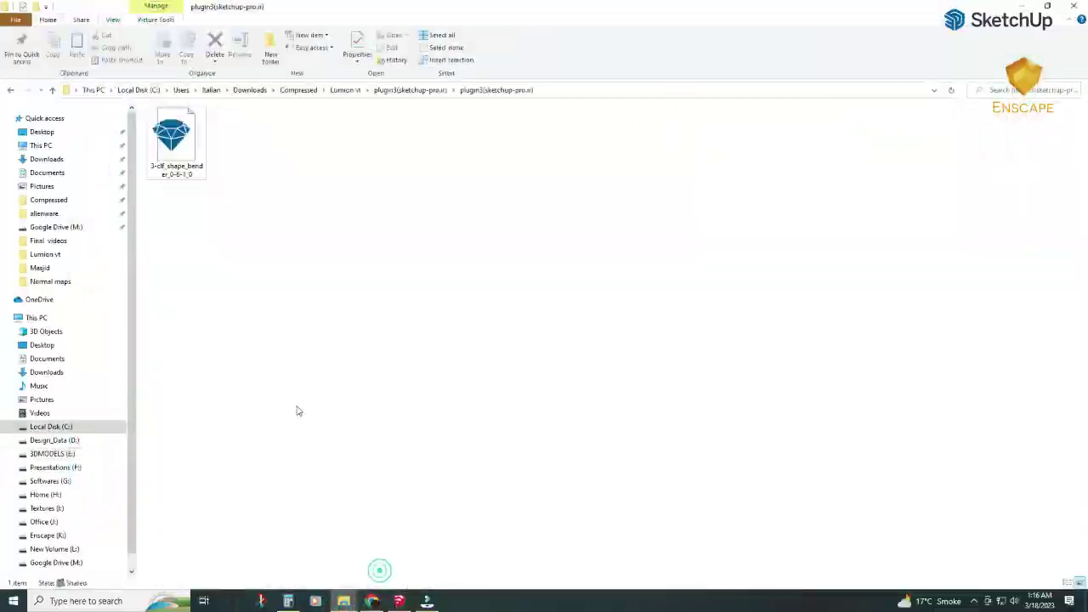
- Go back to the Lumion vt folder, then return to the MASJID model in SketchUp
left_click(10, 91)
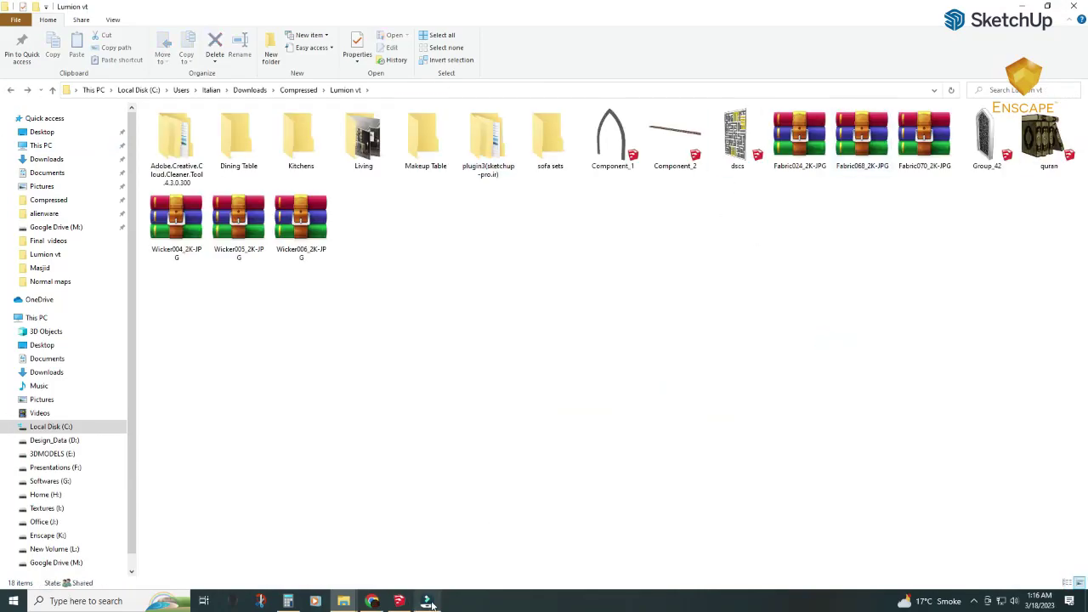
left_click(397, 603)
left_click(487, 106)
mouse_move(476, 357)
middle_mouse_down()
mouse_move(439, 455)
mouse_move(425, 399)
middle_mouse_up()
- Open the box group, check the Edit menu for hidden geometry, then exit the group
scroll(422, 388, "up", 2)
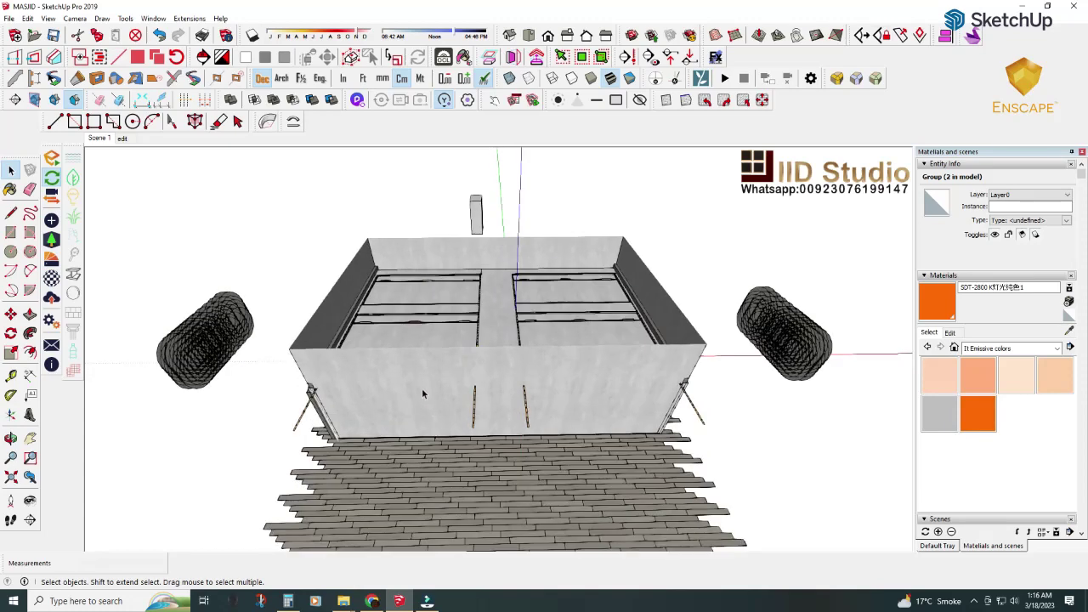
double_click(409, 379)
left_click(28, 18)
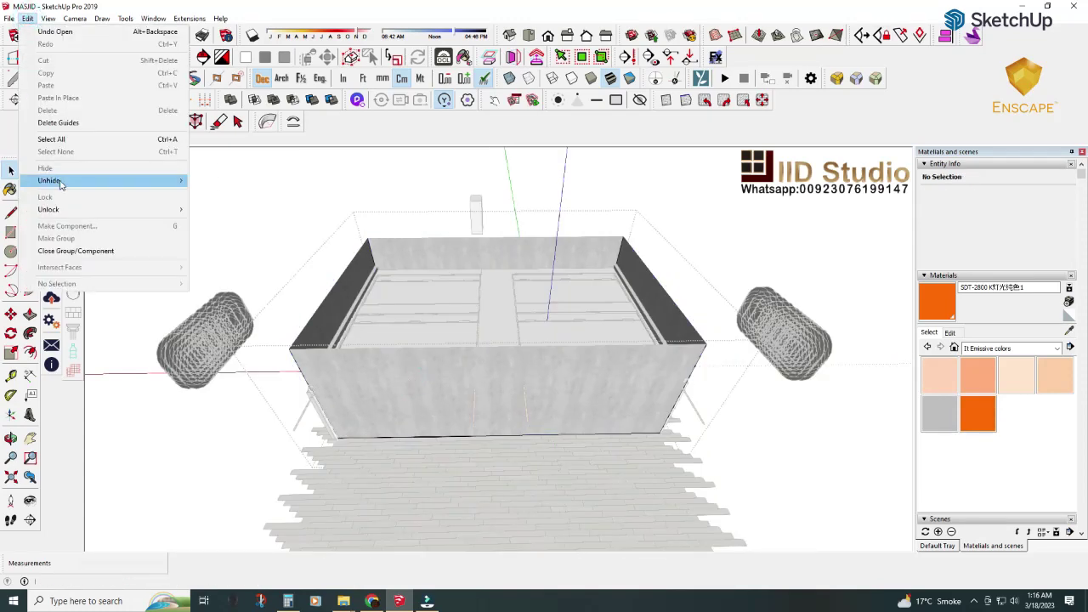
left_click(396, 182)
left_click(28, 18)
left_click(205, 204)
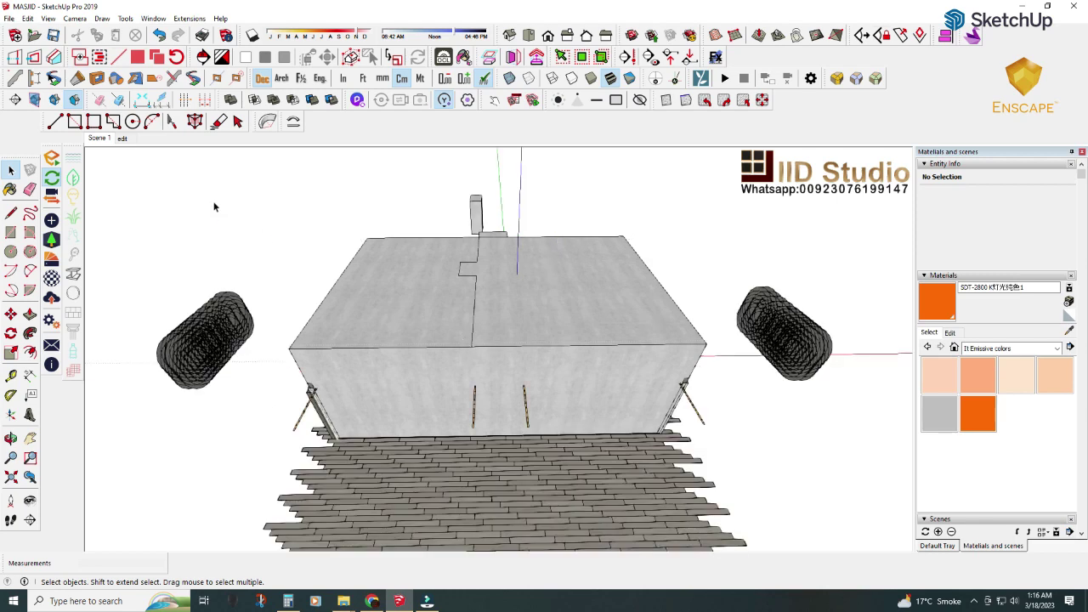
- Update Scene 1 with the current view and turn on the section cut
right_click(104, 145)
left_click(128, 187)
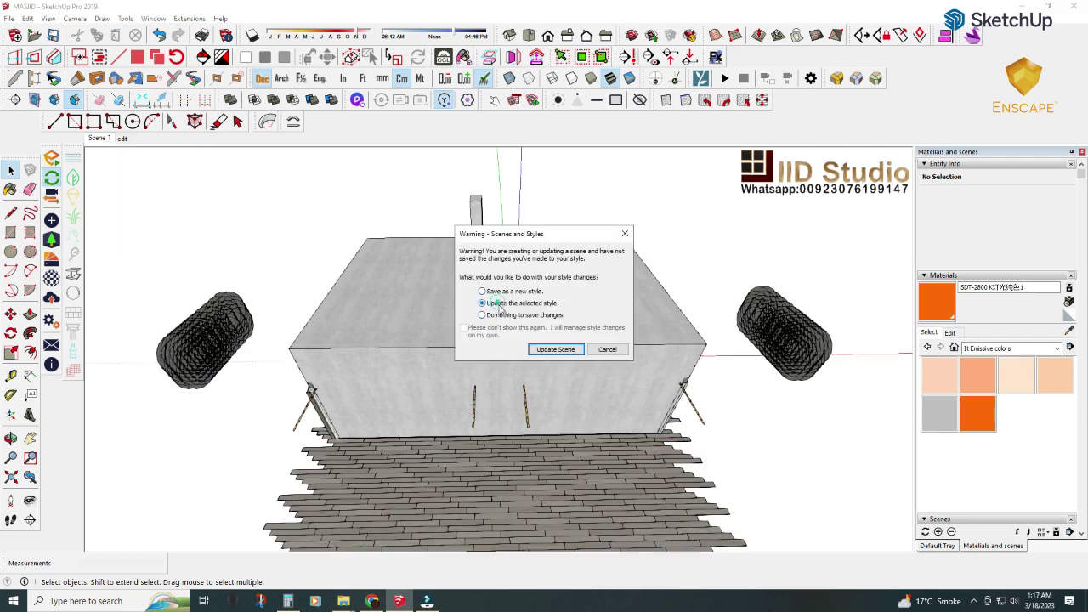
left_click(556, 350)
left_click(55, 100)
- Frame the arched doorway from the front and update Scene 1 with that view
scroll(489, 335, "up", 5)
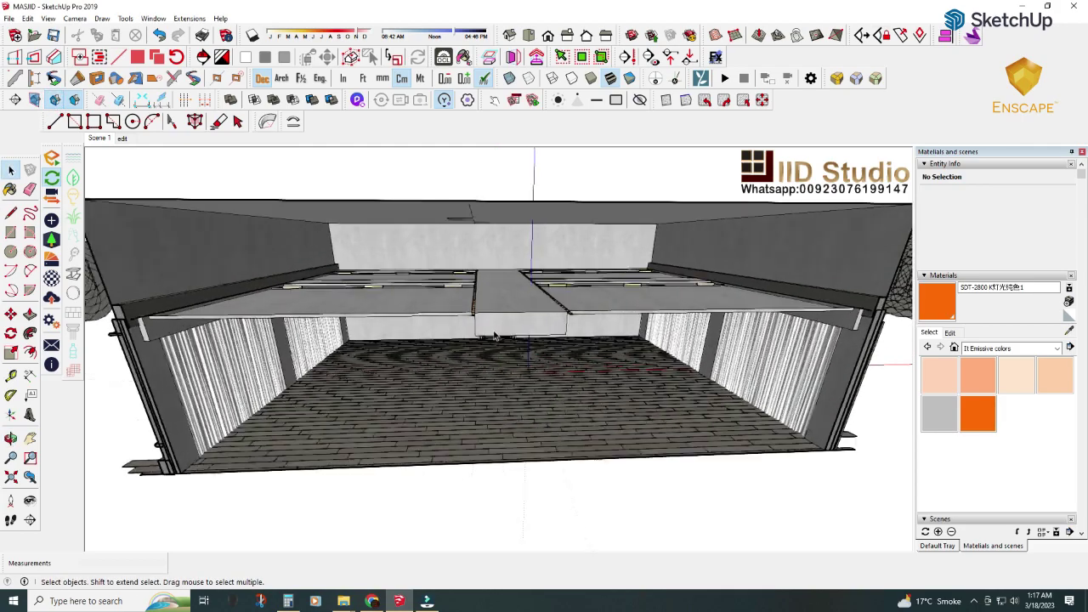
scroll(489, 335, "up", 3)
scroll(490, 335, "up", 2)
middle_click_drag(489, 330, 449, 280)
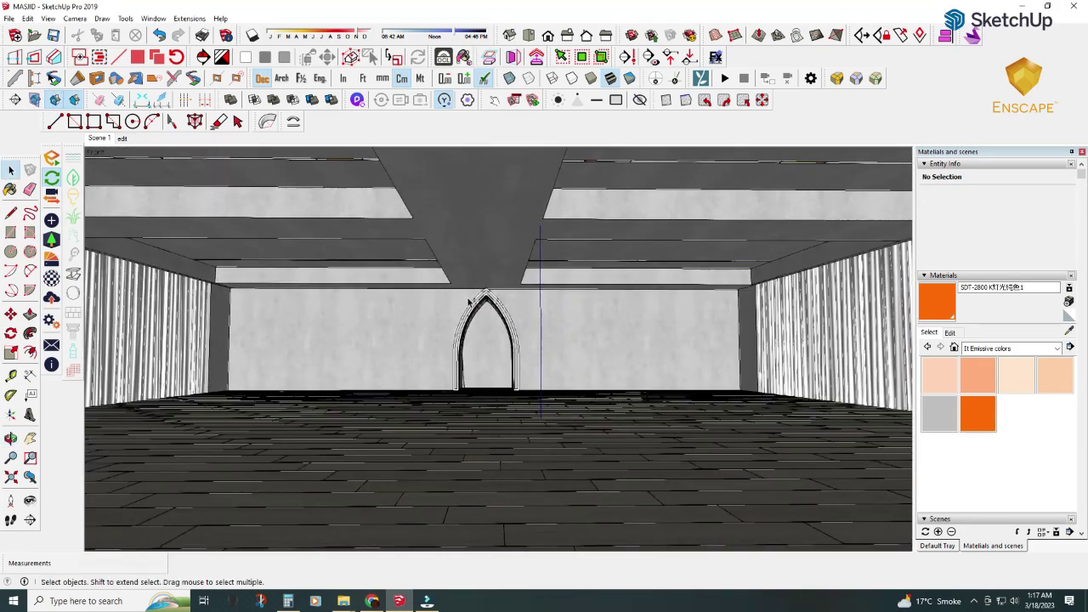
scroll(458, 332, "up", 3)
key("h")
left_click_drag(490, 449, 469, 450)
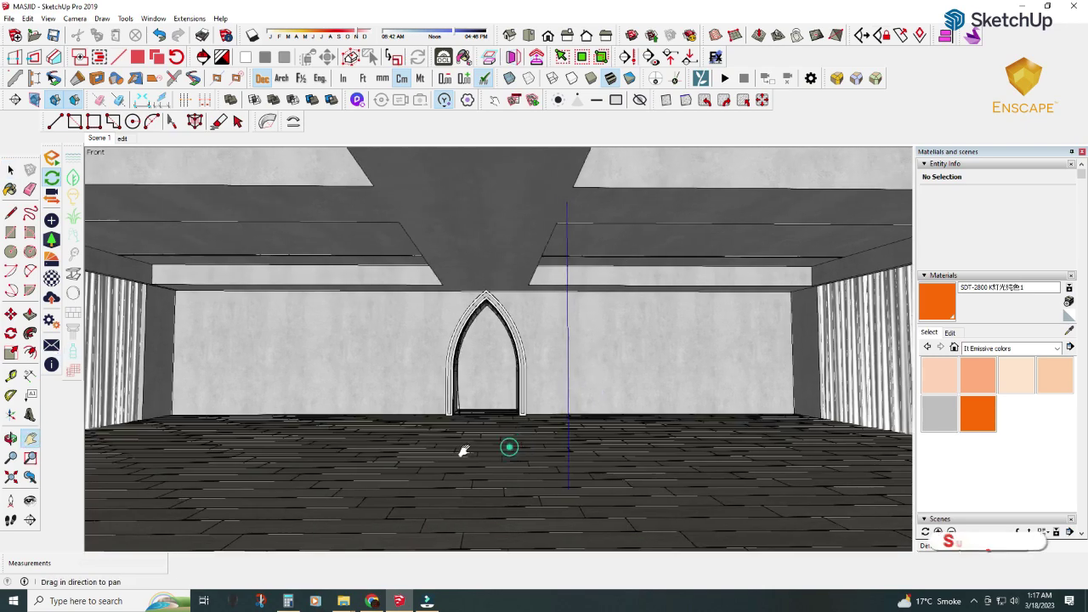
right_click(100, 138)
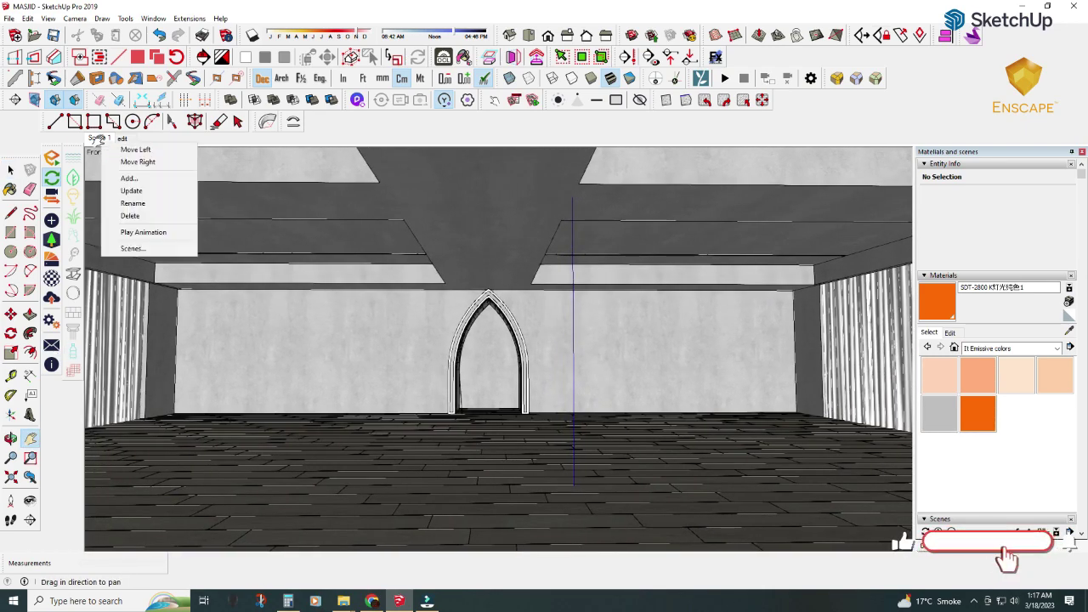
left_click(131, 199)
left_click(555, 349)
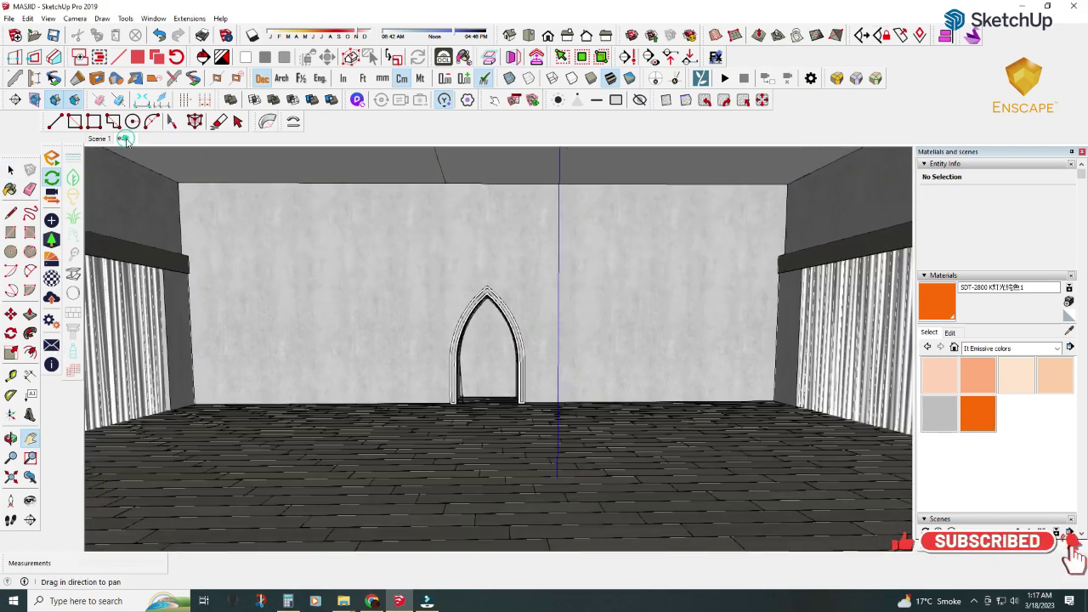
- Select the roof face and its edges from the front and apply a command to remove it
scroll(500, 315, "up", 10)
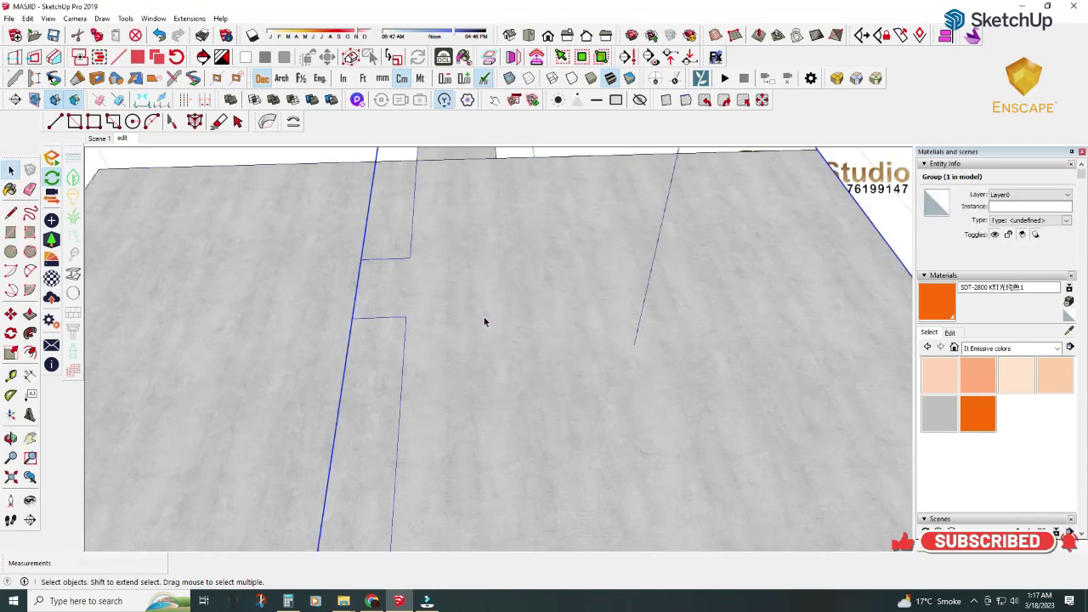
scroll(484, 322, "down", 5)
scroll(471, 313, "down", 5)
left_click(431, 326)
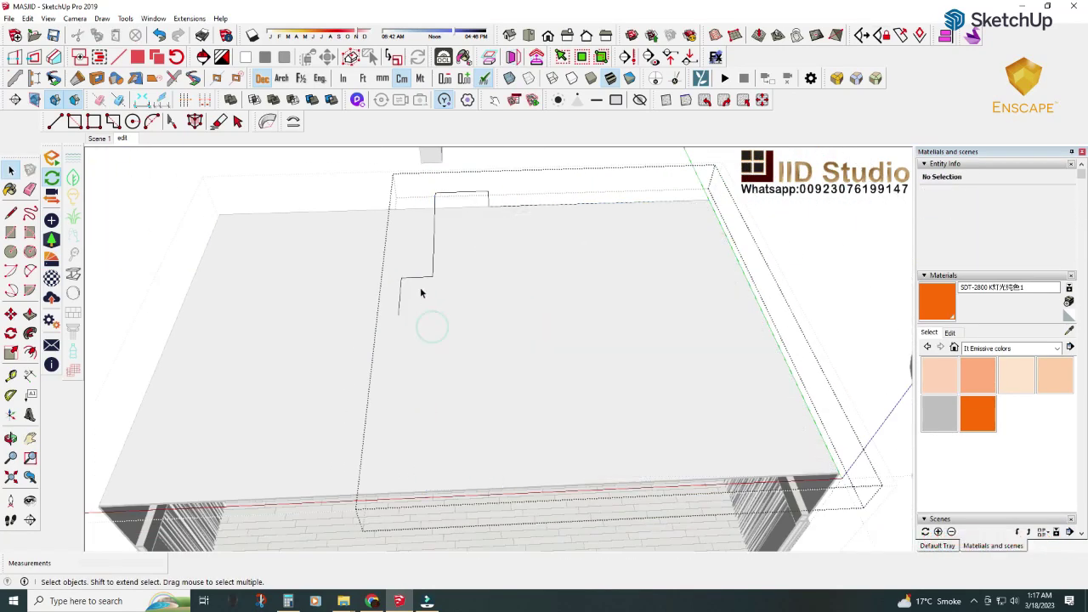
mouse_move(430, 255)
middle_mouse_down()
mouse_move(697, 235)
mouse_move(406, 243)
middle_mouse_up()
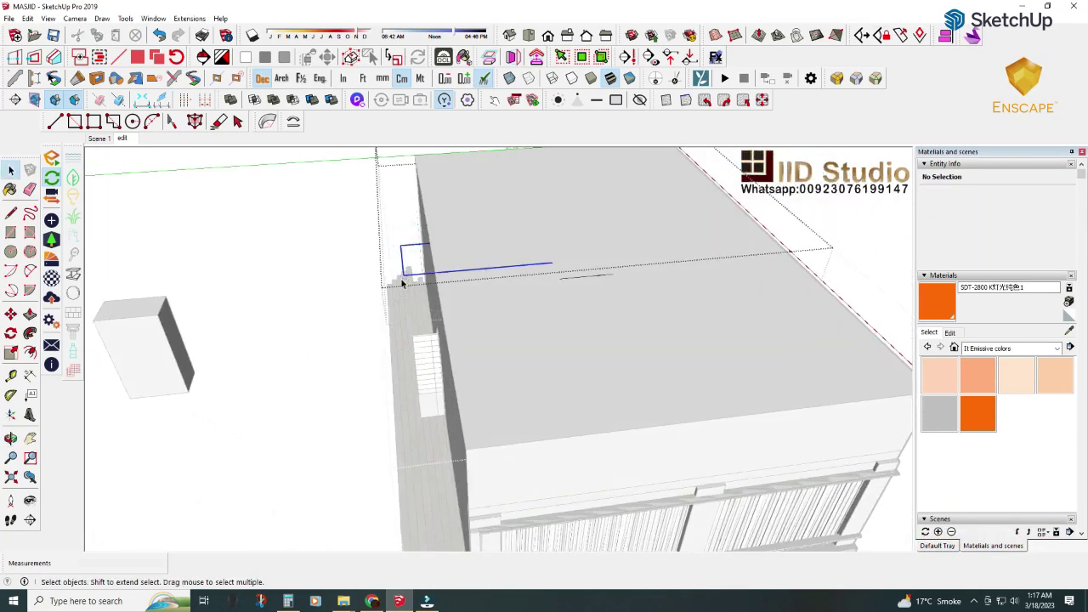
mouse_move(405, 284)
middle_mouse_down()
mouse_move(461, 280)
mouse_move(413, 332)
middle_mouse_up()
left_click(346, 326)
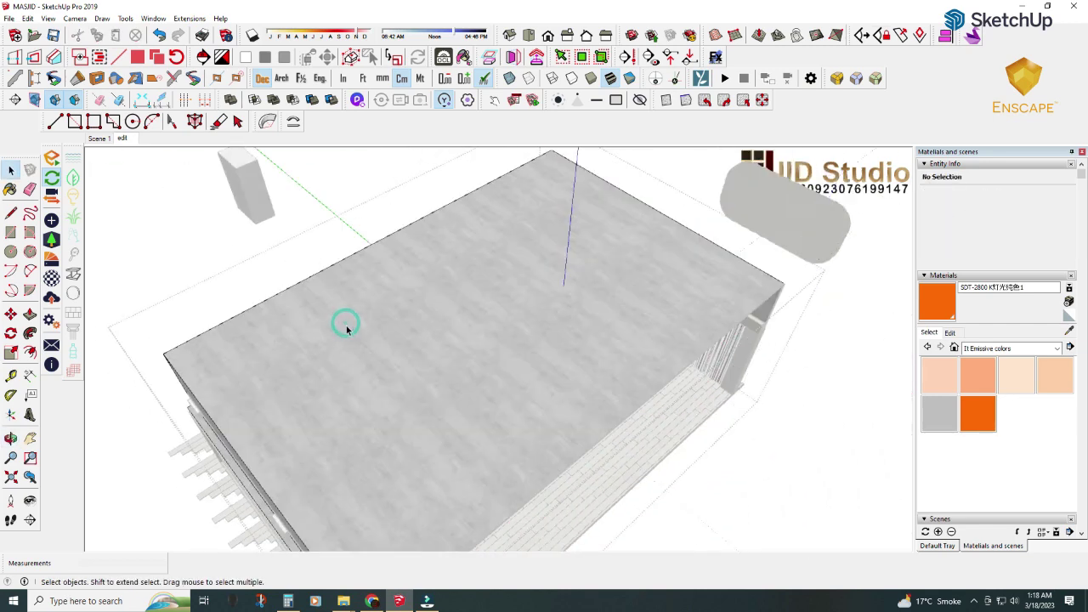
mouse_move(345, 326)
middle_mouse_down()
mouse_move(238, 403)
mouse_move(334, 374)
middle_mouse_up()
double_click(334, 374)
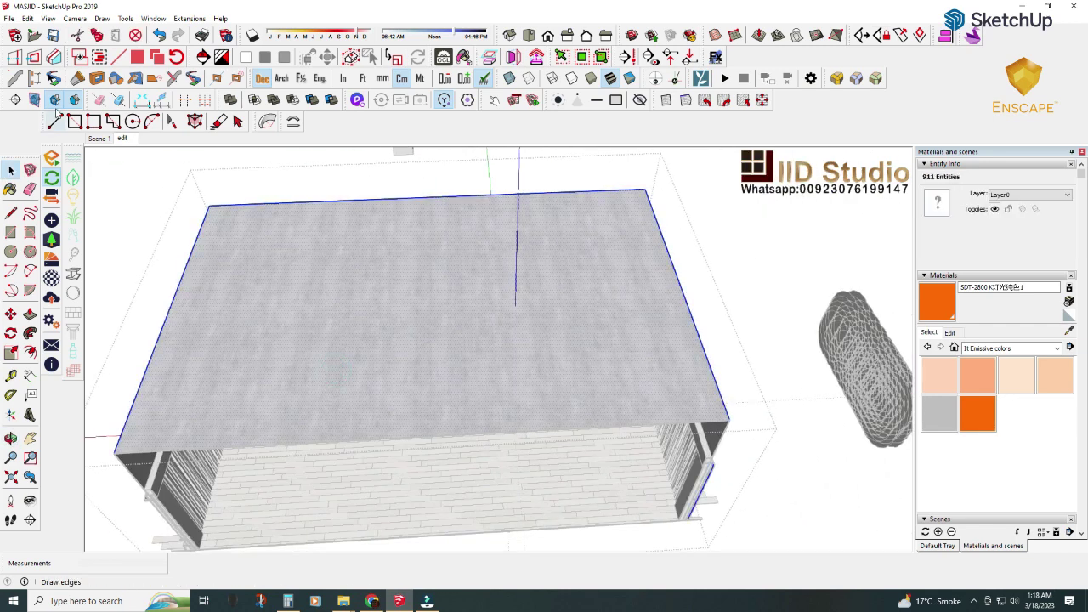
right_click(341, 372)
left_click(369, 227)
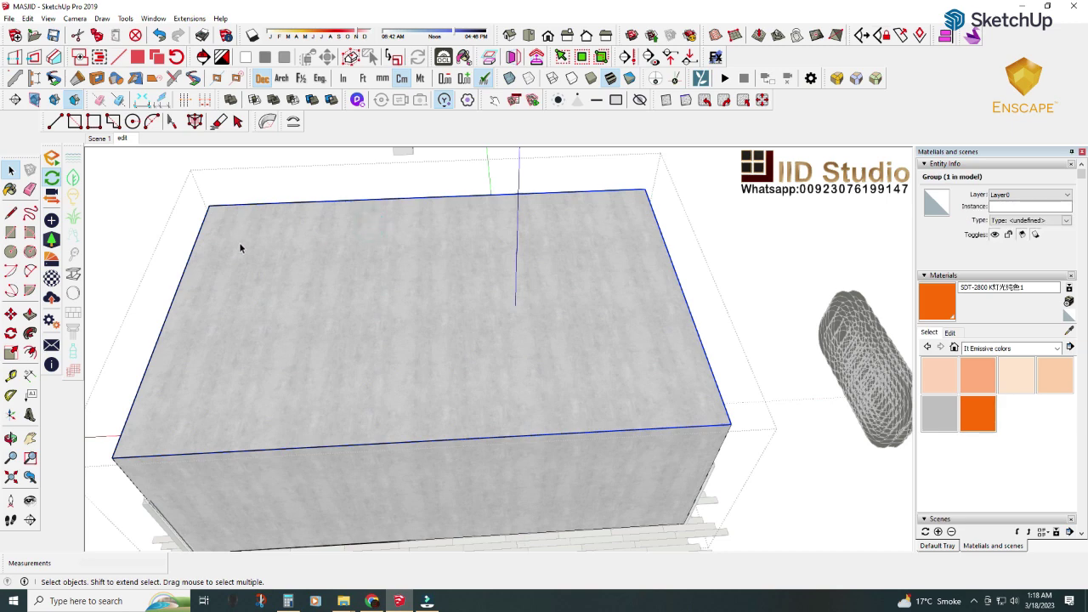
left_click(30, 17)
- Delete the grey roof block, undo, then erase it again to reveal the interior
left_click(51, 47)
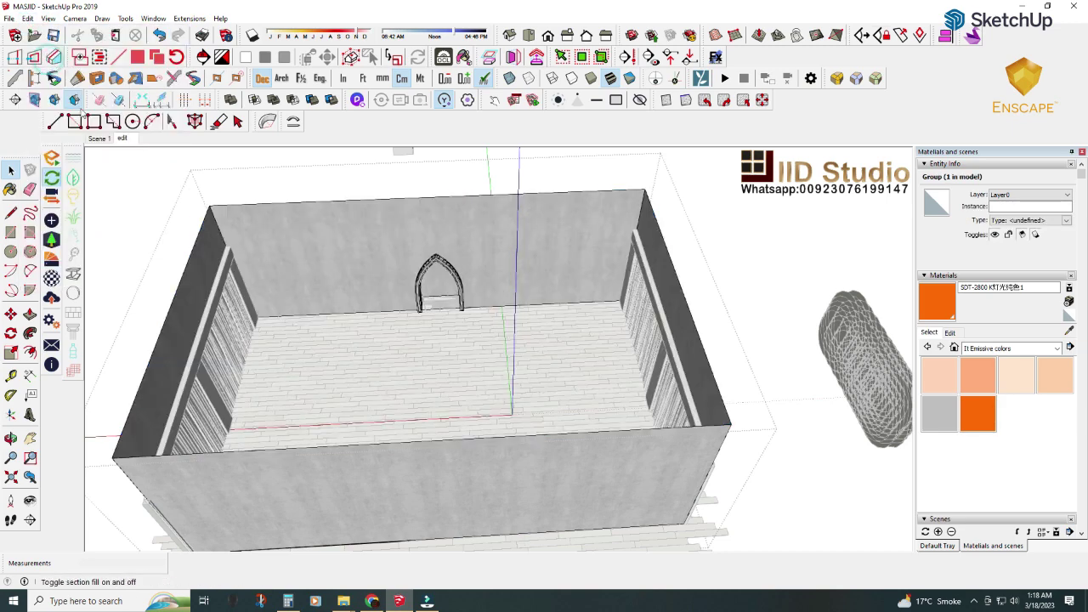
left_click(48, 17)
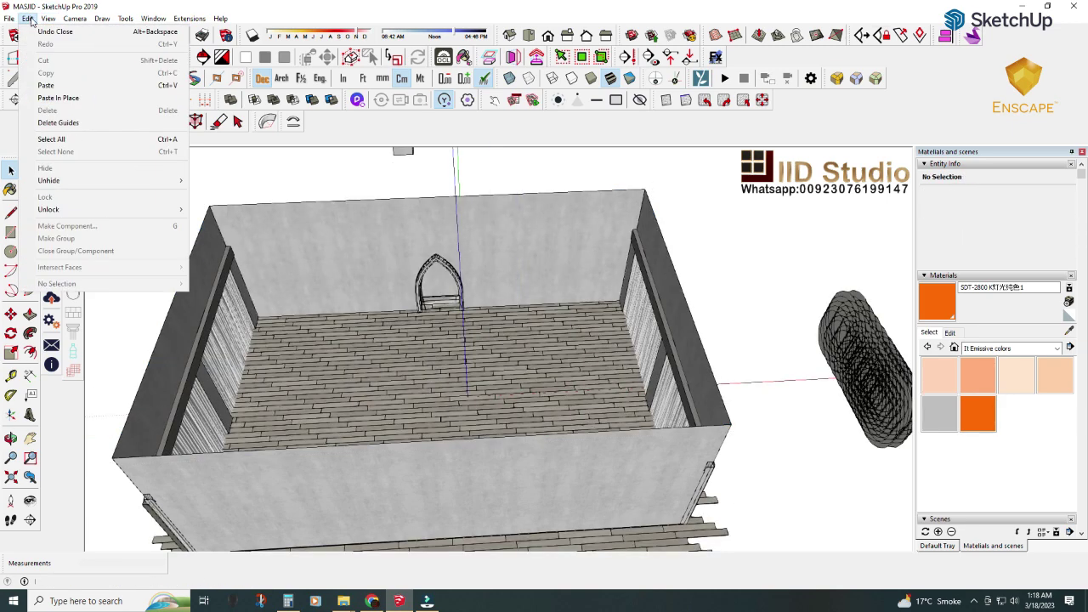
left_click(51, 34)
right_click(417, 288)
left_click(442, 305)
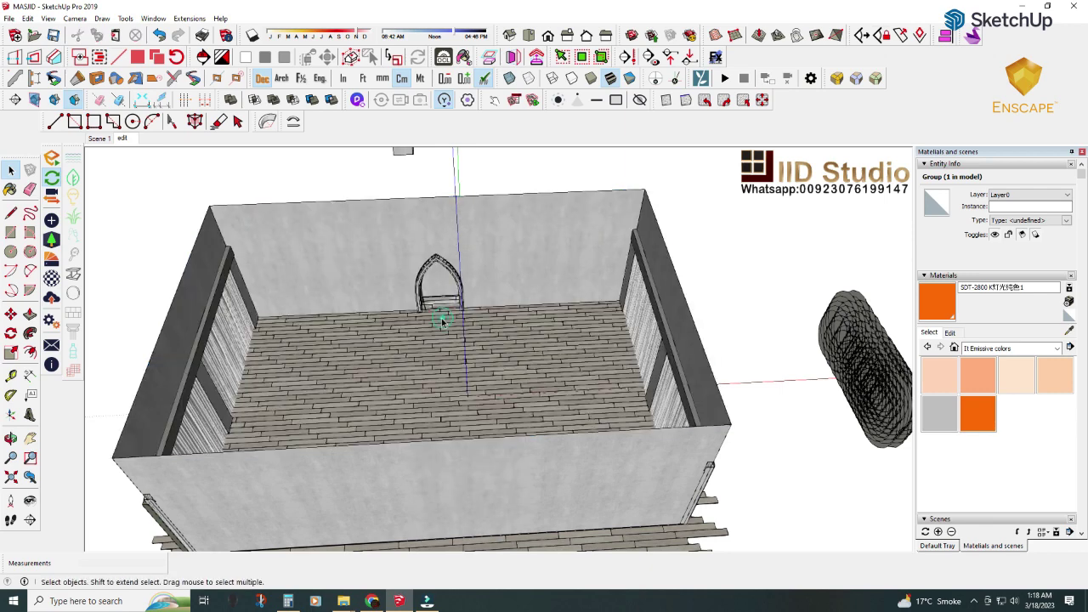
- Update Scene 1 with the current view, confirming the style warning
left_click(121, 137)
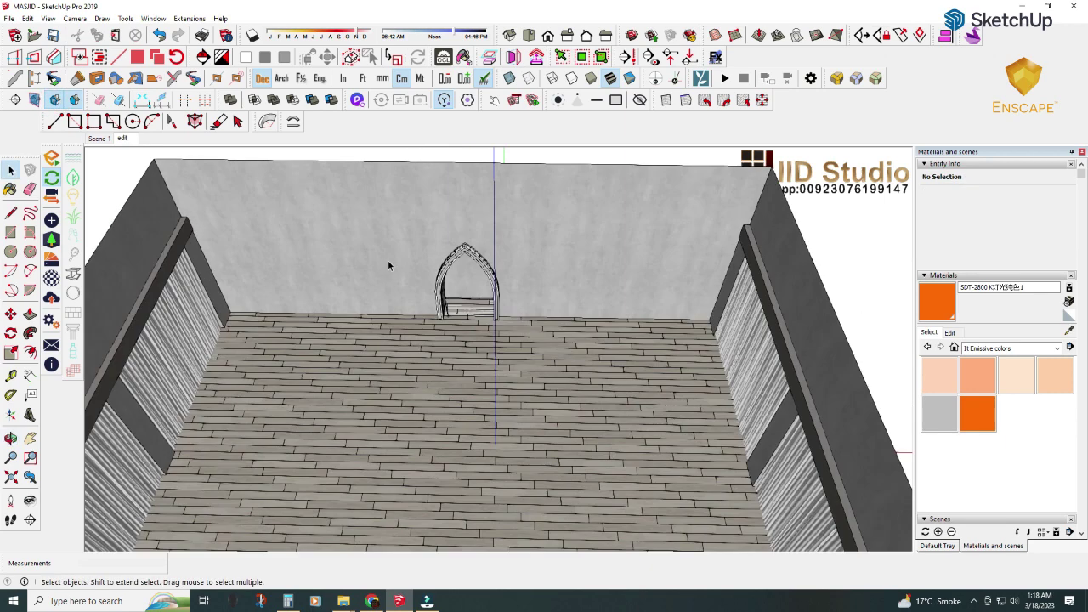
right_click(124, 139)
left_click(153, 187)
key("Return")
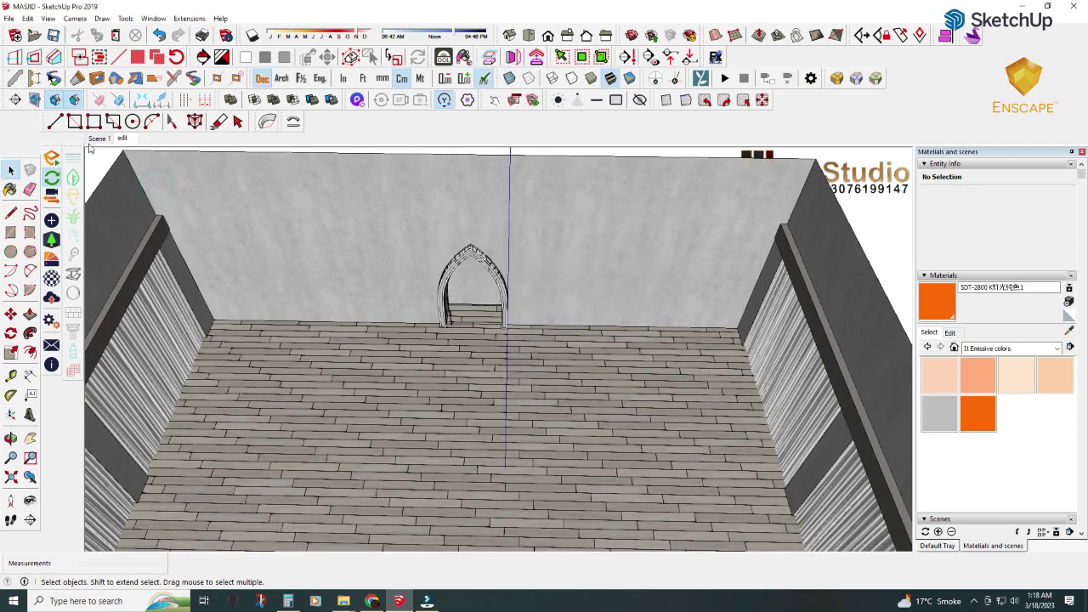
left_click(100, 138)
- Orbit down to eye level facing the arched door, then return to the front scene
middle_click_drag(255, 199, 540, 288)
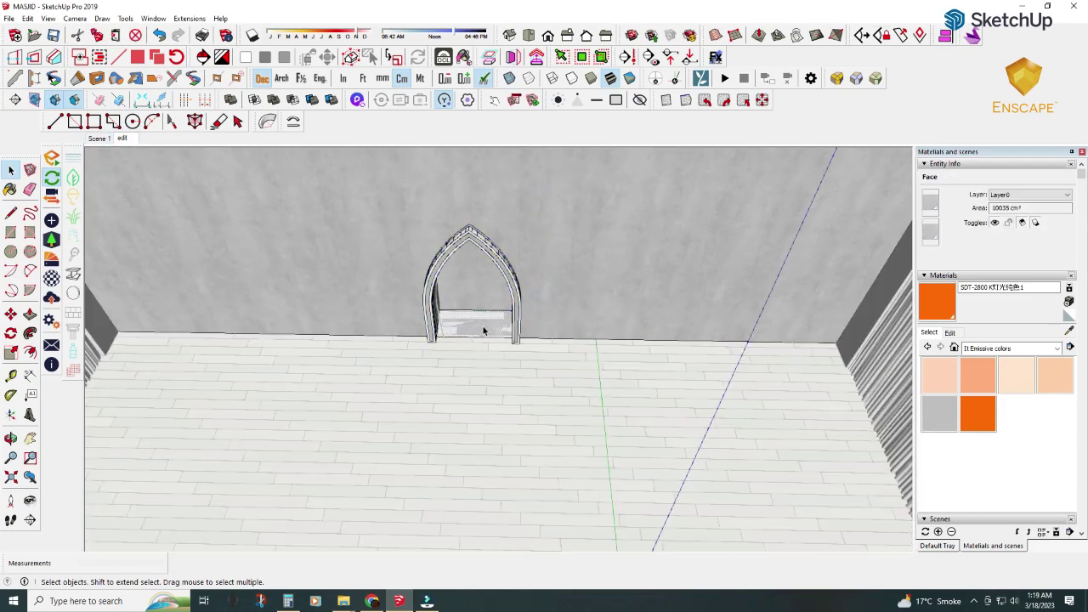
scroll(482, 325, "down", 2)
scroll(515, 359, "down", 3)
scroll(583, 286, "down", 3)
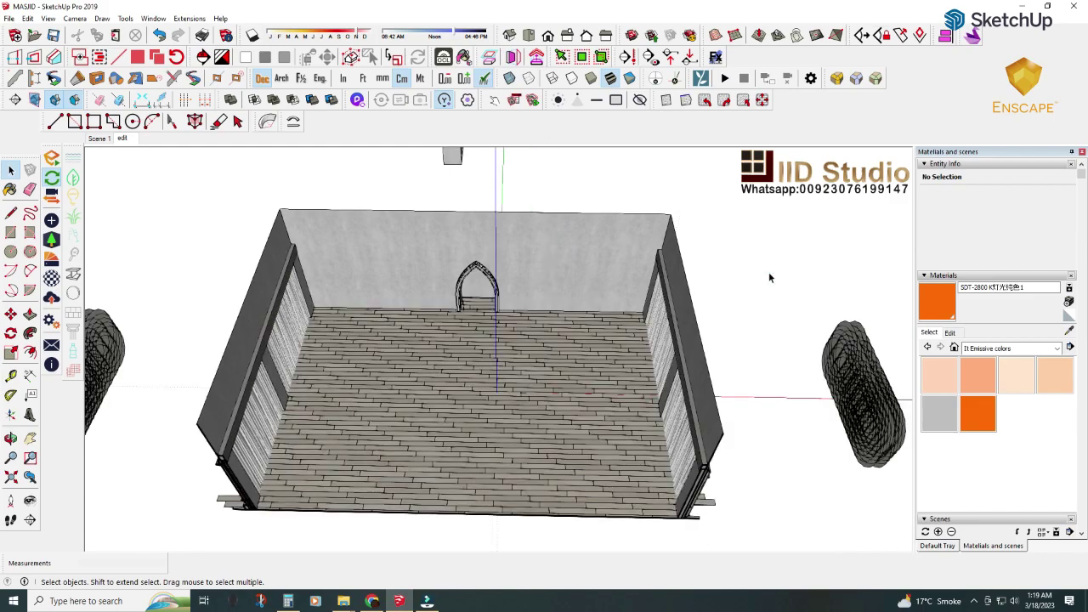
scroll(637, 273, "up", 3)
middle_click_drag(507, 275, 468, 155)
middle_click_drag(493, 233, 540, 164)
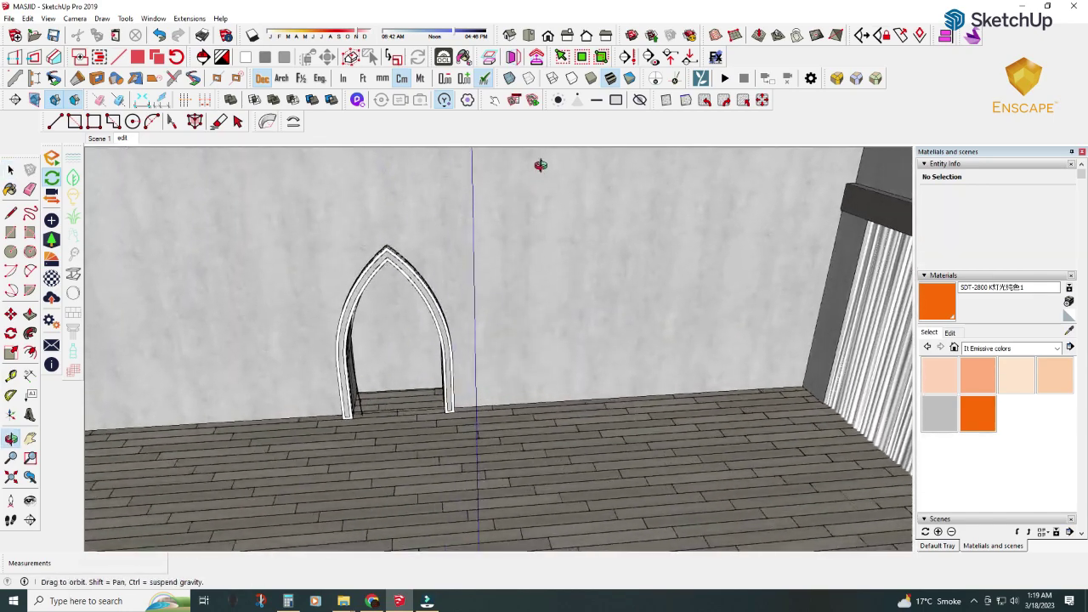
left_click(99, 139)
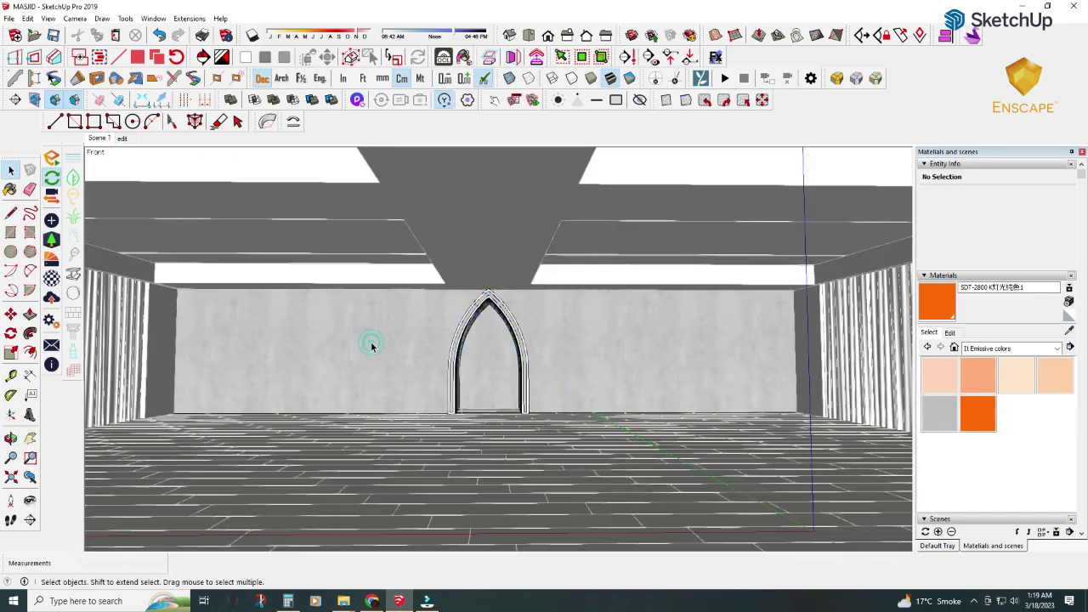
- Tilt the view toward the floor and select the arched door group
scroll(291, 322, "up", 2)
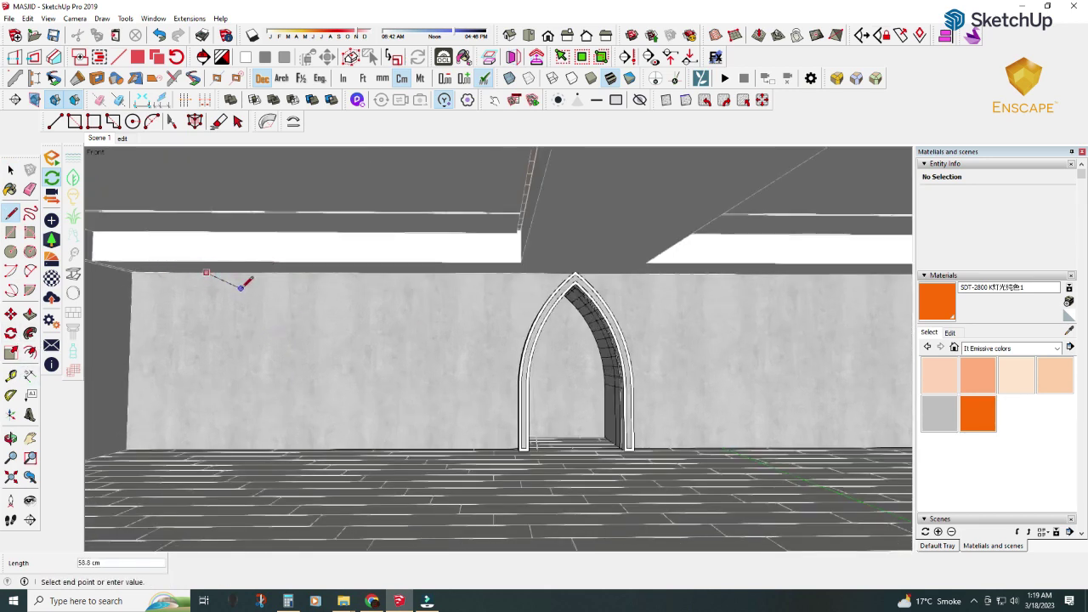
scroll(238, 286, "down", 3)
scroll(253, 286, "down", 3)
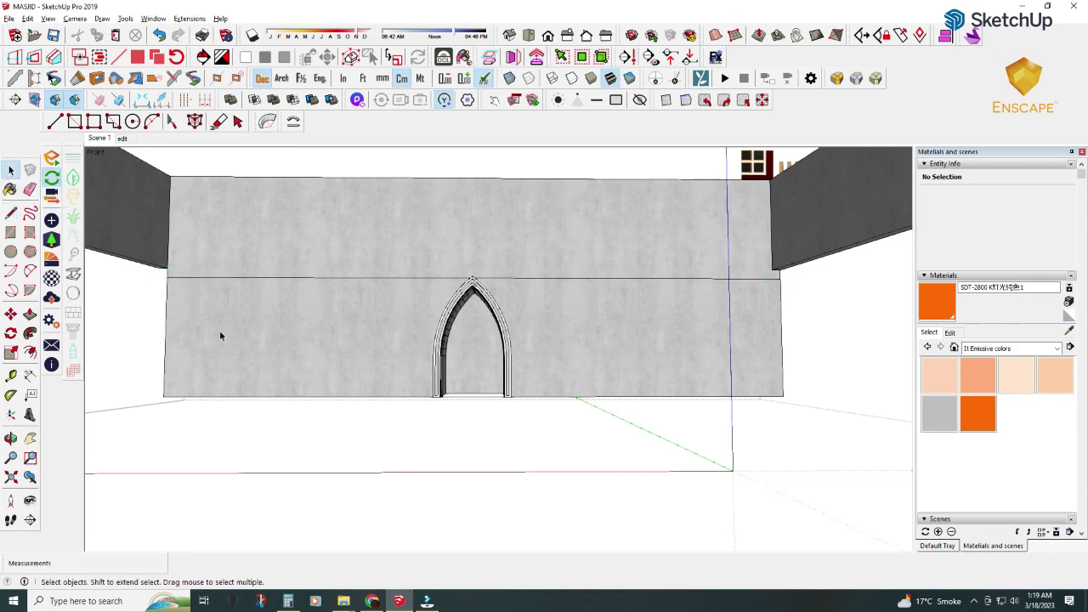
scroll(298, 454, "up", 3)
scroll(377, 455, "up", 2)
mouse_move(376, 455)
middle_mouse_down()
mouse_move(463, 315)
mouse_move(555, 267)
mouse_move(559, 280)
middle_mouse_up()
left_click(463, 315)
scroll(463, 314, "down", 3)
scroll(463, 314, "up", 4)
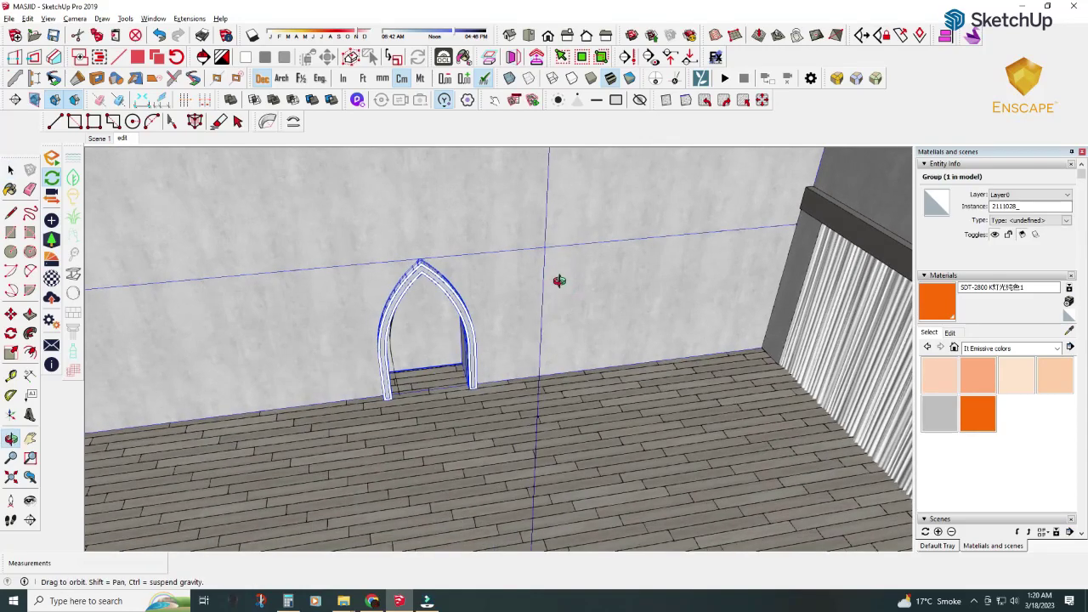
- Draw an upright rectangle face on the wall for the door panel
key("r")
scroll(530, 251, "up", 2)
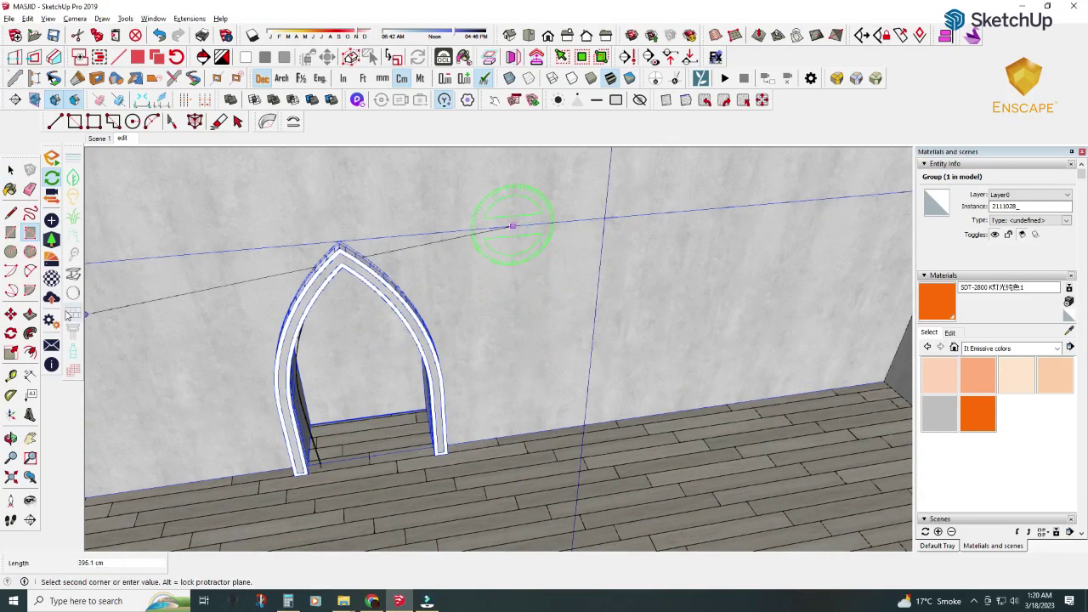
key("r")
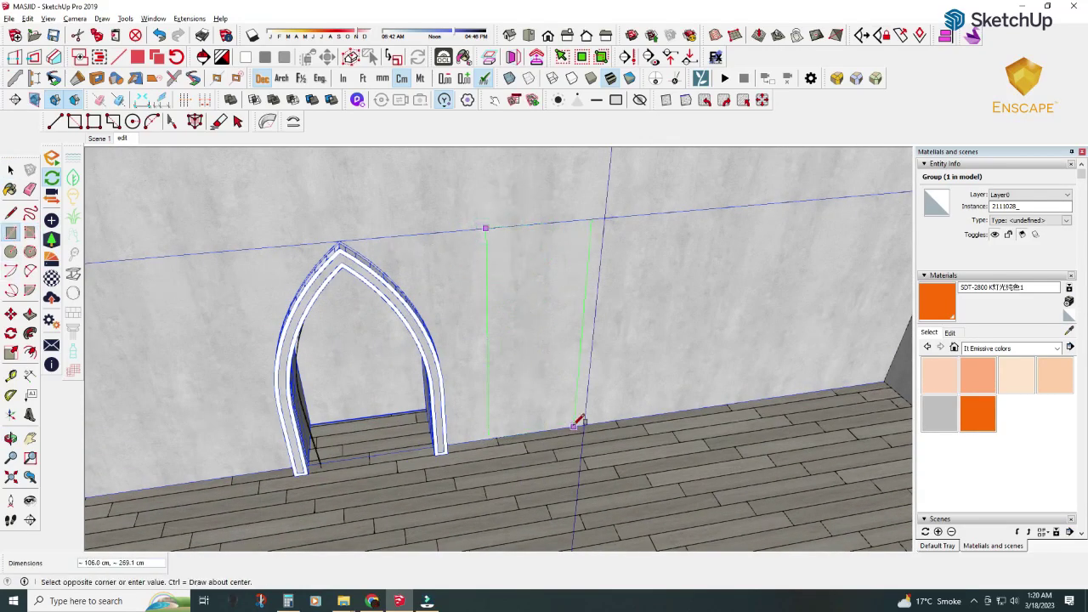
left_click(574, 426)
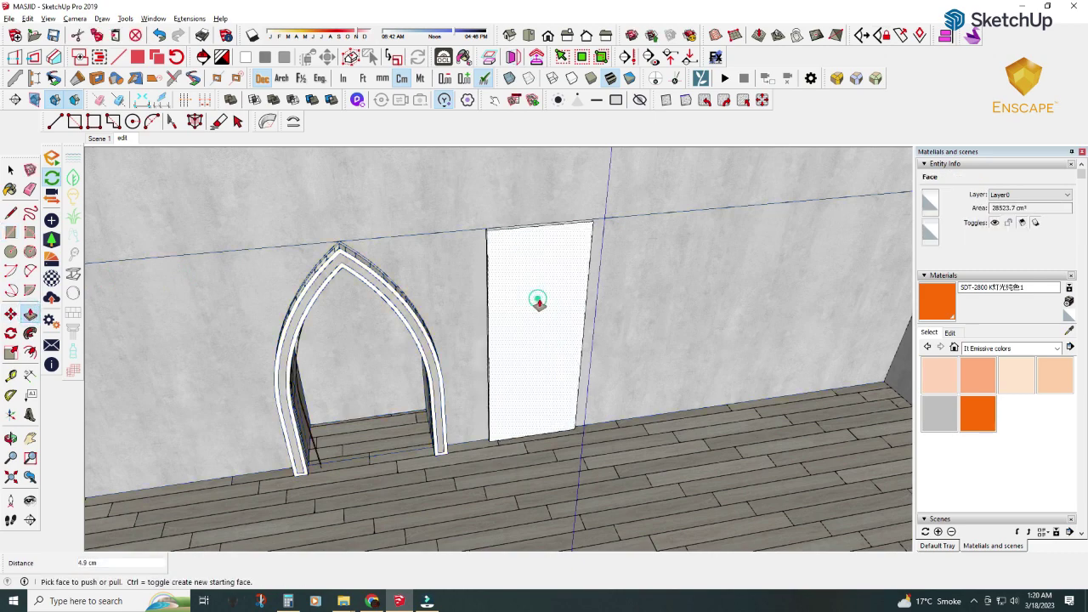
key("space")
- Make the door panel a group and move it beside the pointed arch
middle_click_drag(510, 292, 512, 330)
right_click(511, 327)
left_click(549, 418)
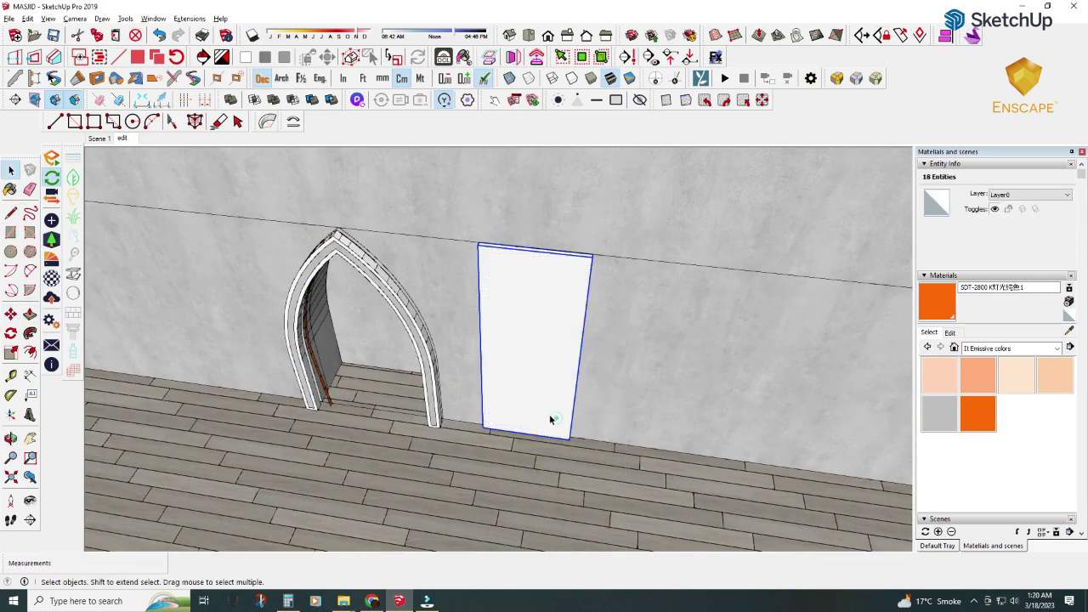
scroll(544, 417, "up", 3)
scroll(459, 438, "up", 2)
key("m")
left_click(486, 429)
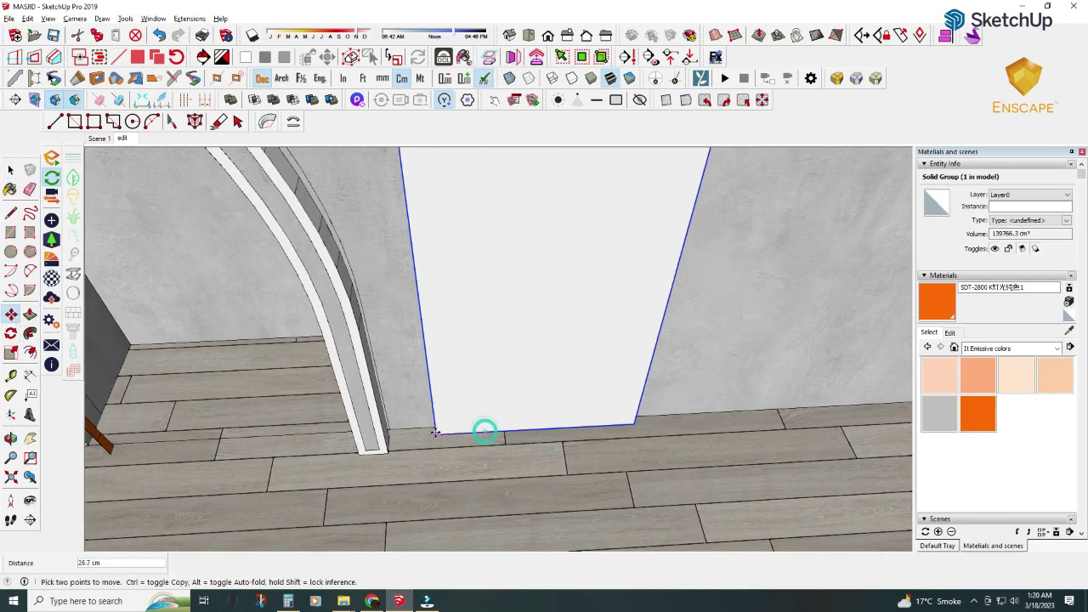
middle_click_drag(396, 436, 561, 501)
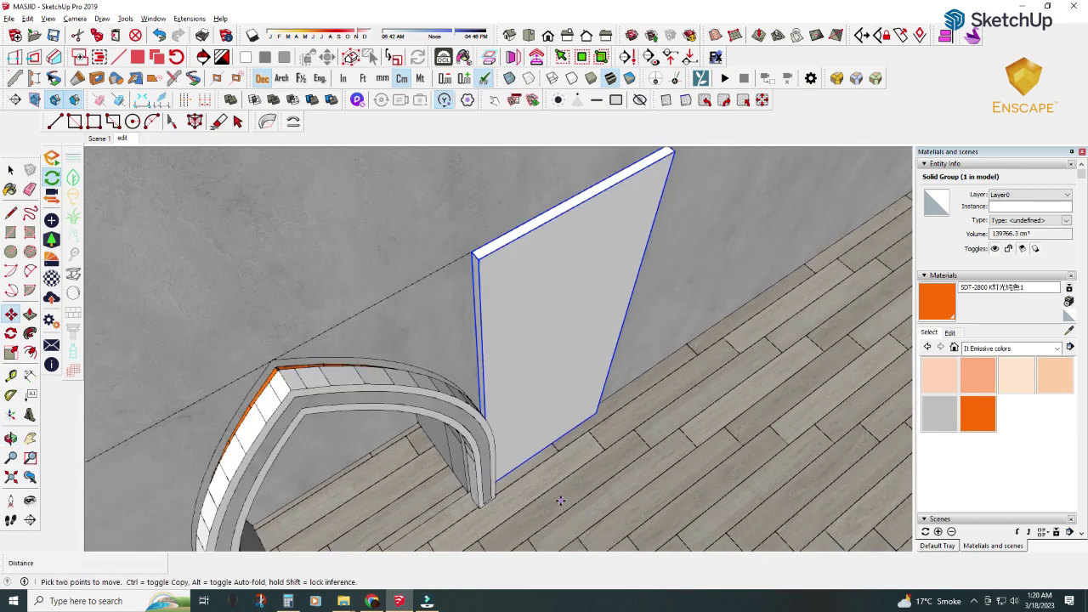
- Push/pull the door panel's face inside its group, then reselect the panel
double_click(553, 272)
key("p")
left_click(556, 267)
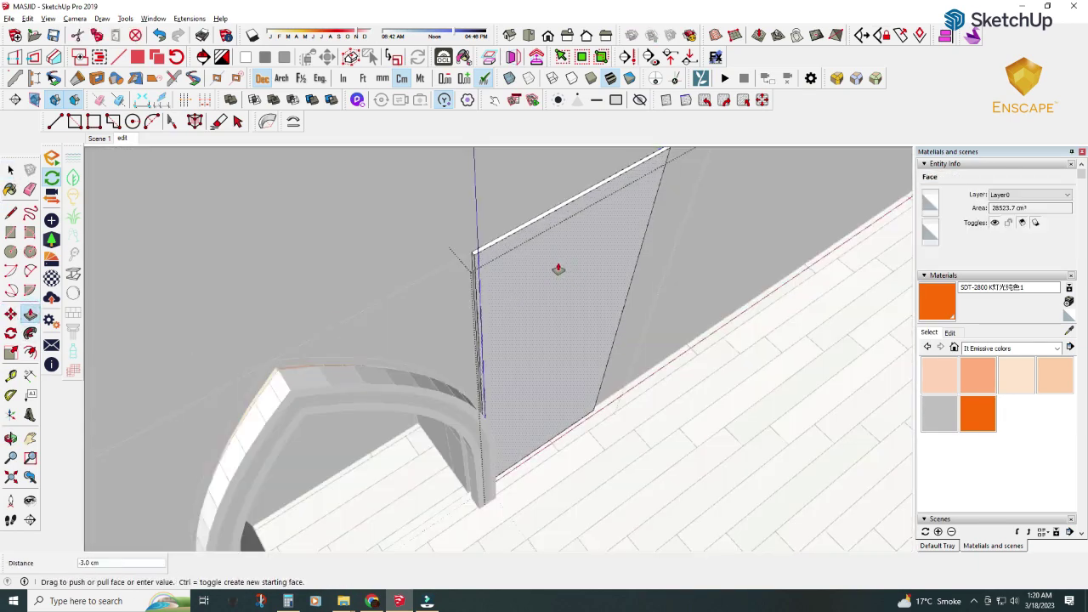
scroll(291, 260, "down", 2)
key("space")
scroll(263, 307, "down", 3)
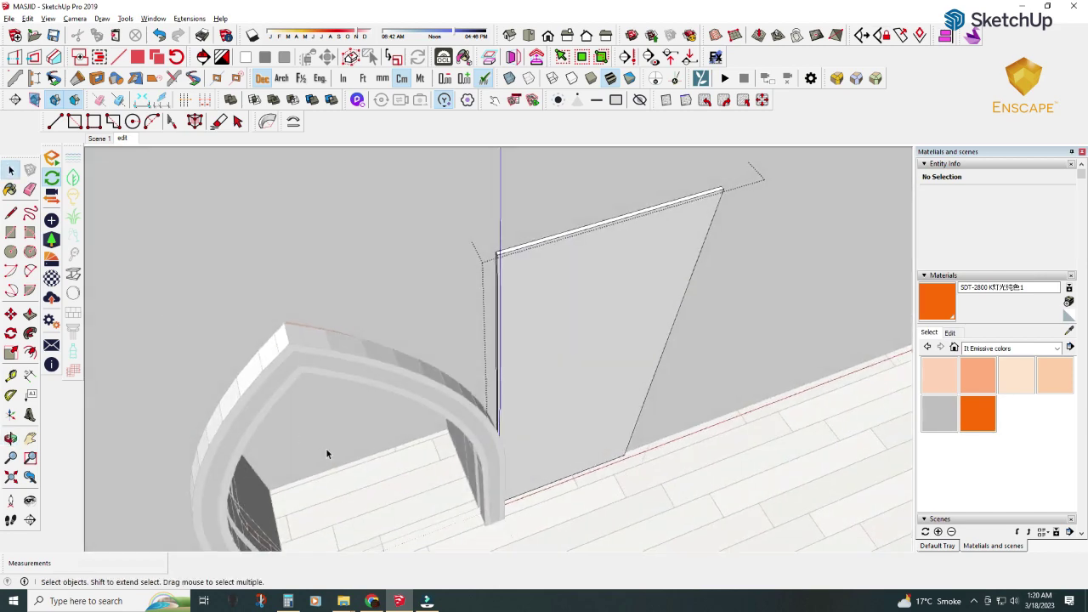
key("Escape")
middle_click_drag(387, 446, 400, 364)
left_click(400, 365)
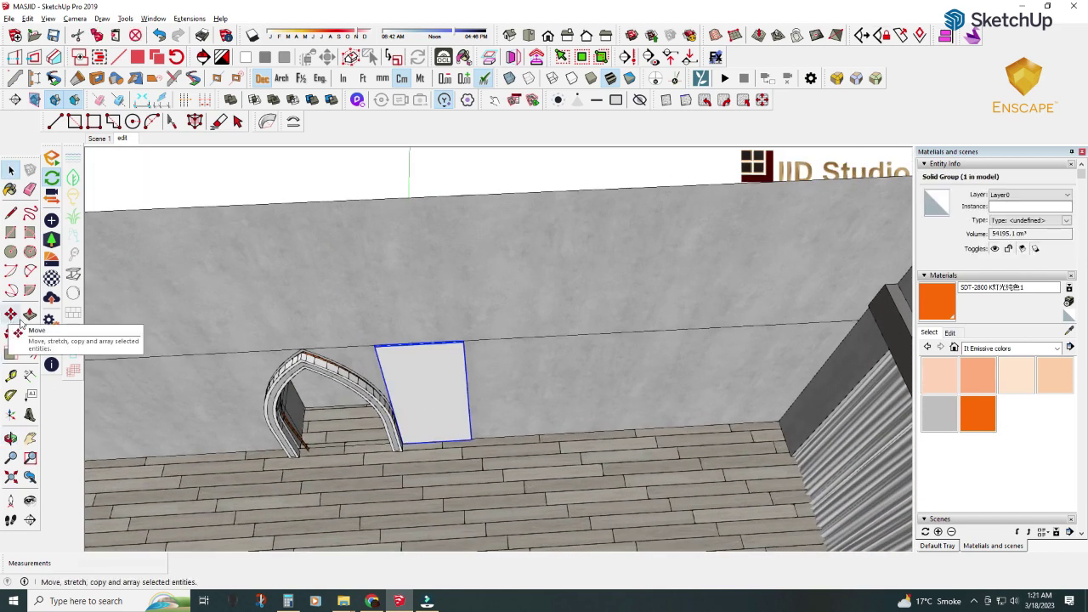
- Copy the door panel 60.7 cm over beside the door and nudge it 3.5 cm
key("m")
key("ctrl")
left_click(408, 350)
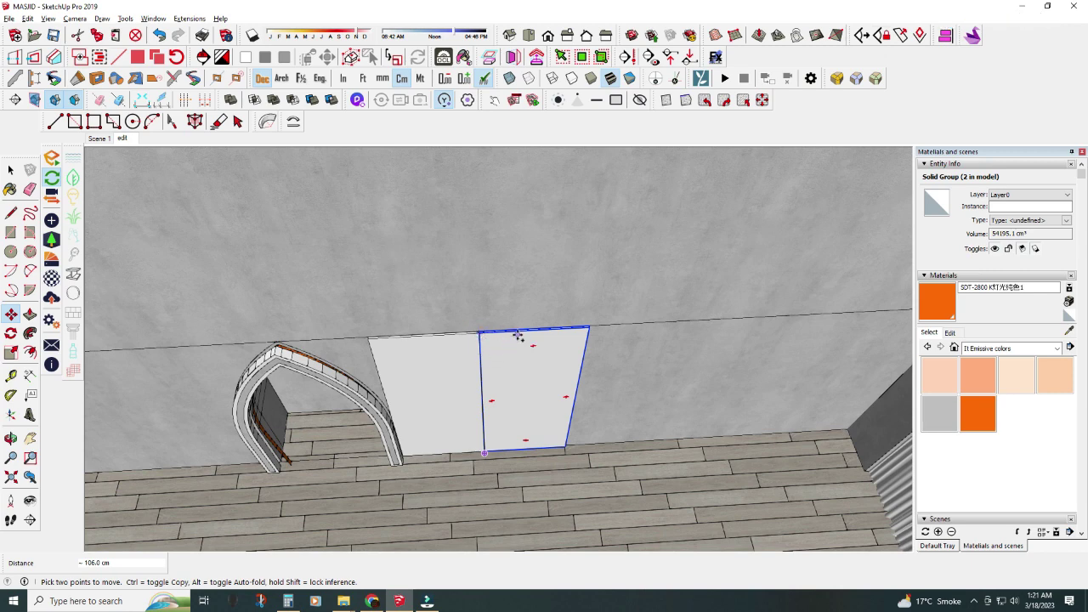
scroll(518, 336, "up", 2)
scroll(518, 336, "up", 2)
left_click(652, 323)
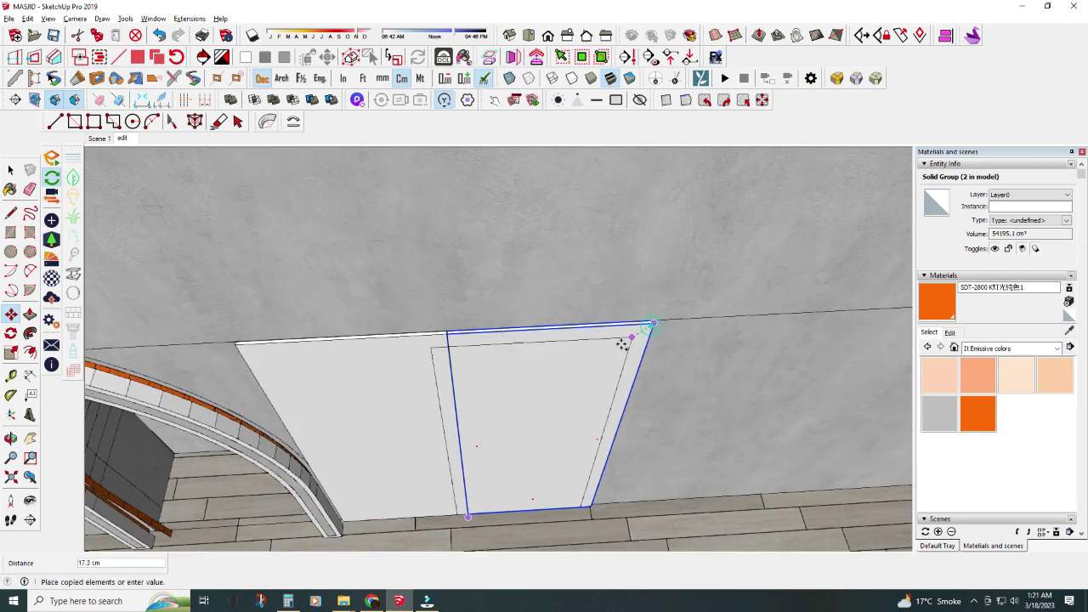
left_click(538, 331)
scroll(448, 332, "up", 3)
left_click(447, 333)
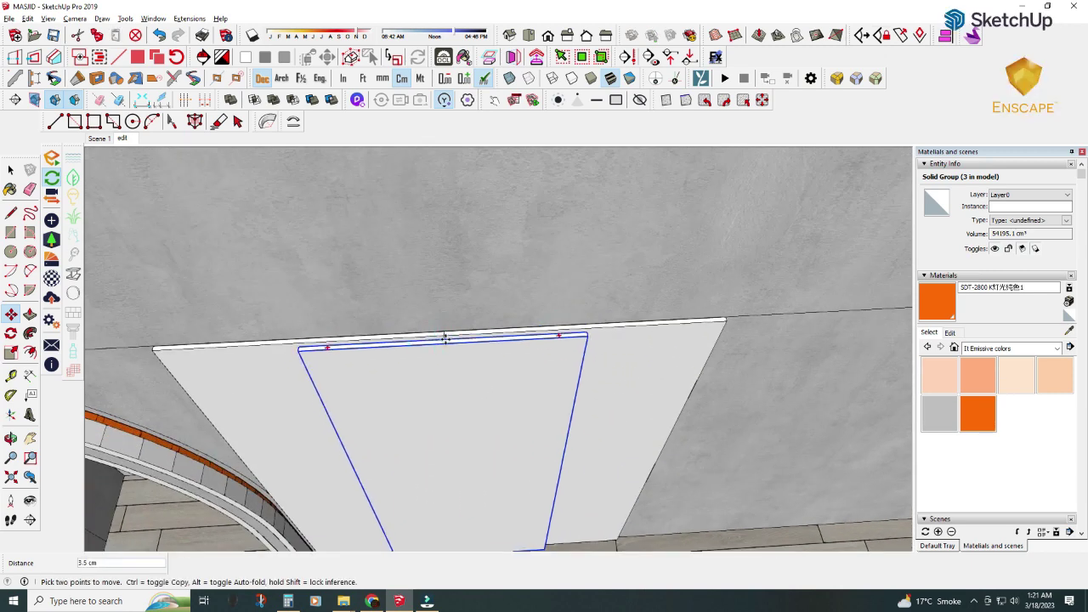
- Pull a panel face out slightly and reselect the door panels
middle_click_drag(444, 337, 205, 343)
key("space")
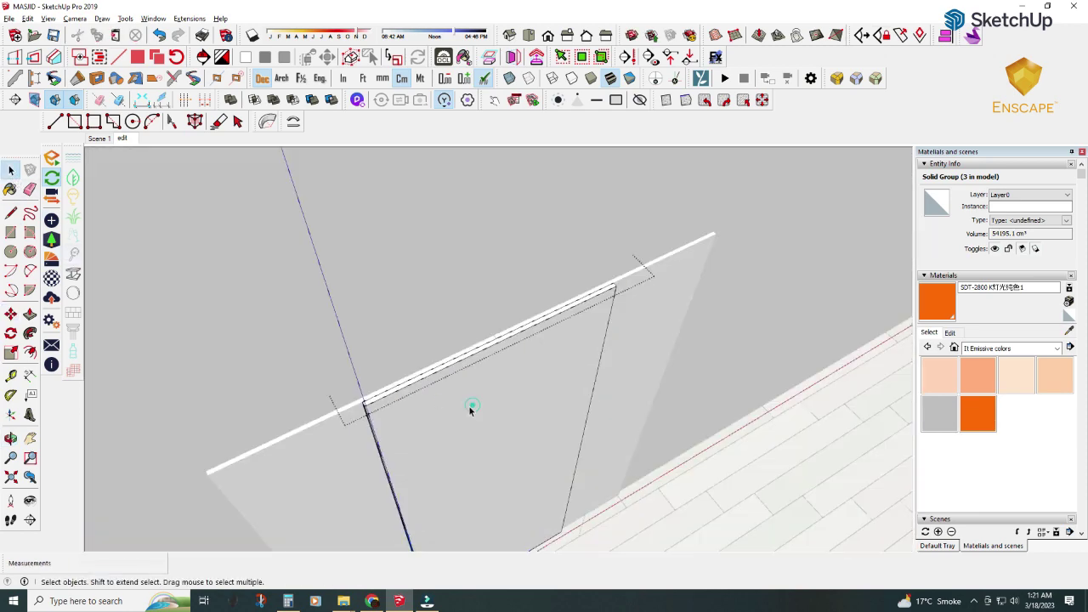
key("p")
left_click(479, 409)
key("space")
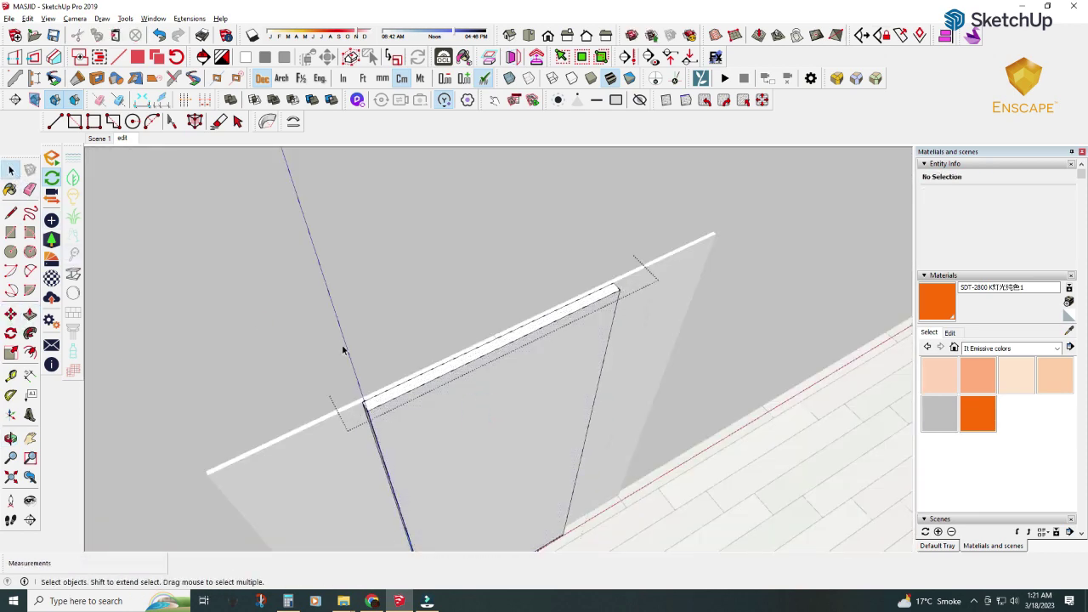
middle_click_drag(480, 409, 485, 478)
left_click(449, 385)
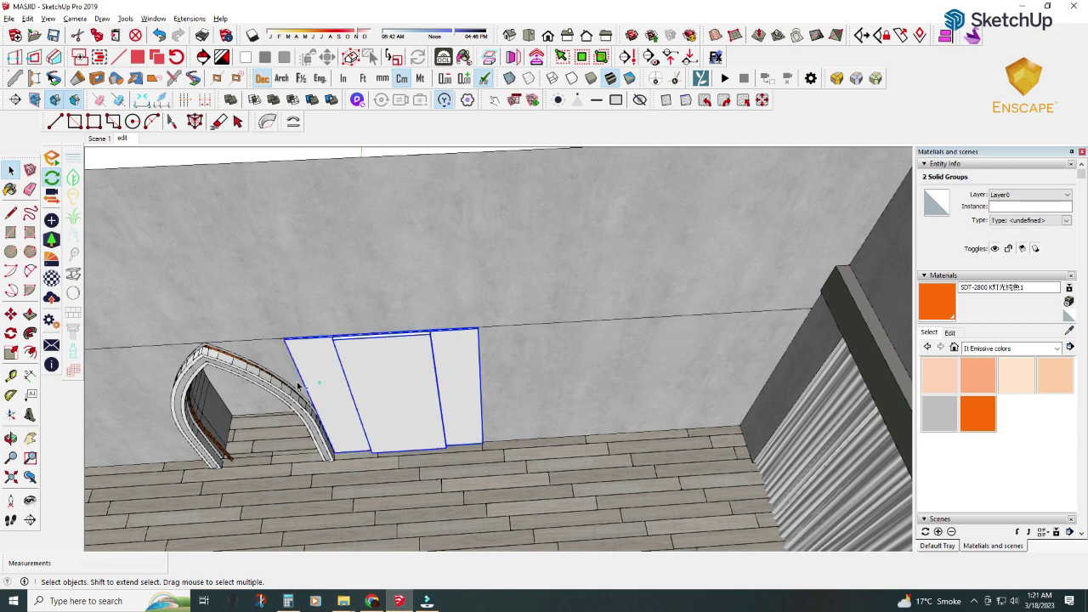
- Paint the left and right side panels with the pink Color A01 material
scroll(298, 385, "up", 3)
scroll(401, 352, "up", 3)
left_click(448, 311)
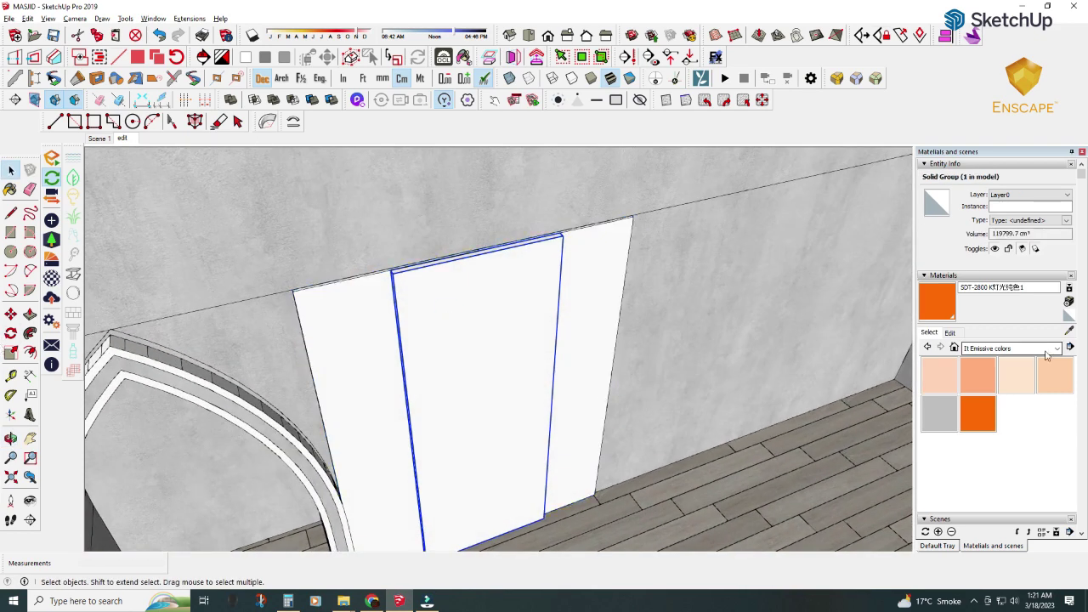
left_click(1012, 348)
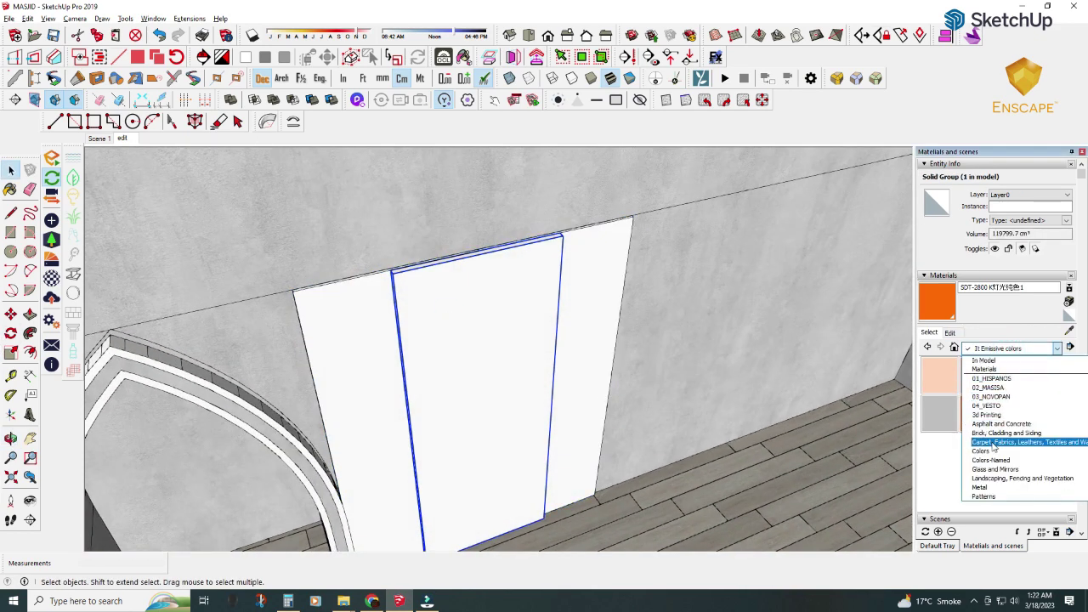
left_click(980, 423)
left_click(940, 375)
left_click(594, 263)
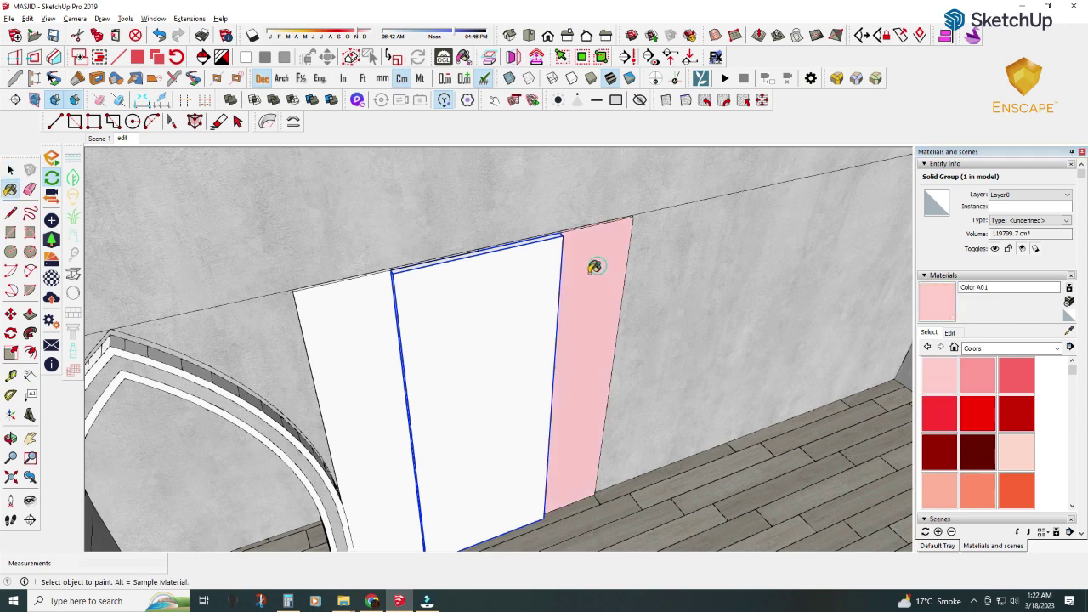
left_click(347, 294)
- Give Color A01 the SKETCAPE _ MARBLE (42) texture from All_Textures\Marble Tile
left_click(950, 332)
left_click(1069, 429)
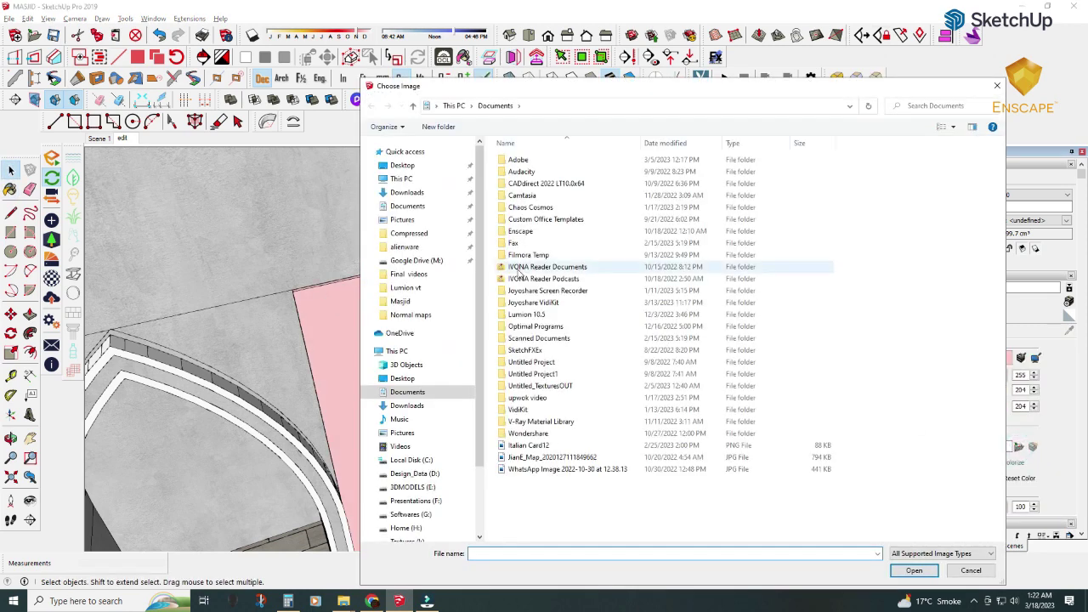
scroll(416, 383, "down", 3)
left_click(408, 450)
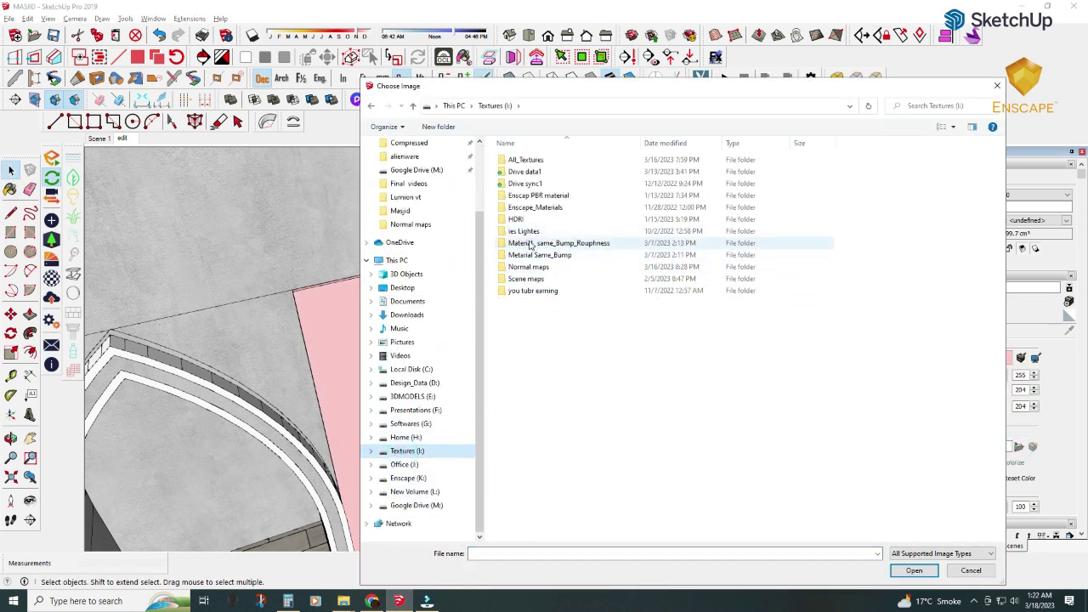
double_click(525, 159)
double_click(529, 258)
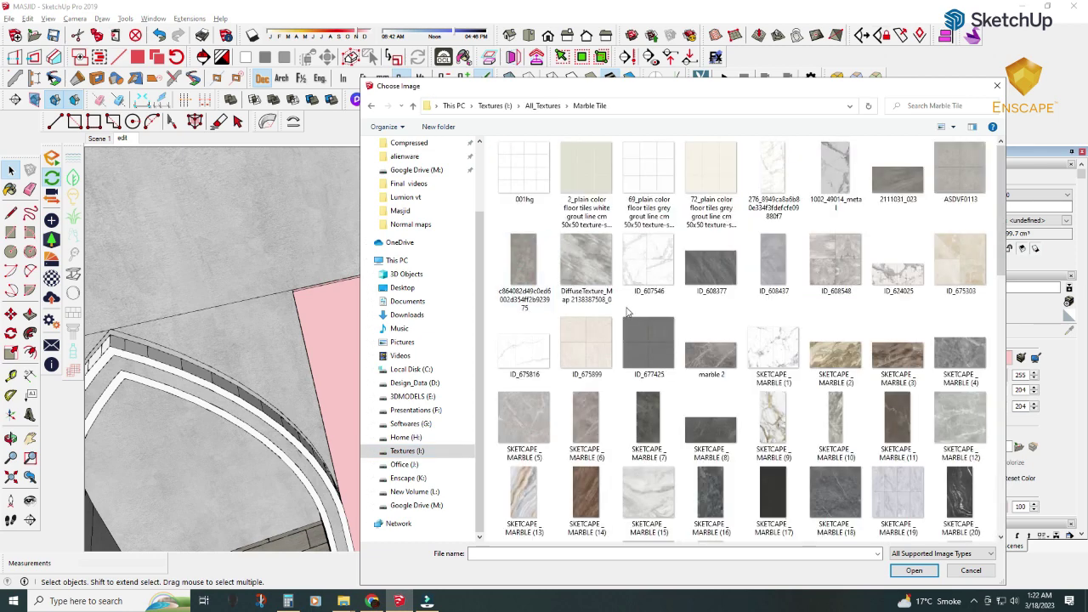
scroll(633, 335, "down", 2)
scroll(680, 344, "up", 2)
scroll(774, 332, "down", 5)
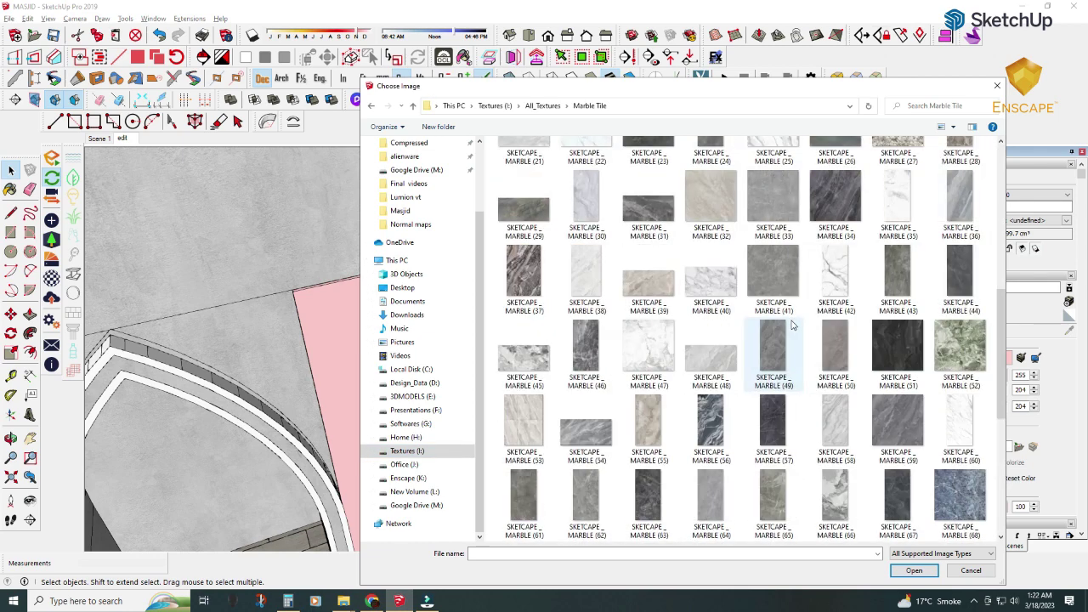
double_click(832, 272)
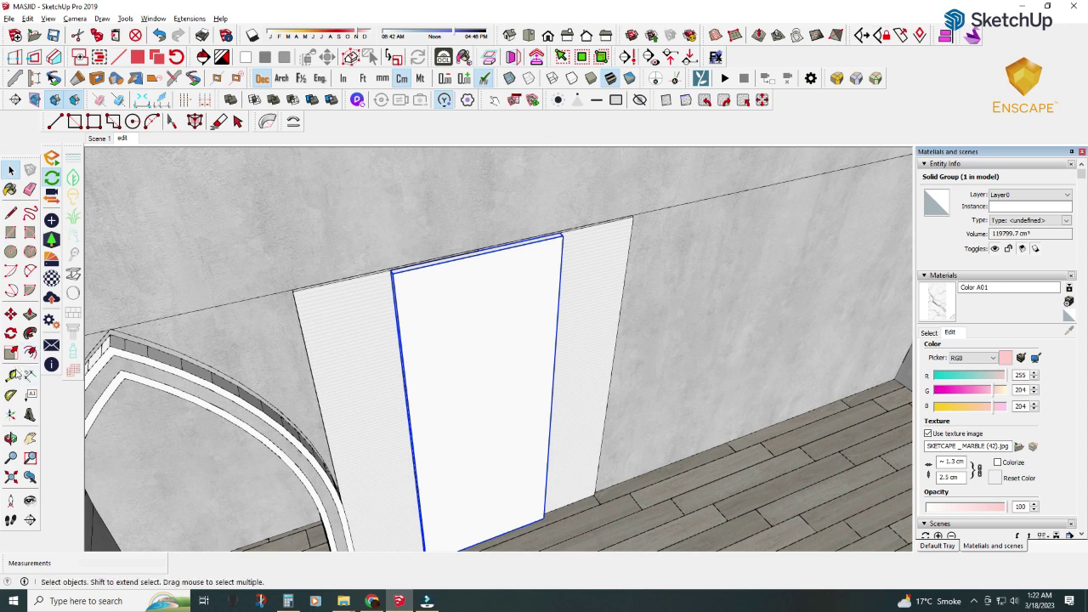
- Measure the panel height and set the texture height to 269 cm
left_click(12, 375)
middle_click_drag(527, 476, 560, 506)
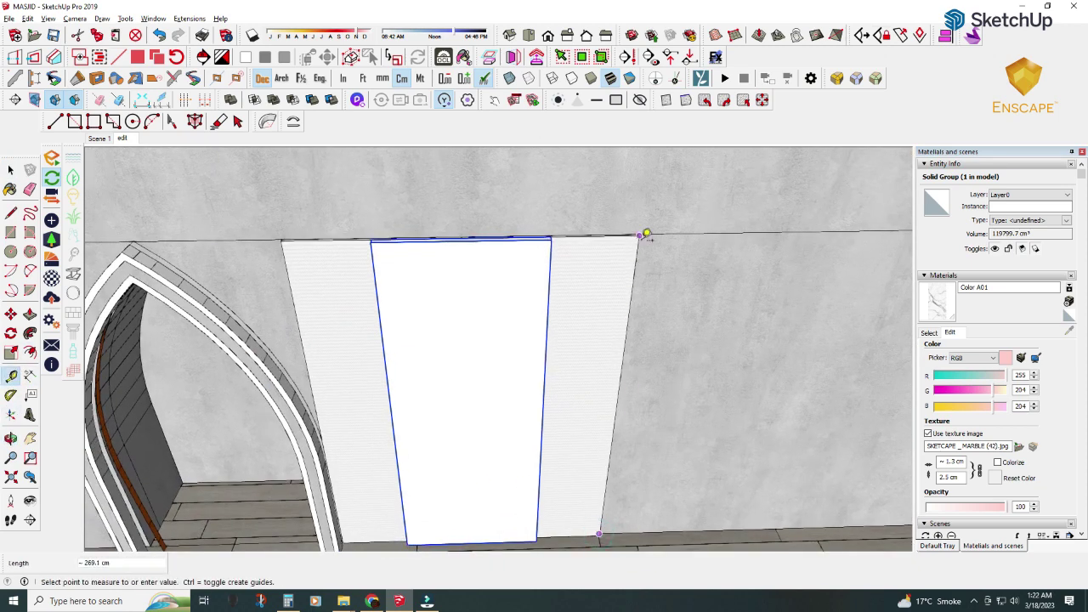
key("space")
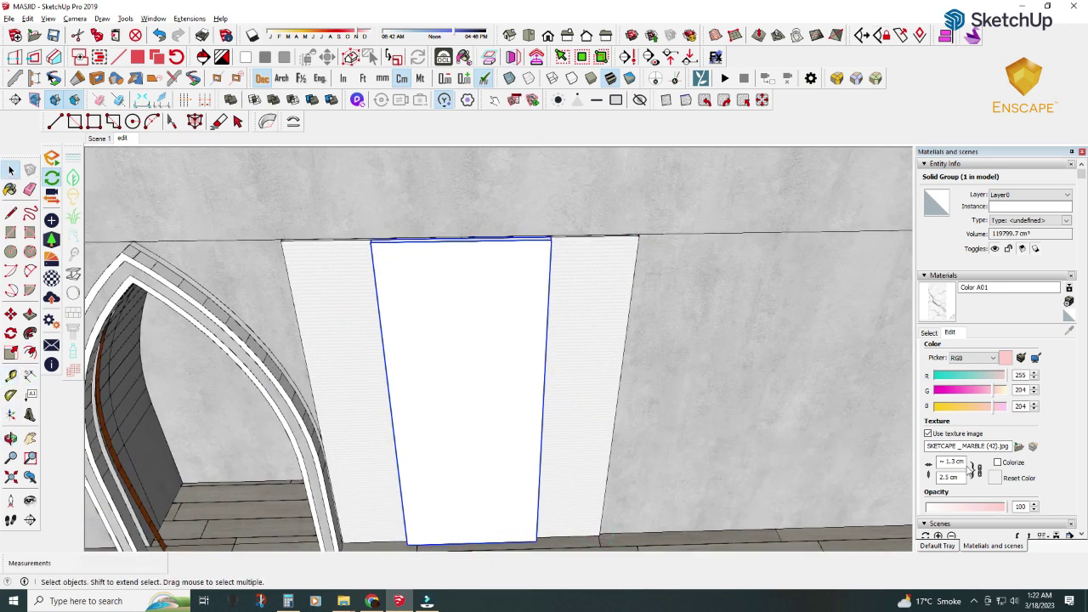
type("269")
key("Return")
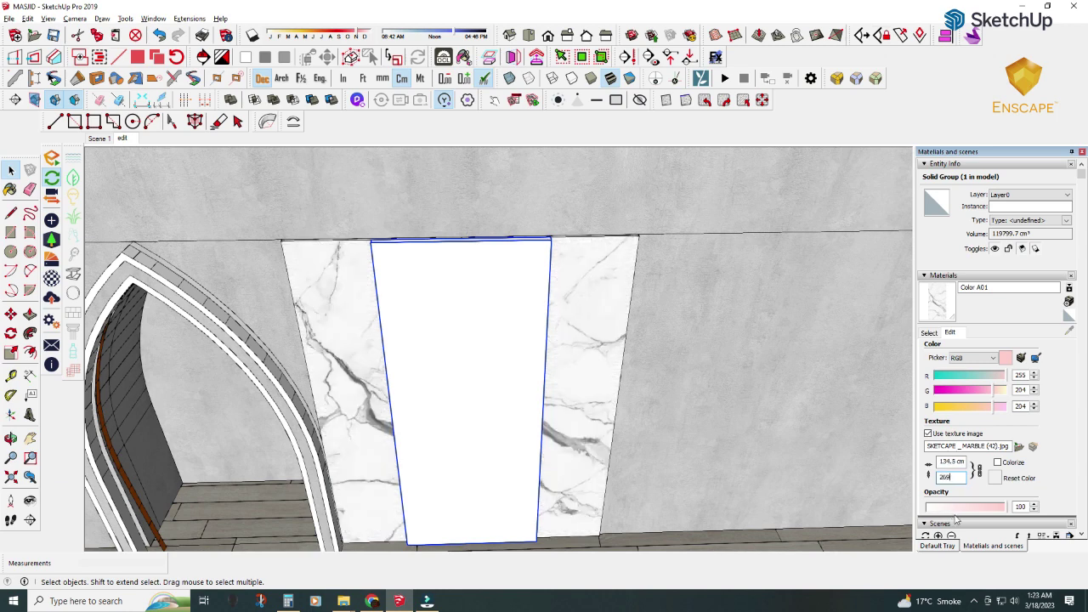
scroll(403, 345, "down", 1)
- Paint the centre panel Color A02 and give it the SKETCAPE_MARBLE (35).jpg texture
left_click(929, 333)
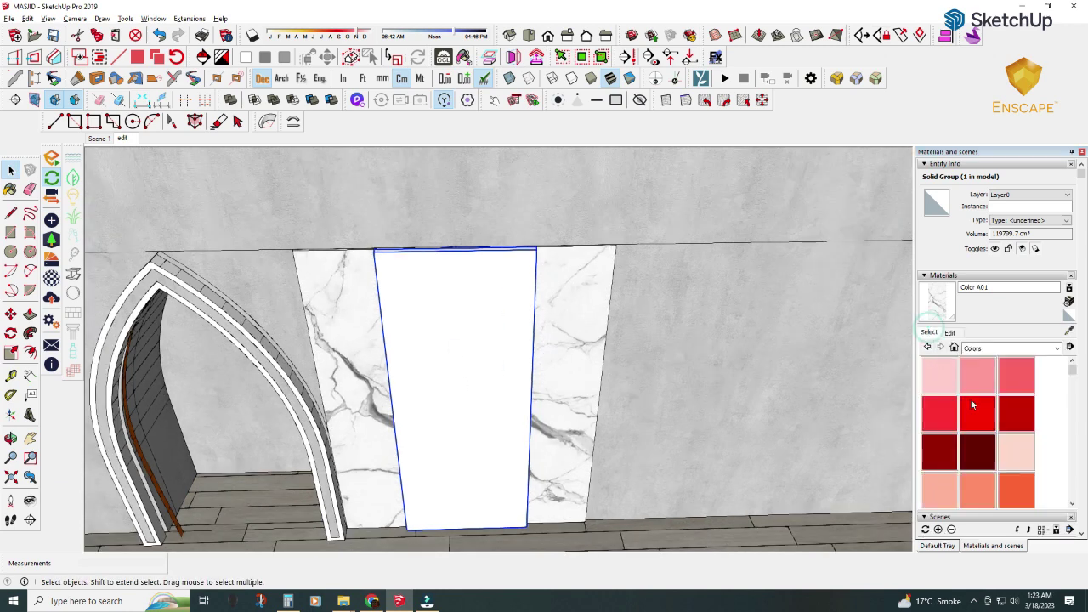
left_click(978, 375)
left_click(444, 347)
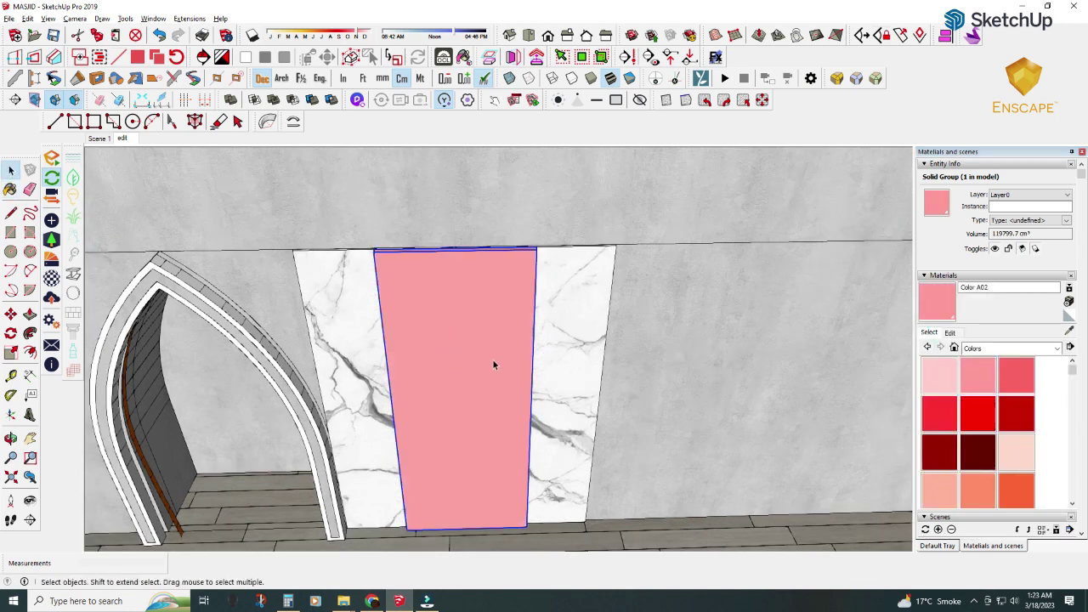
left_click(949, 333)
left_click(1018, 448)
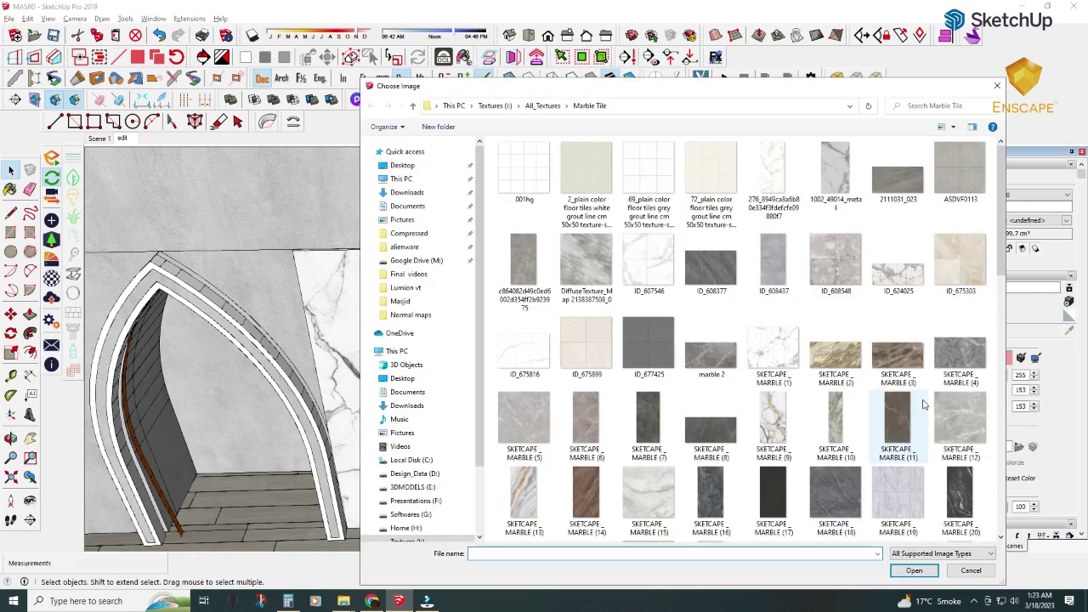
scroll(1005, 257, "down", 5)
double_click(903, 476)
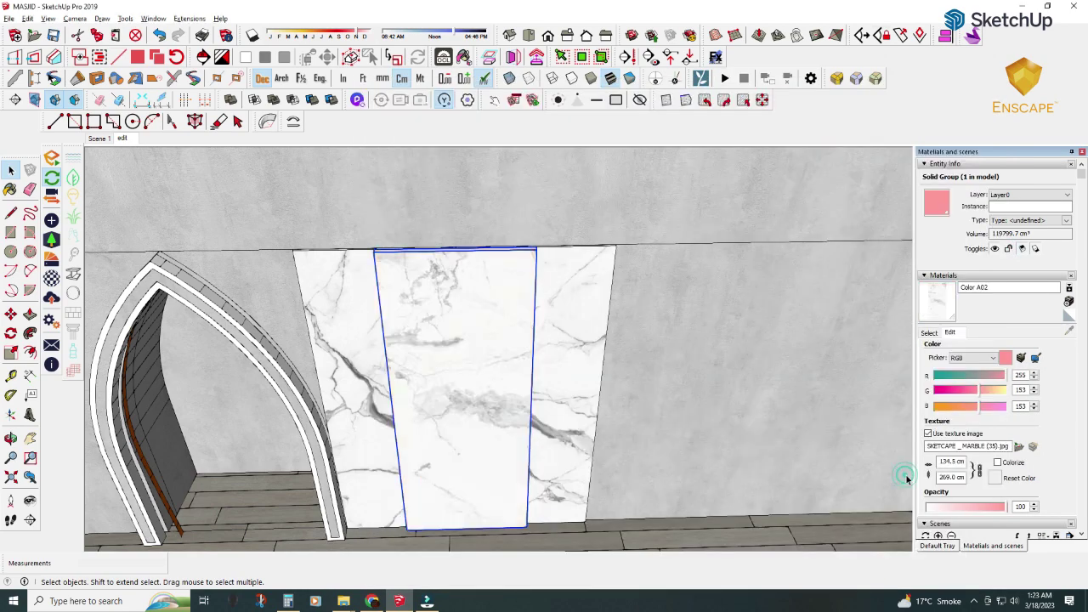
mouse_move(510, 383)
middle_mouse_down()
mouse_move(523, 418)
mouse_move(493, 416)
middle_mouse_up()
scroll(493, 415, "down", 3)
- Copy the three marble panels to the right with a Ctrl-move
left_click(384, 372, "shift")
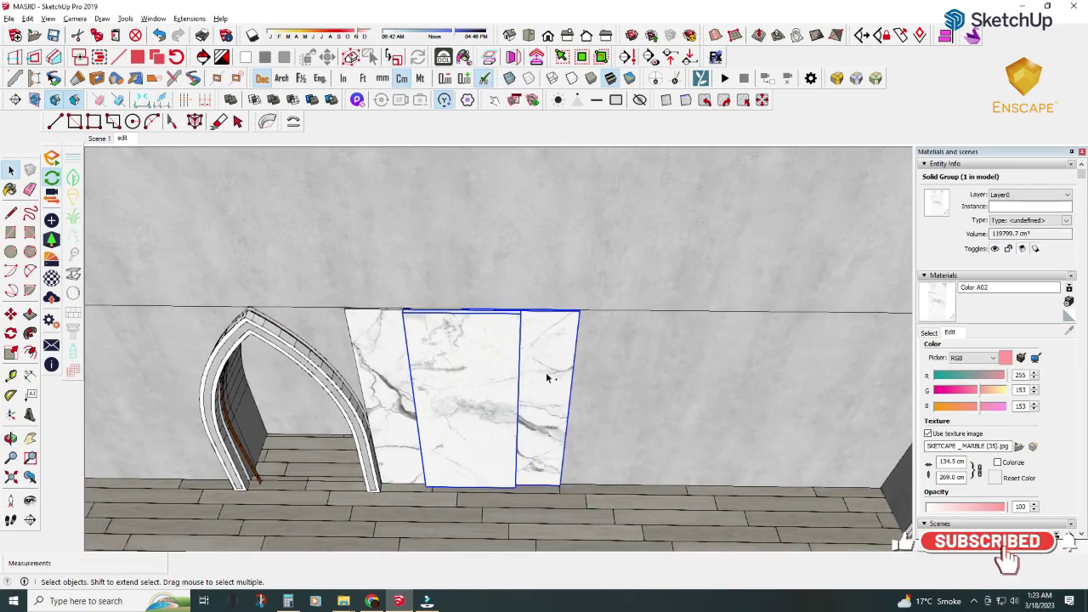
left_click(237, 336, "shift")
key("m")
left_click(346, 311)
key("ctrl")
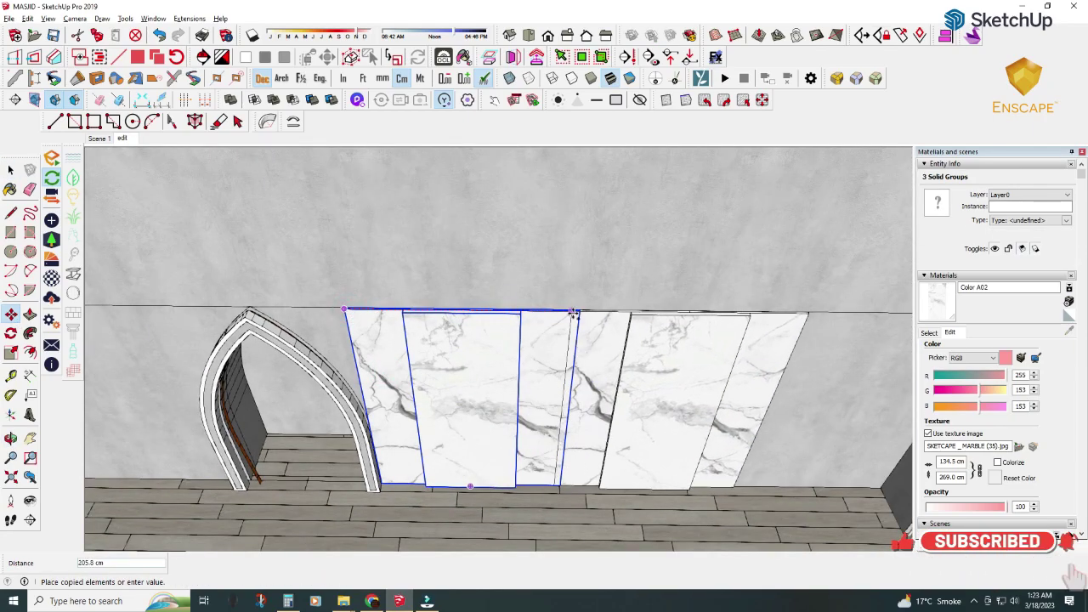
left_click(582, 312)
middle_click_drag(581, 311, 412, 324)
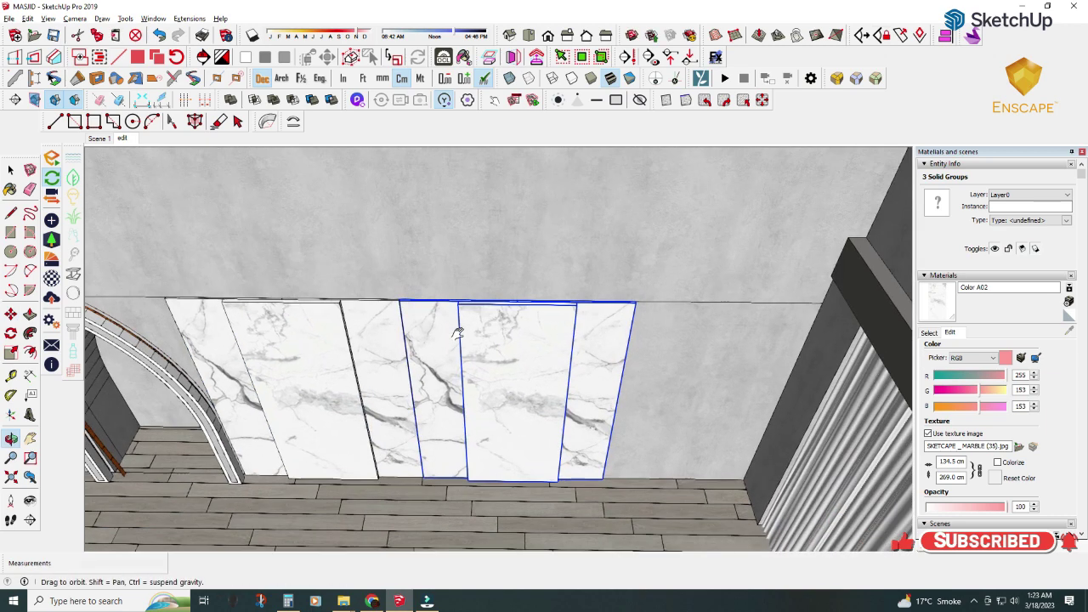
key("space")
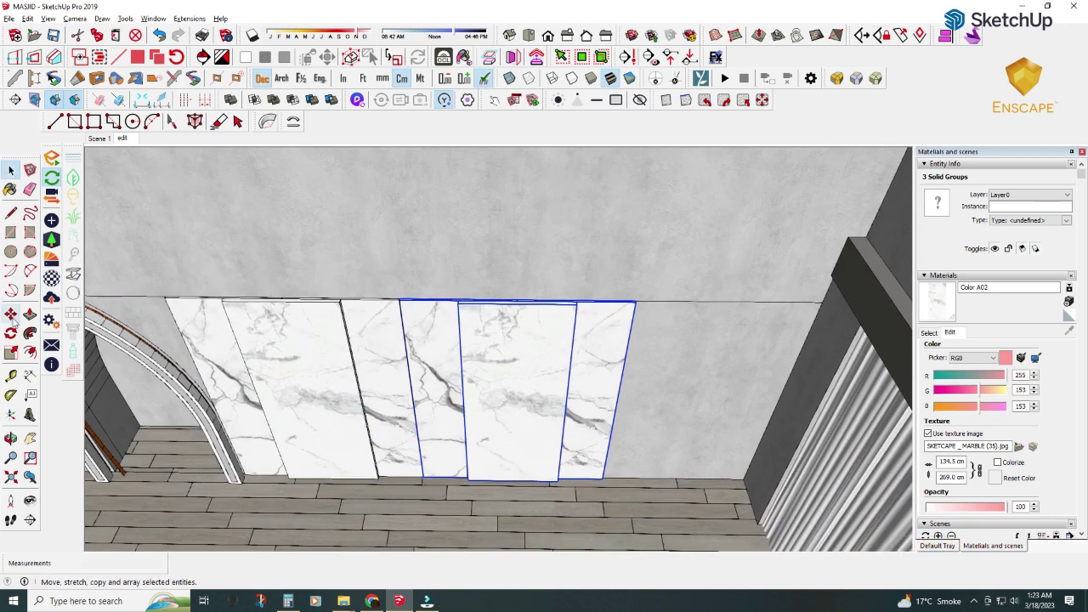
- Add a 106.0 cm dimension along the wall's top edge and delete the copied panels
left_click(30, 374)
scroll(410, 311, "up", 2)
scroll(411, 311, "up", 2)
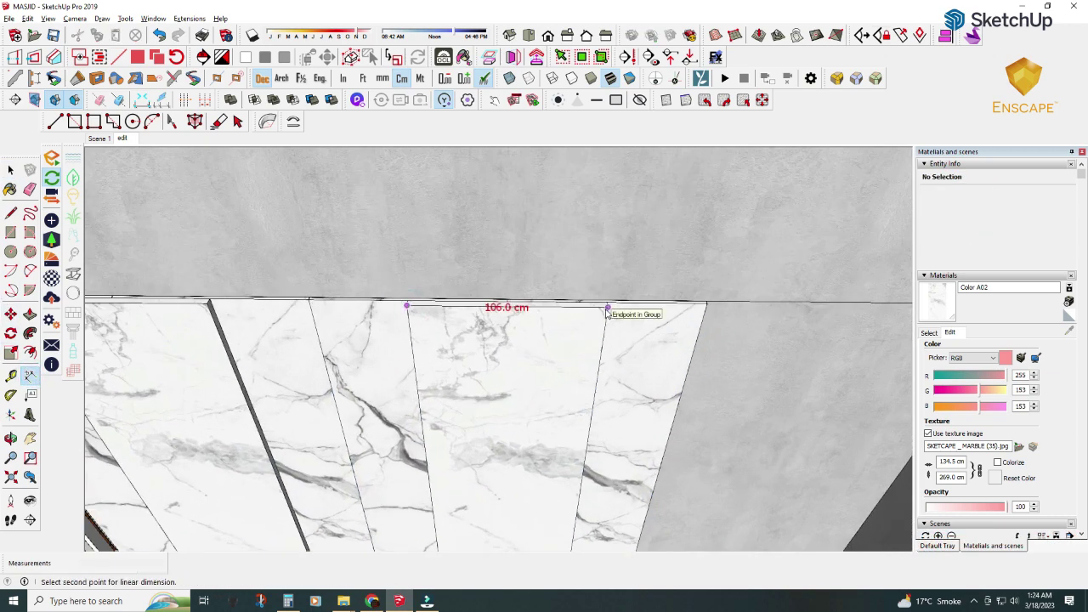
middle_click_drag(287, 308, 370, 309)
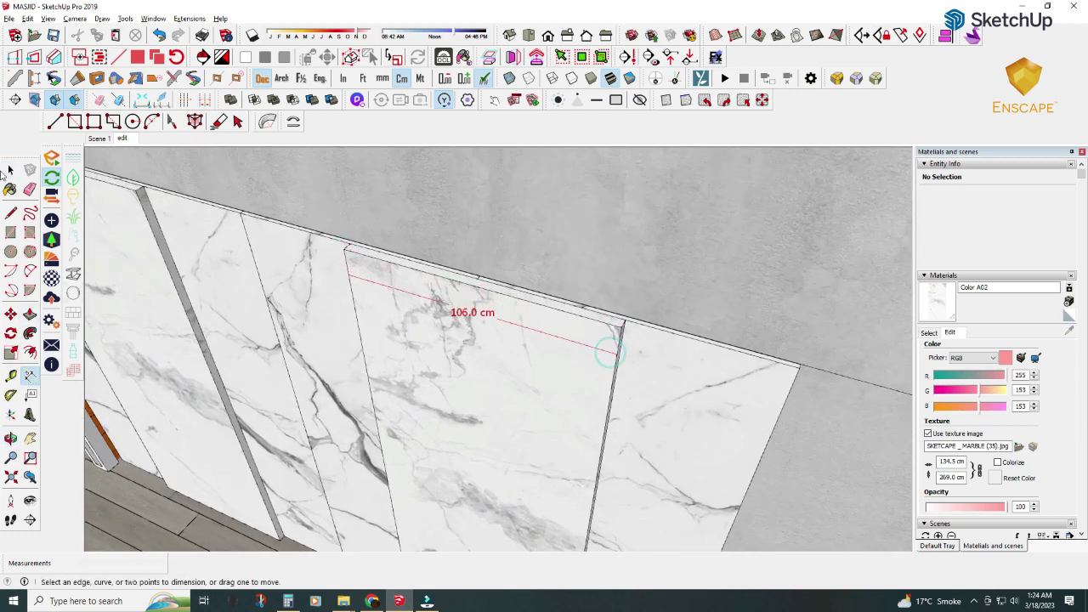
left_click(512, 352)
key("Delete")
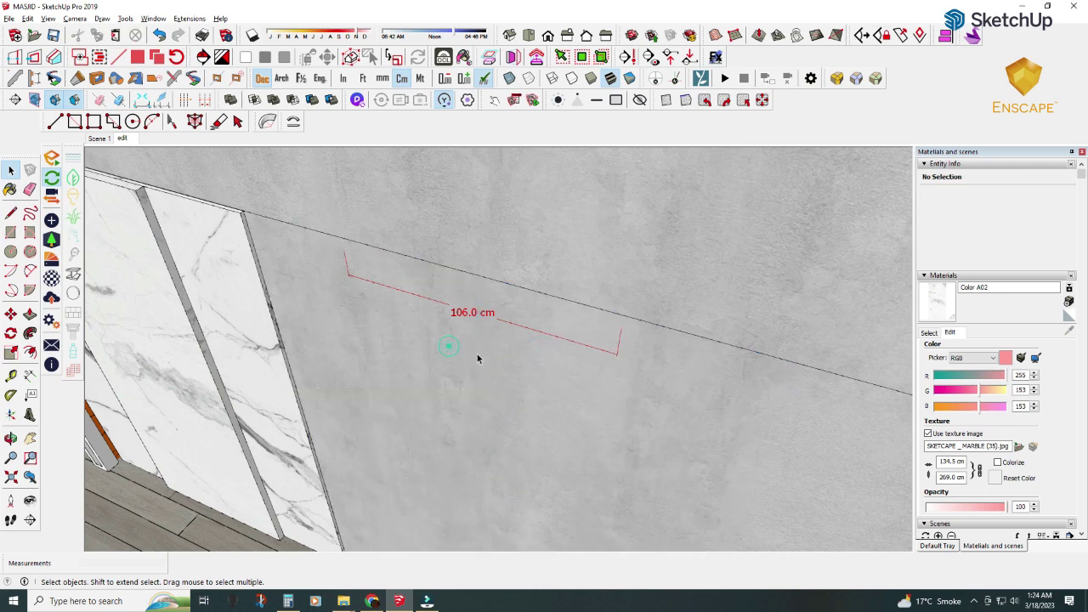
- Make the selected marble panel a component and orbit to a frontal wall view
left_click(230, 308)
key("g")
left_click(767, 419)
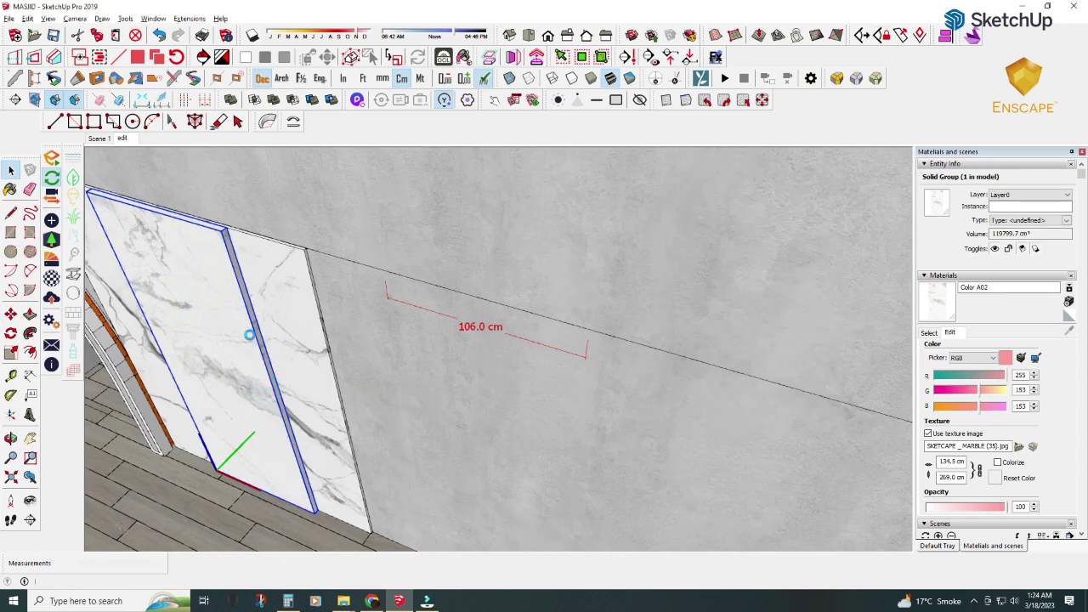
middle_click_drag(255, 340, 505, 363)
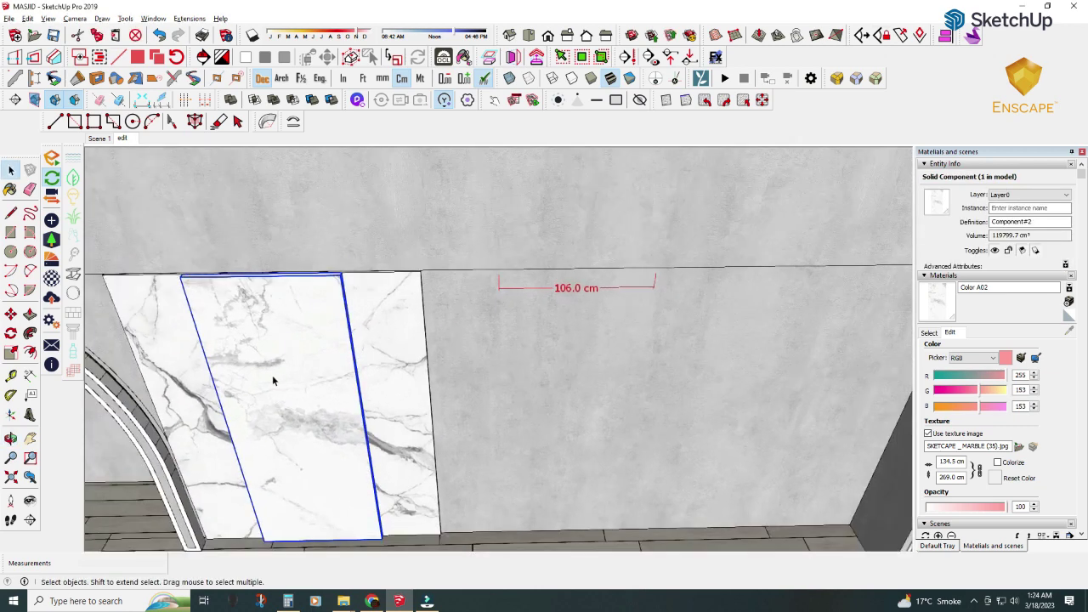
middle_click_drag(273, 381, 400, 323)
- Make the right and left marble panels into components
right_click(498, 351)
left_click(539, 178)
left_click(763, 417)
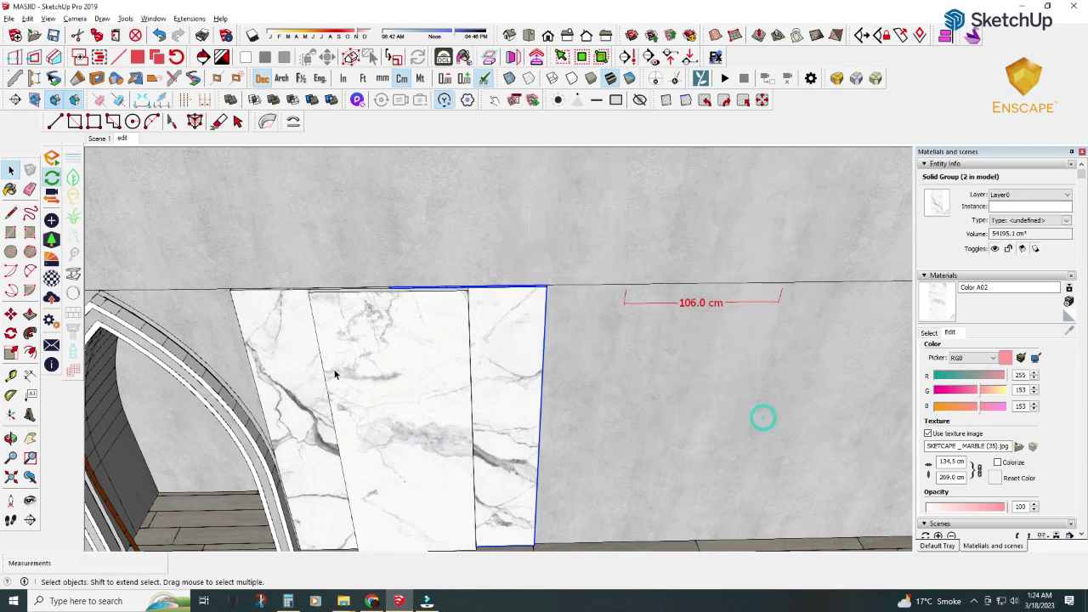
left_click(284, 350)
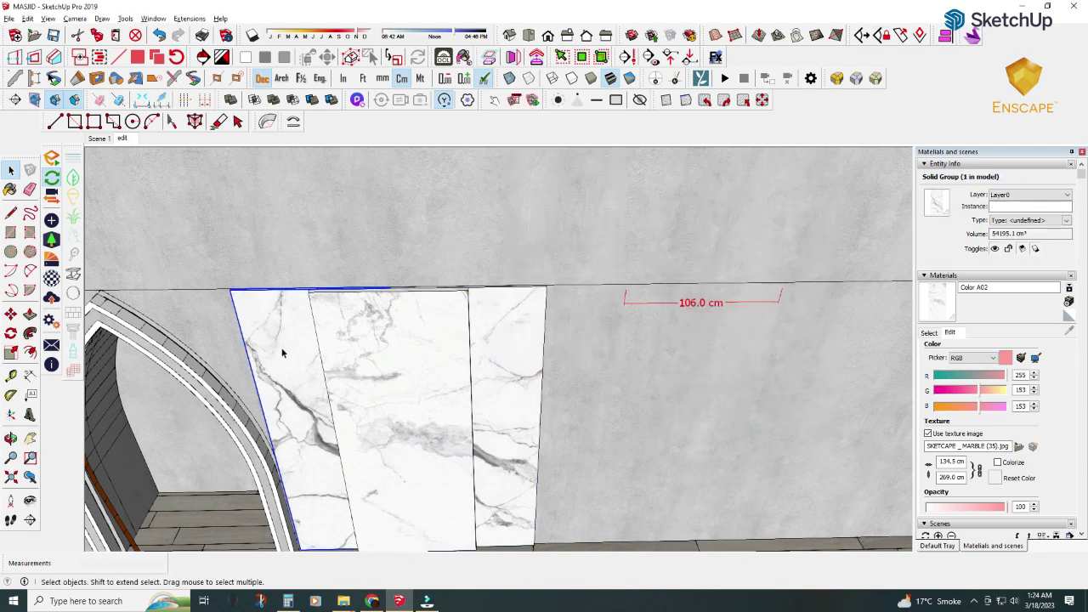
right_click(283, 347)
left_click(323, 181)
left_click(767, 418)
- Explode the middle panel and push its side face inward so its width becomes 90.0 cm
right_click(432, 388)
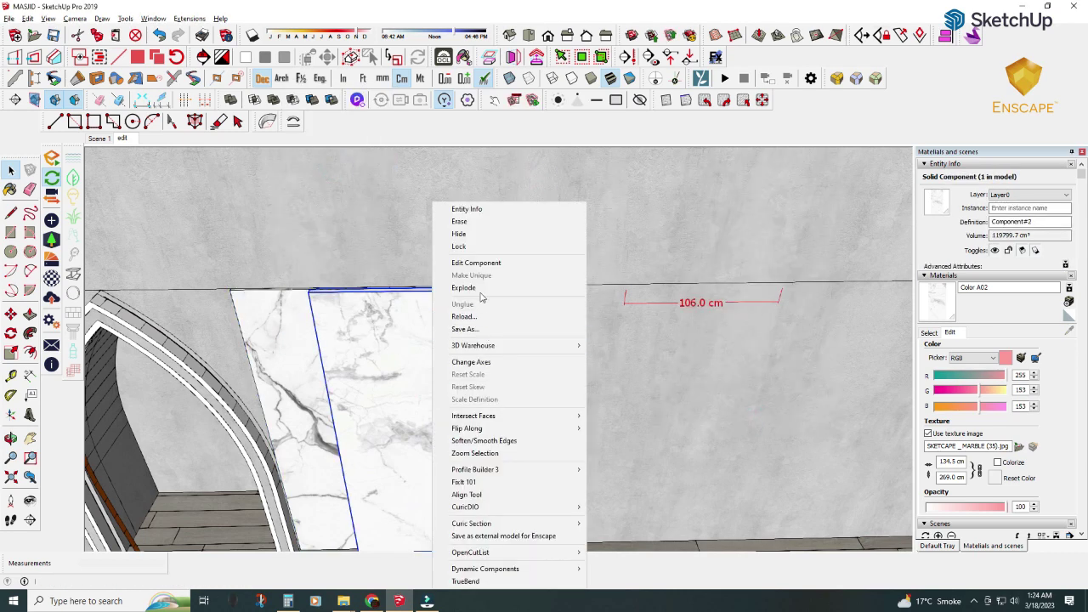
left_click(466, 288)
mouse_move(377, 320)
middle_mouse_down()
mouse_move(360, 299)
mouse_move(226, 352)
middle_mouse_up()
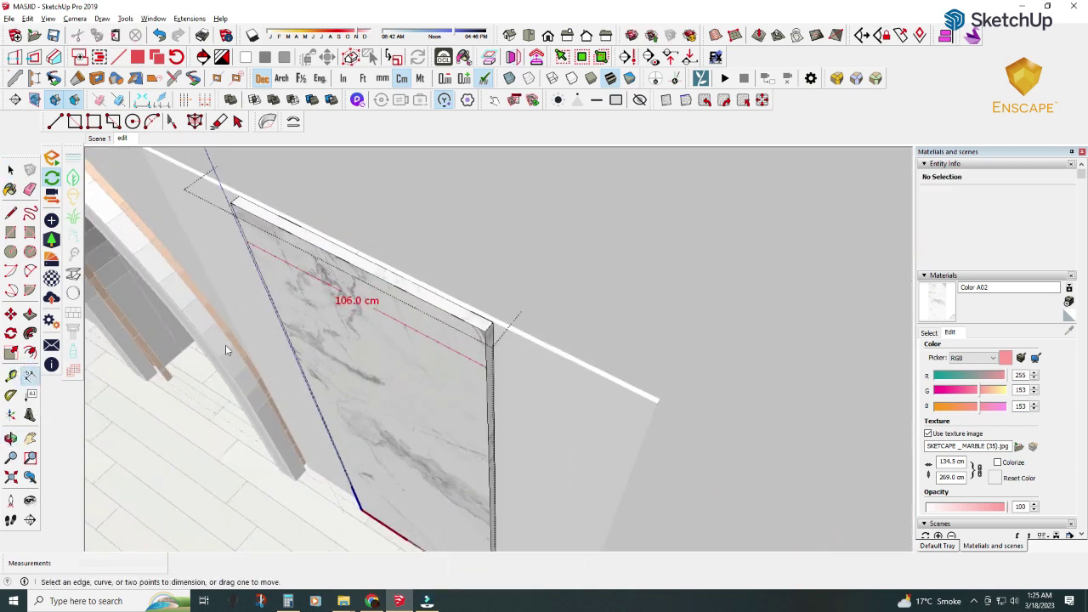
key("p")
left_click(491, 367)
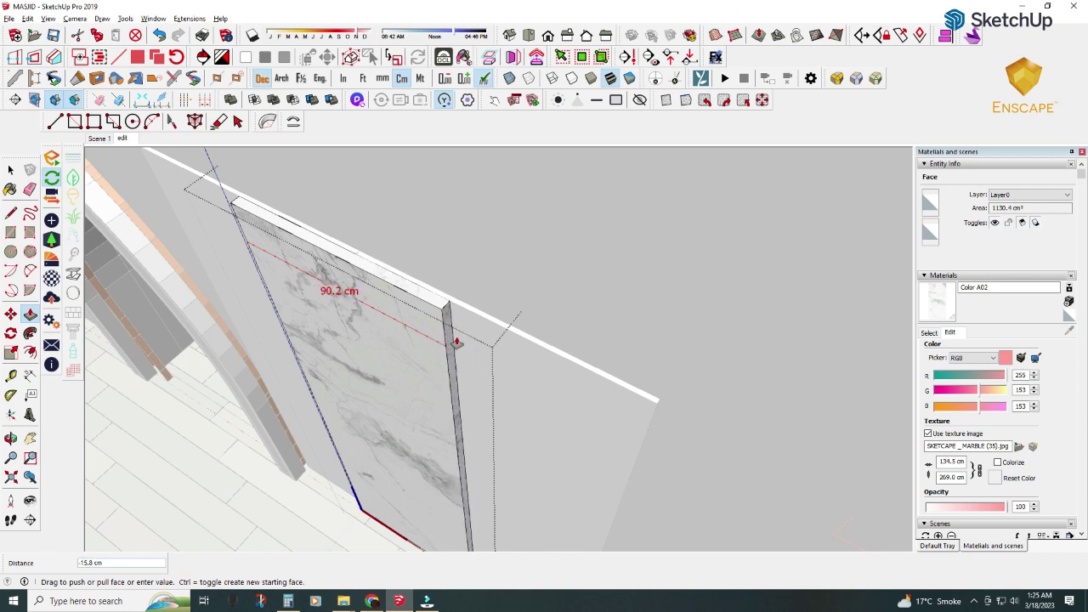
left_click(449, 340)
left_click(451, 345)
left_click(493, 321)
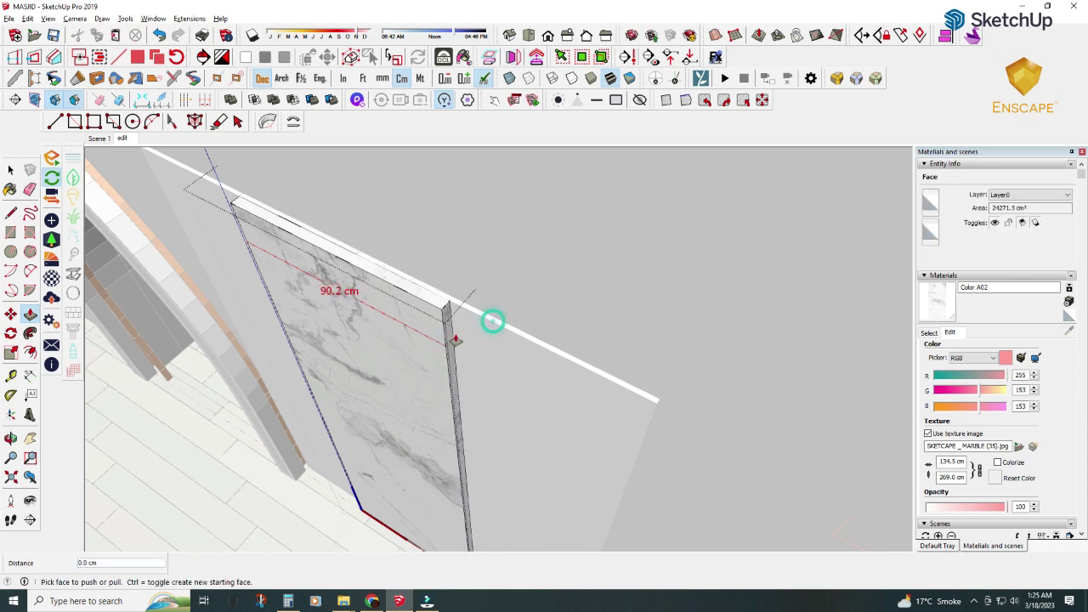
type("0.2")
key("Return")
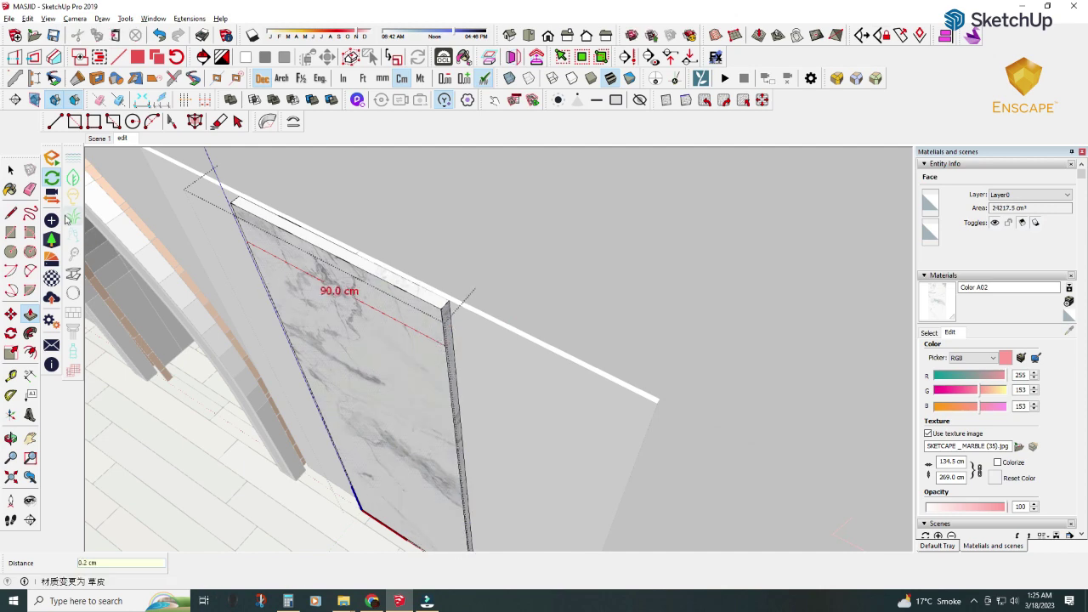
key("space")
- Dimension the marble panels, orbiting to view their top edge
mouse_move(344, 293)
middle_mouse_down()
mouse_move(401, 250)
mouse_move(479, 335)
middle_mouse_up()
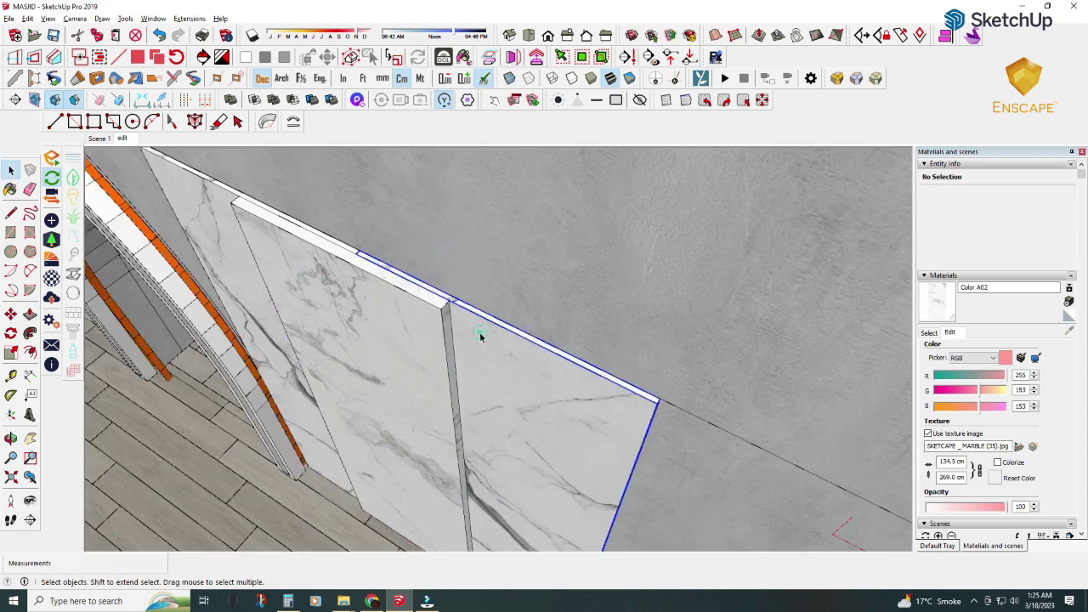
key("d")
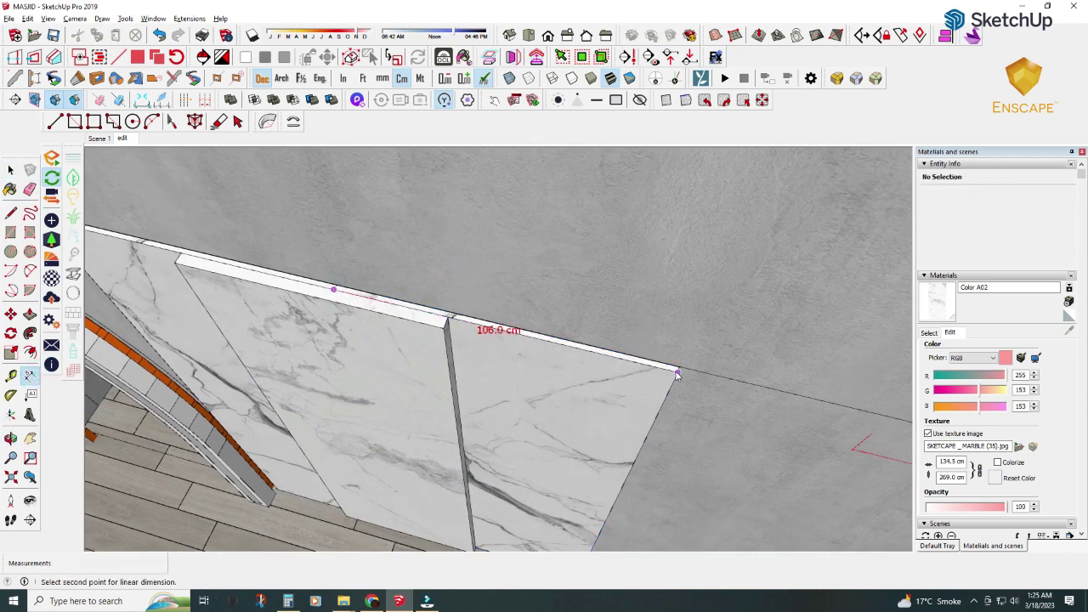
middle_click_drag(663, 373, 245, 318)
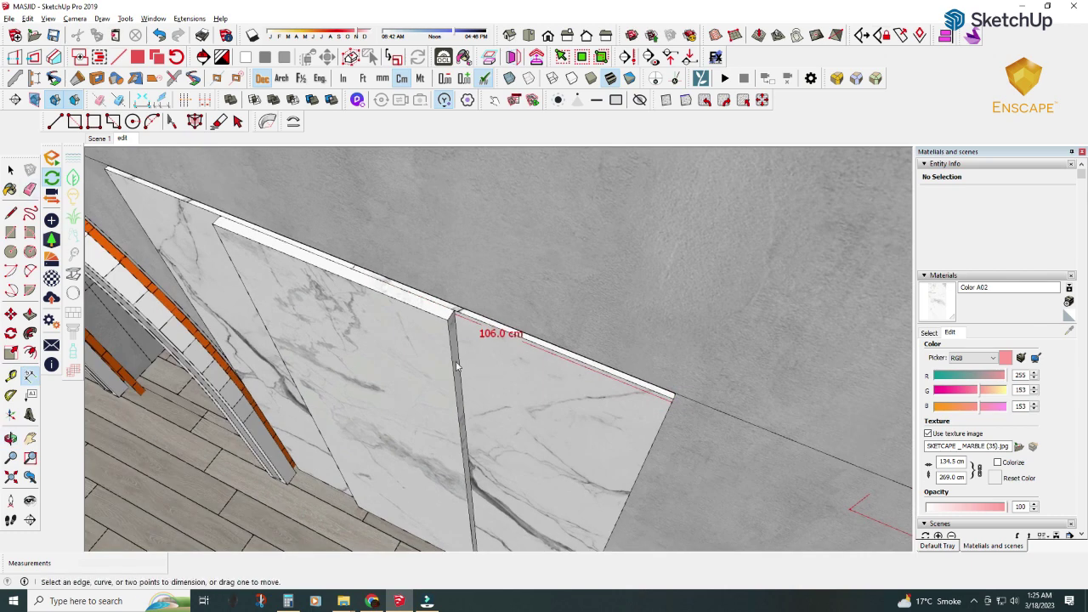
middle_click_drag(456, 367, 13, 319)
- Push one panel's side face inward 16 cm and delete a 90.0 cm dimension
middle_click_drag(586, 429, 30, 334)
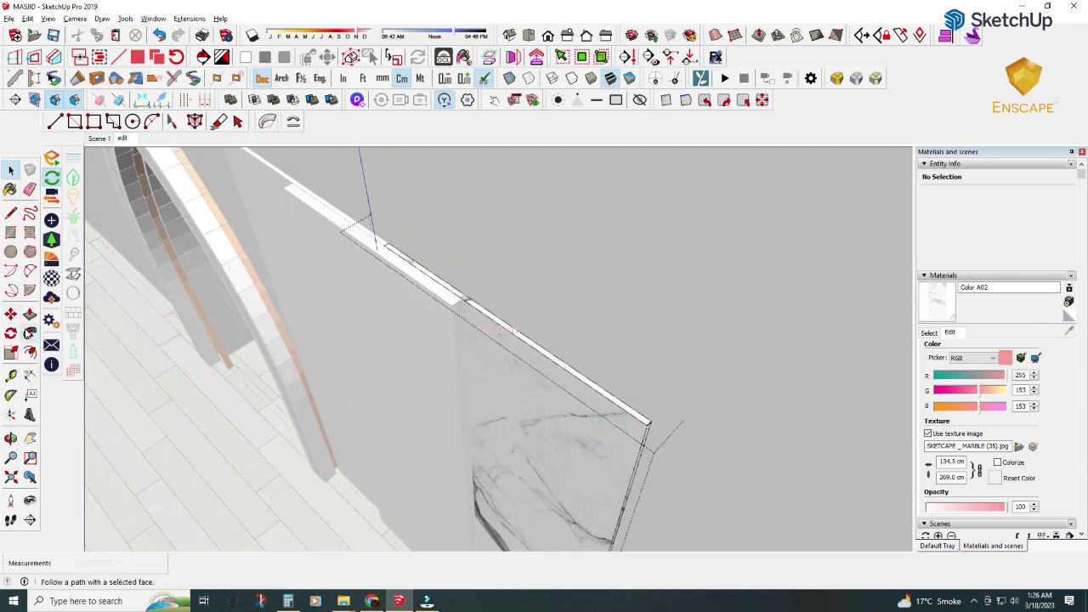
left_click(30, 314)
left_click(510, 433)
type("16")
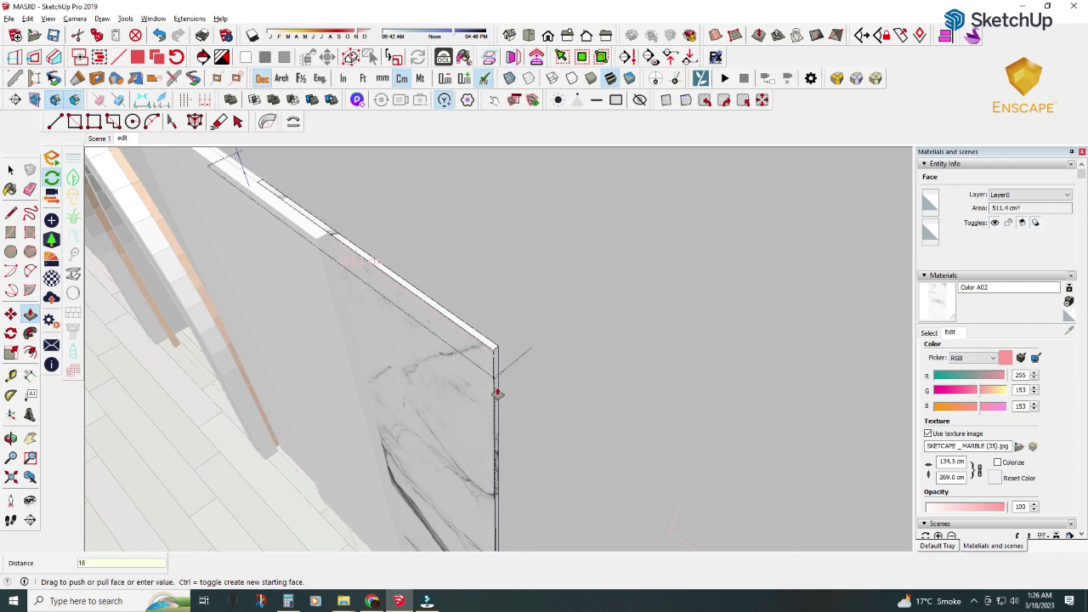
key("Return")
middle_click_drag(497, 394, 400, 280)
key("space")
left_click(388, 355)
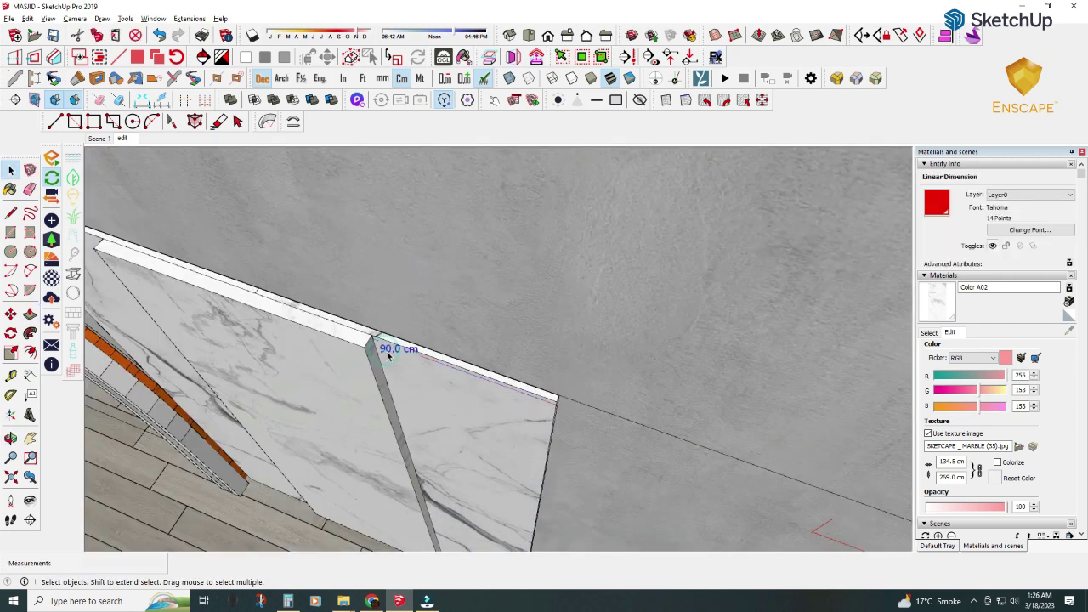
key("Delete")
- Push another panel's narrow side face inward and delete the other 90.0 cm dimension
mouse_move(335, 368)
middle_mouse_down()
mouse_move(629, 413)
mouse_move(79, 389)
middle_mouse_up()
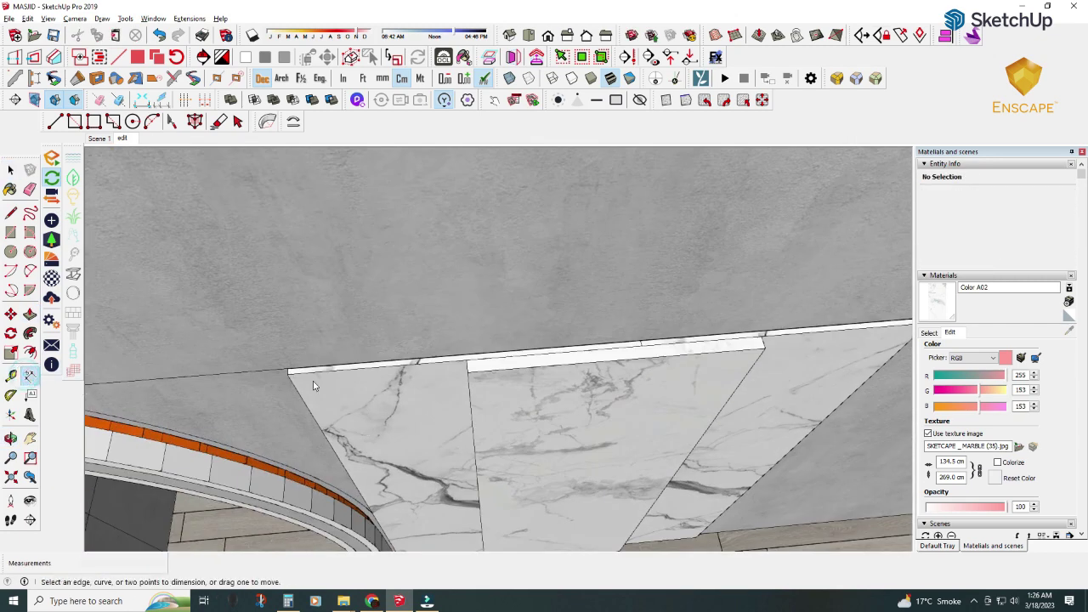
mouse_move(643, 361)
middle_mouse_down()
mouse_move(30, 376)
mouse_move(346, 306)
mouse_move(64, 385)
middle_mouse_up()
key("space")
left_click(373, 458)
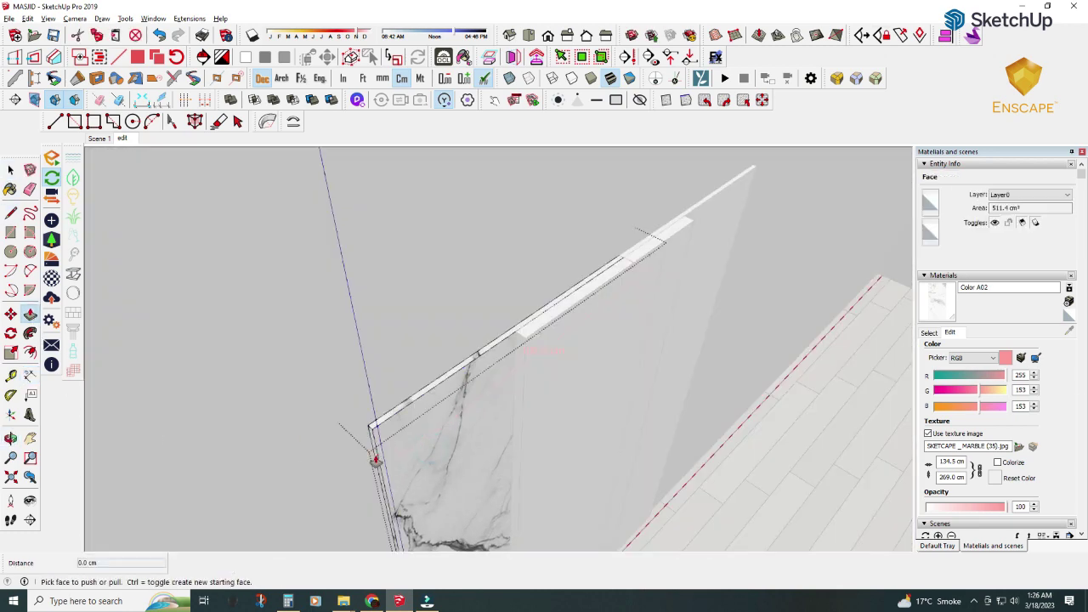
left_click_drag(374, 459, 392, 455)
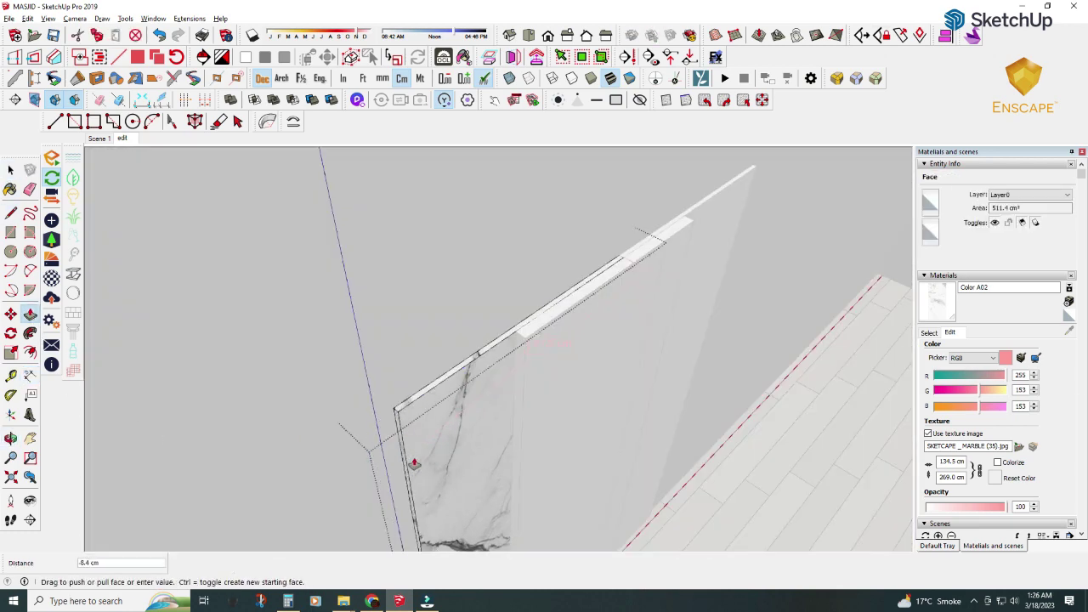
key("Return")
key("space")
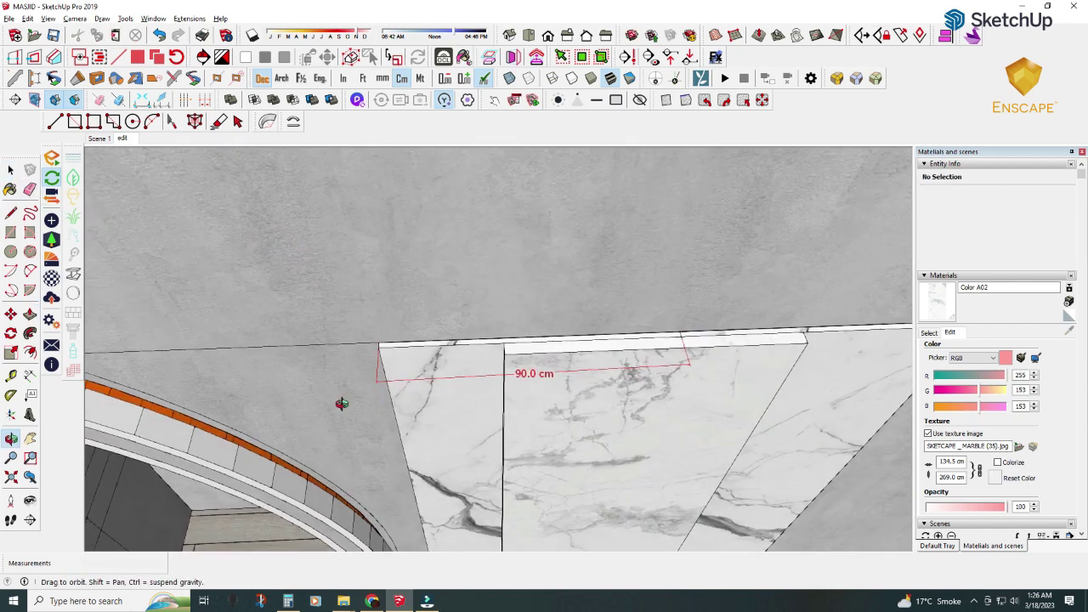
left_click(547, 387)
key("Delete")
- Select the middle marble panel for moving
scroll(381, 396, "up", 2)
left_click(382, 396)
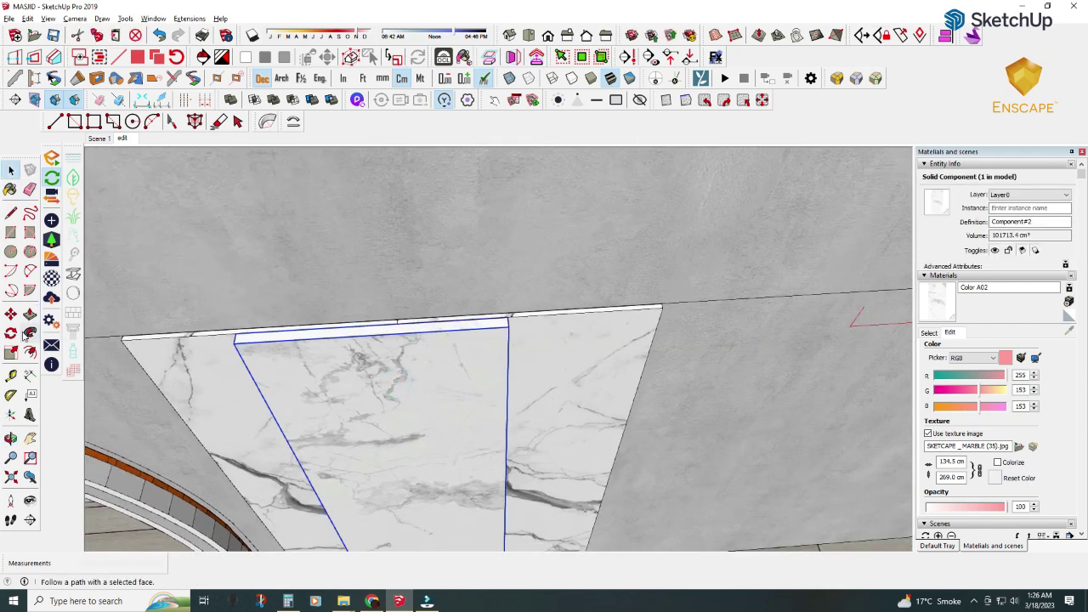
key("m")
scroll(374, 326, "down", 4)
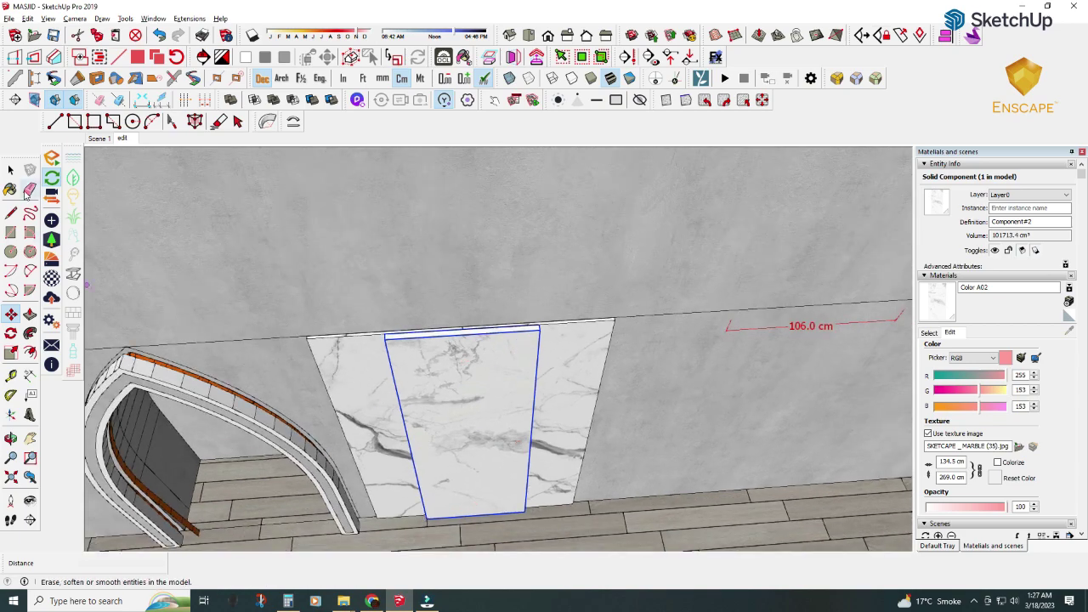
- Copy the three marble panels farther right along the back wall
left_click(561, 408, "shift")
left_click(353, 435, "shift")
middle_click_drag(353, 435, 422, 478)
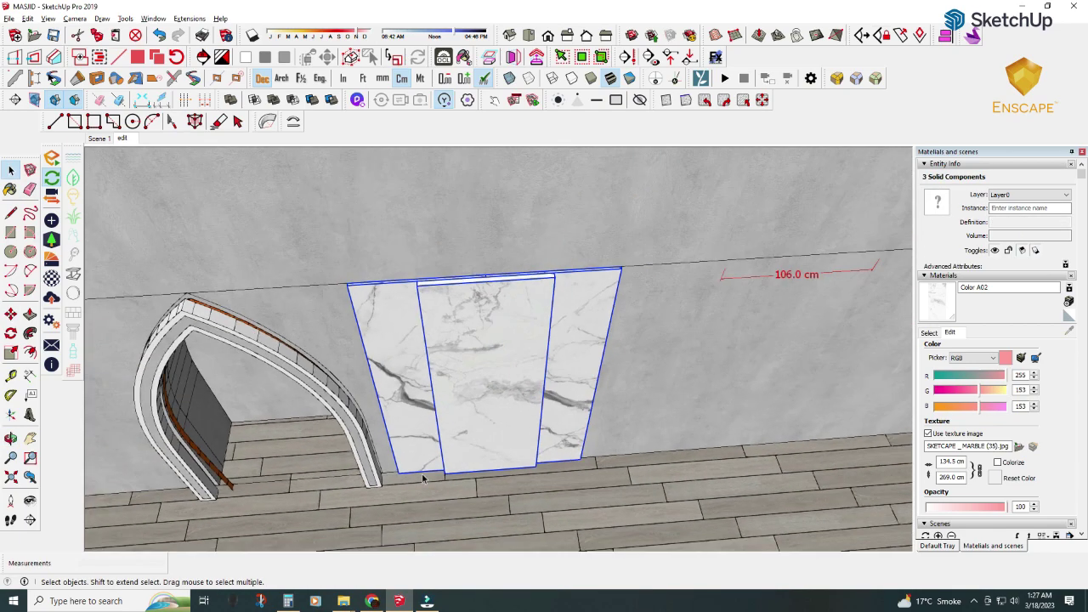
key("m")
middle_click_drag(275, 318, 327, 306)
key("ctrl")
left_click(323, 299)
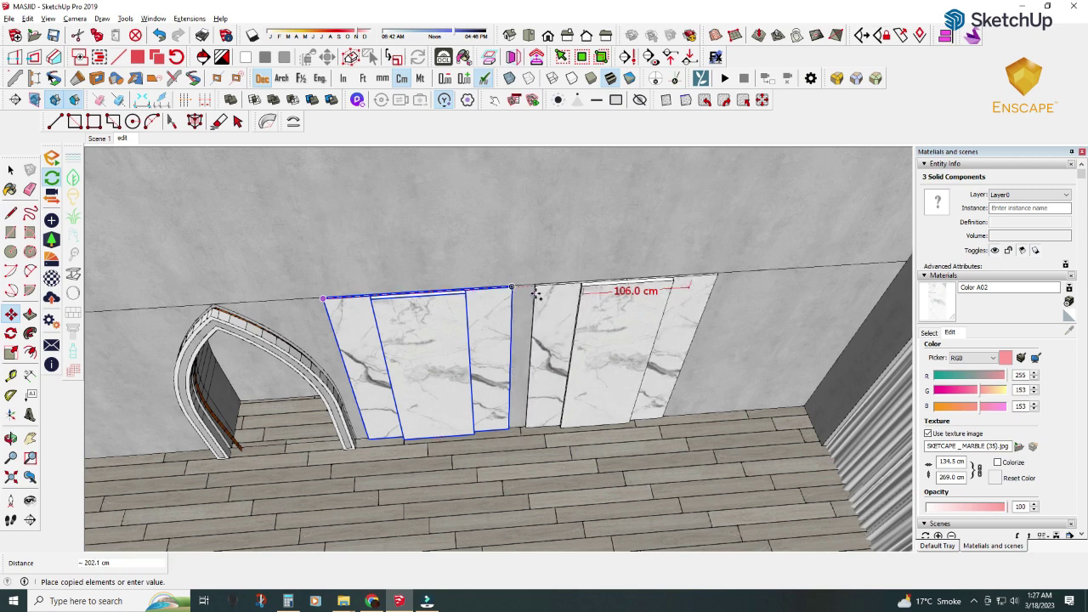
left_click(533, 288)
middle_click_drag(692, 311, 506, 322)
left_click(509, 294)
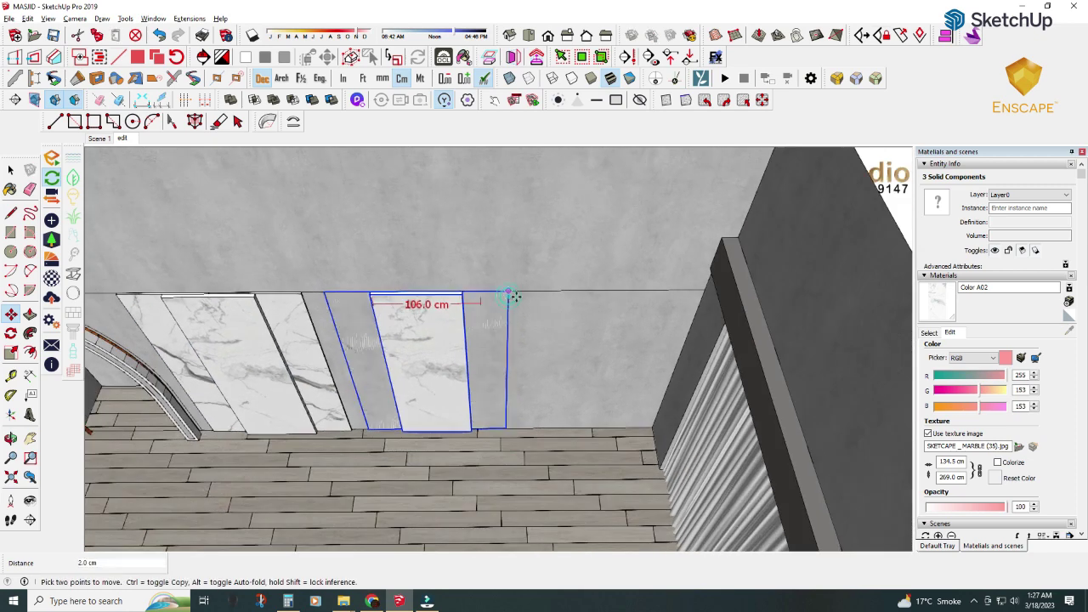
left_click(704, 293)
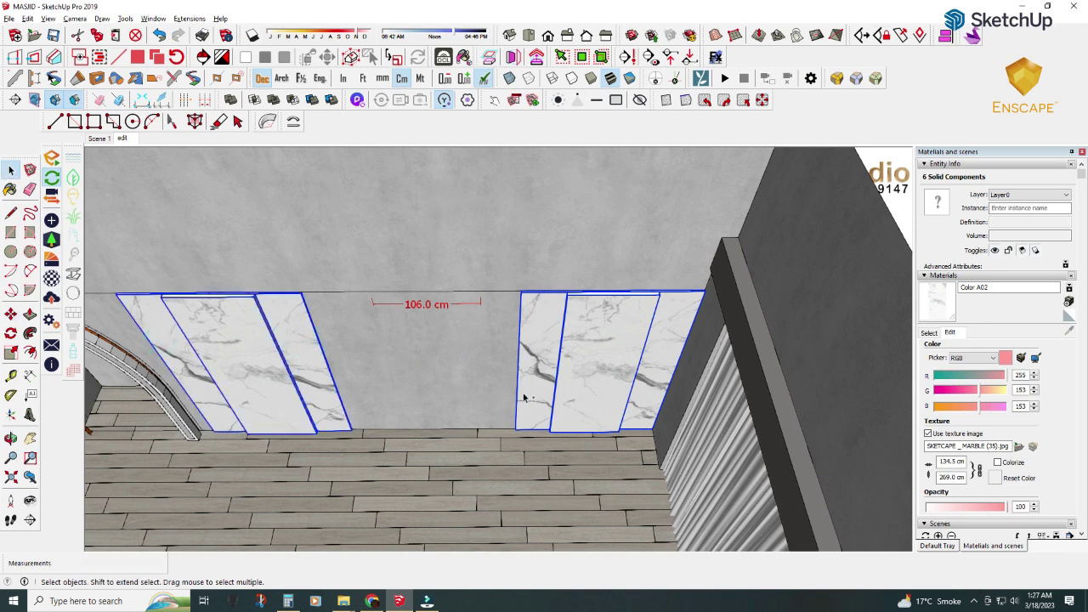
middle_click_drag(525, 397, 658, 401)
key("space")
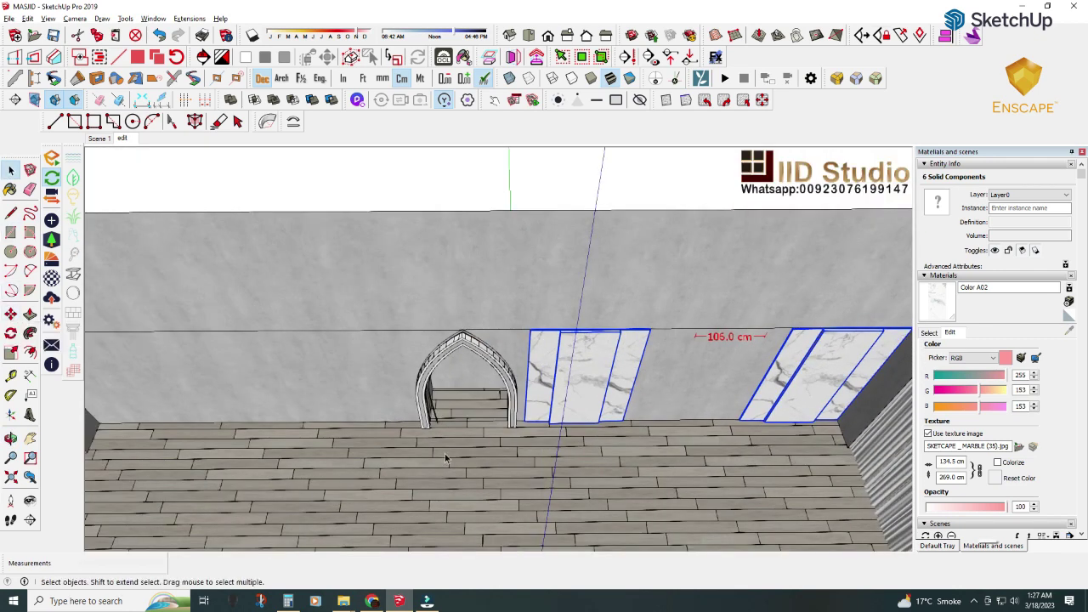
- Make a copy of the grouped light strip near the ceiling
left_click(445, 453)
scroll(386, 376, "down", 2)
scroll(387, 375, "down", 2)
scroll(568, 373, "up", 3)
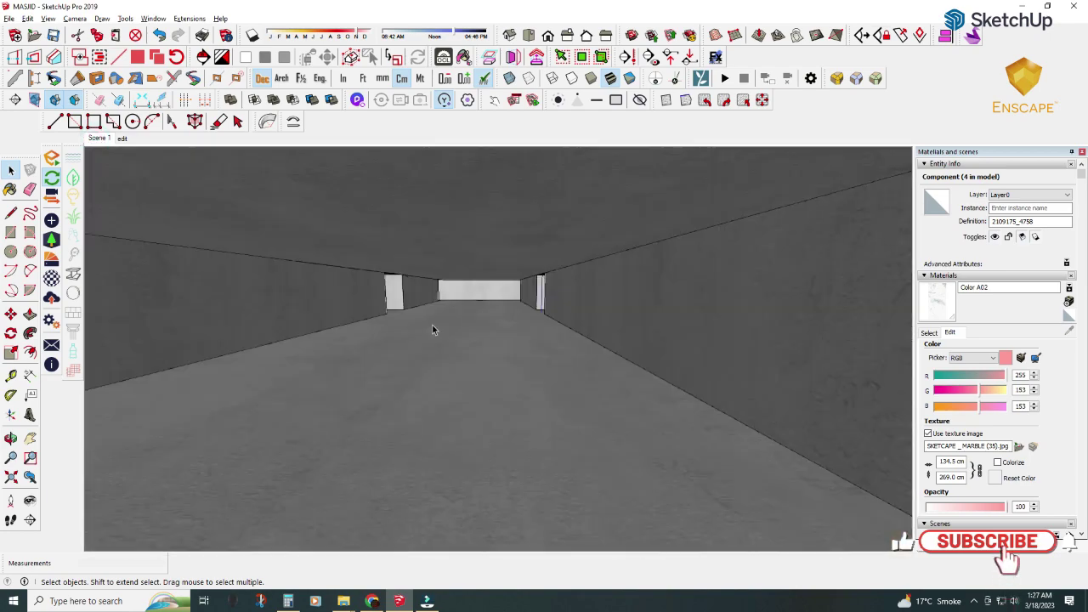
mouse_move(476, 374)
middle_mouse_down()
mouse_move(568, 372)
mouse_move(539, 287)
middle_mouse_up()
left_click(568, 373)
key("m")
left_click(548, 366)
key("ctrl")
scroll(173, 213, "down", 3)
middle_click_drag(488, 352, 511, 281)
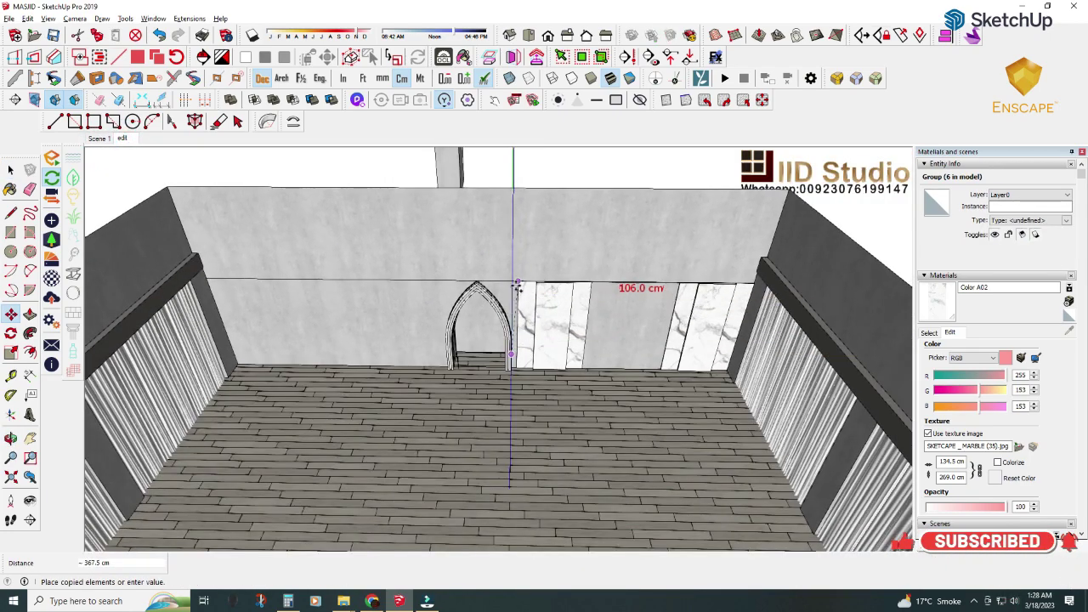
left_click(539, 251)
- Rotate the copied strip upright and move it onto the left marble panels
scroll(539, 252, "up", 3)
mouse_move(643, 243)
middle_mouse_down()
mouse_move(382, 332)
mouse_move(491, 291)
mouse_move(281, 301)
middle_mouse_up()
scroll(381, 332, "up", 2)
key("q")
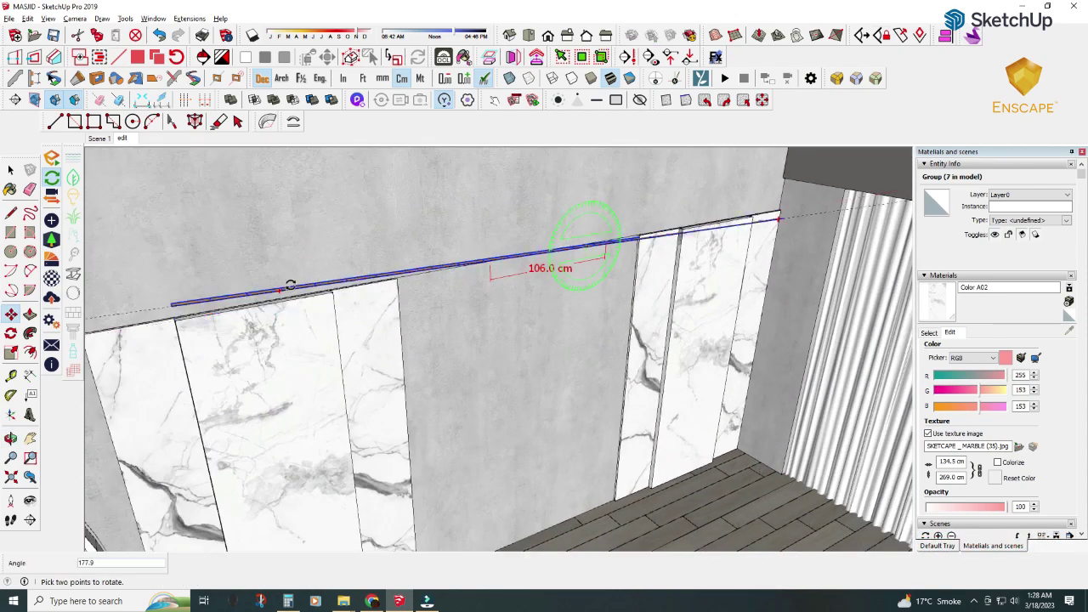
left_click(585, 240)
key("m")
middle_click_drag(589, 178, 576, 338)
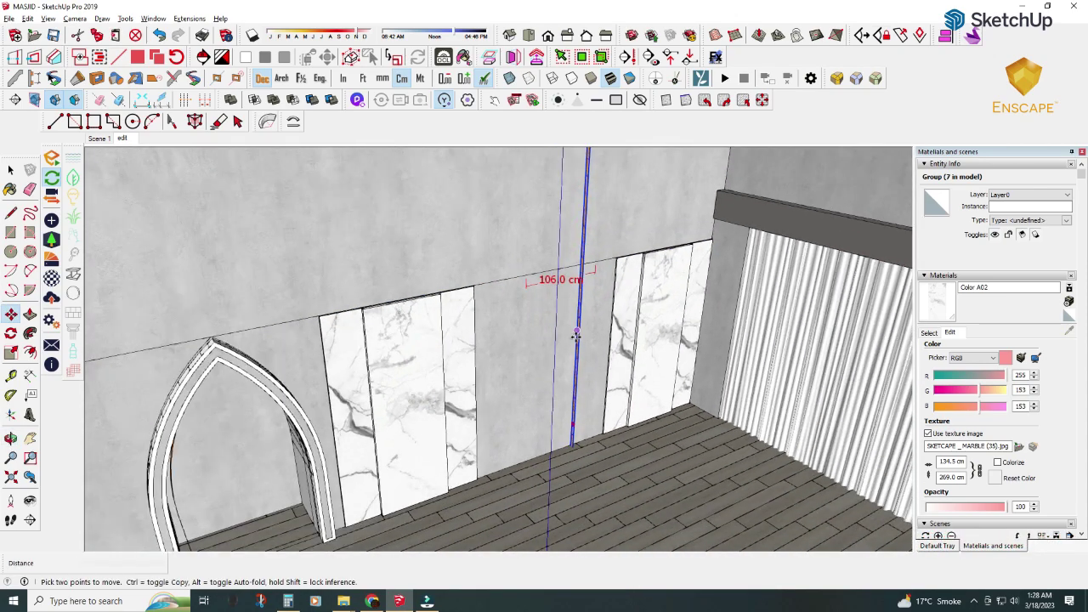
left_click(573, 439)
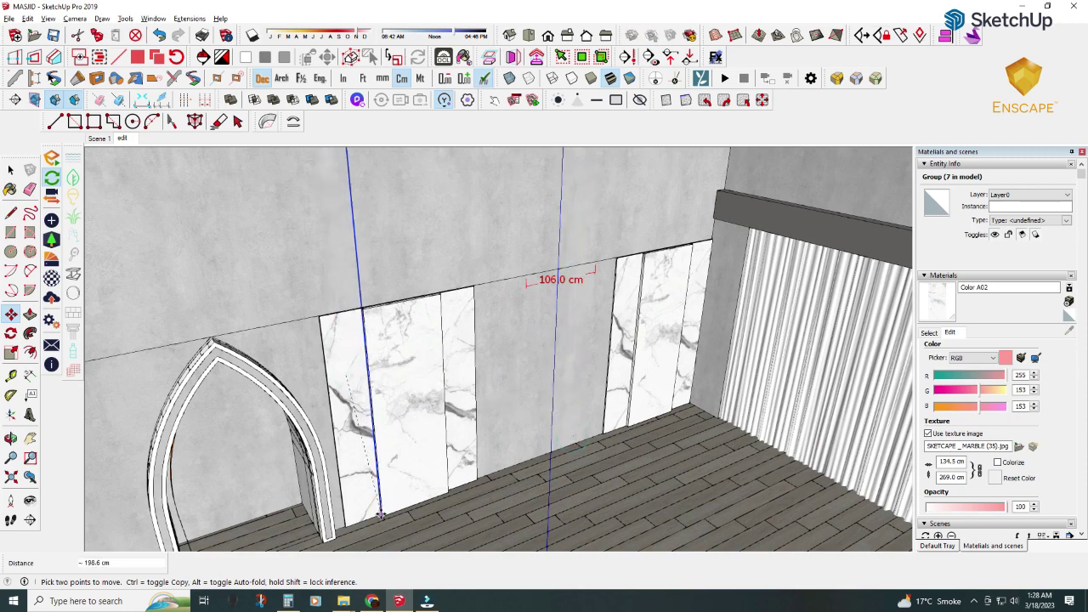
scroll(376, 473, "up", 2)
scroll(377, 413, "up", 2)
scroll(388, 444, "up", 2)
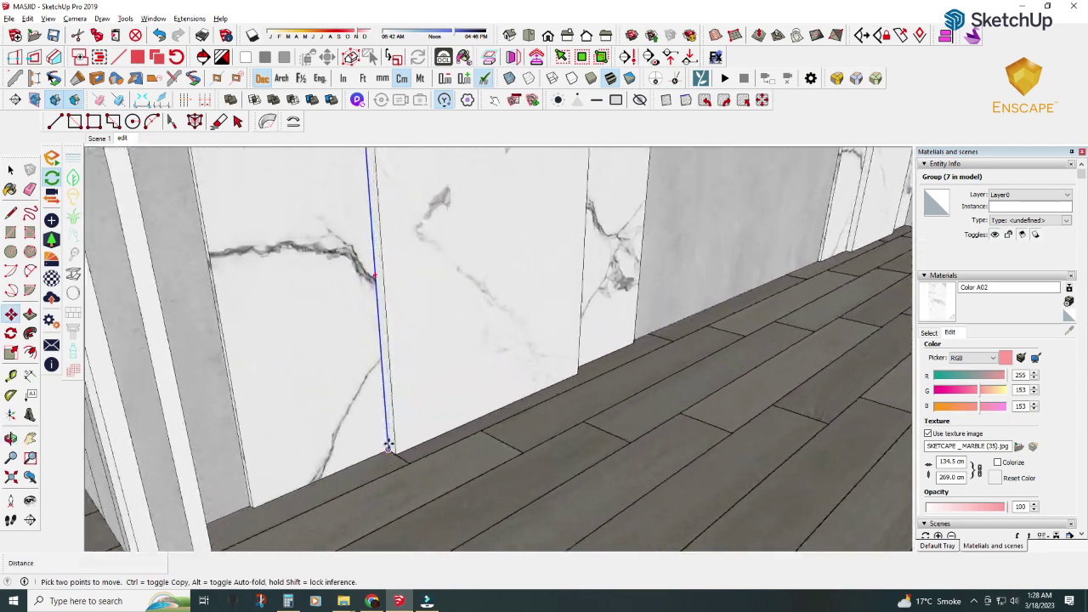
scroll(390, 454, "up", 2)
scroll(400, 459, "down", 3)
scroll(387, 459, "down", 2)
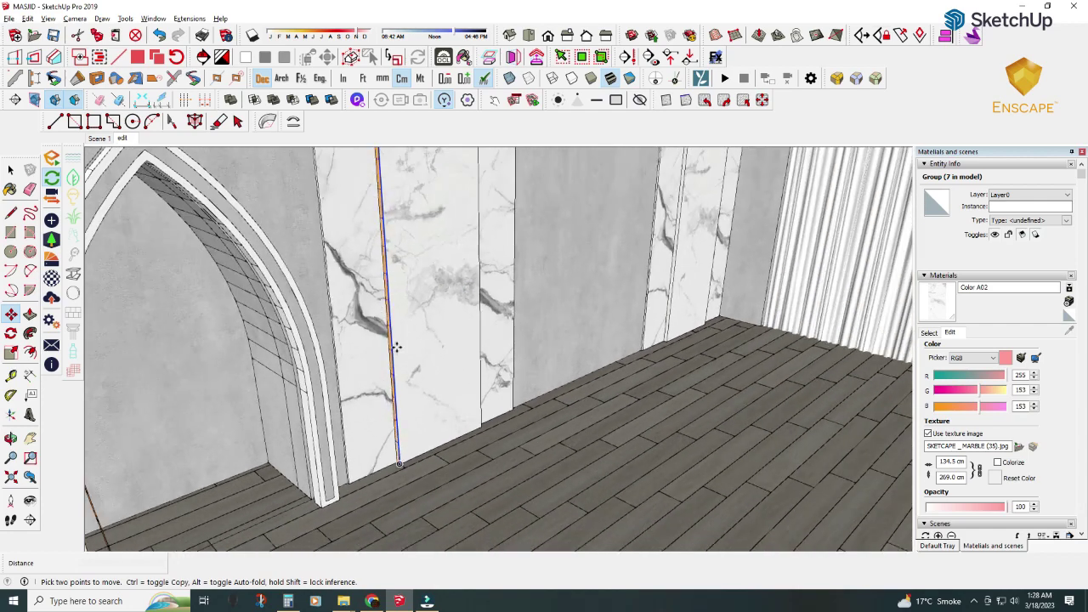
scroll(375, 459, "down", 2)
middle_click_drag(375, 459, 131, 324)
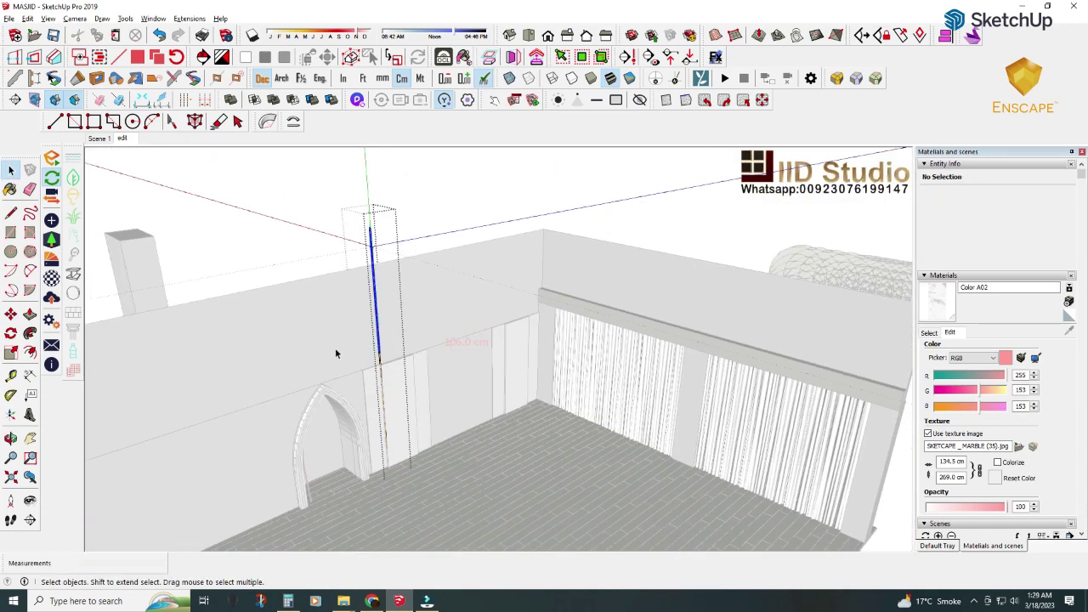
- Paste the light strip onto the wall and make it a group
scroll(336, 354, "up", 2)
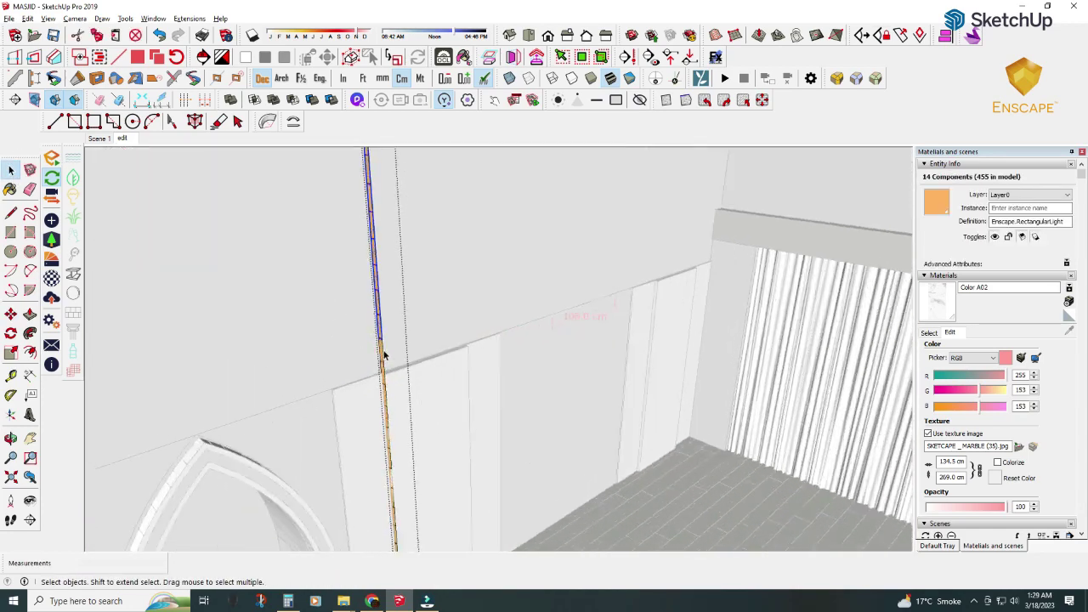
scroll(382, 352, "up", 2)
scroll(387, 356, "up", 1)
scroll(396, 359, "up", 1)
left_click(28, 17)
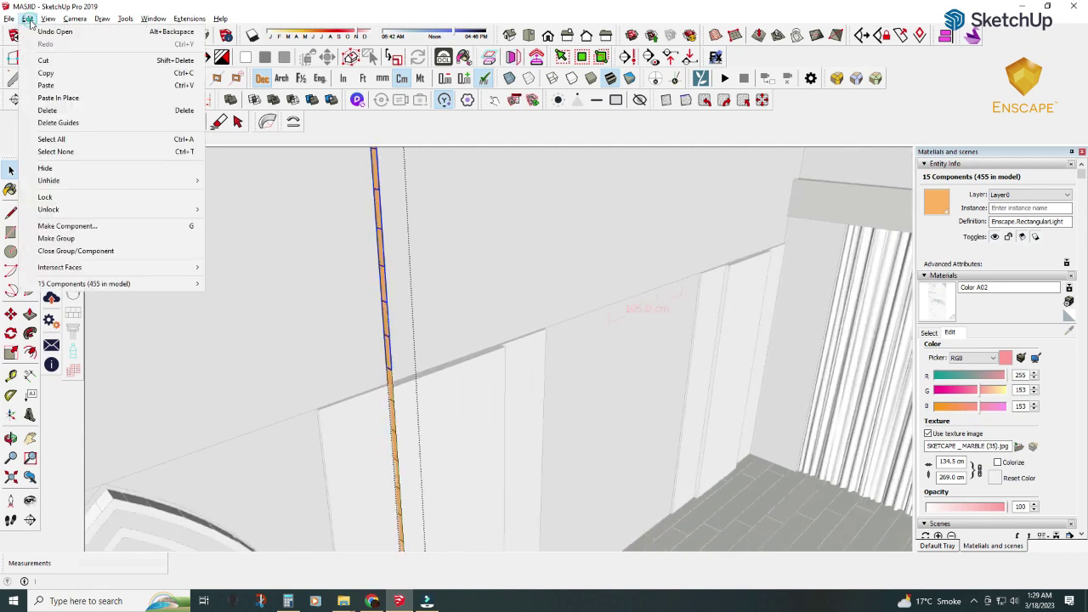
left_click(56, 151)
left_click(28, 18)
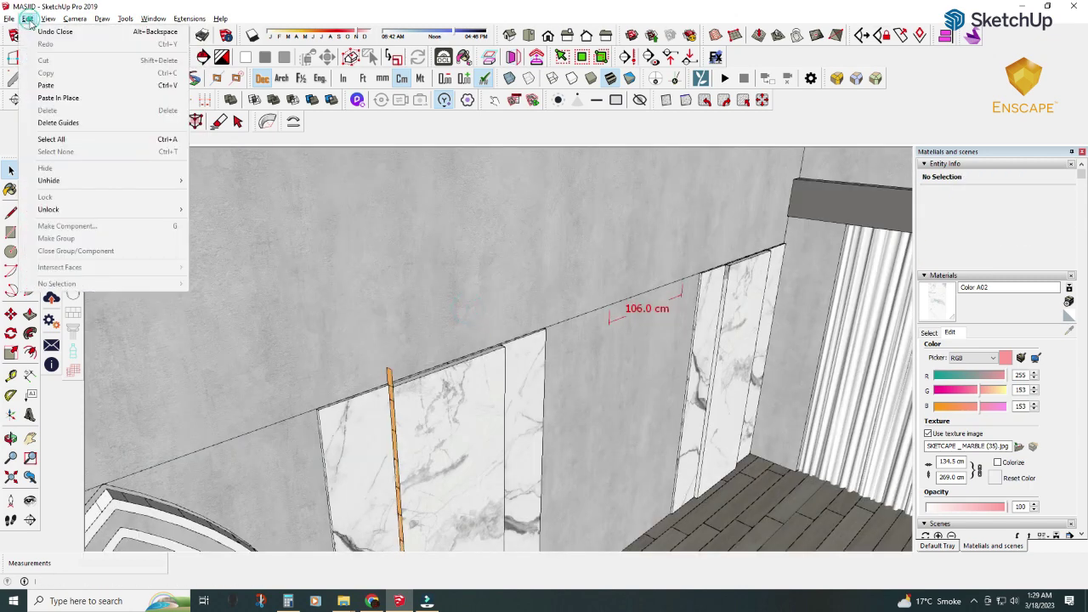
left_click(46, 85)
left_click(386, 302)
right_click(384, 299)
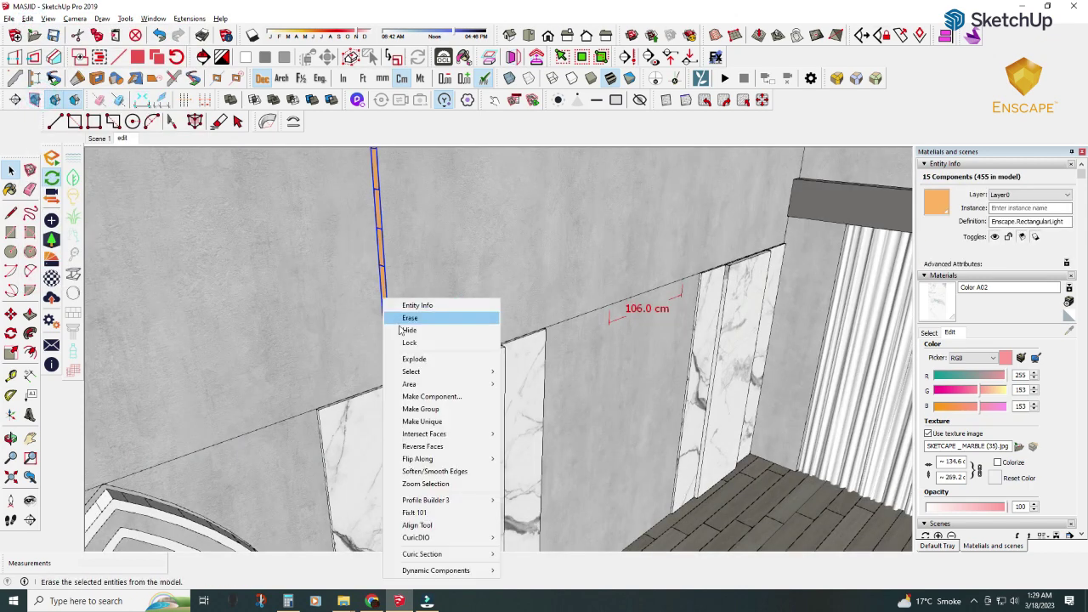
left_click(421, 409)
- Tilt the pasted strip upright to 95 degrees
middle_click_drag(417, 410, 398, 280)
key("m")
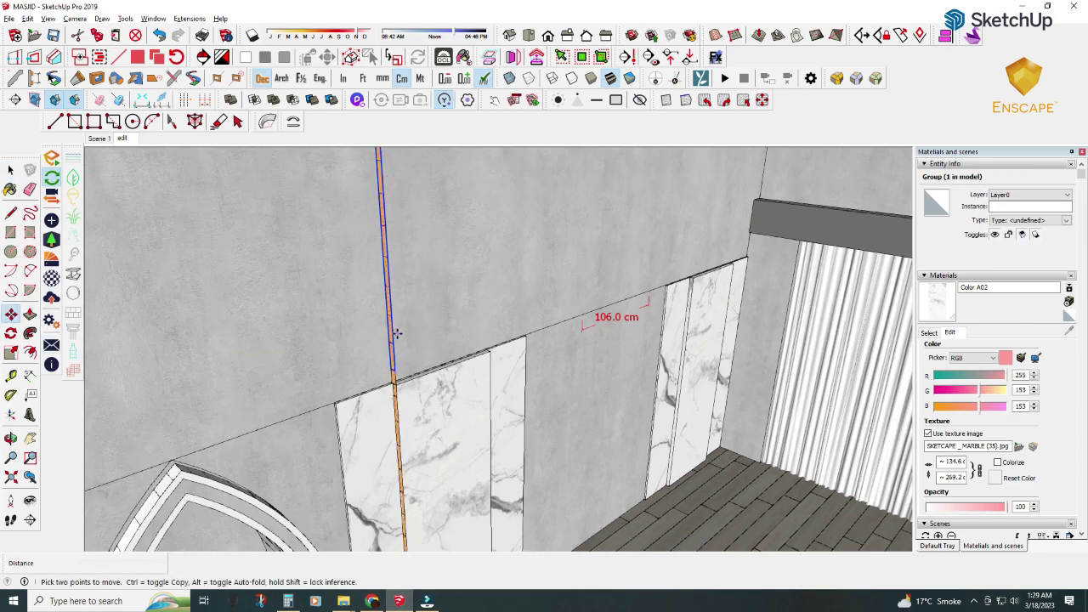
scroll(374, 323, "down", 5)
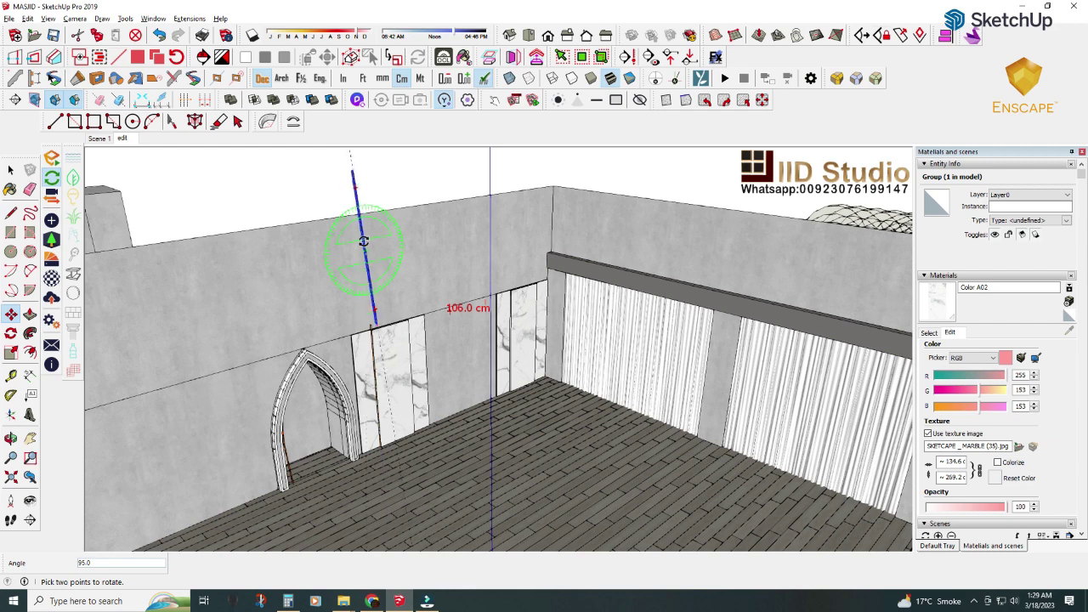
left_click(362, 234)
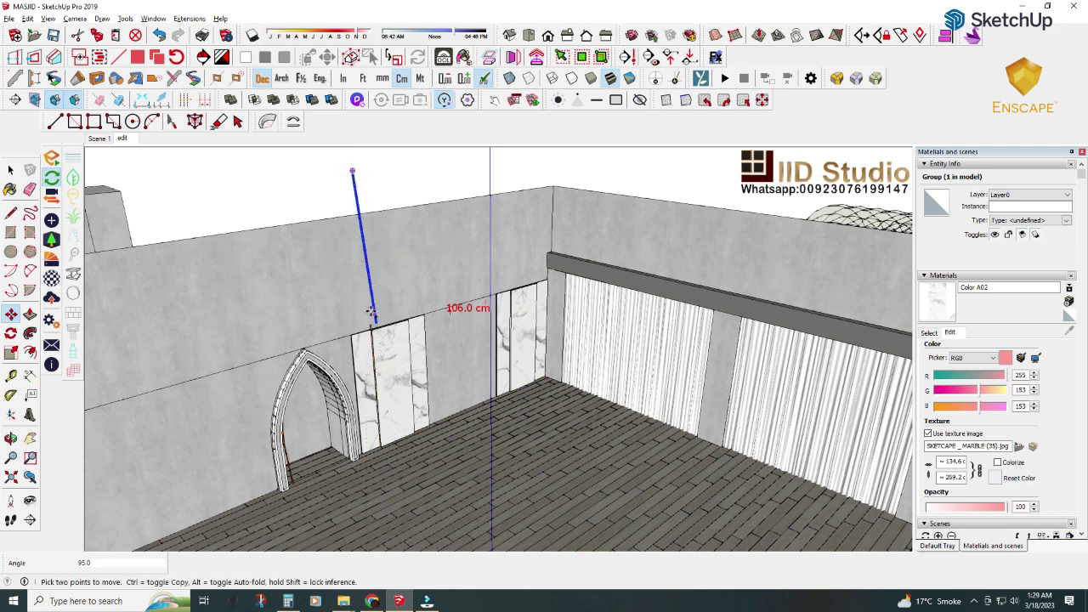
type("-90")
scroll(371, 308, "up", 3)
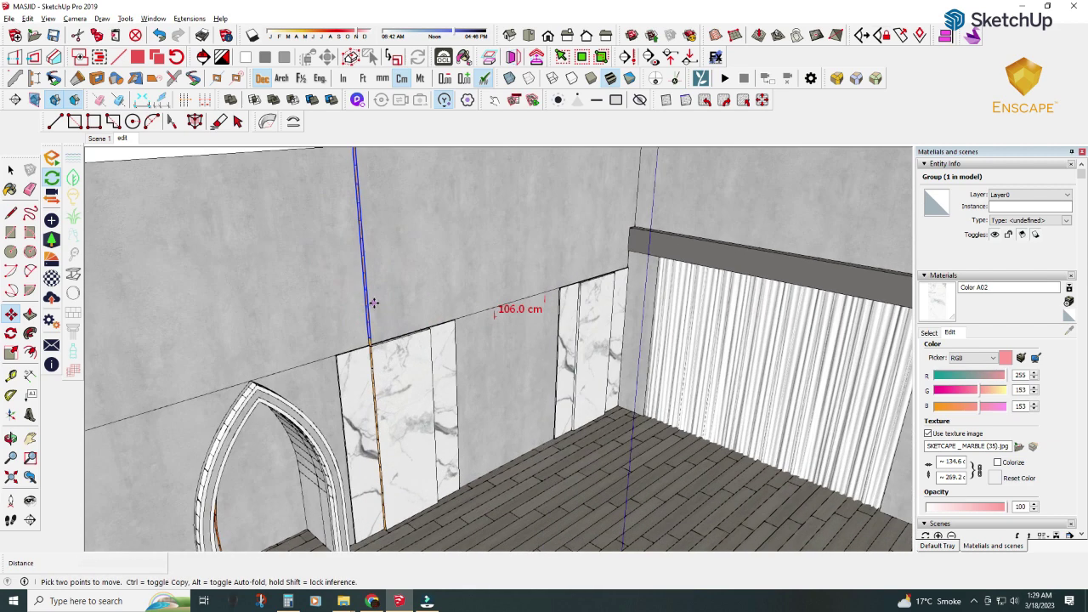
- Ctrl-copy the strip onto the left marble panels, then select it on the wall
key("ctrl")
left_click(370, 340)
scroll(374, 349, "up", 3)
scroll(308, 427, "up", 2)
left_click(307, 427)
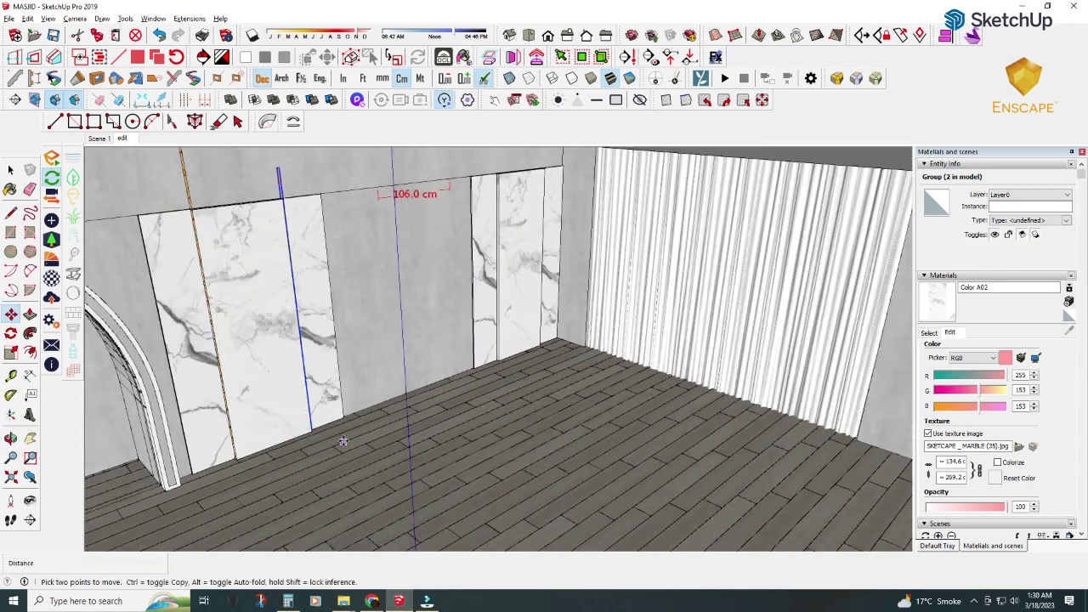
middle_click_drag(308, 427, 265, 298)
key("space")
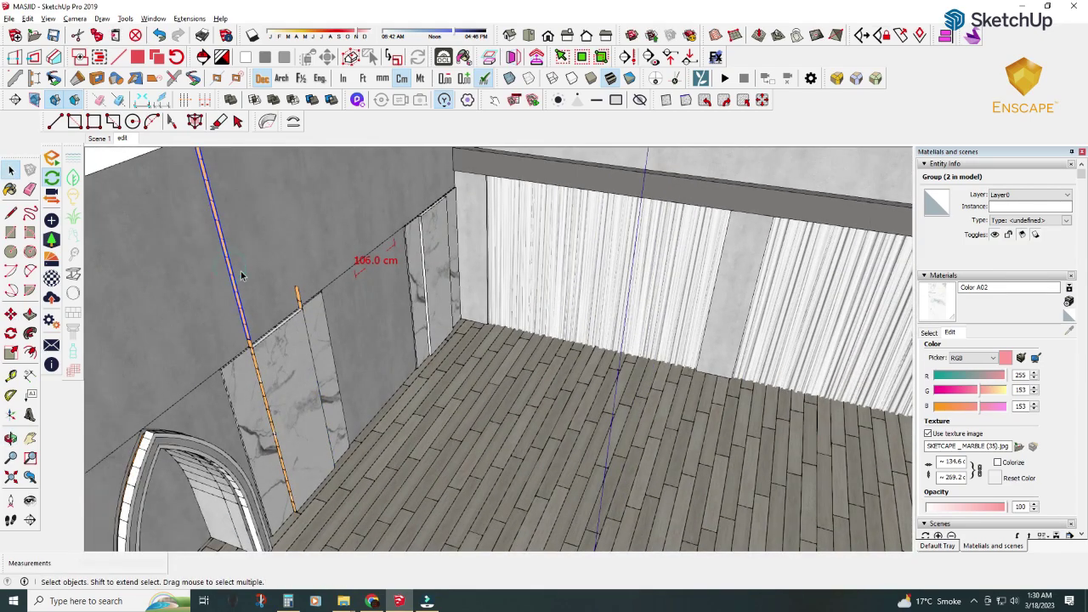
key("Escape")
scroll(311, 289, "up", 3)
scroll(311, 293, "up", 2)
left_click(311, 302)
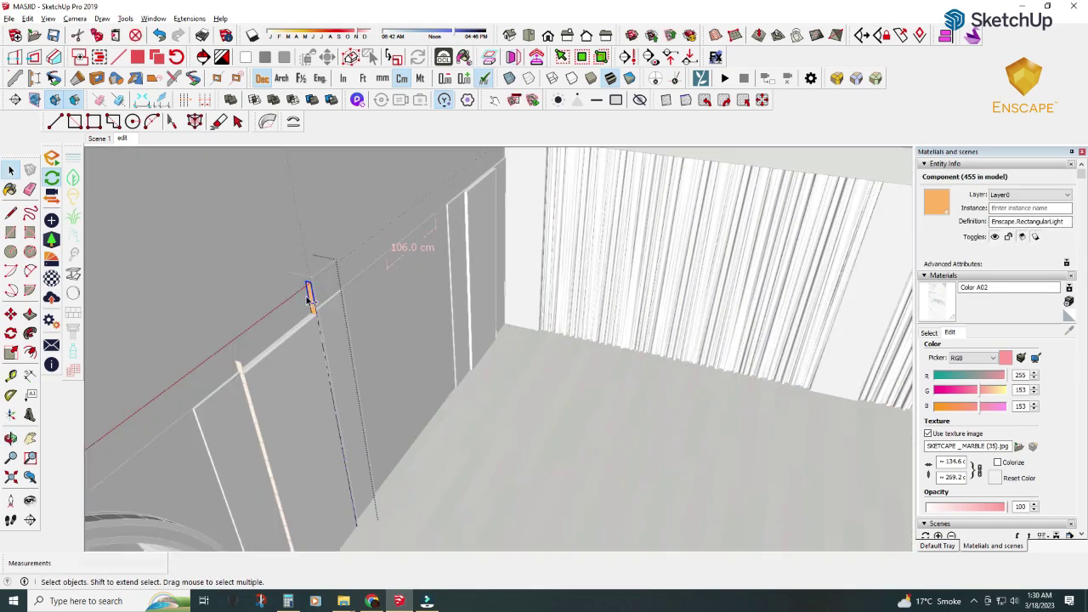
- Paint the wall light strip with the orange material
middle_click_drag(310, 299, 182, 437)
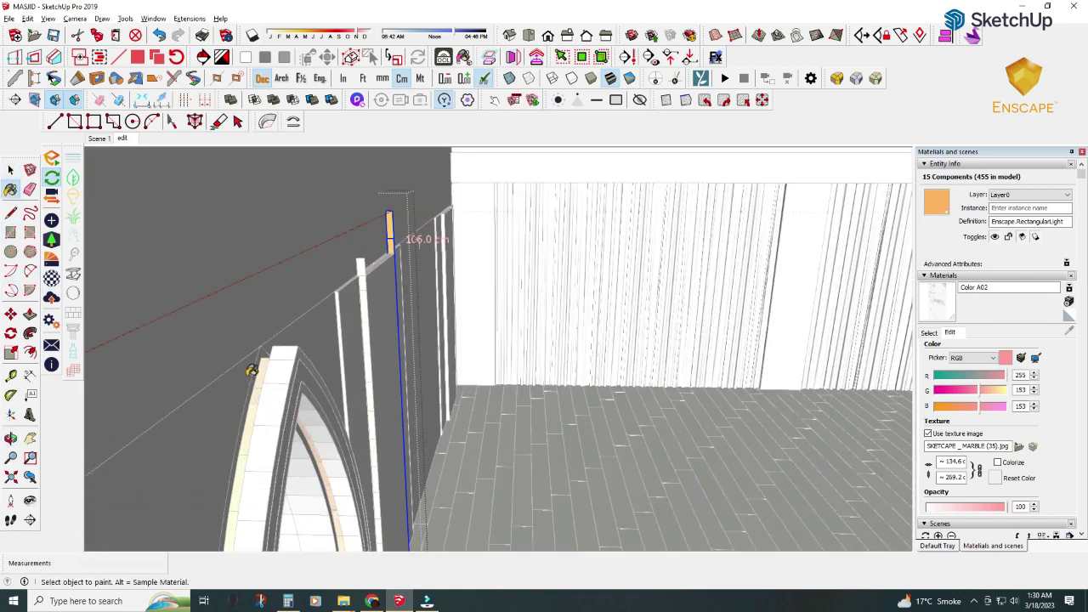
left_click(389, 227, "alt")
left_click(10, 170)
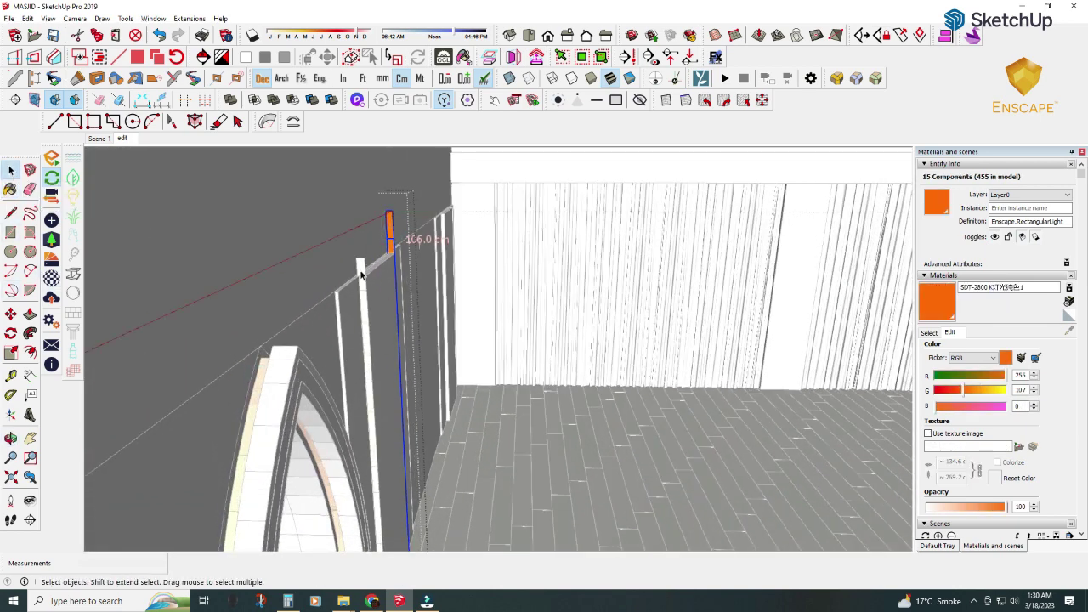
left_click(361, 272)
- Select the orange light inside the strip and lower it to the ledge line
left_click(361, 272)
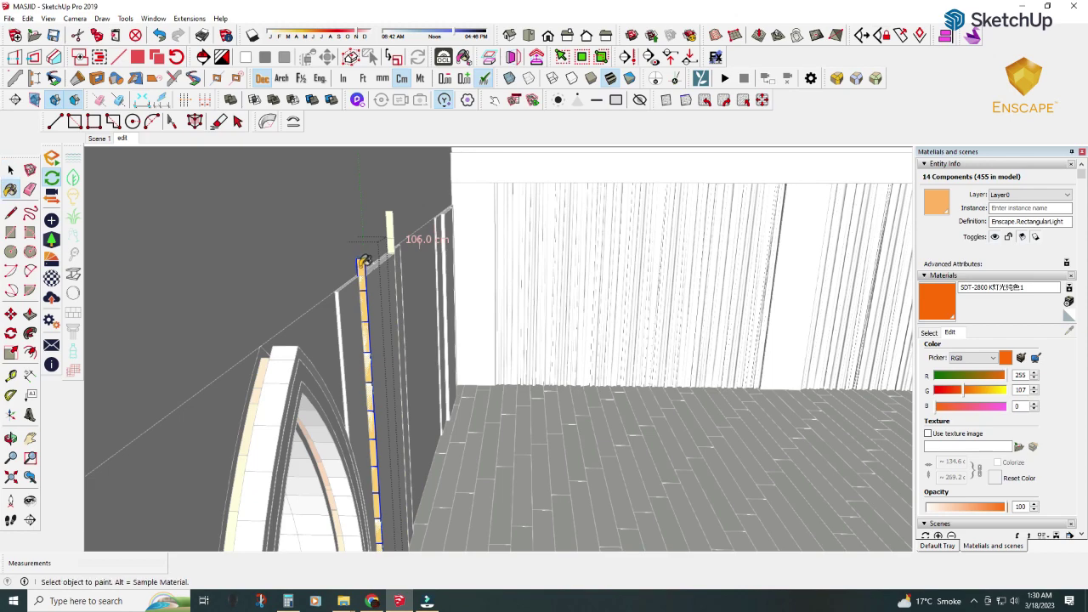
left_click(11, 173)
scroll(360, 255, "up", 3)
scroll(359, 262, "up", 3)
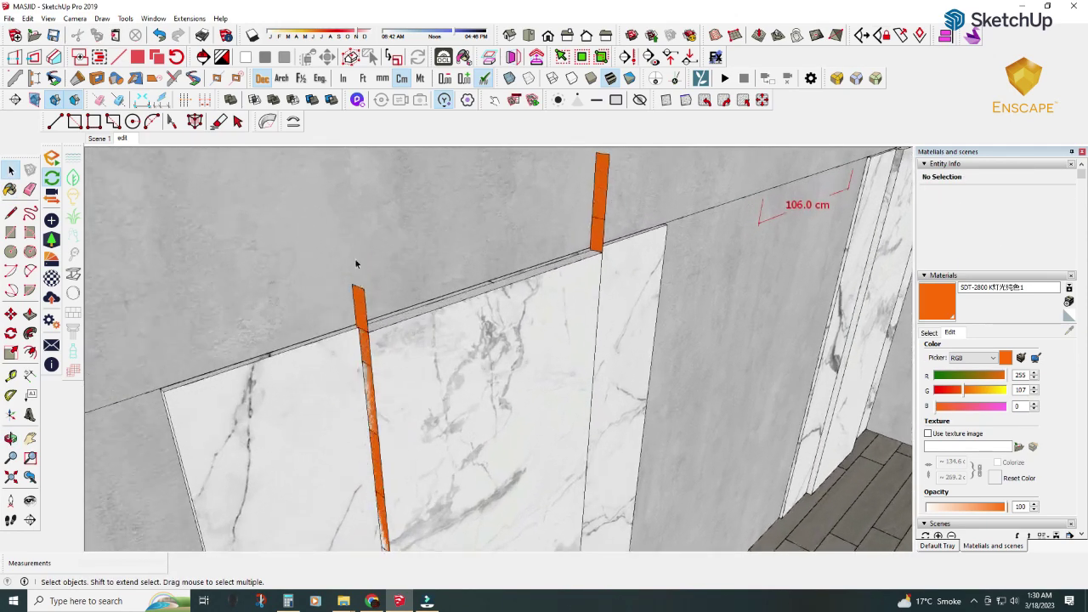
scroll(360, 289, "up", 3)
left_click(361, 306)
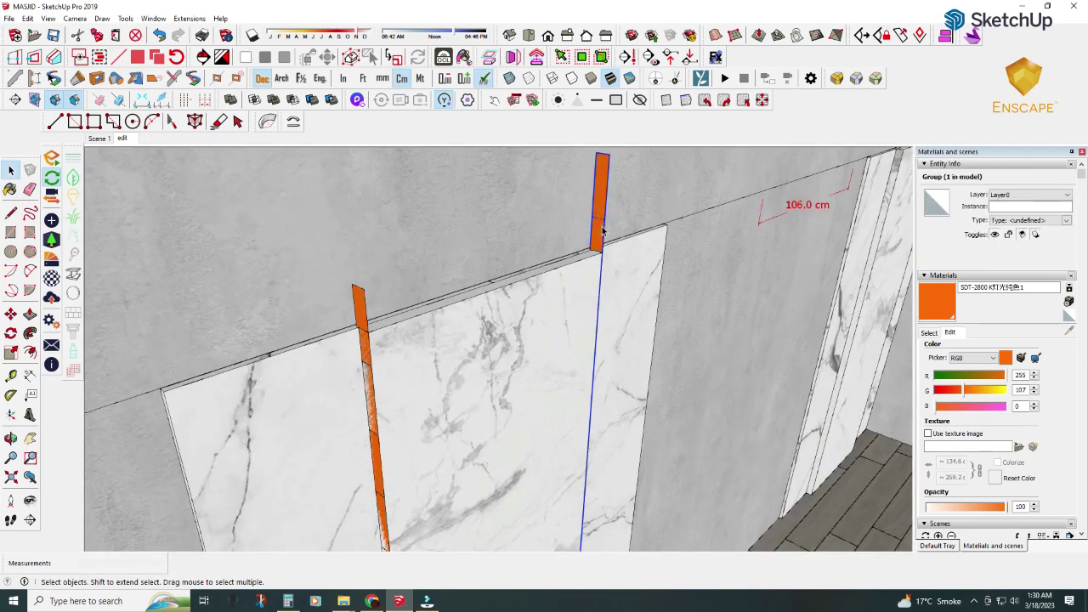
left_click(374, 281)
middle_click_drag(374, 281, 383, 276)
left_click(382, 277)
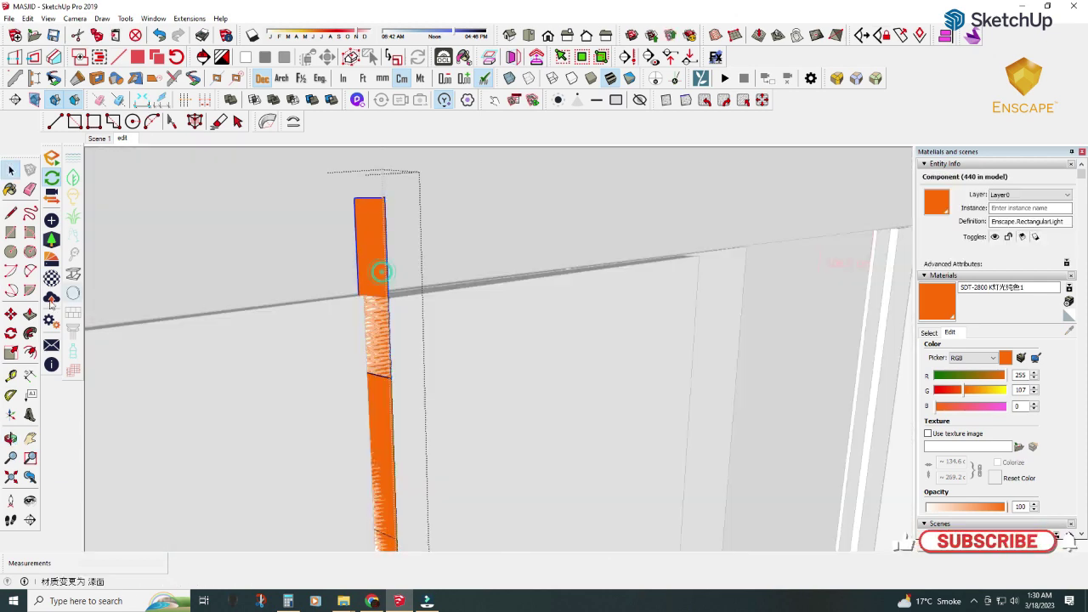
left_click(11, 315)
left_click(374, 202)
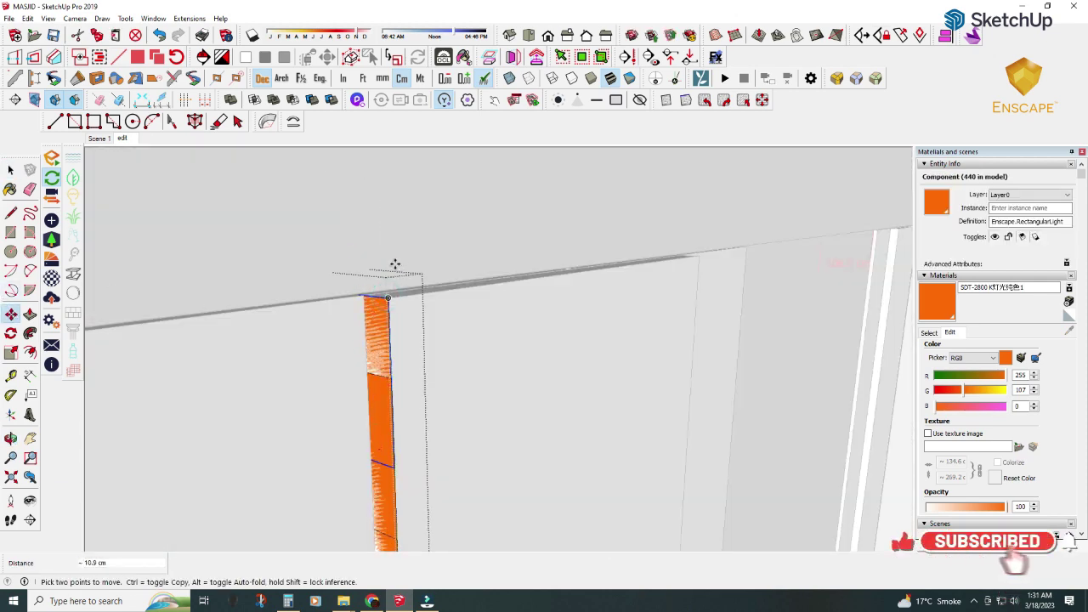
- Make the selected lights a unique component and scale the strip narrower
right_click(371, 336)
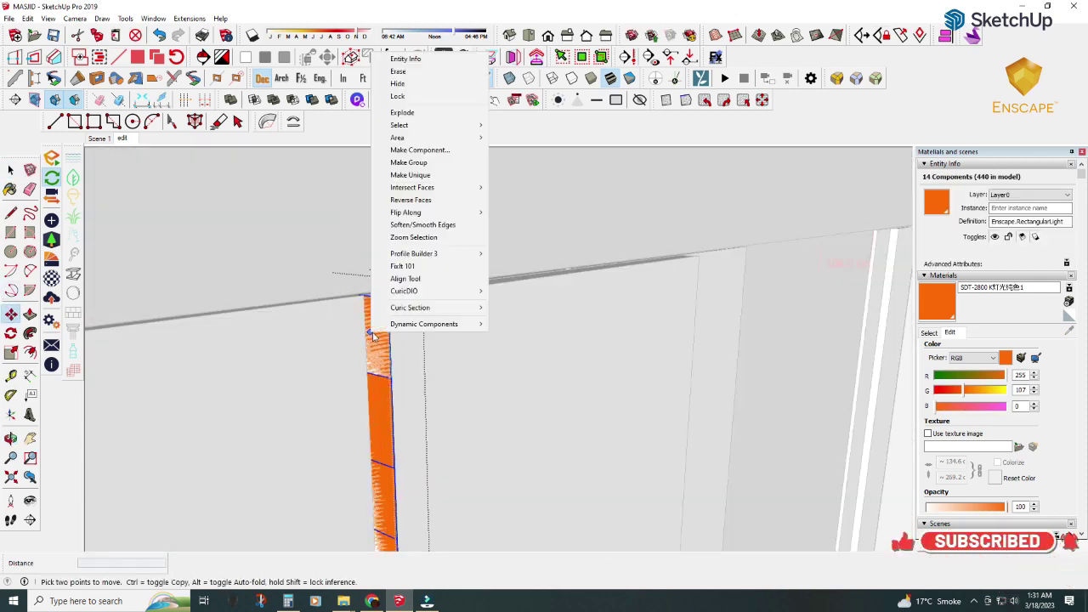
left_click(420, 176)
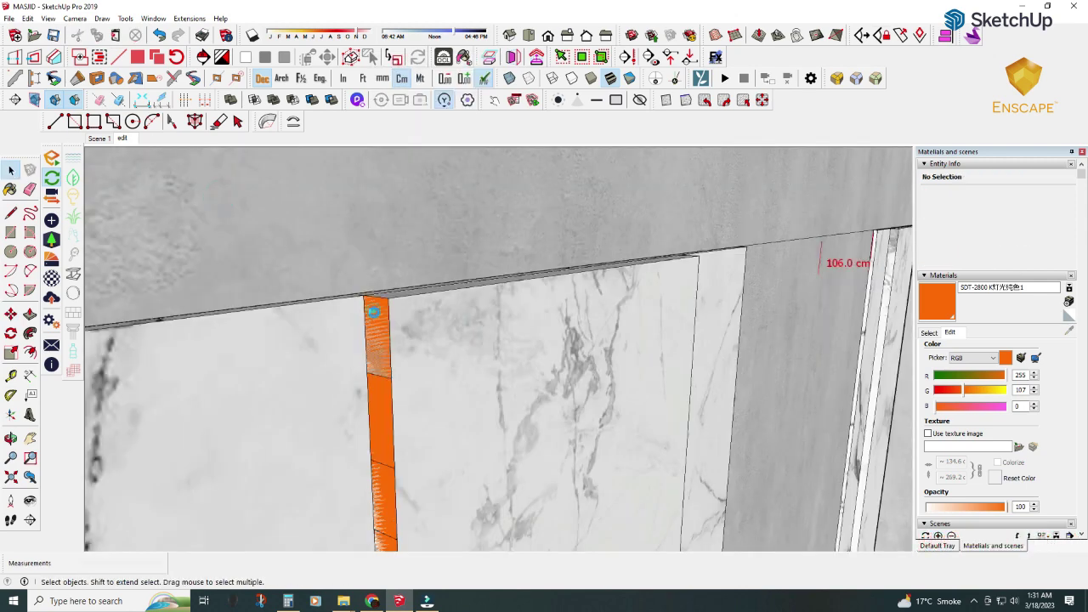
mouse_move(178, 206)
middle_mouse_down()
mouse_move(267, 408)
mouse_move(388, 331)
mouse_move(365, 413)
middle_mouse_up()
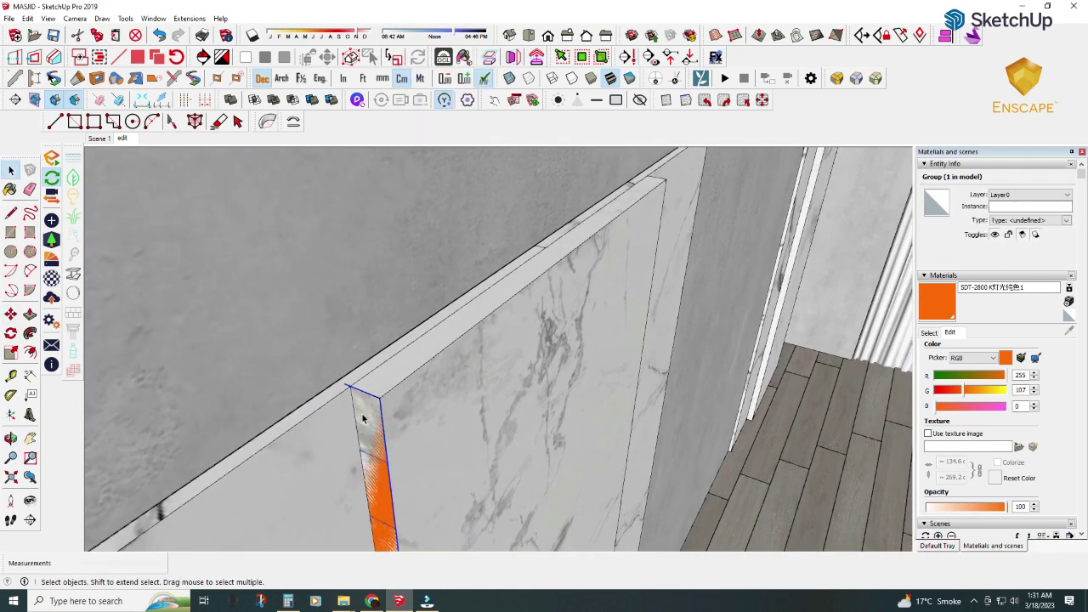
scroll(360, 434, "up", 2)
scroll(301, 319, "up", 2)
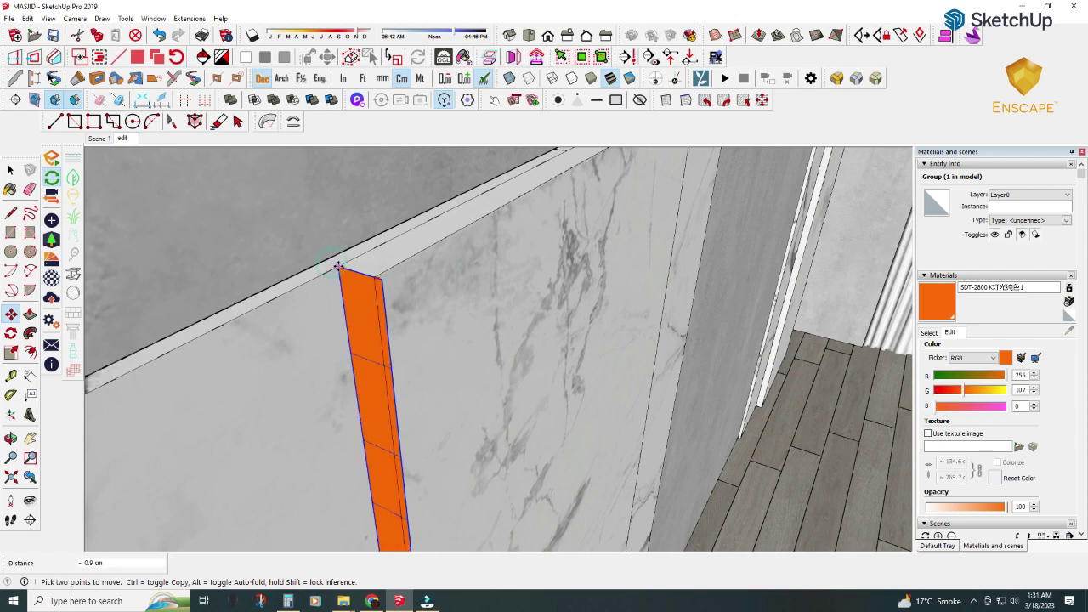
mouse_move(347, 202)
middle_mouse_down()
mouse_move(415, 465)
mouse_move(403, 381)
mouse_move(433, 388)
middle_mouse_up()
left_click(405, 379)
left_click(420, 381)
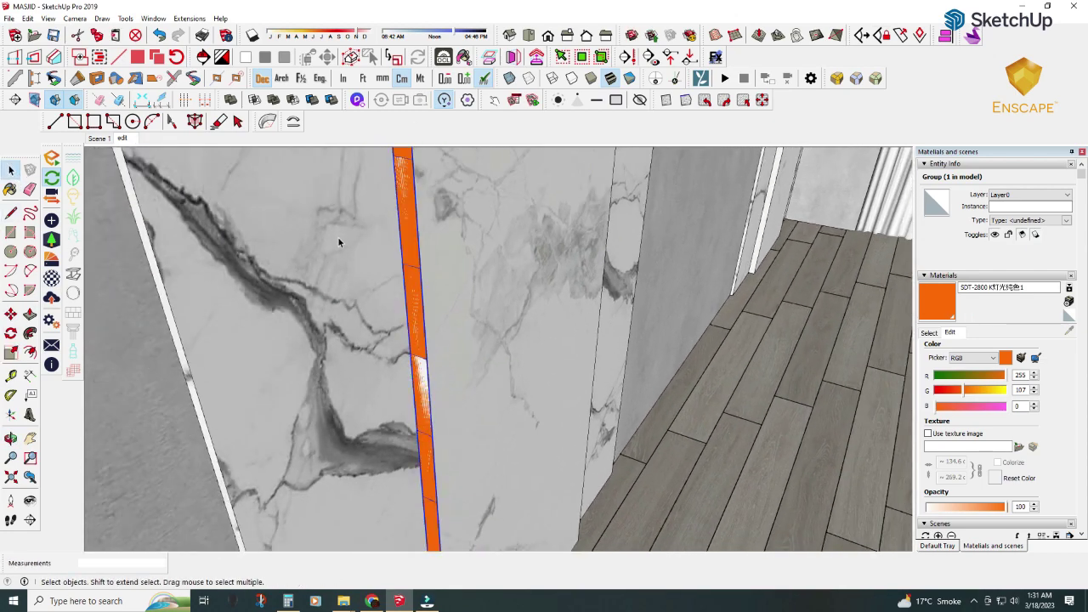
- Move the narrowed strip into the seam between the marble panels
middle_click_drag(337, 242, 47, 315)
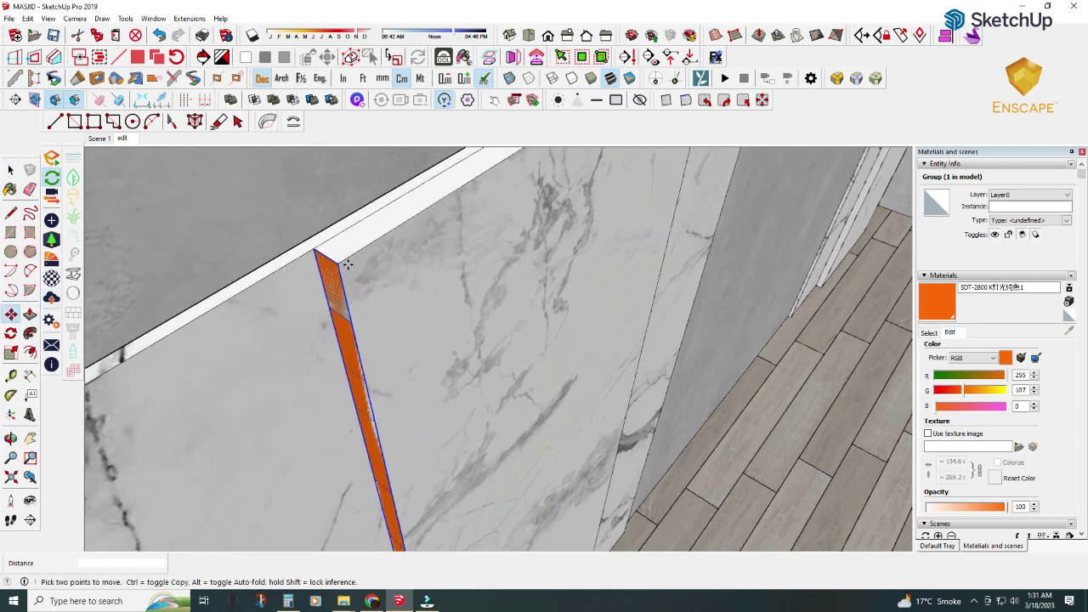
scroll(349, 251, "up", 2)
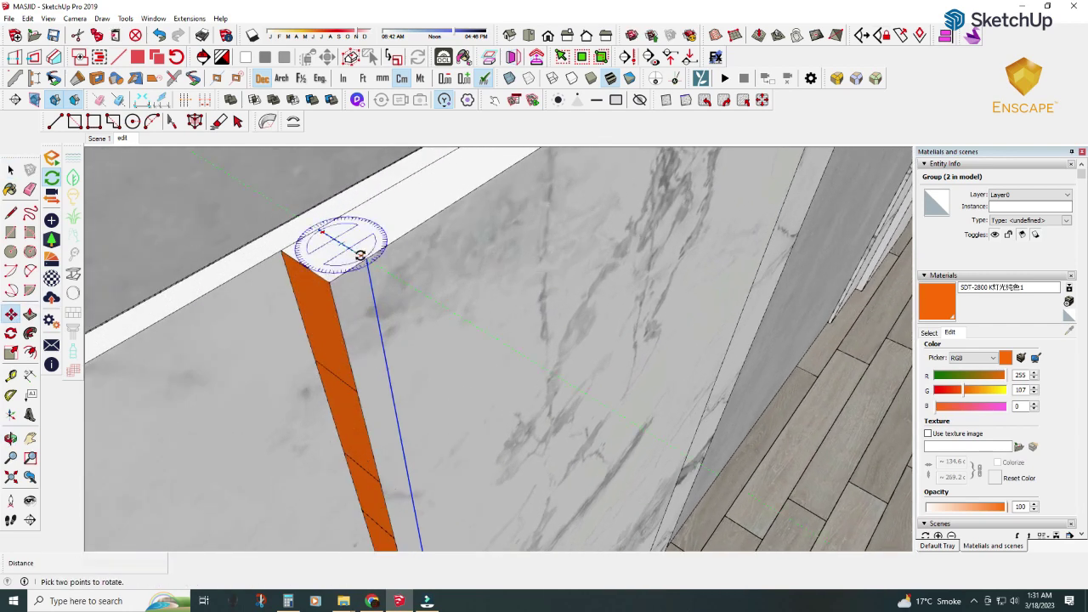
mouse_move(474, 250)
middle_mouse_down()
mouse_move(319, 277)
mouse_move(371, 309)
middle_mouse_up()
key("space")
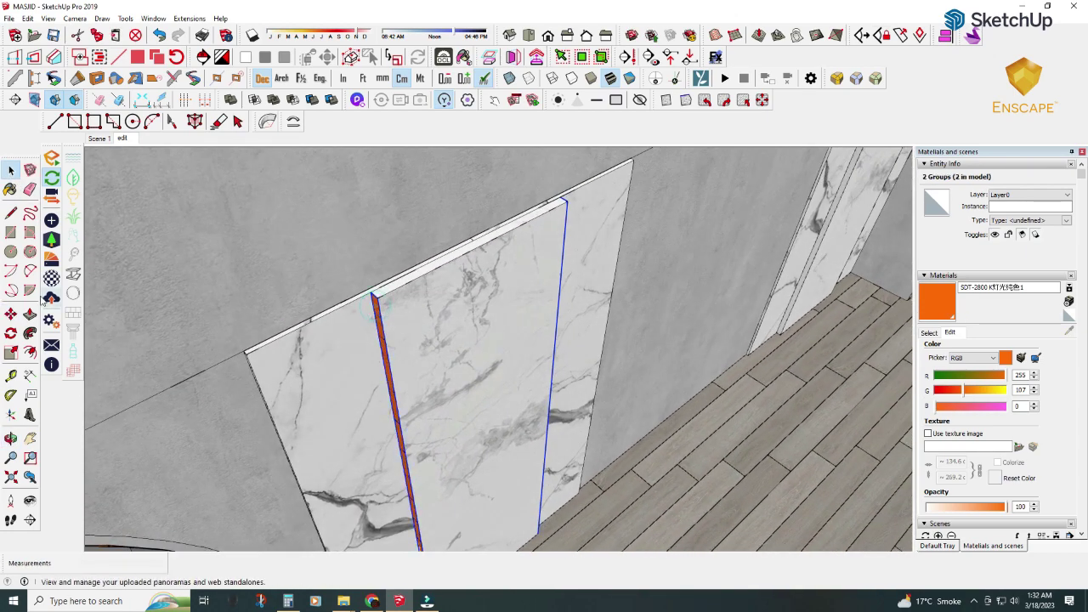
- Copy the light strip to the next panel seam
key("ctrl")
left_click(360, 308)
middle_click_drag(530, 286, 331, 384)
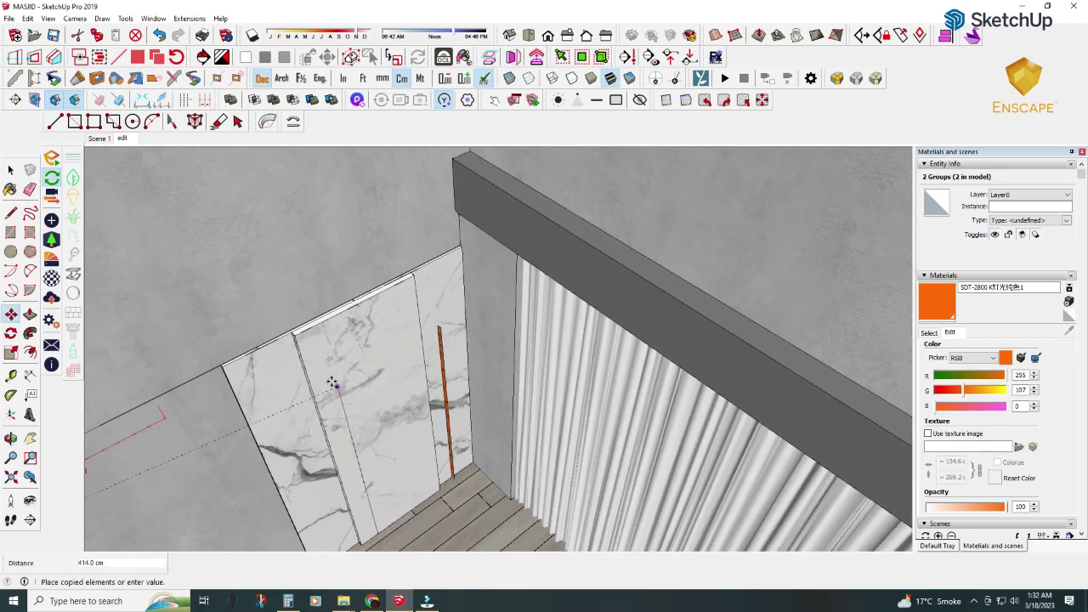
middle_click_drag(463, 296, 406, 311)
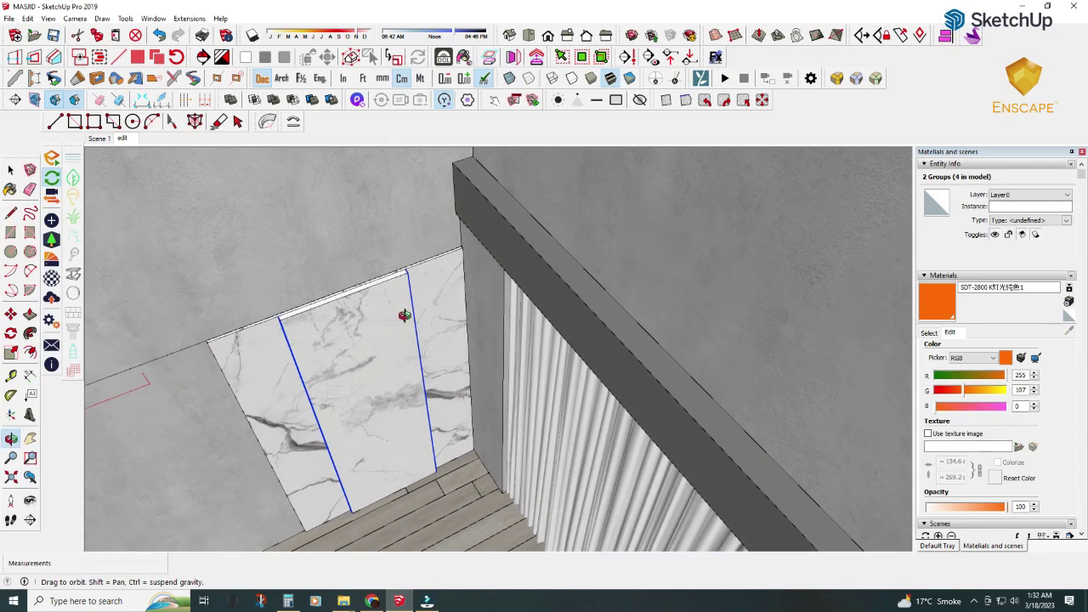
- Select the marble panels together with their light strips
left_click(12, 170)
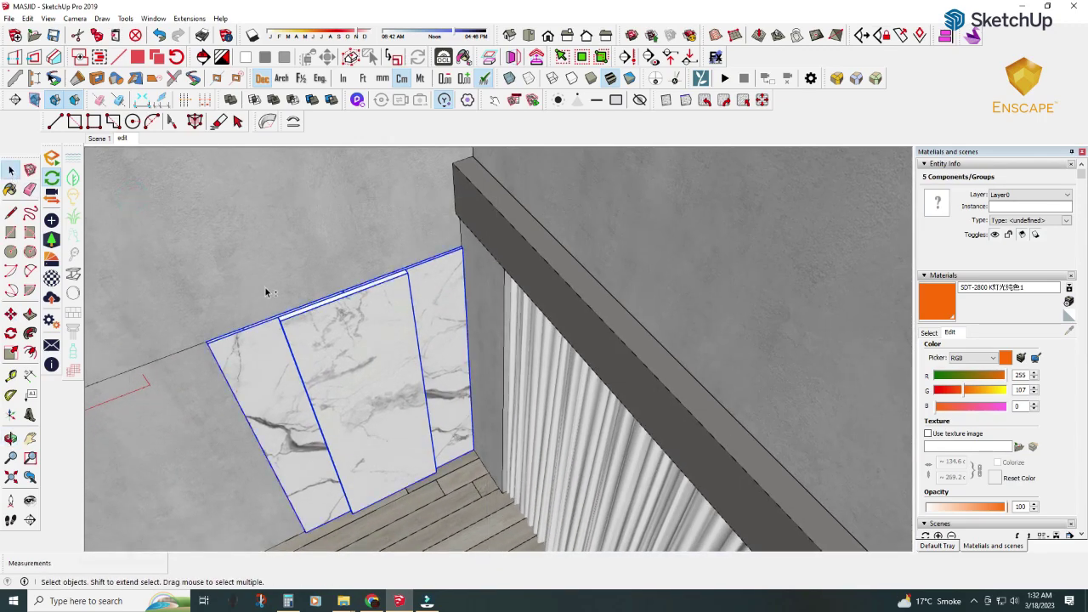
middle_click_drag(266, 292, 158, 257)
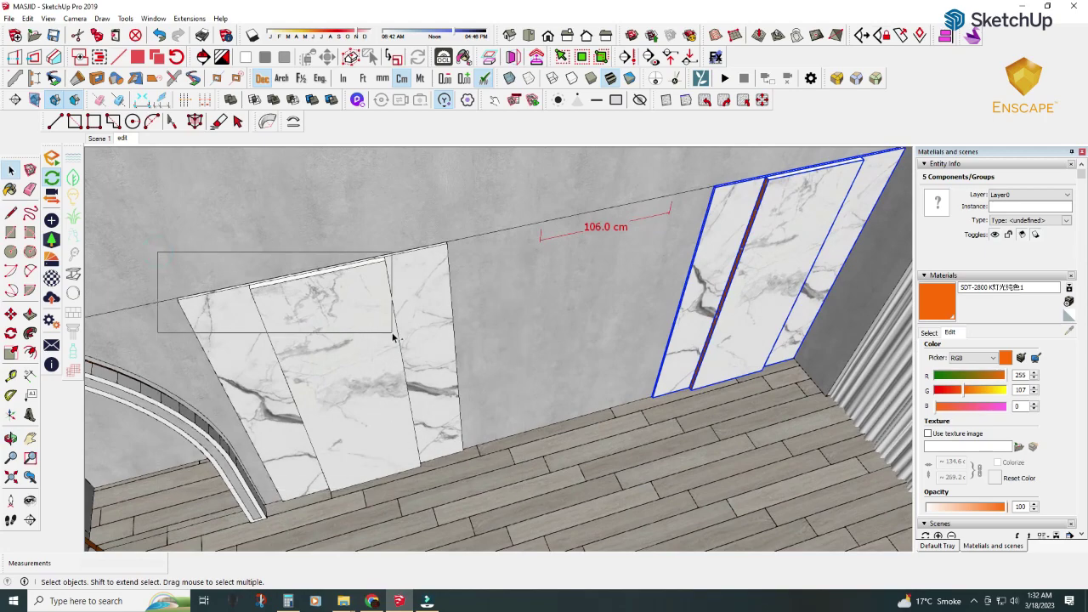
mouse_move(393, 338)
middle_mouse_down()
mouse_move(377, 340)
mouse_move(188, 180)
middle_mouse_up()
left_click_drag(506, 517, 506, 518)
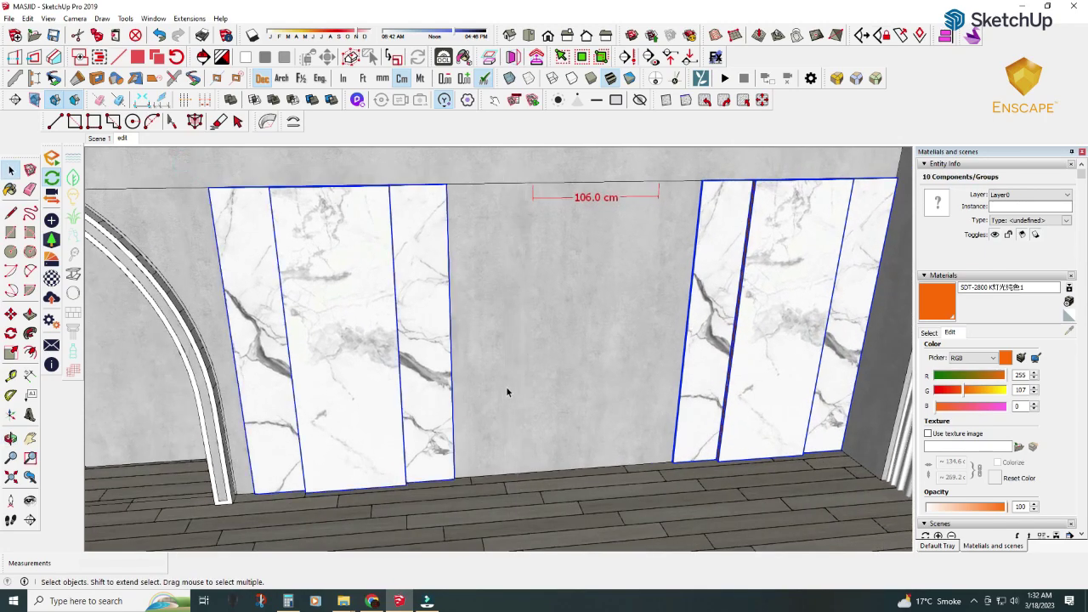
scroll(507, 389, "down", 3)
middle_click_drag(624, 360, 510, 357)
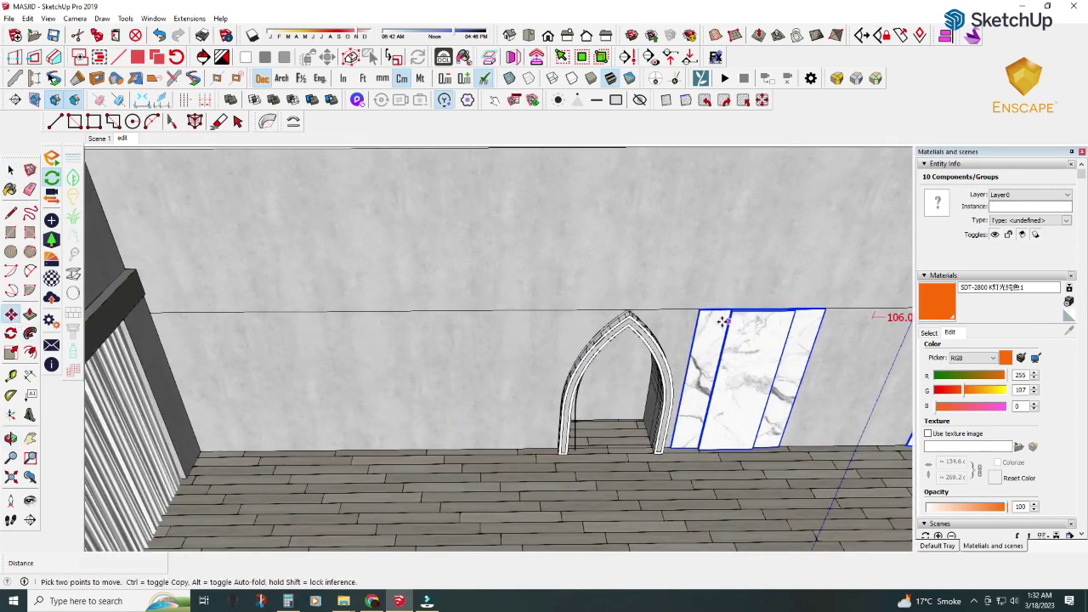
- Copy the marble panel set across the arch to the left wall
left_click(699, 311)
key("ctrl")
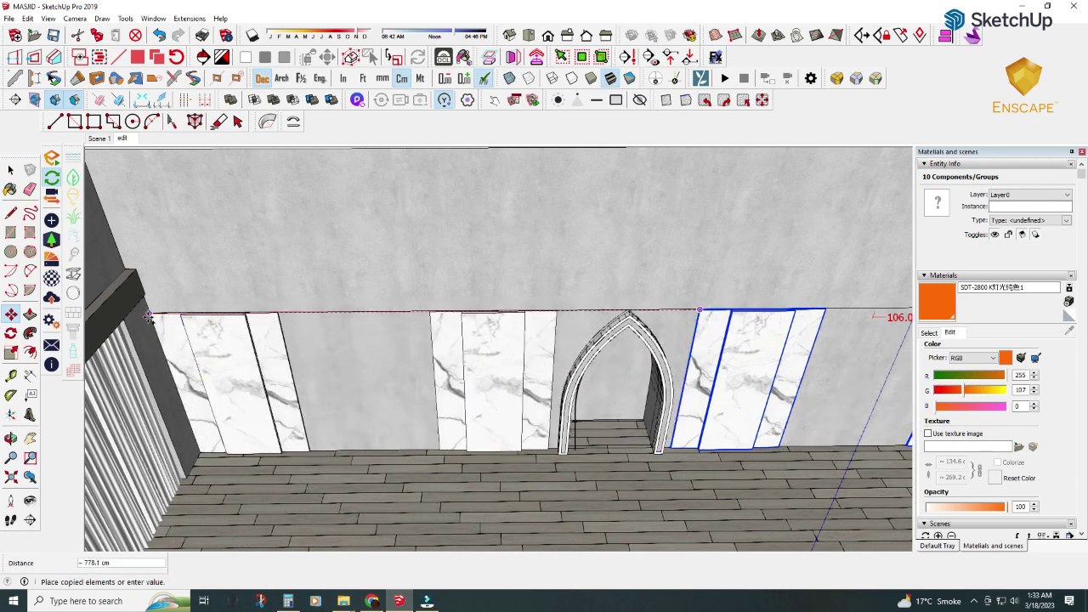
left_click(148, 316)
scroll(147, 316, "up", 2)
scroll(238, 376, "up", 1)
scroll(291, 292, "down", 3)
scroll(542, 343, "down", 2)
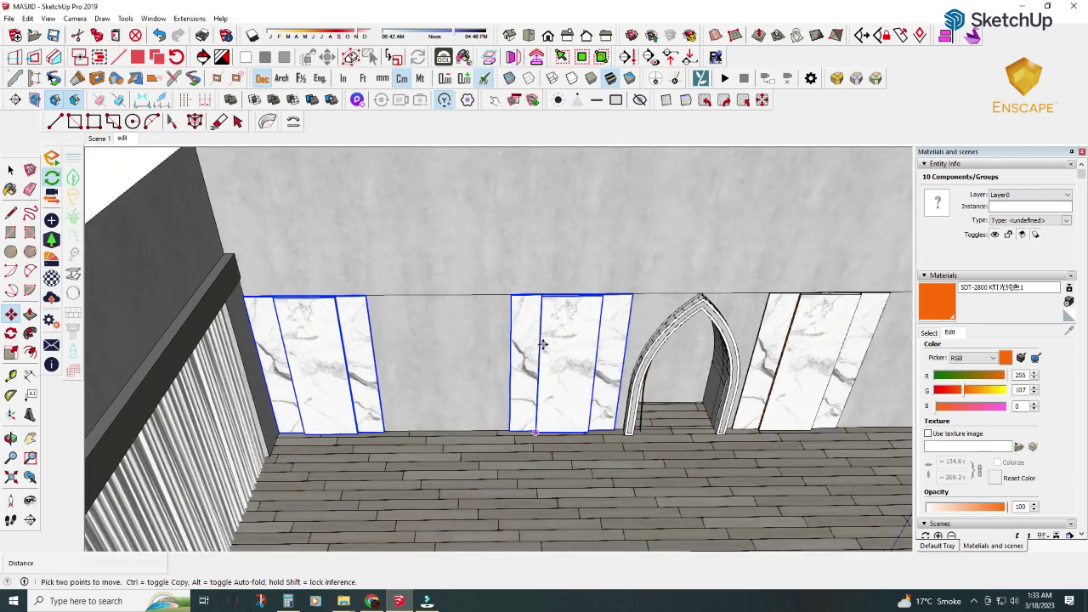
middle_click_drag(542, 344, 476, 341)
key("space")
- Delete the 106.0 cm dimension
left_click(430, 357)
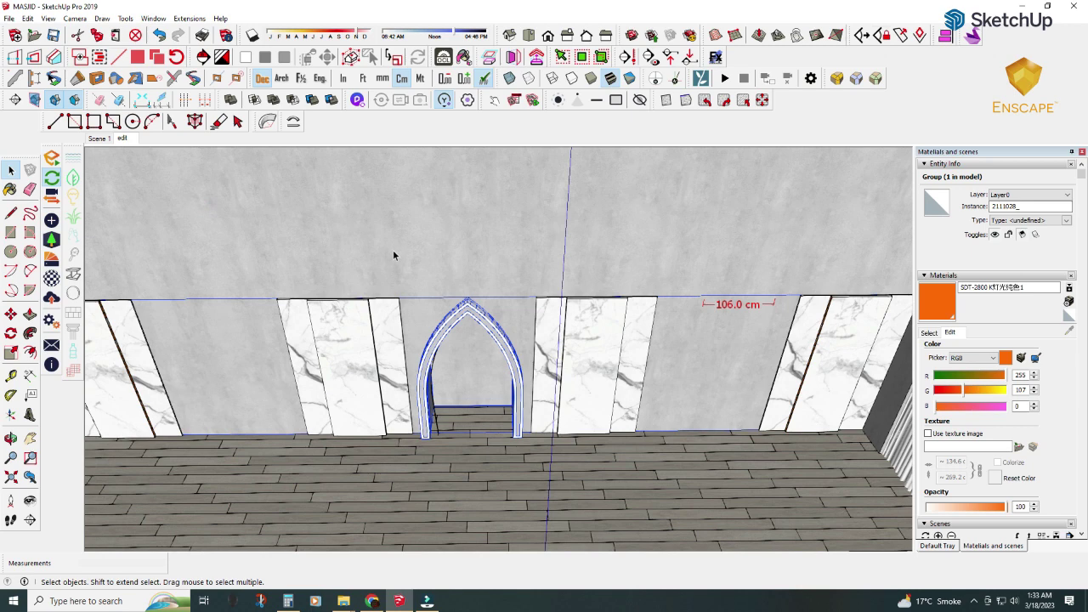
left_click(712, 304)
key("Delete")
middle_click_drag(712, 303, 688, 321)
mouse_move(344, 601)
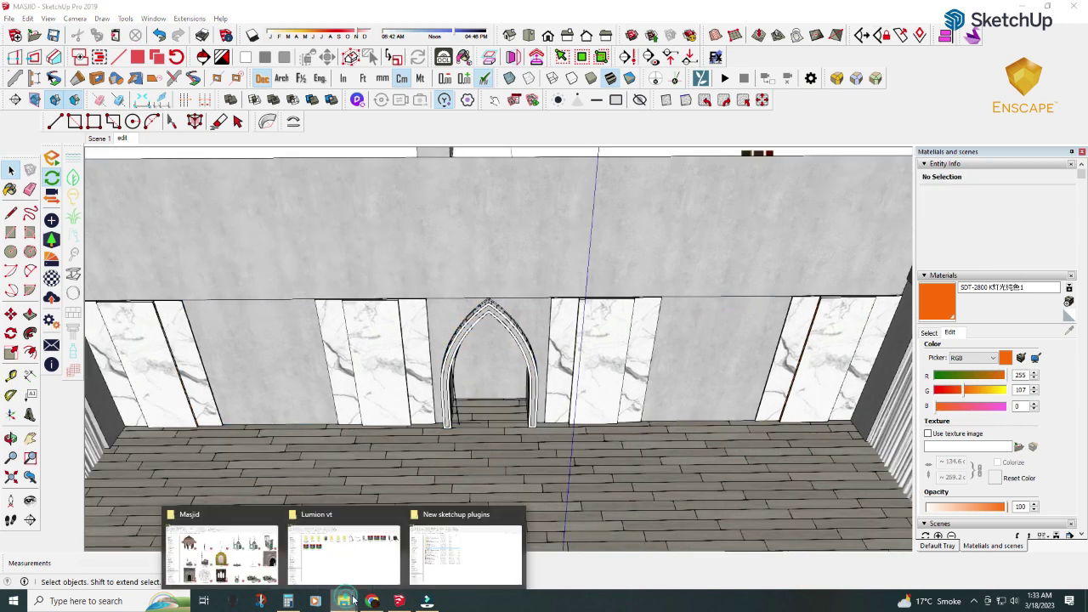
- Drag the dscs calligraphy panel from the downloads folder into the model
left_click(343, 519)
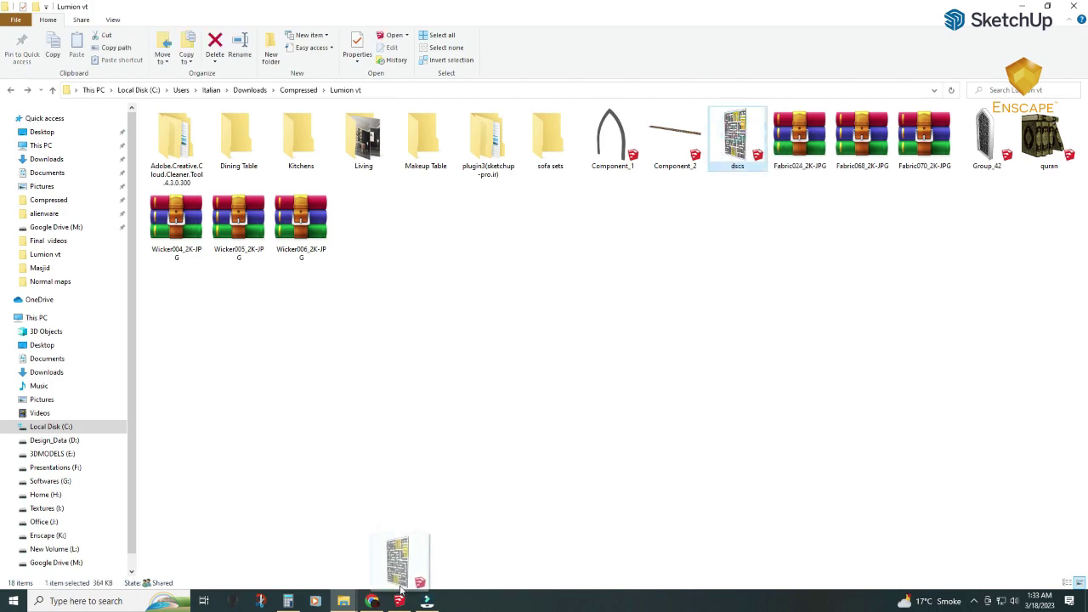
left_click_drag(401, 586, 442, 474)
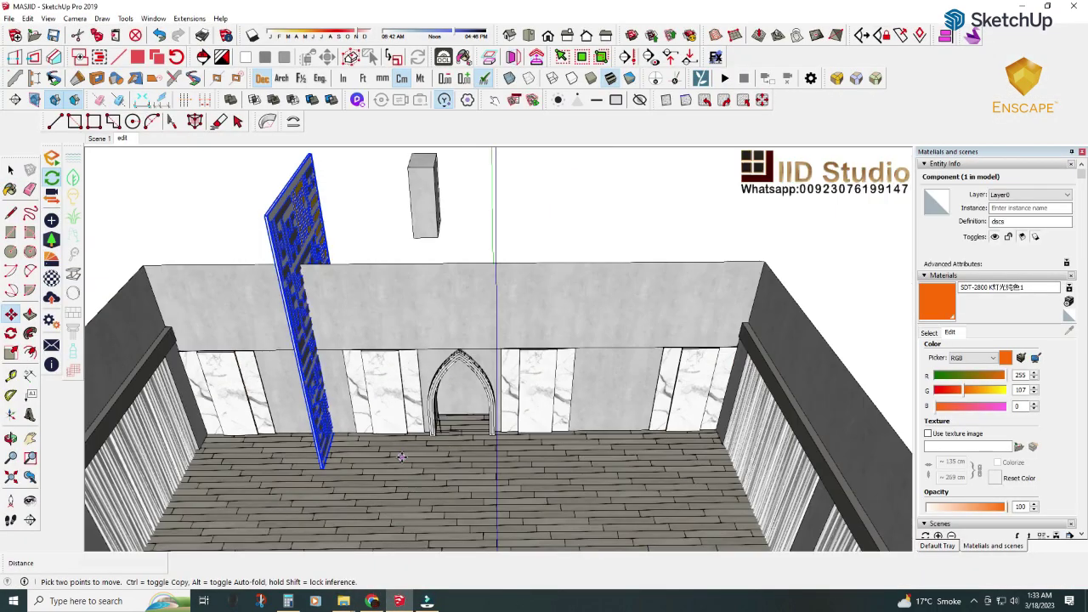
middle_click_drag(401, 457, 394, 342)
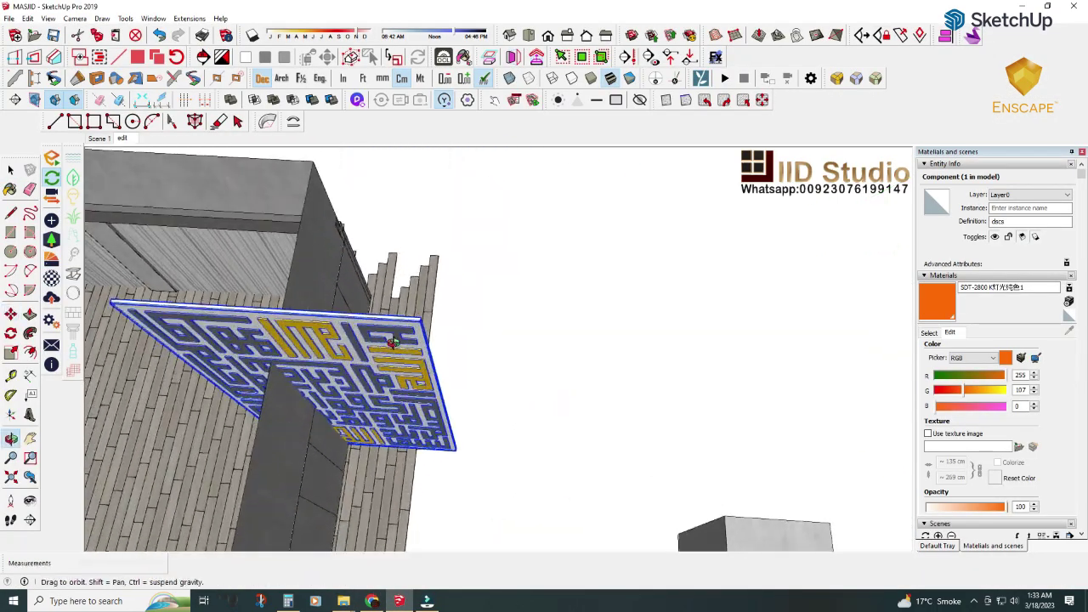
- Set down the calligraphy panel and rotate it upright
left_click(394, 342)
key("q")
left_click(266, 322)
left_click(257, 379)
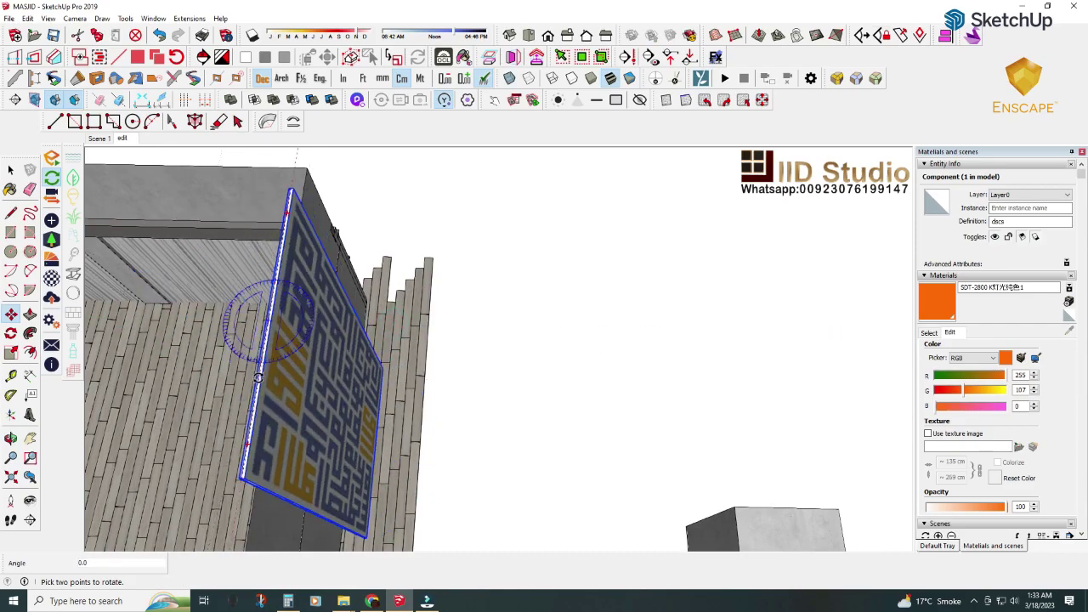
middle_click_drag(258, 378, 595, 255)
- Move the panel by its top-right corner down to the floor against the wall
key("m")
left_click(660, 173)
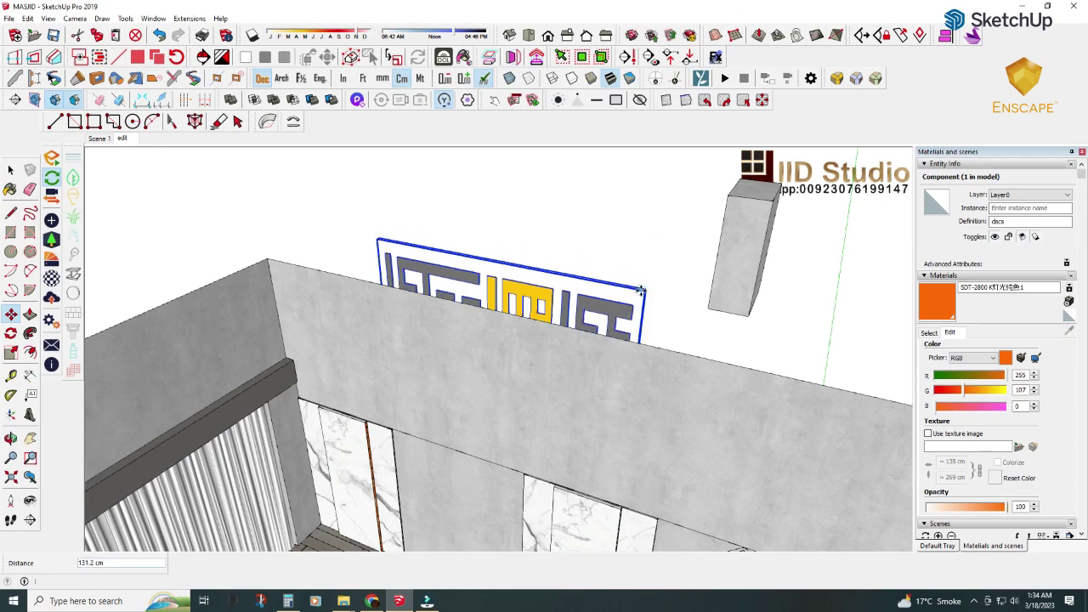
scroll(641, 289, "up", 3)
scroll(572, 434, "up", 3)
left_click(572, 434)
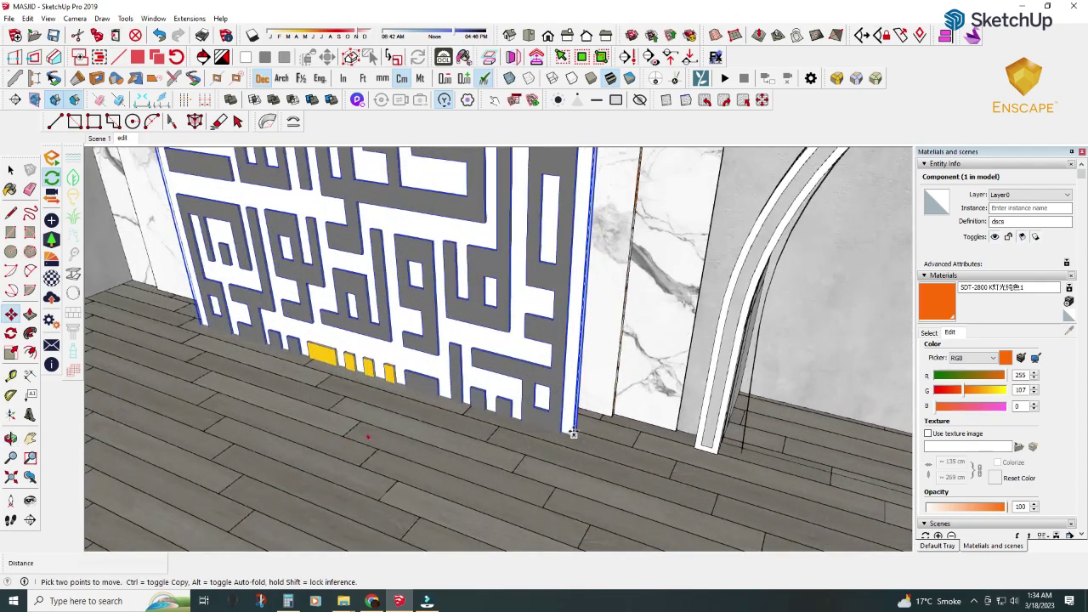
scroll(572, 433, "down", 2)
scroll(570, 438, "down", 2)
mouse_move(568, 442)
middle_mouse_down()
mouse_move(563, 452)
mouse_move(172, 337)
middle_mouse_up()
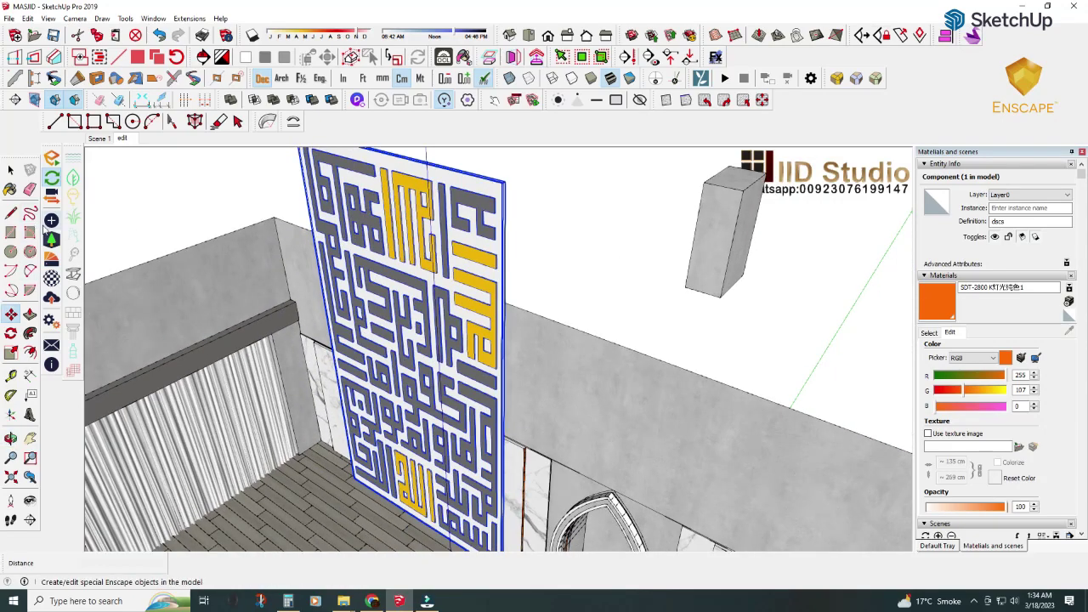
- Realign the panel's lower corner flush with the wall face
left_click(11, 314)
scroll(402, 520, "up", 2)
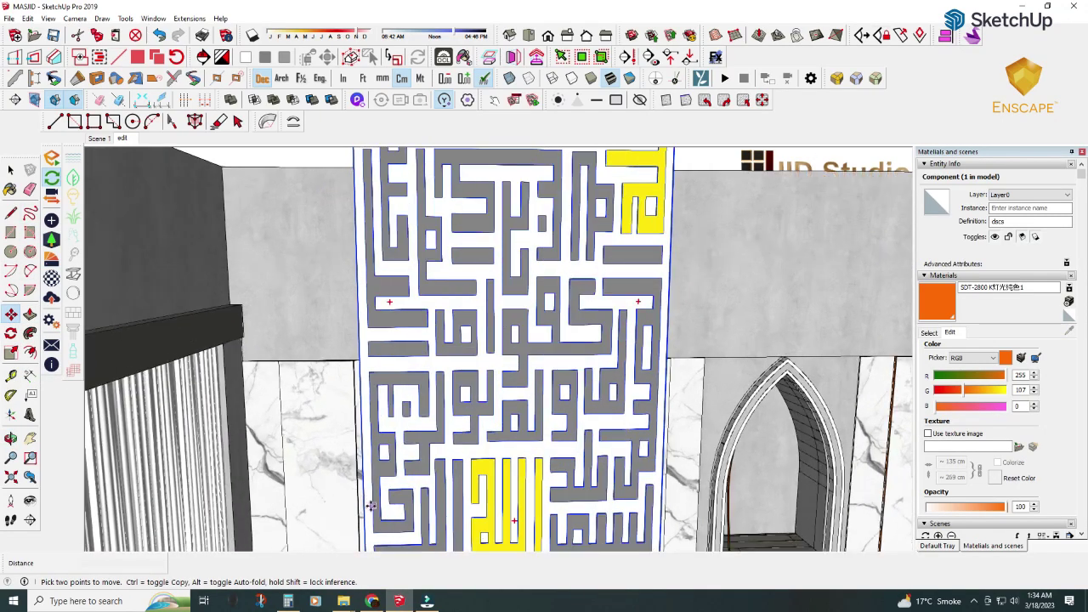
scroll(402, 520, "up", 2)
mouse_move(402, 520)
middle_mouse_down()
mouse_move(488, 445)
mouse_move(415, 532)
middle_mouse_up()
scroll(590, 476, "up", 3)
scroll(521, 476, "down", 2)
left_click(399, 521)
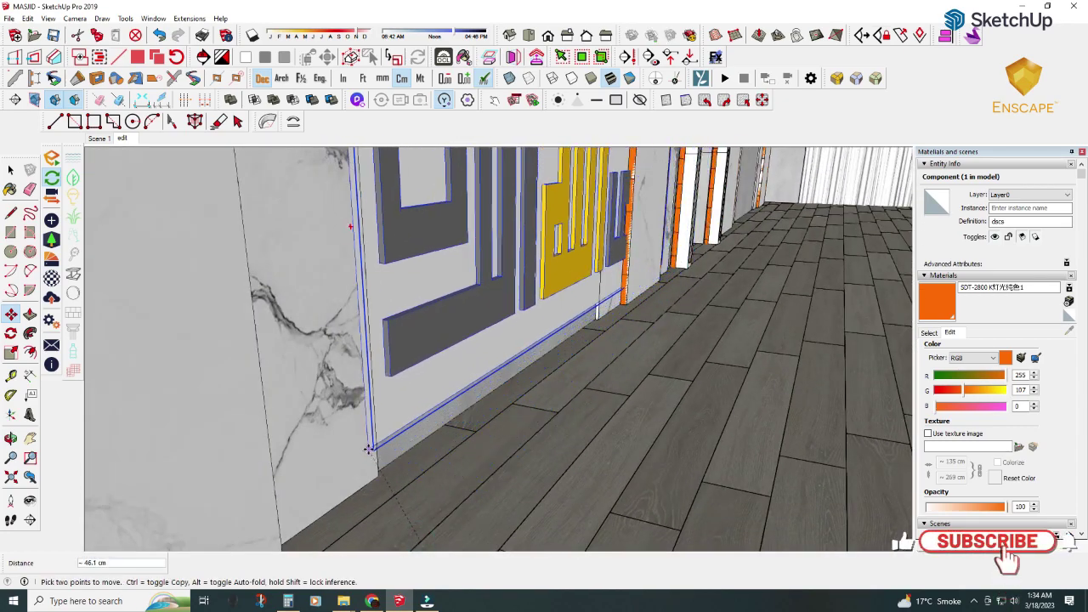
middle_click_drag(383, 468, 369, 425)
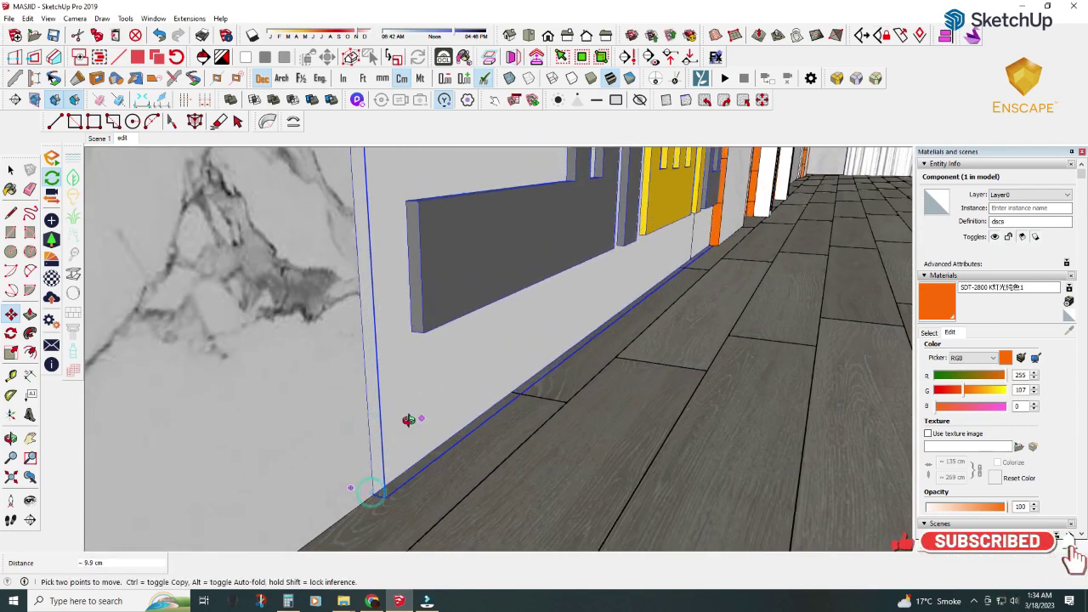
scroll(408, 416, "up", 3)
scroll(220, 458, "down", 5)
mouse_move(219, 458)
middle_mouse_down()
mouse_move(344, 454)
mouse_move(366, 442)
middle_mouse_up()
- Begin scaling the calligraphy panel from its corner, then cancel
key("s")
scroll(391, 170, "up", 3)
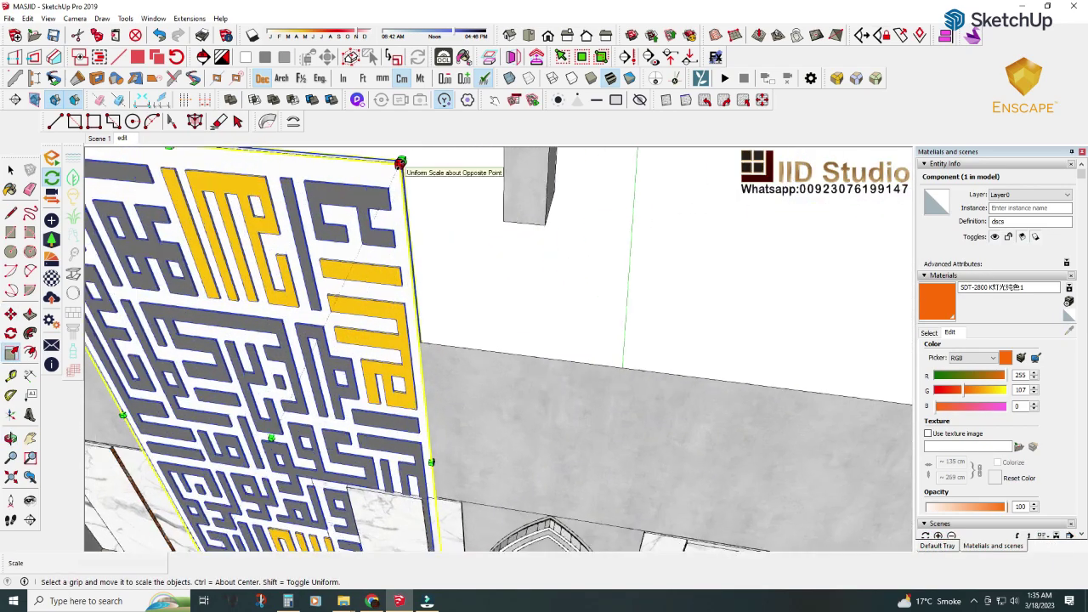
scroll(364, 189, "up", 3)
scroll(272, 187, "down", 3)
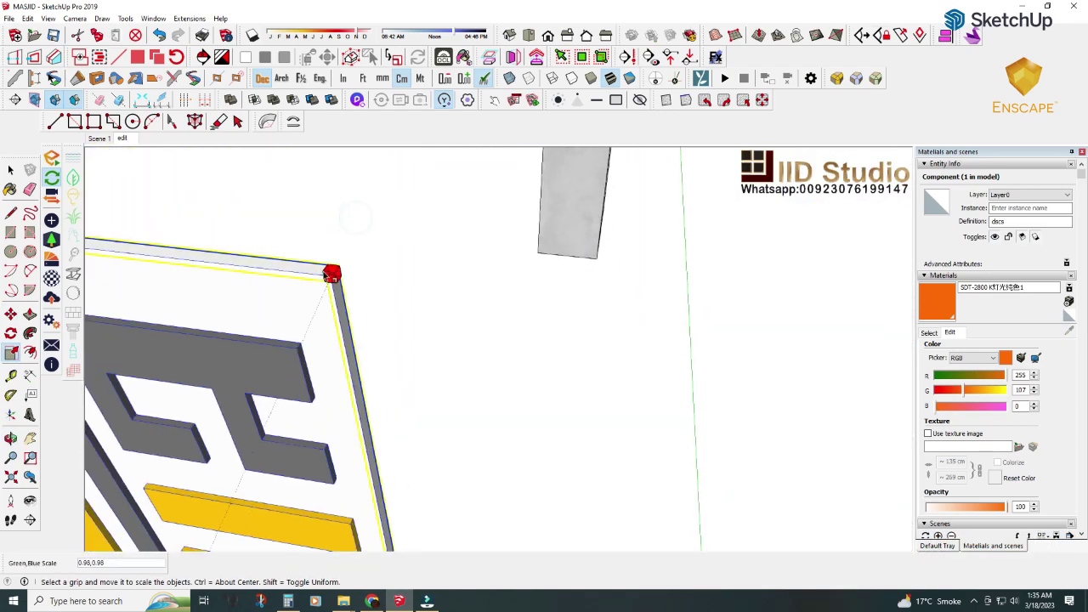
left_click(330, 270)
key("space")
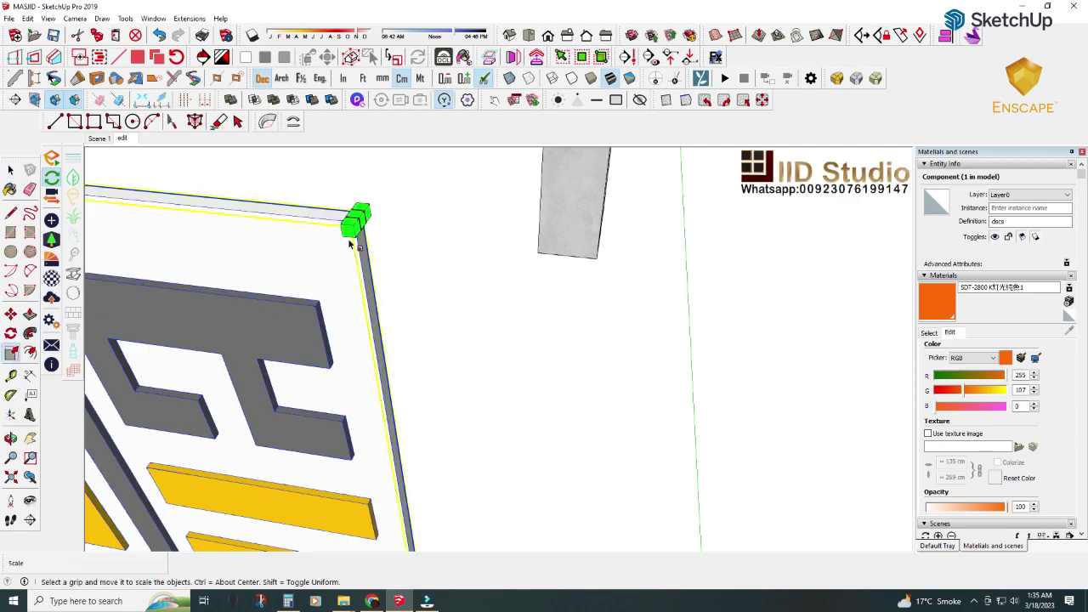
mouse_move(349, 243)
middle_mouse_down()
mouse_move(352, 223)
mouse_move(369, 451)
mouse_move(294, 317)
middle_mouse_up()
- Shrink the calligraphy panel by dragging its corner scale grip
key("s")
left_click_drag(294, 318, 270, 395)
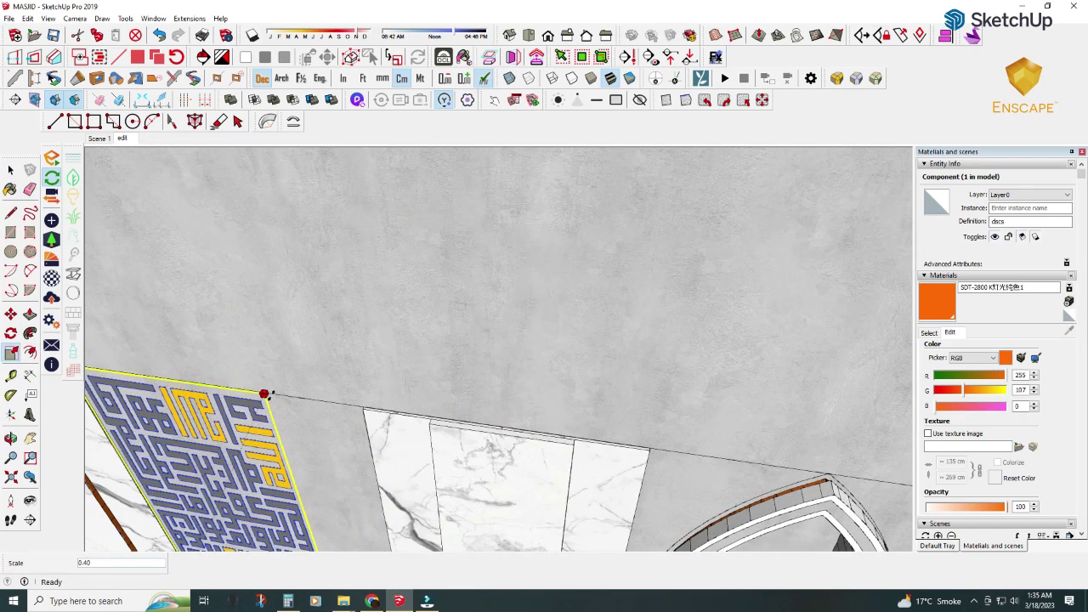
scroll(270, 395, "up", 2)
scroll(323, 243, "down", 5)
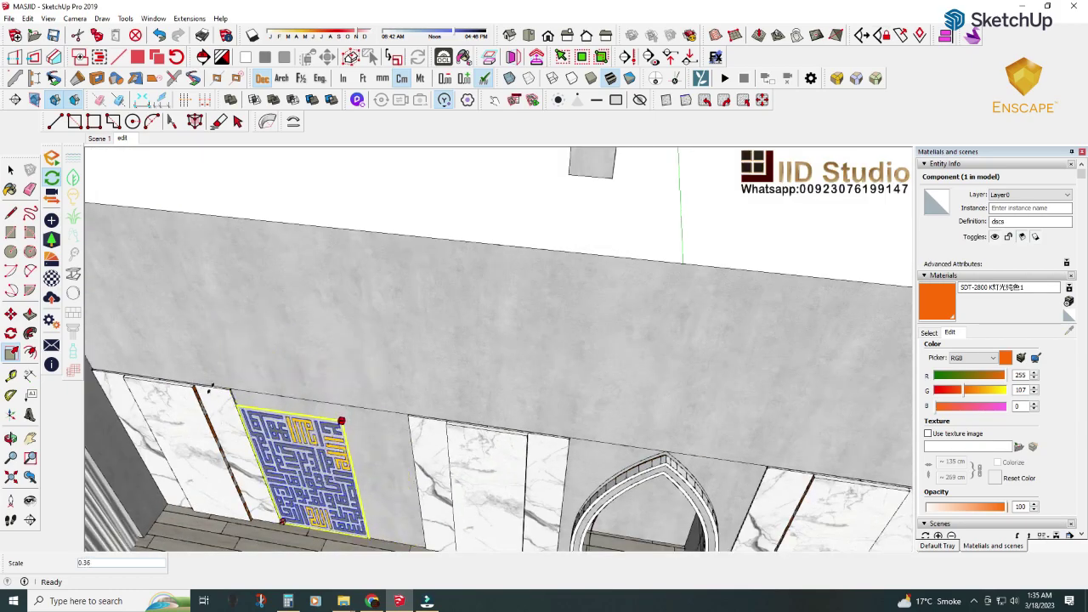
scroll(355, 414, "up", 3)
scroll(239, 356, "up", 2)
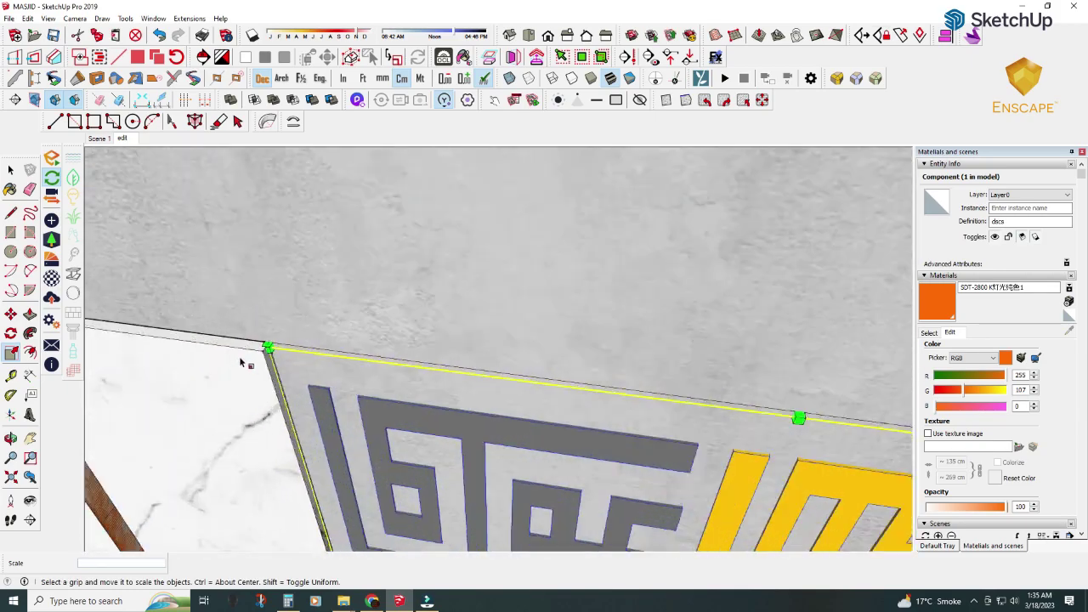
scroll(265, 355, "up", 2)
scroll(276, 338, "down", 2)
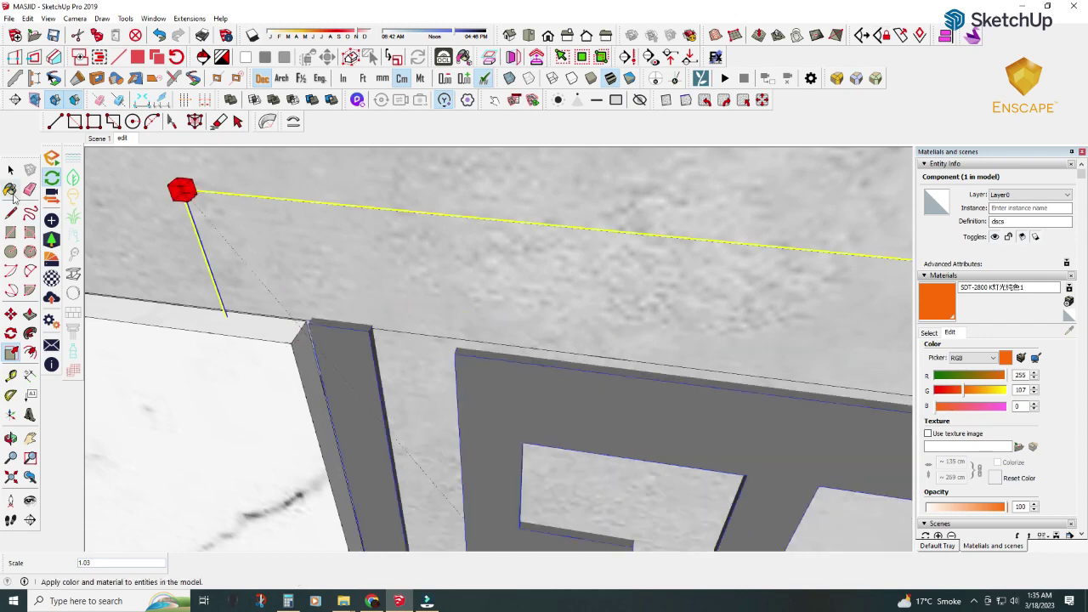
key("space")
- Move the panel by its top-left corner to line up with the wall
scroll(243, 328, "down", 2)
scroll(380, 404, "down", 2)
scroll(380, 404, "up", 1)
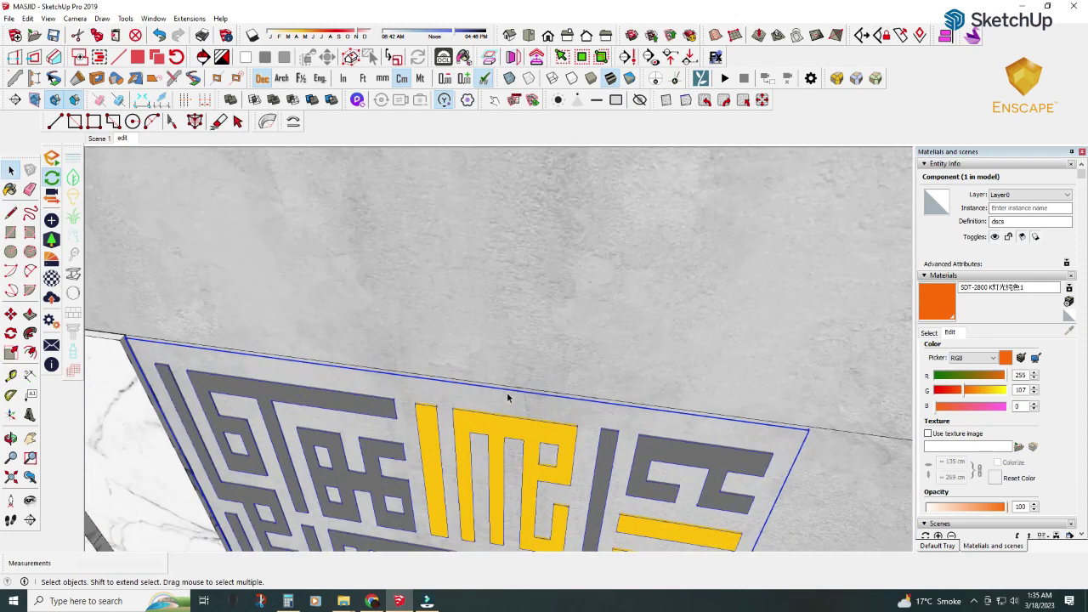
middle_click_drag(507, 394, 461, 419)
left_click(11, 314)
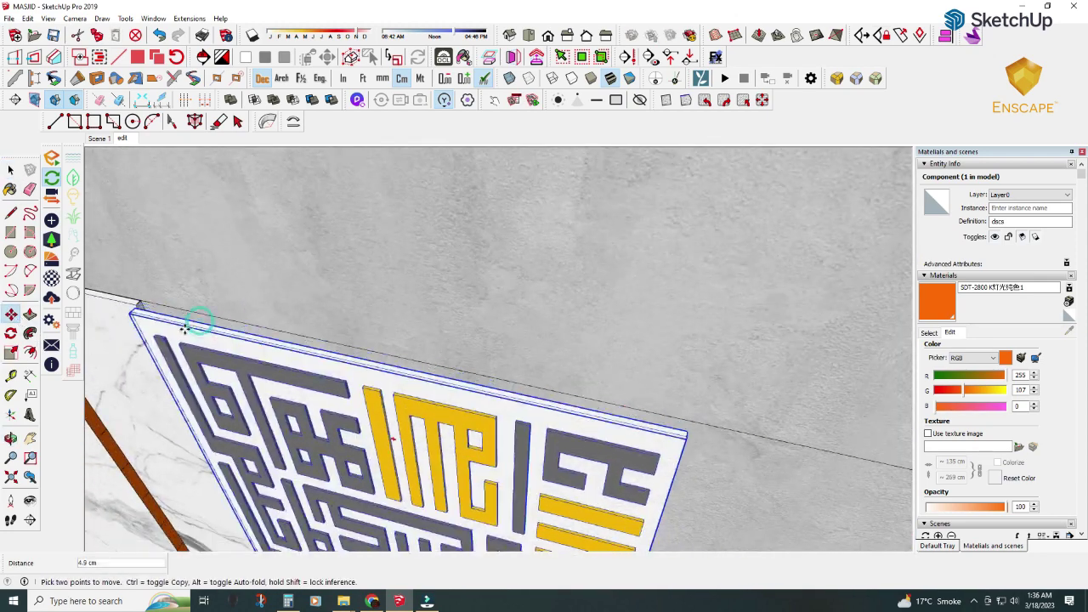
scroll(136, 311, "up", 2)
scroll(133, 313, "up", 2)
left_click(132, 312)
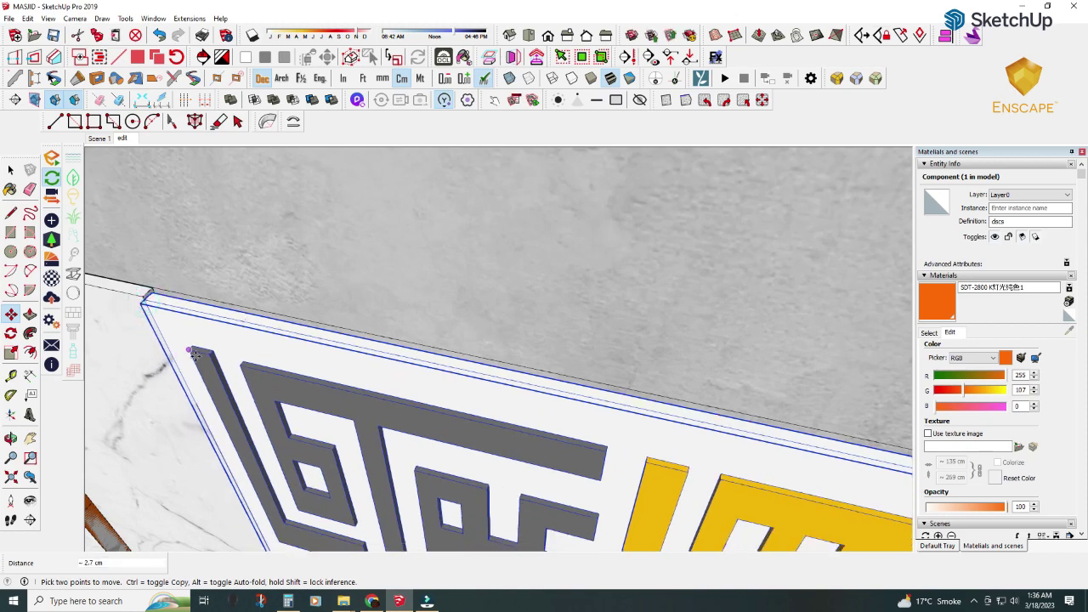
scroll(193, 353, "down", 3)
middle_click_drag(194, 352, 359, 429)
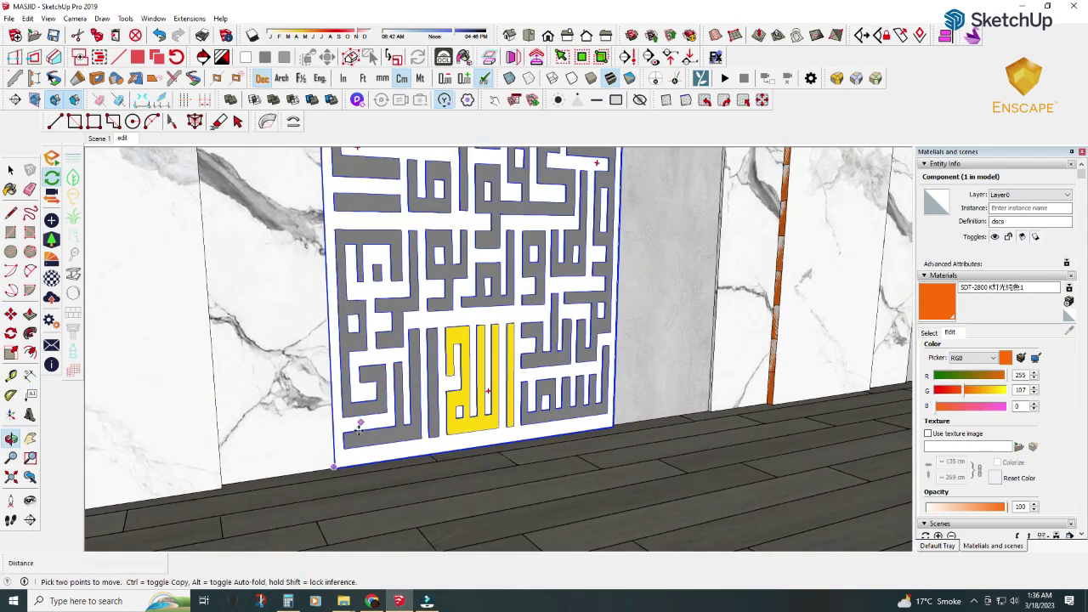
scroll(359, 429, "up", 3)
middle_click_drag(301, 495, 343, 513)
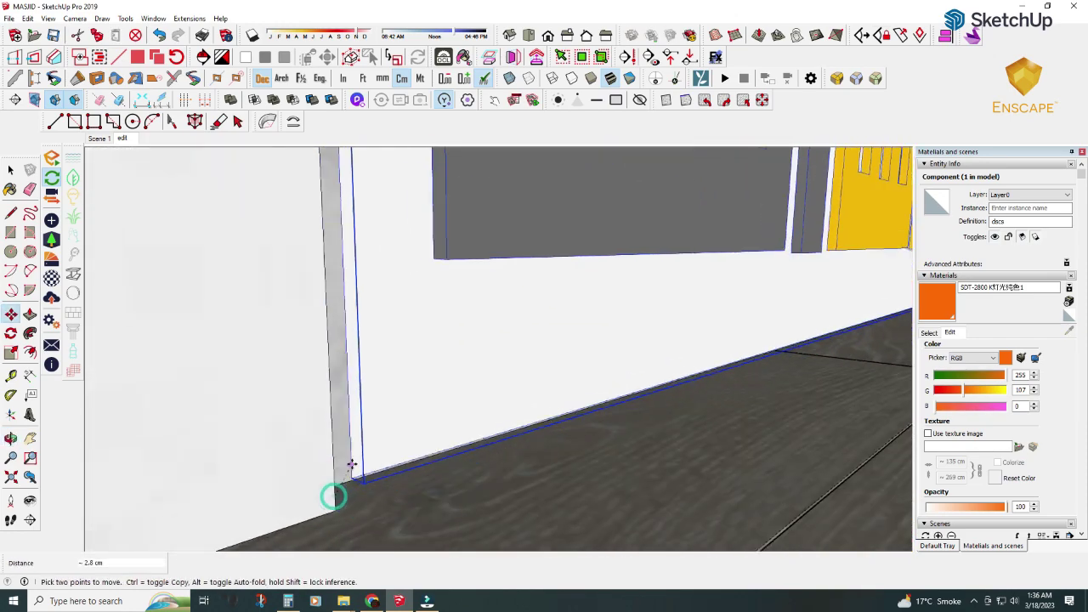
mouse_move(350, 466)
middle_mouse_down()
mouse_move(249, 437)
mouse_move(304, 402)
middle_mouse_up()
- Stretch the panel's top edge up to the wall's upper edge
scroll(305, 402, "up", 2)
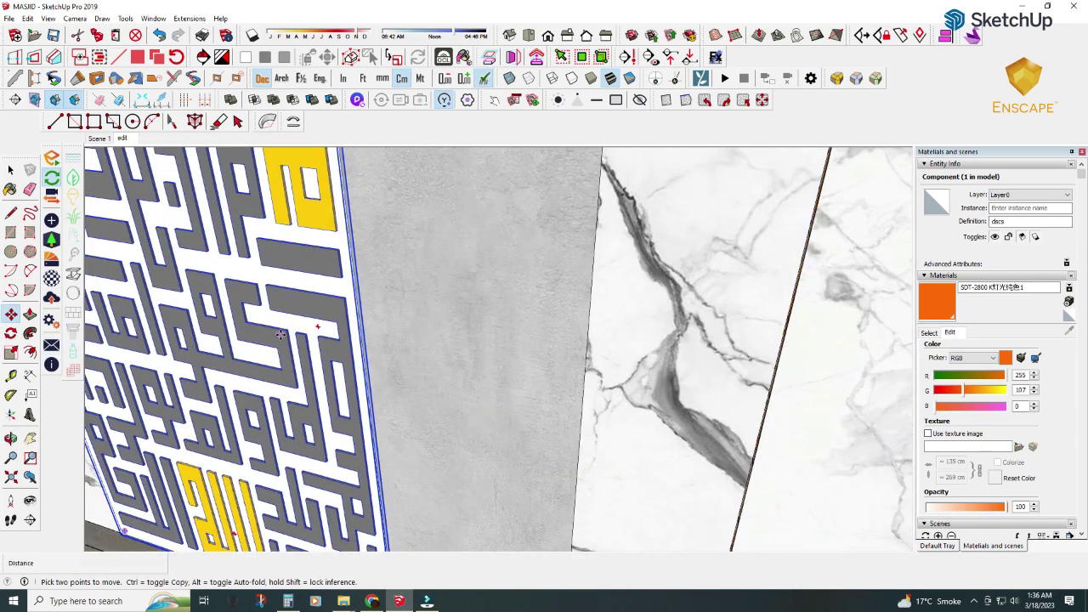
middle_click_drag(280, 335, 247, 342)
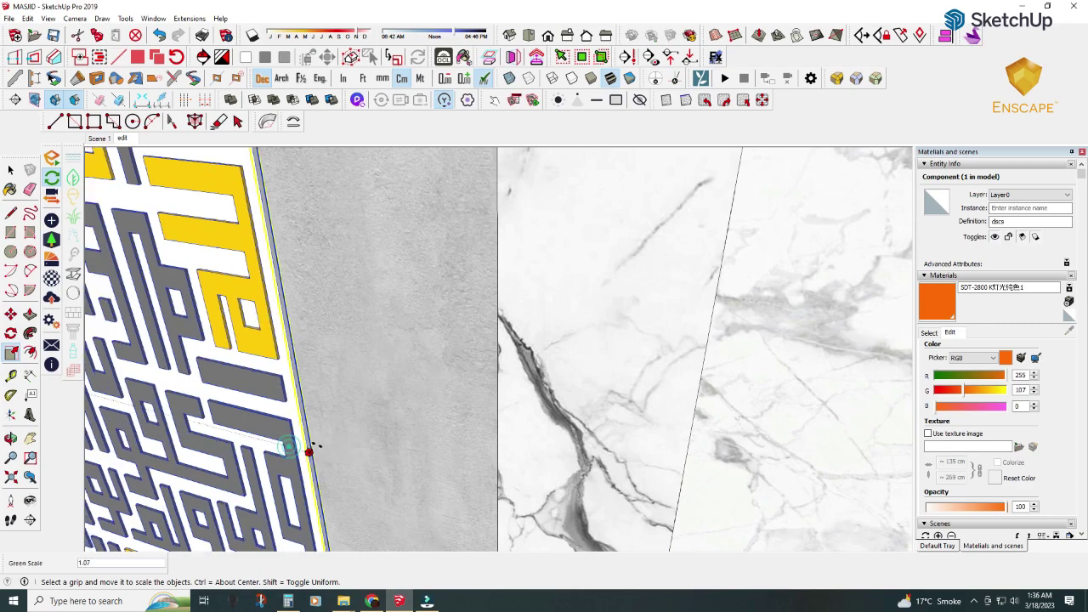
middle_click_drag(285, 448, 340, 228)
scroll(340, 227, "down", 3)
scroll(340, 228, "up", 2)
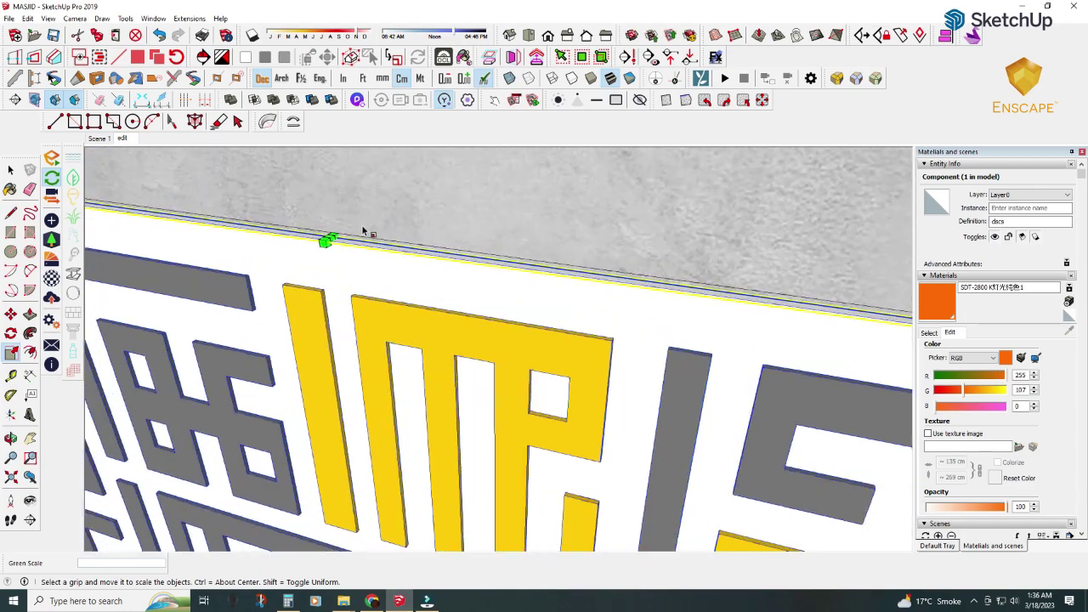
left_click(327, 238)
scroll(328, 238, "down", 2)
scroll(327, 238, "down", 1)
scroll(678, 287, "down", 3)
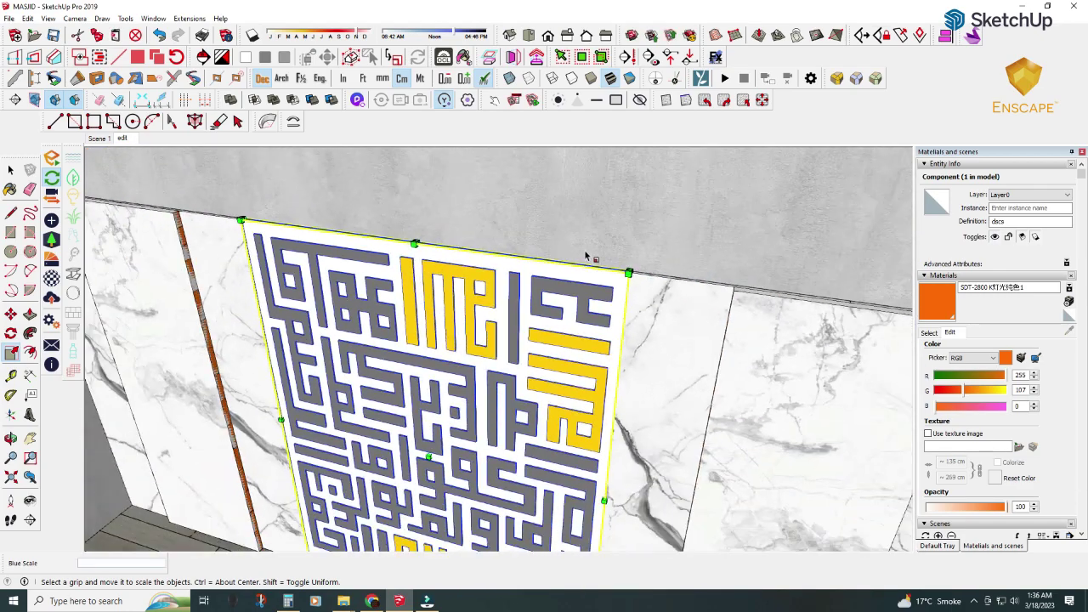
scroll(596, 249, "down", 1)
- Copy the calligraphy panel left of the arch, then switch to the Masjid models folder
middle_click_drag(425, 311, 329, 304)
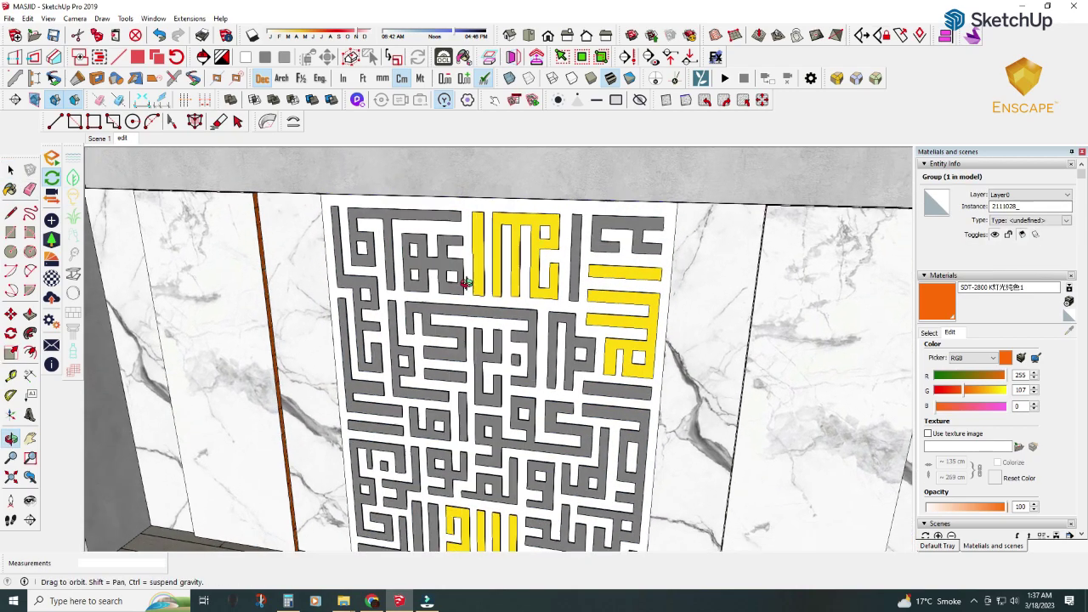
left_click(328, 198)
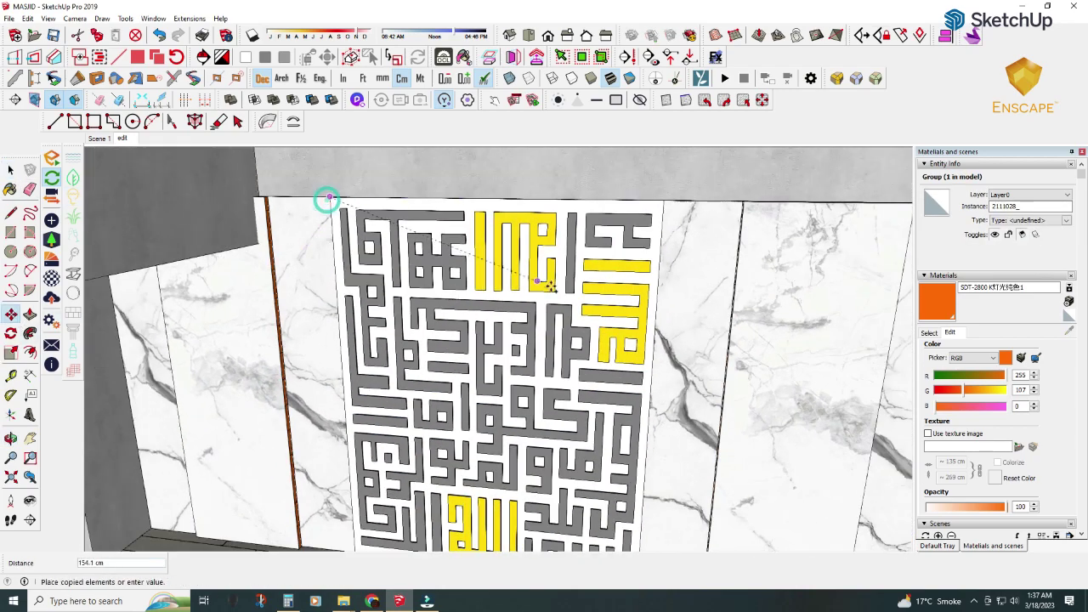
left_click(10, 170)
left_click(330, 199)
key("ctrl")
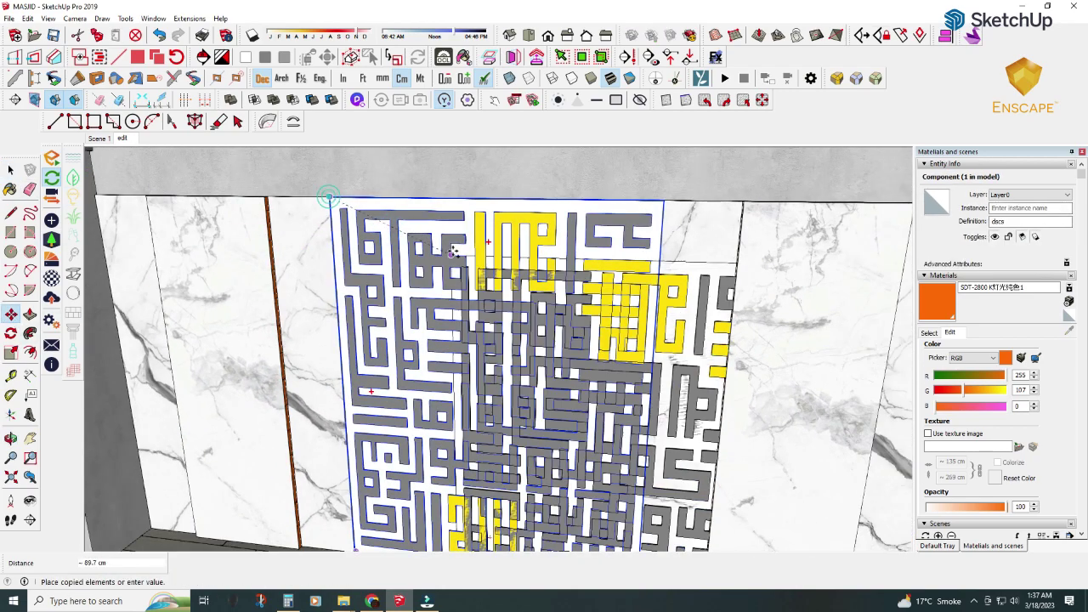
scroll(330, 199, "down", 3)
middle_click_drag(383, 255, 534, 249)
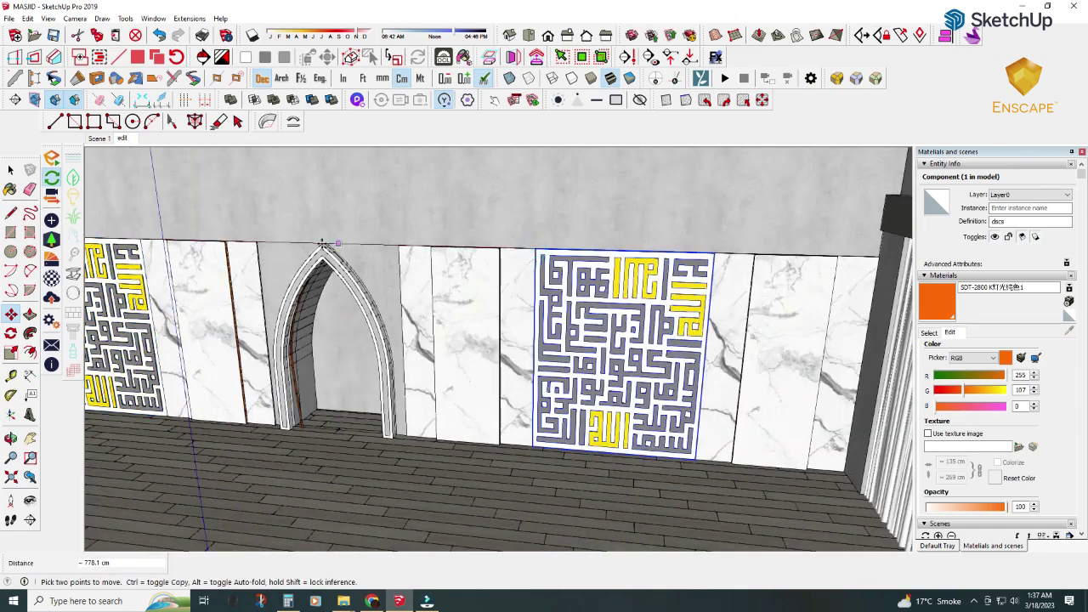
left_click(219, 544)
- Scroll through the Masjid folder thumbnails to find the kaligrafi .skp model
scroll(646, 280, "down", 5)
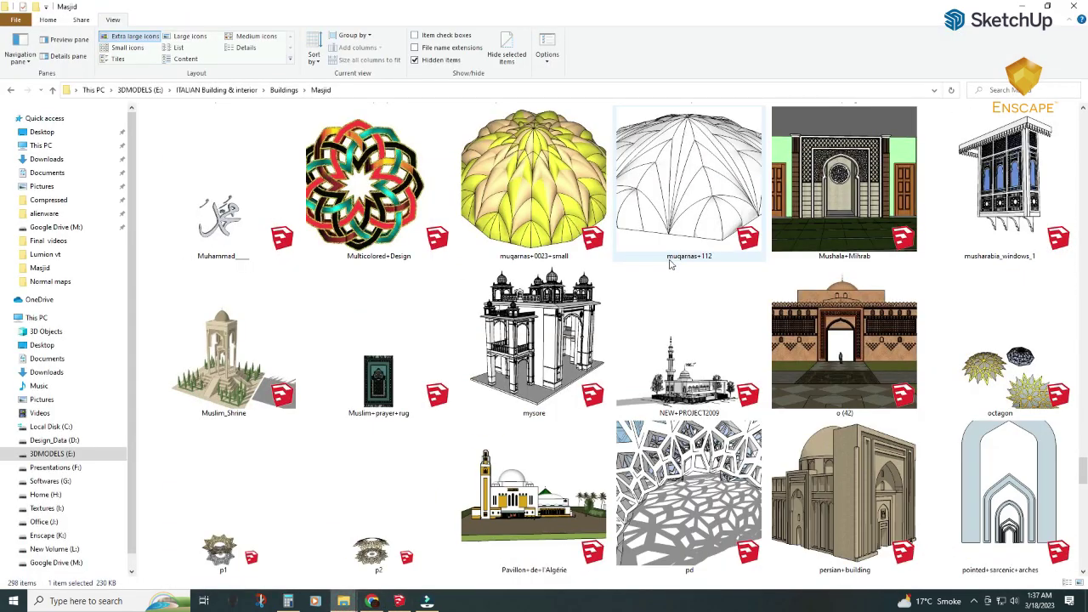
scroll(723, 272, "down", 5)
scroll(761, 277, "down", 5)
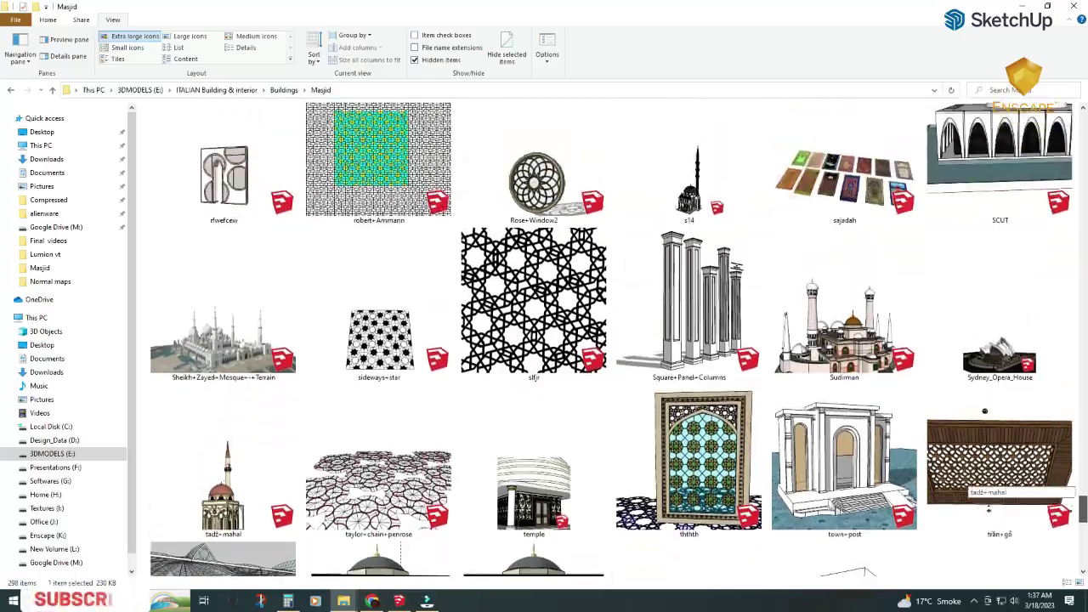
scroll(1003, 480, "down", 5)
scroll(1004, 480, "up", 3)
scroll(1003, 480, "up", 3)
scroll(1003, 480, "up", 3)
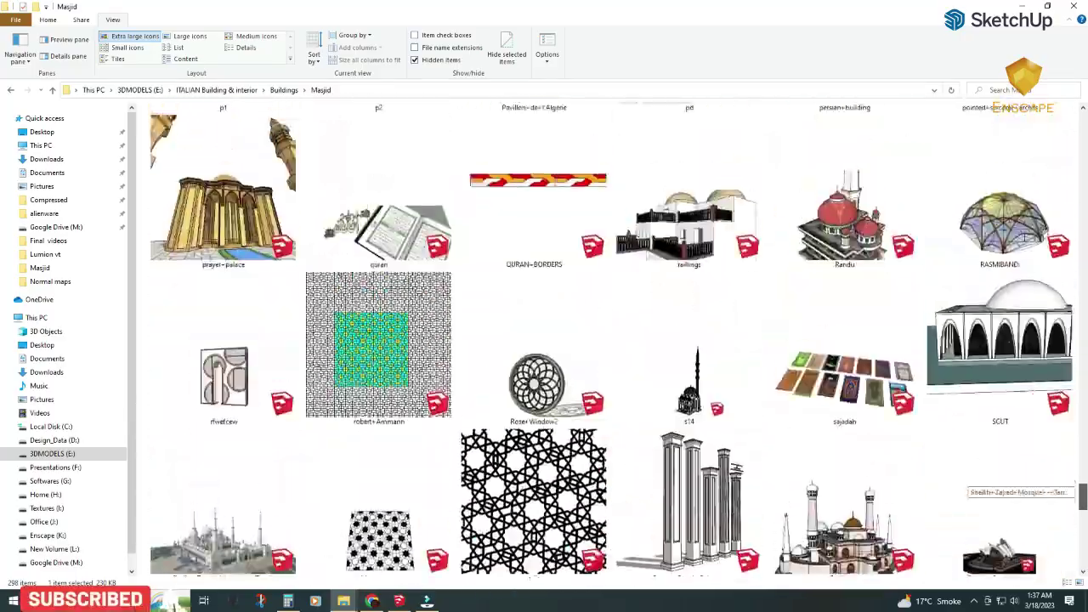
scroll(1003, 480, "up", 3)
scroll(1003, 481, "up", 3)
scroll(1003, 481, "up", 3)
scroll(1003, 480, "up", 3)
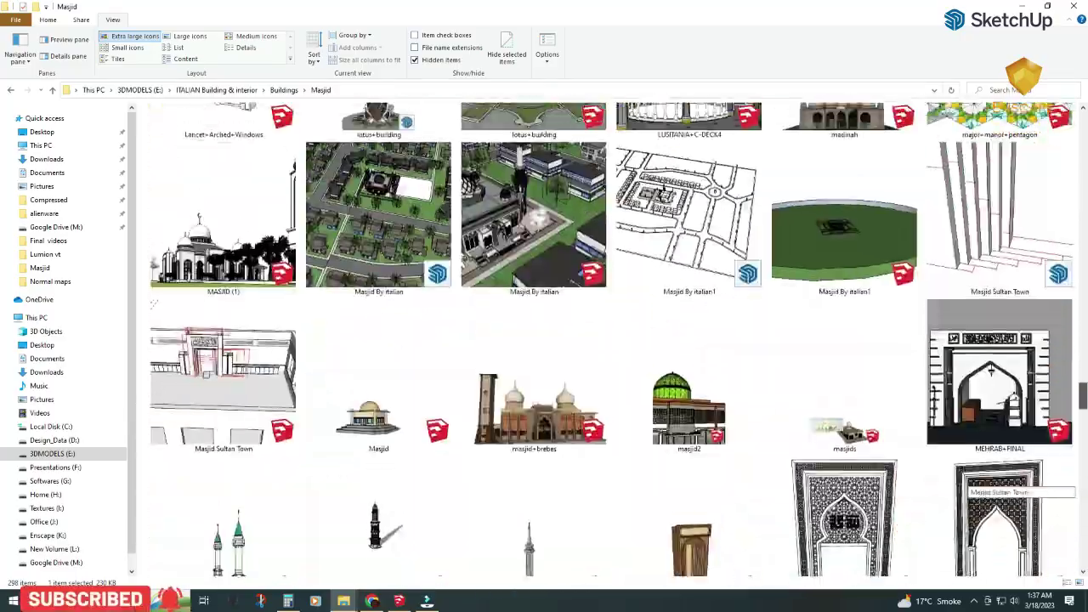
scroll(1003, 481, "up", 3)
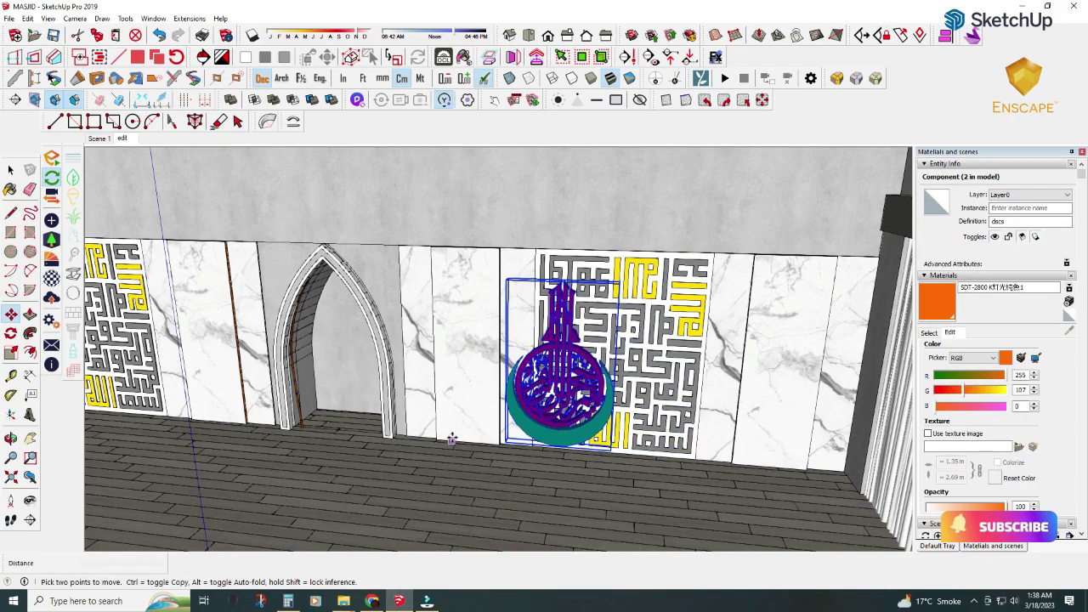
- Select the calligraphy model and try shrinking it to 0.55 scale
left_click(451, 439)
mouse_move(452, 439)
middle_mouse_down()
mouse_move(442, 408)
mouse_move(40, 387)
middle_mouse_up()
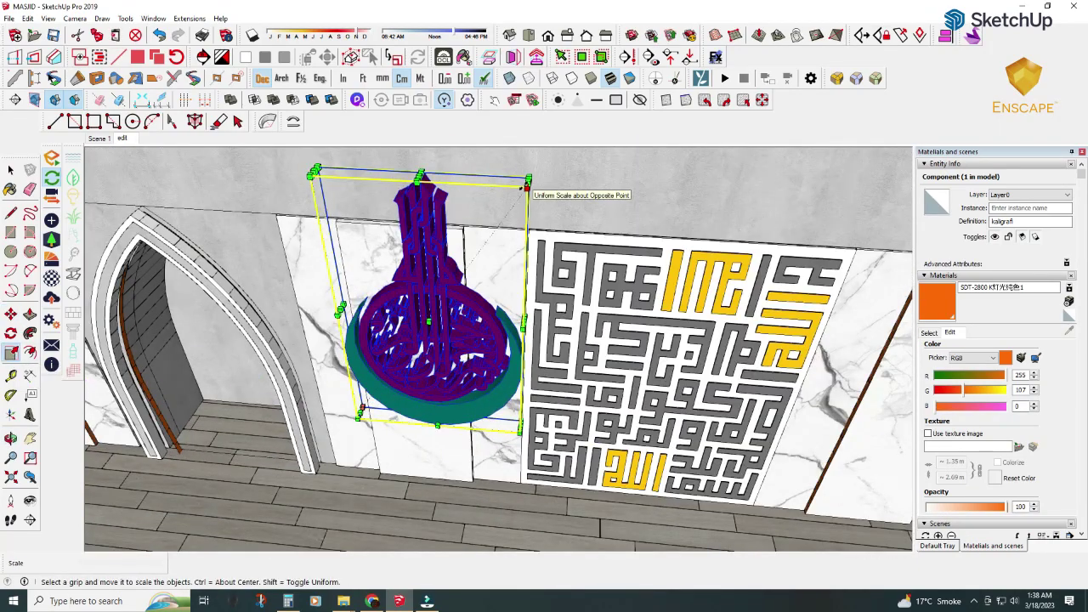
left_click_drag(527, 180, 439, 304)
scroll(431, 316, "up", 3)
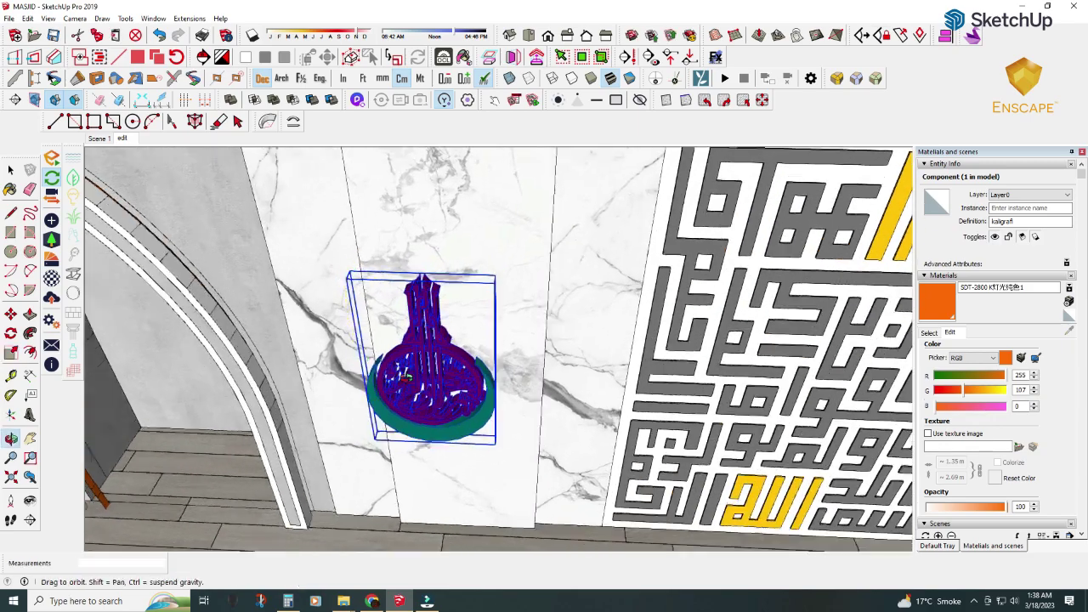
middle_click_drag(408, 340, 255, 323)
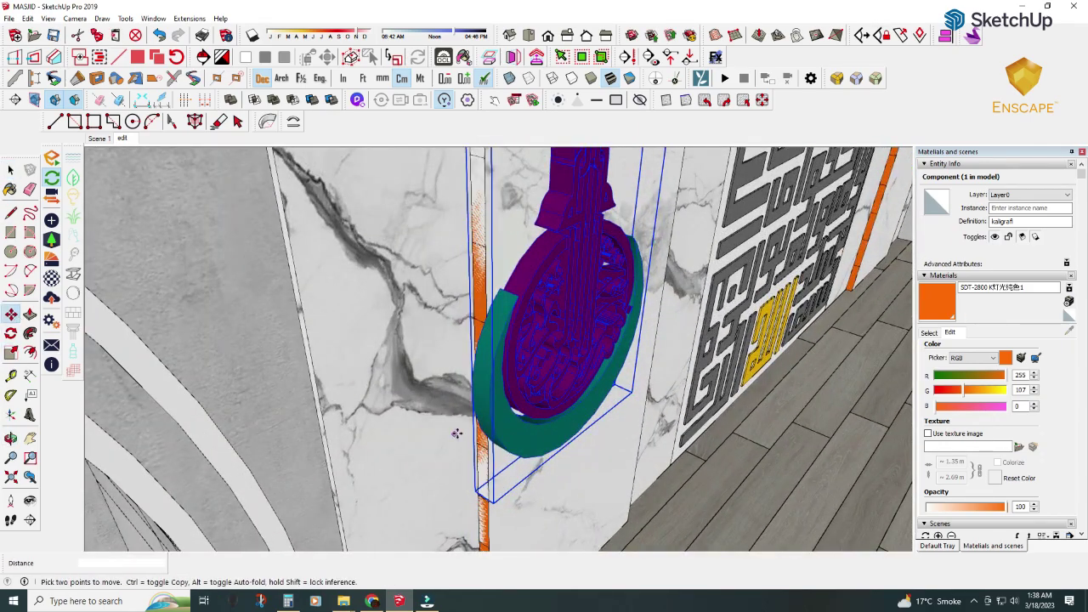
- Scale the medallion to 0.50 along the green axis, then view it frontally
left_click(457, 434)
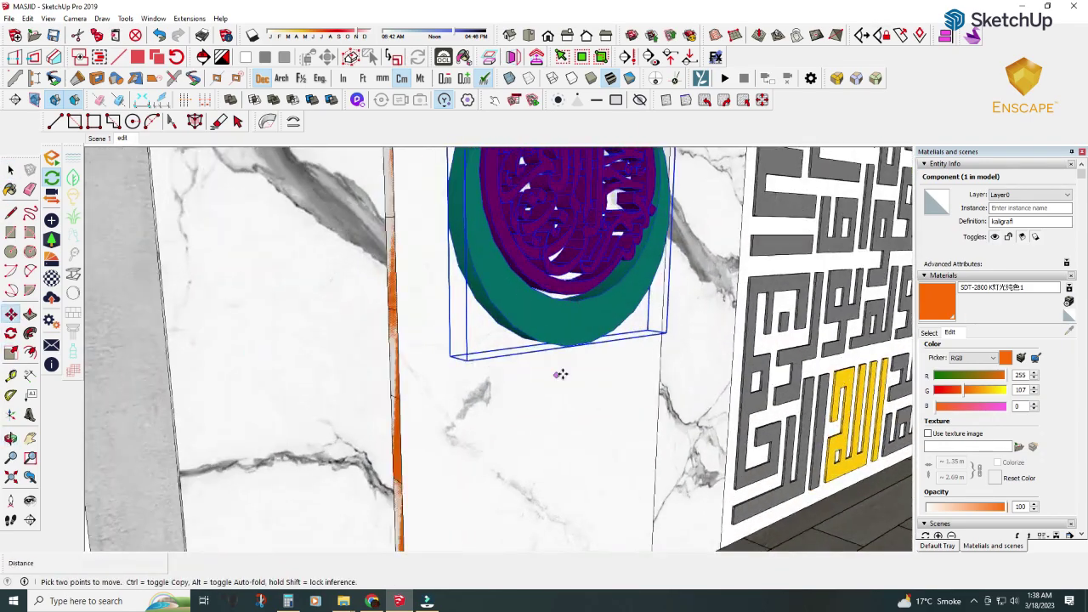
mouse_move(550, 419)
middle_mouse_down()
mouse_move(459, 427)
mouse_move(357, 411)
mouse_move(429, 429)
mouse_move(83, 396)
middle_mouse_up()
scroll(358, 410, "up", 2)
scroll(429, 429, "down", 3)
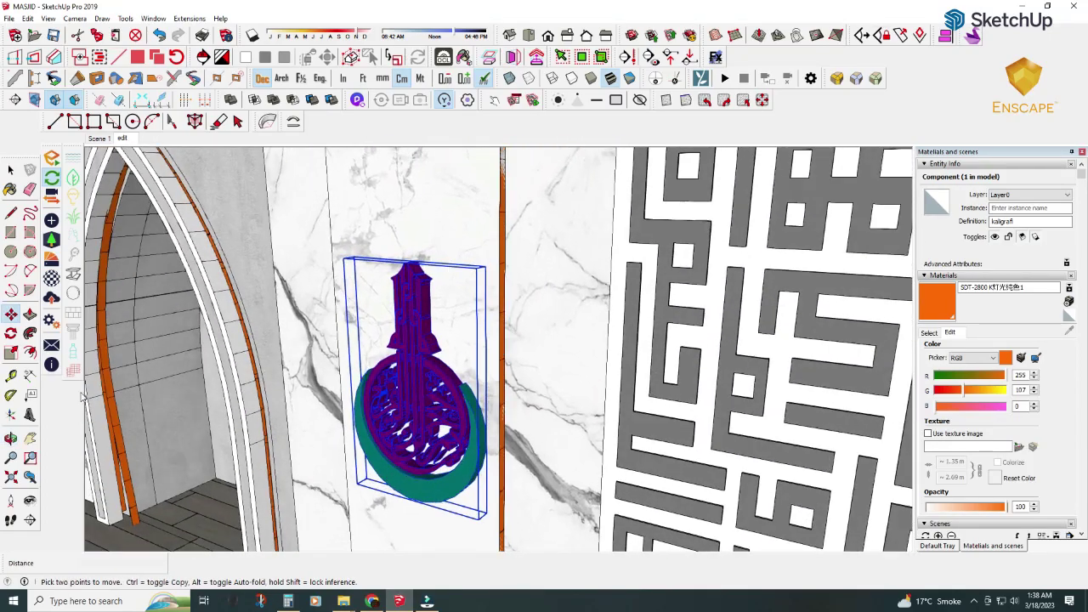
scroll(488, 270, "up", 2)
middle_click_drag(488, 271, 374, 329)
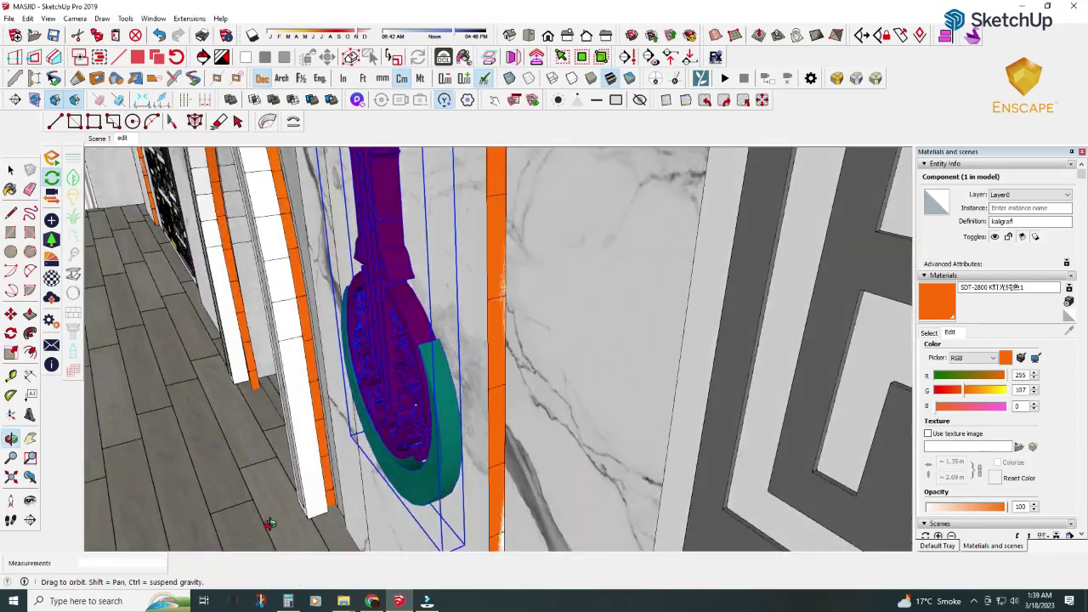
left_click_drag(375, 328, 387, 325)
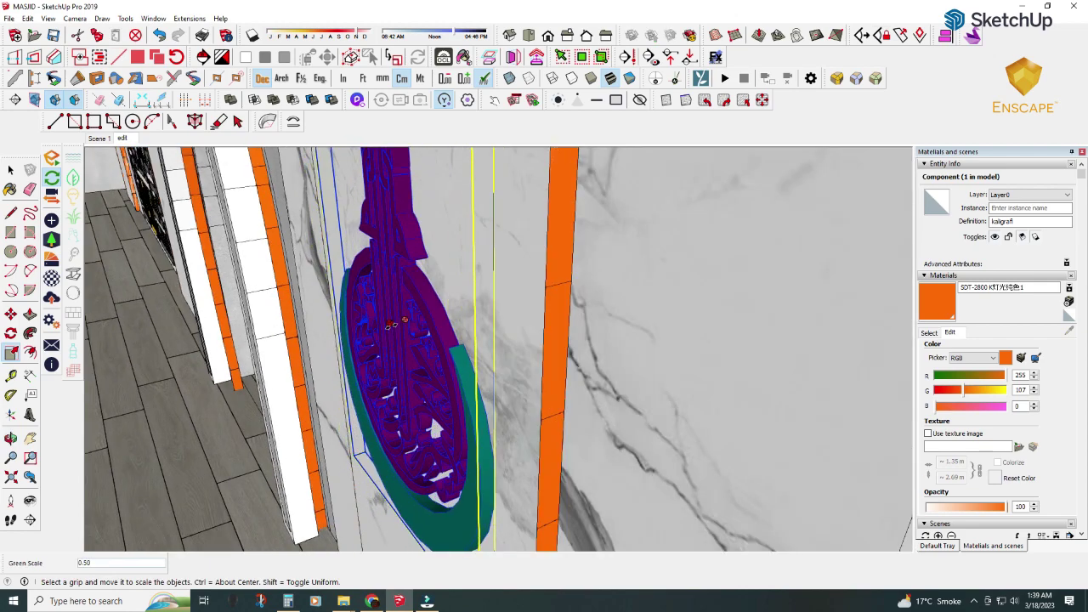
key("space")
left_click(260, 243)
middle_click_drag(260, 243, 550, 388)
scroll(462, 337, "down", 2)
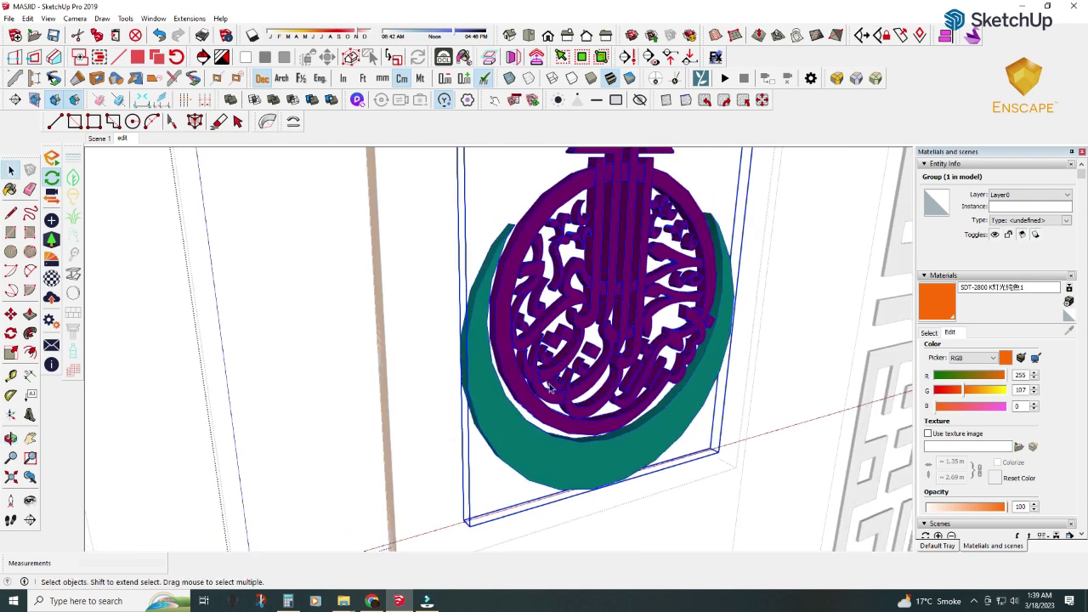
- Select the whole crescent rim inside the medallion group and try a 0.5 cm rounding offset
scroll(489, 382, "up", 2)
double_click(488, 382)
triple_click(487, 382)
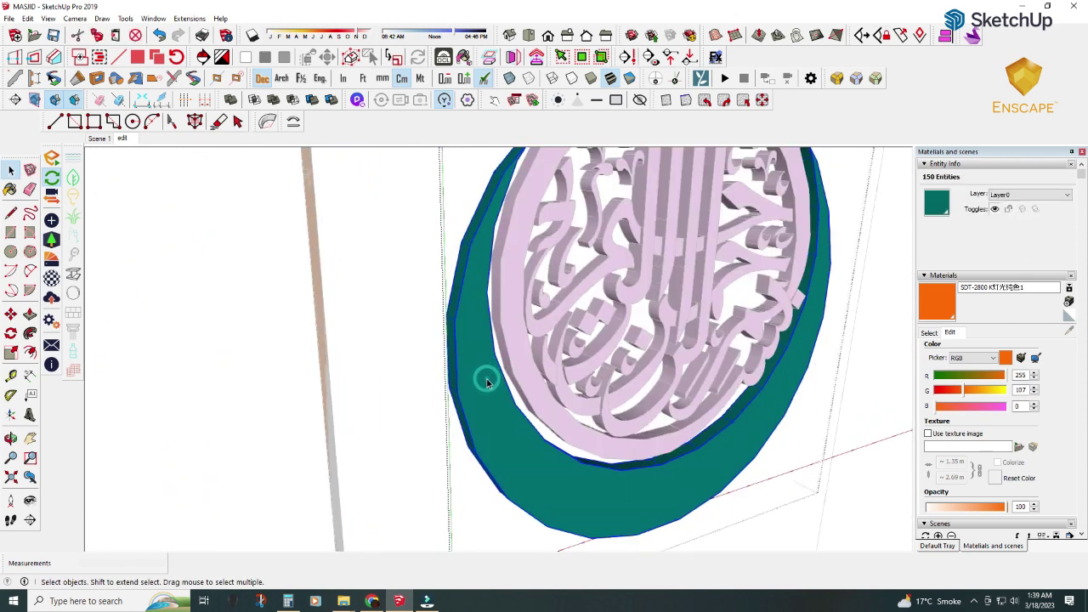
left_click(836, 79)
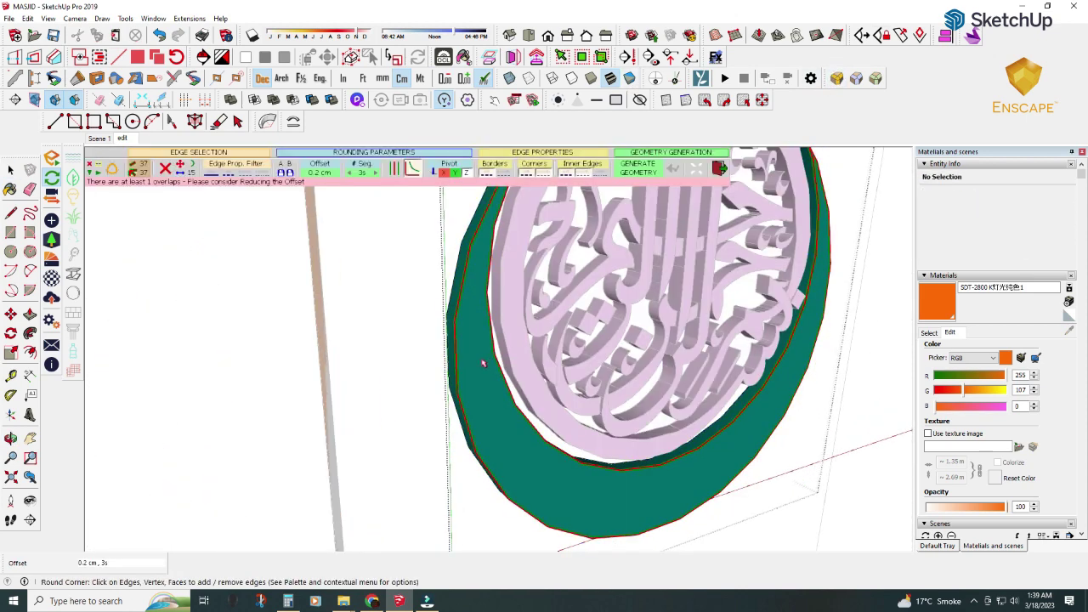
left_click(327, 174)
type(".5")
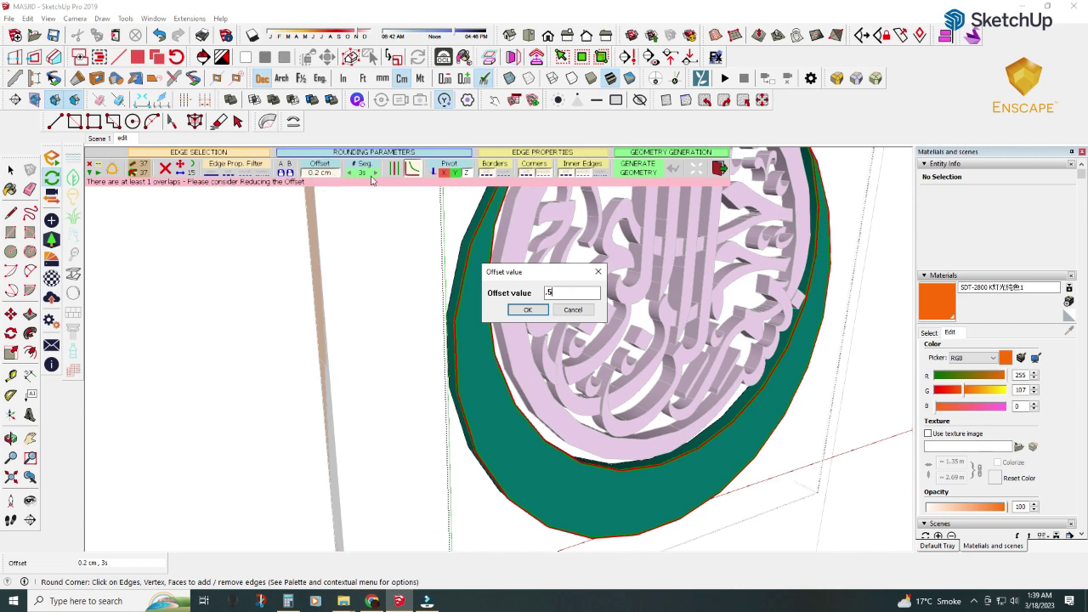
left_click(513, 310)
- Try a 0.4 cm offset, then generate the crescent's rounded edges at 0.3 cm
left_click(324, 175)
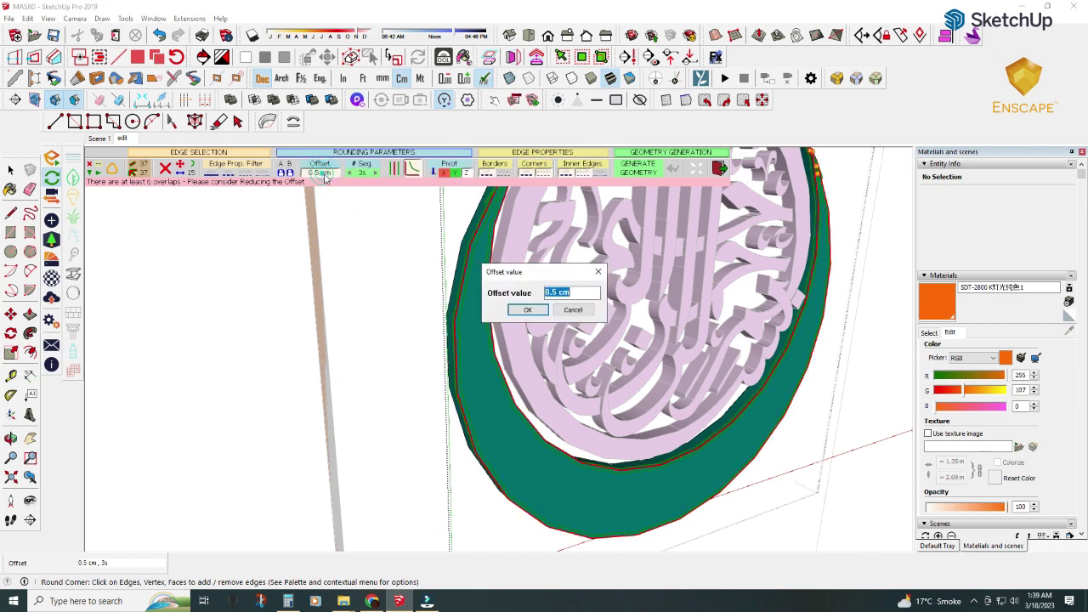
type("0.4")
key("Return")
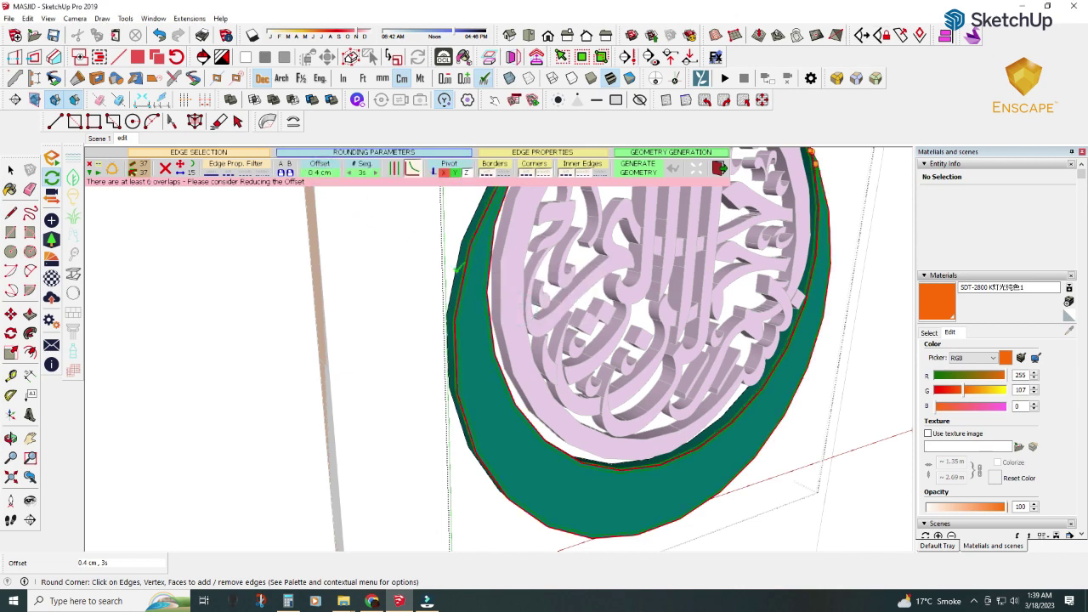
middle_click_drag(483, 307, 436, 252)
key("Return")
mouse_move(491, 318)
middle_mouse_down()
mouse_move(416, 287)
mouse_move(365, 230)
middle_mouse_up()
left_click(328, 178)
type(".3")
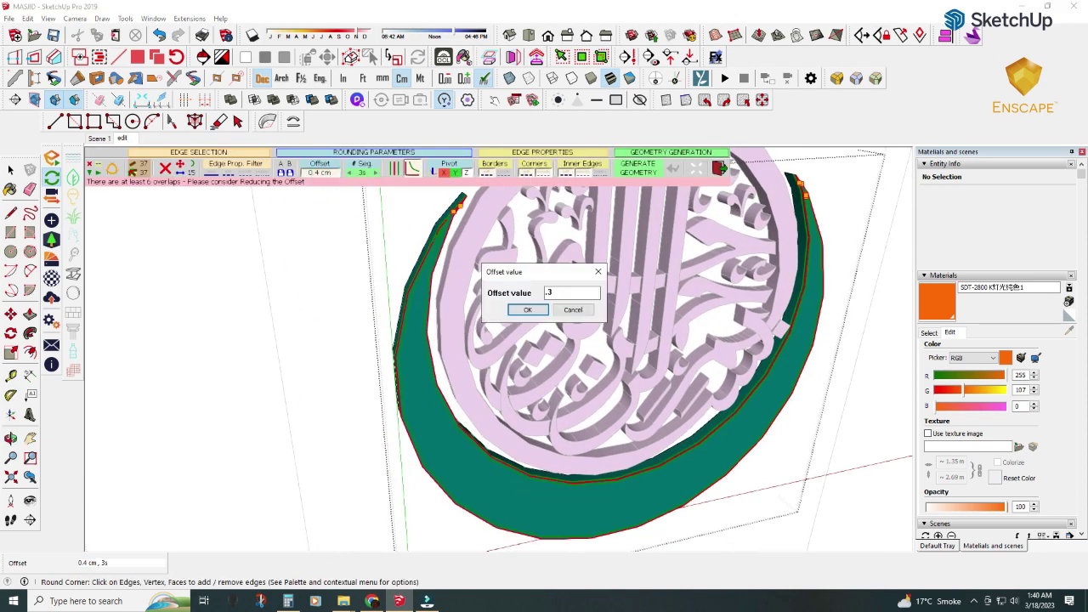
left_click(529, 311)
key("Return")
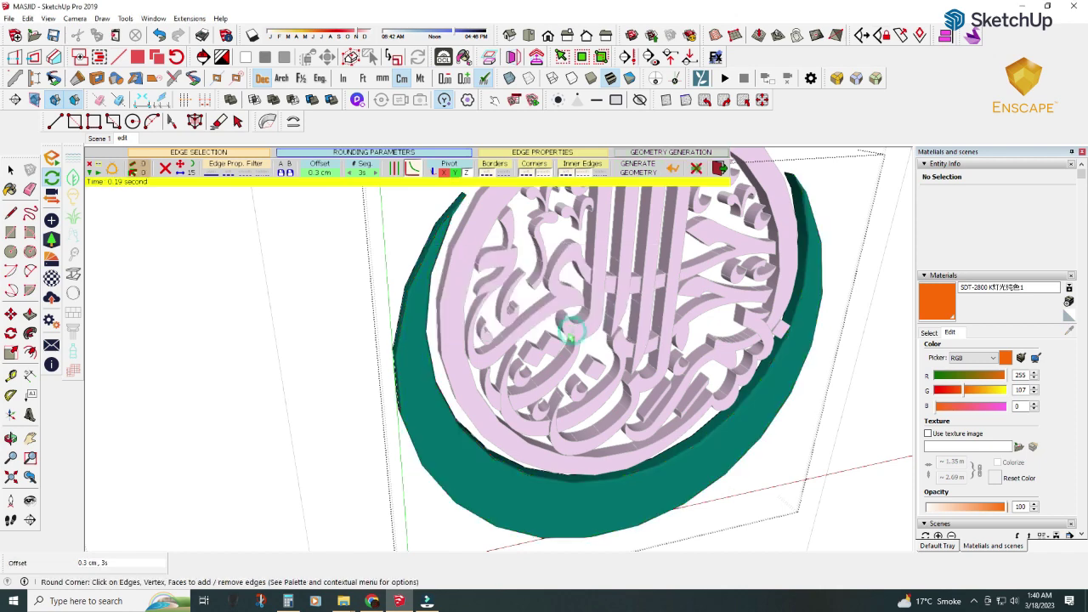
scroll(389, 337, "up", 3)
scroll(390, 337, "up", 2)
- Soften the crescent's arc edges, including coplanar edges
left_click(10, 170)
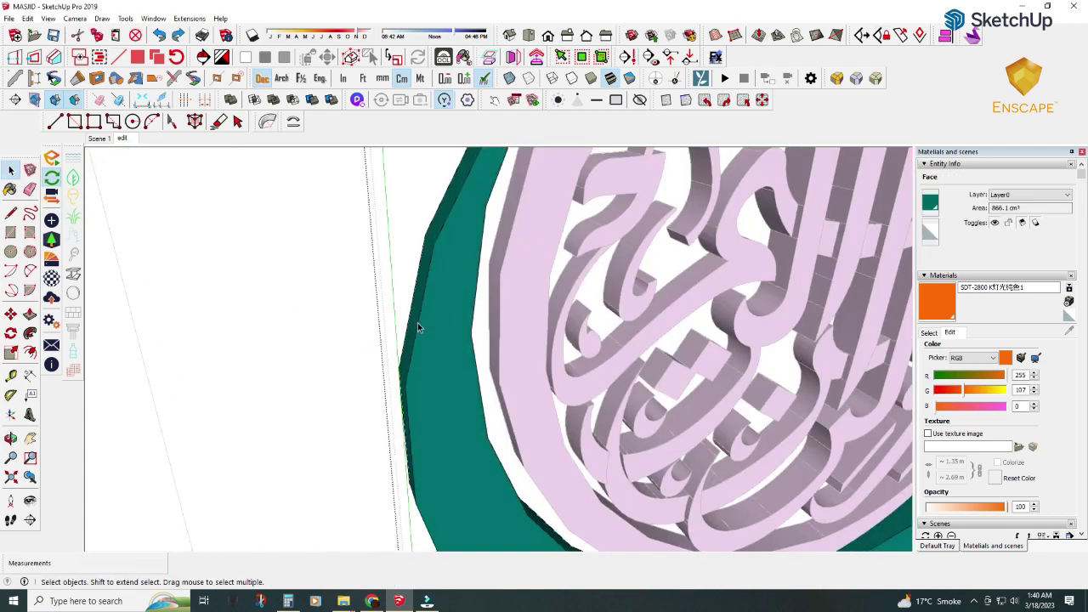
right_click(419, 327)
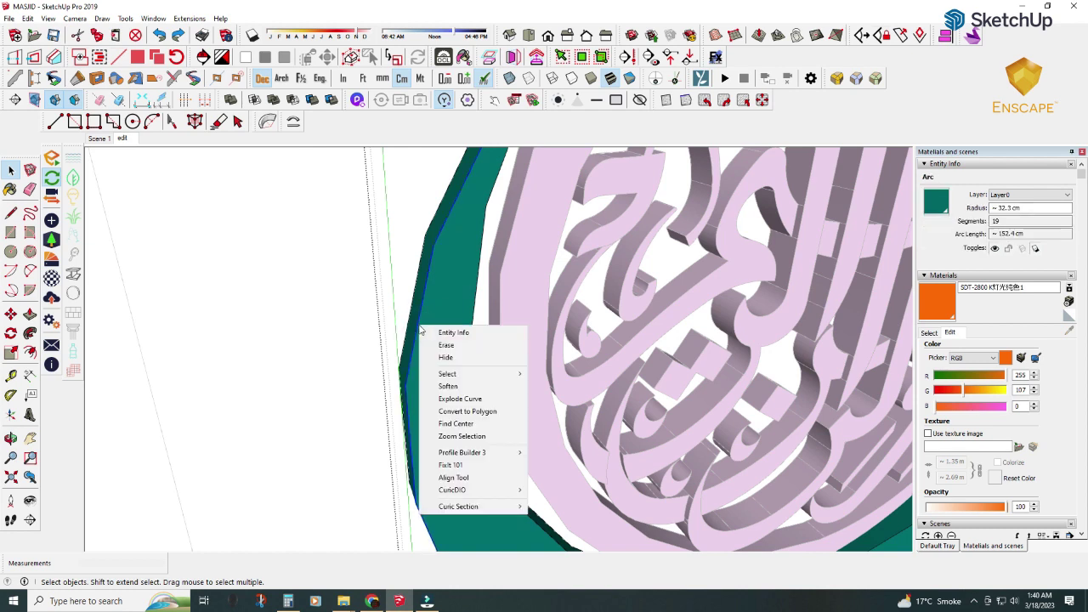
left_click(448, 387)
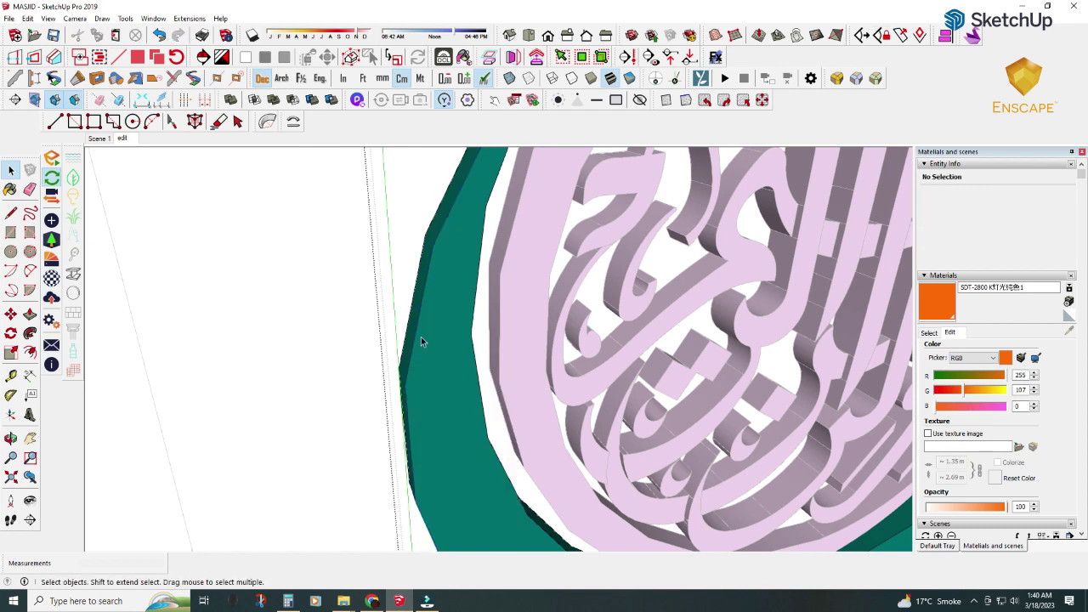
right_click(418, 335)
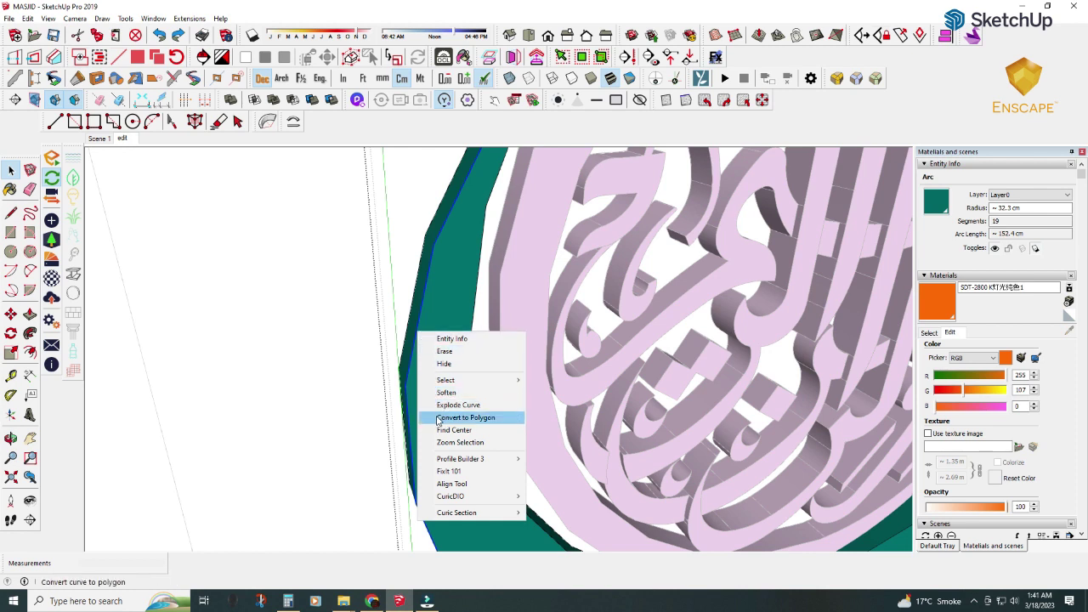
left_click(435, 431)
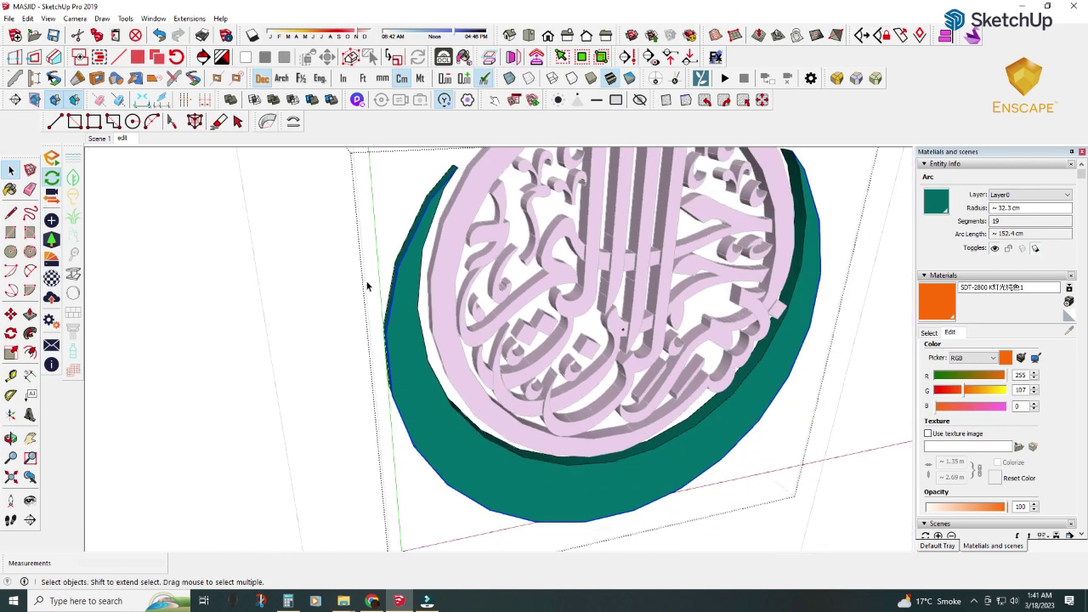
right_click(391, 366)
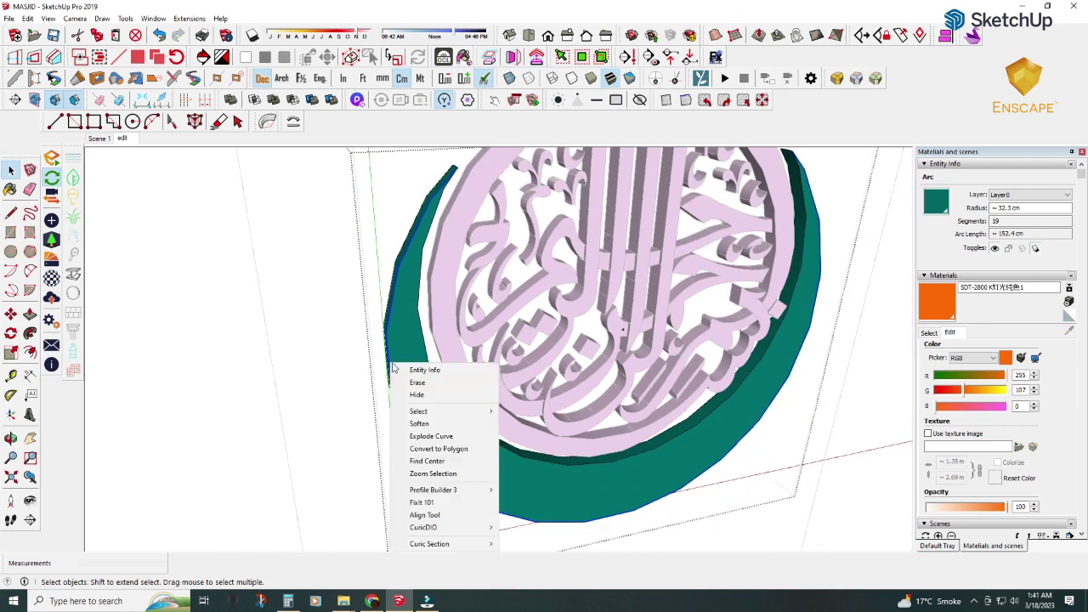
mouse_move(433, 490)
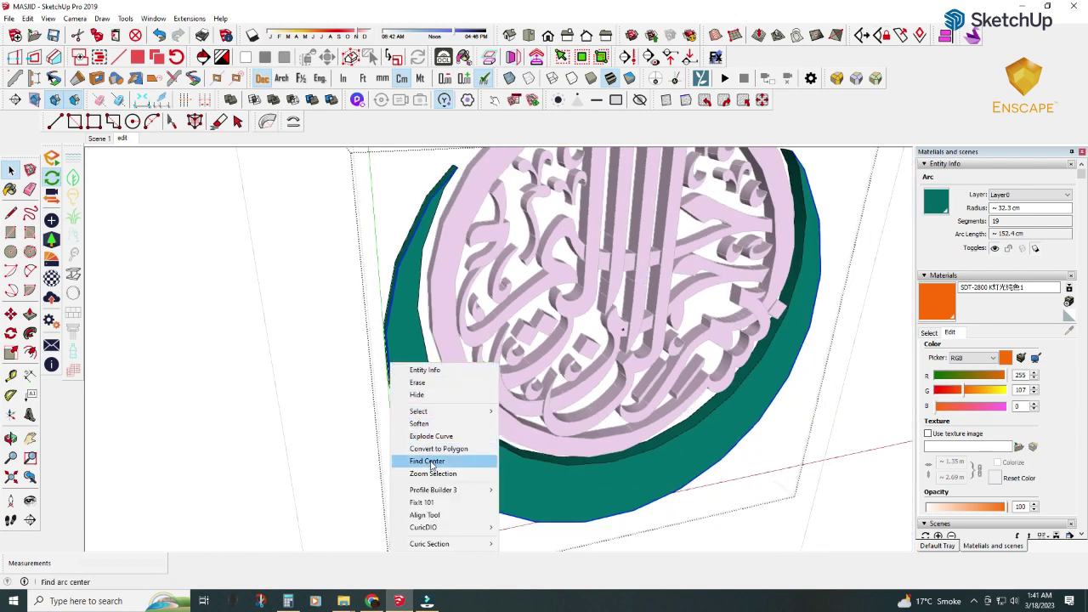
left_click(940, 380)
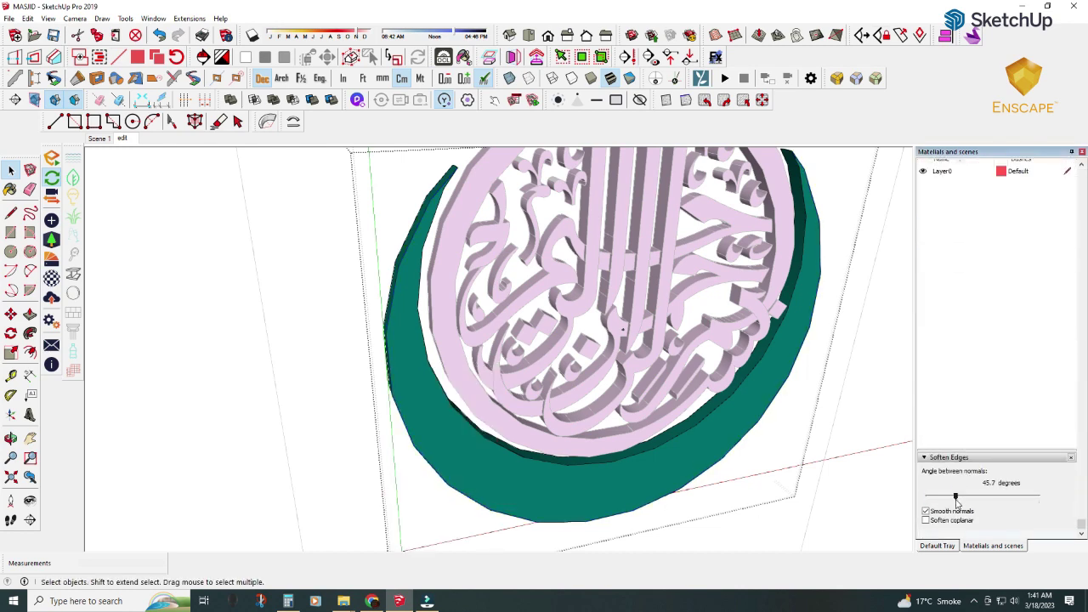
left_click(926, 519)
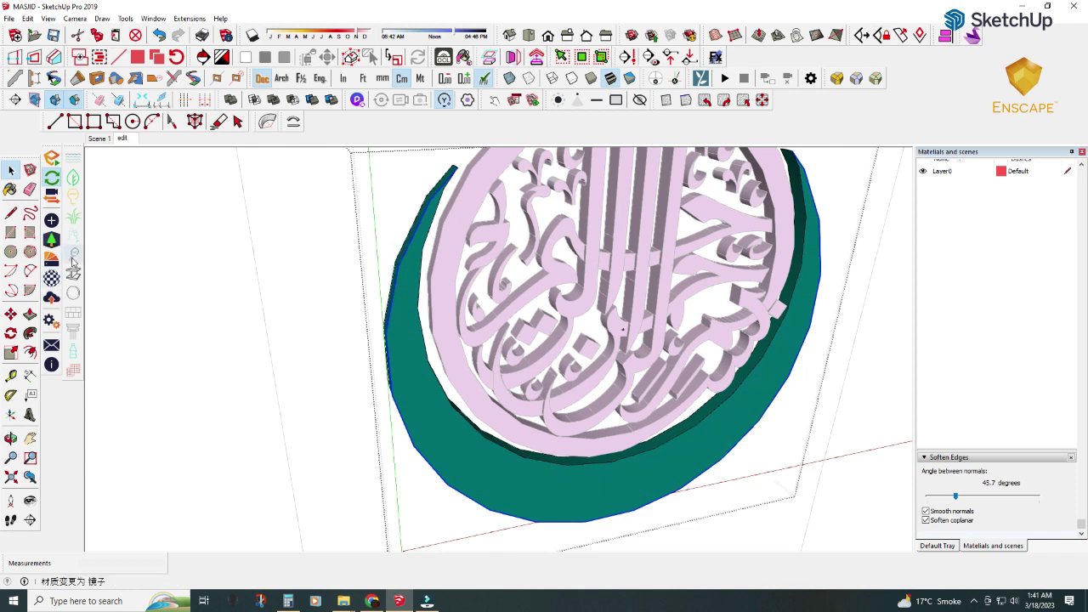
- Abandon an arc from the crescent tip, then soften and explode the crescent's outer curve
left_click(30, 270)
left_click(457, 165)
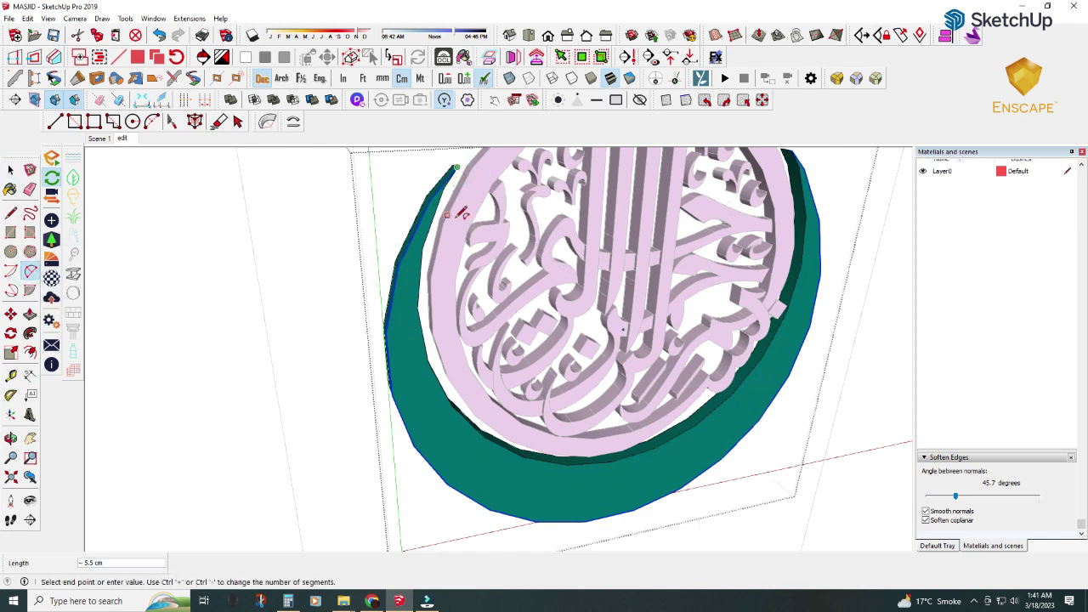
left_click(793, 150)
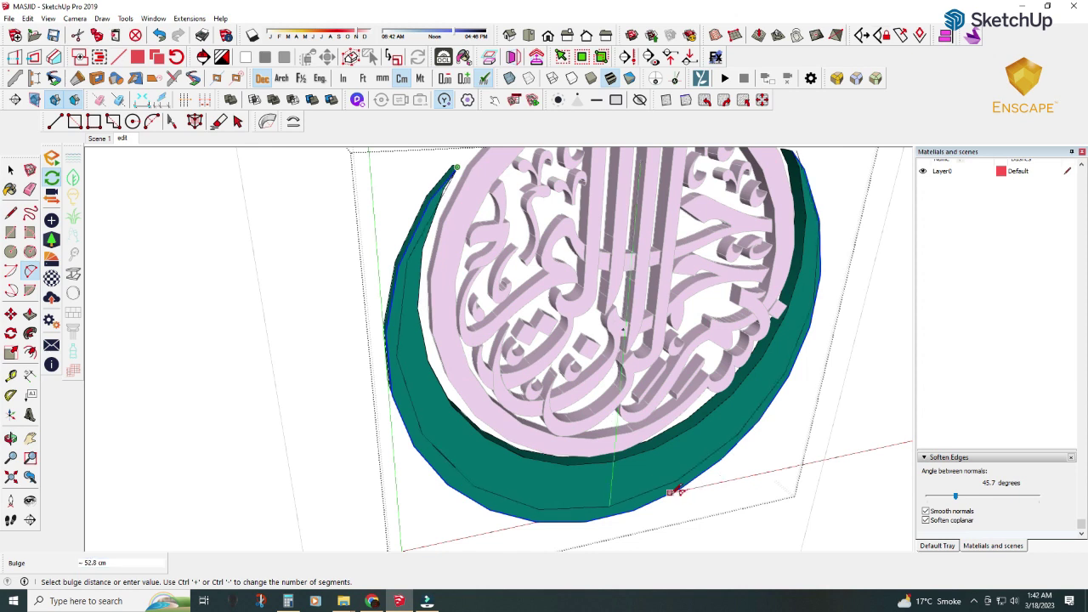
key("space")
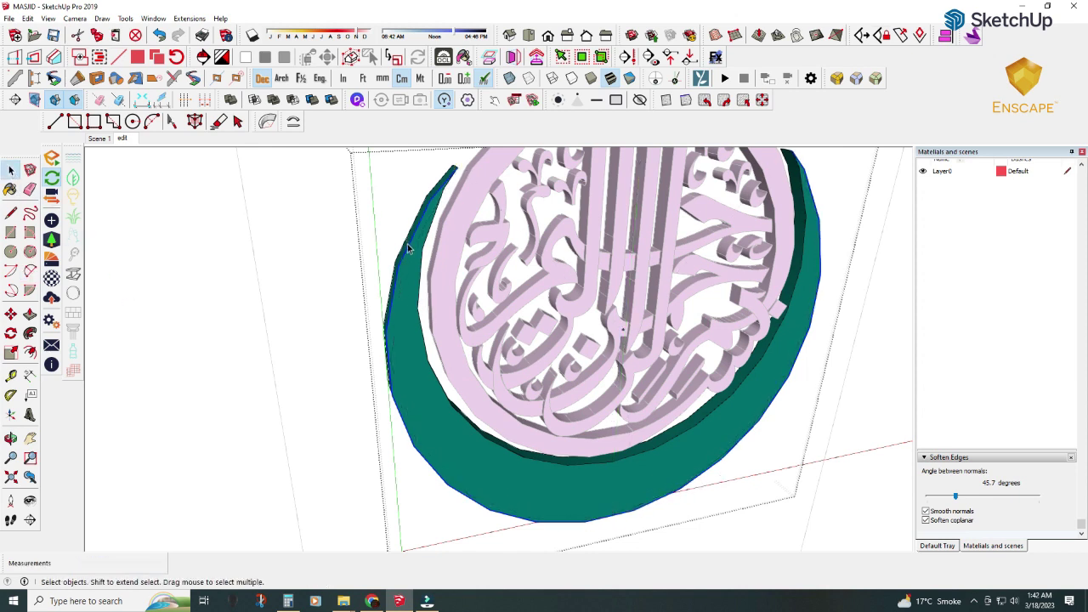
right_click(408, 246)
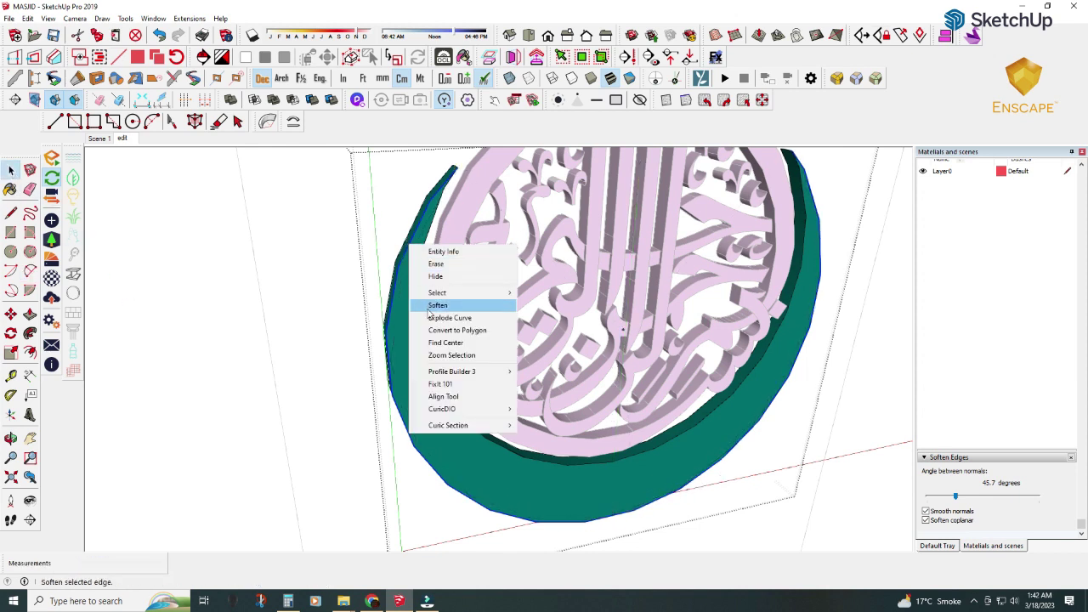
left_click(432, 327)
right_click(412, 244)
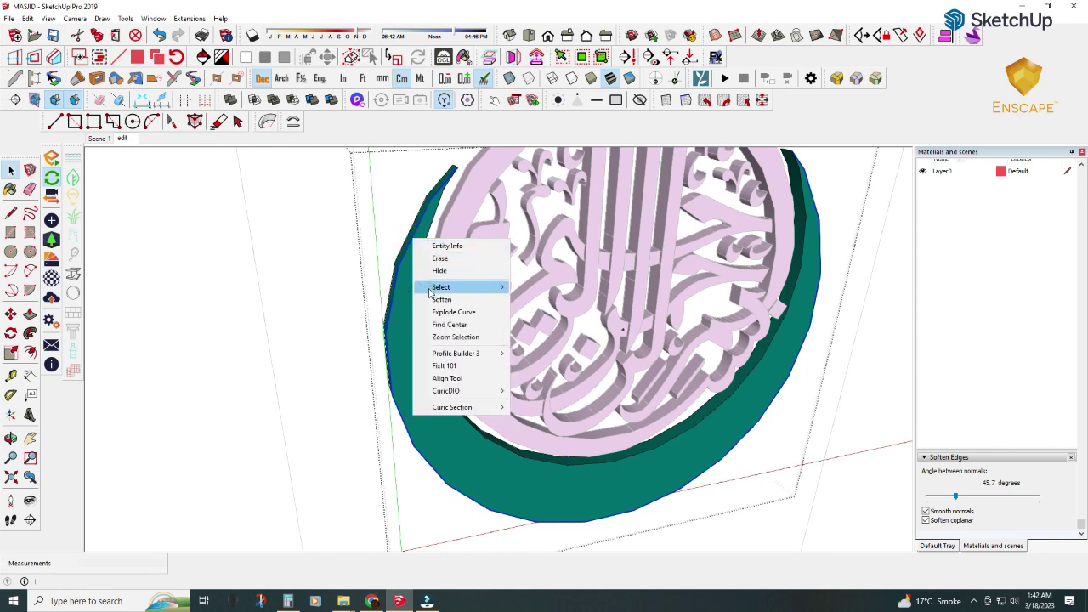
left_click(451, 311)
- Divide the crescent's outer edge into 7 segments
right_click(409, 254)
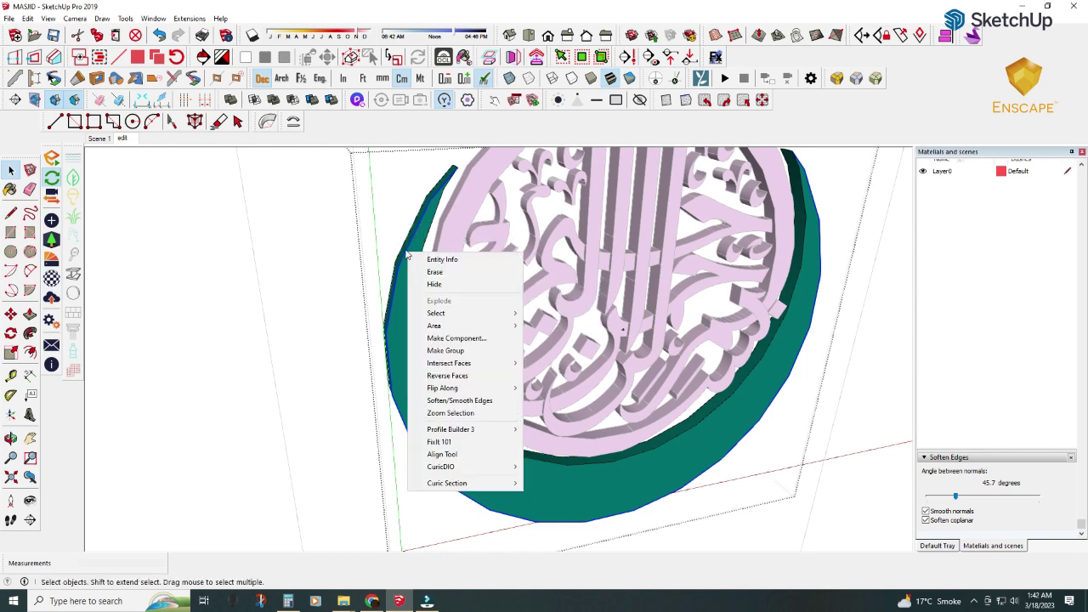
left_click(409, 245)
scroll(408, 245, "up", 3)
right_click(409, 245)
left_click(446, 316)
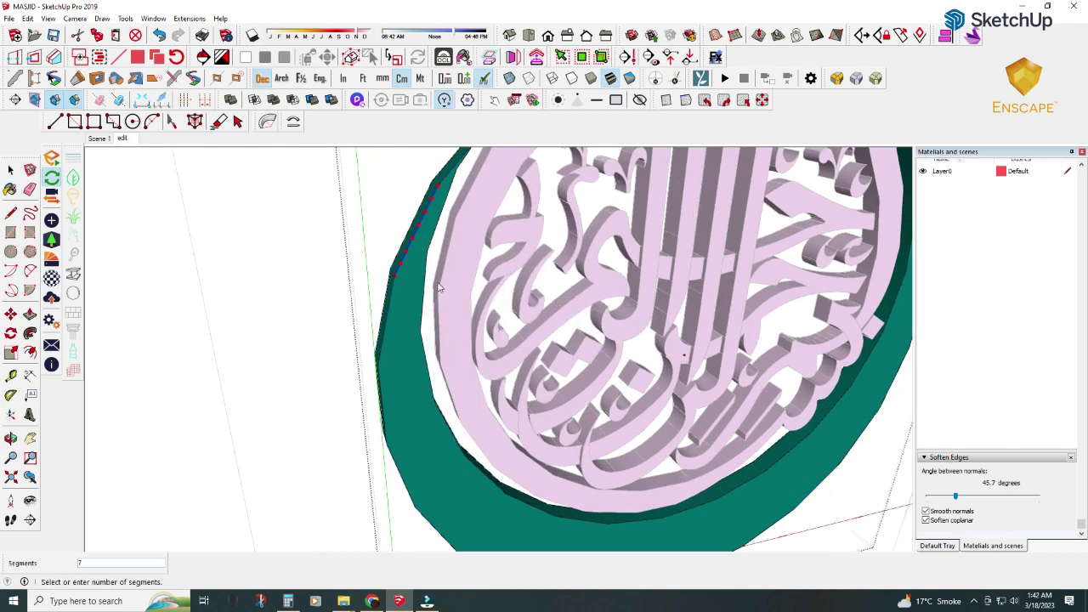
key("space")
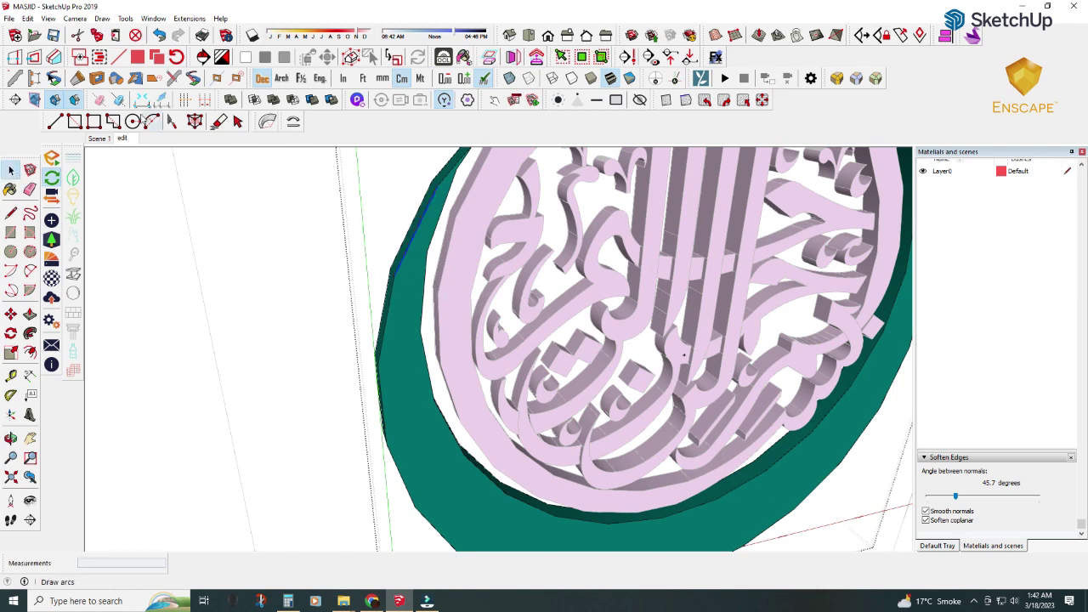
- Clear the selection and reopen Round Corner at 0.3 cm offset, 3 segments
left_click(159, 34)
left_click(415, 368)
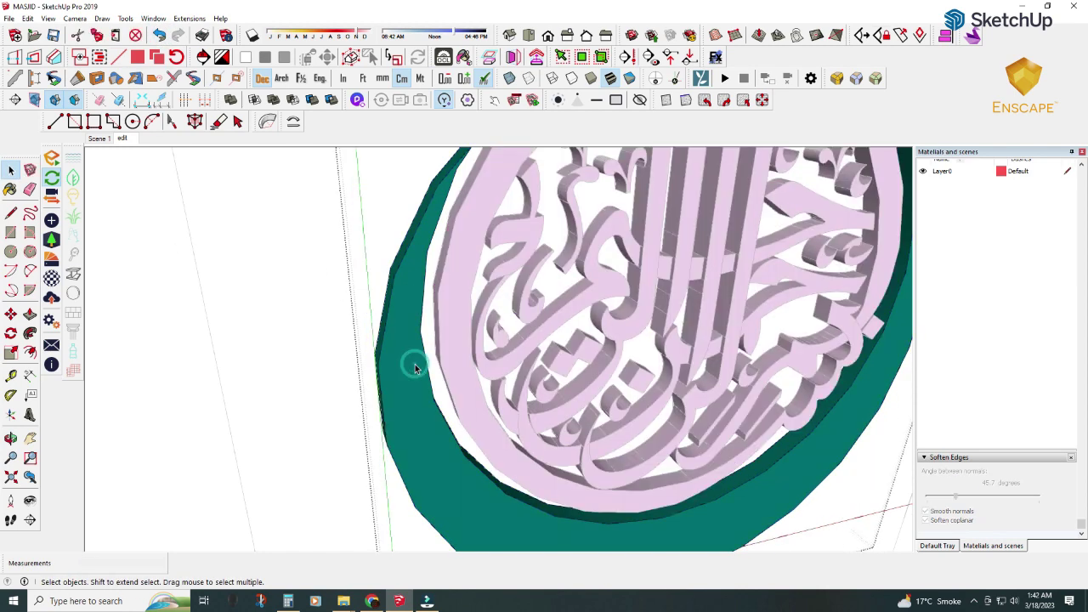
mouse_move(413, 330)
middle_mouse_down()
mouse_move(447, 384)
mouse_move(430, 352)
mouse_move(438, 358)
middle_mouse_up()
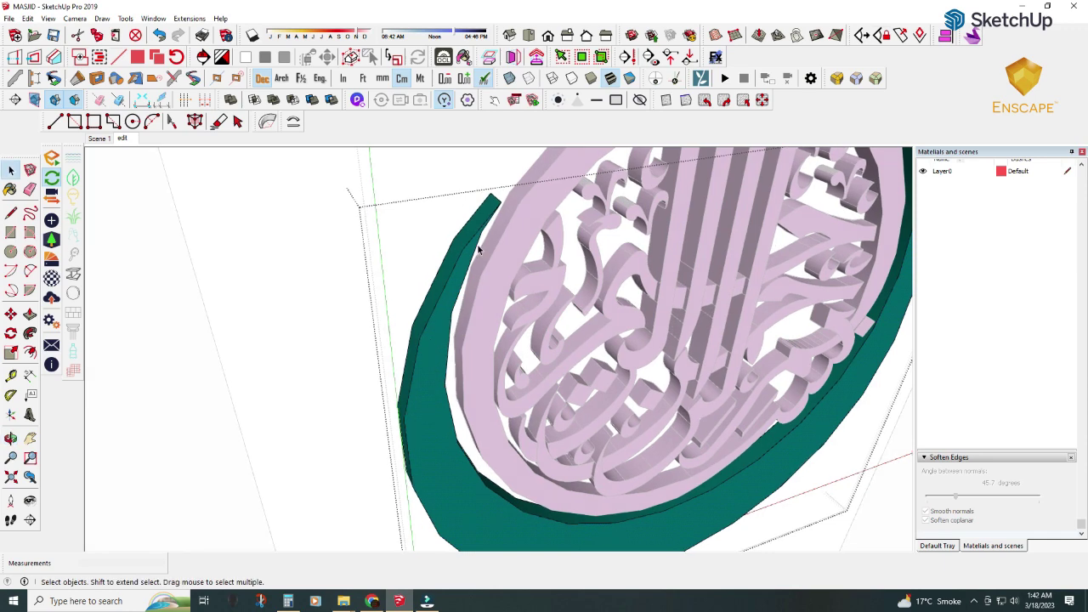
left_click(836, 79)
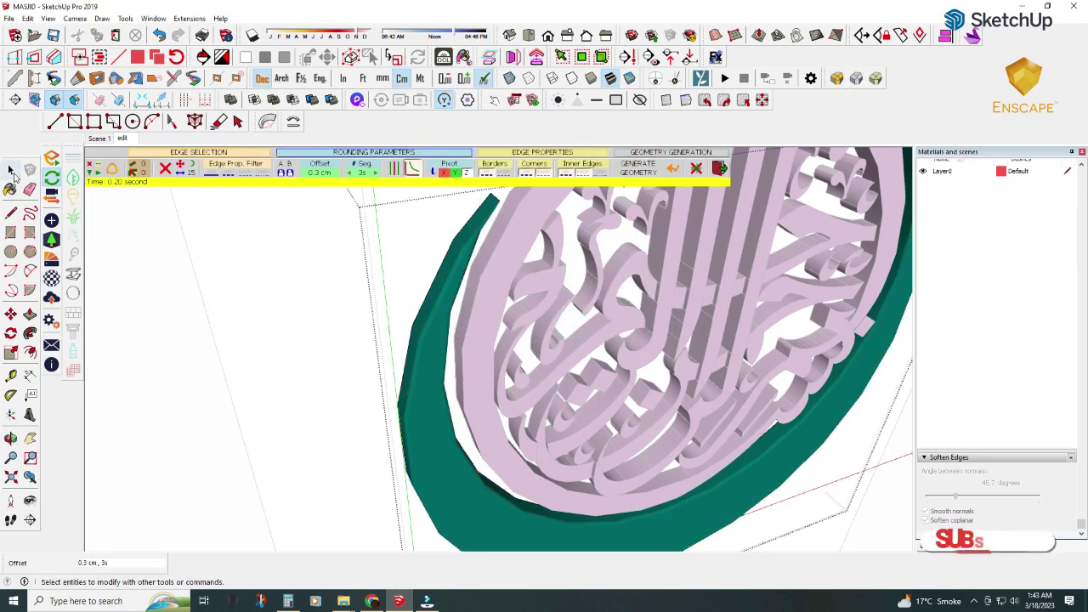
- Open the calligraphy component and recolour its purple material to muted mauve Color K08
key("space")
left_click(496, 325)
double_click(493, 321)
middle_click_drag(489, 323, 430, 321)
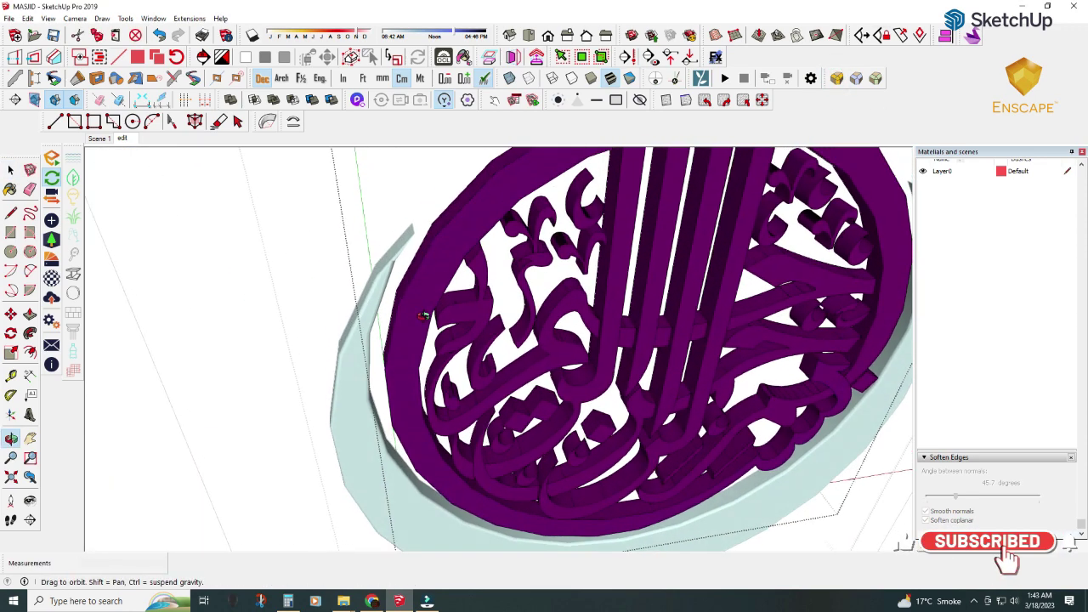
scroll(930, 323, "up", 5)
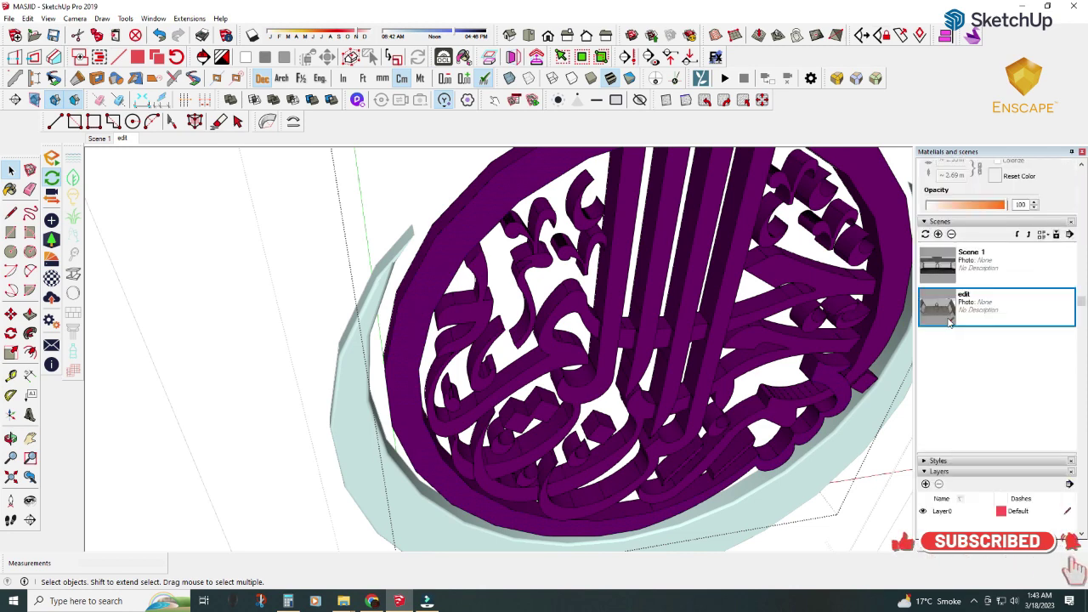
scroll(931, 331, "up", 5)
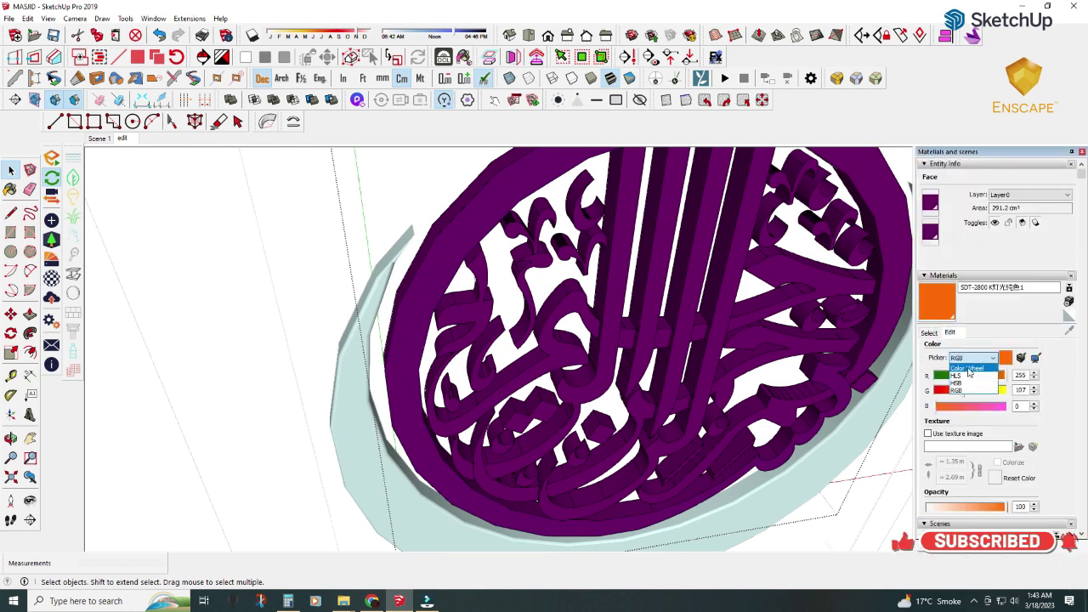
left_click(950, 333)
key("b")
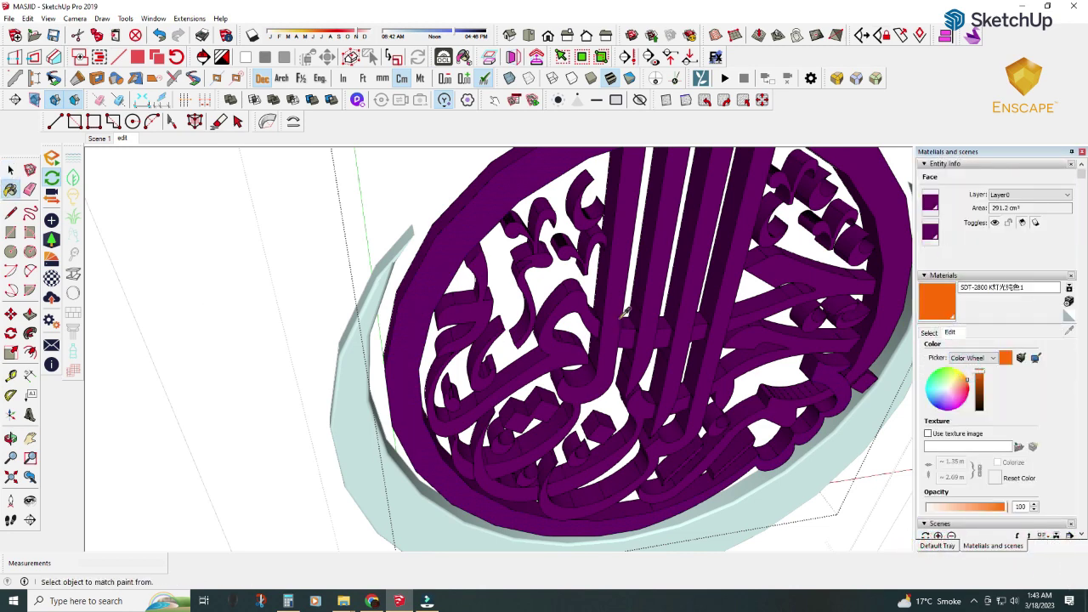
left_click(623, 313, "alt")
left_click(950, 390)
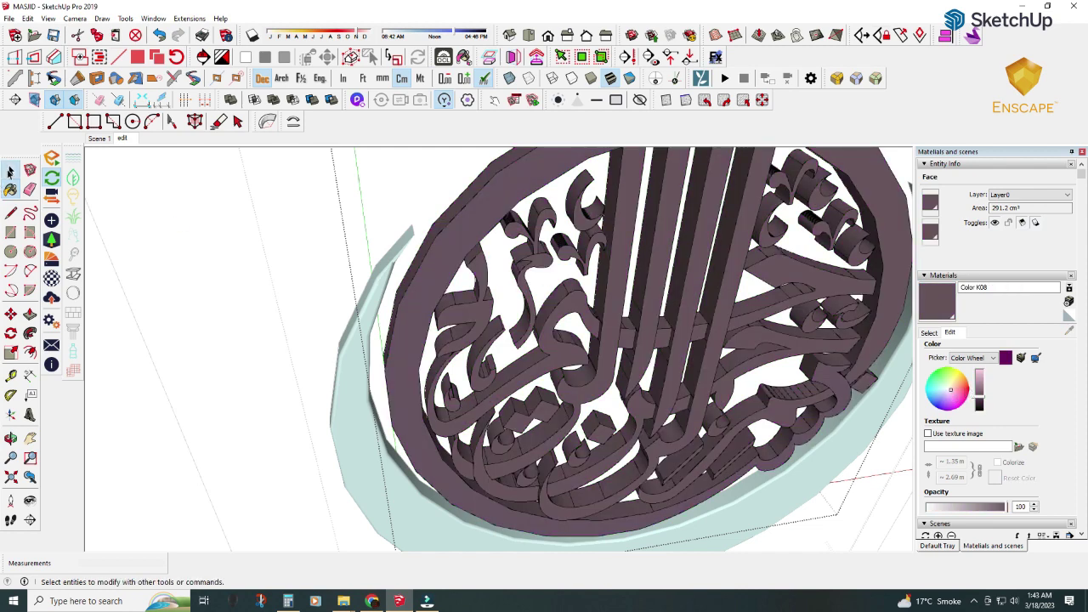
- Pick two vertical letter strokes' edges for rounding, then cancel the rounding
left_click(10, 173)
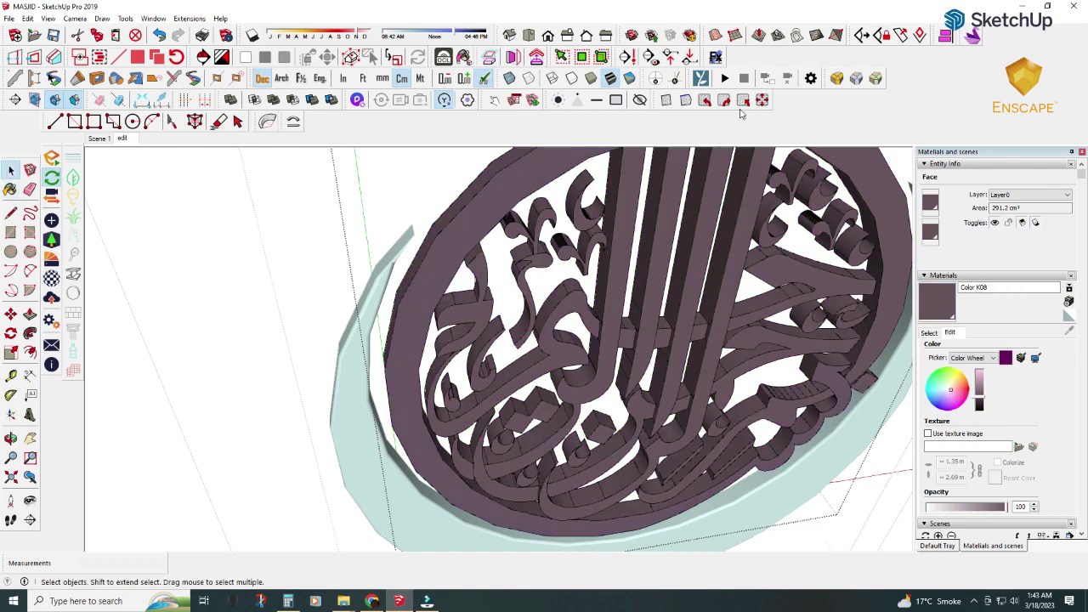
left_click(623, 254)
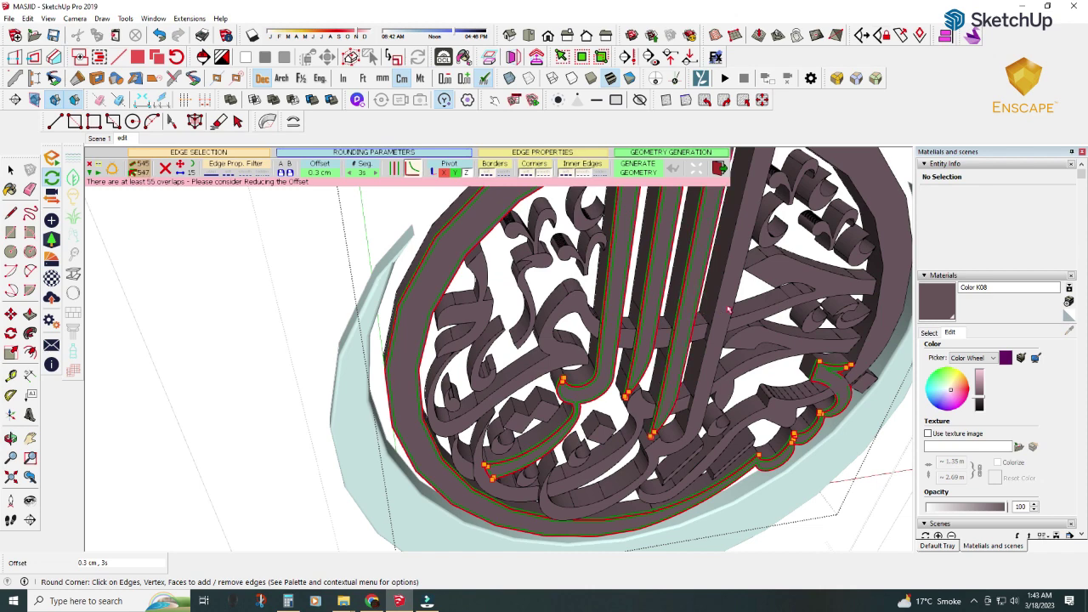
left_click(781, 267)
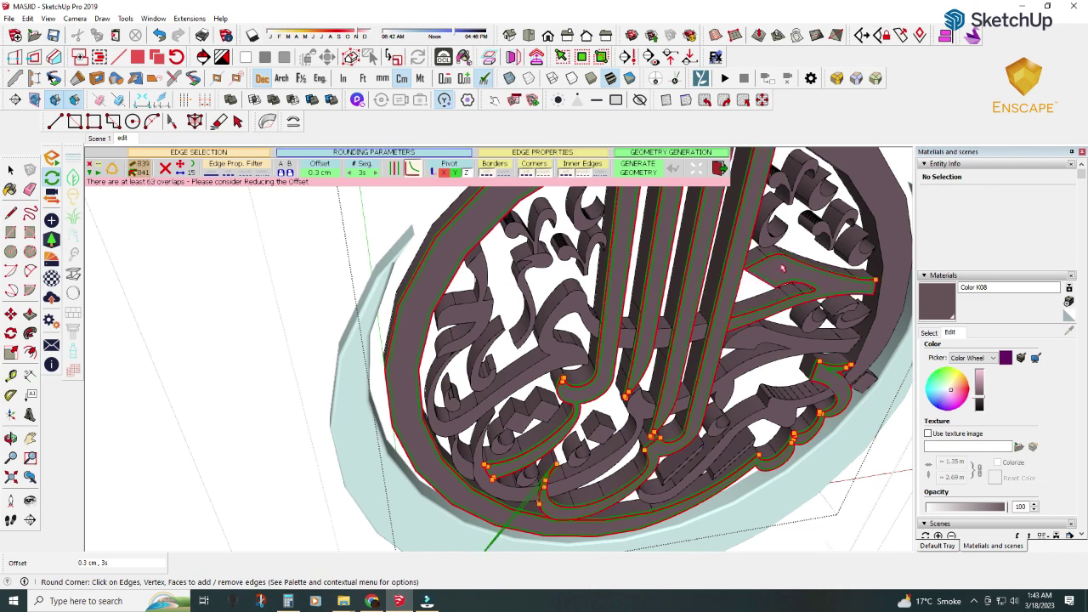
key("space")
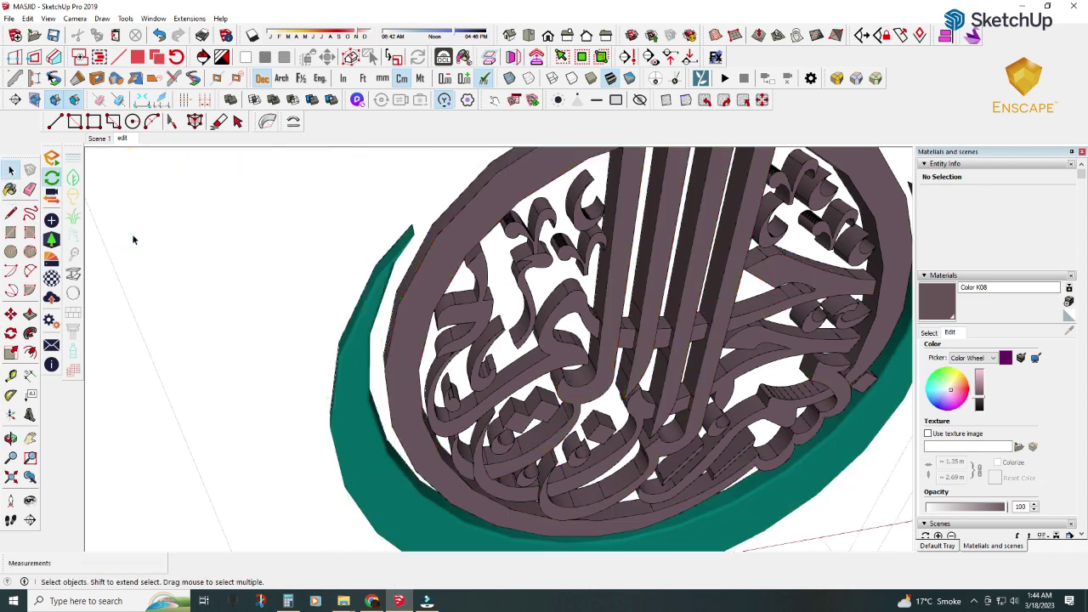
- Close the calligraphy component, select the medallion and load the It Metal material library
scroll(393, 306, "down", 2)
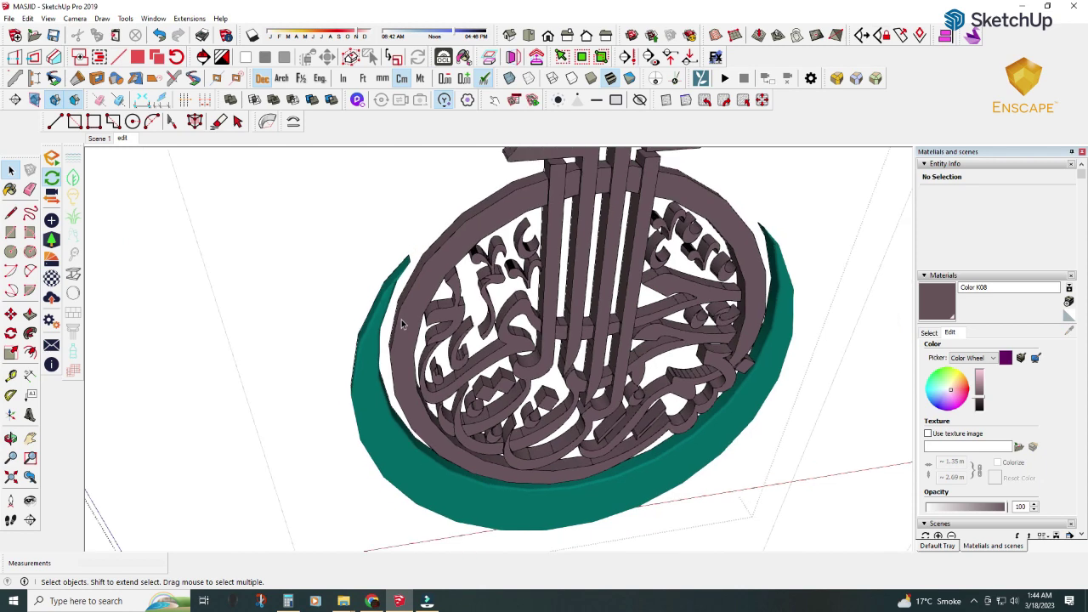
right_click(162, 303)
left_click(180, 308)
left_click(365, 391)
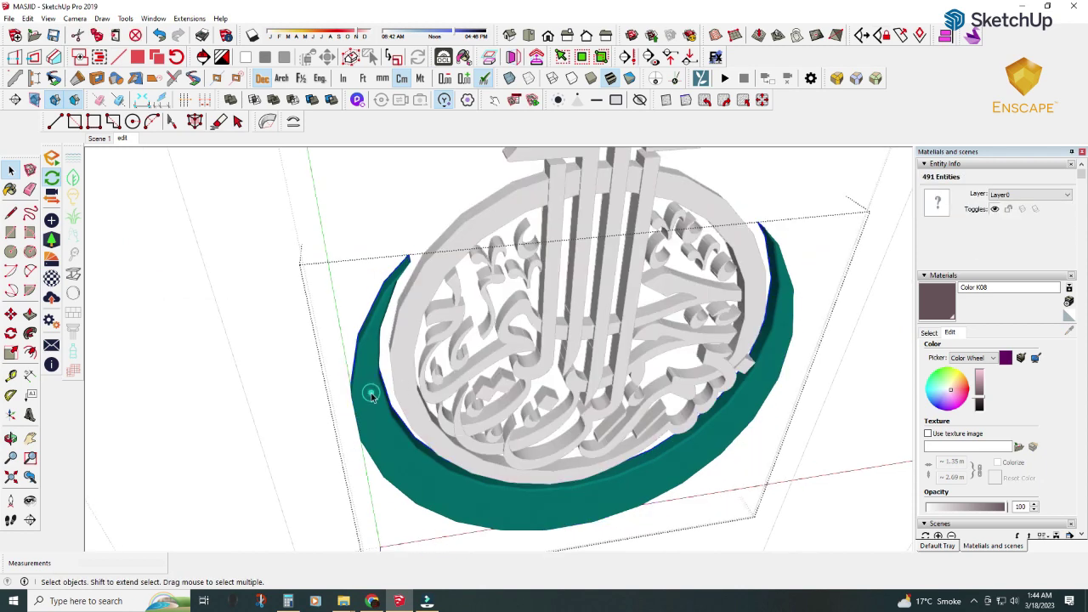
left_click(929, 332)
left_click(1011, 348)
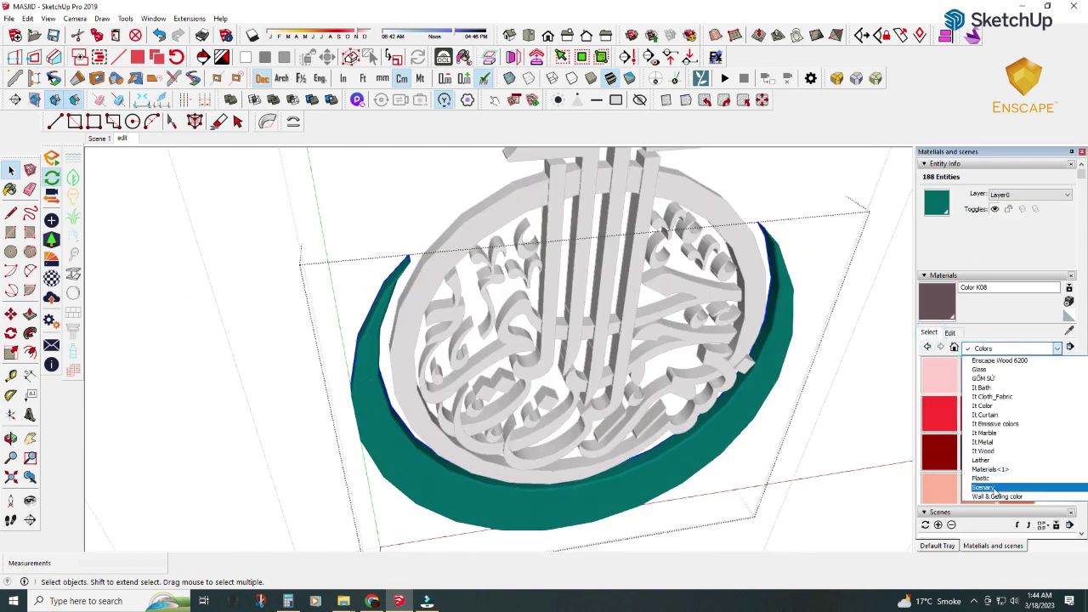
left_click(985, 444)
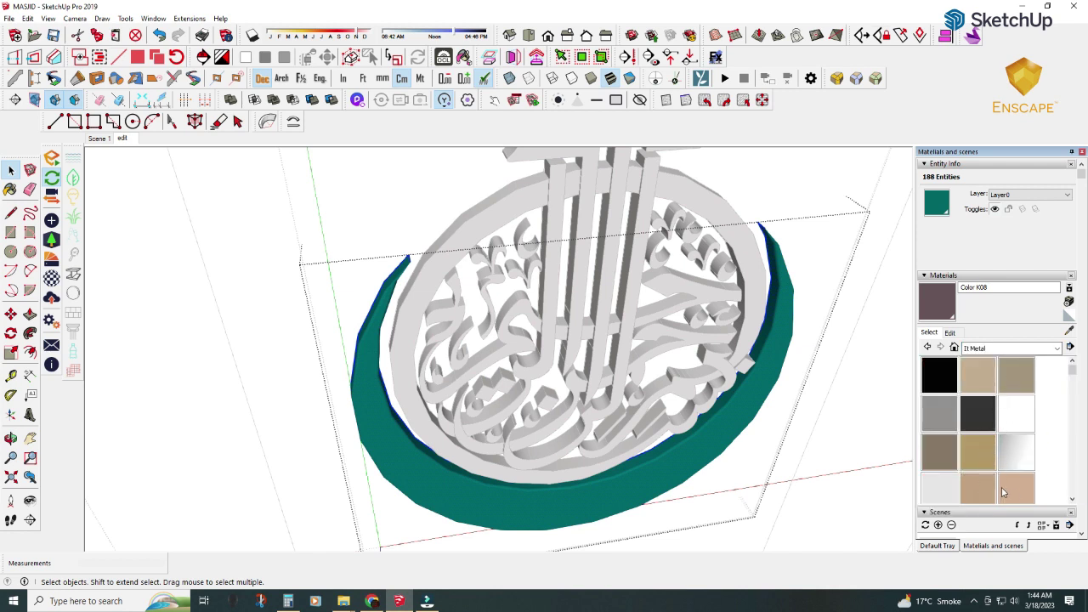
- Paint the teal outer crescent rim with metal gold
scroll(1012, 490, "down", 2)
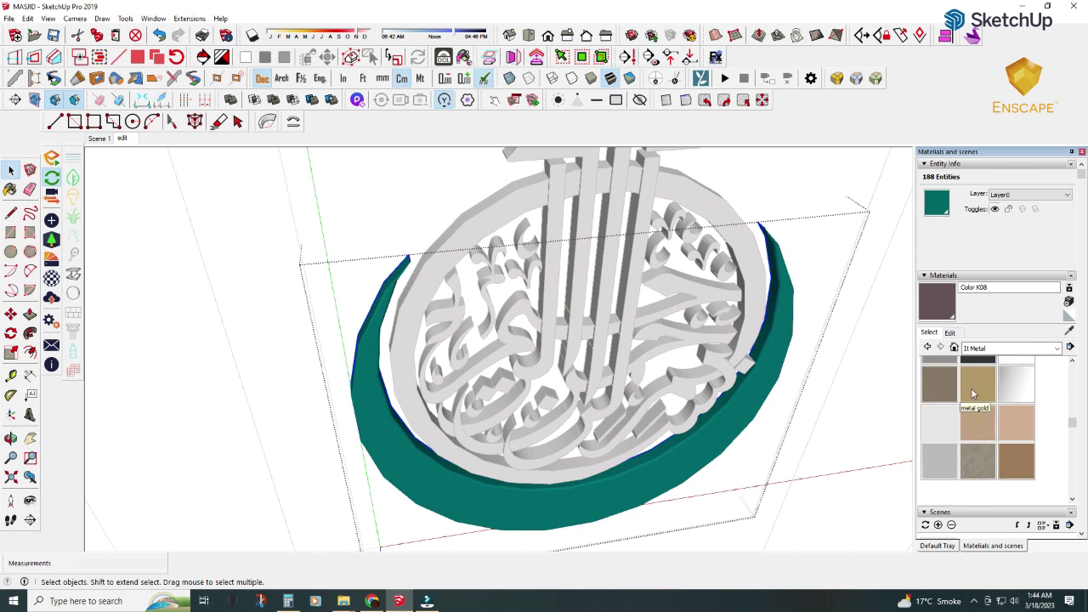
scroll(973, 393, "up", 2)
left_click(967, 457)
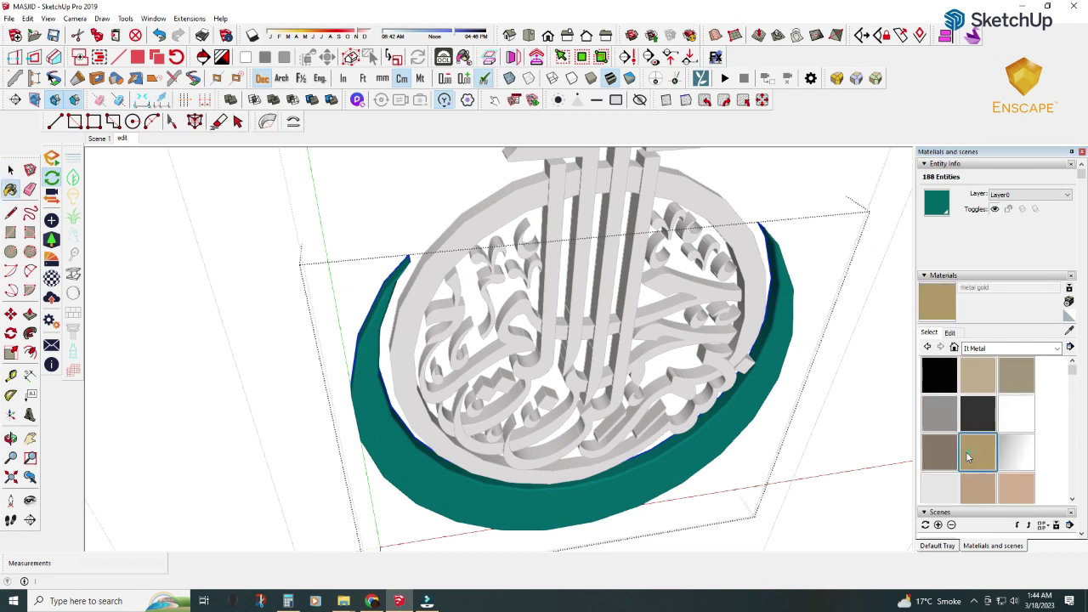
left_click(731, 431)
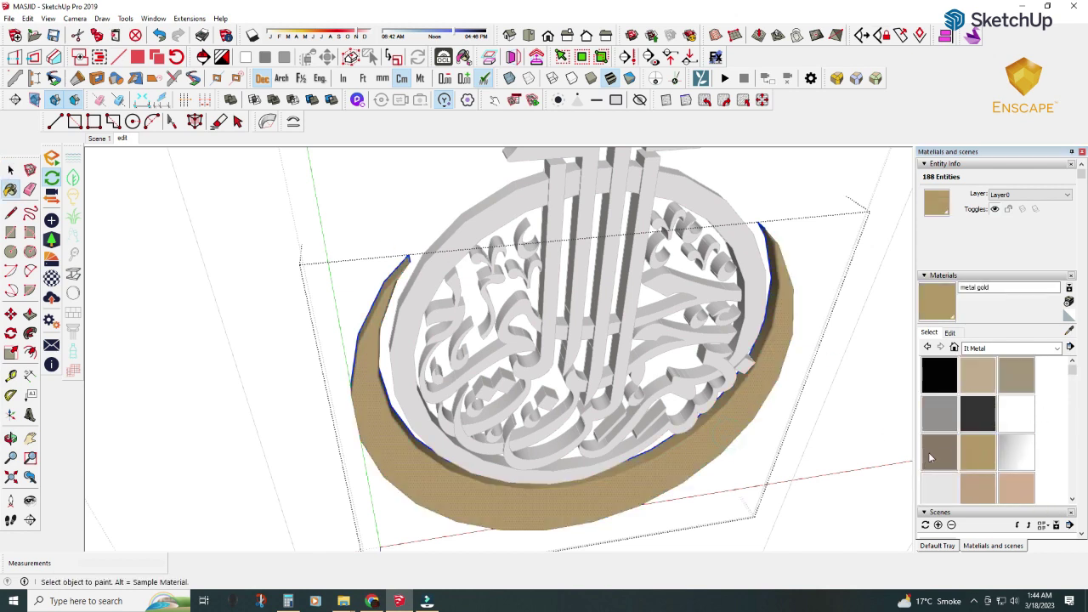
key("space")
- Inside the calligraphy, paint the tall stem strokes metal copper 1
double_click(454, 243)
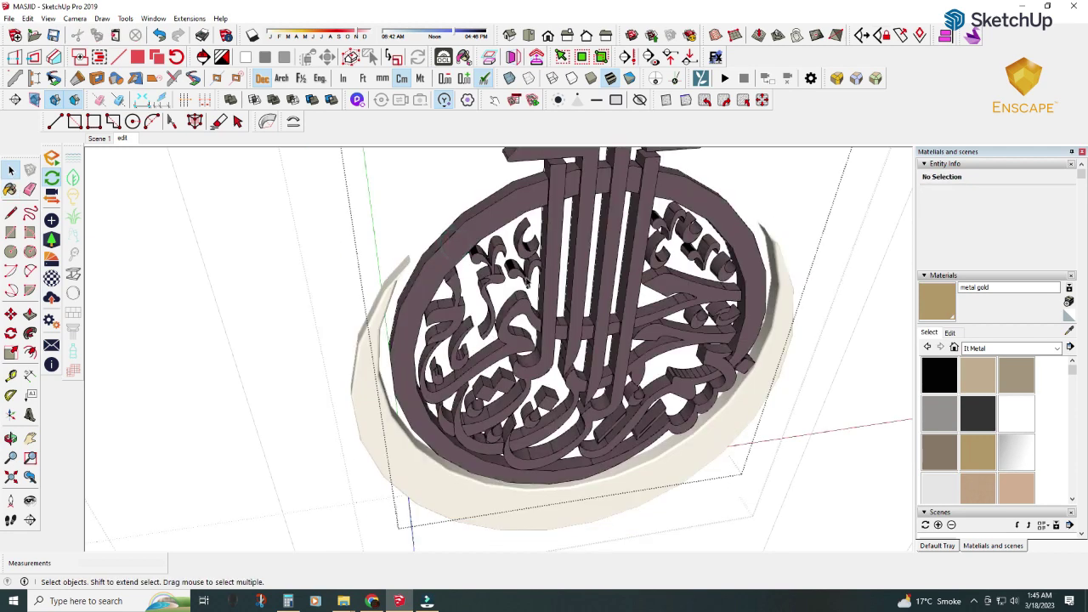
key("b")
left_click(605, 297)
left_click(636, 276)
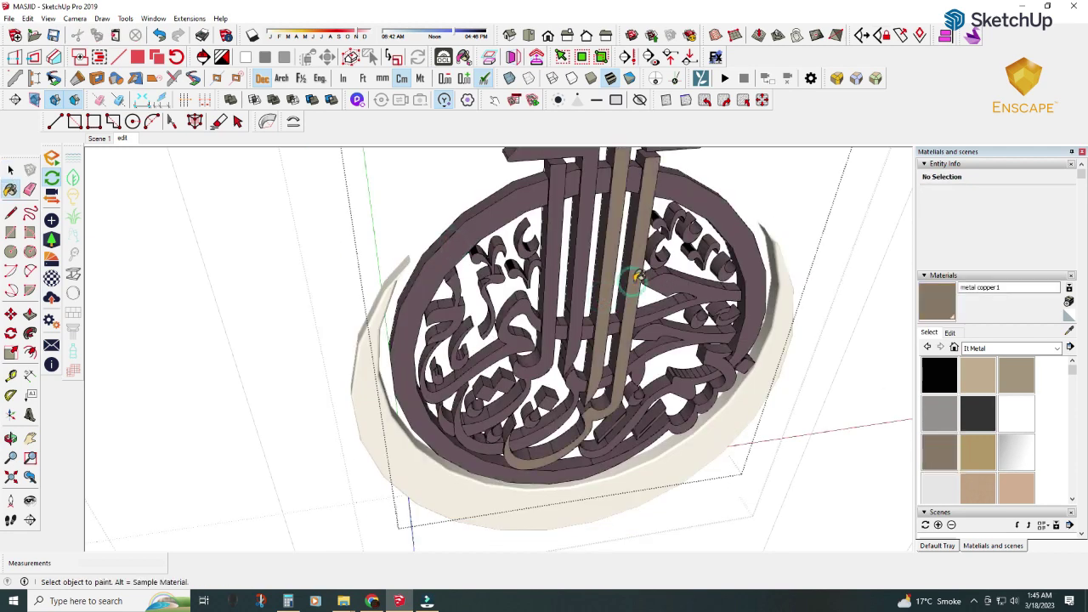
key("space")
- Select all the calligraphy geometry and paint it metal copper 1
key("ctrl+a")
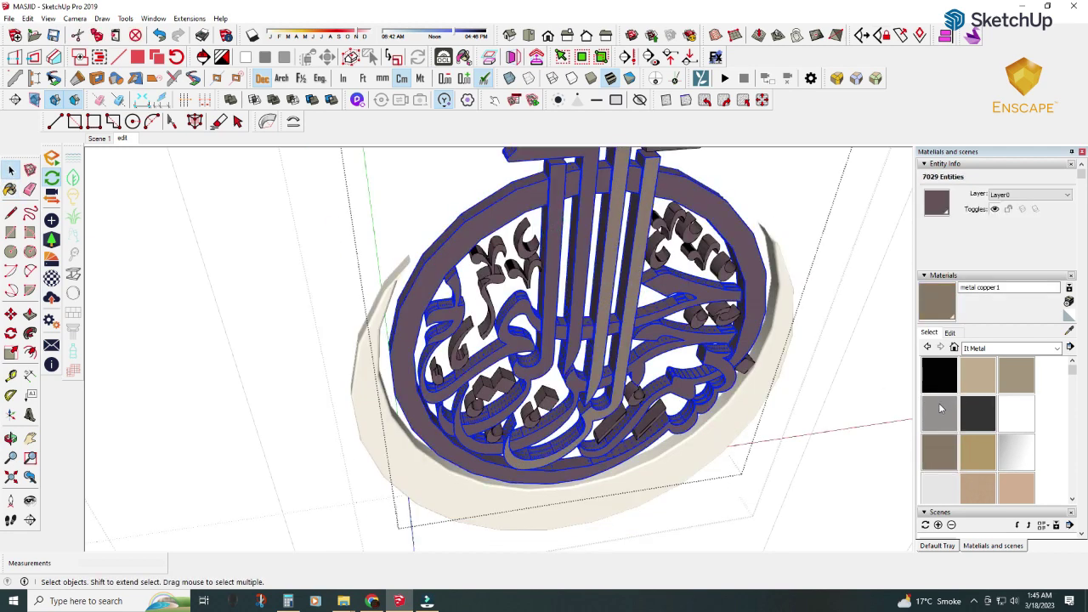
left_click(939, 451)
left_click(470, 243)
key("space")
left_click(462, 340)
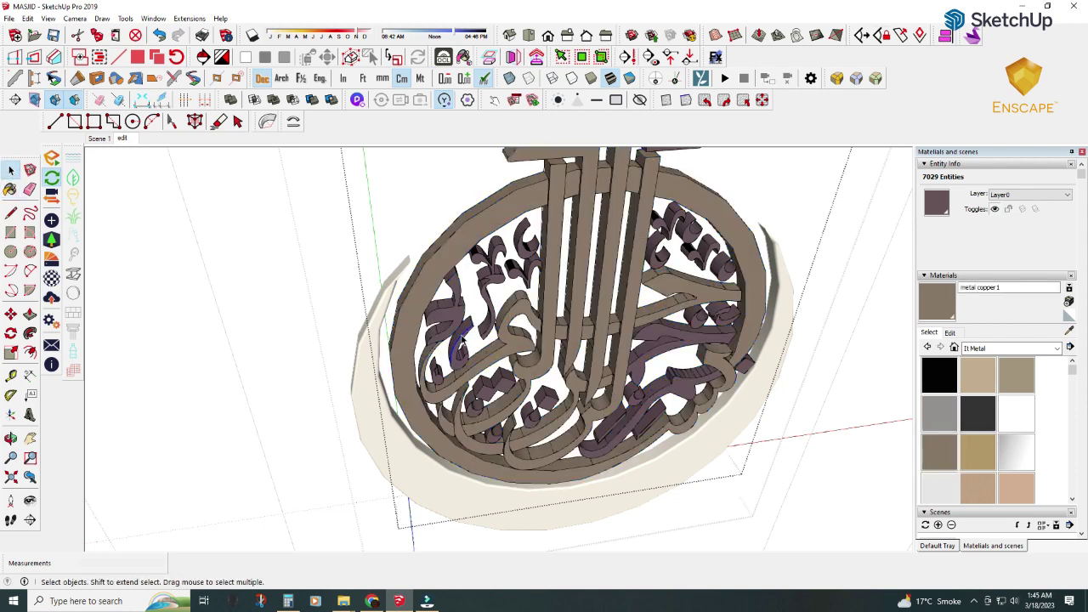
key("b")
scroll(456, 350, "up", 3)
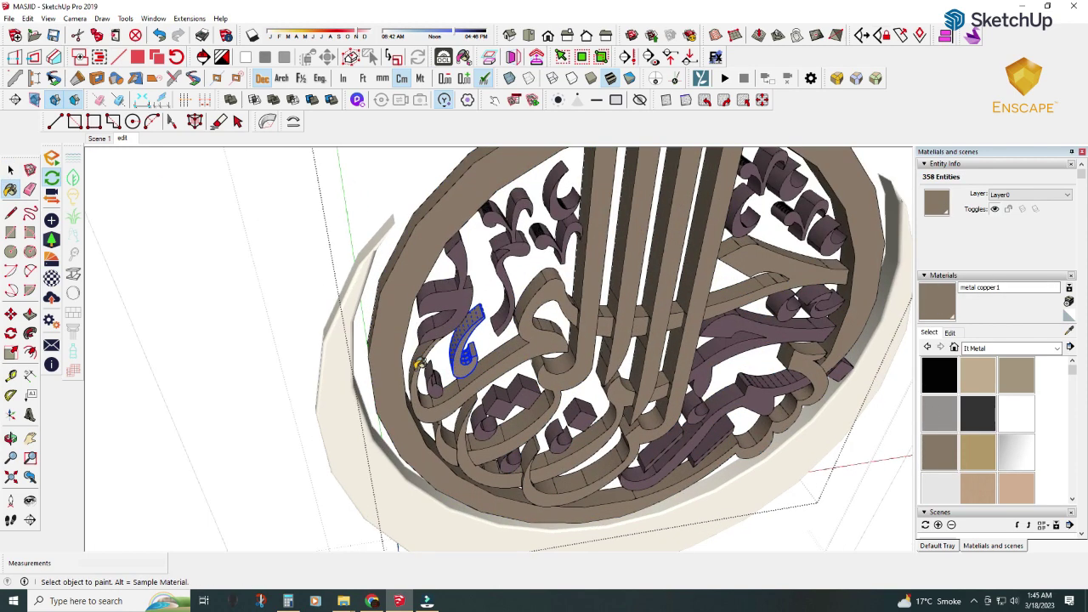
key("space")
triple_click(460, 304)
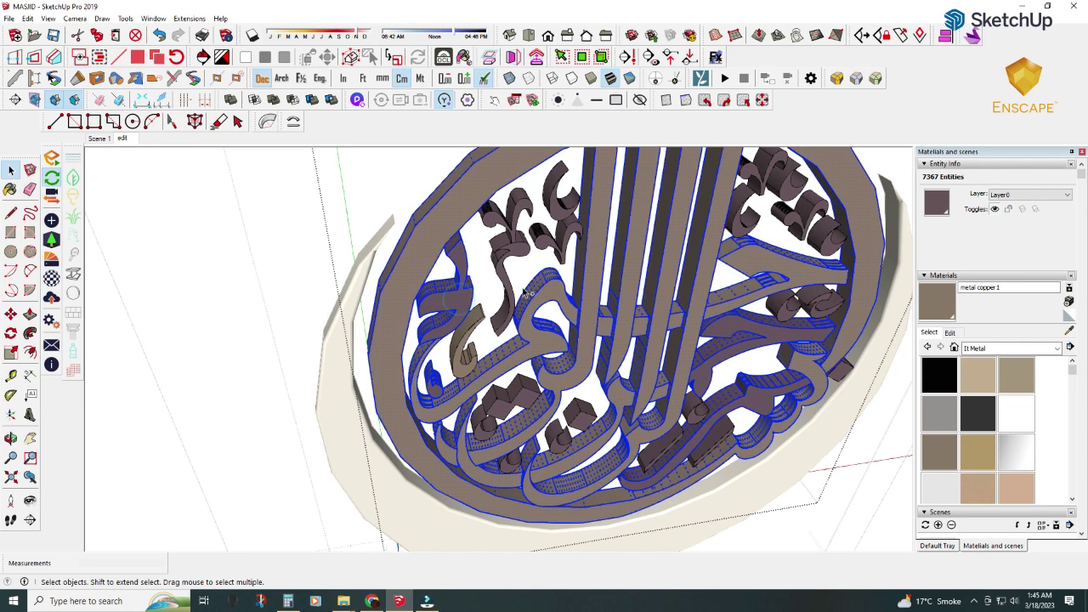
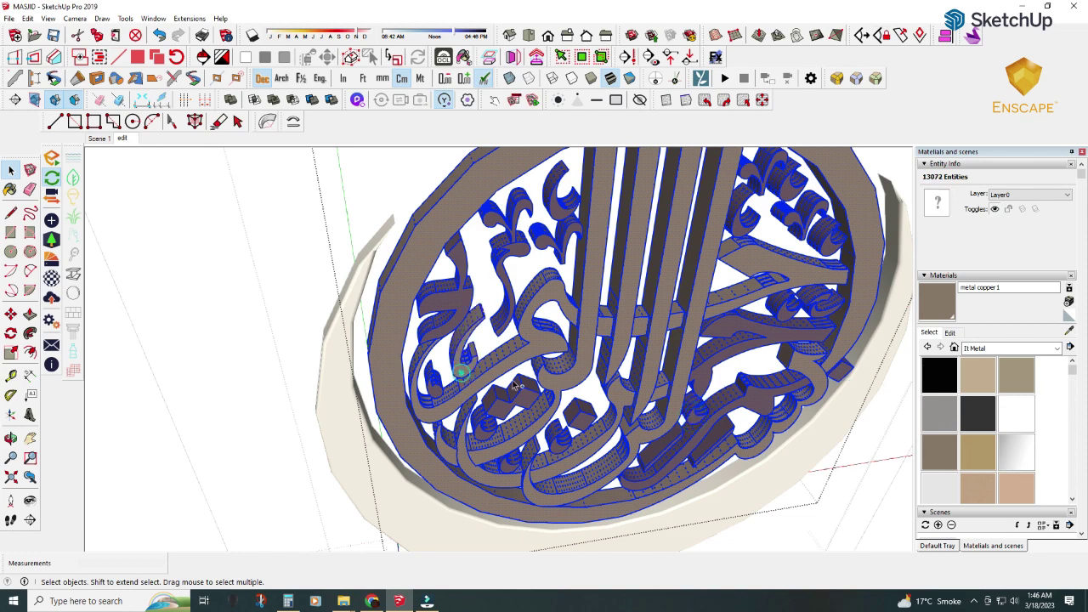
- Paint the remaining selected calligraphy strokes with the metal copper 1 material
scroll(646, 316, "down", 3)
middle_click_drag(702, 189, 538, 299)
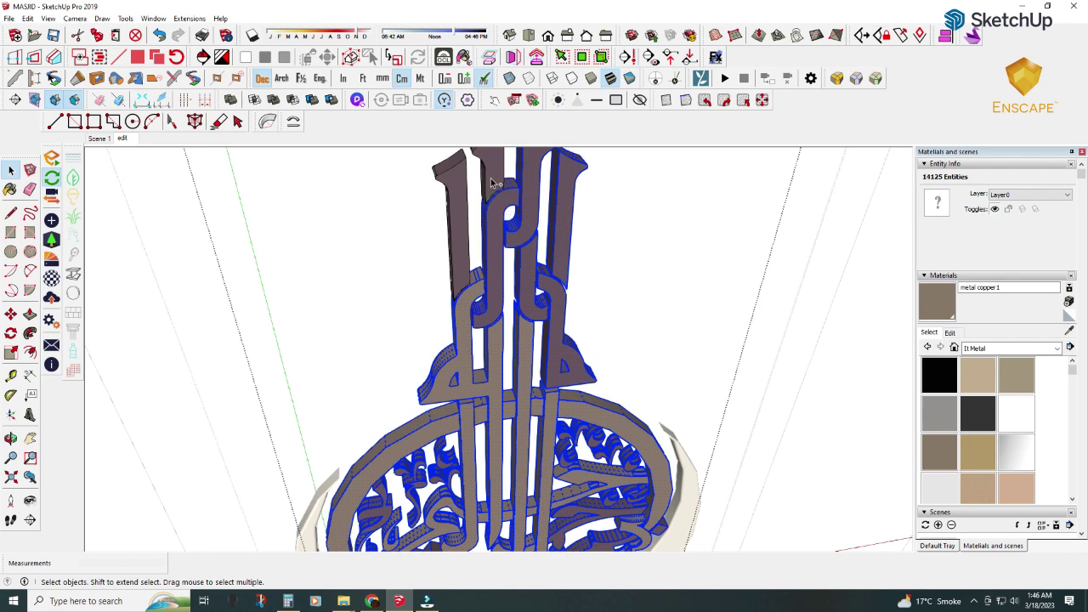
key("b")
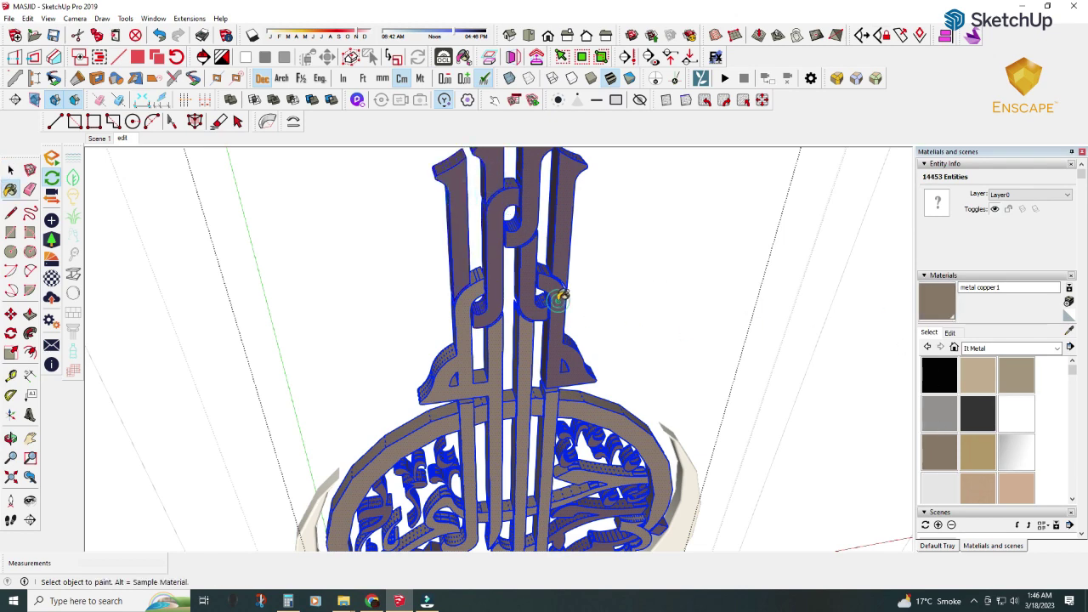
left_click(563, 294)
left_click(11, 170)
left_click(309, 250)
- Close the calligraphy component's edit and view the whole copper medallion
middle_click_drag(308, 250, 483, 349)
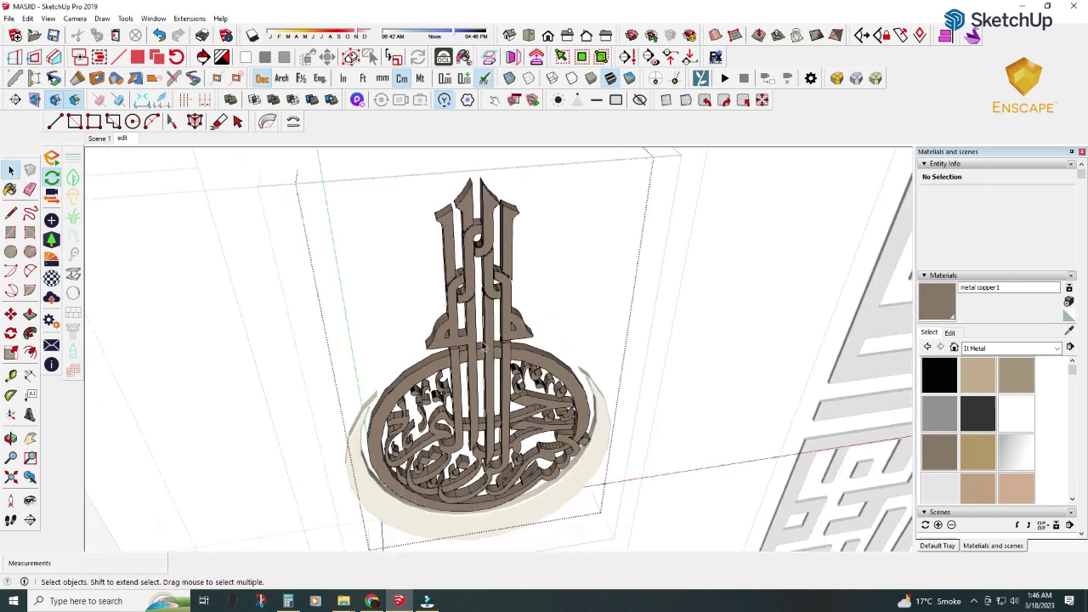
right_click(739, 330)
right_click(693, 339)
left_click(723, 341)
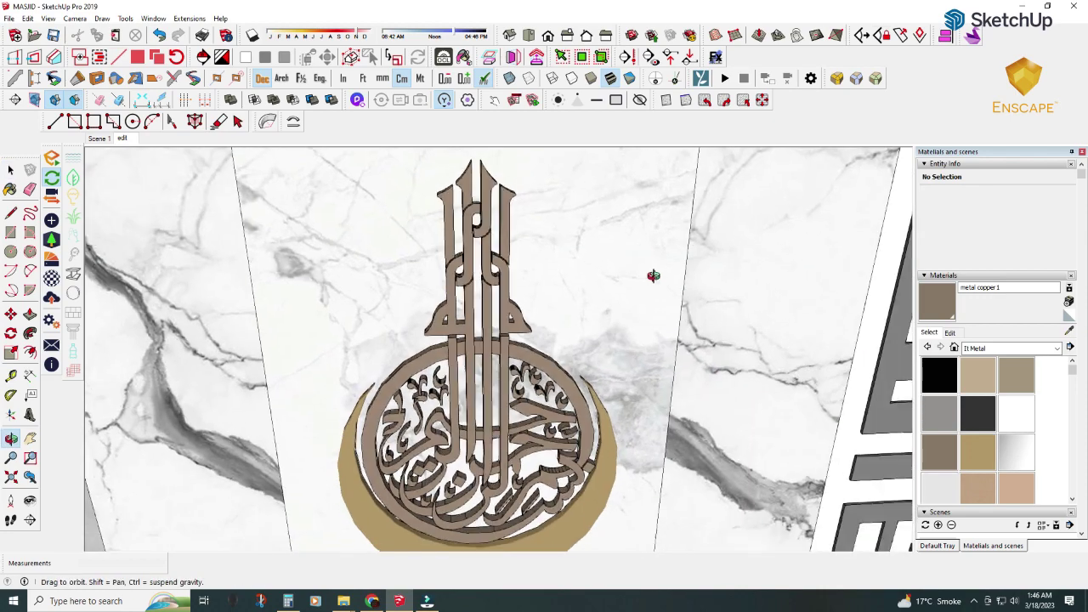
scroll(595, 289, "down", 3)
scroll(527, 357, "up", 2)
- Select the calligraphy medallion, briefly enter its component, then close the edit
left_click(531, 391)
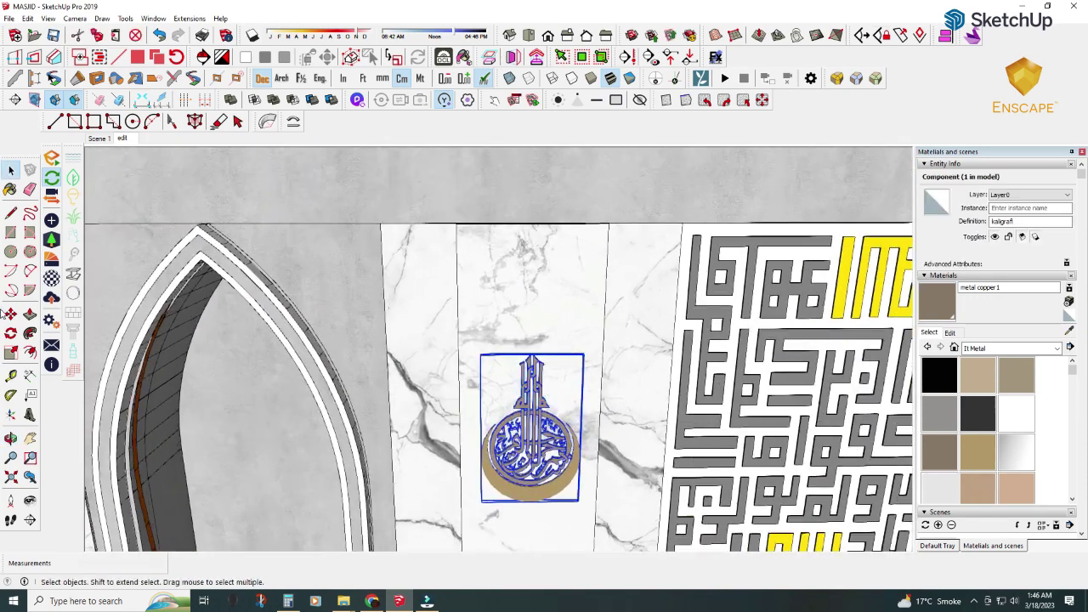
key("m")
scroll(530, 352, "up", 2)
scroll(530, 352, "up", 4)
key("space")
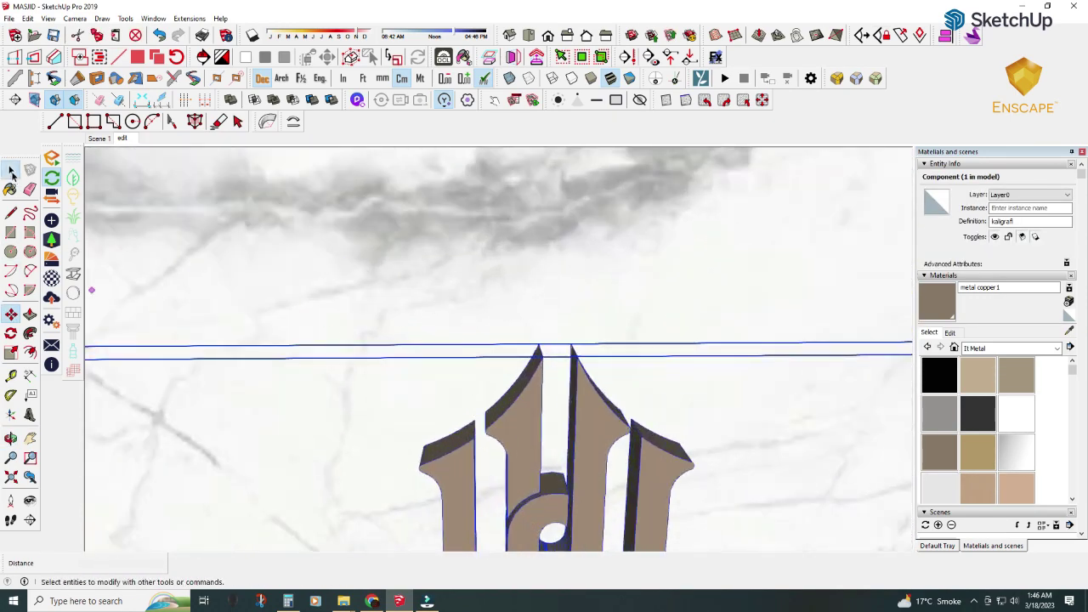
double_click(533, 378)
left_click(442, 223)
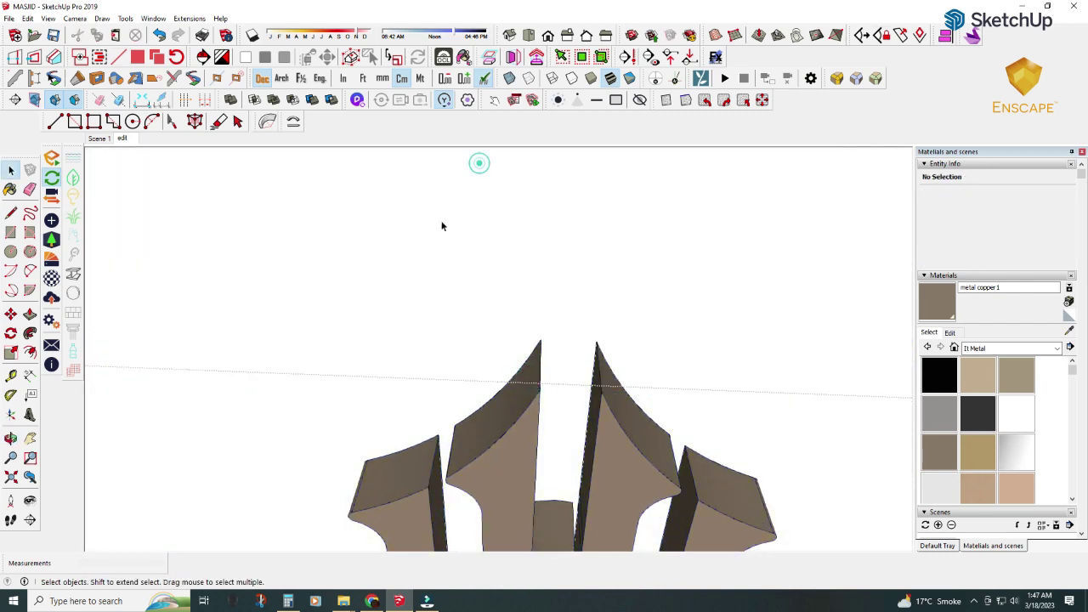
scroll(595, 297, "down", 2)
right_click(702, 303)
left_click(704, 304)
- Locate the medallion's spike tip and reselect the closed medallion component
right_click(504, 357)
key("Escape")
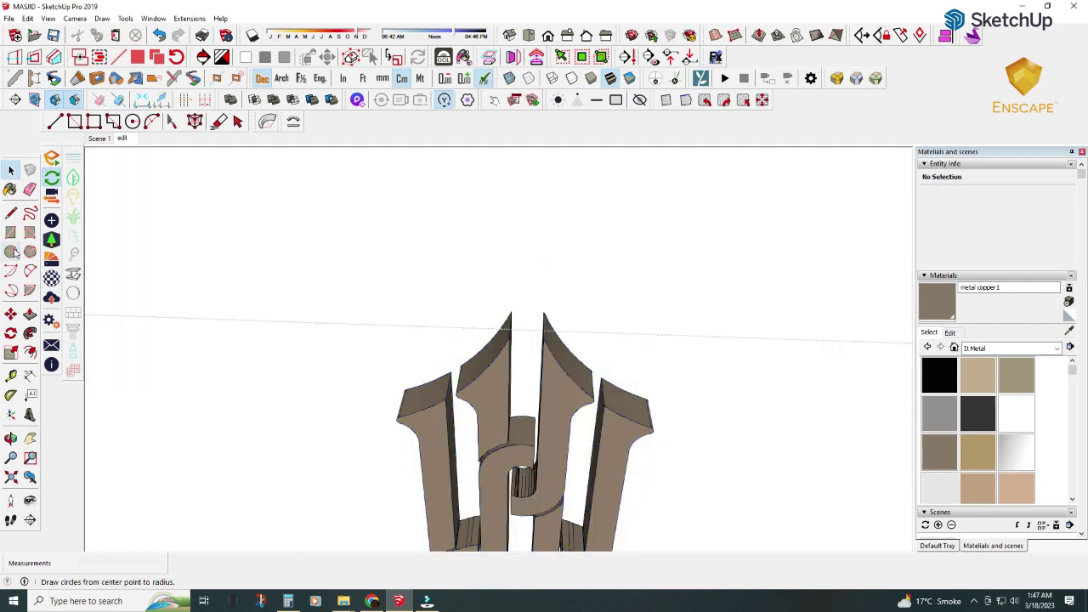
key("l")
left_click(510, 311)
key("space")
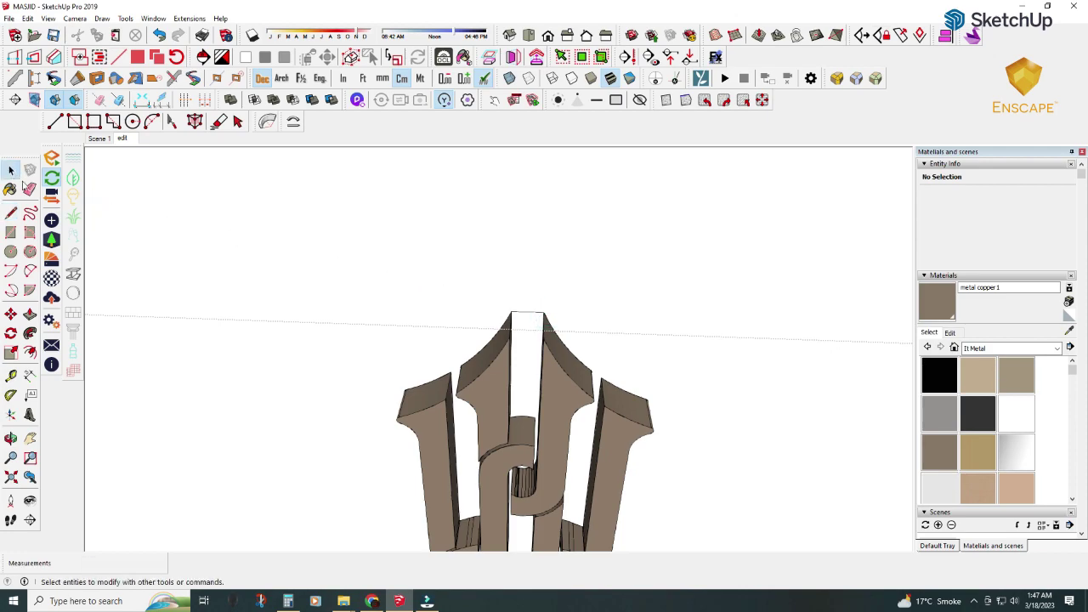
right_click(394, 251)
left_click(425, 257)
- Raise the medallion 80 cm so its spike tip meets the marble panel's top
key("m")
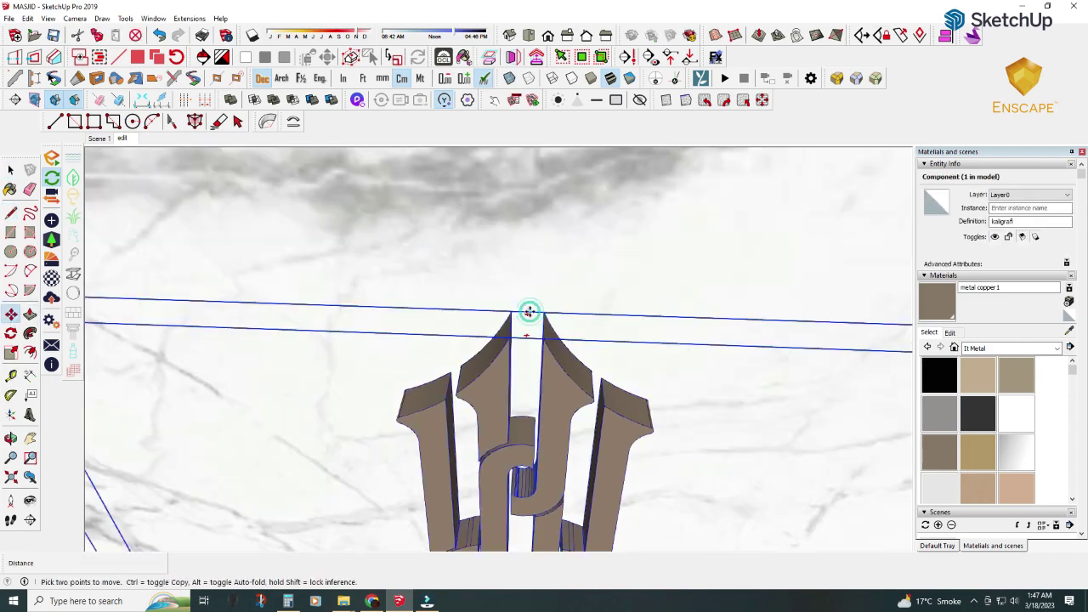
left_click(529, 311)
scroll(528, 311, "down", 3)
scroll(522, 377, "down", 3)
scroll(510, 255, "up", 2)
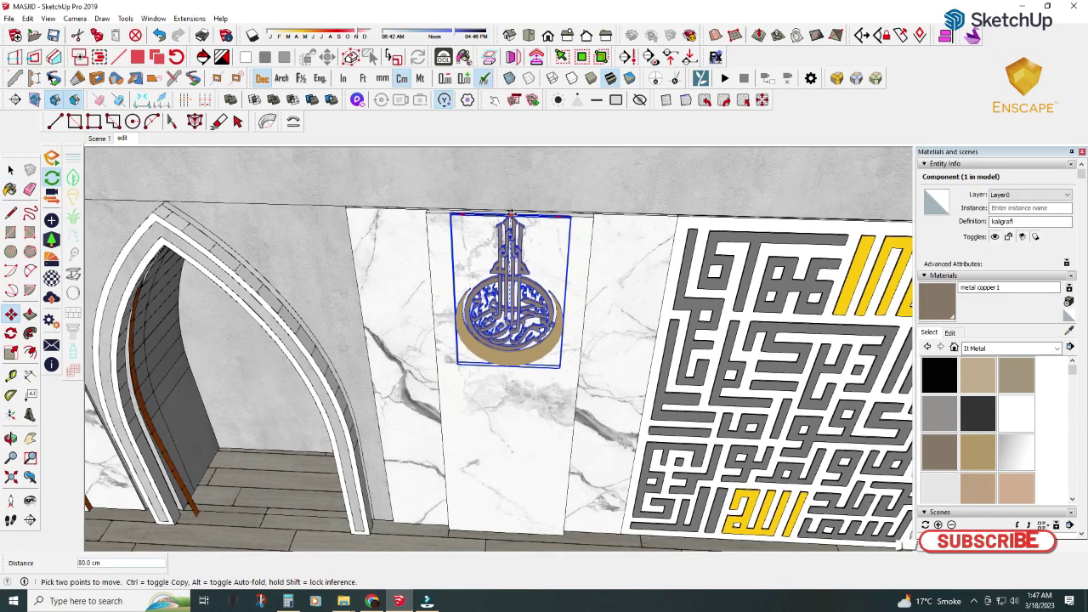
scroll(510, 214, "up", 3)
scroll(515, 217, "up", 3)
- Start a Move copy of the medallion from its spike tip
key("q")
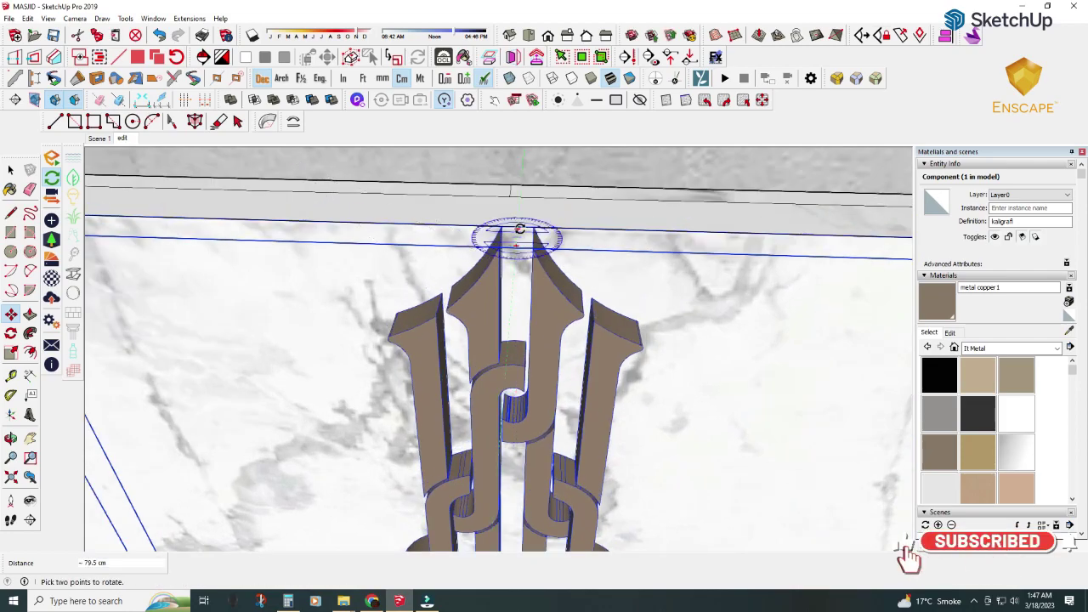
key("m")
left_click(519, 230)
key("ctrl")
scroll(518, 230, "down", 3)
scroll(510, 298, "up", 2)
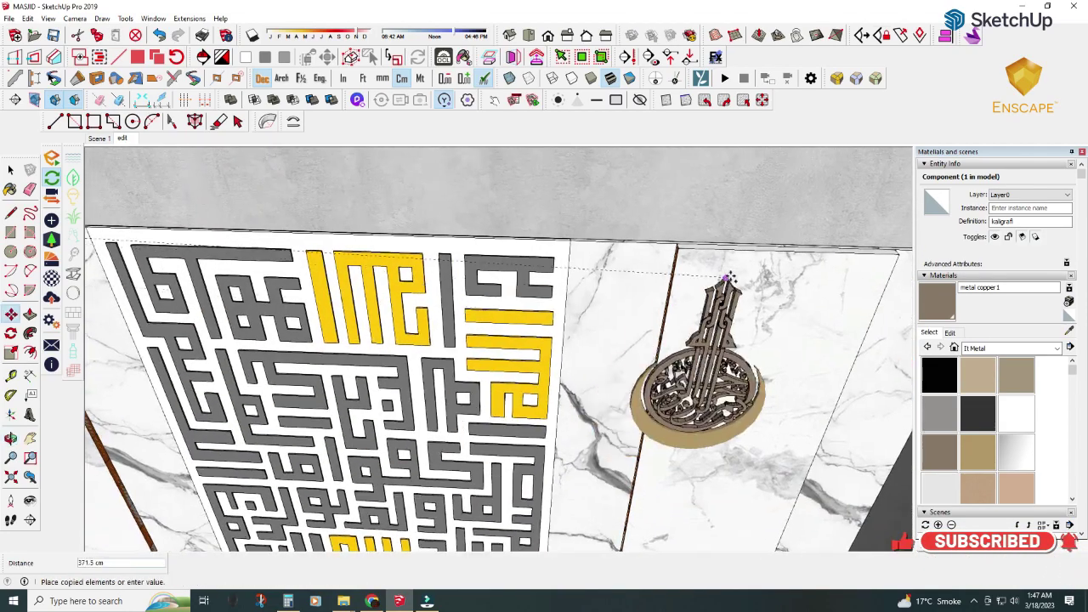
- Place the first medallion copy on the next marble panel, about 371.5 cm away
left_click(781, 255)
scroll(780, 259, "up", 3)
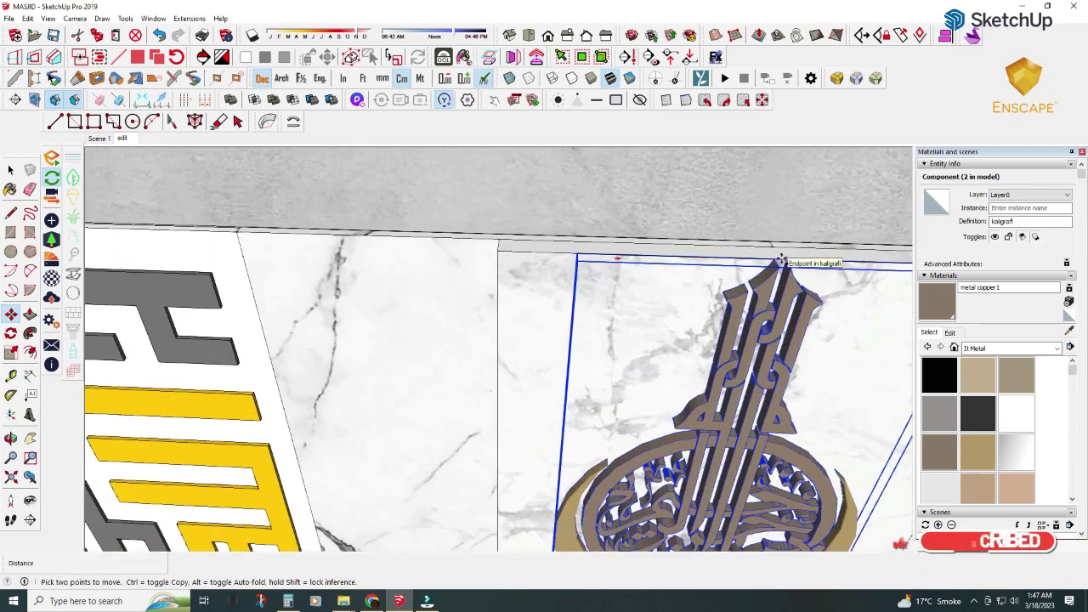
scroll(780, 259, "up", 2)
- Place a second medallion copy on another marble panel along the wall
left_click(775, 260)
key("ctrl")
scroll(767, 262, "down", 5)
mouse_move(544, 340)
middle_mouse_down()
mouse_move(450, 339)
mouse_move(1008, 559)
middle_mouse_up()
scroll(908, 557, "up", 3)
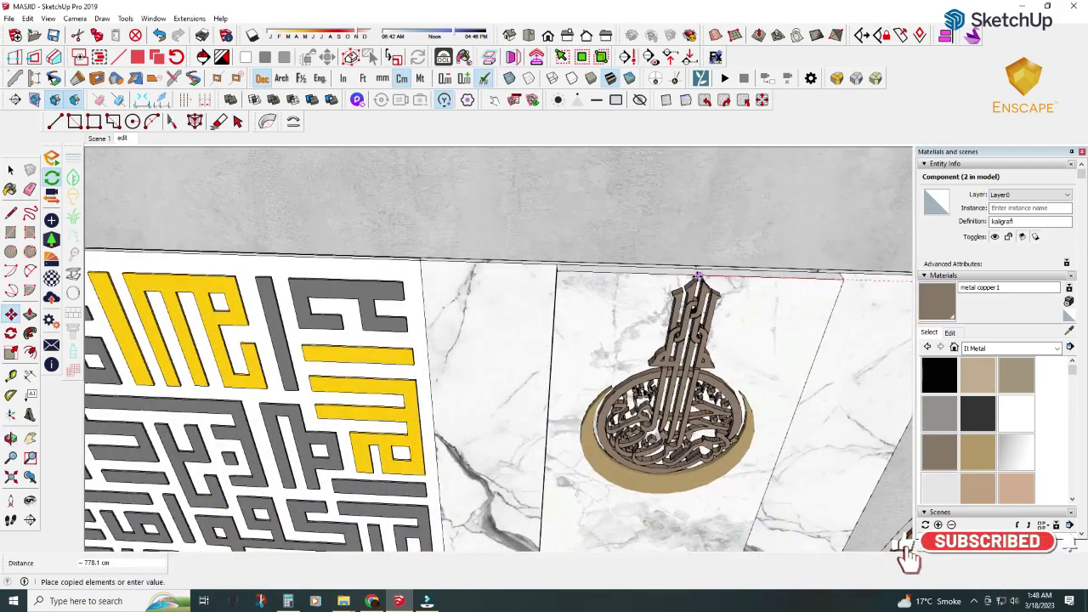
left_click(697, 276)
scroll(690, 277, "up", 3)
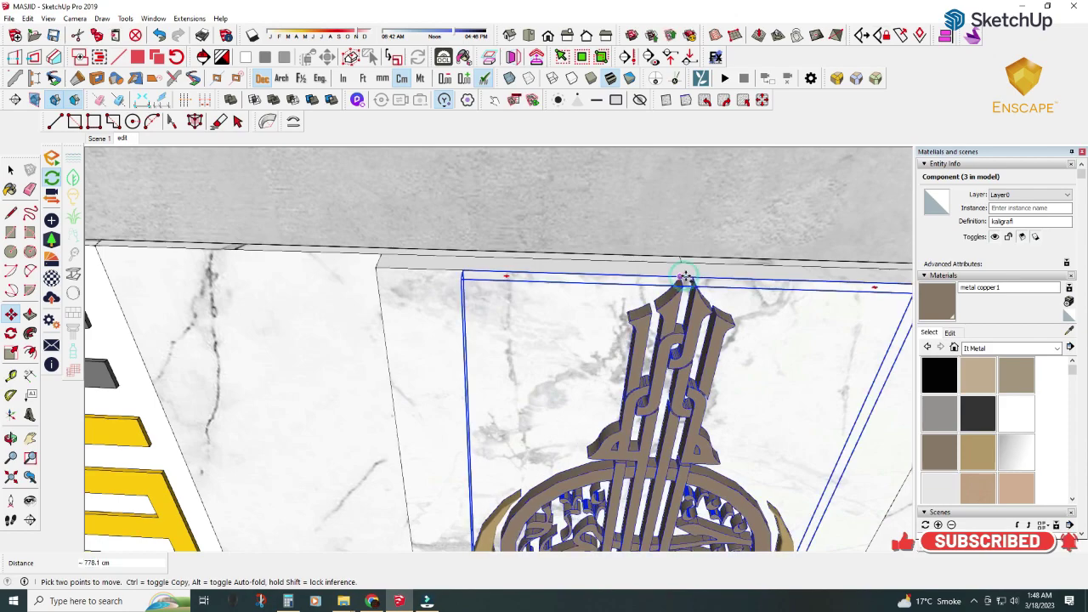
- Place a third medallion copy on the far marble panel, making four in total
left_click(688, 278)
scroll(680, 280, "down", 5)
middle_click_drag(654, 366, 340, 340)
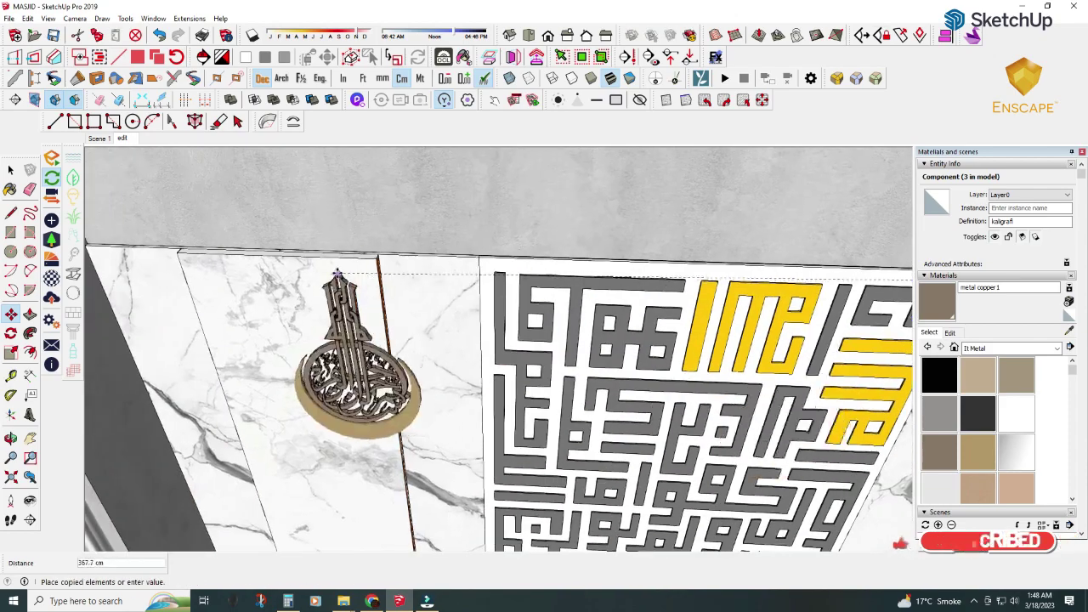
scroll(272, 255, "up", 4)
left_click(266, 249)
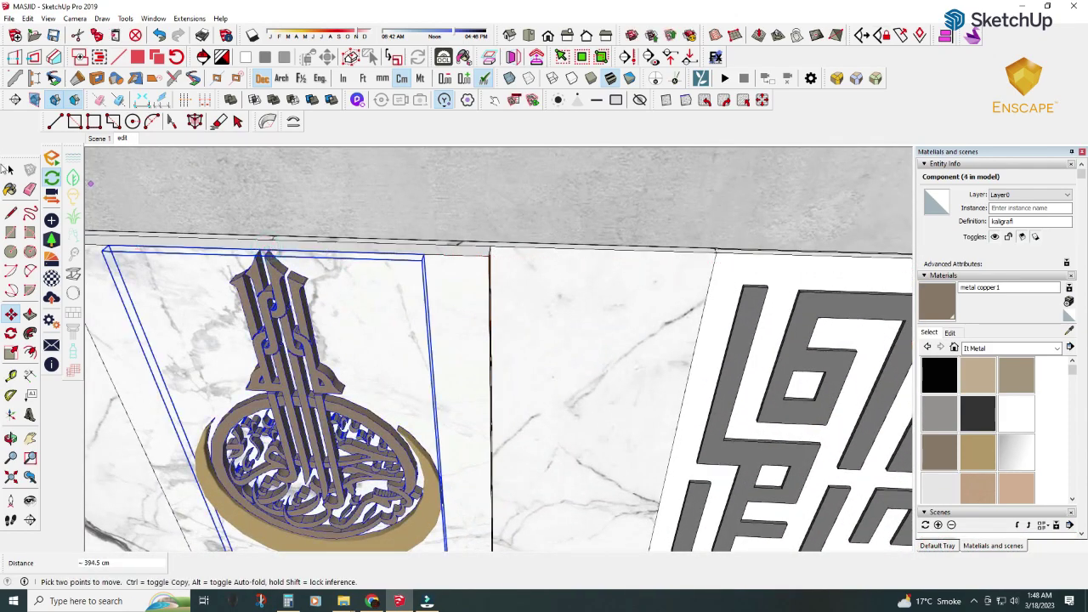
key("space")
scroll(272, 255, "down", 3)
- Orbit toward the square Kufic panel to review the medallions flanking it
middle_click_drag(340, 298, 412, 319)
scroll(413, 319, "up", 3)
scroll(468, 340, "up", 2)
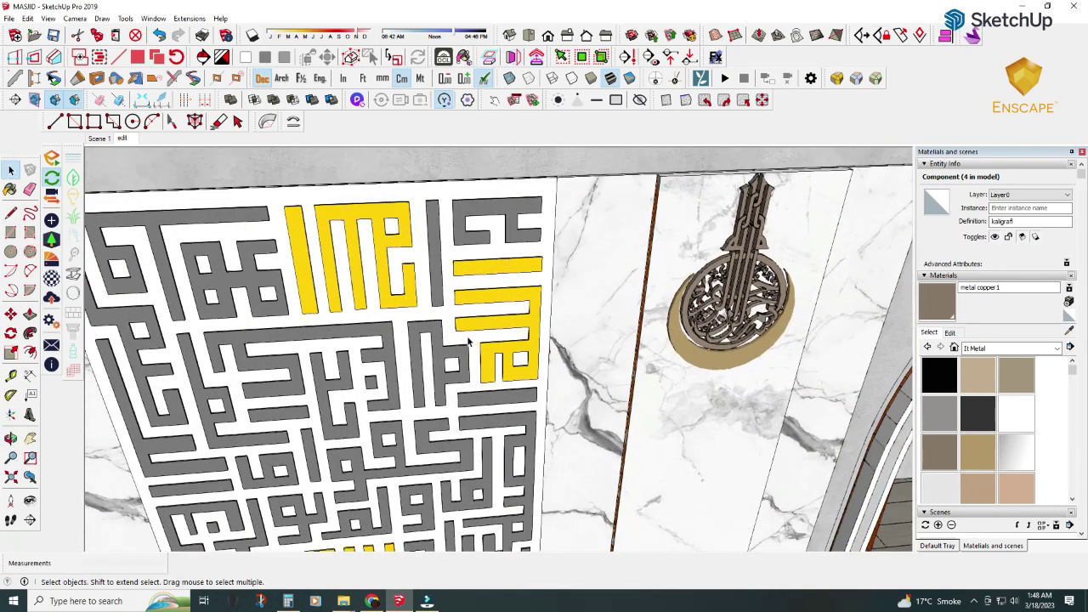
scroll(479, 344, "down", 3)
scroll(501, 336, "up", 3)
scroll(564, 318, "up", 2)
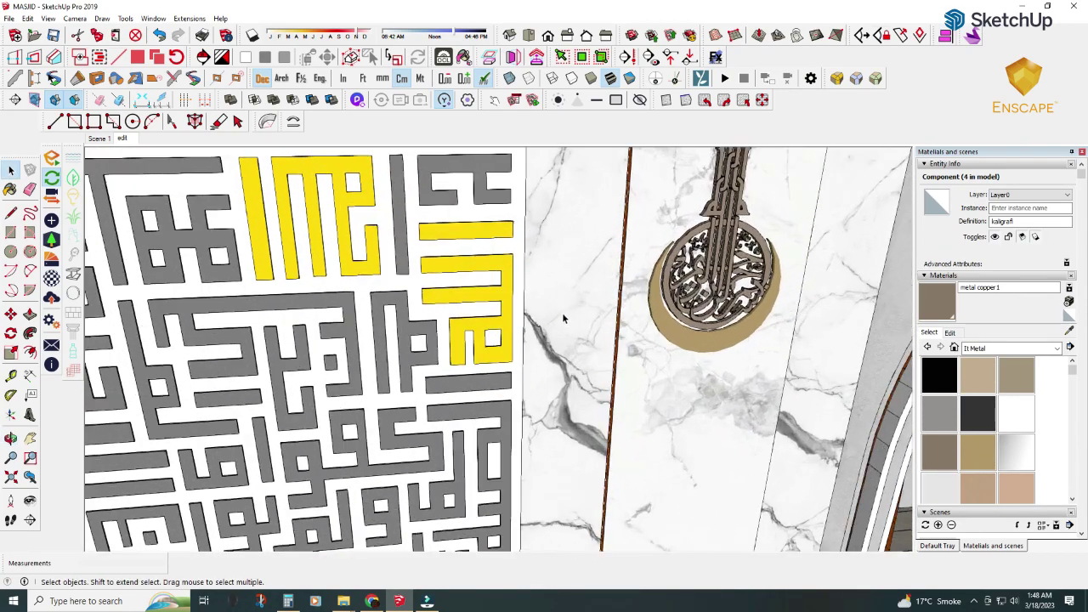
- Replace the yellow Kufic letters' material with tan using Material Replacer
left_click(158, 20)
mouse_move(125, 19)
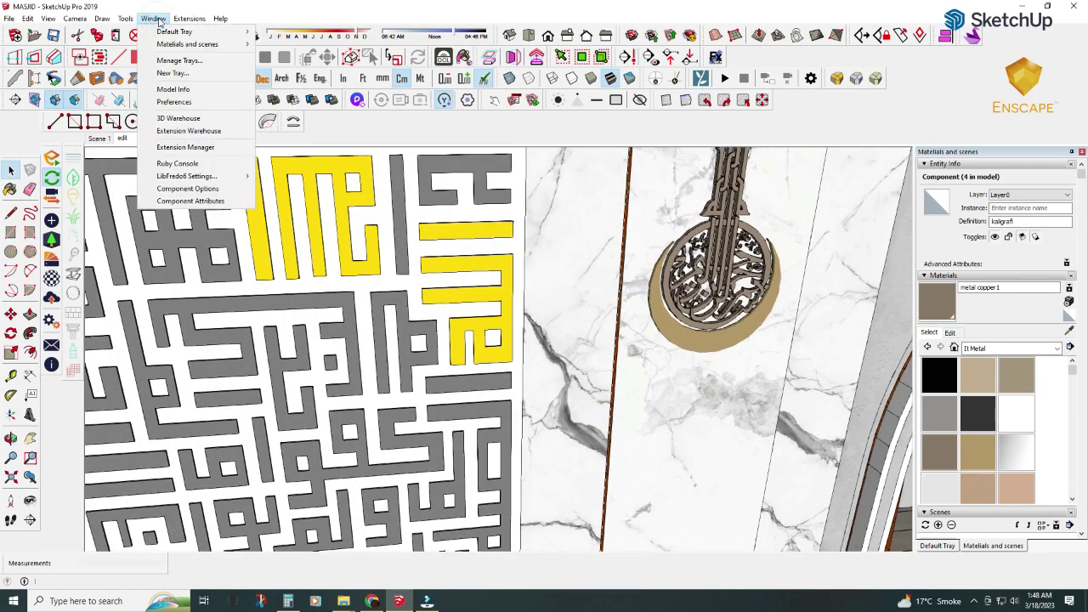
left_click(159, 362)
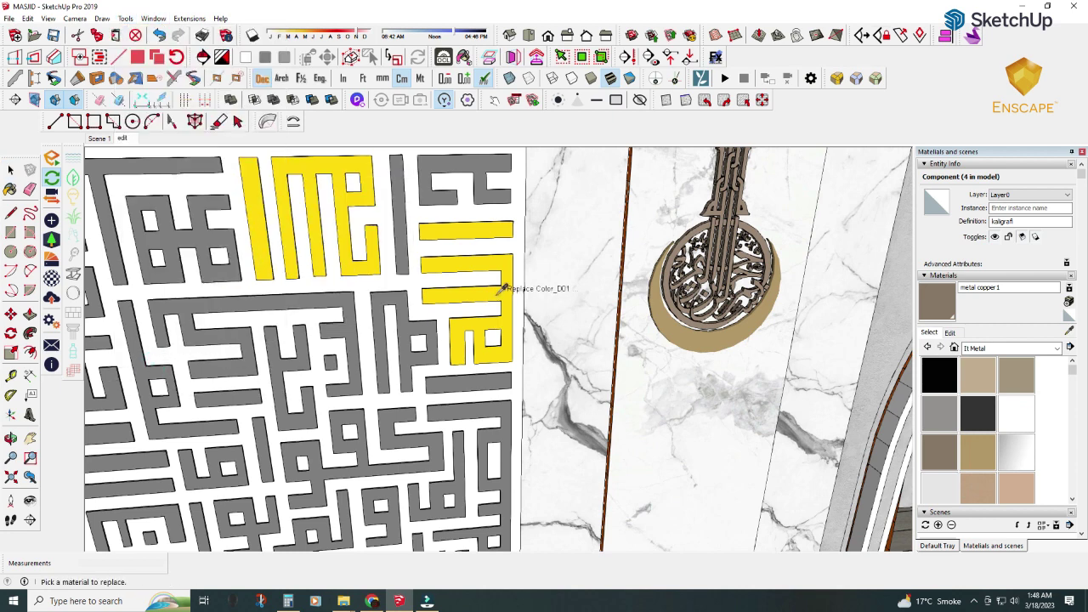
left_click(684, 336)
key("space")
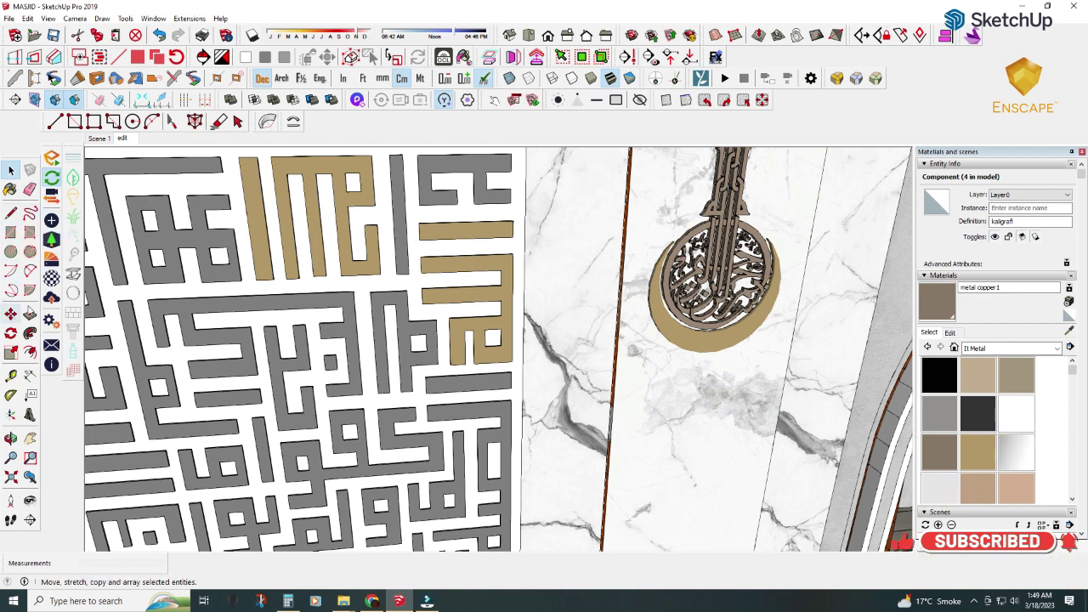
- Draw a 15.4 × 16.4 cm rectangle on the marble panel, paint it metal 01 chrome, and extrude it
left_click(10, 232)
left_click(558, 304)
left_click(590, 270)
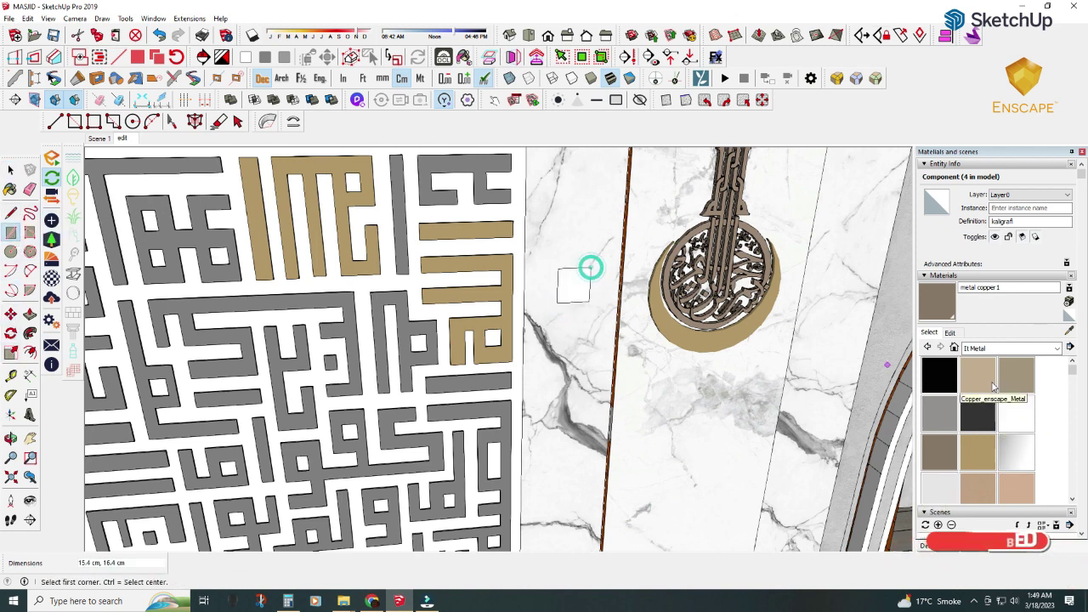
key("b")
left_click(589, 298)
left_click(30, 314)
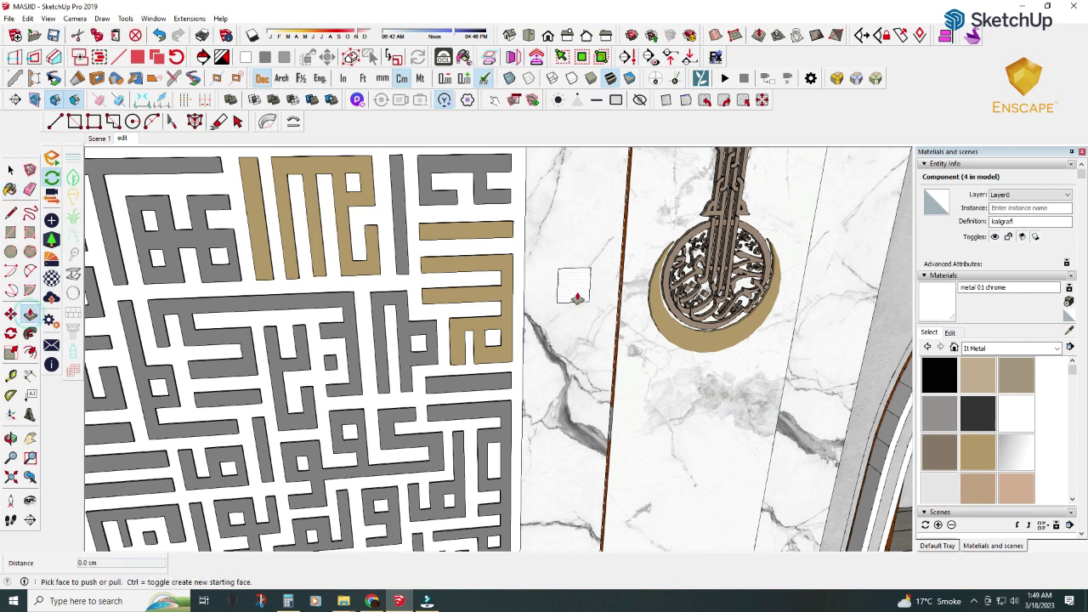
left_click_drag(574, 285, 588, 302)
- Push the chrome box's front face back to a shallower depth
key("b")
left_click(10, 170)
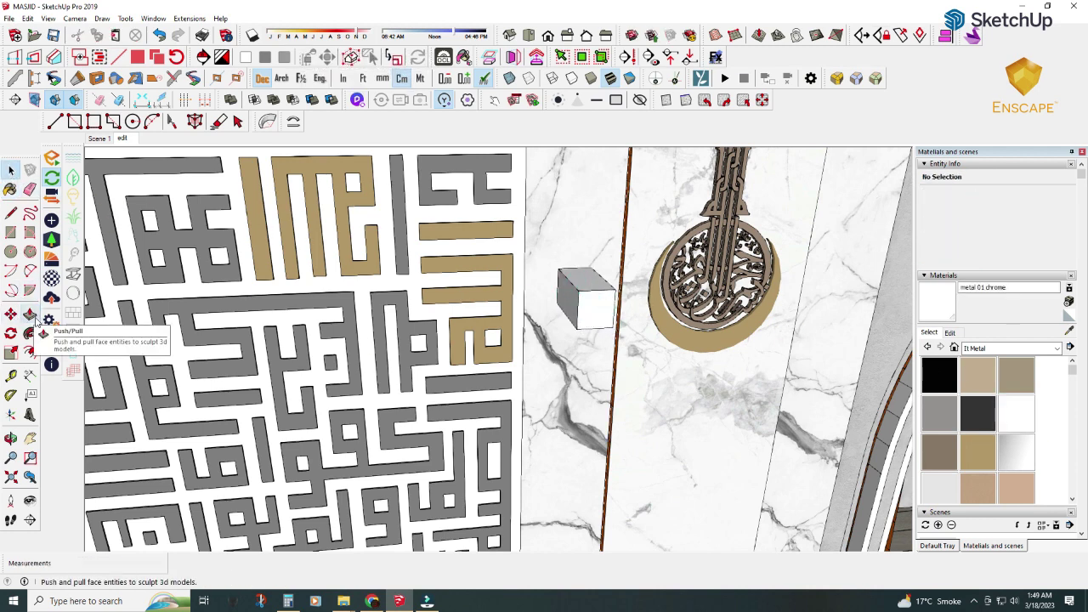
left_click(30, 313)
left_click_drag(587, 314, 583, 294)
left_click(10, 188)
left_click(10, 189)
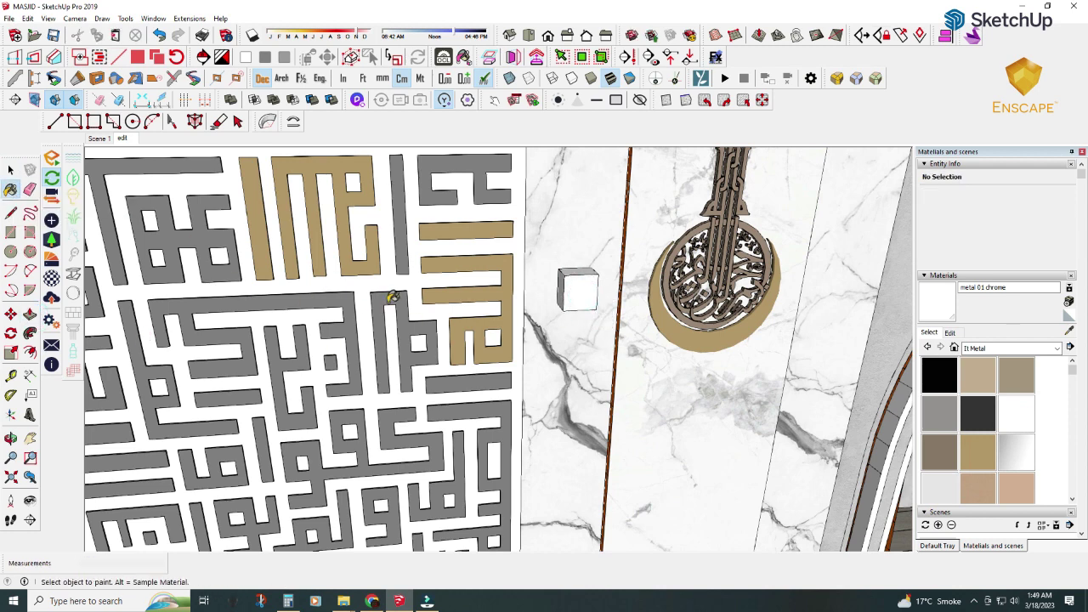
- Sample the grey Kufic letter material and inspect Color_009 in the Enscape Material Editor
left_click(396, 298, "alt")
left_click(51, 279)
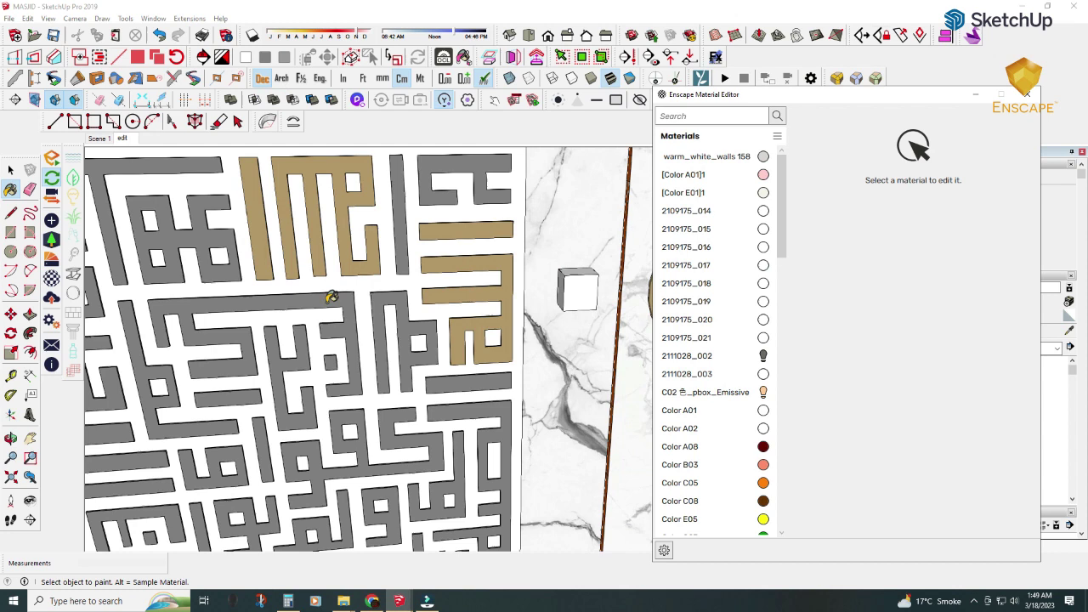
left_click(330, 295)
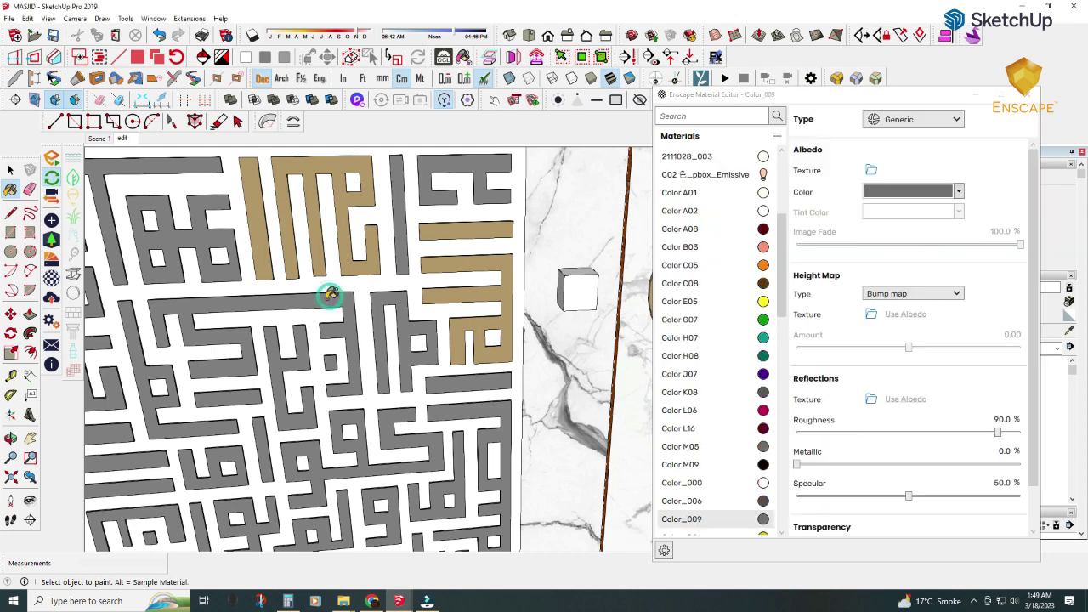
left_click(1026, 94)
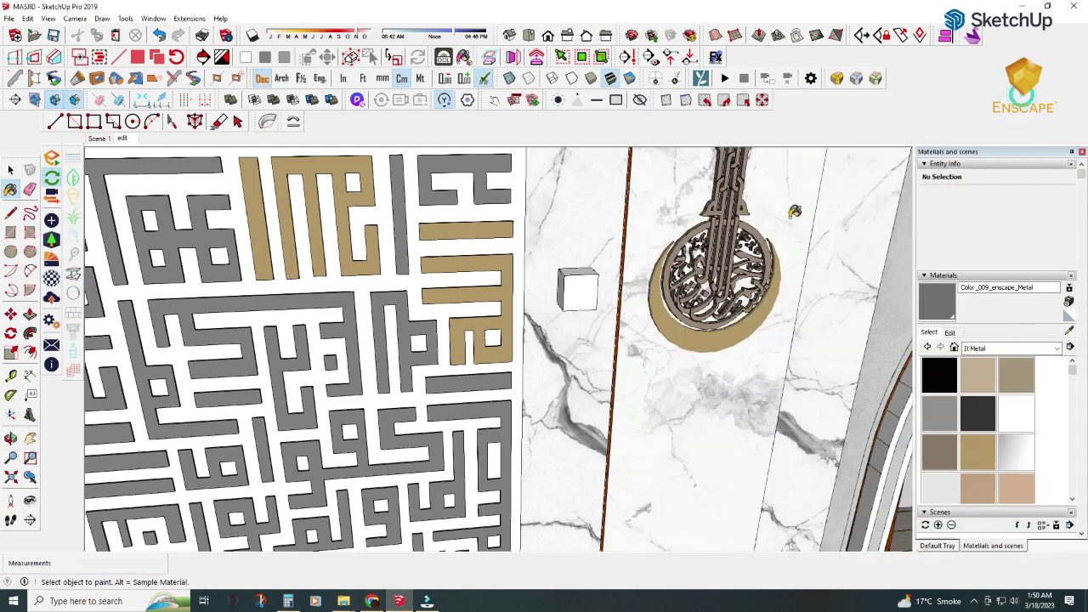
key("space")
- Set Color_009_enscape_Metal roughness to about 3.4%, then bring up the Masjid File Explorer window
left_click(51, 279)
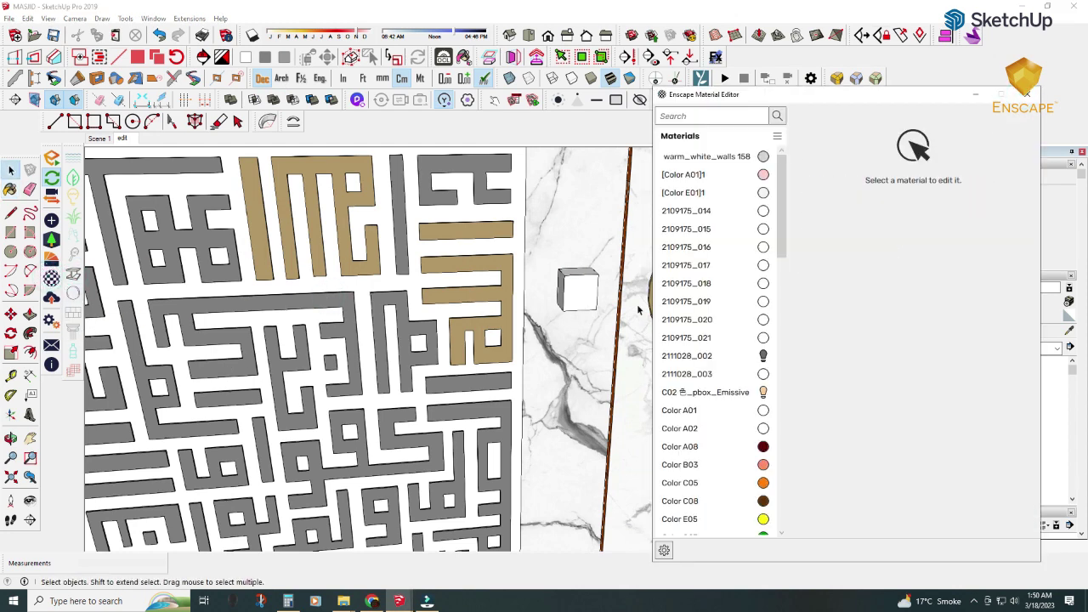
key("b")
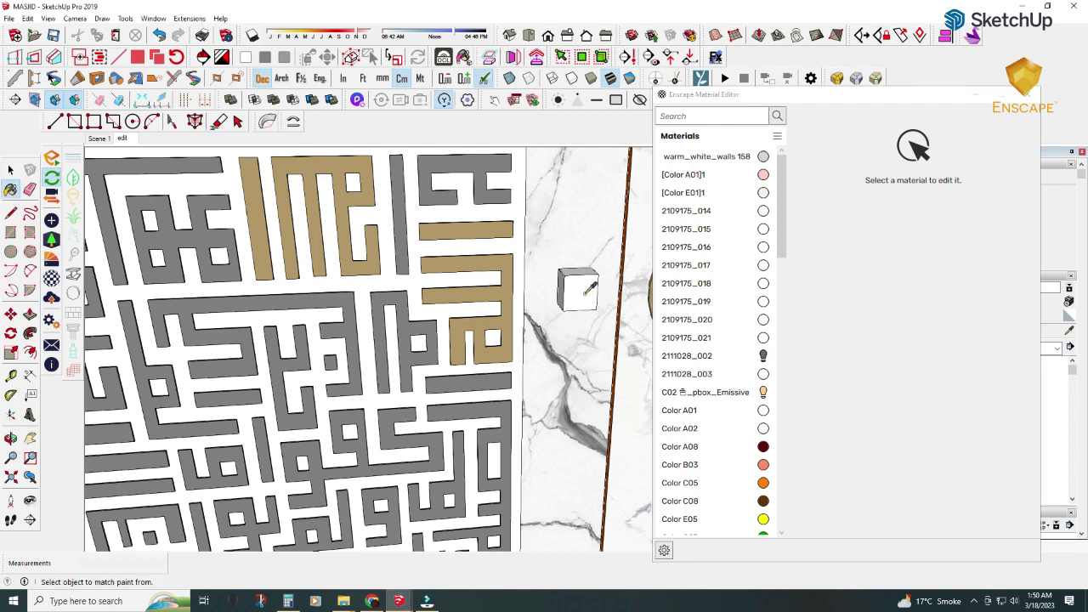
left_click(586, 292, "alt")
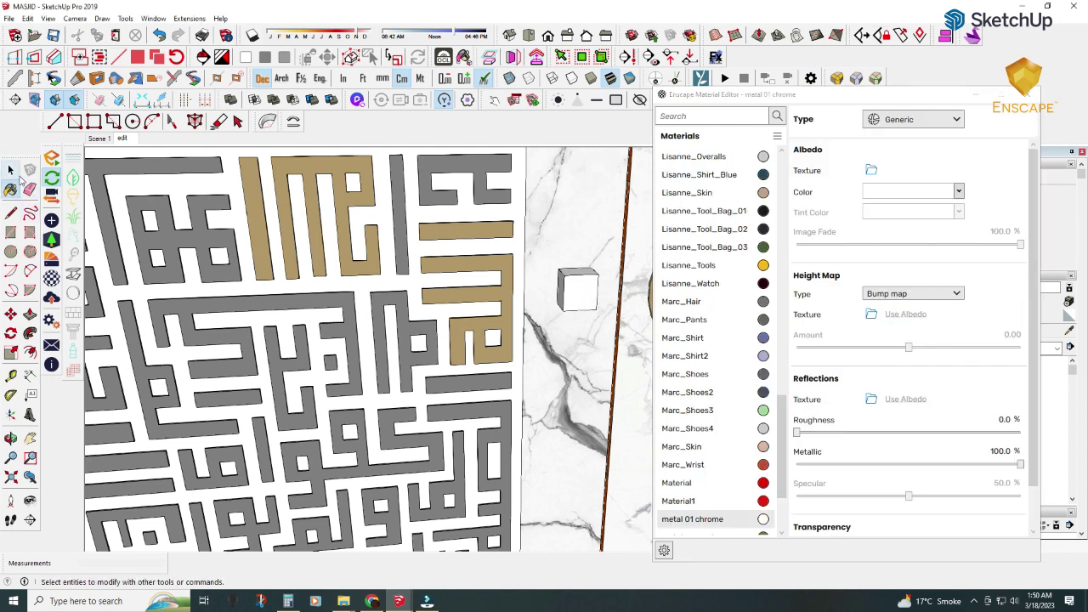
left_click(343, 293, "alt")
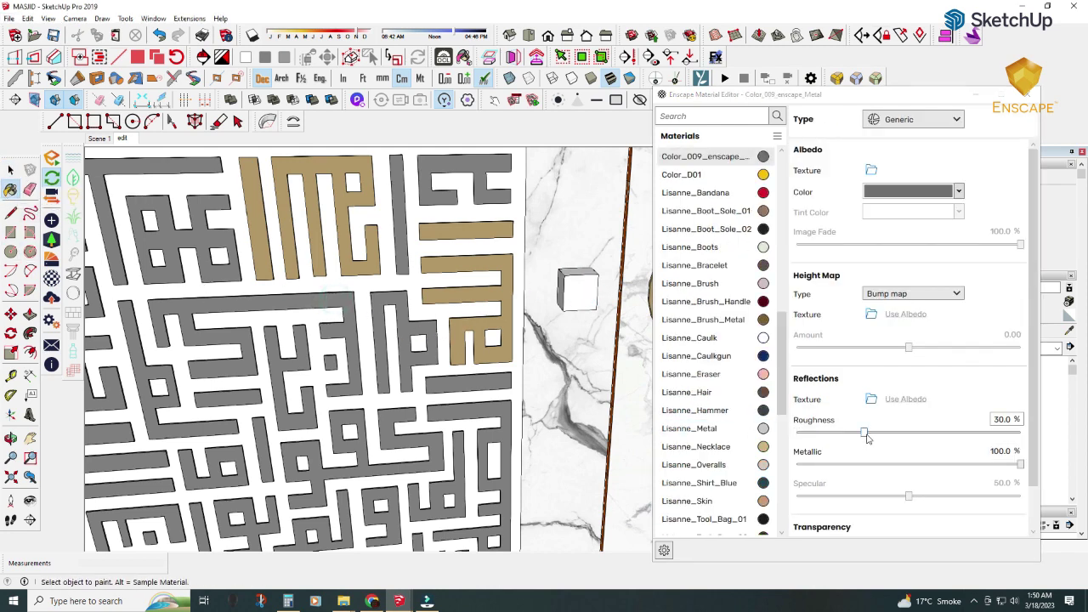
left_click_drag(797, 432, 808, 433)
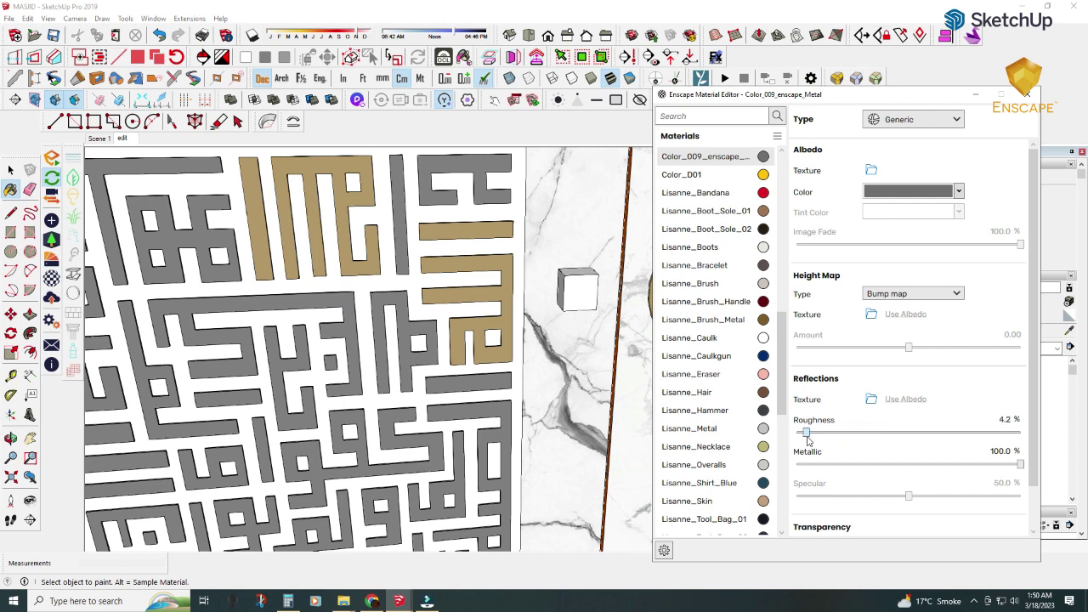
left_click(979, 98)
left_click(344, 601)
left_click(213, 553)
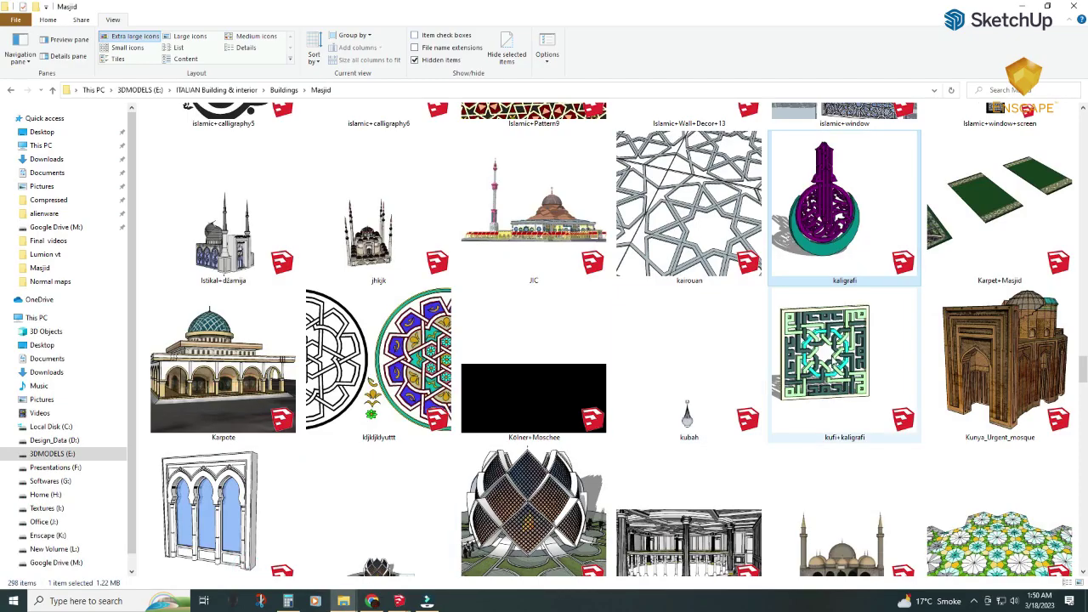
scroll(969, 255, "up", 1)
scroll(969, 255, "up", 5)
scroll(977, 357, "up", 4)
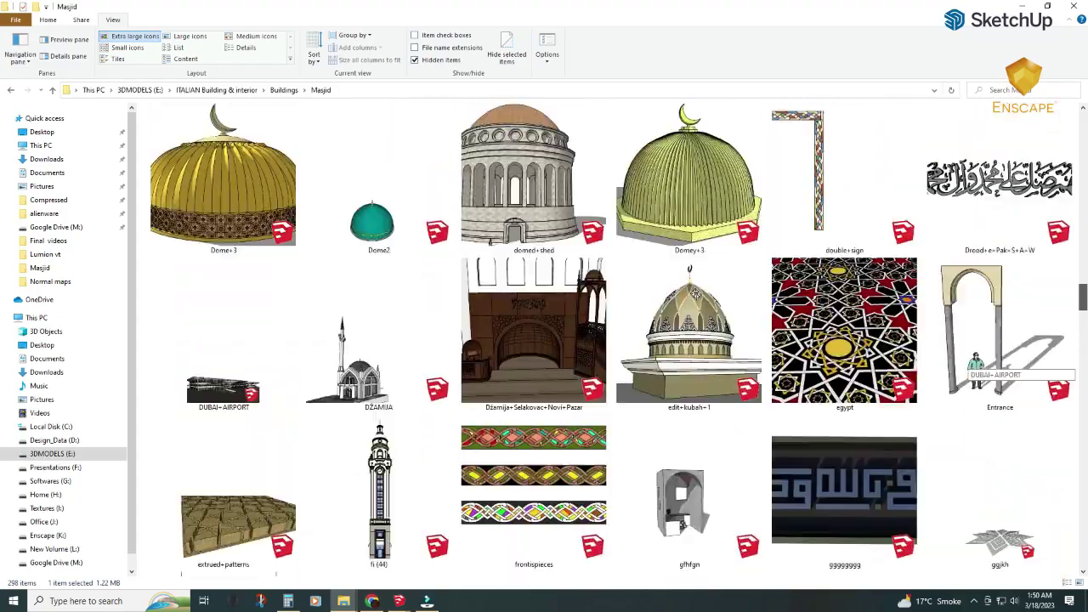
scroll(978, 366, "up", 3)
scroll(978, 366, "down", 2)
scroll(978, 366, "down", 5)
scroll(978, 365, "up", 6)
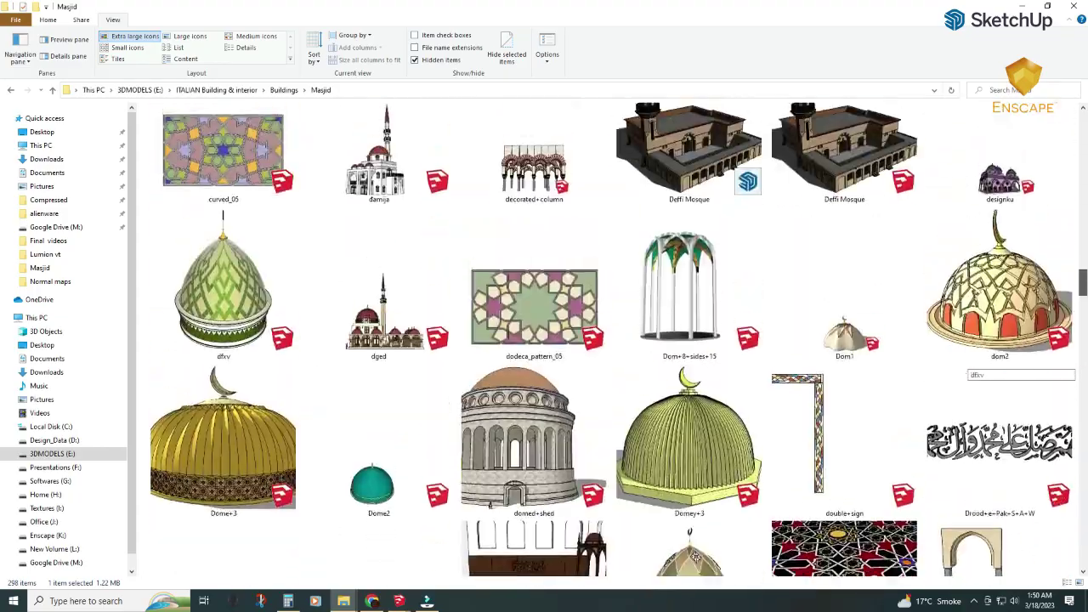
scroll(978, 366, "down", 6)
scroll(977, 366, "down", 3)
scroll(977, 365, "down", 1)
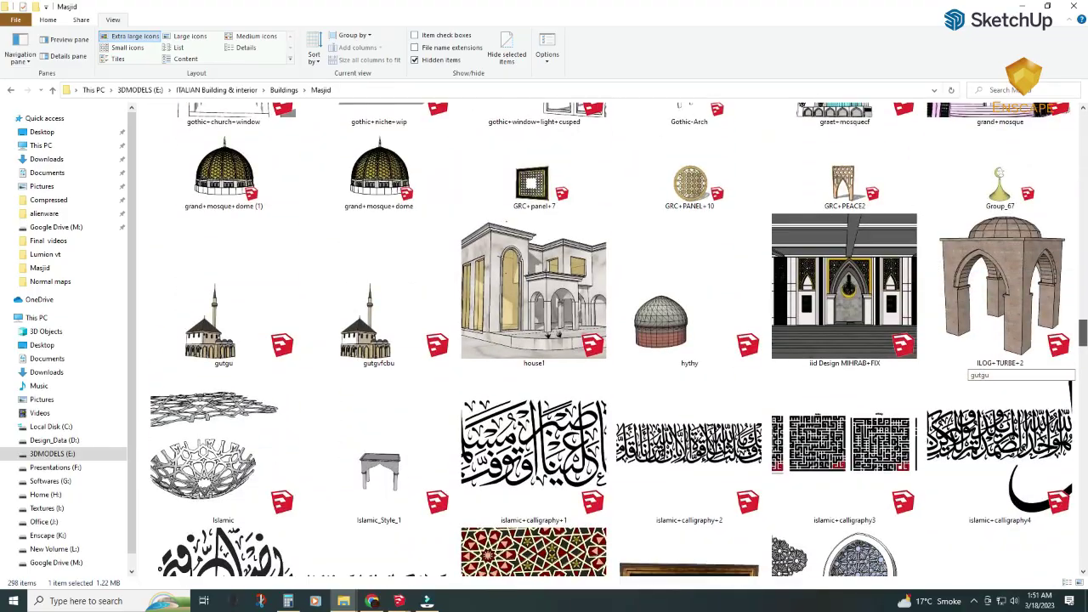
scroll(978, 365, "down", 1)
scroll(977, 365, "down", 3)
scroll(978, 365, "down", 4)
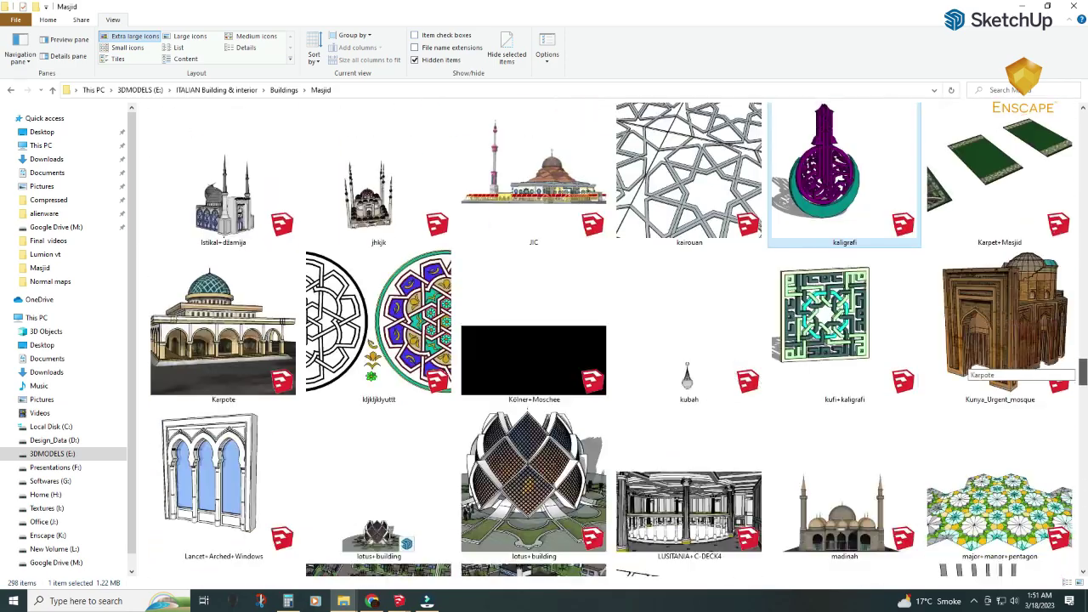
scroll(978, 365, "down", 3)
scroll(978, 365, "down", 5)
scroll(977, 366, "down", 3)
scroll(978, 366, "up", 10)
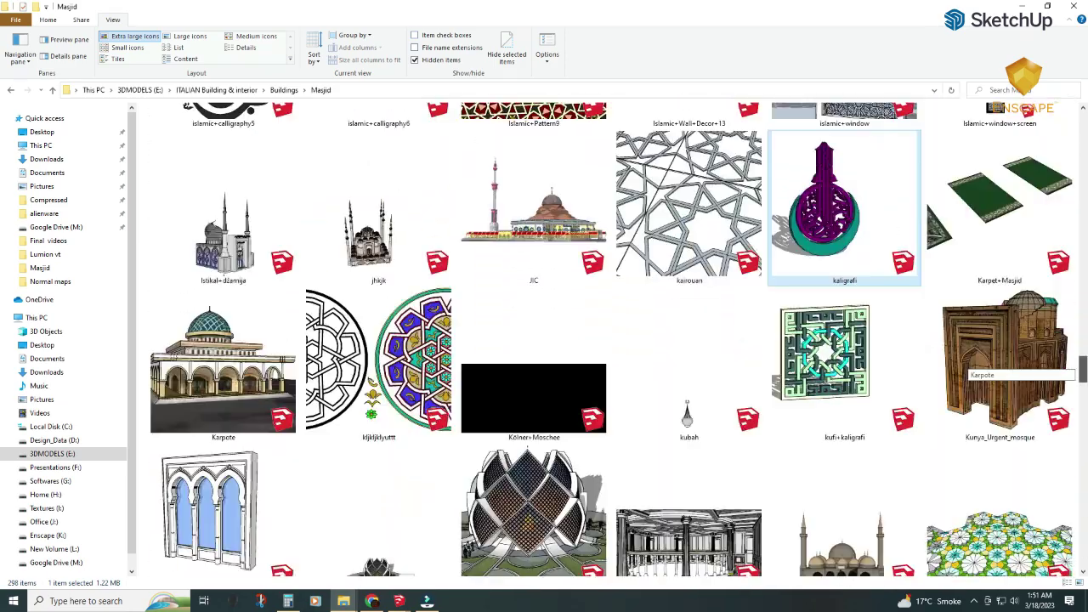
scroll(977, 366, "down", 3)
scroll(978, 365, "up", 3)
left_click_drag(1082, 365, 1080, 304)
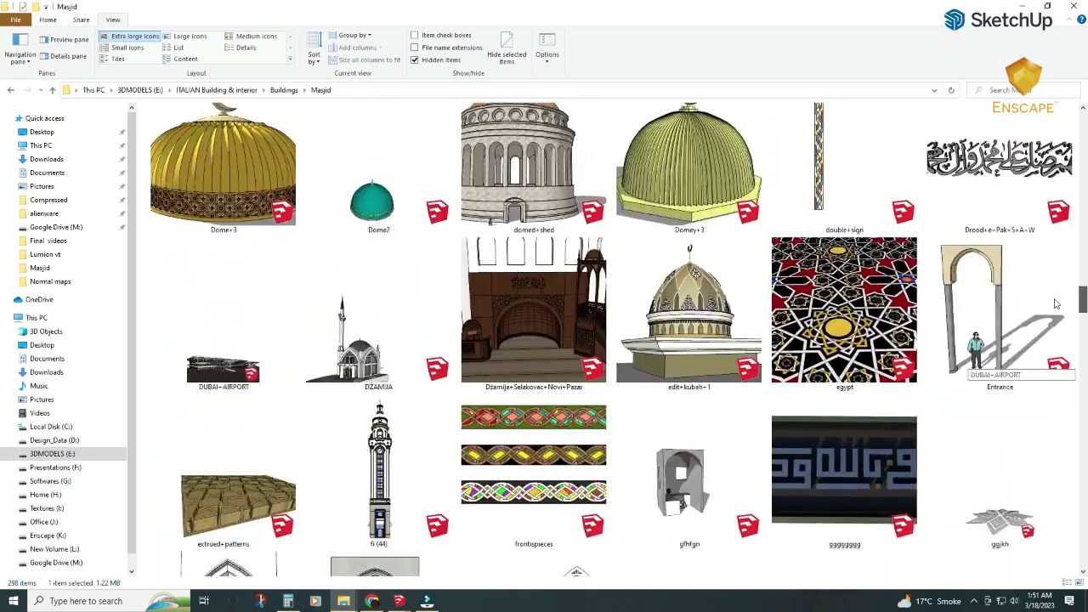
scroll(1026, 321, "down", 10)
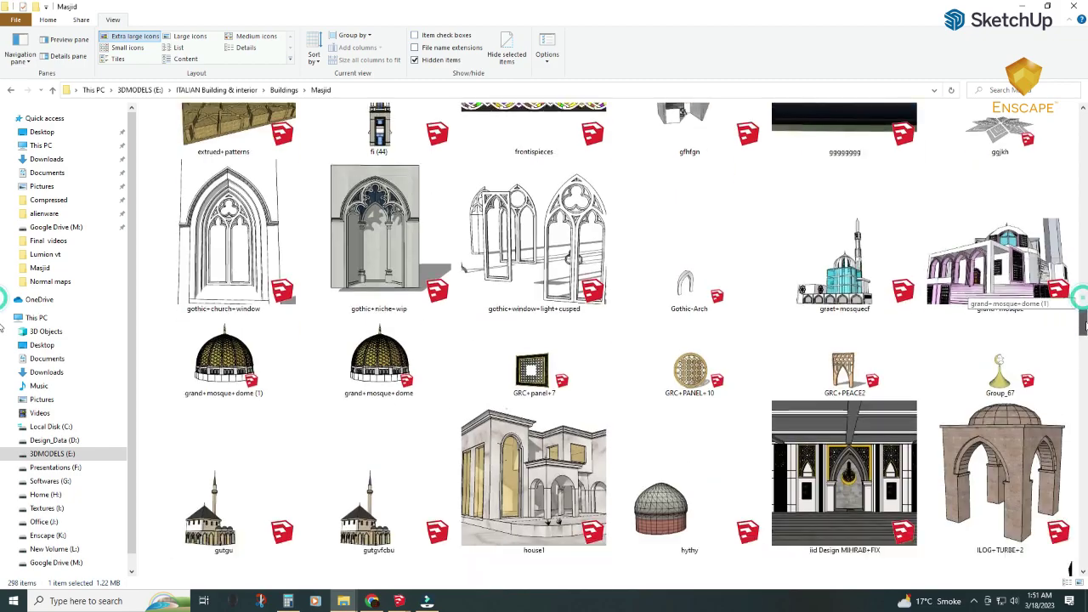
scroll(1026, 321, "down", 5)
scroll(1026, 321, "down", 3)
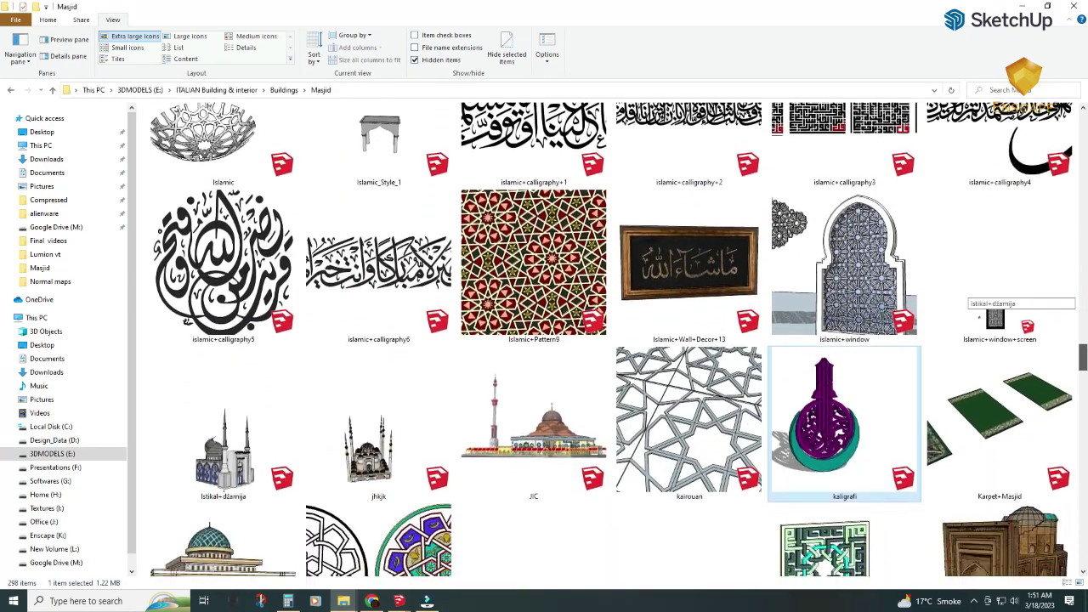
scroll(1026, 321, "down", 4)
scroll(1026, 322, "down", 3)
scroll(1026, 322, "down", 1)
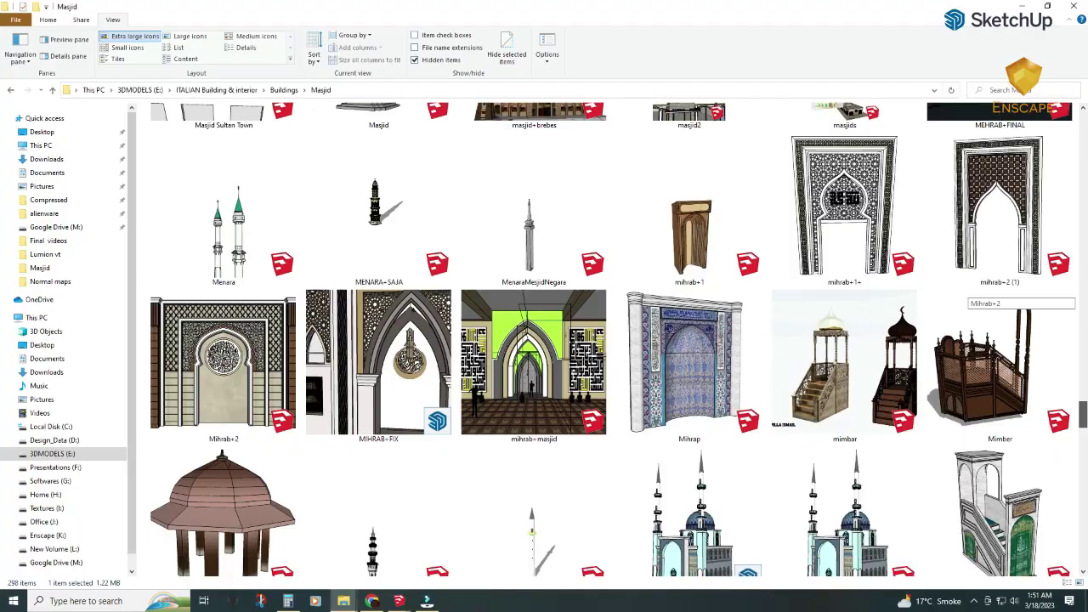
scroll(1026, 321, "down", 3)
scroll(1026, 322, "down", 2)
scroll(1026, 321, "down", 10)
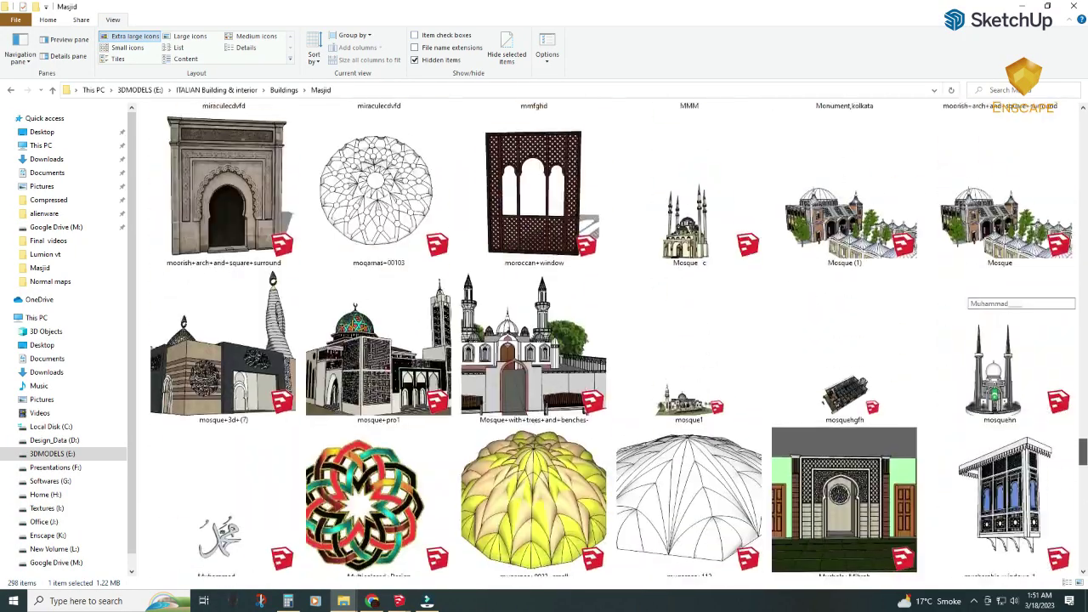
scroll(1026, 321, "down", 5)
scroll(1026, 322, "up", 2)
scroll(1026, 322, "down", 3)
scroll(1026, 322, "down", 6)
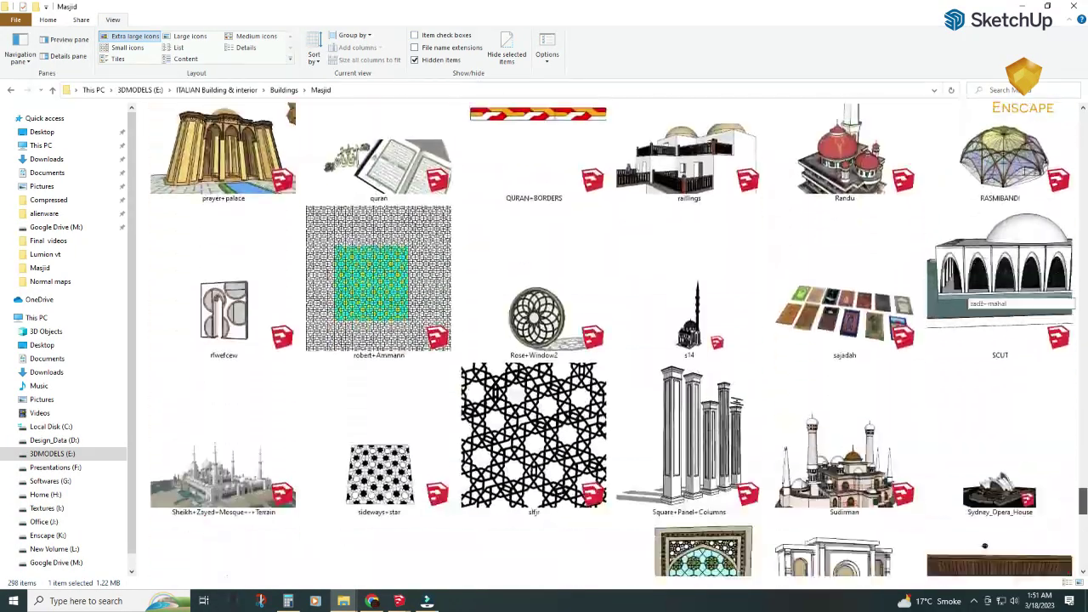
scroll(1026, 322, "down", 4)
scroll(1026, 322, "down", 9)
scroll(1026, 321, "down", 2)
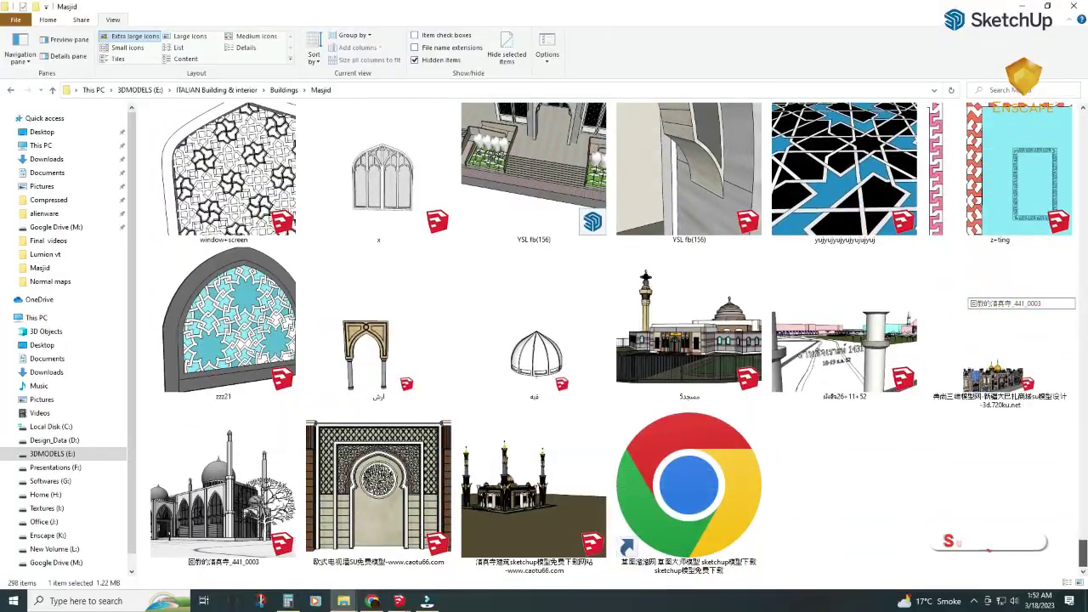
scroll(1026, 322, "up", 15)
scroll(1026, 322, "down", 4)
scroll(1026, 321, "down", 10)
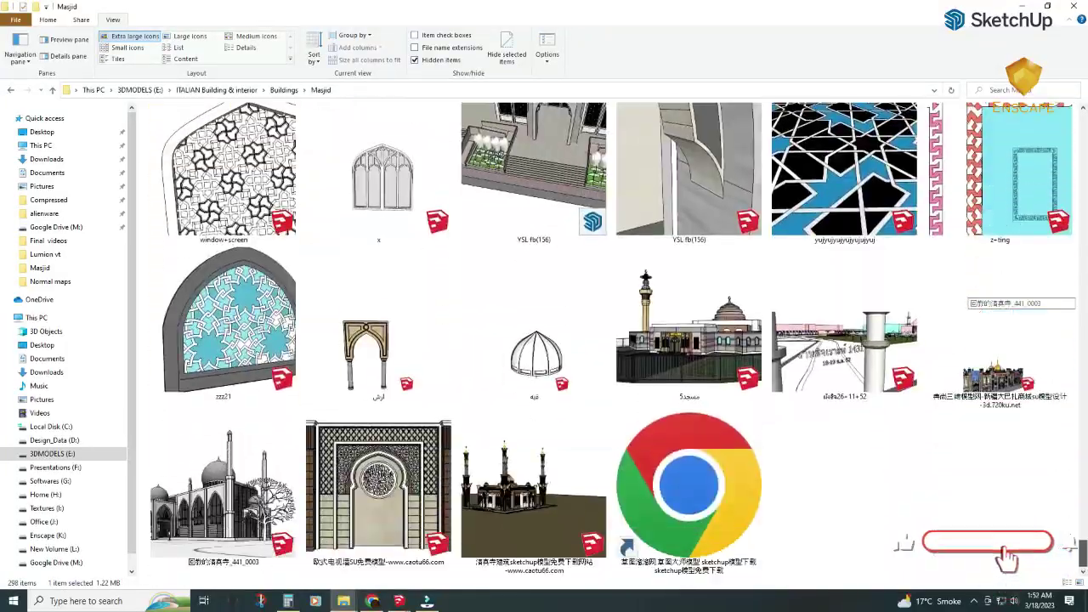
scroll(1026, 321, "up", 10)
scroll(1026, 321, "up", 10)
scroll(1026, 322, "up", 5)
scroll(1026, 322, "up", 10)
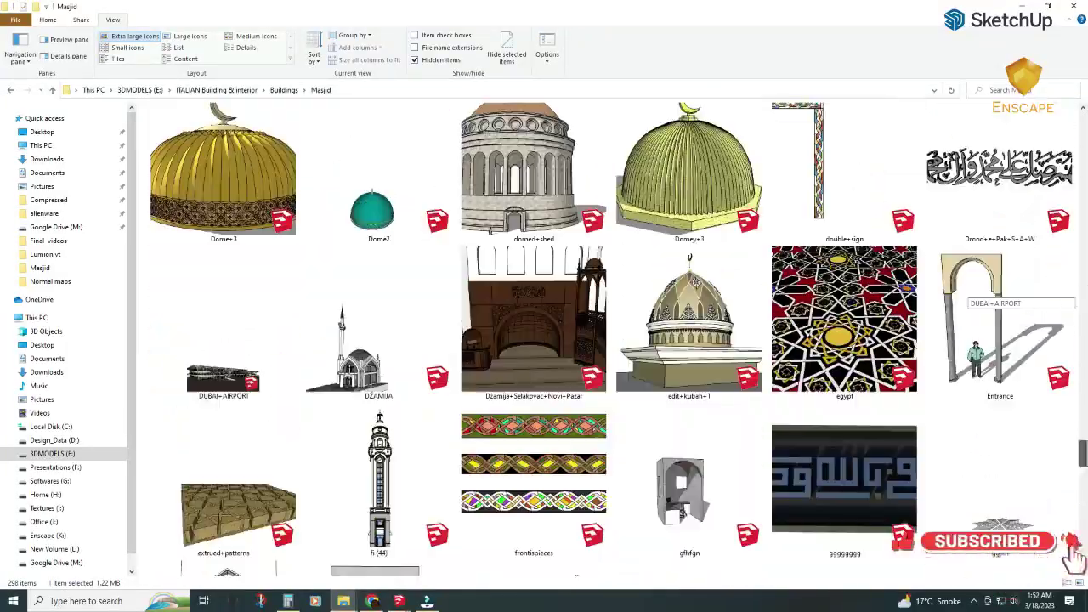
scroll(1026, 321, "down", 10)
scroll(603, 342, "down", 15)
scroll(604, 343, "up", 5)
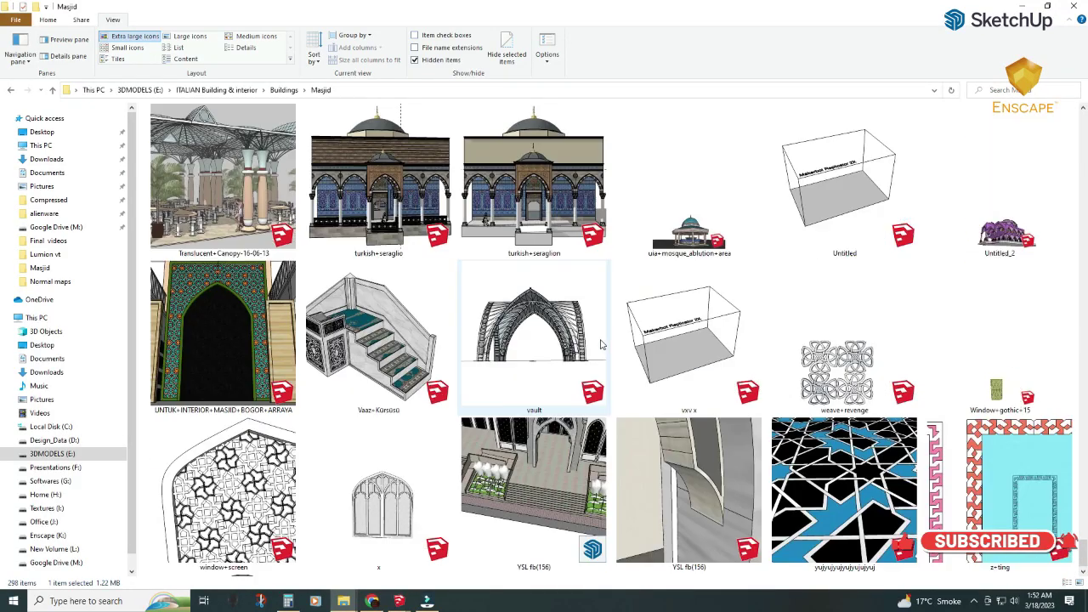
scroll(604, 342, "up", 5)
scroll(603, 343, "up", 4)
scroll(604, 343, "up", 5)
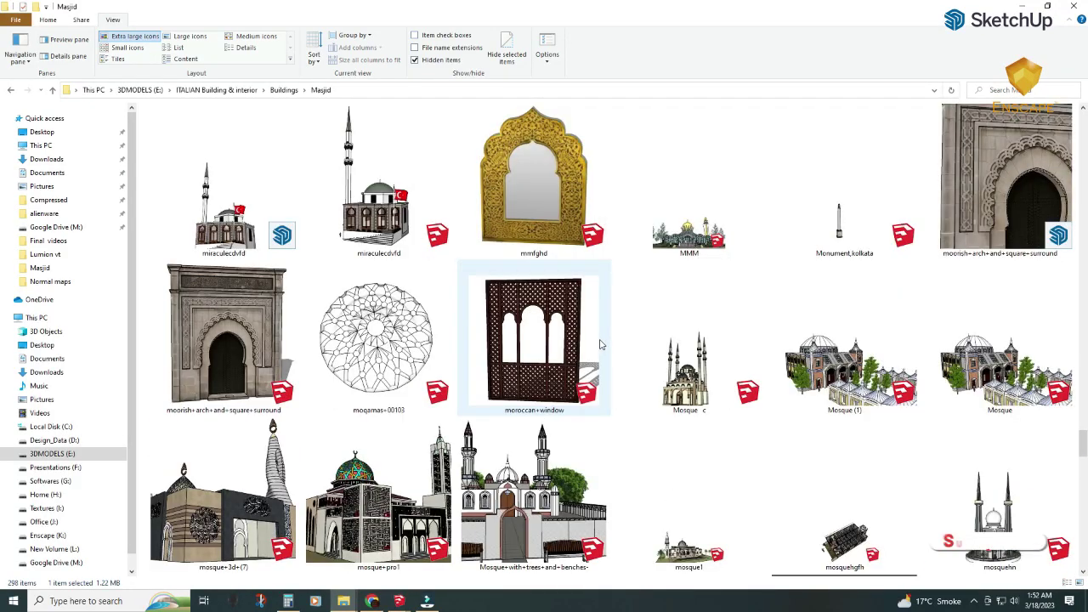
scroll(600, 343, "up", 5)
scroll(599, 345, "down", 3)
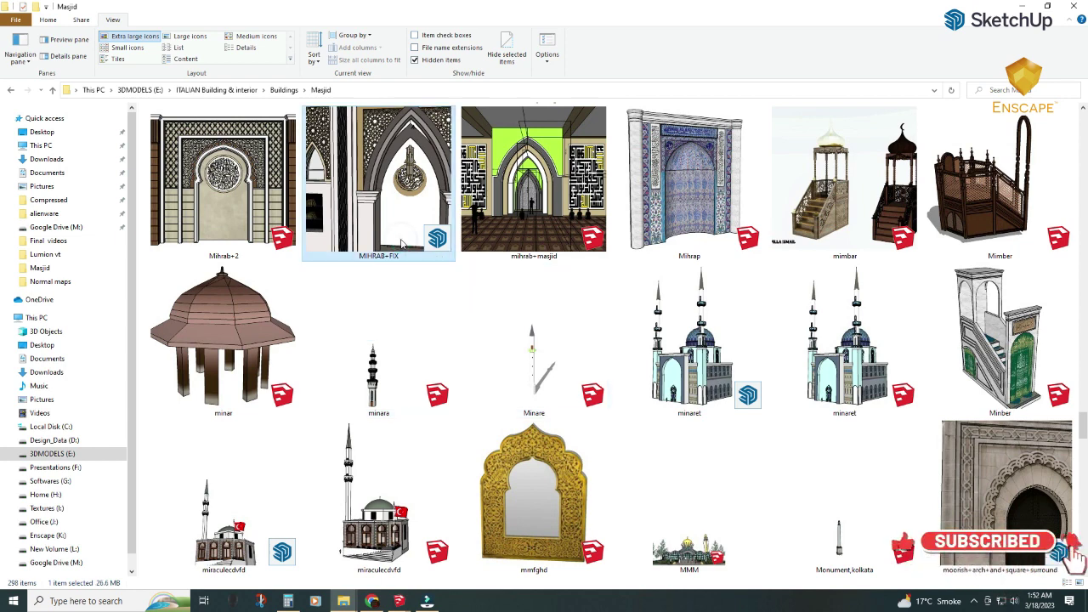
right_click(402, 243)
left_click(428, 303)
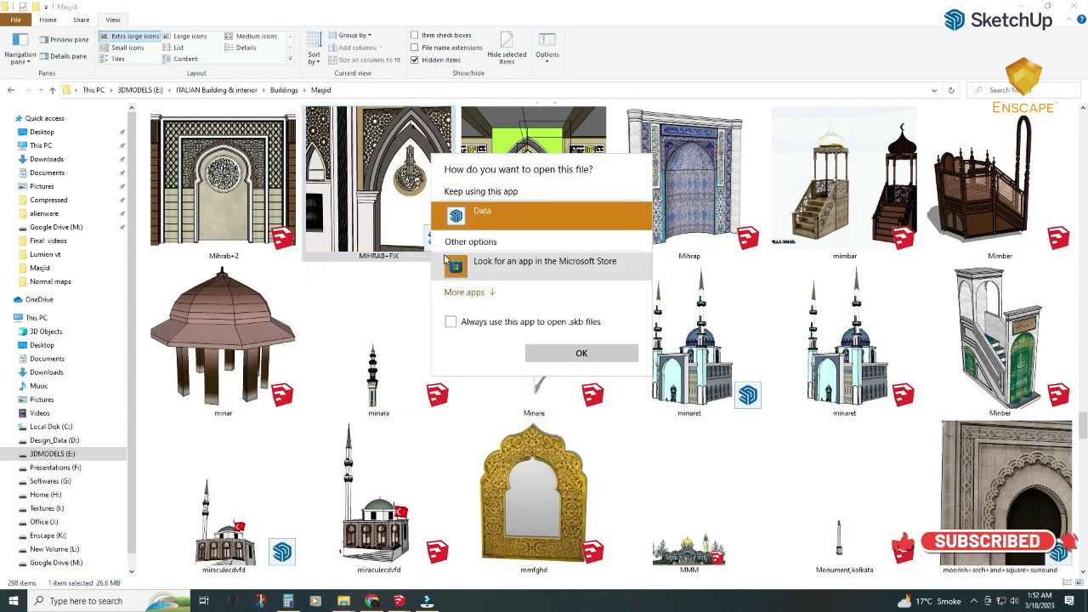
scroll(506, 314, "down", 5)
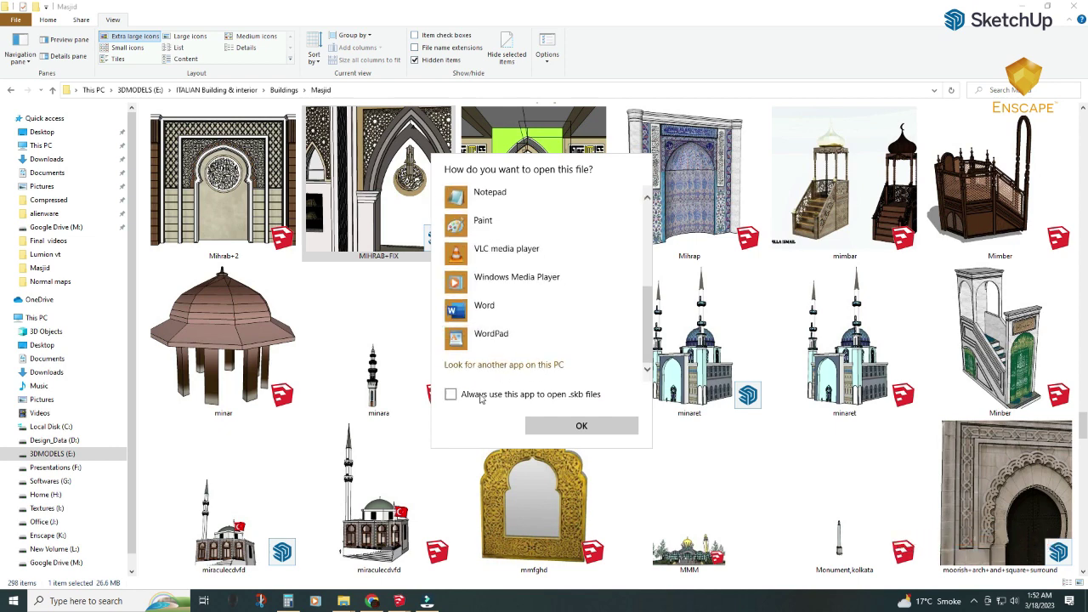
left_click(489, 365)
scroll(122, 240, "up", 3)
left_click(46, 89)
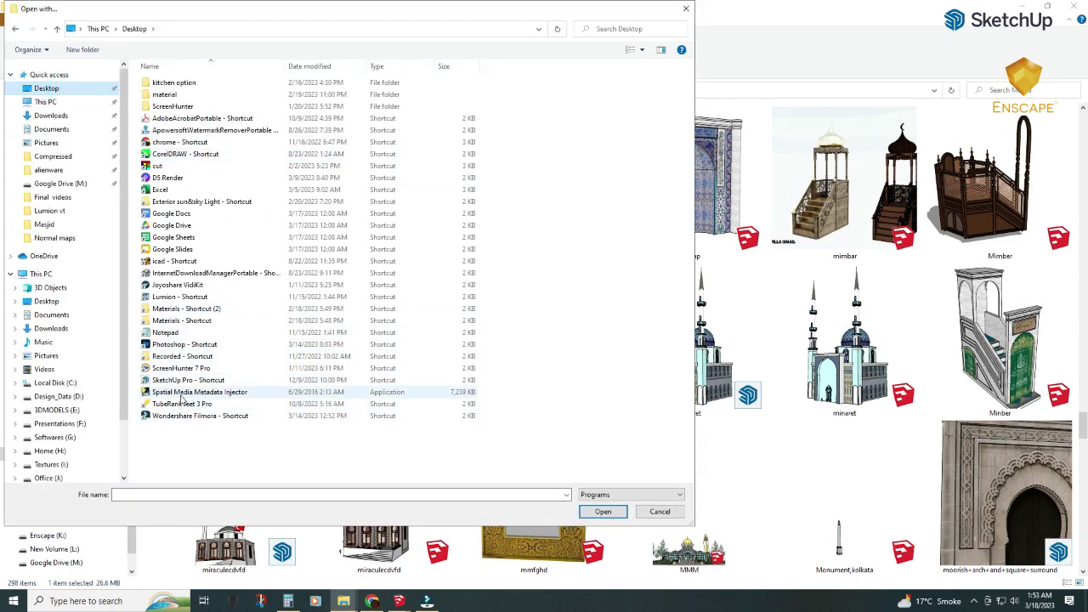
left_click(659, 510)
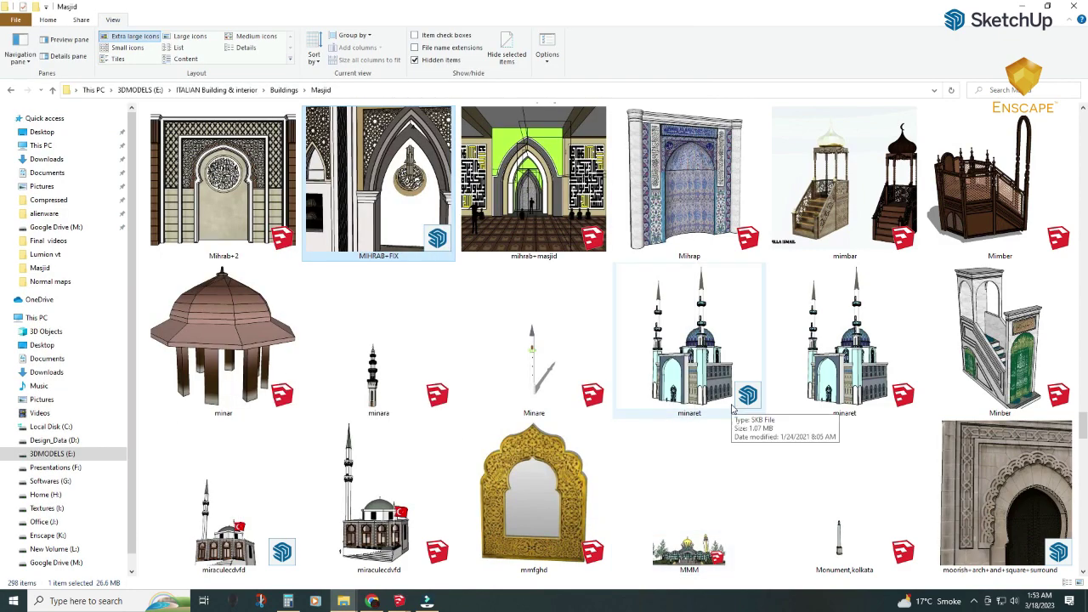
scroll(699, 363, "down", 5)
scroll(696, 361, "up", 3)
scroll(693, 362, "up", 3)
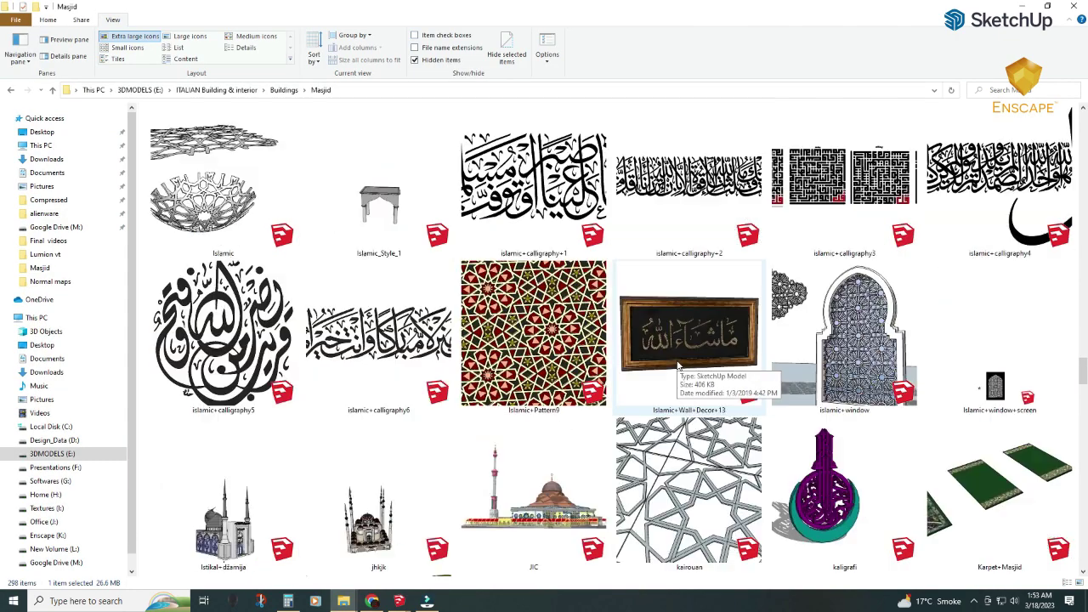
scroll(689, 363, "up", 3)
scroll(681, 365, "up", 3)
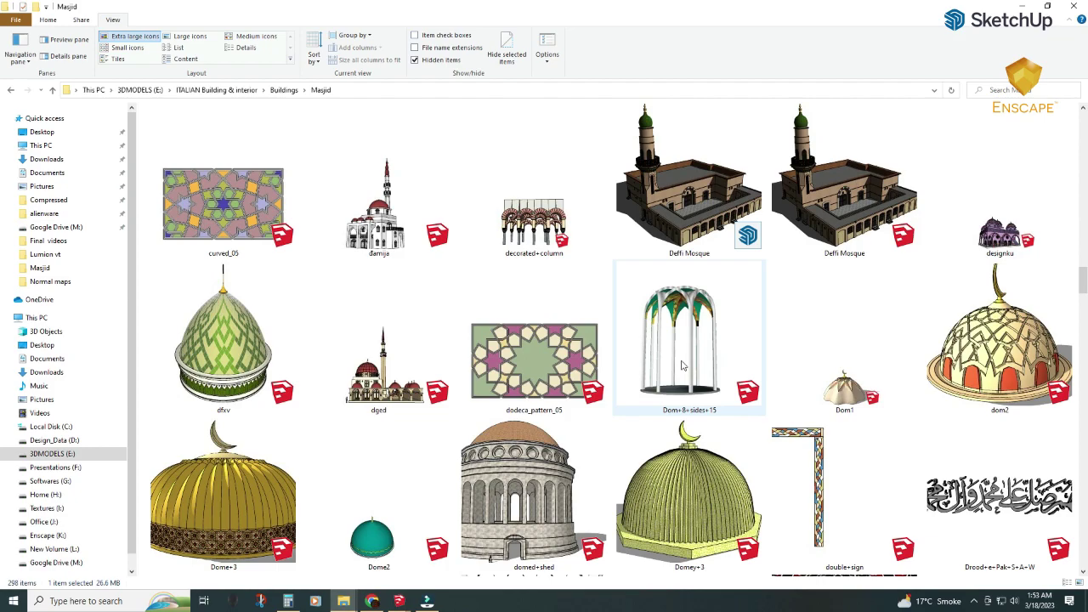
left_click(1021, 6)
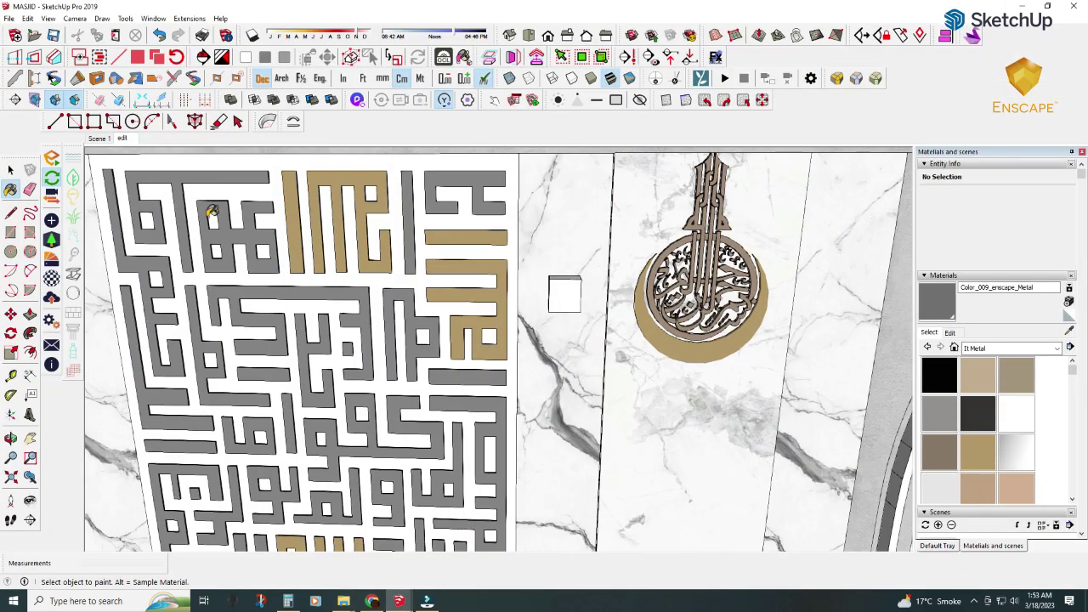
- Drag Component_2 from the Lumion vt folder onto the mosque floor before the arch
left_click(98, 137)
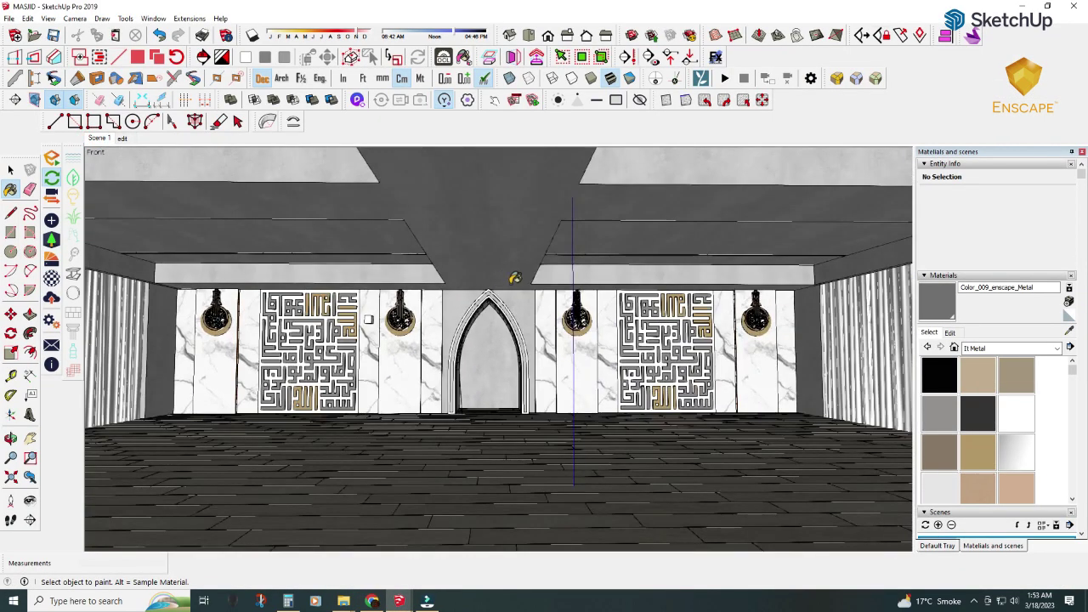
left_click(1047, 6)
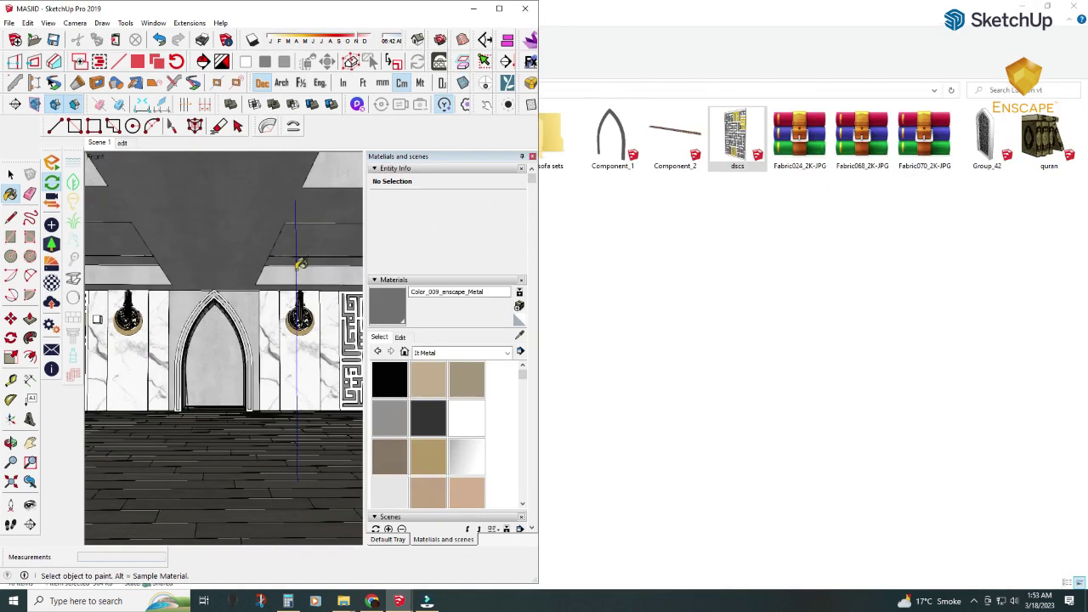
left_click(672, 209)
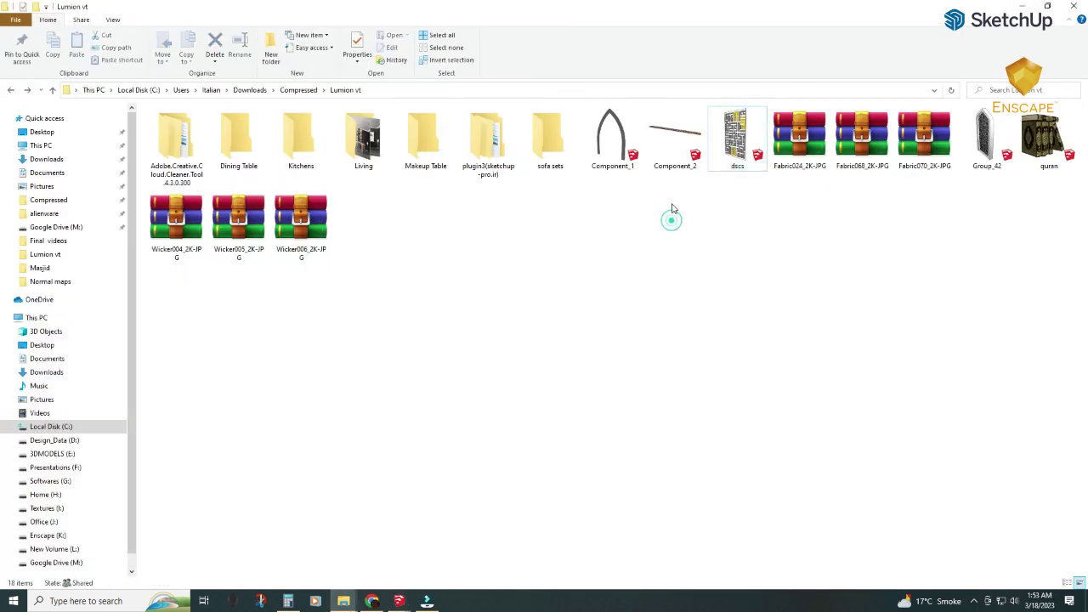
left_click_drag(410, 567, 253, 436)
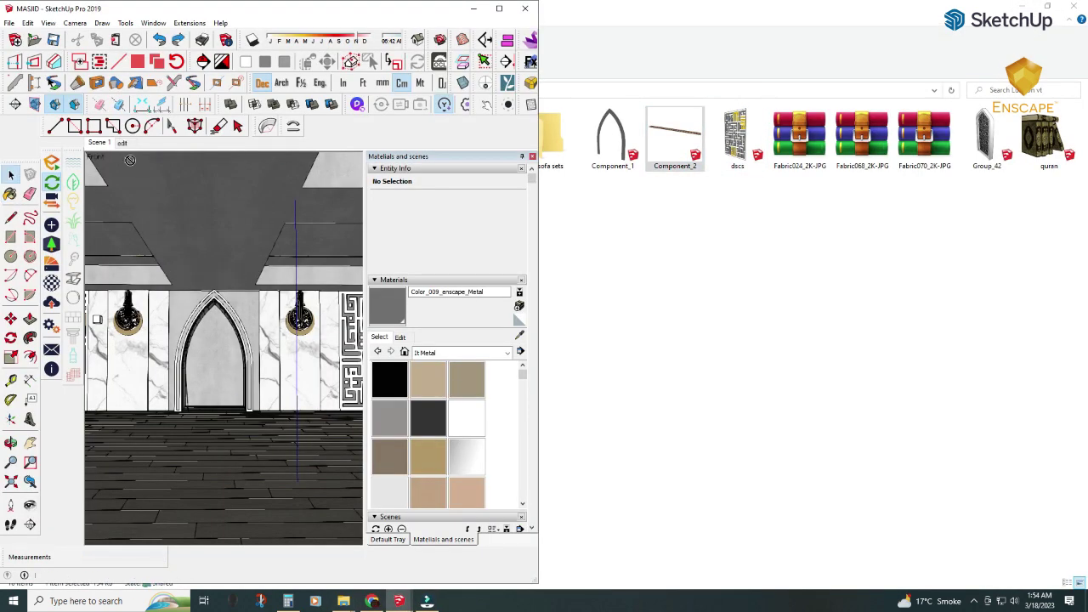
left_click(187, 486)
- Rotate the rug strip about -105.5° so it runs along the front wall
left_click(499, 7)
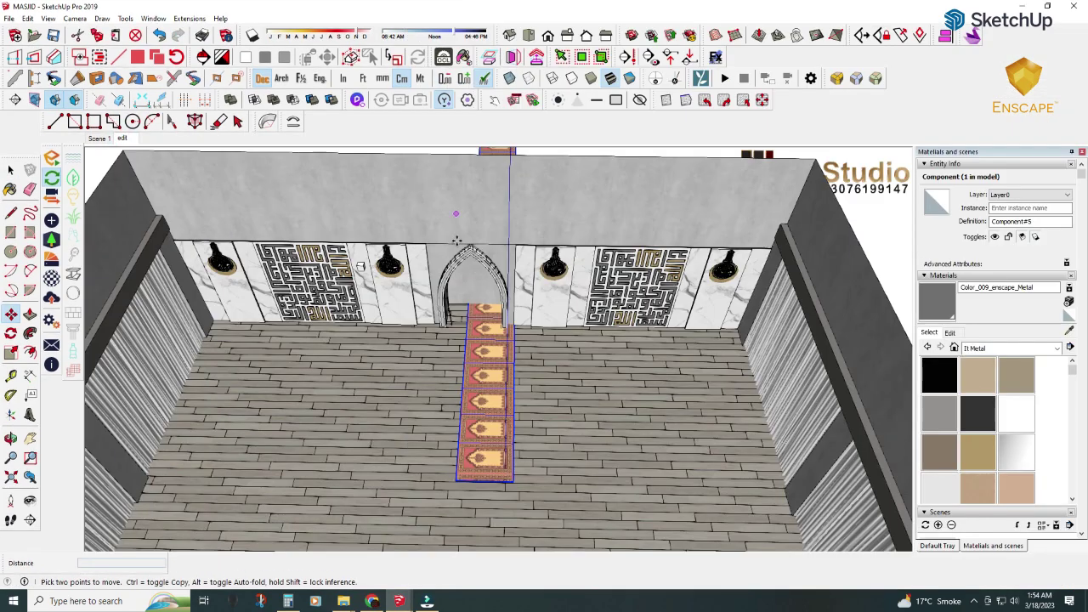
key("m")
left_click(483, 421)
scroll(380, 397, "down", 5)
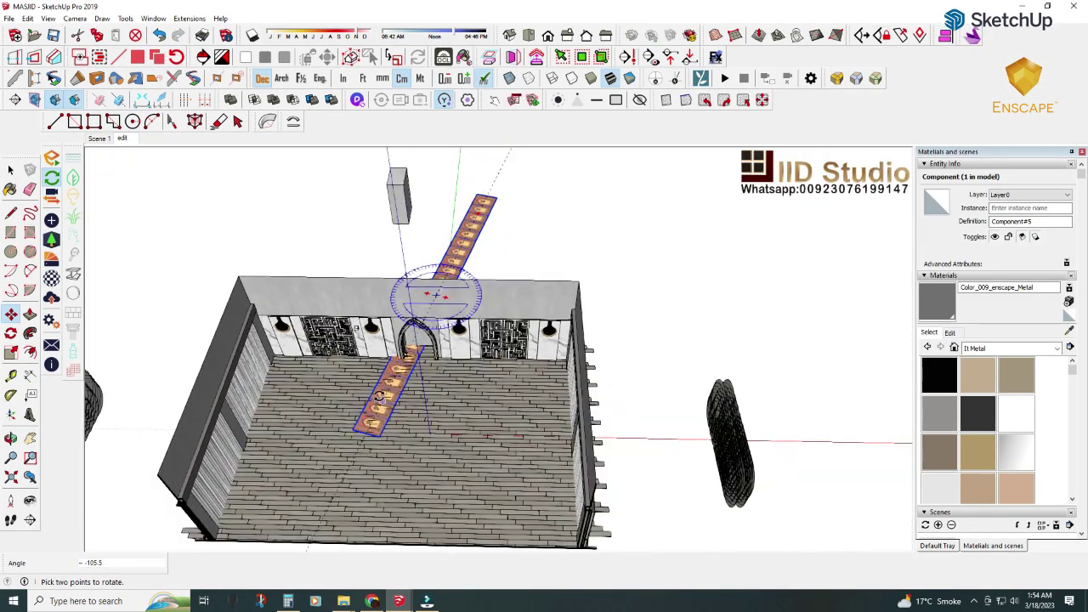
key("m")
scroll(590, 272, "up", 3)
scroll(266, 265, "up", 2)
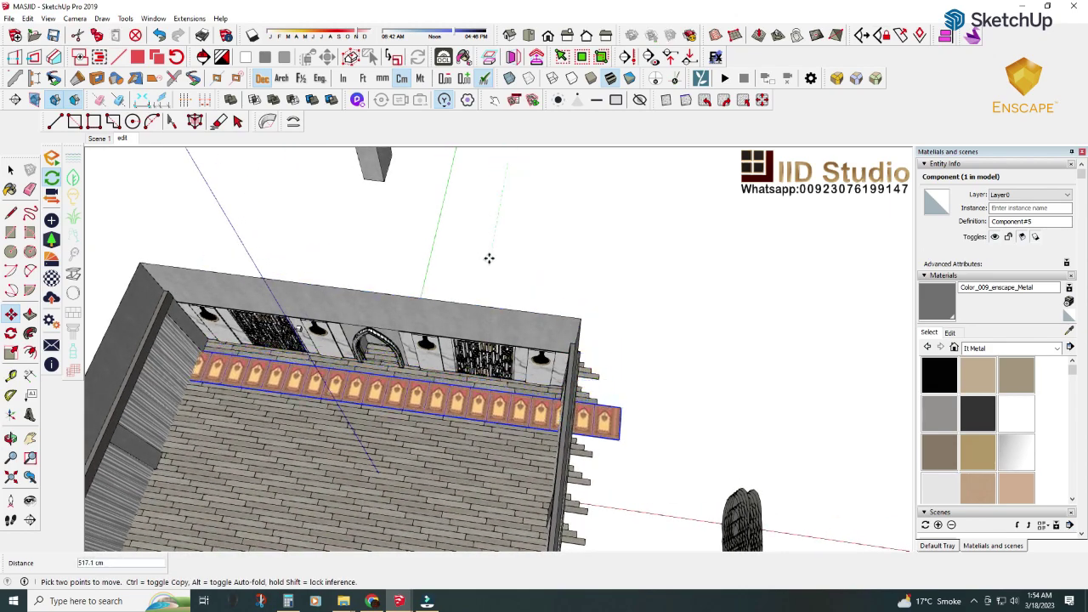
- Move the rug about 129 cm onto the floor in front of the wall
left_click(488, 255)
scroll(488, 255, "up", 3)
scroll(288, 360, "up", 2)
scroll(288, 361, "down", 4)
left_click(340, 368)
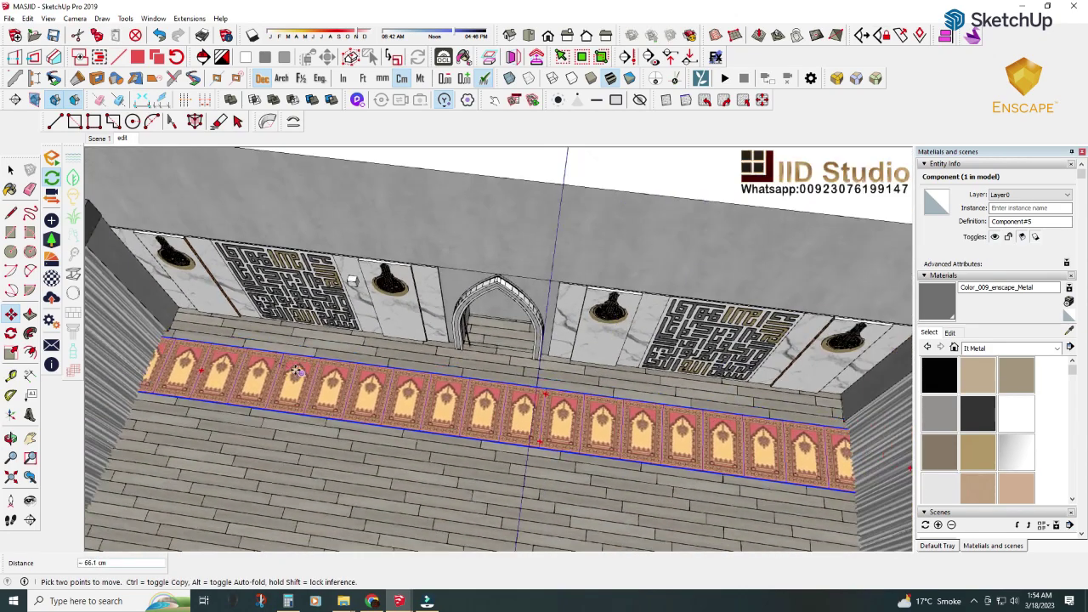
scroll(340, 368, "down", 4)
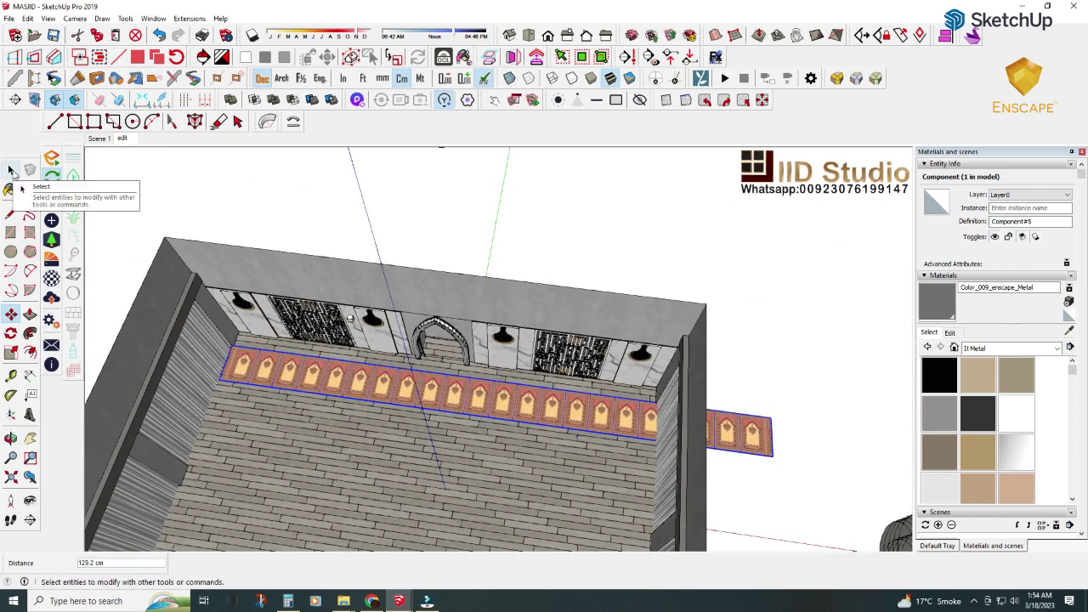
- Open the rug component and inspect its end where it pokes through the side wall
double_click(501, 391)
scroll(791, 446, "up", 5)
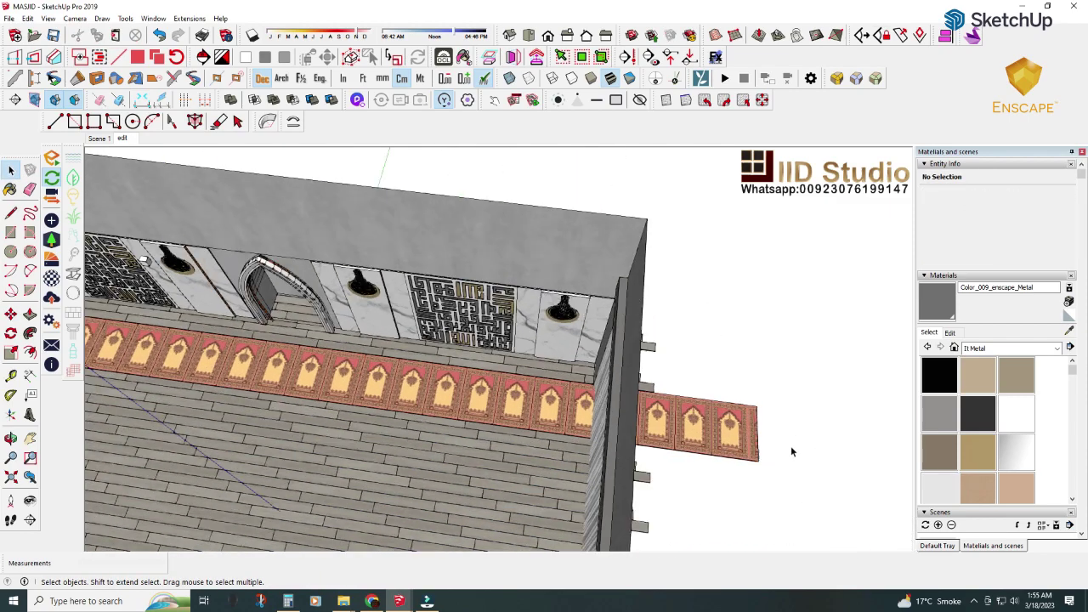
scroll(710, 433, "up", 3)
left_click(710, 433)
left_click(683, 434)
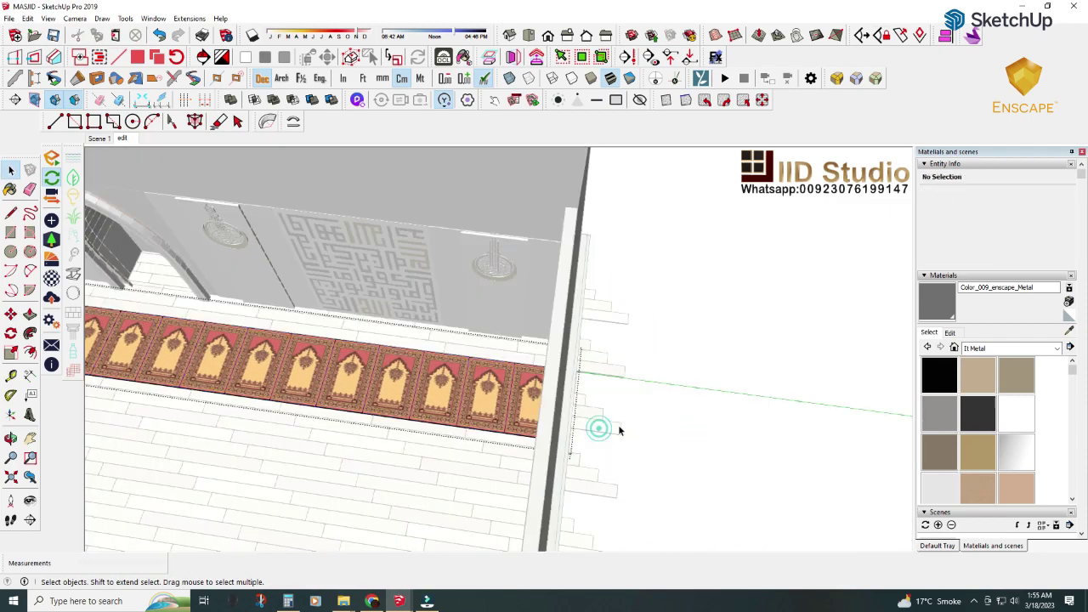
mouse_move(619, 430)
middle_mouse_down()
mouse_move(828, 389)
mouse_move(723, 425)
mouse_move(534, 408)
middle_mouse_up()
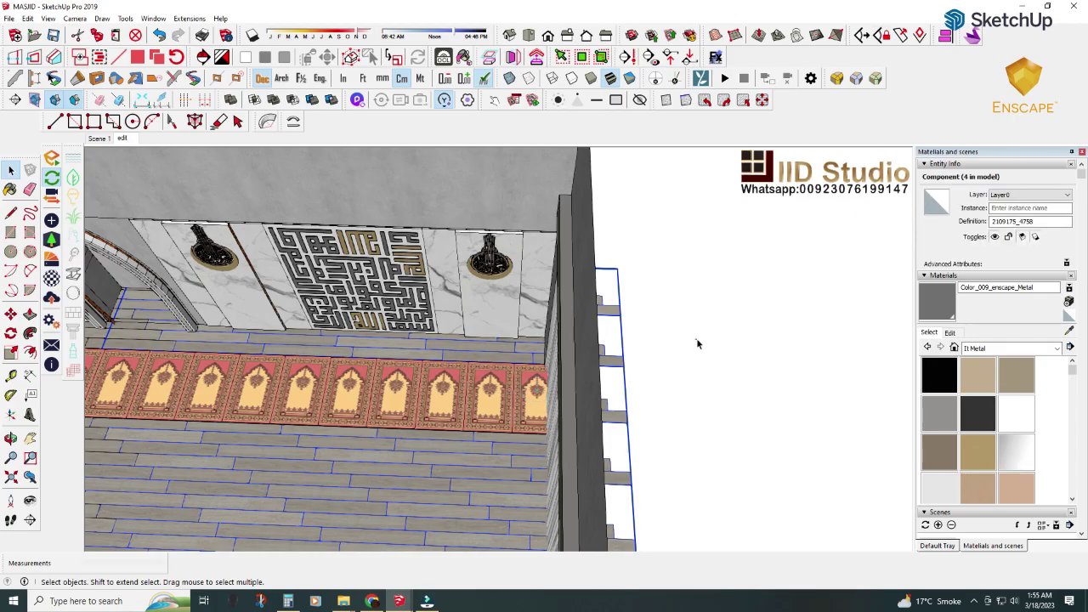
mouse_move(697, 344)
middle_mouse_down()
mouse_move(480, 433)
mouse_move(476, 391)
middle_mouse_up()
- Scale the rug's height down to Blue Scale 0.41 so it lies as a thin mat
scroll(472, 331, "up", 3)
middle_click_drag(473, 323, 459, 342)
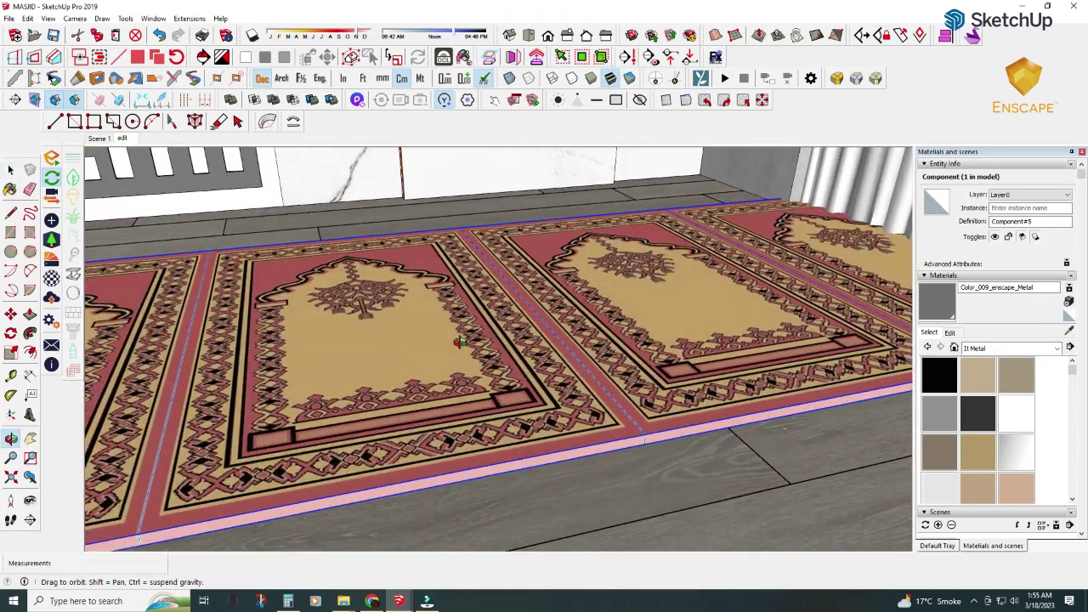
scroll(460, 345, "down", 3)
scroll(464, 348, "down", 3)
scroll(463, 349, "down", 2)
scroll(463, 349, "up", 5)
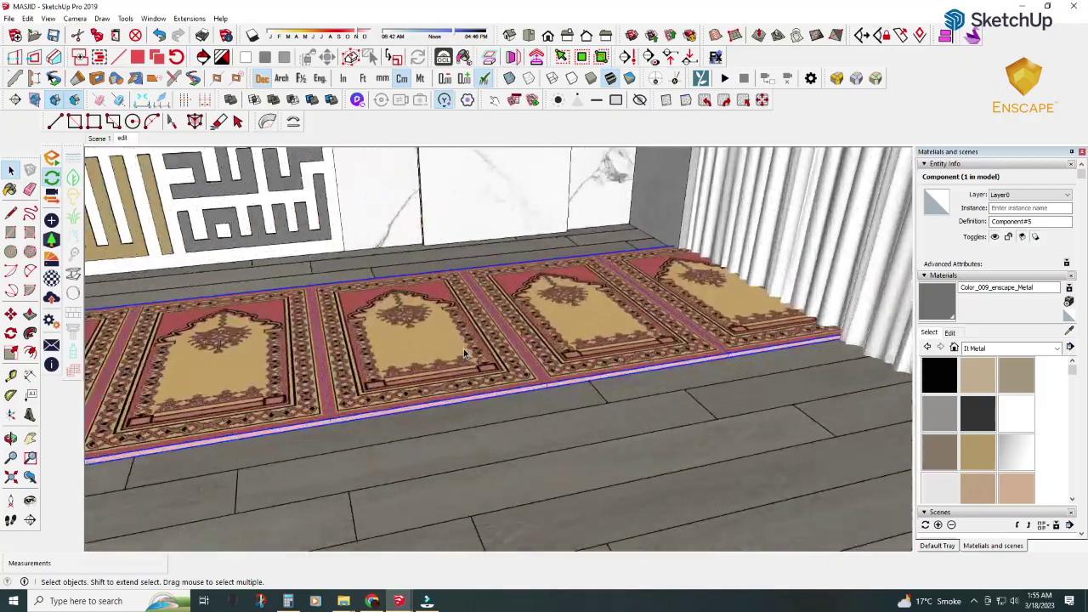
scroll(462, 350, "up", 2)
scroll(463, 349, "up", 2)
left_click(11, 352)
scroll(365, 374, "down", 3)
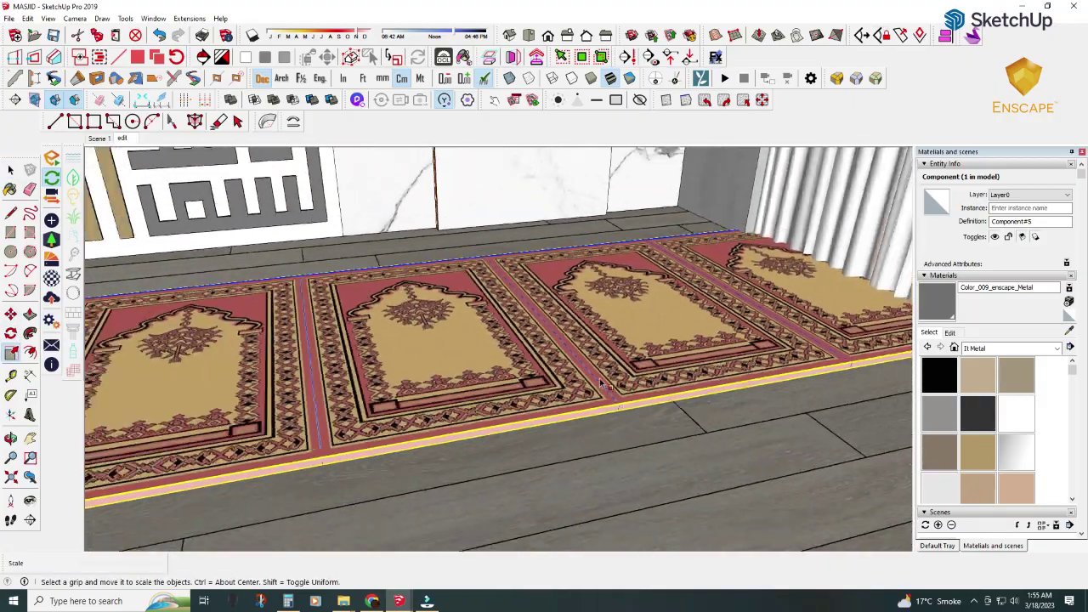
middle_click_drag(365, 374, 364, 374)
scroll(364, 374, "up", 3)
scroll(360, 374, "up", 3)
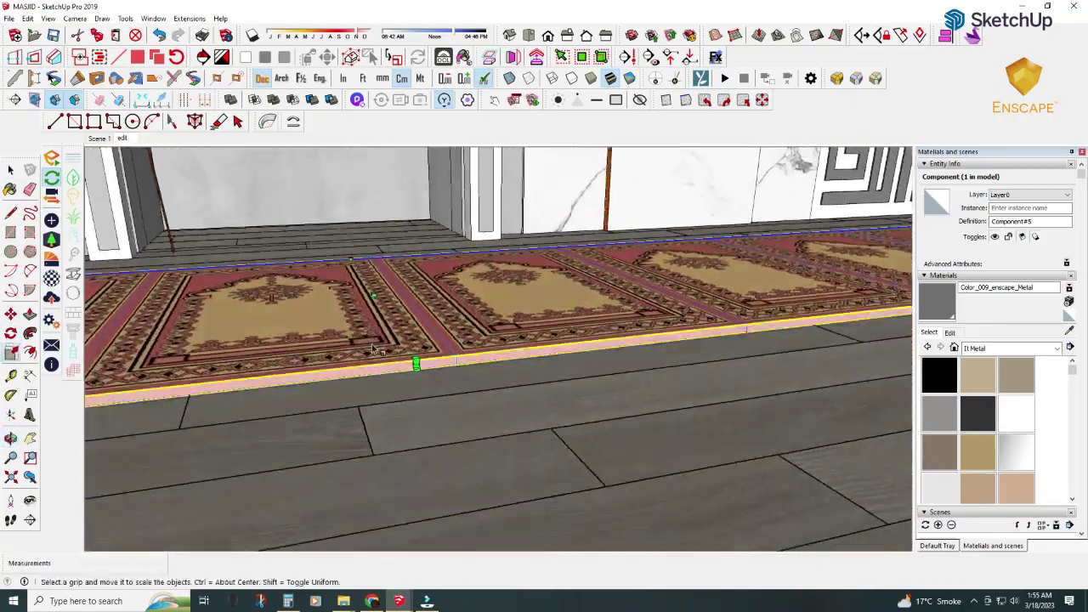
scroll(371, 274, "up", 3)
mouse_move(374, 270)
left_mouse_down()
mouse_move(372, 289)
mouse_move(404, 281)
left_mouse_up()
key("space")
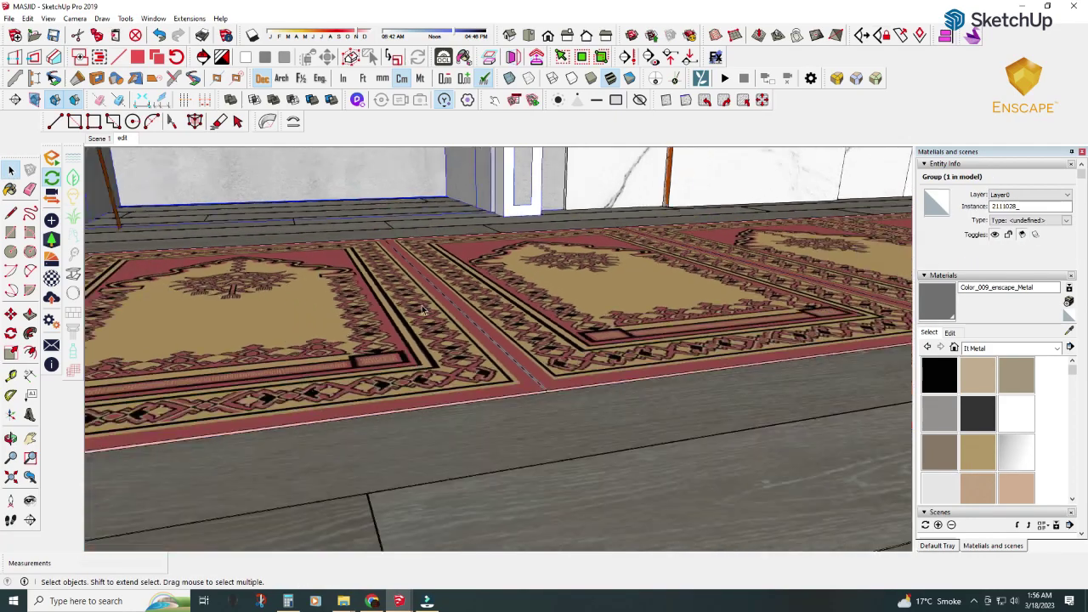
middle_click_drag(408, 289, 421, 374)
scroll(420, 374, "up", 3)
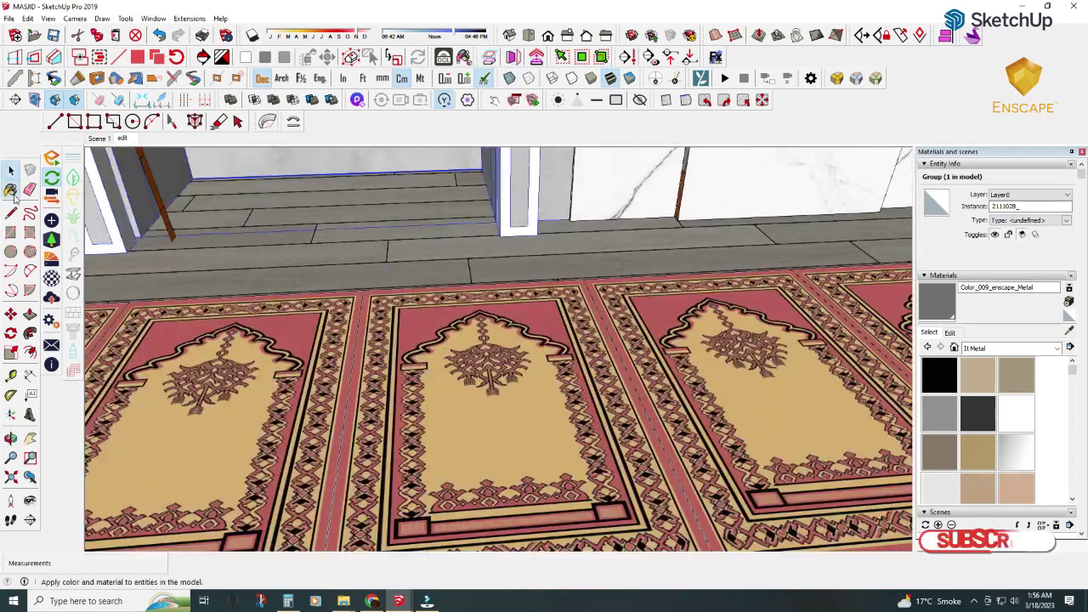
- Swap the rug material 2109175_014's Enscape normal map for Carpet Bump.jpg as its bump texture
left_click(11, 190)
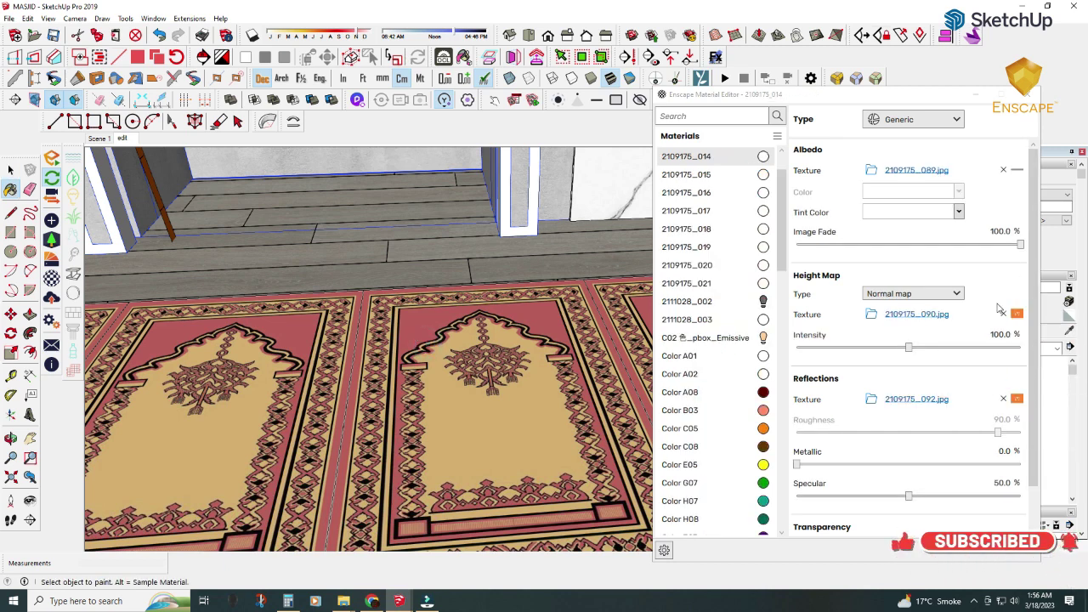
left_click(1002, 313)
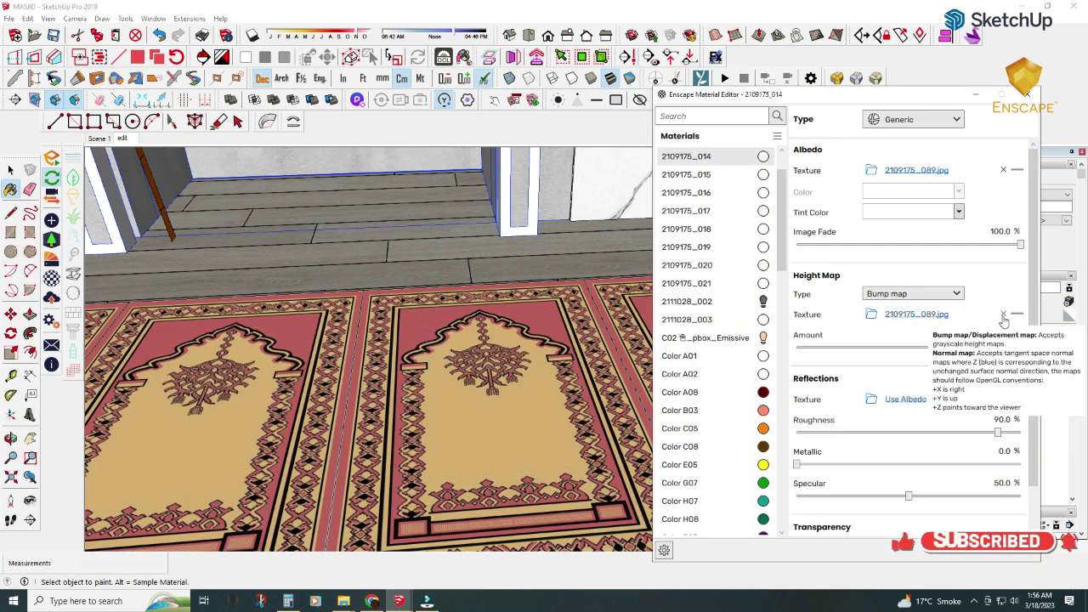
left_click(872, 314)
left_click(572, 105)
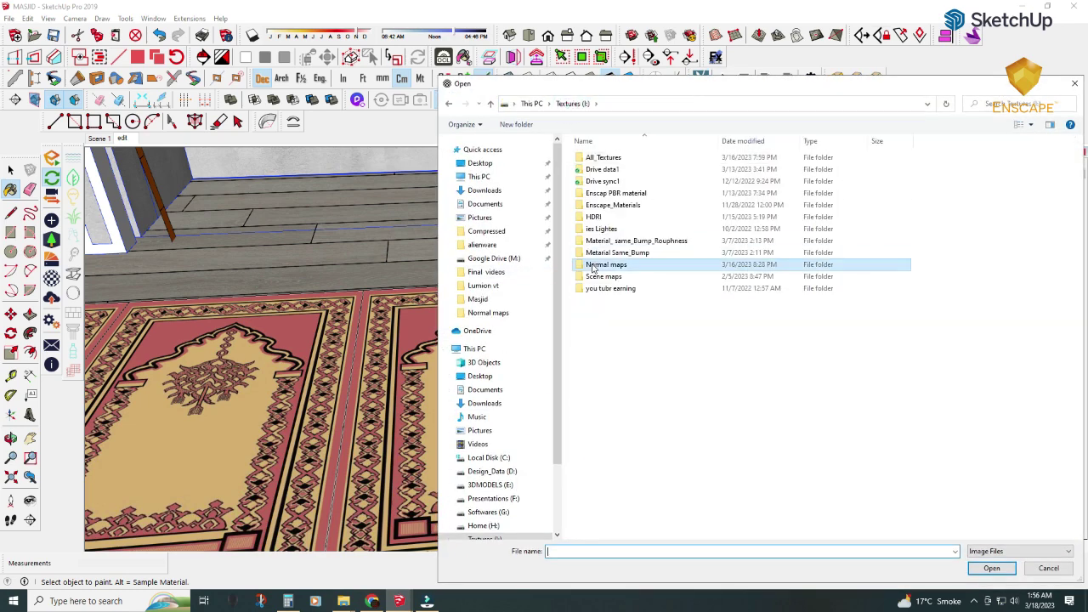
double_click(605, 195)
double_click(858, 182)
left_click(918, 315)
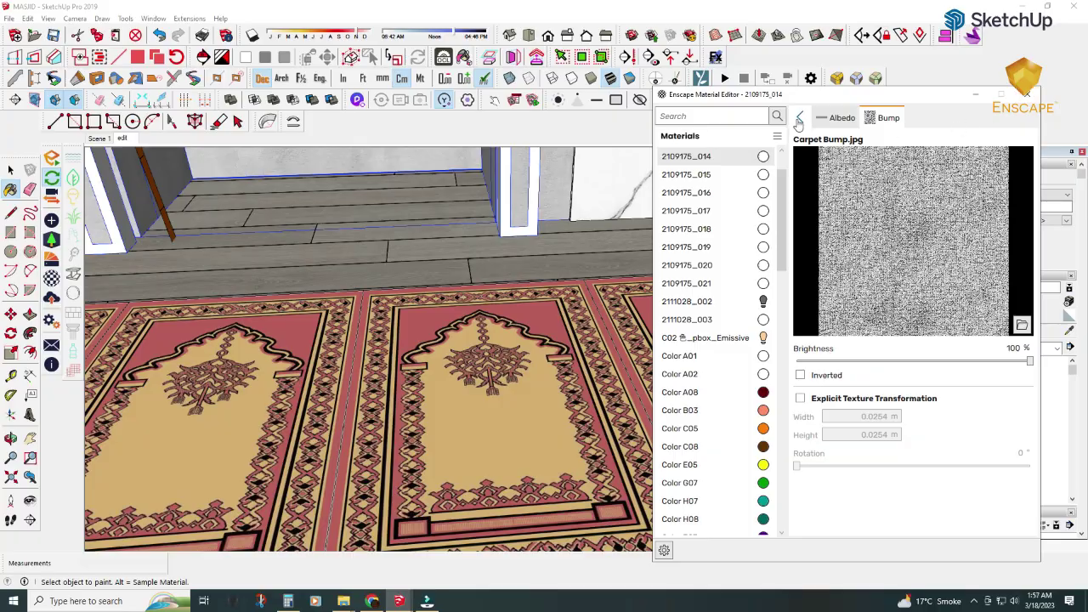
left_click(799, 119)
left_click(976, 96)
mouse_move(425, 298)
middle_mouse_down()
mouse_move(372, 415)
mouse_move(413, 428)
middle_mouse_up()
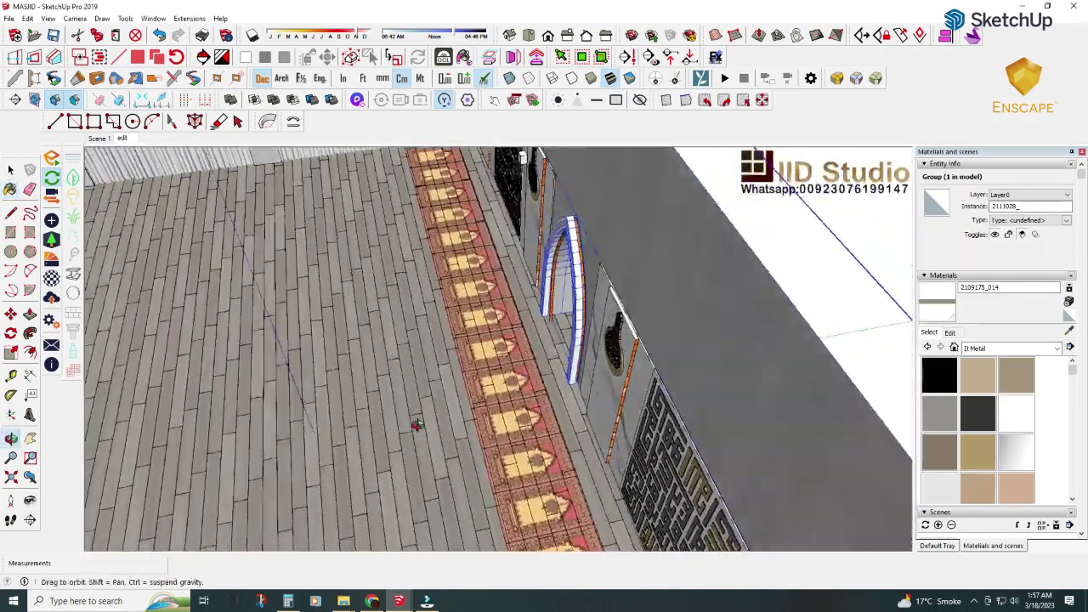
- Zoom out over the room, select the floor and look down on the prayer carpets
scroll(413, 427, "up", 3)
scroll(652, 441, "up", 2)
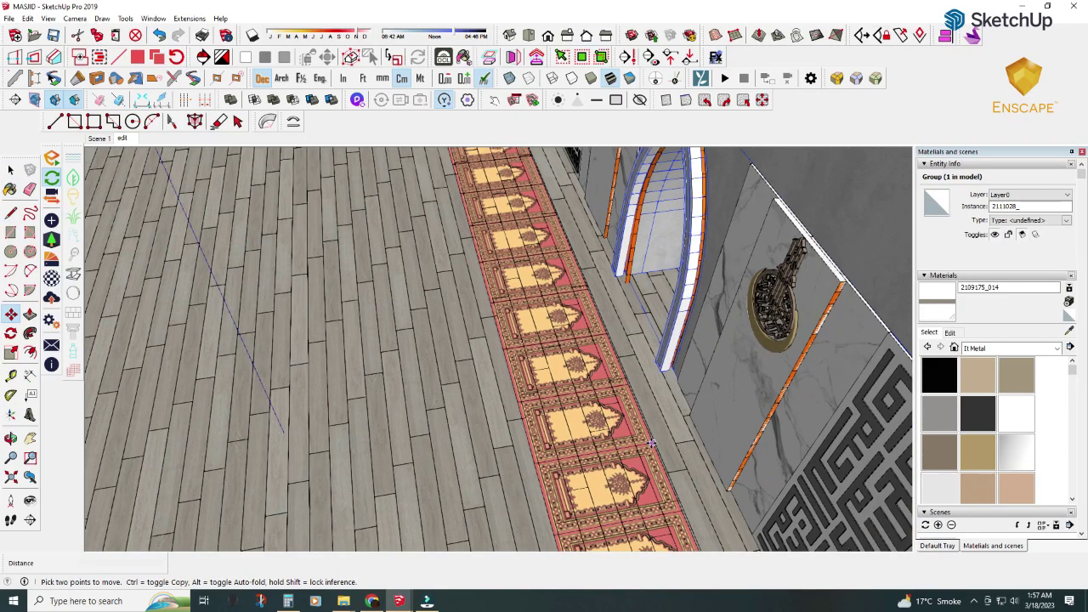
scroll(652, 441, "up", 2)
left_click(652, 441)
left_click(10, 171)
left_click(455, 397)
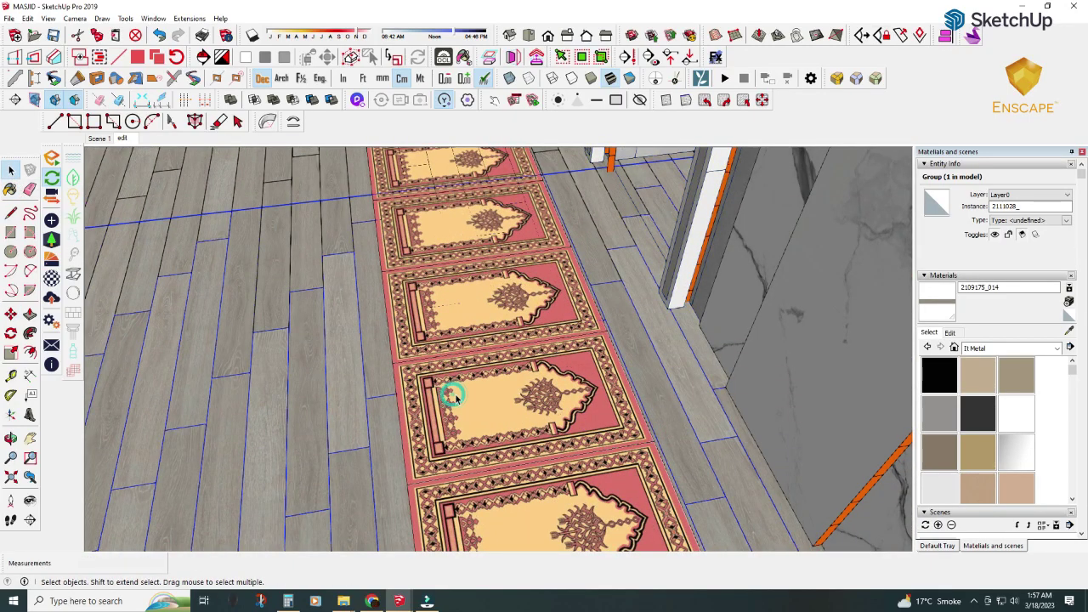
scroll(609, 346, "down", 5)
mouse_move(610, 347)
middle_mouse_down()
mouse_move(633, 334)
mouse_move(789, 384)
middle_mouse_up()
scroll(479, 313, "up", 3)
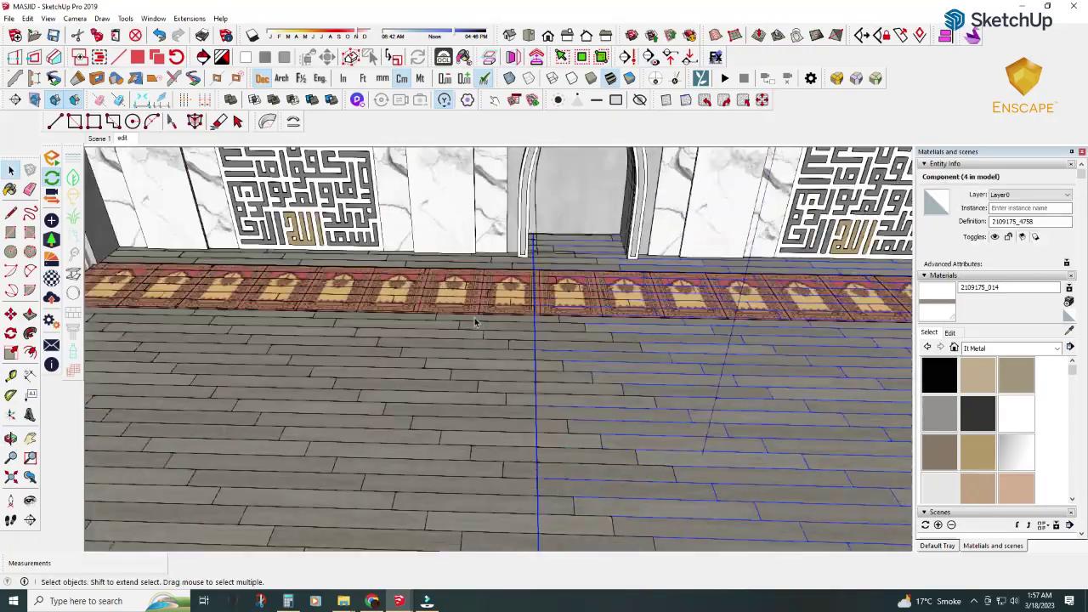
scroll(479, 313, "up", 3)
scroll(479, 314, "up", 2)
middle_click_drag(498, 315, 218, 382)
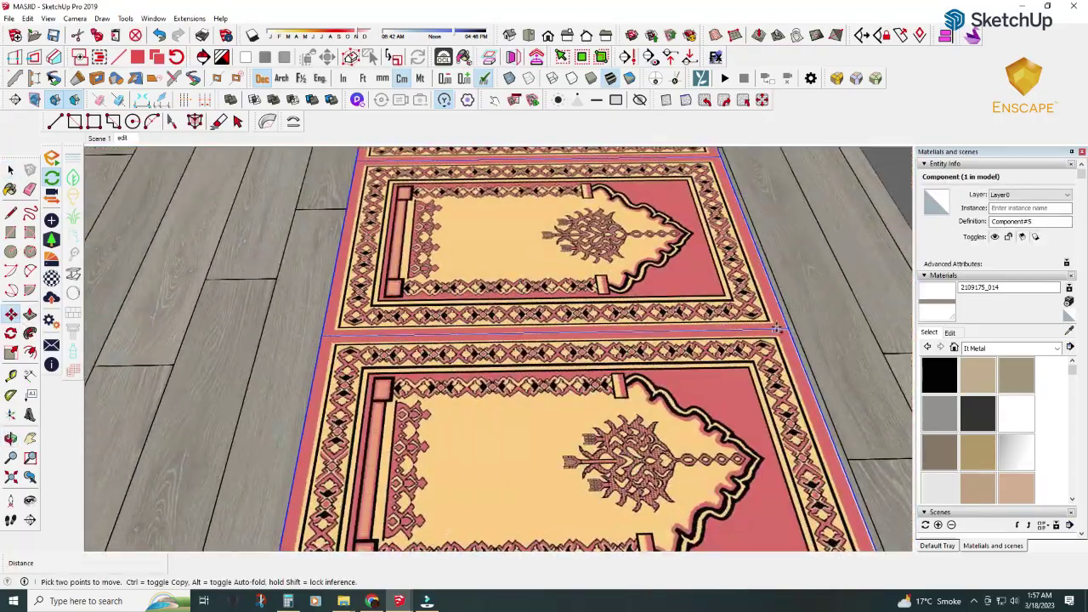
- Copy the prayer carpet eight more times in a row across the hall floor
left_click(777, 329)
key("ctrl")
type("x8")
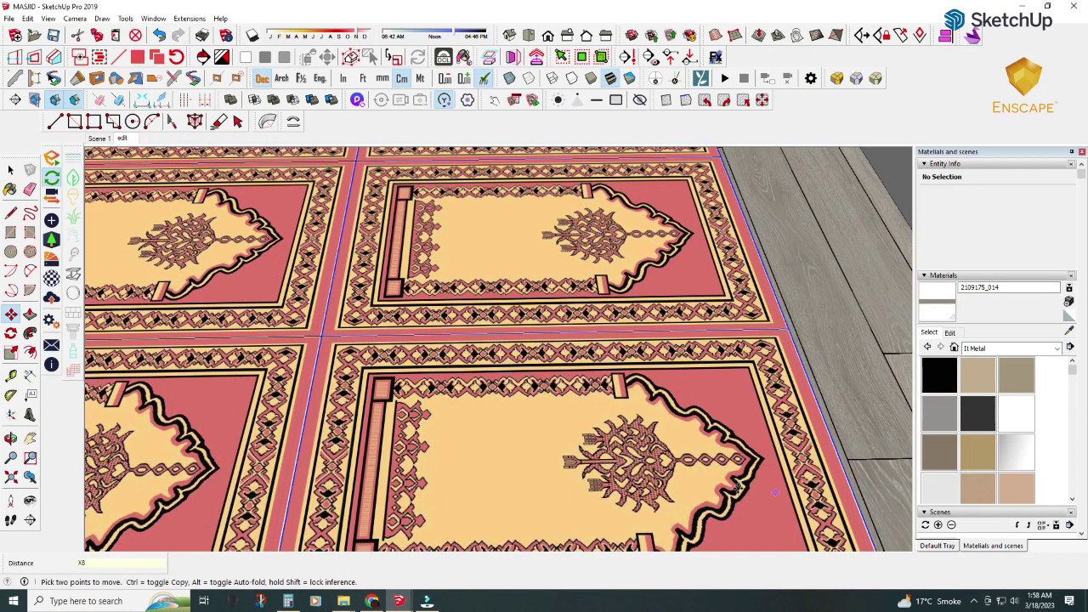
key("Return")
scroll(595, 408, "down", 5)
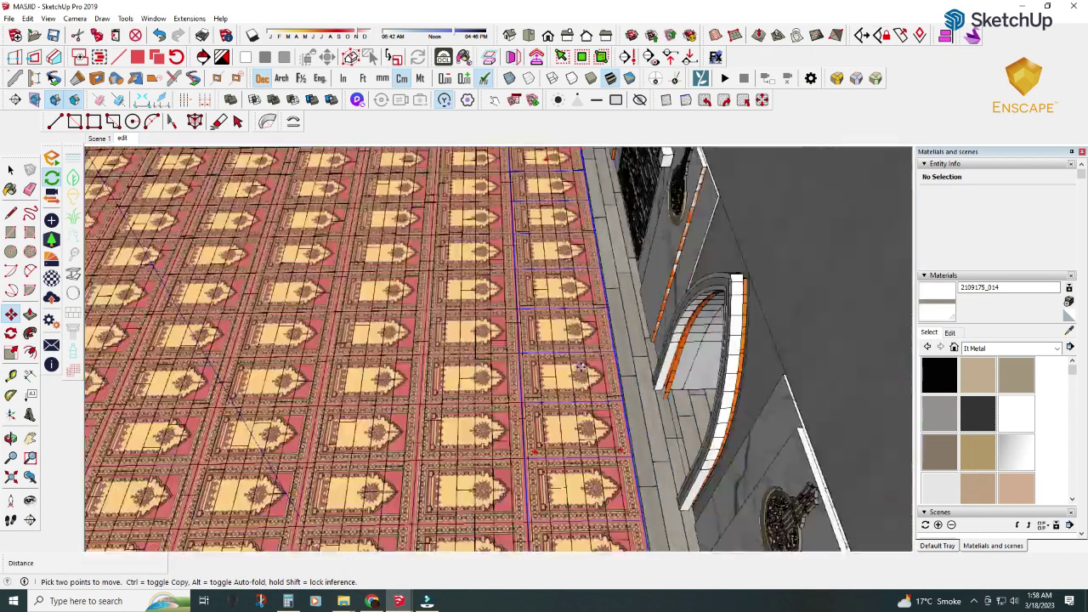
scroll(481, 391, "down", 3)
mouse_move(481, 391)
middle_mouse_down()
mouse_move(648, 345)
mouse_move(687, 365)
mouse_move(697, 388)
mouse_move(453, 385)
middle_mouse_up()
scroll(453, 386, "down", 3)
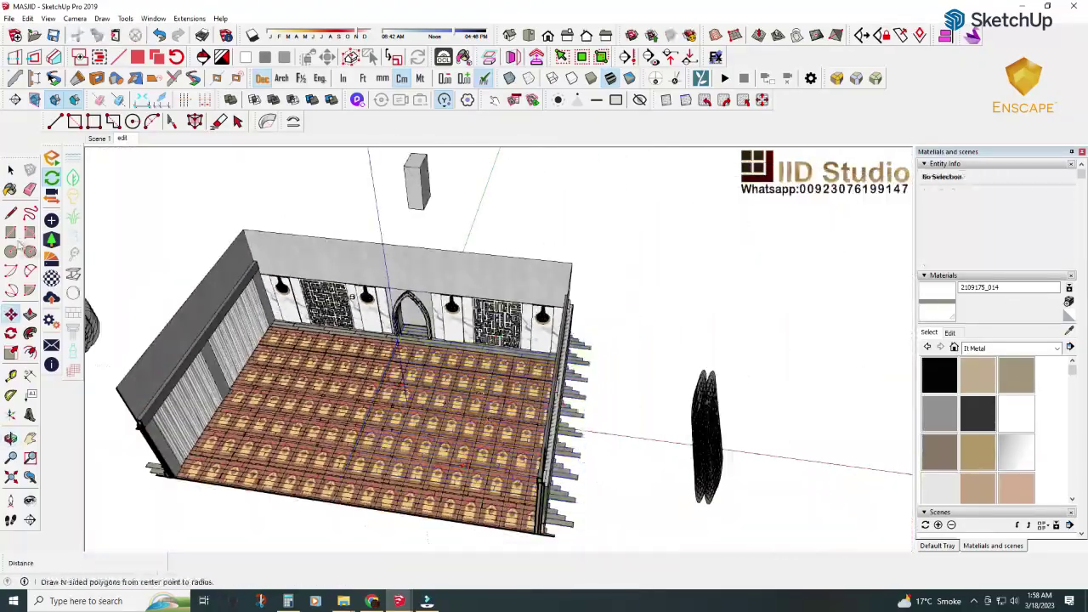
- Select the carpet strip outside the front wall and reduce it to one remaining carpet
left_click(99, 138)
middle_click_drag(487, 505, 545, 554)
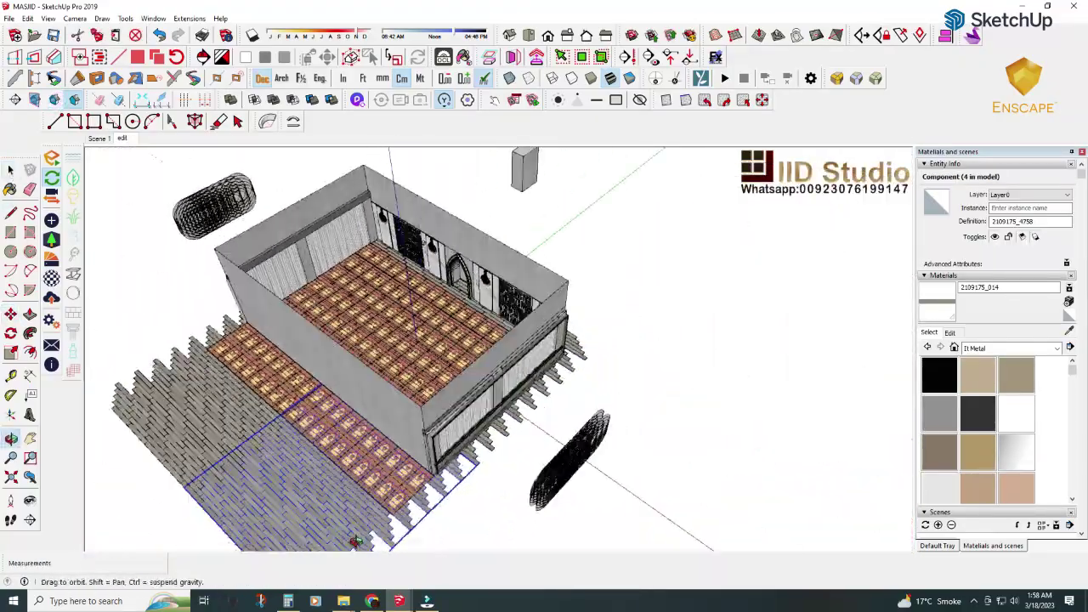
scroll(428, 413, "up", 5)
scroll(428, 413, "up", 2)
left_click(427, 413)
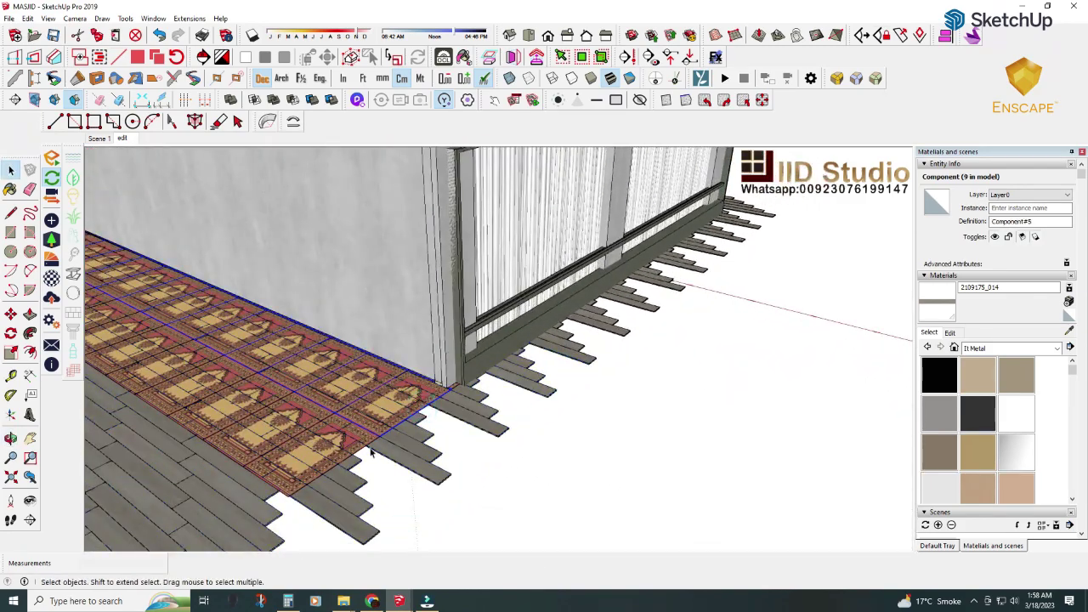
scroll(424, 436, "down", 2)
key("Delete")
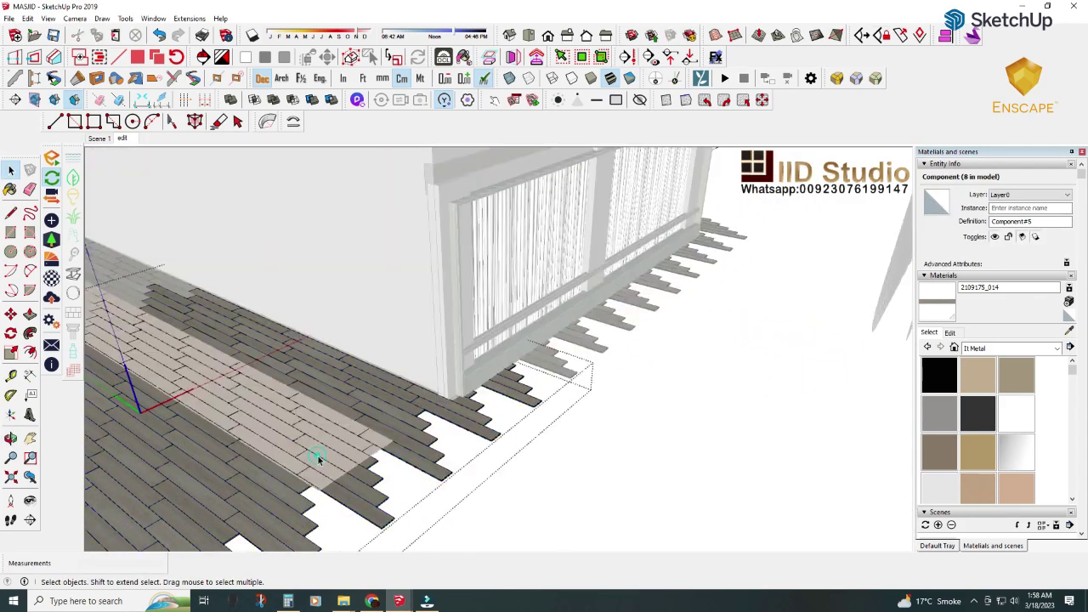
key("ctrl+z")
key("ctrl+z")
key("ctrl+z")
key("ctrl+z")
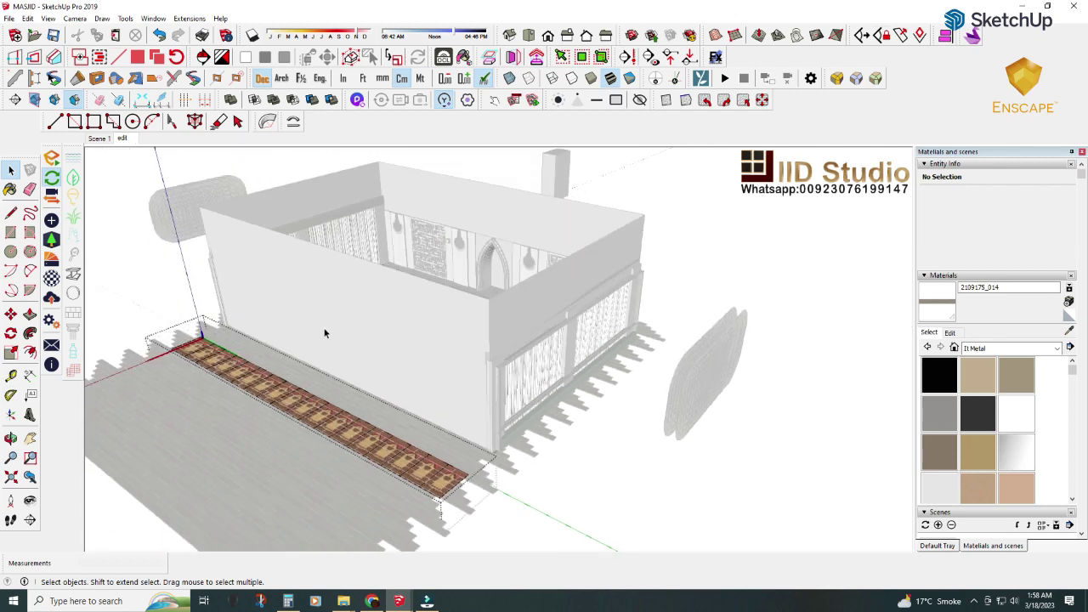
key("ctrl+z")
key("ctrl+z")
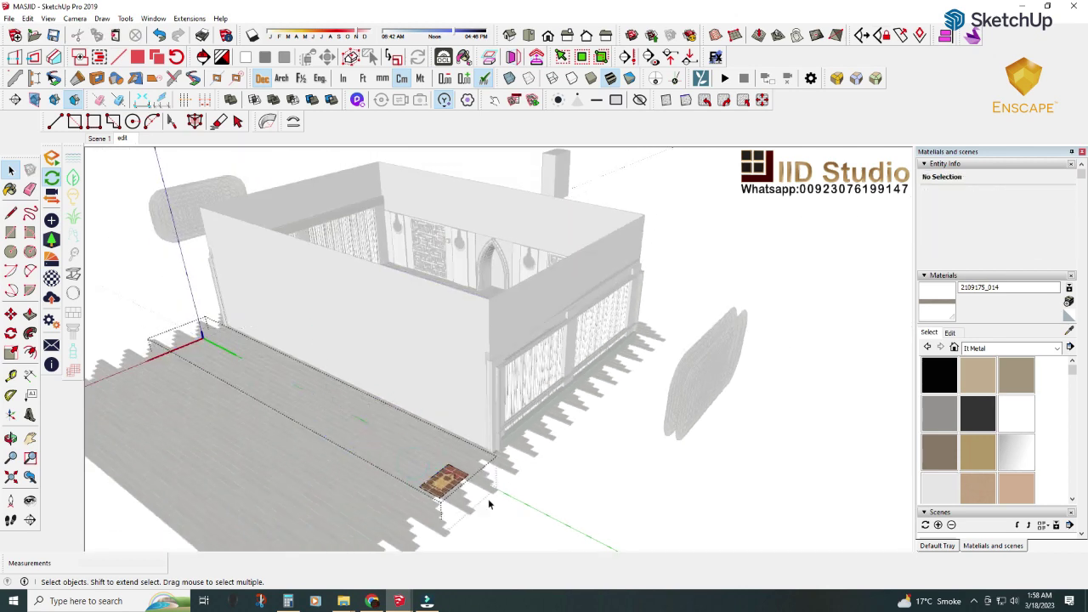
left_click(462, 484)
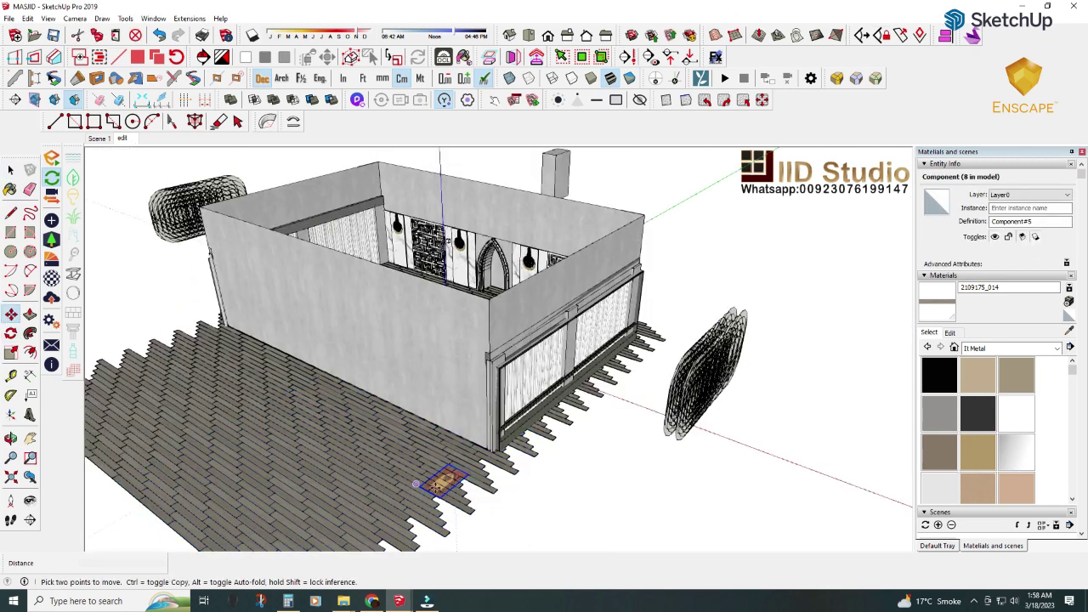
- Explode the outside carpet component and turn the resulting group into a component
right_click(538, 534)
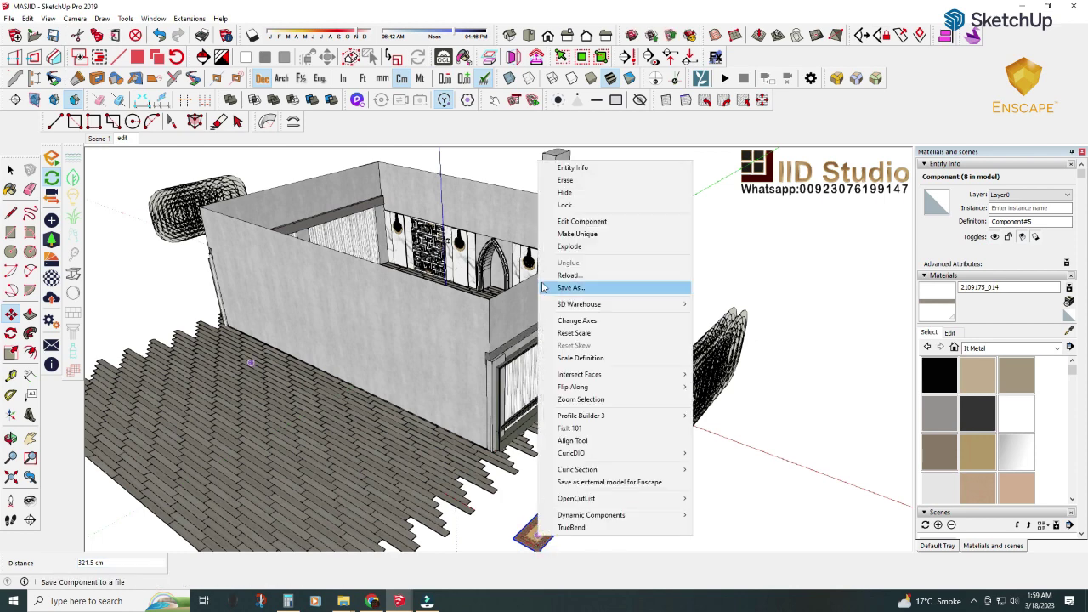
left_click(574, 248)
right_click(557, 532)
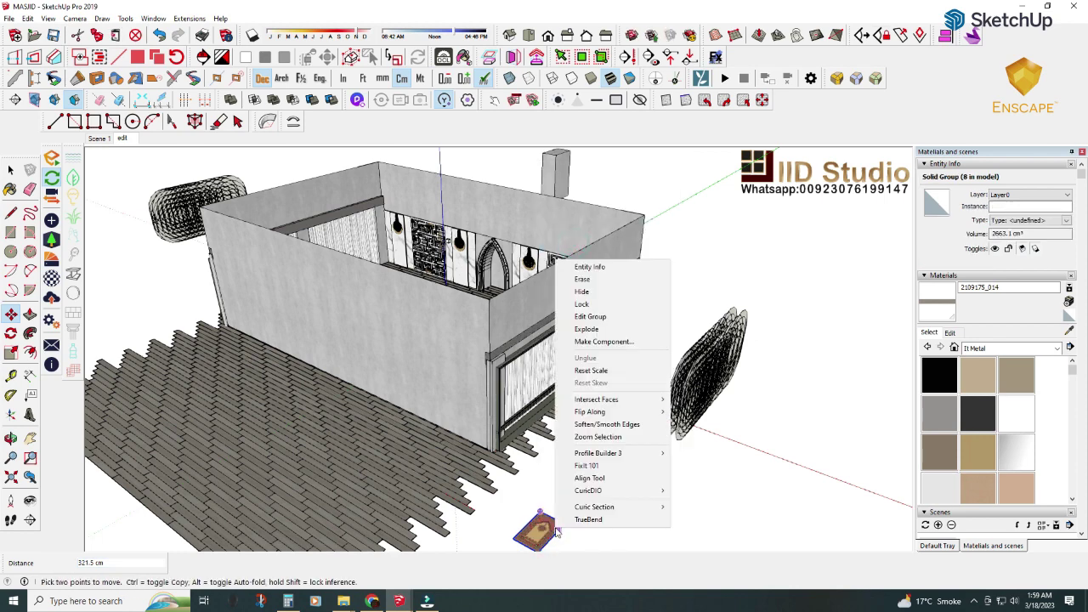
left_click(590, 316)
key("Escape")
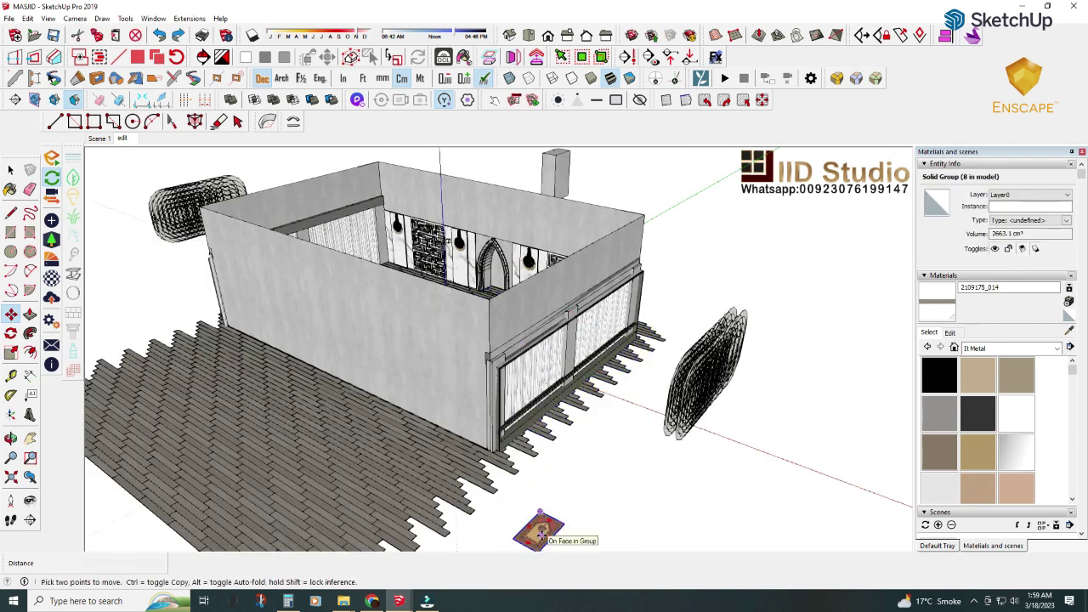
right_click(536, 526)
left_click(578, 389)
- Undo a trial carpet move and explode the carpet row into separate carpets
left_click(454, 344)
mouse_move(455, 345)
middle_mouse_down()
mouse_move(476, 476)
mouse_move(493, 384)
middle_mouse_up()
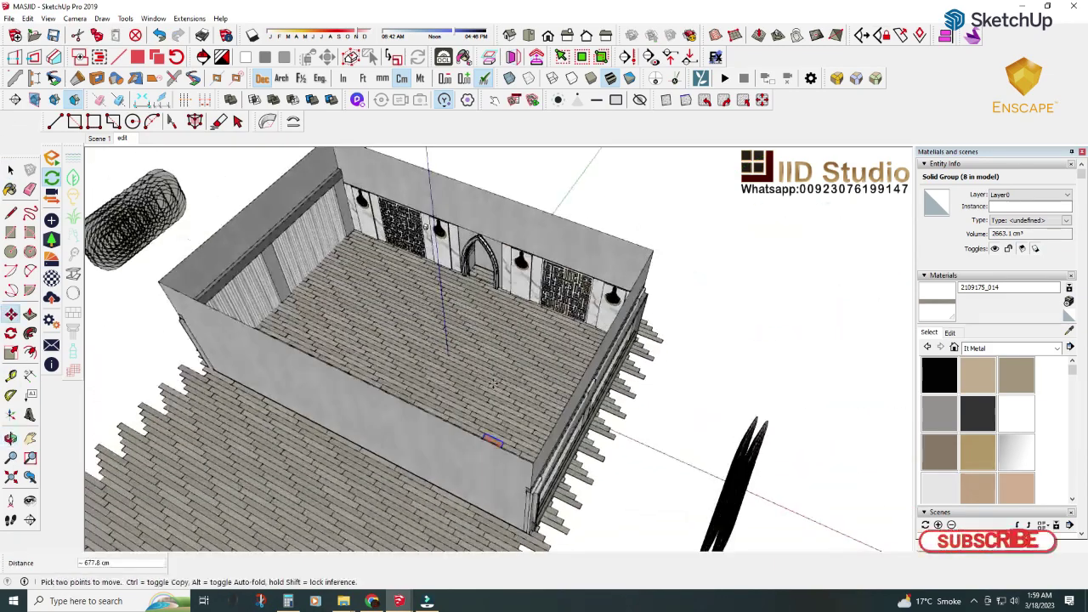
scroll(622, 417, "down", 3)
key("ctrl+z")
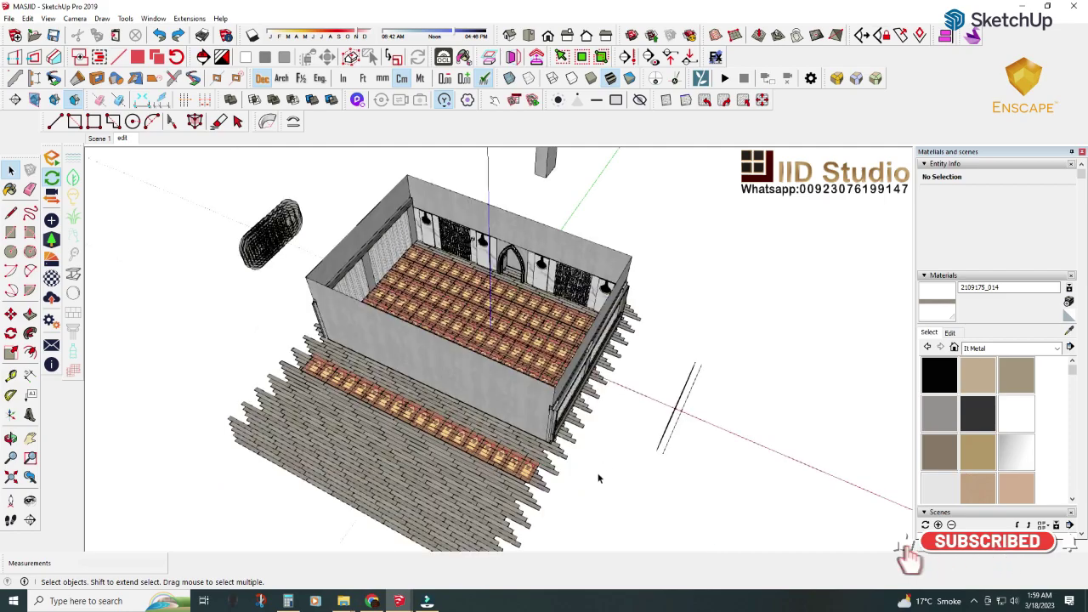
scroll(495, 459, "up", 5)
scroll(495, 459, "up", 4)
right_click(493, 455)
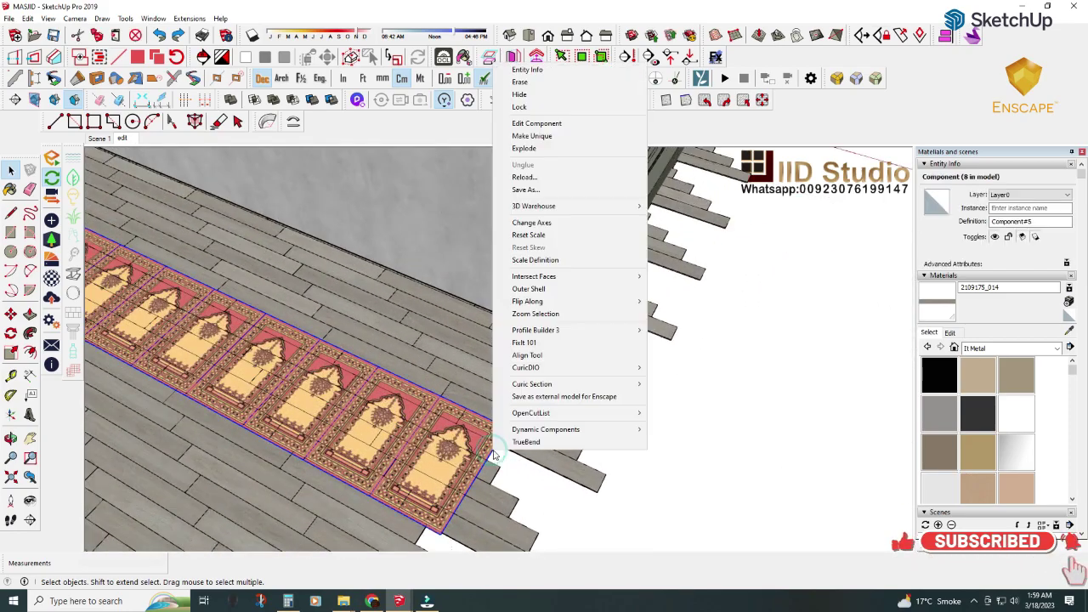
left_click(531, 149)
- Box-select the outside carpet row and delete all but one end carpet
scroll(658, 514, "down", 2)
scroll(658, 514, "down", 2)
scroll(595, 476, "down", 3)
left_click_drag(230, 302, 476, 445)
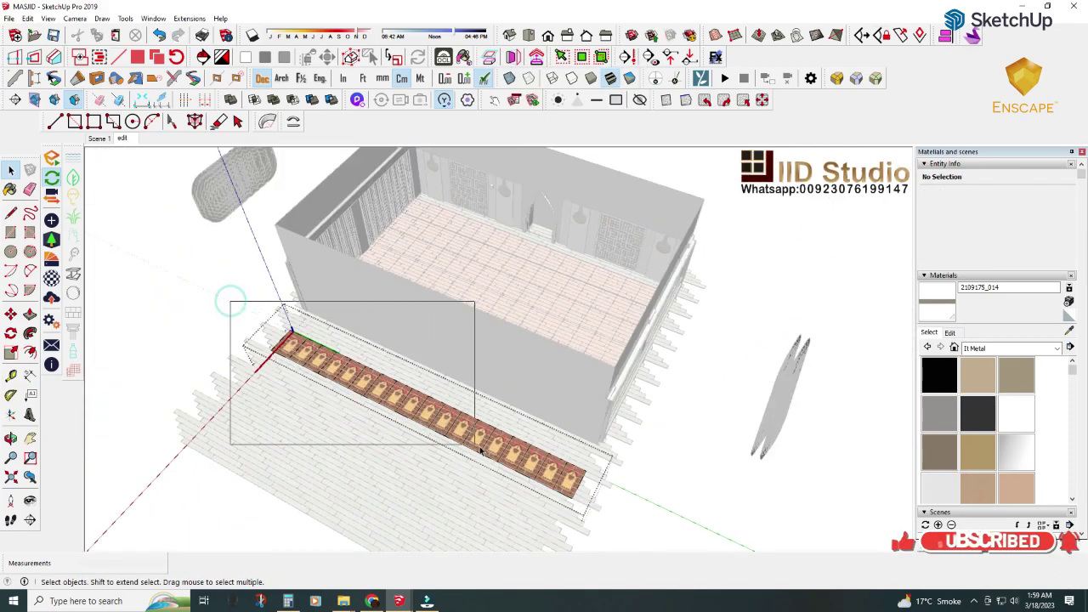
left_click_drag(547, 485, 546, 484)
key("Delete")
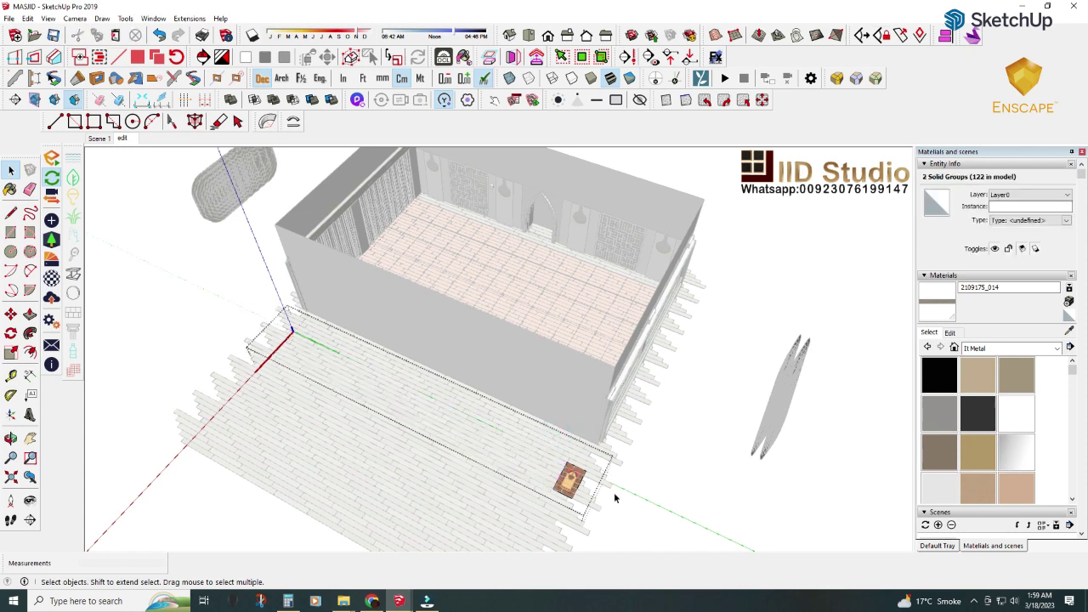
left_click(572, 481)
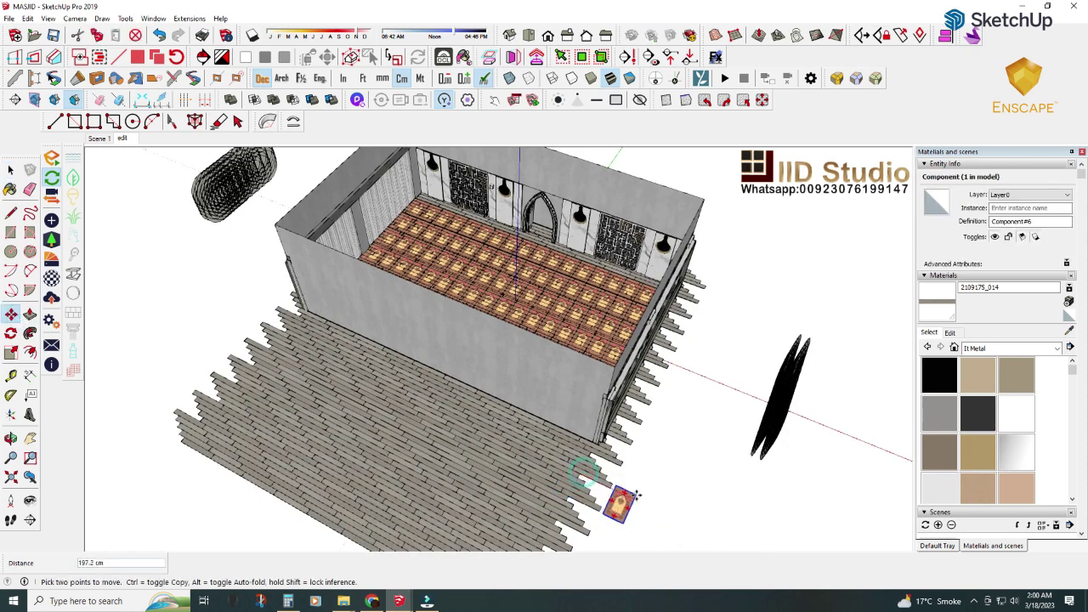
- Open and close the lone carpet for editing and check the wall group's context menu
left_click(12, 170)
double_click(640, 508)
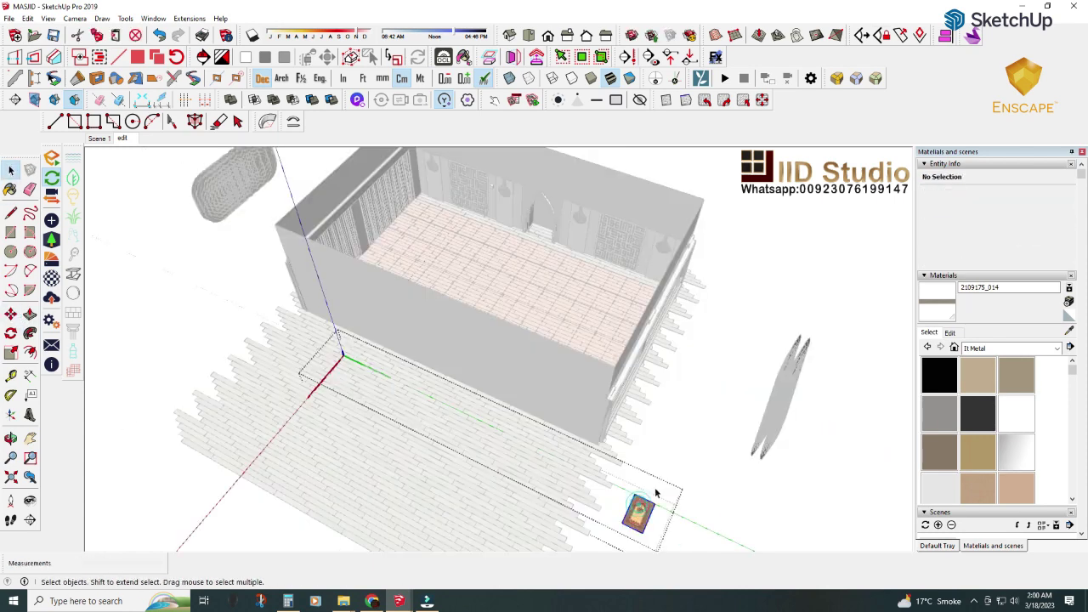
left_click(656, 493)
right_click(636, 518)
right_click(646, 243)
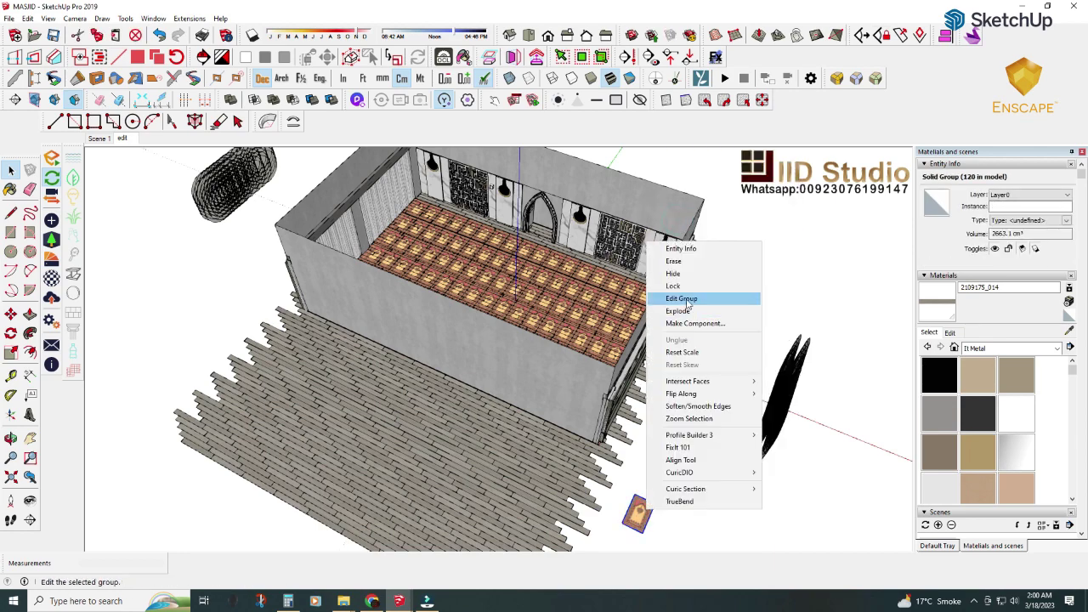
left_click(657, 547)
scroll(658, 547, "up", 3)
scroll(627, 506, "up", 2)
- Select the lone prayer carpet and carry it toward the prayer hall
left_click(626, 505)
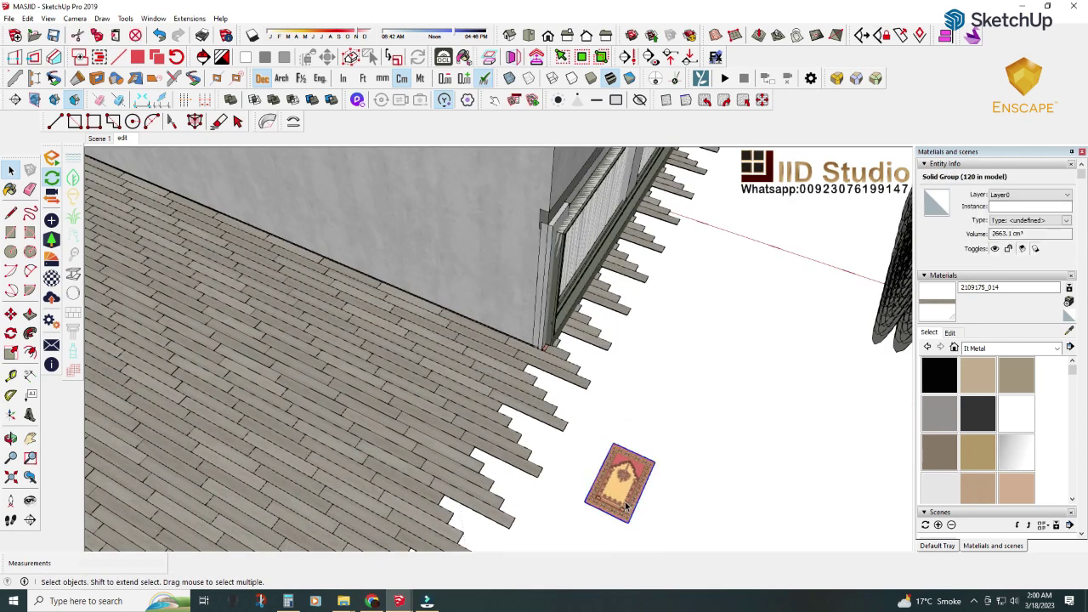
scroll(627, 506, "down", 2)
left_click(649, 471)
middle_click_drag(649, 472, 510, 357)
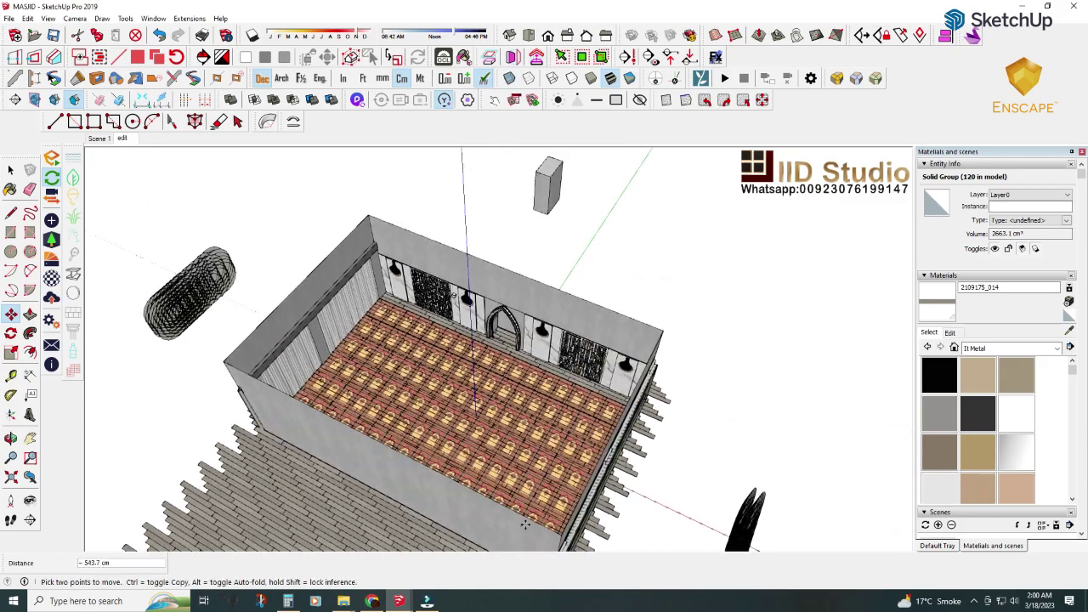
scroll(510, 357, "up", 5)
- Drop the carpet's corner at a first target point near the arch wall
scroll(514, 326, "up", 2)
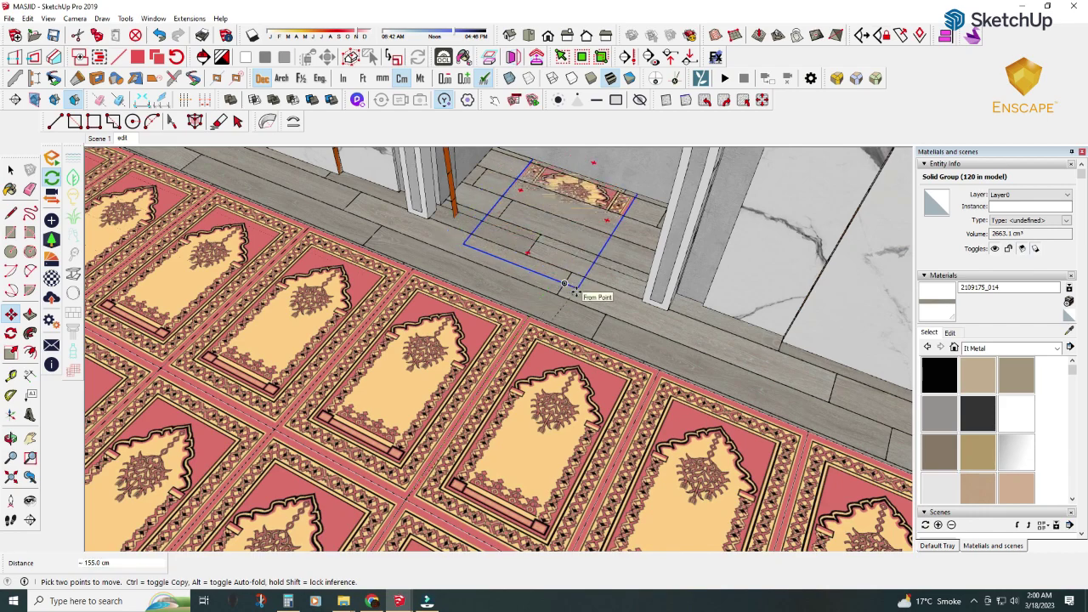
scroll(576, 291, "up", 3)
scroll(626, 260, "up", 3)
scroll(485, 328, "up", 2)
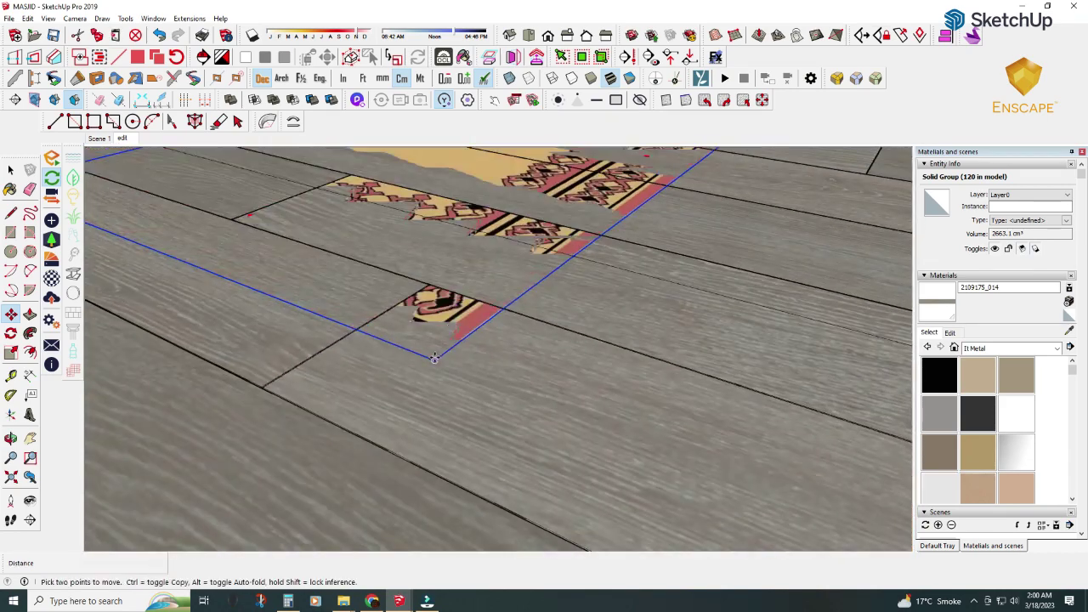
left_click(436, 344)
scroll(495, 422, "up", 2)
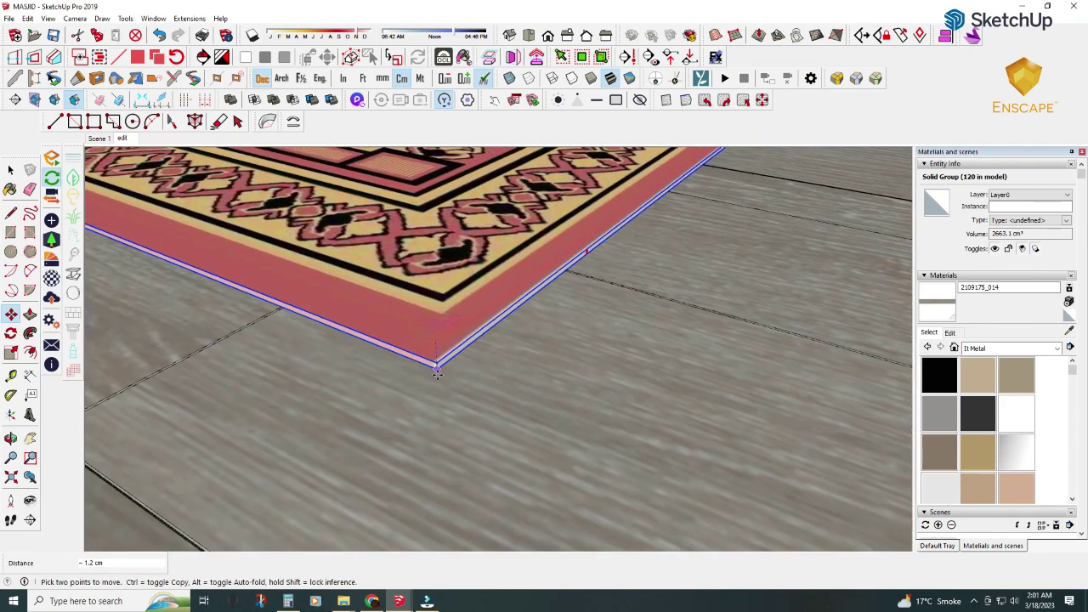
scroll(495, 422, "down", 5)
- Reposition the carpet by its corner onto the floor inside the arched niche
middle_click_drag(501, 430, 512, 436)
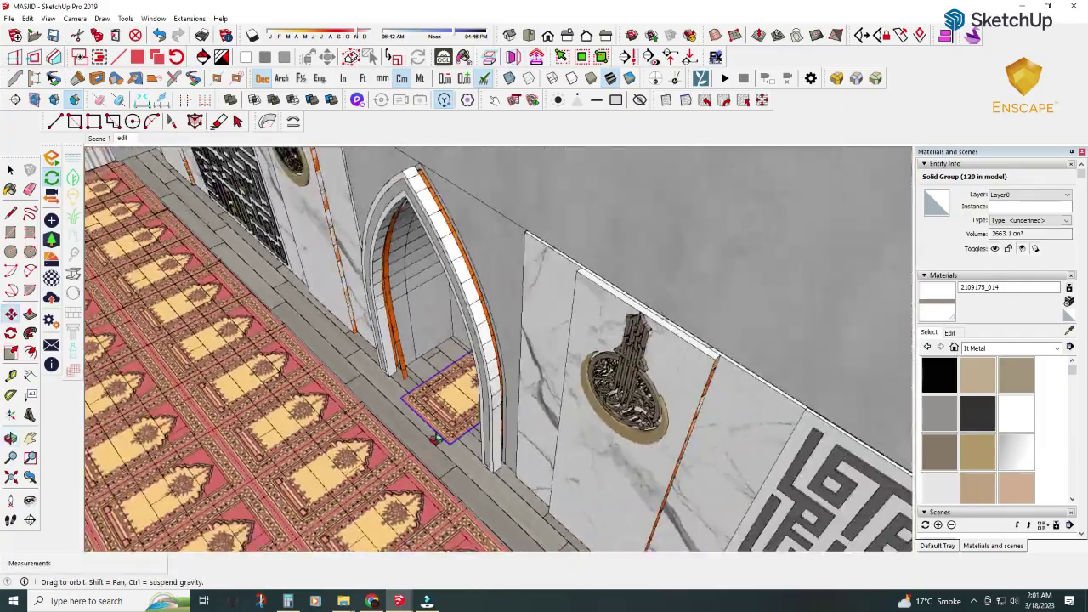
scroll(484, 425, "up", 2)
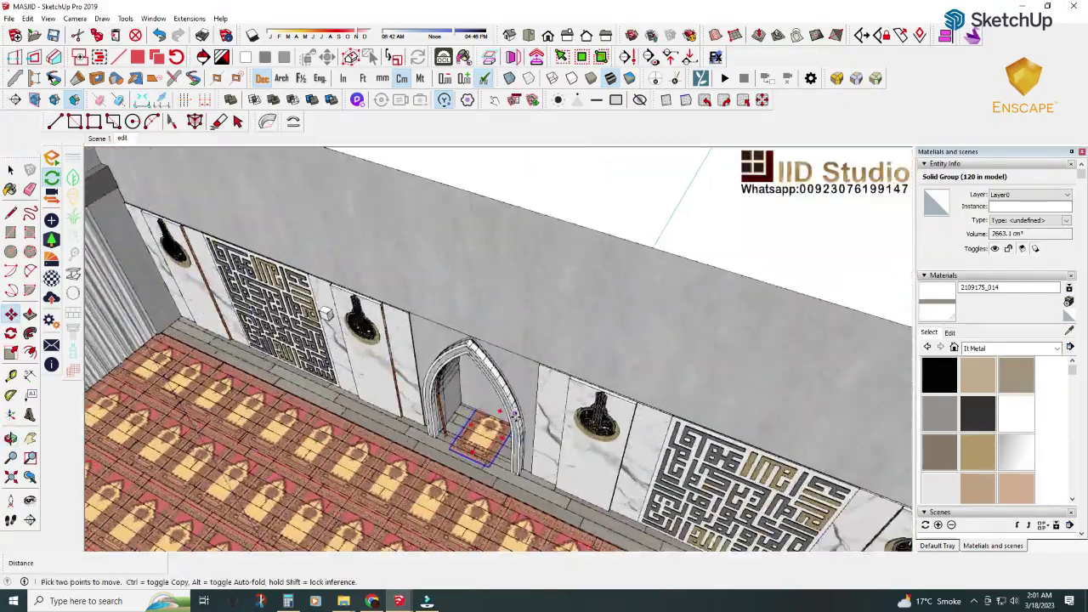
scroll(460, 425, "up", 3)
scroll(429, 429, "up", 2)
scroll(417, 432, "up", 2)
scroll(417, 432, "down", 3)
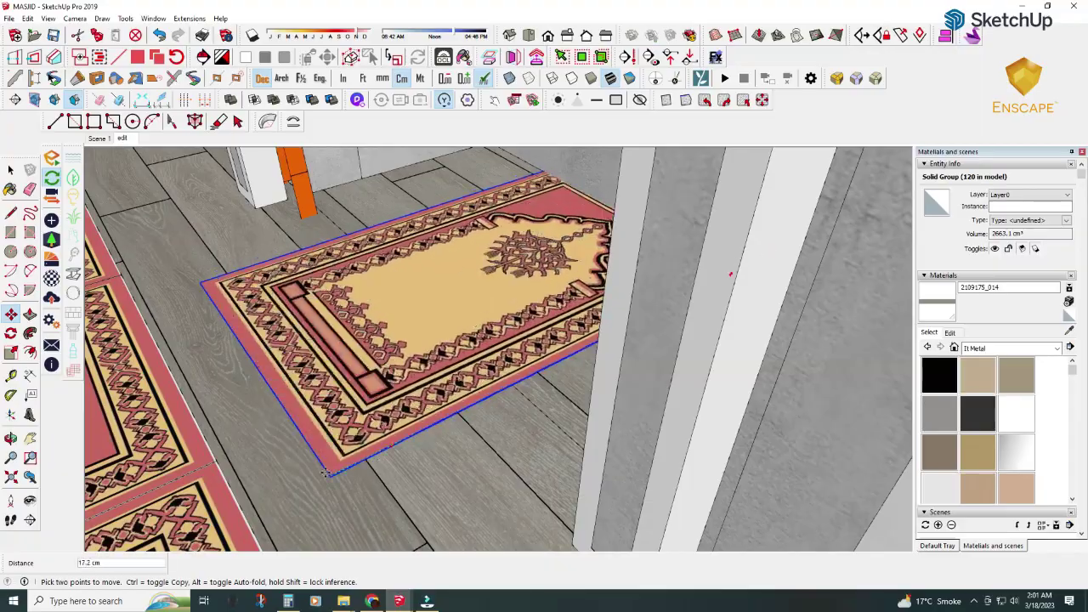
left_click(421, 435)
left_click(492, 429)
scroll(492, 430, "up", 2)
scroll(492, 429, "down", 3)
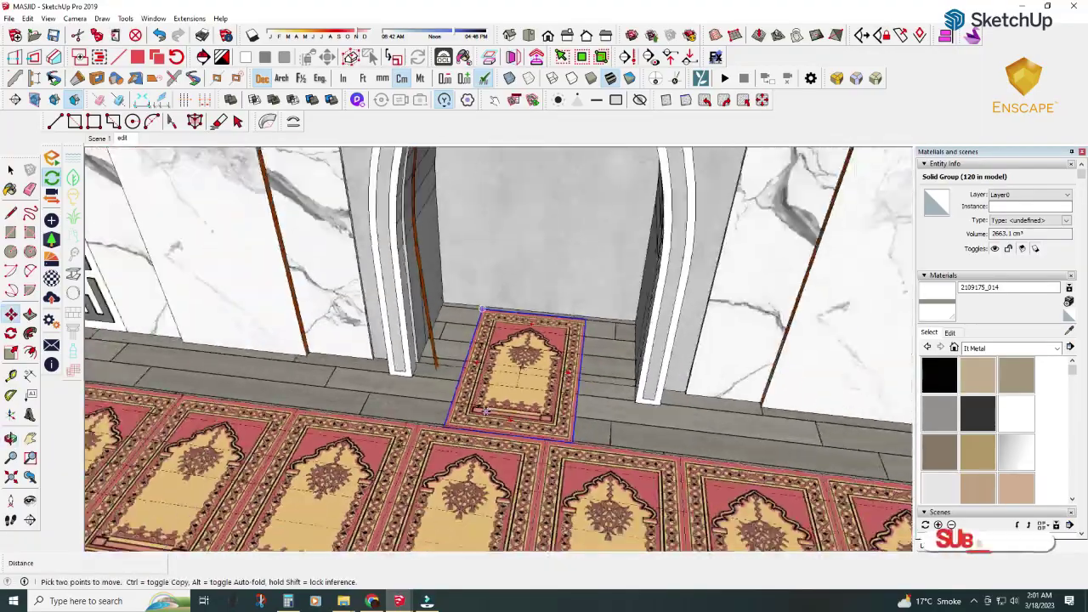
scroll(489, 421, "down", 3)
key("space")
- Orbit around the arch doorway to view the placed carpet within the whole room
scroll(482, 408, "up", 3)
scroll(482, 408, "up", 3)
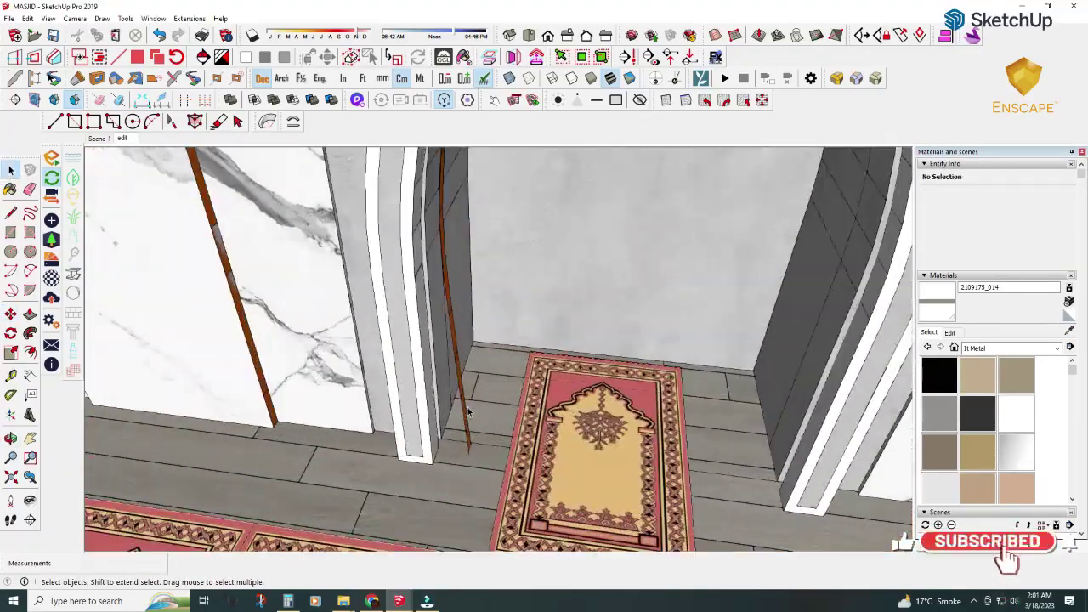
middle_click_drag(482, 408, 366, 431)
scroll(421, 451, "down", 3)
scroll(421, 451, "down", 3)
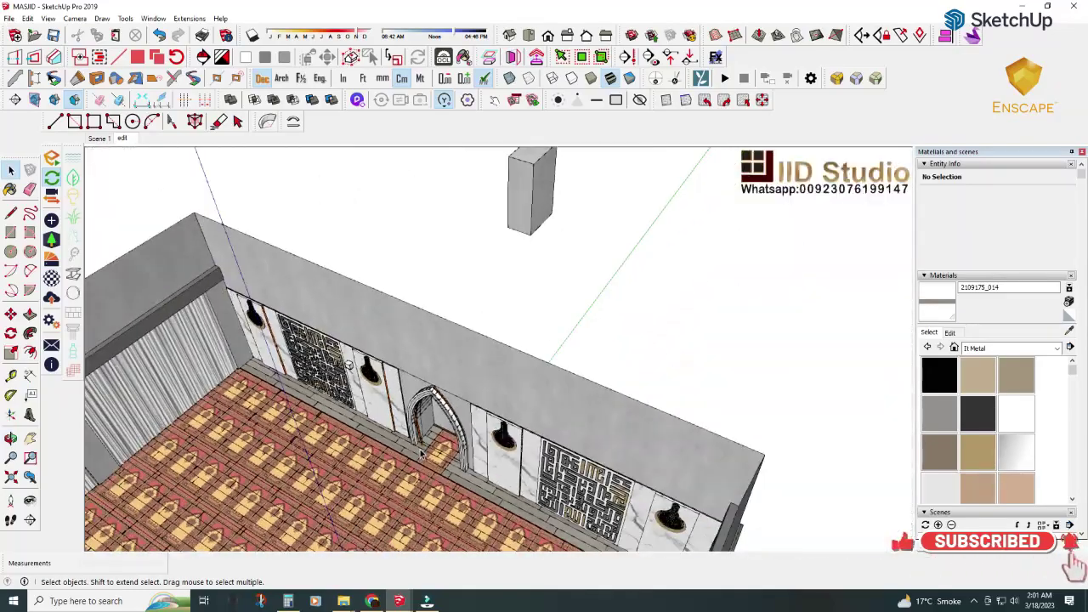
mouse_move(421, 452)
middle_mouse_down()
mouse_move(391, 408)
mouse_move(355, 402)
middle_mouse_up()
scroll(425, 449, "up", 4)
scroll(430, 414, "up", 3)
- Select the grey wall group and inspect the arch jamb and top up close
left_click(430, 414)
scroll(473, 433, "down", 3)
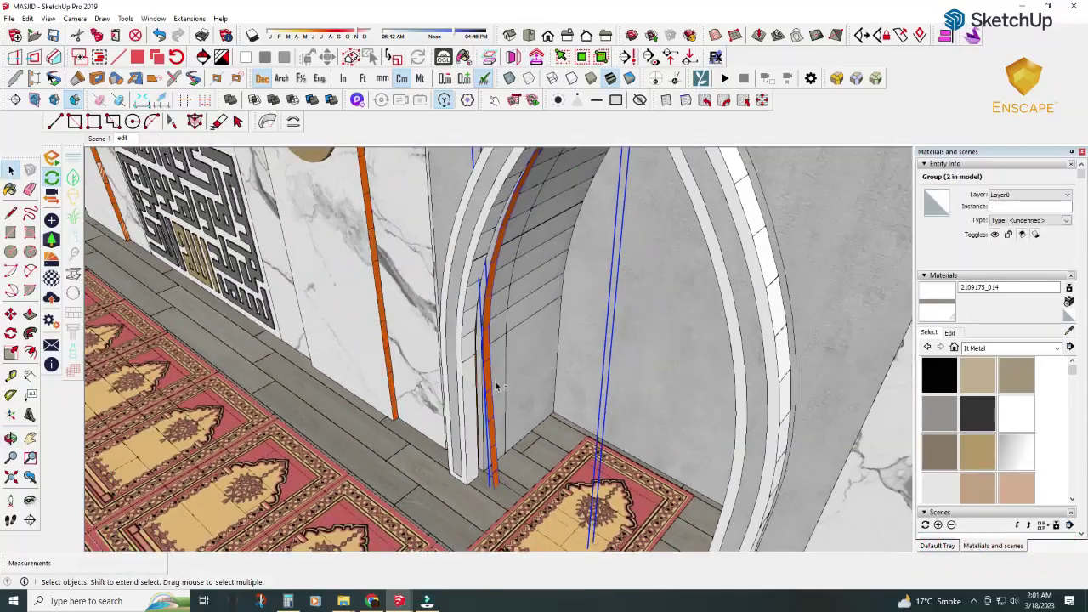
mouse_move(498, 381)
middle_mouse_down()
mouse_move(539, 413)
mouse_move(801, 508)
middle_mouse_up()
scroll(833, 176, "up", 2)
scroll(833, 176, "up", 3)
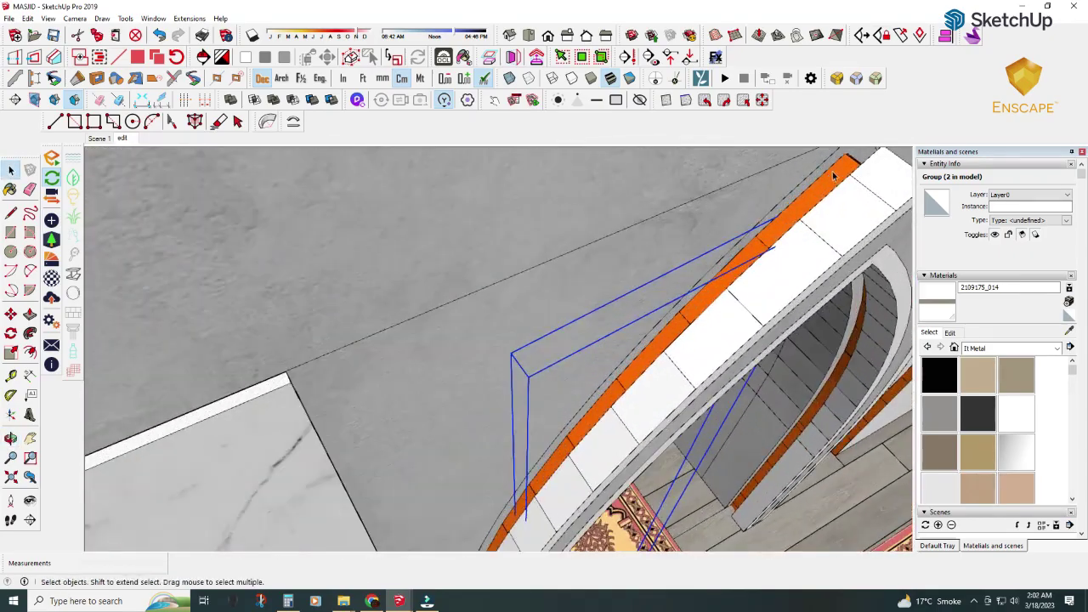
mouse_move(821, 269)
middle_mouse_down()
mouse_move(518, 397)
mouse_move(427, 381)
middle_mouse_up()
mouse_move(443, 337)
middle_mouse_down()
mouse_move(432, 539)
mouse_move(486, 219)
mouse_move(423, 267)
mouse_move(286, 175)
mouse_move(498, 342)
middle_mouse_up()
scroll(498, 342, "down", 3)
scroll(495, 362, "up", 5)
scroll(495, 362, "down", 4)
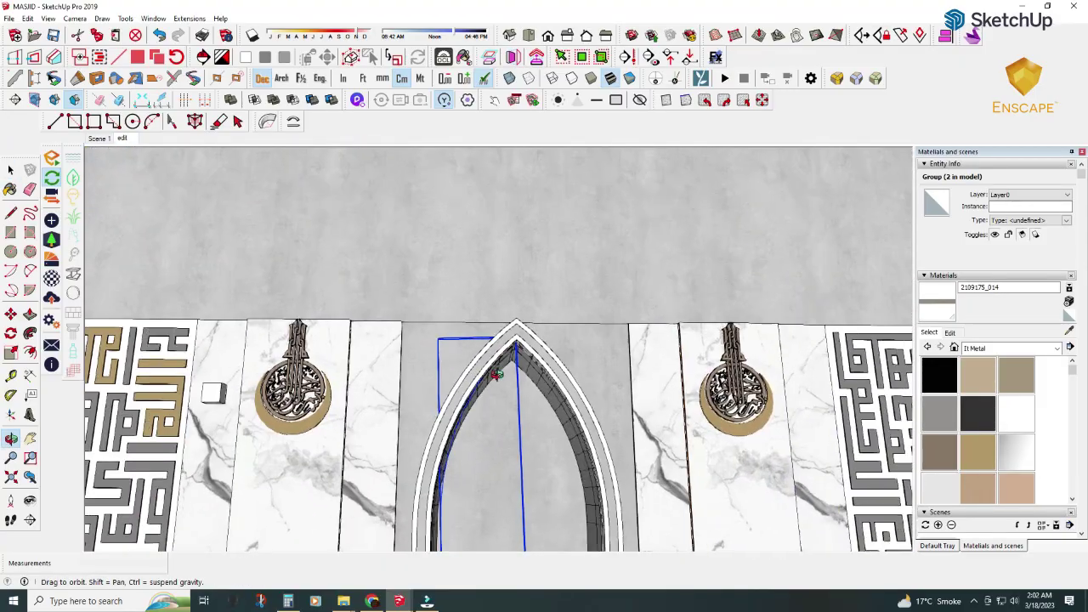
- Frame the arch from the front and move the curved piece toward its orange edge
mouse_move(467, 493)
middle_mouse_down()
mouse_move(498, 393)
mouse_move(544, 483)
mouse_move(510, 408)
middle_mouse_up()
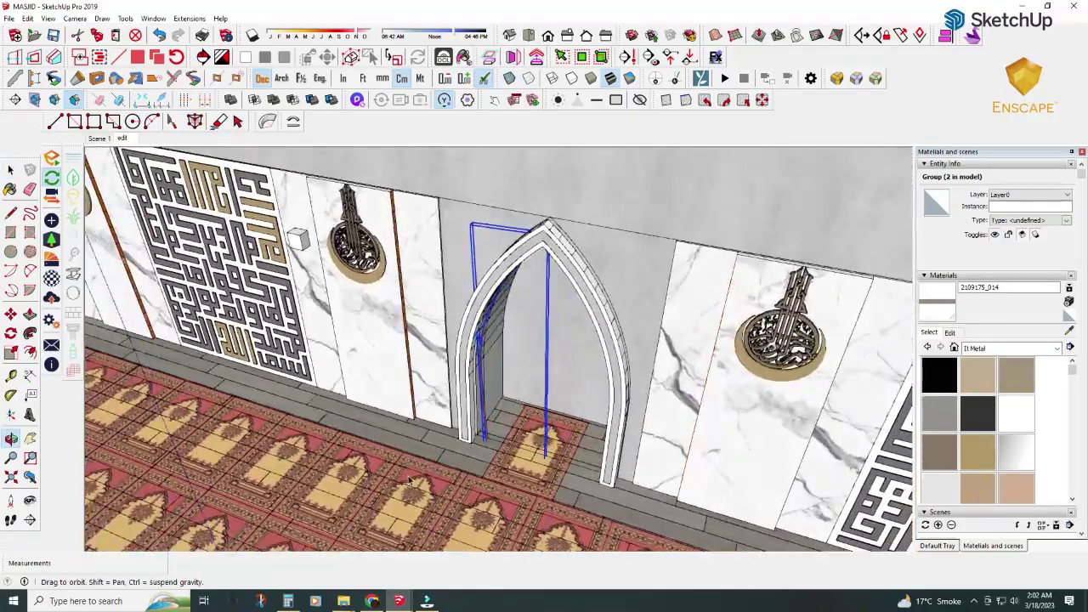
scroll(510, 408, "up", 3)
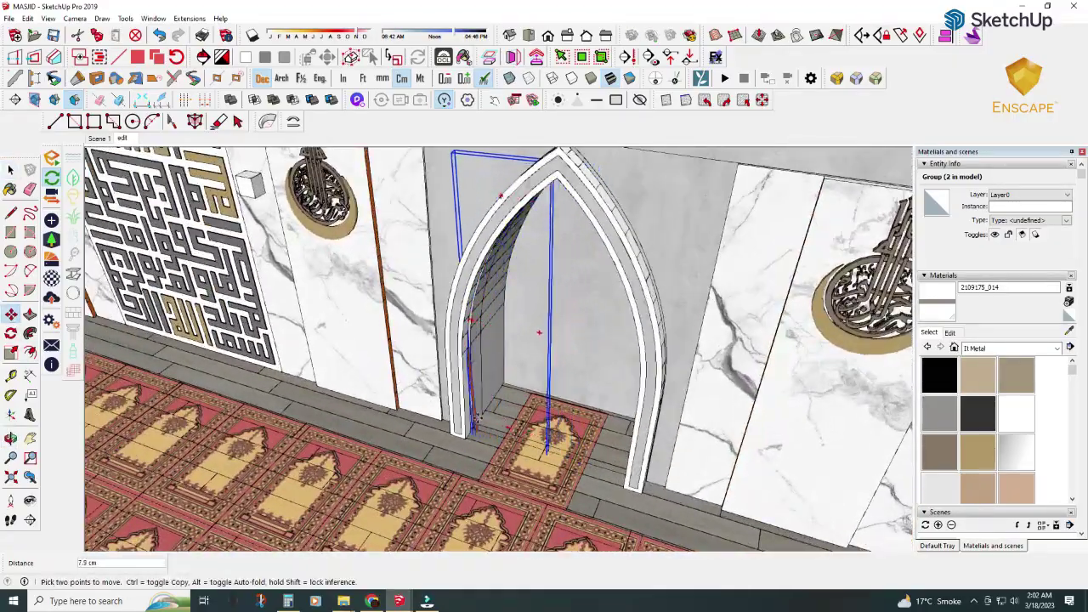
middle_click_drag(507, 434, 553, 375)
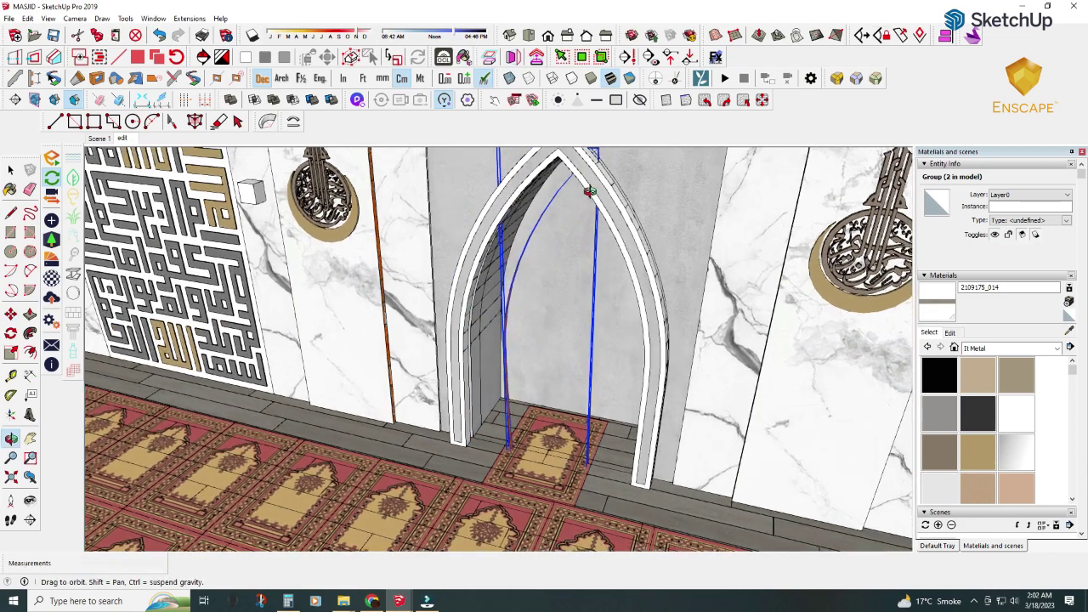
scroll(569, 361, "up", 3)
scroll(585, 352, "up", 3)
left_click(619, 330)
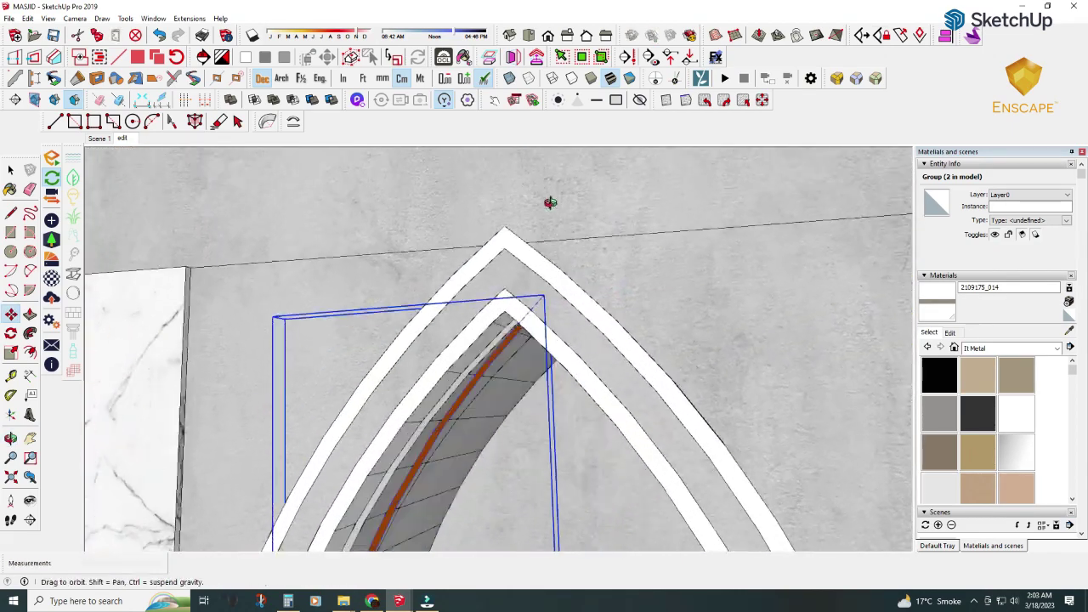
middle_click_drag(618, 330, 510, 206)
scroll(502, 272, "up", 3)
scroll(494, 270, "up", 3)
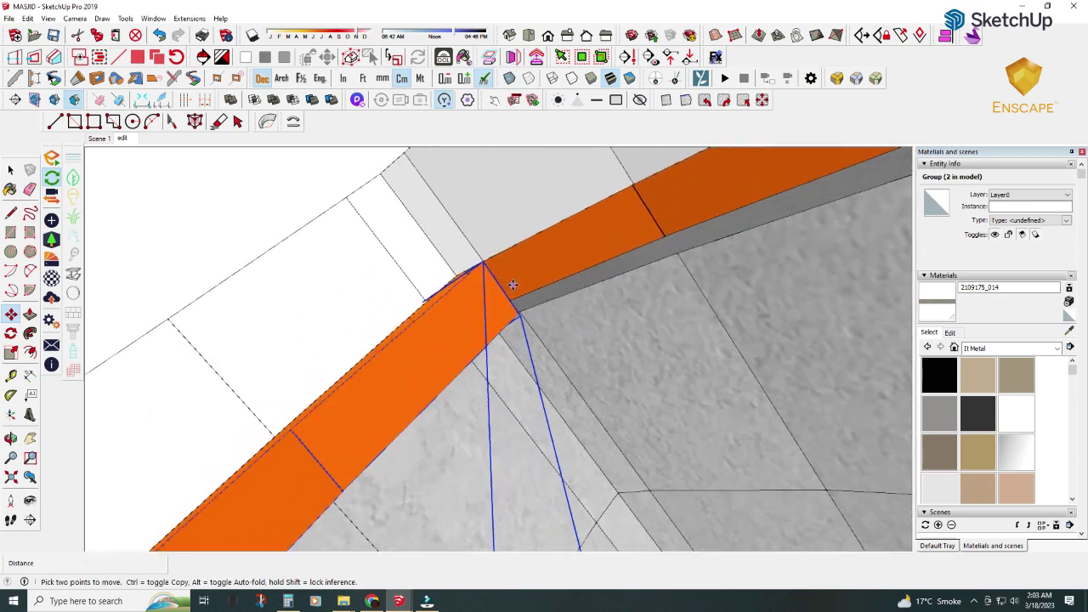
scroll(489, 265, "up", 2)
- Inspect the arch's orange corner and soffit to check the curved piece's fit
mouse_move(476, 255)
middle_mouse_down()
mouse_move(357, 319)
mouse_move(452, 335)
mouse_move(383, 389)
mouse_move(262, 406)
middle_mouse_up()
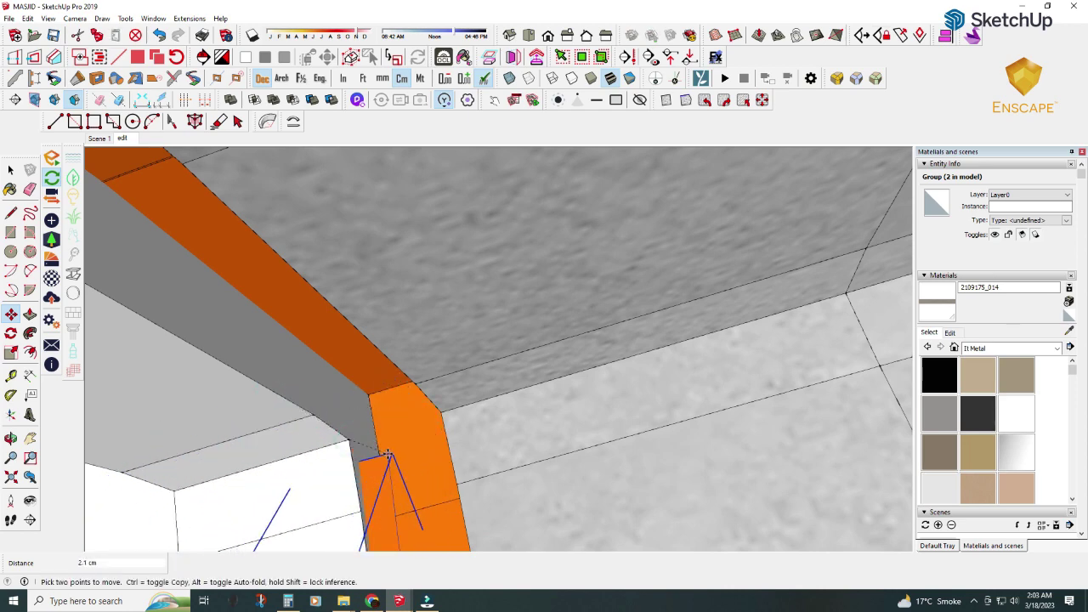
middle_click_drag(379, 446, 685, 486)
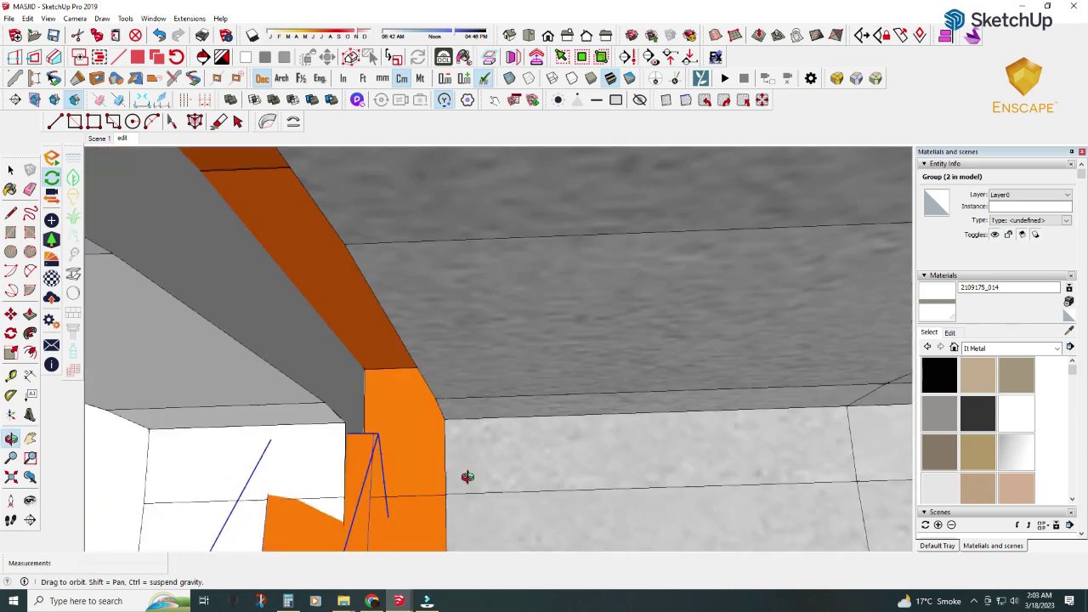
middle_click_drag(414, 358, 447, 412)
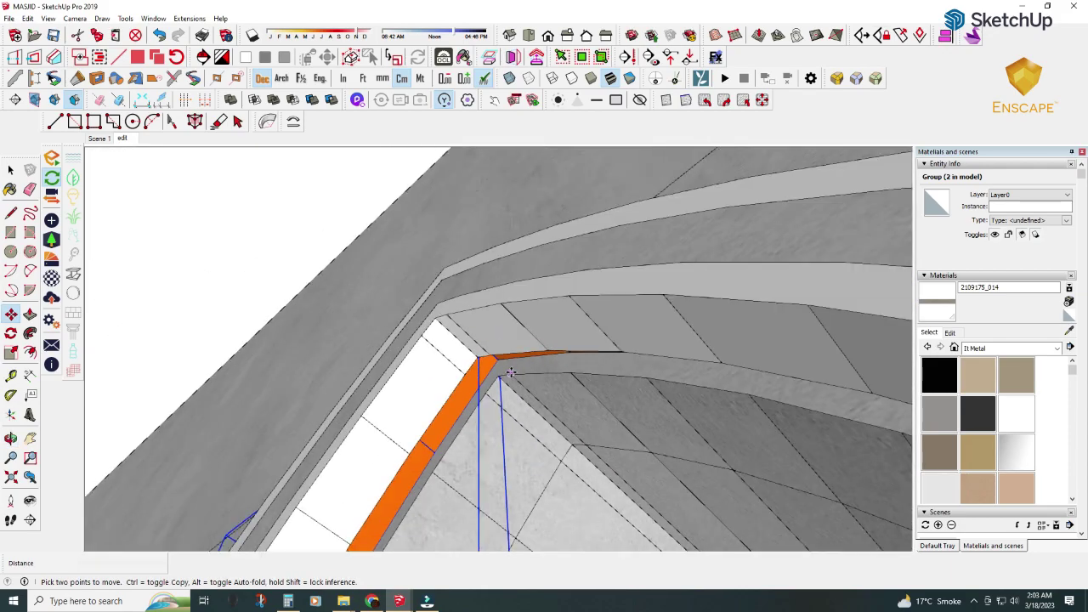
scroll(447, 412, "down", 3)
scroll(449, 444, "down", 3)
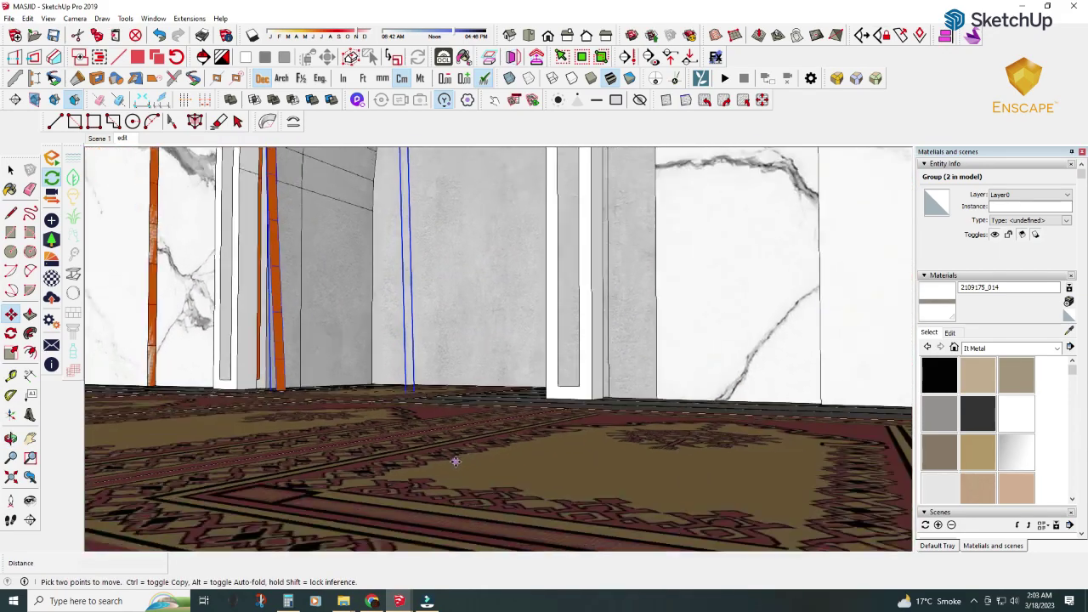
scroll(449, 466, "down", 3)
scroll(444, 452, "down", 3)
scroll(543, 493, "down", 3)
- Rotate and move the curved group to seat it at the mihrab arch peak
key("q")
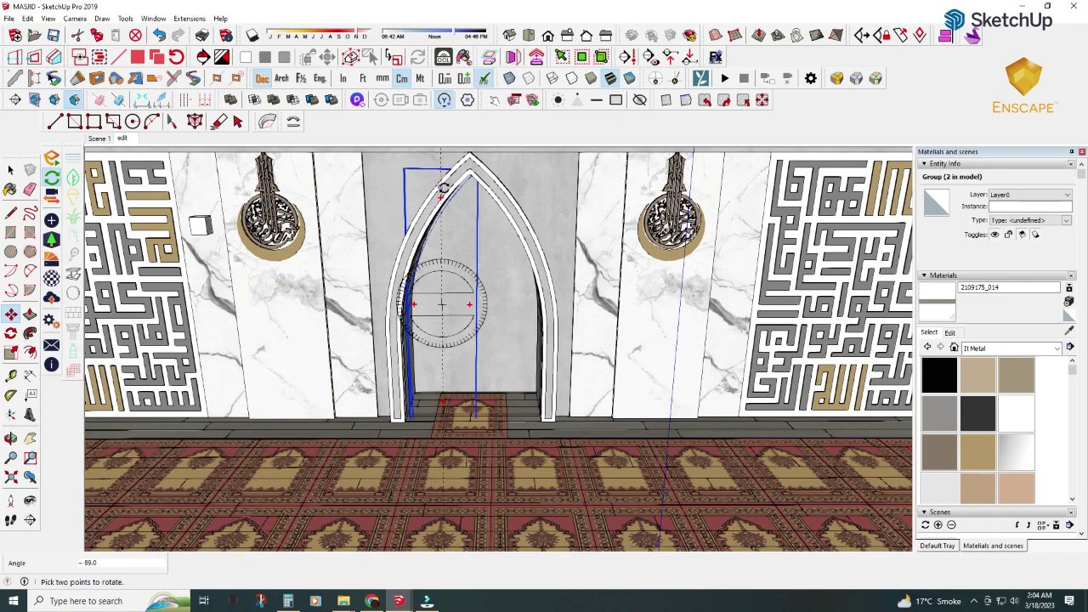
scroll(441, 304, "down", 2)
scroll(433, 246, "up", 6)
key("m")
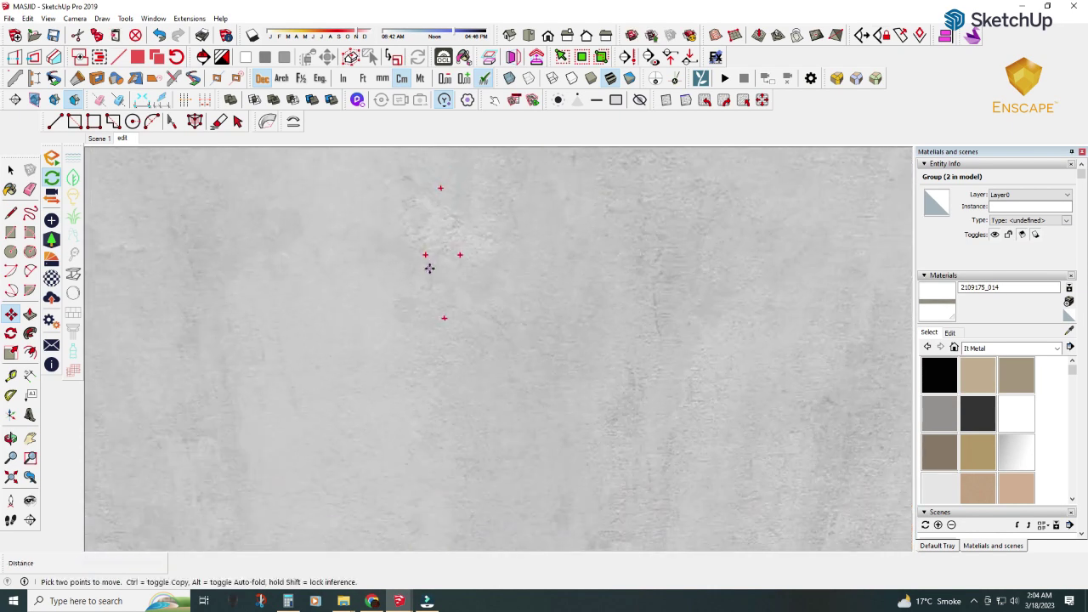
scroll(442, 280, "down", 5)
scroll(437, 245, "up", 1)
scroll(447, 354, "down", 2)
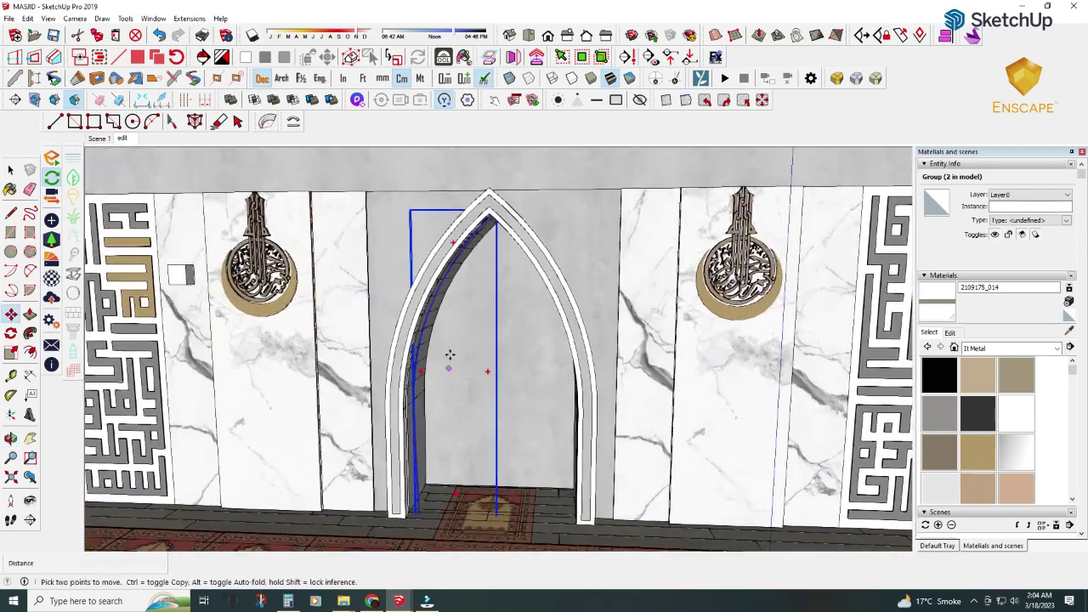
scroll(482, 218, "up", 4)
middle_click_drag(482, 217, 408, 178)
scroll(404, 174, "up", 3)
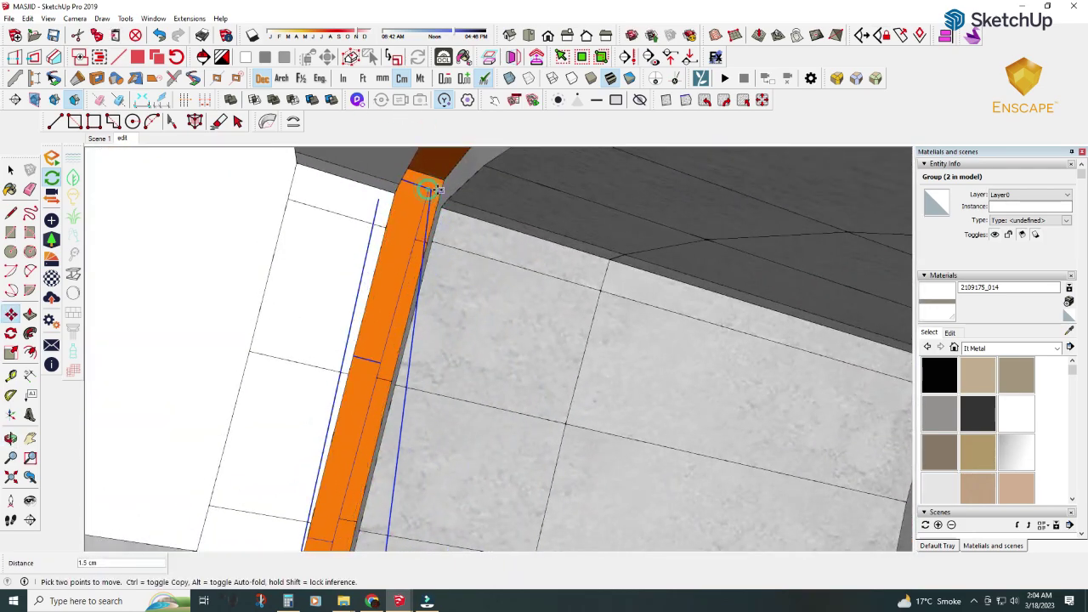
scroll(522, 299, "down", 5)
scroll(525, 297, "down", 3)
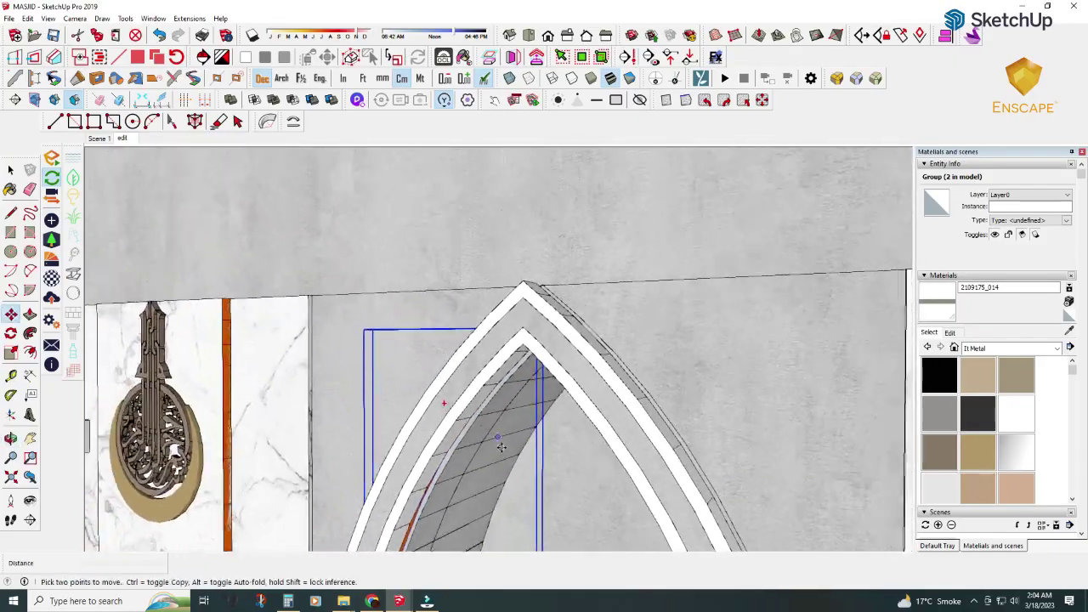
mouse_move(527, 296)
middle_mouse_down()
mouse_move(518, 312)
mouse_move(466, 281)
middle_mouse_up()
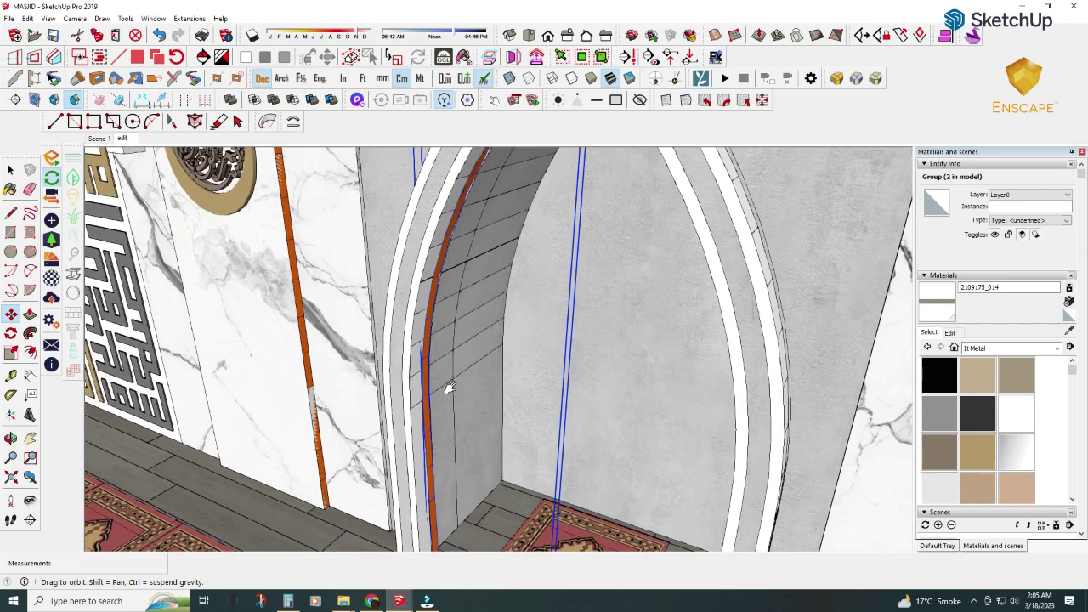
middle_click_drag(452, 321, 474, 315)
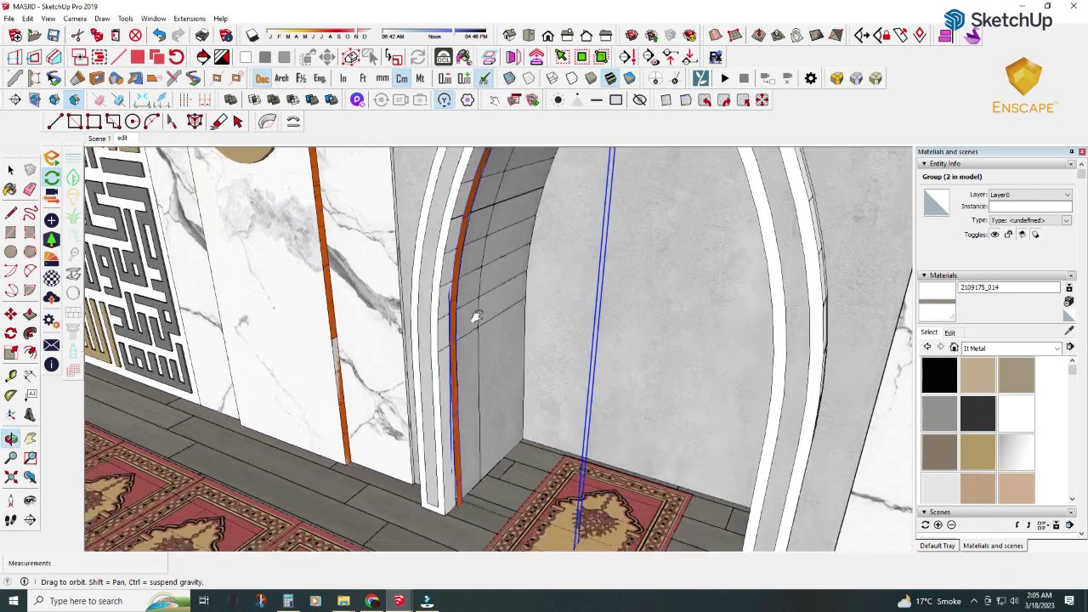
- Rotate the curved piece along the arch jamb, checking its orange edge against the wall
key("q")
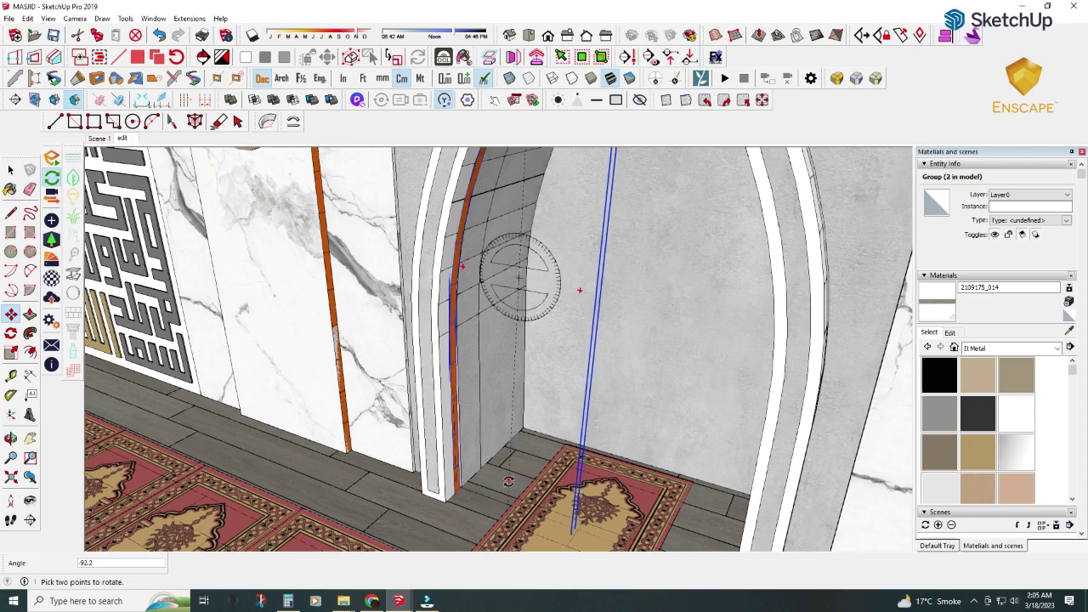
mouse_move(508, 483)
middle_mouse_down()
mouse_move(469, 101)
mouse_move(531, 186)
middle_mouse_up()
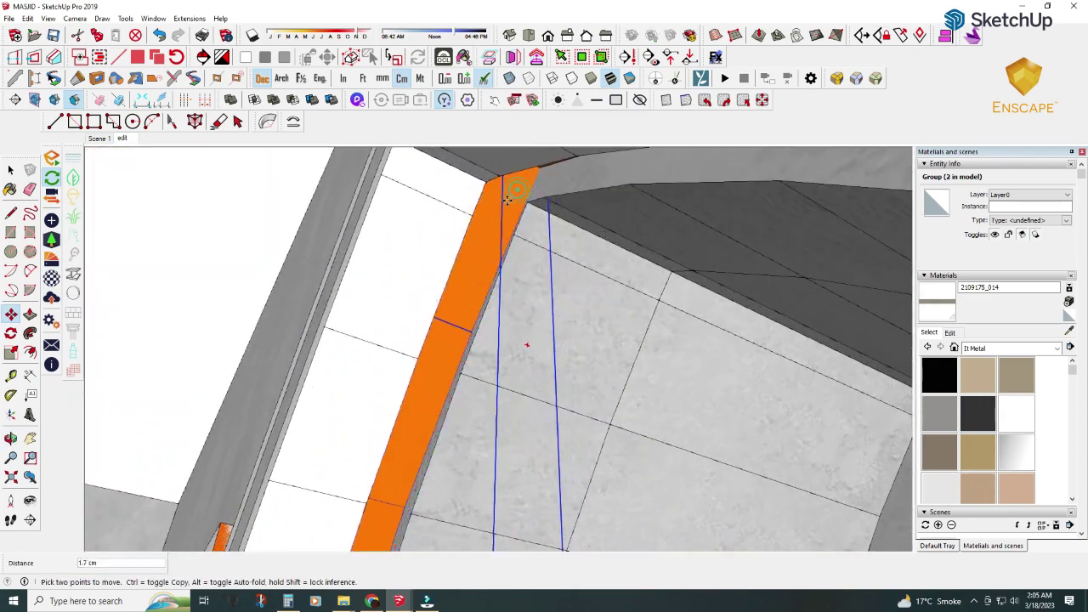
scroll(525, 194, "up", 2)
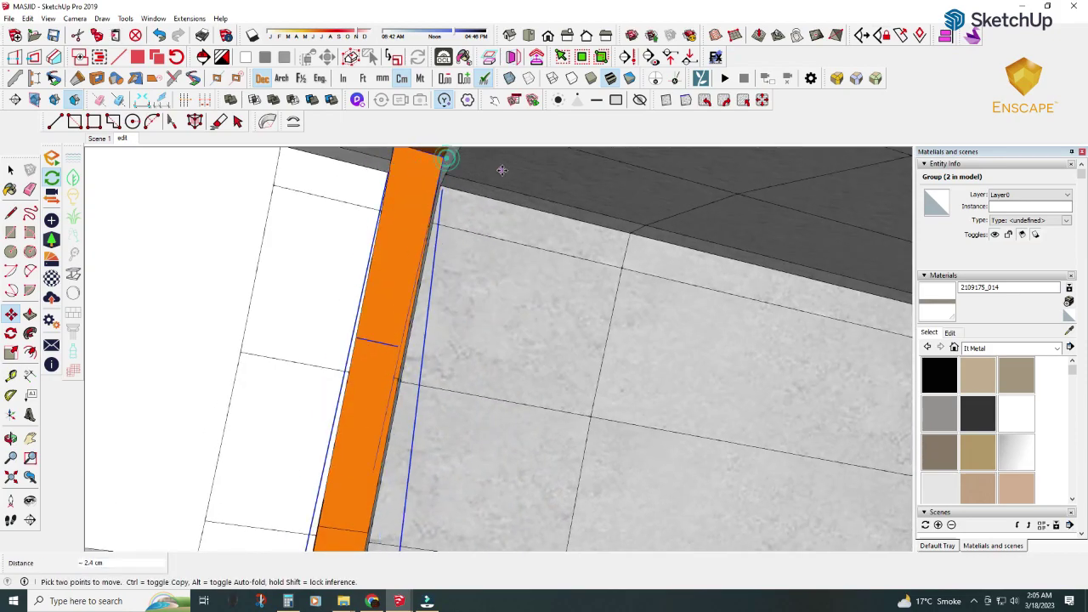
mouse_move(502, 170)
middle_mouse_down()
mouse_move(498, 243)
mouse_move(432, 340)
mouse_move(405, 241)
mouse_move(340, 413)
middle_mouse_up()
scroll(521, 273, "up", 3)
mouse_move(522, 274)
middle_mouse_down()
mouse_move(162, 448)
mouse_move(301, 460)
mouse_move(474, 448)
middle_mouse_up()
scroll(345, 482, "down", 3)
scroll(448, 421, "up", 5)
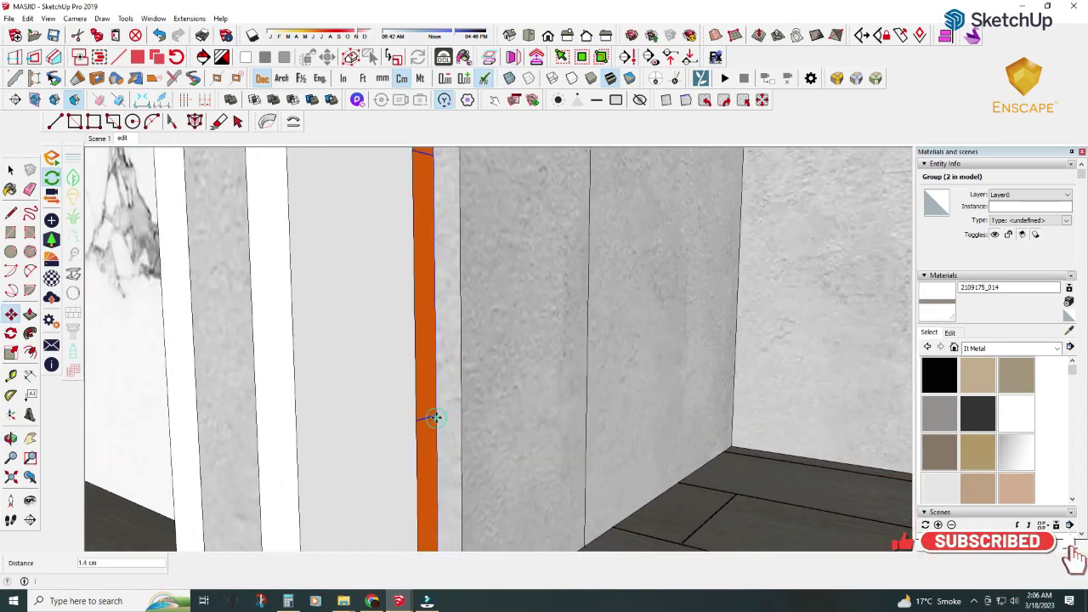
mouse_move(432, 417)
middle_mouse_down()
mouse_move(388, 430)
mouse_move(505, 417)
mouse_move(485, 260)
middle_mouse_up()
scroll(375, 422, "down", 2)
scroll(408, 425, "down", 3)
scroll(481, 432, "up", 4)
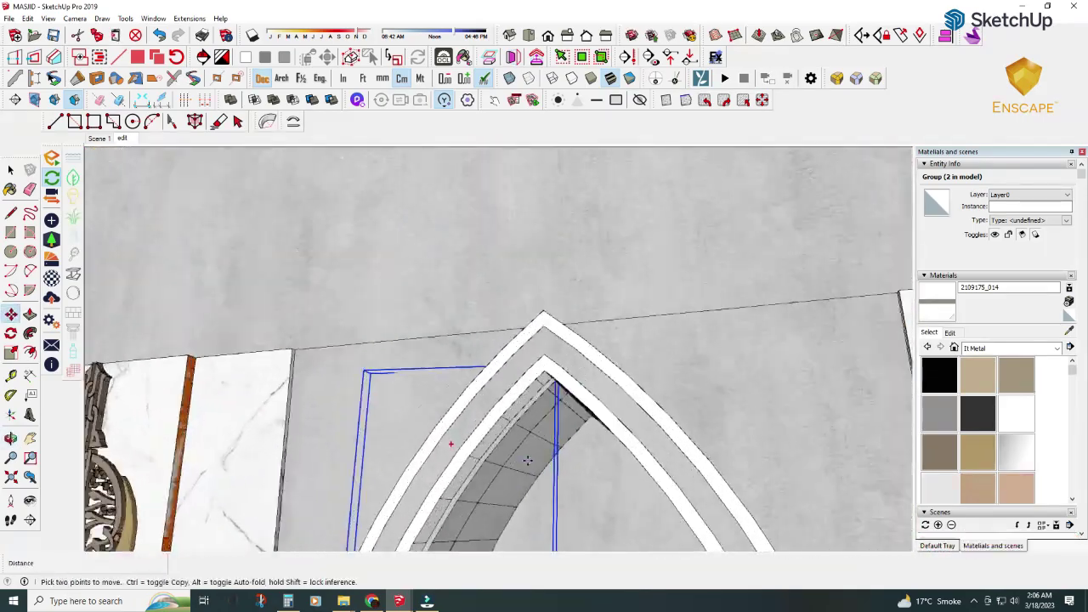
scroll(369, 199, "up", 3)
scroll(525, 396, "up", 2)
scroll(502, 297, "up", 2)
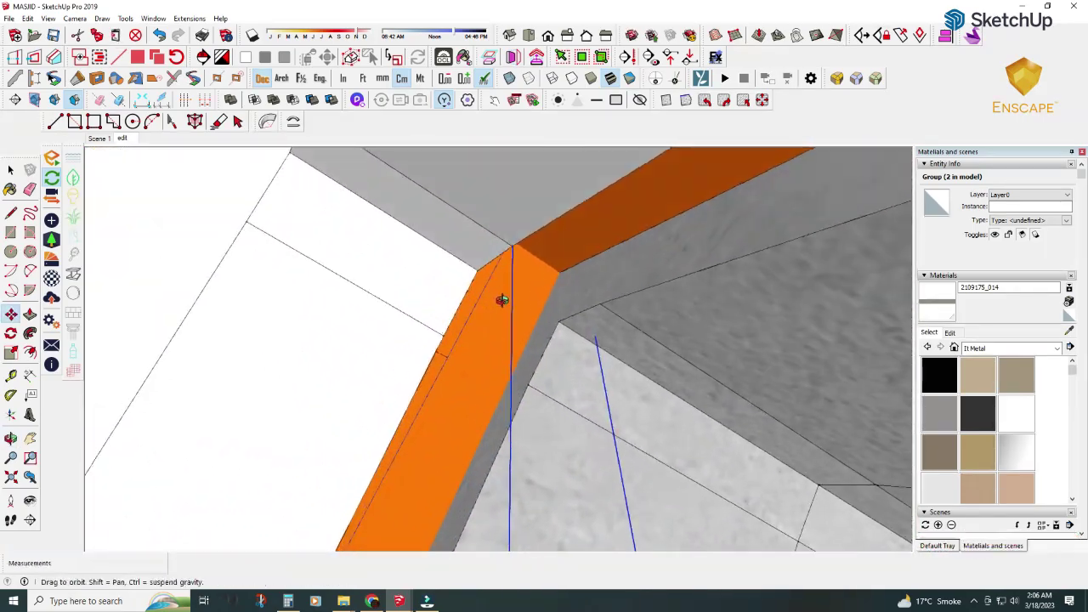
scroll(468, 340, "up", 2)
scroll(456, 369, "up", 2)
mouse_move(456, 368)
middle_mouse_down()
mouse_move(304, 408)
mouse_move(656, 417)
middle_mouse_up()
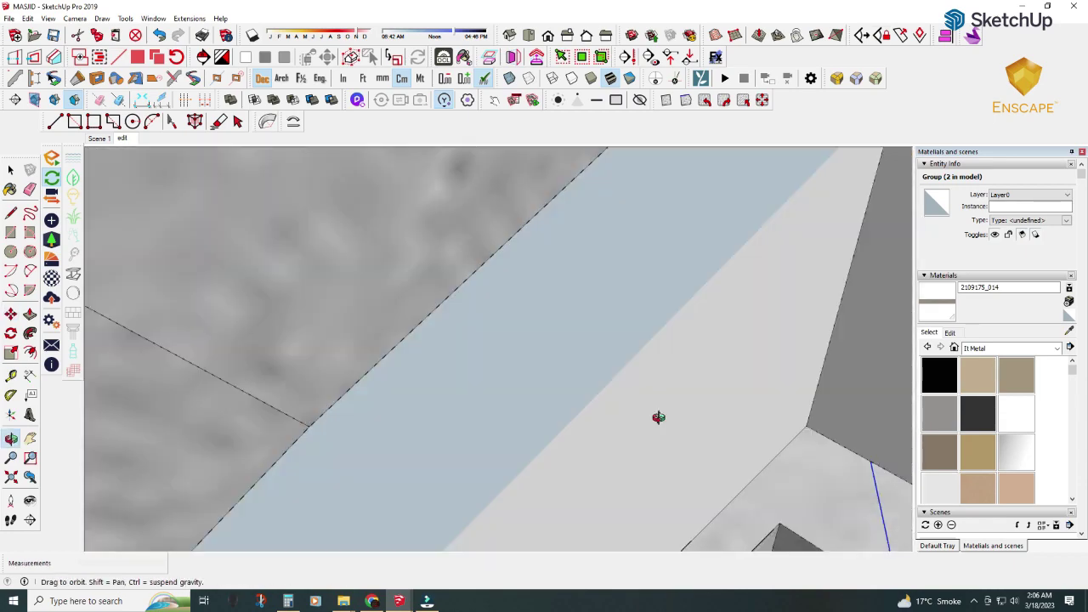
scroll(648, 381, "down", 2)
scroll(596, 396, "down", 2)
- Frame the arch in Front view, select the ceiling group, and restore the SketchUp window
key("2")
scroll(539, 517, "down", 2)
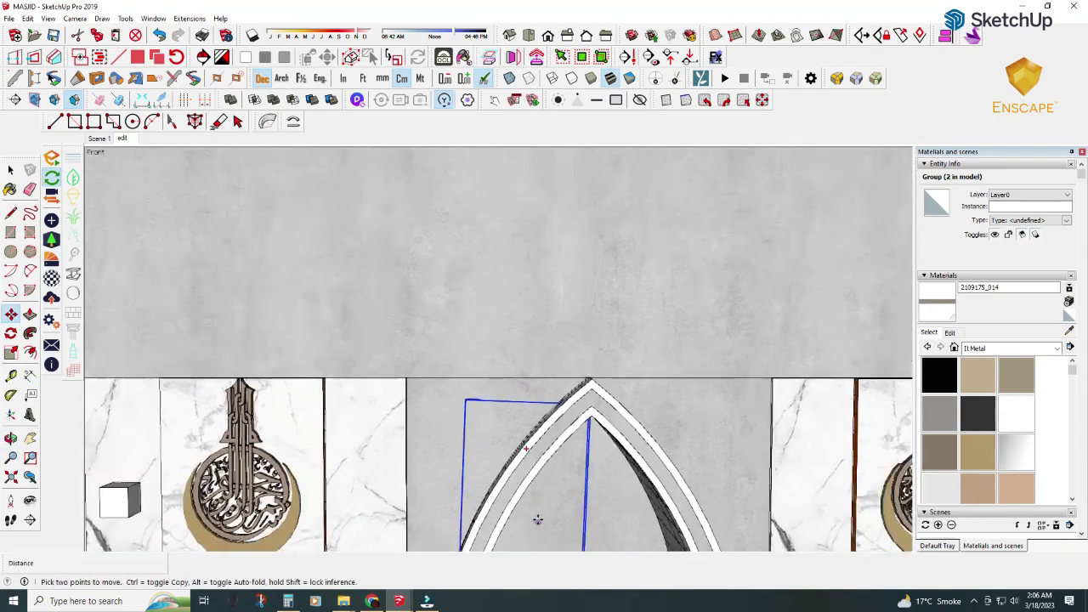
scroll(467, 437, "down", 2)
middle_click_drag(466, 437, 526, 255, "shift")
key("space")
scroll(526, 254, "down", 1)
scroll(521, 335, "up", 5)
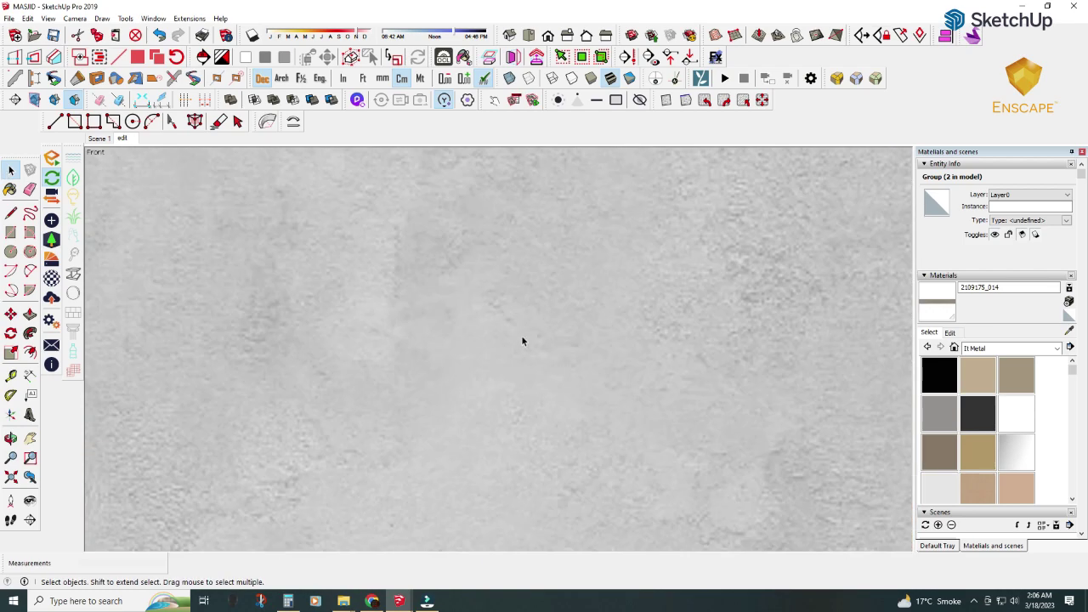
scroll(550, 325, "up", 2)
scroll(187, 198, "down", 3)
scroll(465, 246, "down", 2)
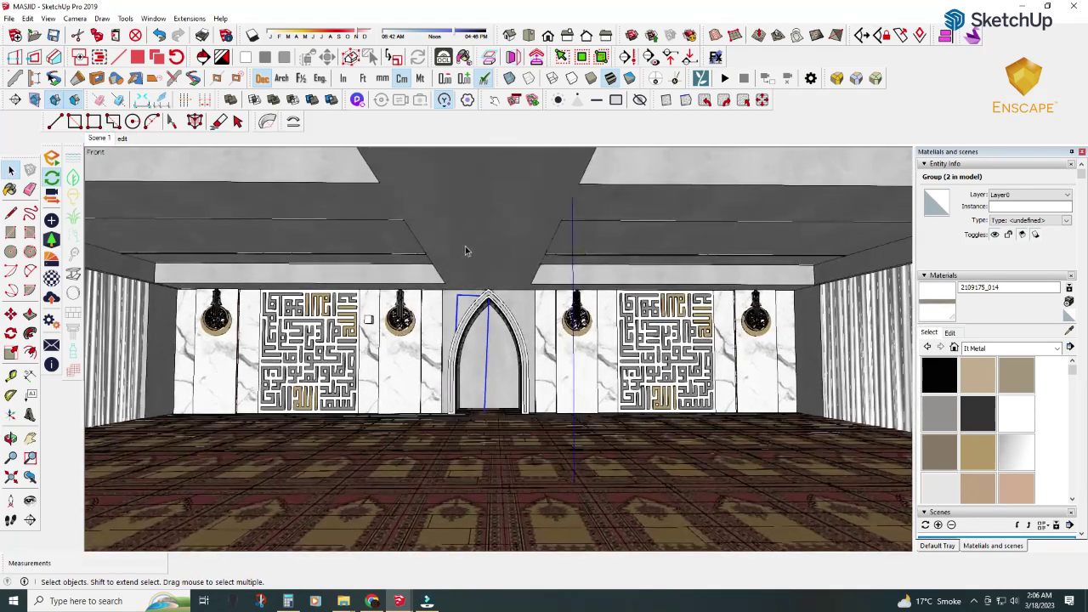
left_click(499, 247)
scroll(664, 266, "up", 1)
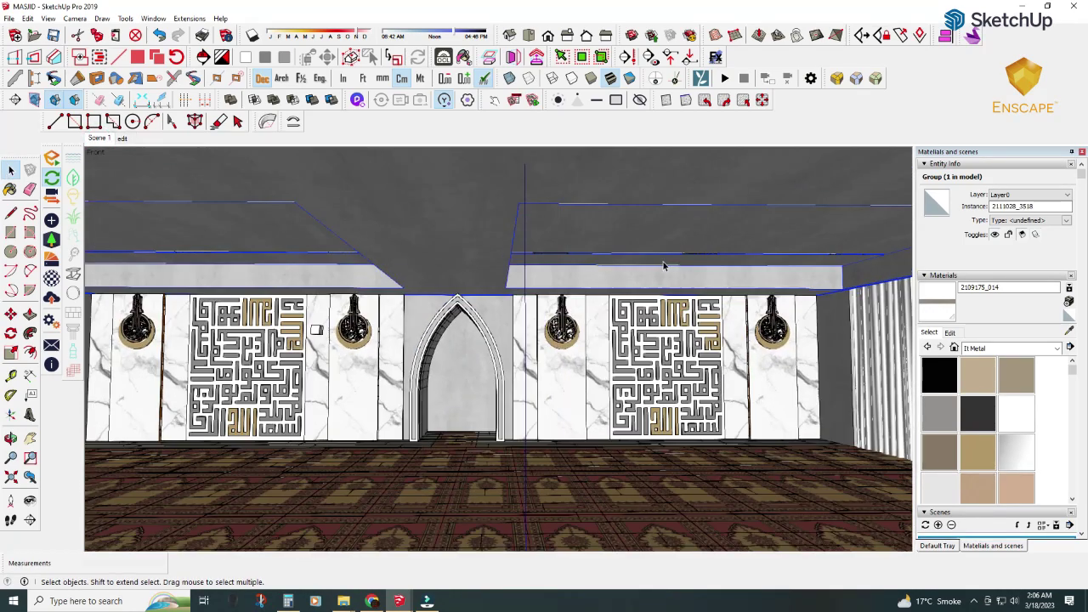
left_click(1050, 7)
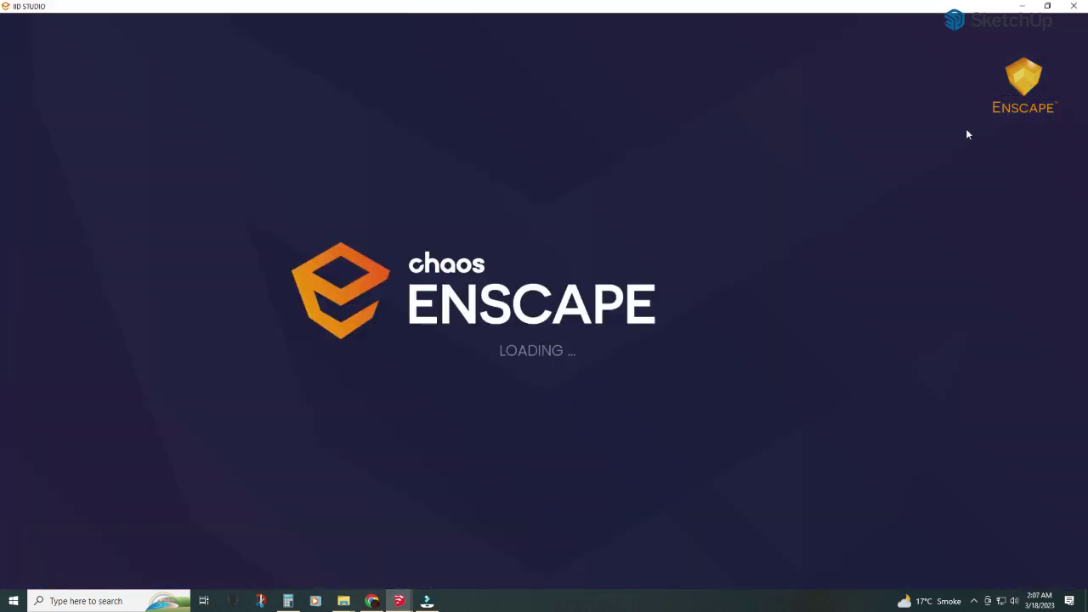
- Turn the Enscape render toward the calligraphy wall and make its window fill the screen
left_click(1047, 6)
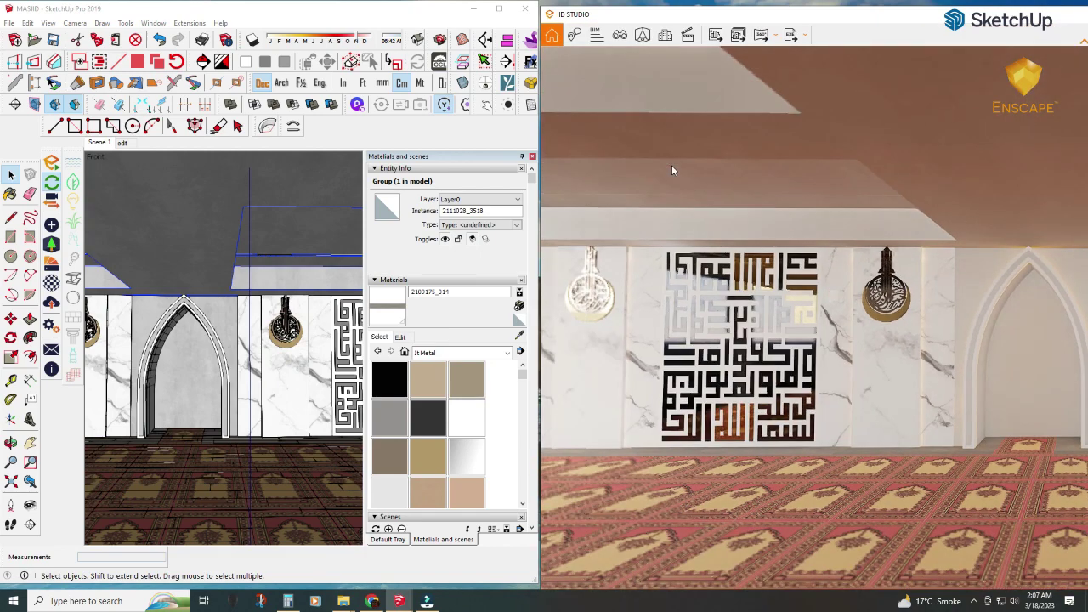
left_click_drag(672, 171, 387, 19)
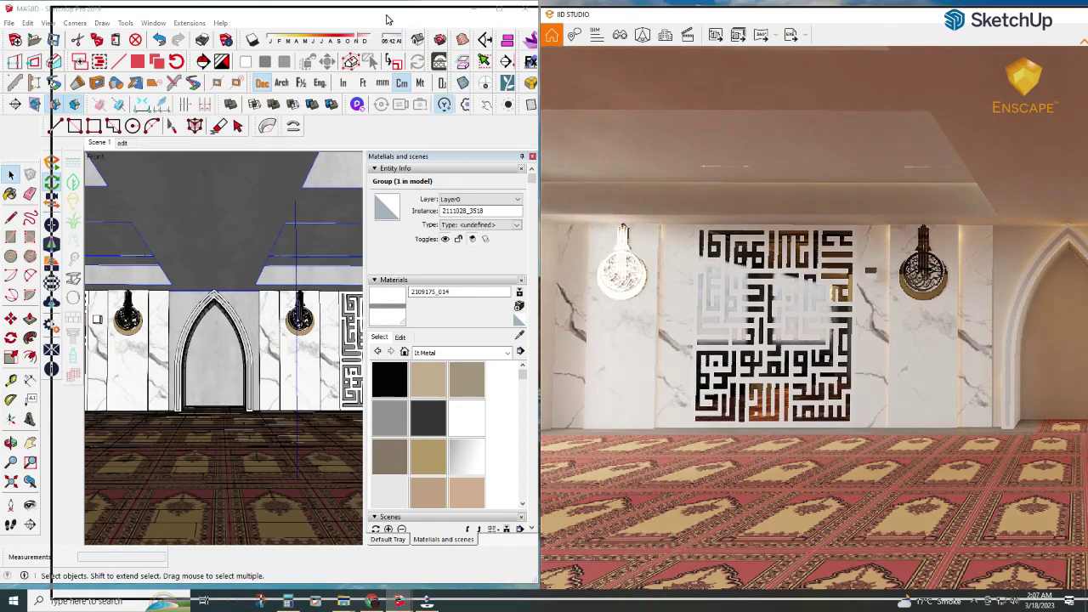
double_click(646, 15)
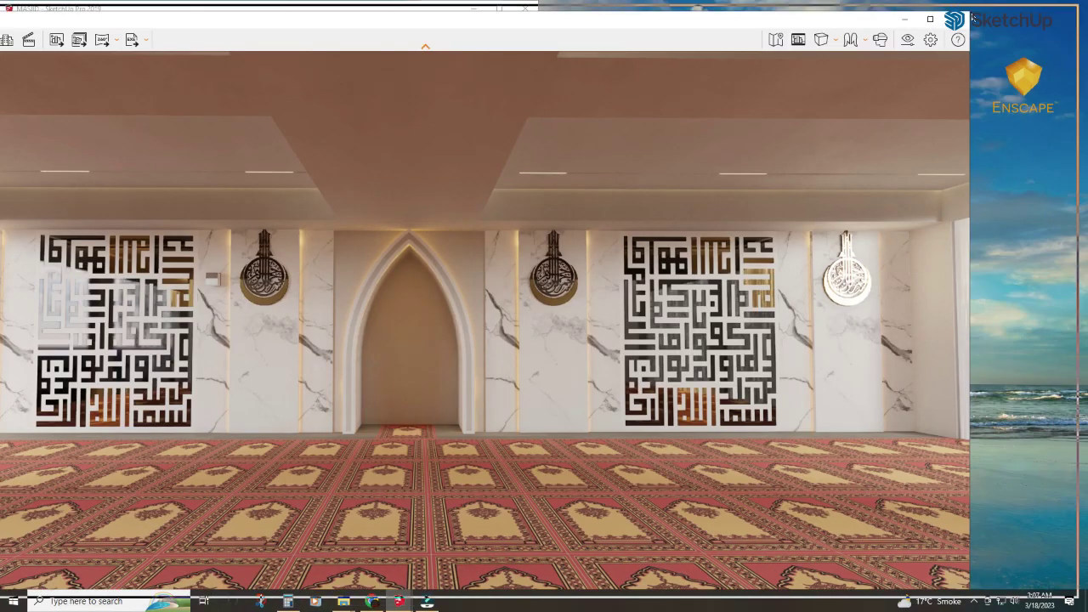
double_click(863, 22)
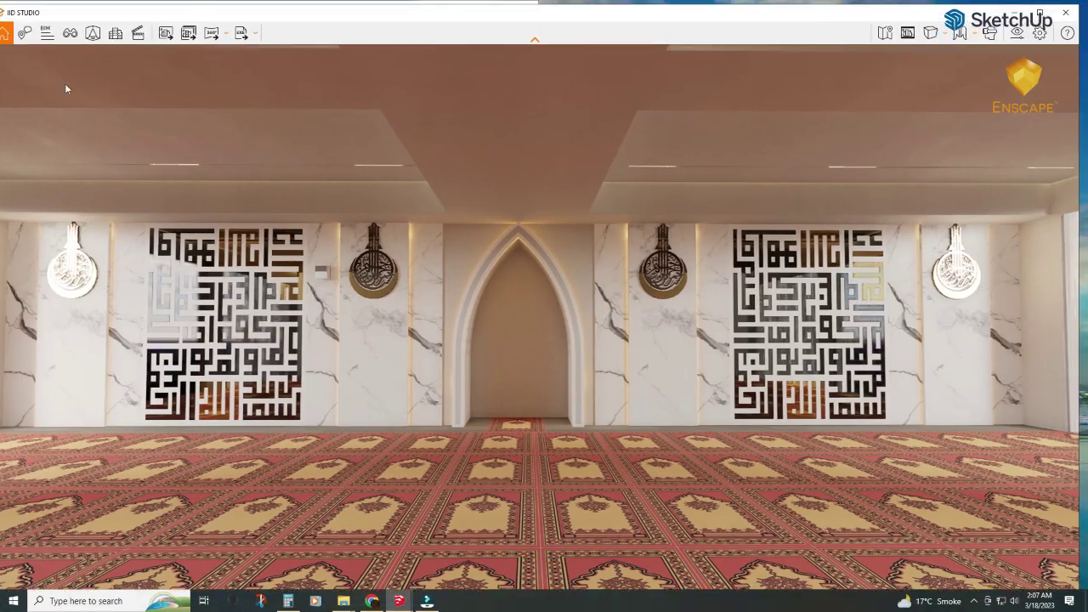
mouse_move(68, 11)
left_mouse_down()
mouse_move(630, 19)
mouse_move(562, 17)
left_mouse_up()
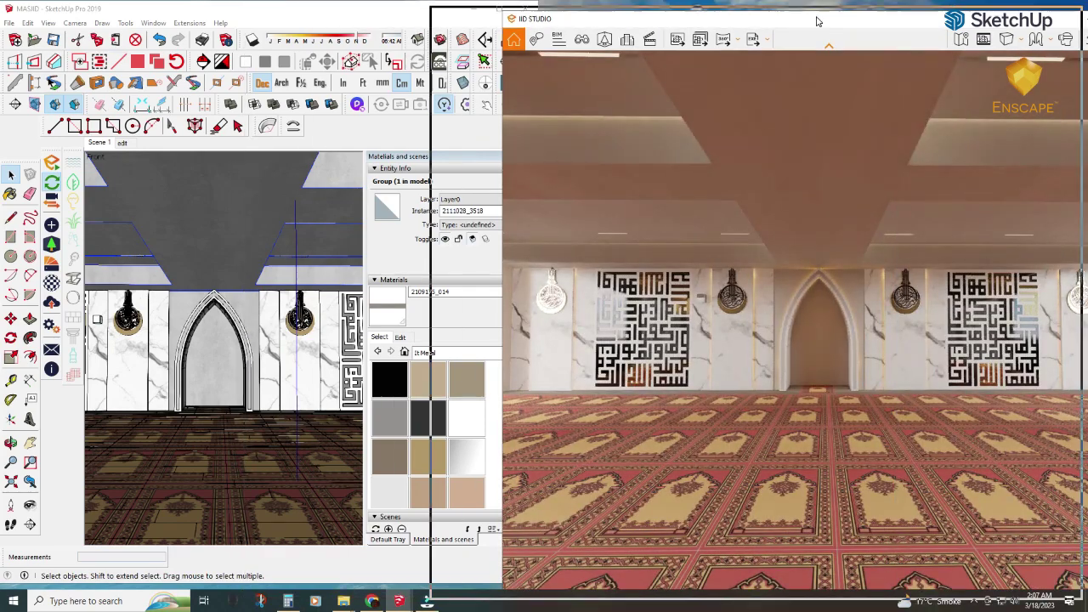
left_click_drag(433, 174, 534, 178)
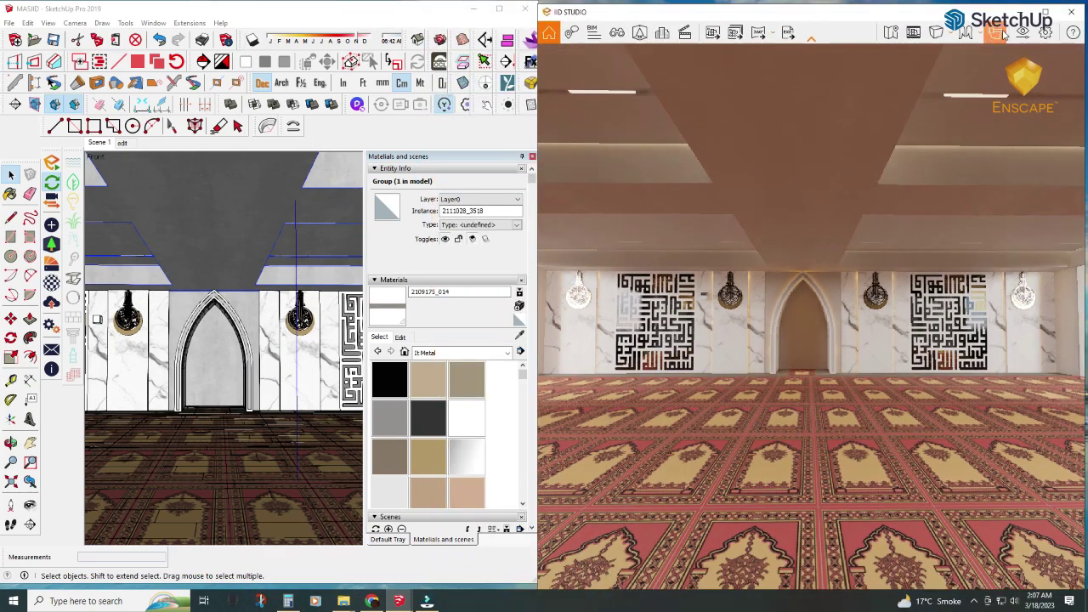
double_click(765, 32)
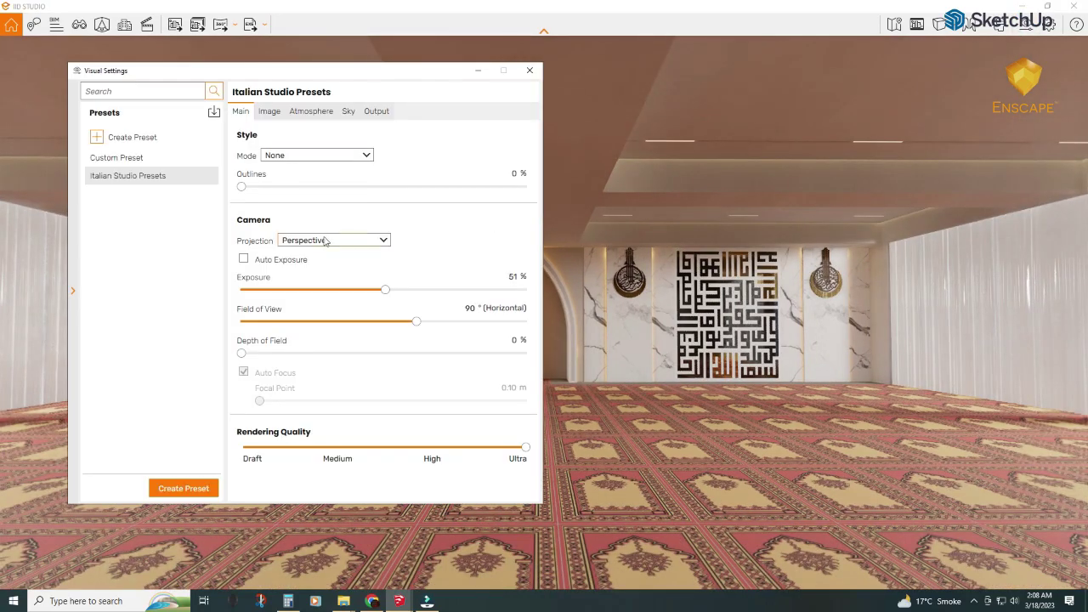
- Check the sky settings, walk toward the arch wall, then jump to saved view Scene 1
left_click(349, 111)
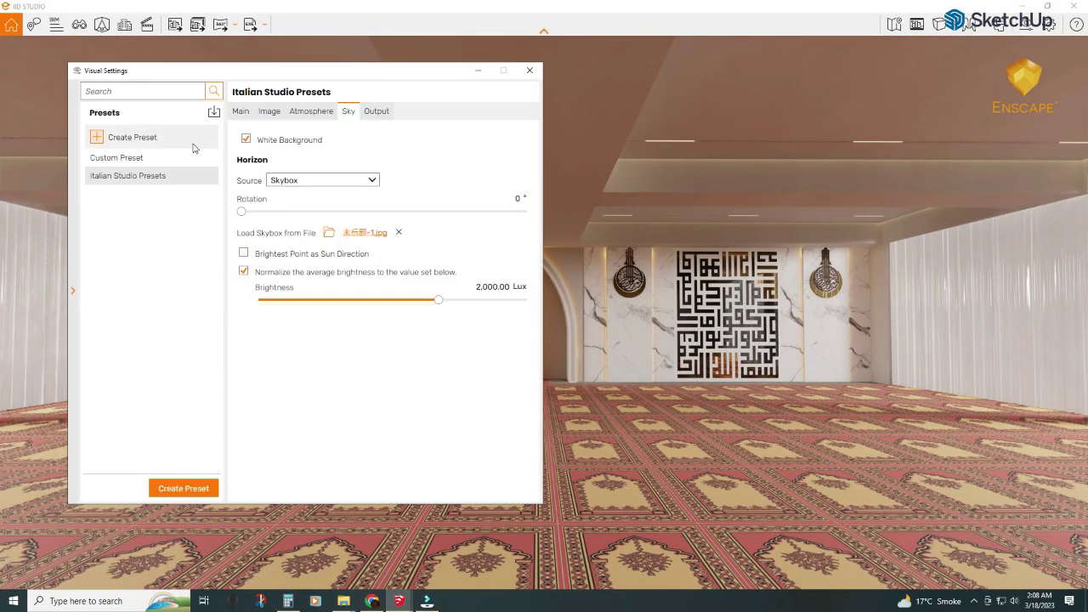
left_click(478, 74)
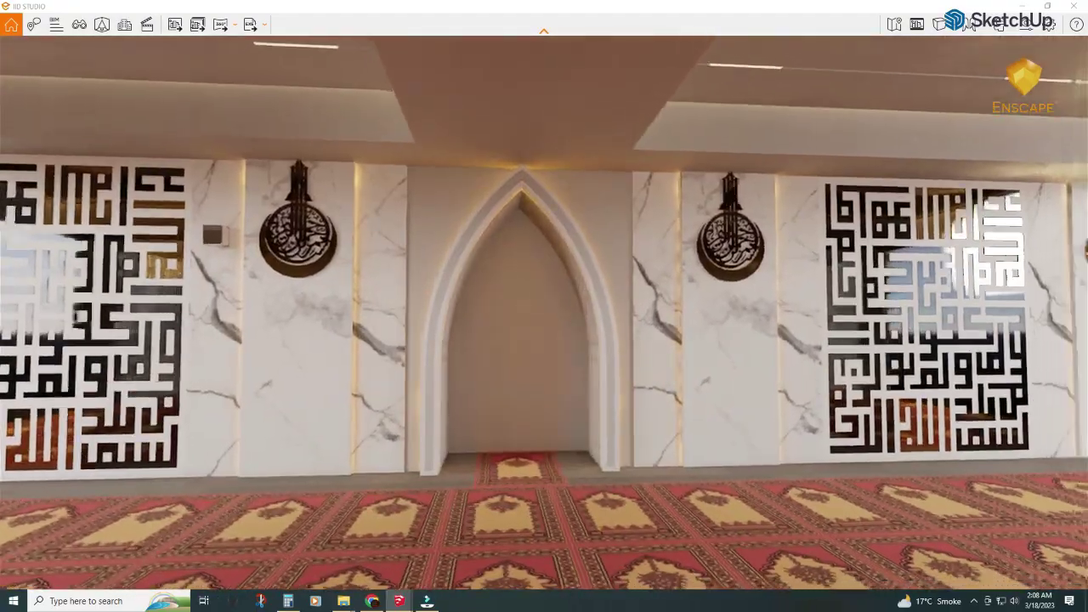
left_click_drag(494, 215, 442, 215)
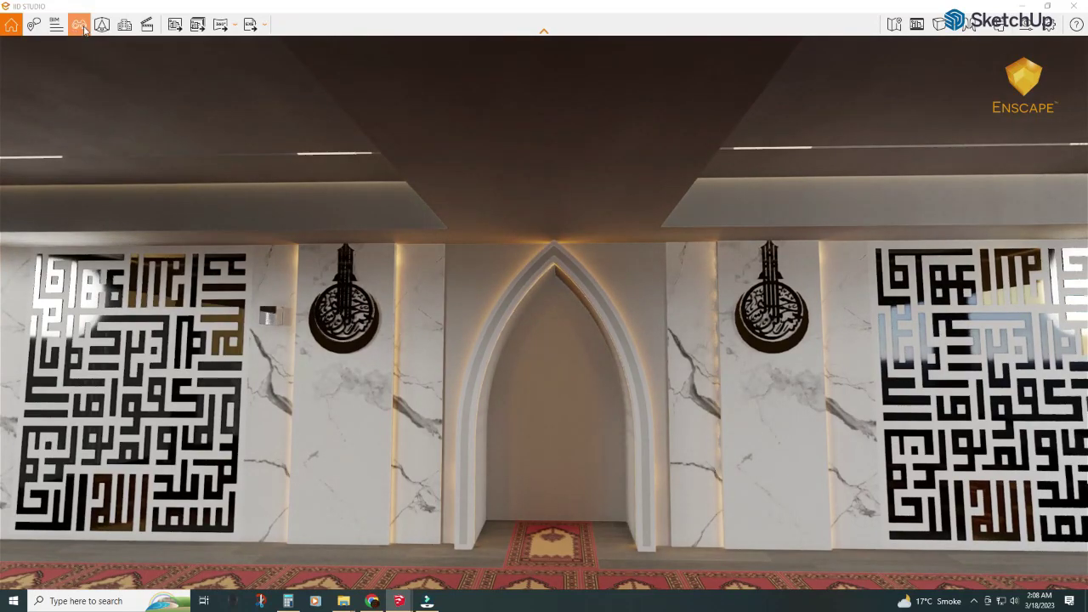
left_click(79, 24)
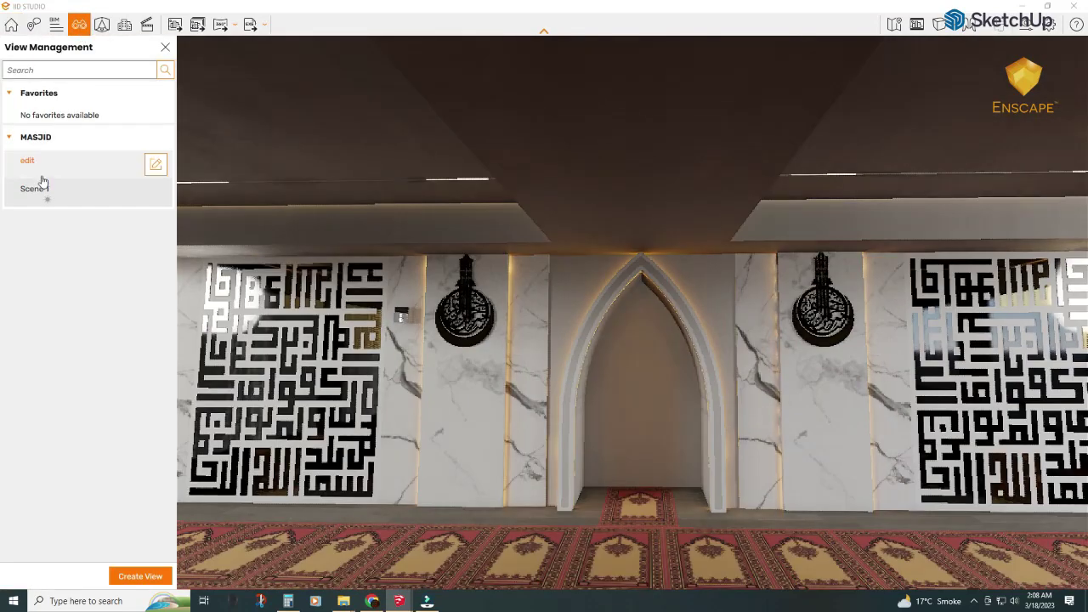
left_click(38, 187)
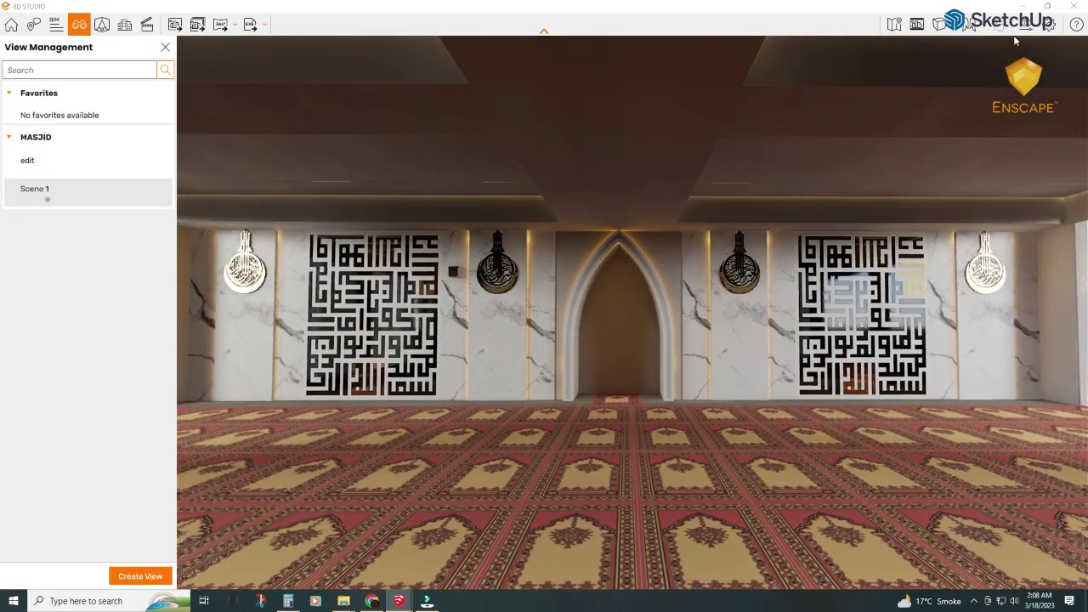
- Raise exposure to 53%, return to Scene 1, and lower the camera to floor level
left_click(1027, 31)
left_click(240, 111)
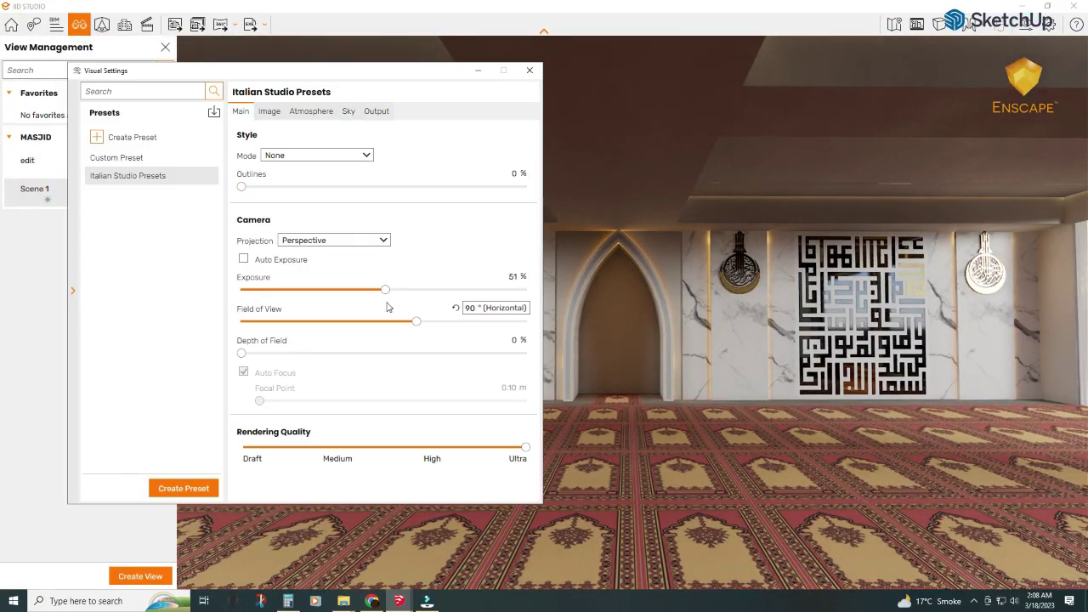
left_click_drag(452, 290, 393, 291)
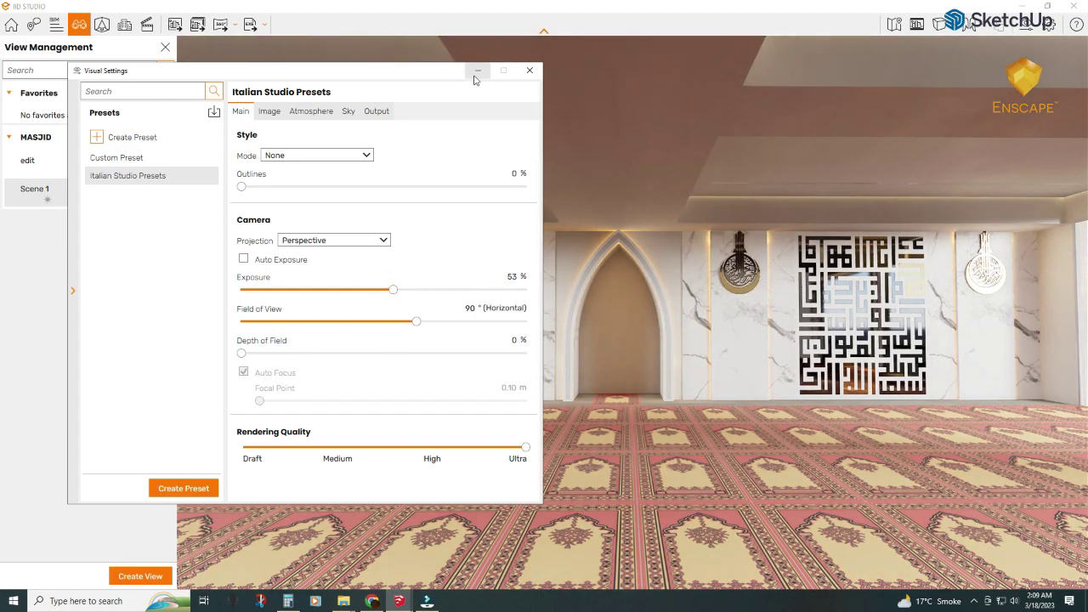
left_click(477, 73)
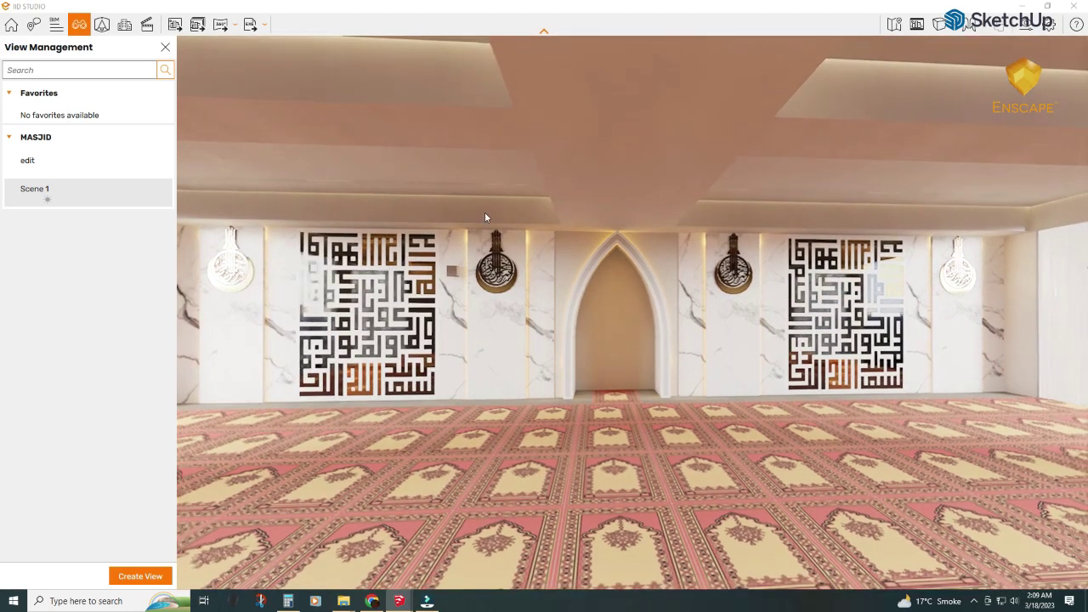
left_click(30, 184)
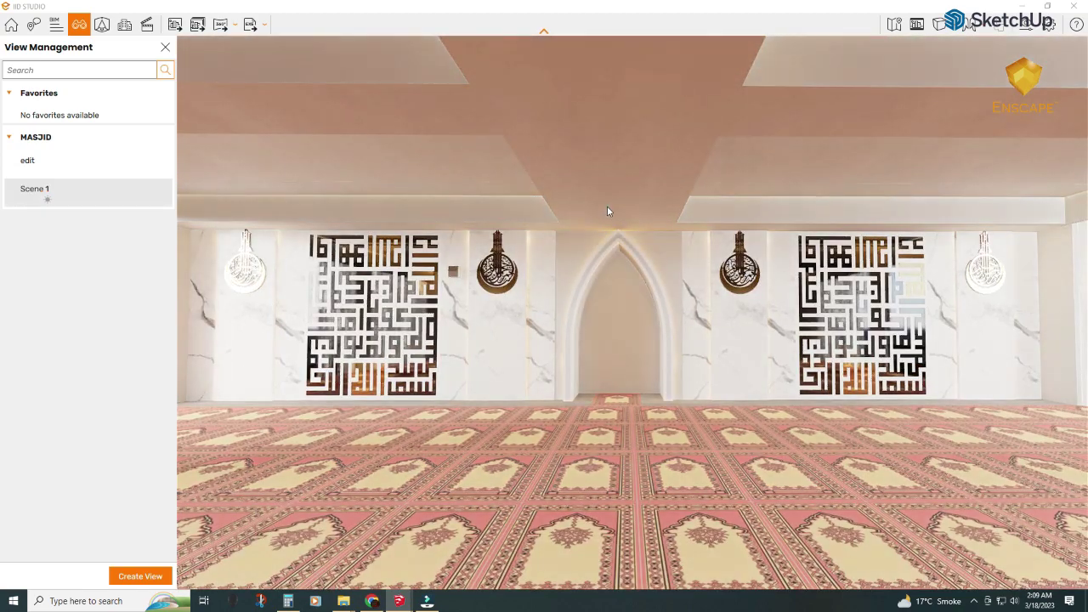
key("q")
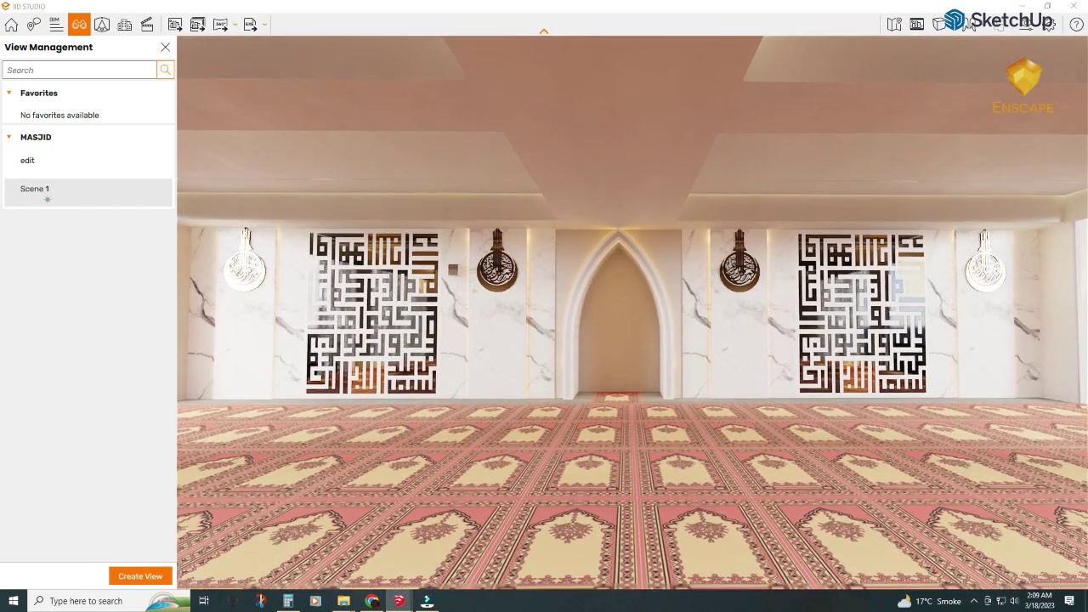
key("q")
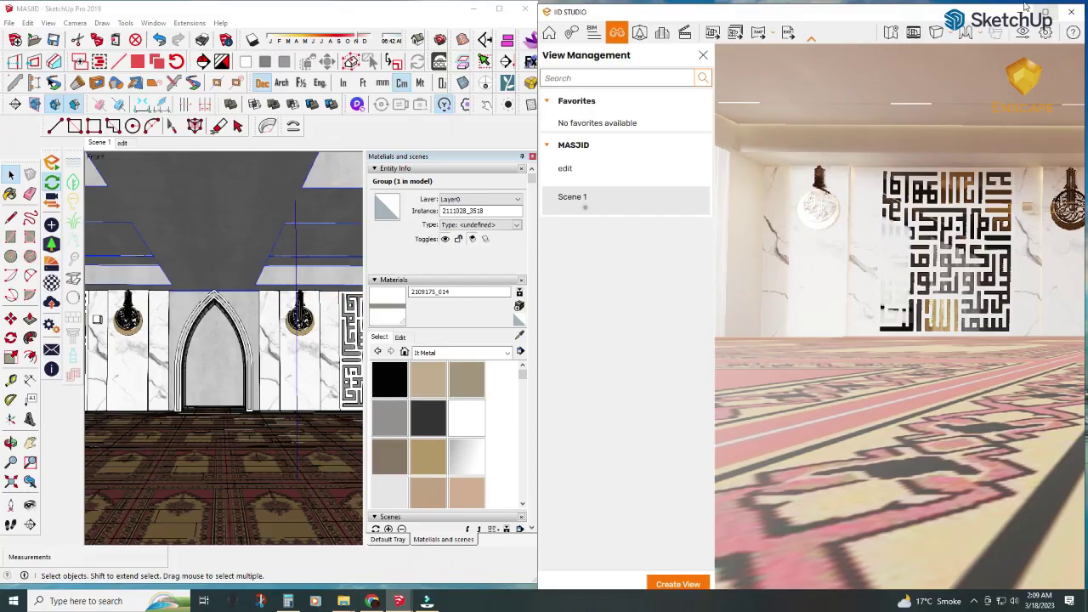
- Dock the render window to the right screen half, fine-tune exposure, and open the Material Editor
key("super+Right")
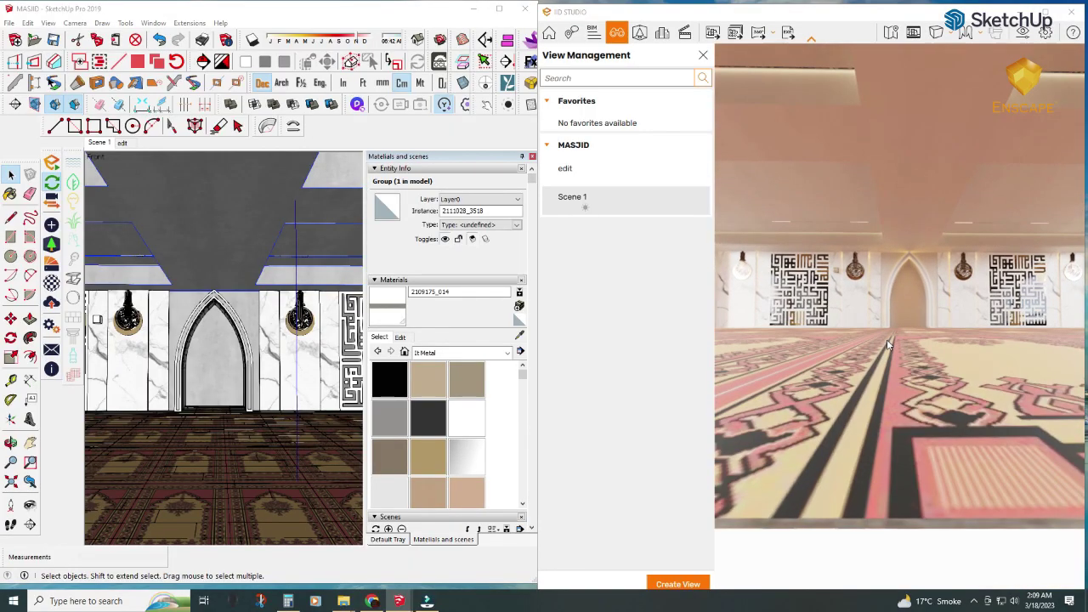
left_click(703, 55)
left_click(1023, 32)
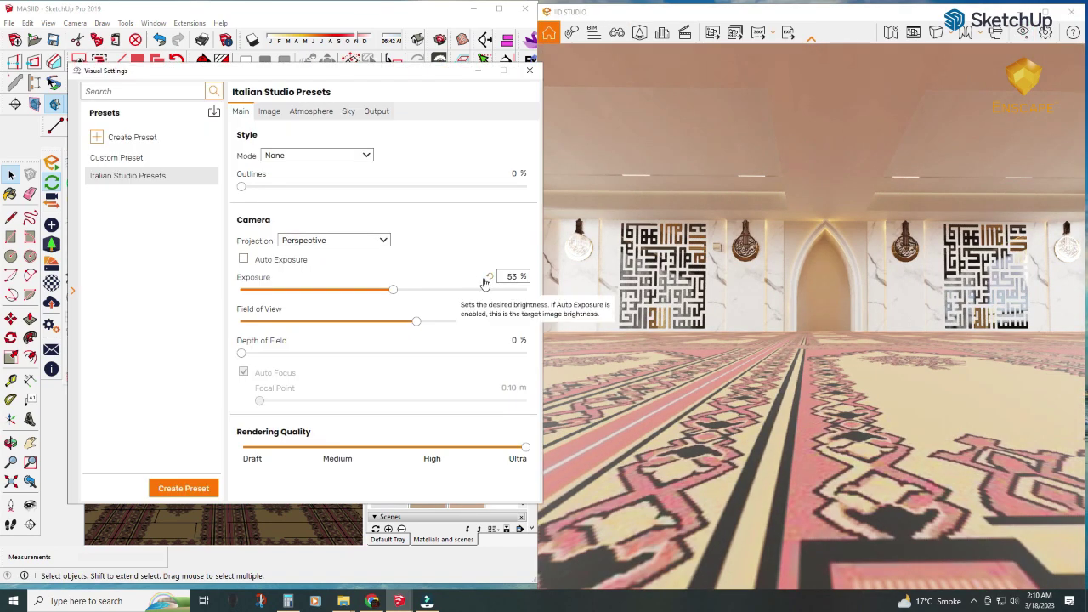
left_click_drag(392, 289, 388, 289)
left_click(529, 70)
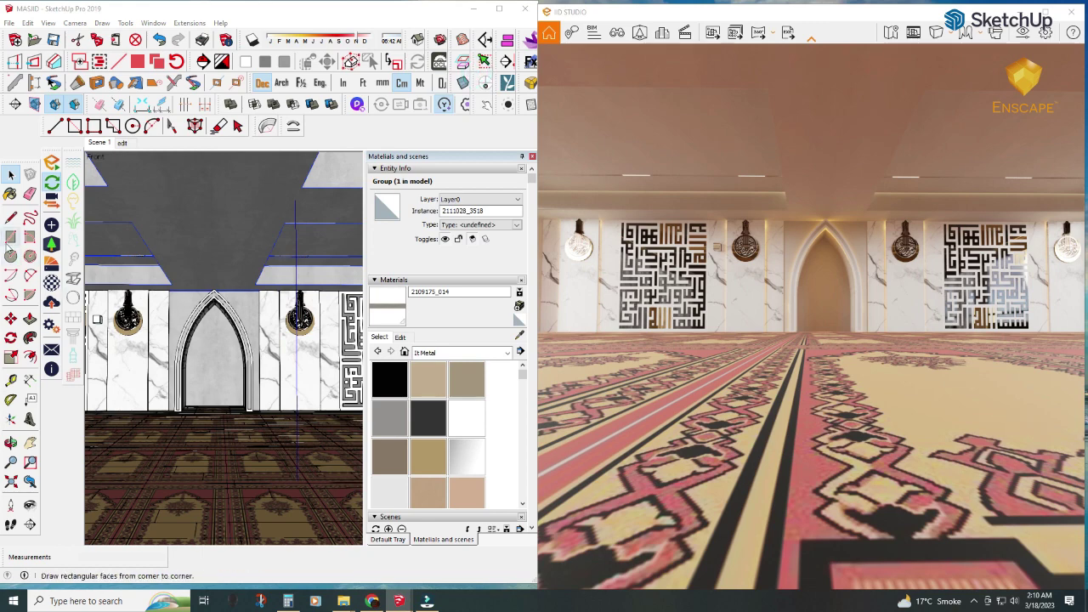
left_click(51, 281)
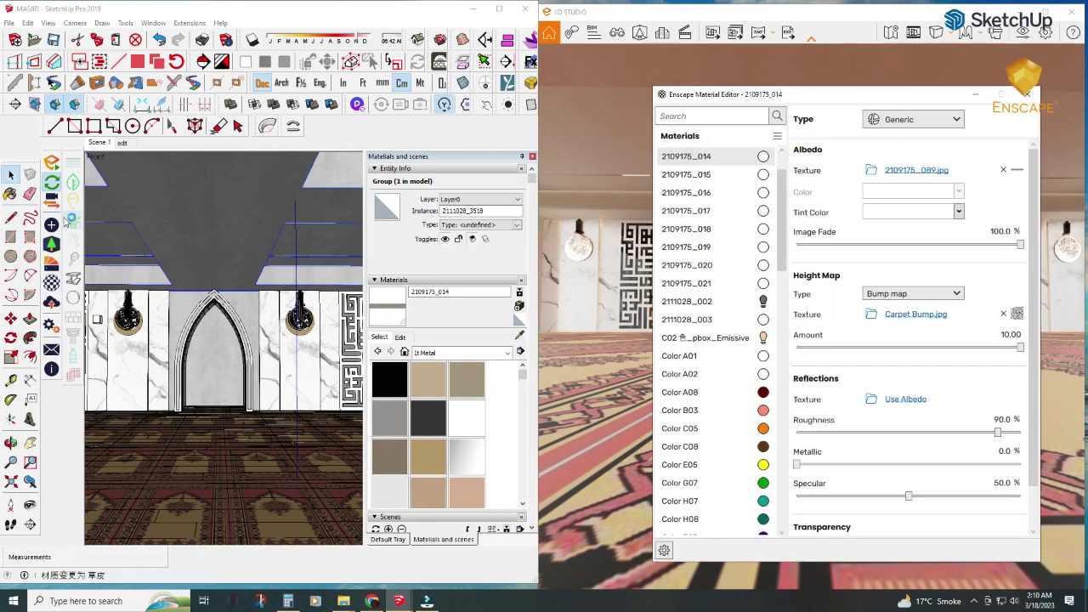
- Sample the sajadah carpet and load Carpet Bump as its bump texture with explicit sizing
key("b")
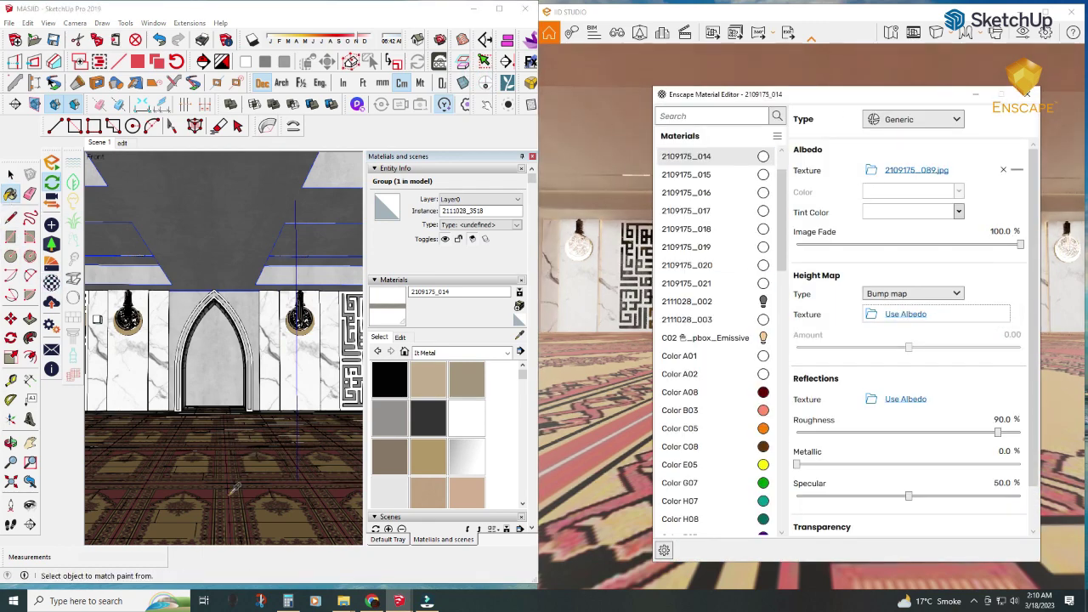
left_click(233, 491, "alt")
scroll(231, 476, "up", 3)
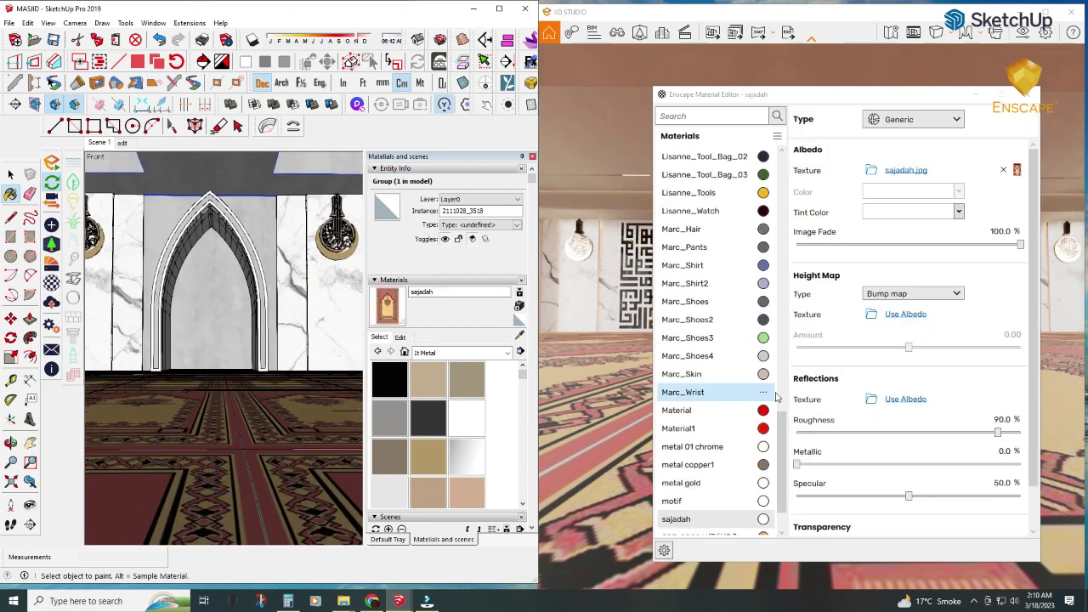
left_click(904, 313)
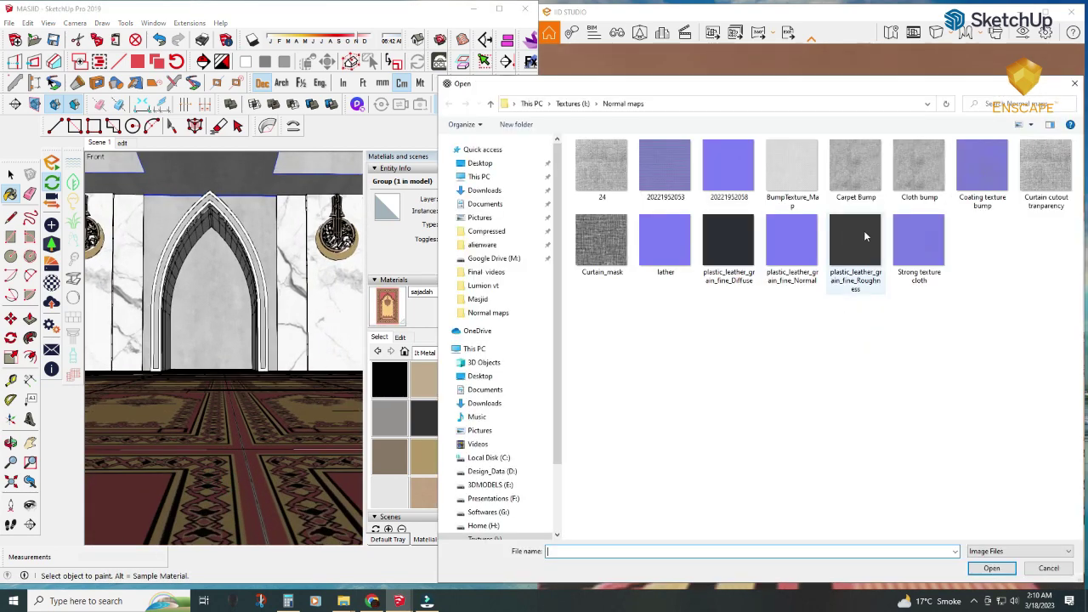
double_click(850, 191)
left_click(926, 322)
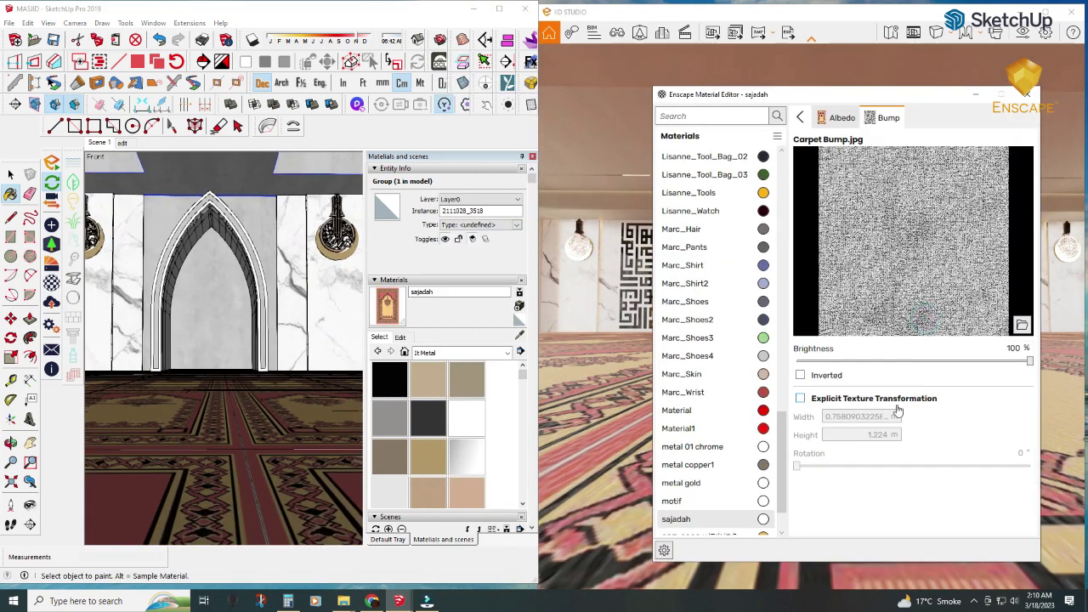
left_click(799, 398)
left_click(876, 417)
type("0.5")
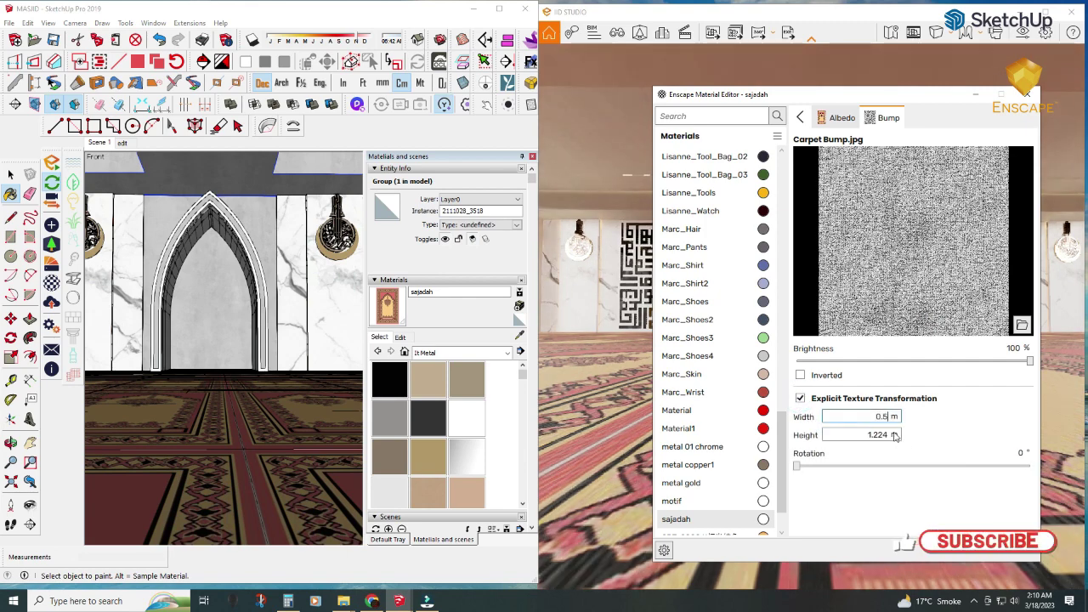
type("0.5")
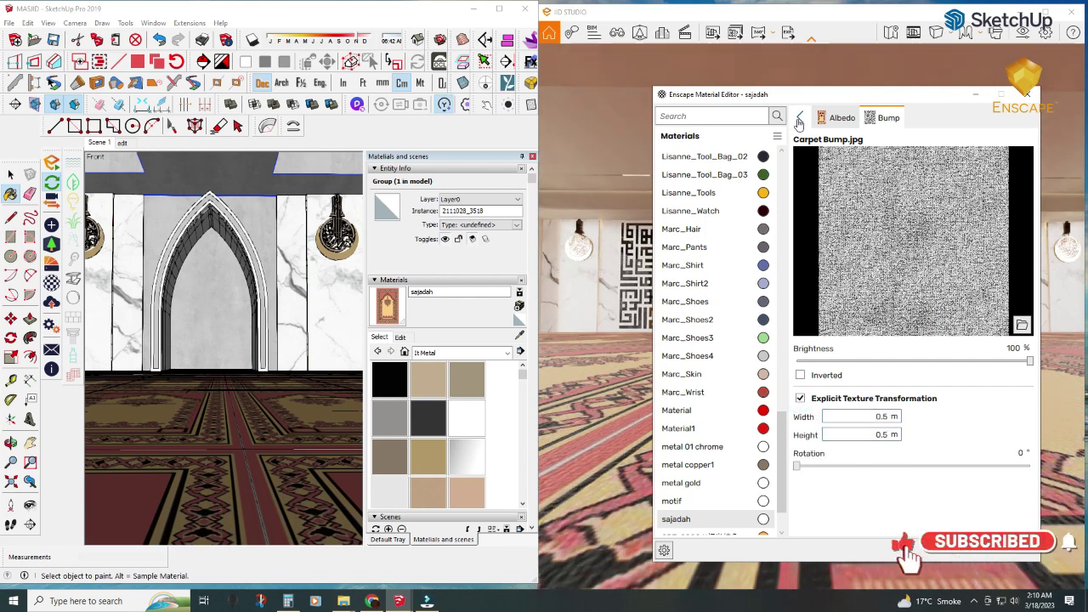
left_click(799, 122)
- Set the Carpet Bump texture width and height to 0.05 each
left_click_drag(825, 102, 459, 85)
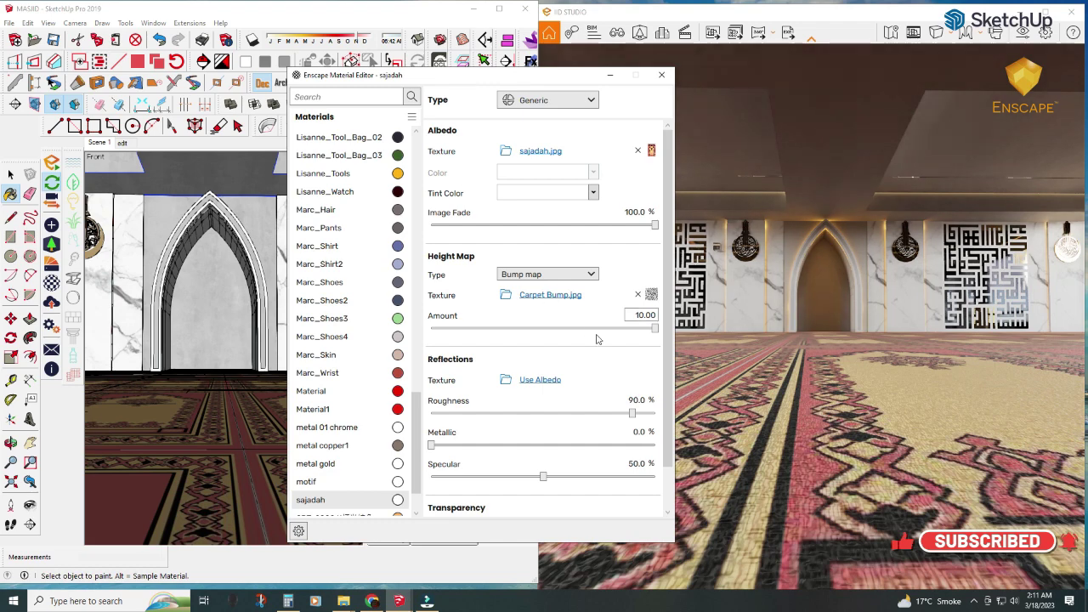
left_click(550, 295)
double_click(520, 397)
type("0.05")
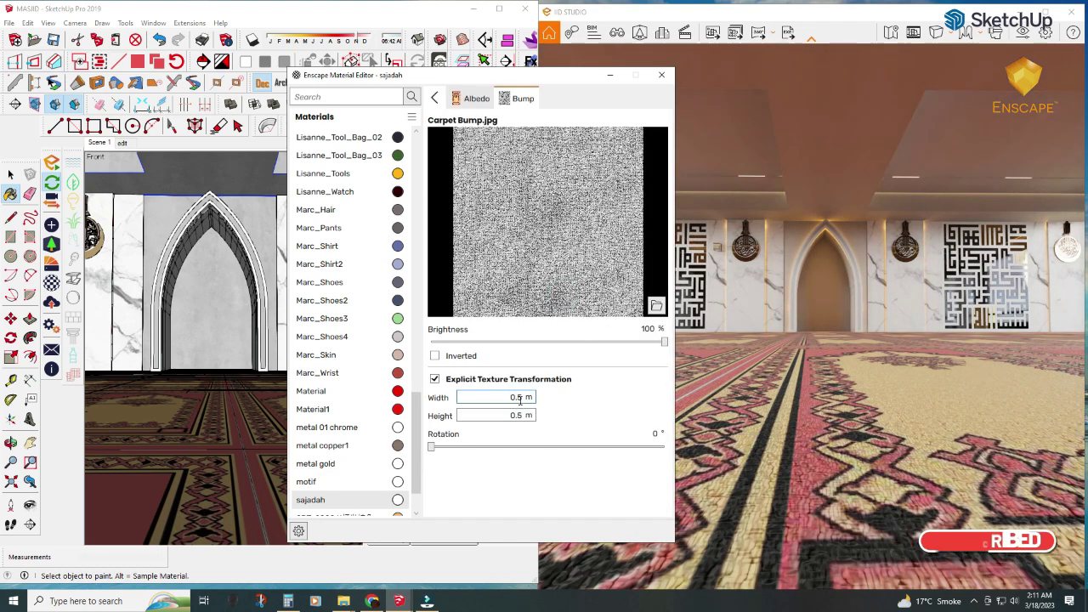
double_click(522, 415)
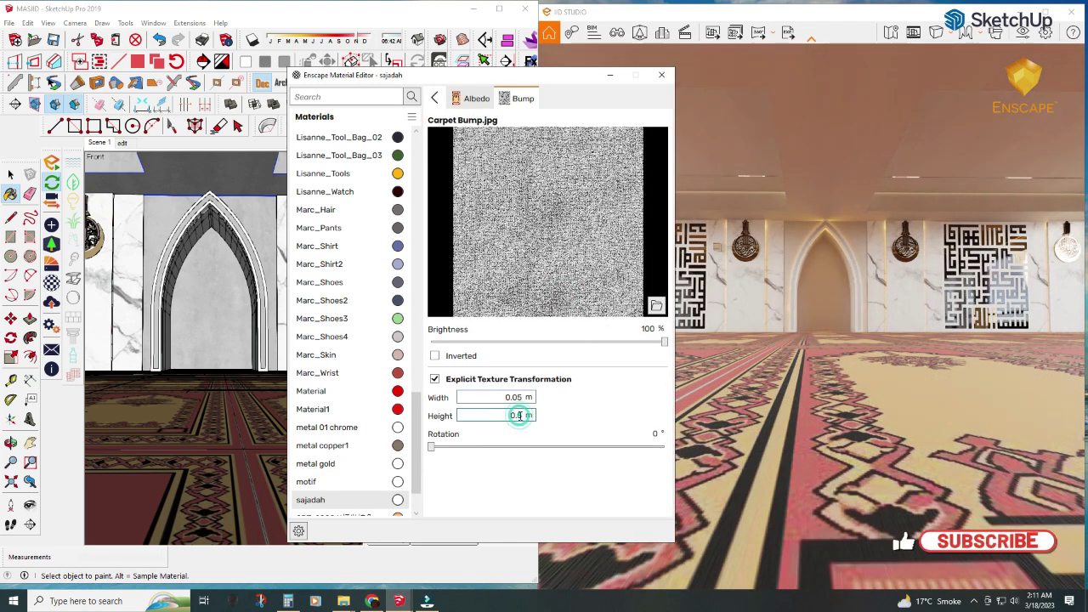
type("0.05")
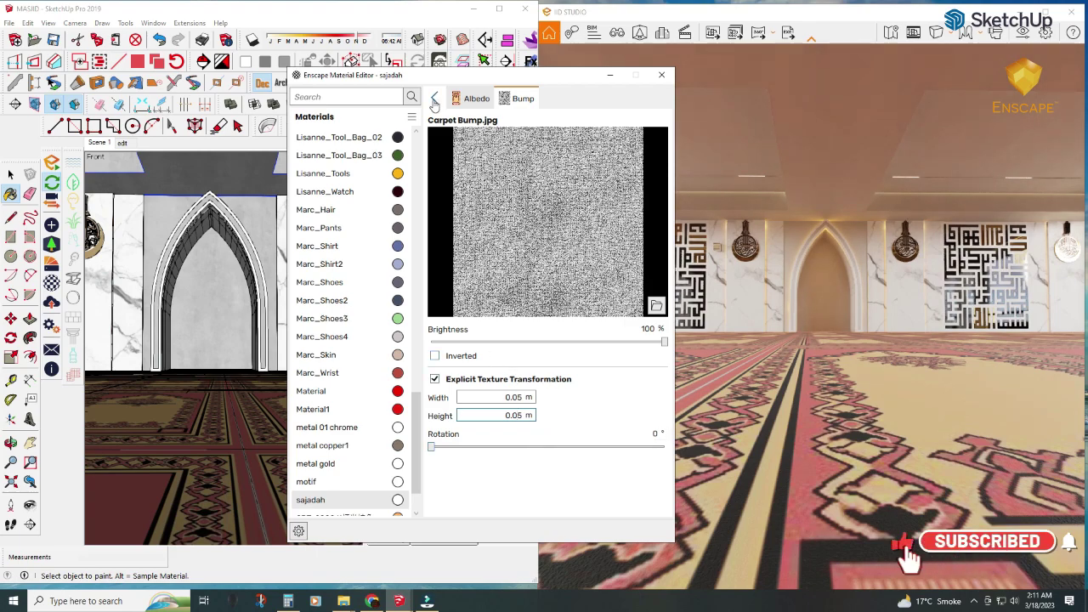
left_click(435, 98)
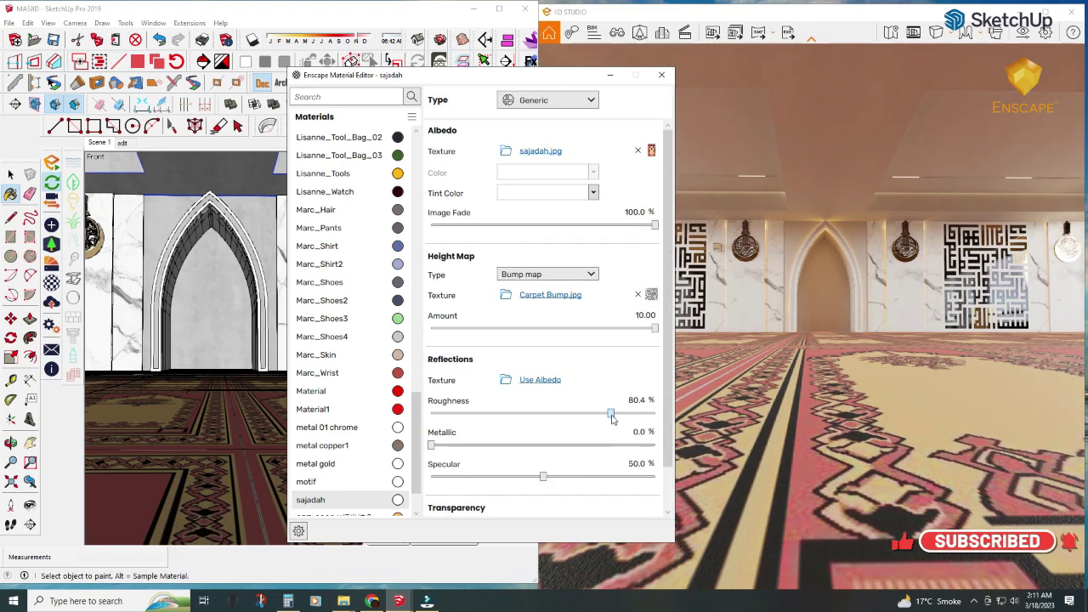
left_click(610, 75)
- Reframe the carpet view and raise the sajadah material's roughness to about 90%
left_click_drag(691, 290, 748, 280)
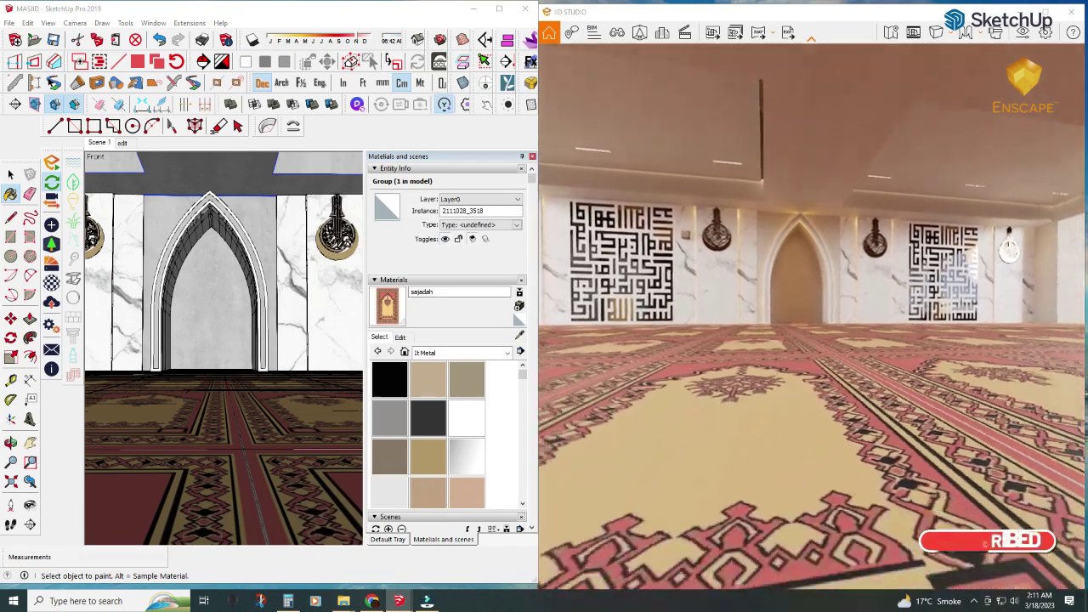
scroll(741, 337, "up", 5)
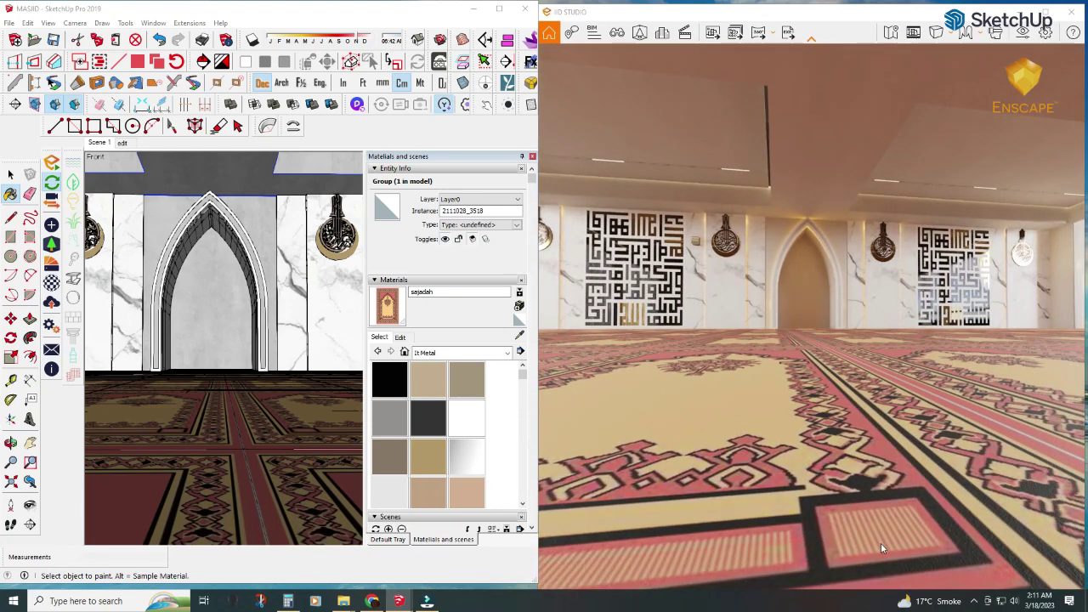
left_click_drag(881, 543, 850, 525)
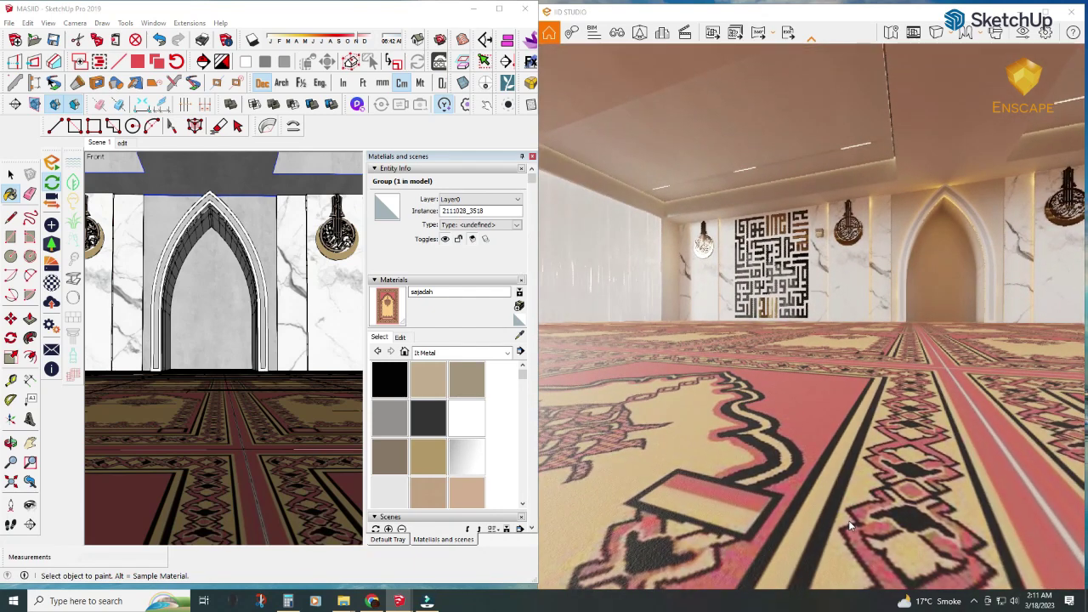
left_click(51, 282)
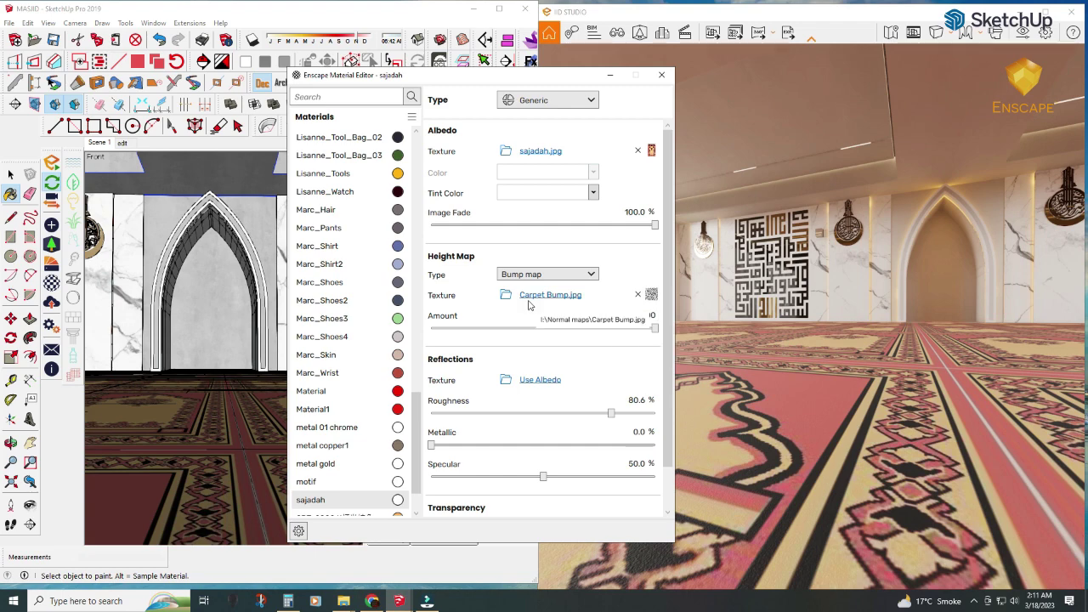
scroll(776, 450, "up", 5)
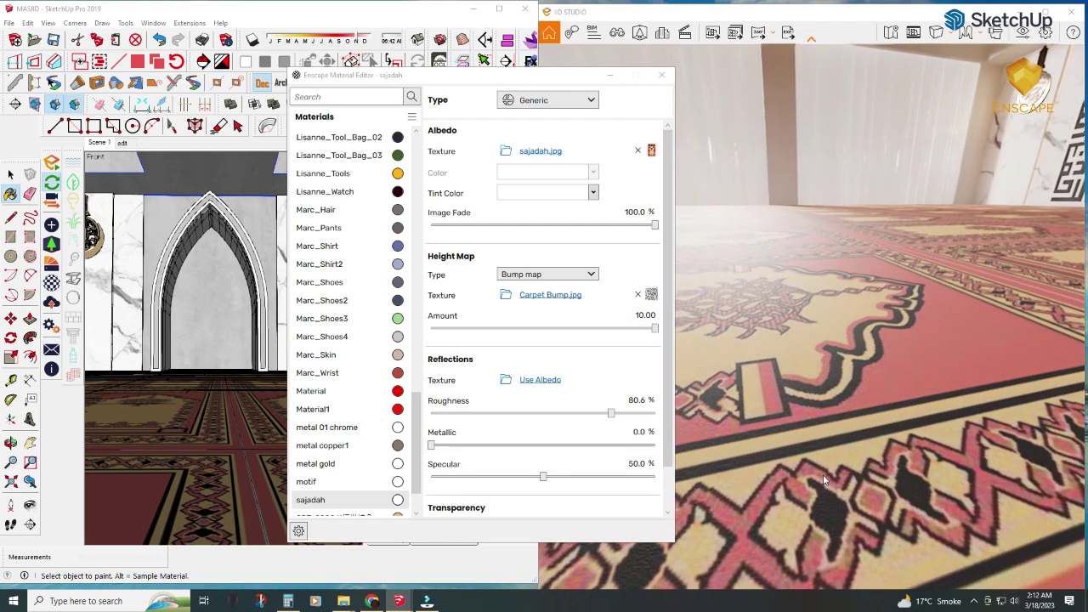
left_click_drag(610, 413, 637, 413)
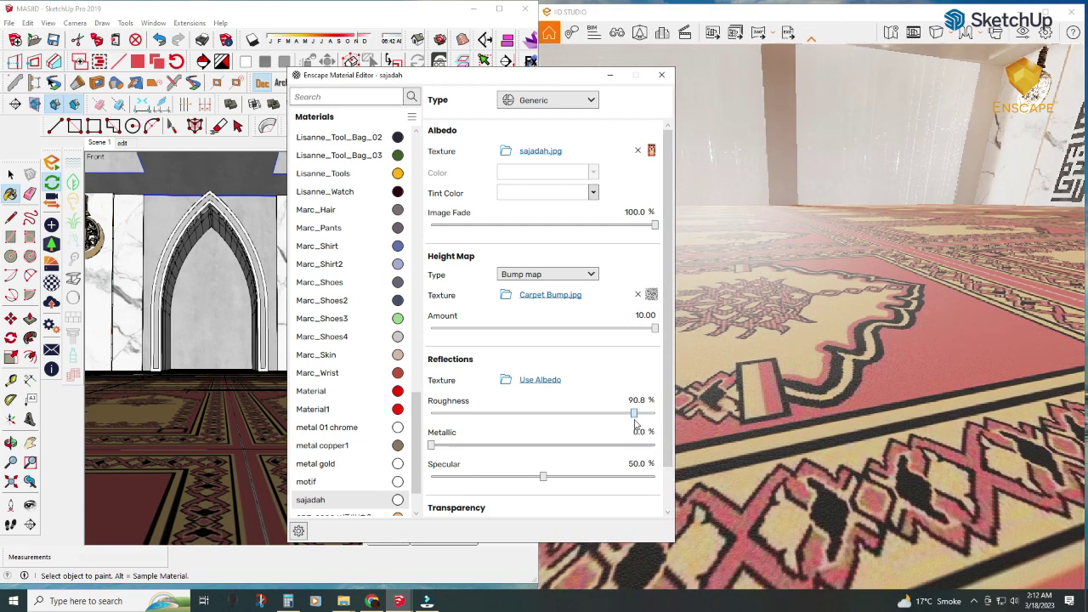
left_click(610, 75)
- Jump the full-screen Enscape render to Scene 1, then maximize the SketchUp model window
left_click(1046, 12)
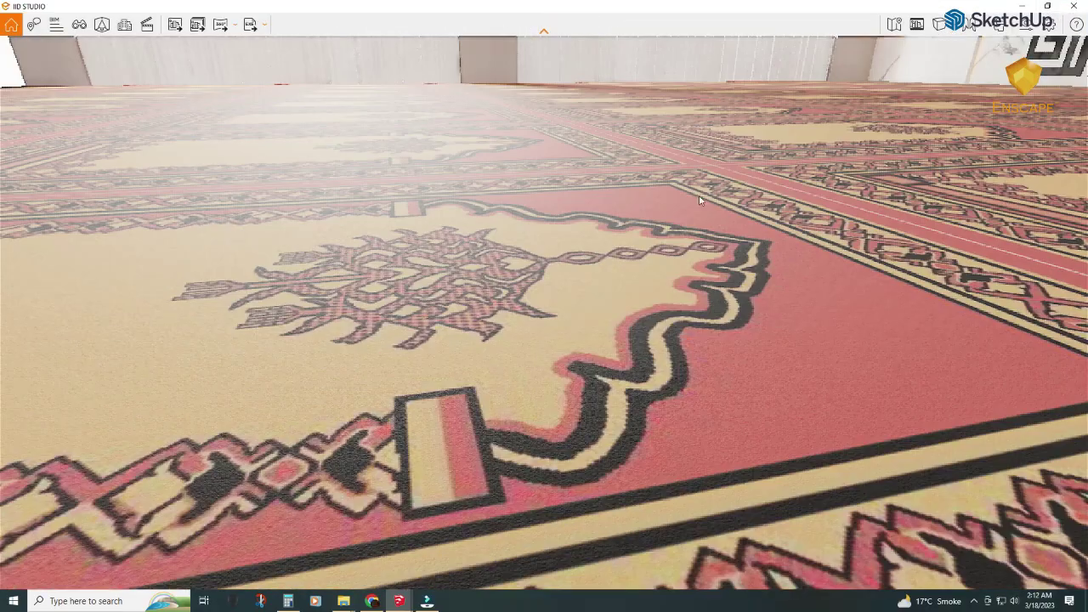
scroll(544, 314, "down", 5)
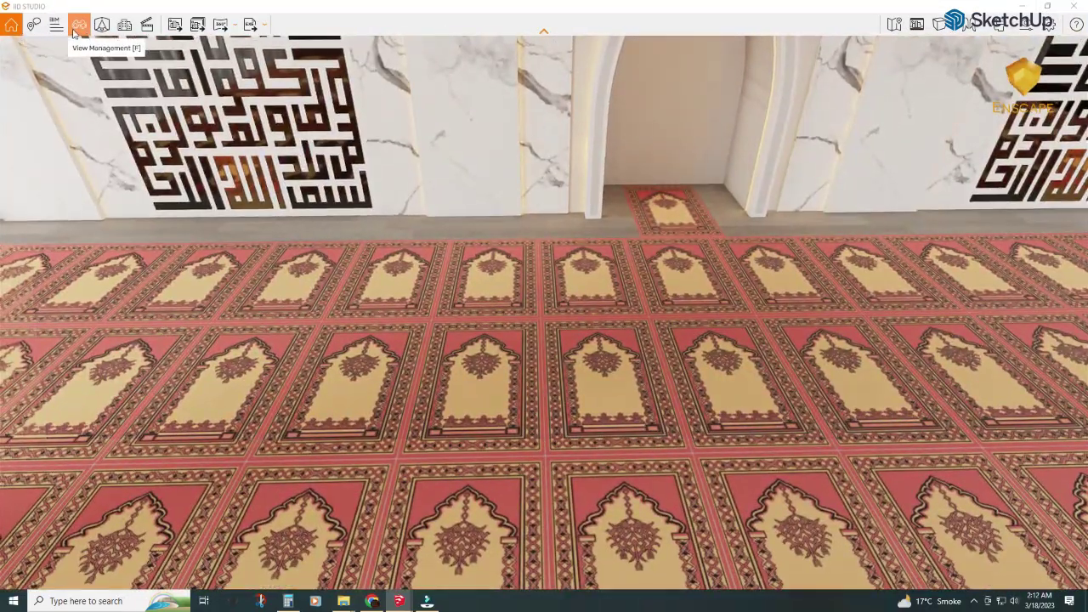
left_click(78, 24)
left_click(38, 189)
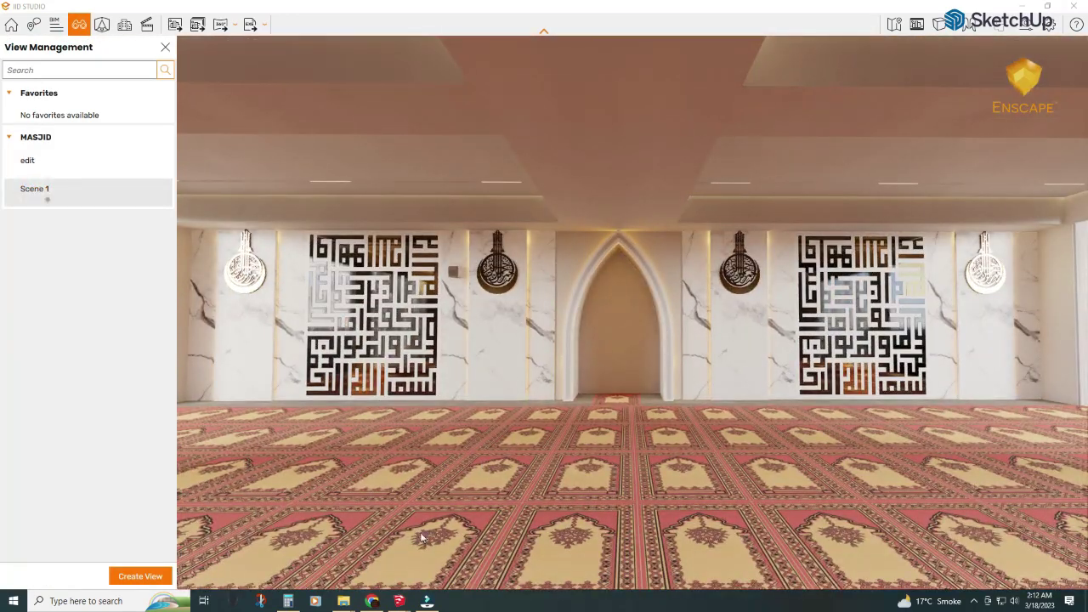
mouse_move(398, 600)
left_click(263, 568)
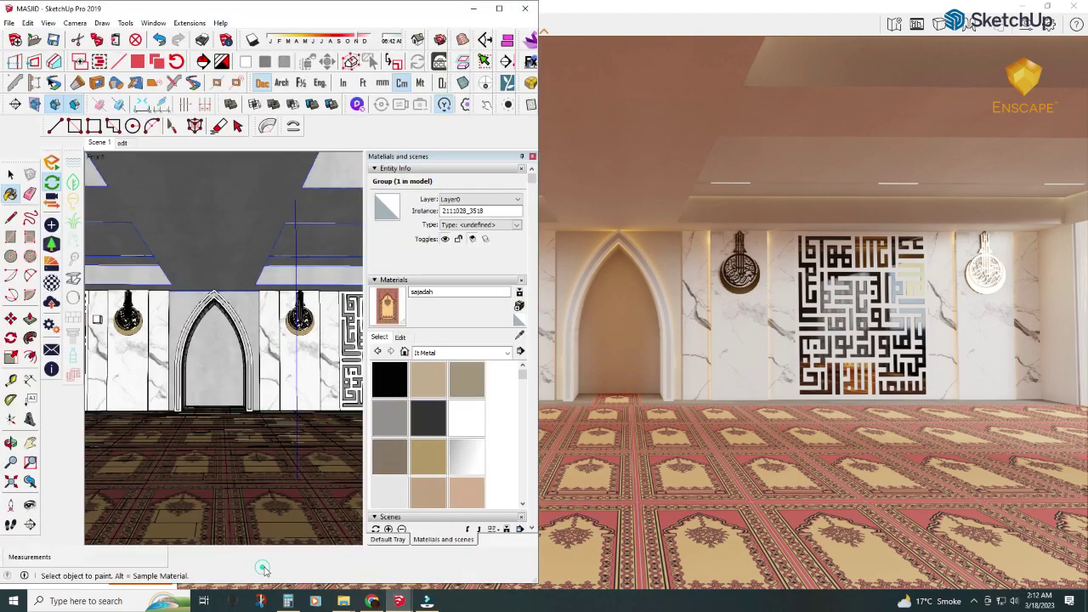
left_click(499, 8)
- Open the mihrab wall group for editing and select the rectangle light inside it
scroll(643, 388, "up", 5)
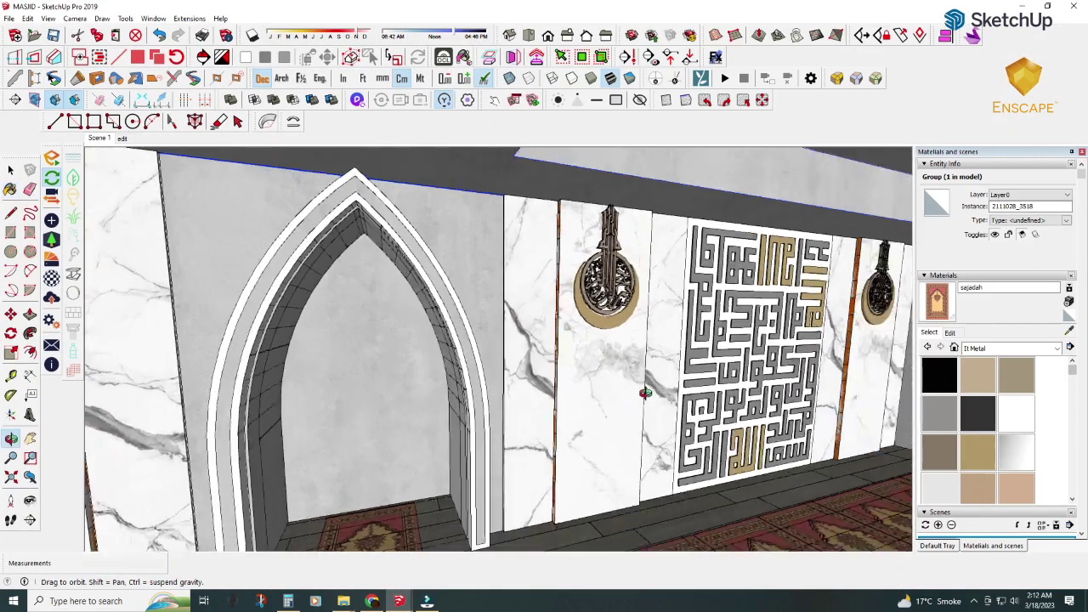
mouse_move(643, 388)
middle_mouse_down()
mouse_move(560, 261)
mouse_move(133, 214)
middle_mouse_up()
key("space")
right_click(554, 231)
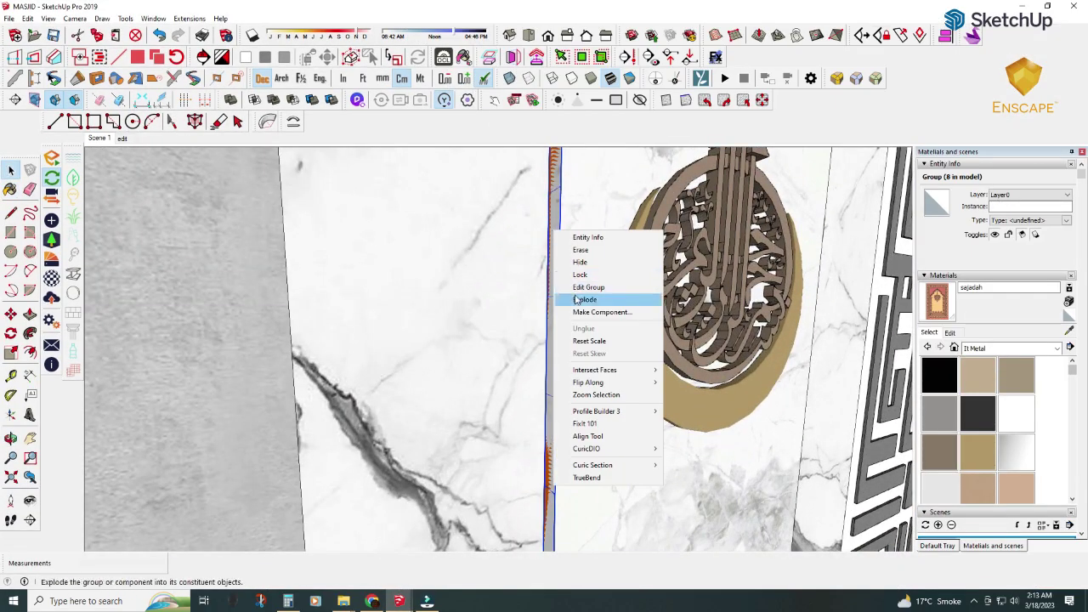
left_click(576, 288)
left_click(552, 277)
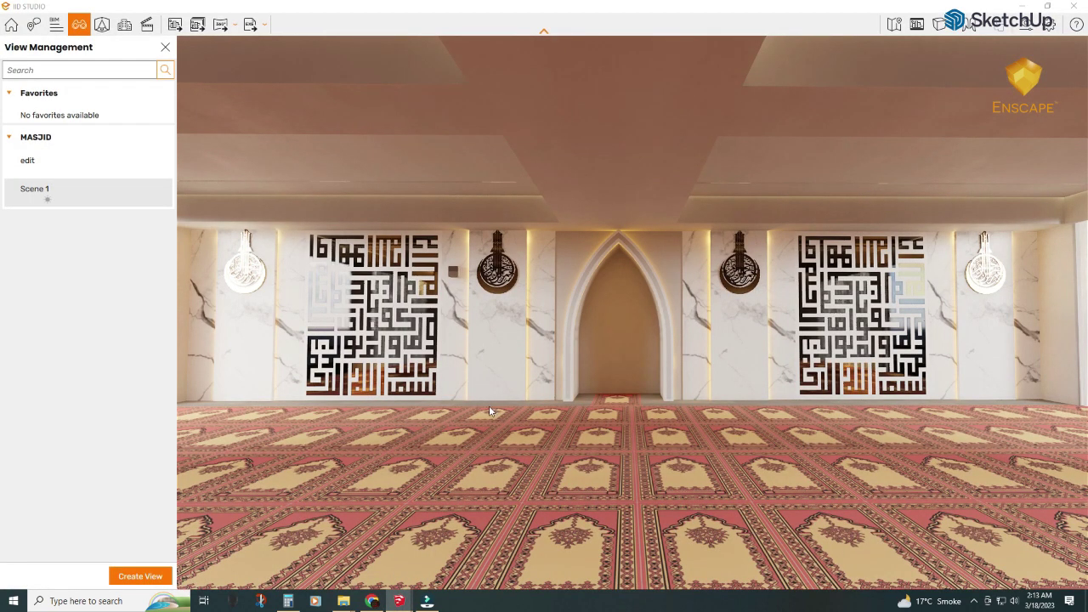
- Save an Enscape screenshot of the prayer hall as PNG, then return to SketchUp
left_click(165, 48)
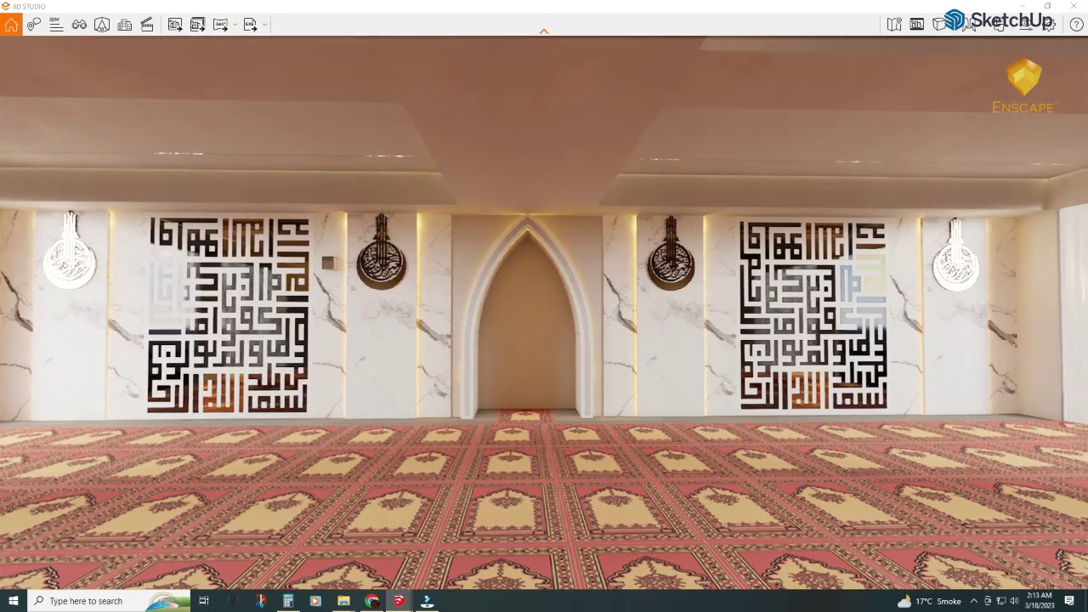
left_click(180, 29)
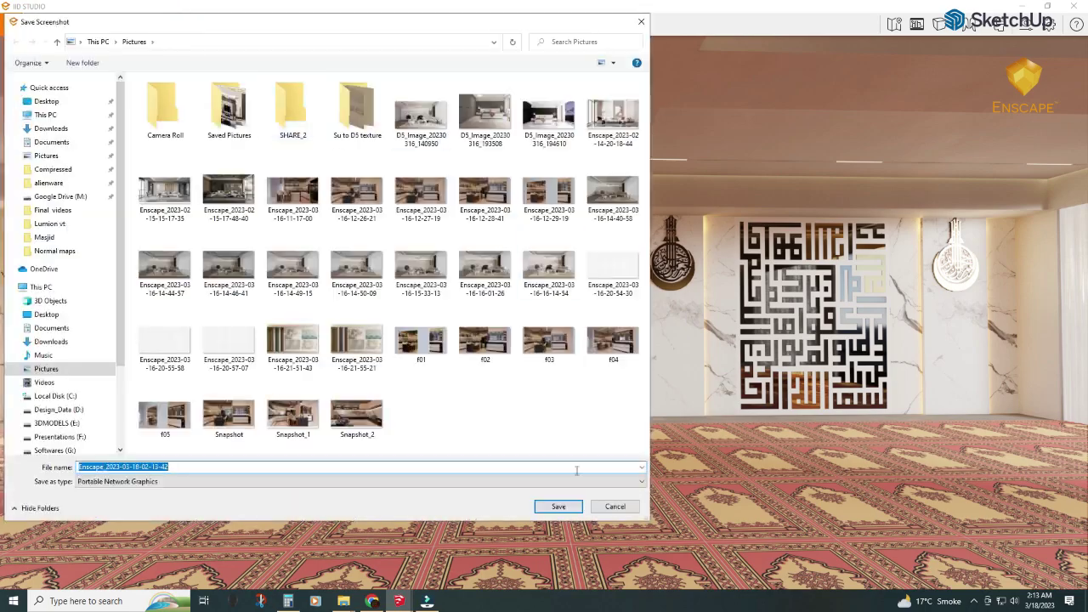
left_click(556, 494)
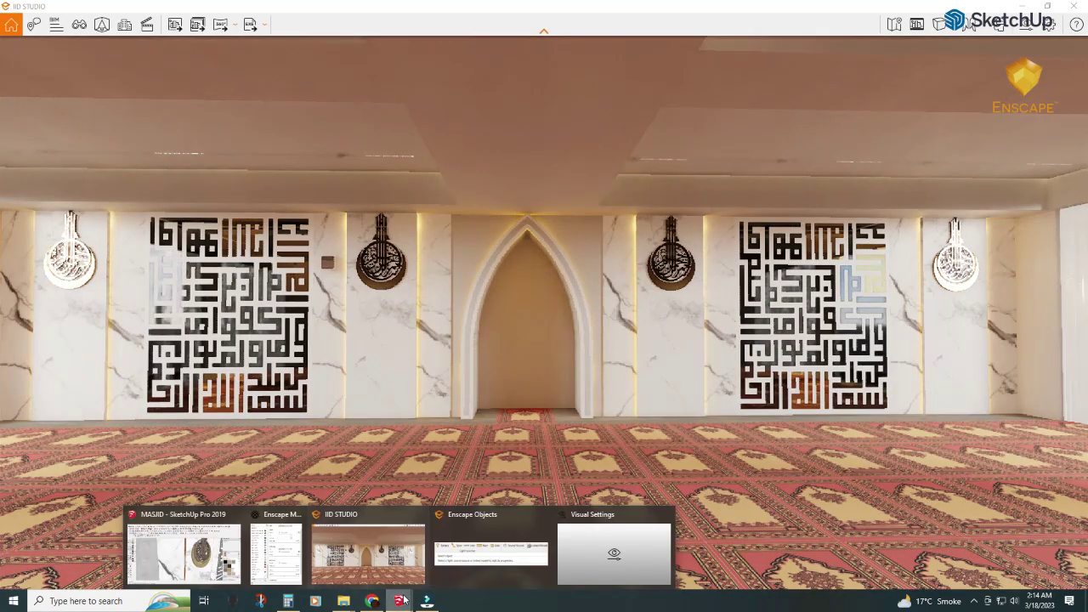
left_click(201, 553)
mouse_move(513, 425)
middle_mouse_down()
mouse_move(445, 393)
mouse_move(442, 380)
mouse_move(759, 317)
middle_mouse_up()
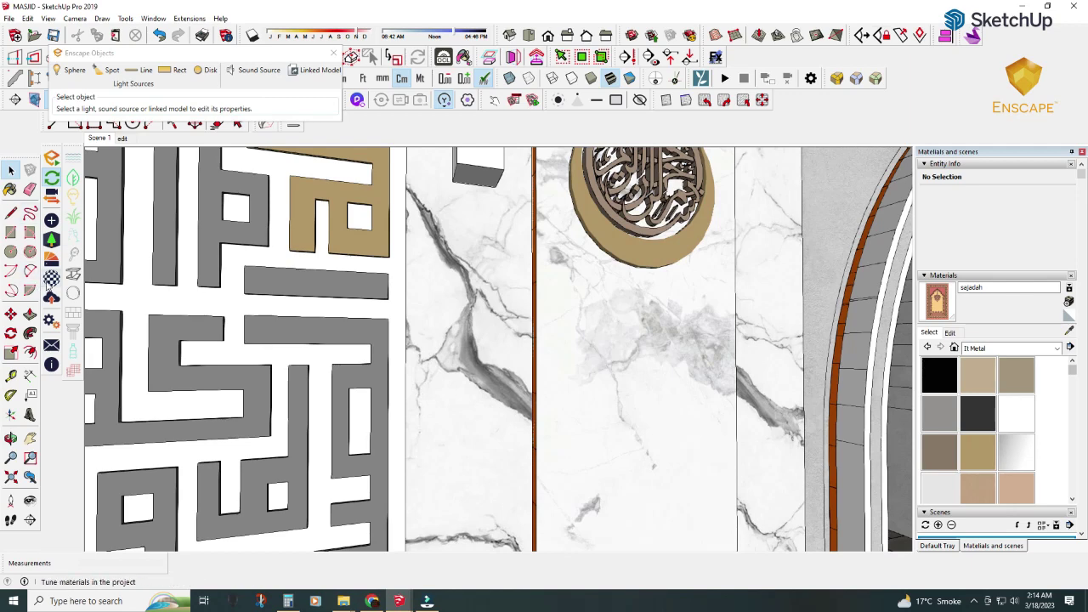
- Sample the calligraphy maze material and set its Albedo colour to white
left_click(51, 219)
key("b")
left_click(168, 330, "alt")
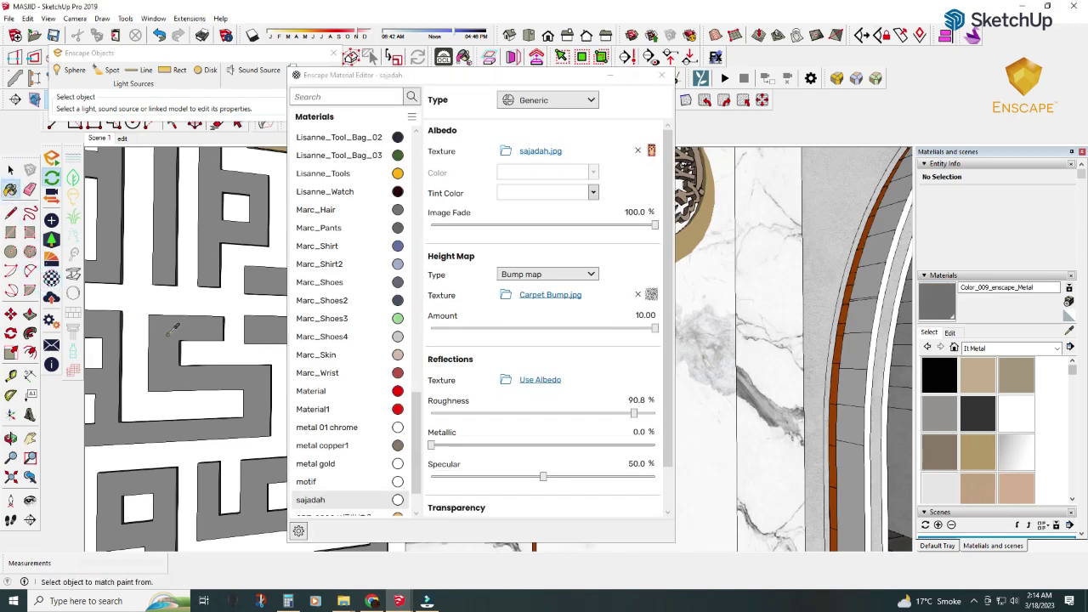
double_click(649, 404)
left_click(554, 173)
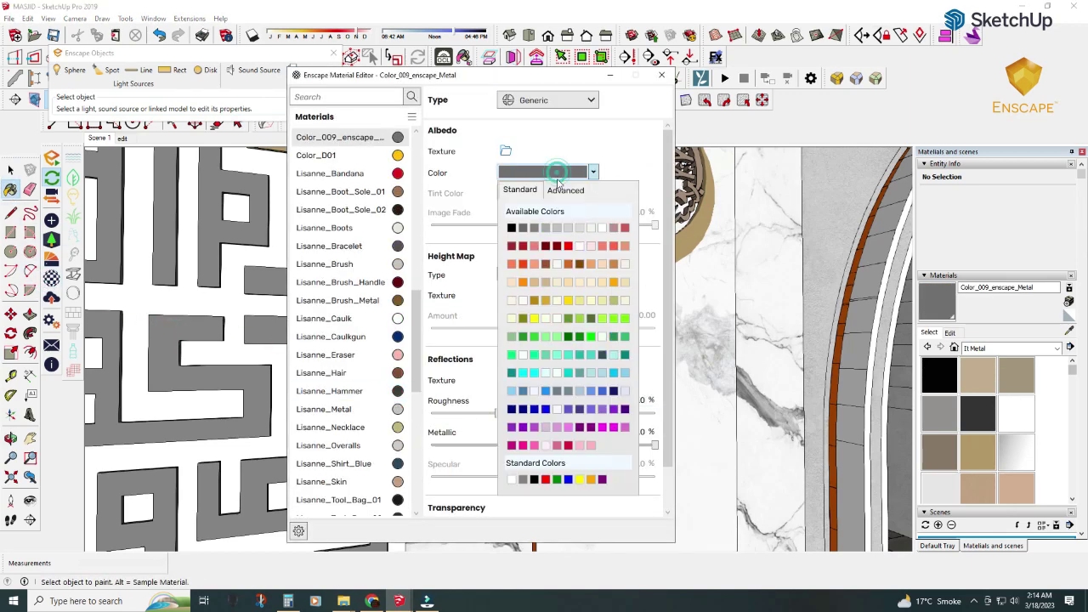
left_click(578, 242)
left_click(368, 547)
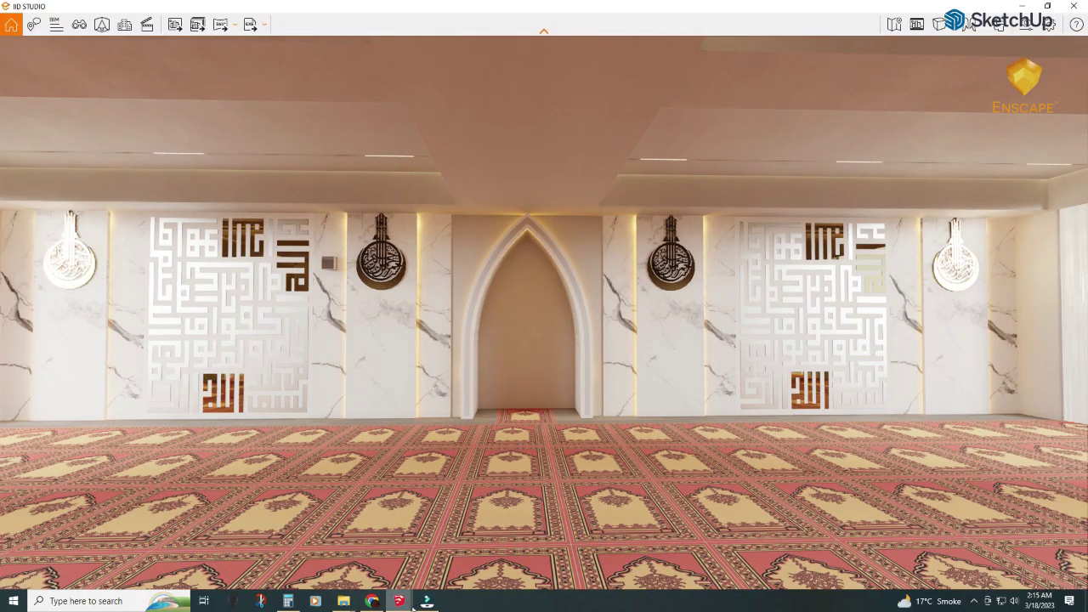
mouse_move(399, 601)
left_click(310, 516)
- Remove metal gold's reflection texture, set its roughness to 30%, then zoom to the whole model
left_click_drag(476, 75, 368, 71)
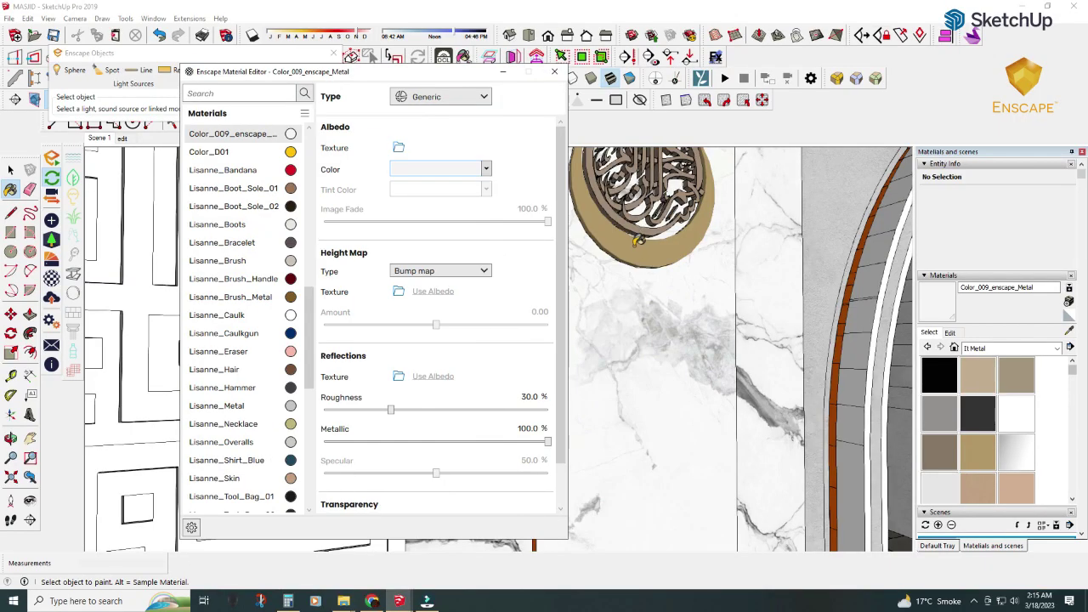
left_click(639, 240, "alt")
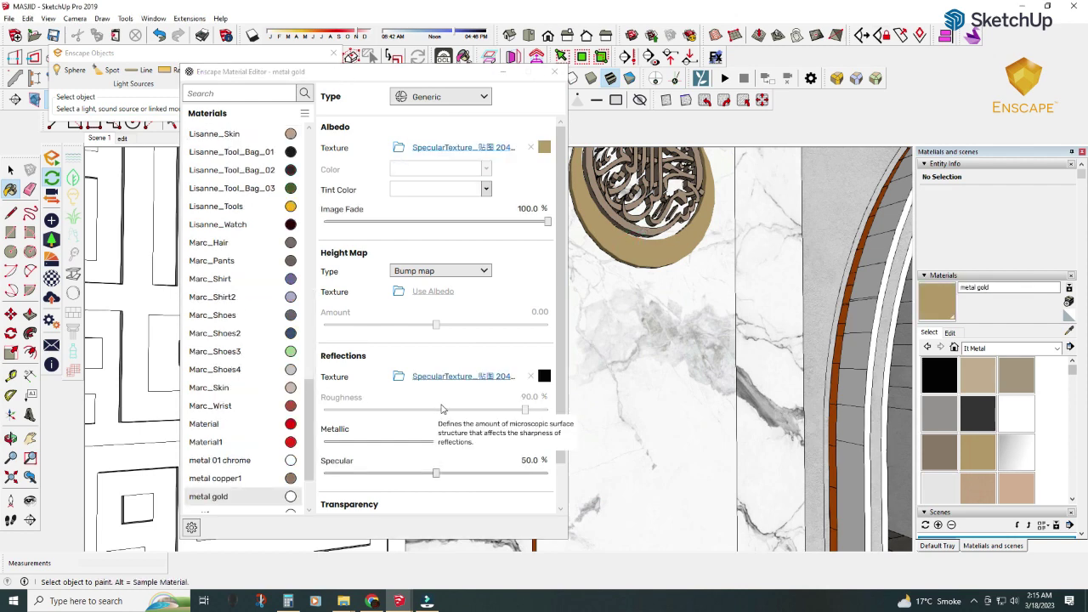
left_click(530, 376)
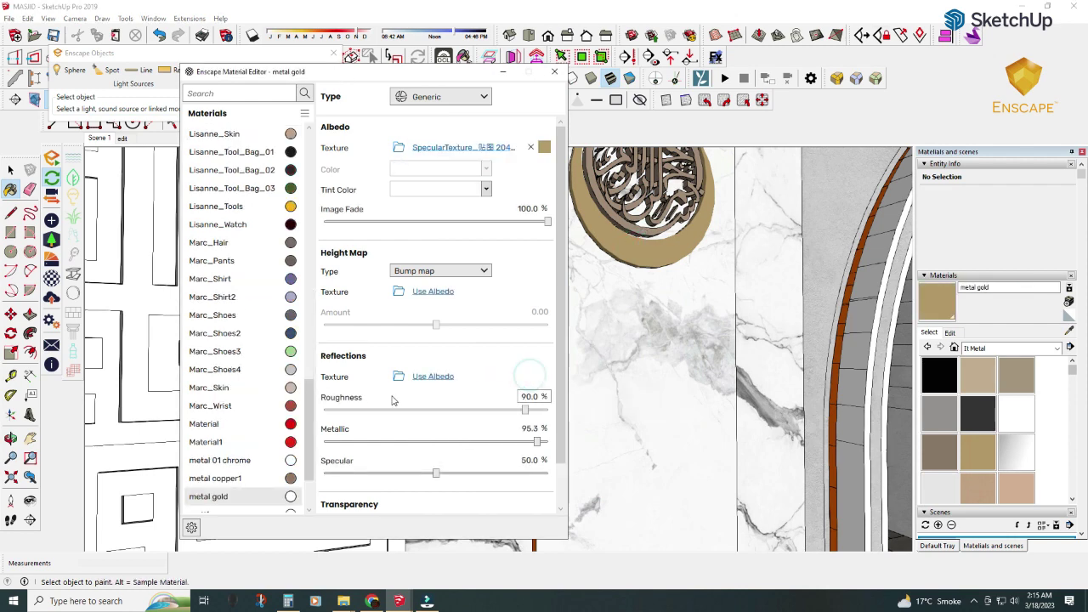
left_click(529, 396)
type("30")
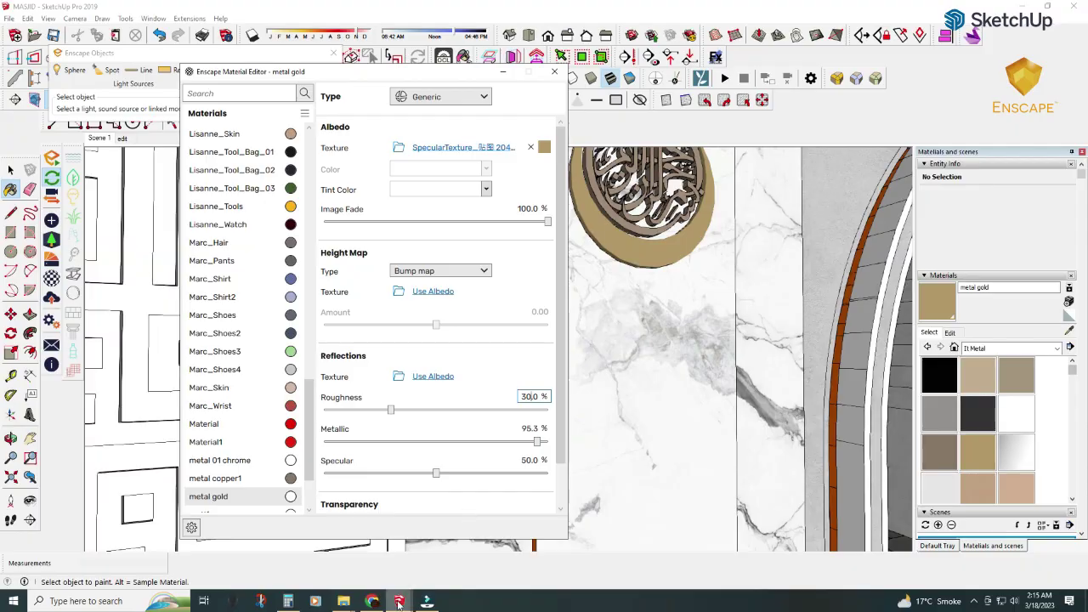
left_click(399, 602)
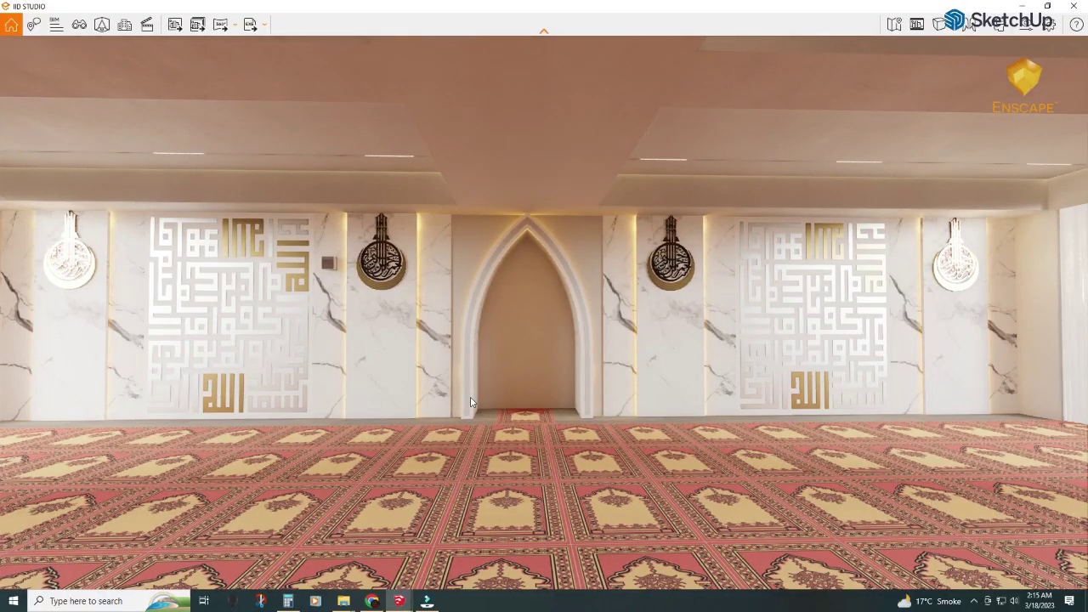
left_click_drag(471, 379, 466, 378)
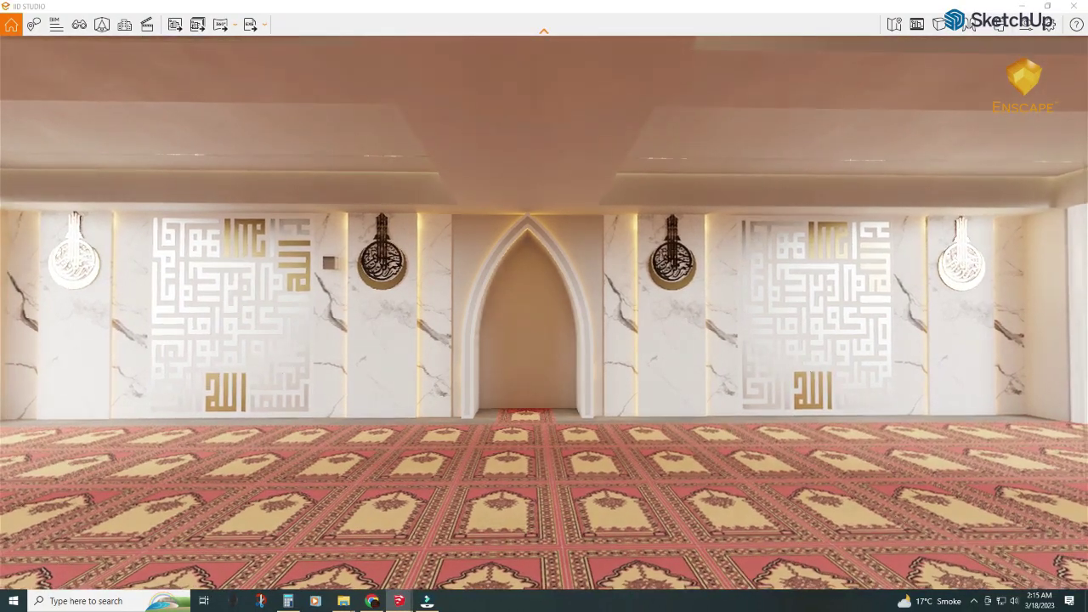
mouse_move(398, 601)
left_click(219, 567)
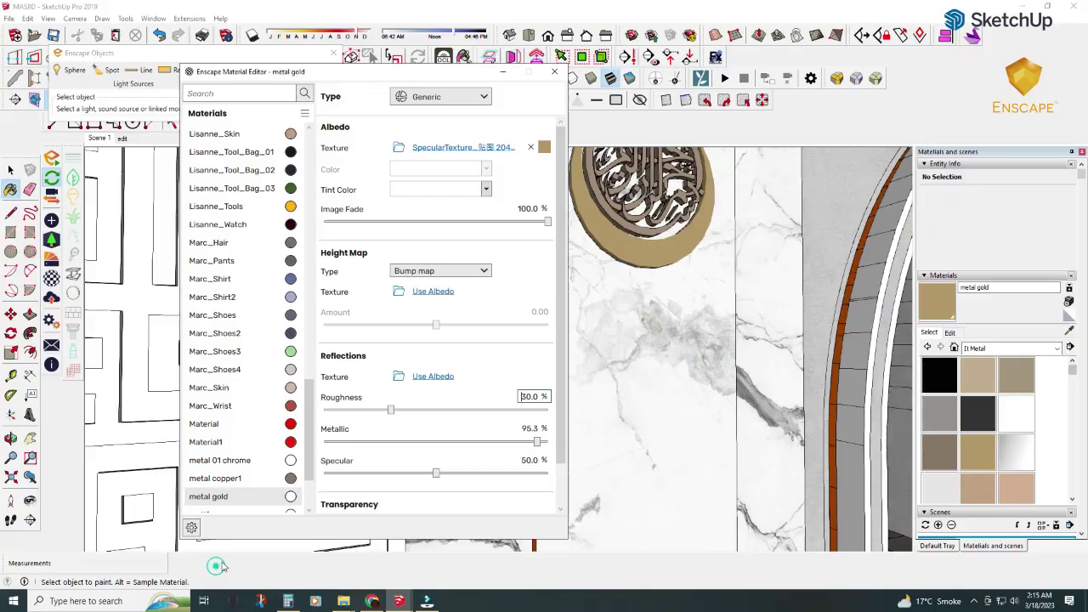
left_click(554, 75)
key("shift+z")
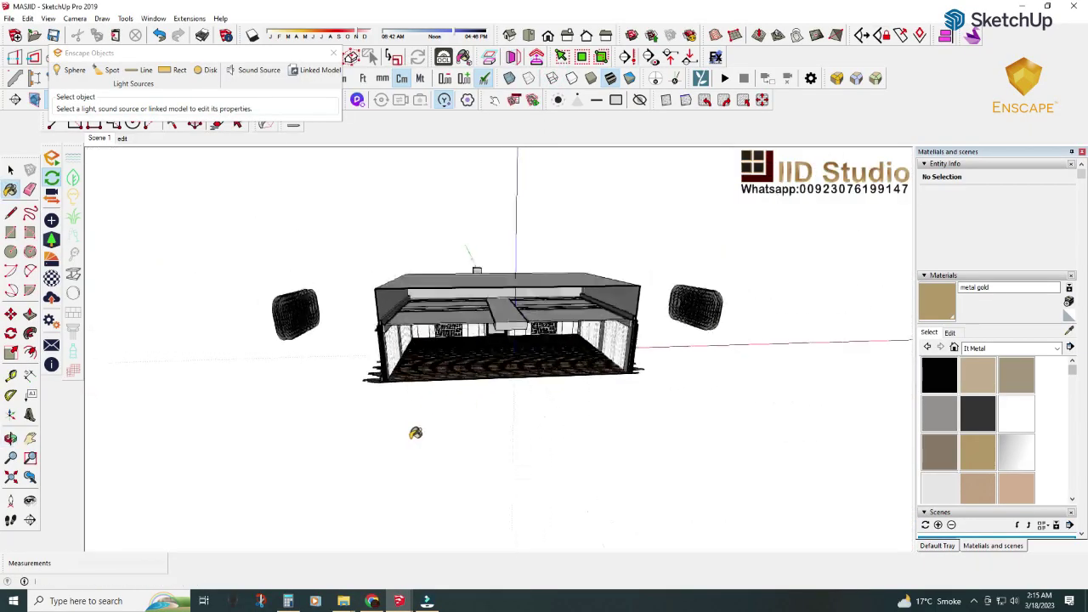
- Move the left light fixture 50 and the right fixture 500 along the red axis
left_click(11, 170)
left_click(290, 331)
key("m")
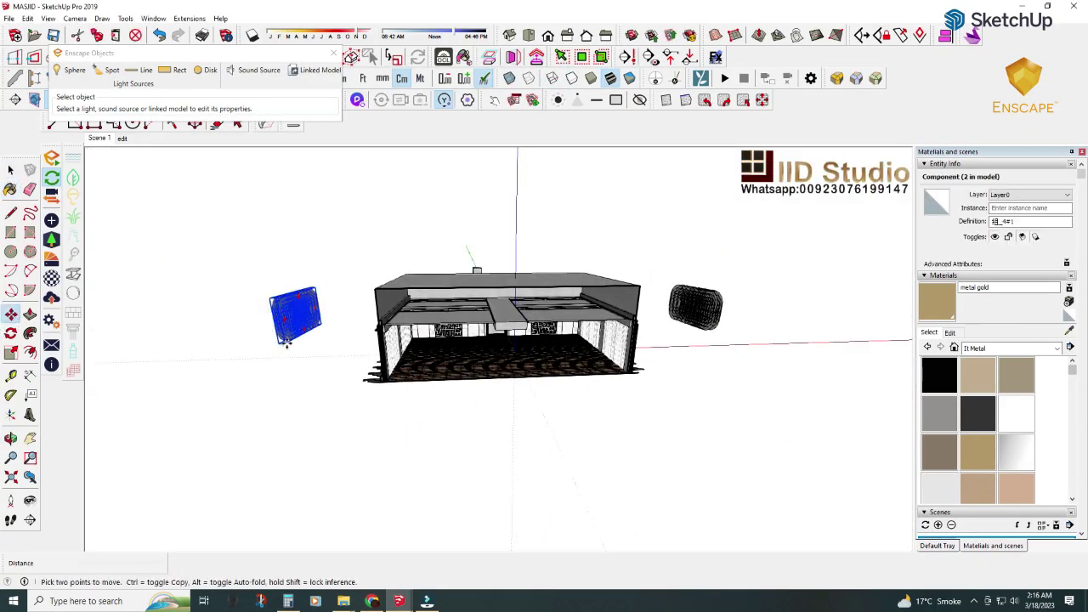
left_click(287, 343)
key("Return")
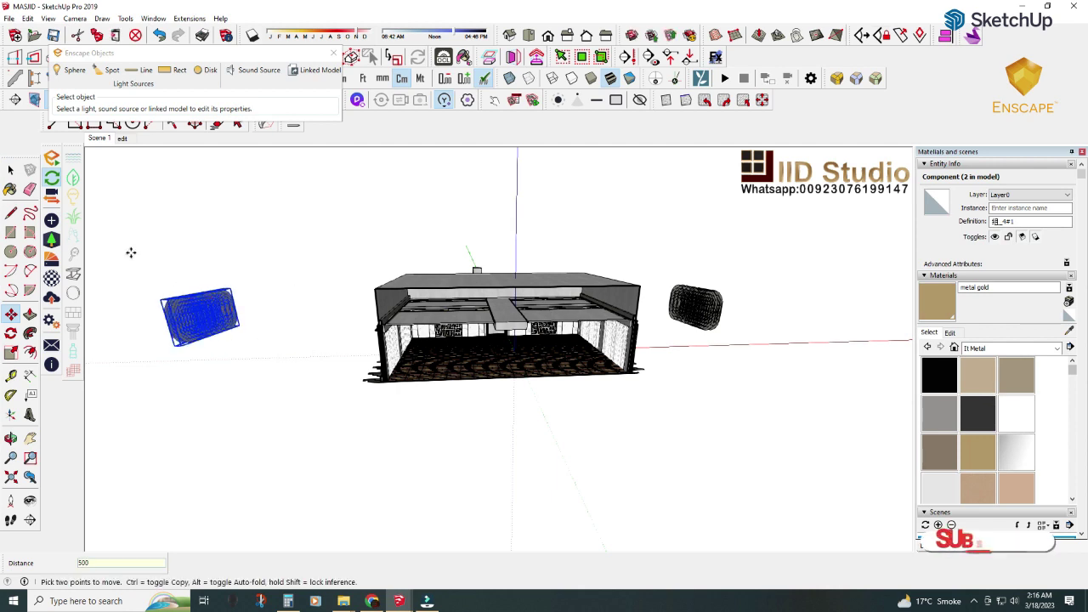
key("space")
left_click(695, 307)
left_click(10, 315)
left_click(707, 340)
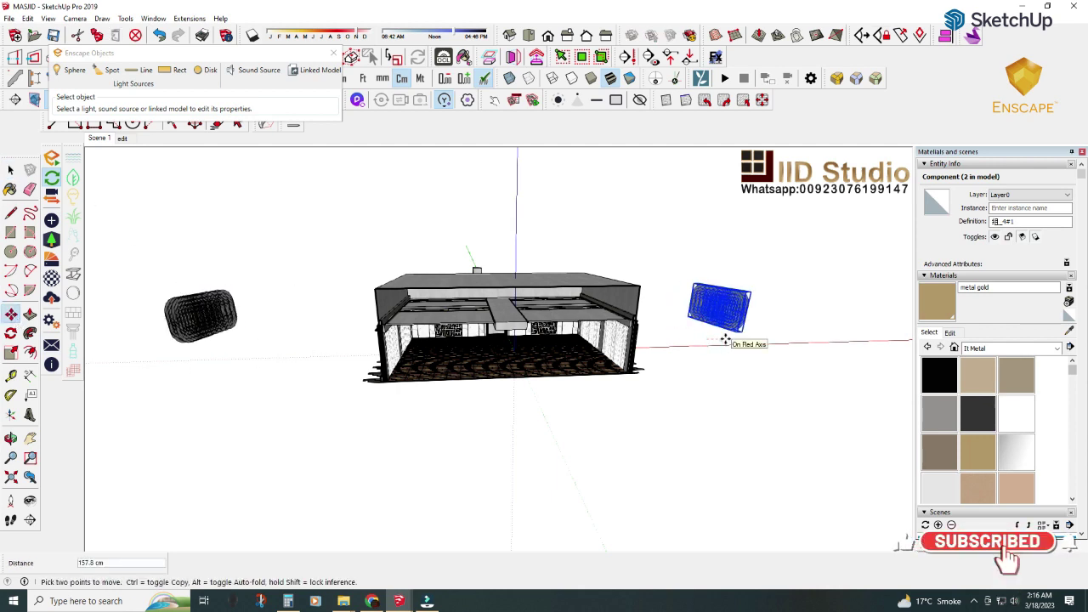
type("500")
key("Return")
- In Enscape Visual Settings, raise exposure to 53% and reset artificial light brightness to 100%
mouse_move(427, 601)
left_click(349, 553)
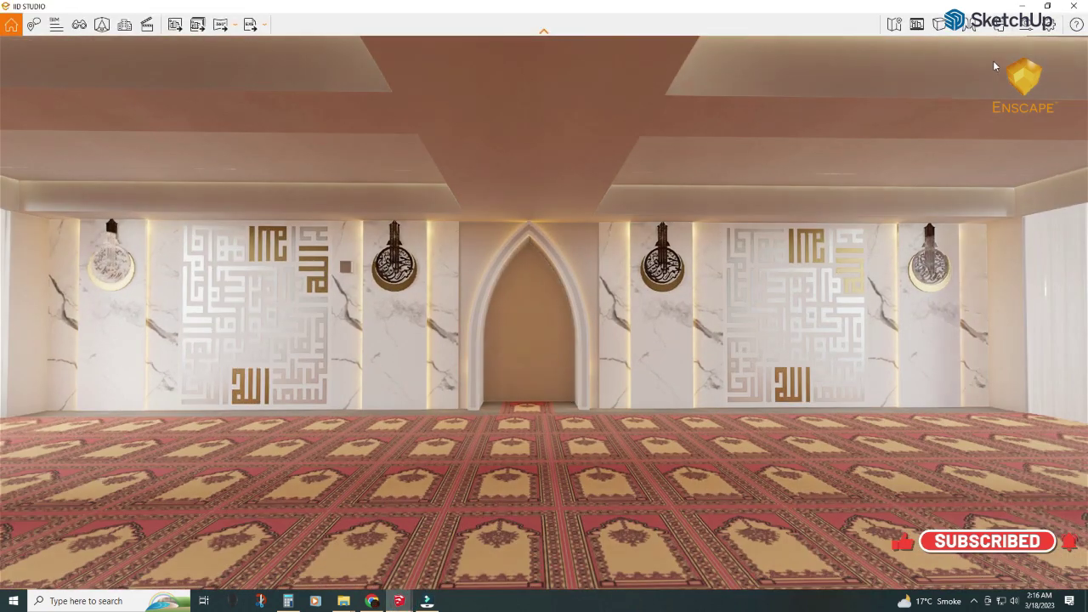
left_click(1026, 31)
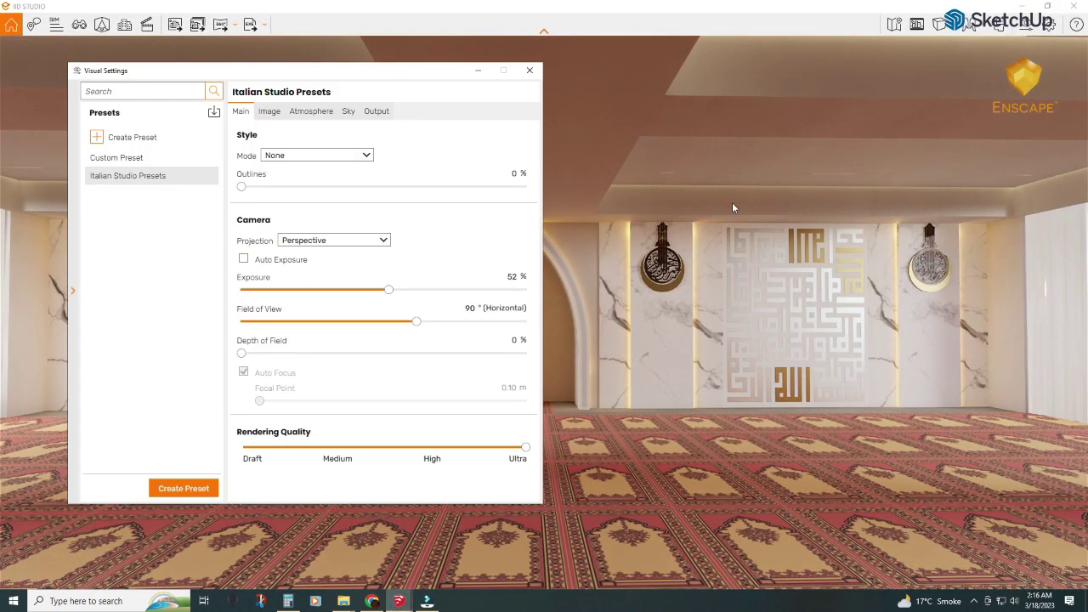
left_click_drag(389, 290, 391, 290)
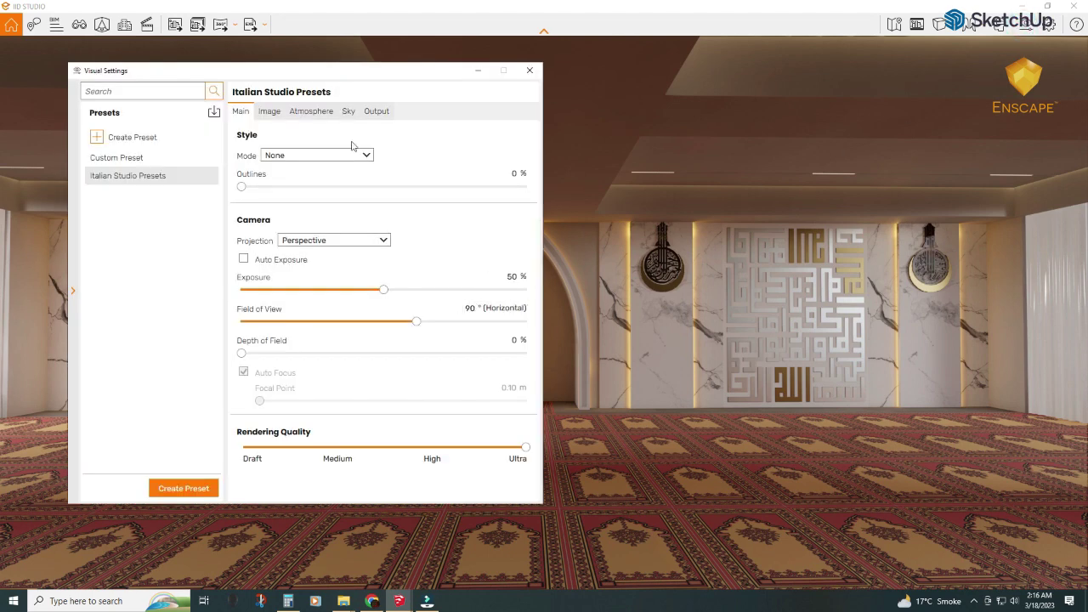
left_click(311, 110)
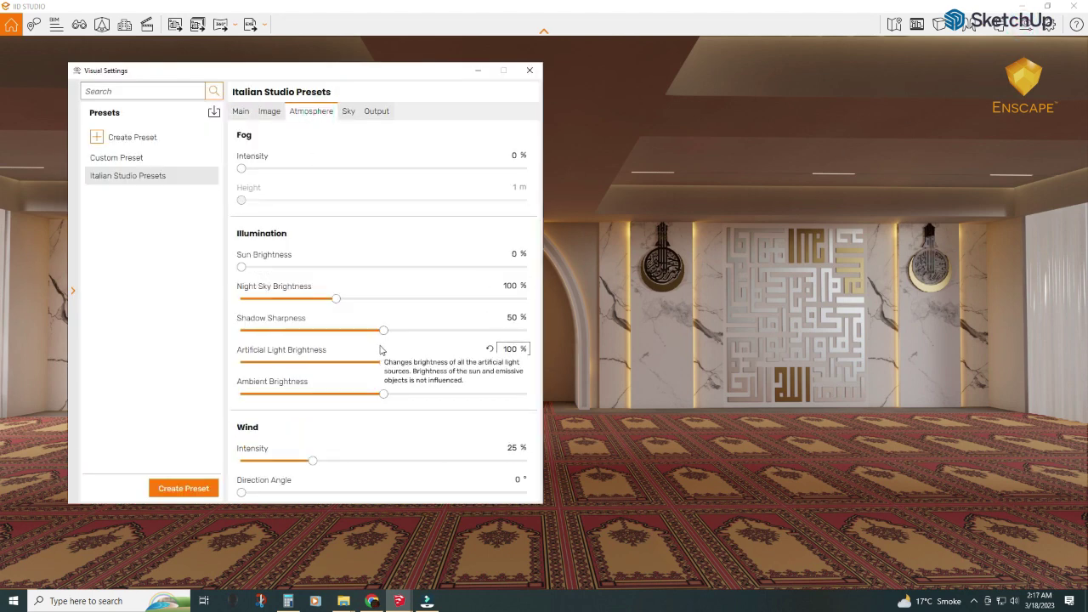
left_click_drag(381, 361, 402, 371)
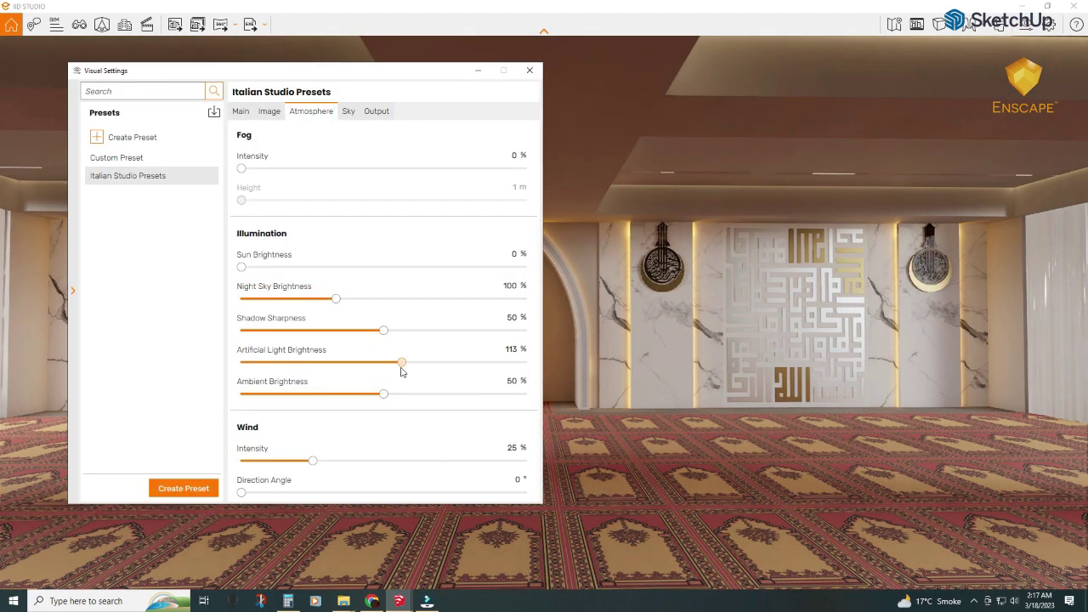
left_click(478, 70)
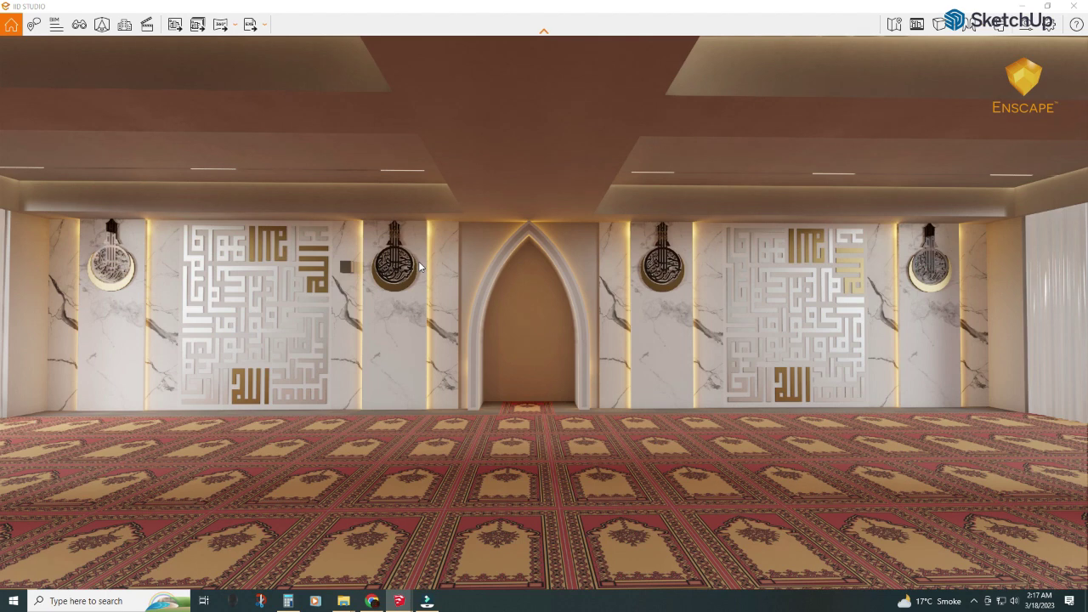
mouse_move(427, 601)
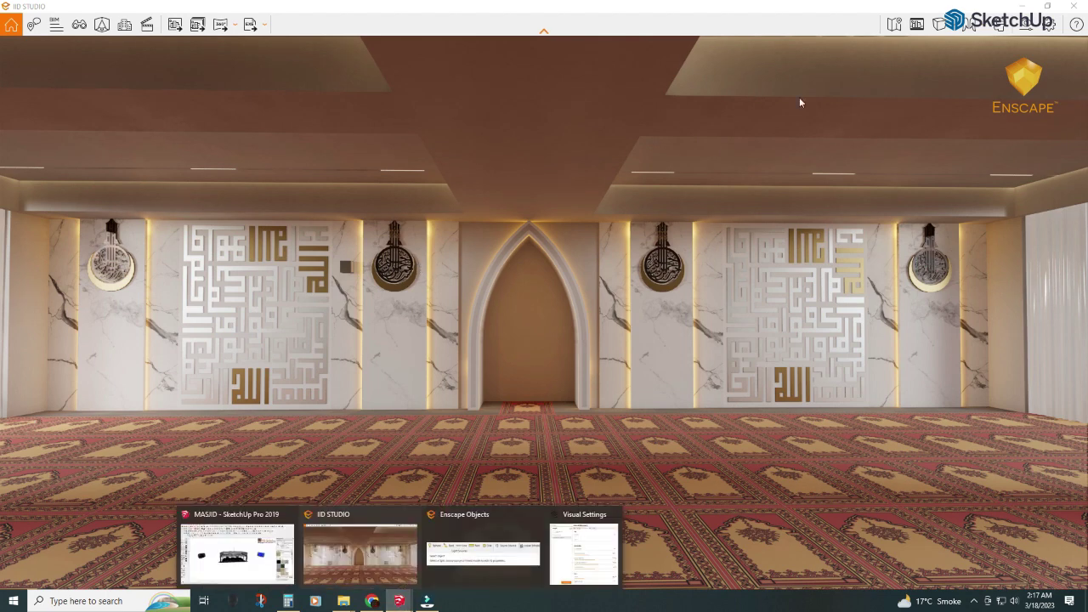
left_click(612, 552)
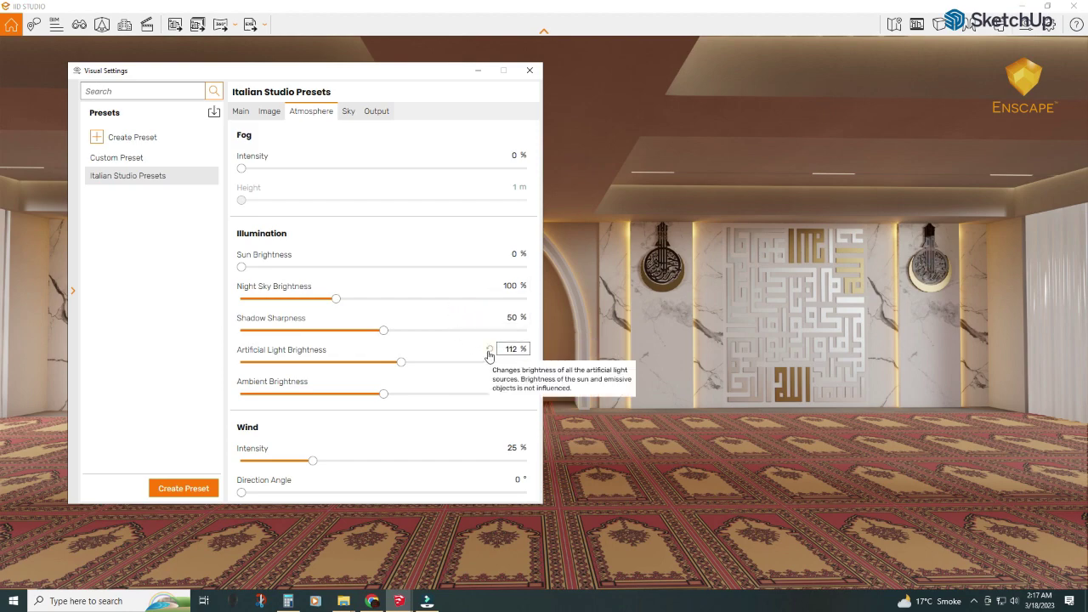
left_click(490, 349)
mouse_move(427, 600)
left_click(398, 600)
- Undo the earlier fixture moves, reposition the right fixture and move the left fixture 200 leftward
left_click(274, 552)
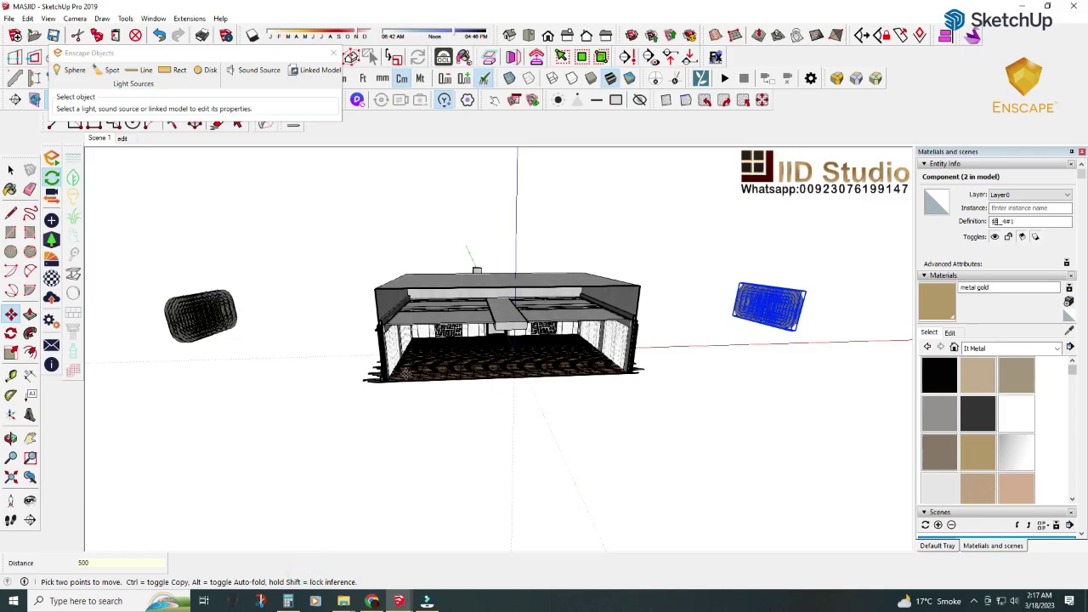
left_click(333, 54)
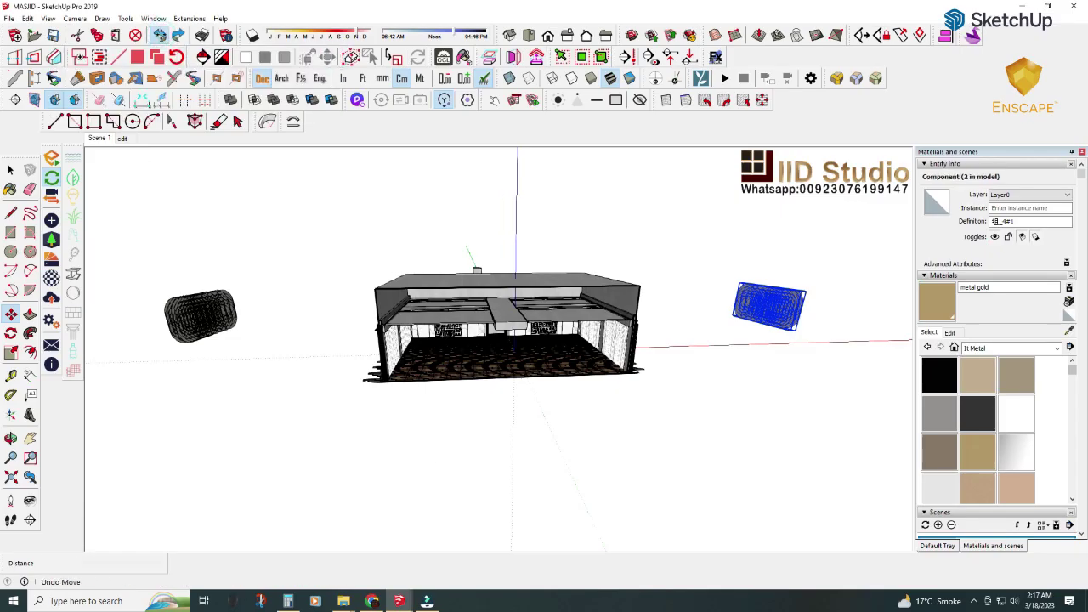
left_click(159, 35)
left_click(711, 332)
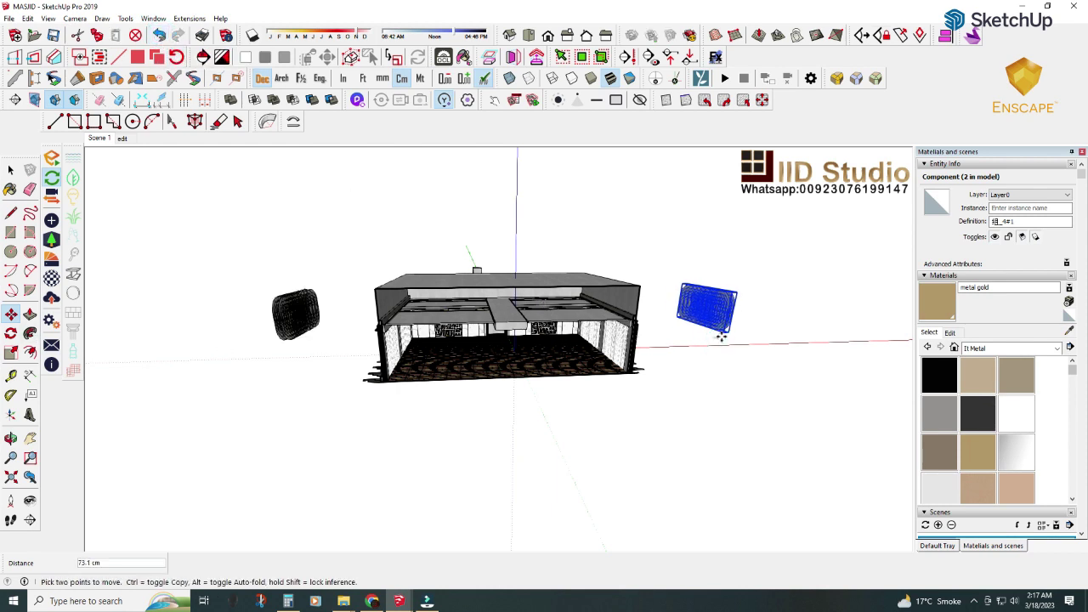
left_click(720, 337)
key("space")
left_click(295, 316)
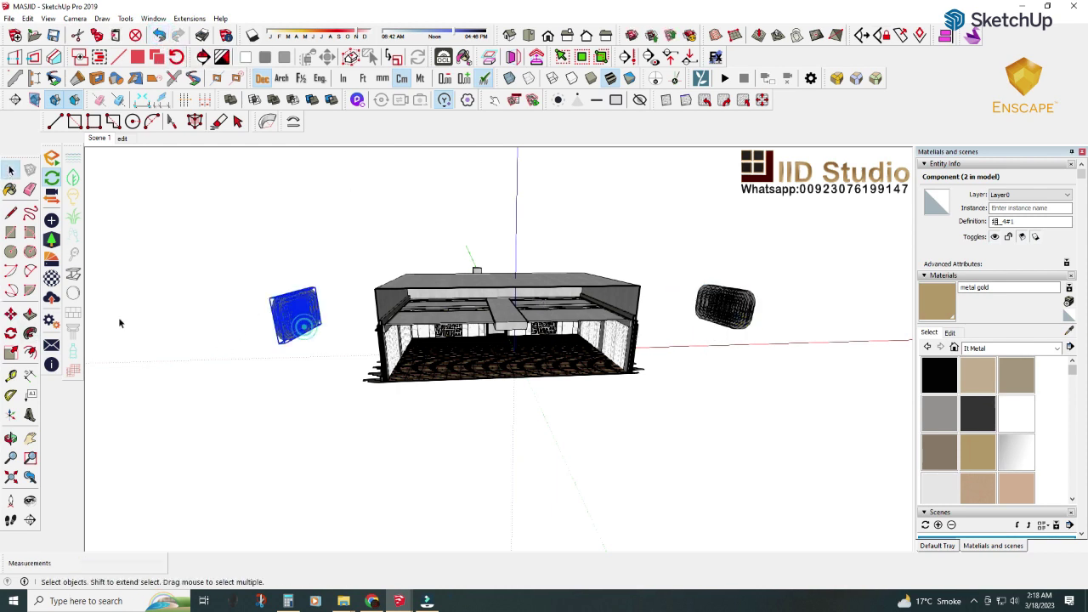
key("m")
left_click(313, 351)
type("200")
key("Return")
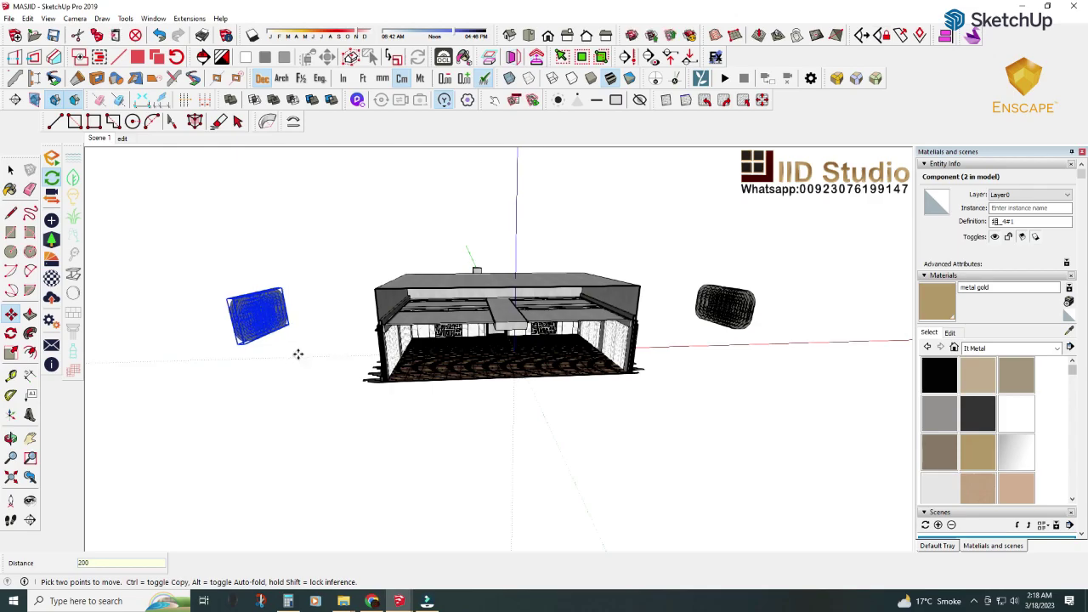
- Set Enscape artificial light brightness to 105% and exposure to 51%
left_click(460, 554)
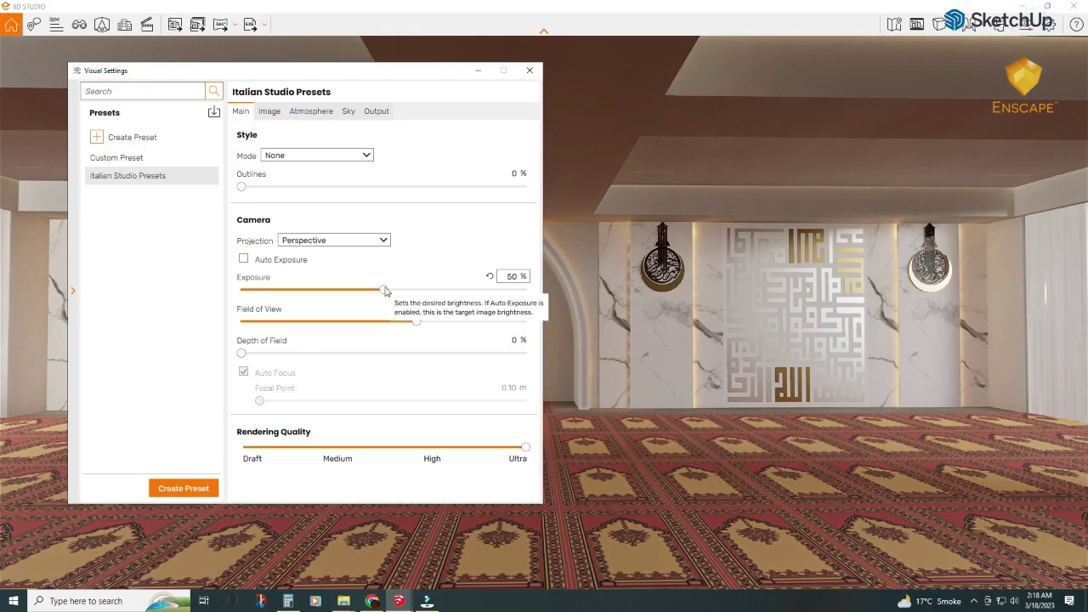
left_click(390, 291)
left_click(311, 111)
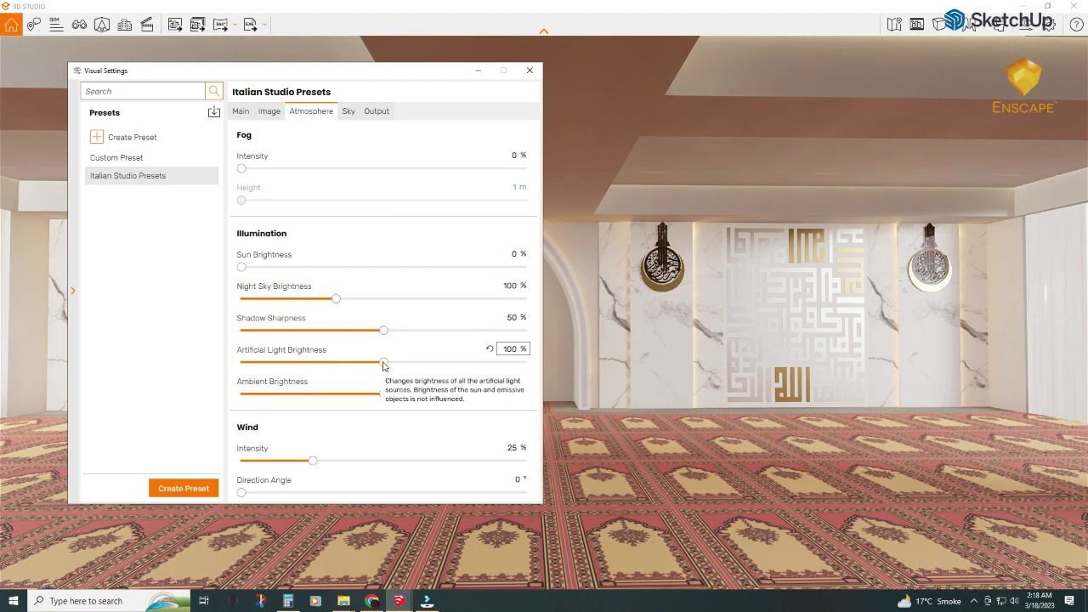
mouse_move(384, 362)
left_mouse_down()
mouse_move(402, 363)
mouse_move(390, 368)
left_mouse_up()
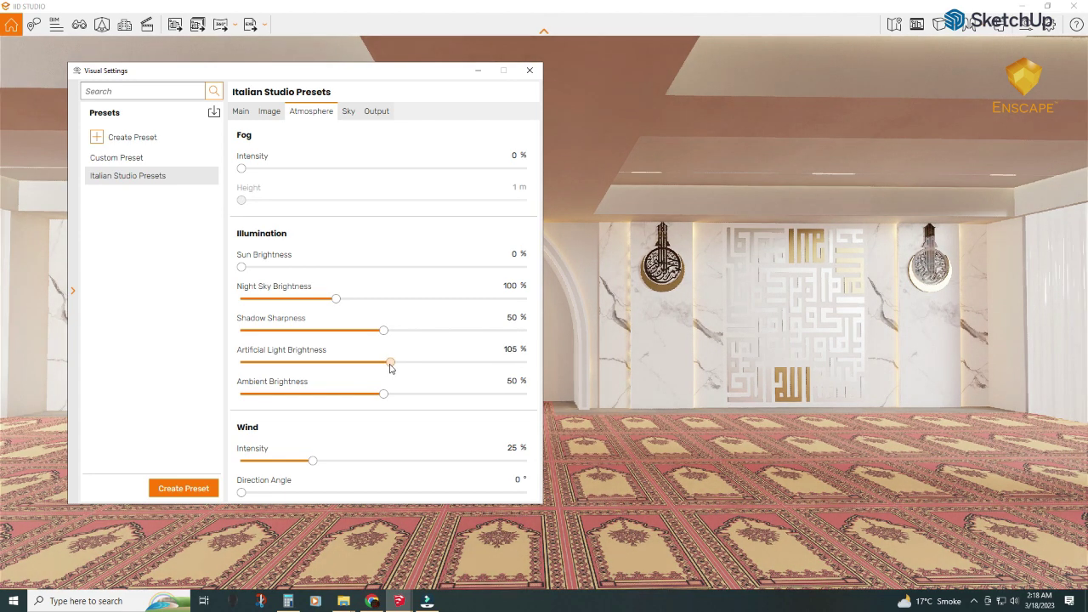
left_click(477, 70)
left_click(1018, 30)
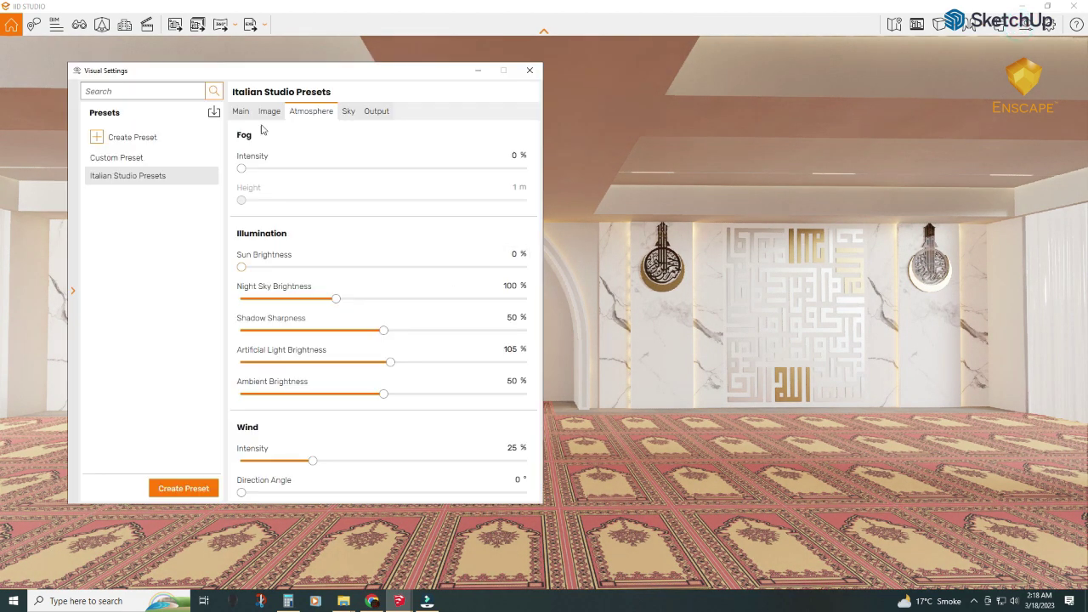
left_click(240, 112)
left_click_drag(382, 291, 387, 291)
left_click(478, 71)
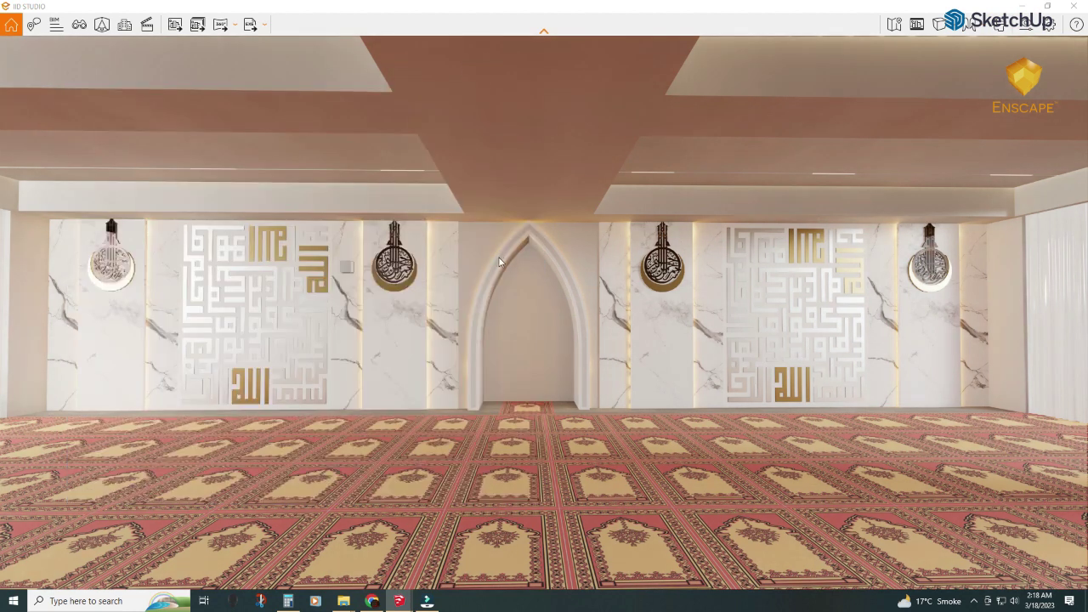
mouse_move(398, 601)
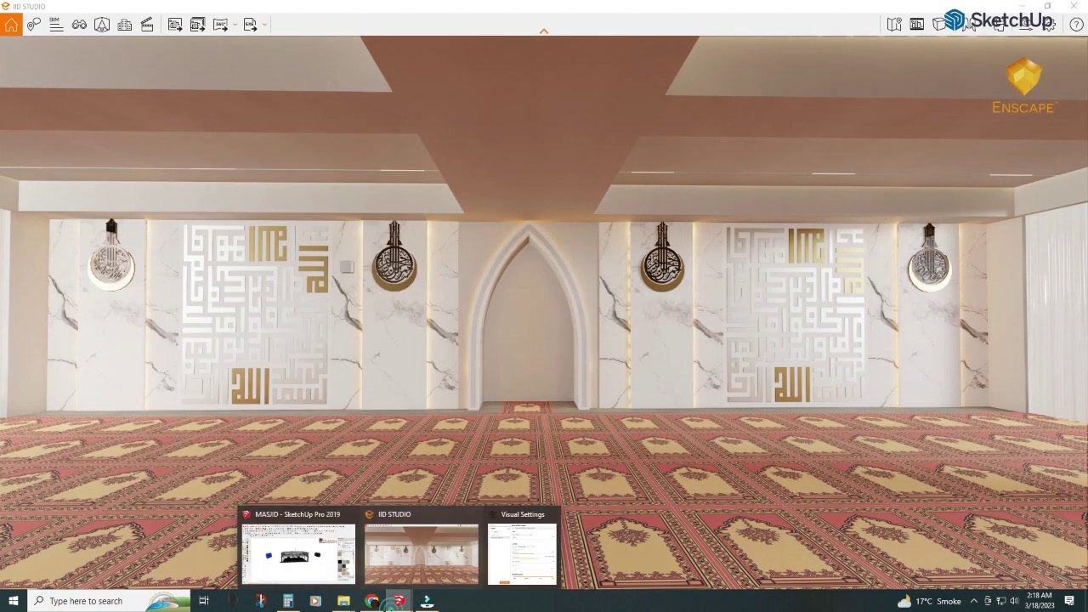
left_click(297, 548)
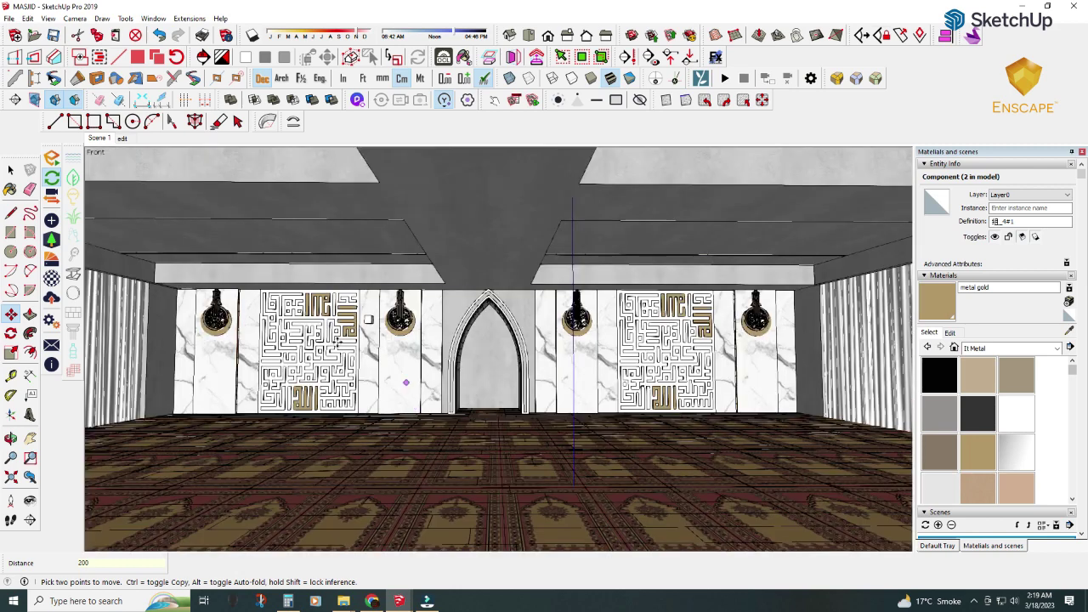
- In the Front scene, inspect marble wall materials Color A01 and A02 in Enscape's Material Editor
left_click(10, 187)
left_click(51, 277)
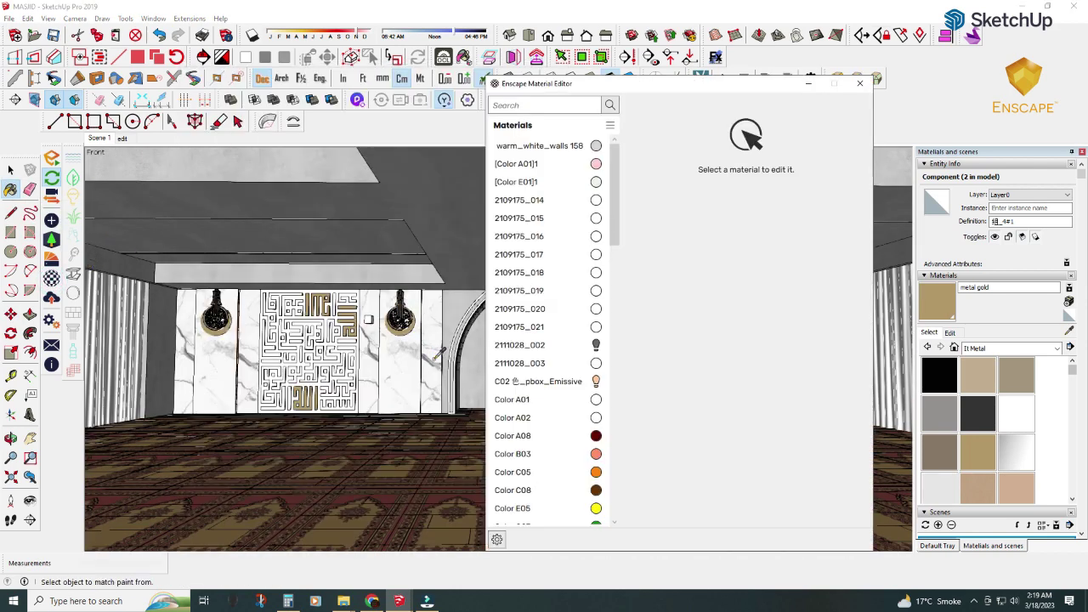
left_click(433, 361, "alt")
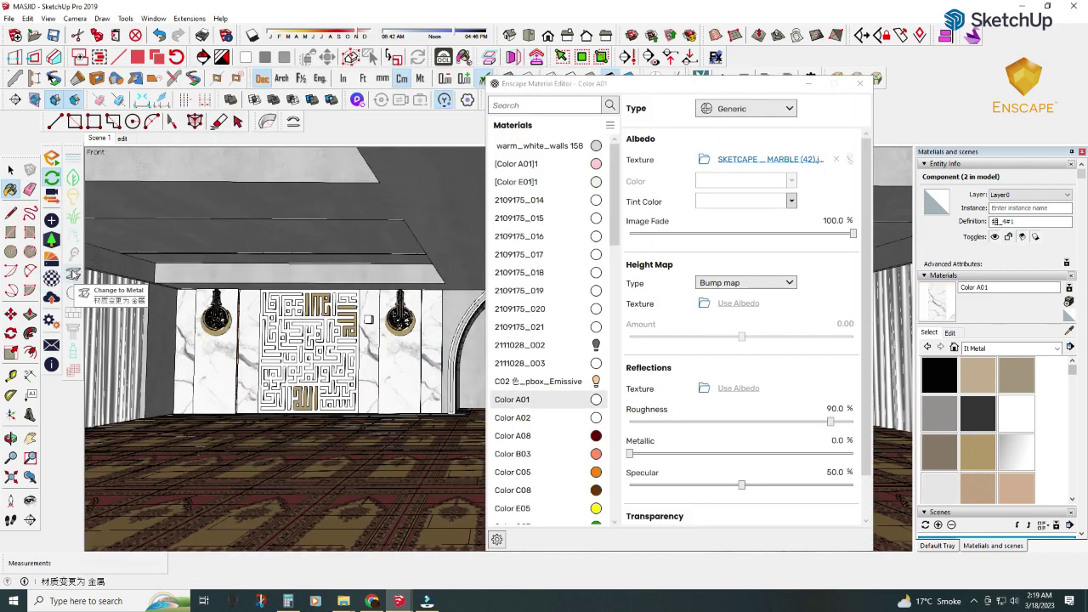
left_click(71, 297)
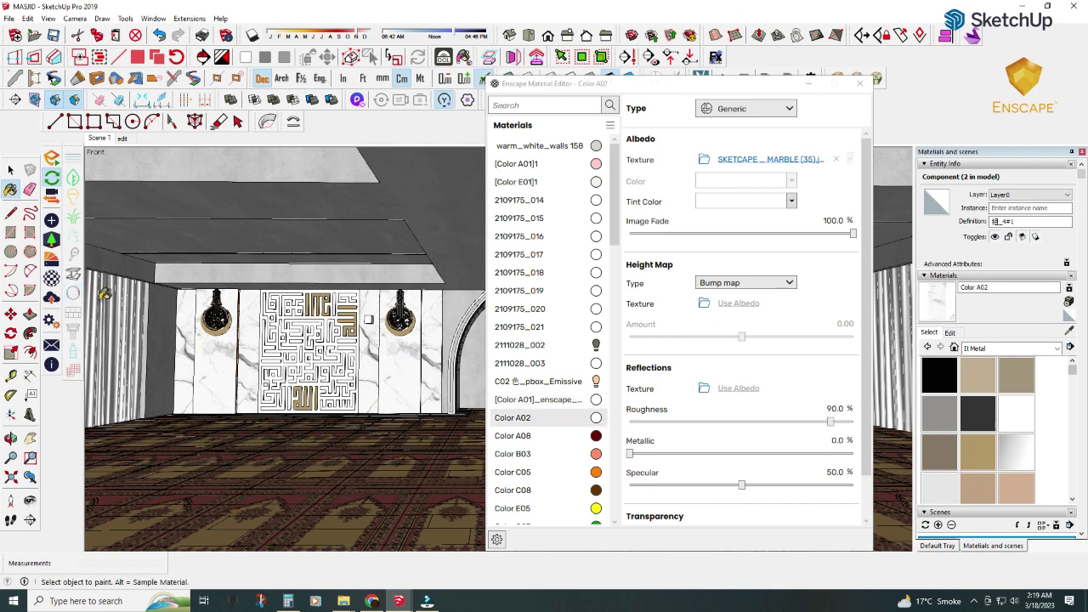
left_click(248, 355, "alt")
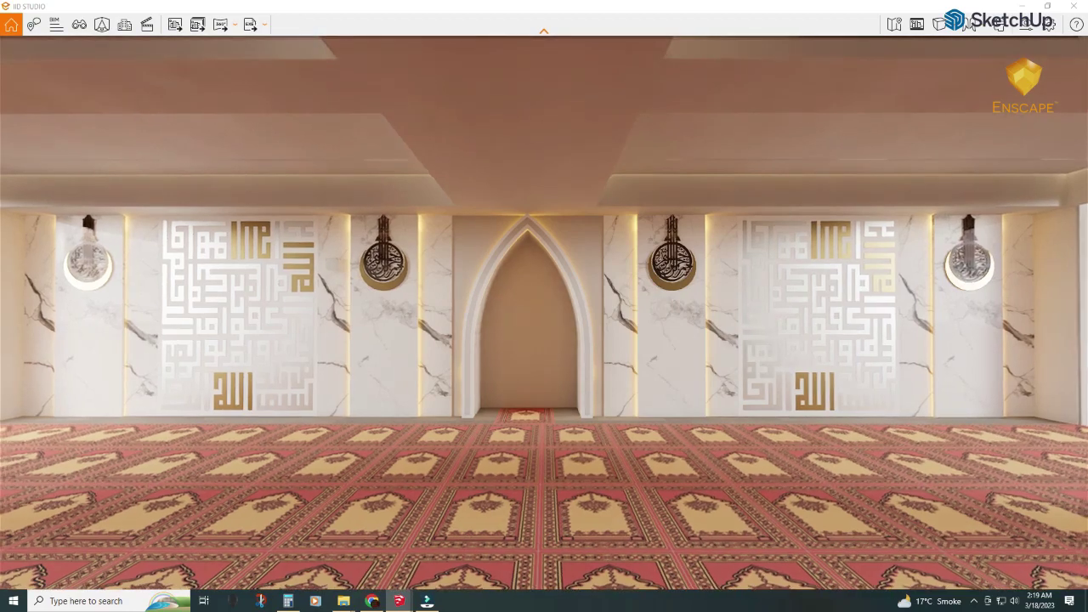
- Set two-point projection and save the render screenshot as a PNG in Pictures
left_click(961, 24)
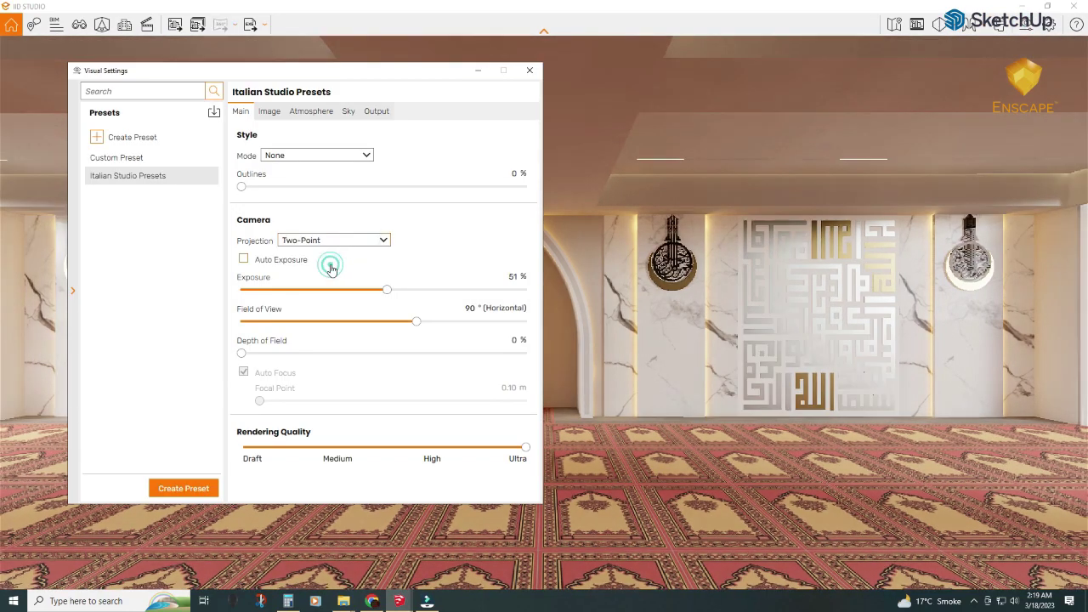
left_click(530, 70)
left_click(176, 28)
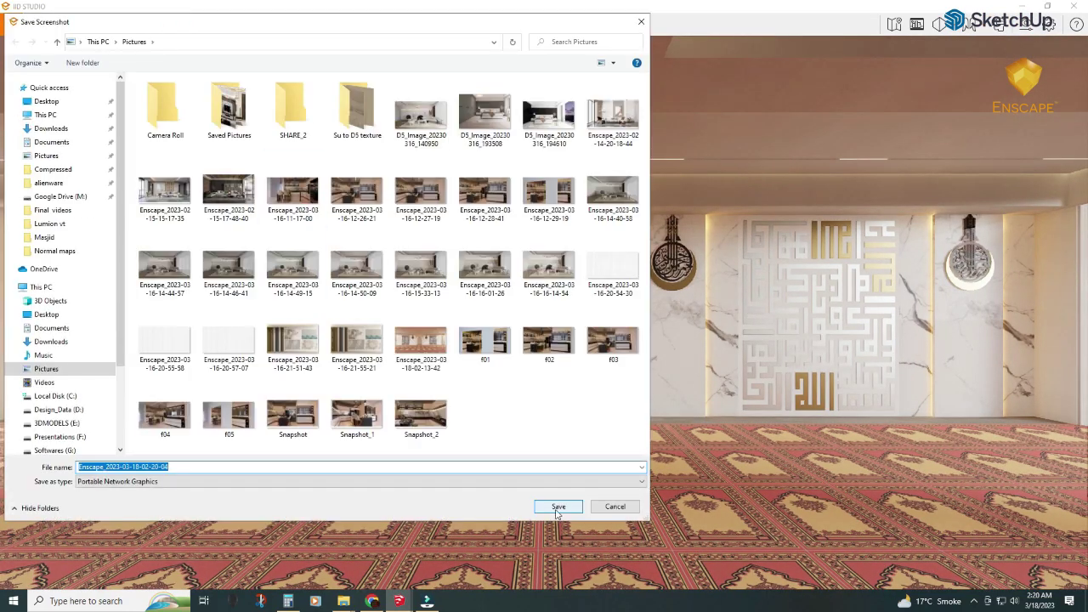
left_click(554, 507)
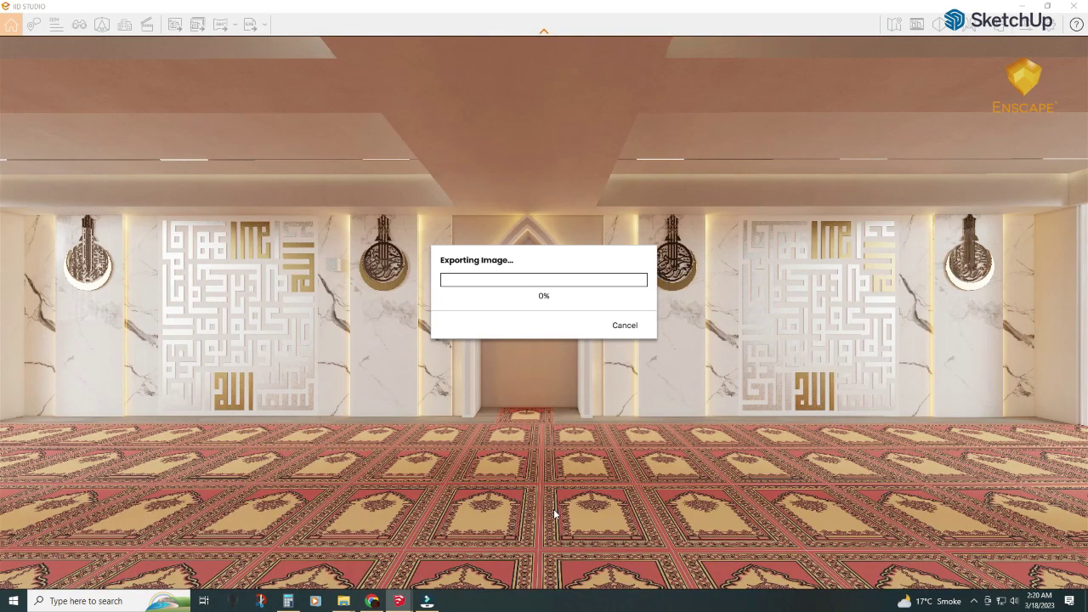
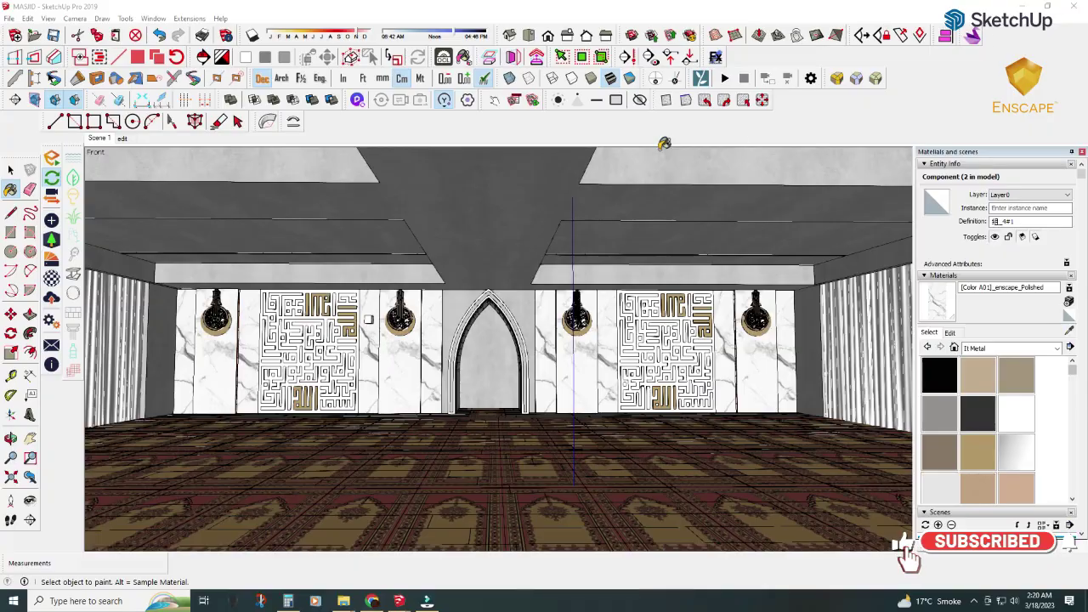
- Exit the full-screen Enscape render of the mosque interior back to the SketchUp viewport
left_click(1073, 6)
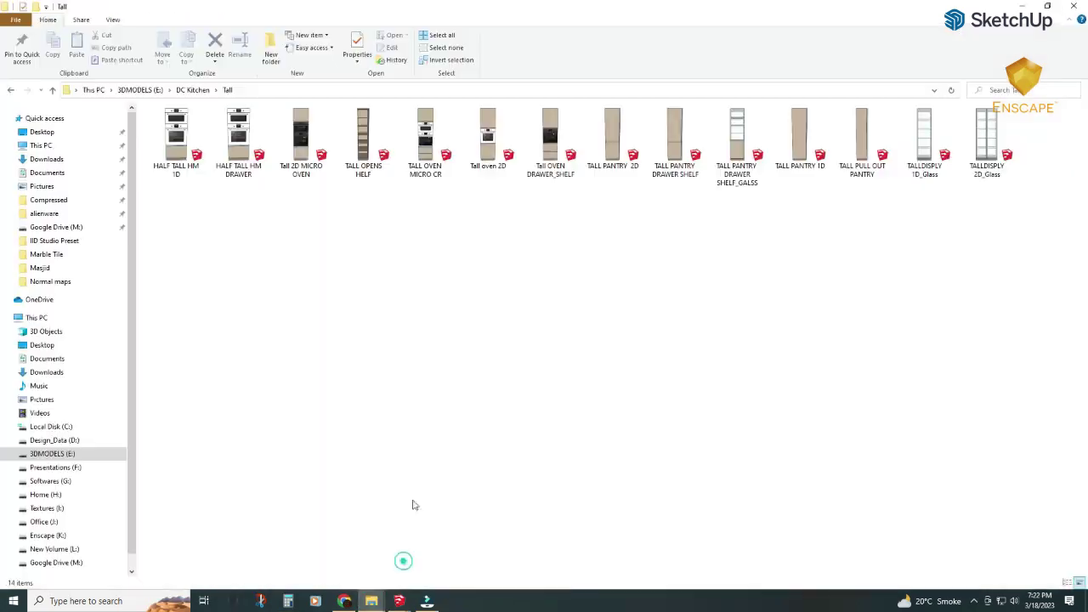
- Place the TORRE ABIERTA open shelf beside the mihrab and reduce its shelf count
mouse_move(363, 136)
left_mouse_down()
mouse_move(488, 366)
mouse_move(532, 353)
left_mouse_up()
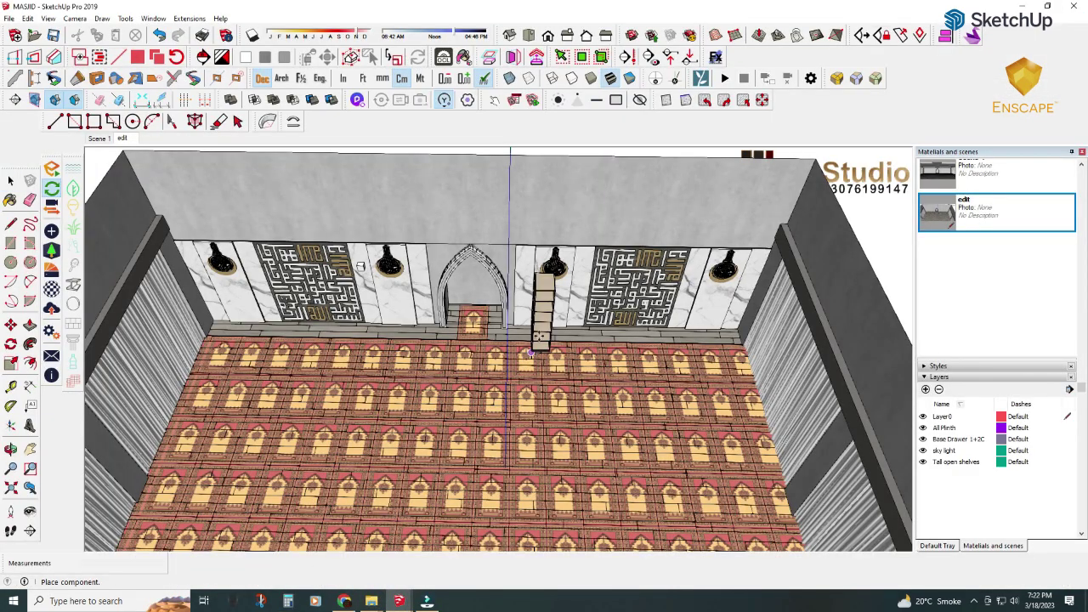
left_click(532, 353)
scroll(531, 353, "up", 5)
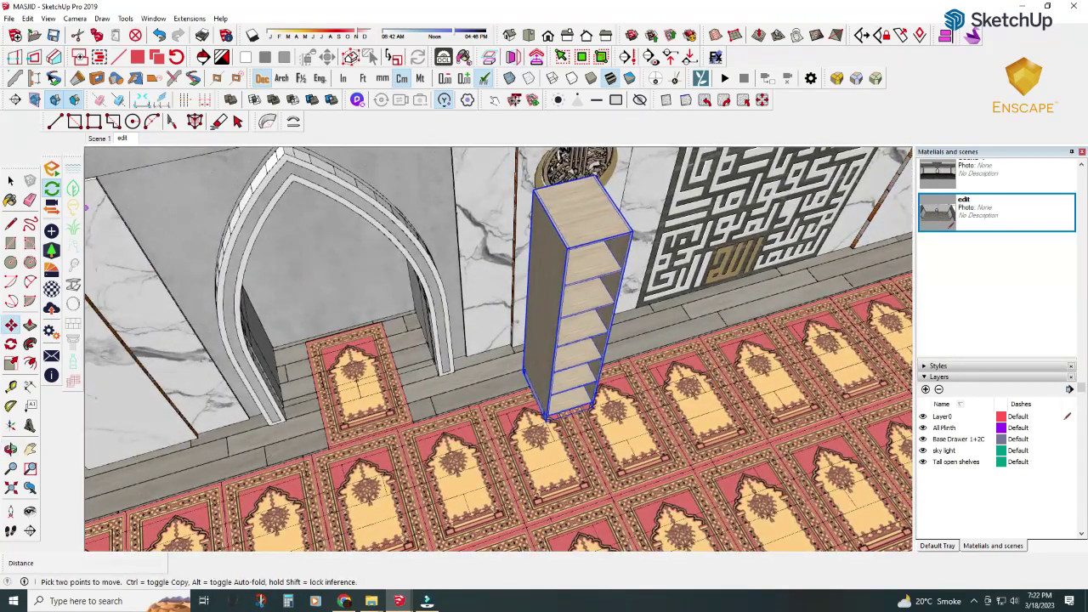
left_click(514, 100)
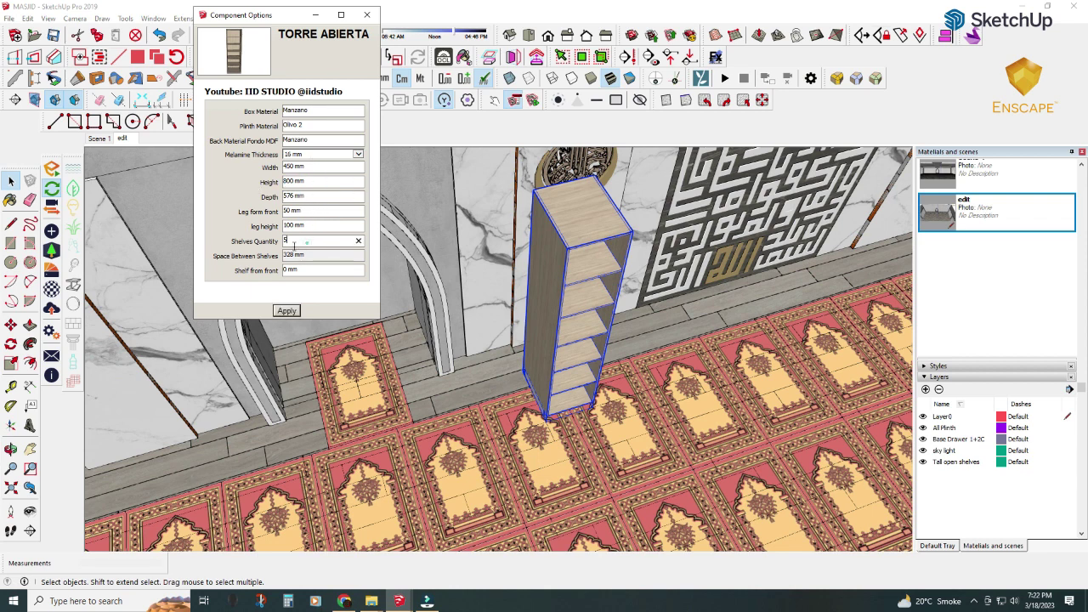
left_click(287, 311)
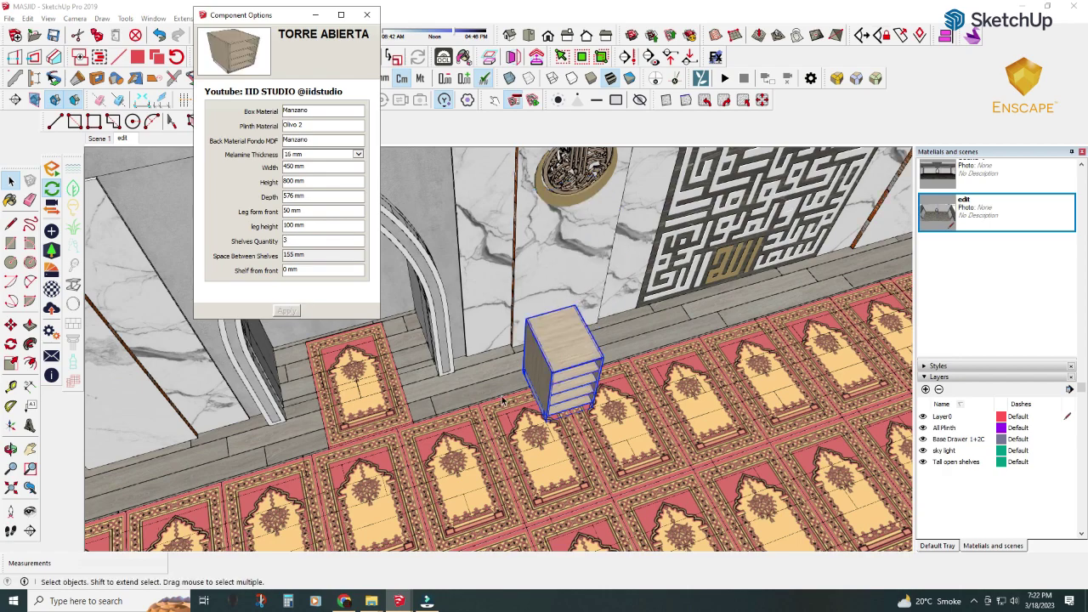
- Set the bookshelf width to 800 mm in Component Options
middle_click_drag(425, 332, 444, 352)
scroll(536, 399, "up", 3)
scroll(536, 400, "up", 2)
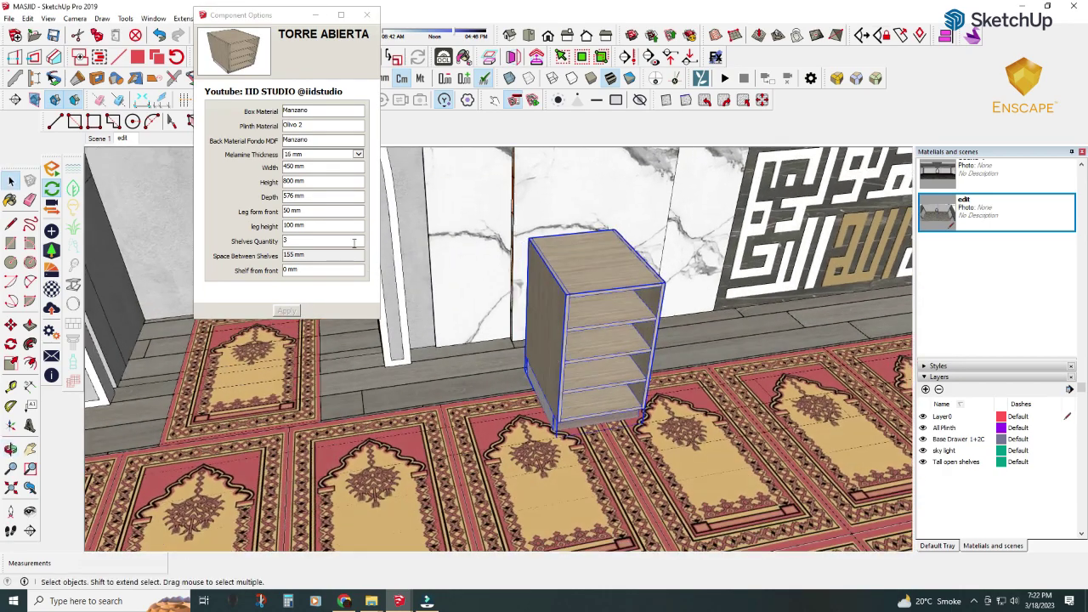
double_click(294, 166)
type("800")
left_click(287, 311)
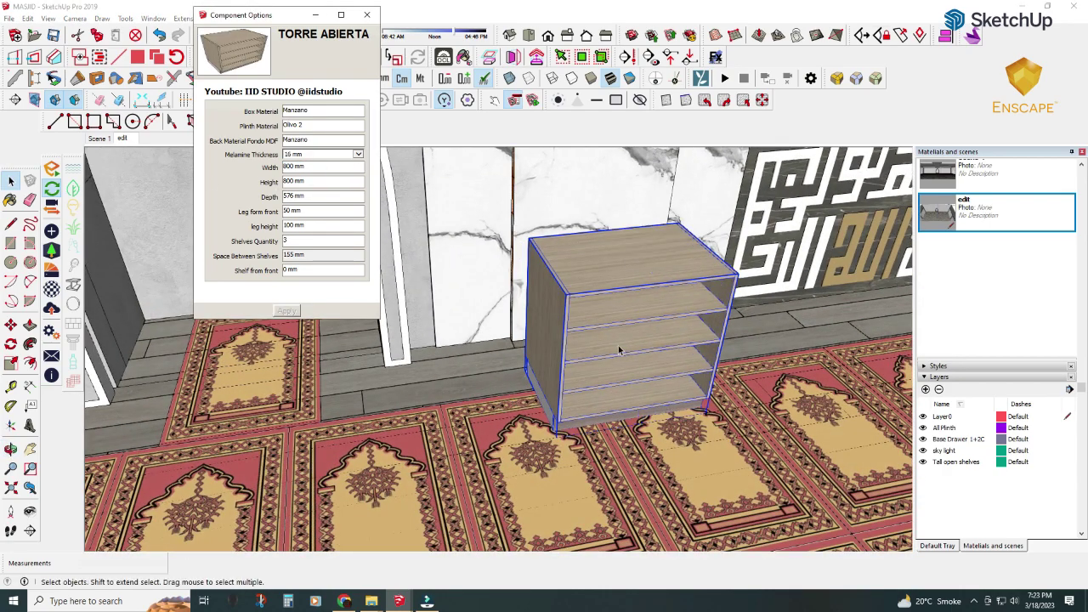
- Move the bookshelf slightly to the right
mouse_move(298, 366)
middle_mouse_down()
mouse_move(316, 408)
mouse_move(510, 340)
middle_mouse_up()
key("m")
left_click(529, 317)
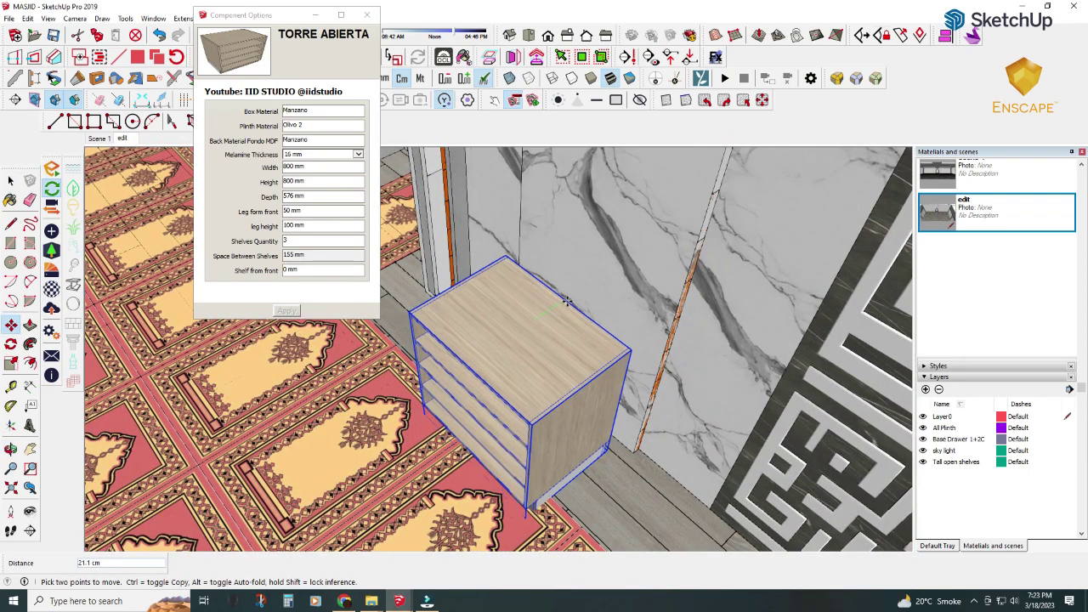
middle_click_drag(573, 294, 726, 291)
left_click(593, 241)
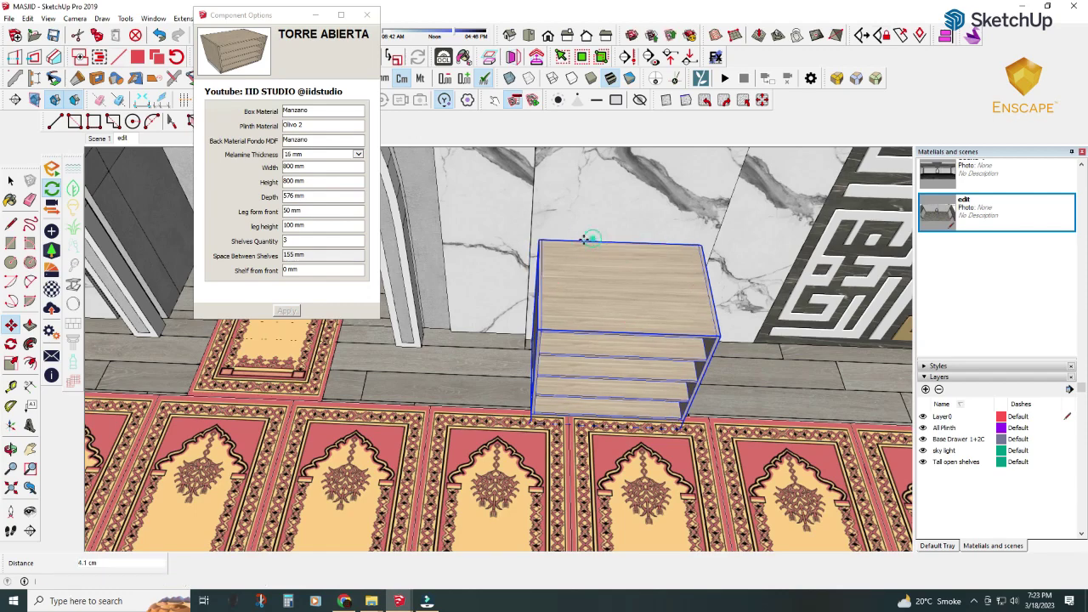
- Set the bookshelf depth to 350 mm and push it against the wall
double_click(306, 196)
type("350")
key("Return")
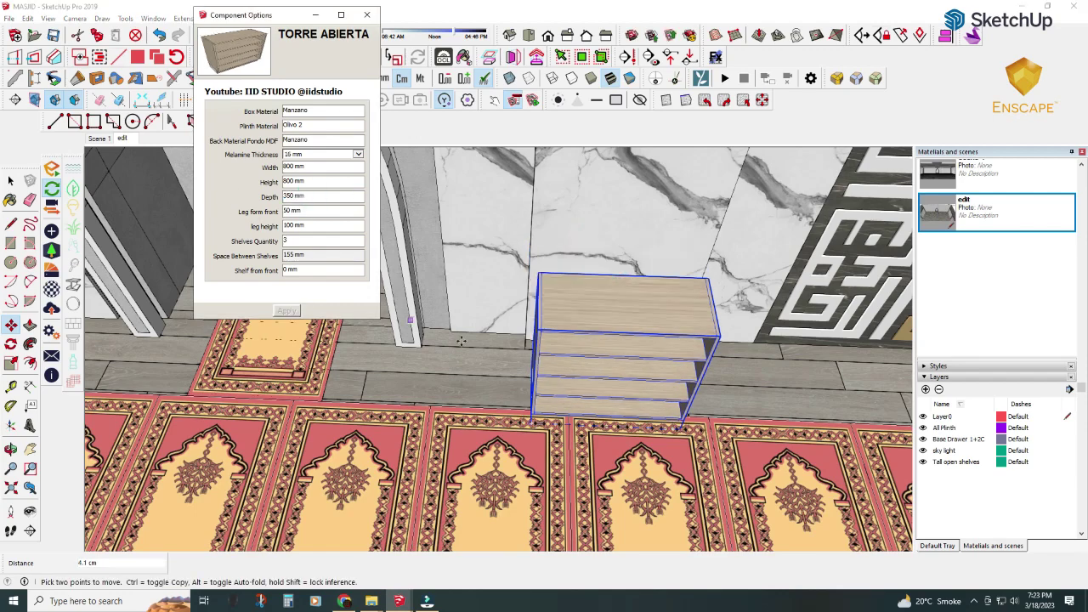
middle_click_drag(462, 343, 301, 282)
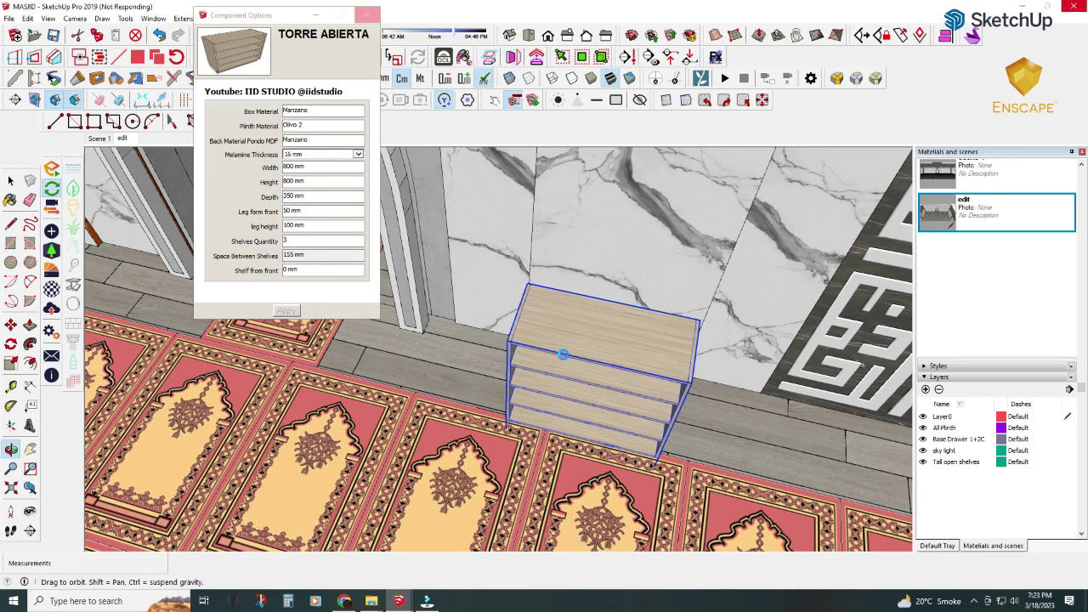
middle_click_drag(559, 346, 535, 276)
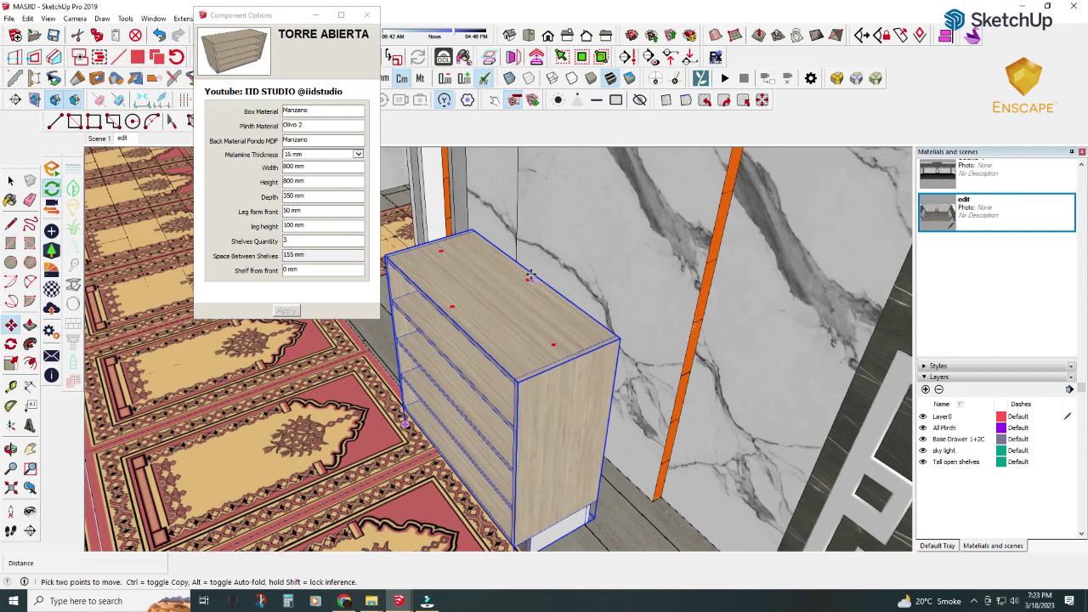
left_click(525, 274)
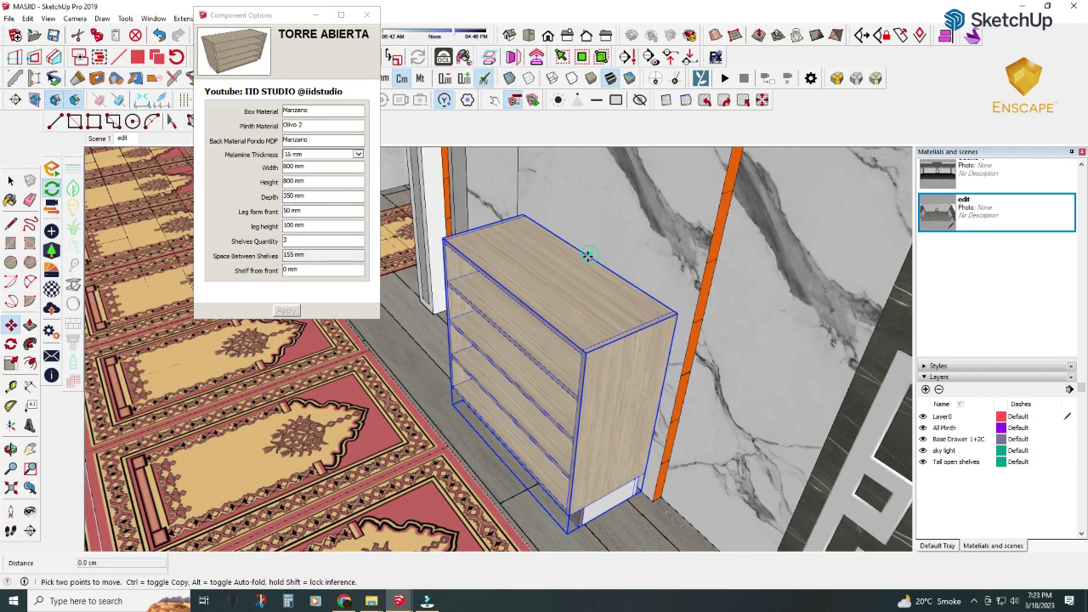
left_click(595, 259)
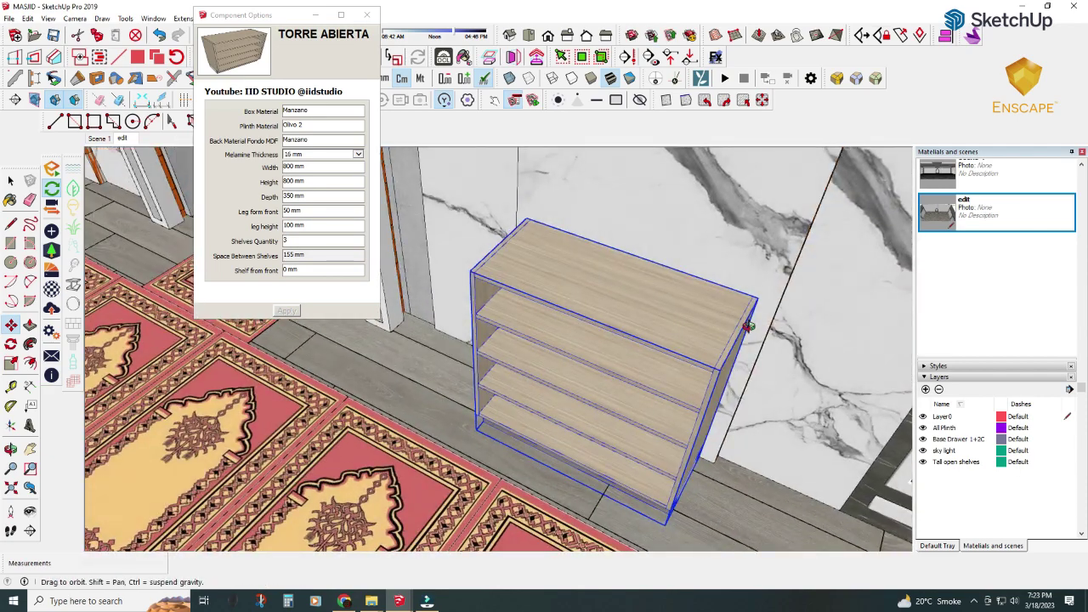
- Change the bookshelf to 300 mm depth, two shelves and 150 mm leg height
middle_click_drag(595, 259, 765, 244)
left_click(256, 197)
type("2")
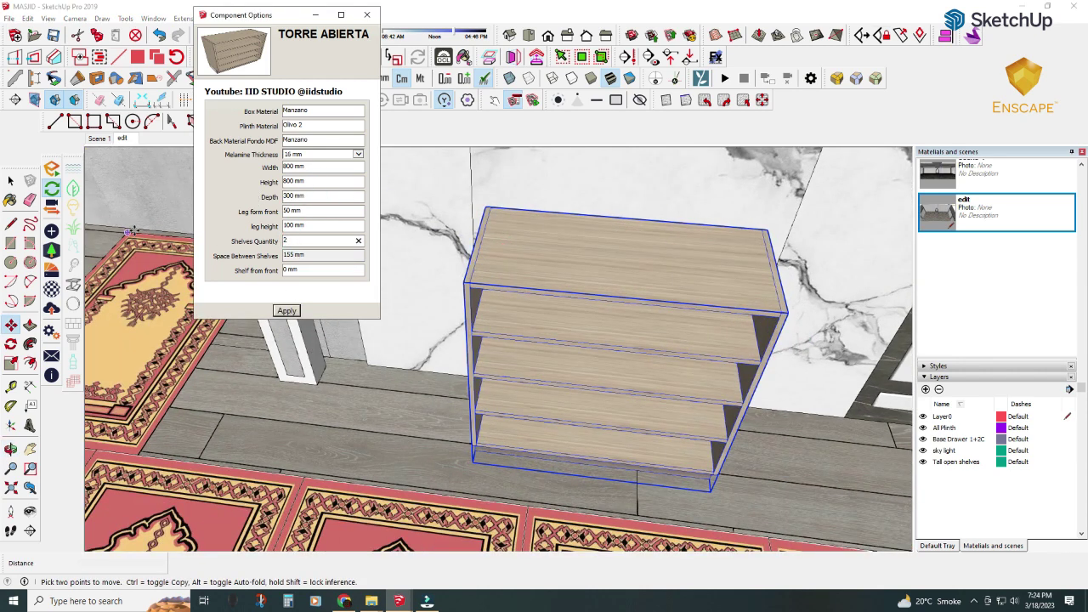
left_click(287, 311)
mouse_move(586, 297)
middle_mouse_down()
mouse_move(614, 291)
mouse_move(359, 269)
middle_mouse_up()
left_click(264, 226)
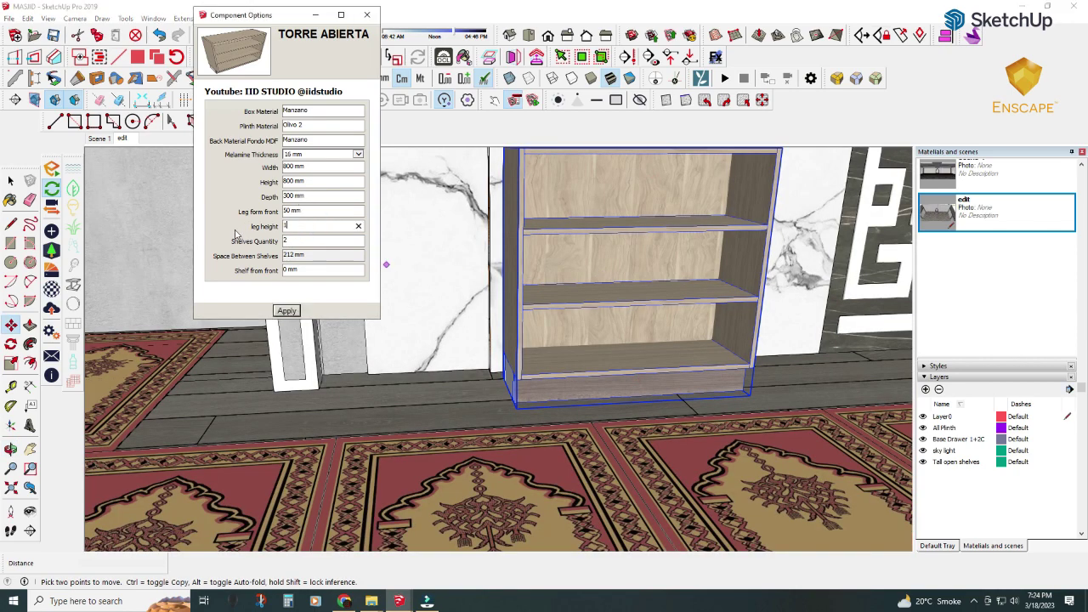
type("50")
left_click(287, 311)
- Raise the bookshelf height to 900 mm
middle_click_drag(476, 408, 533, 439)
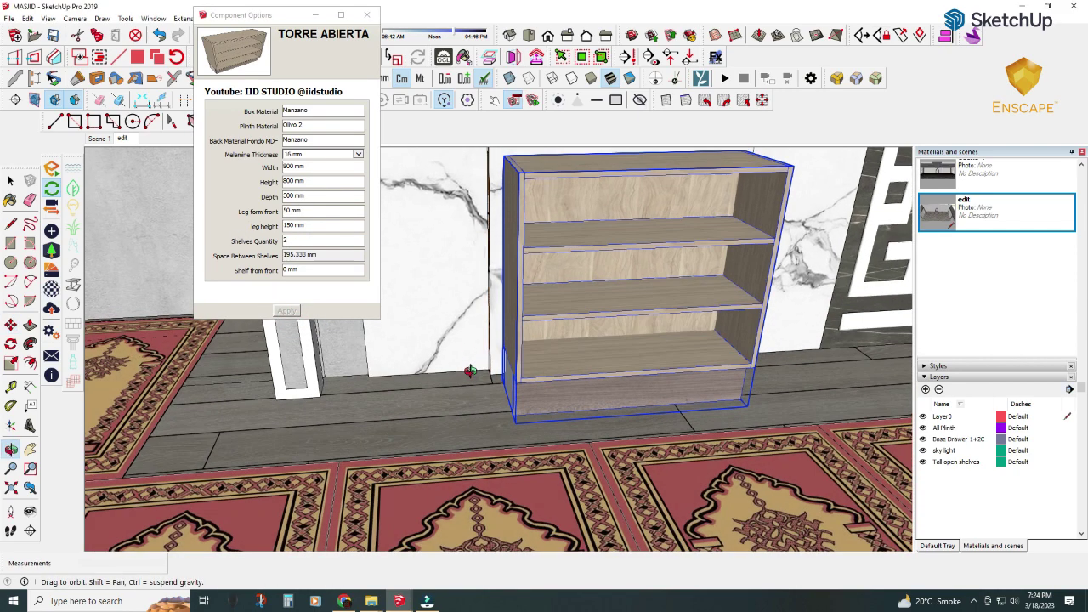
middle_click_drag(538, 327, 539, 352)
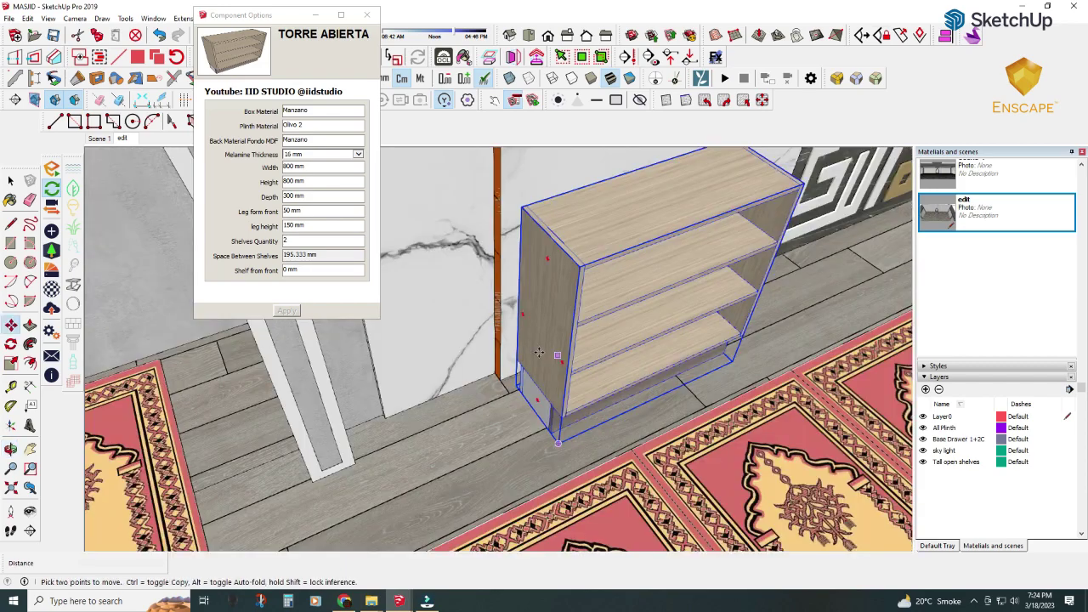
left_click(317, 181)
type("900")
left_click(286, 311)
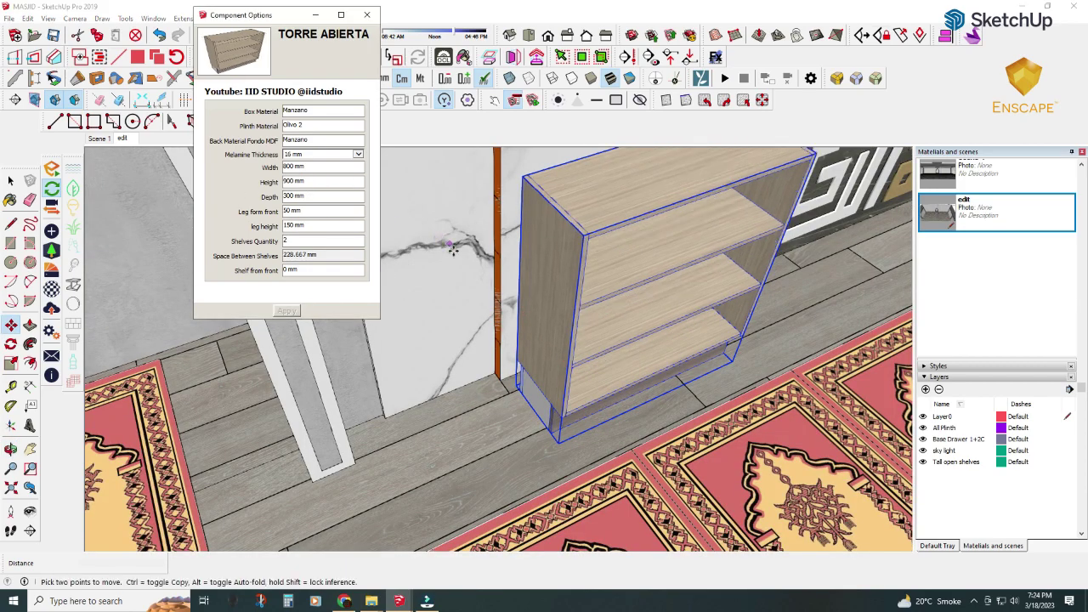
mouse_move(289, 340)
middle_mouse_down()
mouse_move(268, 158)
mouse_move(668, 236)
mouse_move(515, 215)
mouse_move(461, 127)
middle_mouse_up()
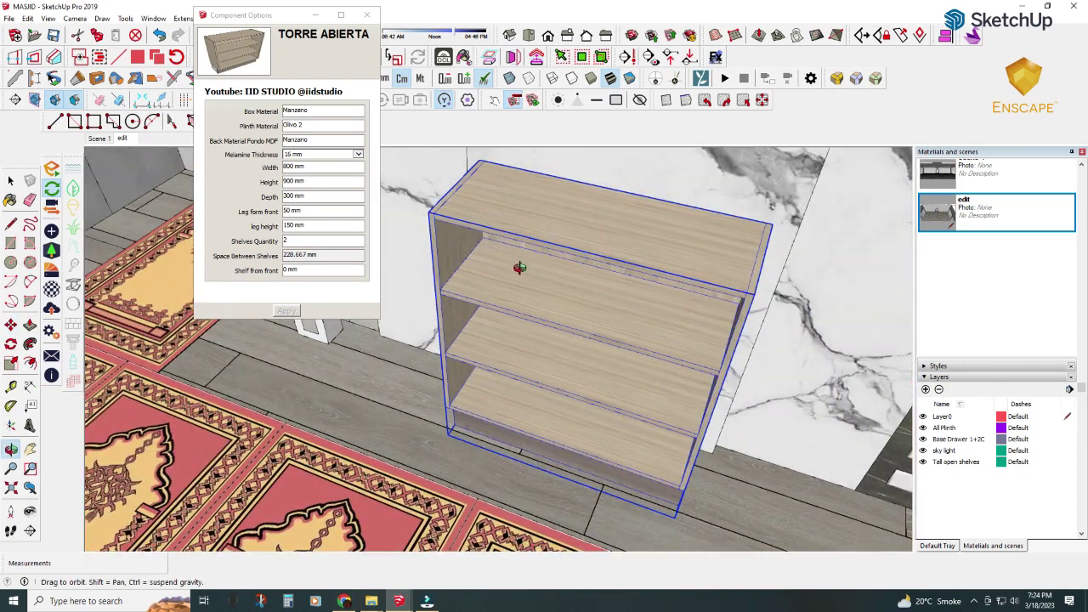
mouse_move(520, 268)
middle_mouse_down()
mouse_move(566, 249)
mouse_move(570, 346)
middle_mouse_up()
- Drag the quran model from the Lumion vt folder in File Explorer into SketchUp
key("m")
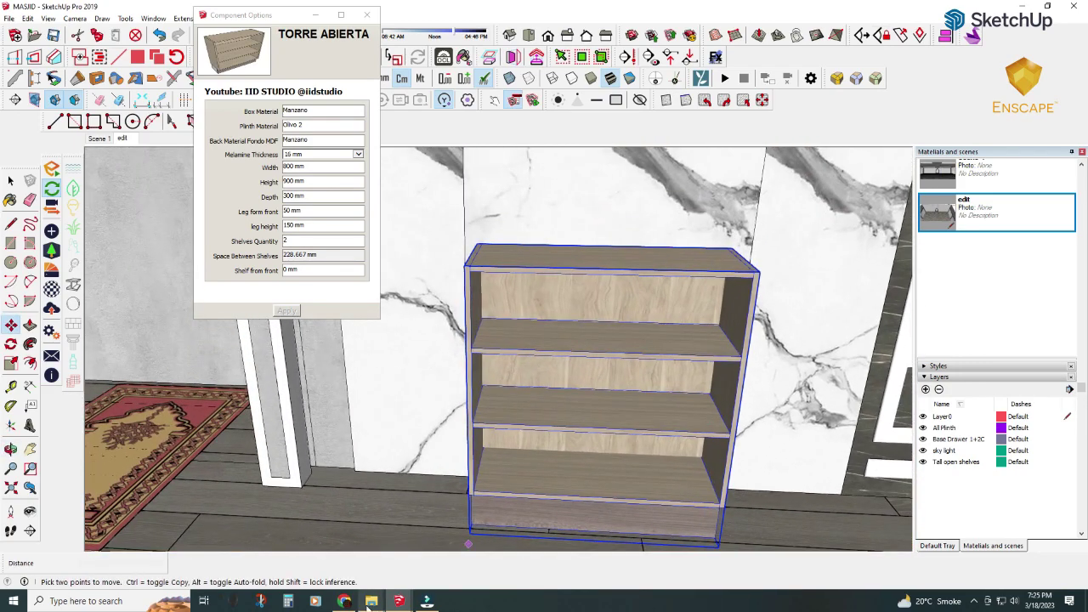
key("super")
key("super+e")
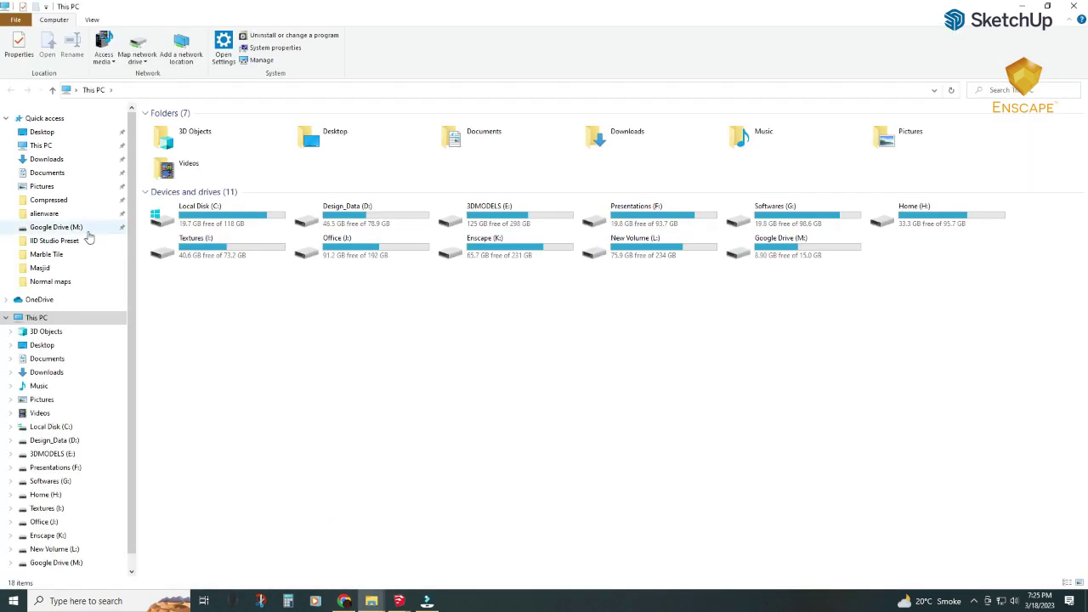
left_click(48, 200)
double_click(738, 140)
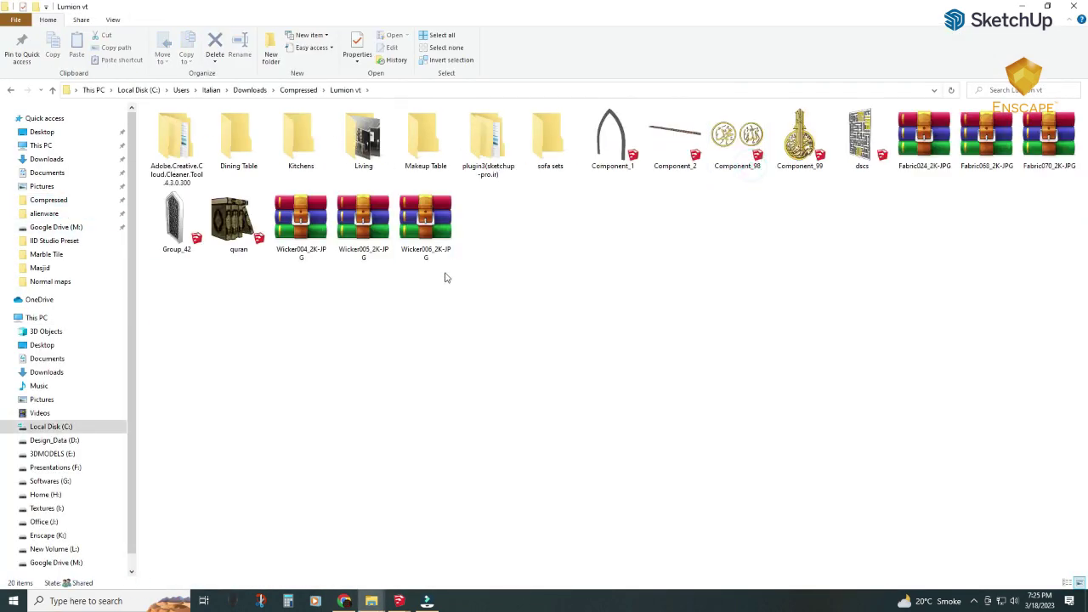
left_click_drag(238, 221, 329, 578)
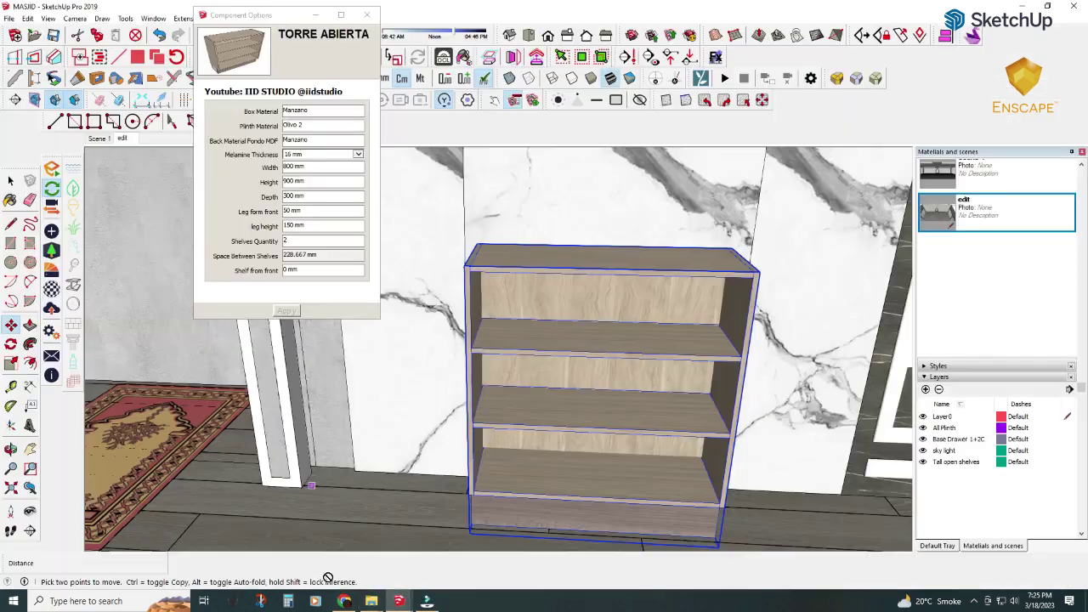
- Drop the quran books model into the scene next to the bookshelf
left_click_drag(504, 424, 578, 378)
middle_click_drag(578, 378, 599, 394)
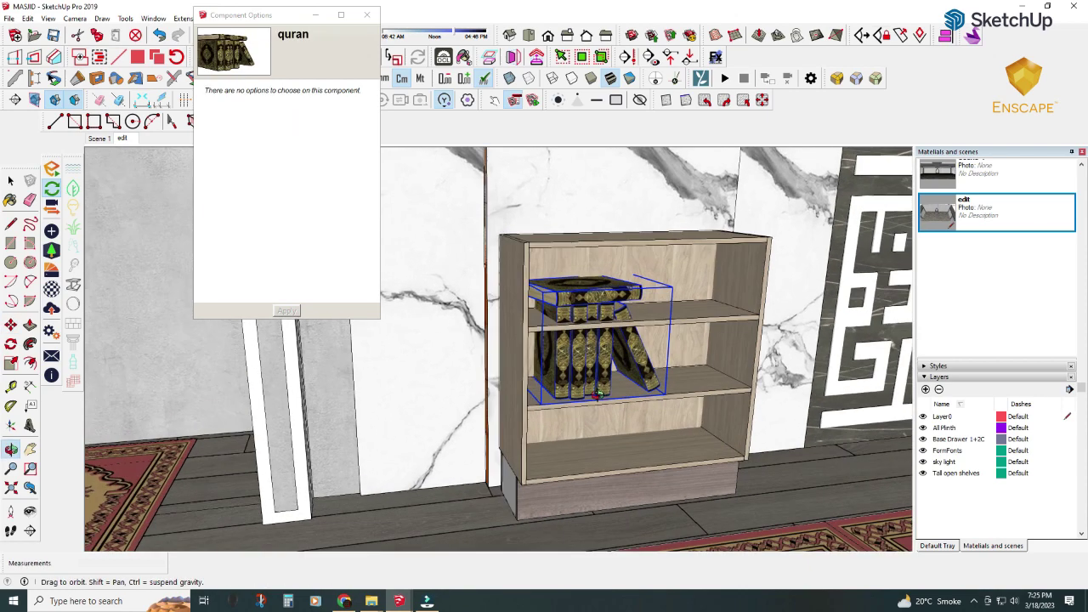
scroll(615, 365, "up", 2)
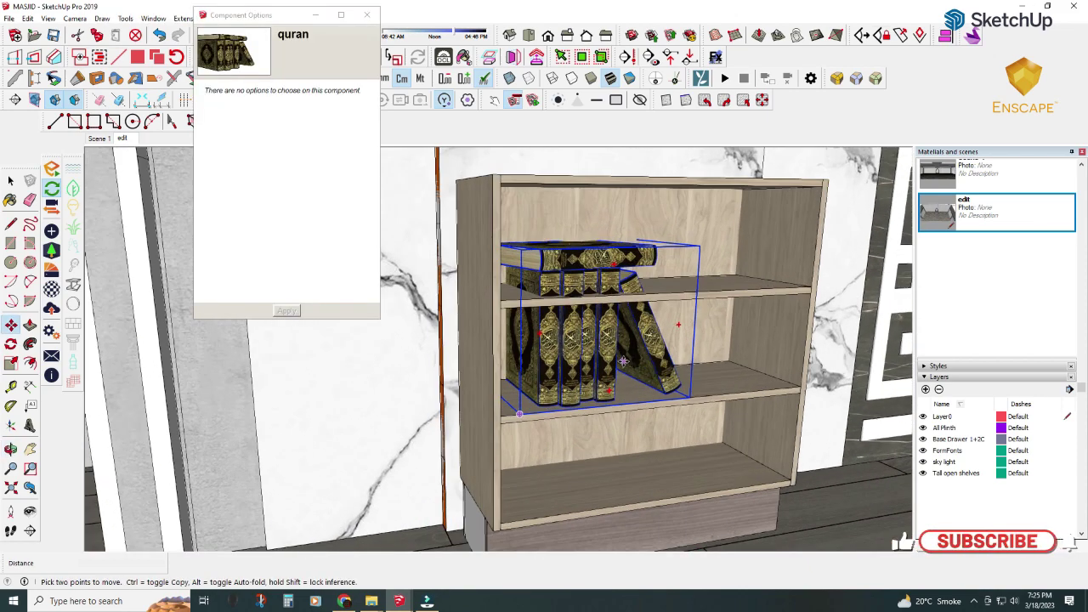
scroll(576, 387, "up", 2)
- Move the quran books onto the top of the bookshelf
key("m")
scroll(576, 387, "down", 2)
middle_click_drag(544, 374, 510, 400)
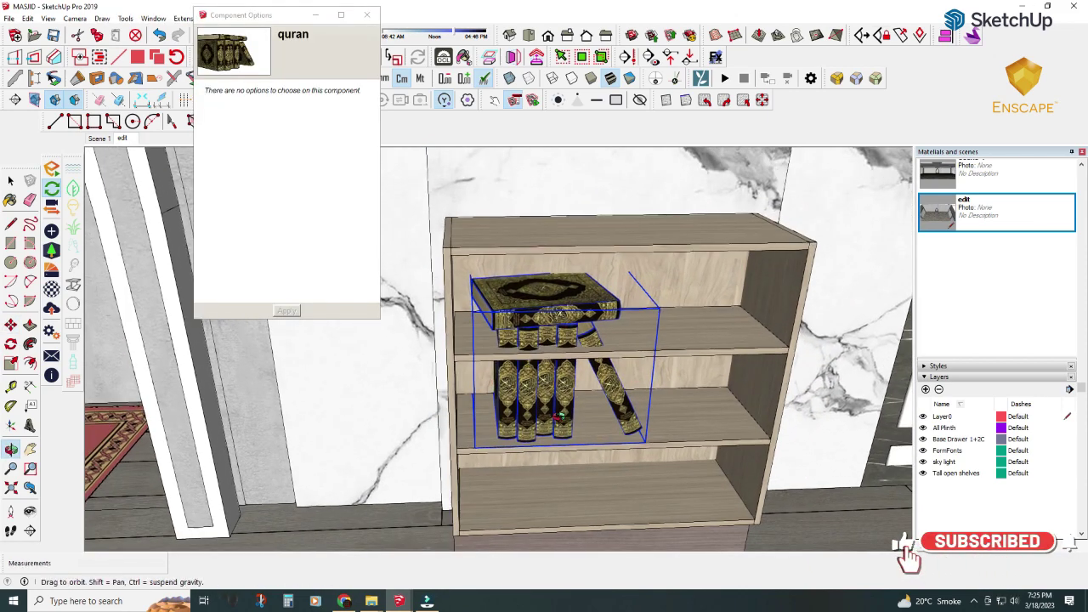
left_click(475, 451)
left_click(459, 246)
middle_click_drag(510, 323, 517, 391)
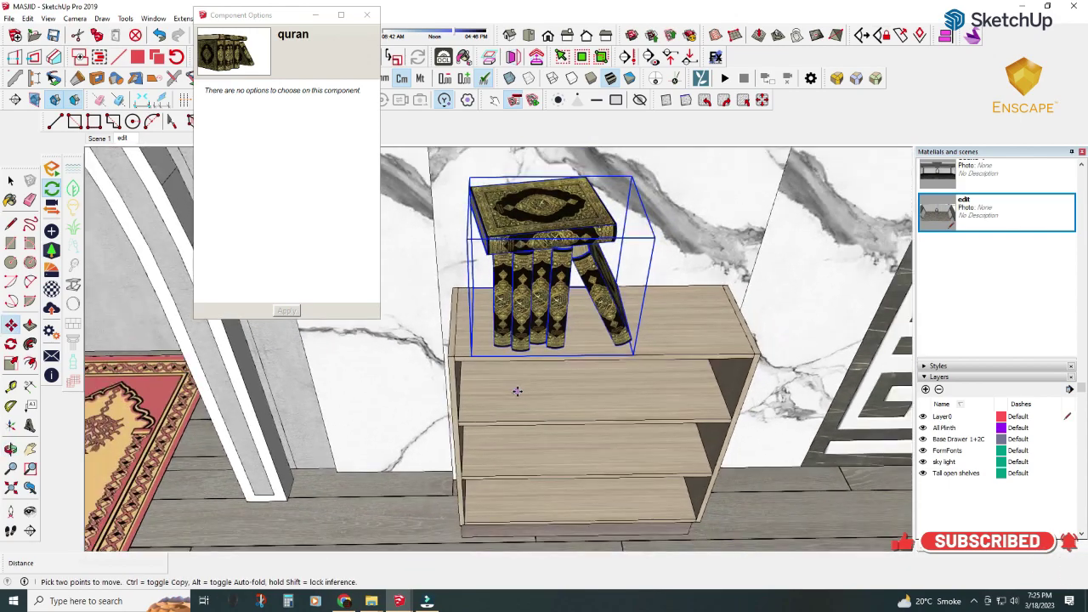
- Measure the gap between shelves and the height of the quran books
left_click(10, 363)
middle_click_drag(510, 298, 552, 276)
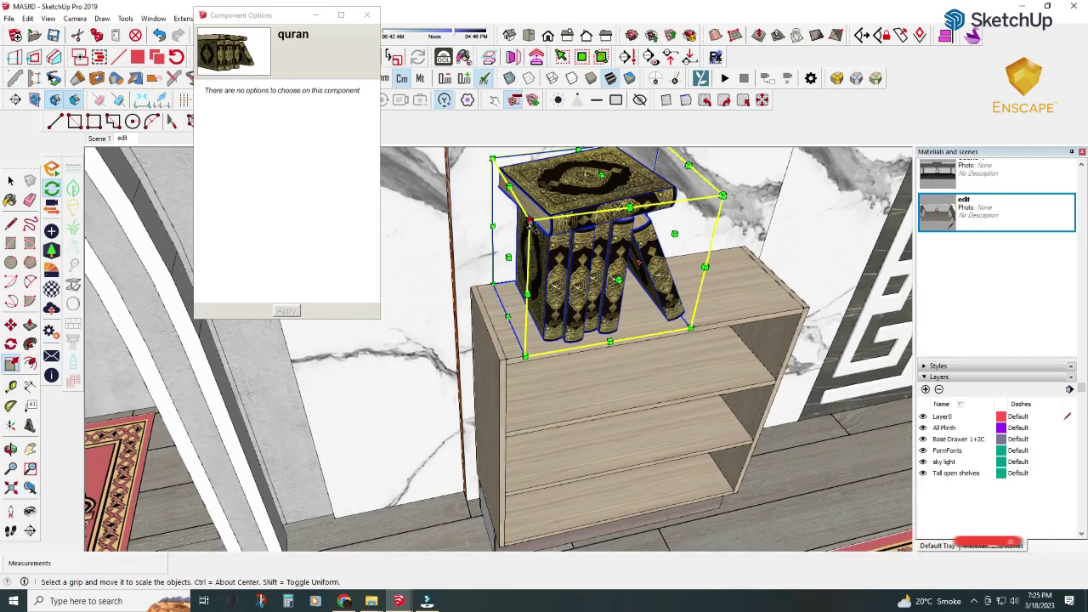
scroll(554, 272, "up", 2)
scroll(554, 272, "up", 2)
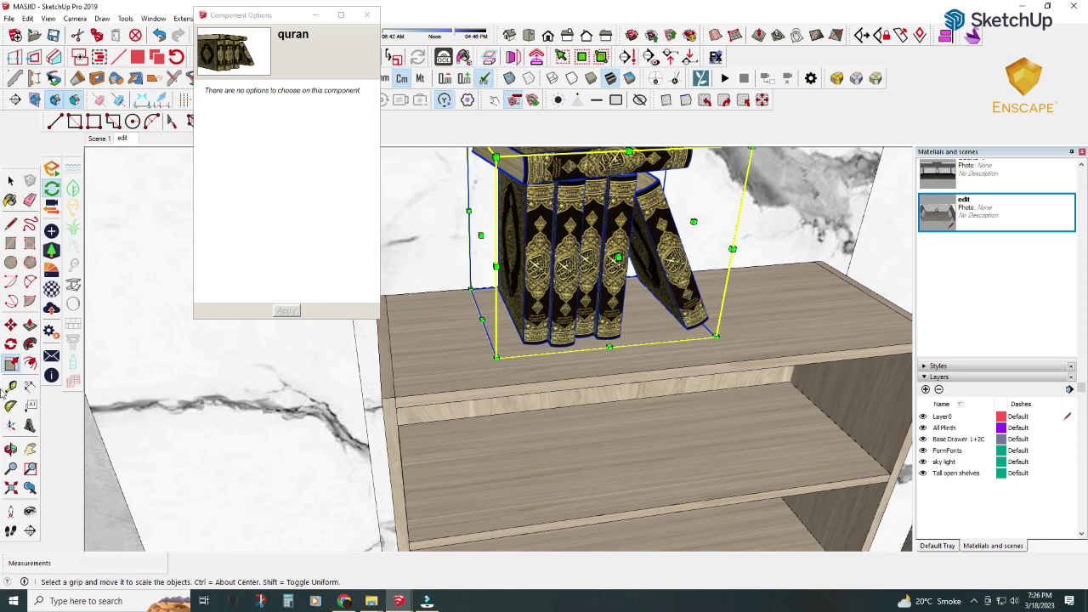
left_click(11, 386)
left_click(408, 541)
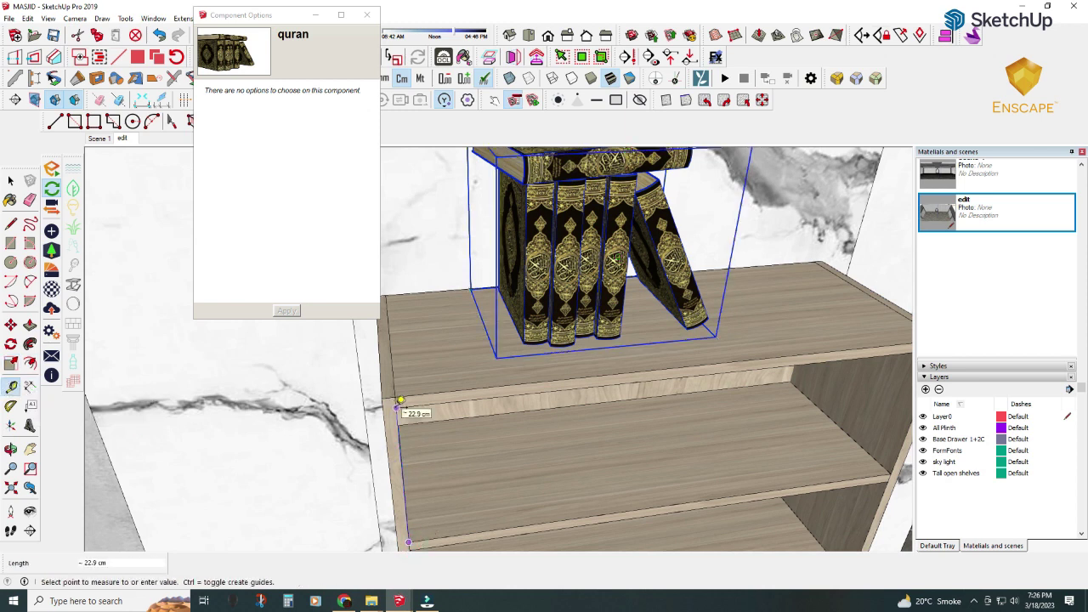
left_click(10, 386)
left_click(554, 346)
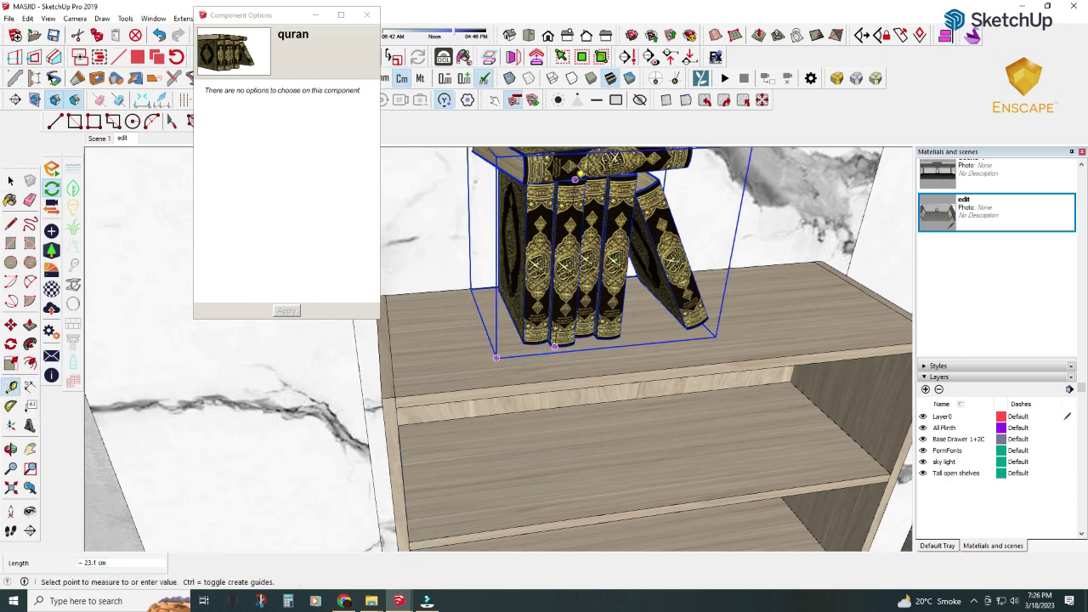
middle_click_drag(576, 178, 612, 412)
key("space")
- Set the TORRE ABIERTA shelf height to 1100 mm
left_click(485, 392)
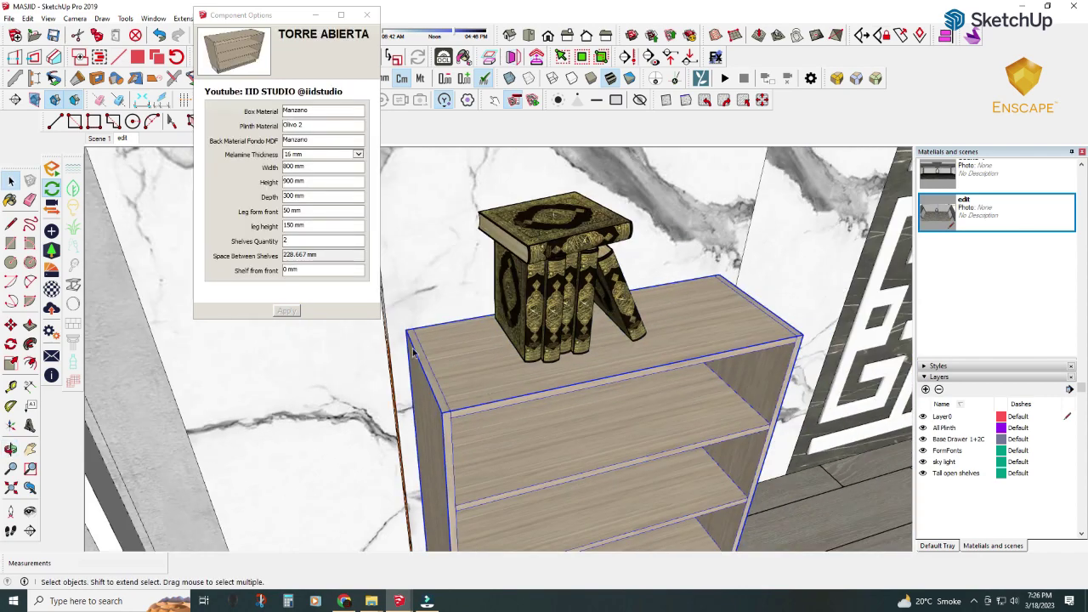
middle_click_drag(414, 351, 358, 251)
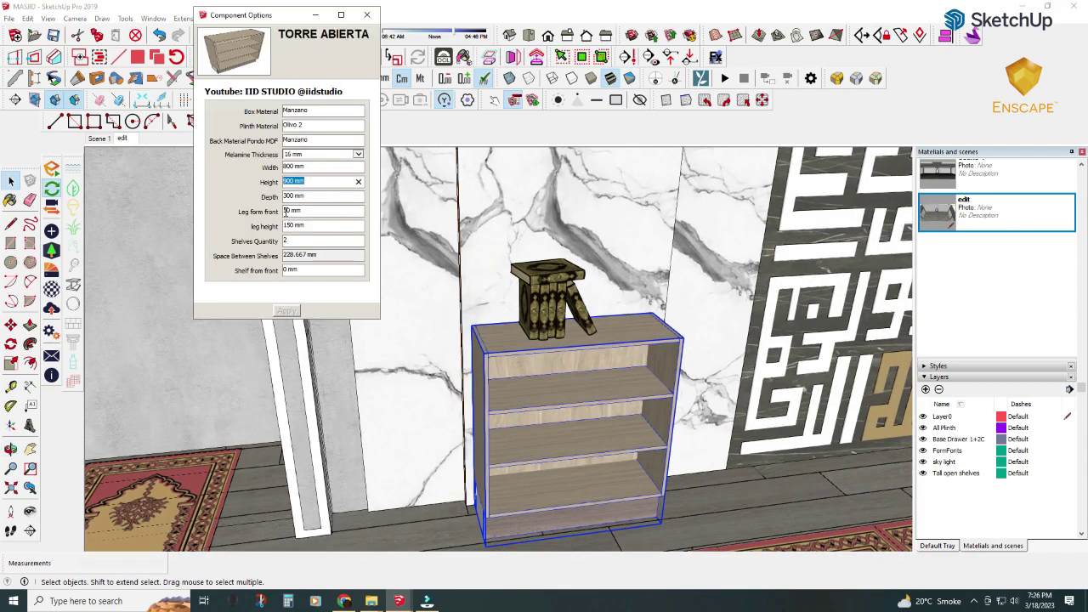
left_click(323, 181)
type("110")
left_click(300, 210)
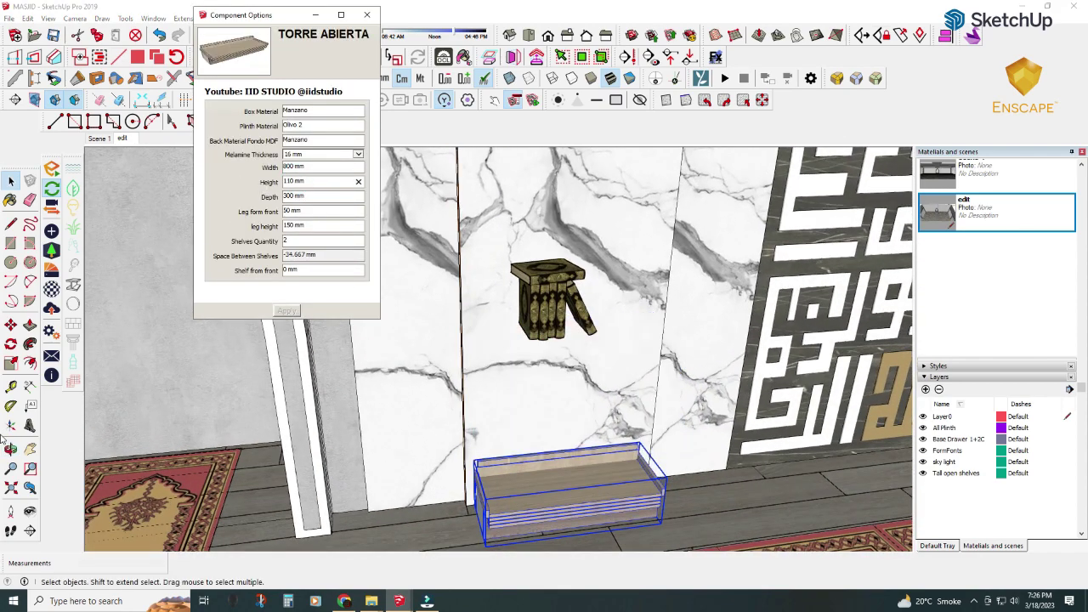
type("1100")
key("Return")
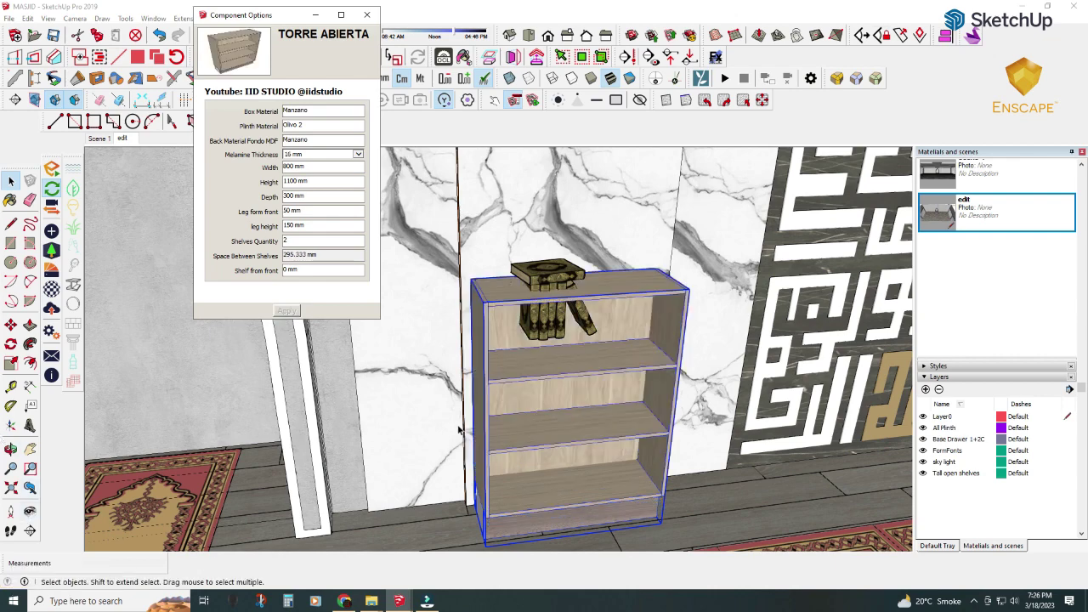
- Move the quran books down onto a shelf
scroll(544, 357, "up", 5)
left_click(544, 357)
scroll(540, 395, "up", 2)
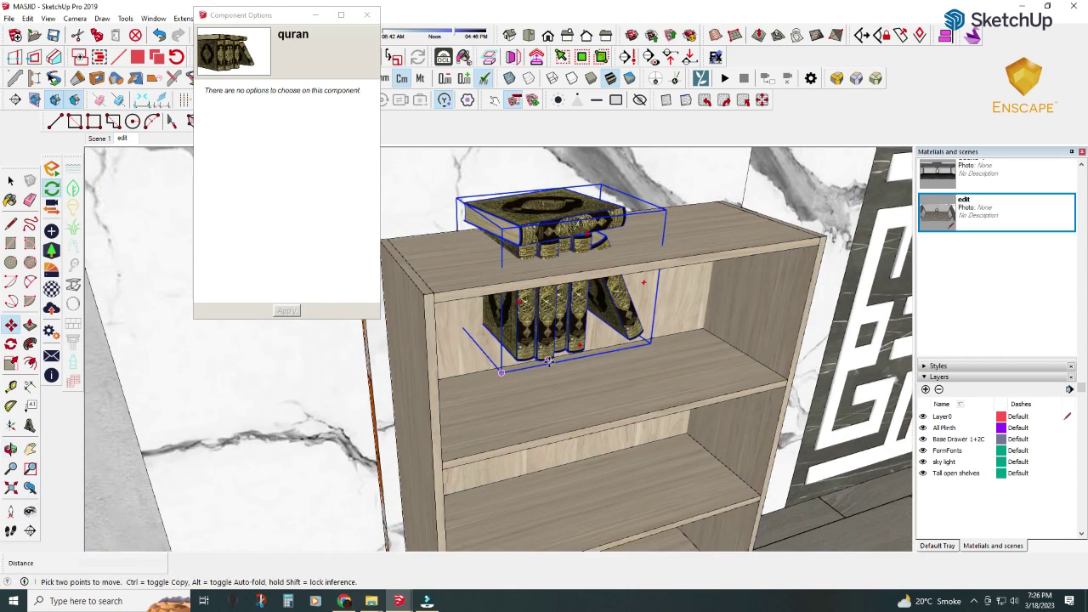
left_click(510, 340)
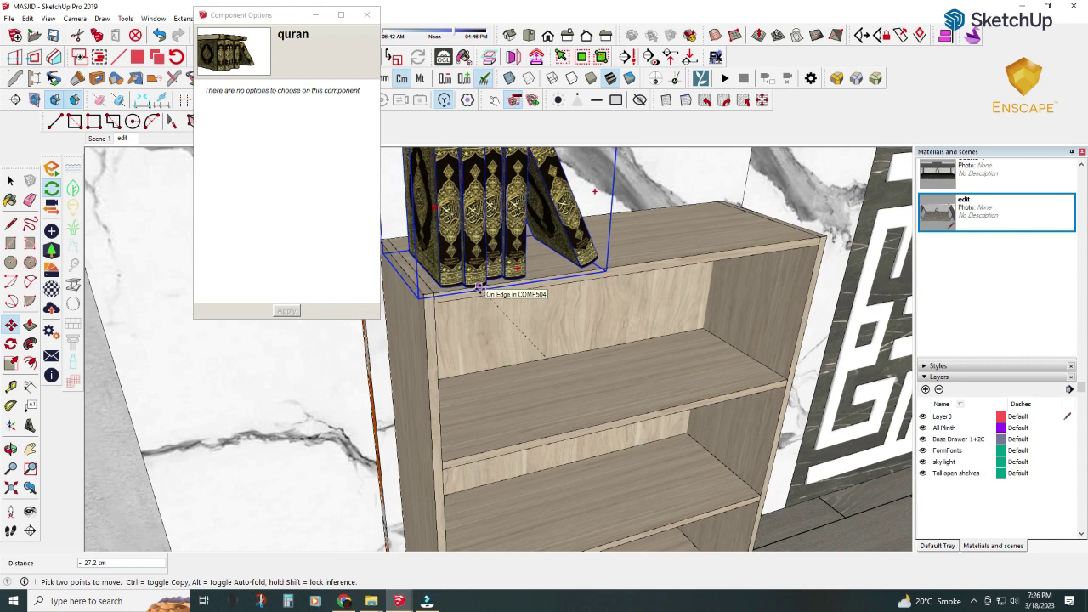
scroll(511, 380, "up", 1)
middle_click_drag(511, 379, 442, 306)
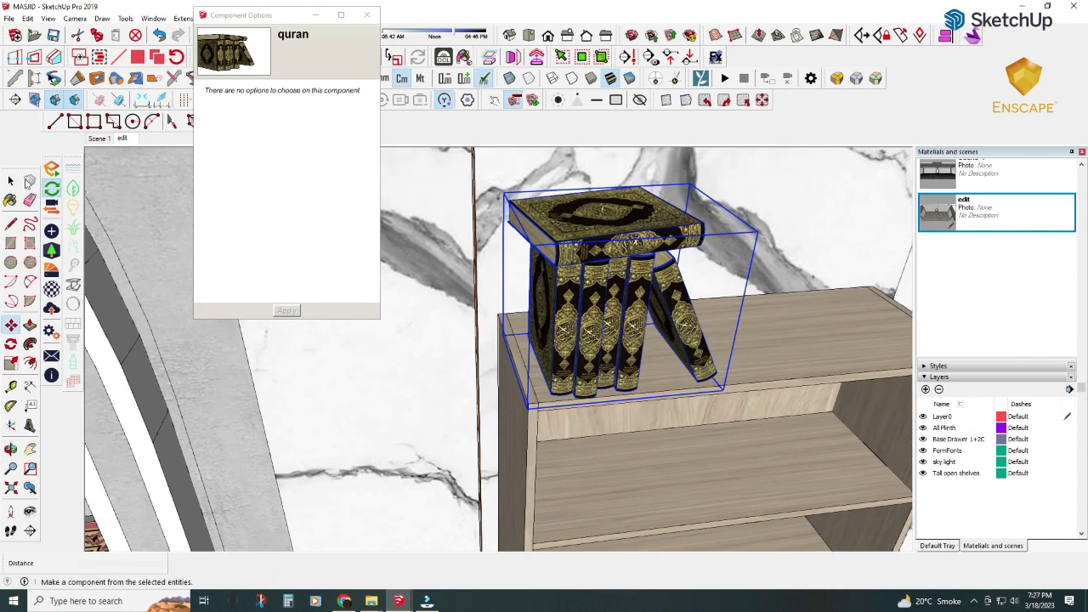
- Open the quran component and select individual books inside it
double_click(601, 364)
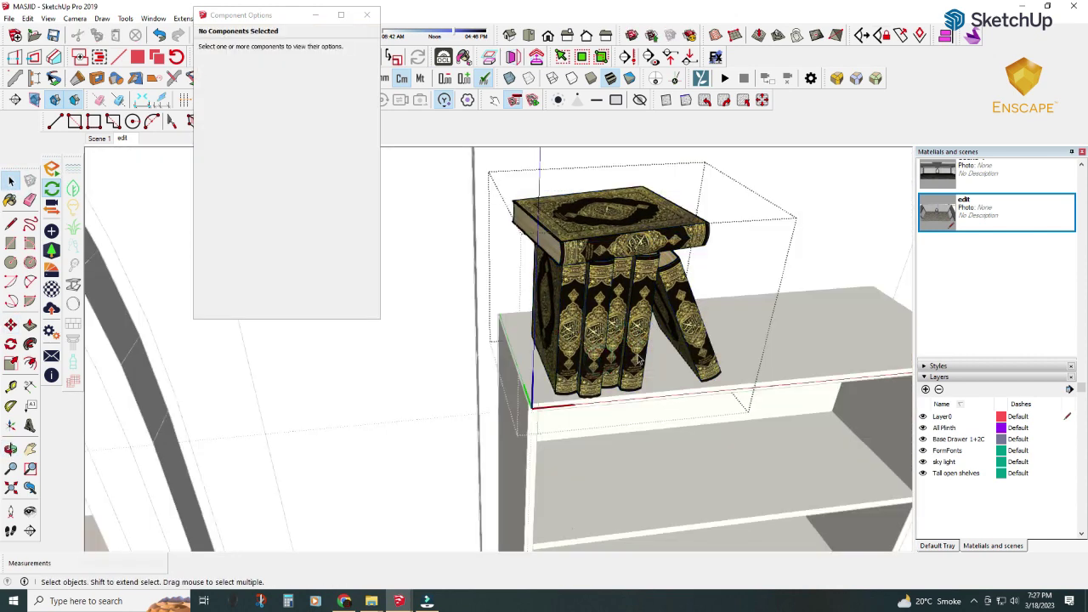
left_click(640, 359)
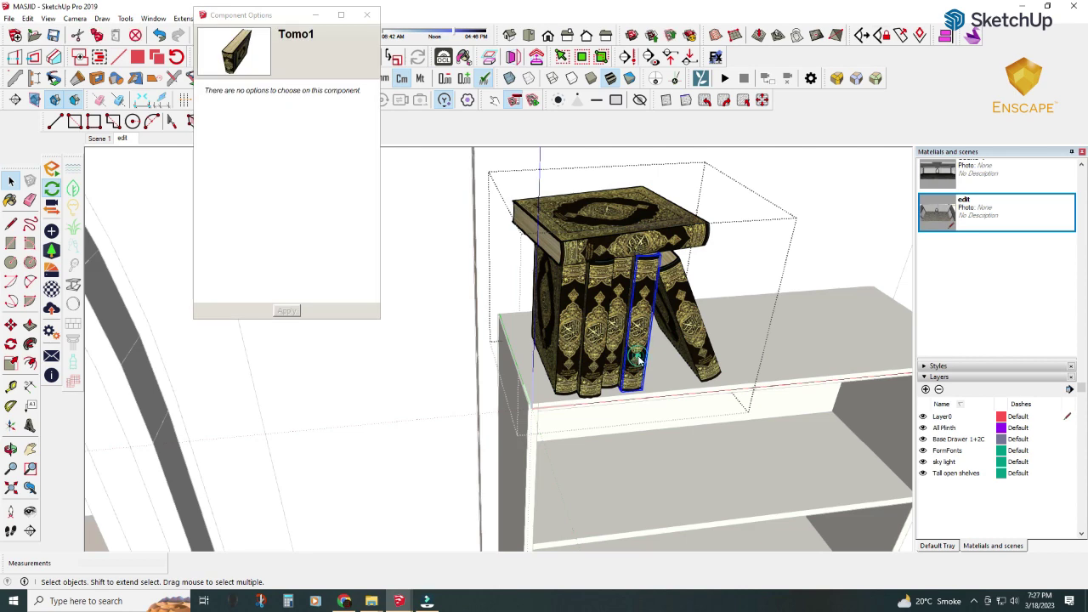
left_click(565, 367, "shift")
middle_click_drag(566, 367, 561, 364)
scroll(643, 394, "up", 3)
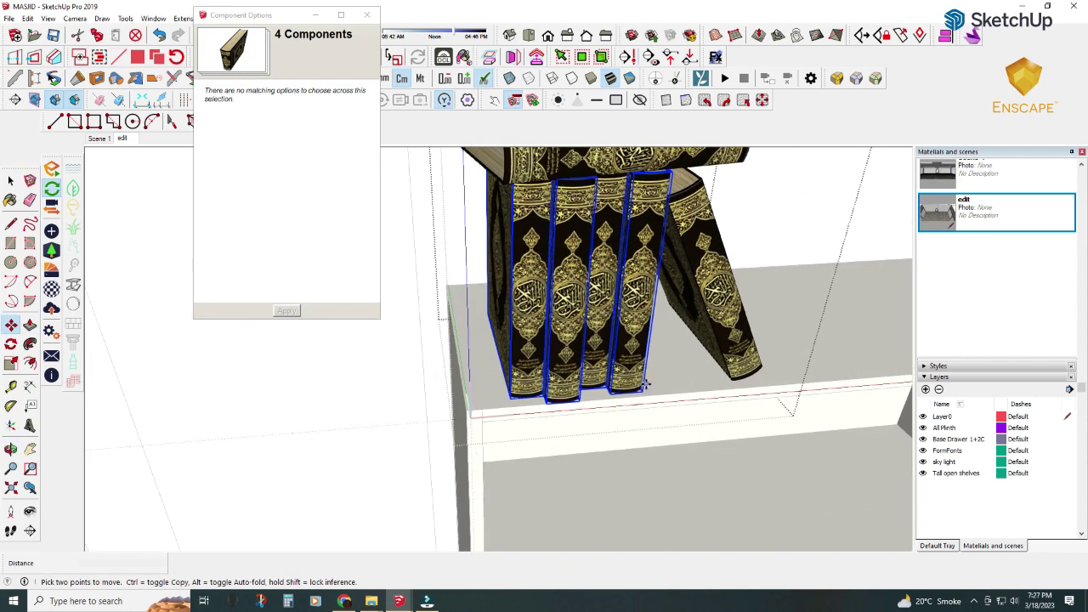
left_click(639, 392)
key("Escape")
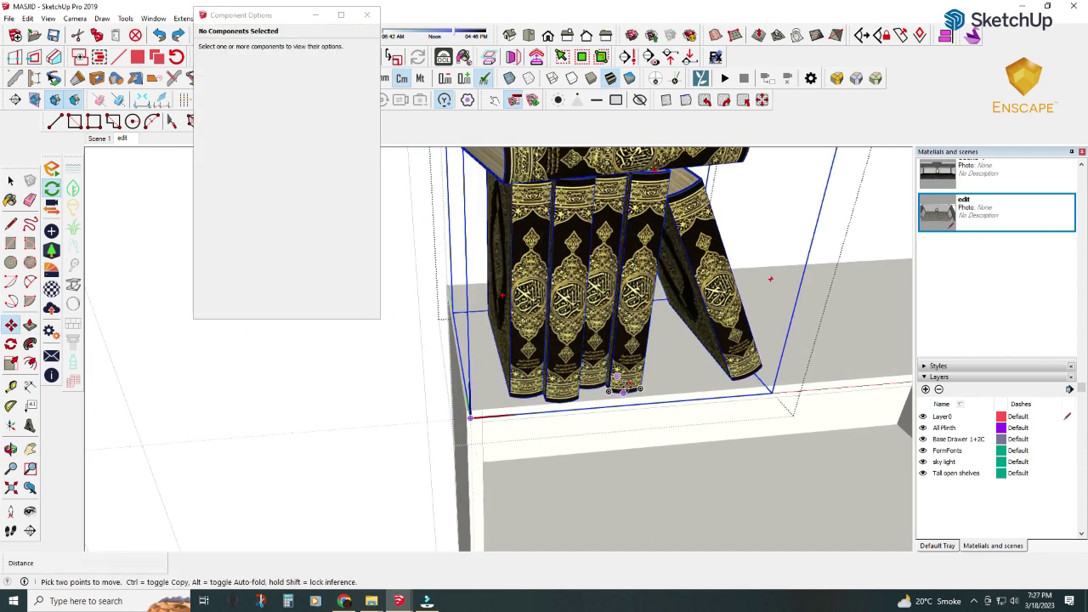
- Ctrl-copy Tomo1 and neighbouring books three times to lengthen the row
left_click(11, 180)
left_click(583, 340)
double_click(595, 340)
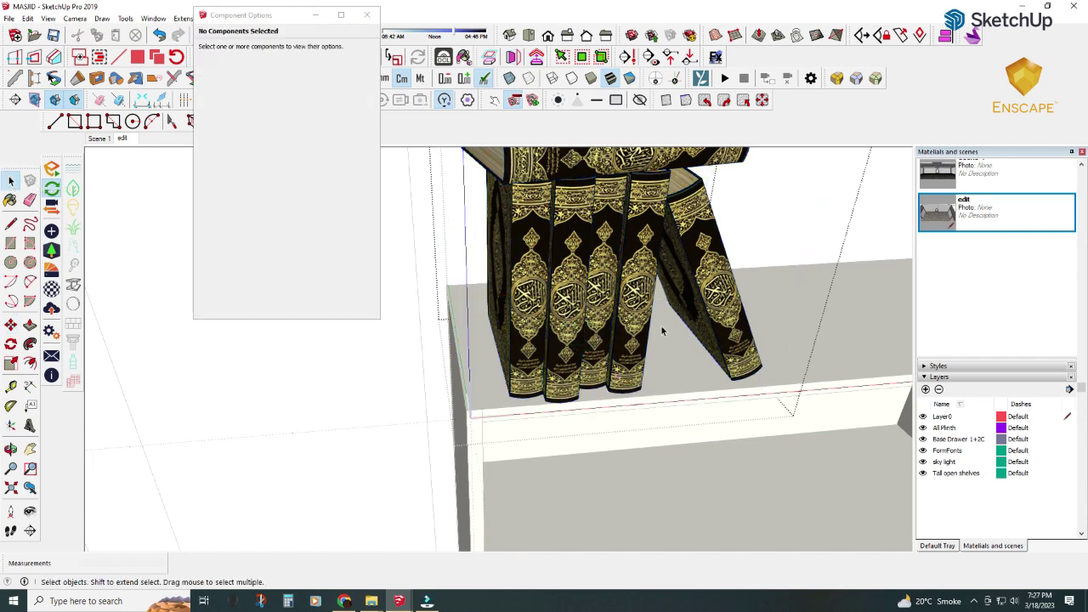
left_click(638, 340)
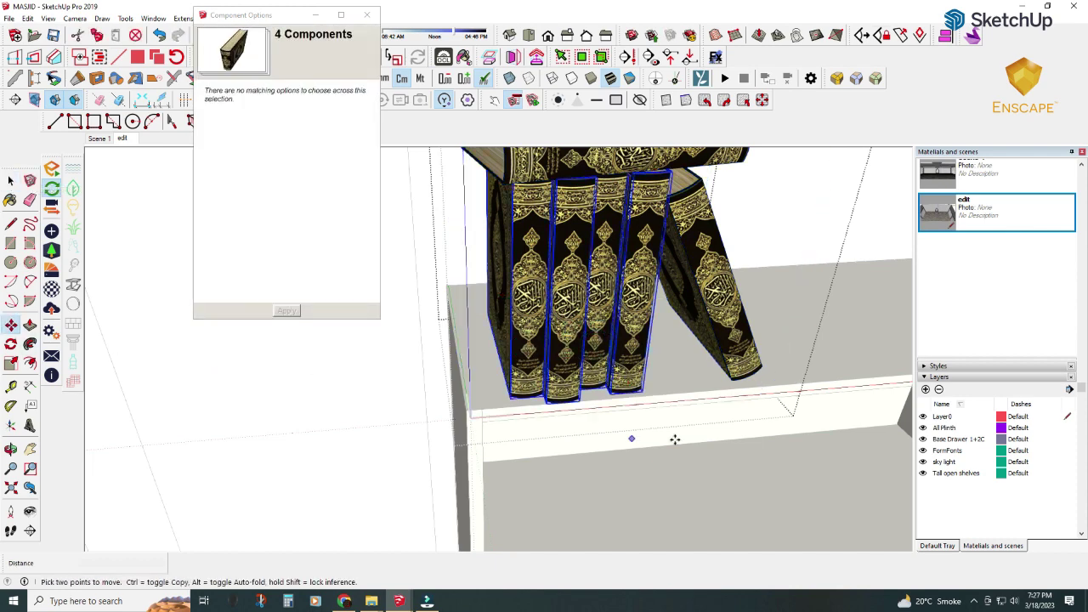
left_click(643, 393)
key("ctrl")
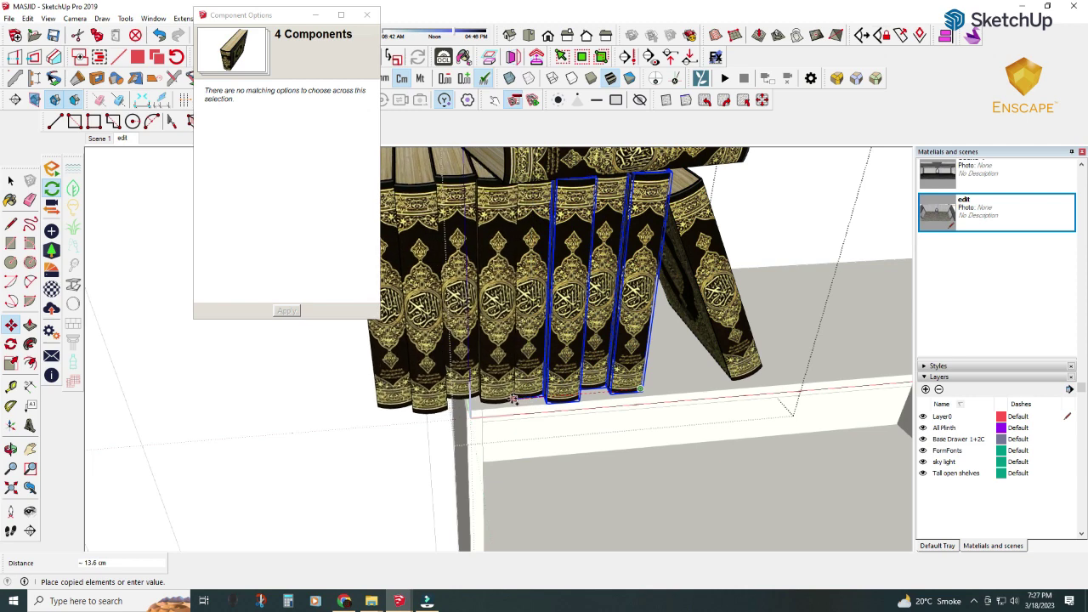
left_click(510, 398)
left_click(508, 397)
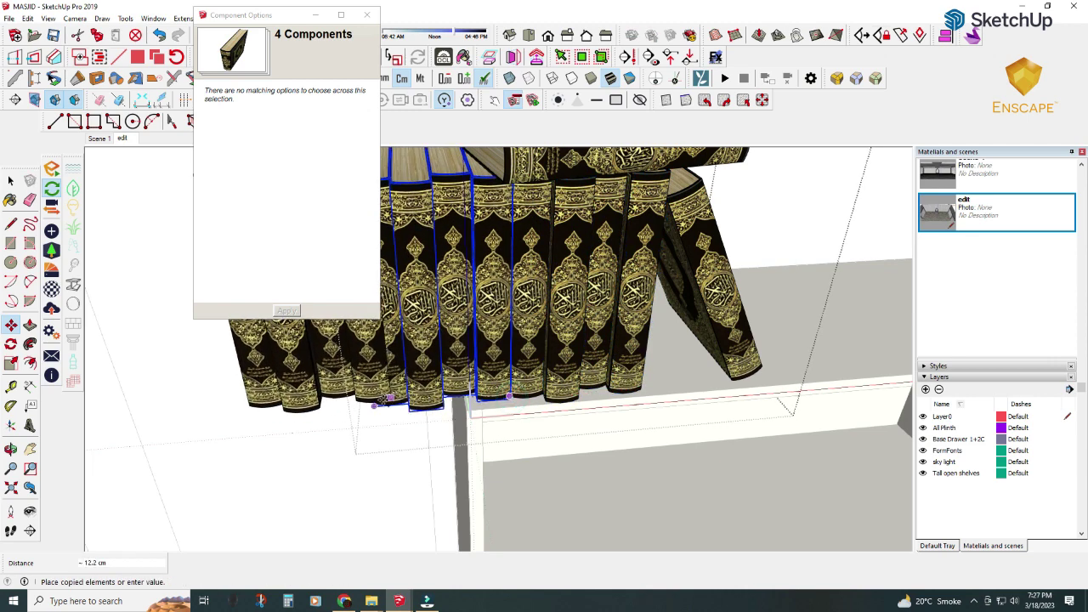
left_click(372, 406)
key("space")
middle_click_drag(114, 311, 689, 441)
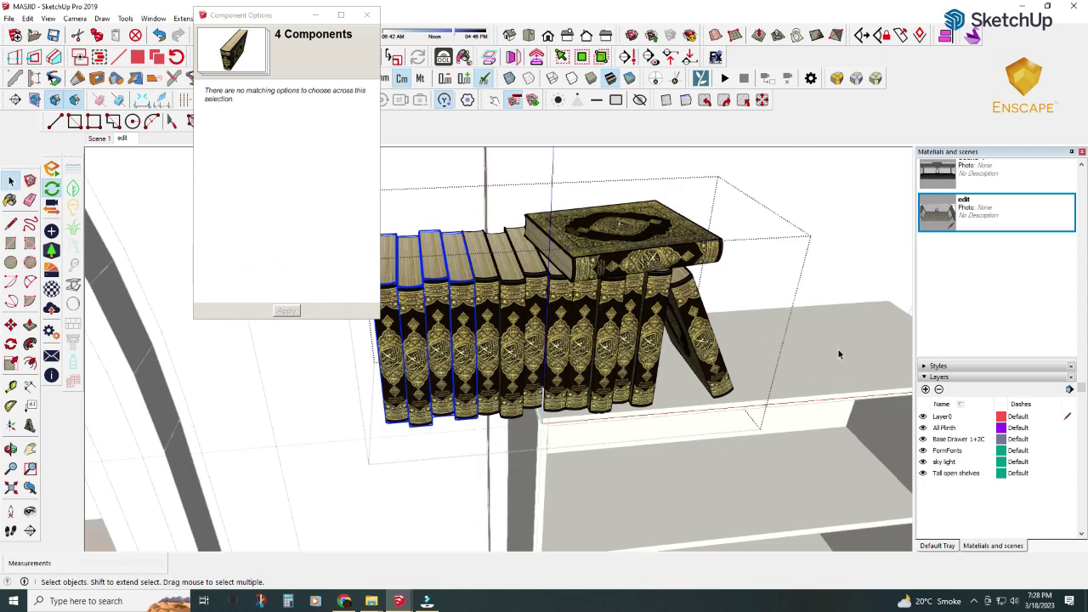
key("Escape")
key("Escape")
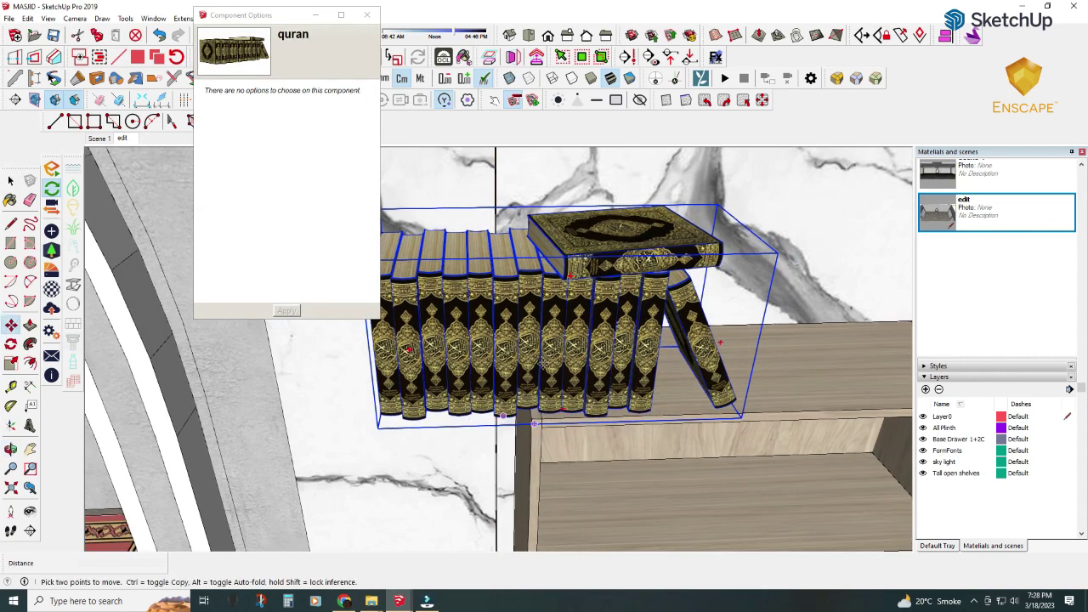
- Move the whole quran book set into the shelf opening
left_click(542, 364)
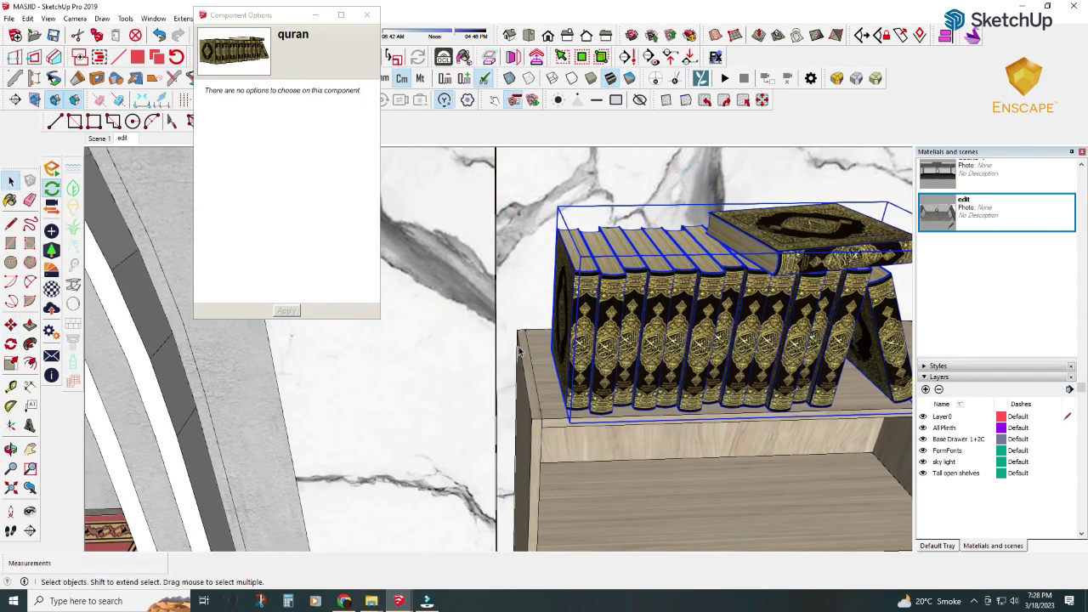
middle_click_drag(520, 351, 561, 400)
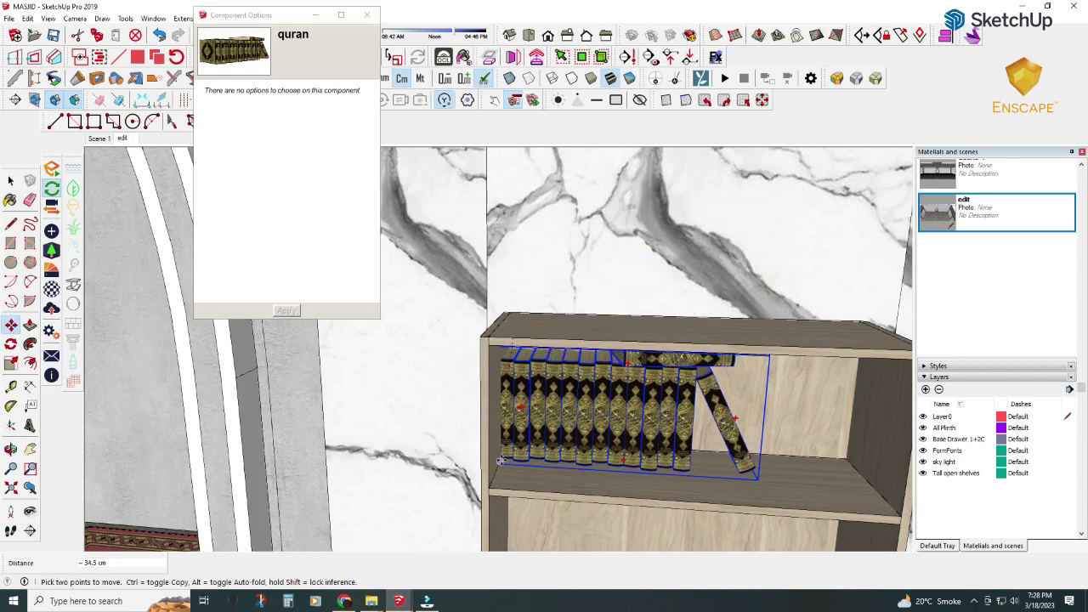
middle_click_drag(501, 476, 662, 417)
scroll(469, 436, "down", 2)
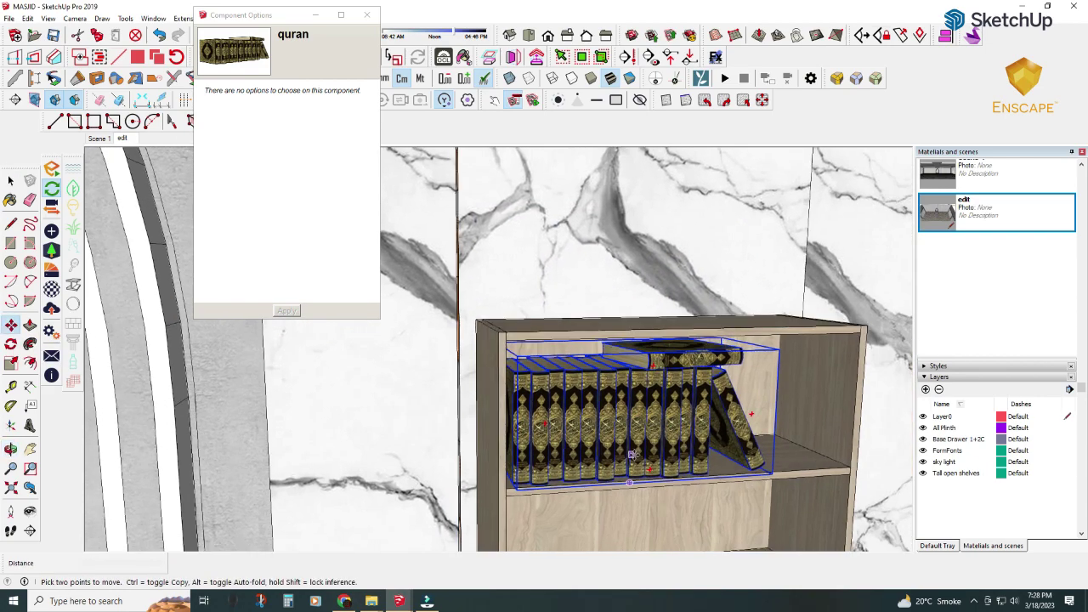
scroll(469, 436, "down", 2)
scroll(468, 436, "down", 2)
scroll(469, 436, "down", 2)
- Copy the book row onto the next shelf down, make it unique and reset its scale
left_click_drag(468, 436, 468, 531, "ctrl")
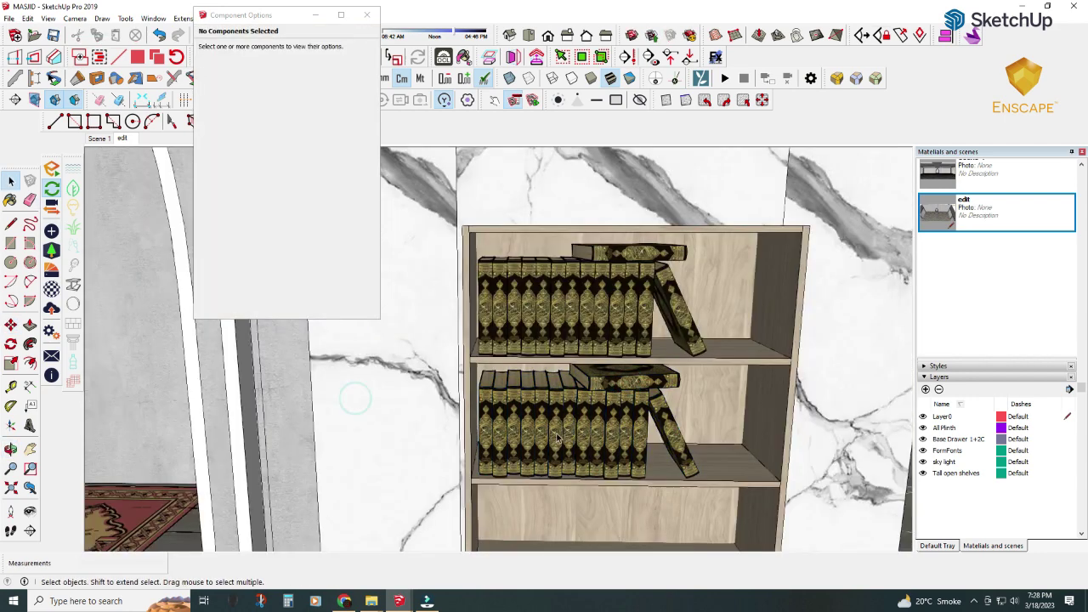
right_click(574, 430)
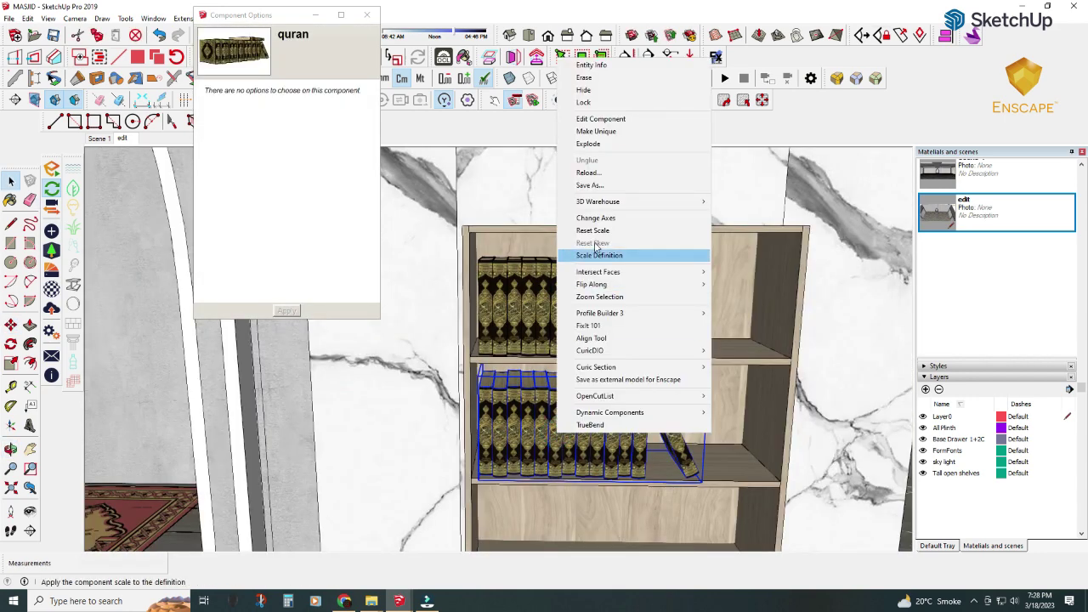
left_click(608, 133)
right_click(618, 417)
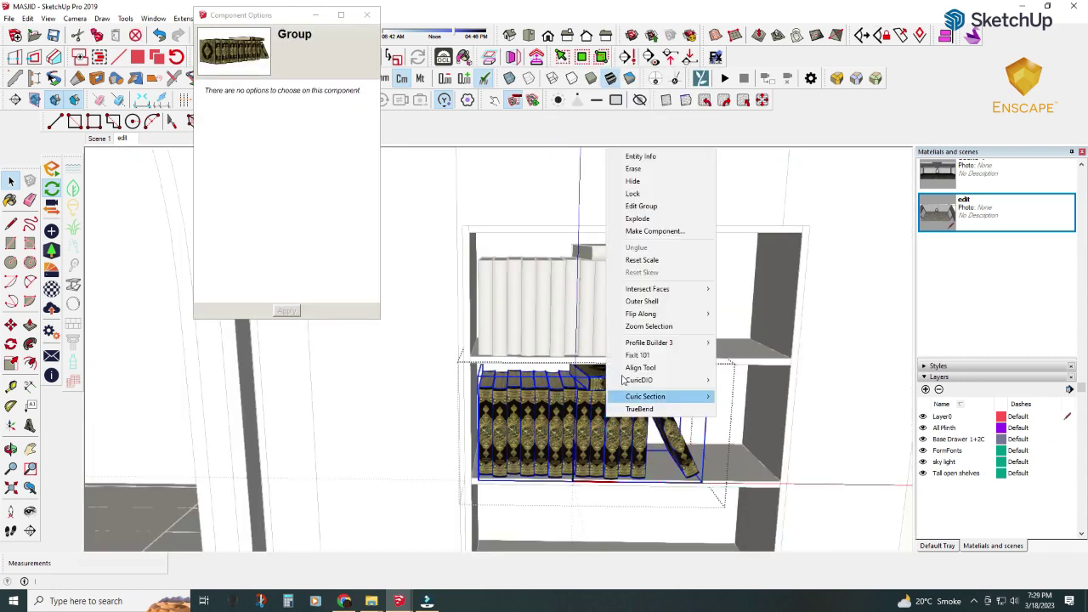
left_click(636, 260)
double_click(594, 383)
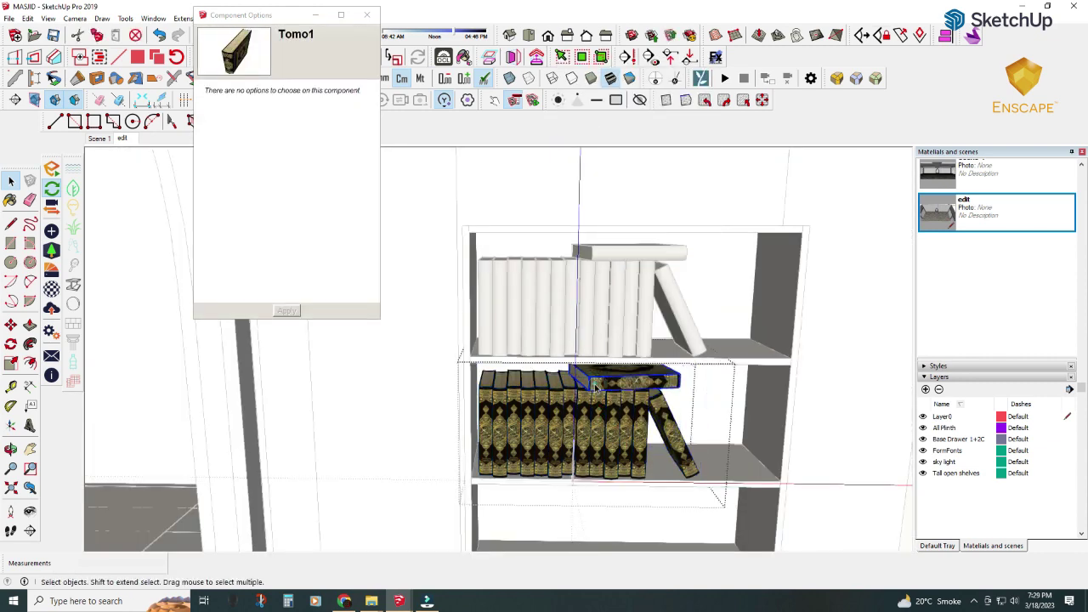
left_click(861, 423)
left_click(861, 423)
- Copy the books onto the lowest shelf
left_click(615, 391)
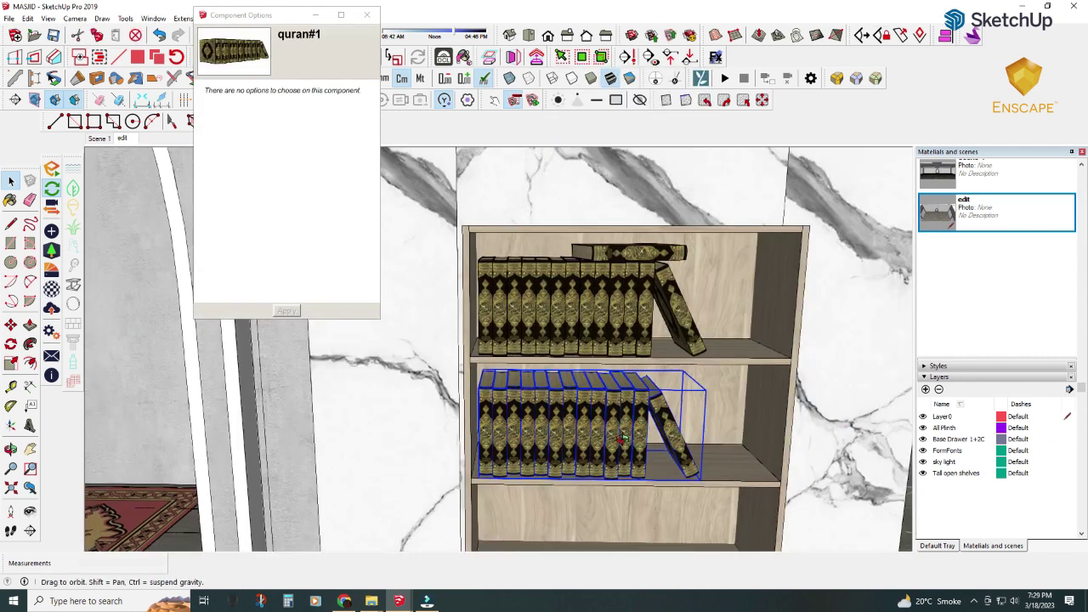
scroll(614, 381, "up", 2)
scroll(614, 381, "up", 2)
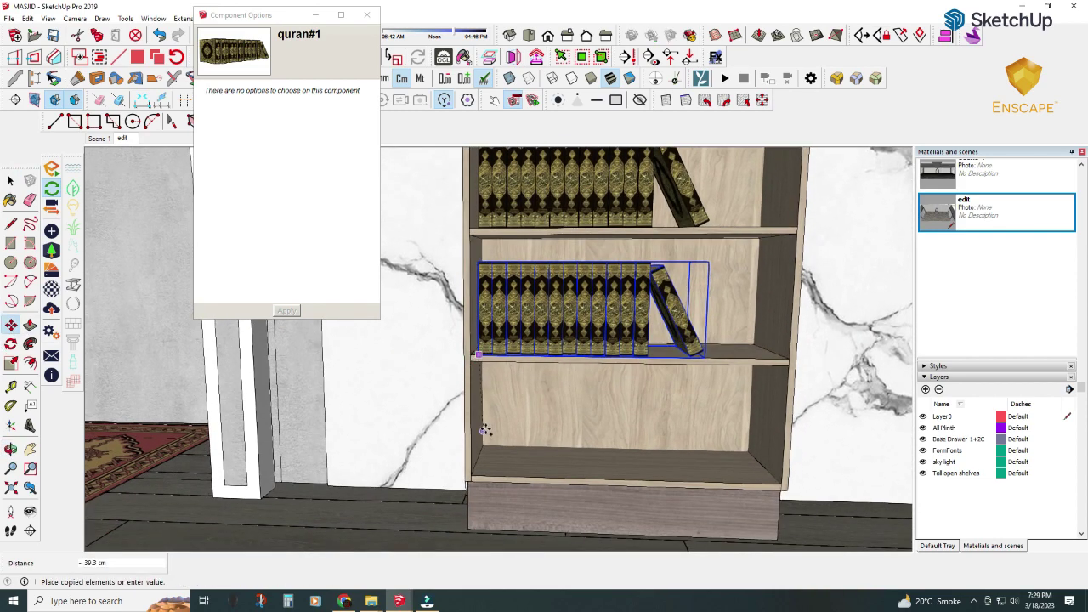
left_click(490, 477)
scroll(495, 340, "down", 2)
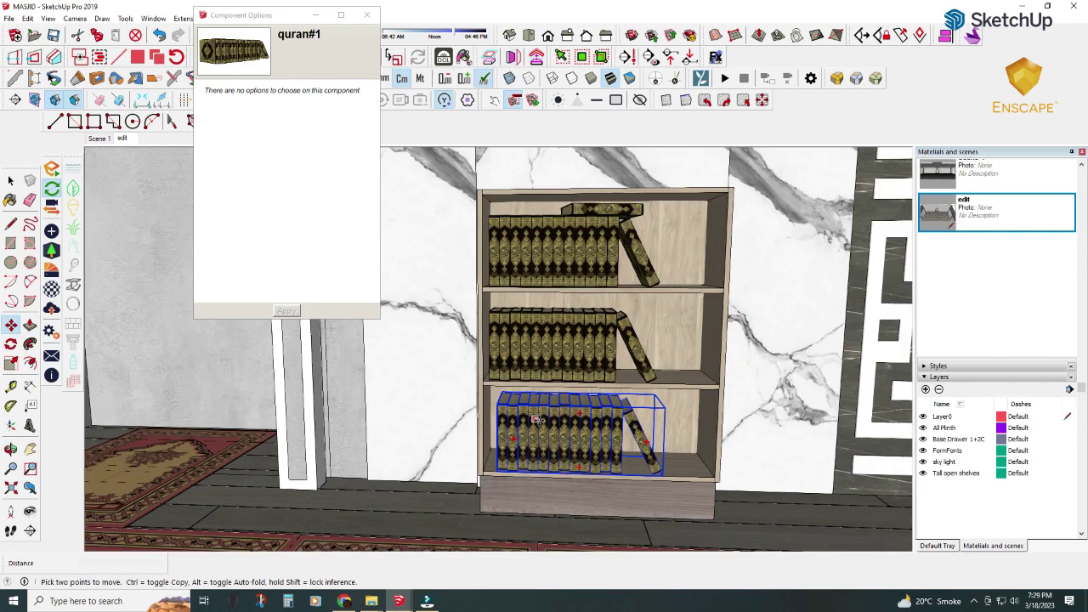
scroll(496, 278, "up", 4)
key("space")
scroll(495, 277, "up", 3)
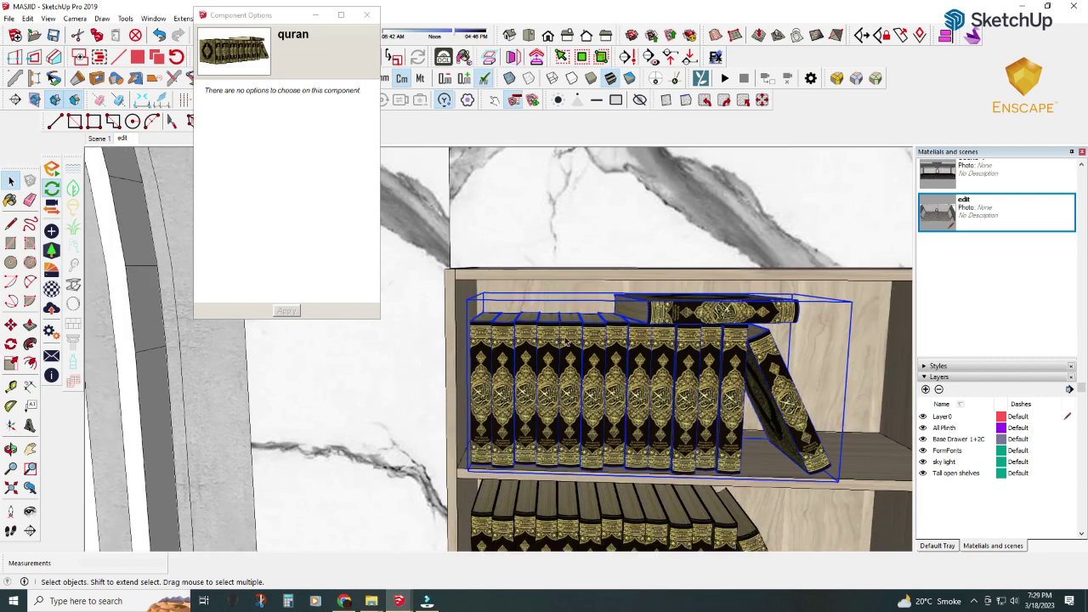
- Select the Tomo1 book and orbit to view the bookshelf top
double_click(712, 318)
left_click(713, 318)
left_click(28, 18)
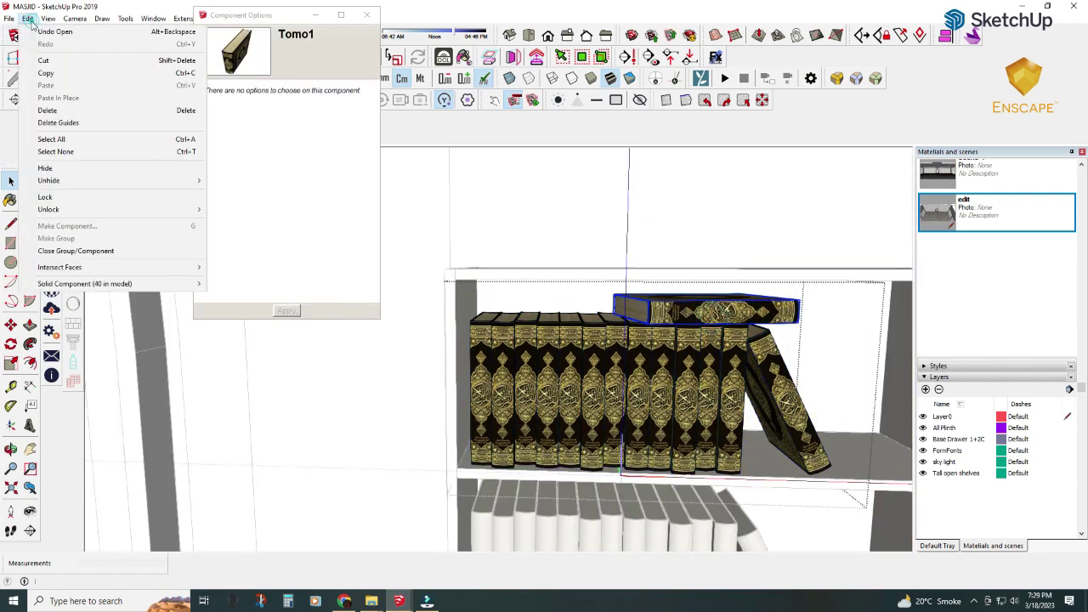
left_click(260, 357)
key("o")
left_click_drag(522, 310, 544, 302)
- Move Tomo1 onto the shelf top, stack a Ctrl-copy on it and rotate it
key("m")
left_click_drag(713, 318, 559, 293)
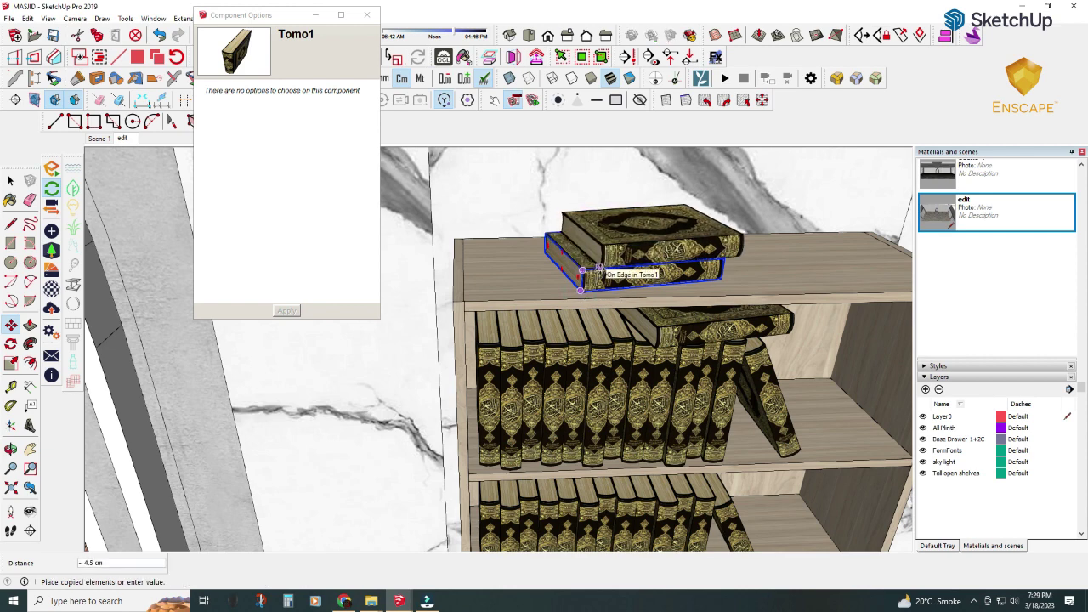
key("ctrl")
middle_click_drag(583, 285, 603, 246)
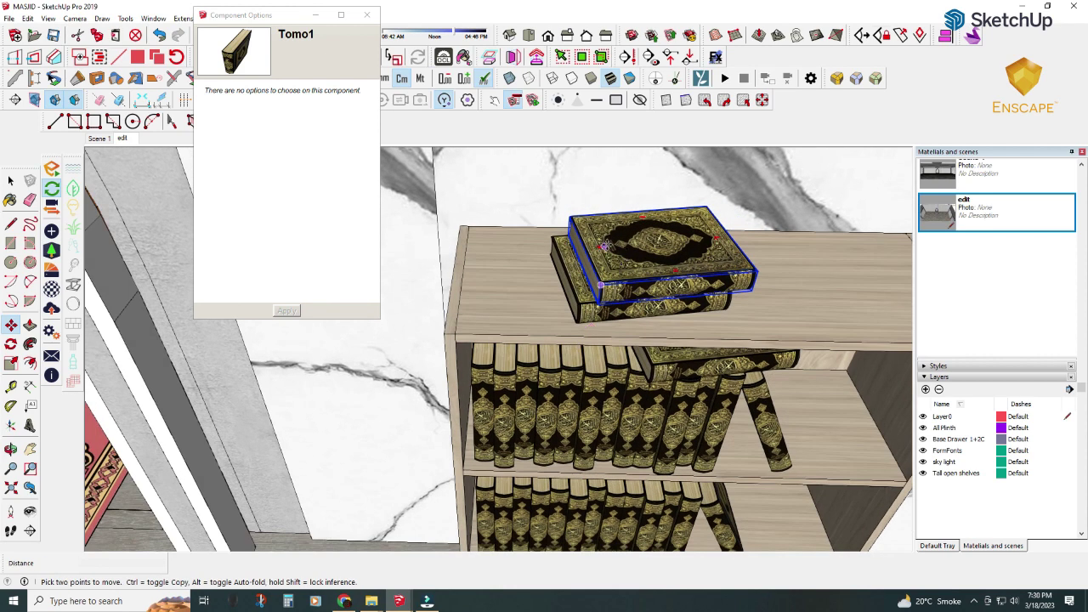
scroll(606, 245, "up", 1)
left_click(598, 248)
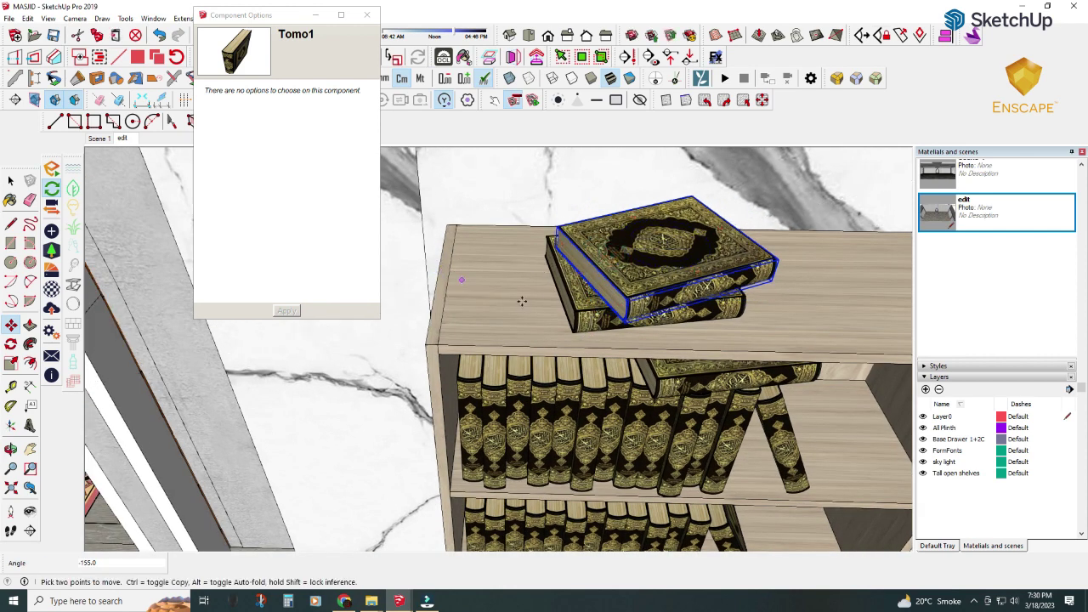
left_click(11, 181)
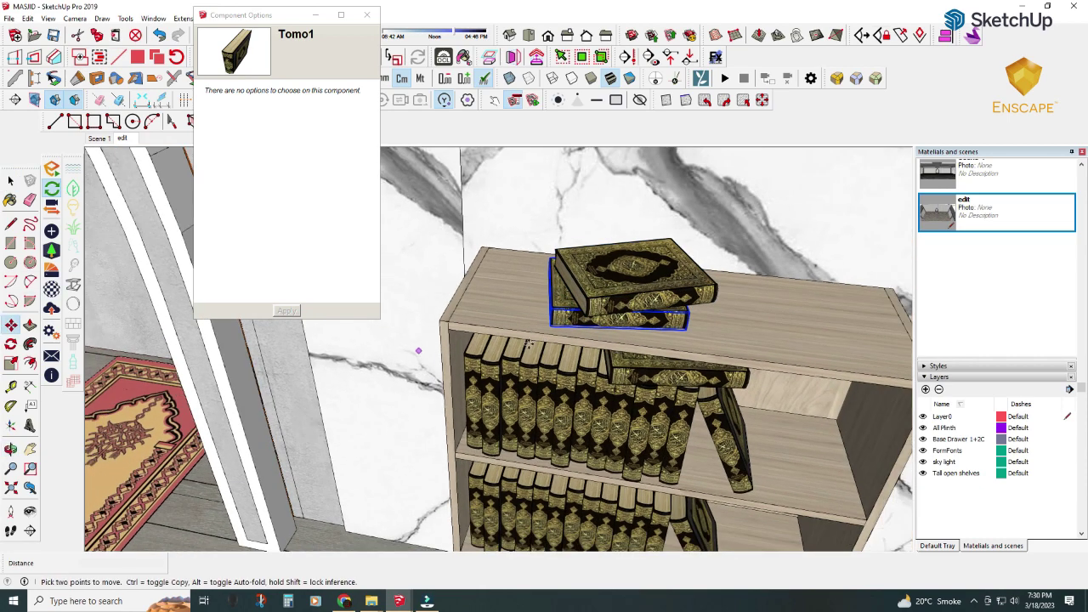
- Ctrl-copy a book onto the right side of the shelf top, then select the shelf book rows
left_click(550, 325)
key("ctrl")
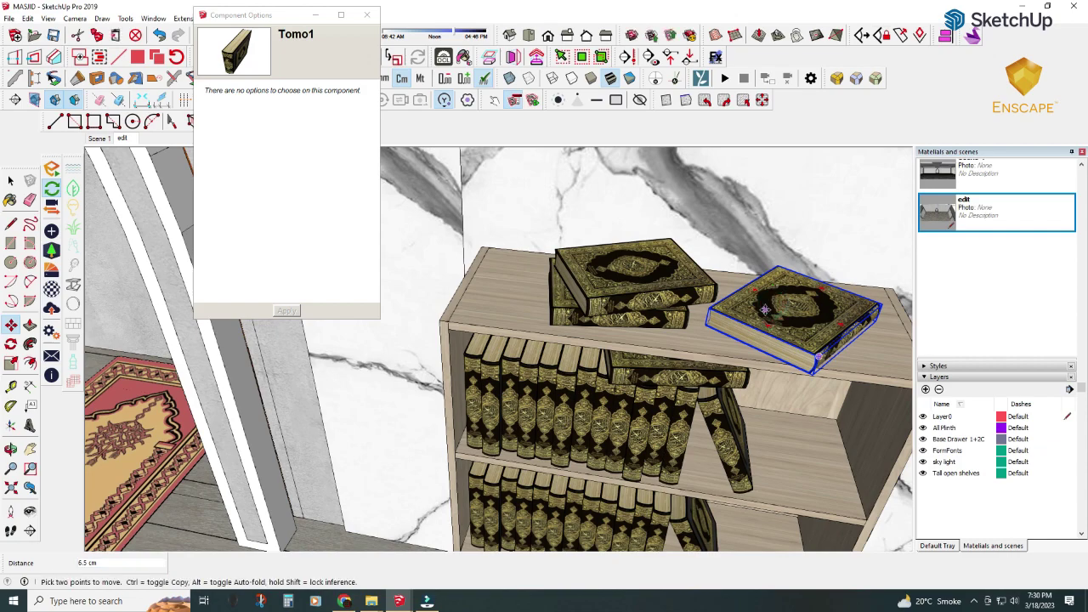
left_click(765, 310)
scroll(765, 310, "down", 3)
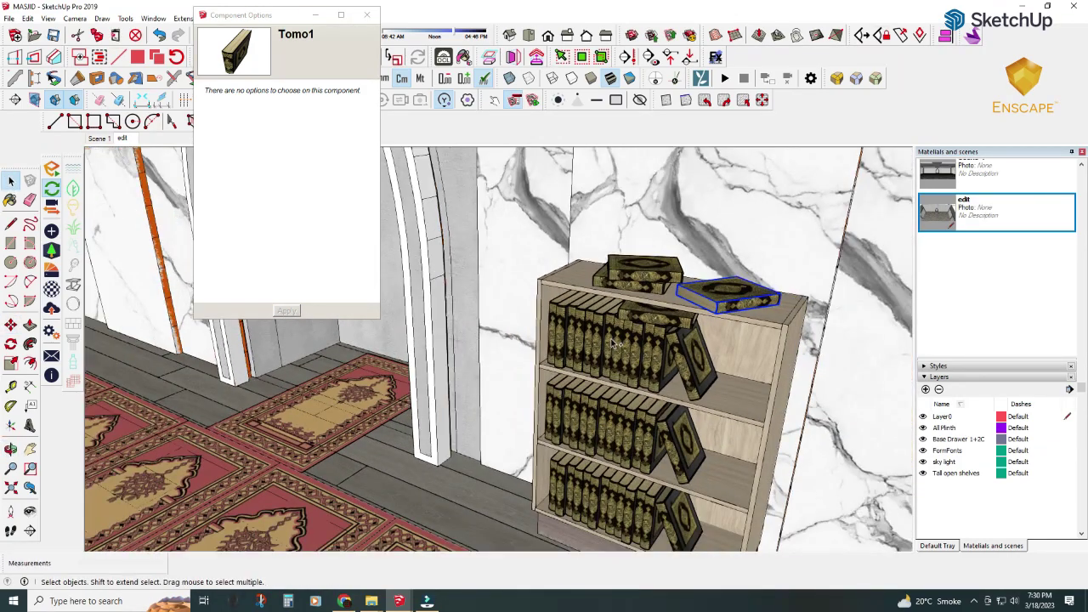
left_click(614, 346, "ctrl")
left_click(620, 413, "ctrl")
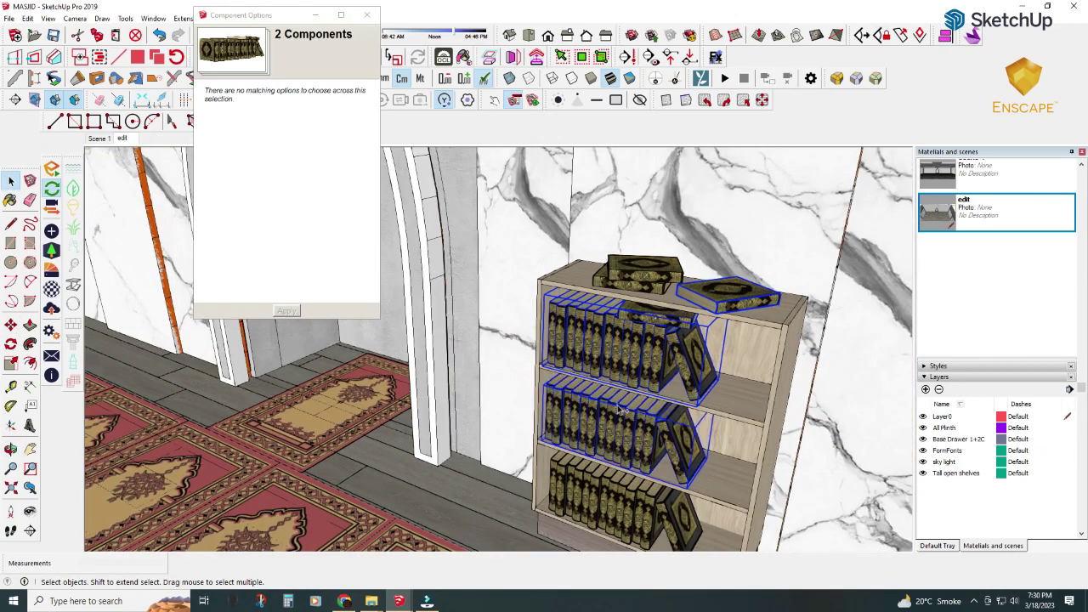
- Combine the selected bookshelf and its books into one group
right_click(655, 280)
left_click(692, 389)
middle_click_drag(692, 389, 704, 355)
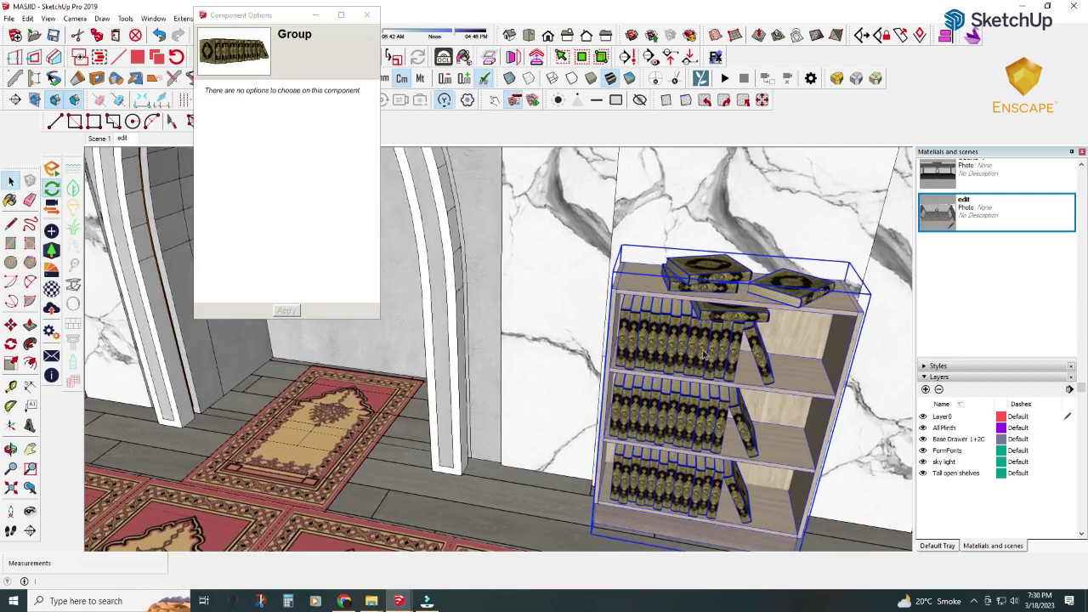
middle_click_drag(746, 314, 719, 304)
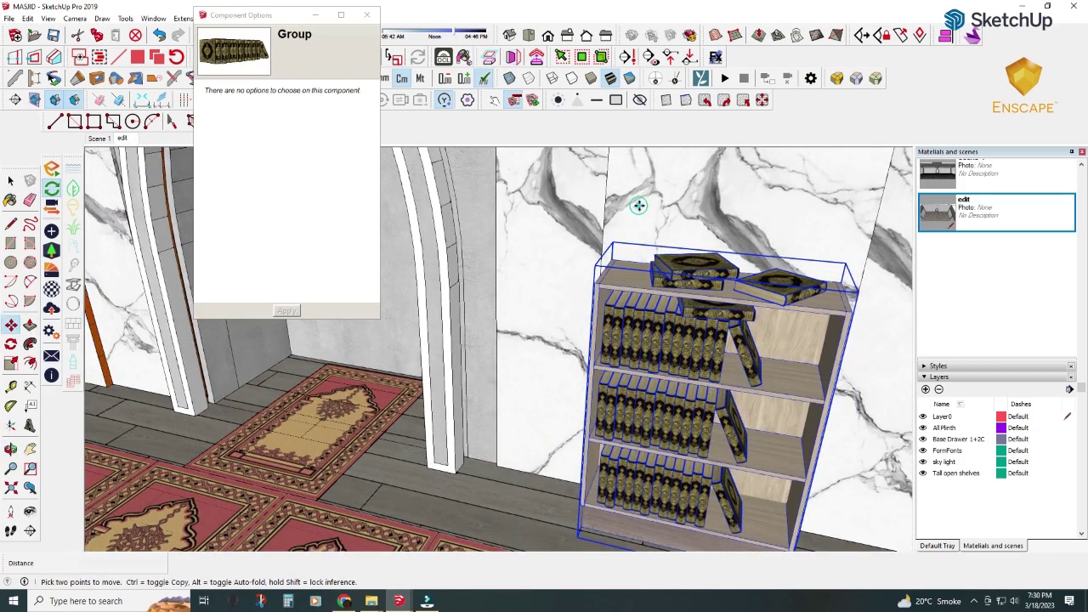
scroll(638, 204, "up", 2)
scroll(638, 205, "up", 2)
scroll(559, 267, "down", 4)
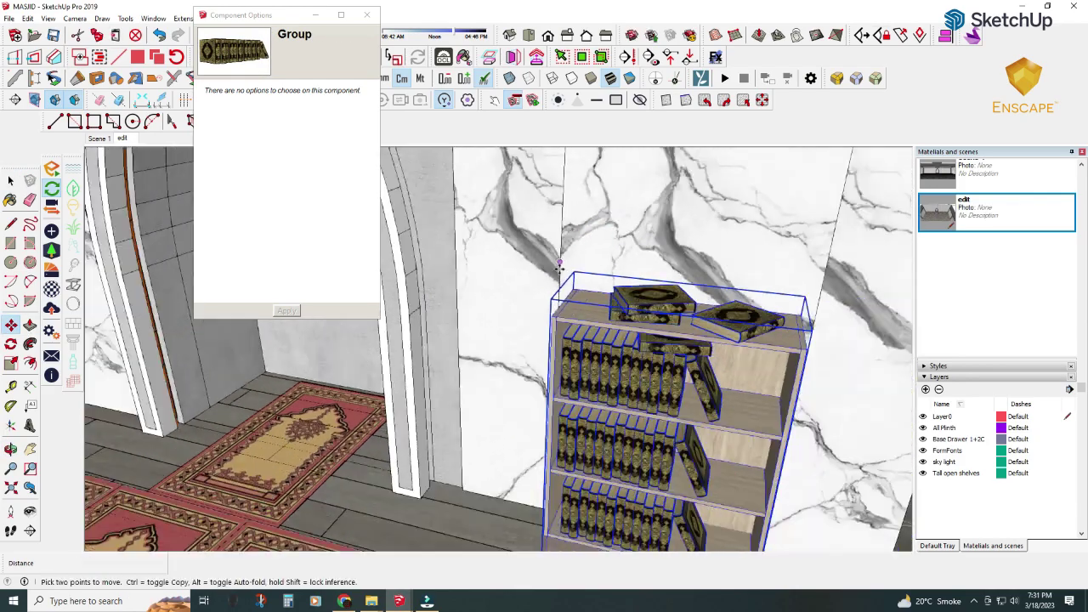
scroll(560, 267, "down", 4)
scroll(542, 340, "up", 1)
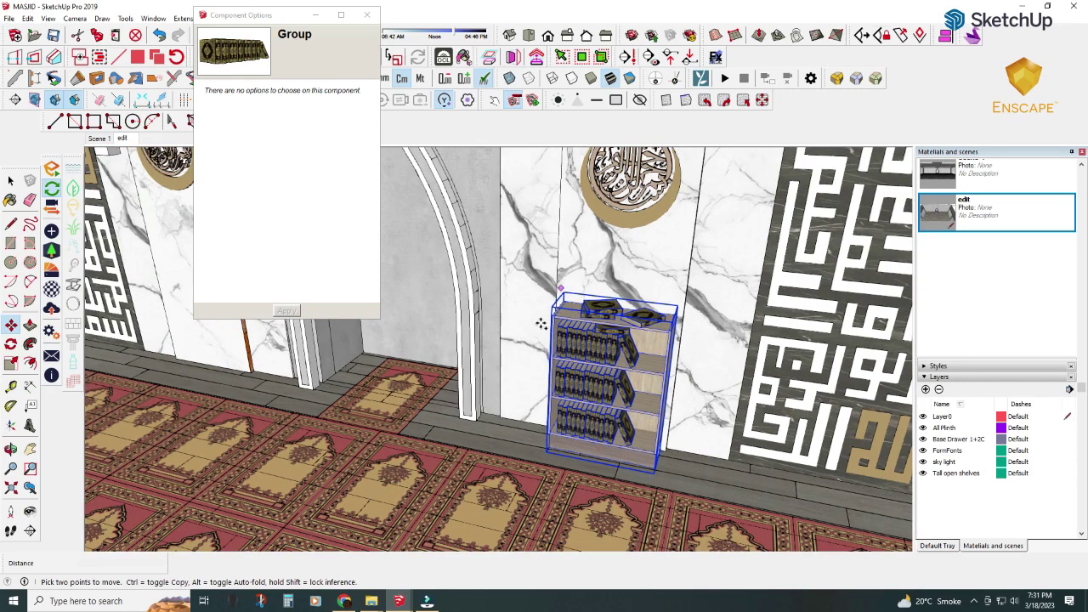
scroll(515, 359, "up", 2)
scroll(544, 408, "up", 2)
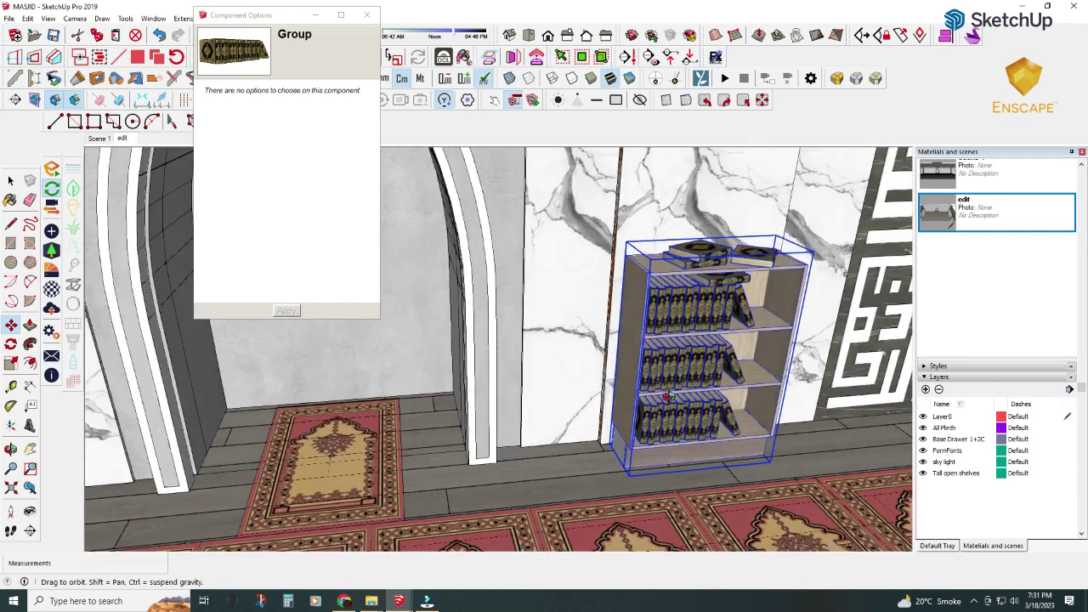
scroll(576, 453, "up", 3)
scroll(576, 453, "up", 2)
scroll(595, 450, "down", 3)
scroll(663, 438, "down", 5)
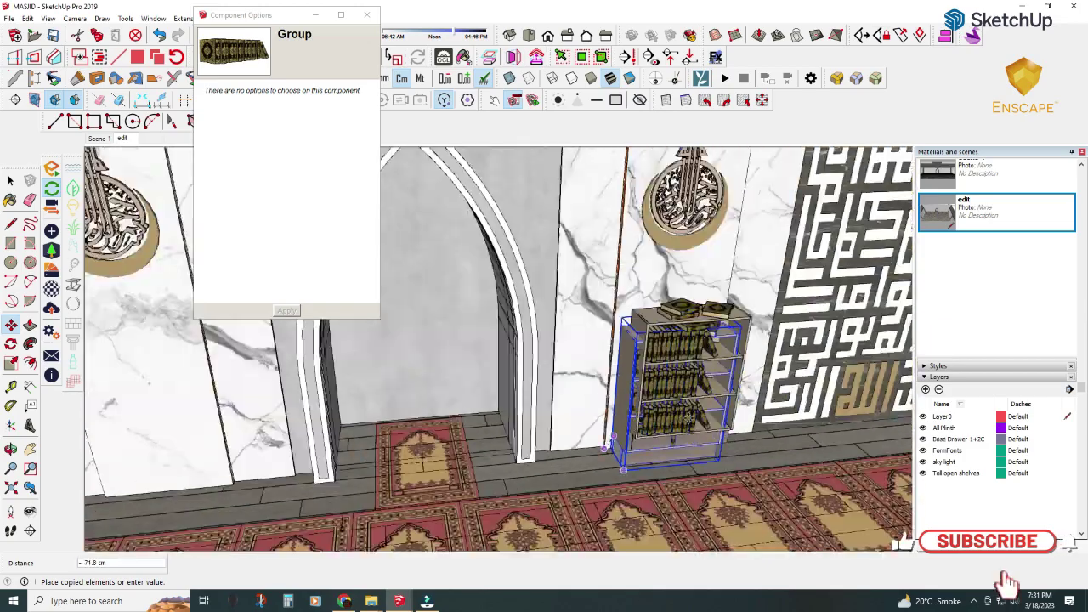
- Orbit and zoom along the wall to inspect the bookshelf's side and base
mouse_move(697, 435)
middle_mouse_down()
mouse_move(716, 433)
mouse_move(583, 400)
middle_mouse_up()
scroll(583, 399, "up", 3)
scroll(582, 417, "up", 3)
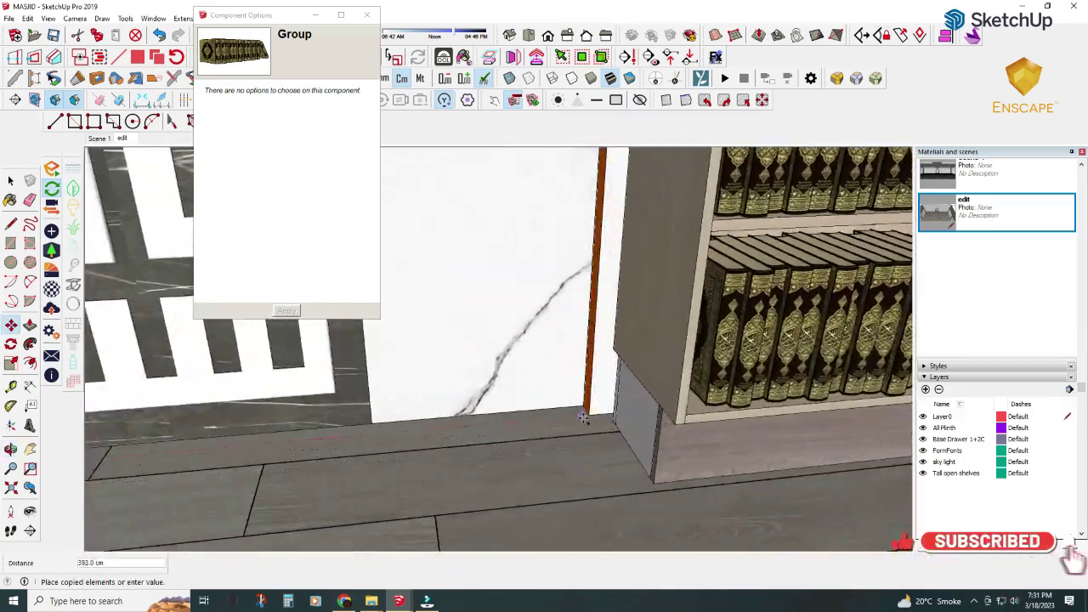
scroll(627, 449, "down", 5)
scroll(510, 357, "up", 3)
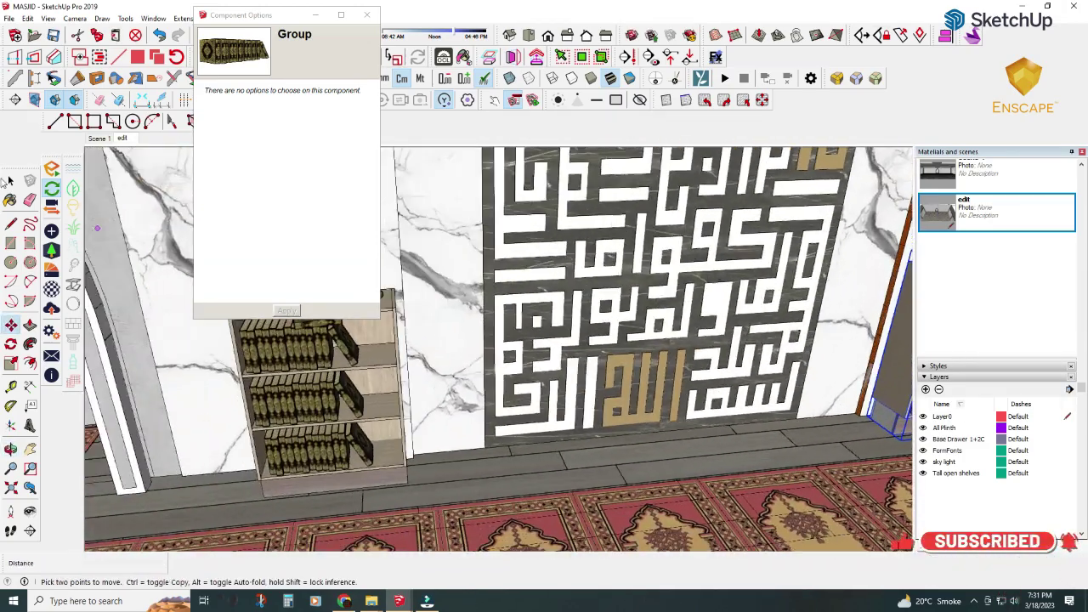
middle_click_drag(314, 401, 383, 425)
scroll(383, 425, "up", 3)
scroll(408, 476, "up", 3)
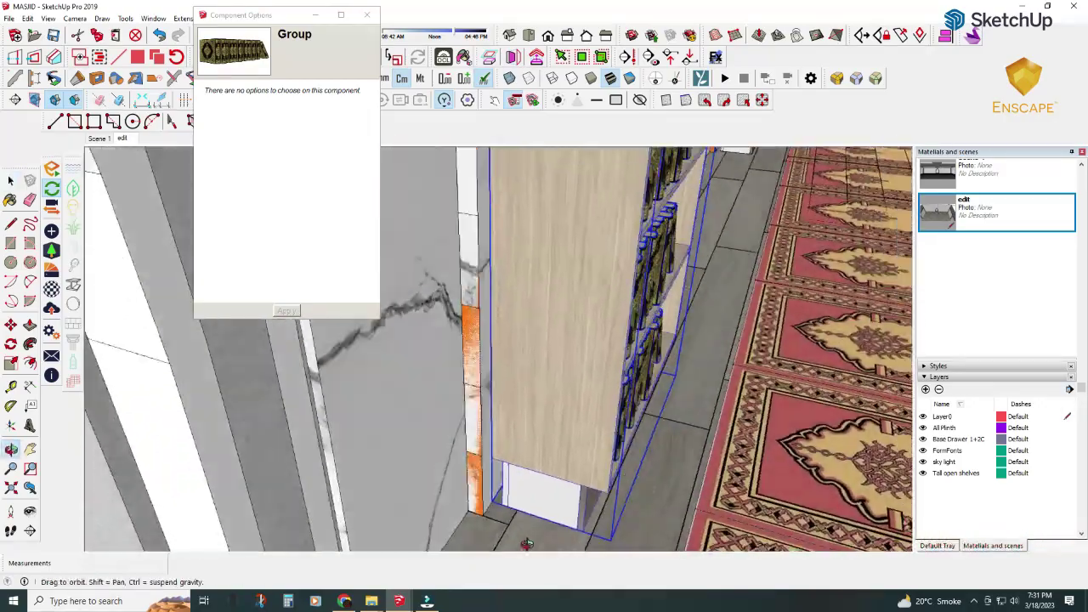
mouse_move(408, 510)
middle_mouse_down()
mouse_move(445, 534)
mouse_move(17, 338)
middle_mouse_up()
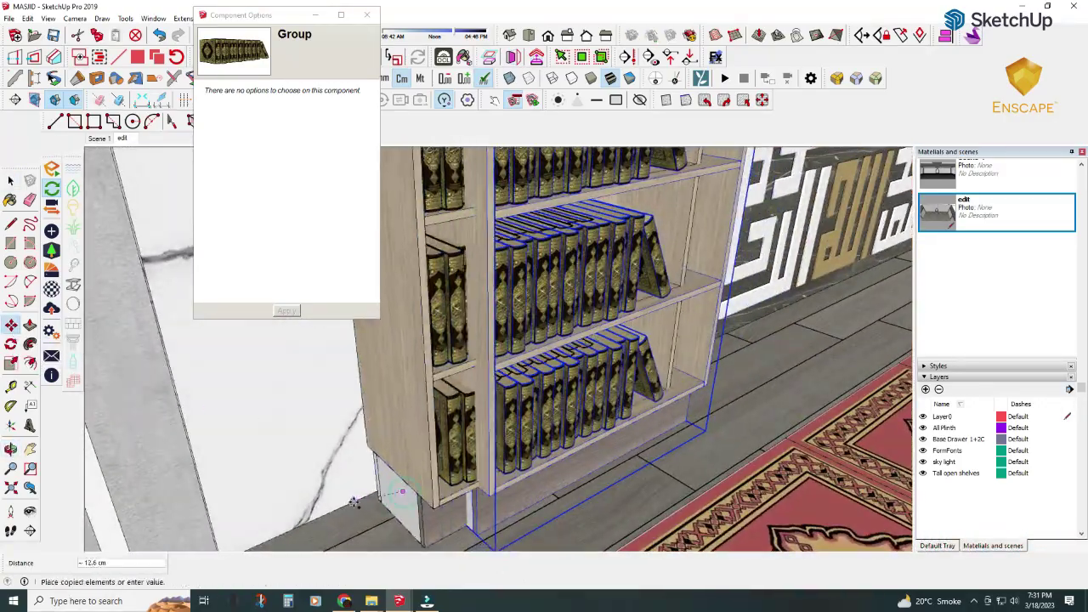
scroll(354, 502, "down", 5)
scroll(867, 398, "up", 4)
scroll(867, 398, "up", 3)
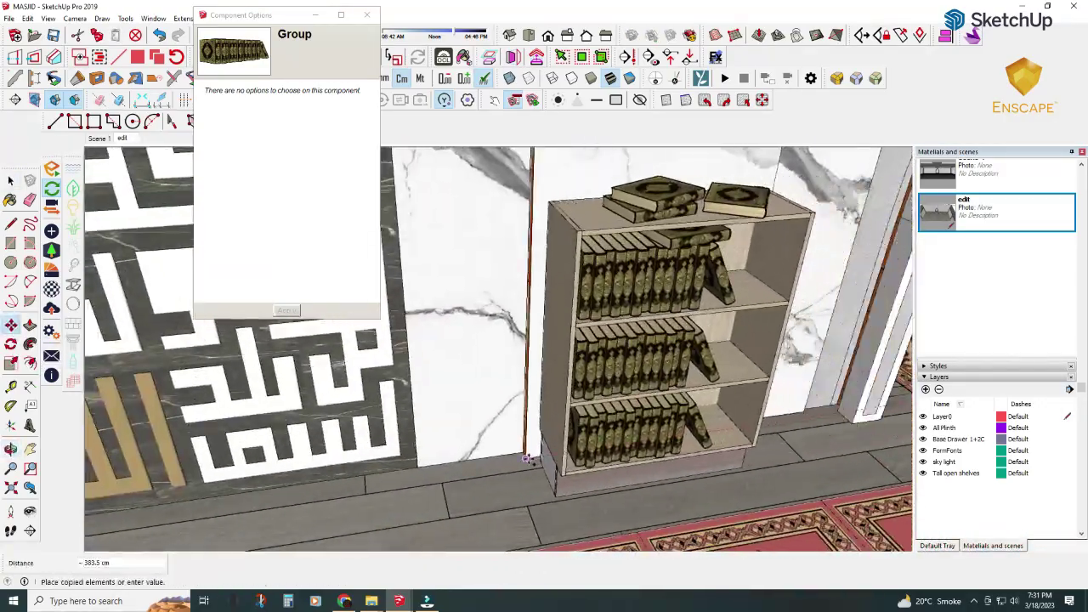
- Copy the bookshelf group with Ctrl+Move to beside the calligraphy panel
left_click(527, 459)
key("ctrl")
mouse_move(527, 459)
middle_mouse_down()
mouse_move(405, 437)
mouse_move(539, 469)
mouse_move(391, 502)
middle_mouse_up()
key("Escape")
scroll(388, 498, "down", 5)
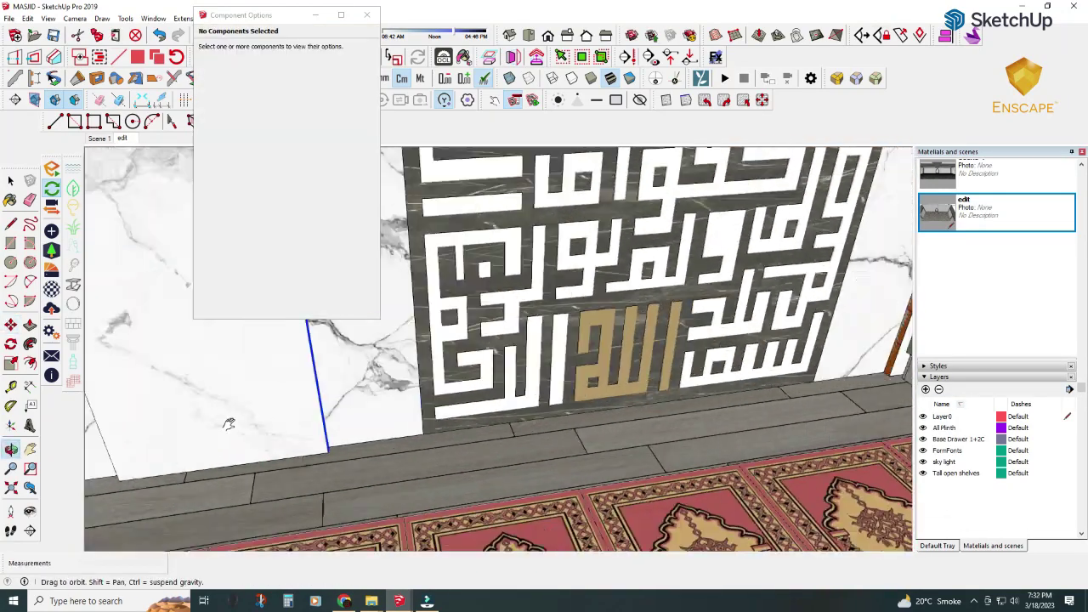
scroll(759, 379, "up", 2)
left_click(752, 262)
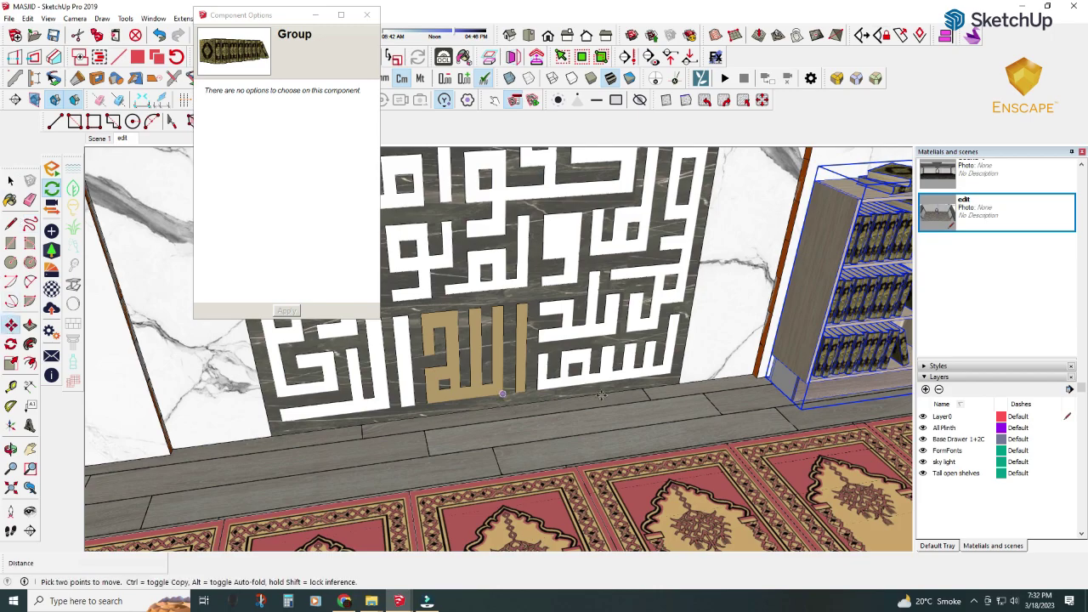
key("ctrl")
left_click(758, 379)
middle_click_drag(757, 379, 402, 347)
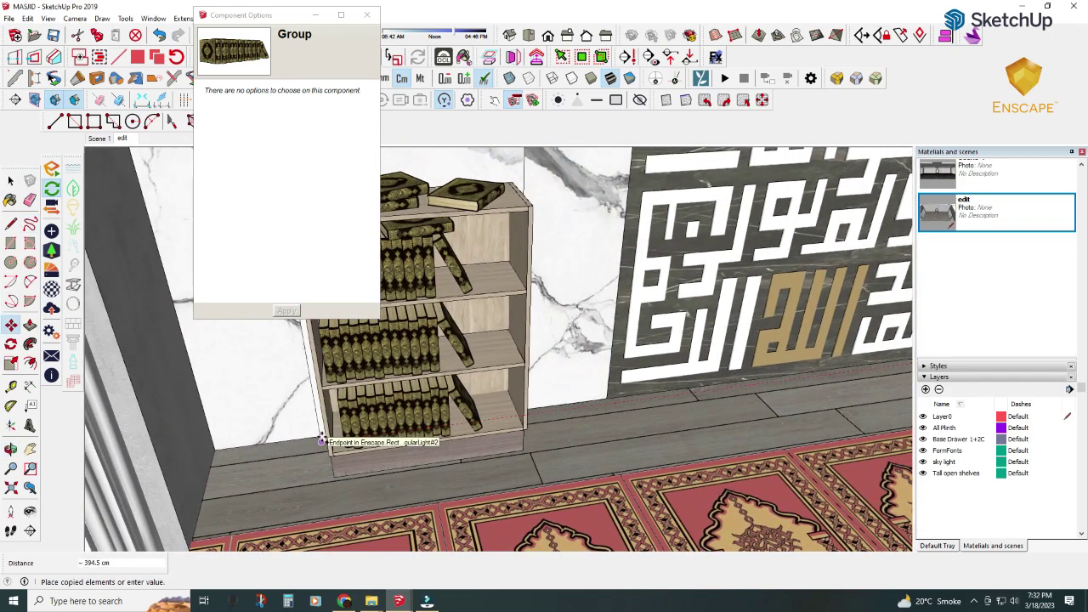
left_click(321, 439)
middle_click_drag(322, 440, 277, 407)
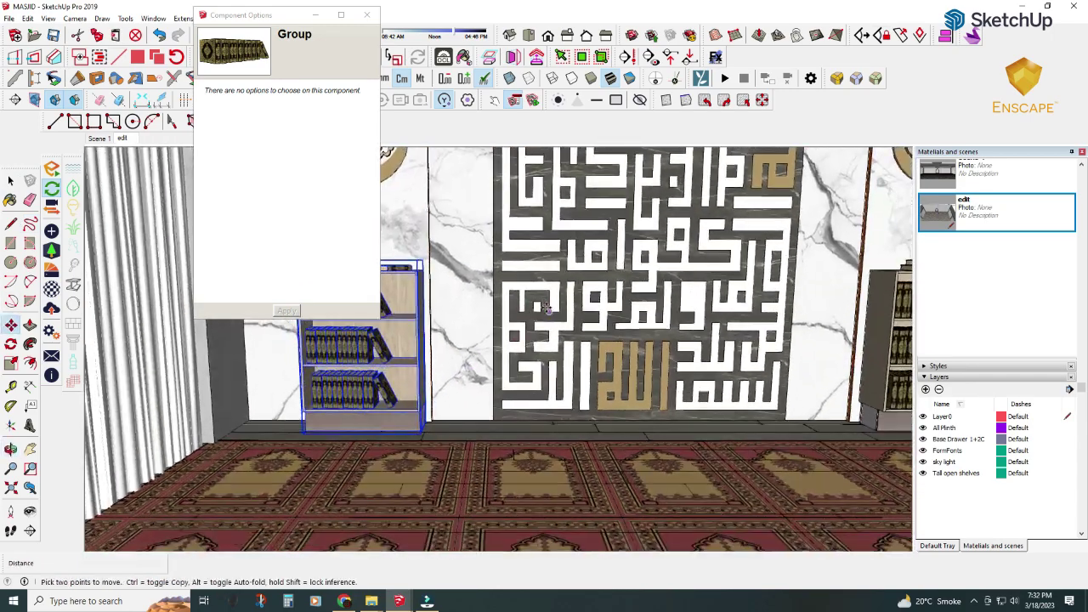
- Drag a component file from the downloaded components folder into the model
scroll(276, 407, "down", 2)
scroll(400, 357, "down", 2)
scroll(522, 309, "down", 2)
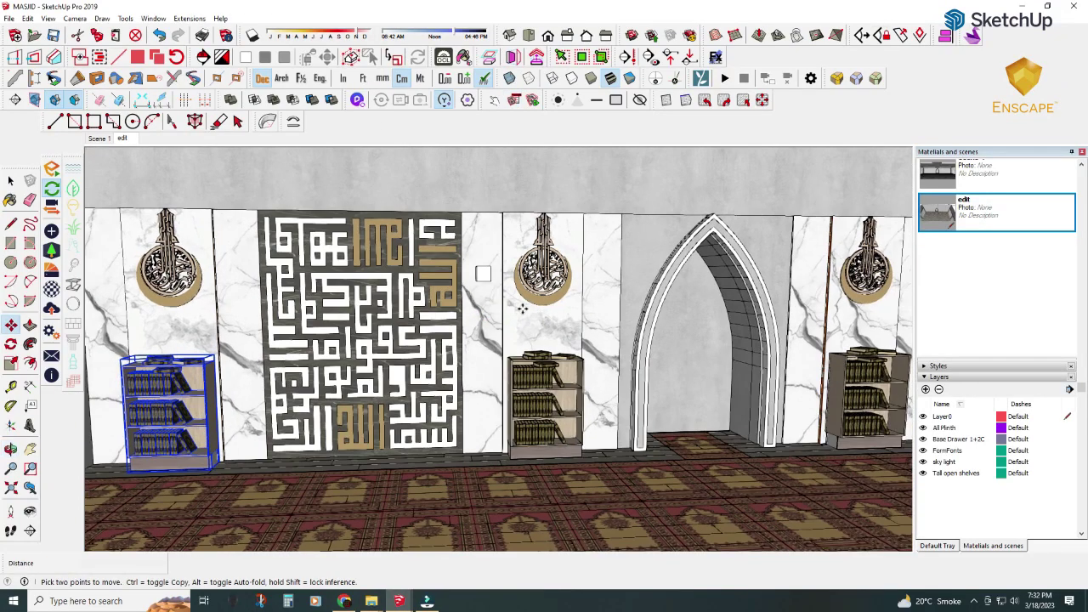
middle_click_drag(496, 335, 319, 581)
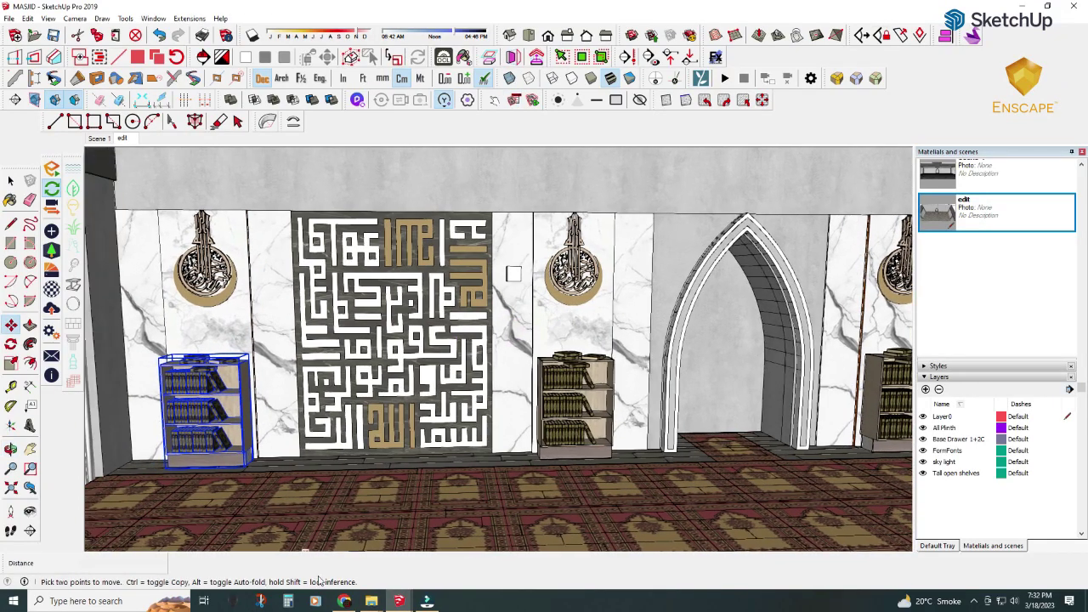
left_click(372, 608)
left_click(463, 536)
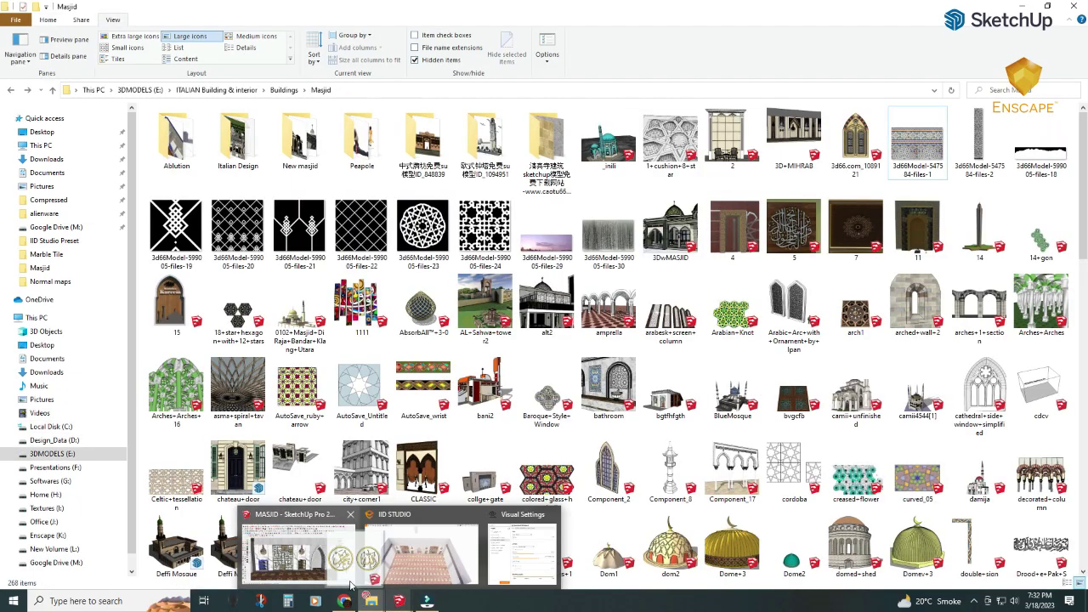
left_click_drag(522, 448, 493, 445)
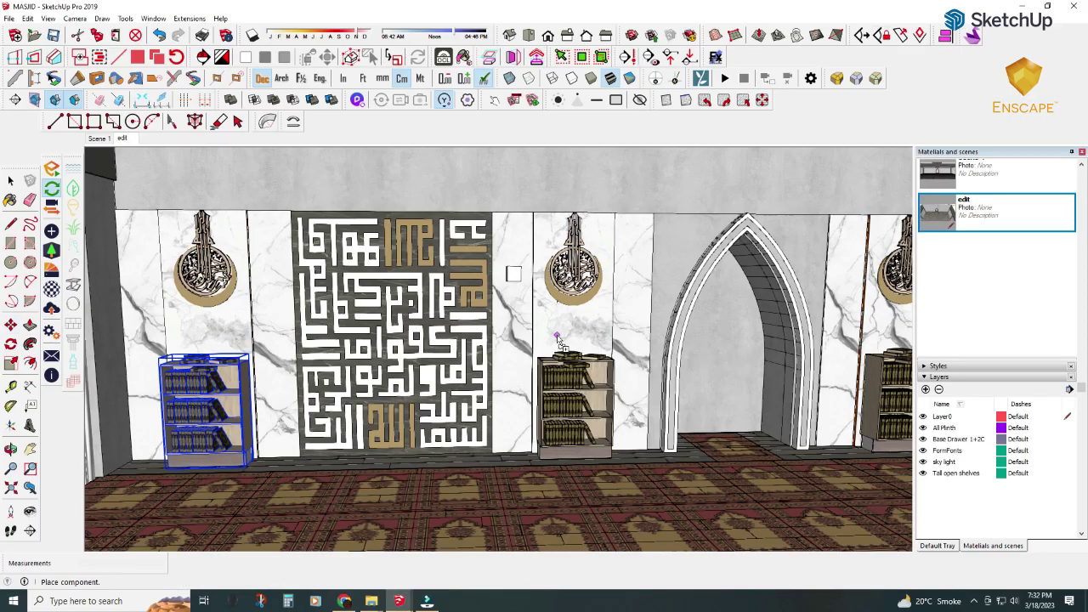
- Place the medallion component at the bookshelf and slide it along the shelf
left_click(551, 371)
middle_click_drag(551, 372, 541, 365)
scroll(540, 365, "up", 3)
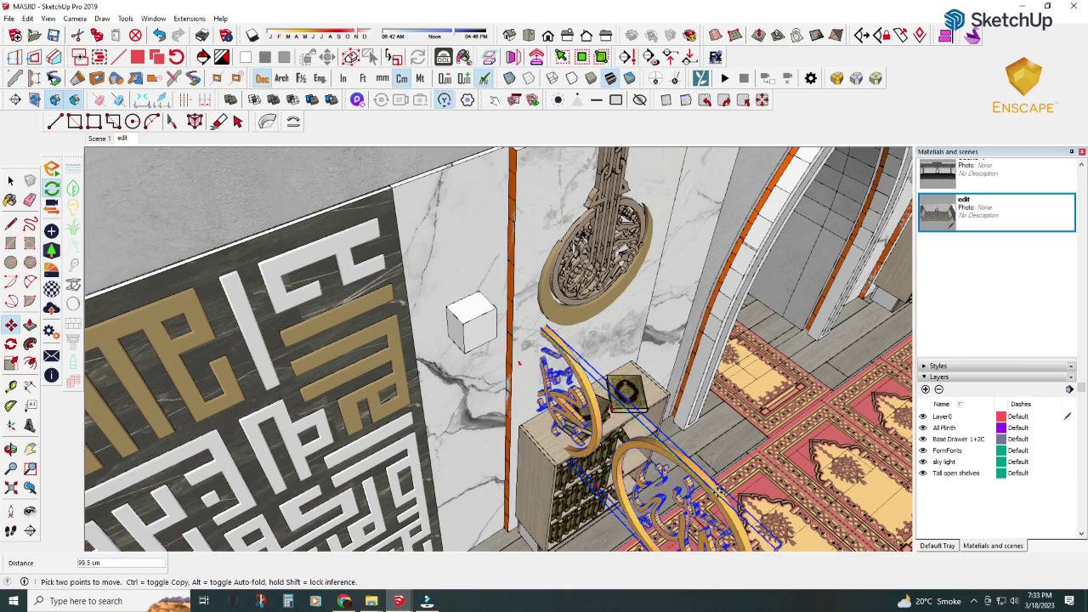
middle_click_drag(646, 476, 629, 459)
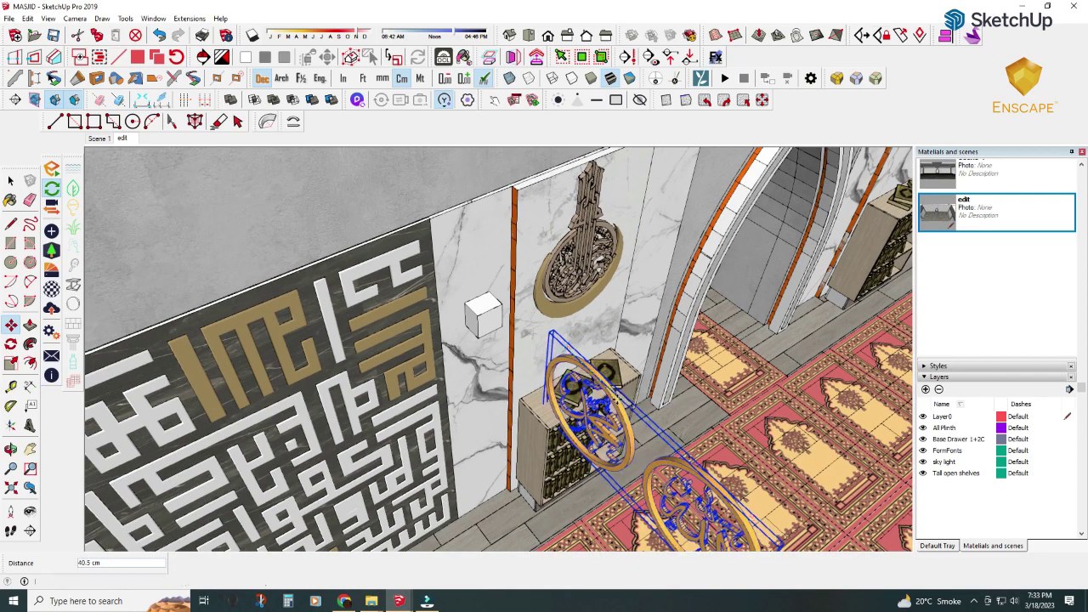
- Rotate the medallion pair to line up with the wall
left_click(587, 406)
middle_click_drag(587, 406, 544, 374)
key("q")
left_click(510, 357)
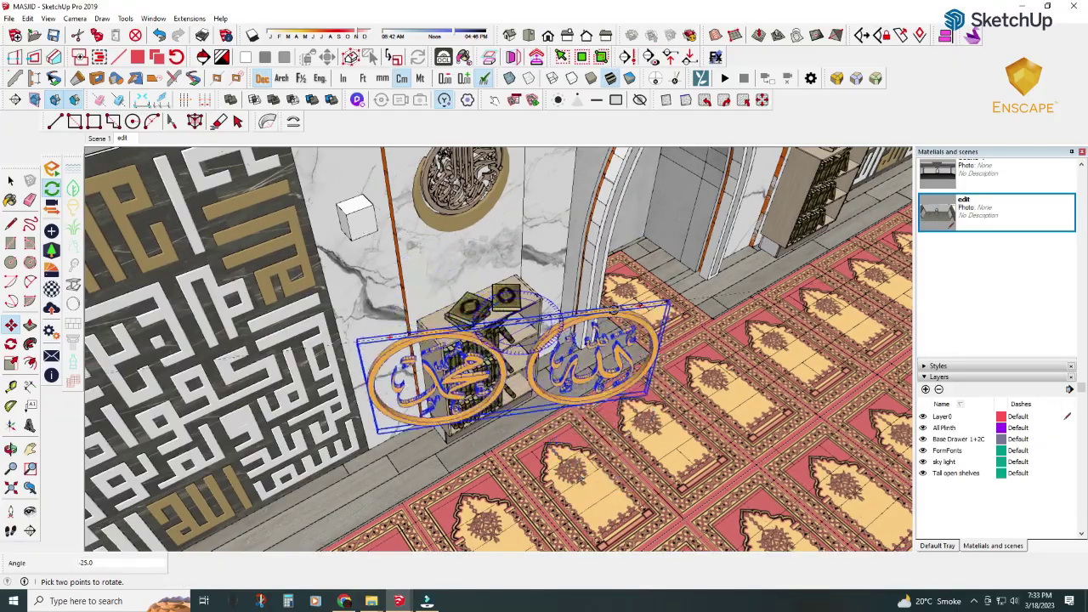
mouse_move(633, 274)
middle_mouse_down()
mouse_move(738, 201)
mouse_move(738, 186)
mouse_move(769, 227)
mouse_move(697, 246)
mouse_move(765, 250)
middle_mouse_up()
scroll(769, 227, "up", 5)
scroll(765, 251, "down", 5)
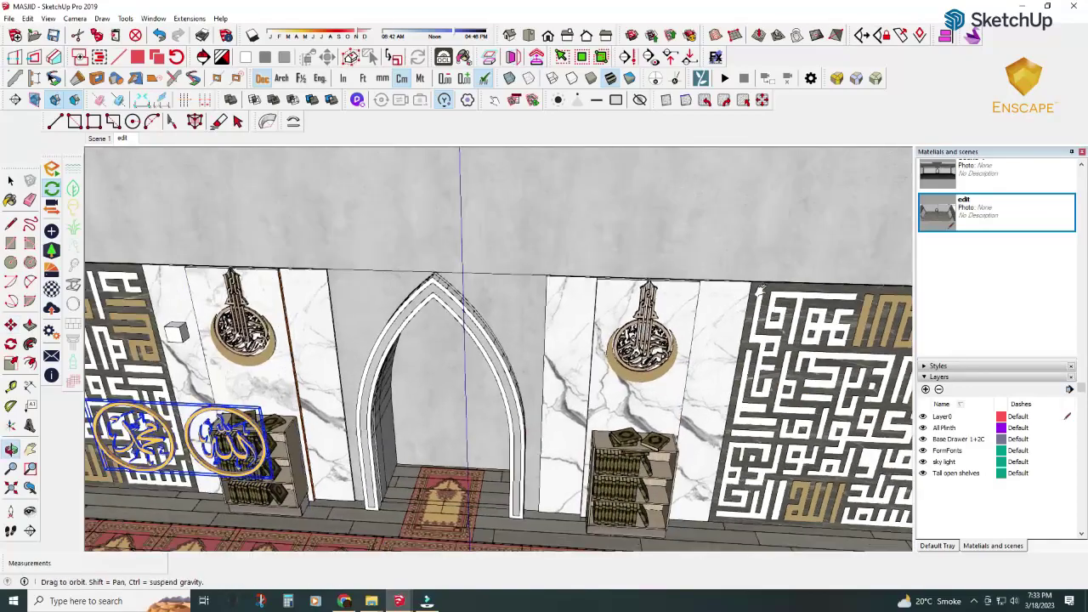
- Move the medallion pair along the marble wall above the bookshelf
key("m")
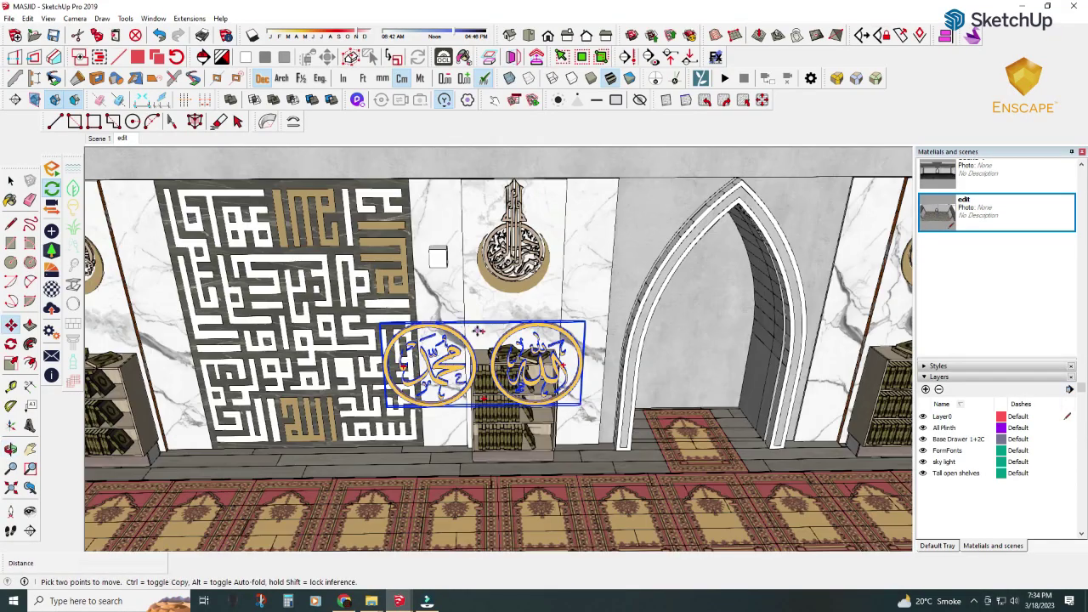
middle_click_drag(418, 379, 544, 397)
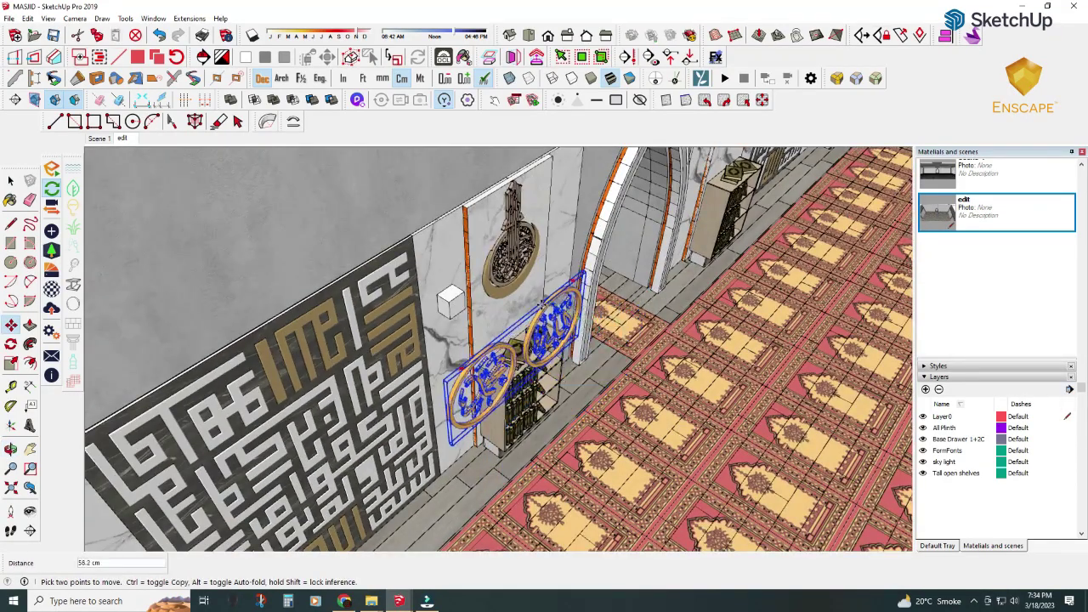
scroll(381, 364, "up", 3)
middle_click_drag(381, 363, 501, 298)
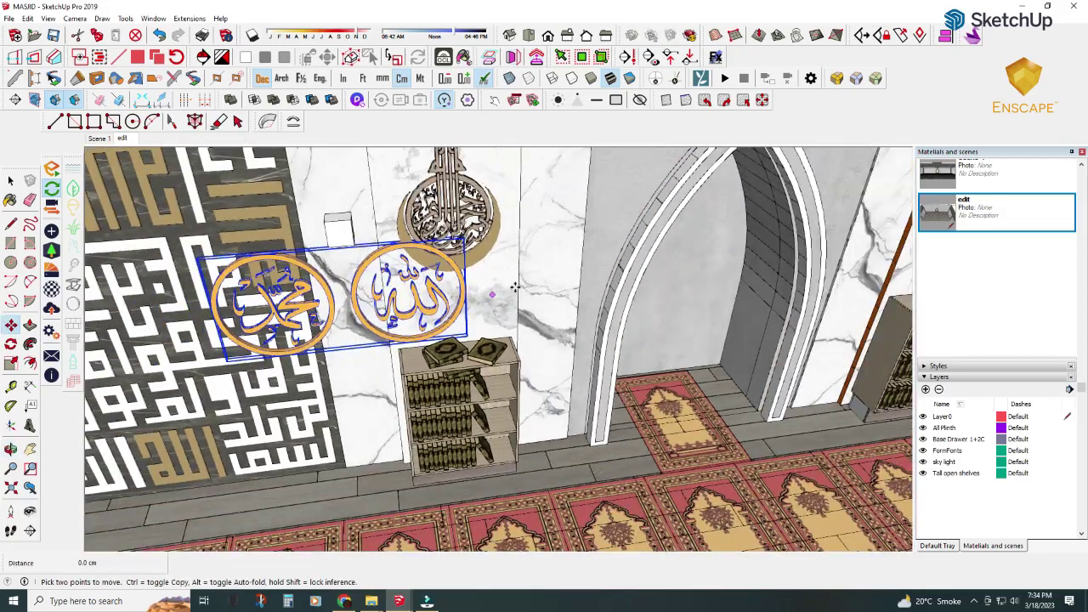
left_click(514, 289)
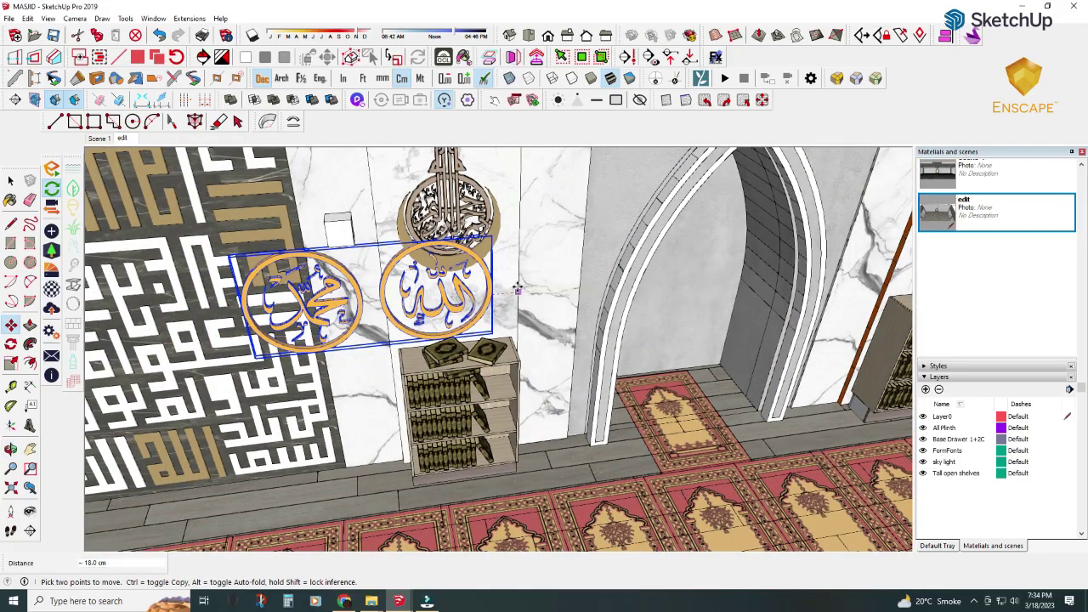
mouse_move(568, 284)
middle_mouse_down()
mouse_move(513, 247)
mouse_move(138, 269)
middle_mouse_up()
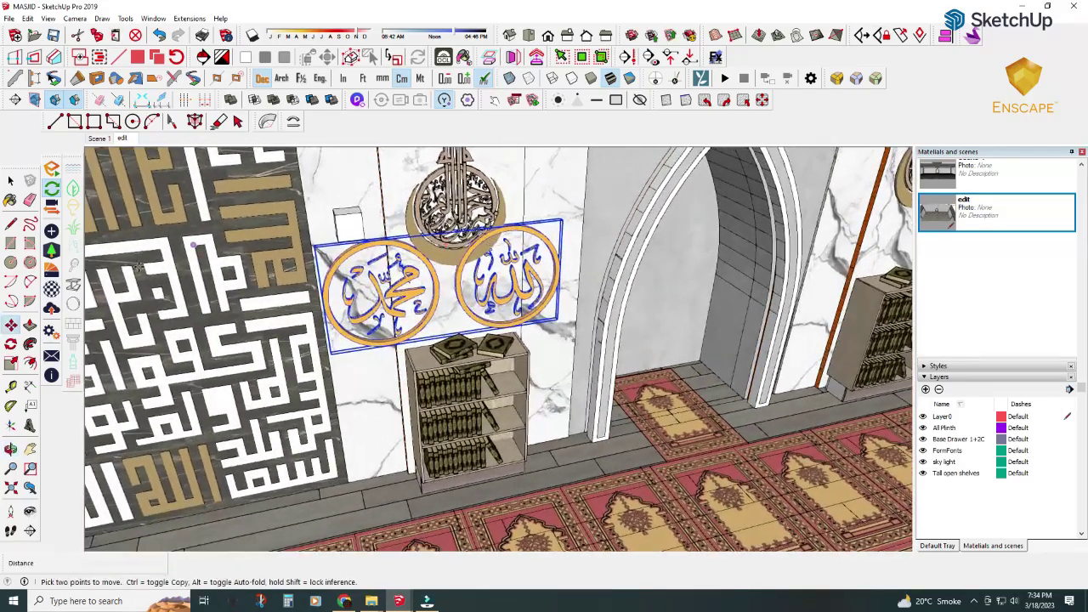
- Scale the medallions down to 0.74 and select the Allah medallion inside the group
left_click_drag(561, 221, 473, 289)
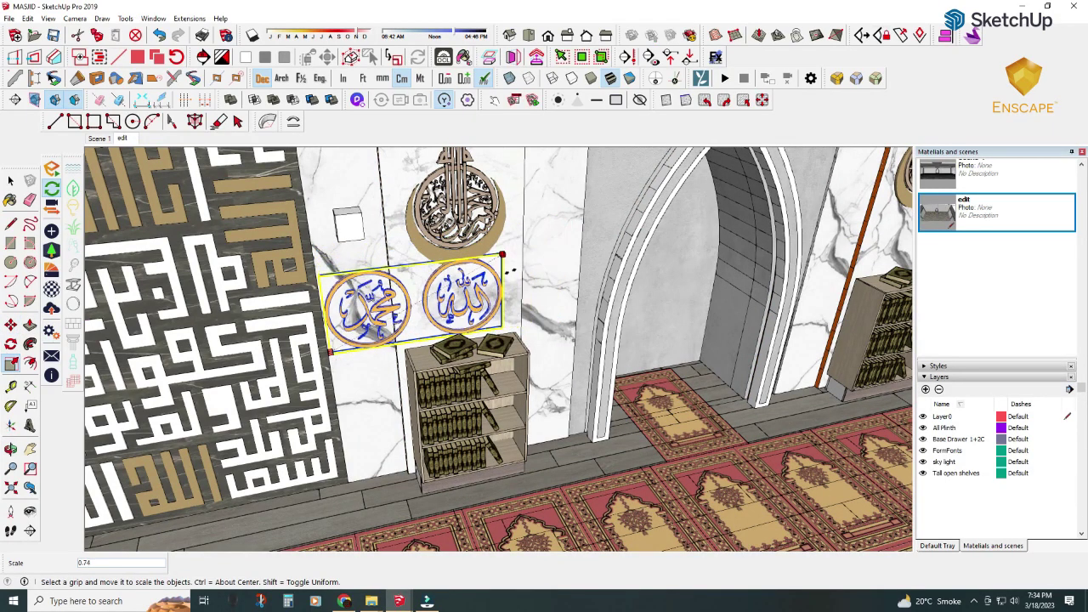
scroll(466, 300, "up", 2)
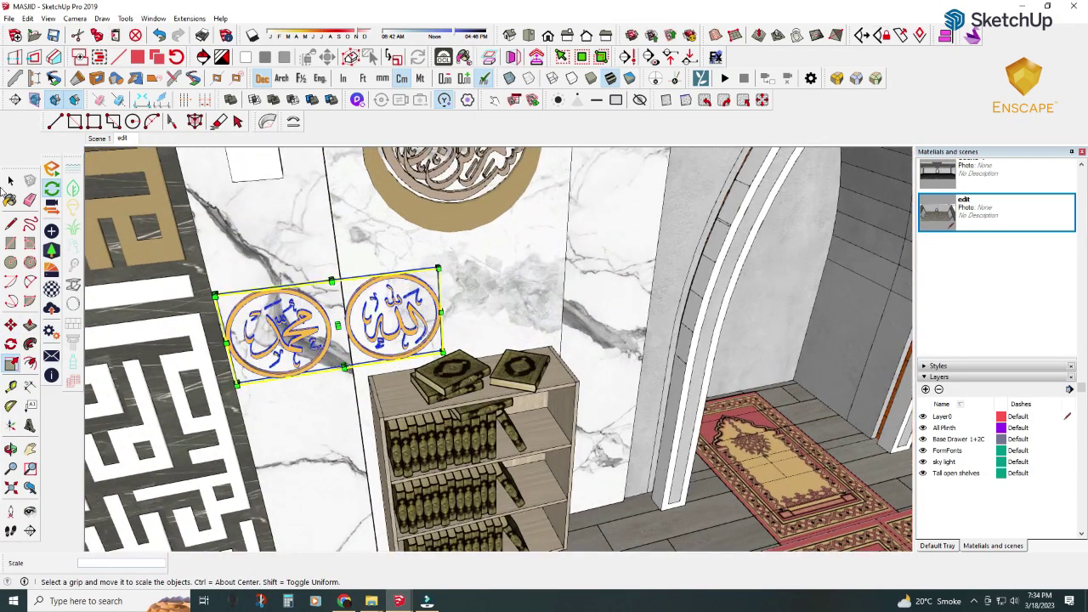
double_click(311, 307)
left_click(325, 332)
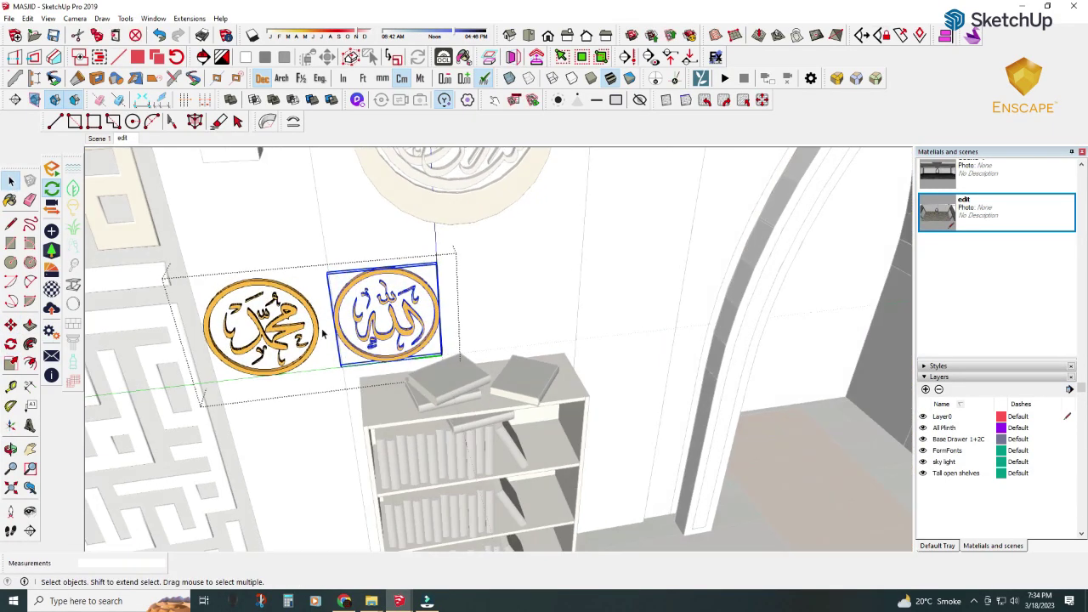
- Move the Allah medallion right onto the next marble panel
left_click(359, 236)
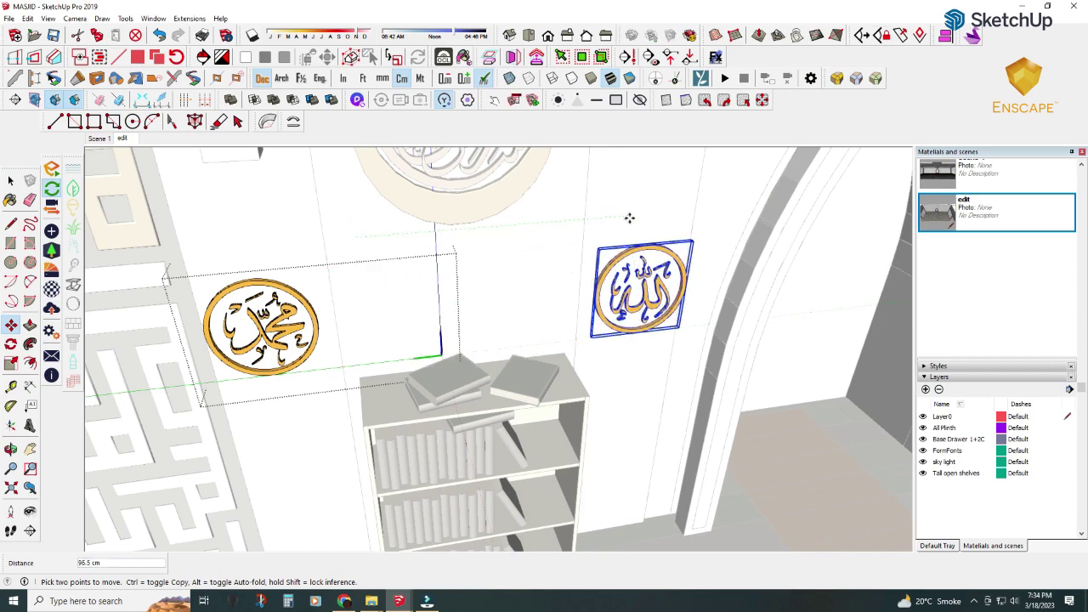
mouse_move(629, 219)
middle_mouse_down()
mouse_move(459, 190)
mouse_move(511, 197)
mouse_move(468, 204)
middle_mouse_up()
mouse_move(630, 208)
middle_mouse_down()
mouse_move(583, 212)
mouse_move(581, 196)
middle_mouse_up()
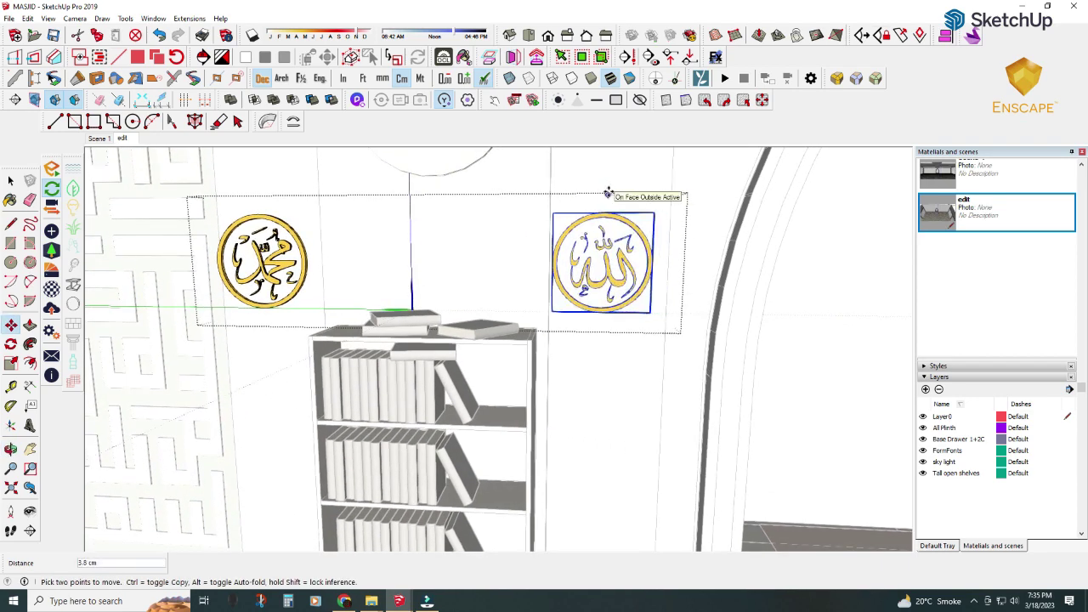
middle_click_drag(609, 191, 553, 255)
scroll(553, 255, "up", 3)
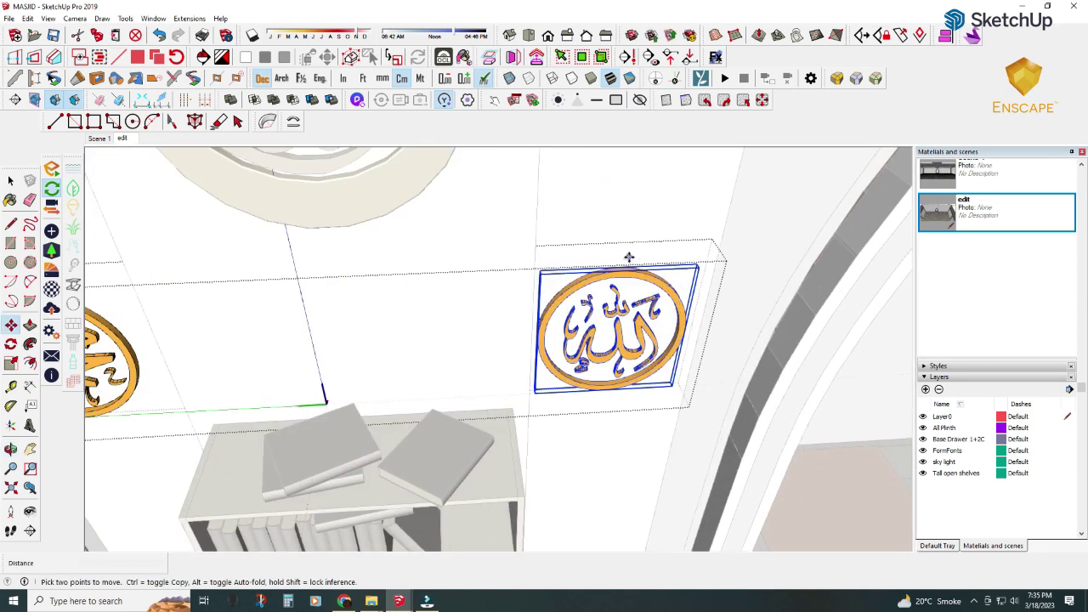
key("space")
scroll(493, 327, "down", 3)
- Close the group and nudge the Muhammad medallion slightly to the right
left_click(551, 428)
left_click(545, 364)
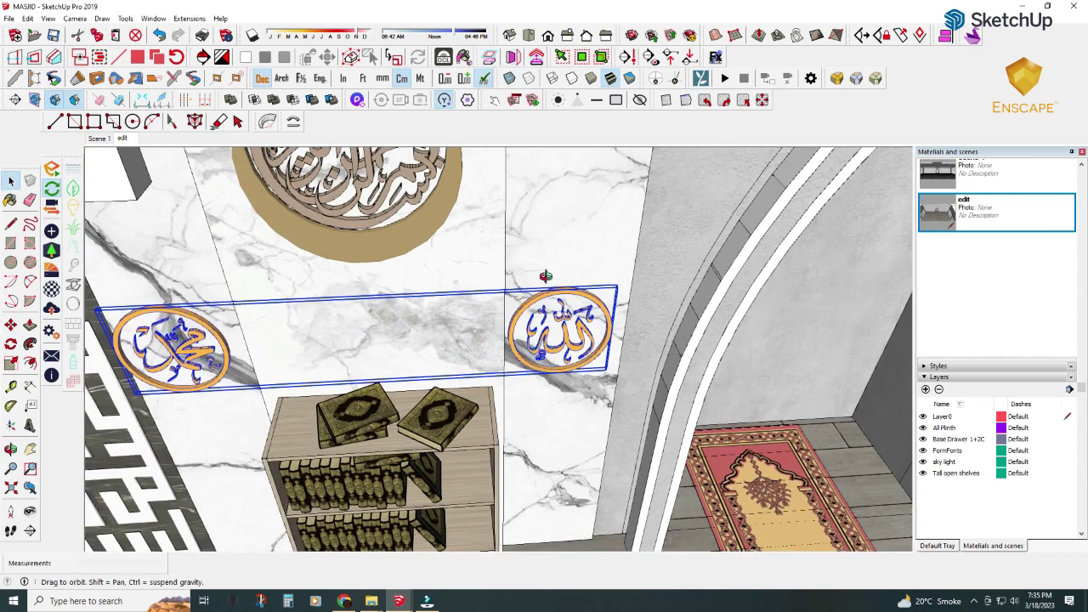
scroll(546, 280, "up", 3)
key("m")
middle_click_drag(646, 312, 540, 315)
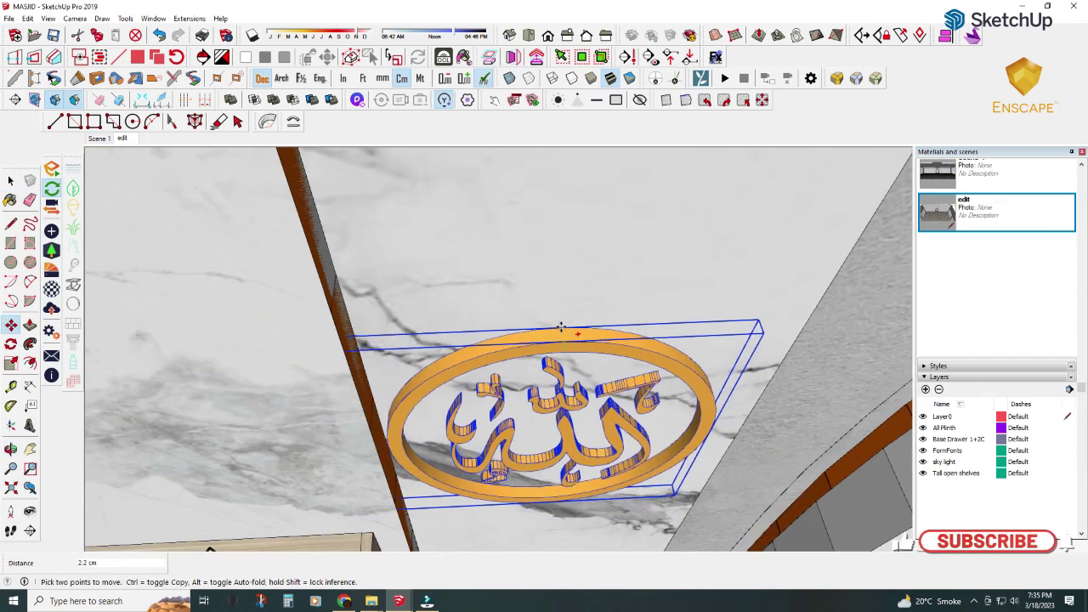
mouse_move(622, 340)
middle_mouse_down()
mouse_move(600, 362)
mouse_move(525, 361)
middle_mouse_up()
left_click(463, 337)
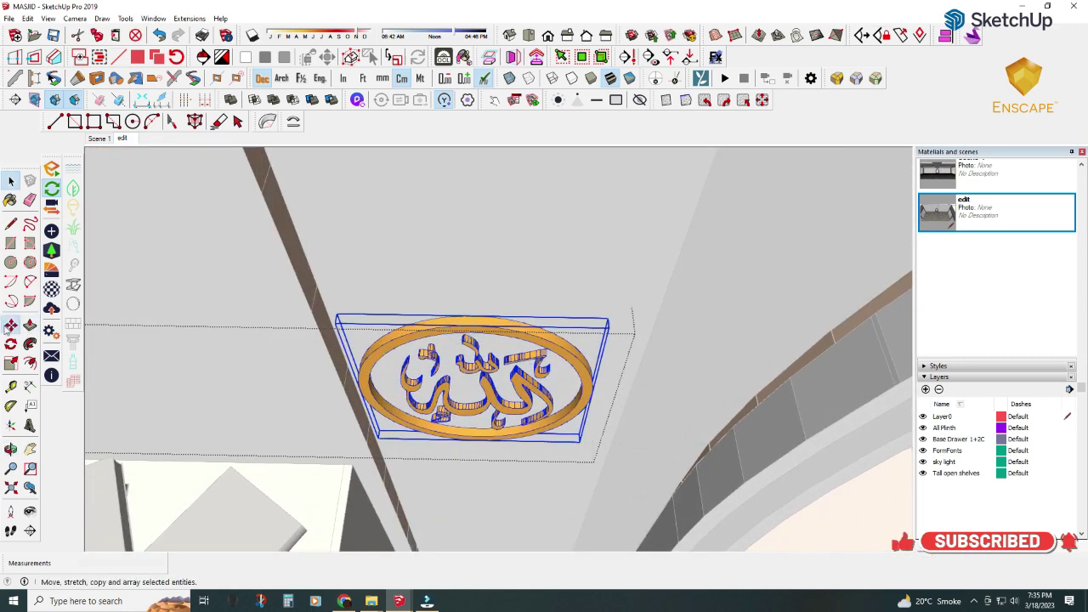
mouse_move(448, 261)
middle_mouse_down()
mouse_move(461, 263)
mouse_move(413, 318)
mouse_move(578, 335)
mouse_move(595, 357)
middle_mouse_up()
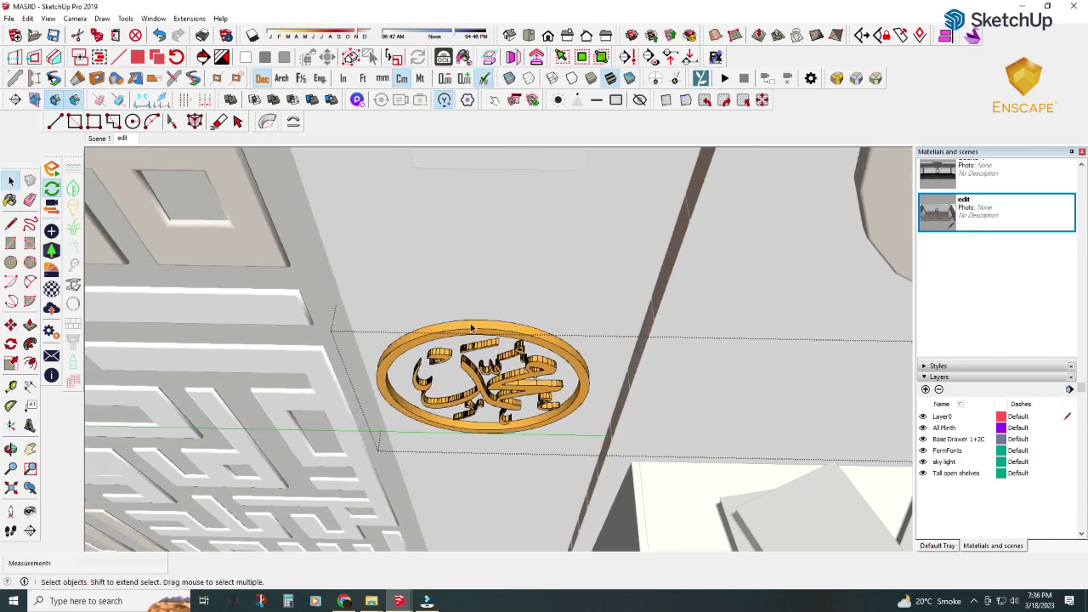
left_click_drag(474, 304, 486, 303)
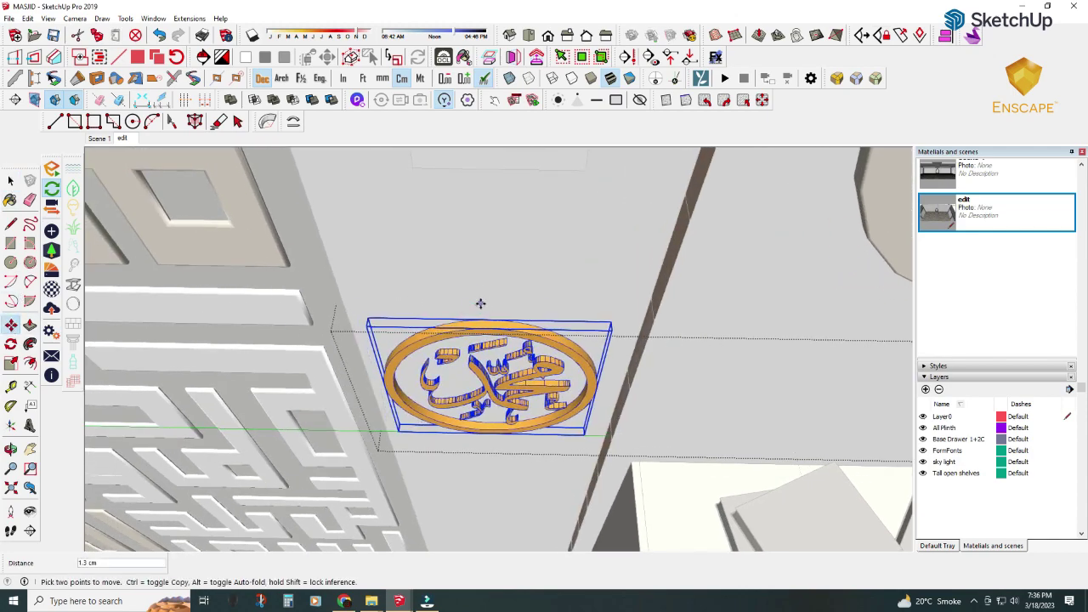
middle_click_drag(361, 249, 389, 281)
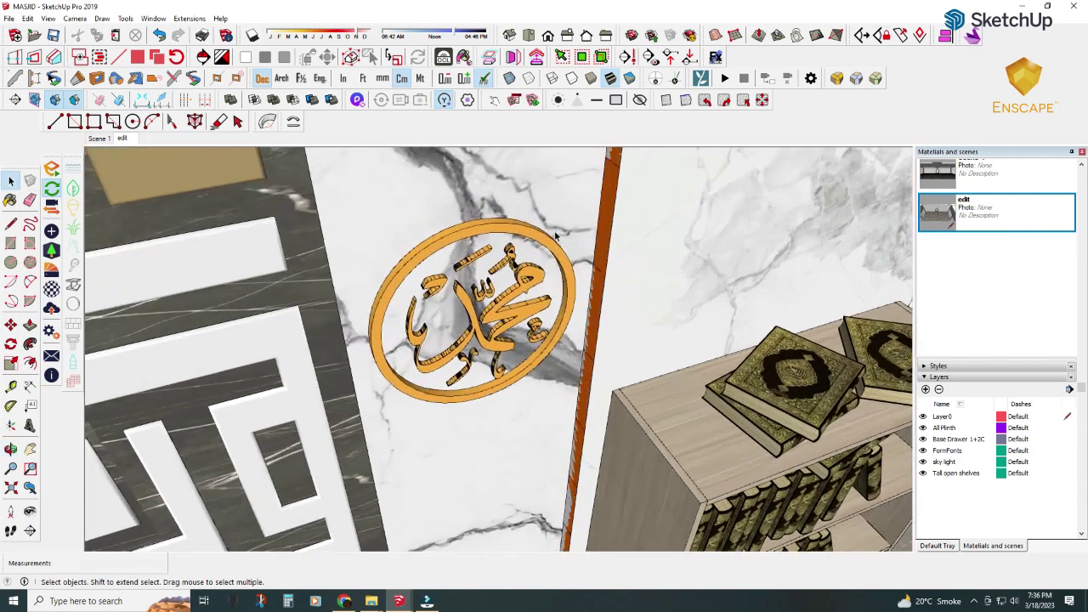
- Round the first medallion ring's edges with a 0.5 cm offset
scroll(476, 340, "up", 5)
middle_click_drag(551, 229, 645, 161)
left_click(837, 78)
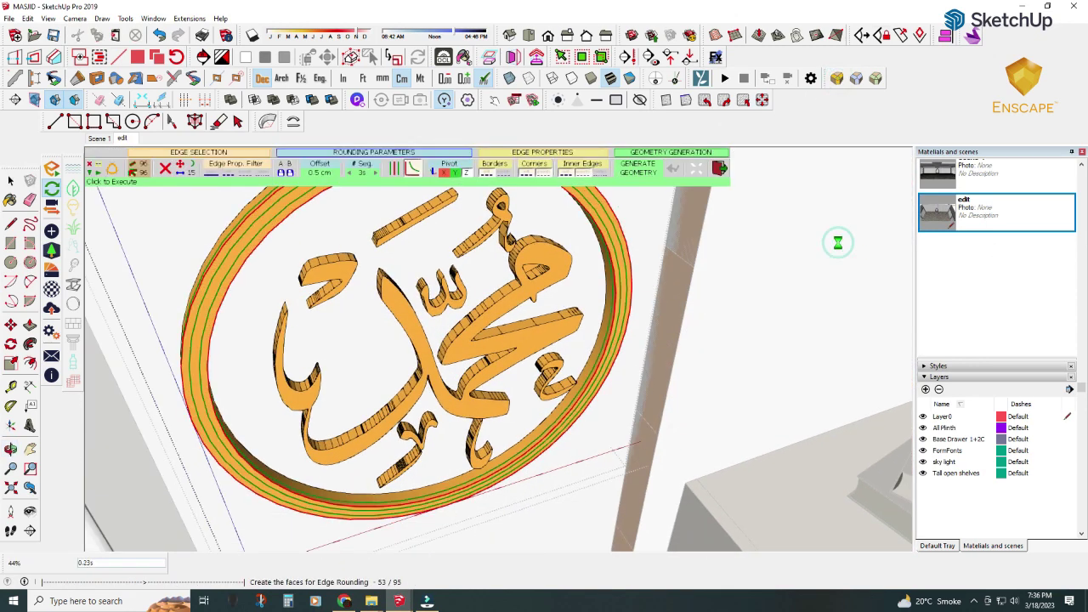
key("space")
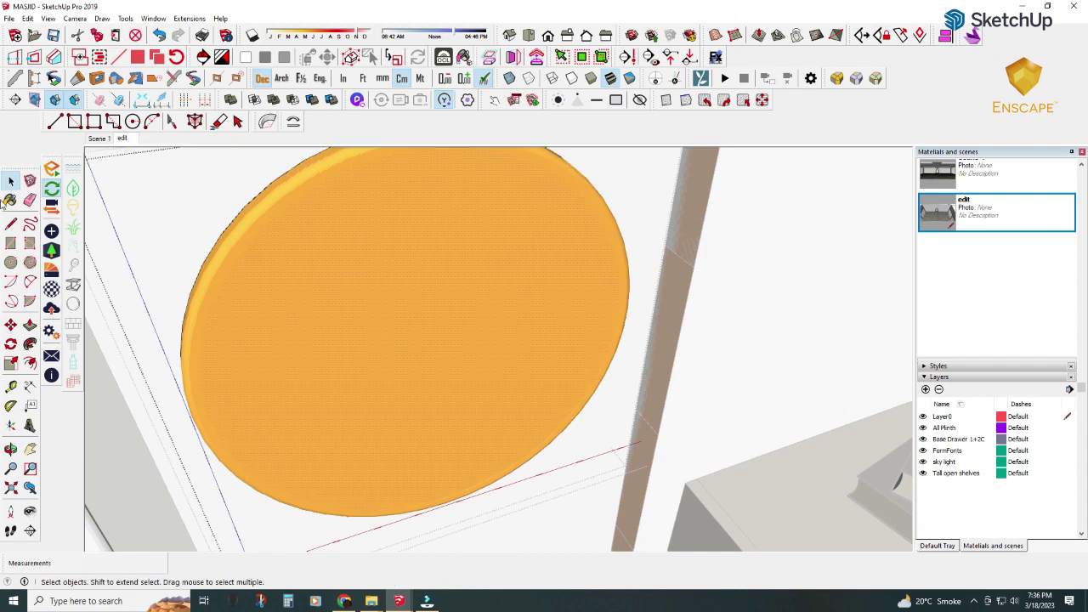
- Round the Allah medallion's edges with the same 0.5 cm offset
scroll(330, 289, "down", 3)
mouse_move(330, 289)
middle_mouse_down()
mouse_move(600, 319)
mouse_move(212, 315)
middle_mouse_up()
scroll(600, 320, "down", 3)
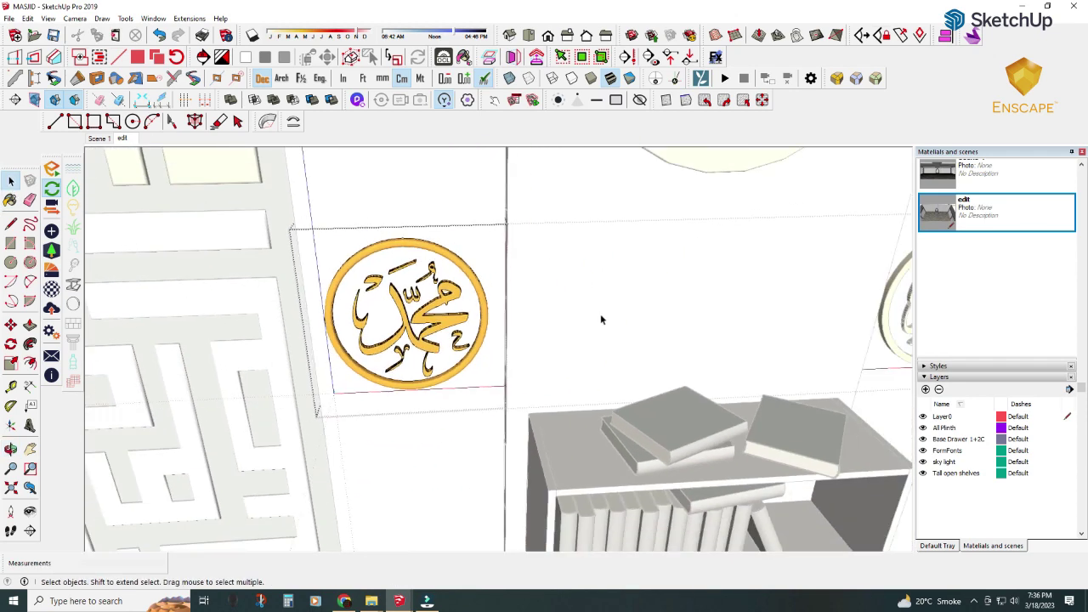
scroll(651, 243, "up", 5)
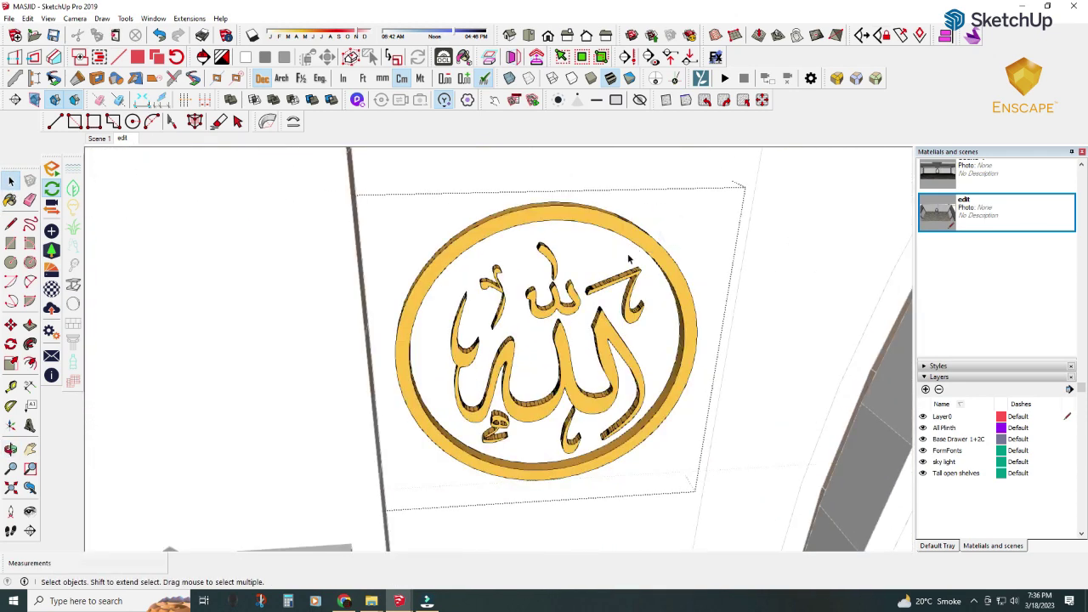
key("r")
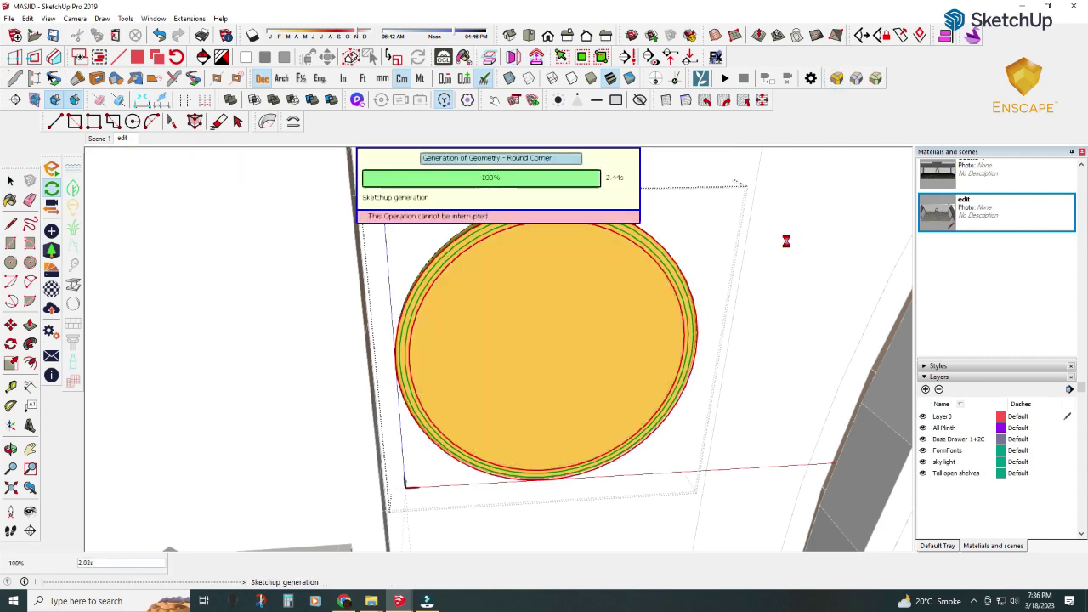
key("space")
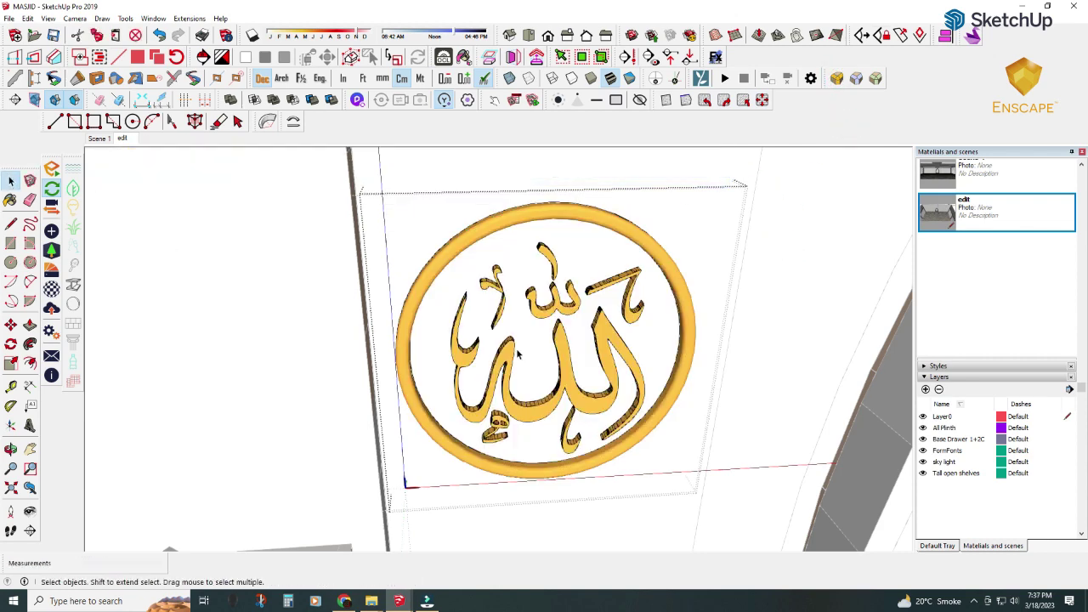
- Sample the gold '[Color D04]_enscape_Metal' material from a medallion ring, then close the material editor
key("b")
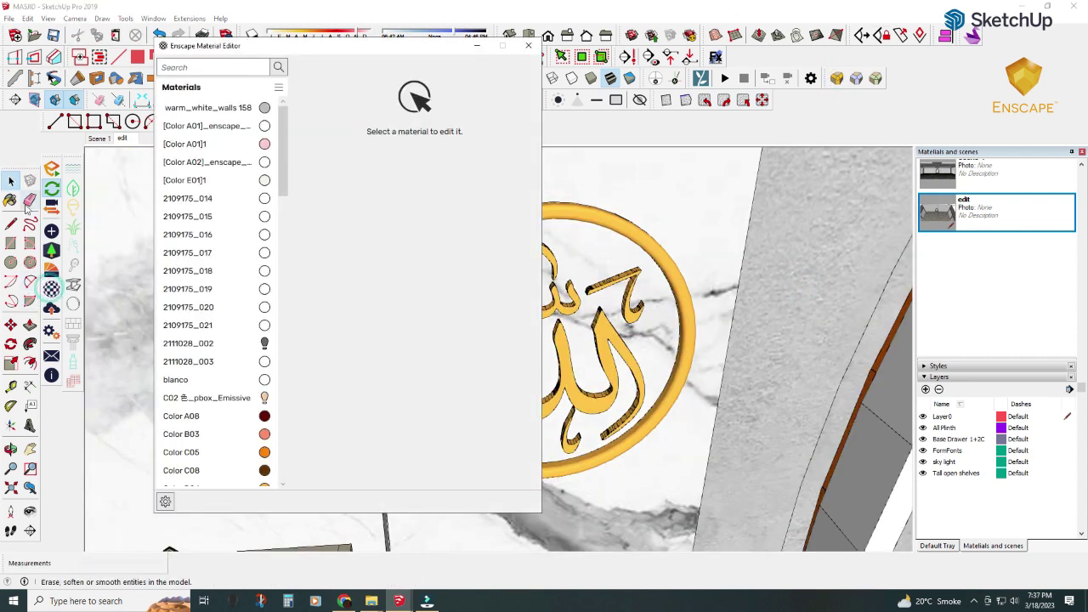
left_click(692, 300, "alt")
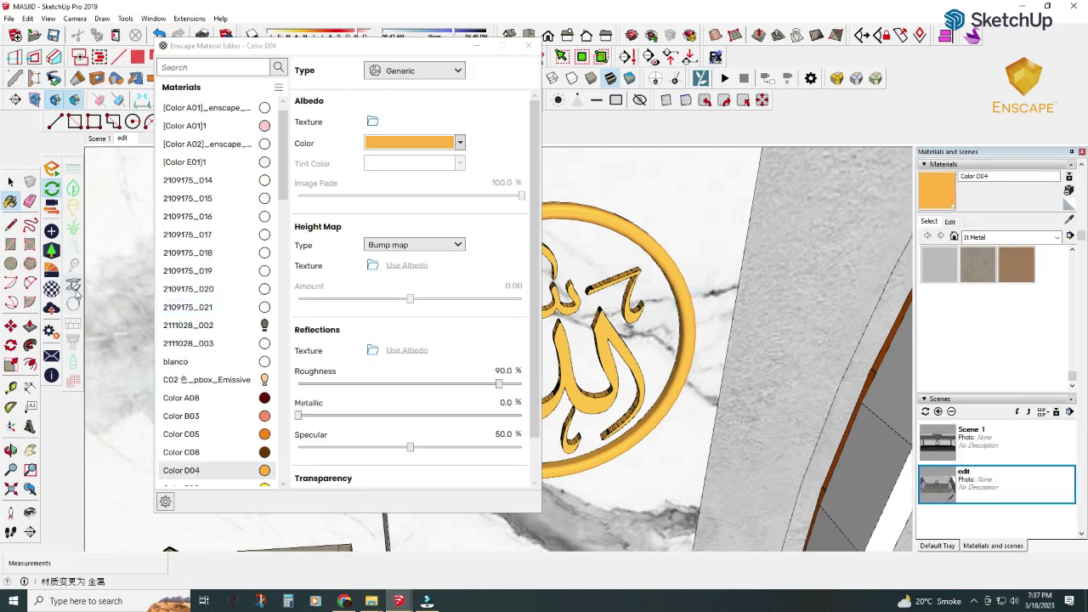
left_click(528, 45)
scroll(548, 328, "down", 3)
scroll(583, 359, "down", 4)
scroll(583, 359, "down", 3)
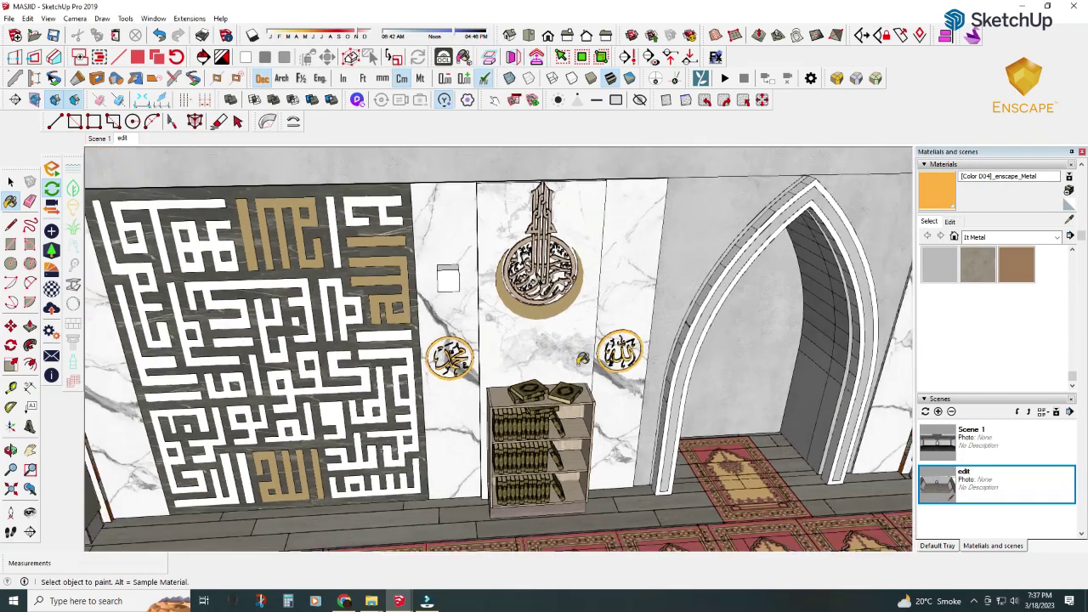
- Select both medallions and pick them up with Move to raise them
middle_click_drag(476, 289, 456, 276)
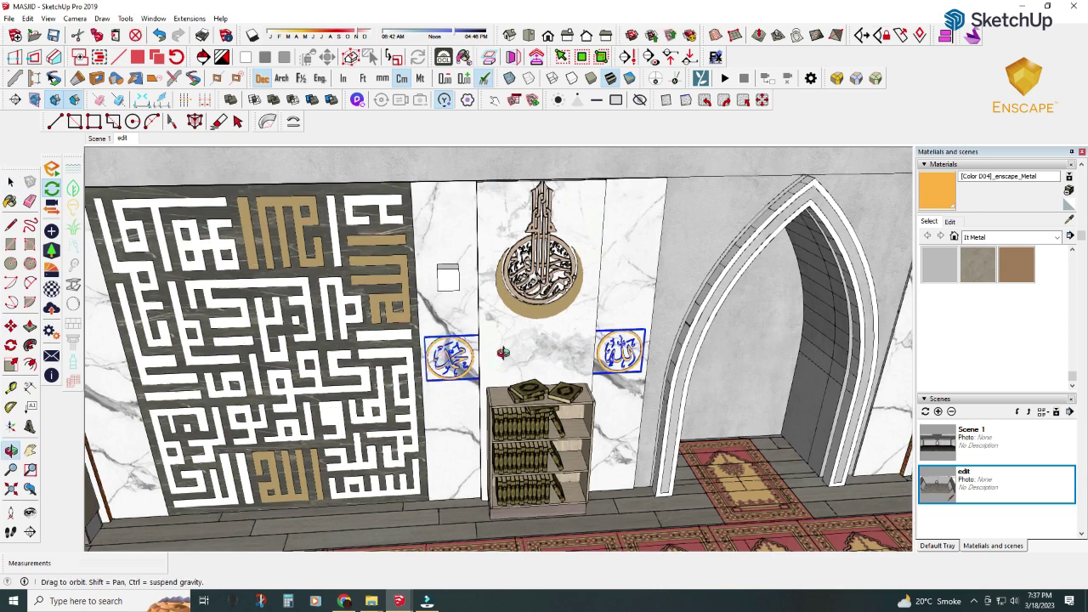
left_click(450, 274)
left_click(450, 355)
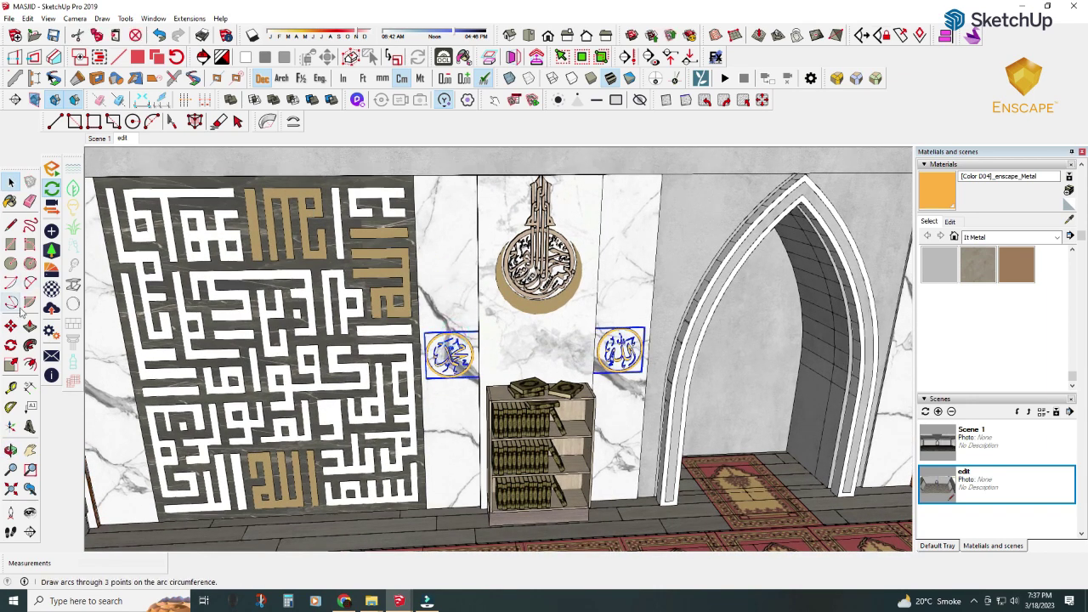
key("m")
left_click(488, 252)
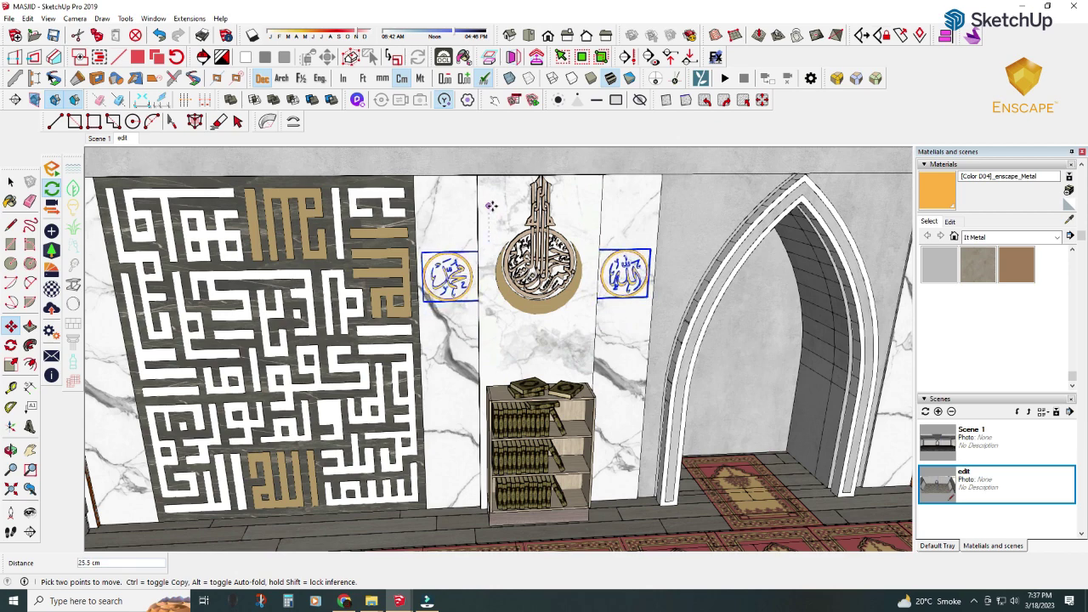
- Drop both medallions about 25 cm higher on the wall, then view the far panel
left_click(489, 207)
key("space")
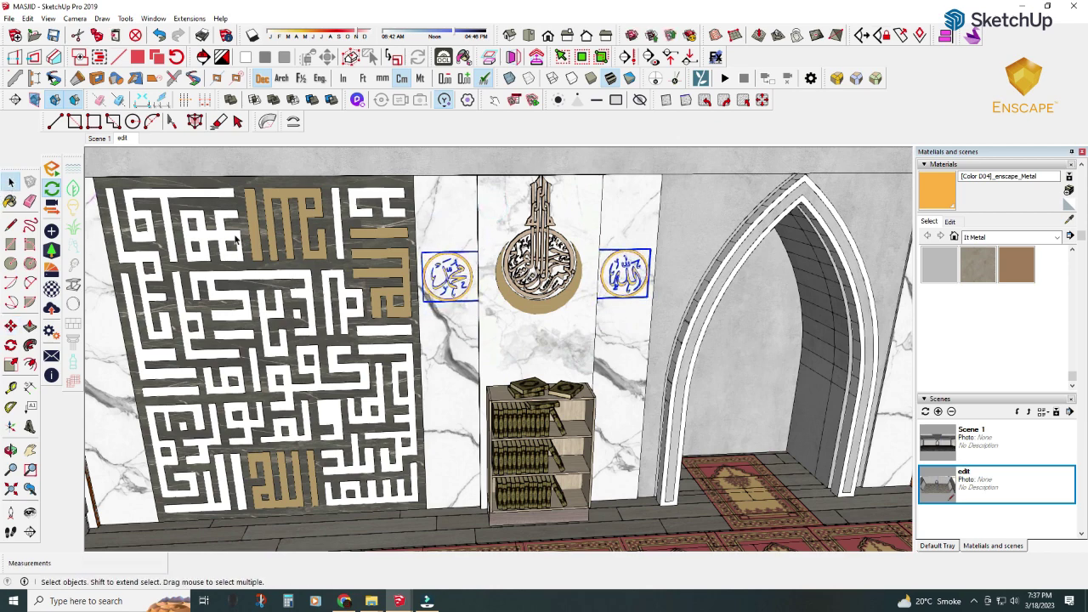
middle_click_drag(414, 293, 357, 323)
left_click(30, 346)
middle_click_drag(357, 281, 400, 195)
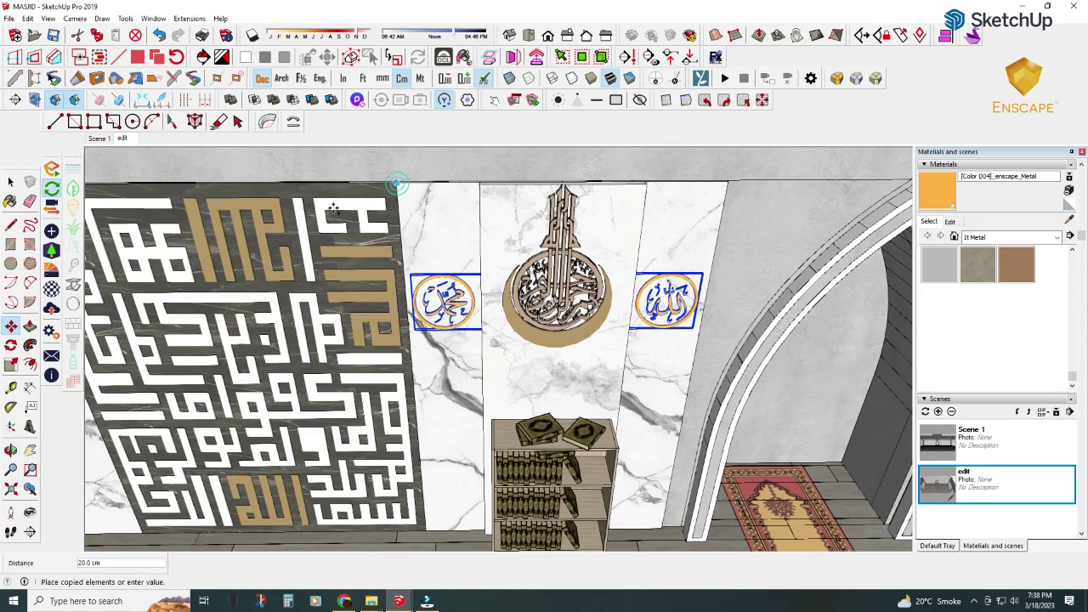
mouse_move(340, 340)
middle_mouse_down()
mouse_move(787, 295)
mouse_move(207, 243)
middle_mouse_up()
- Copy the medallion pair to the far calligraphy panel, then return to Scene 1
key("m")
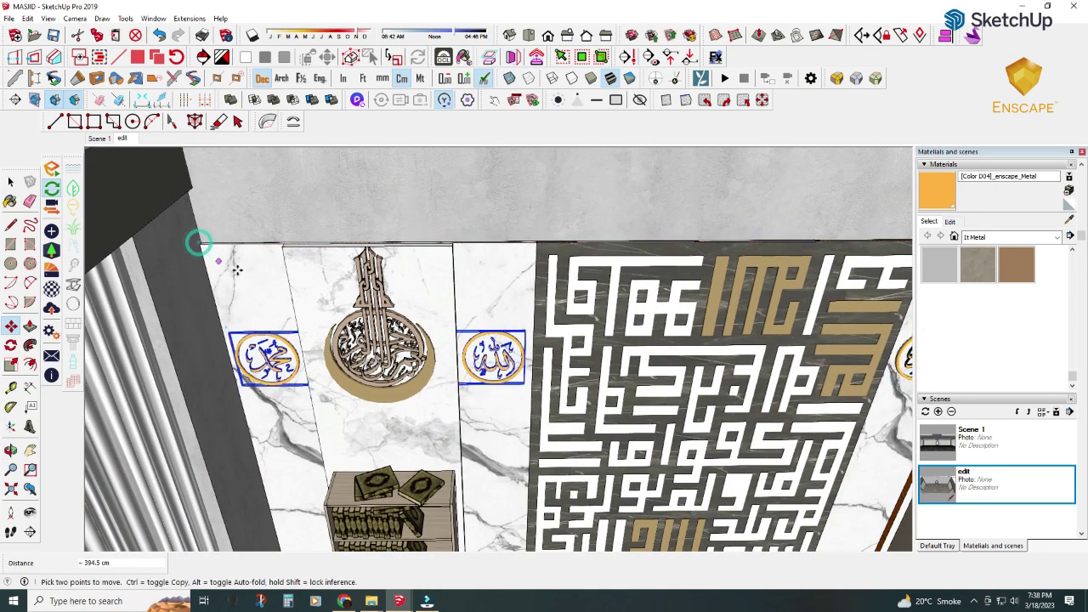
scroll(406, 306, "down", 2)
left_click(12, 184)
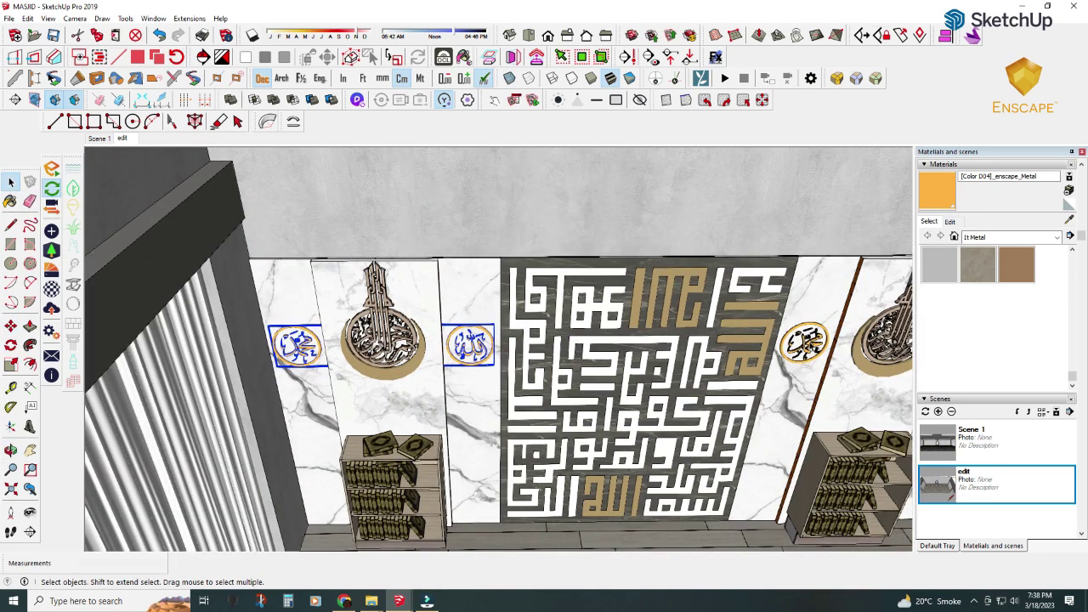
left_click(805, 340, "shift")
left_click(11, 326)
left_click(467, 344)
key("ctrl")
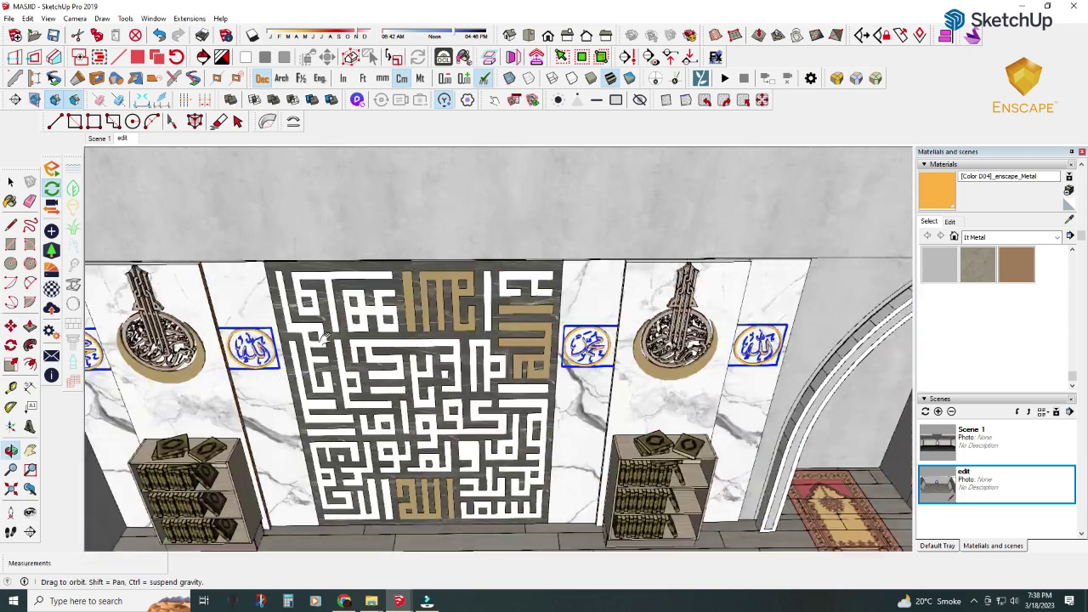
middle_click_drag(510, 391, 425, 280)
left_click(425, 280)
key("space")
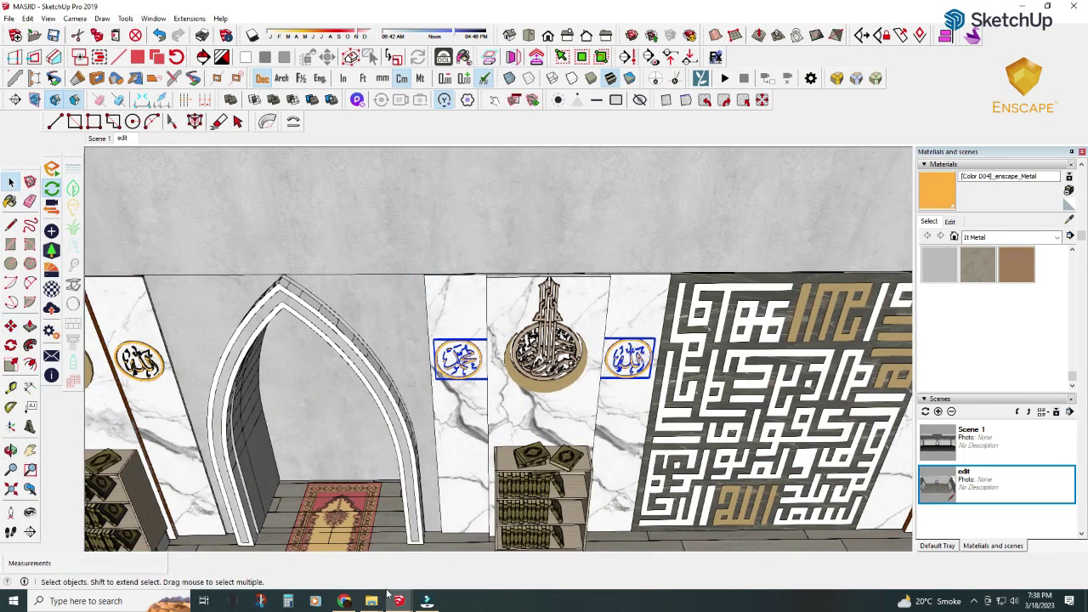
key("Page_Up")
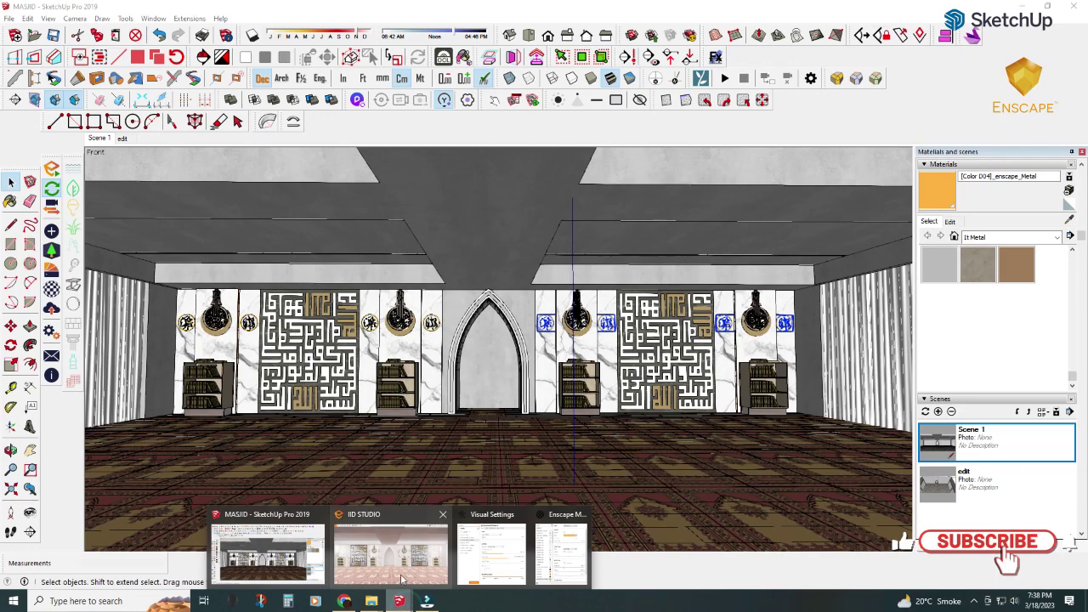
- Raise the Enscape exposure to 54 % and preview the render
left_click(403, 578)
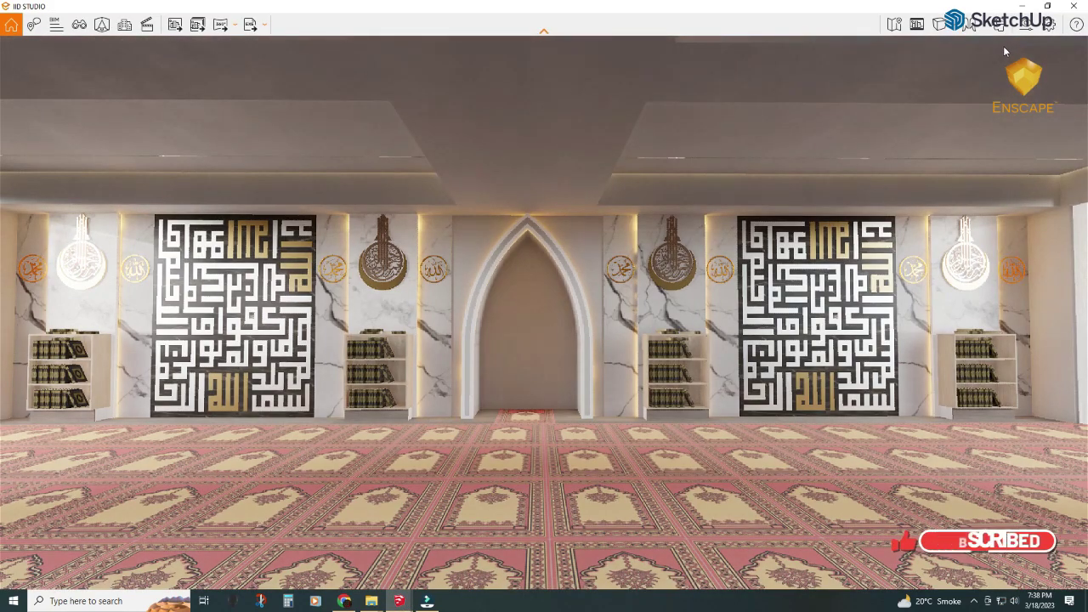
left_click(1003, 25)
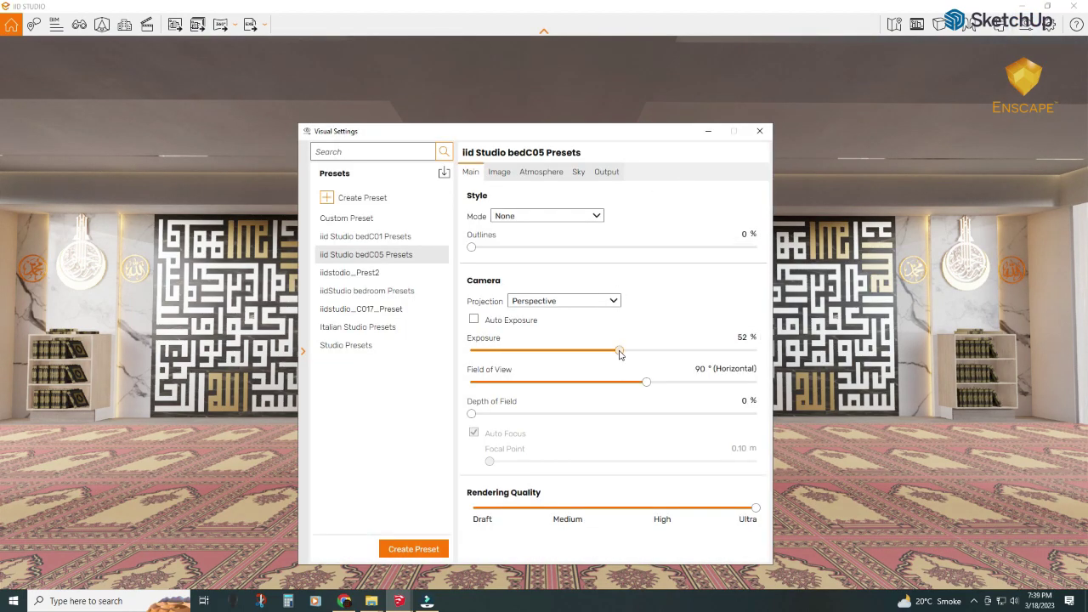
left_click_drag(619, 353, 624, 358)
left_click(709, 135)
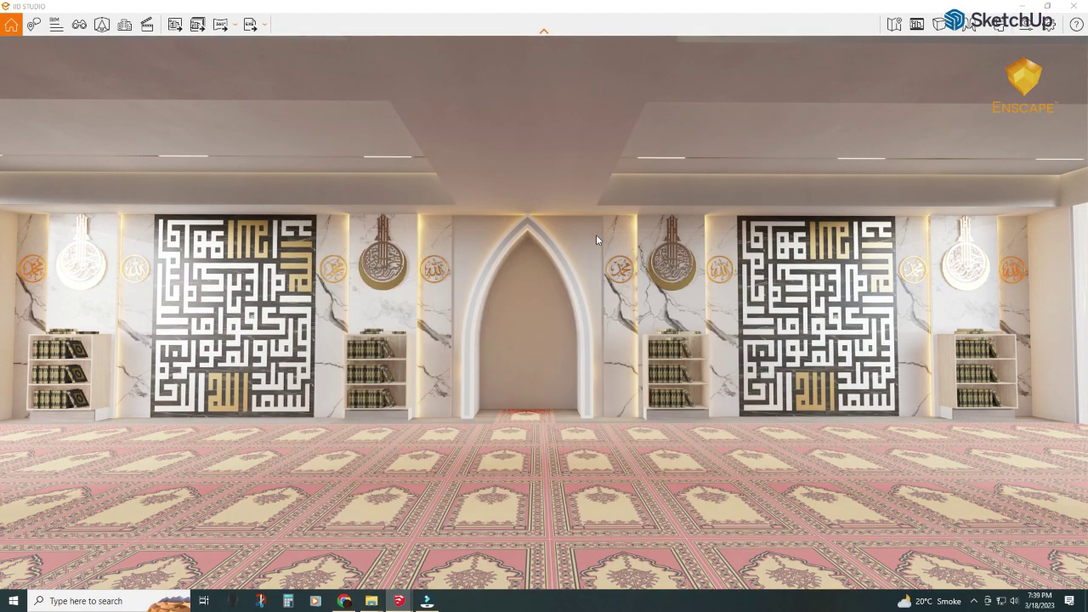
scroll(597, 242, "down", 3)
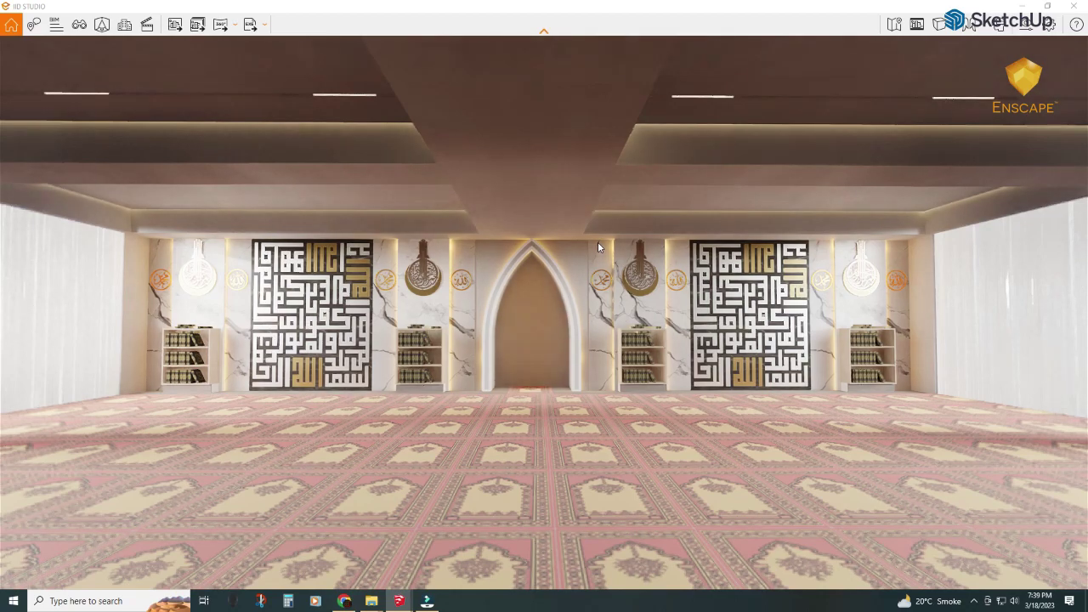
scroll(598, 241, "up", 2)
- Push Highlights to 90 % and Shadows to -79 % in the Image settings
left_click(998, 25)
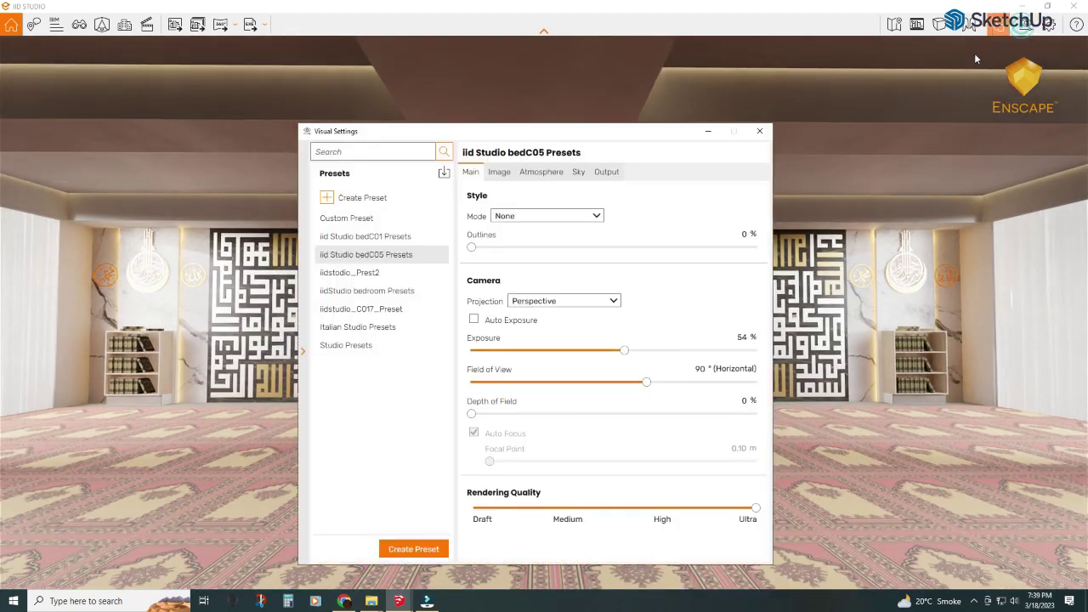
left_click(499, 173)
left_click(577, 172)
left_click(532, 173)
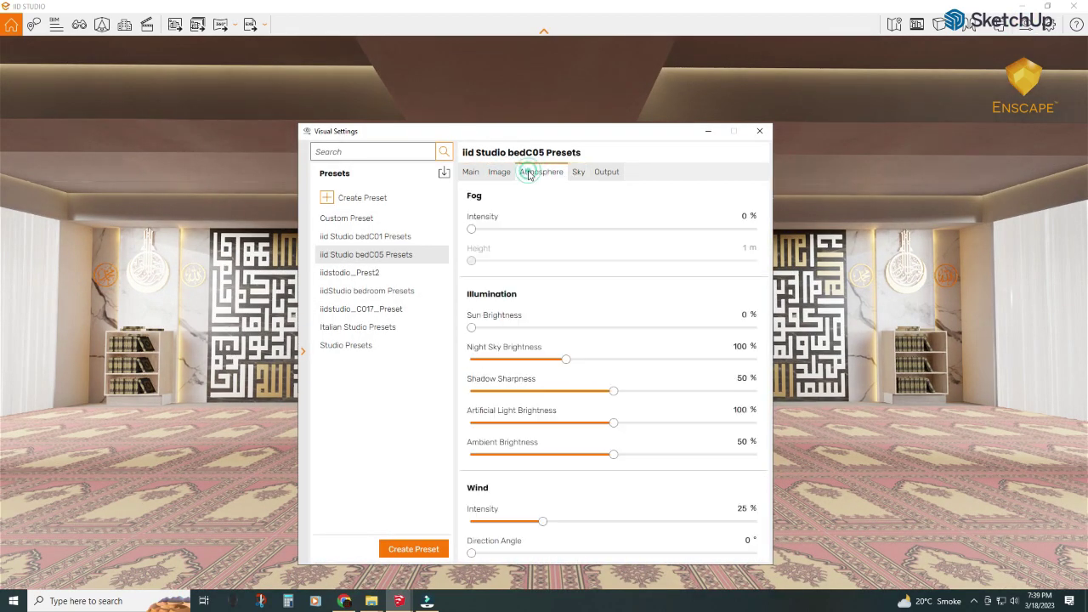
left_click(500, 172)
left_click_drag(623, 246, 701, 248)
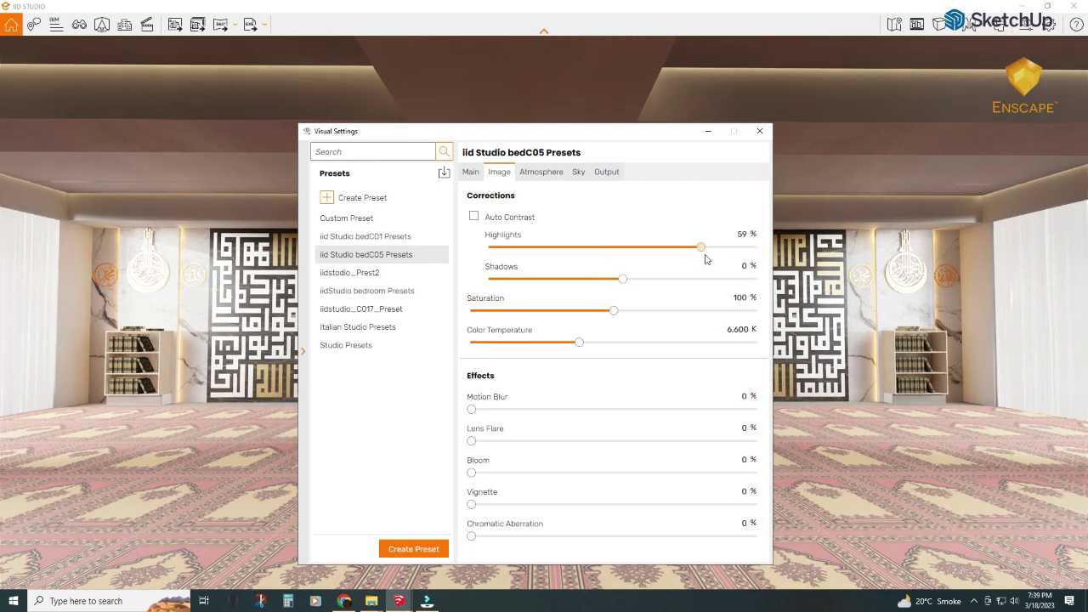
left_click_drag(623, 279, 518, 279)
left_click_drag(711, 246, 743, 247)
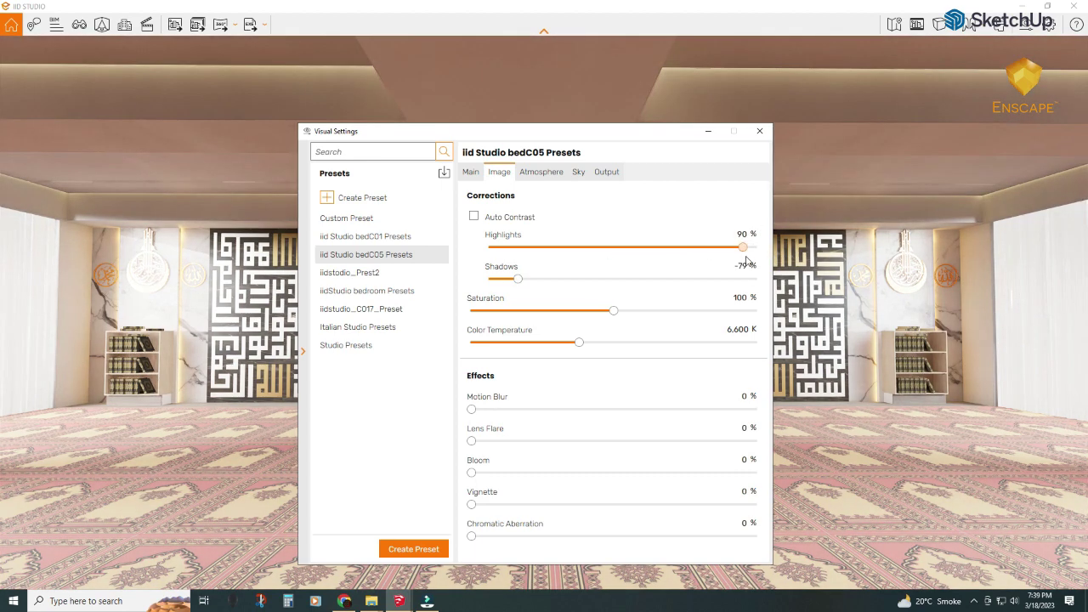
left_click(706, 131)
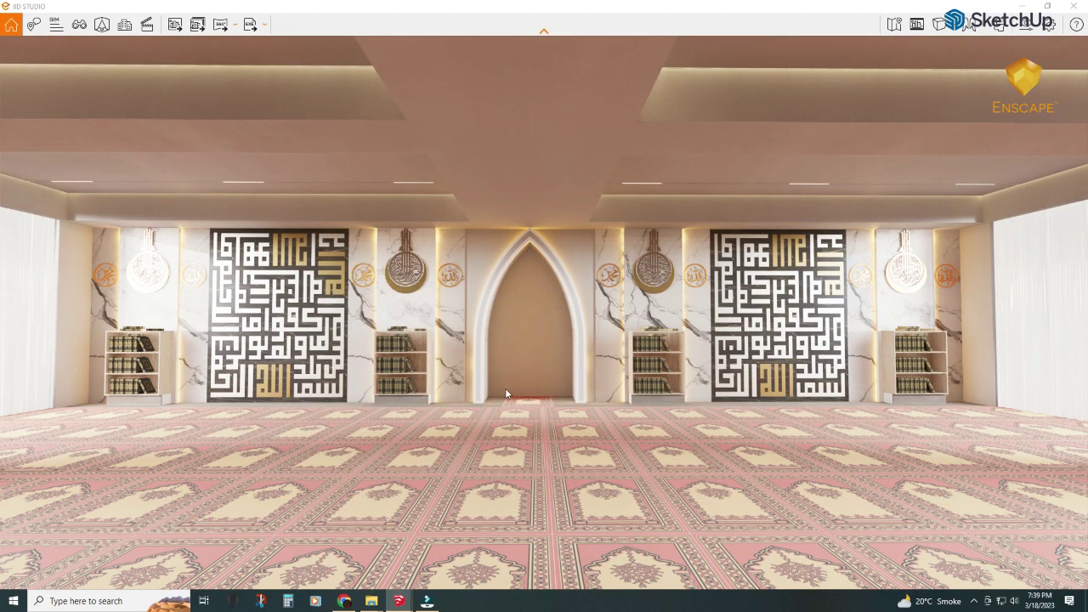
- Orbit the SketchUp model, then reset Enscape Highlights and Shadows to 0 %
mouse_move(399, 601)
left_click(268, 544)
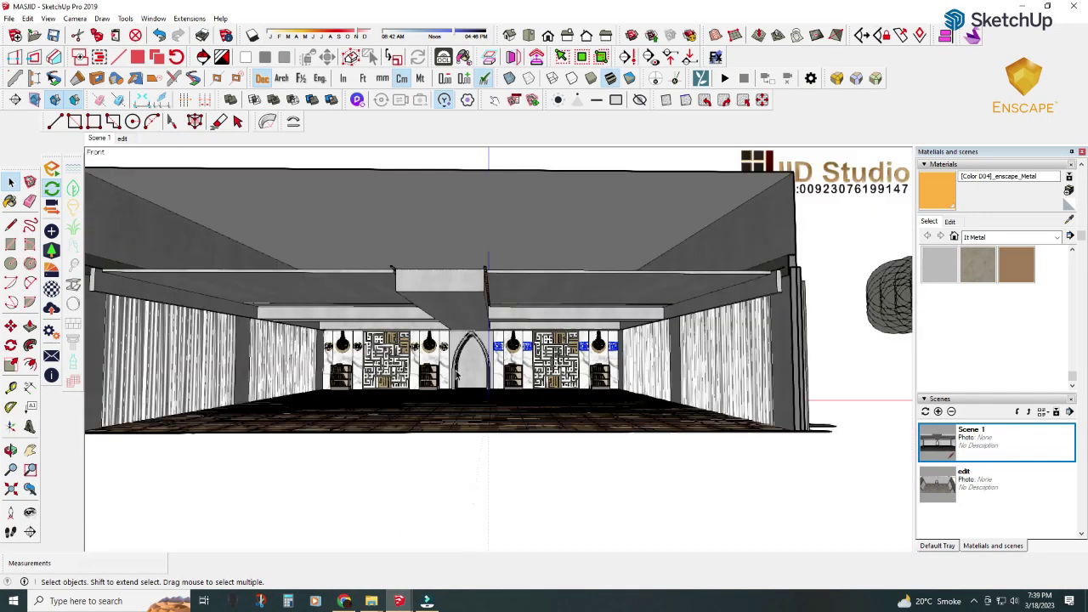
middle_click_drag(456, 375, 496, 233)
left_click(436, 509)
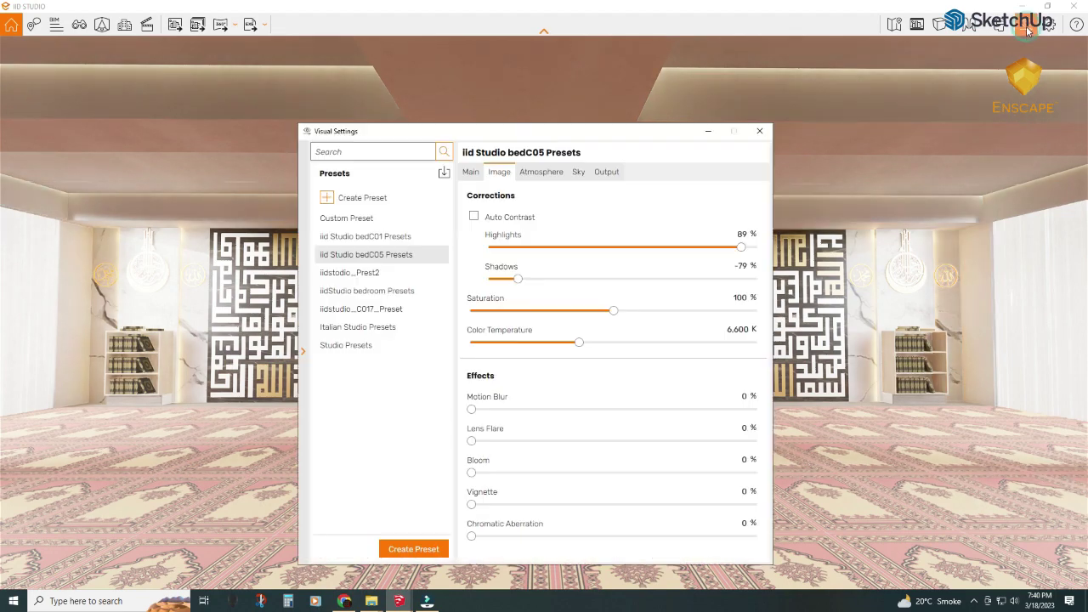
left_click(729, 234)
left_click(718, 266)
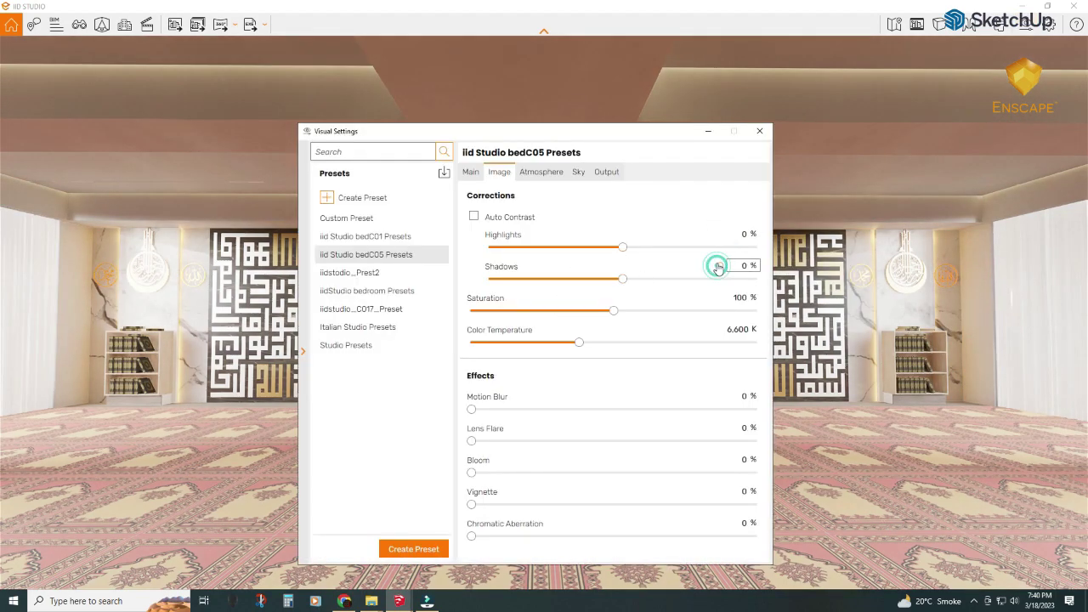
left_click(707, 133)
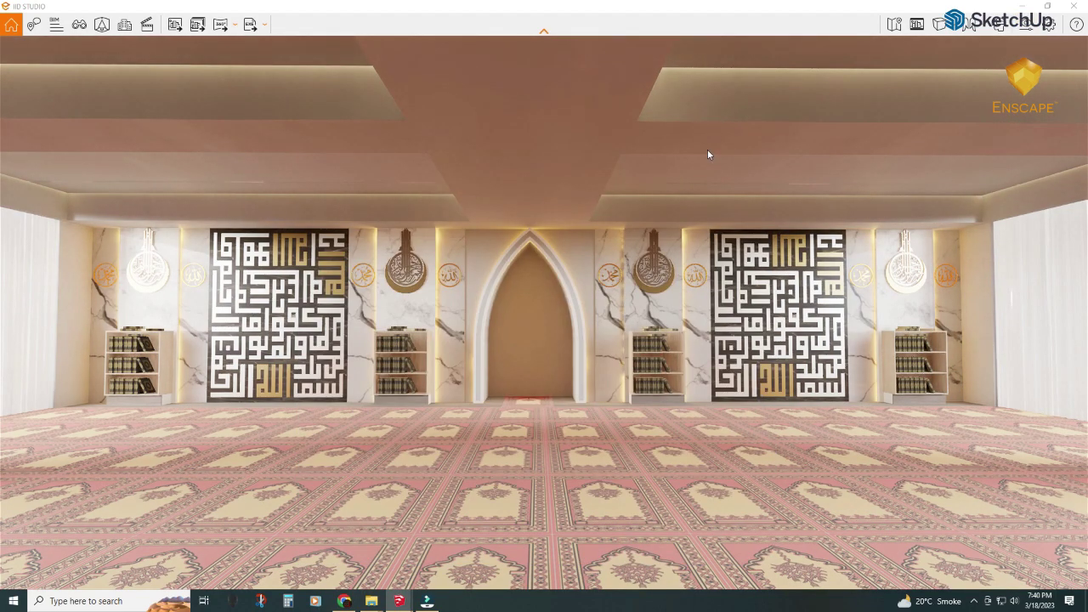
mouse_move(399, 600)
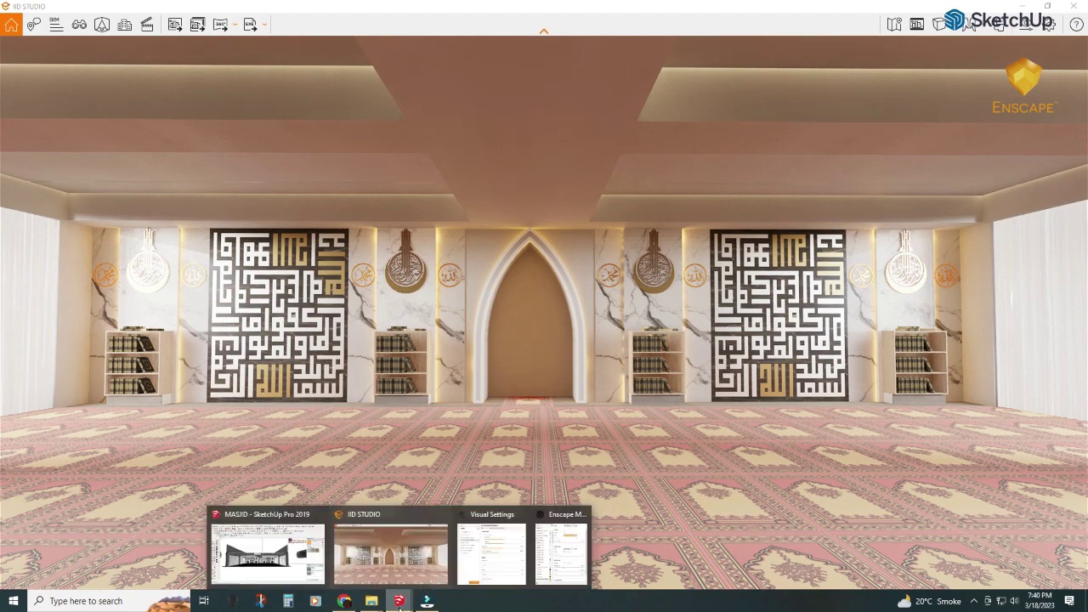
left_click(268, 552)
- Raise the orange ceiling trim material's green and blue RGB values to 255
middle_click_drag(493, 275, 396, 301)
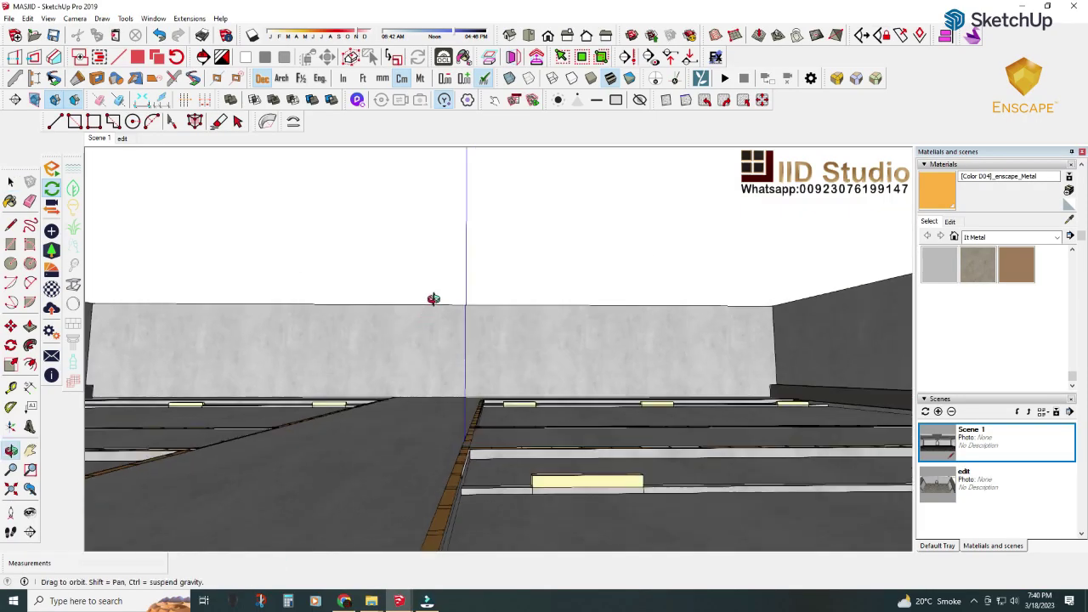
key("b")
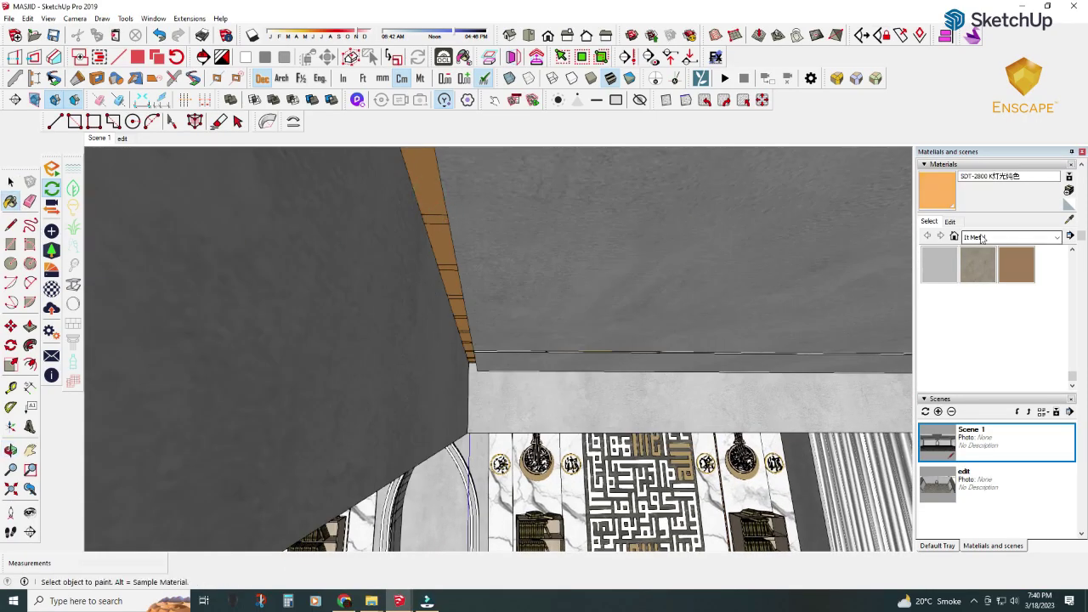
left_click(949, 221)
left_click(973, 247)
left_click(972, 259)
left_click_drag(986, 278, 1030, 279)
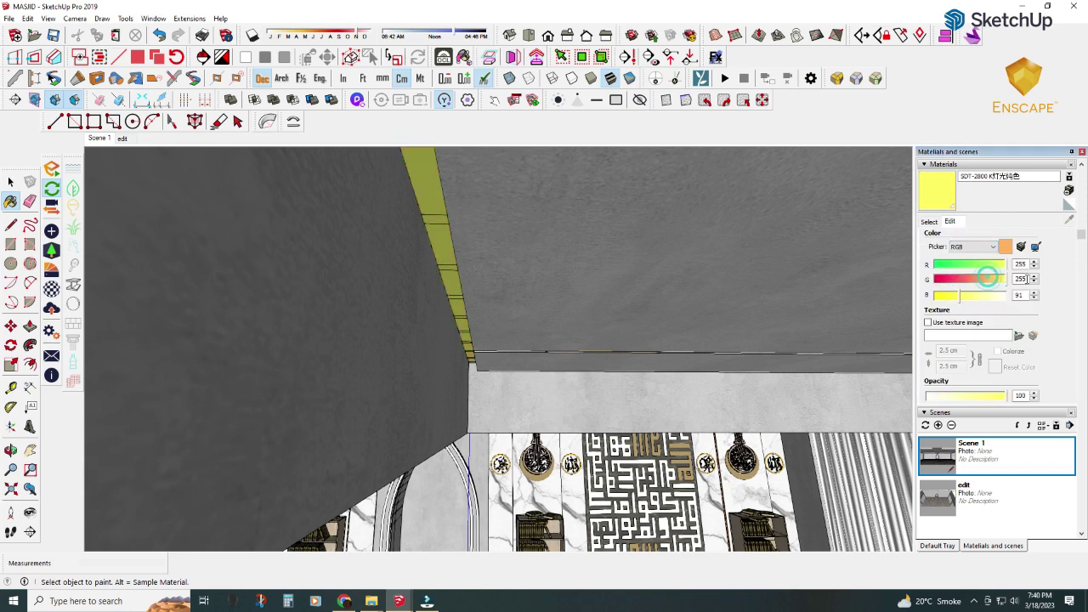
left_click_drag(961, 295, 1023, 304)
mouse_move(426, 601)
left_click(430, 566)
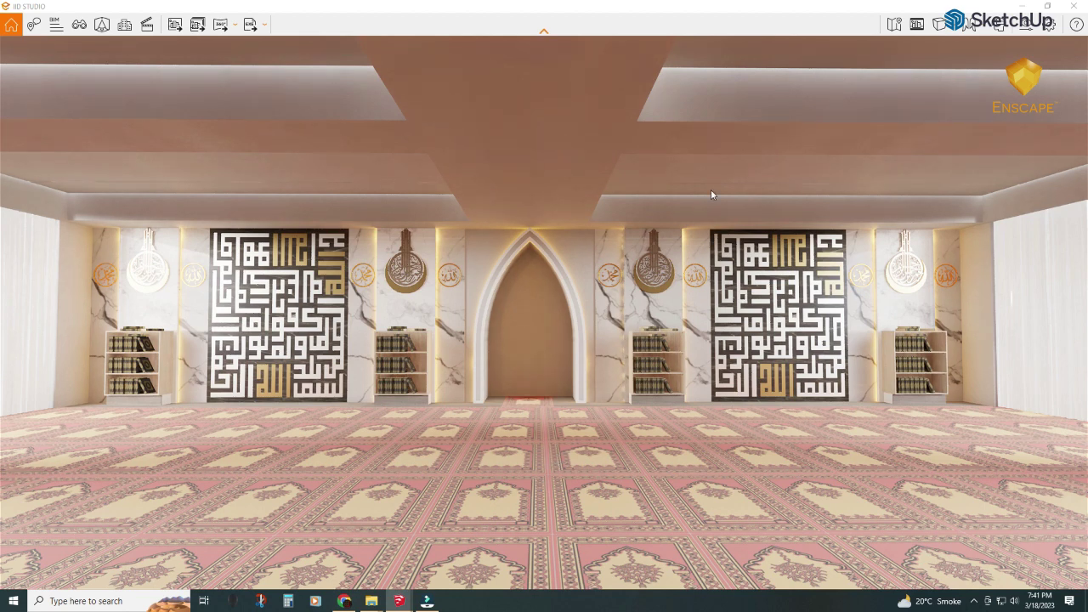
- Raise Ambient Brightness in the Atmosphere settings to about 70 % and preview the render
left_click(1020, 29)
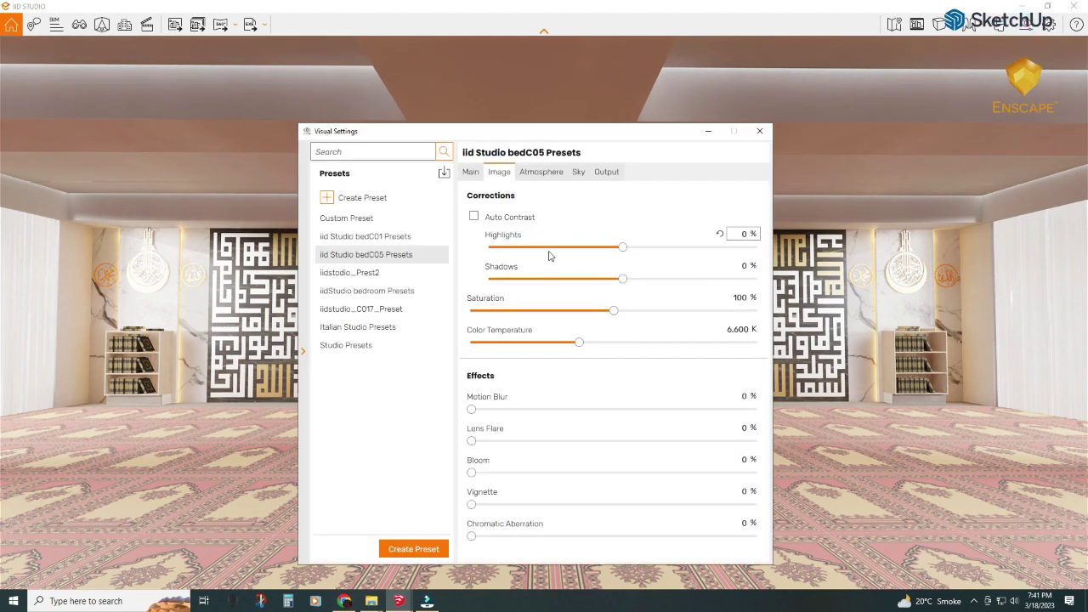
left_click(468, 171)
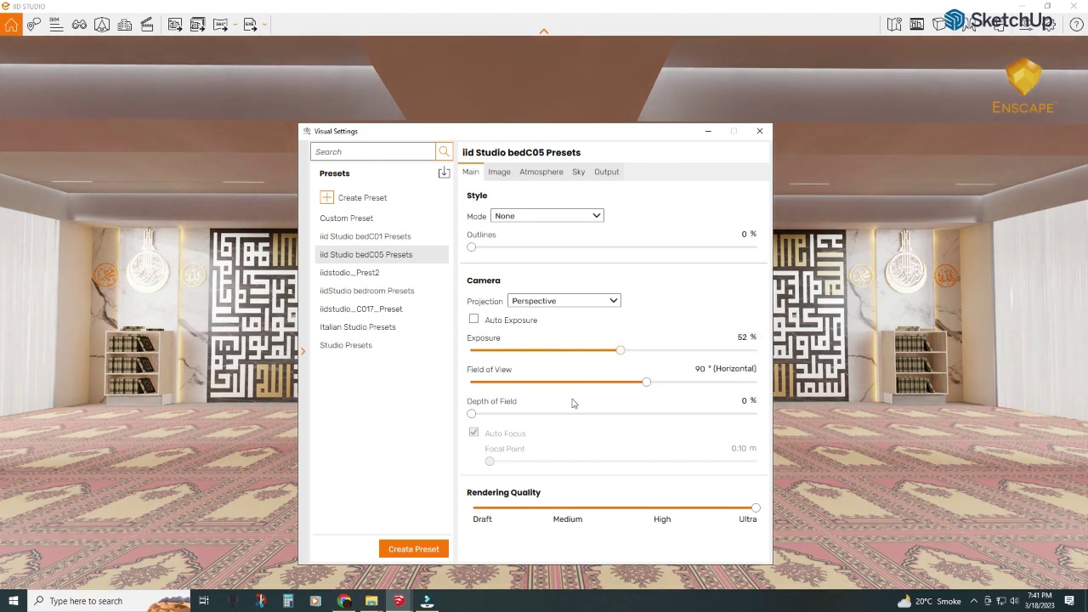
left_click(499, 173)
left_click(536, 173)
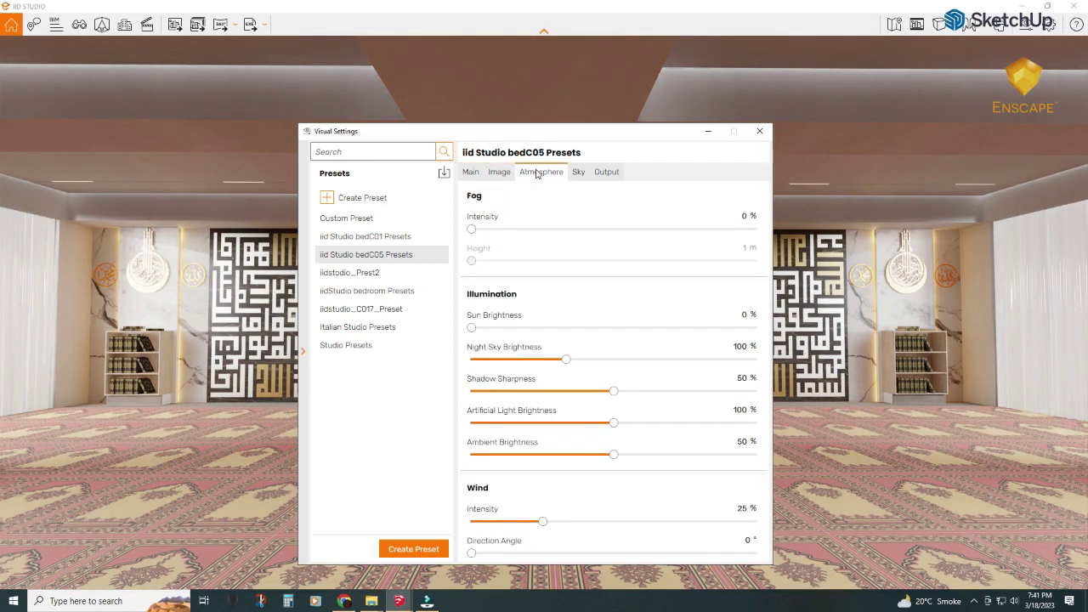
left_click_drag(613, 454, 669, 460)
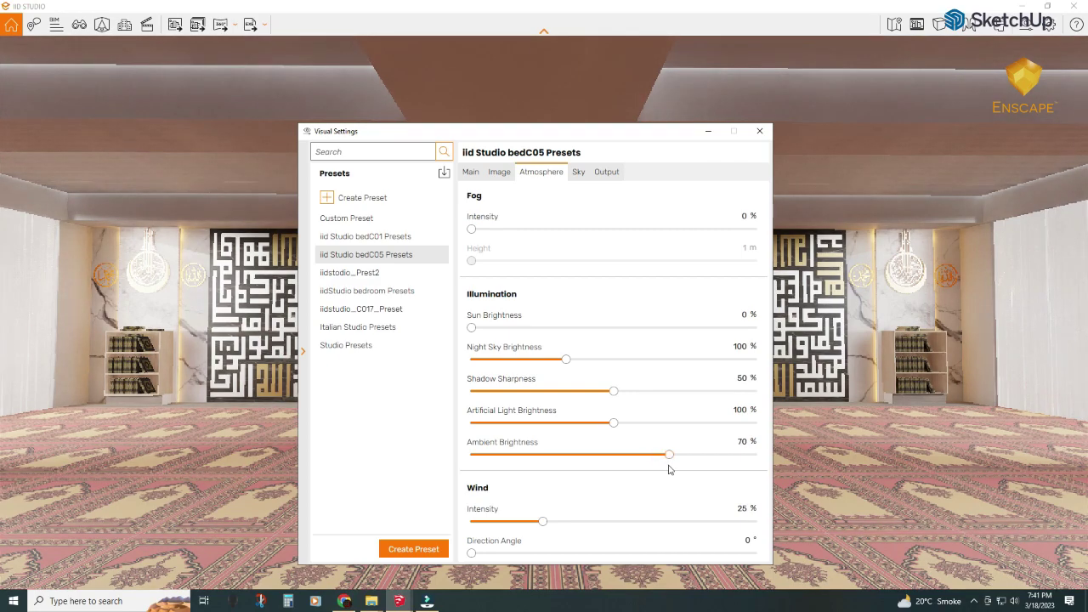
left_click(708, 132)
scroll(470, 317, "up", 2)
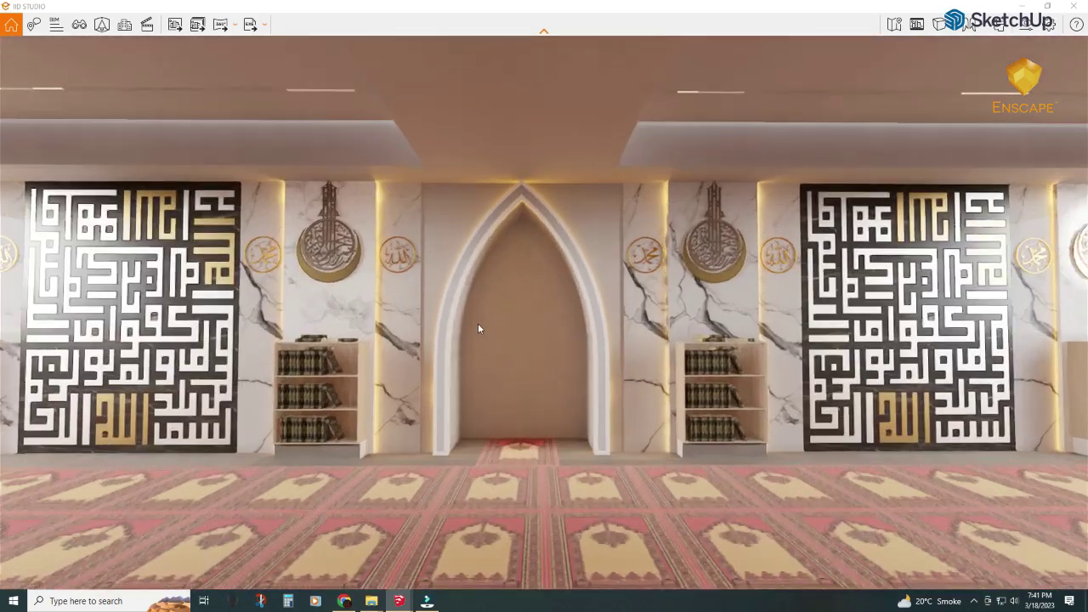
scroll(478, 323, "down", 2)
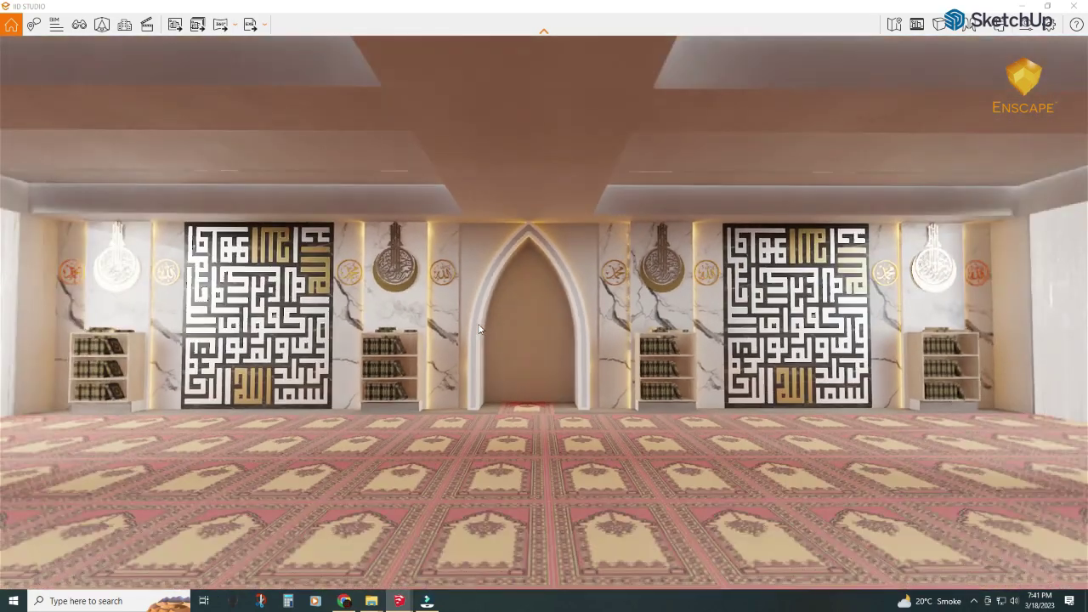
- Save a screenshot of the mosque hall render and return to SketchUp
left_click(179, 32)
left_click(553, 504)
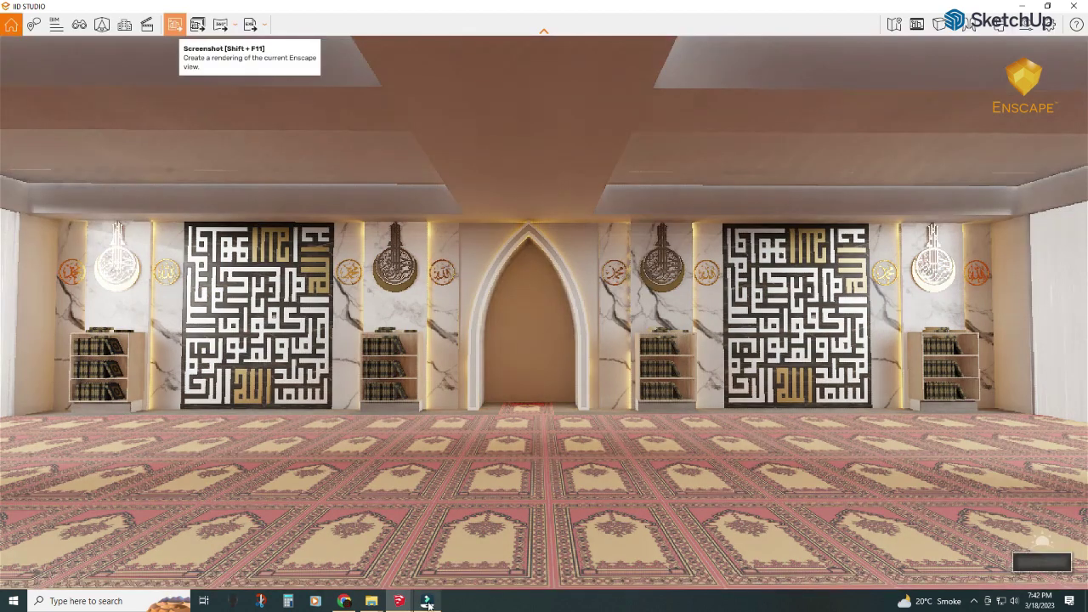
left_click(246, 544)
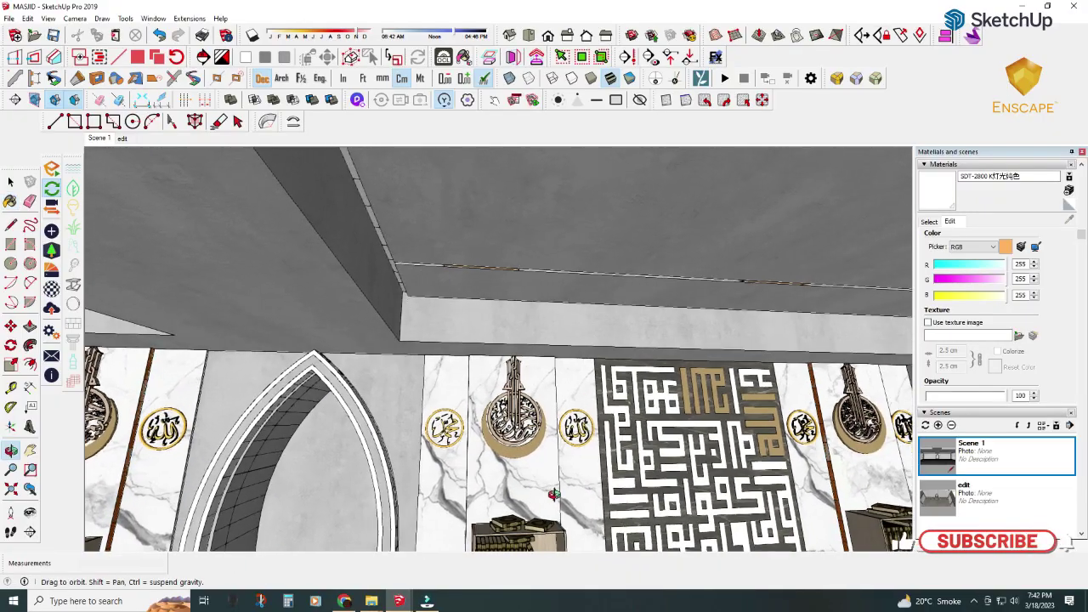
- Zoom in on the bookshelf wall and select the Manzano material
middle_click_drag(561, 499, 510, 399)
scroll(500, 390, "up", 5)
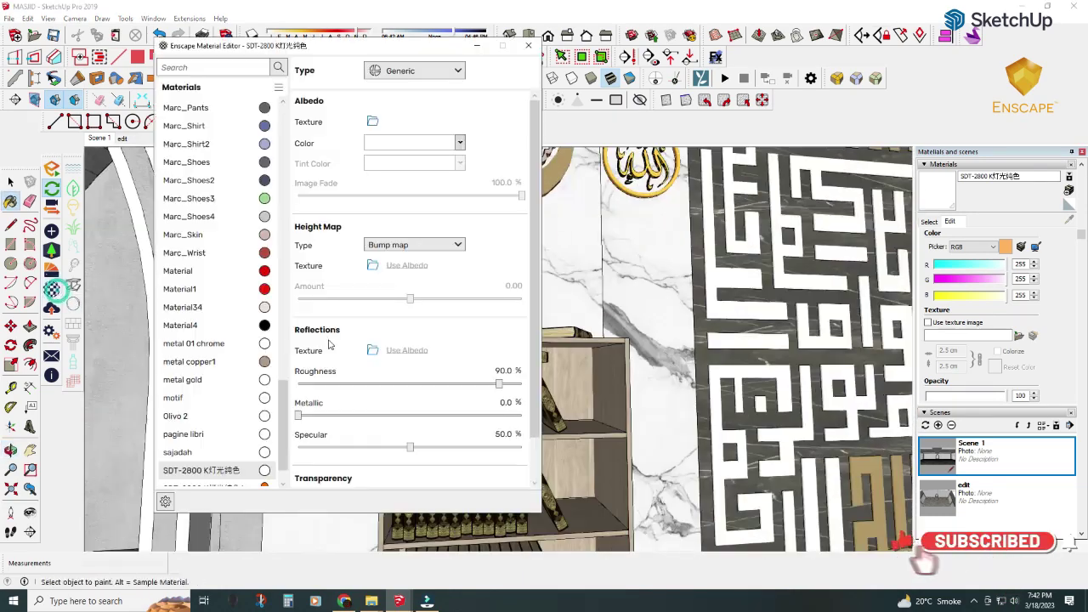
scroll(476, 395, "up", 2)
scroll(450, 400, "up", 2)
left_click(448, 399, "alt")
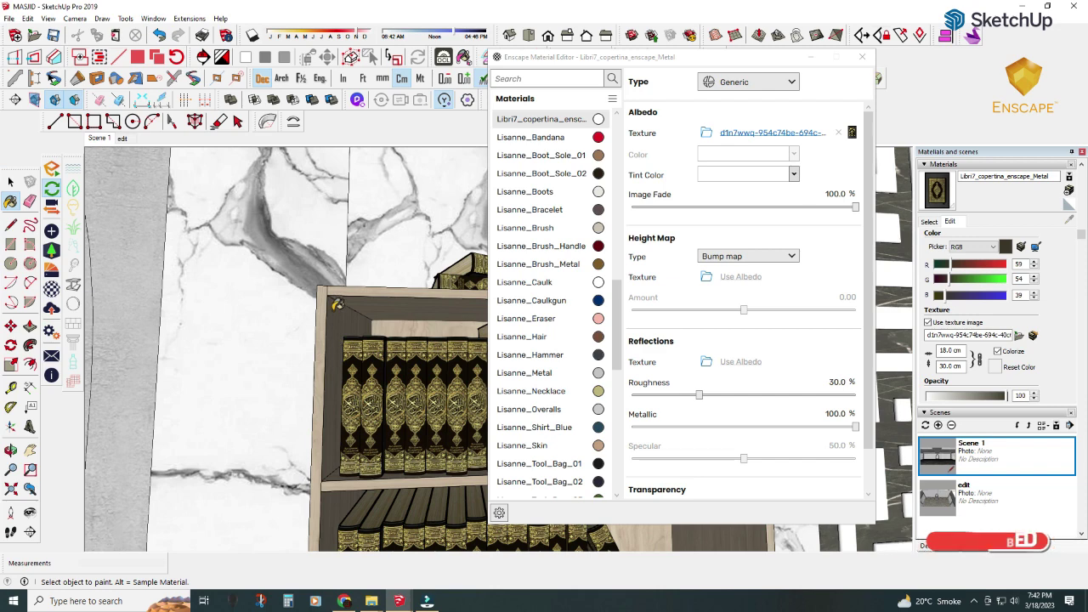
left_click(343, 313, "alt")
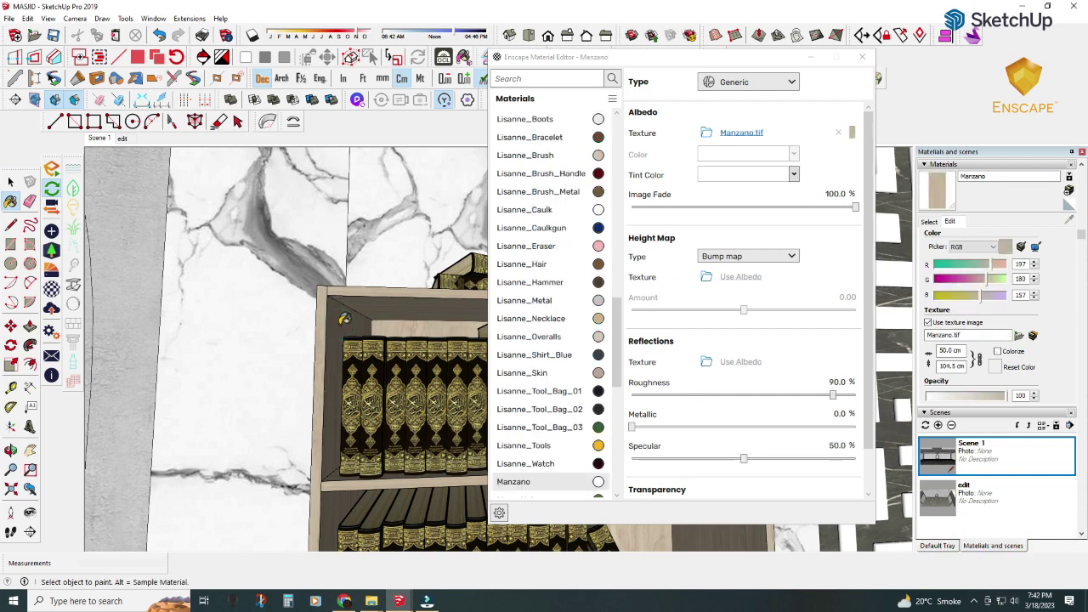
mouse_move(323, 308)
middle_mouse_down()
mouse_move(389, 340)
mouse_move(176, 126)
middle_mouse_up()
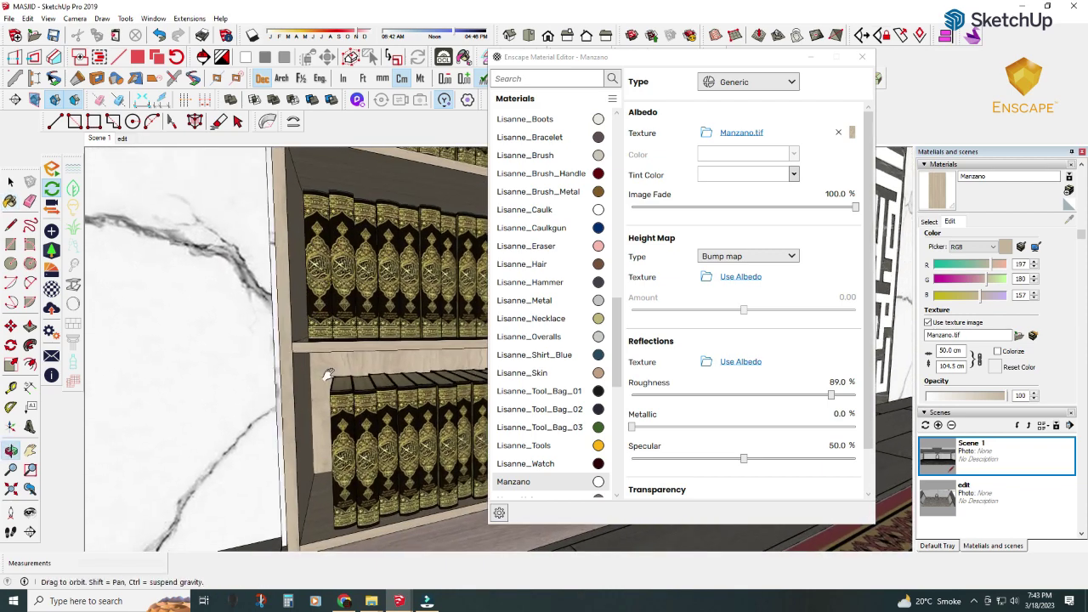
- Use Material Replace to give the lower cabinet panel the Manzano wood
left_click(154, 18)
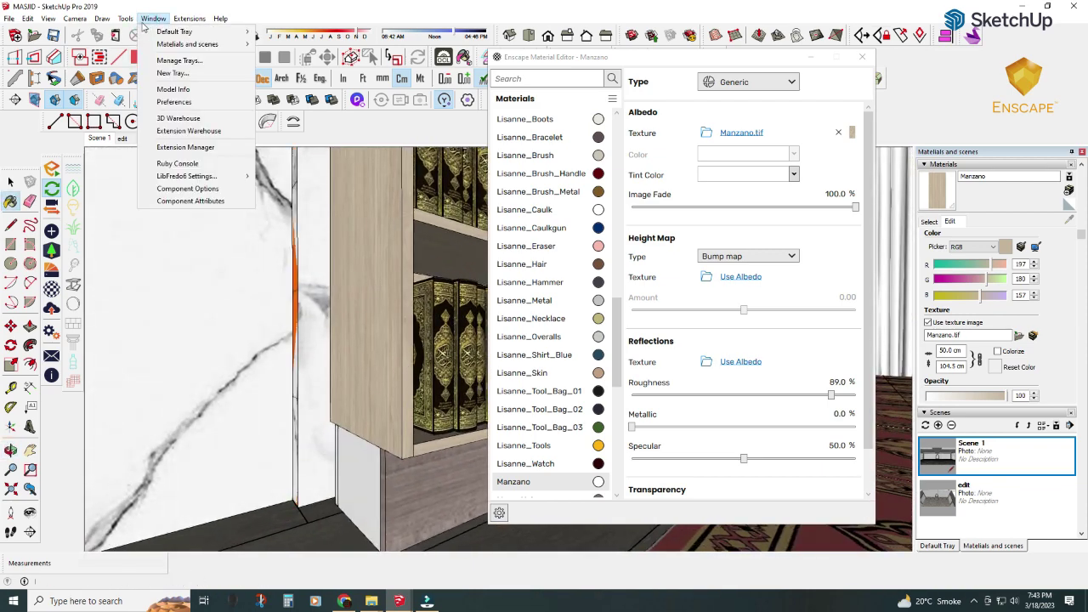
left_click(149, 363)
left_click(408, 476)
left_click(400, 391)
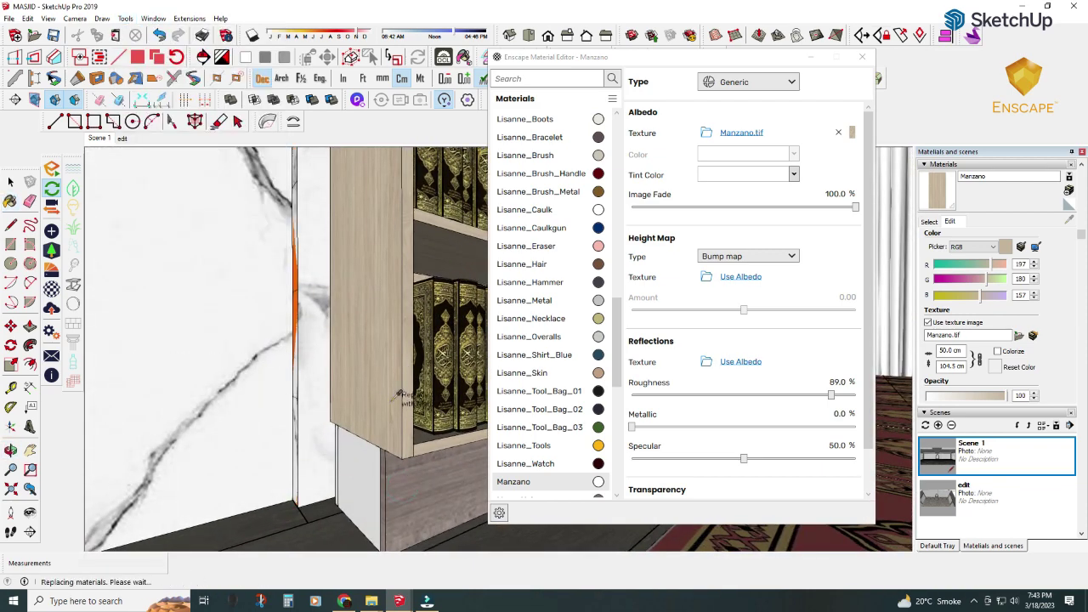
left_click(374, 459)
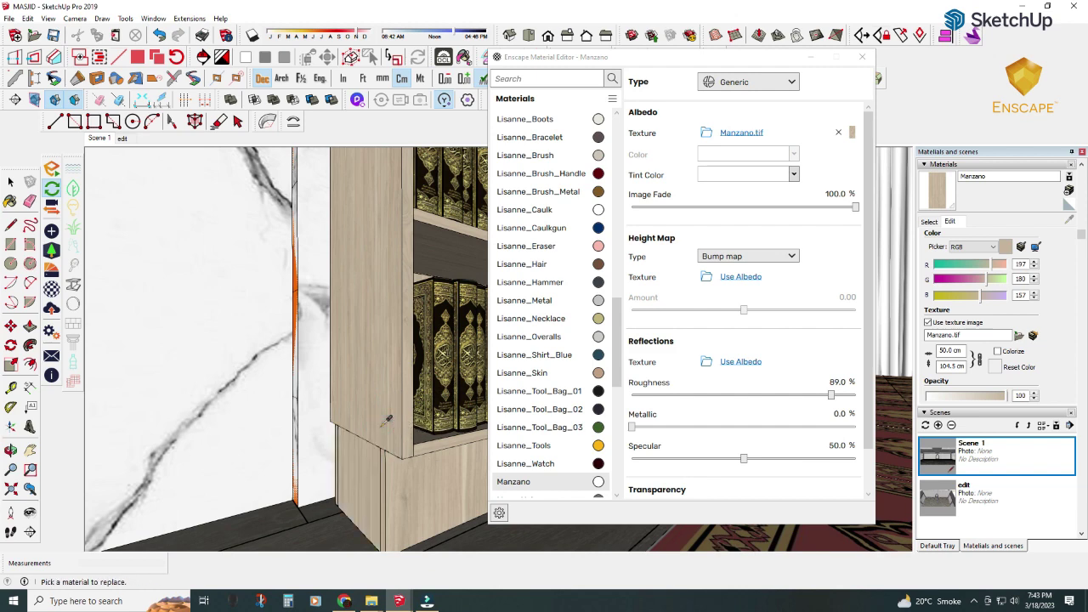
key("space")
mouse_move(181, 285)
middle_mouse_down()
mouse_move(237, 370)
mouse_move(281, 377)
middle_mouse_up()
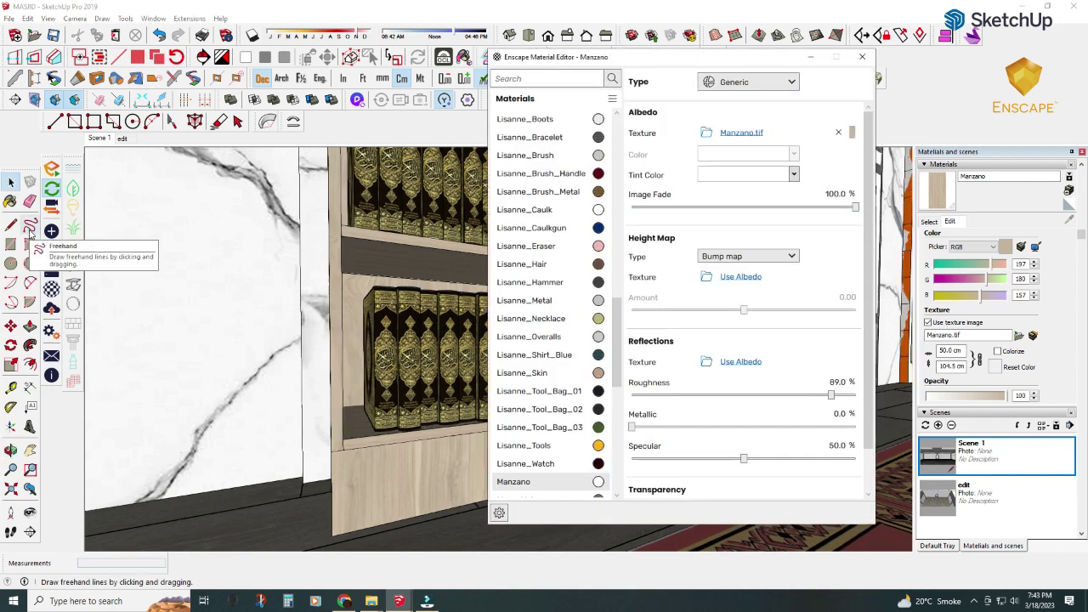
- Draw a rectangle on the marble wall and extrude it 41.7 cm into a box
left_click(10, 244)
left_click(172, 304)
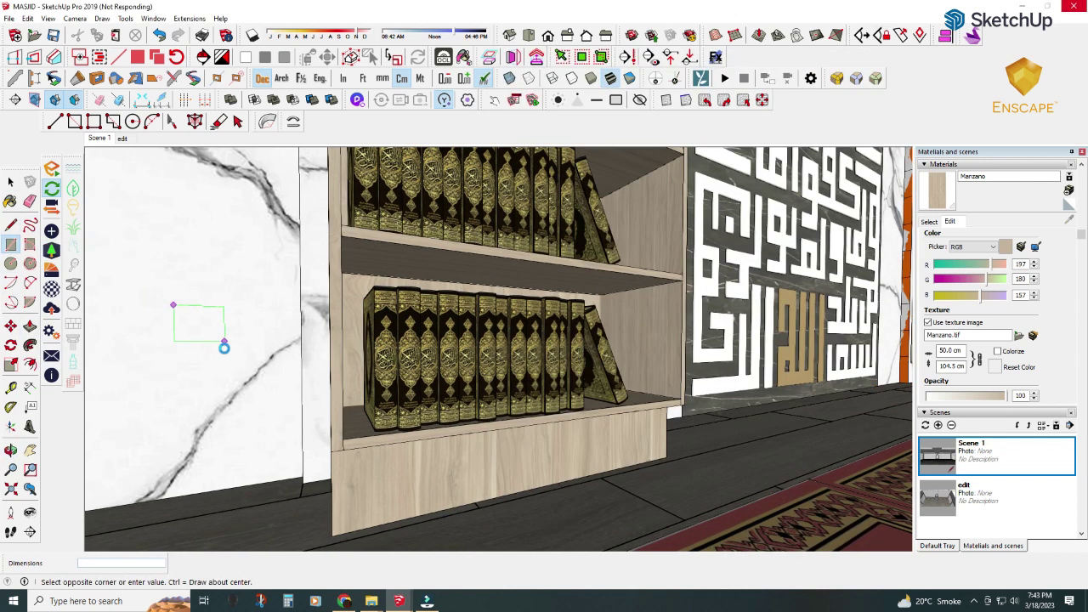
left_click(228, 354)
key("p")
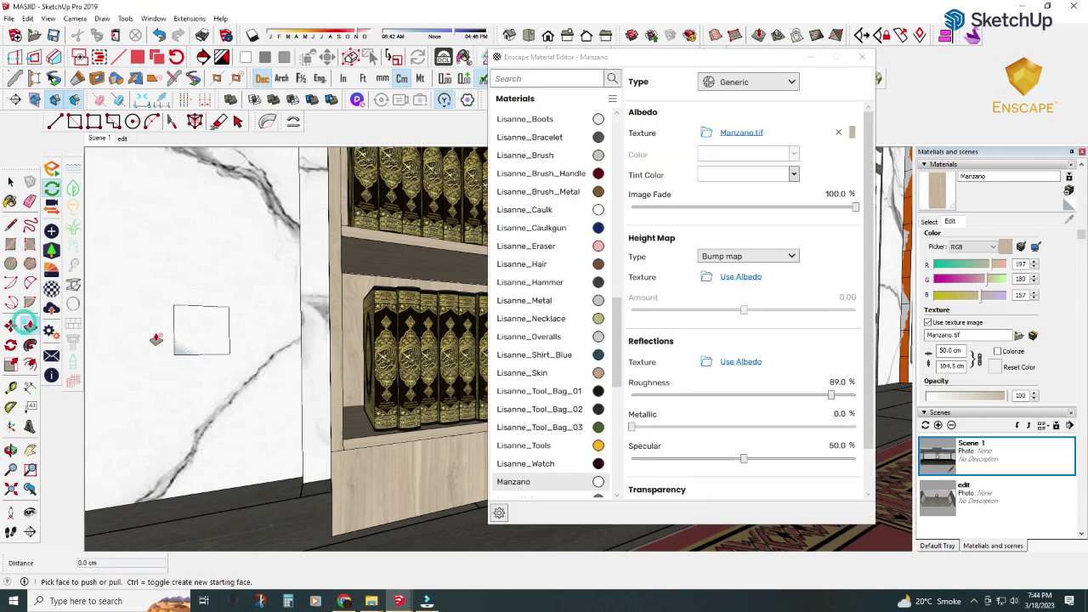
left_click(204, 347)
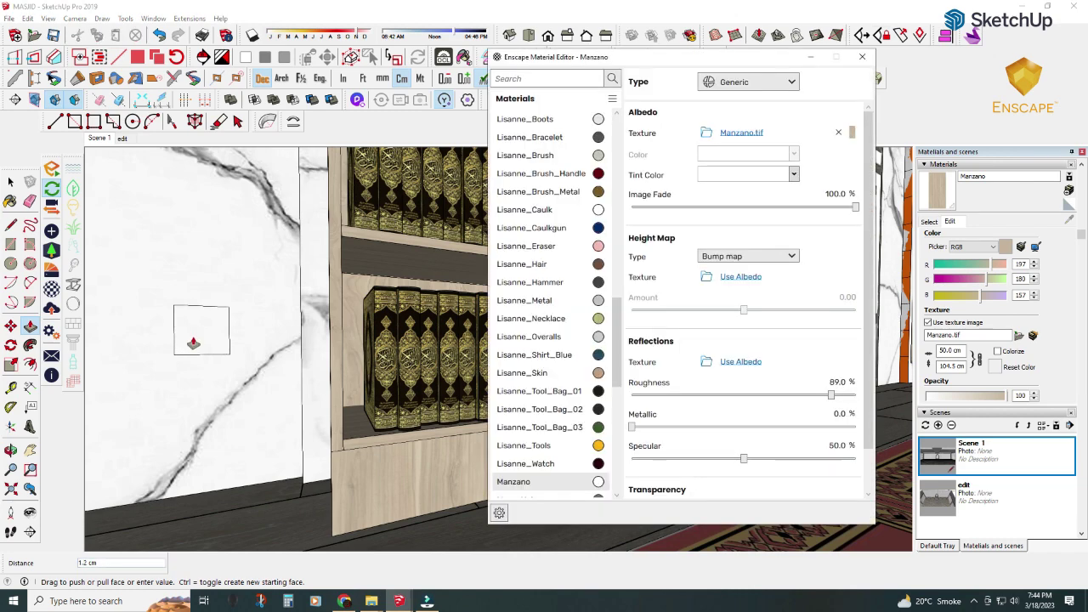
left_click(206, 346)
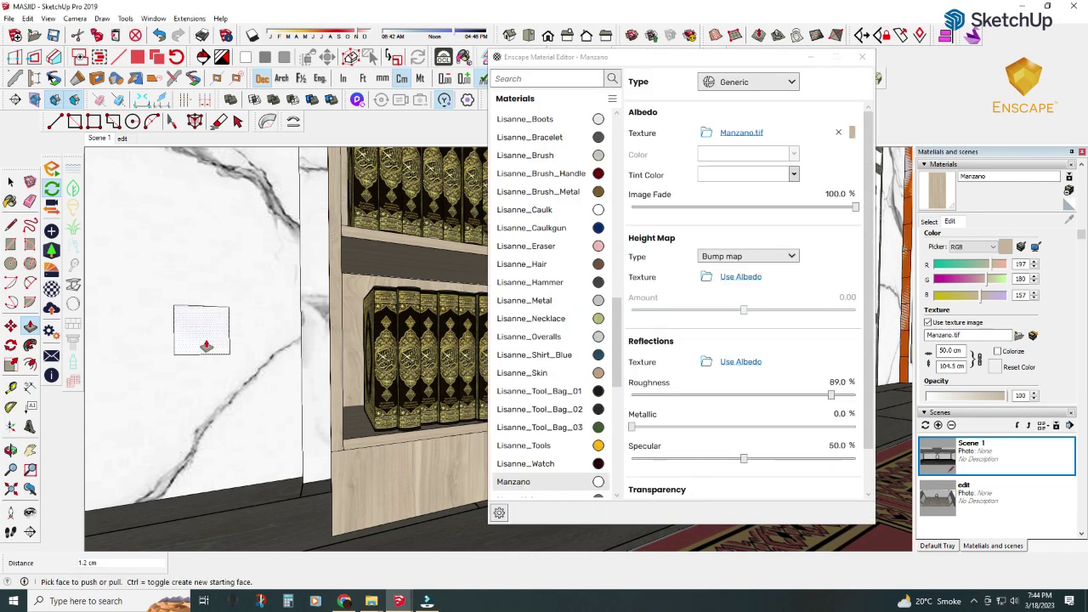
middle_click_drag(250, 340, 294, 326)
left_click(295, 326)
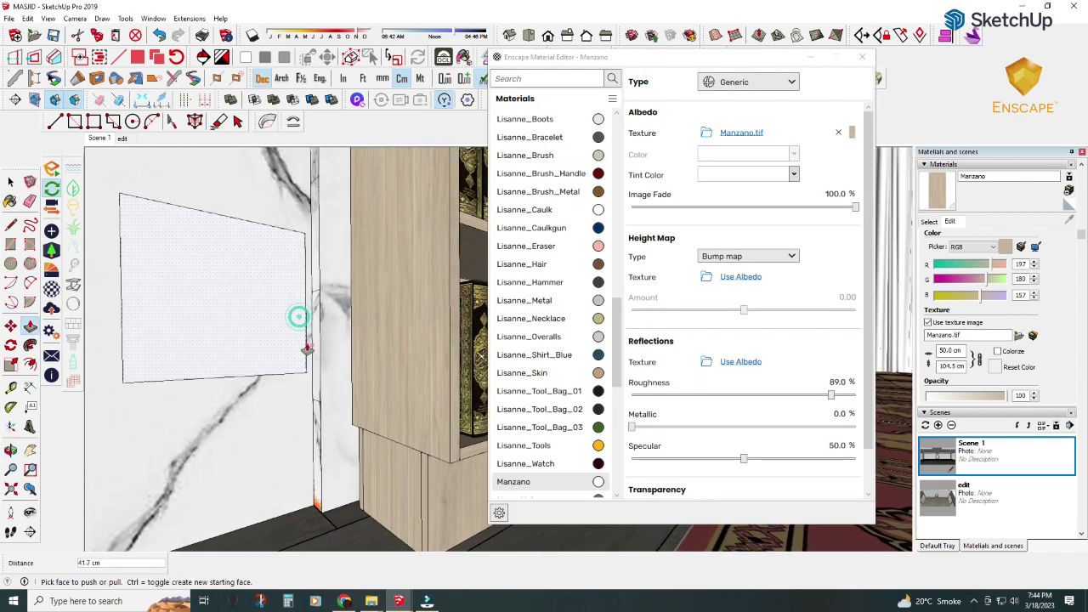
left_click(428, 346)
- Paint the box's front face with the dark wood material 87043
left_click(929, 221)
left_click(1012, 237)
left_click(986, 327)
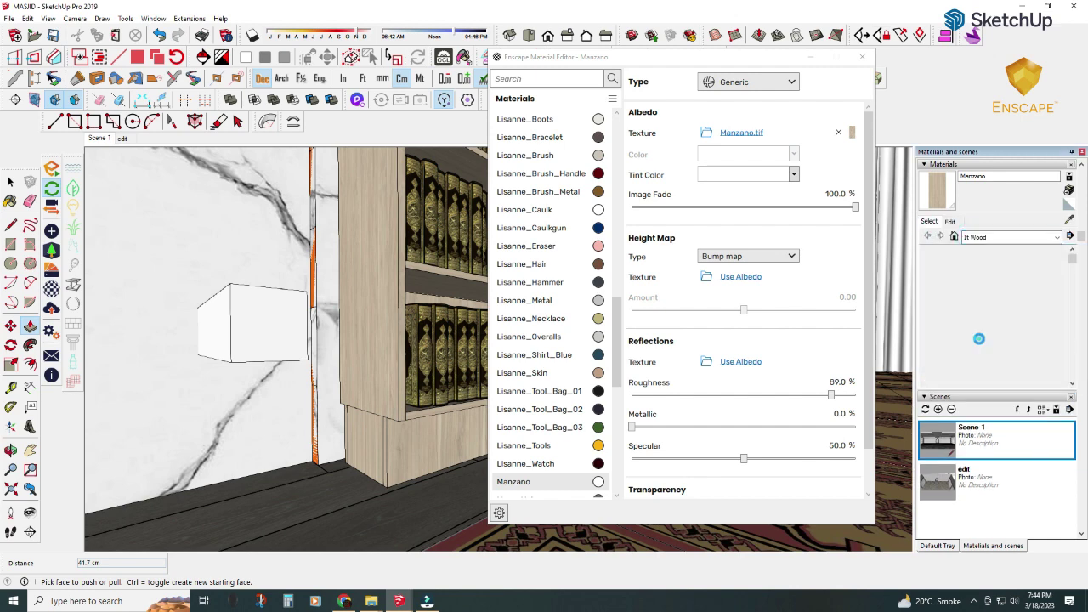
left_click(978, 272)
left_click(281, 304)
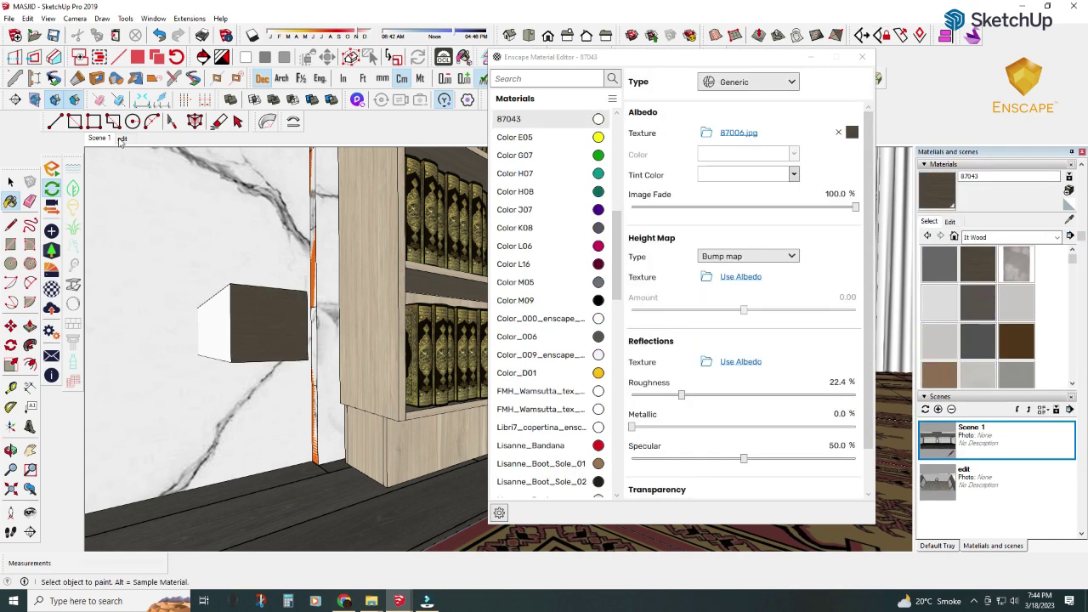
- Replace the bookshelf's light wood with 87043 and set its texture width to 50 cm
left_click(126, 19)
left_click(170, 493)
left_click(391, 384)
left_click(281, 325)
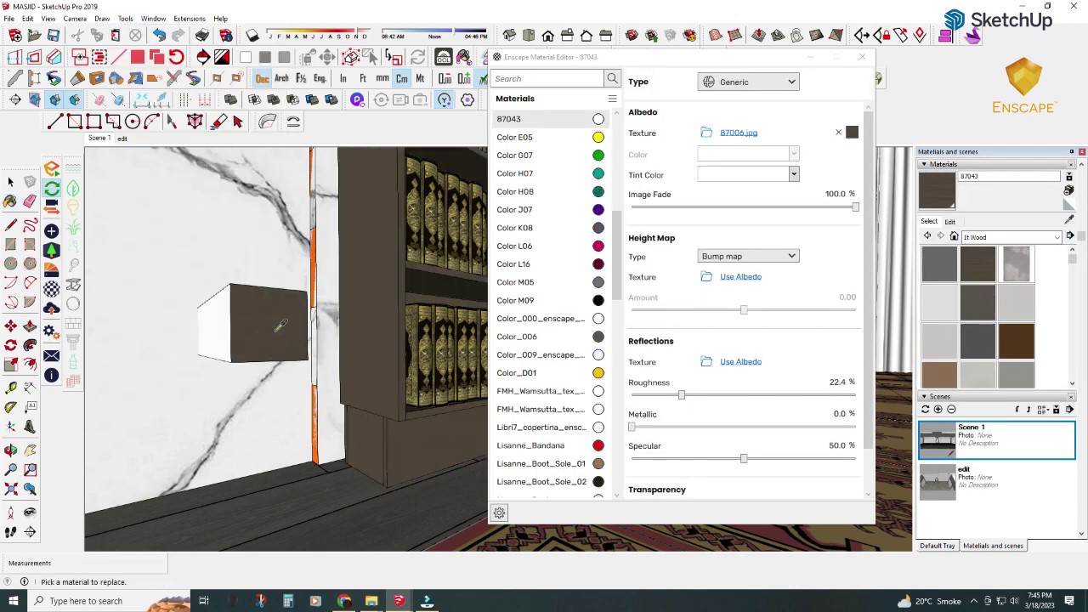
scroll(281, 326, "up", 5)
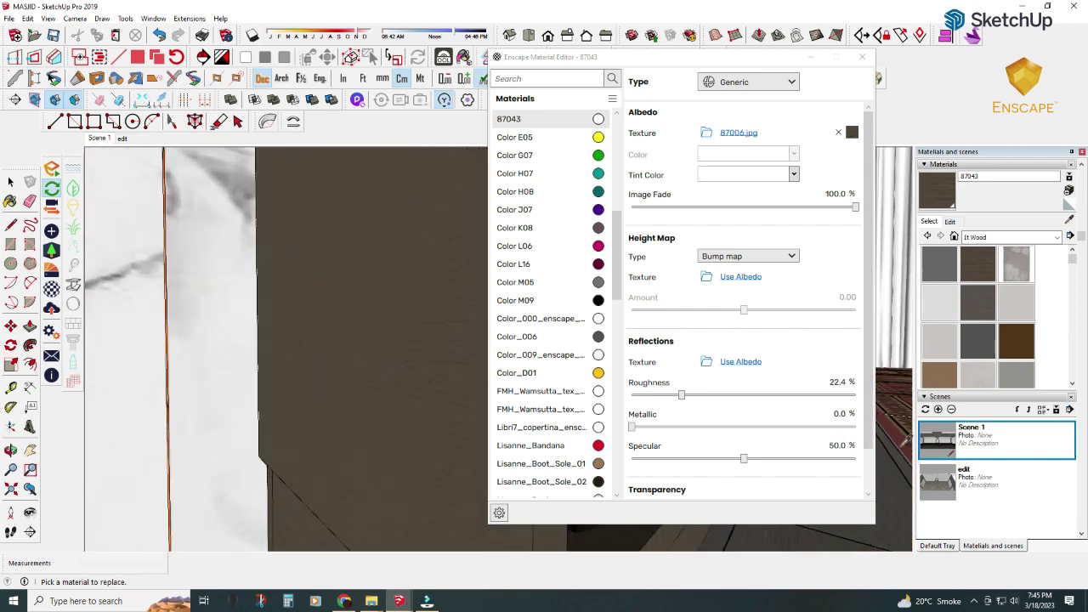
left_click(950, 221)
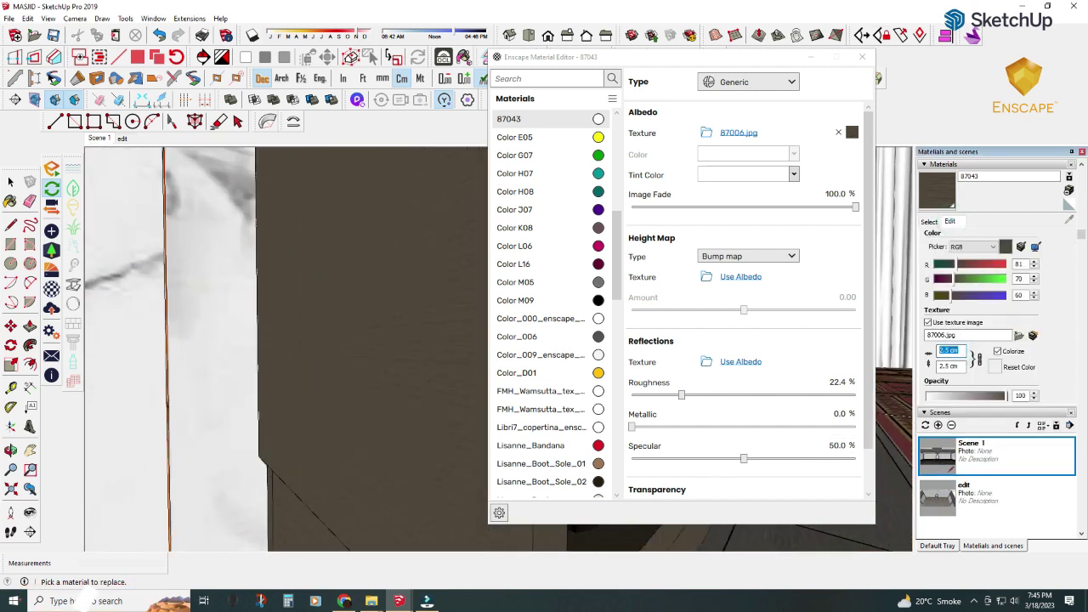
type("50")
scroll(384, 351, "down", 3)
scroll(385, 351, "down", 2)
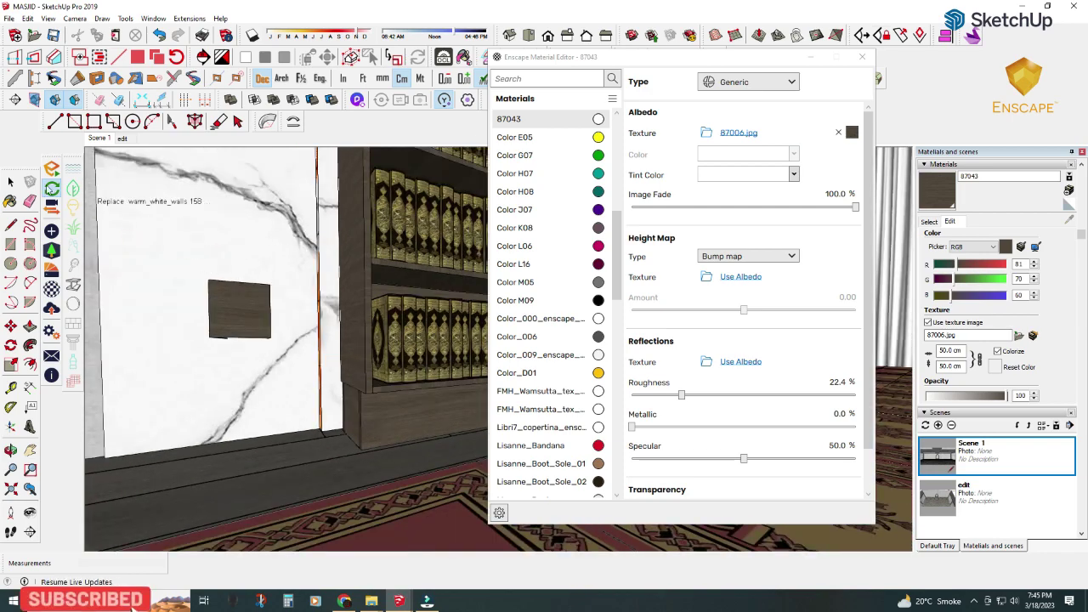
key("space")
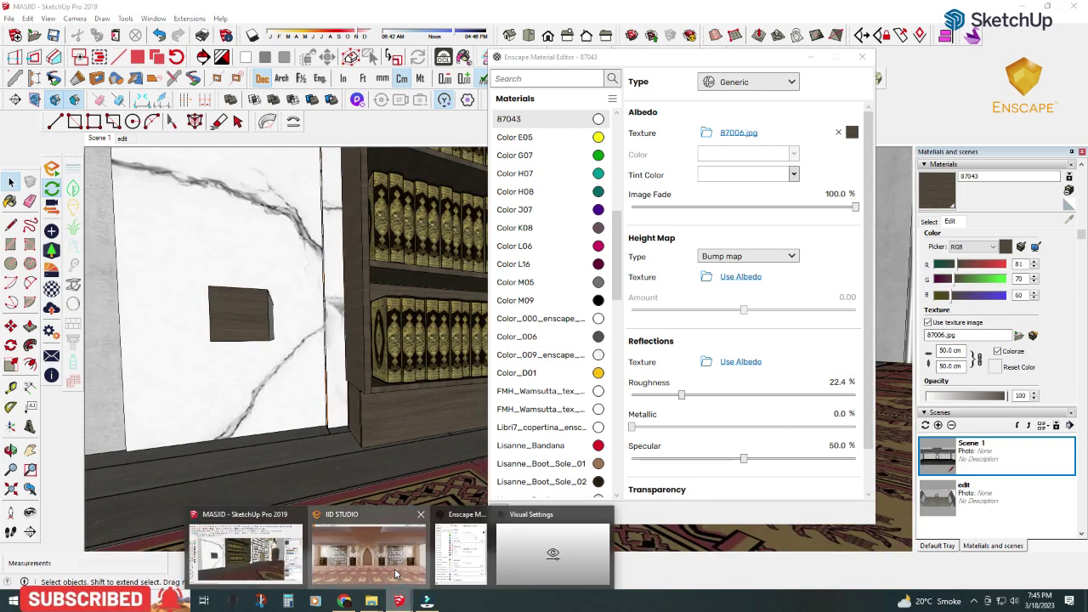
- Apply the Custom Preset with Auto Exposure on and exposure raised to 55 %
left_click(427, 552)
scroll(393, 387, "down", 2)
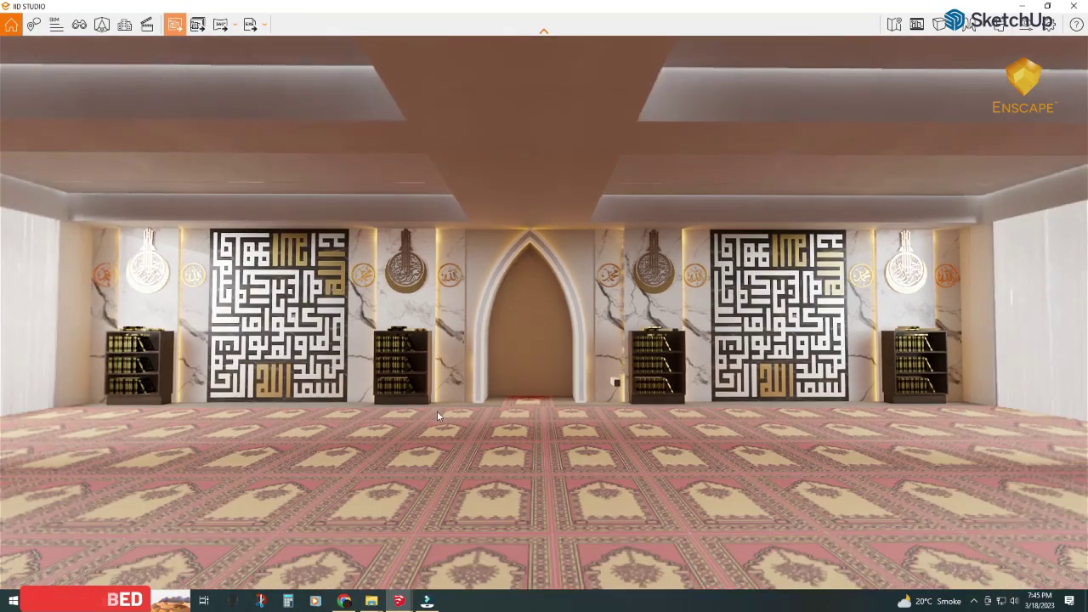
scroll(437, 411, "down", 2)
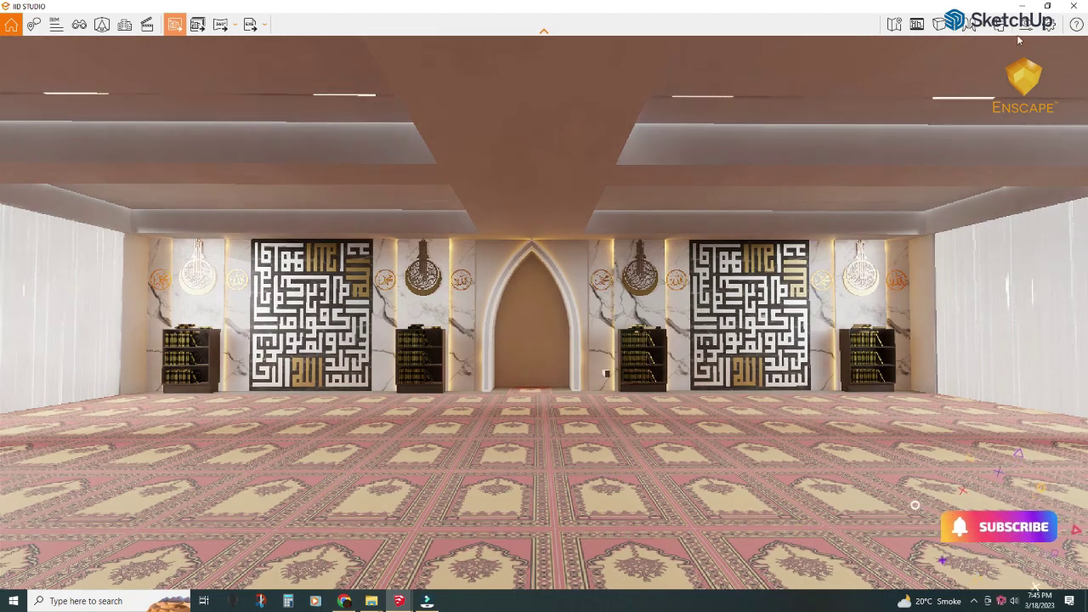
left_click(175, 24)
left_click(361, 220)
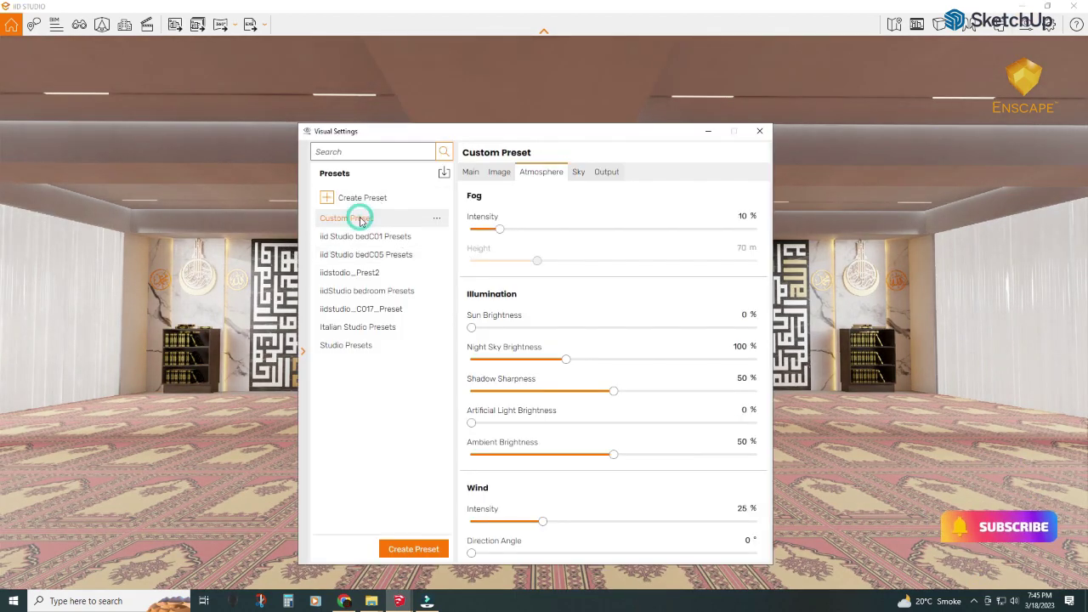
left_click(470, 172)
left_click(474, 319)
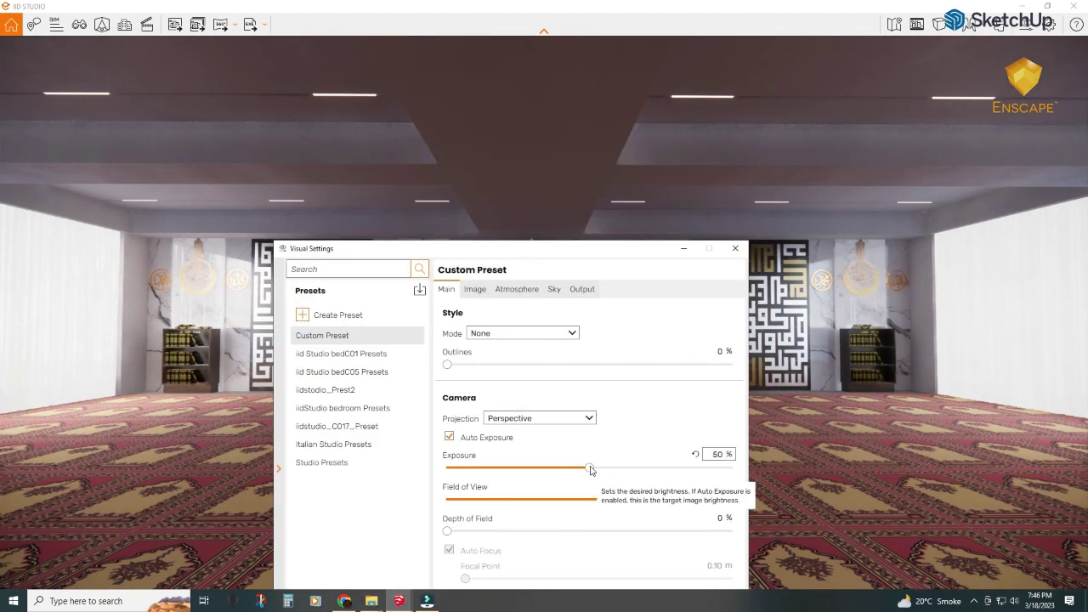
left_click_drag(580, 470, 604, 474)
- Reset the Custom Preset to defaults and lower Sun Brightness from 80 % to 2 %
left_click_drag(527, 252, 707, 215)
left_click(656, 251)
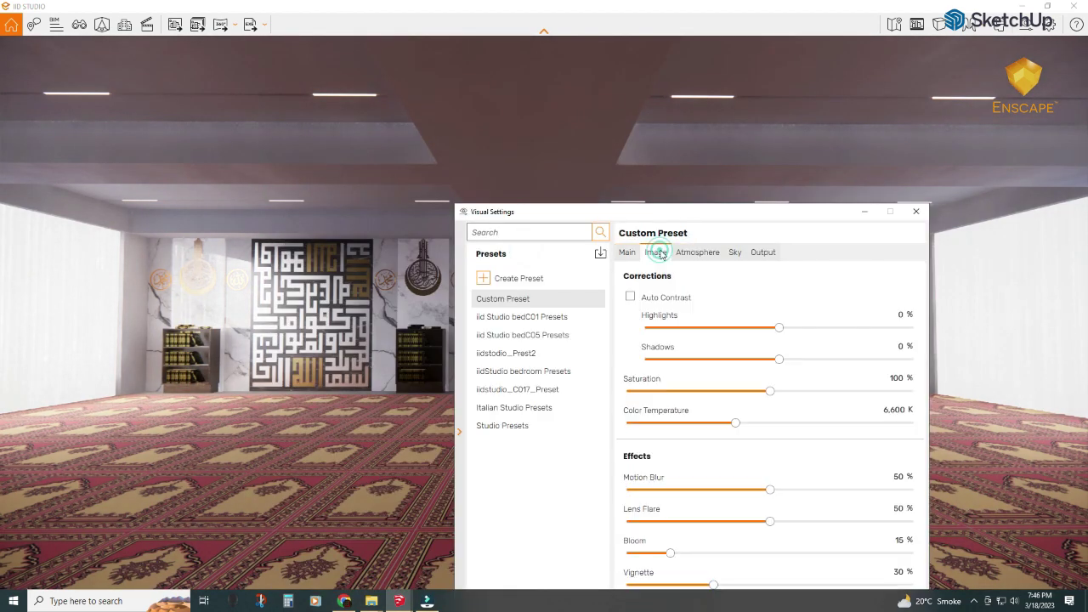
left_click(697, 252)
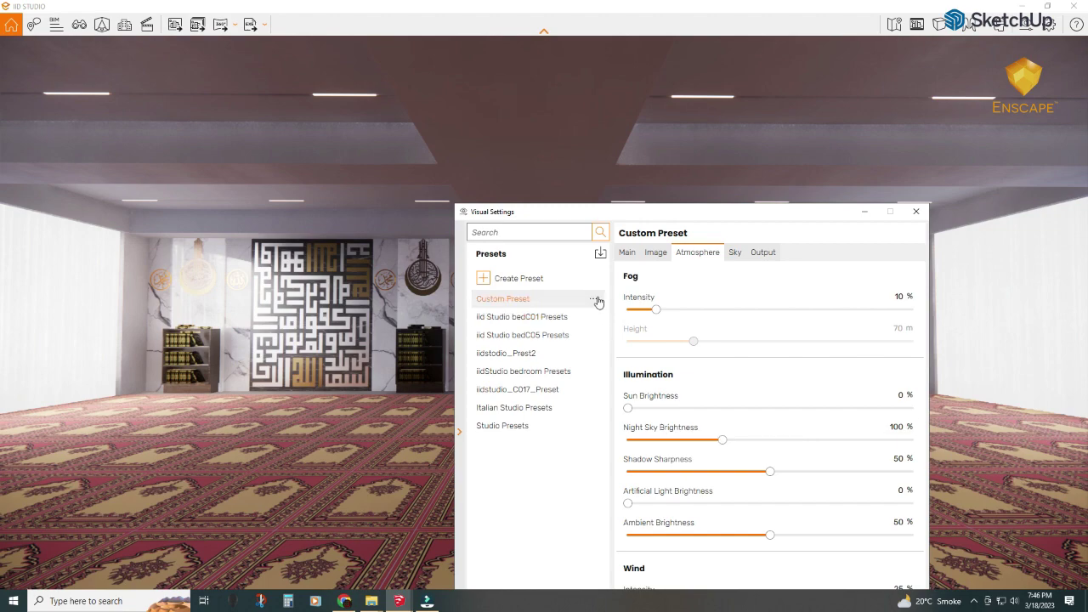
right_click(597, 301)
left_click(620, 365)
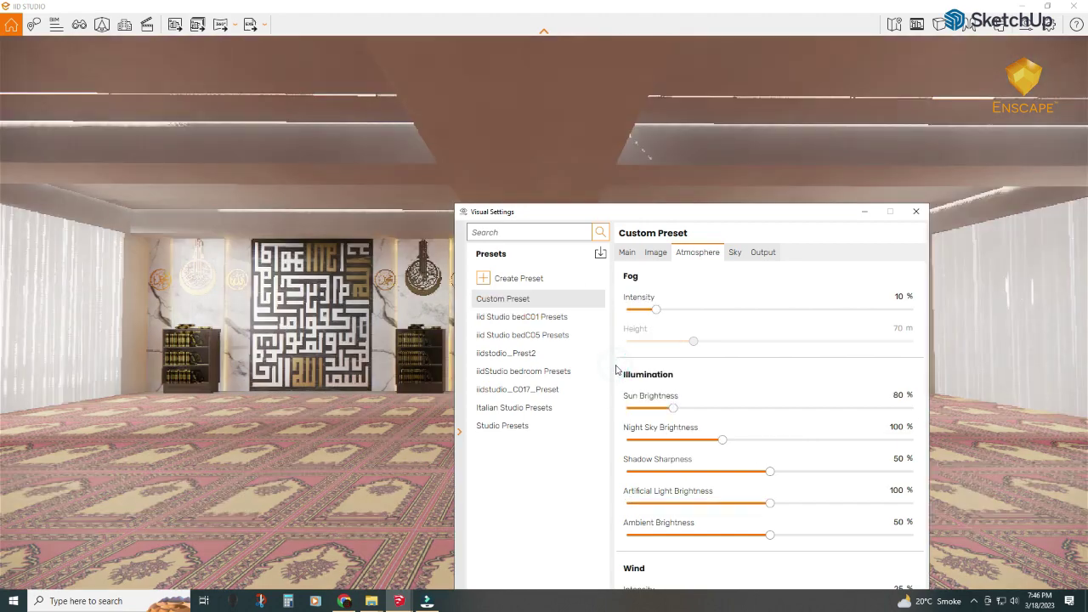
mouse_move(570, 221)
left_mouse_down()
mouse_move(806, 220)
mouse_move(549, 195)
left_mouse_up()
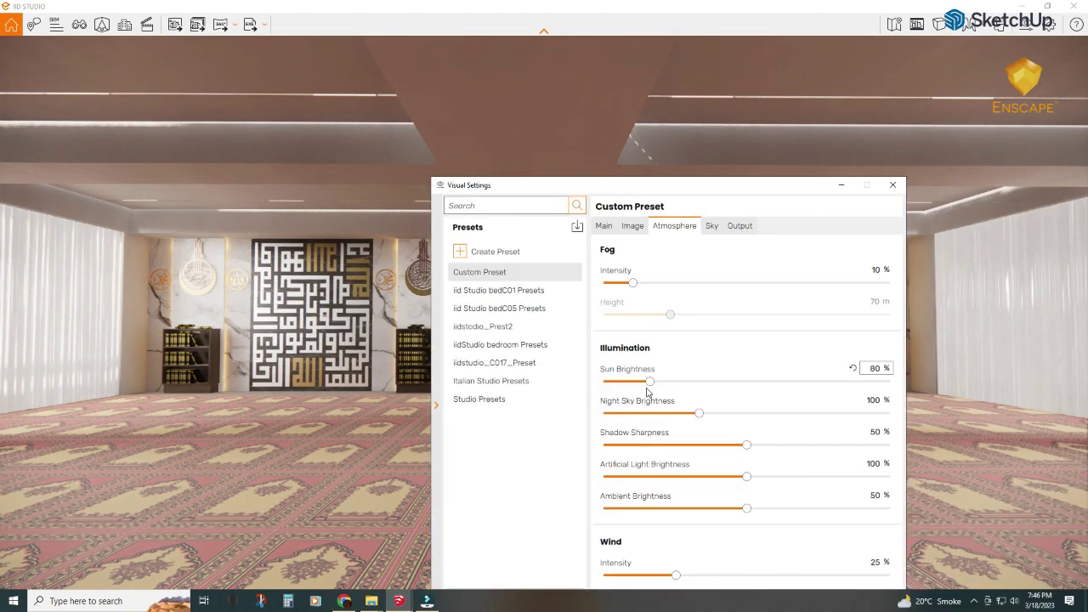
left_click_drag(646, 391, 609, 386)
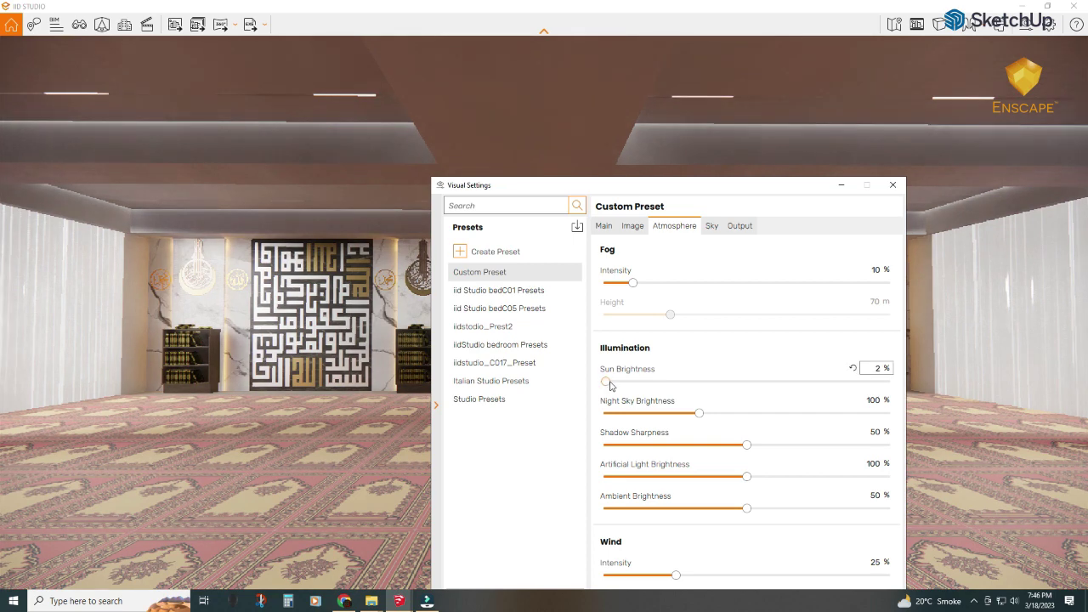
left_click(712, 227)
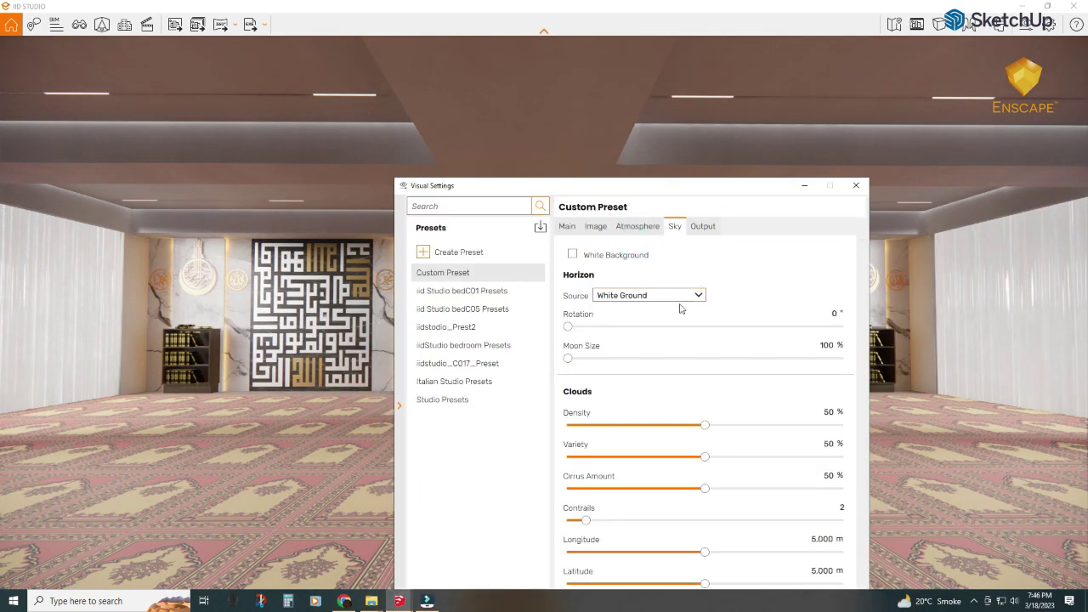
- Switch the Enscape horizon source from White Background to Skybox
left_click(677, 297)
left_click(572, 256)
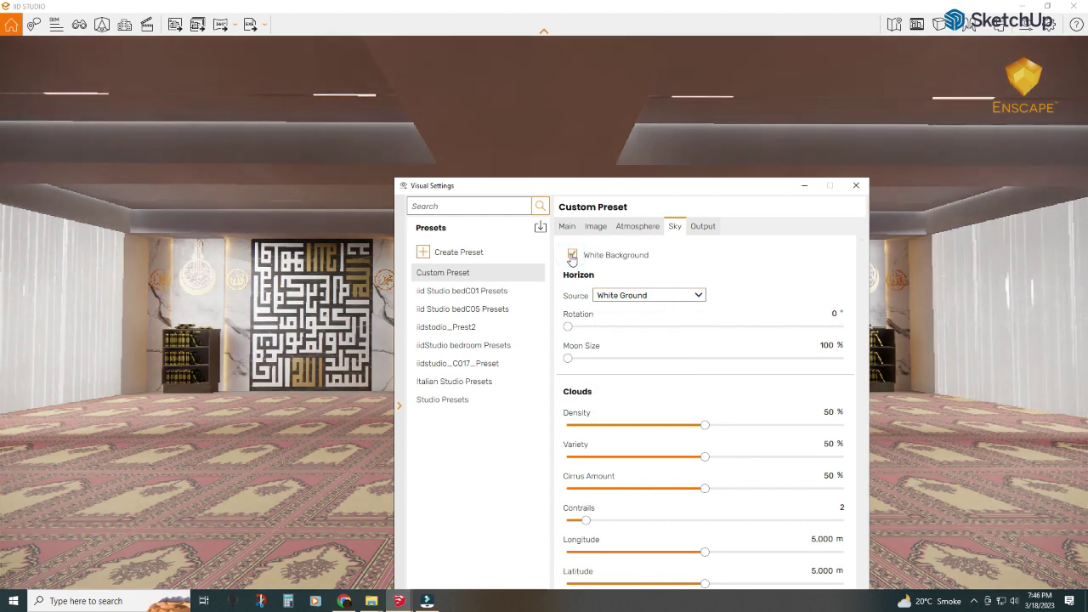
left_click(572, 255)
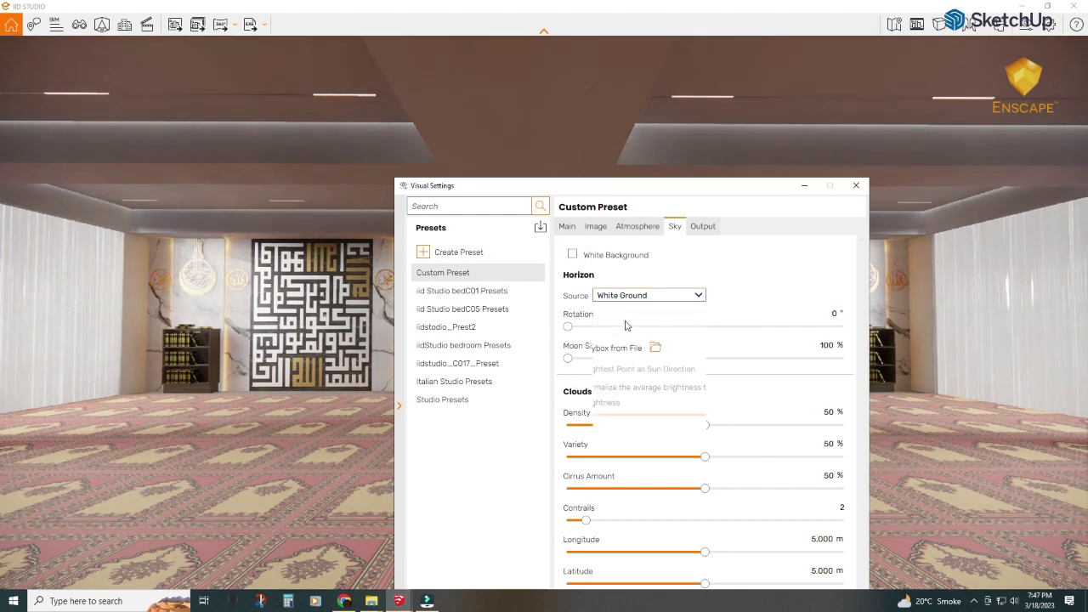
- Load 'VizPeople-V1 UpsketchUP.ir (5).hdr' as the skybox at 3,500 lux brightness
left_click(656, 349)
scroll(452, 502, "down", 1)
left_click(446, 505)
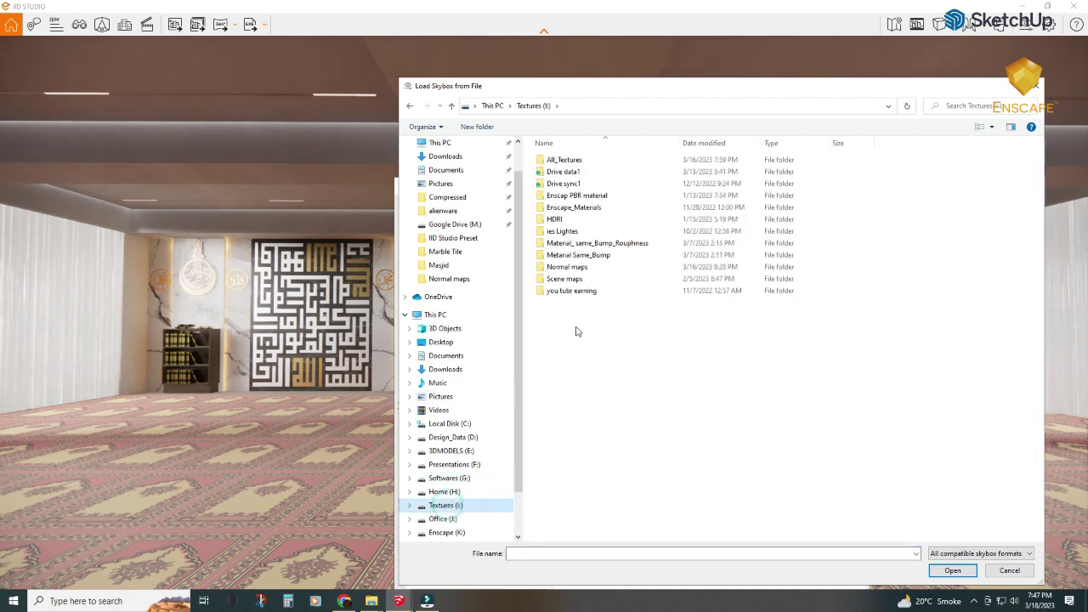
double_click(554, 218)
double_click(566, 302)
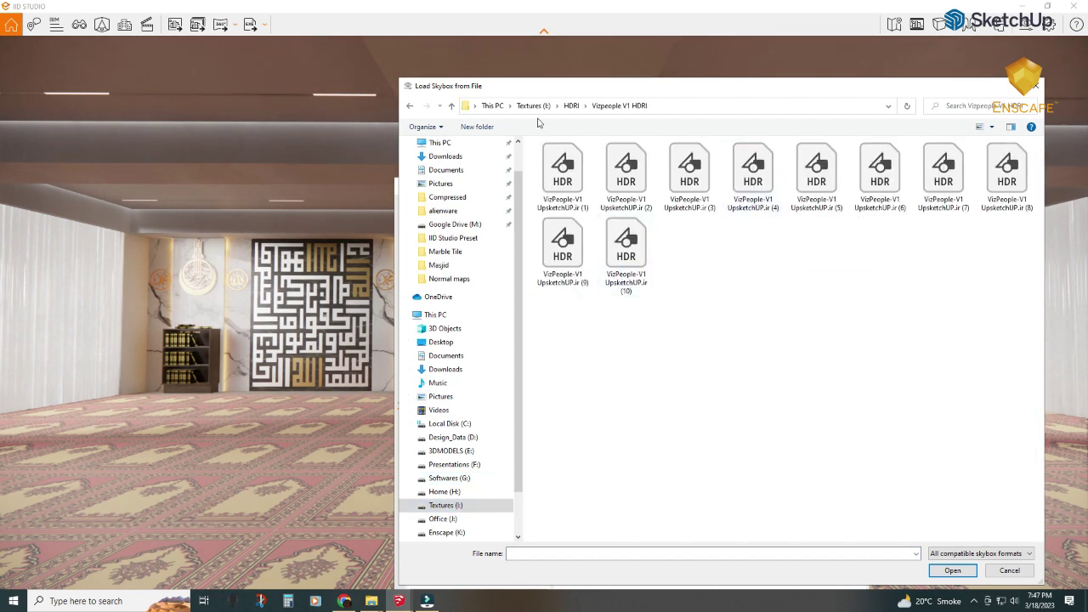
left_click(990, 126)
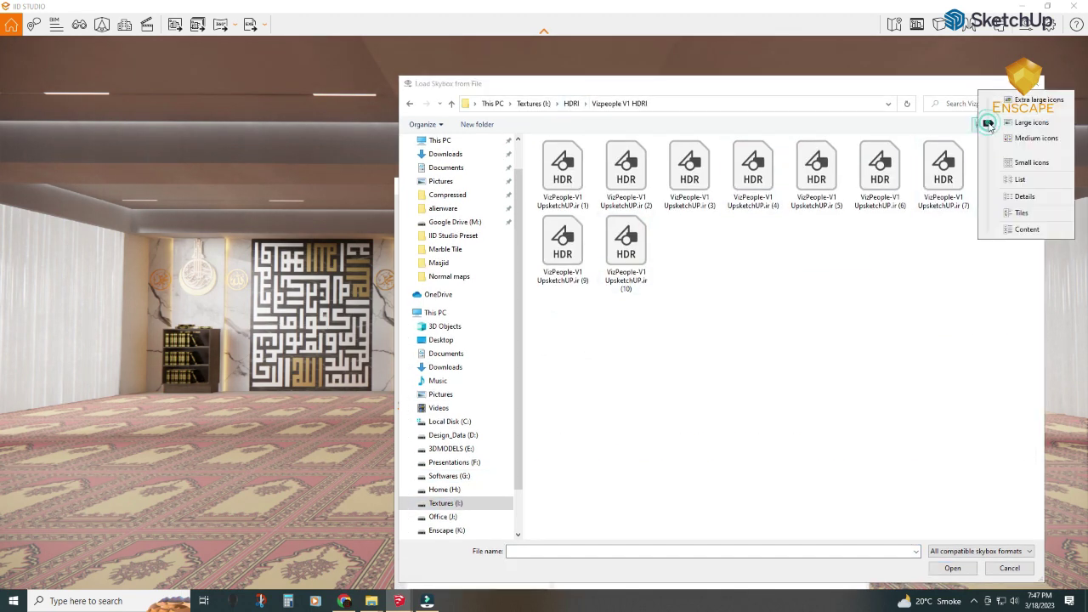
left_click(1020, 180)
double_click(622, 193)
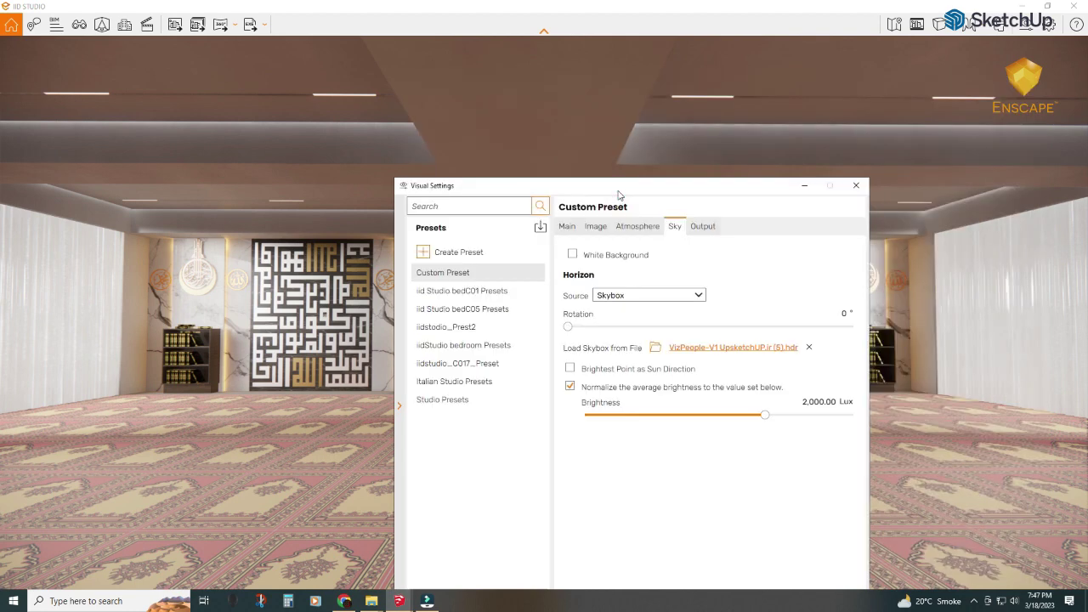
left_click(816, 403)
type("3500")
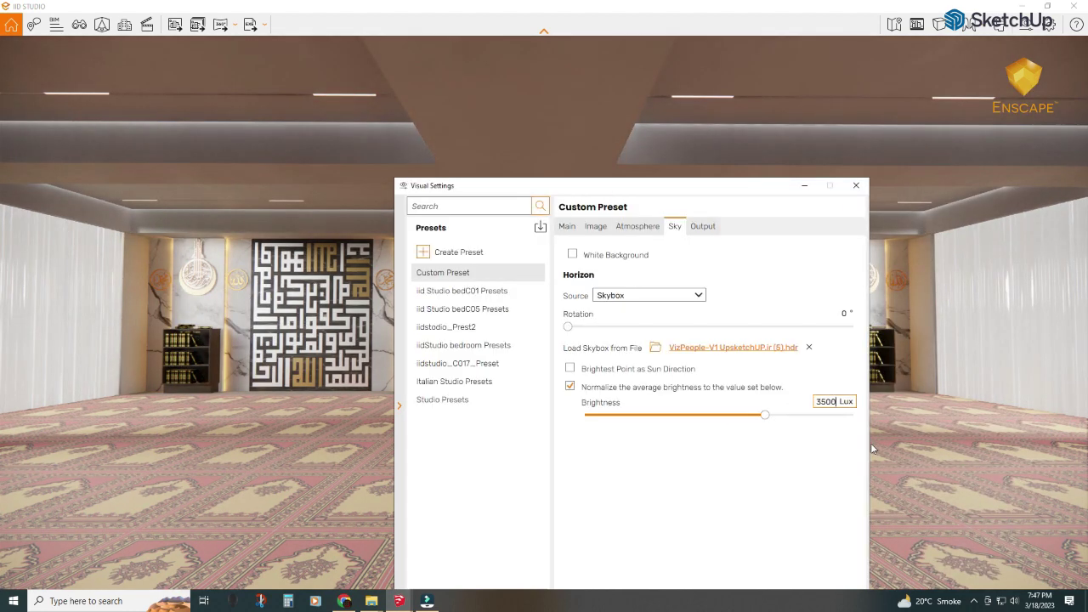
key("Return")
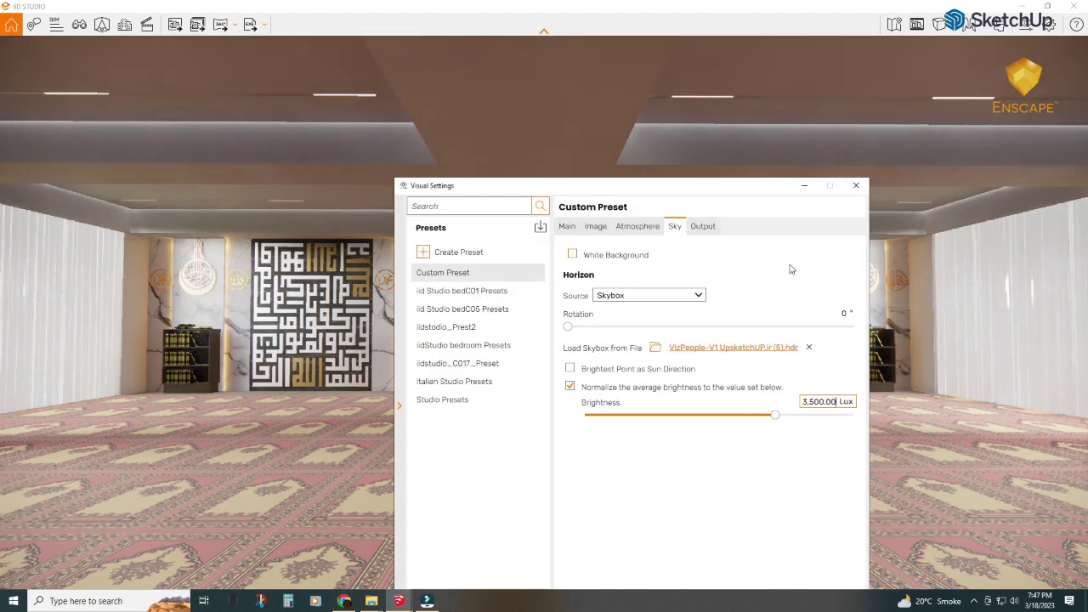
- Turn off Auto Exposure and set exposure to 52 %
left_click(565, 228)
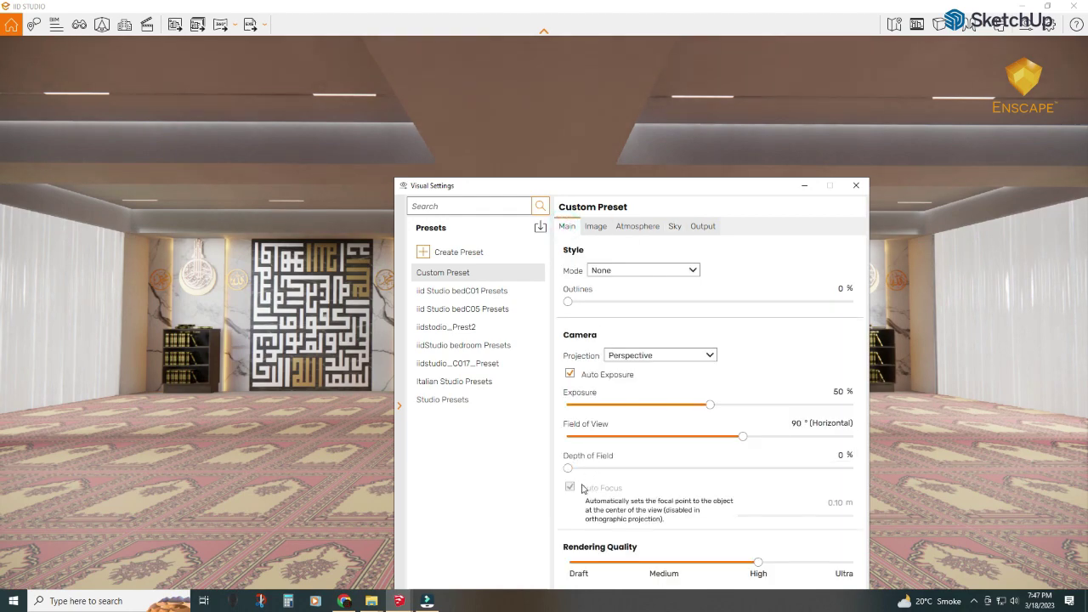
left_click(570, 374)
left_click_drag(711, 405, 719, 408)
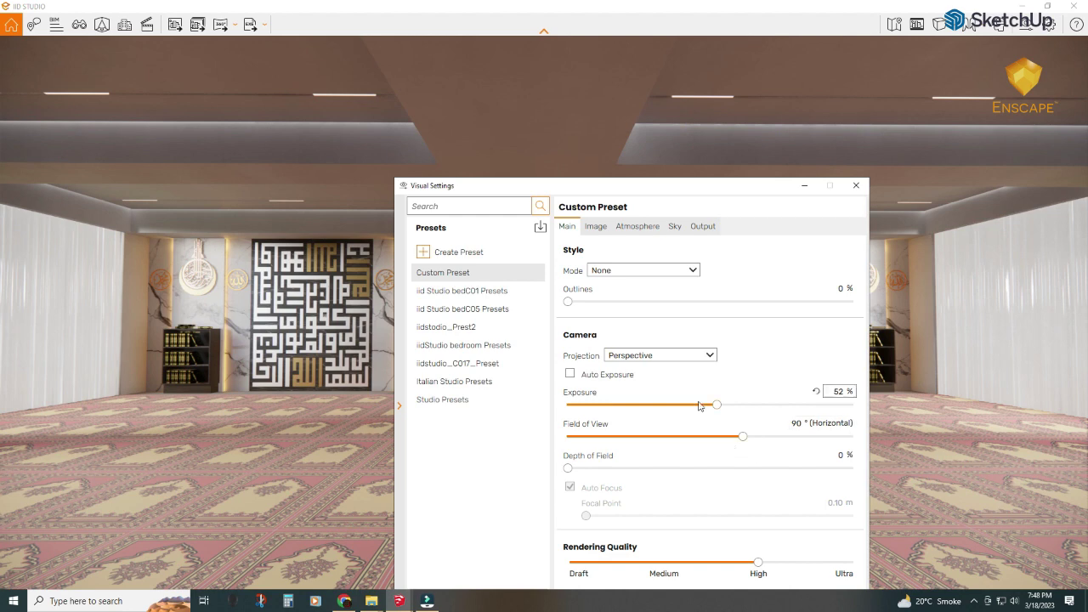
- Set Lens Flare, Bloom, Vignette and Chromatic Aberration to 0 and view the render
left_click(595, 226)
left_click_drag(710, 496, 557, 498)
left_click_drag(610, 527, 525, 529)
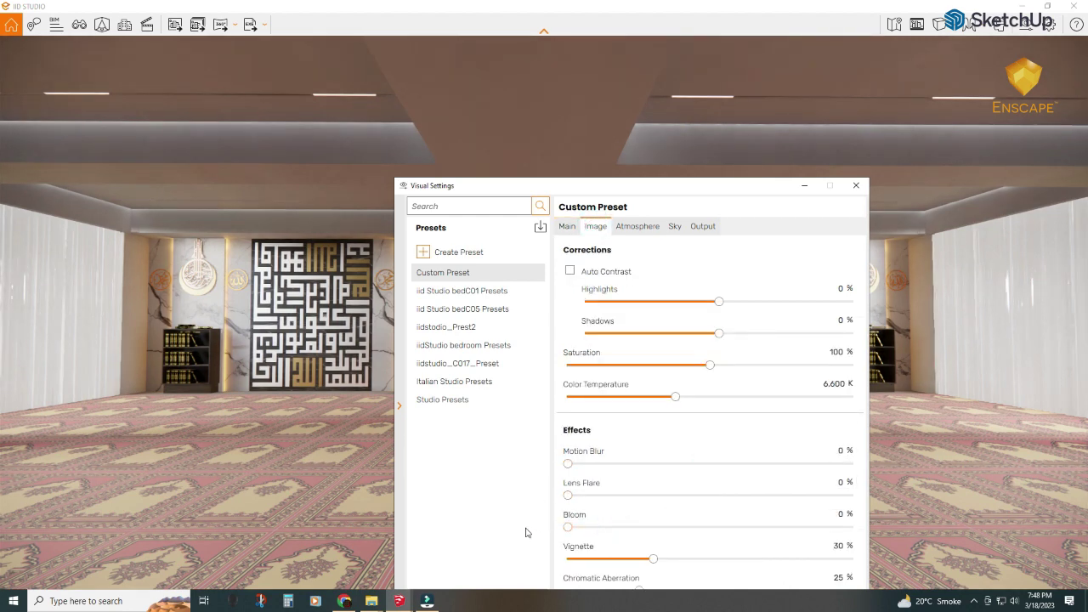
left_click_drag(653, 559, 553, 558)
left_click_drag(668, 507, 598, 509)
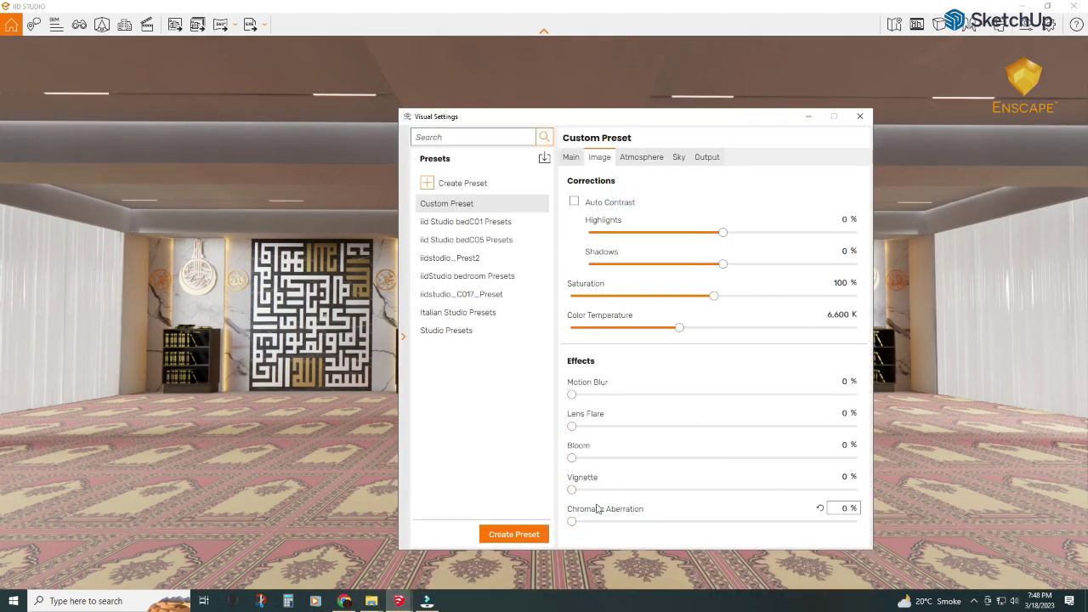
left_click(810, 118)
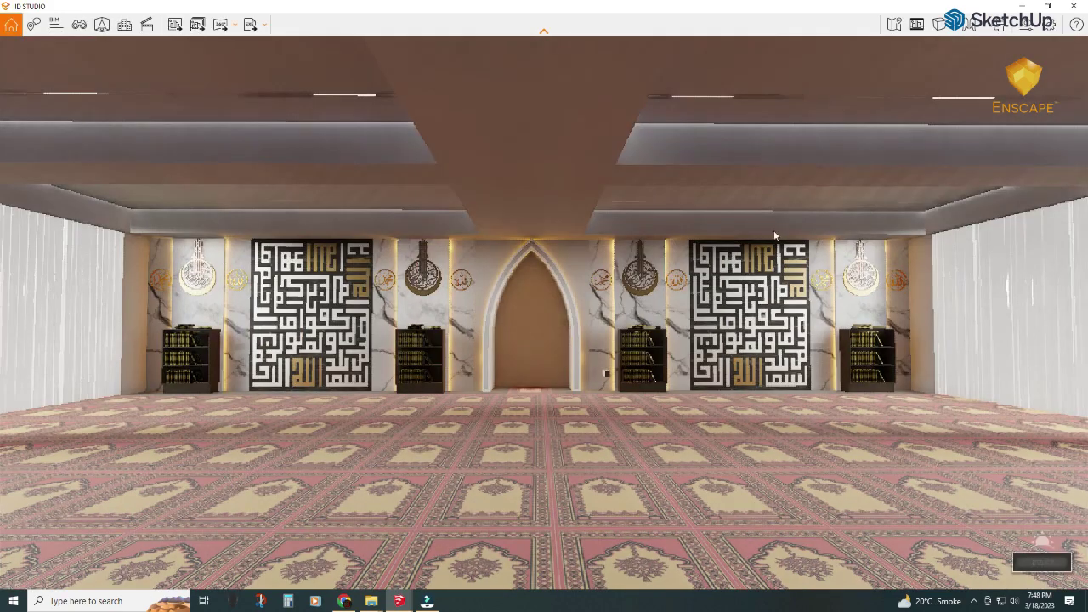
mouse_move(399, 601)
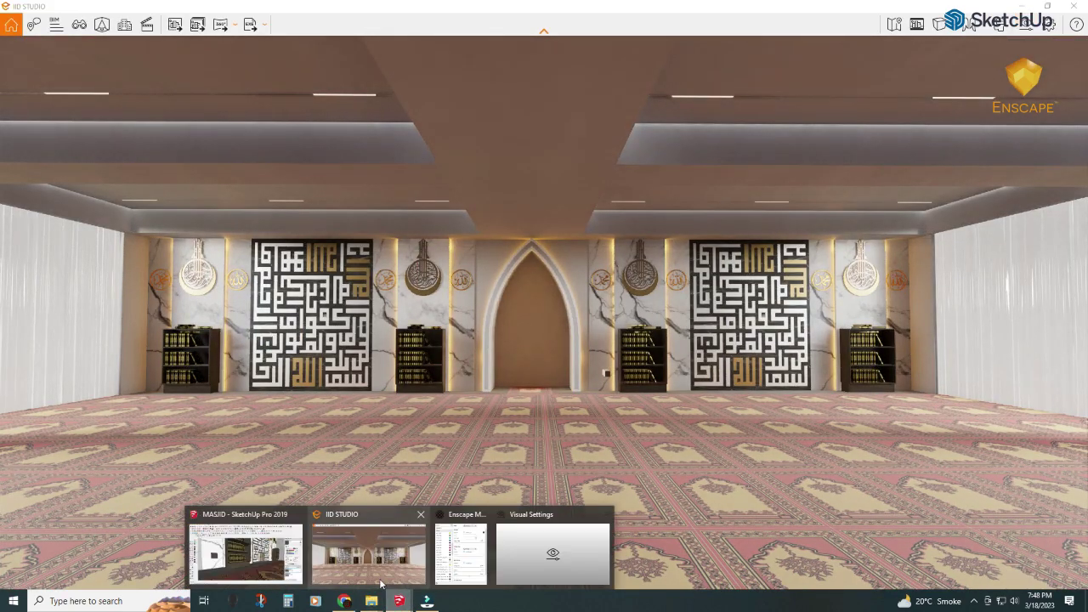
- Rotate the skybox to 224° and shift the time of day toward evening
left_click(246, 544)
scroll(974, 420, "down", 5)
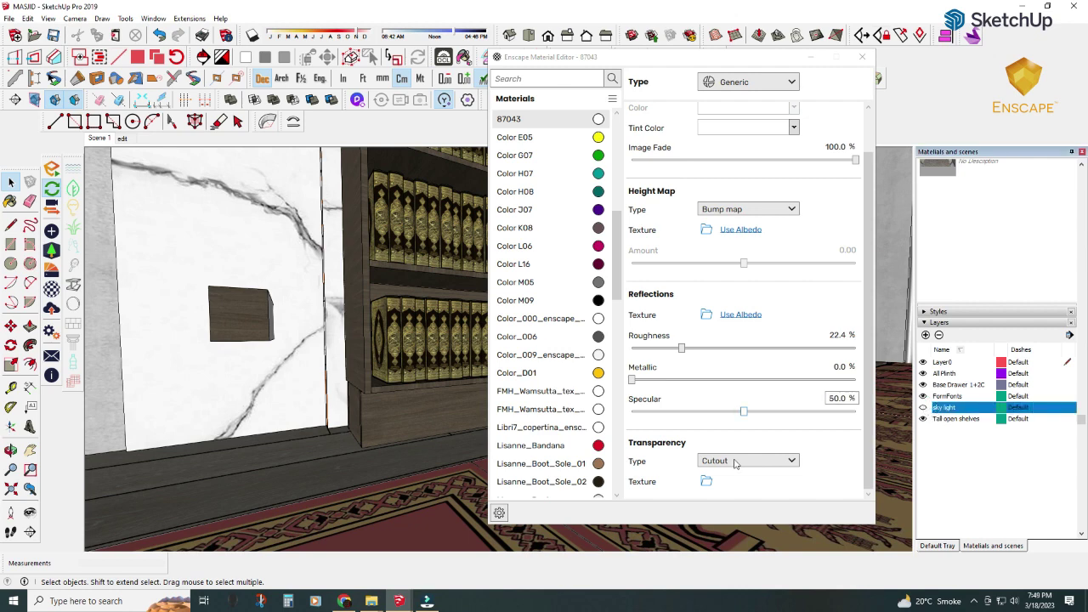
mouse_move(399, 601)
left_click(507, 536)
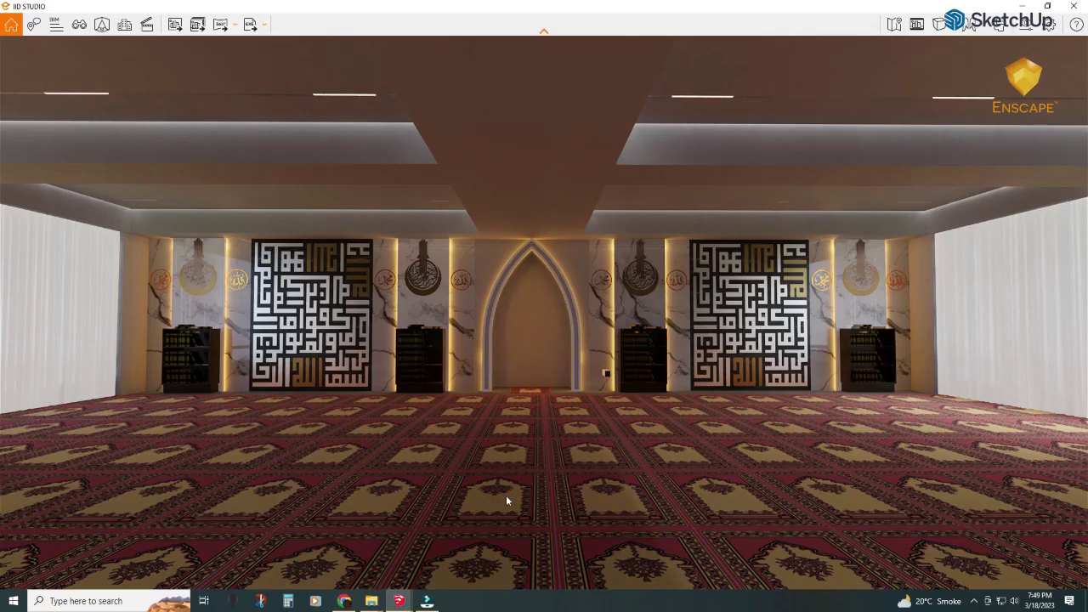
left_click(1026, 26)
left_click(641, 157)
left_click(679, 158)
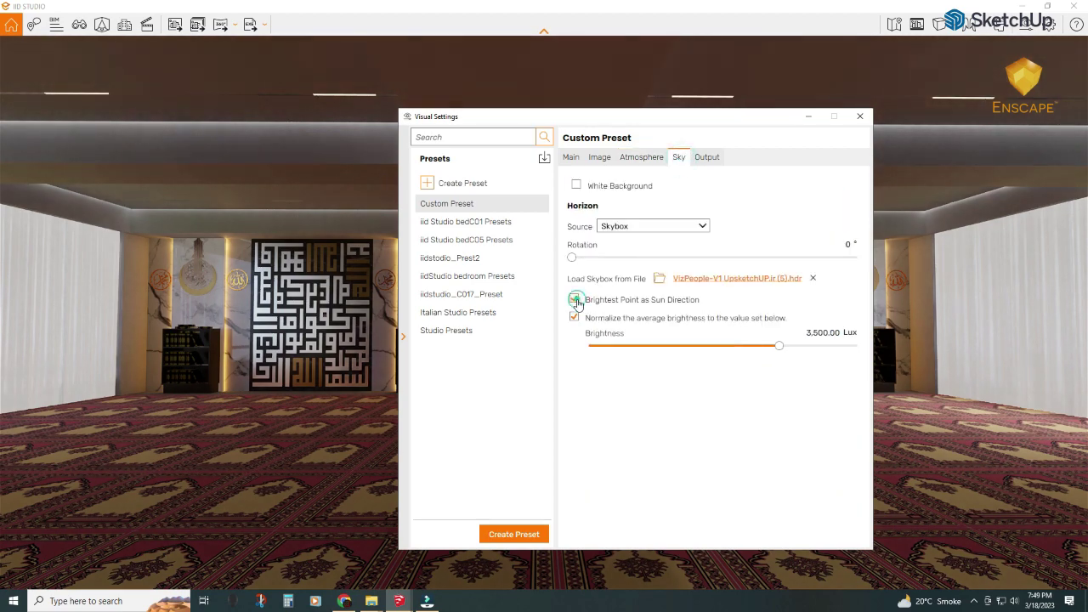
left_click_drag(572, 257, 748, 257)
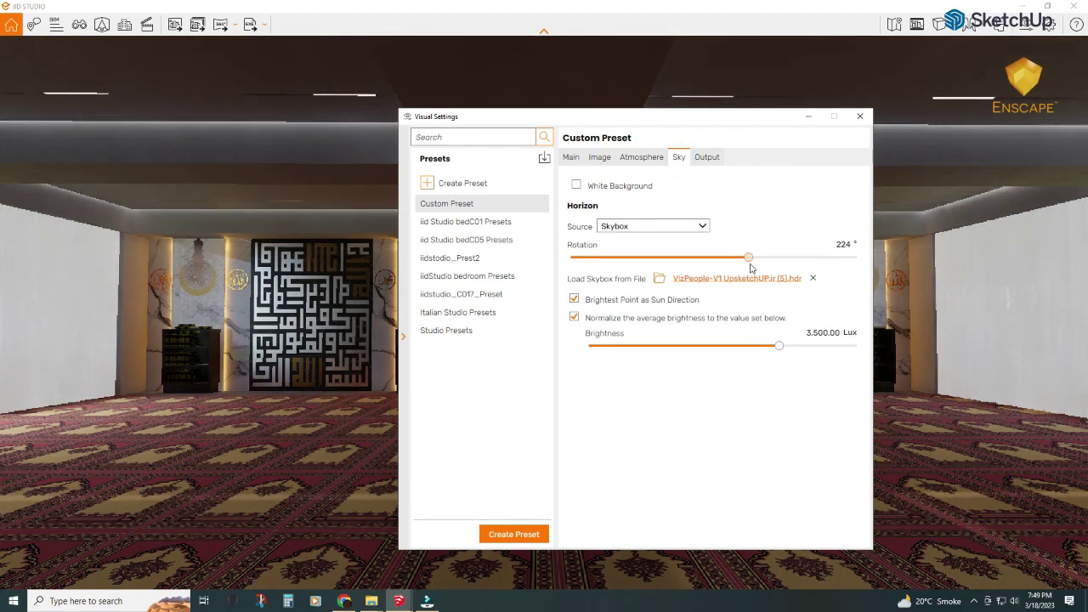
left_click(806, 117)
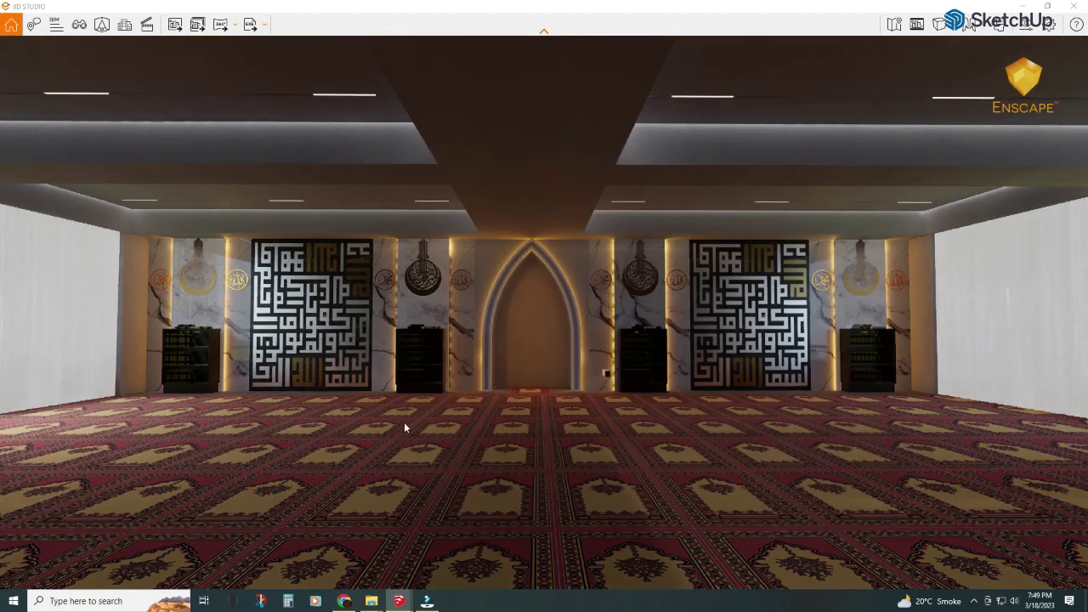
mouse_move(404, 422)
right_mouse_down("shift")
mouse_move(510, 422)
mouse_move(340, 421)
right_mouse_up("shift")
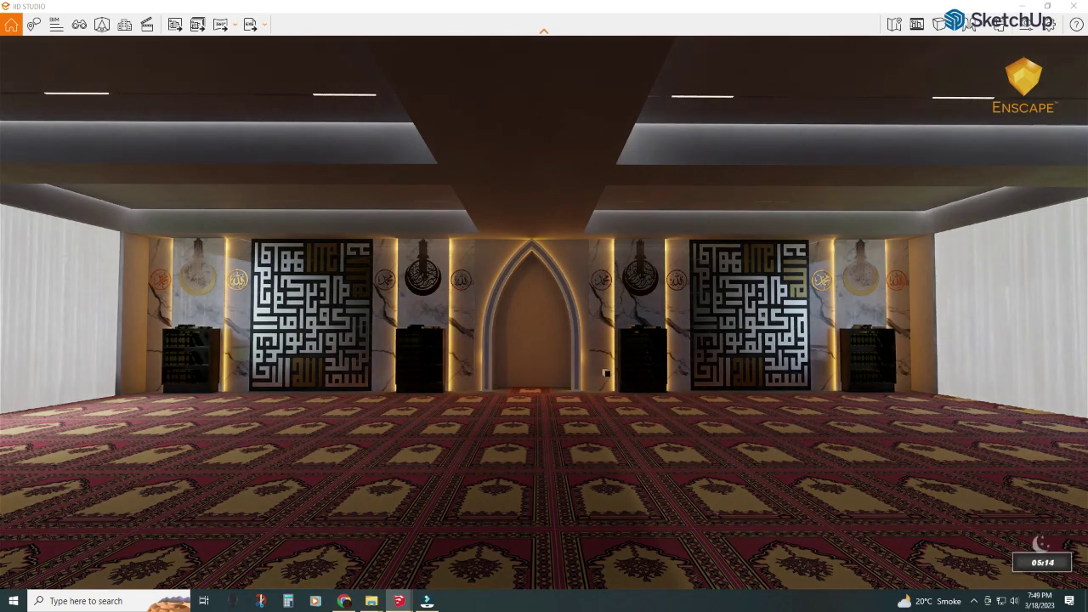
- Orbit out to view the whole building and close the Enscape material editor
left_click(1047, 7)
scroll(349, 272, "down", 5)
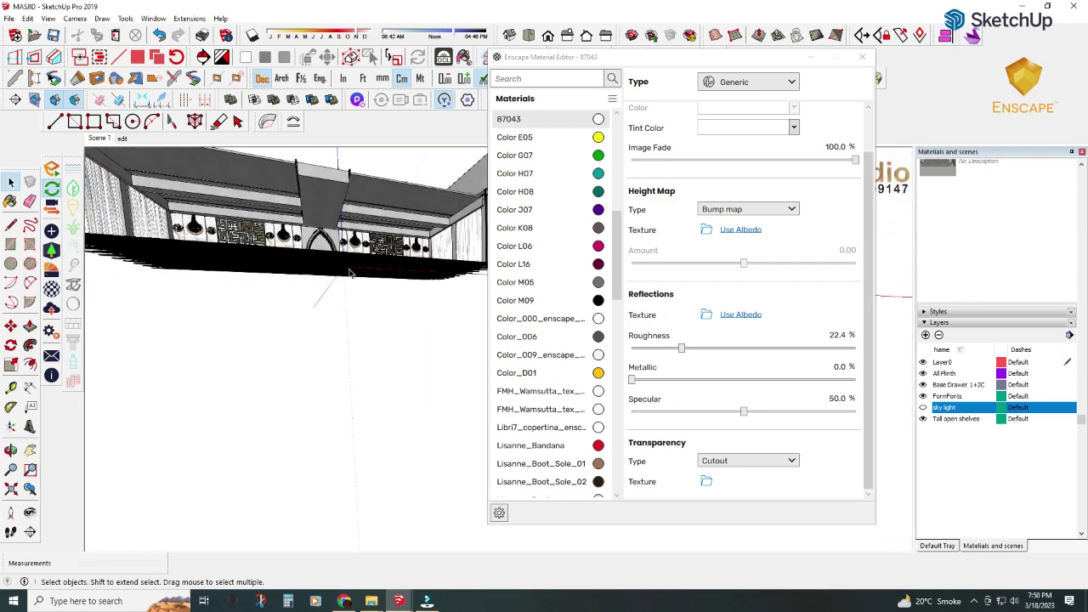
scroll(349, 272, "down", 5)
middle_click_drag(309, 402, 377, 407)
left_click(862, 56)
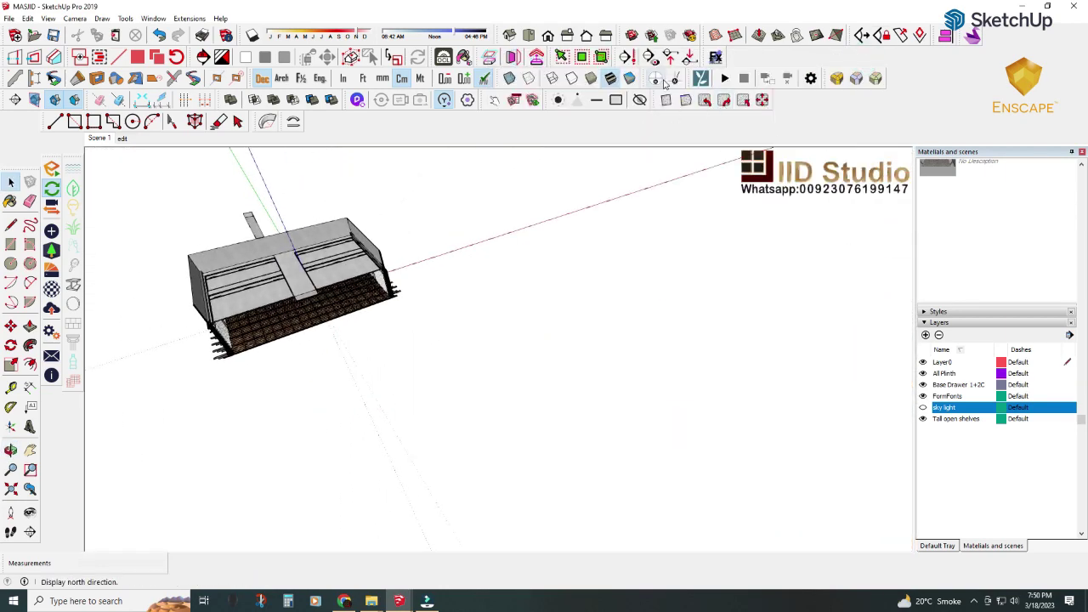
- Preview the Enscape render with the time of day jumped to night
left_click(296, 431)
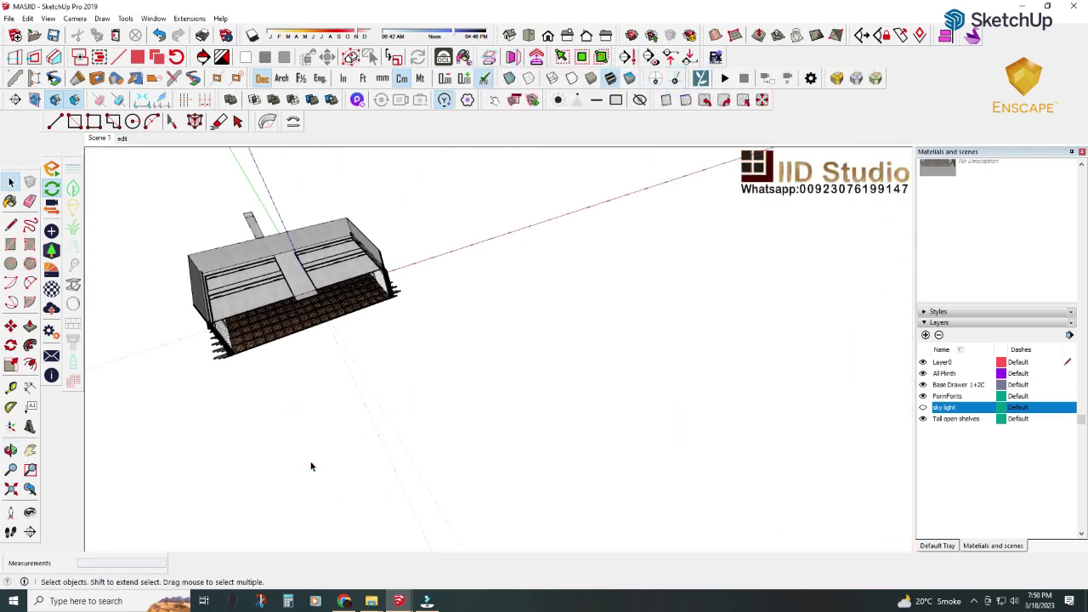
left_click(414, 561)
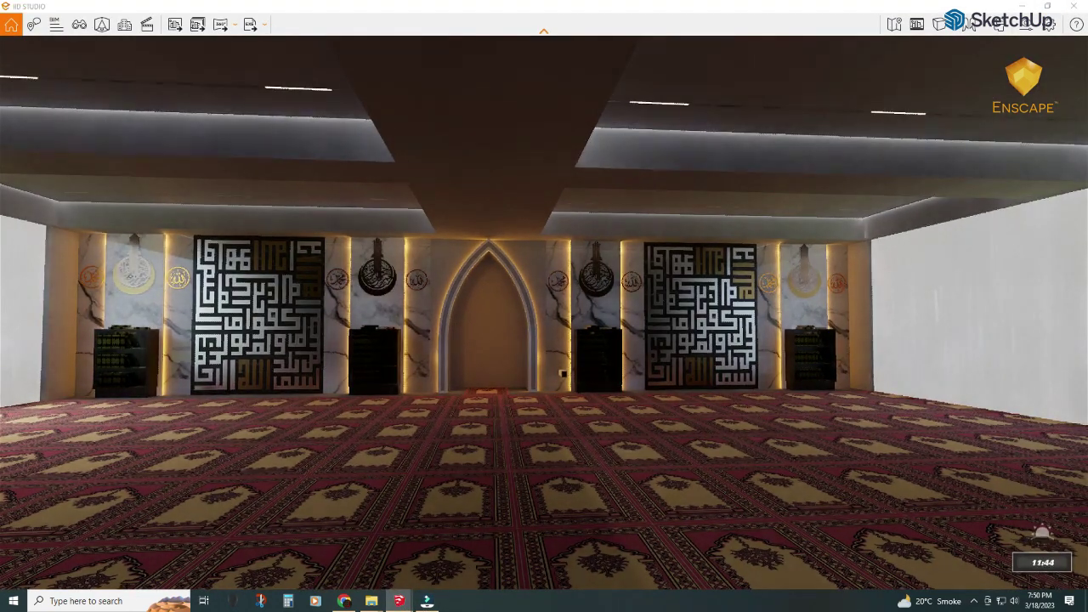
key("u")
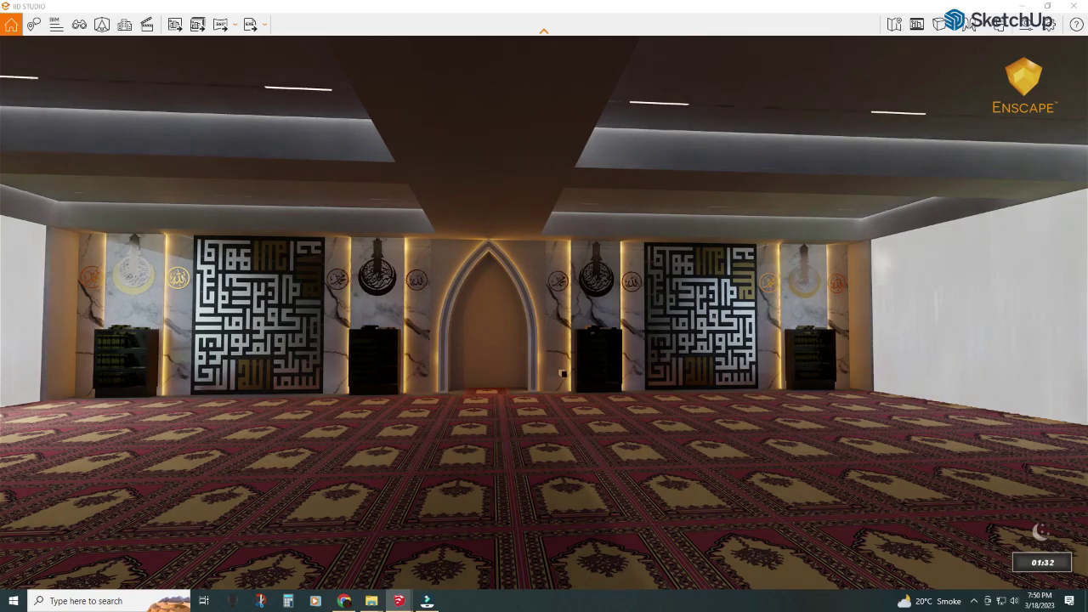
- Orbit to a front view and switch on shadows at 01:30 PM, 11/08, toggling once to compare
mouse_move(399, 601)
left_click(297, 544)
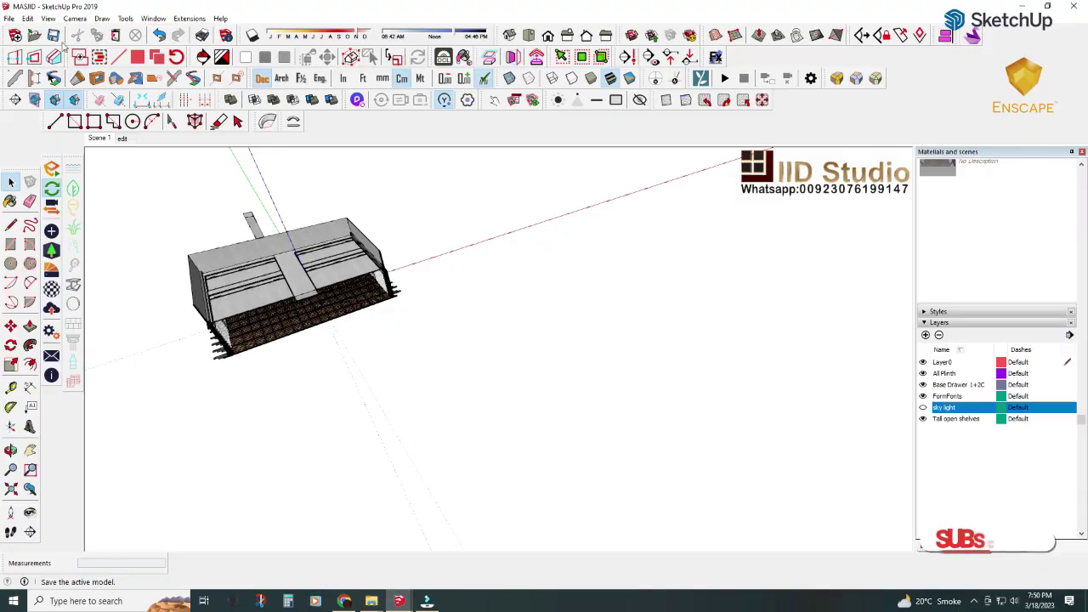
left_click(74, 19)
mouse_move(401, 383)
middle_mouse_down()
mouse_move(272, 332)
mouse_move(272, 250)
middle_mouse_up()
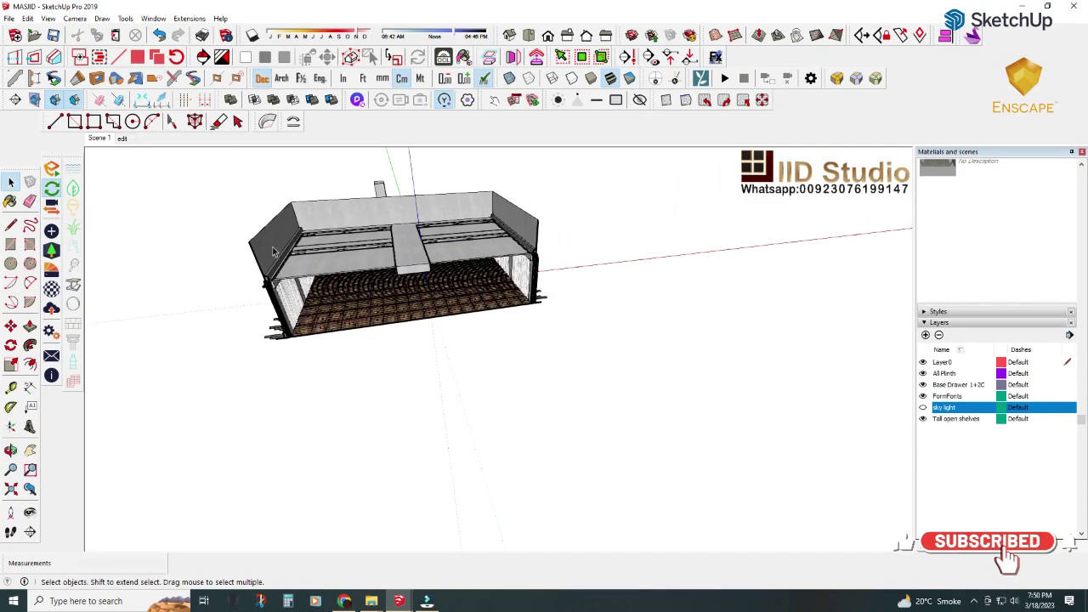
scroll(274, 251, "up", 4)
left_click(928, 338)
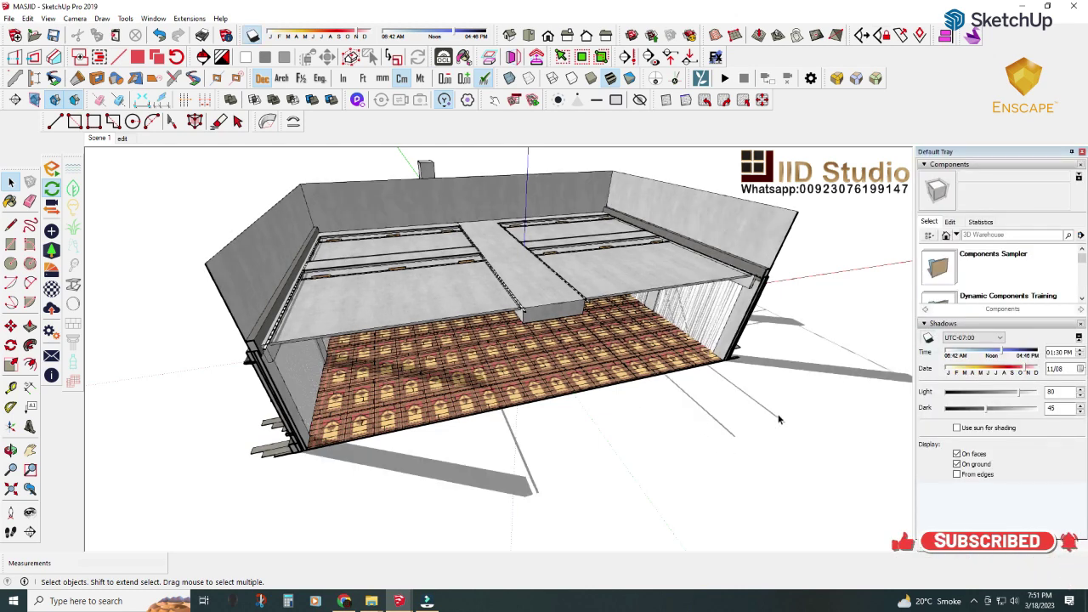
left_click(929, 338)
left_click(931, 340)
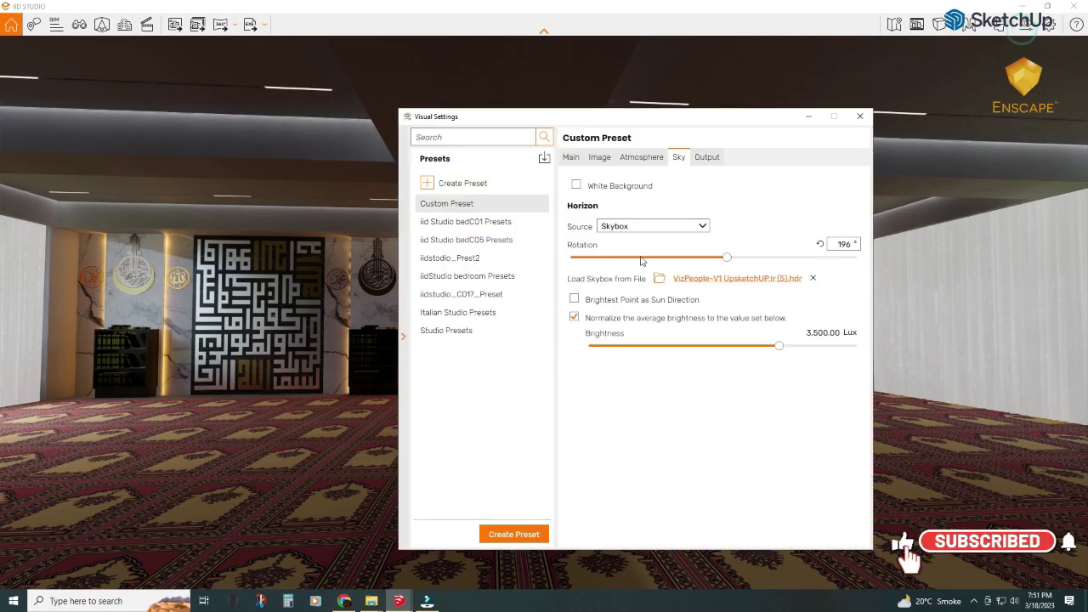
- Set Enscape sun brightness to 56% and check the render
left_click(640, 157)
left_click_drag(575, 313, 603, 313)
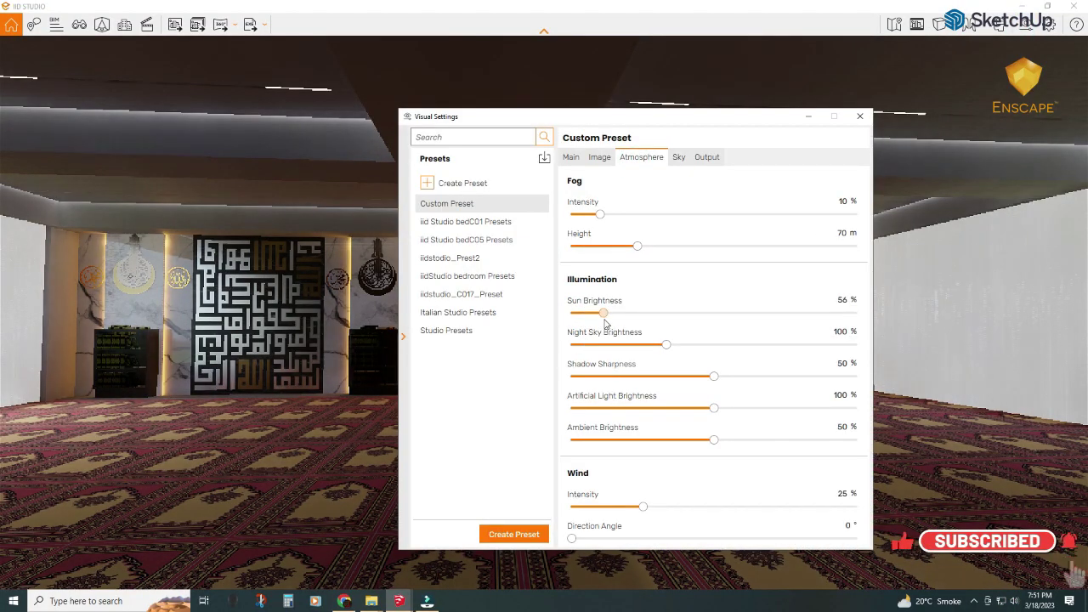
left_click(808, 116)
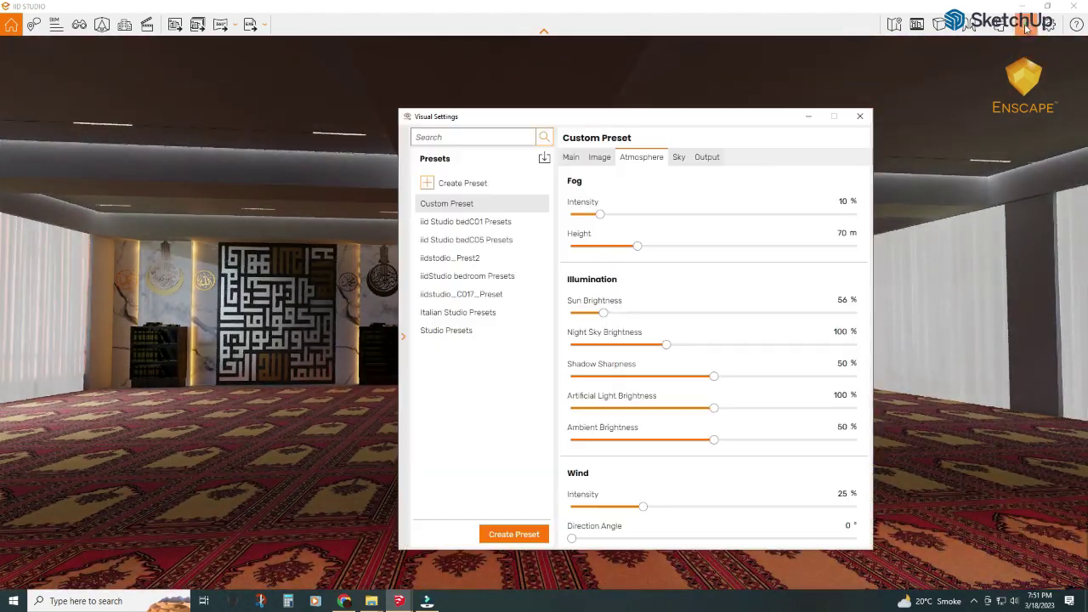
- Rotate the Enscape sky to 143° so sunlight streams into the hall, then return to SketchUp
left_click(679, 156)
left_click(575, 299)
left_click(808, 118)
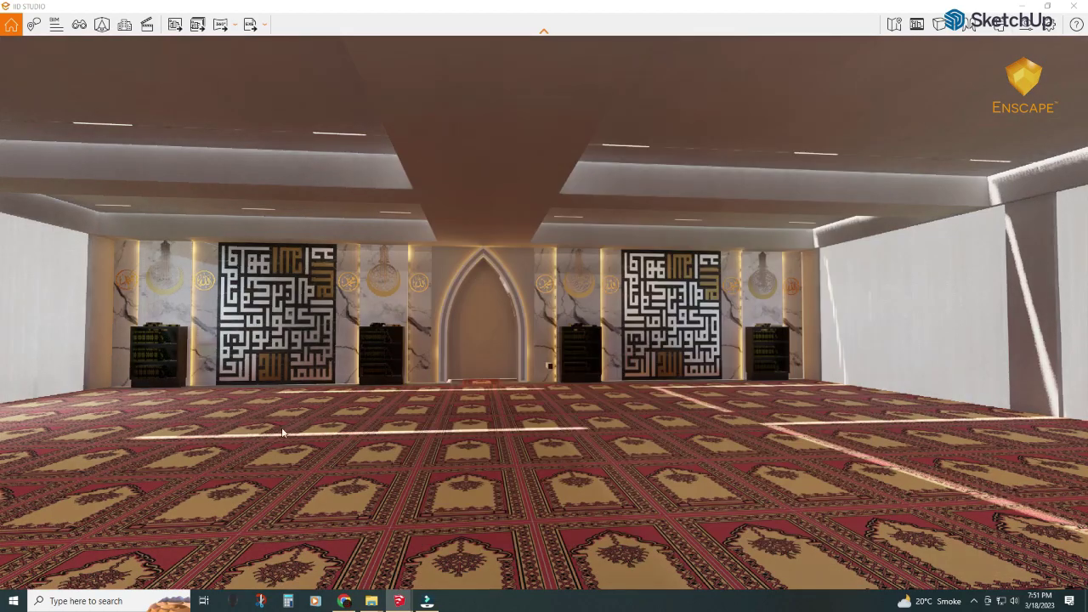
left_click(917, 24)
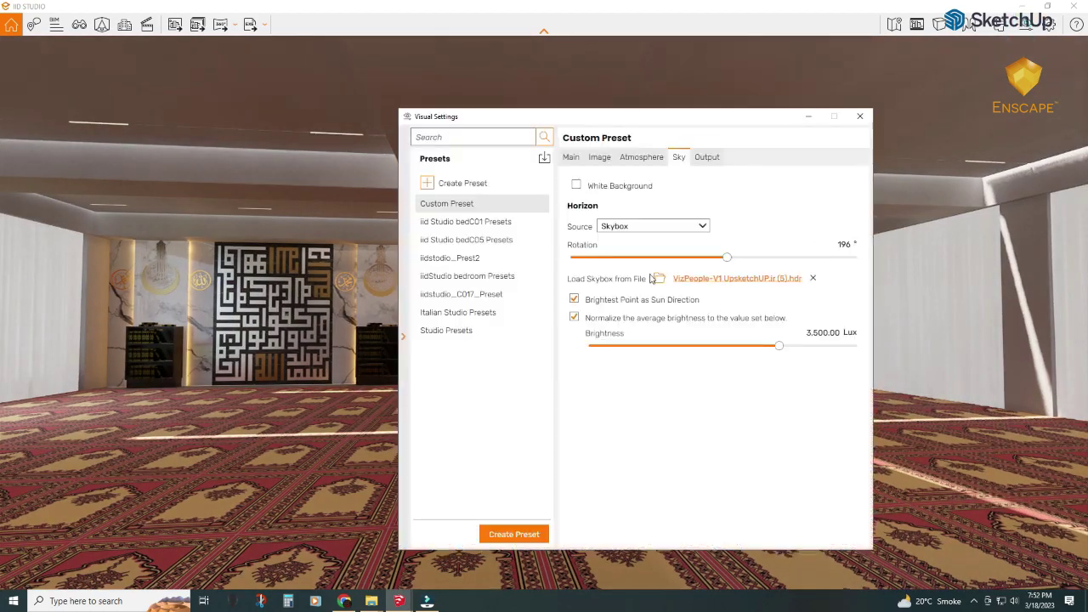
left_click_drag(564, 285, 687, 302)
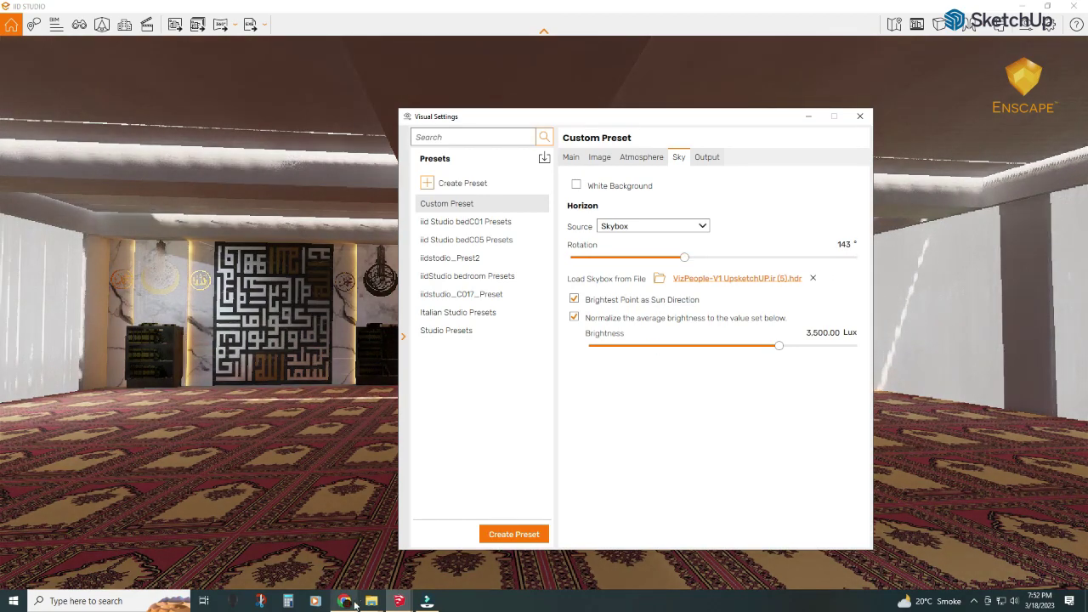
left_click(302, 561)
left_click(48, 18)
mouse_move(27, 18)
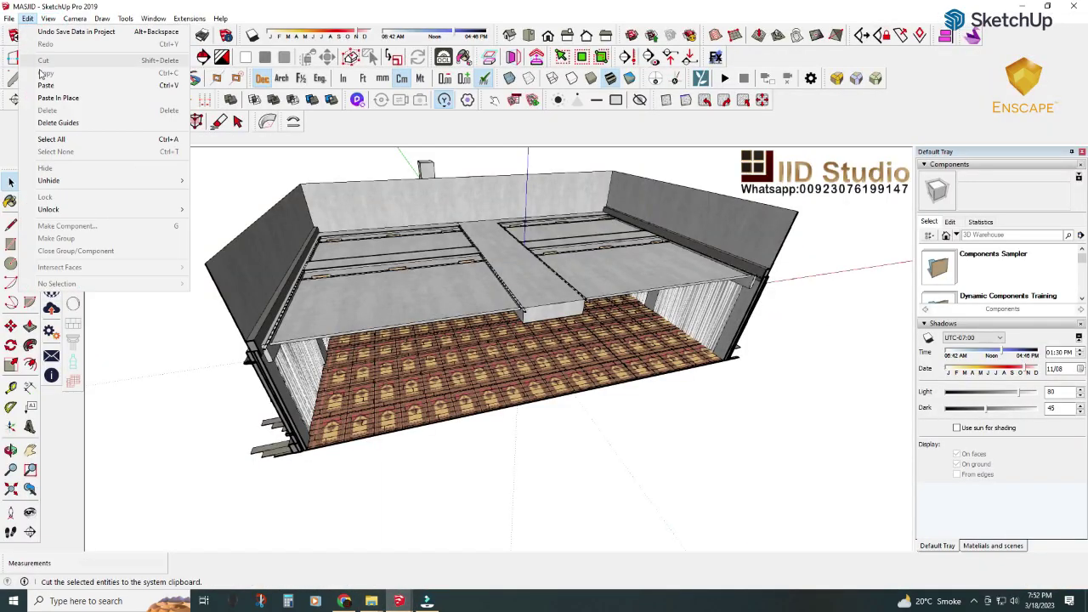
- Unhide the model's roof and fine-tune the Enscape sky rotation to 133°
left_click(202, 196)
mouse_move(399, 601)
left_click(404, 568)
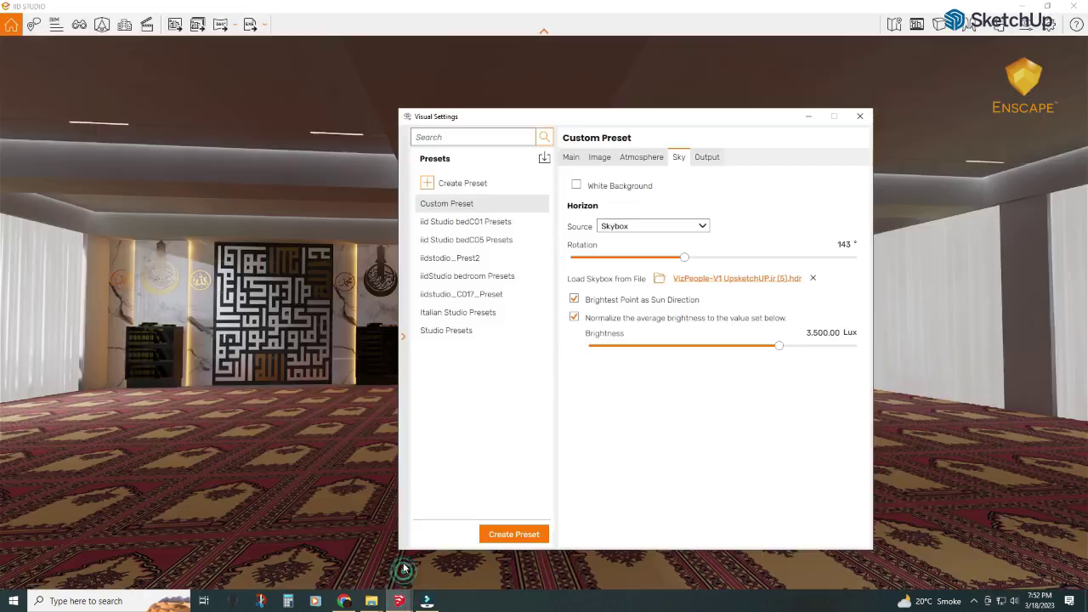
left_click_drag(689, 259, 595, 259)
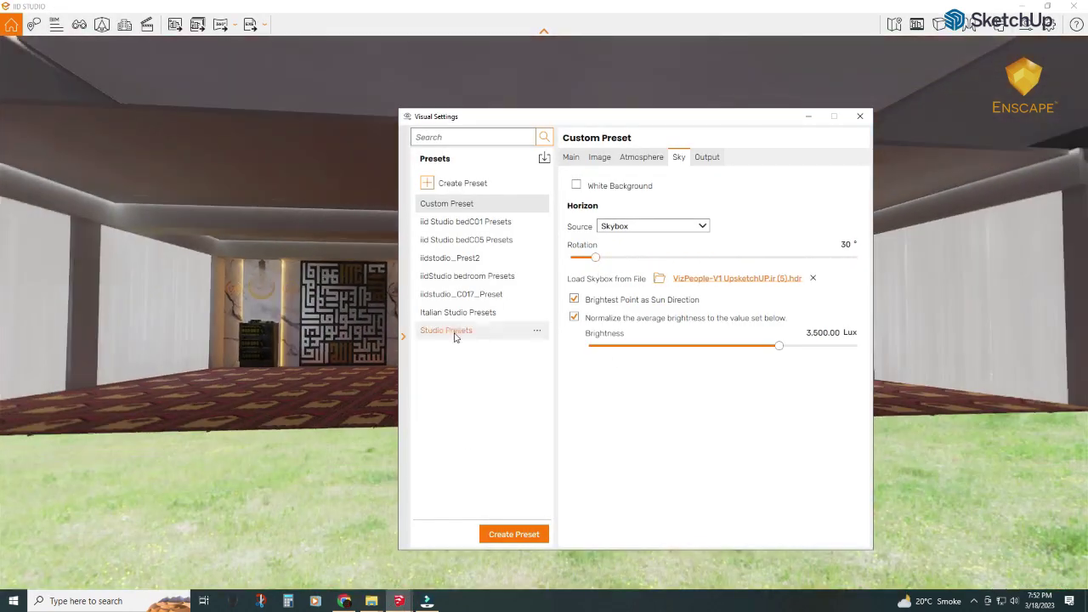
- Explode the building group into its individual objects
left_click(299, 547)
right_click(297, 471)
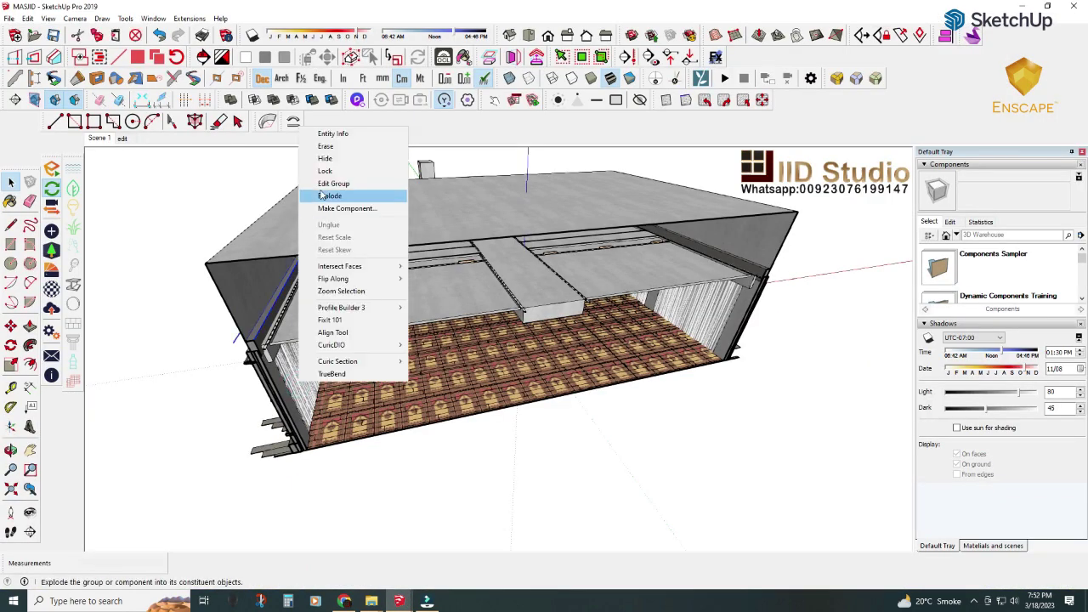
left_click(353, 161)
- Rotate the Enscape sky to 186° and bring up the Load Skybox from File chooser
left_click(417, 554)
left_click(871, 114)
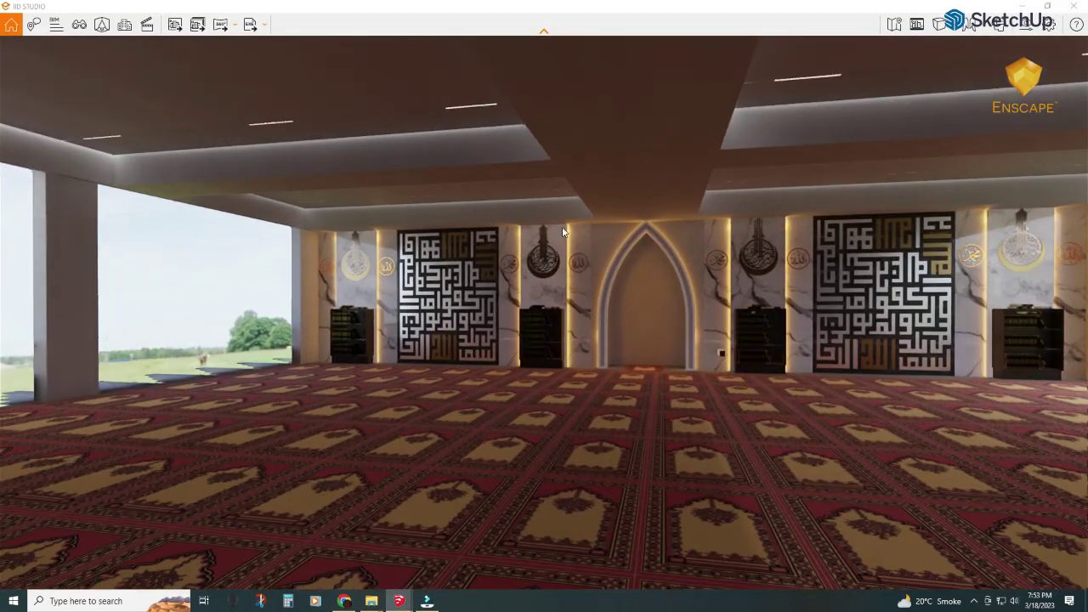
left_click(1026, 25)
left_click(678, 157)
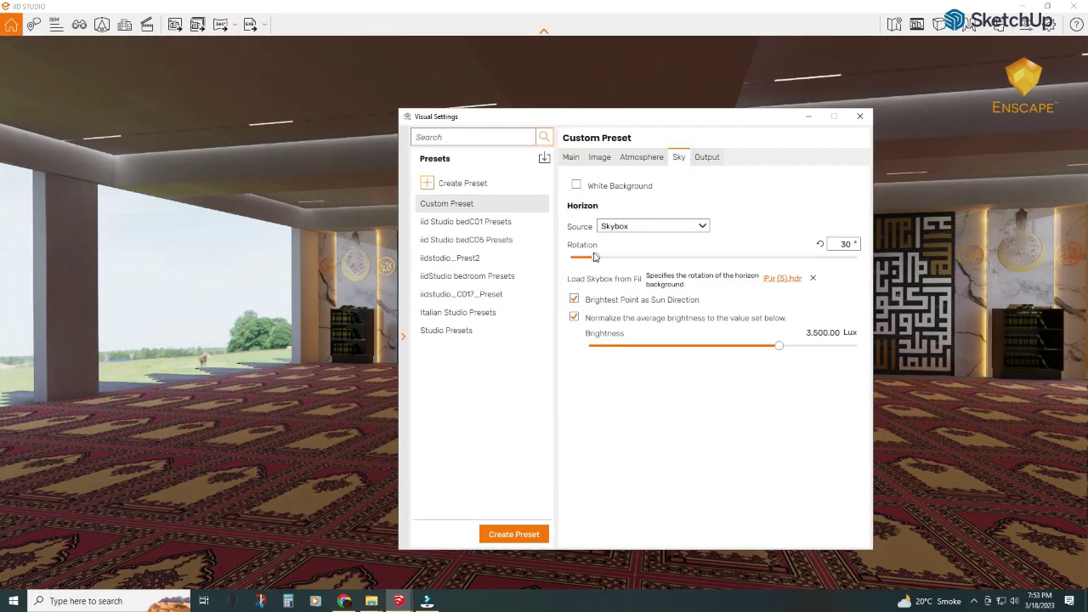
left_click_drag(590, 256, 722, 263)
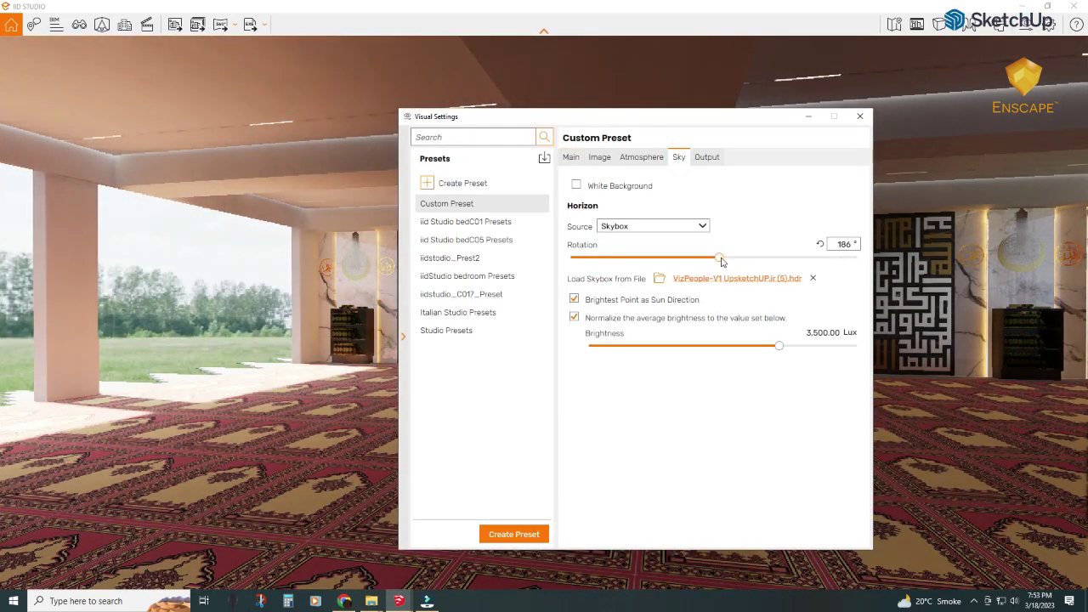
left_click(793, 279)
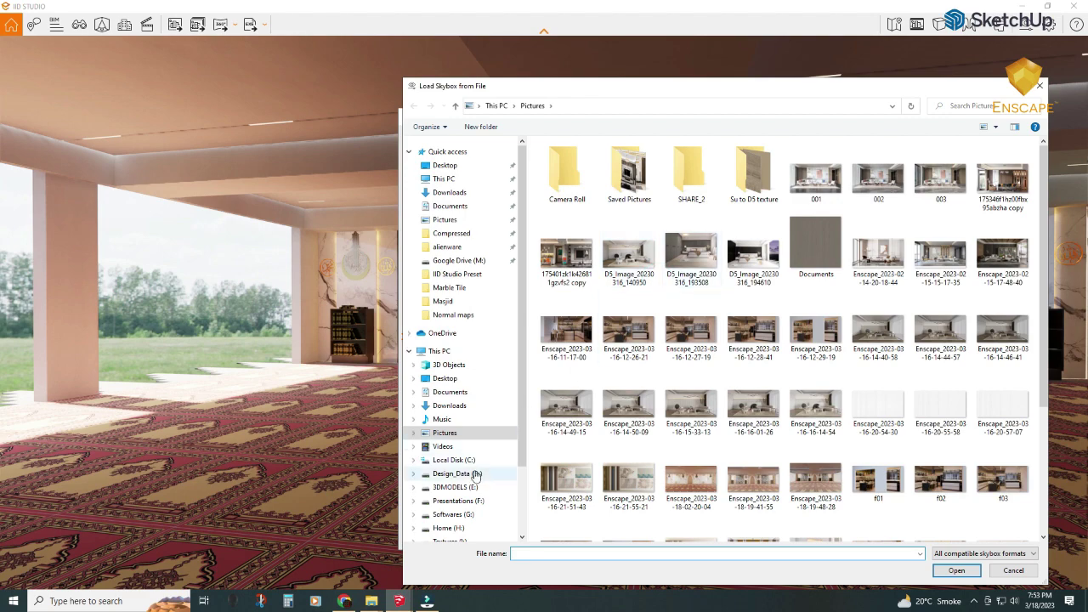
- Load an HDR skybox from the Textures > HDRI > Vizpeople V1 HDRI folder
scroll(459, 493, "down", 2)
left_click(464, 513)
double_click(557, 219)
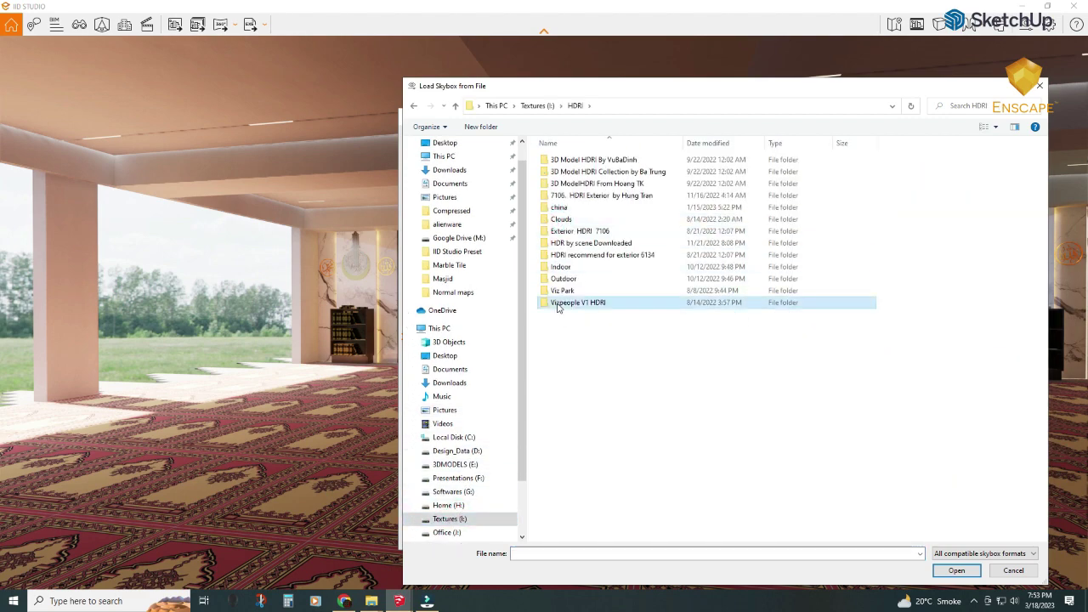
double_click(578, 302)
double_click(595, 207)
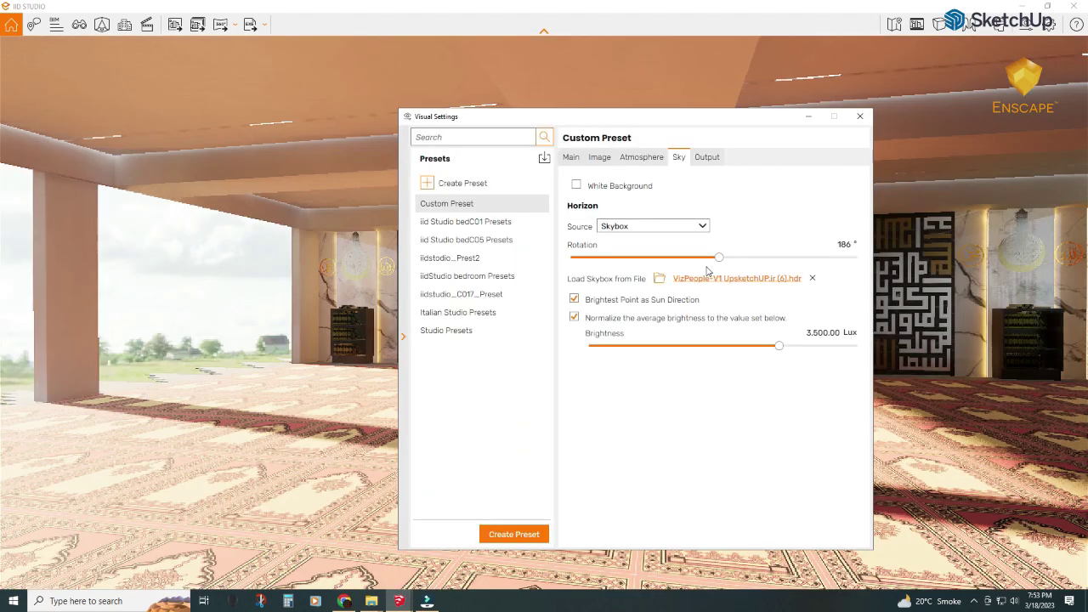
- Swap to 'VizPeople-V1 UpsketchUP.ir (3).hdr' rotated to 76°, then close settings facing the mihrab
left_click_drag(718, 262, 663, 259)
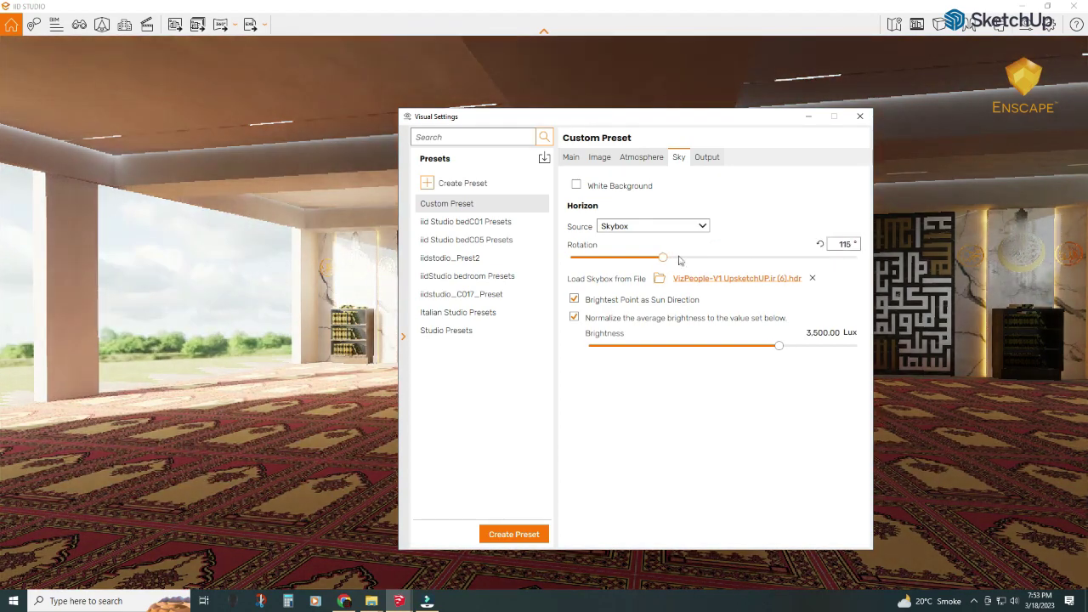
left_click_drag(757, 131, 903, 135)
left_click_drag(811, 262, 796, 262)
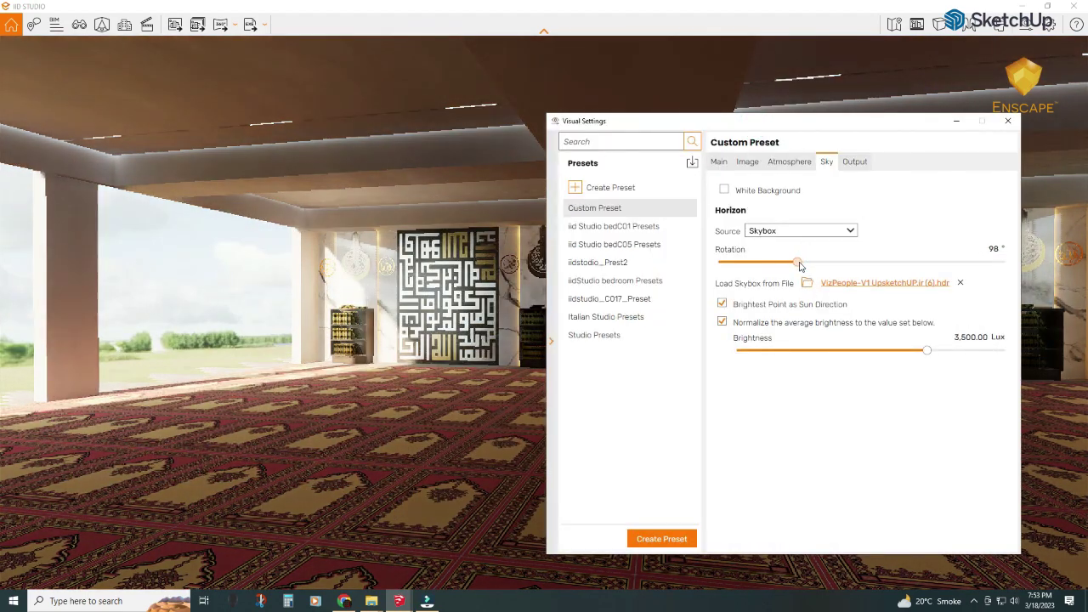
left_click(848, 286)
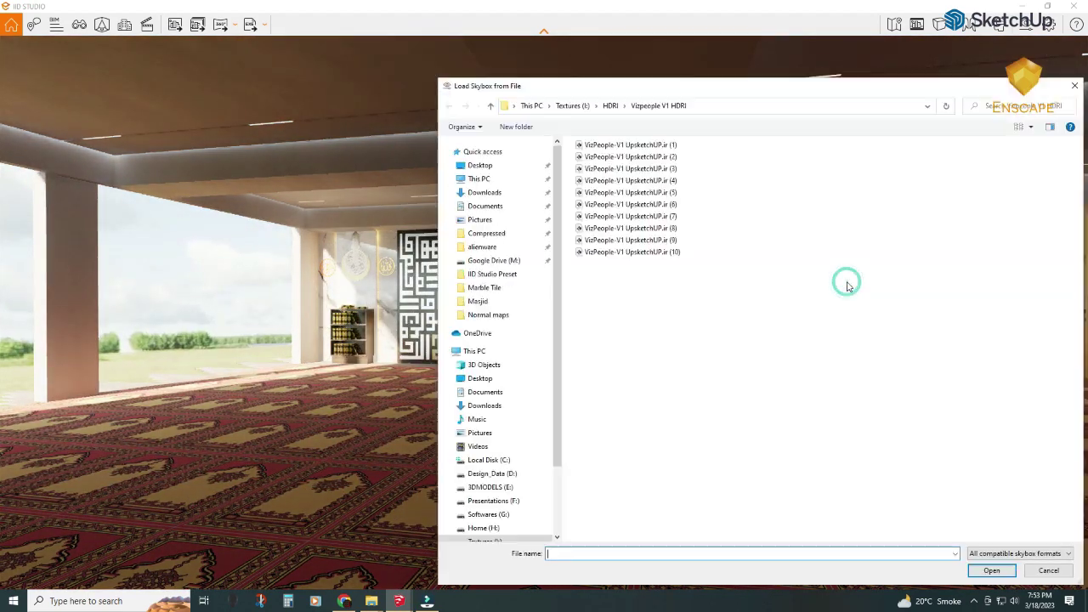
double_click(668, 171)
left_click_drag(796, 262, 793, 262)
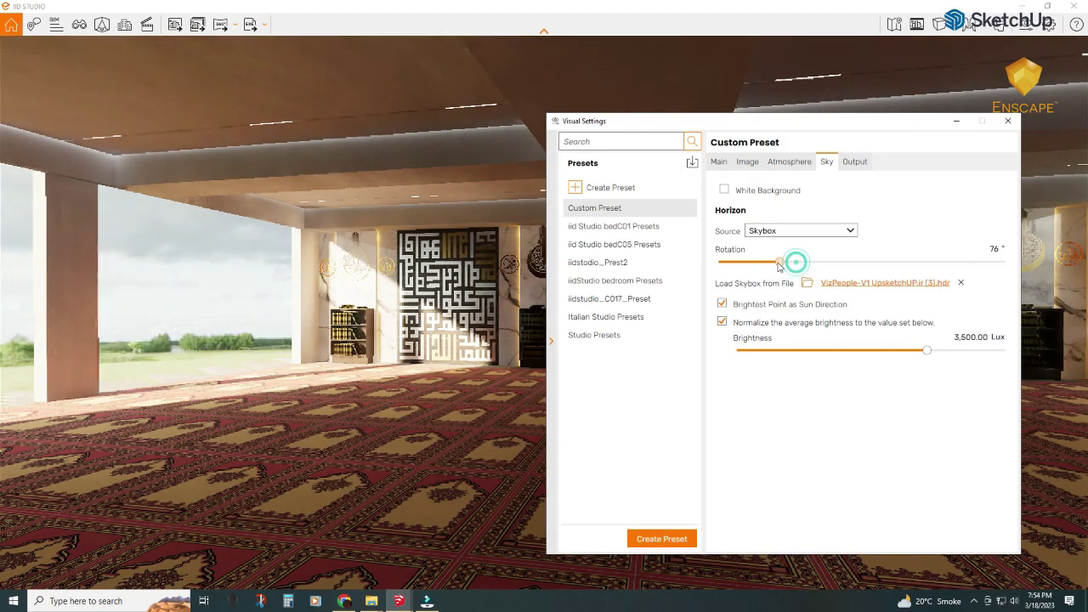
left_click(956, 121)
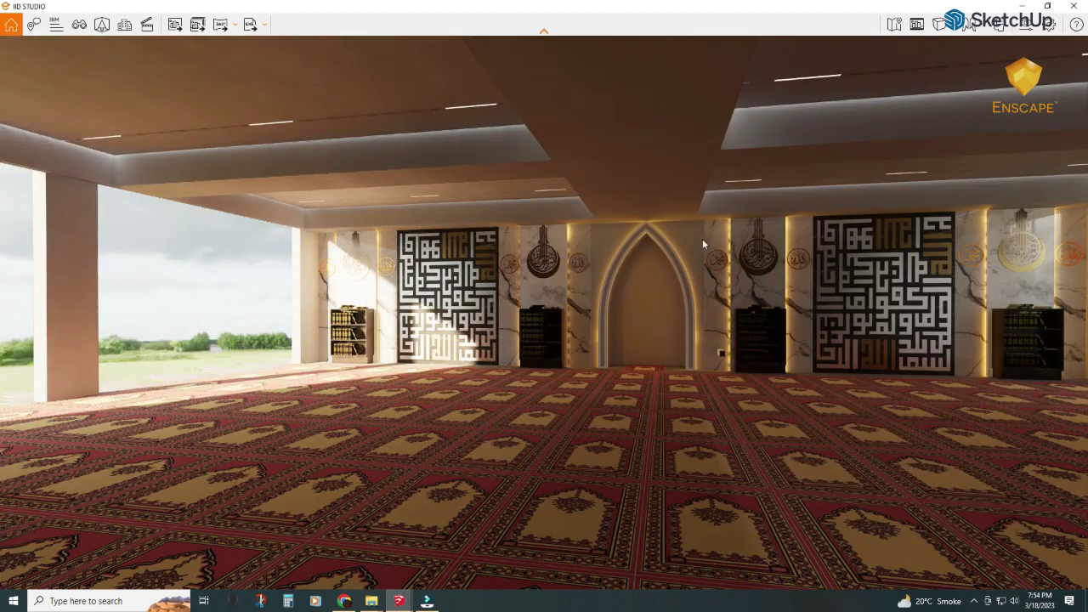
left_click_drag(702, 239, 758, 199)
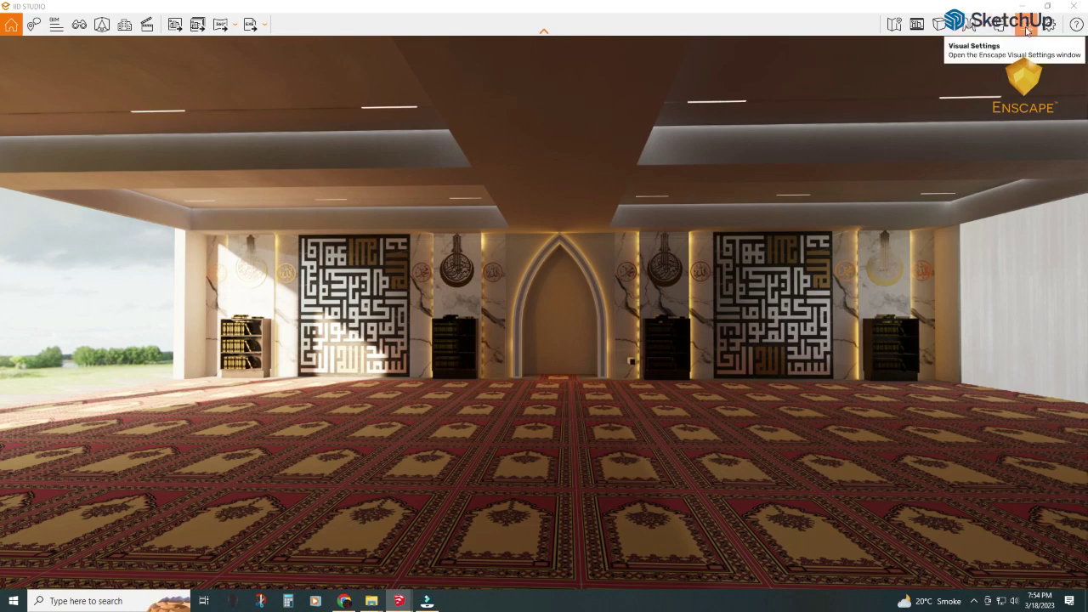
- Apply the iid Studio bedC01 preset with the (3).hdr skybox rotated to about 153°
left_click(1000, 24)
left_click(651, 227)
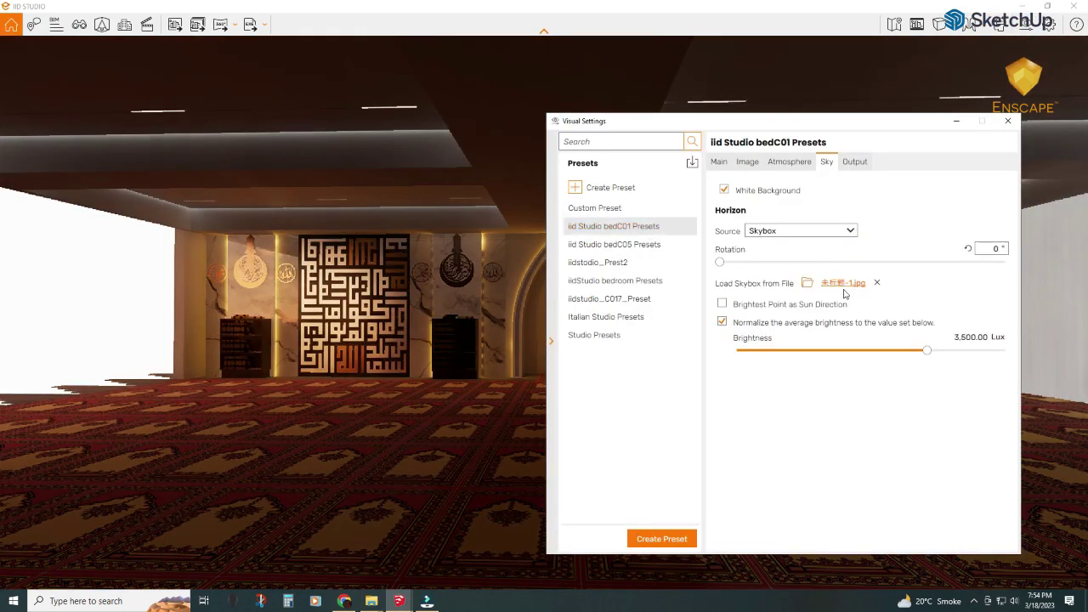
left_click(834, 283)
double_click(659, 179)
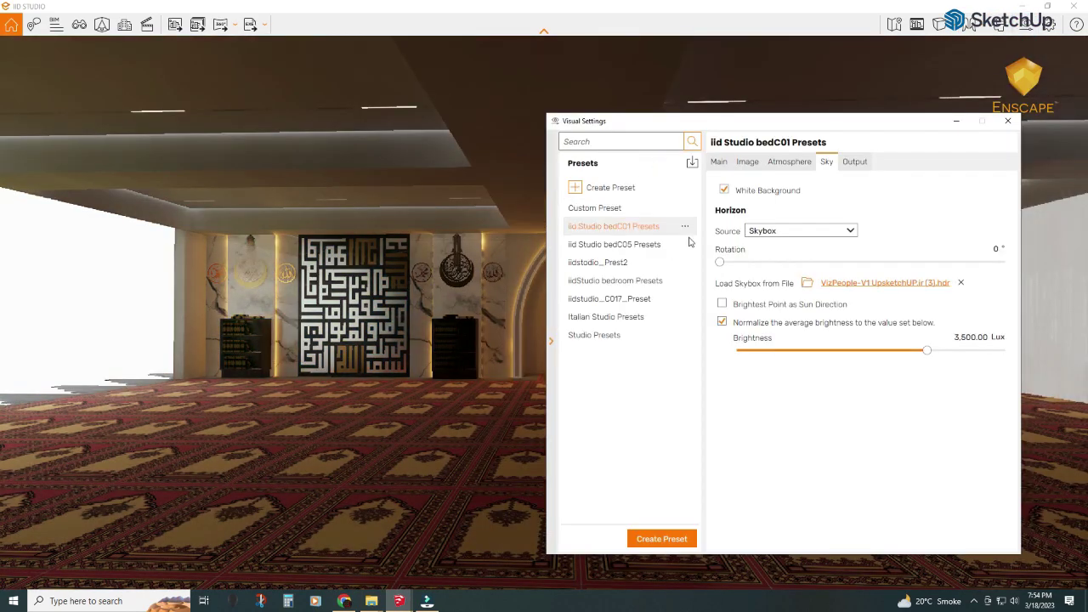
left_click_drag(719, 262, 862, 262)
- Lower sun brightness to 5%, turn off white background, and rotate the landscape sky around
left_click(790, 161)
left_click_drag(861, 317, 723, 318)
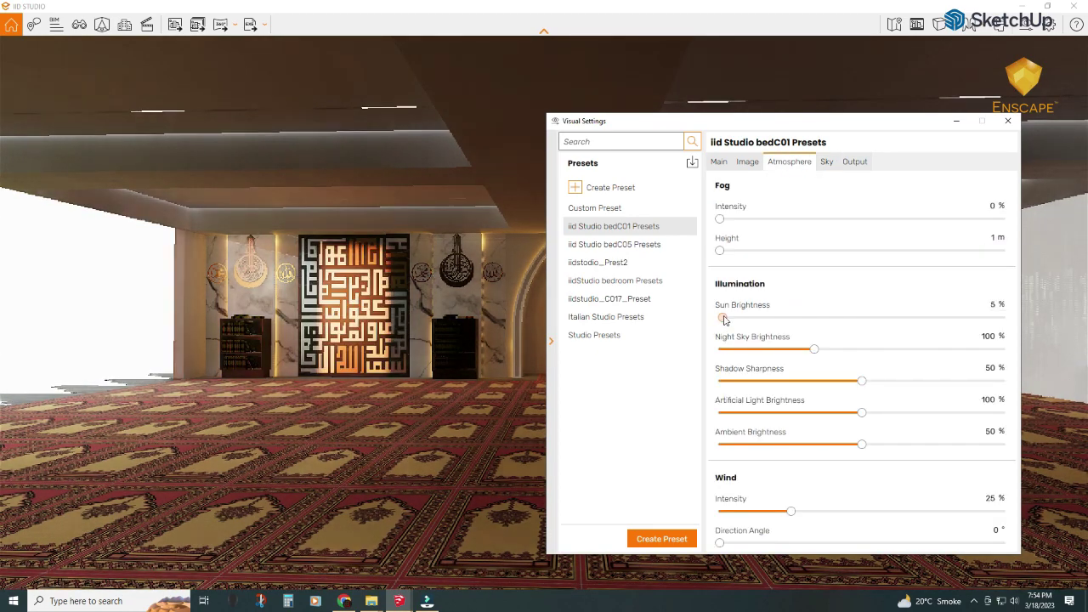
left_click(826, 161)
mouse_move(862, 261)
left_mouse_down()
mouse_move(719, 264)
mouse_move(826, 287)
left_mouse_up()
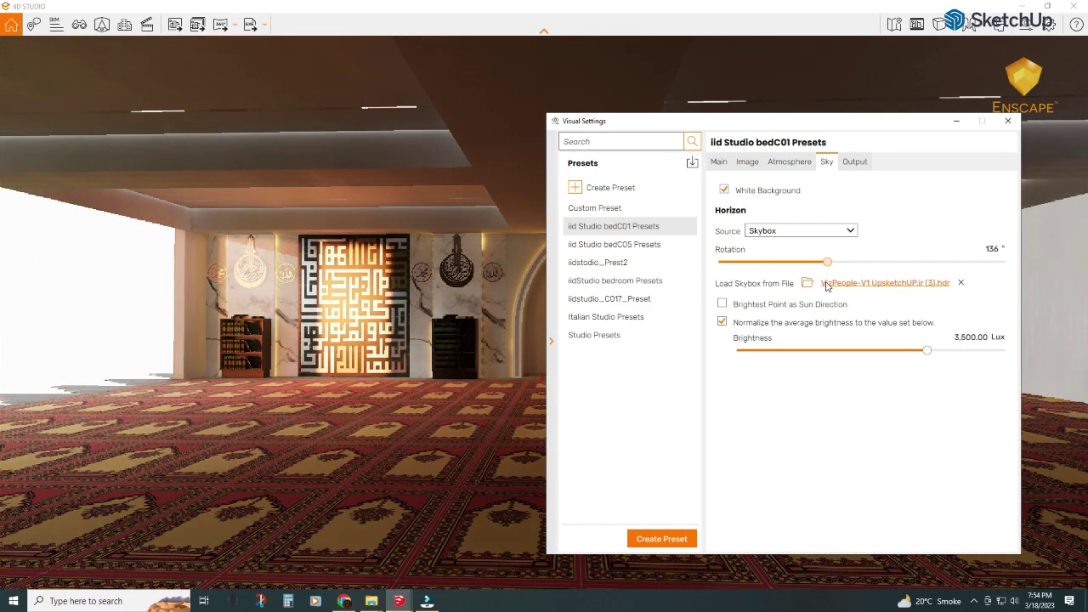
left_click(723, 191)
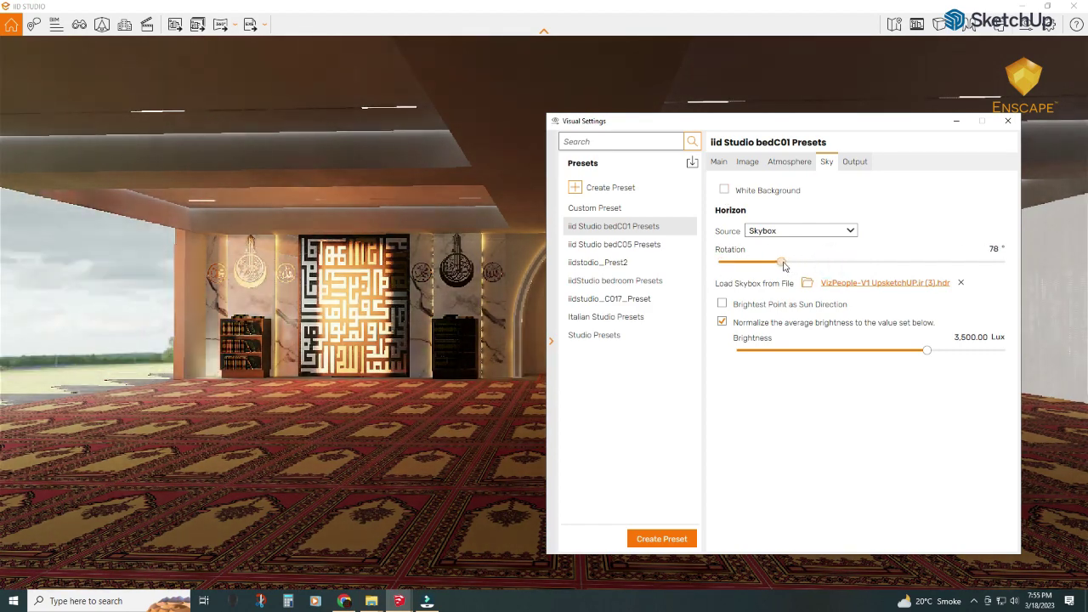
left_click_drag(823, 273, 901, 281)
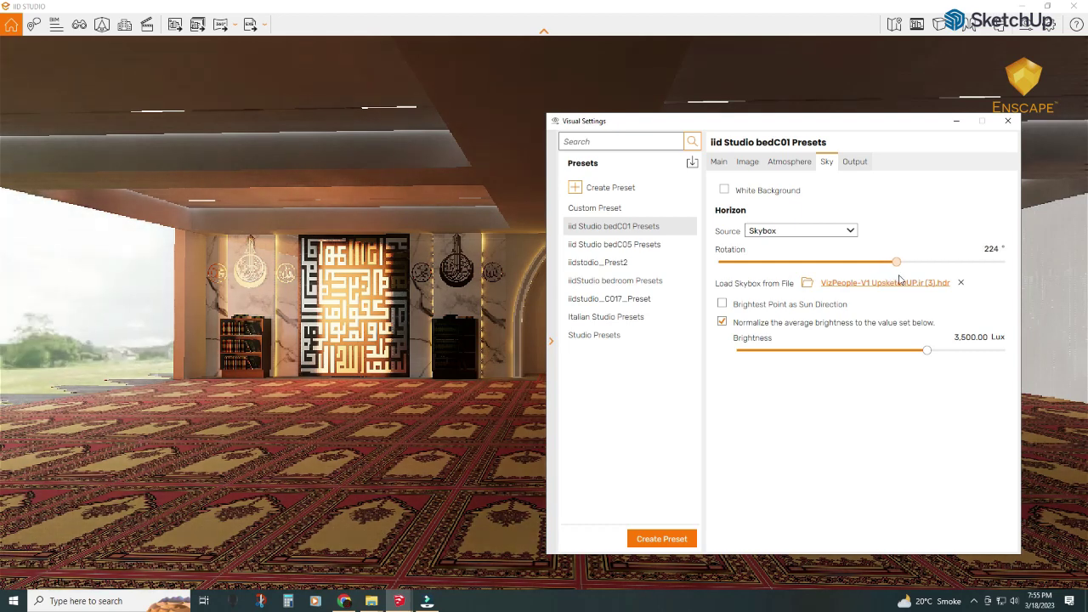
- Review the style, image and atmosphere settings, then rotate the sky down to 24°
left_click(790, 163)
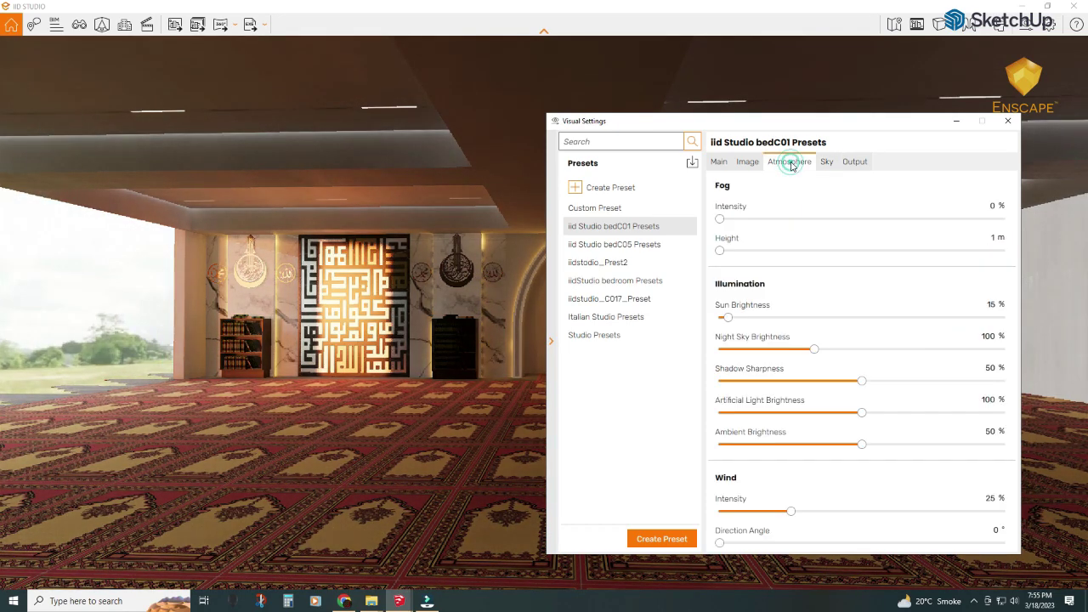
left_click(720, 163)
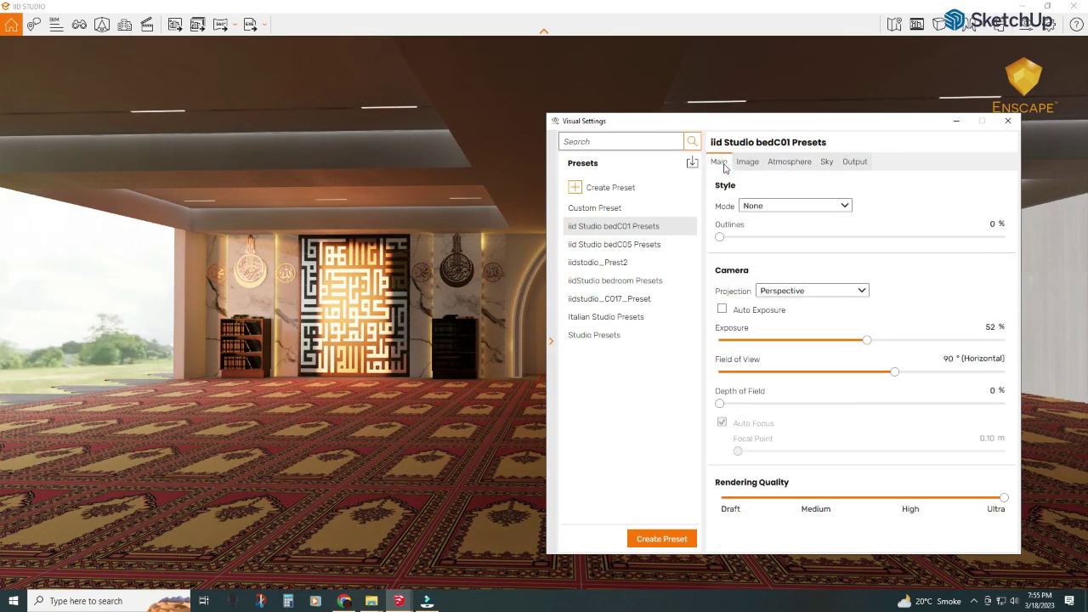
left_click(747, 163)
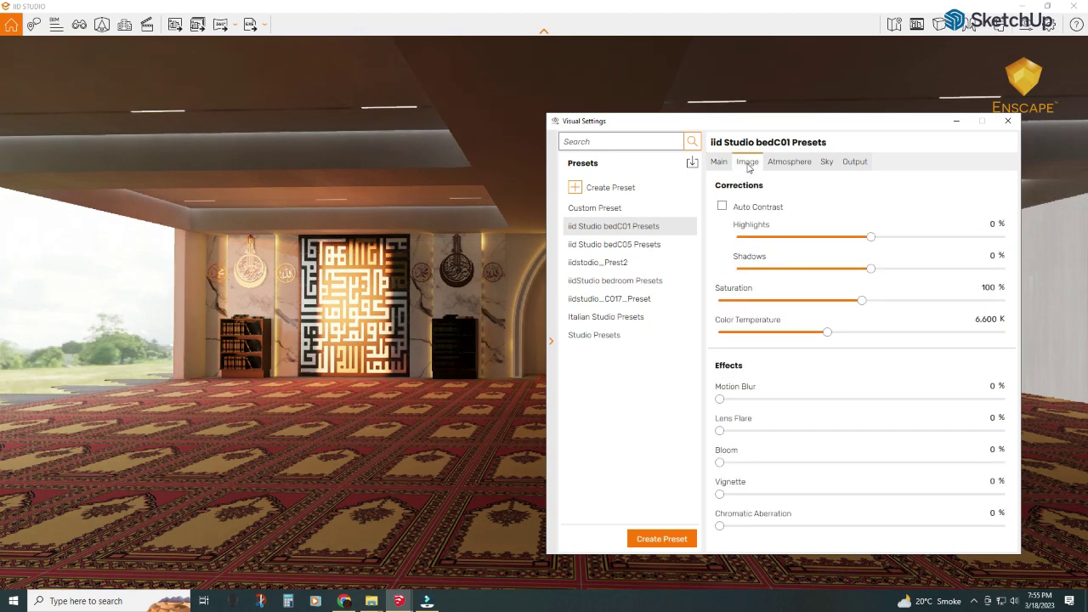
left_click(792, 162)
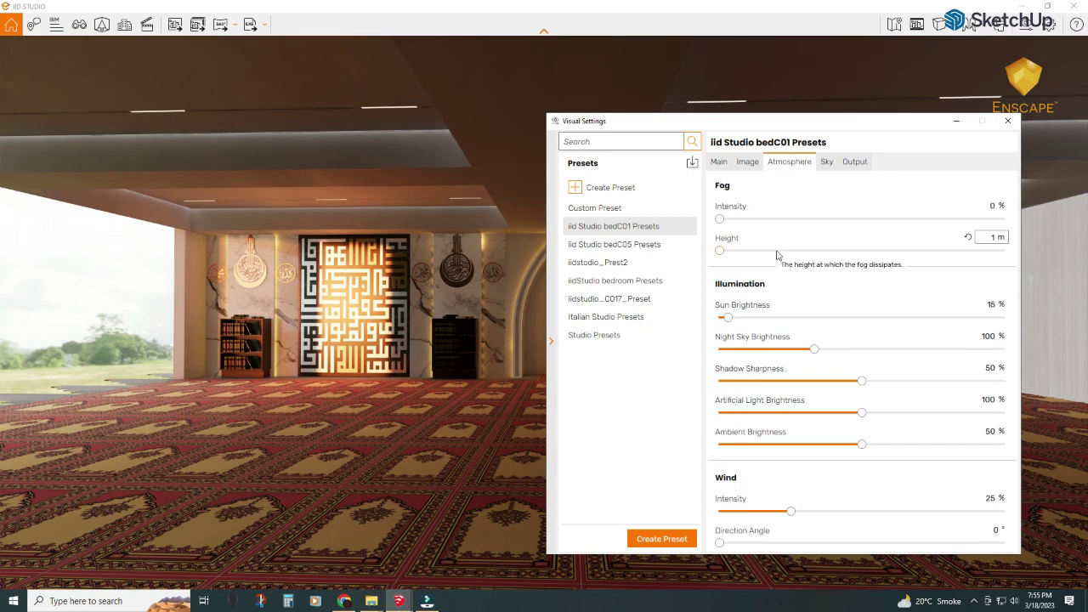
left_click(826, 163)
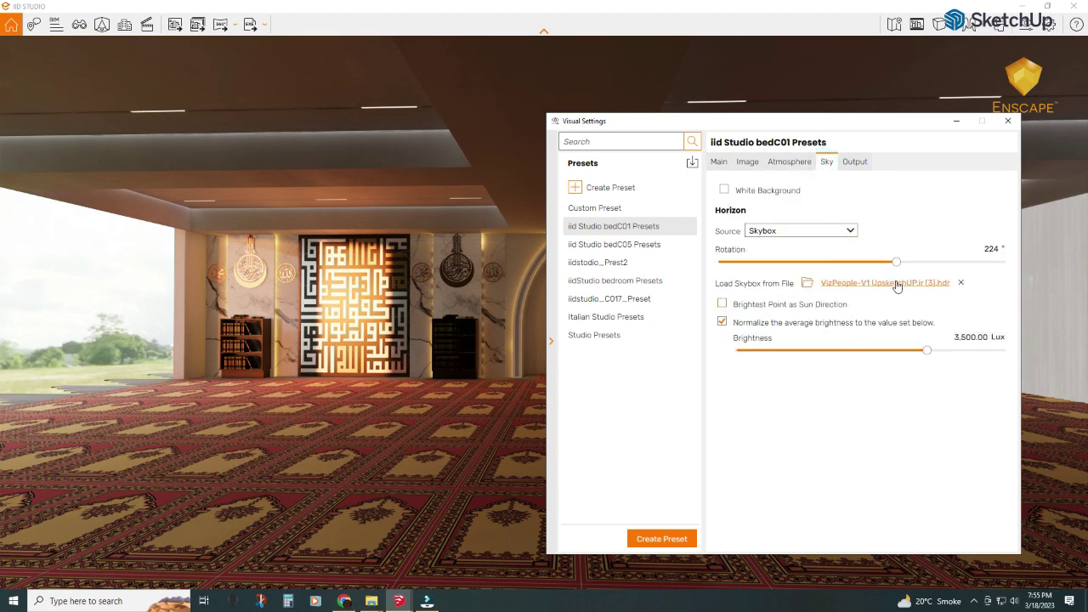
left_click_drag(896, 262, 738, 261)
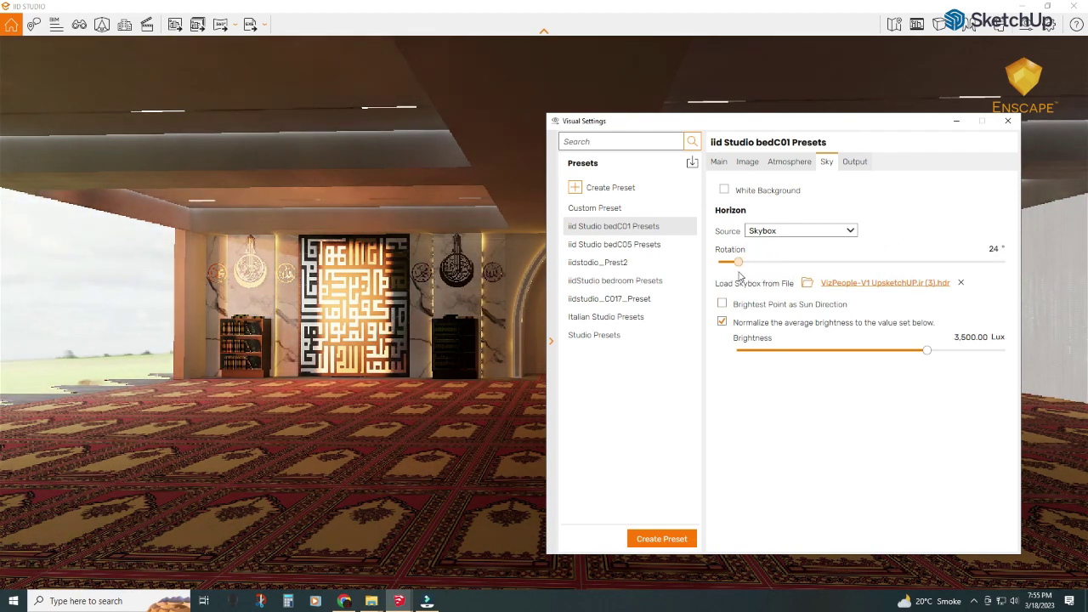
- Load 'VizPeople-V1 UpsketchUP.ir (4).hdr' and rotate it to 136° to show trees
left_click(831, 283)
double_click(666, 182)
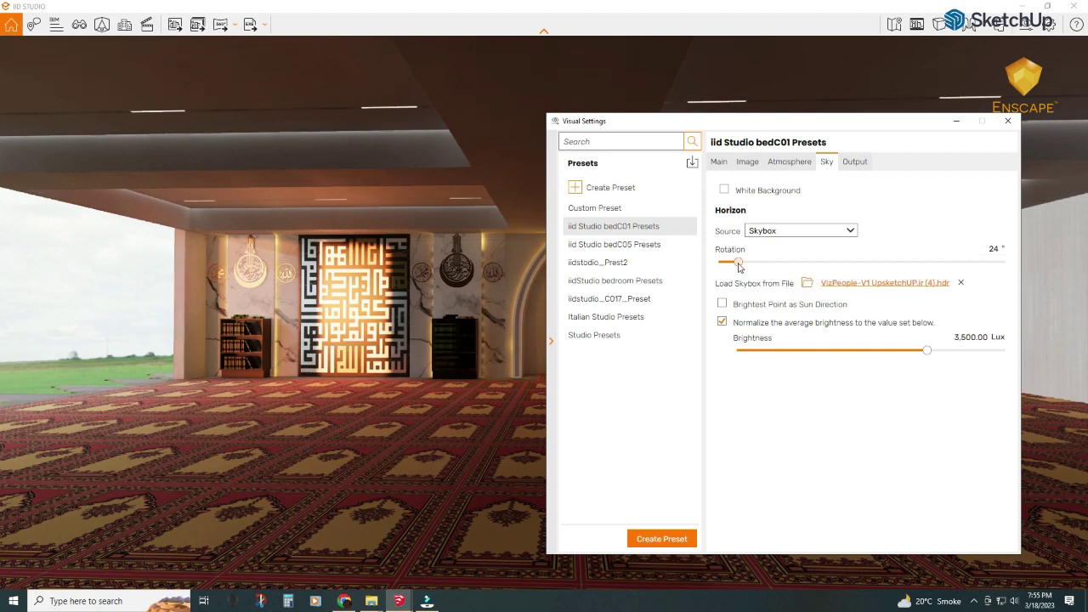
left_click_drag(739, 263, 829, 264)
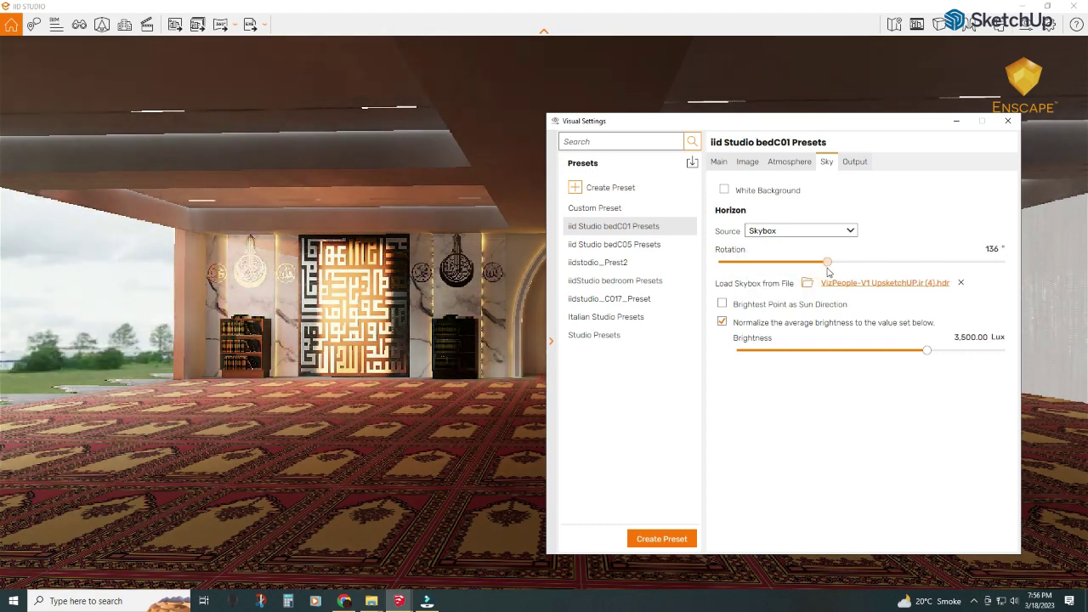
- Raise sun brightness to 59%, reset sky rotation to 0°, and use the brightest point as sun direction
left_click(790, 162)
left_click_drag(776, 318, 752, 317)
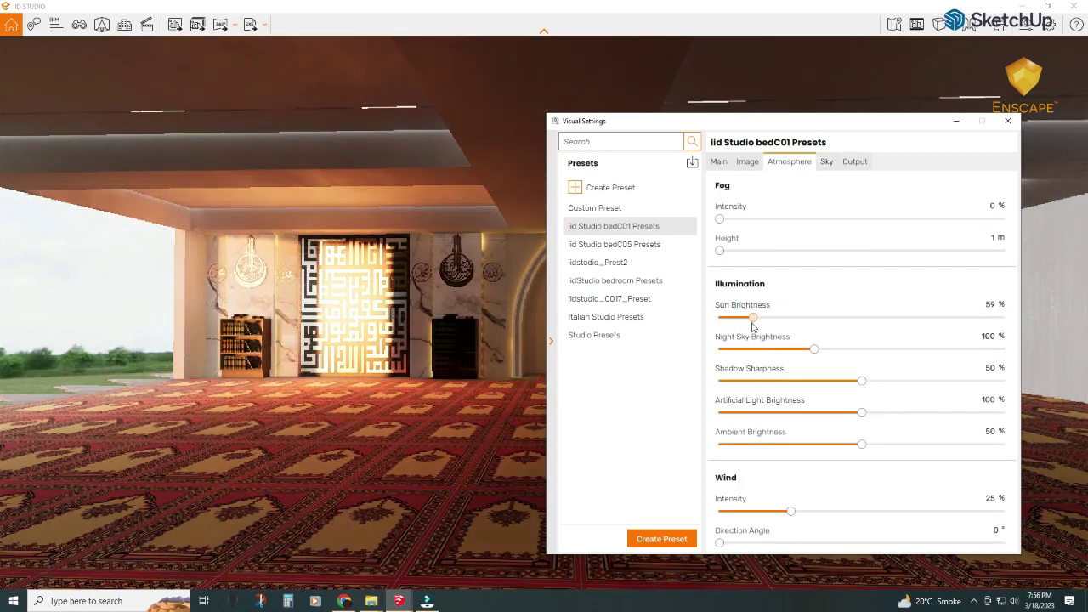
left_click(827, 162)
mouse_move(802, 261)
left_mouse_down()
mouse_move(714, 263)
mouse_move(799, 274)
left_mouse_up()
left_click(721, 304)
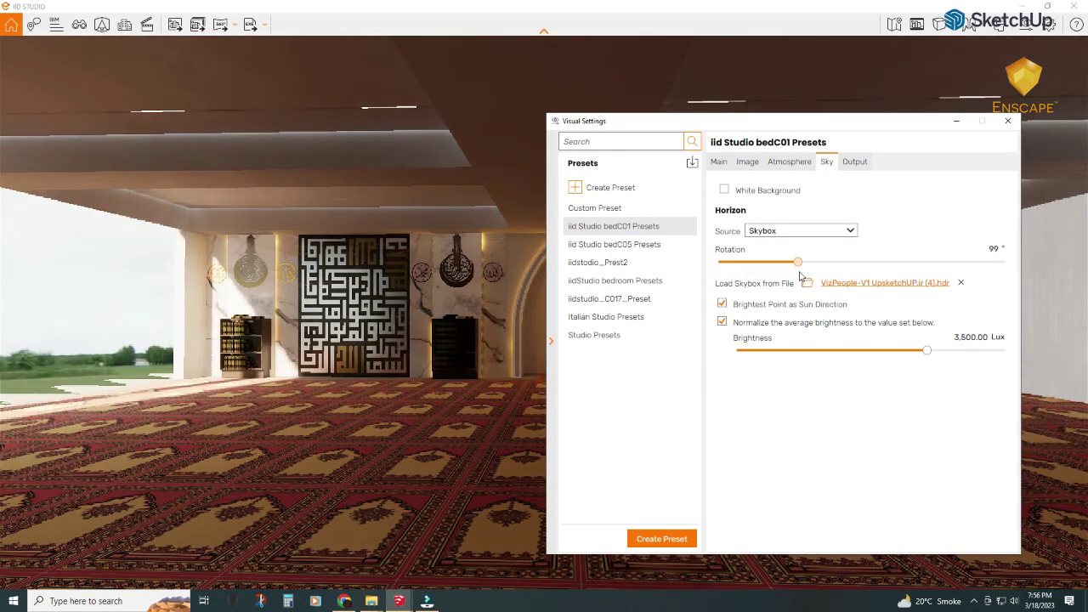
- Lower sun brightness to about 15% and raise the exposure slightly
left_click(719, 162)
left_click(790, 161)
left_click_drag(774, 317, 729, 319)
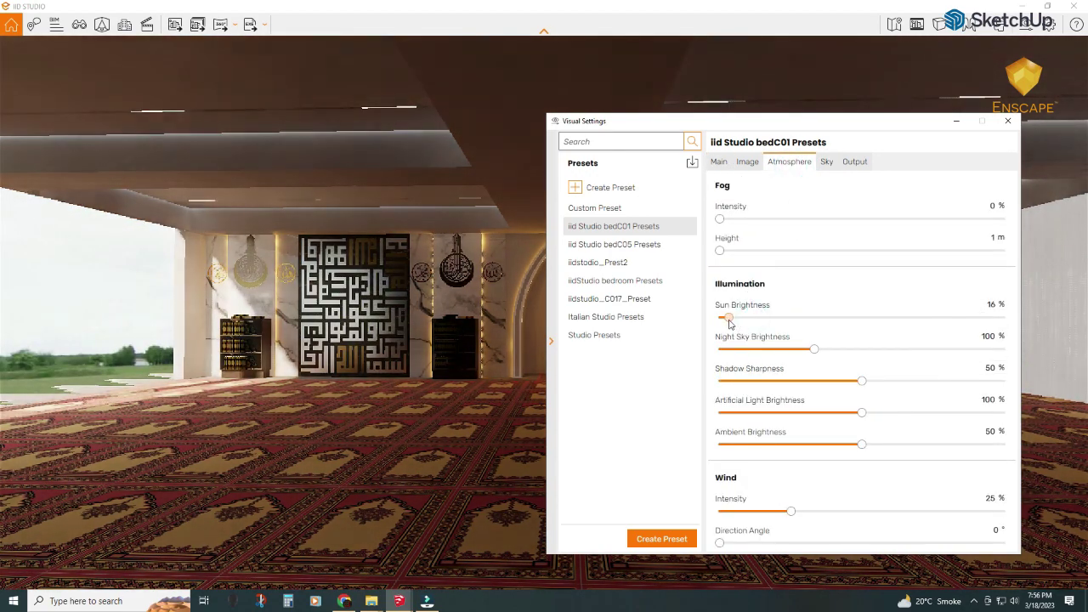
left_click(719, 162)
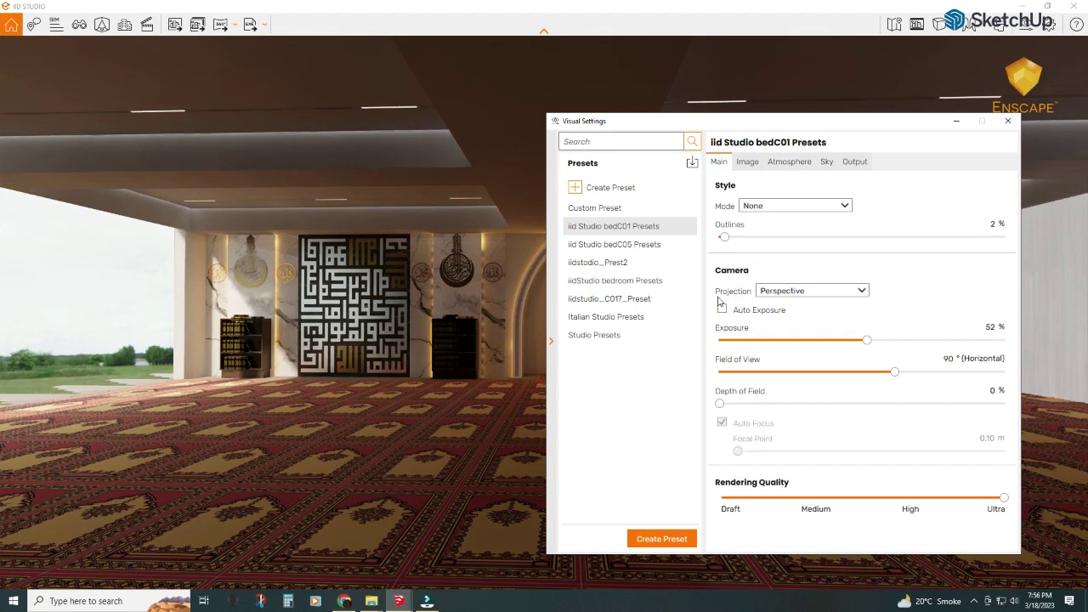
left_click_drag(869, 345, 872, 347)
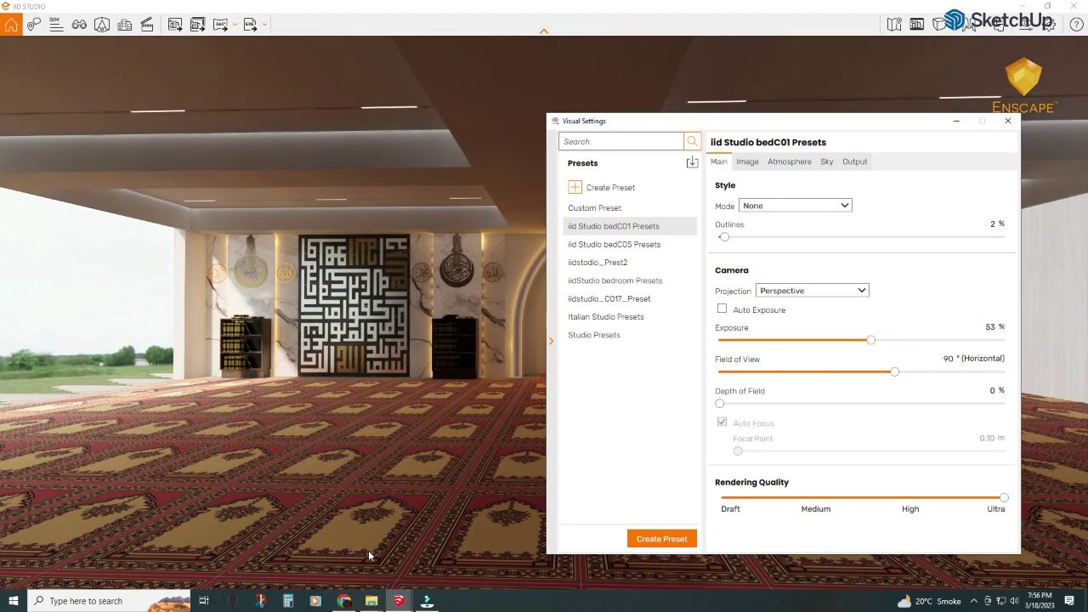
- Lower the exposure to 49%, leaving automatic exposure off after testing it
mouse_move(399, 601)
left_click(332, 581)
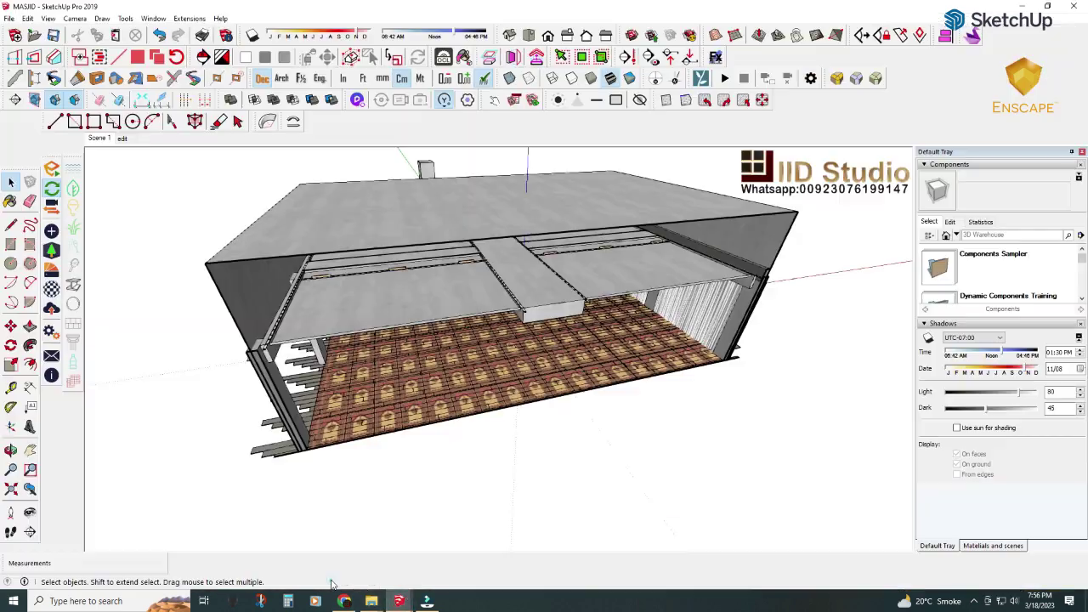
left_click(977, 546)
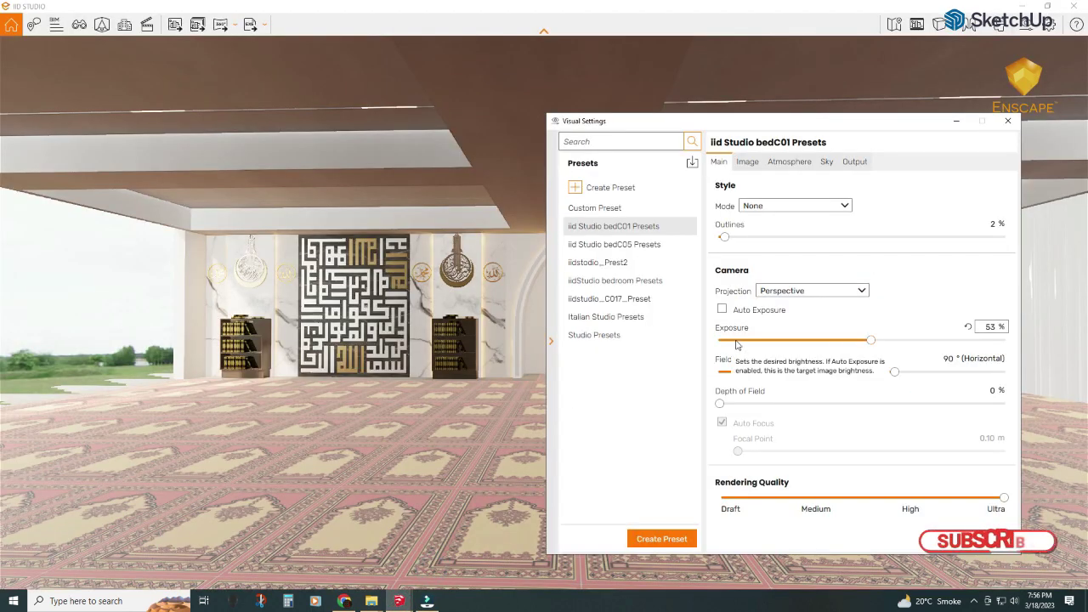
left_click_drag(869, 345, 859, 346)
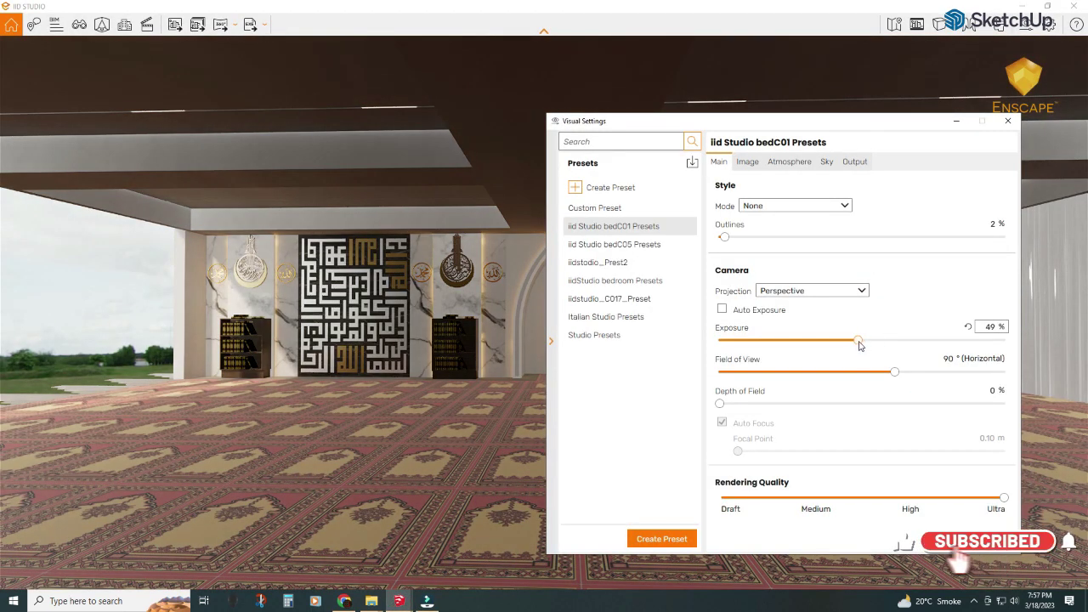
left_click(722, 310)
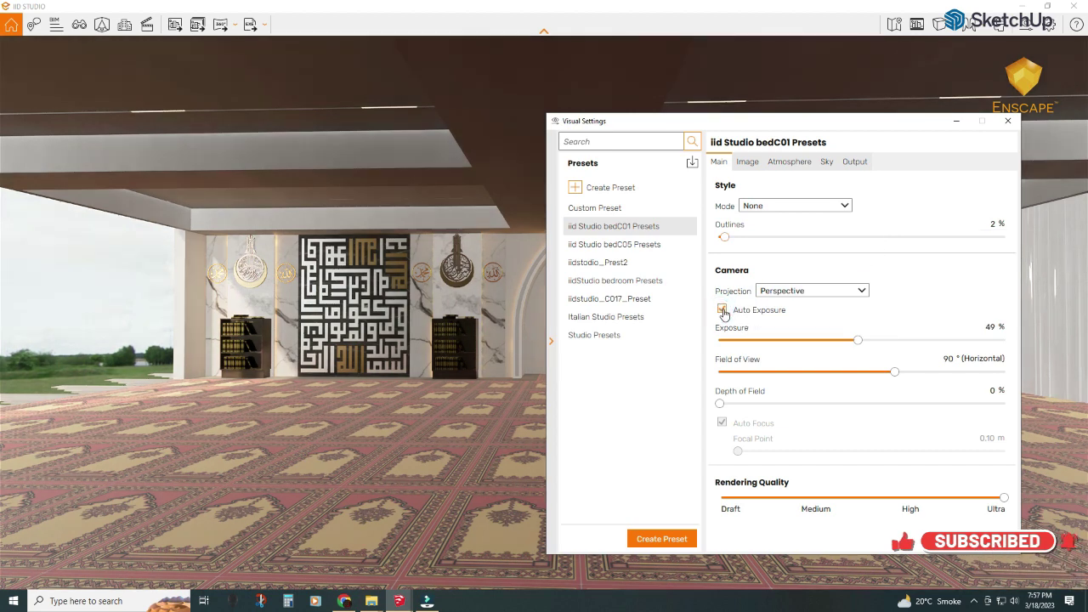
left_click(723, 311)
- Rotate the skybox background to 107°
left_click(785, 162)
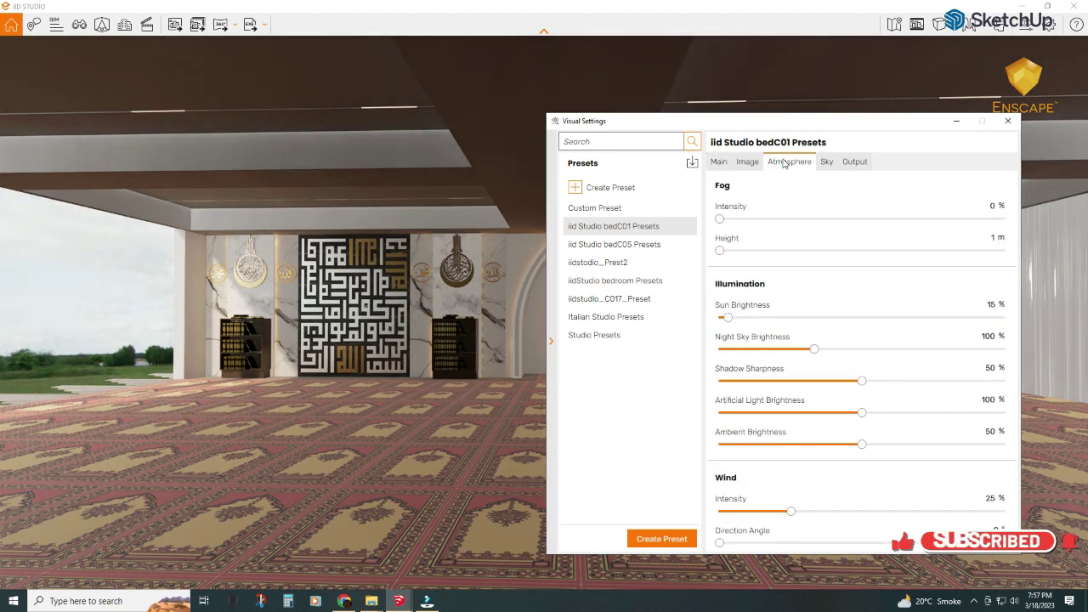
left_click(749, 166)
left_click(785, 167)
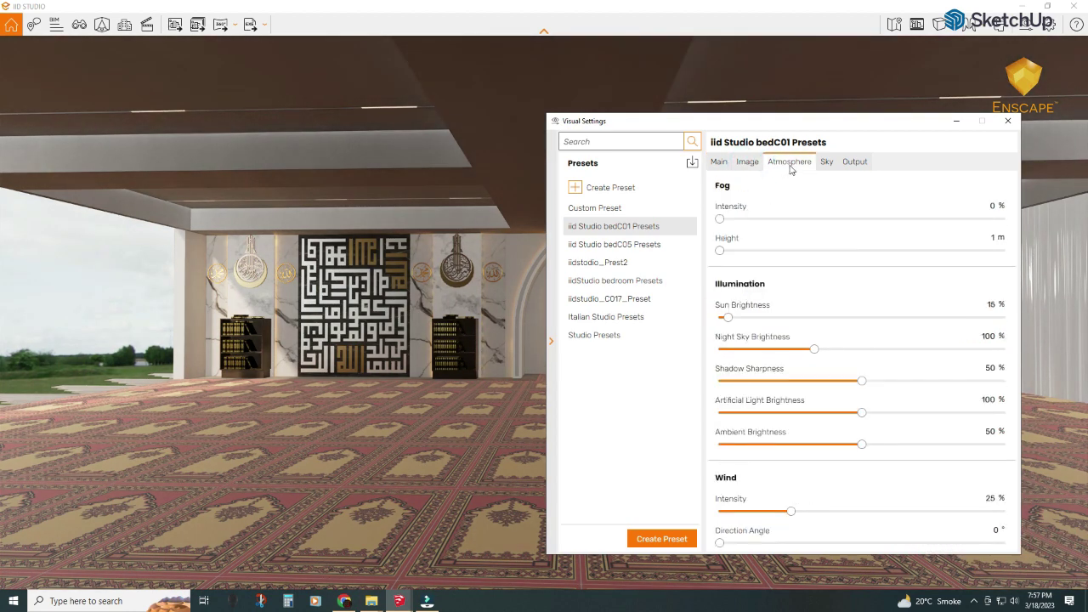
left_click(823, 165)
left_click(1007, 121)
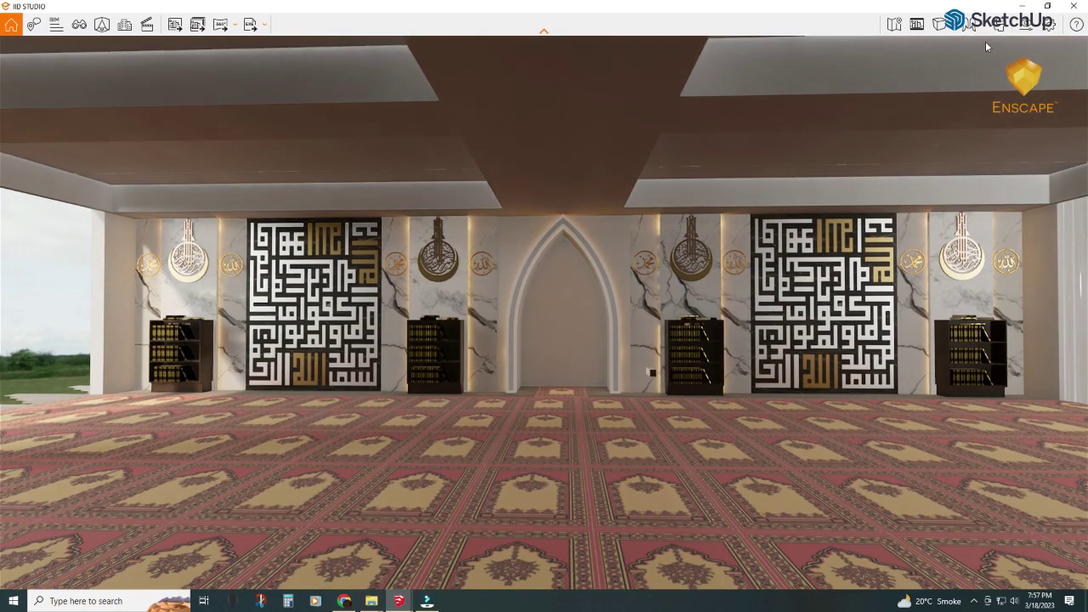
left_click(986, 24)
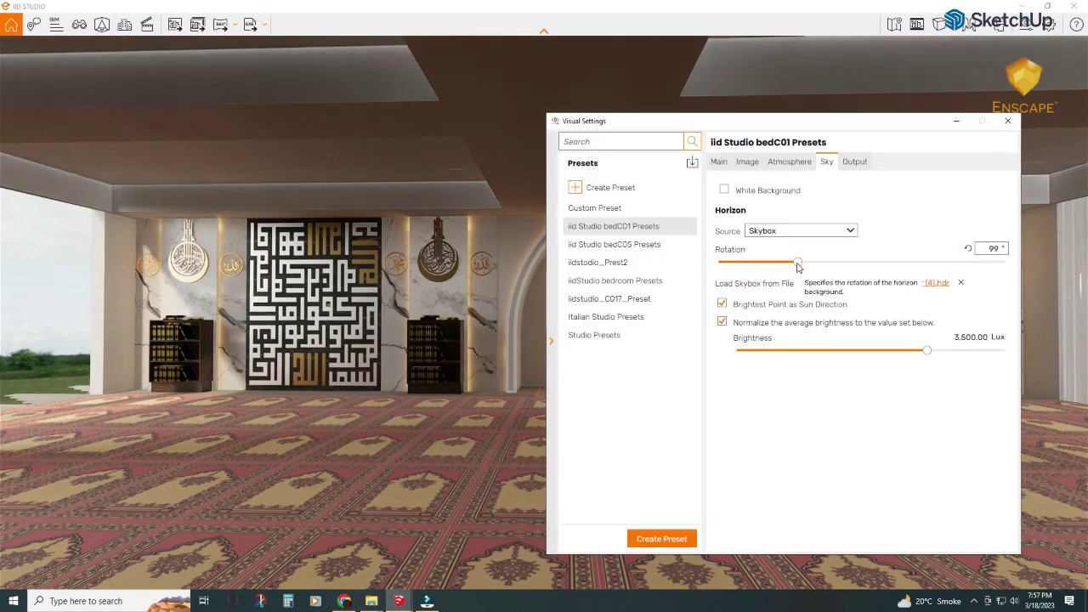
left_click_drag(799, 262, 804, 263)
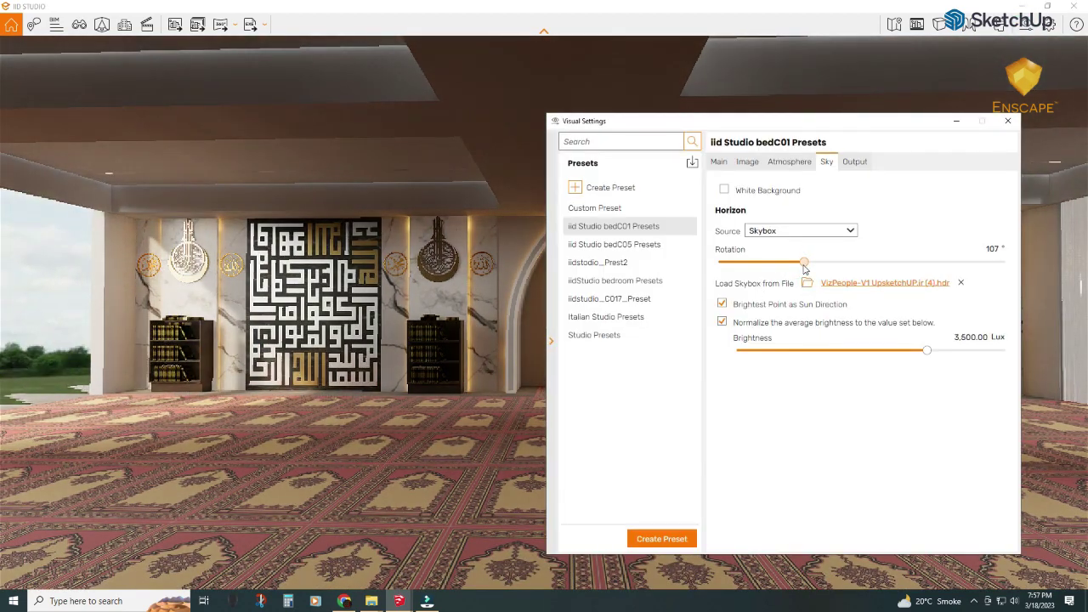
- Raise artificial light to 115% and set sun brightness to 20%
left_click(716, 162)
left_click(788, 162)
left_click_drag(869, 418, 886, 421)
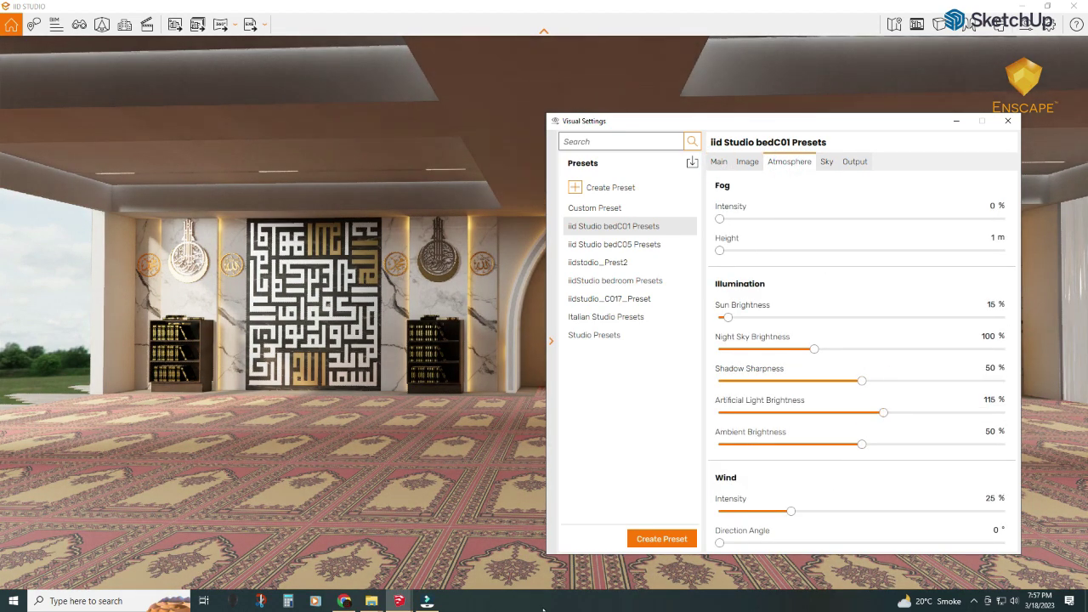
left_click_drag(728, 317, 731, 318)
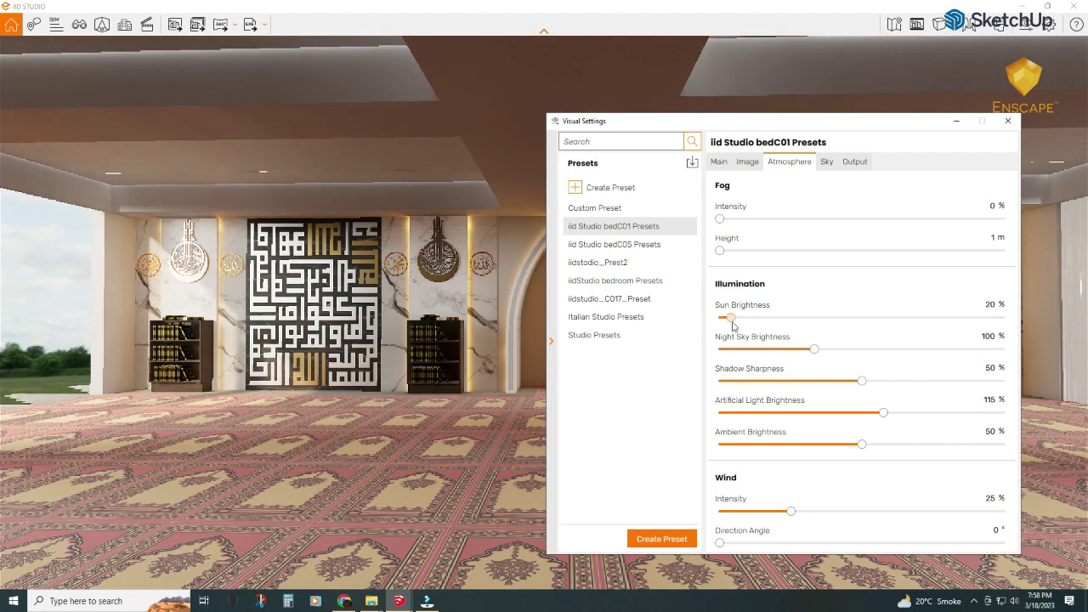
- Save a PNG screenshot of the full mihrab wall render to the Pictures folder
left_click(956, 123)
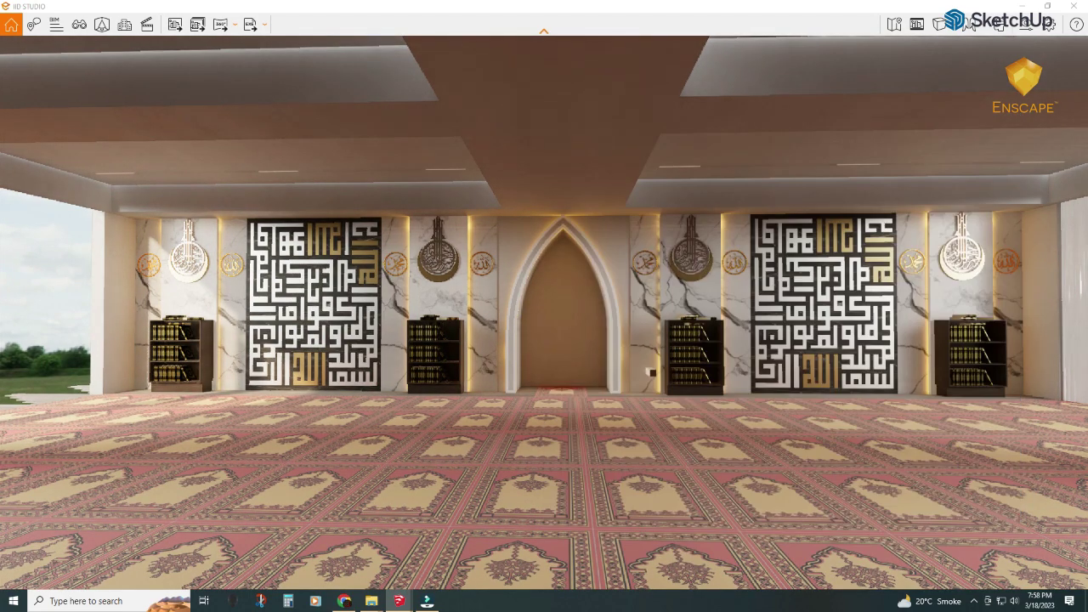
left_click(175, 25)
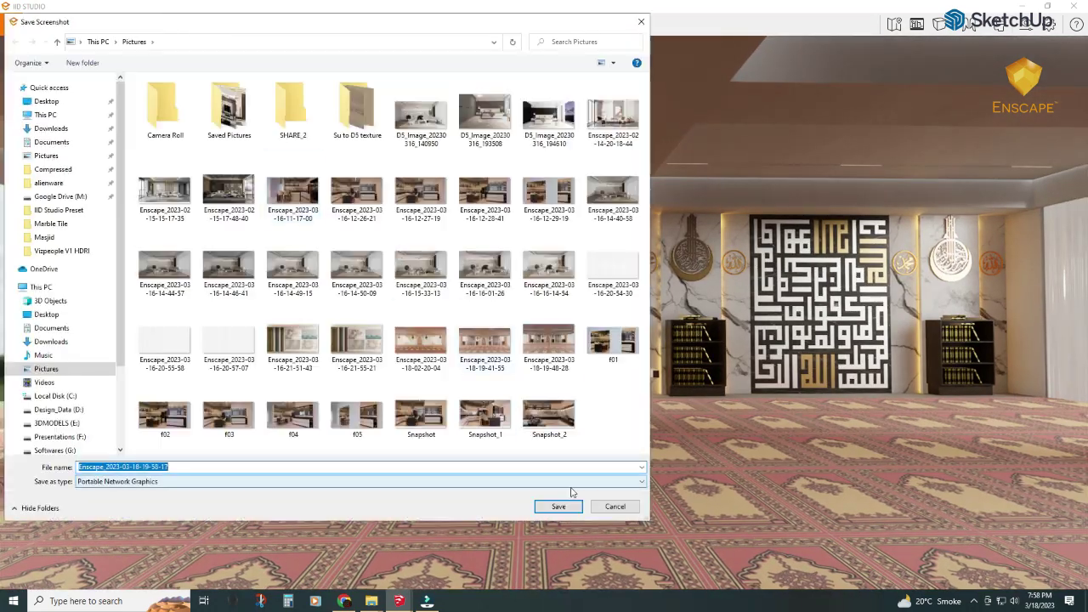
key("Return")
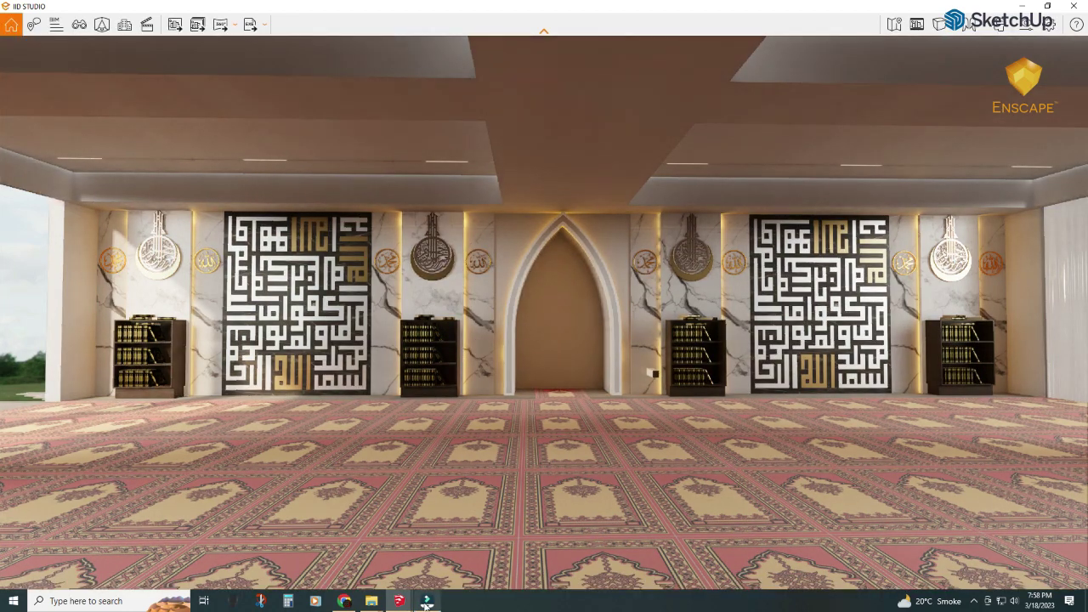
- Unhide all hidden geometry in the SketchUp model
mouse_move(427, 601)
left_click(275, 552)
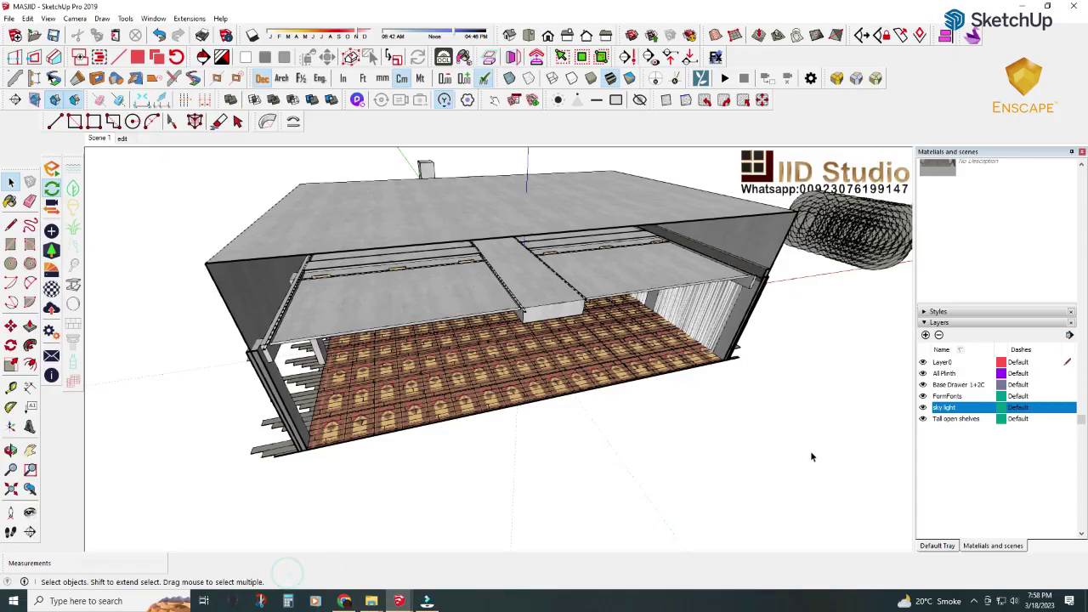
middle_click_drag(740, 389, 697, 374)
left_click(27, 18)
mouse_move(49, 181)
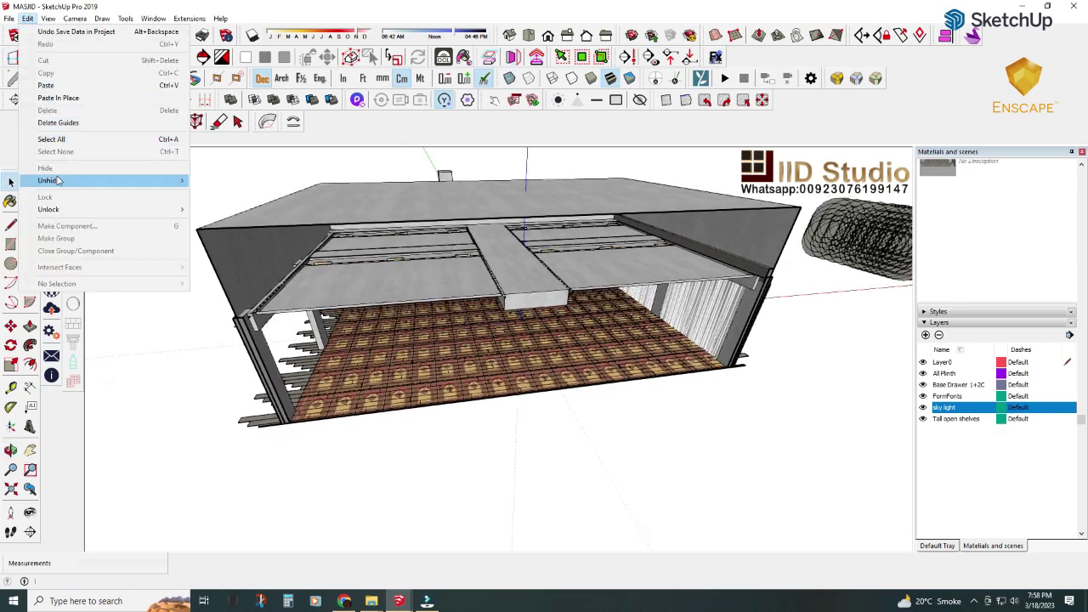
left_click(212, 206)
- Reset Enscape artificial light to 100% and exposure to about 52%
left_click(427, 601)
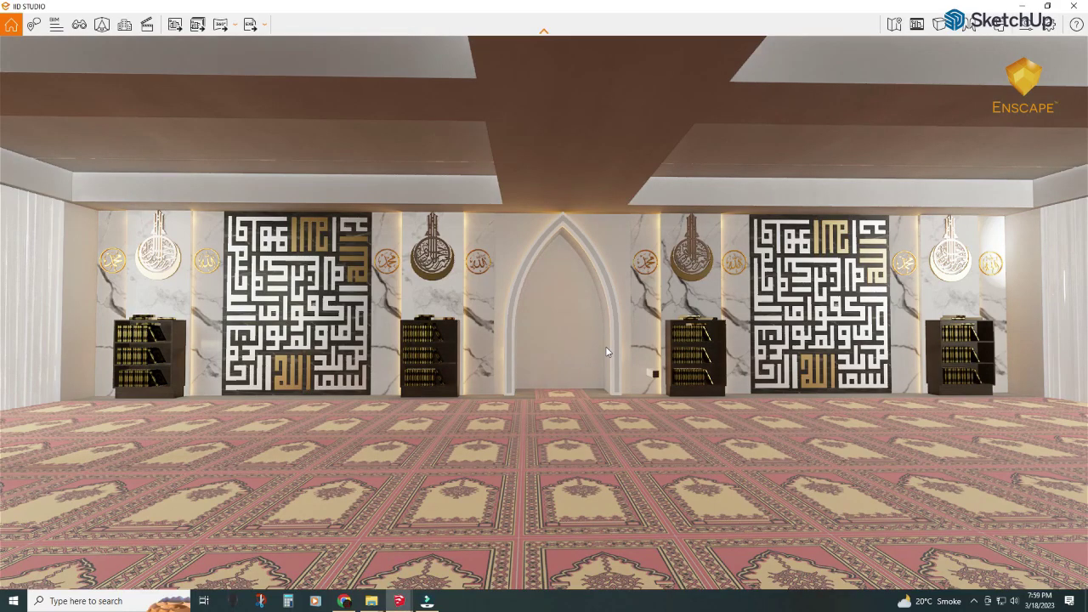
left_click(916, 23)
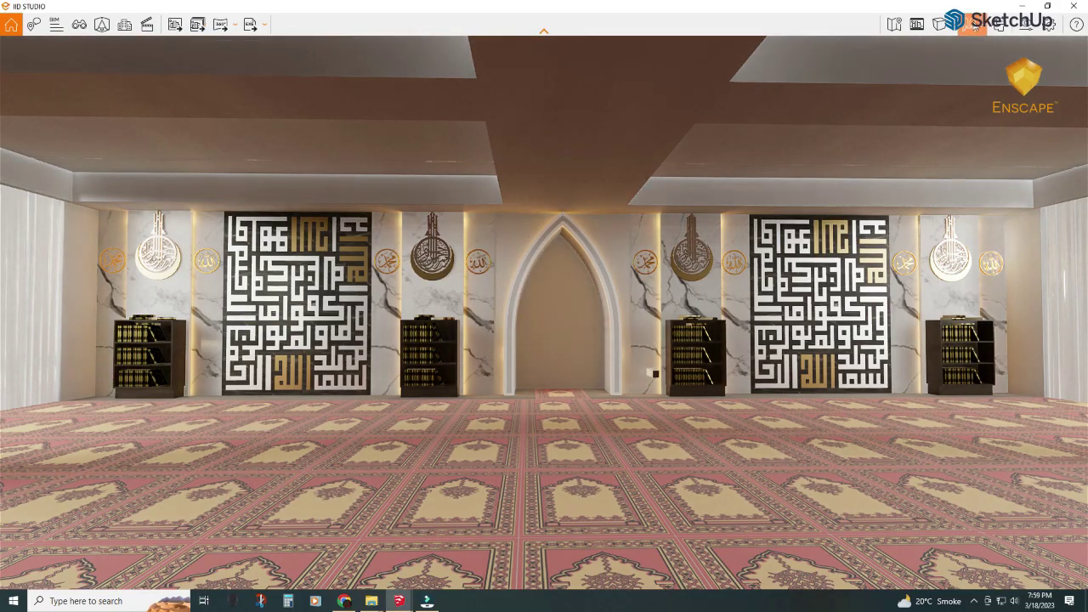
left_click(965, 401)
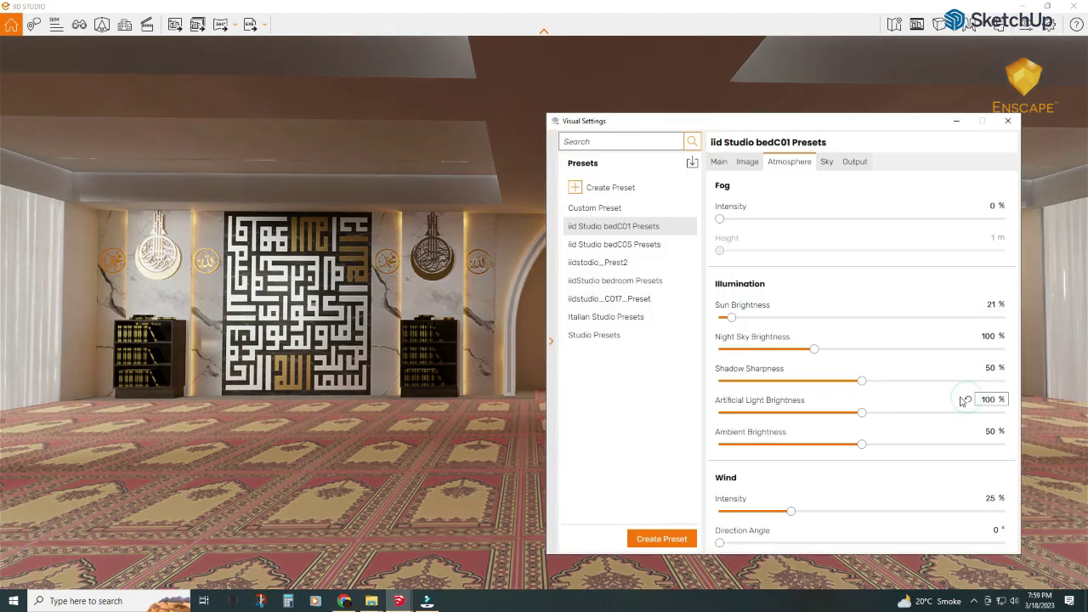
left_click(718, 162)
left_click(963, 326)
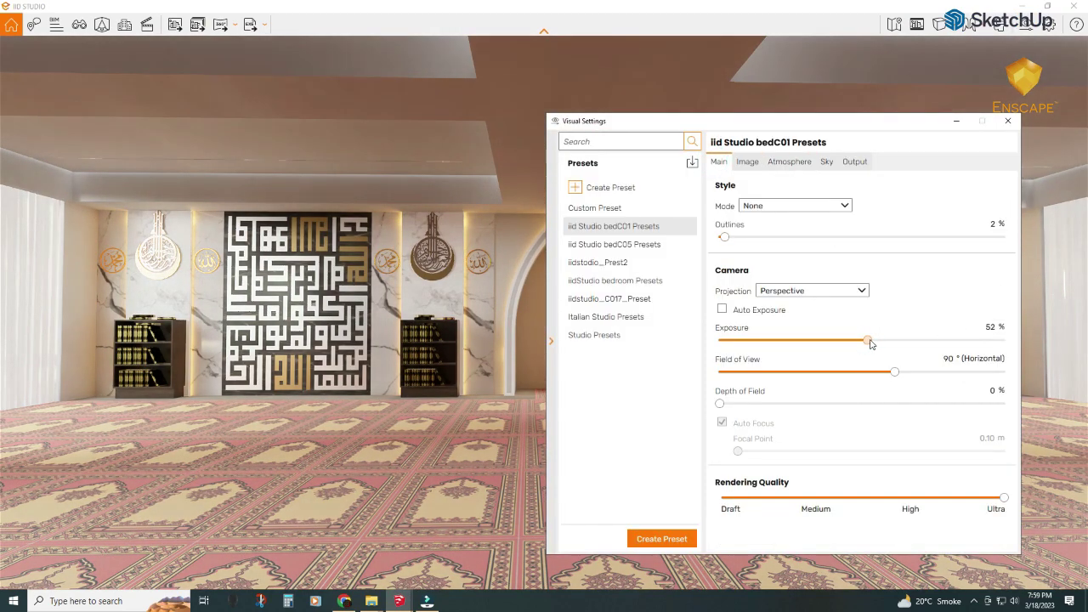
left_click_drag(870, 342, 870, 341)
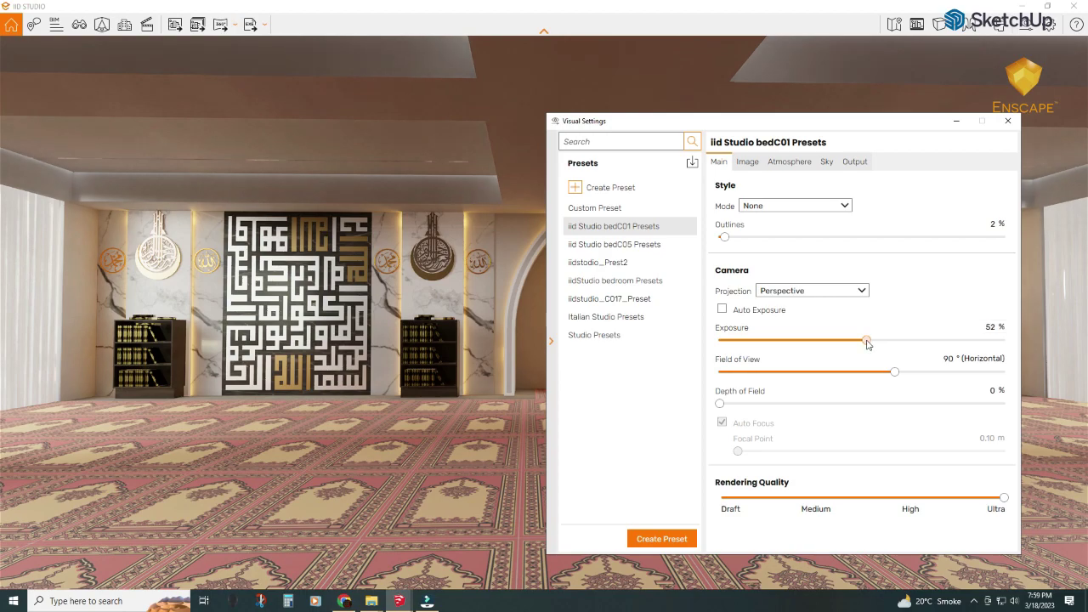
left_click(956, 121)
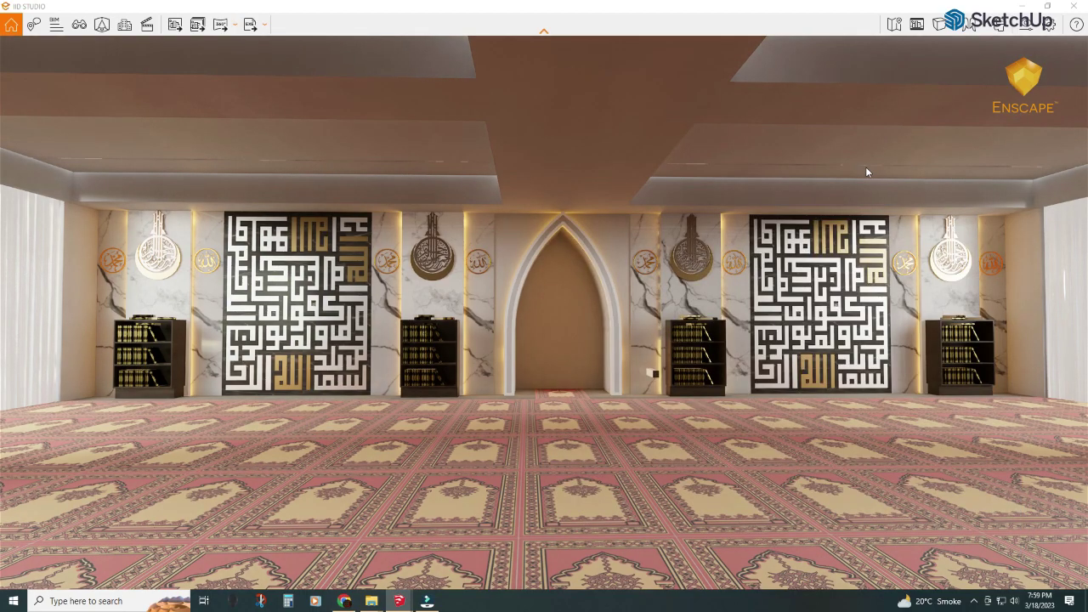
- Zoom in on the mihrab and save a close-up screenshot
scroll(430, 395, "up", 5)
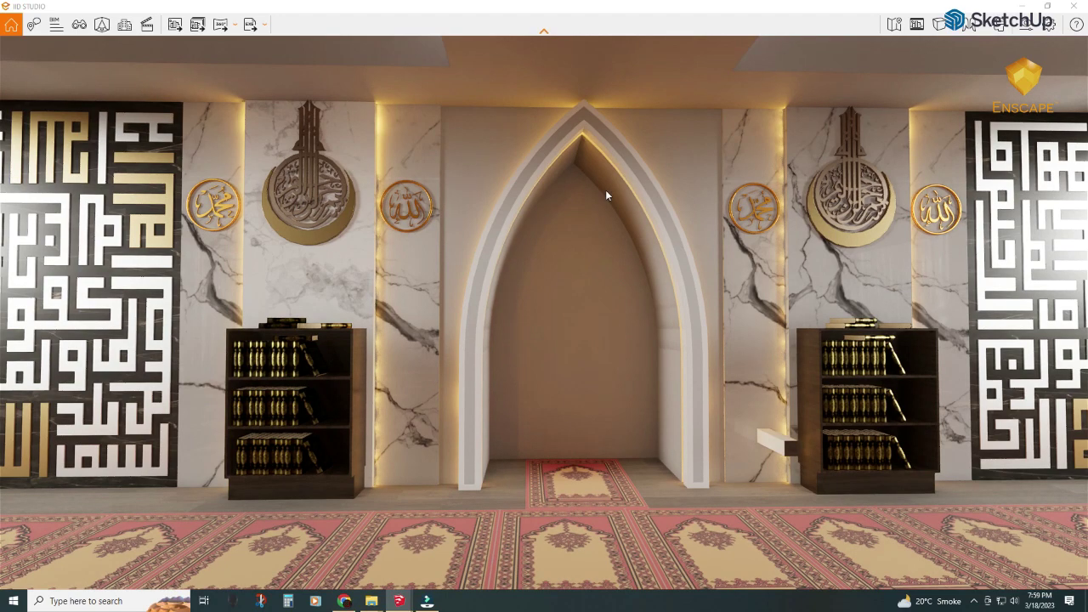
left_click(174, 24)
left_click(544, 506)
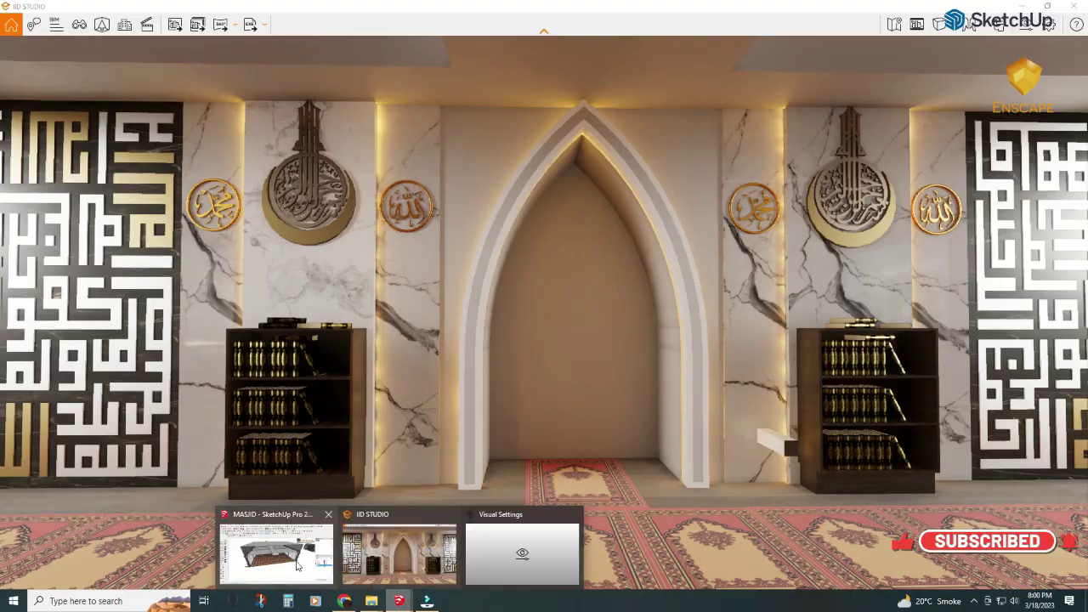
- In Scene 1, replace the crescents' and medallions' tan metal with '[Color D04]_enscape_Metal' gold
left_click(298, 565)
left_click(98, 138)
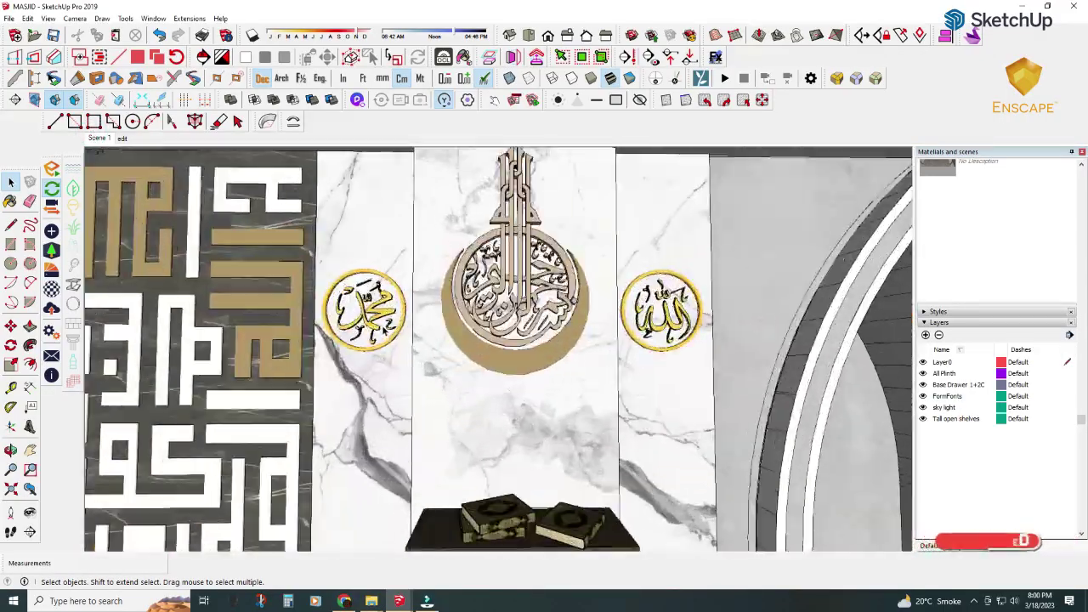
left_click(125, 17)
left_click(155, 364)
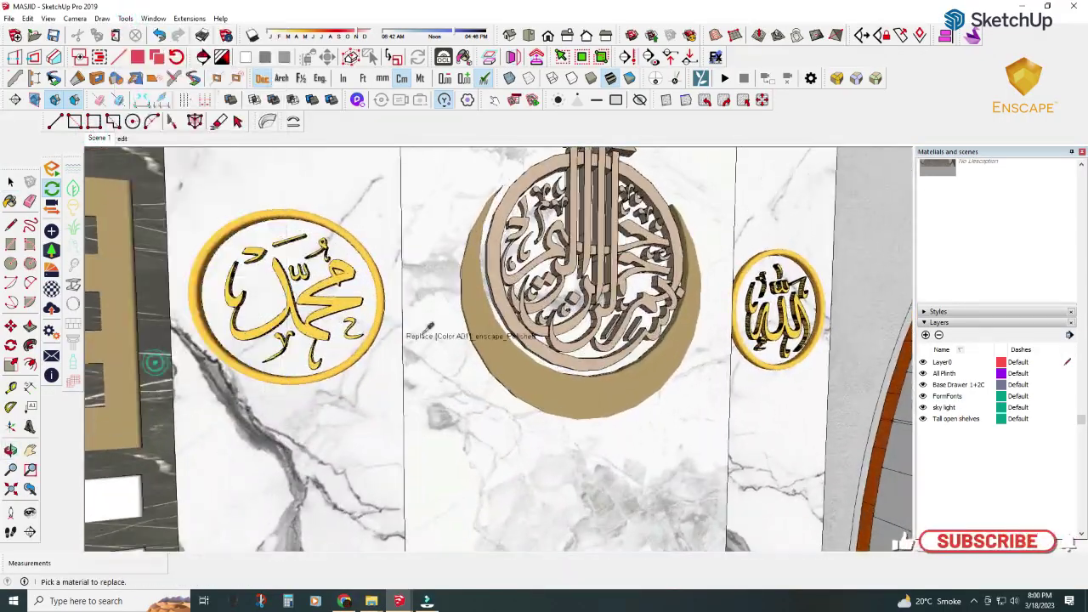
left_click(349, 289)
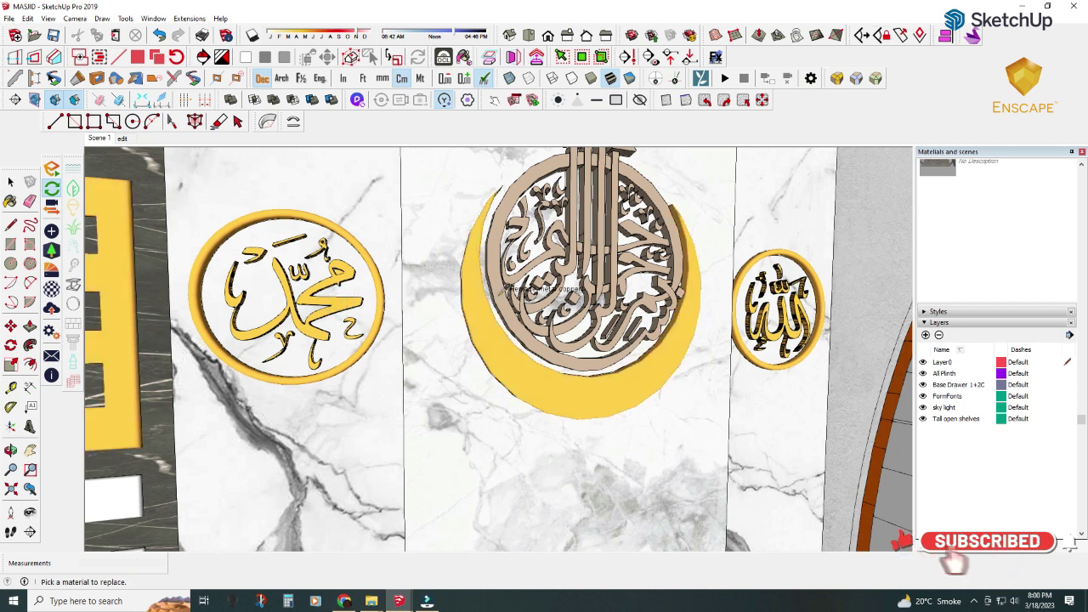
left_click(349, 294)
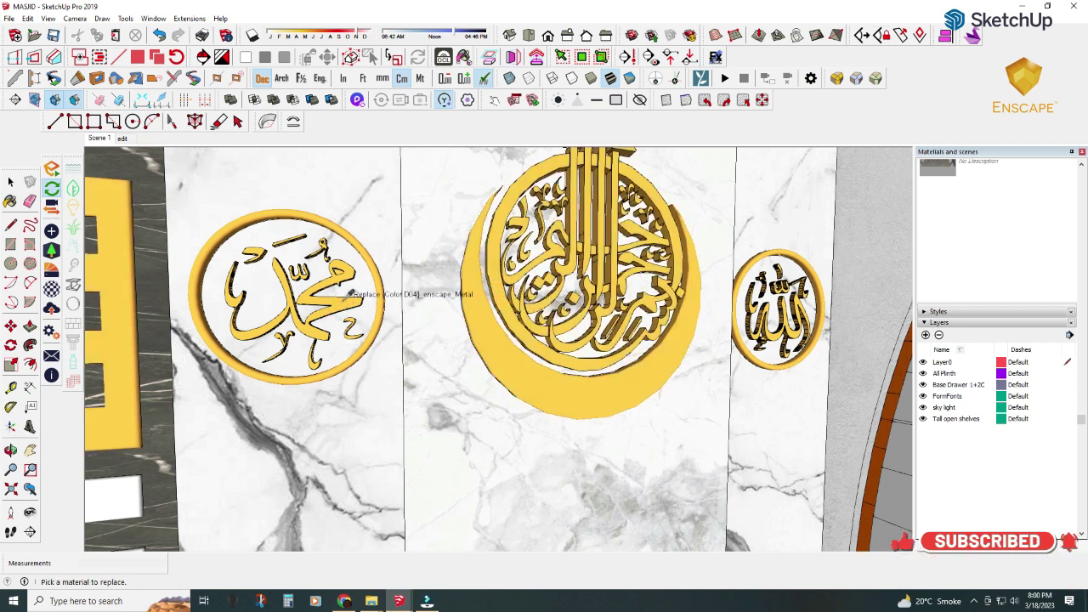
left_click(399, 600)
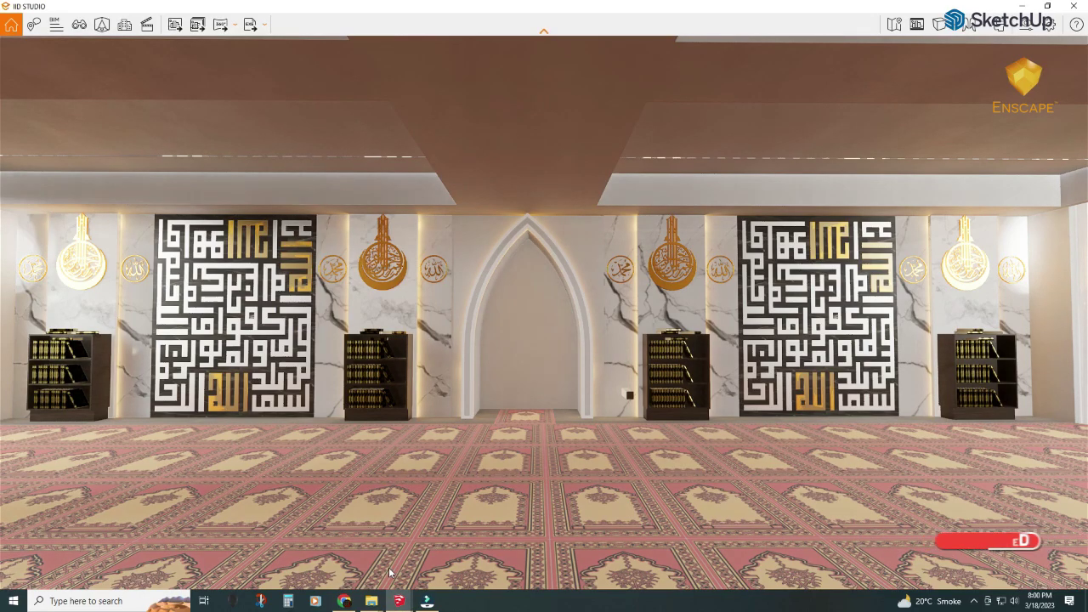
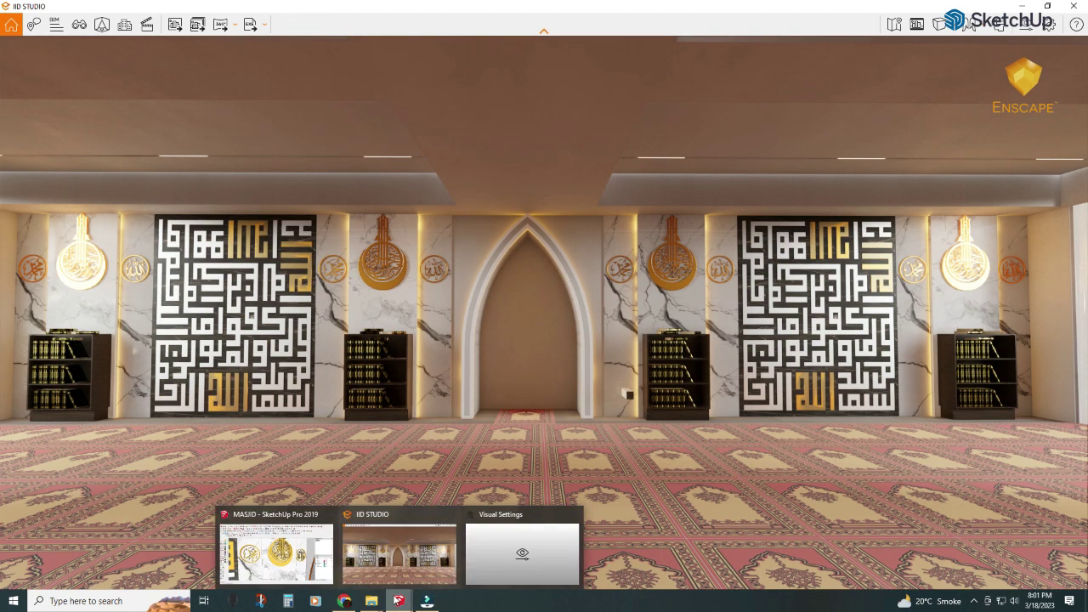
- Dock SketchUp beside the Enscape render, sync the views, and select the gold calligraphy letters
left_click(277, 571)
middle_click_drag(281, 476, 44, 228)
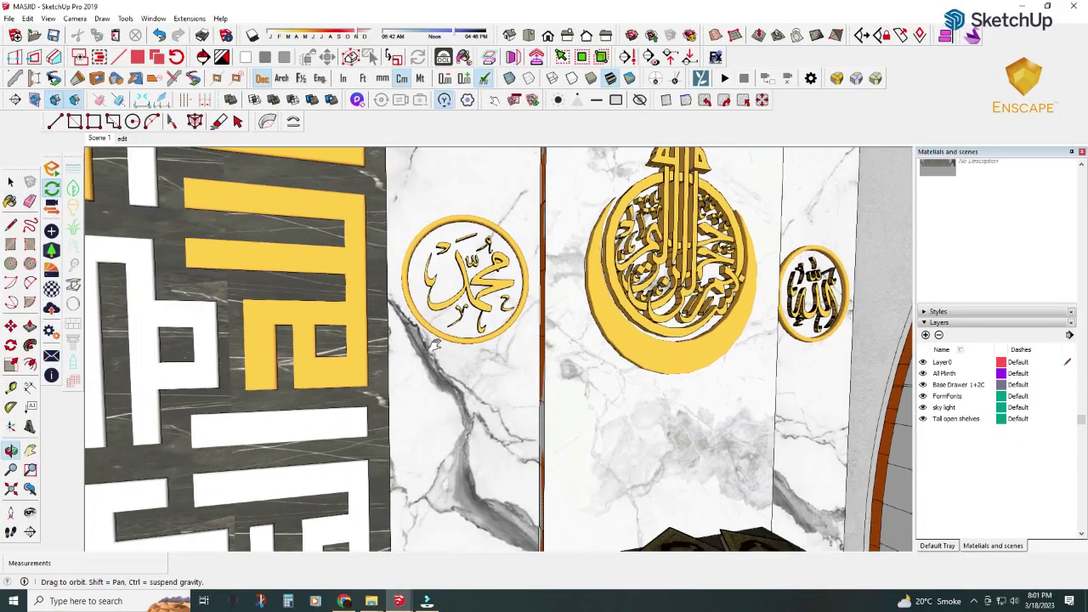
left_click(1042, 6)
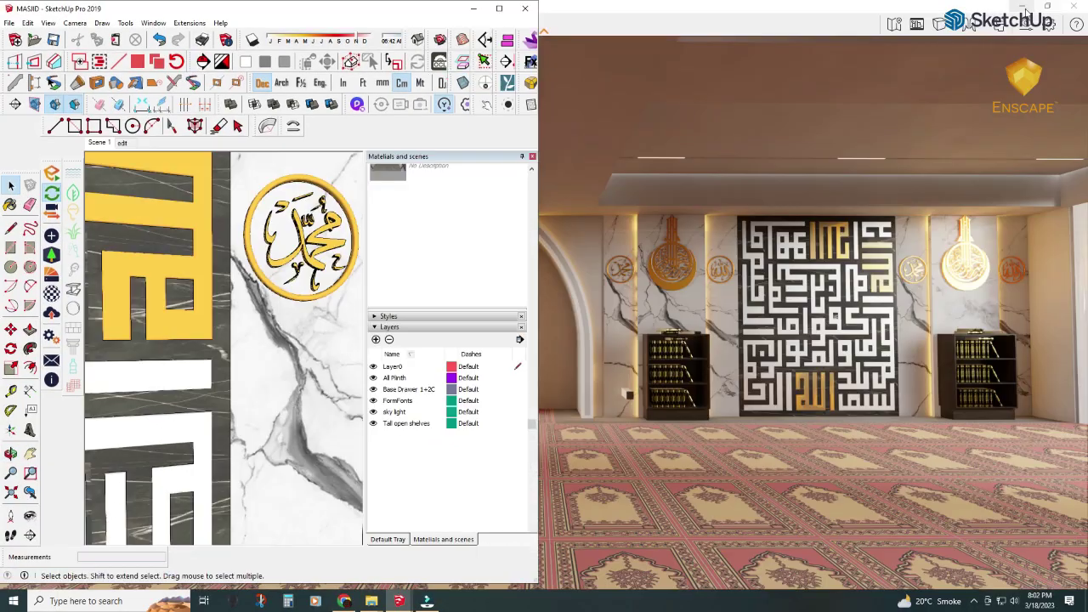
left_click(49, 212)
mouse_move(149, 355)
middle_mouse_down()
mouse_move(329, 355)
mouse_move(316, 347)
middle_mouse_up()
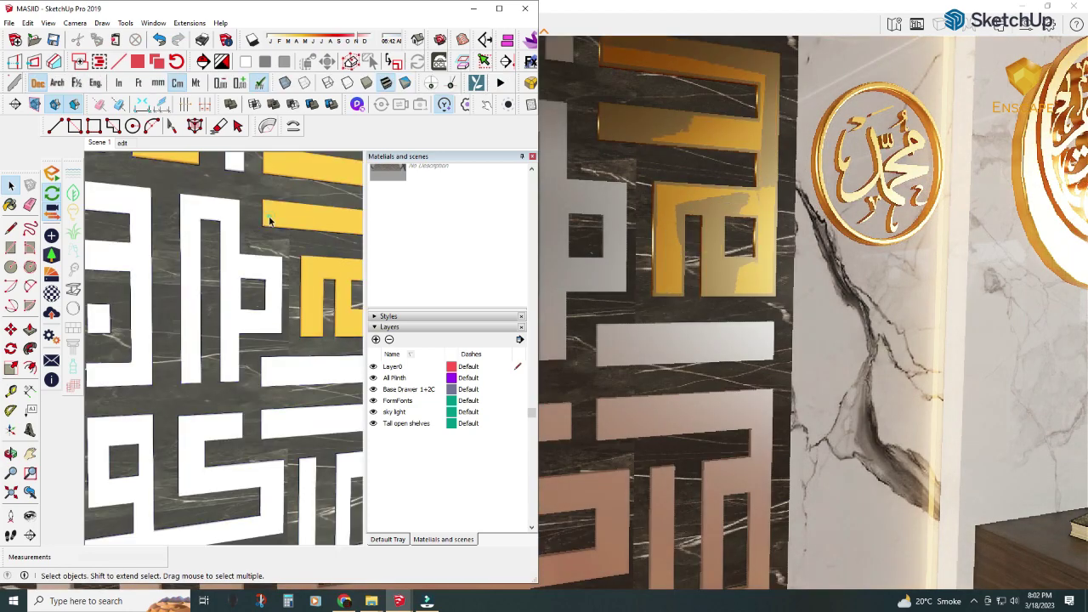
left_click(269, 219)
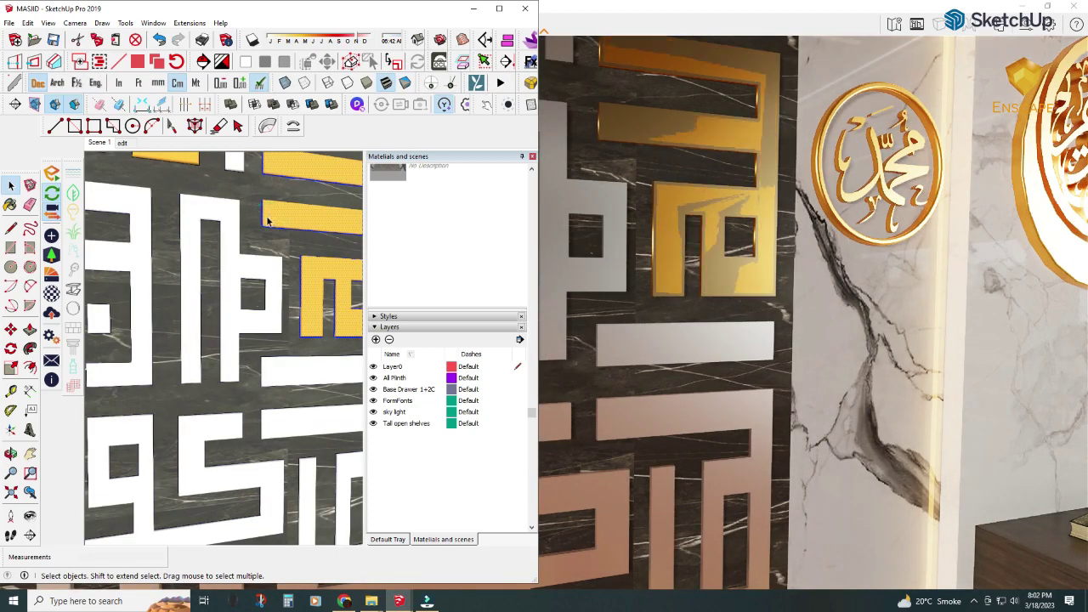
middle_click_drag(226, 230, 98, 263)
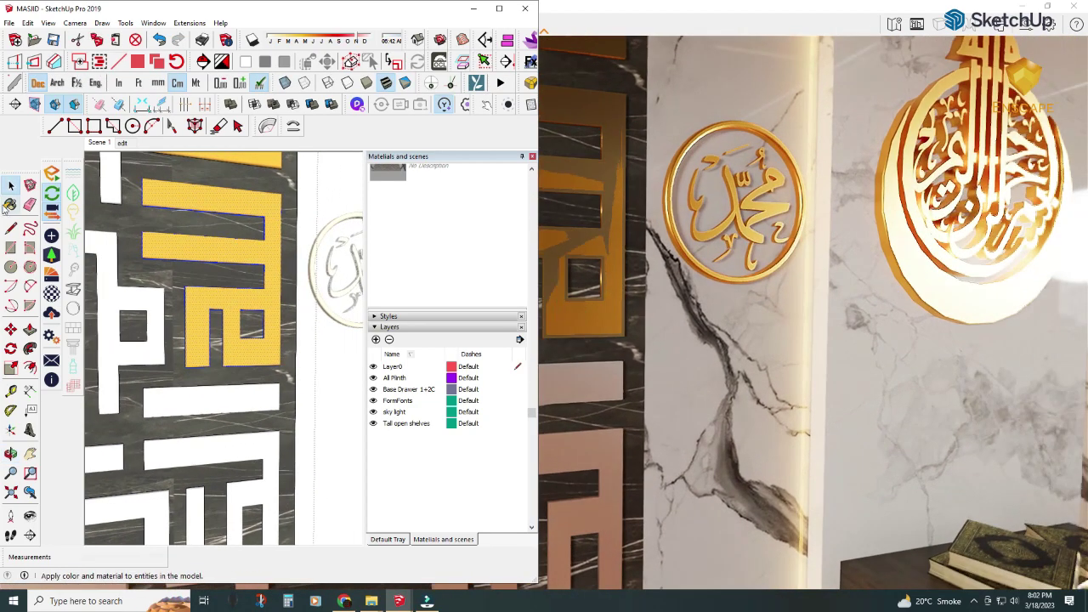
- Sample the orange [Color D04]_enscape_Metal from the gold letters and exit the group
left_click(11, 205)
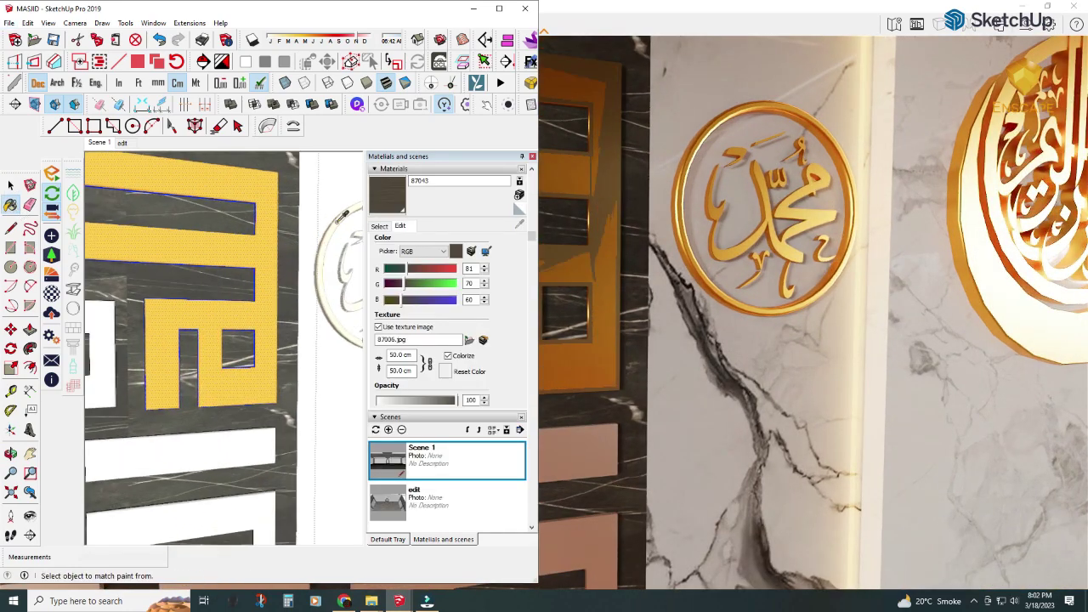
left_click(238, 238, "alt")
key("space")
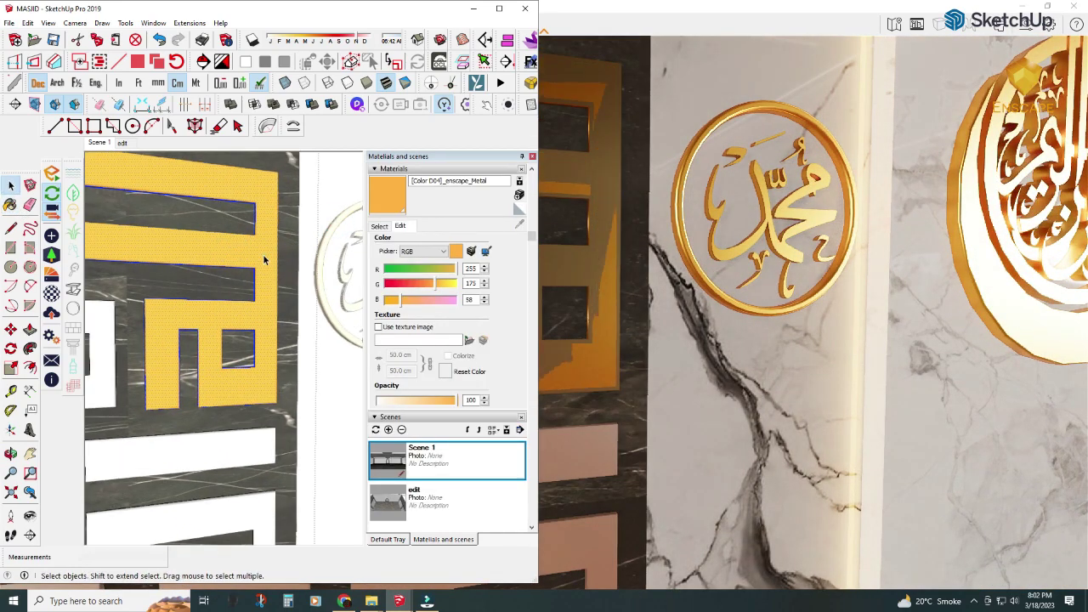
left_click(328, 206)
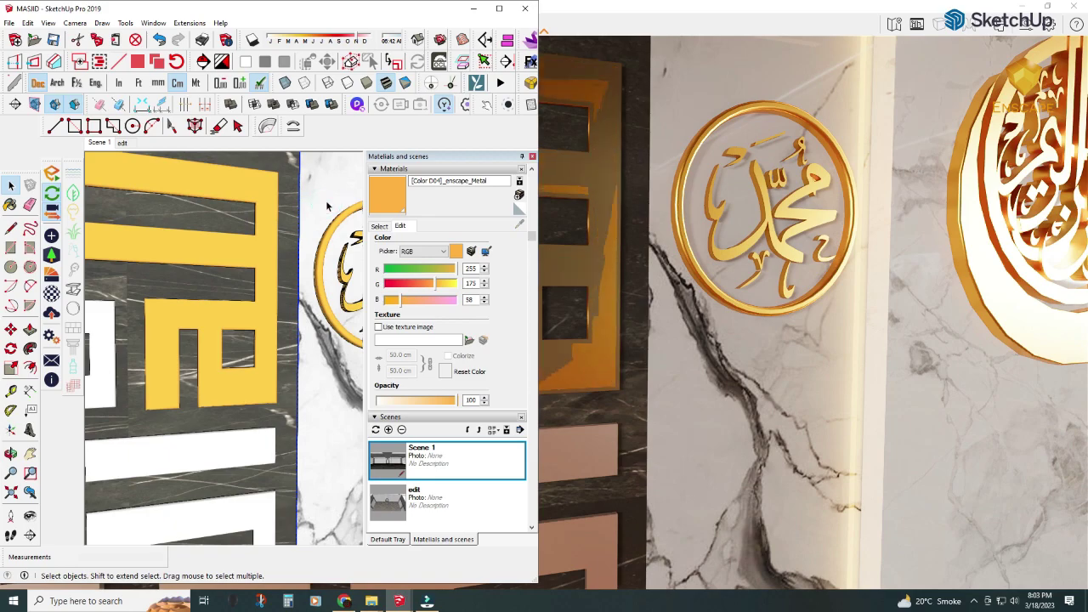
- Orbit around the yellow letter plates to inspect them from several angles
scroll(265, 245, "up", 5)
middle_click_drag(255, 249, 588, 297)
mouse_move(266, 390)
middle_mouse_down()
mouse_move(177, 335)
mouse_move(153, 201)
mouse_move(93, 340)
middle_mouse_up()
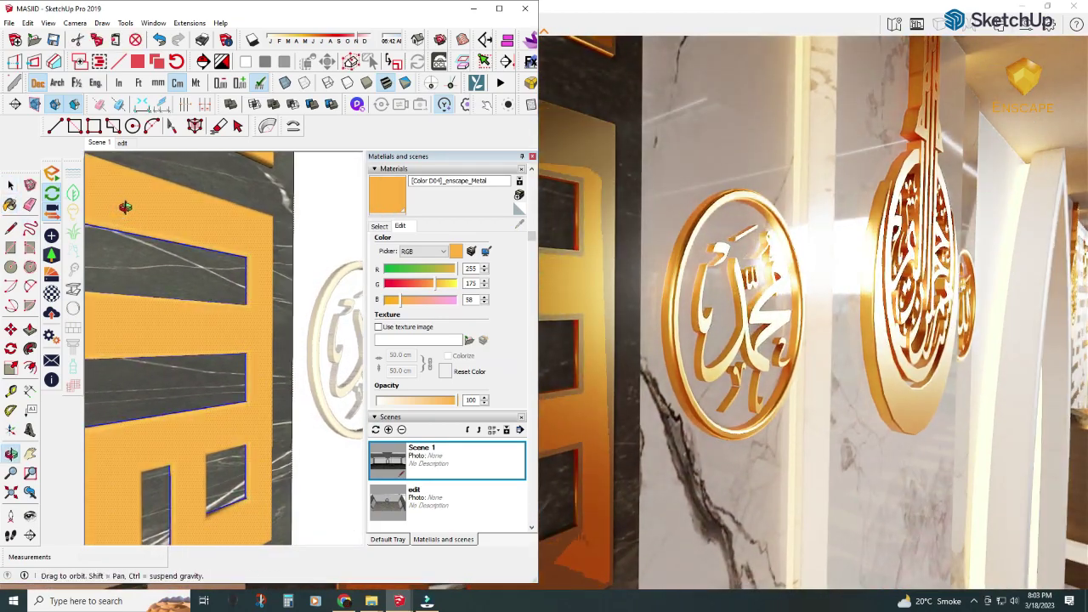
middle_click_drag(120, 207, 249, 248)
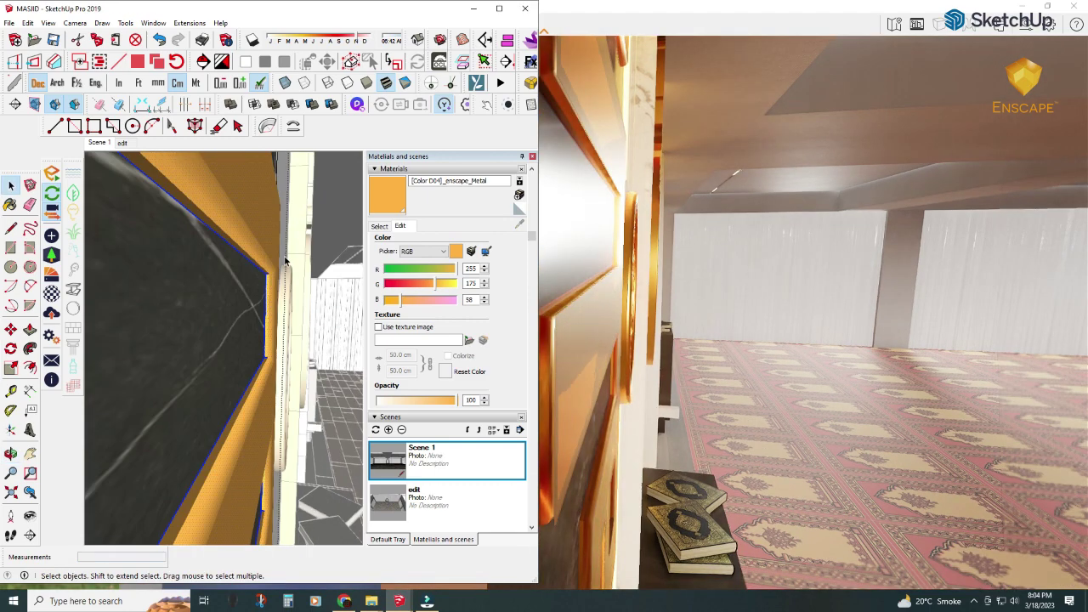
left_click_drag(261, 258, 311, 260)
key("b")
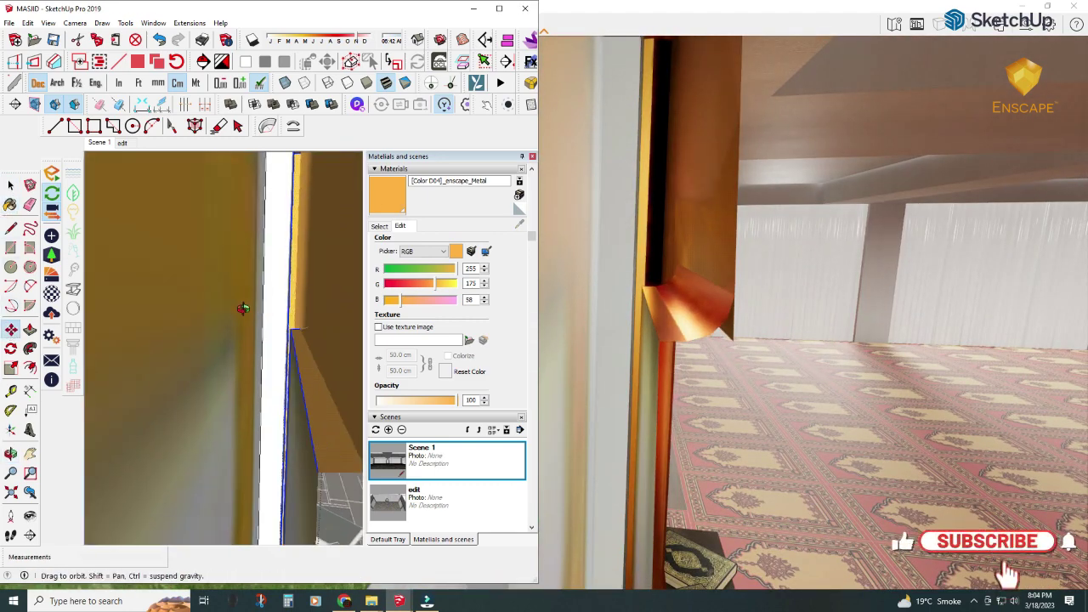
middle_click_drag(212, 297, 153, 315)
key("m")
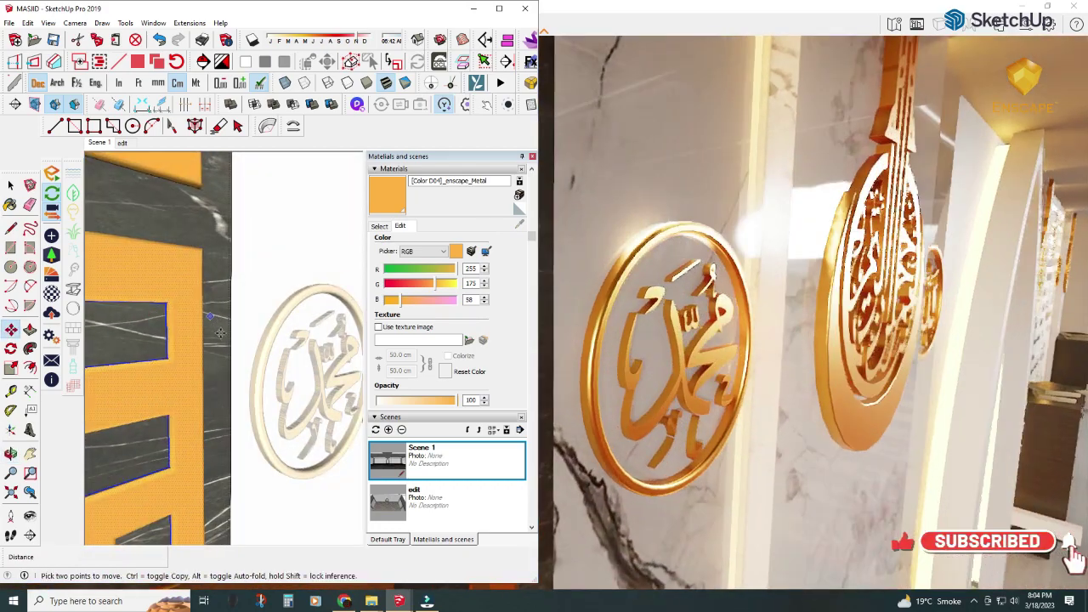
mouse_move(224, 343)
middle_mouse_down()
mouse_move(189, 364)
mouse_move(269, 337)
mouse_move(187, 323)
middle_mouse_up()
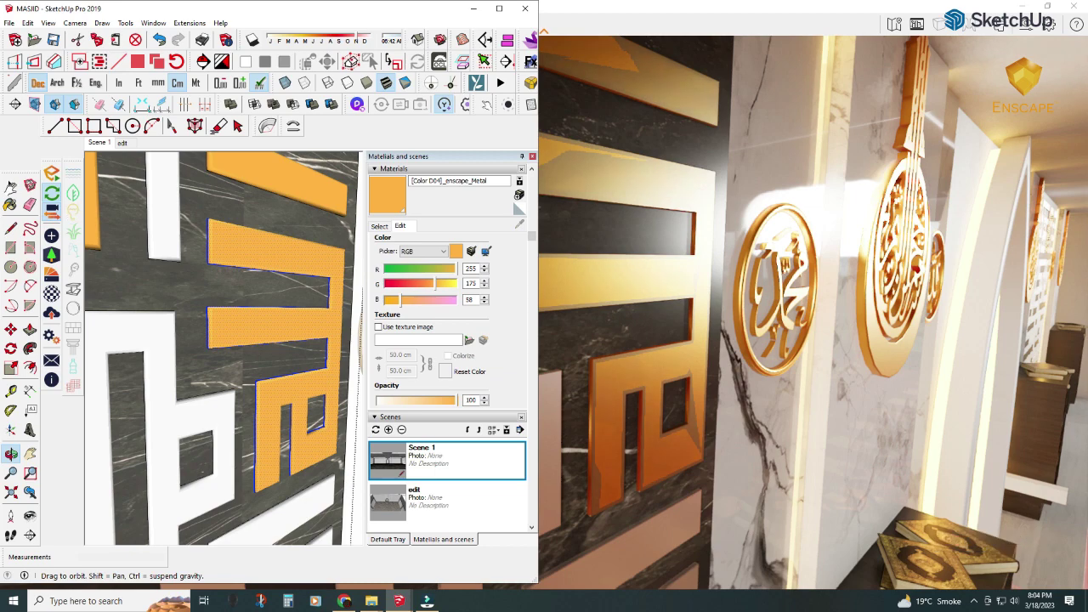
left_click(12, 187)
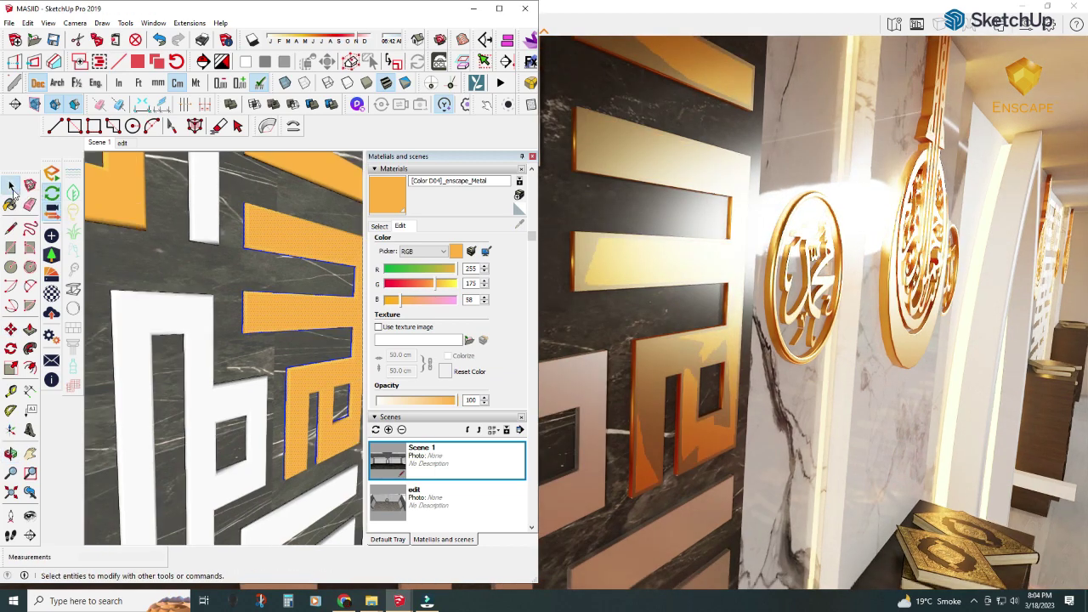
- Load the white letters' Color_009_enscape_Metal into the Enscape Material Editor with a Color Wheel picker
right_click(129, 265)
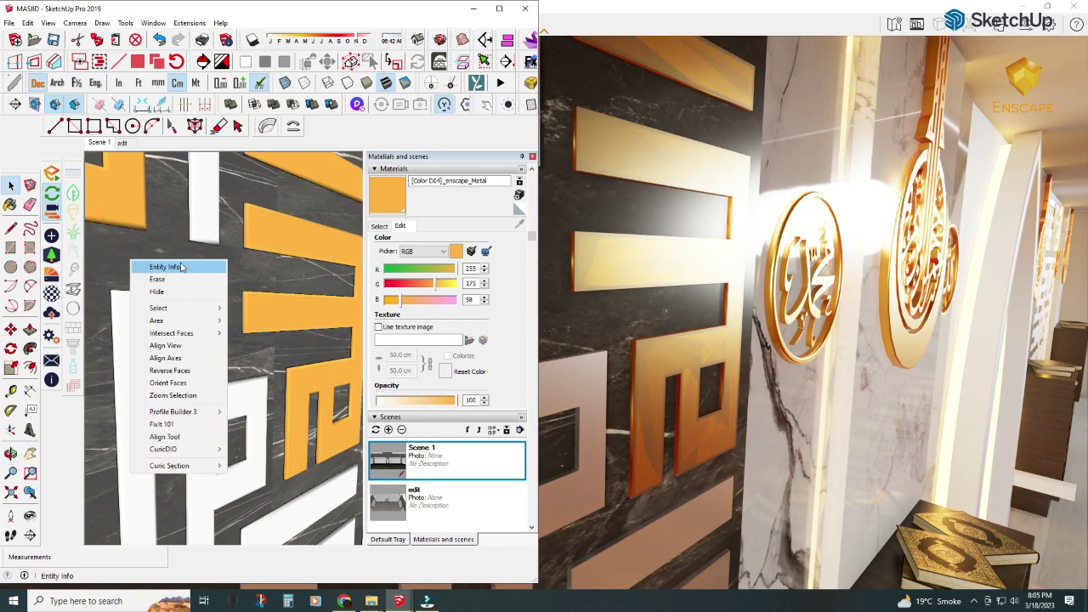
left_click(292, 280)
scroll(292, 280, "down", 5)
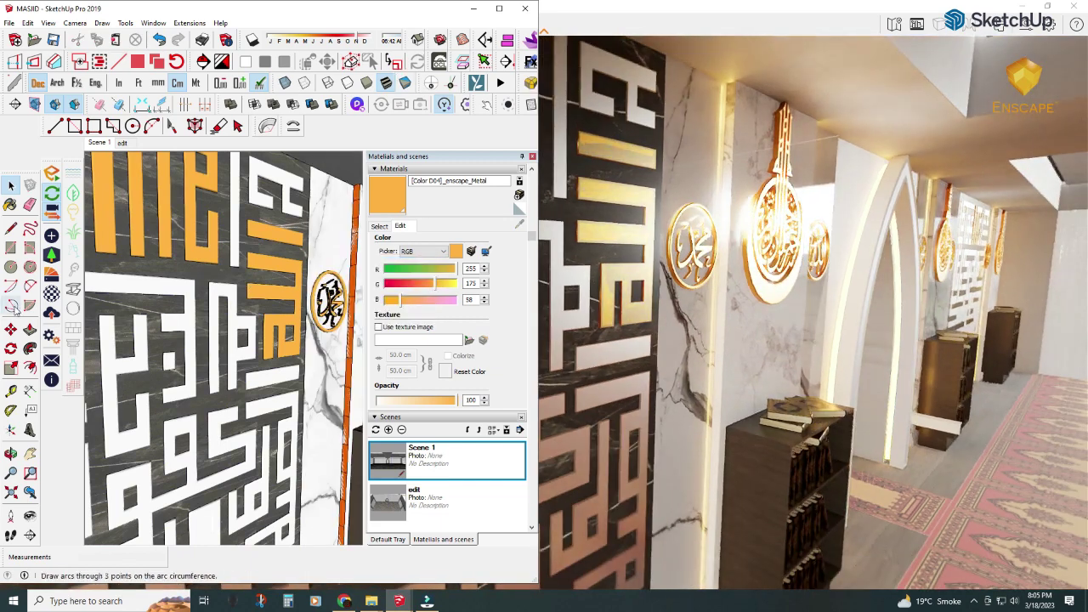
left_click(10, 204)
left_click(185, 287, "alt")
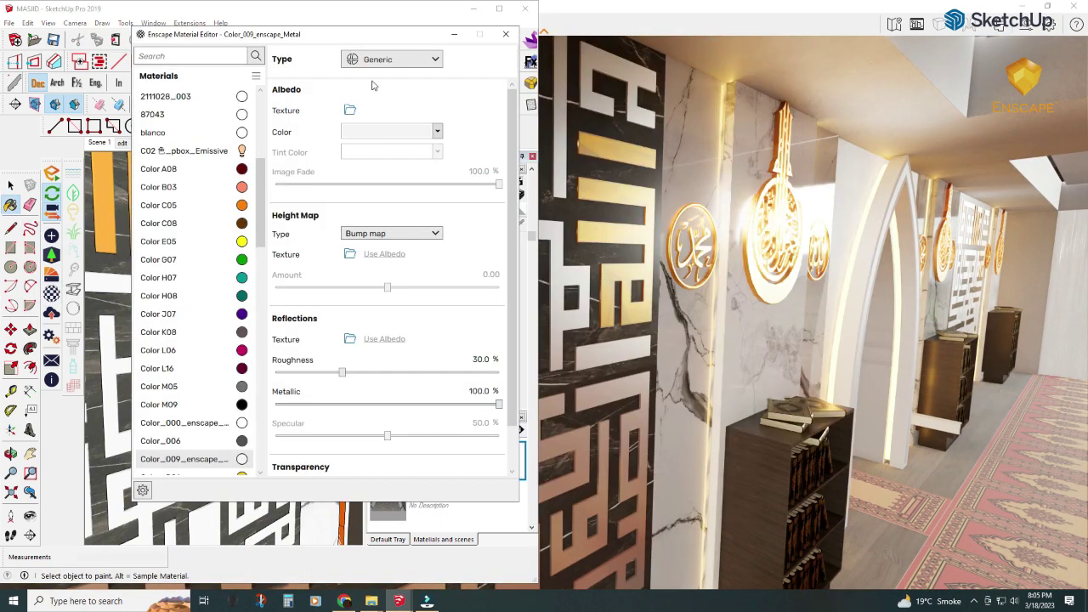
left_click_drag(782, 57, 266, 39)
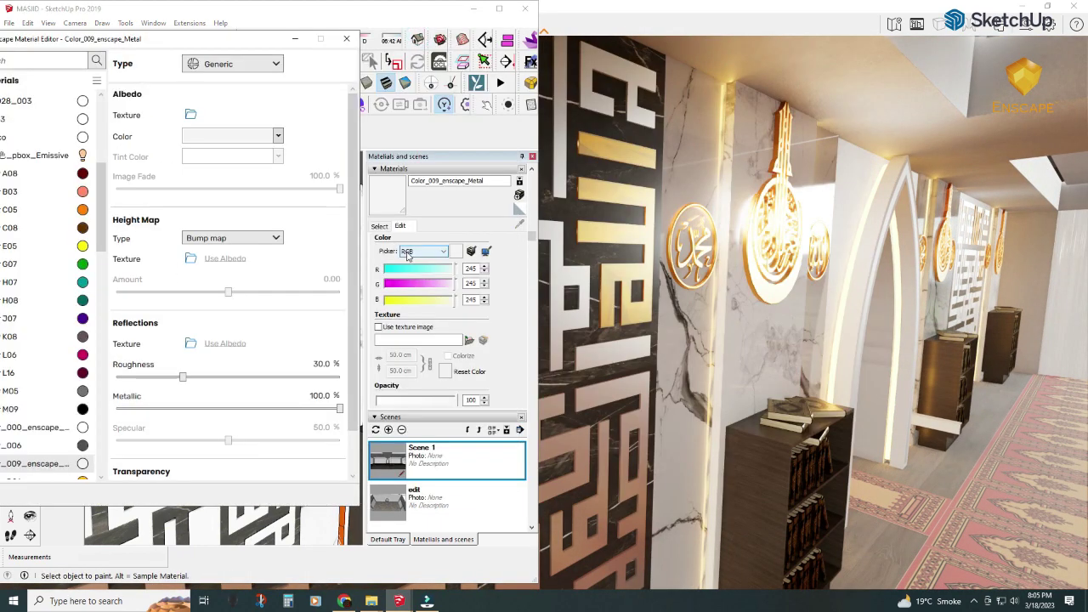
left_click(408, 253)
left_click(416, 261)
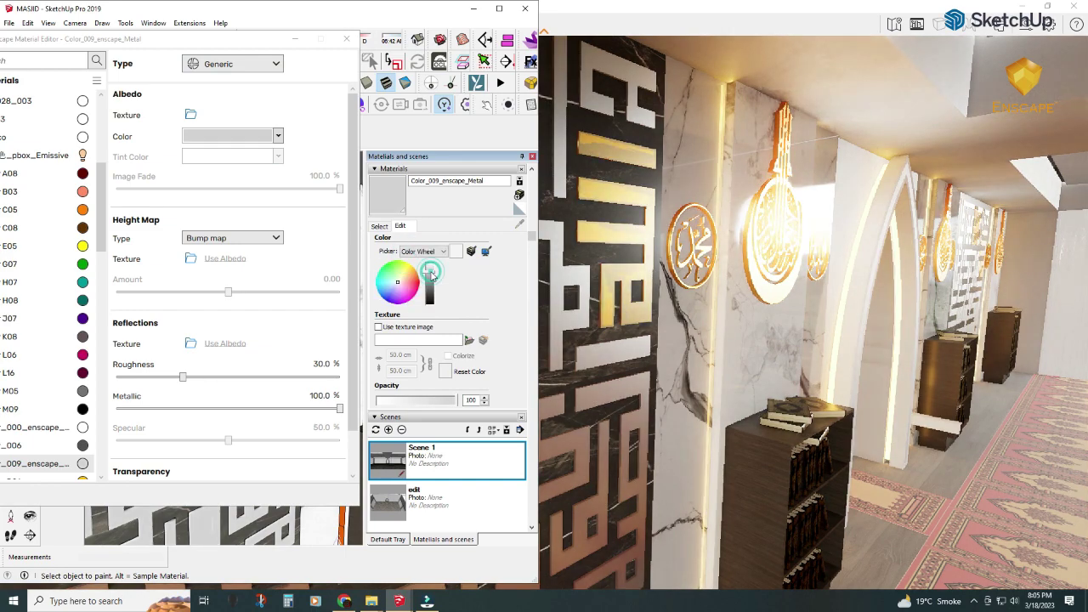
mouse_move(669, 314)
right_mouse_down()
mouse_move(777, 231)
mouse_move(718, 194)
right_mouse_up()
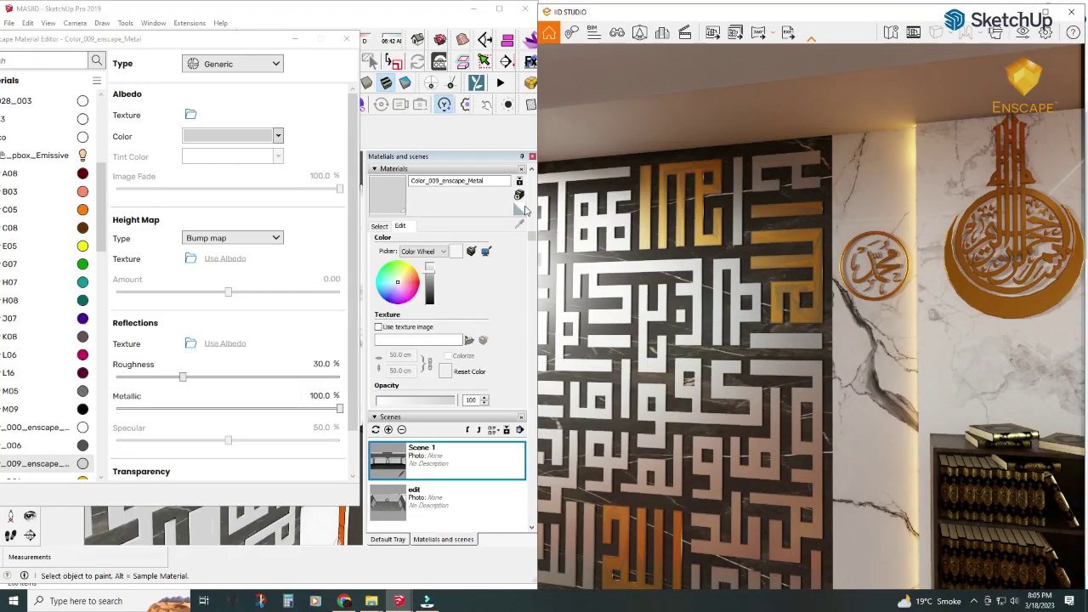
- Close the Enscape editor, sample the orange letter material, and view the wall's circular emblem
left_click(295, 40)
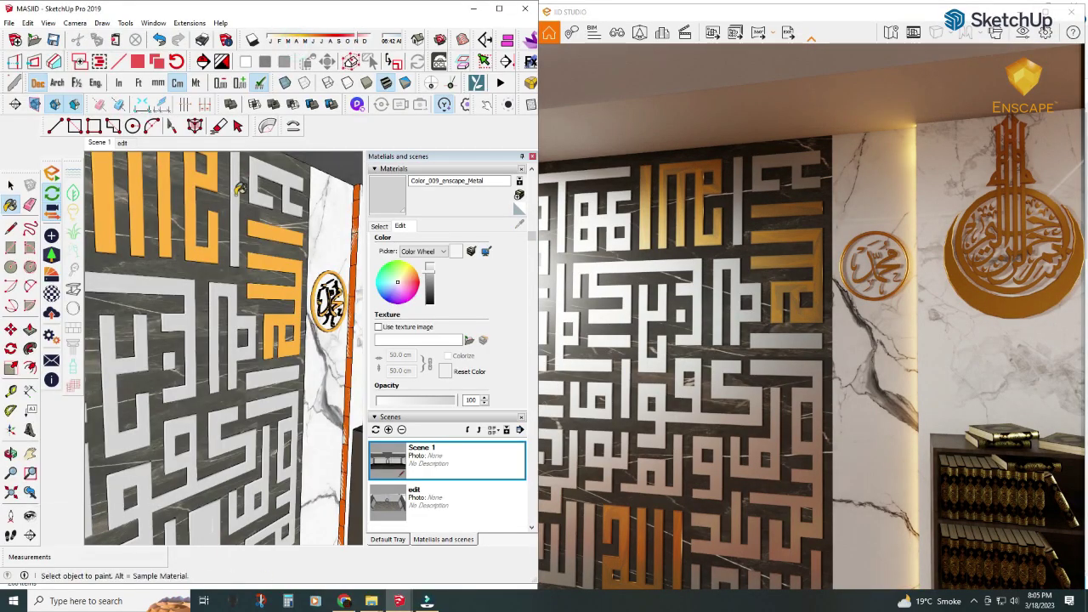
left_click(263, 237)
scroll(261, 239, "up", 3)
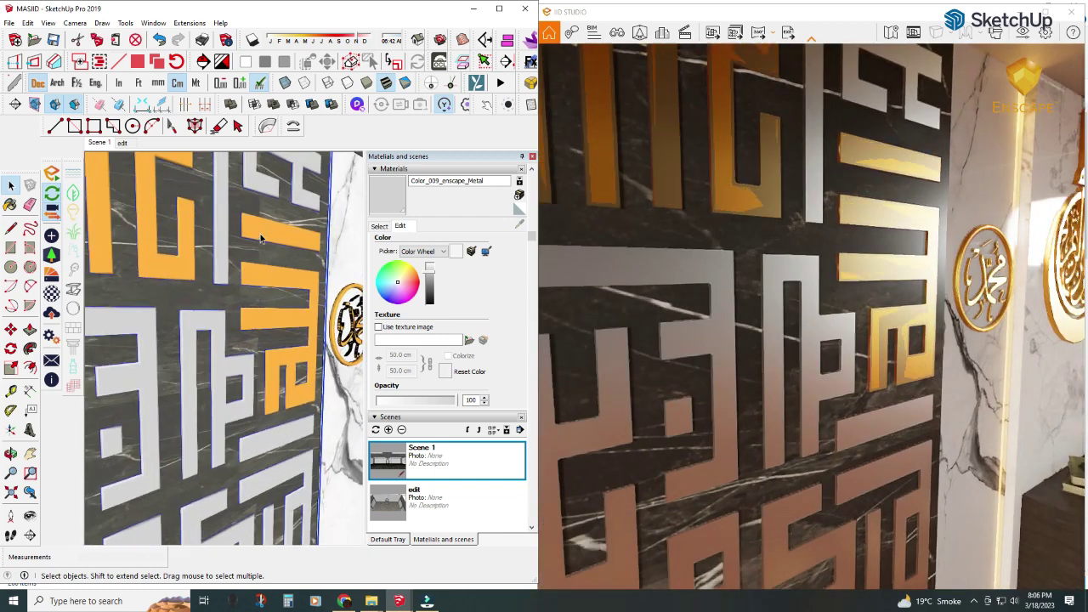
scroll(260, 241, "up", 2)
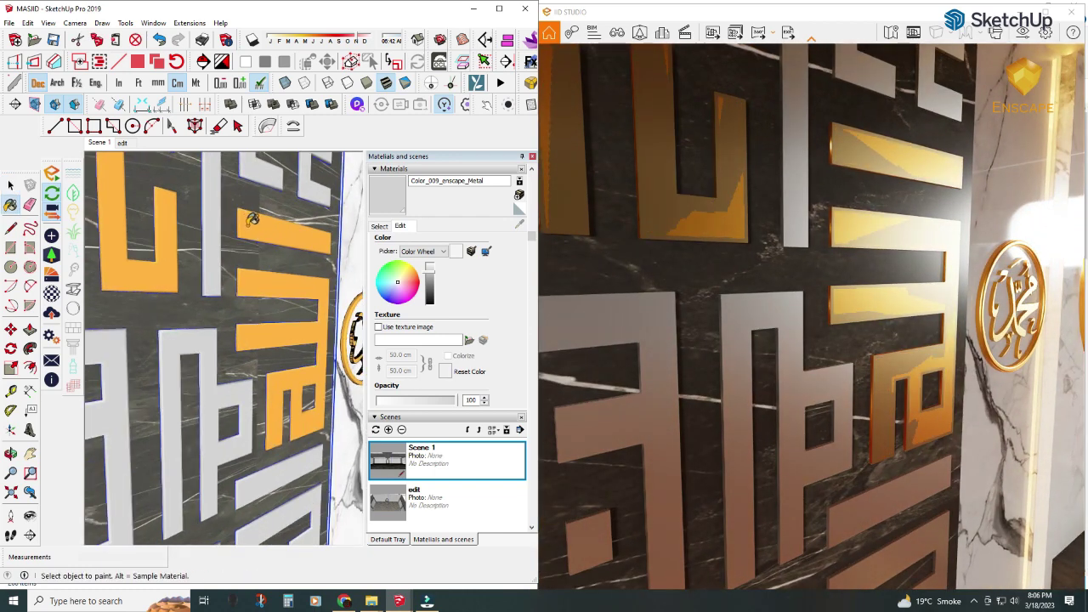
left_click(255, 219, "alt")
scroll(255, 221, "up", 2)
scroll(230, 224, "up", 1)
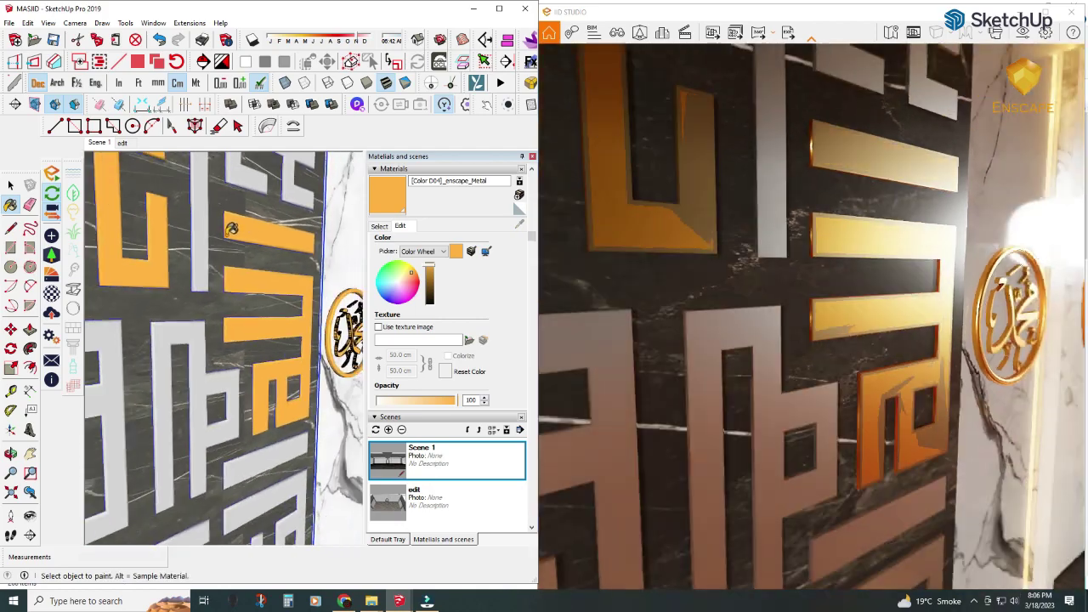
mouse_move(242, 219)
middle_mouse_down()
mouse_move(342, 289)
mouse_move(253, 255)
mouse_move(122, 235)
mouse_move(100, 246)
middle_mouse_up()
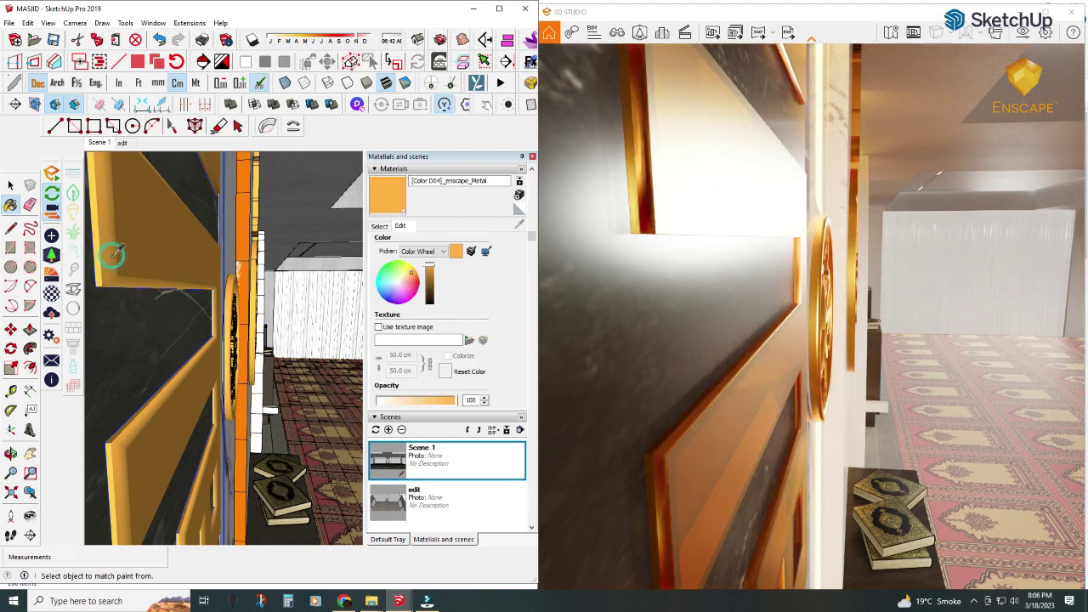
middle_click_drag(115, 253, 116, 243)
- Select and inspect the letter plate faces, viewing the orange piece up close
left_click(11, 185)
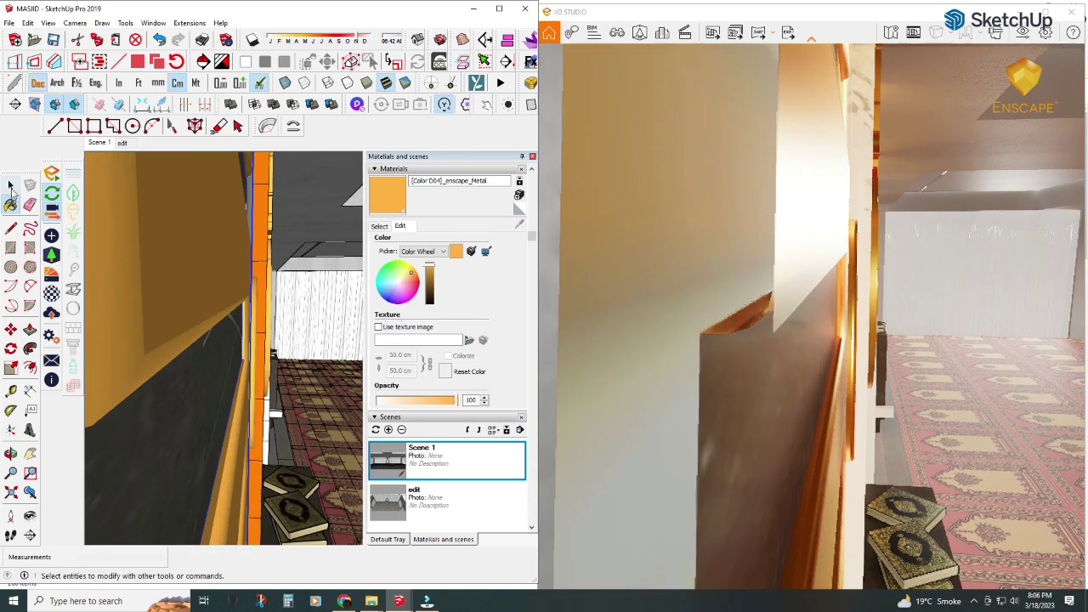
left_click(164, 245)
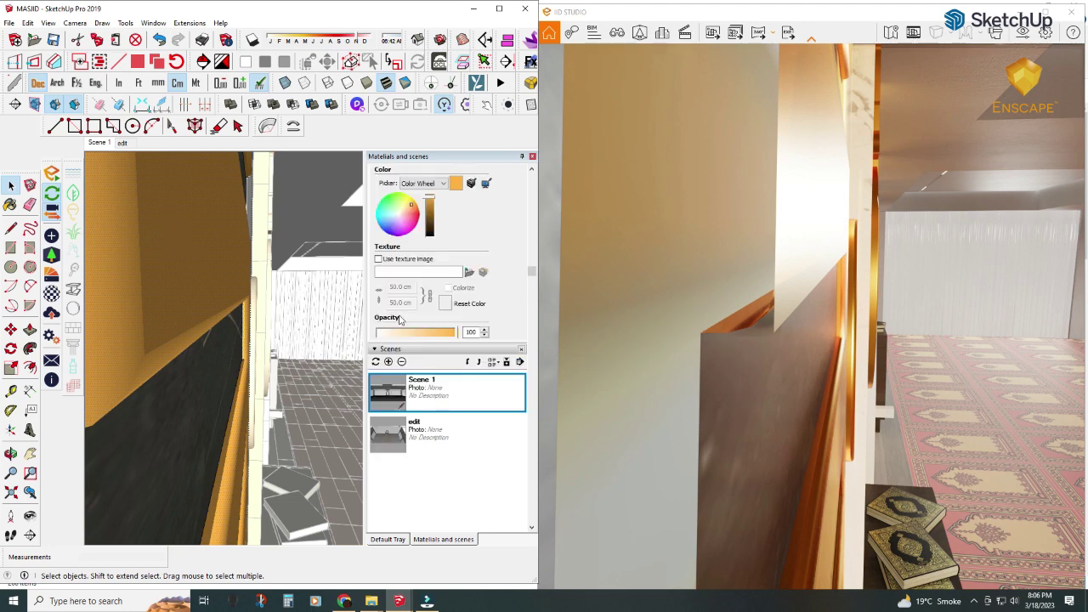
left_click(165, 291)
middle_click_drag(160, 287, 170, 287)
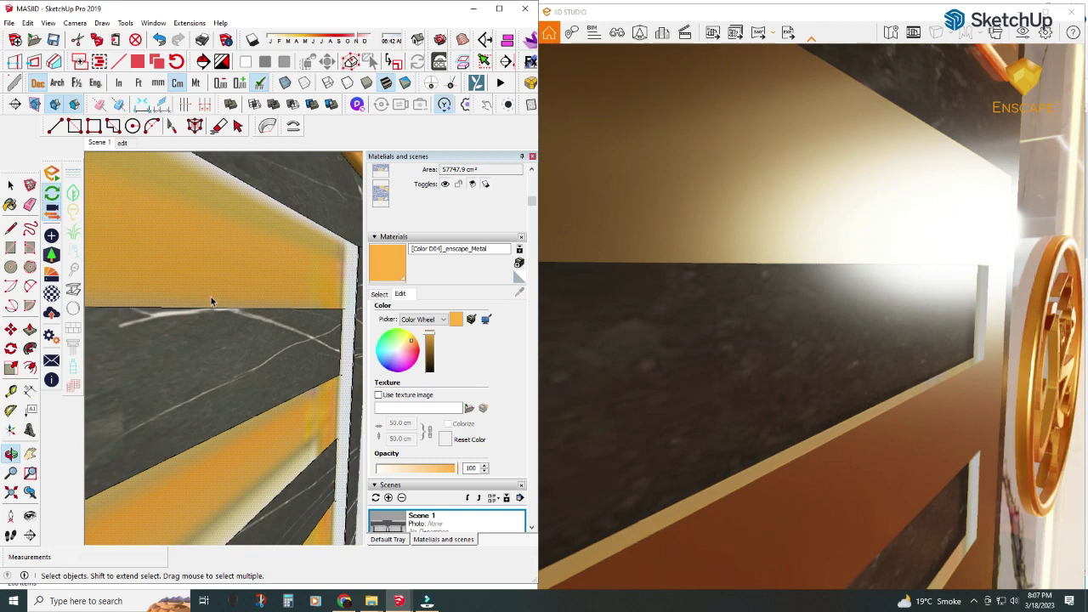
middle_click_drag(242, 283, 235, 280)
scroll(213, 275, "down", 3)
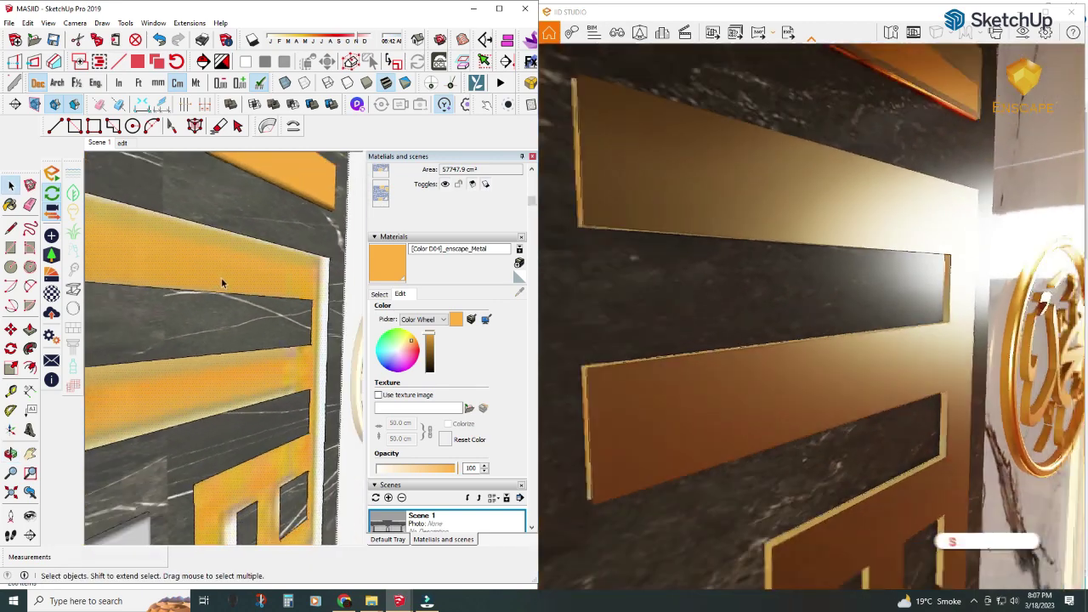
scroll(221, 277, "down", 3)
scroll(223, 283, "down", 3)
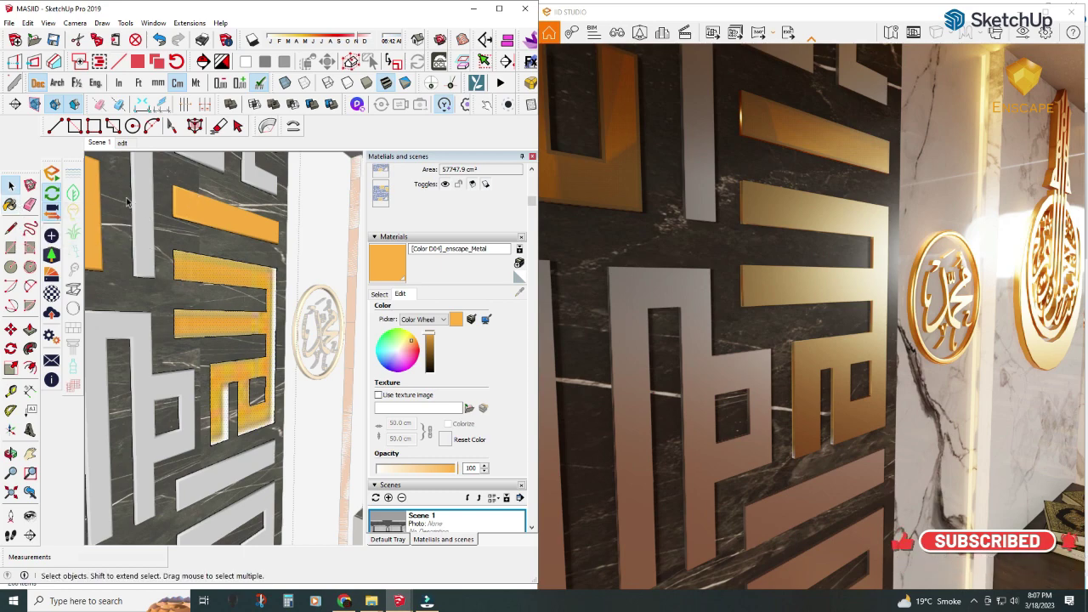
mouse_move(128, 202)
middle_mouse_down()
mouse_move(221, 265)
mouse_move(217, 252)
mouse_move(168, 255)
mouse_move(216, 318)
mouse_move(209, 255)
mouse_move(216, 275)
middle_mouse_up()
- Make motif the current material and turn off its texture image, leaving plain grey
key("b")
scroll(216, 323, "up", 2)
scroll(211, 321, "down", 2)
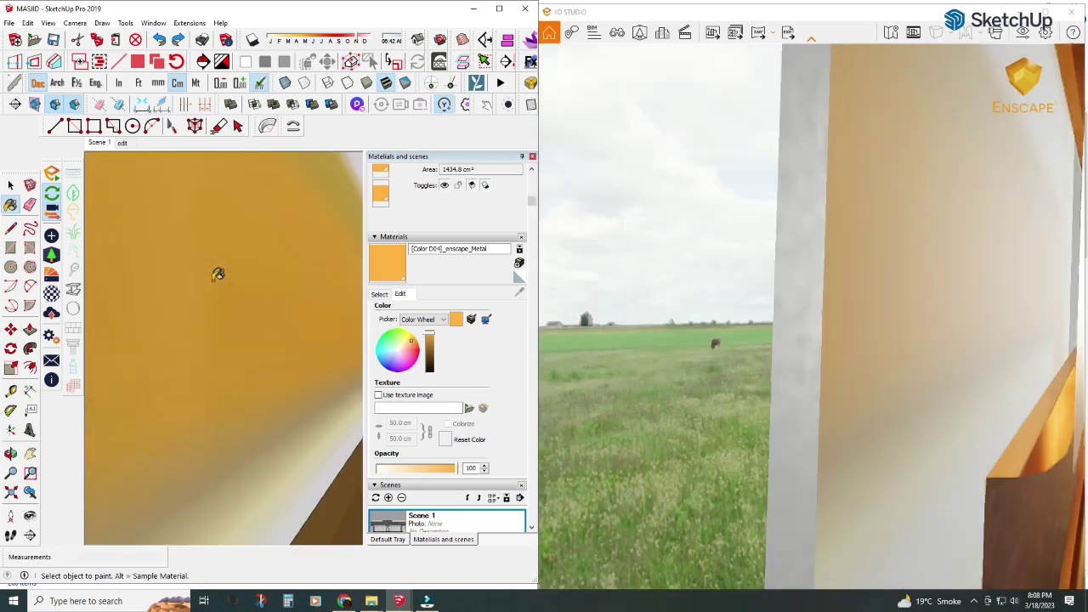
left_click(158, 250, "alt")
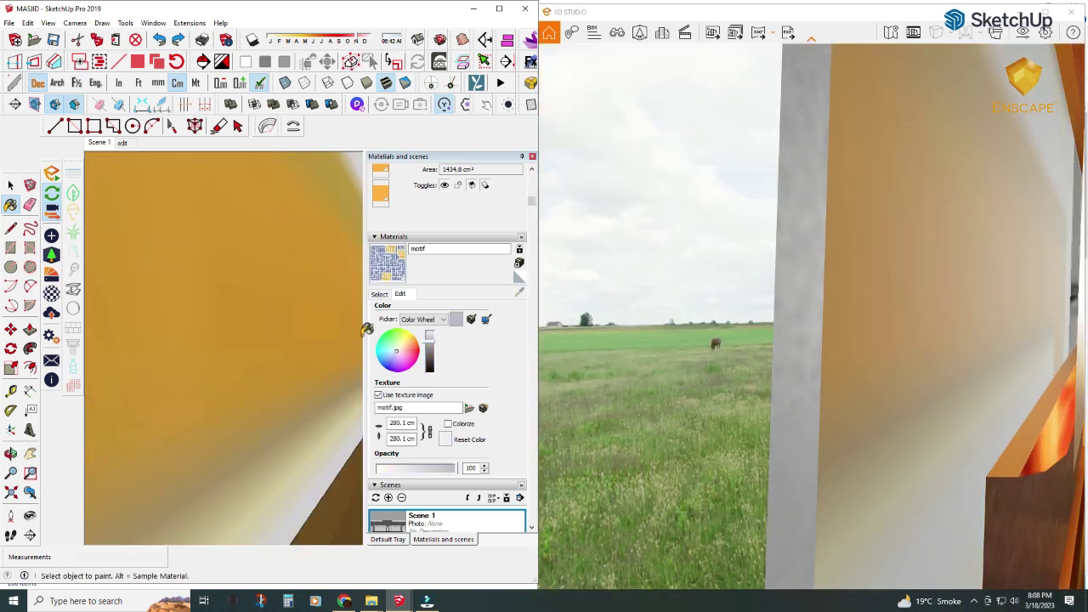
left_click(378, 396)
scroll(230, 345, "down", 2)
scroll(219, 353, "down", 3)
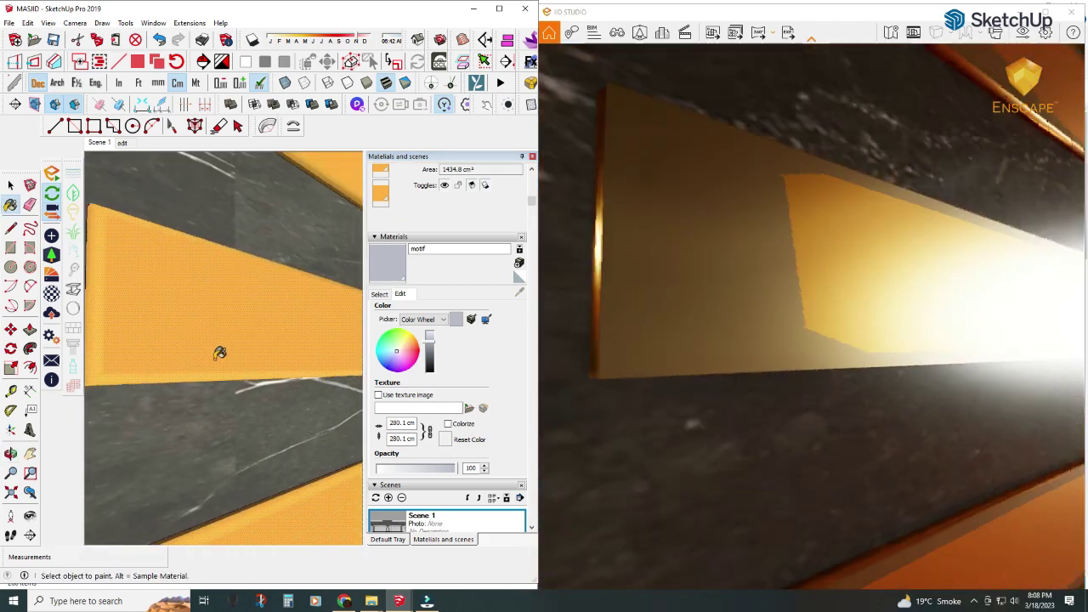
scroll(219, 354, "down", 2)
scroll(219, 354, "down", 1)
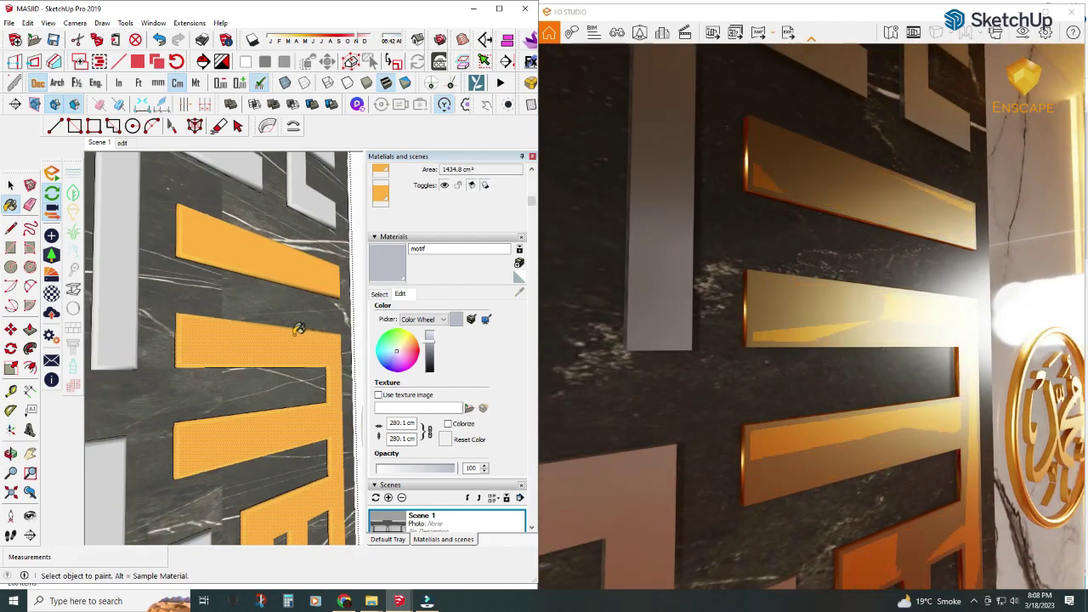
mouse_move(224, 302)
middle_mouse_down()
mouse_move(403, 312)
mouse_move(334, 295)
middle_mouse_up()
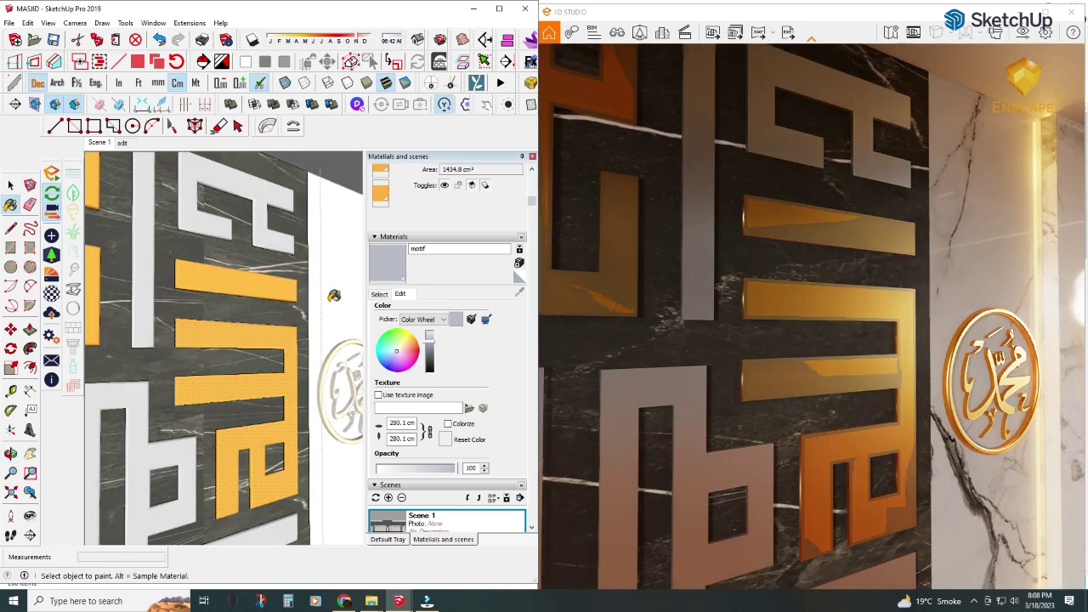
scroll(384, 237, "up", 1)
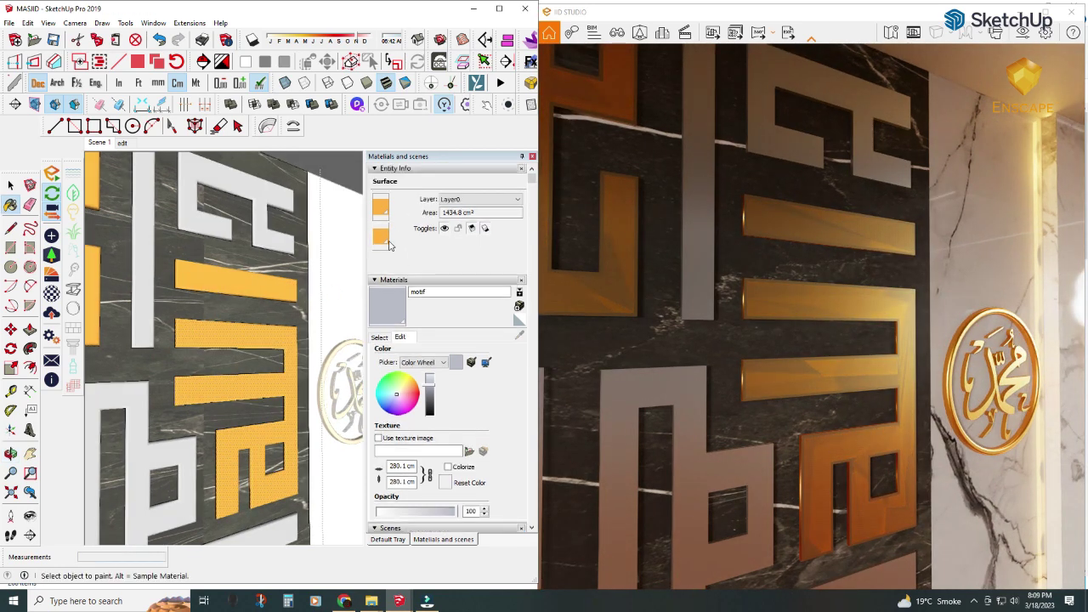
- Check which paints are on the letter face, previewing the orange material without changes
left_click(381, 240)
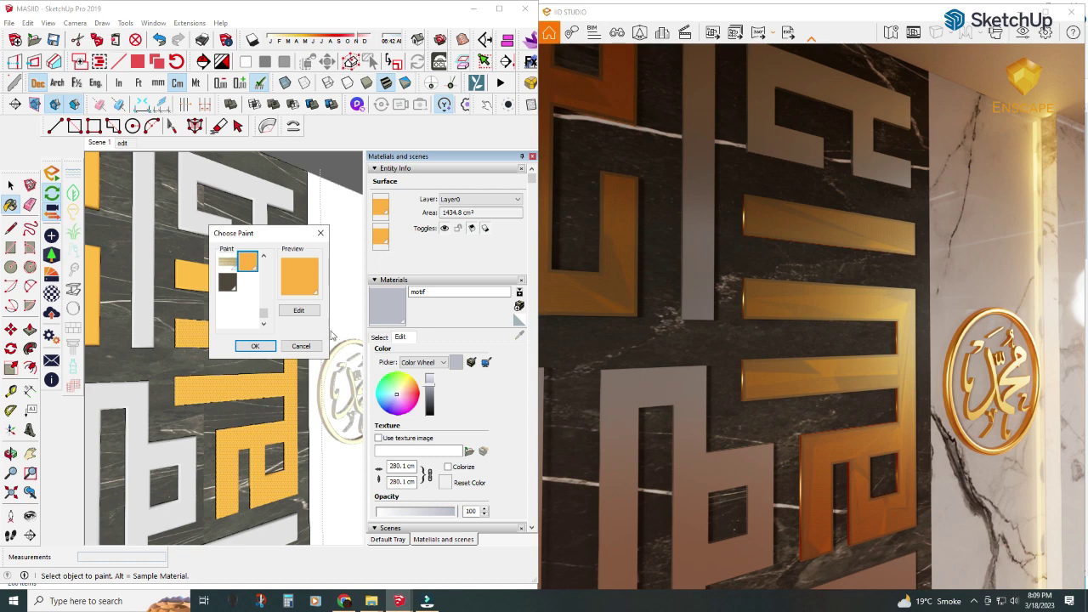
left_click(298, 311)
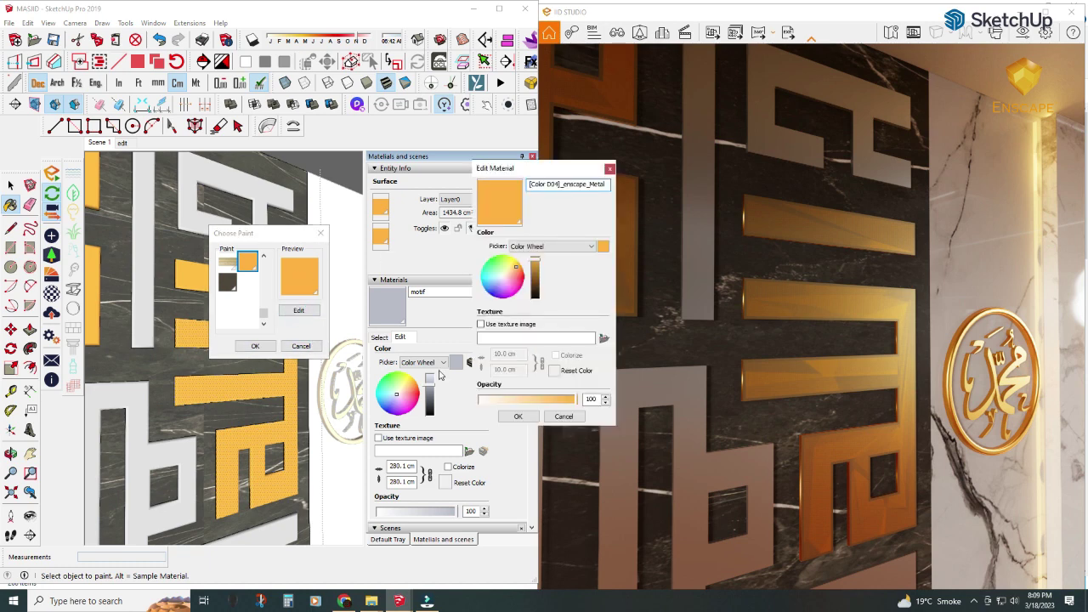
left_click(560, 416)
left_click(381, 212)
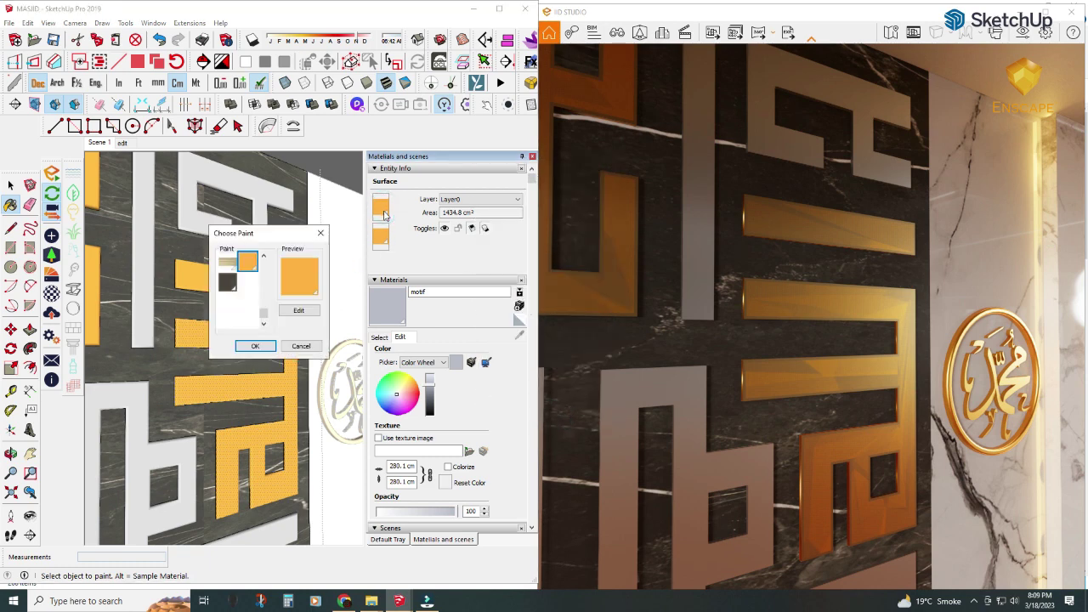
left_click(300, 348)
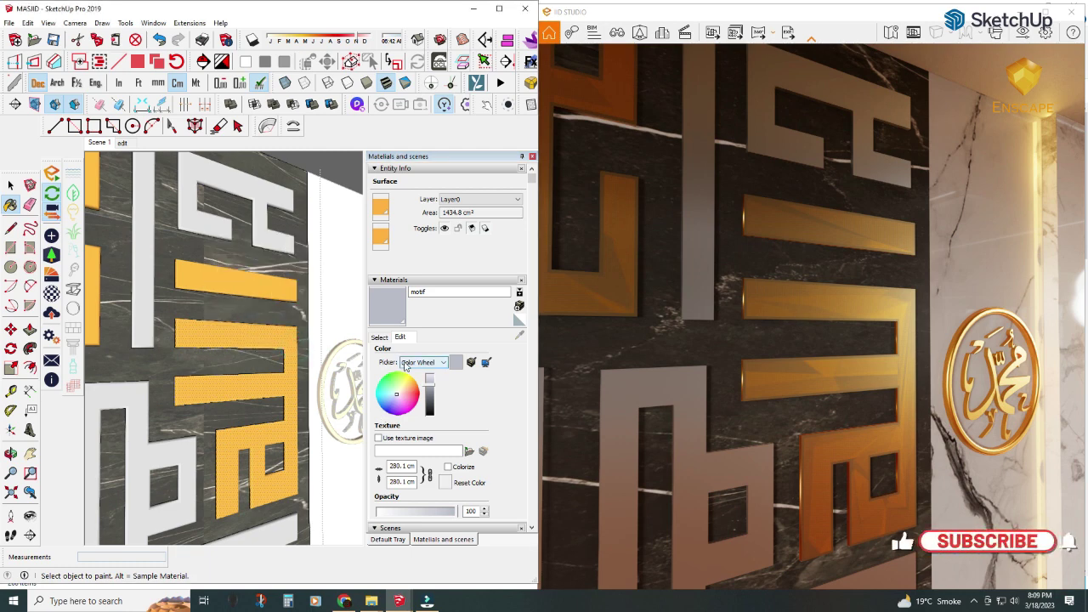
- Browse the In Model materials list and pick metal gold
left_click(379, 337)
left_click(459, 352)
left_click(436, 366)
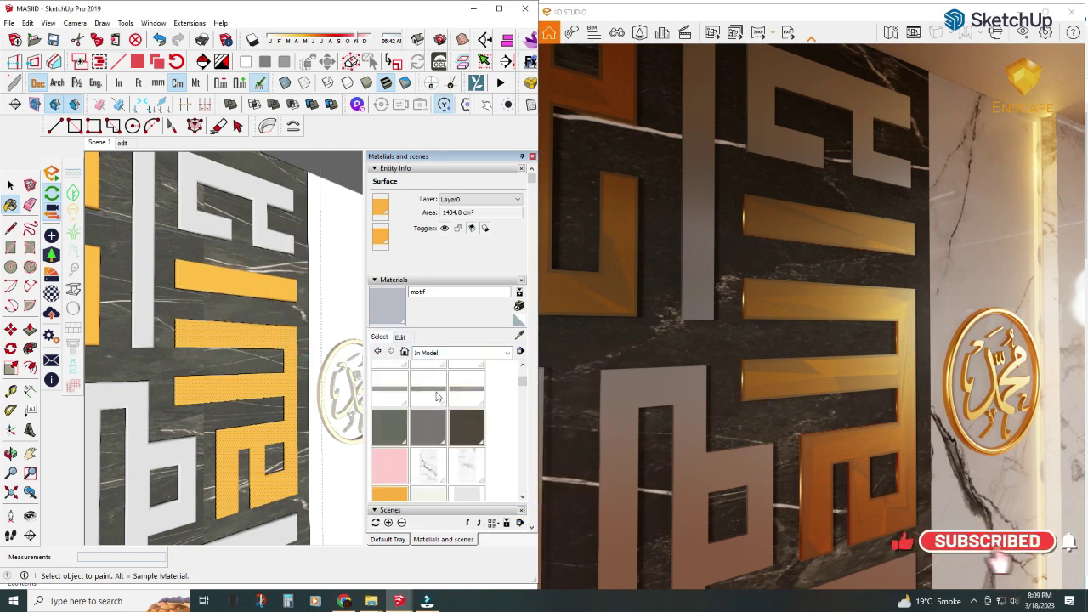
scroll(434, 406, "down", 3)
scroll(429, 413, "down", 2)
scroll(429, 413, "down", 2)
left_click(455, 474)
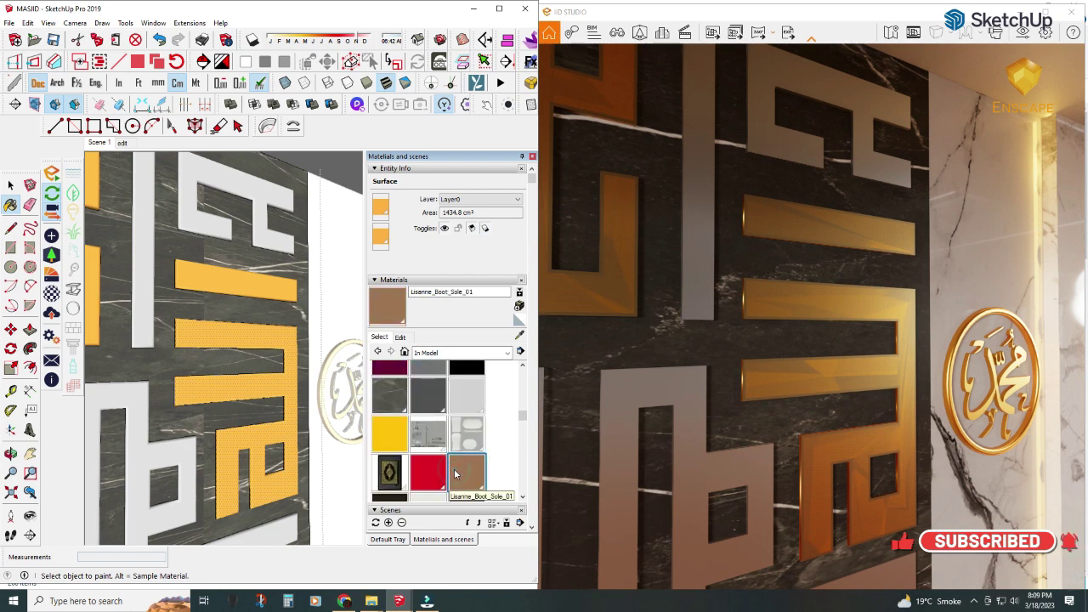
scroll(453, 471, "down", 2)
left_click(452, 471)
scroll(442, 476, "down", 2)
scroll(436, 481, "down", 2)
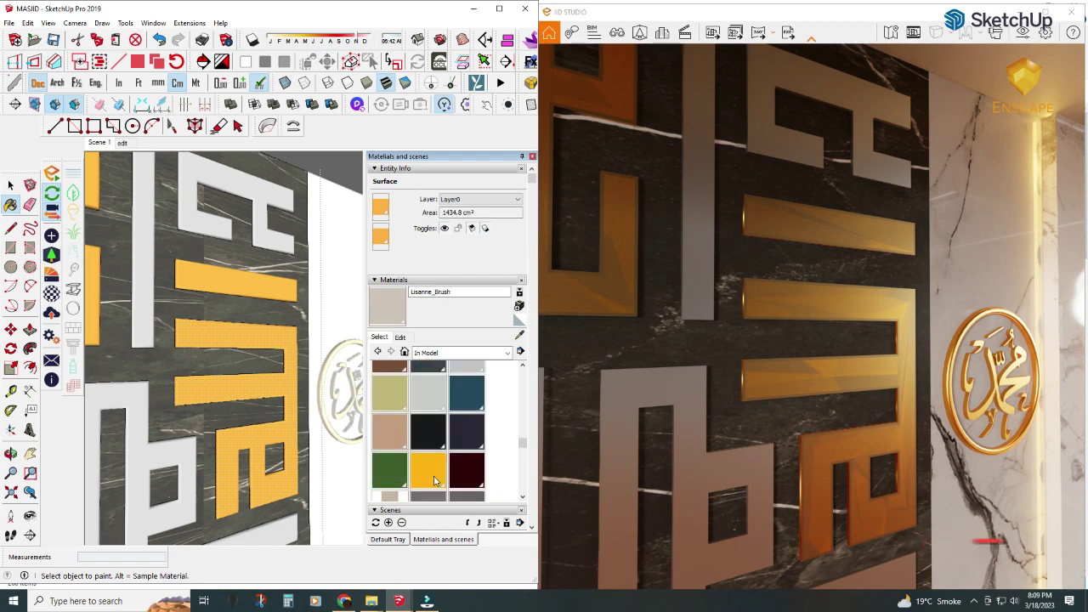
scroll(433, 478, "down", 2)
left_click(433, 476)
- Paint all the orange calligraphy strokes with metal gold and review the panel head-on
scroll(433, 476, "down", 2)
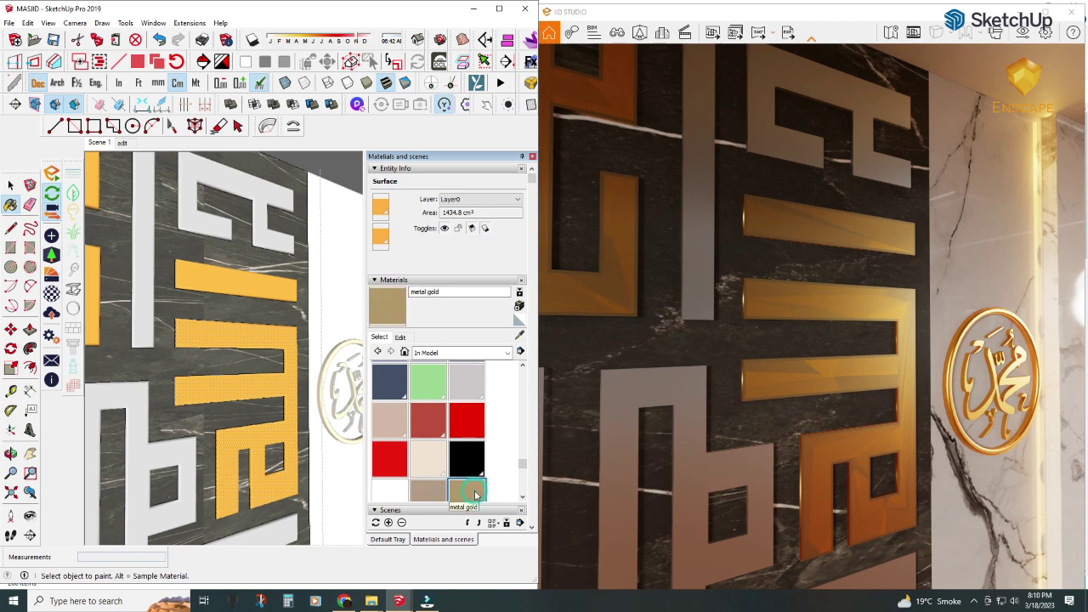
scroll(473, 495, "down", 2)
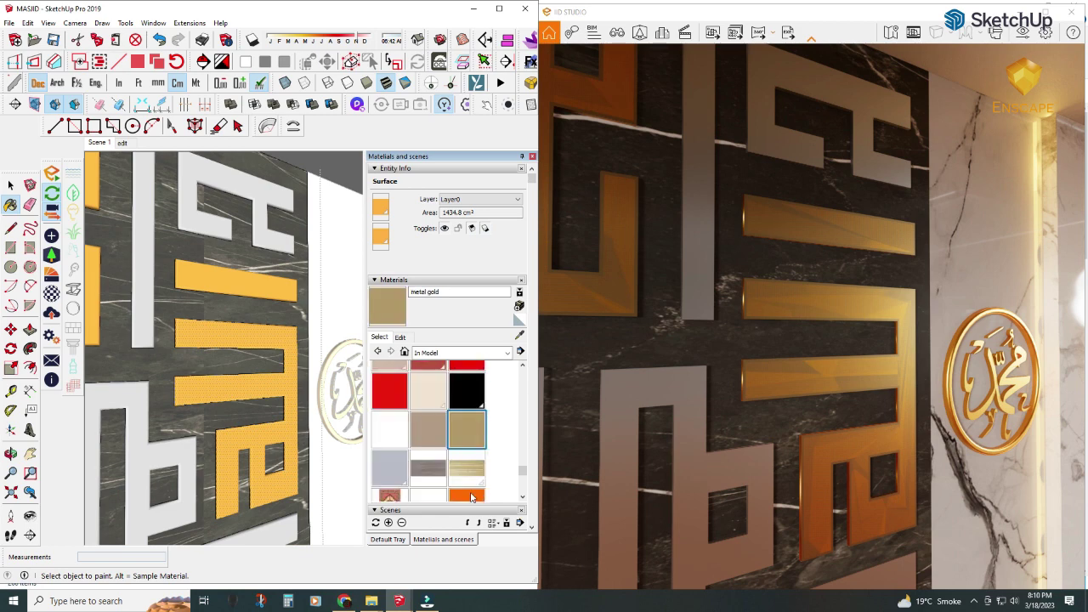
left_click(233, 321)
scroll(235, 274, "down", 3)
left_click(157, 336)
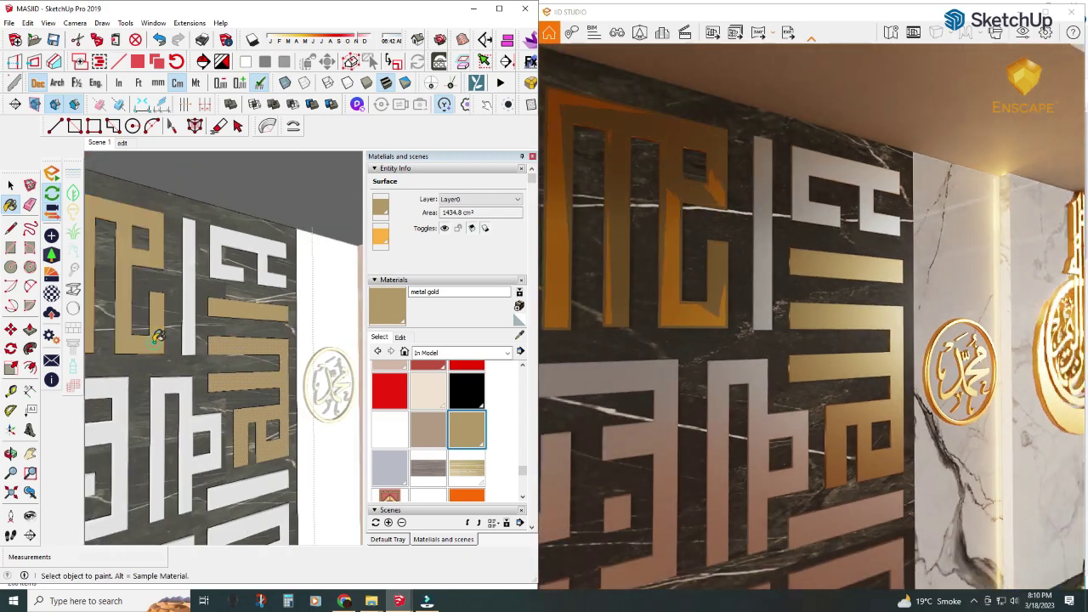
scroll(157, 336, "down", 2)
scroll(161, 346, "down", 2)
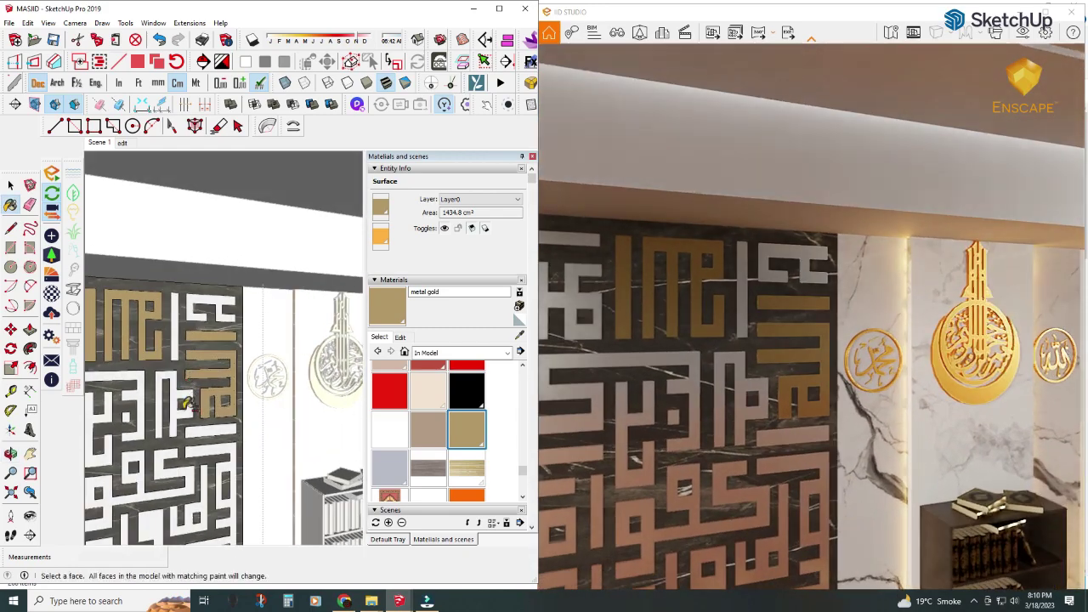
mouse_move(113, 336)
middle_mouse_down()
mouse_move(255, 442)
mouse_move(311, 378)
mouse_move(170, 425)
middle_mouse_up()
scroll(265, 466, "up", 3)
scroll(264, 466, "down", 3)
scroll(264, 466, "down", 3)
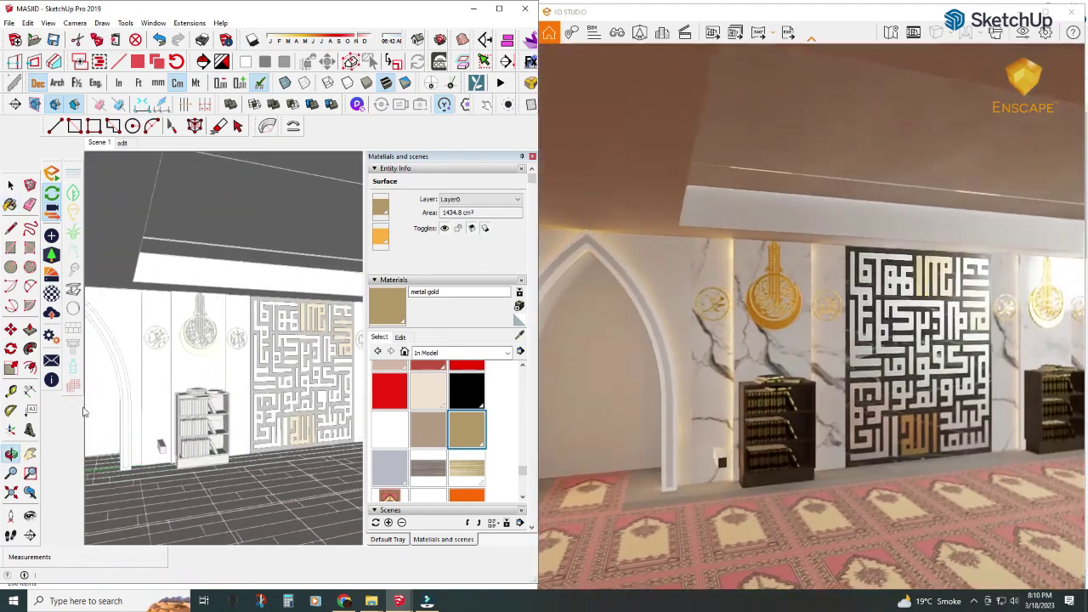
key("space")
scroll(290, 435, "up", 3)
scroll(291, 436, "up", 3)
scroll(291, 435, "up", 2)
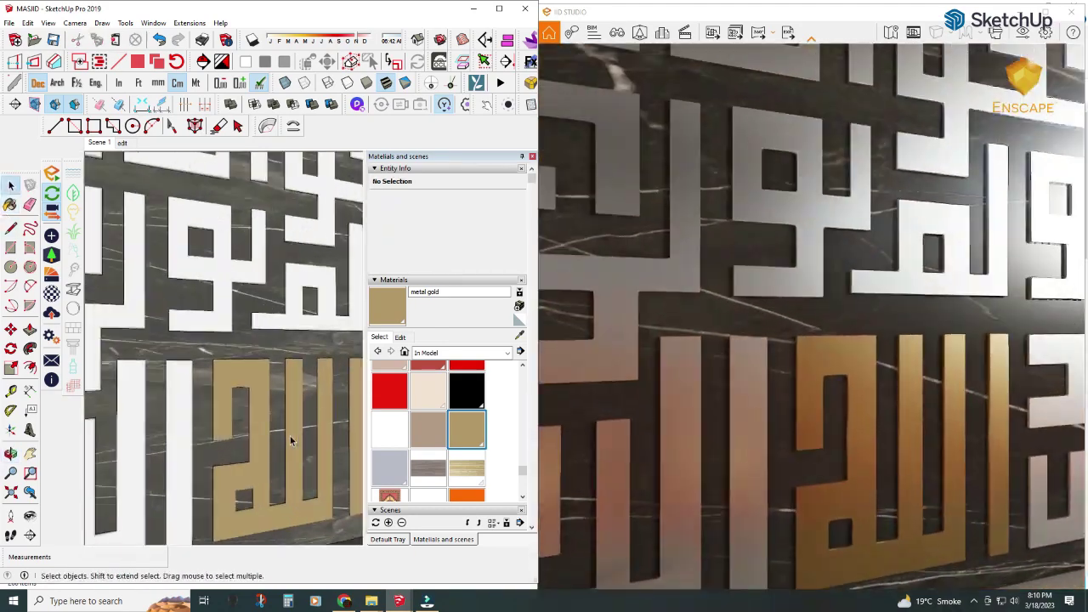
scroll(291, 435, "down", 3)
scroll(291, 435, "down", 3)
left_click(255, 491)
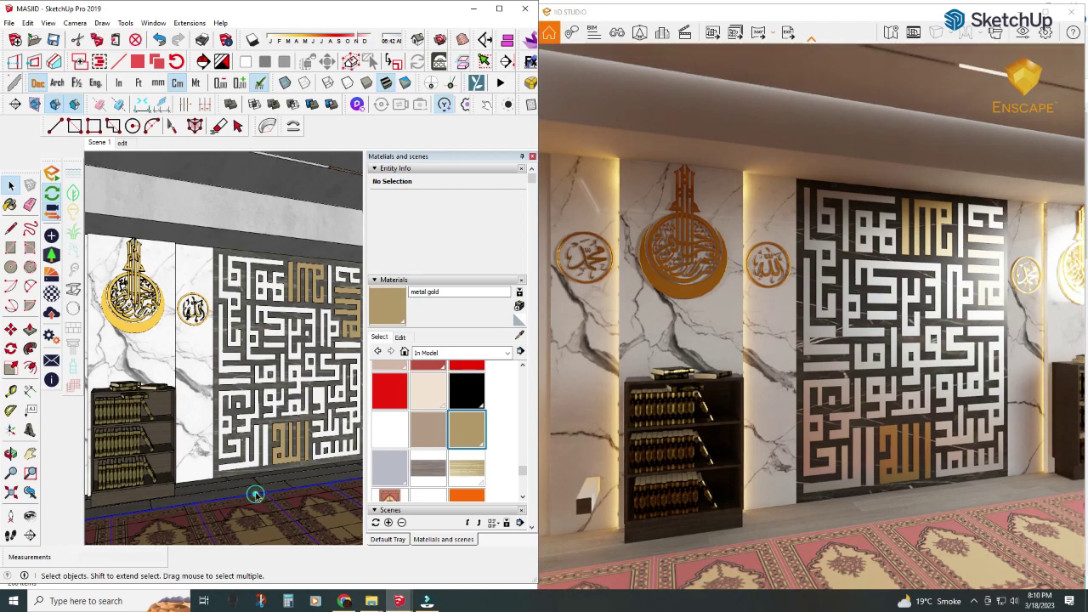
left_click(98, 143)
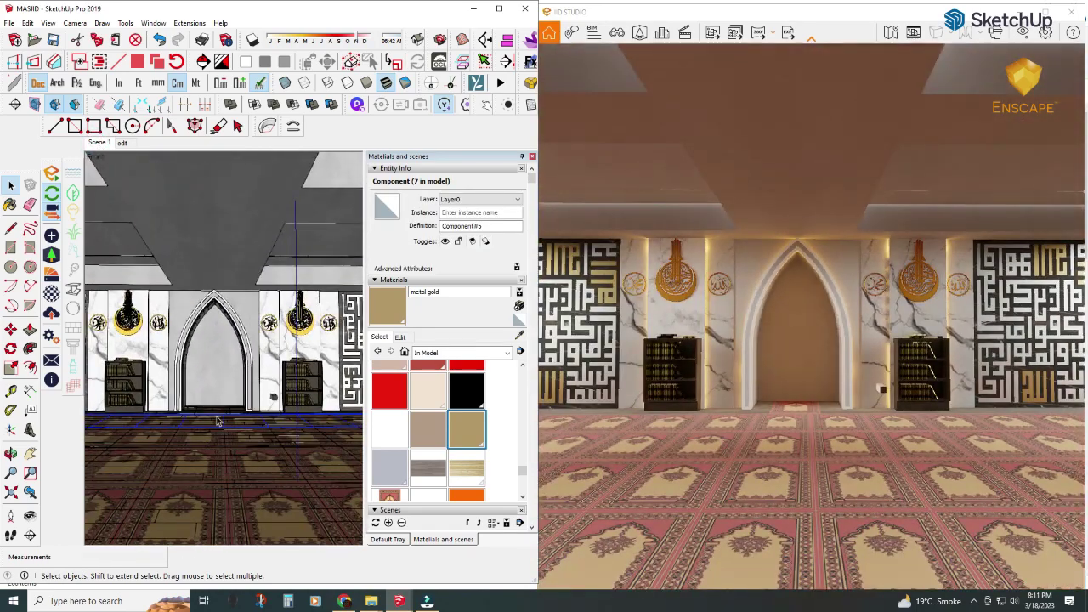
scroll(350, 168, "down", 3)
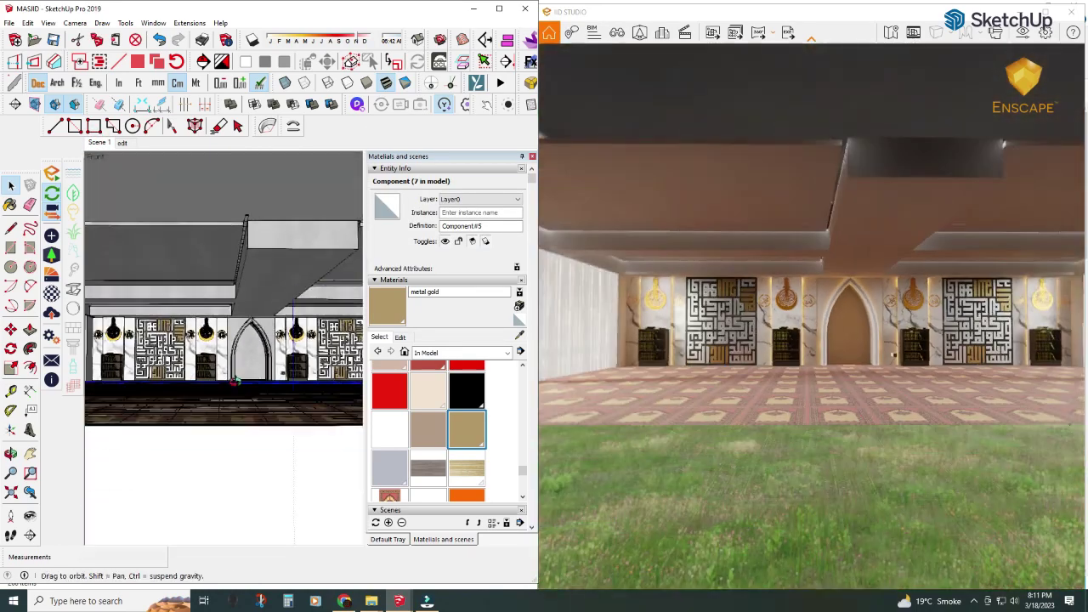
middle_click_drag(350, 167, 187, 351)
double_click(183, 352)
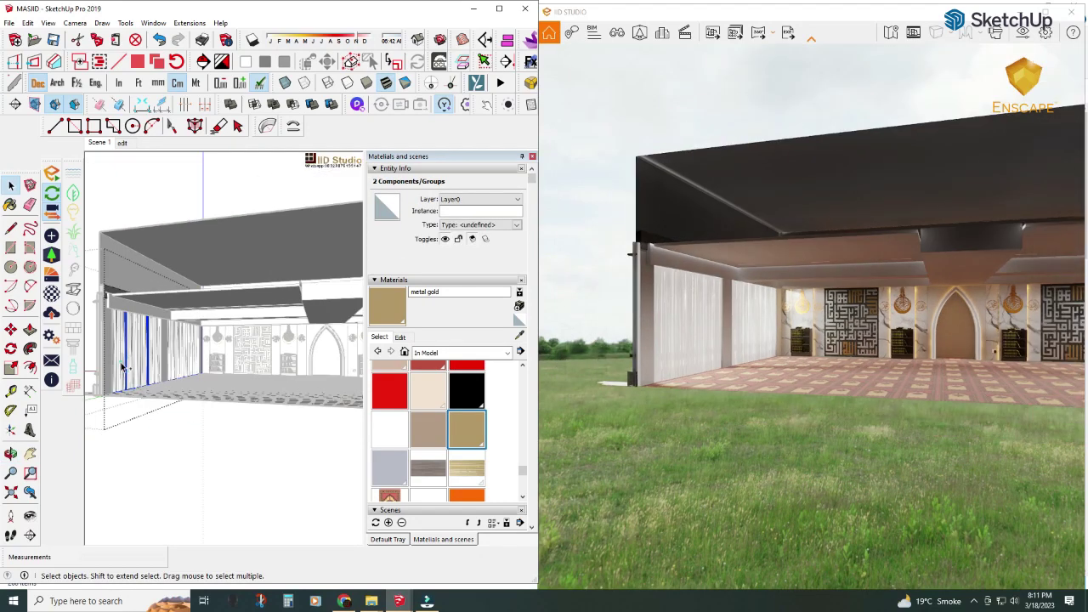
right_click(119, 395)
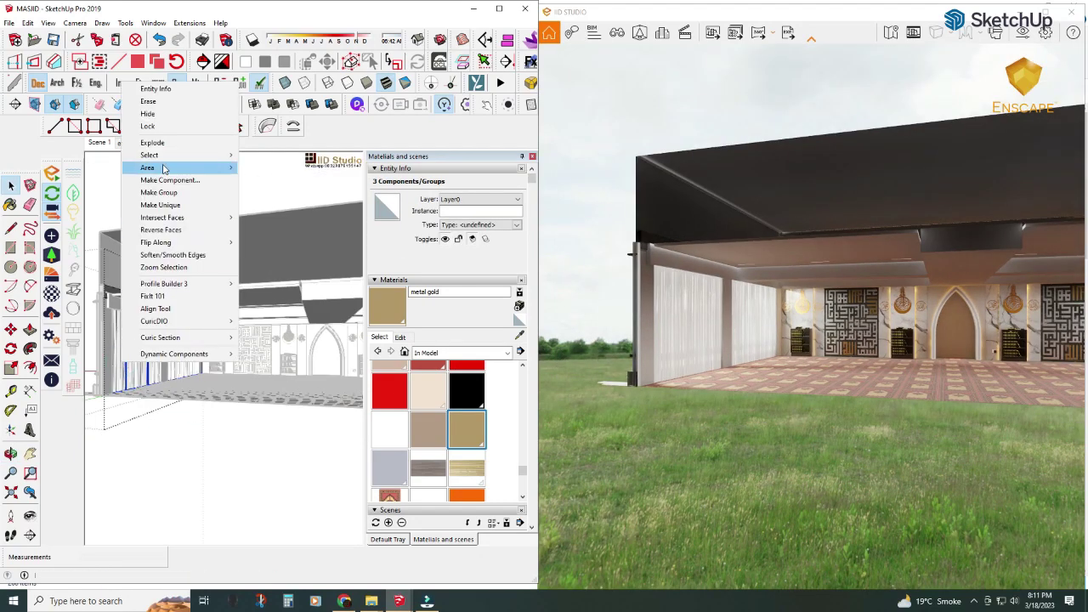
left_click(170, 126)
middle_click_drag(170, 255, 167, 476)
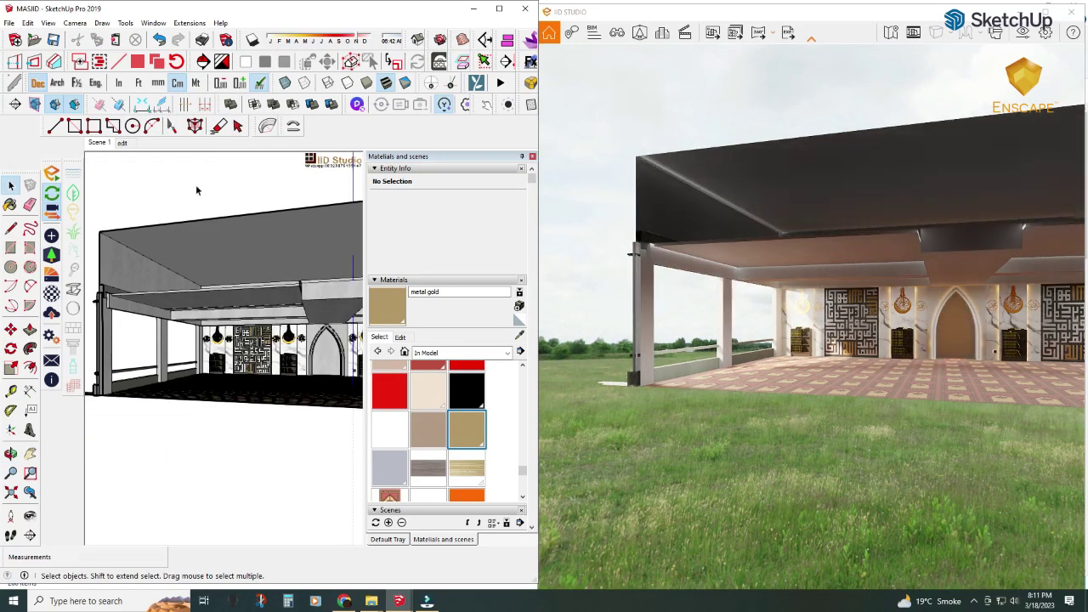
left_click(99, 142)
left_click(1045, 11)
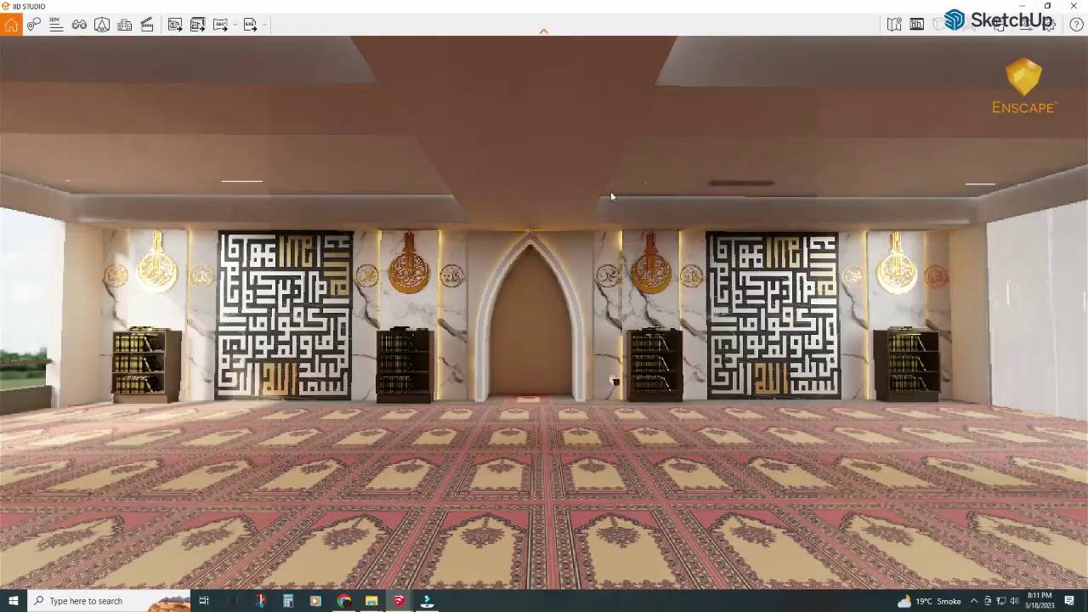
left_click(1047, 6)
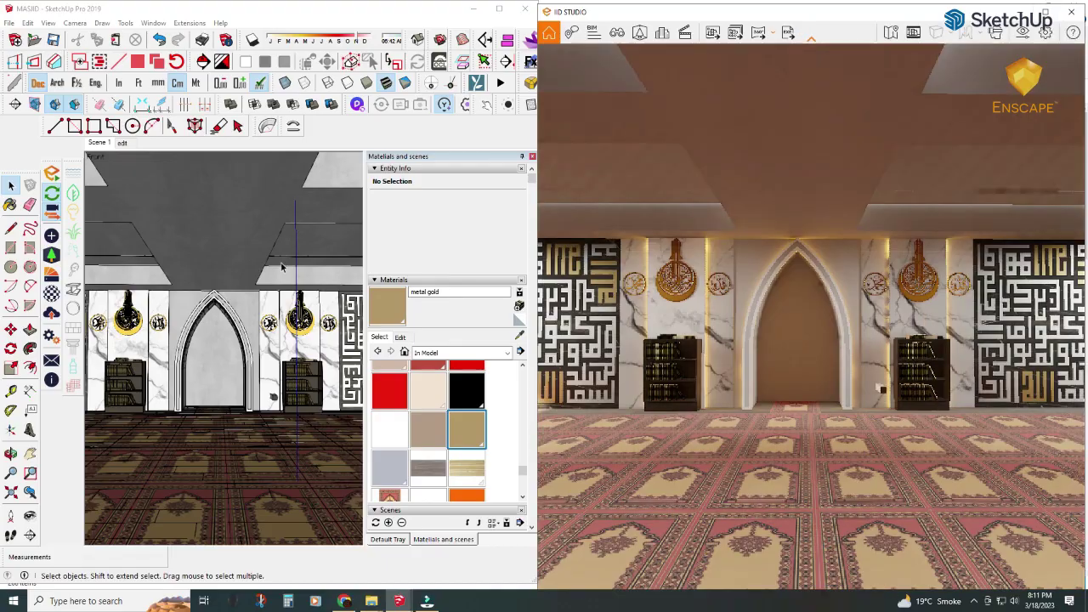
scroll(204, 255, "down", 8)
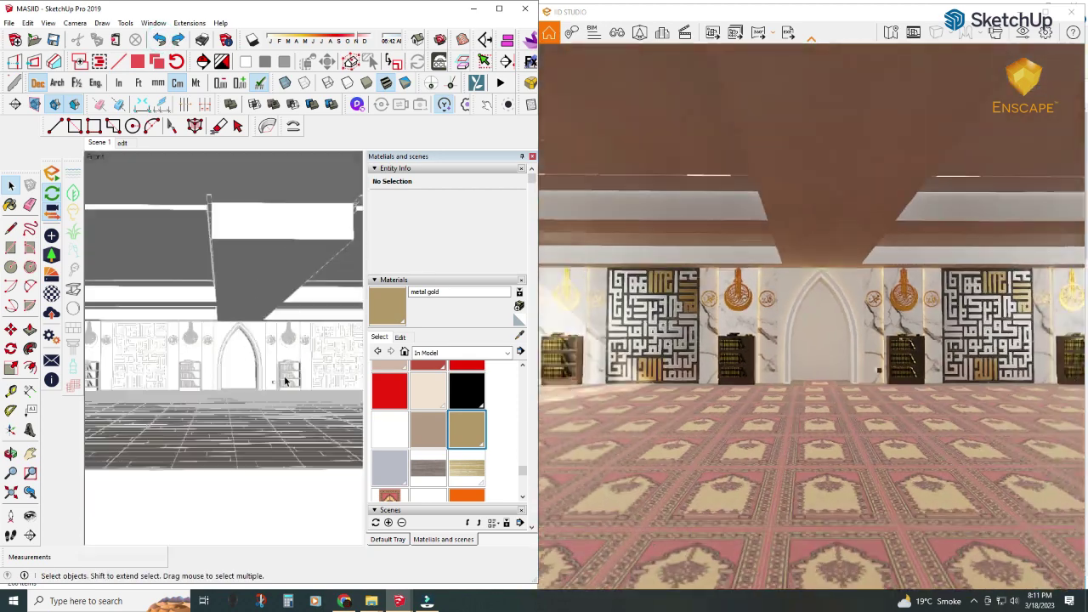
- Maximize the SketchUp window, zoom out, and hide the sky light layer
left_click(499, 8)
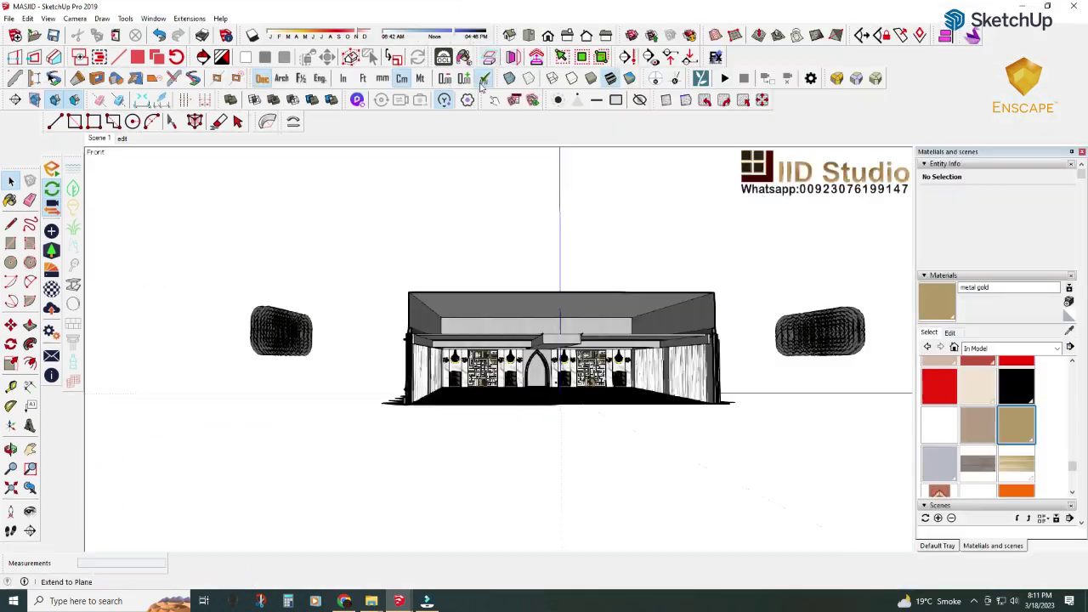
scroll(942, 347, "down", 2)
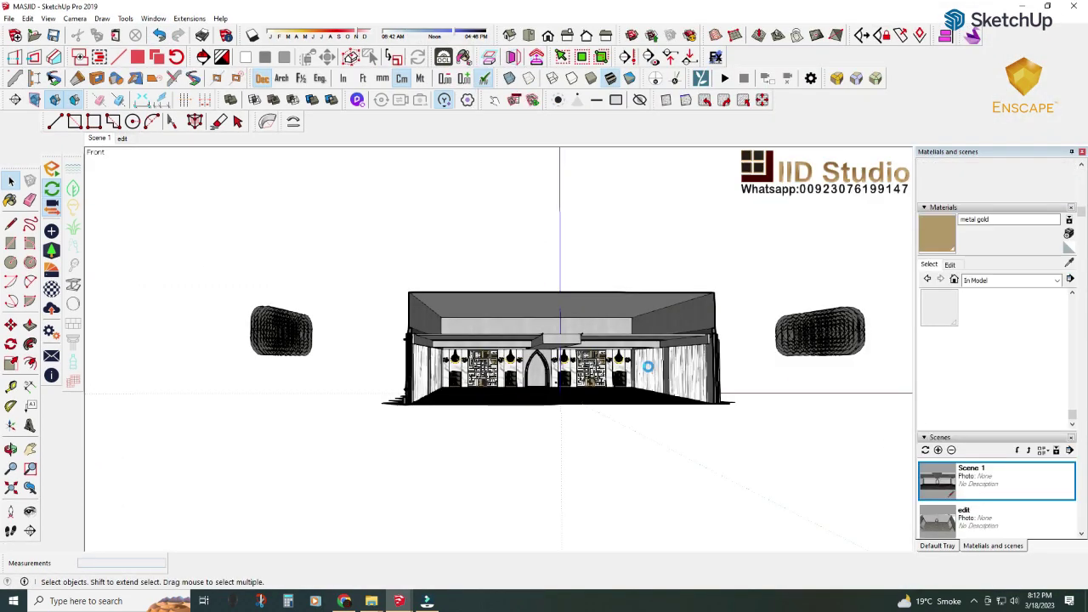
scroll(942, 425, "down", 5)
left_click(923, 432)
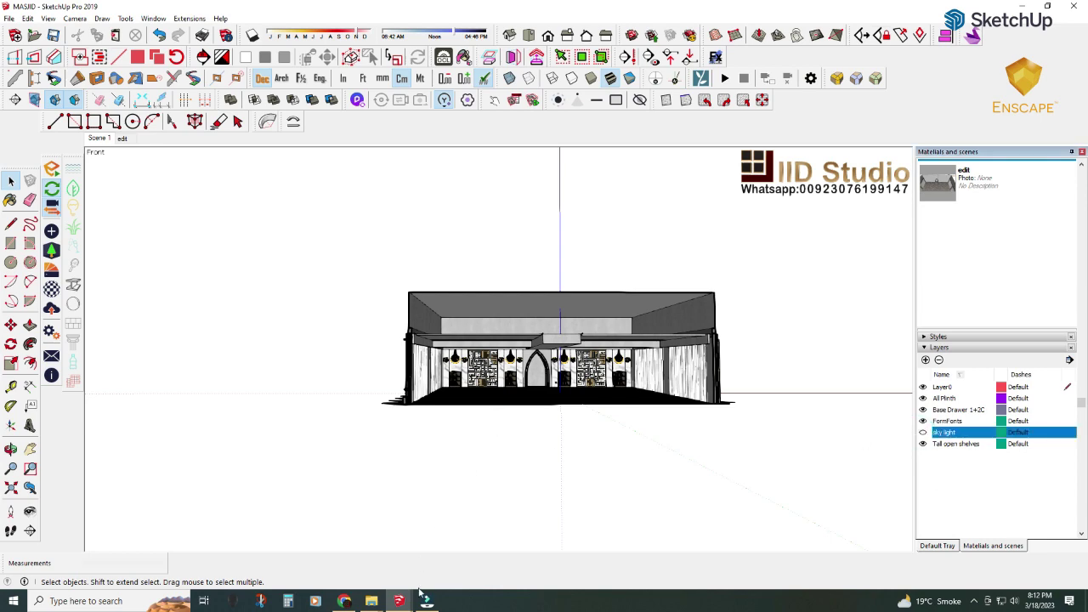
- Close Enscape Visual Settings, zoom in to the curtains, and open the Enscape Material Editor
mouse_move(426, 601)
left_click(428, 564)
left_click(1008, 122)
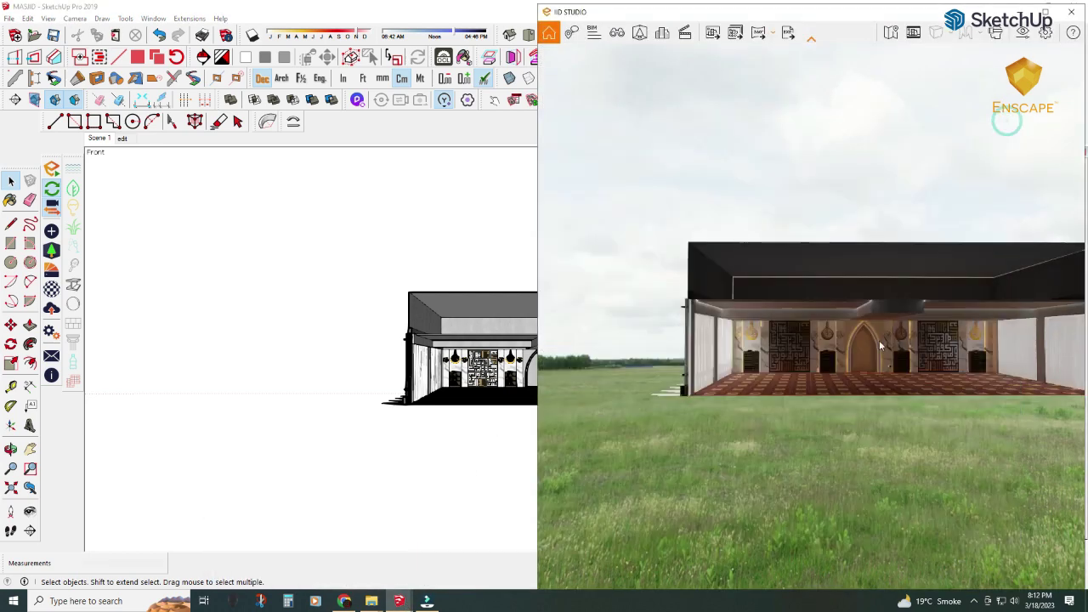
scroll(910, 352, "up", 3)
scroll(941, 367, "up", 5)
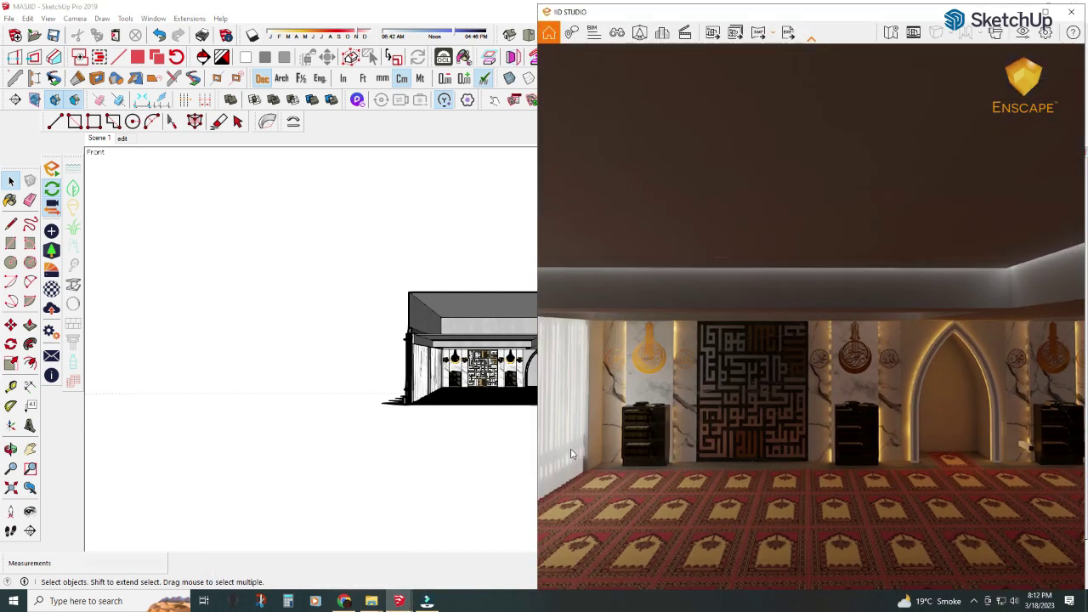
scroll(249, 353, "up", 5)
scroll(249, 353, "up", 2)
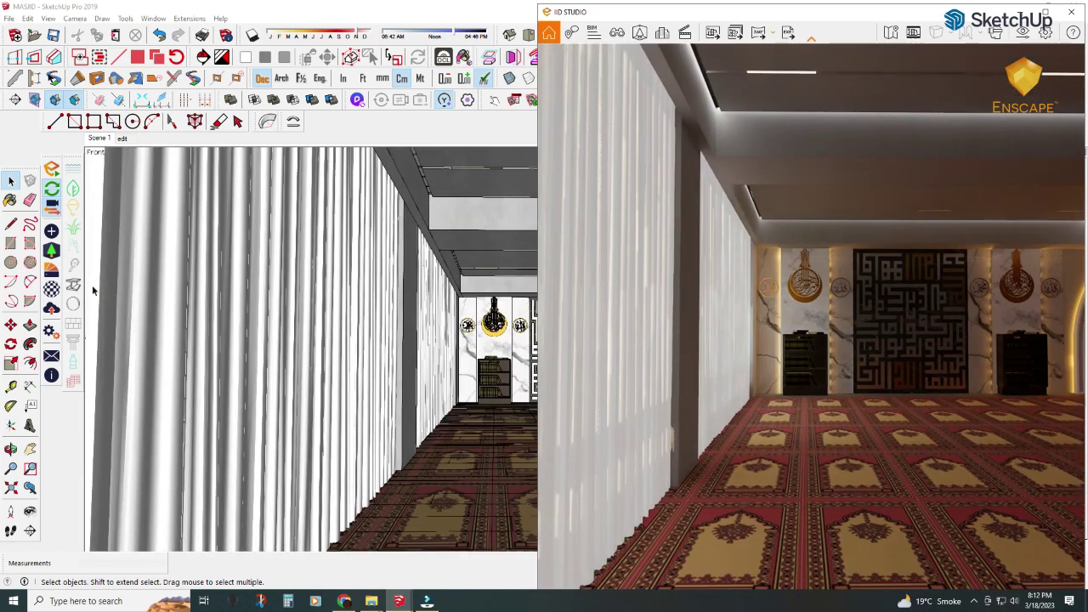
left_click(51, 289)
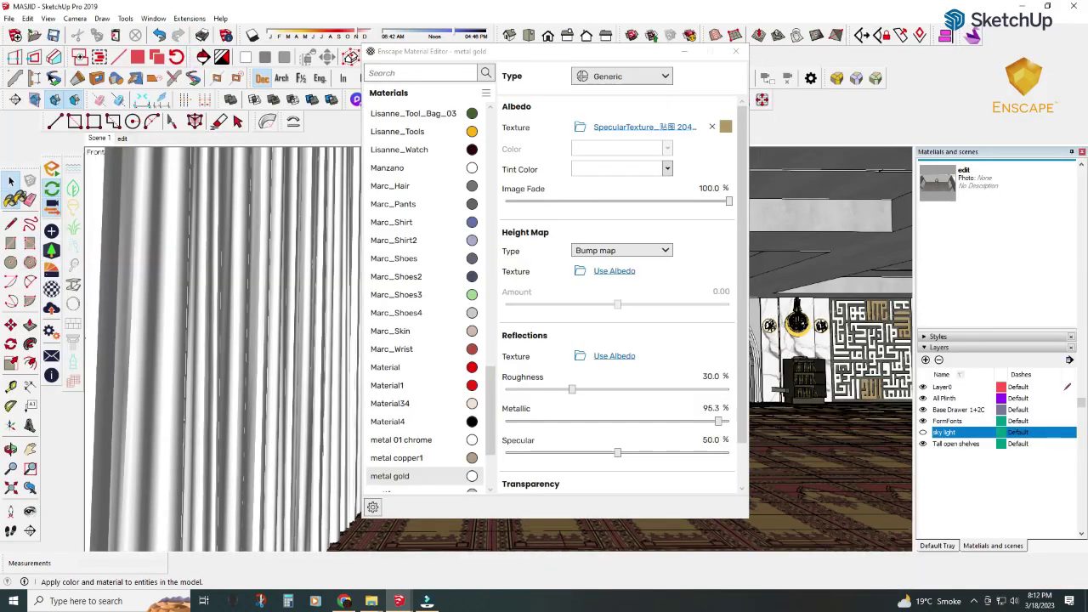
- Sample curtain material w2 and replace its cutout texture with Curtain_mask from Textures > Normal maps
left_click(10, 199)
left_click(166, 269, "alt")
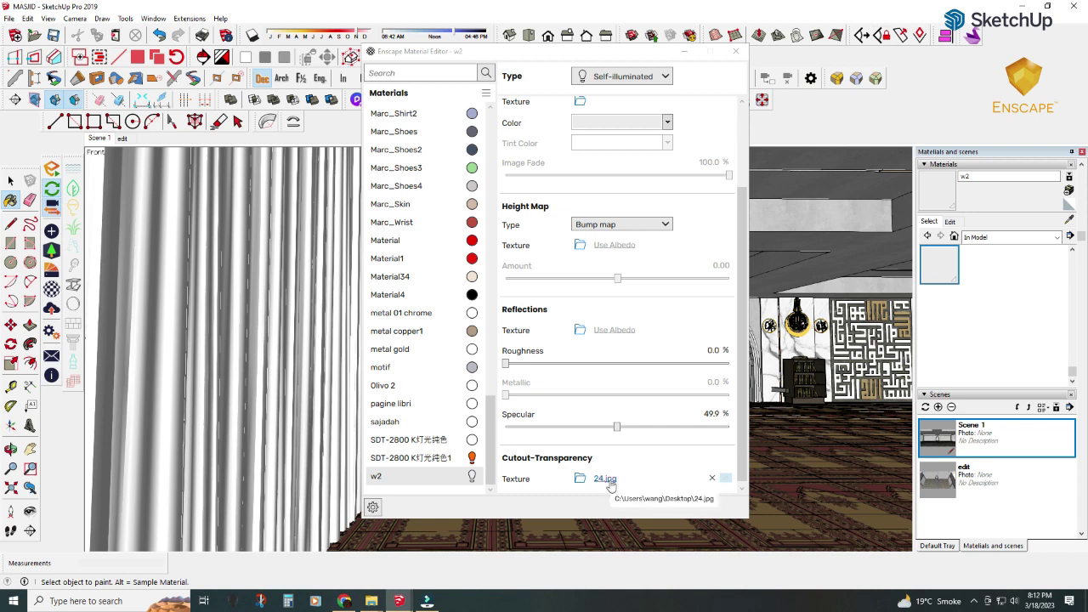
left_click(605, 478)
left_click(731, 282)
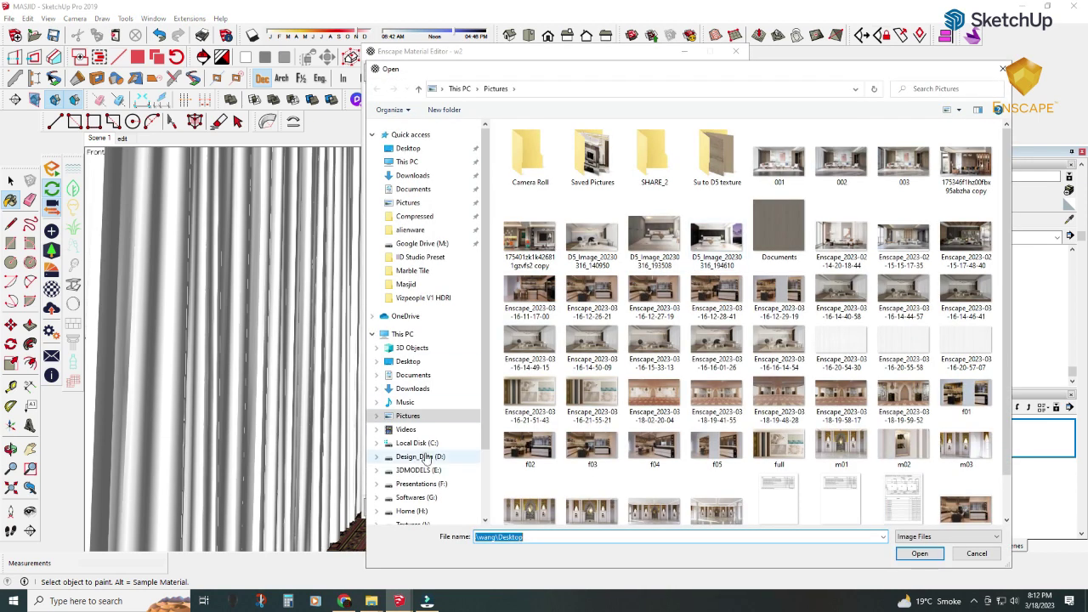
scroll(411, 503, "down", 1)
left_click(412, 502)
double_click(544, 247)
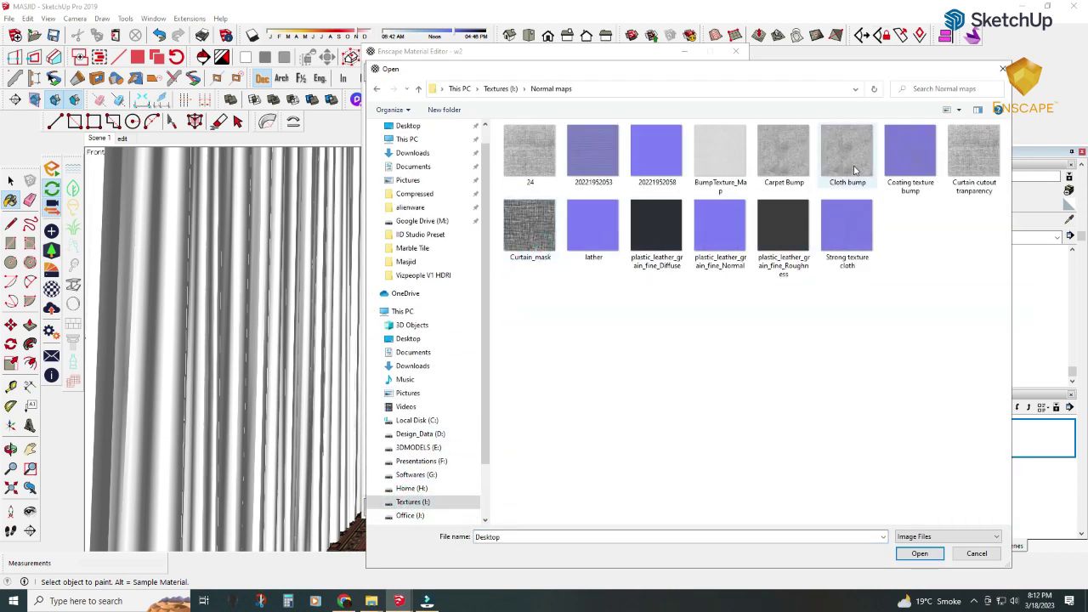
double_click(544, 234)
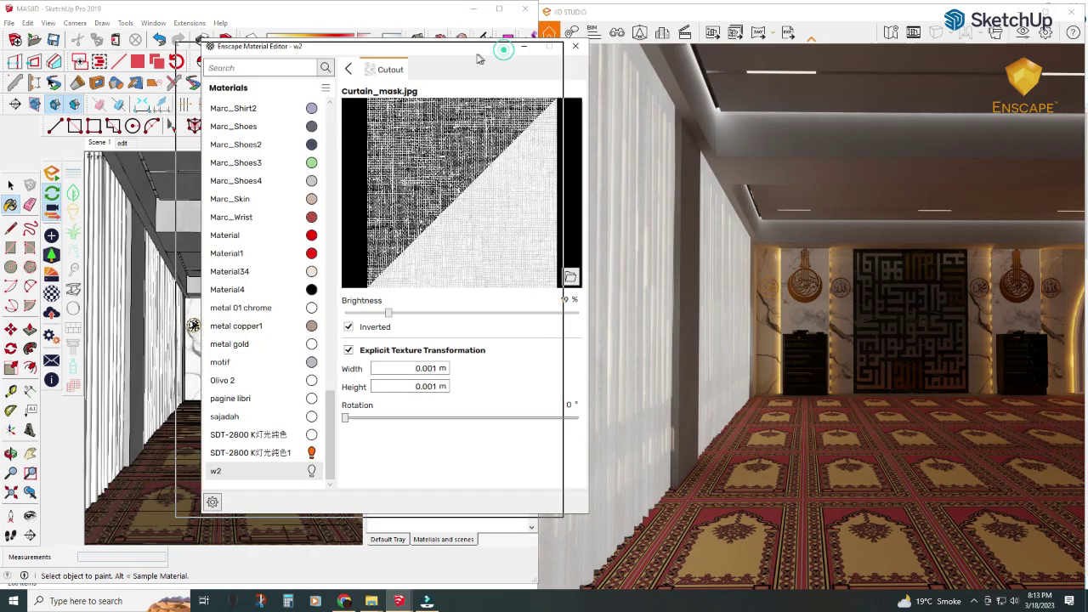
- Scale the Curtain_mask cutout to 0.05 m width and 0.05 m height
left_click_drag(508, 59, 447, 59)
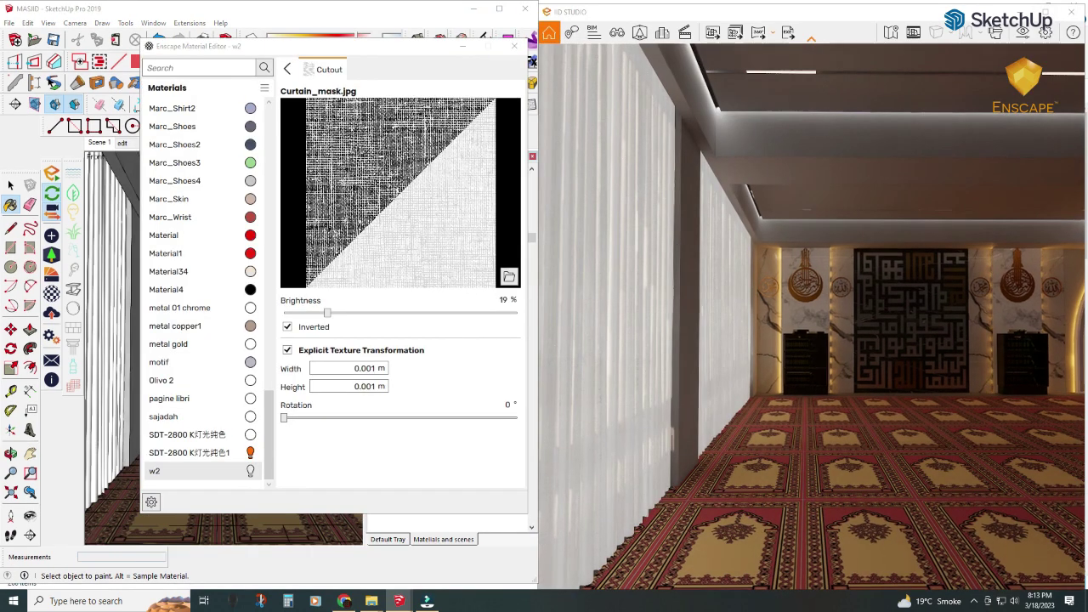
double_click(370, 369)
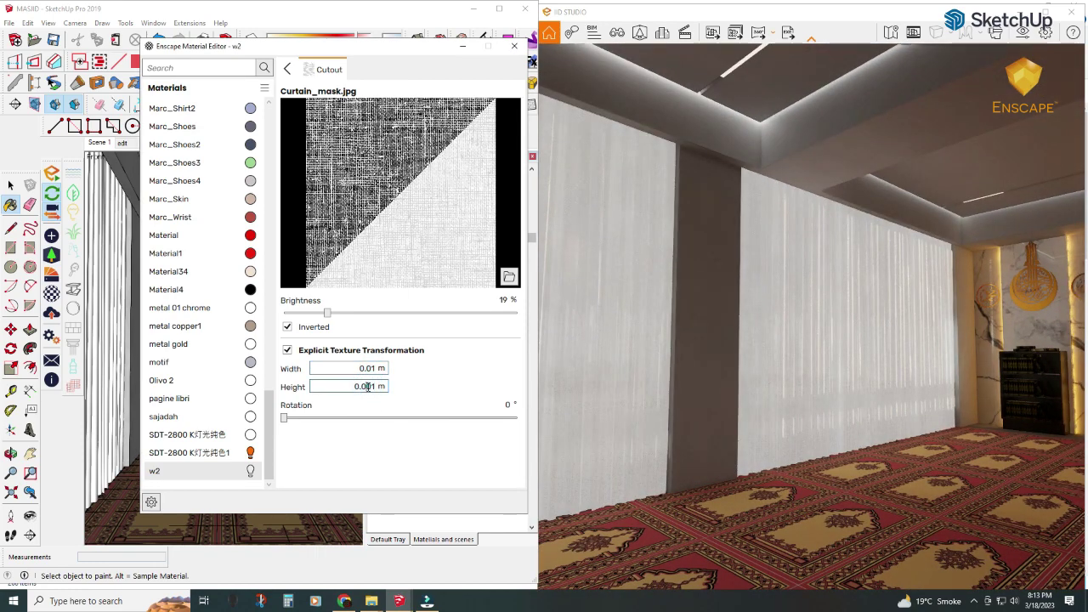
key("BackSpace")
key("BackSpace")
type("5")
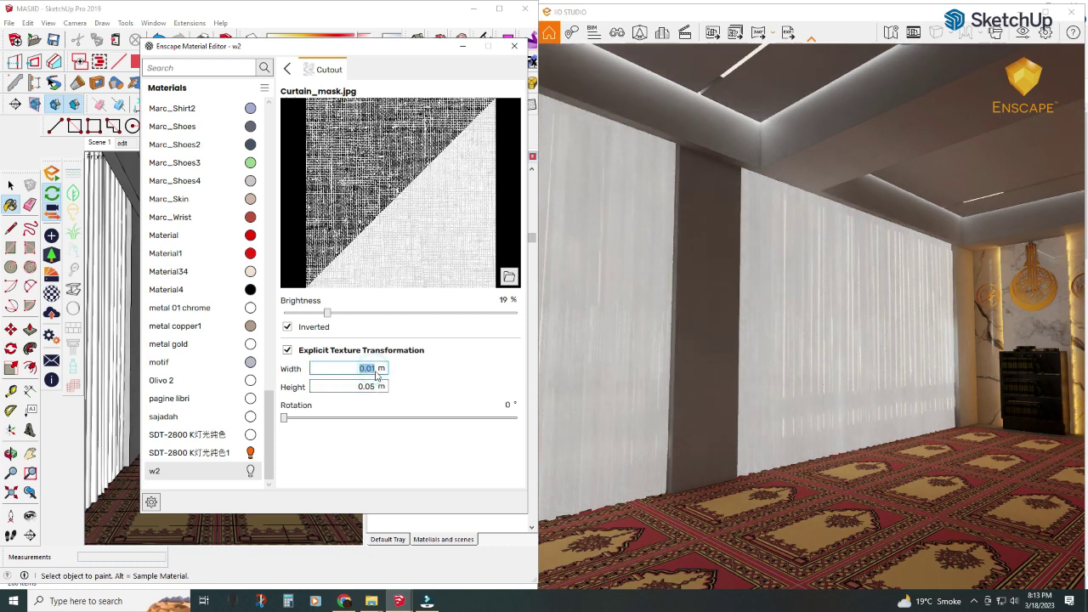
key("BackSpace")
type("5")
left_click(287, 68)
scroll(642, 332, "up", 5)
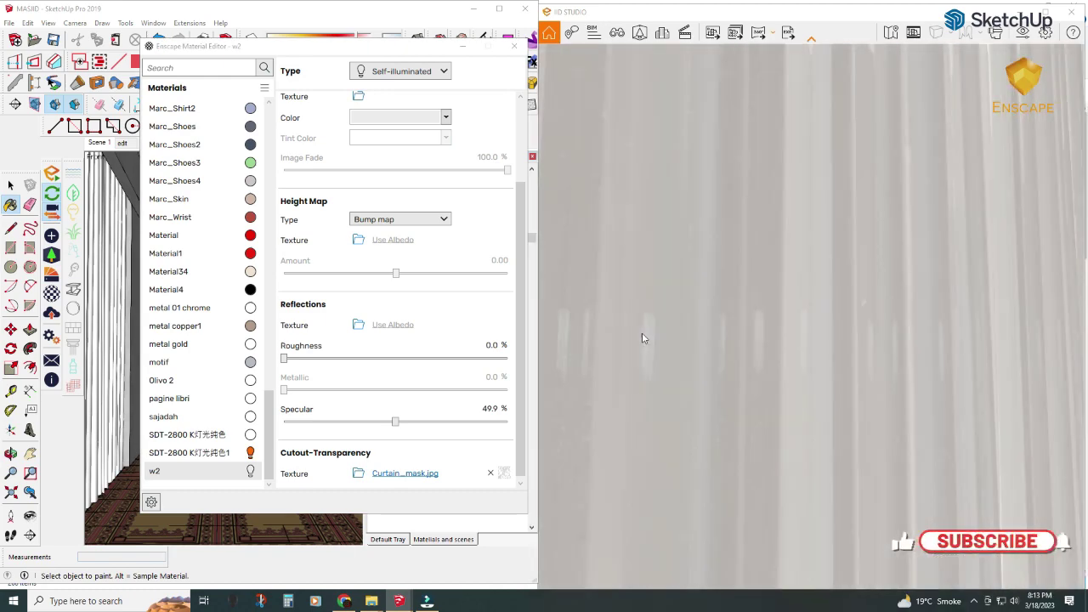
scroll(642, 339, "down", 5)
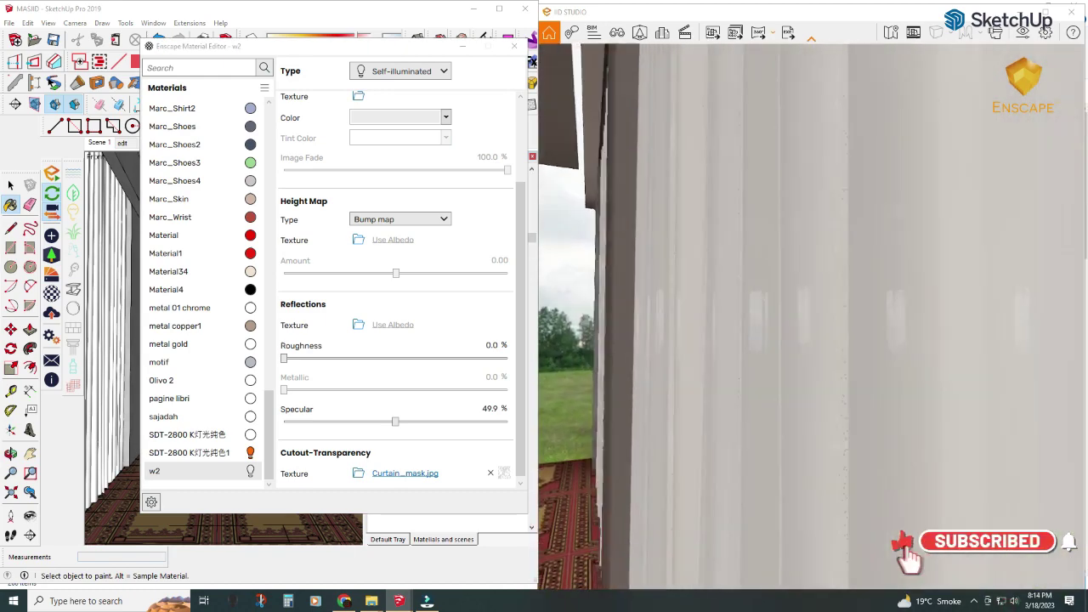
scroll(654, 314, "up", 5)
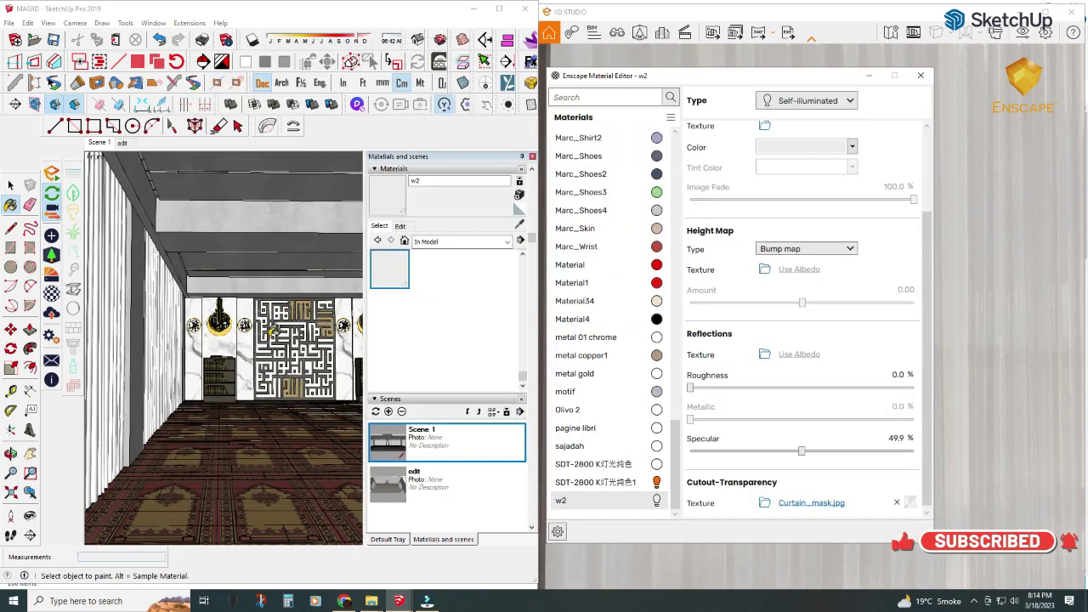
mouse_move(255, 340)
middle_mouse_down()
mouse_move(154, 340)
mouse_move(175, 330)
middle_mouse_up()
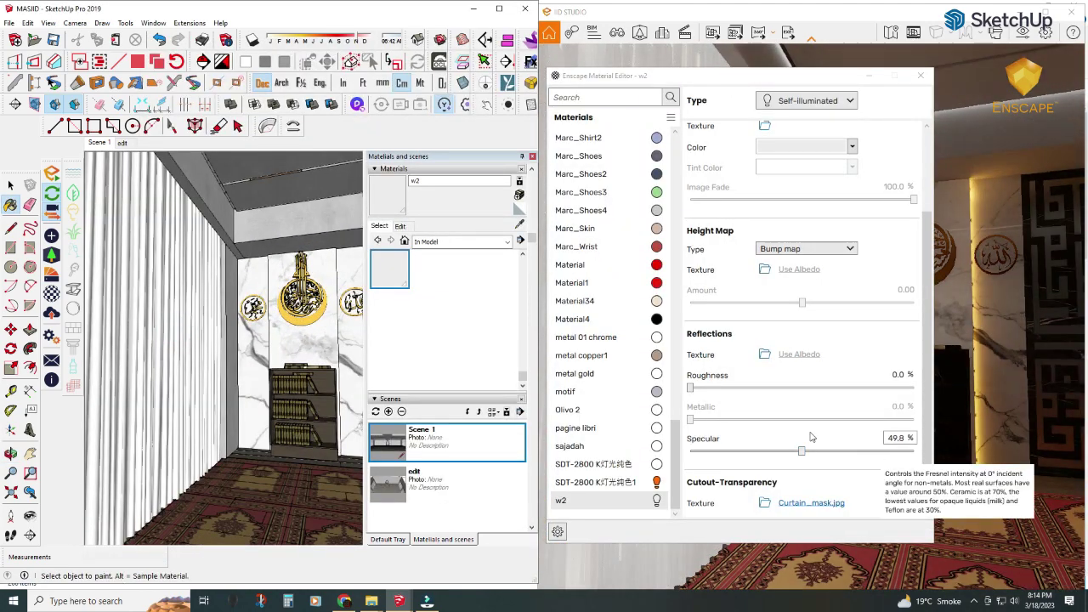
- Load 'Curtain cutout tranparency' as the curtain's cutout texture and untick Inverted
left_click(765, 503)
double_click(1031, 187)
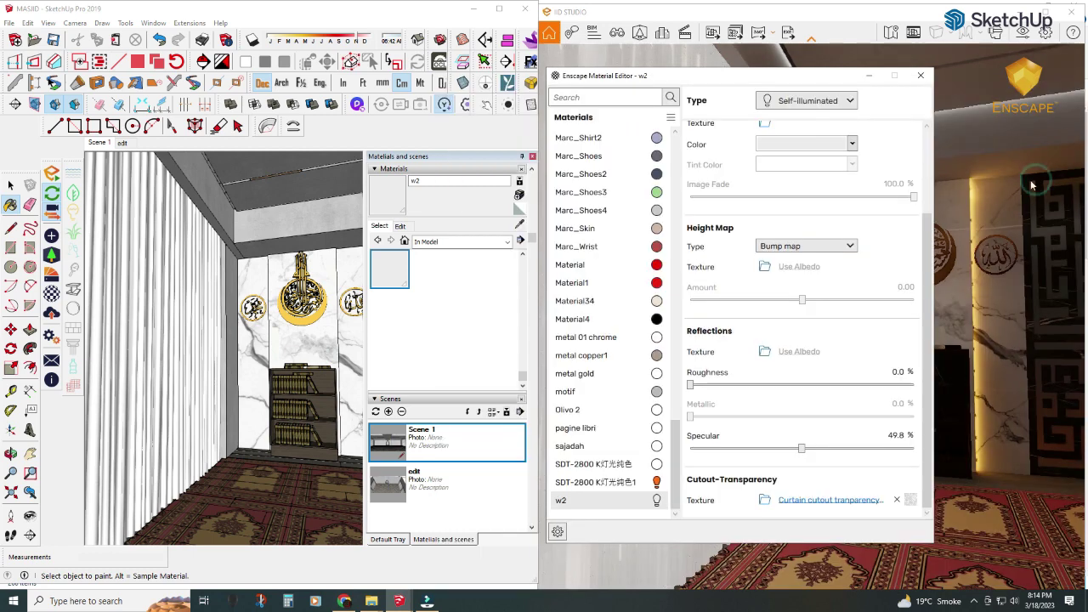
left_click_drag(612, 74, 286, 82)
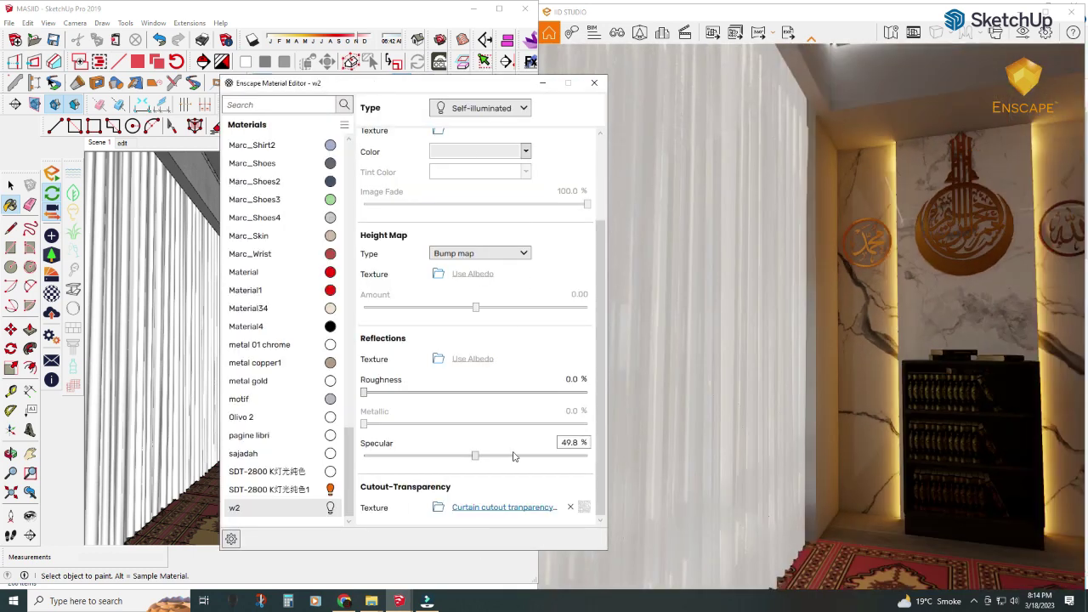
left_click(480, 506)
left_click(451, 405)
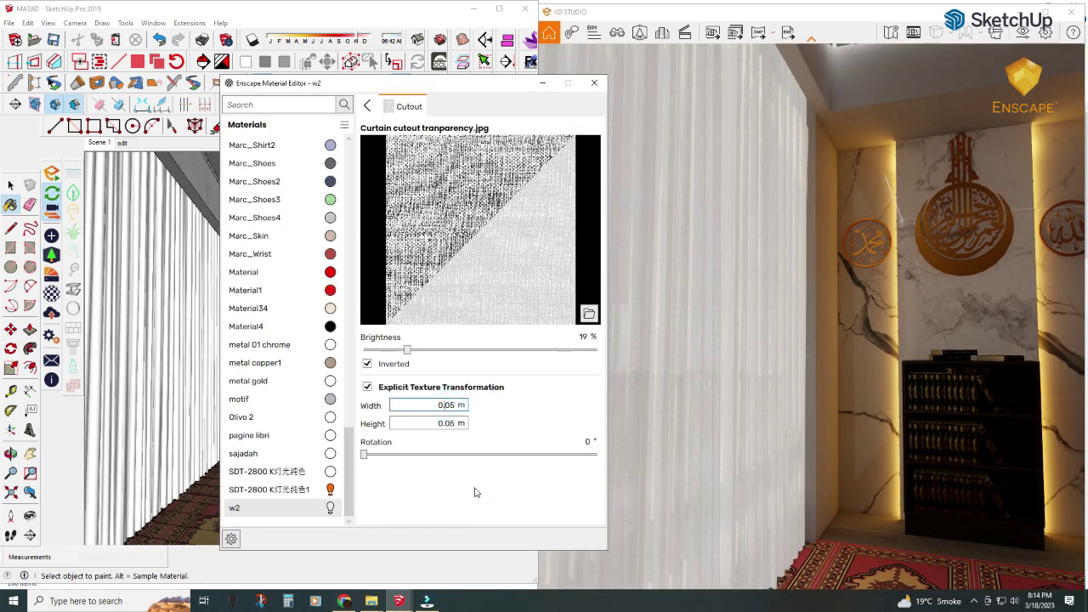
left_click(368, 364)
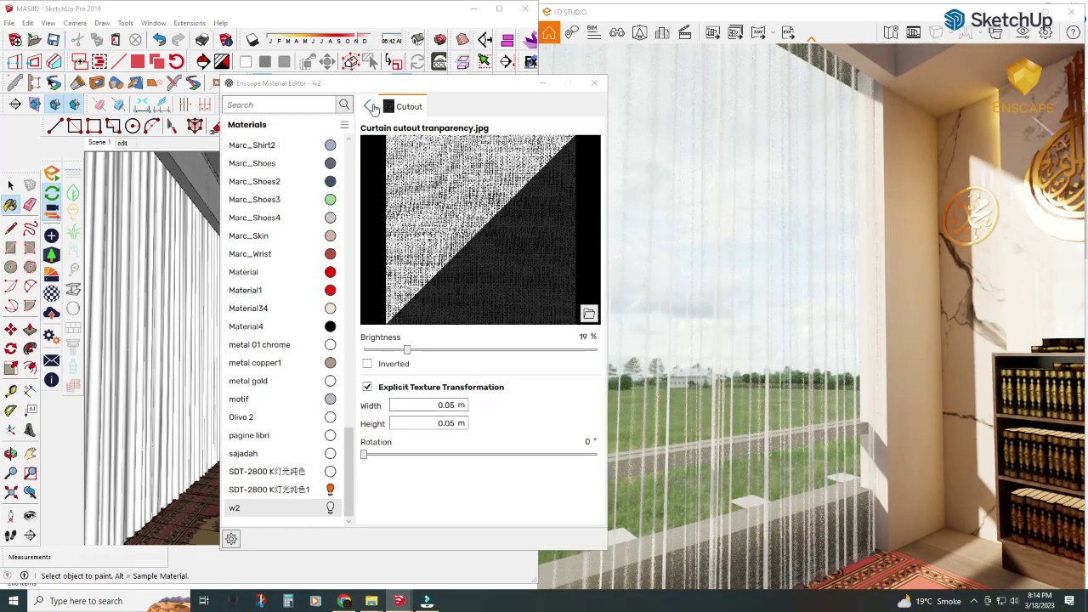
- Raise the curtain's roughness to 100% and keep the material self-illuminated
left_click(367, 105)
left_click_drag(380, 393, 586, 394)
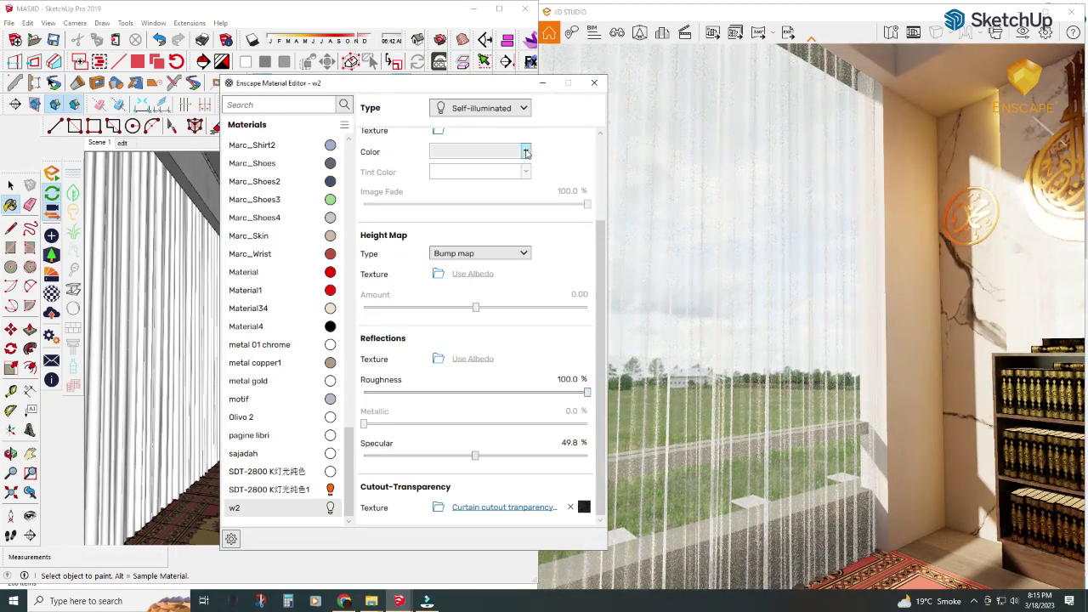
left_click(480, 108)
left_click(478, 217)
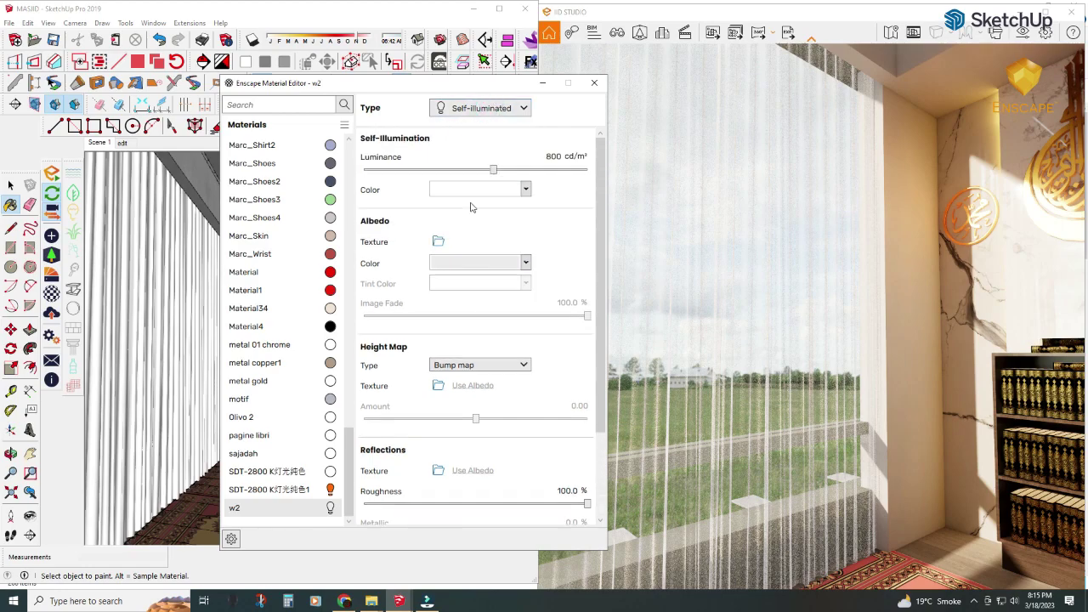
left_click_drag(680, 255, 764, 265)
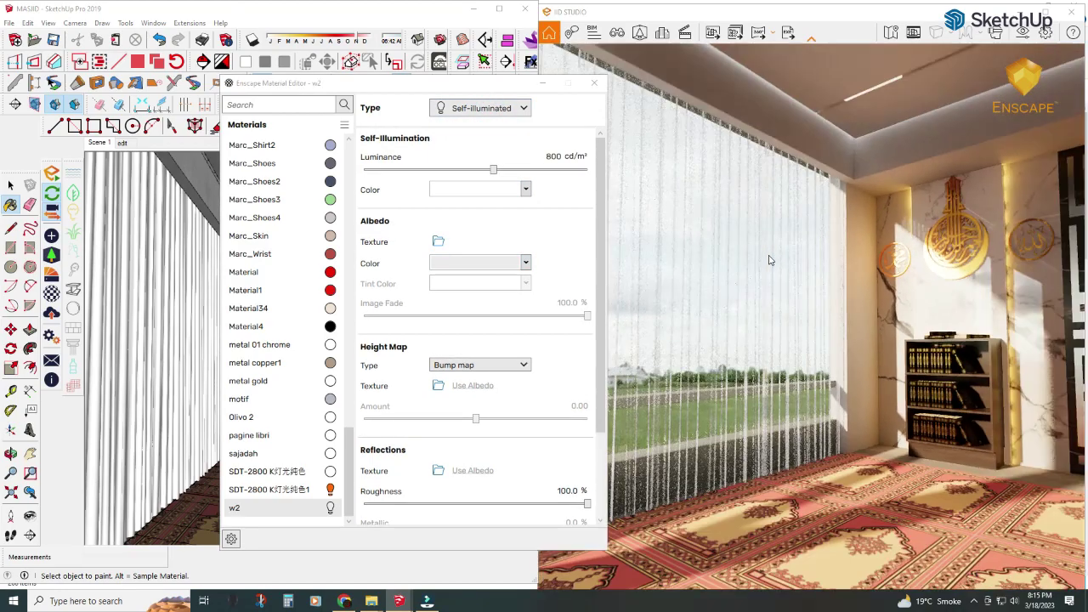
scroll(476, 493, "down", 3)
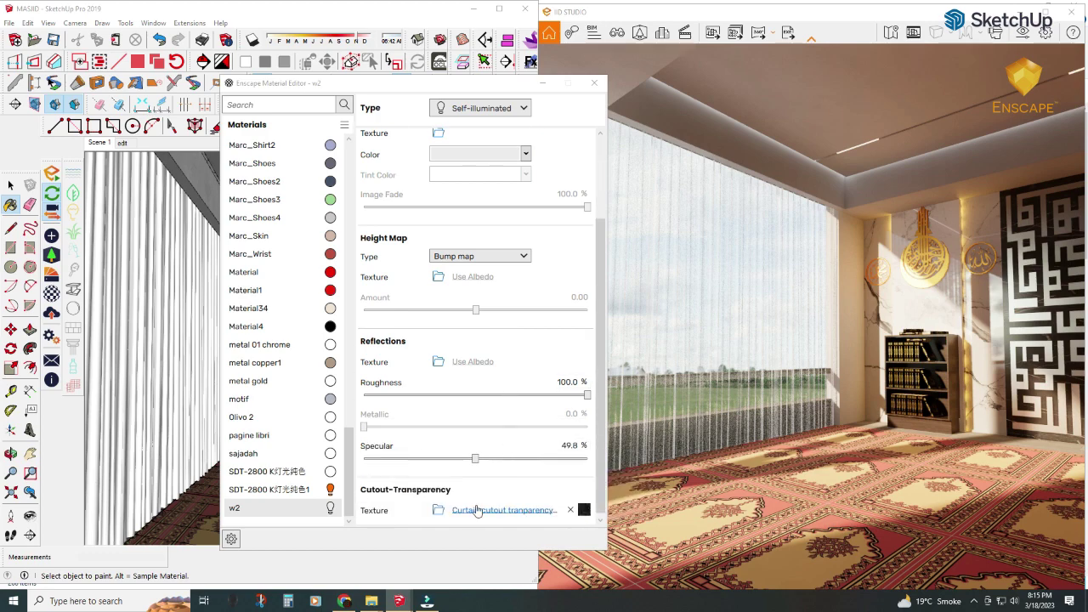
- Set the cutout texture width and height to 0.001 m
left_click(476, 510)
type("0.01")
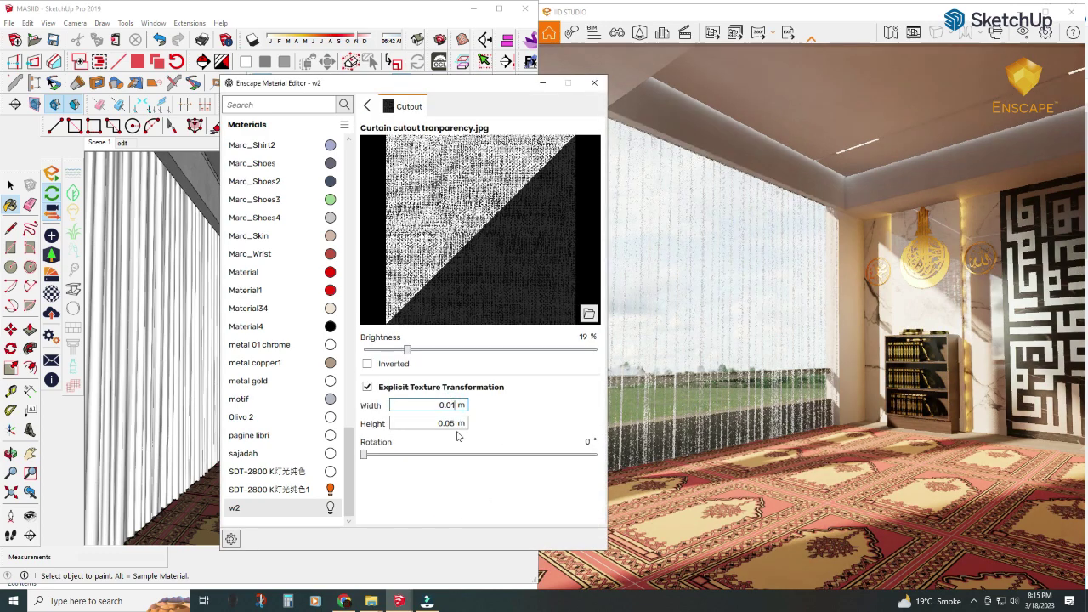
left_click(453, 424)
type("0.01")
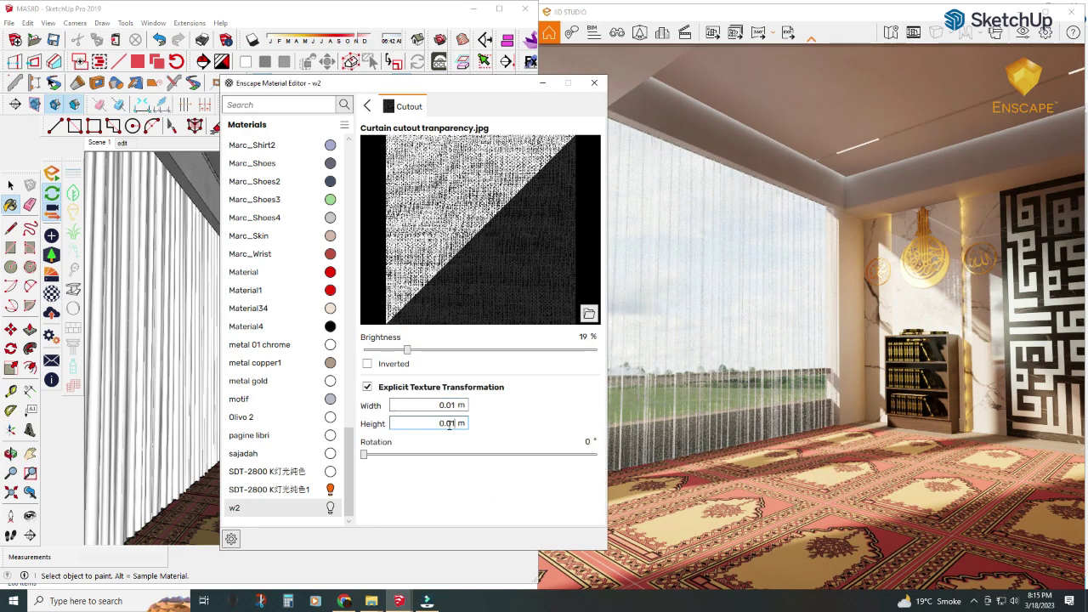
key("BackSpace")
key("BackSpace")
key("BackSpace")
type("0.001")
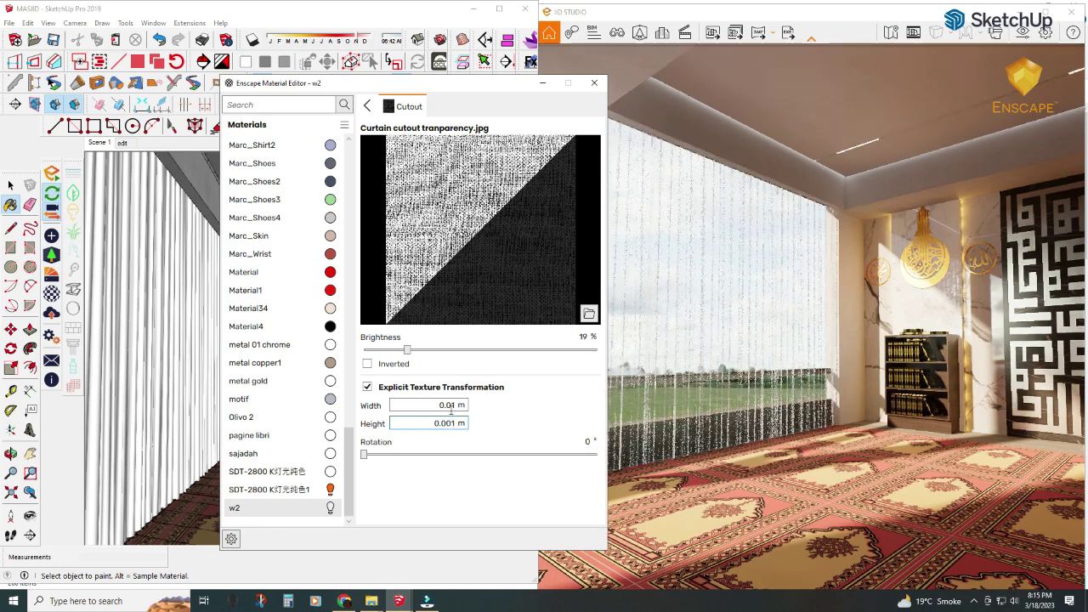
left_click(449, 405)
type("0.001")
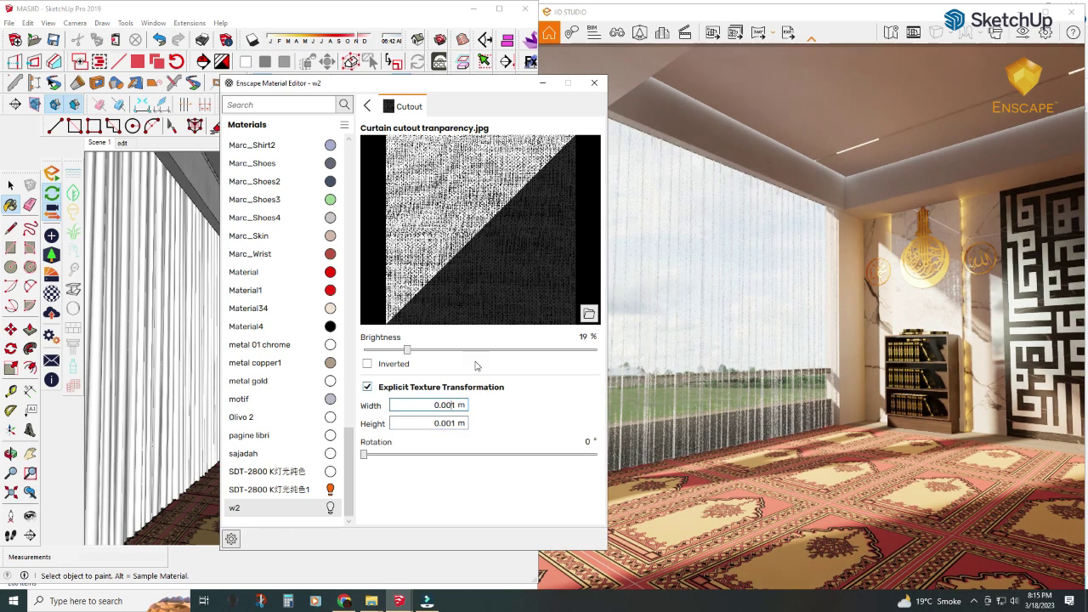
left_click(367, 106)
- Re-tick Inverted, raise the cutout brightness to about 78%, and close the editor
left_click(459, 508)
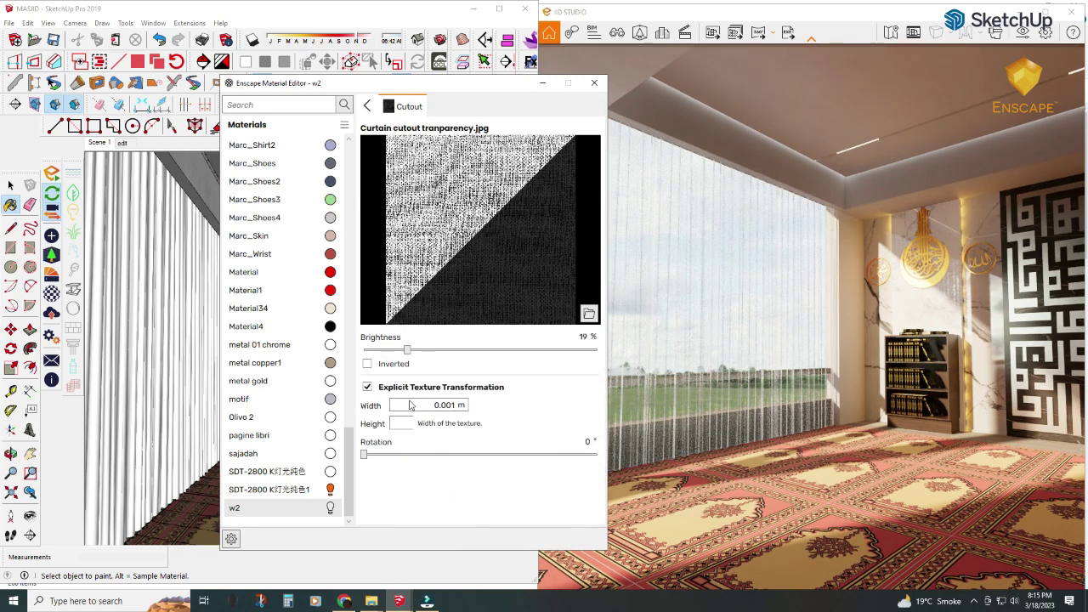
left_click(367, 364)
left_click_drag(407, 350, 546, 351)
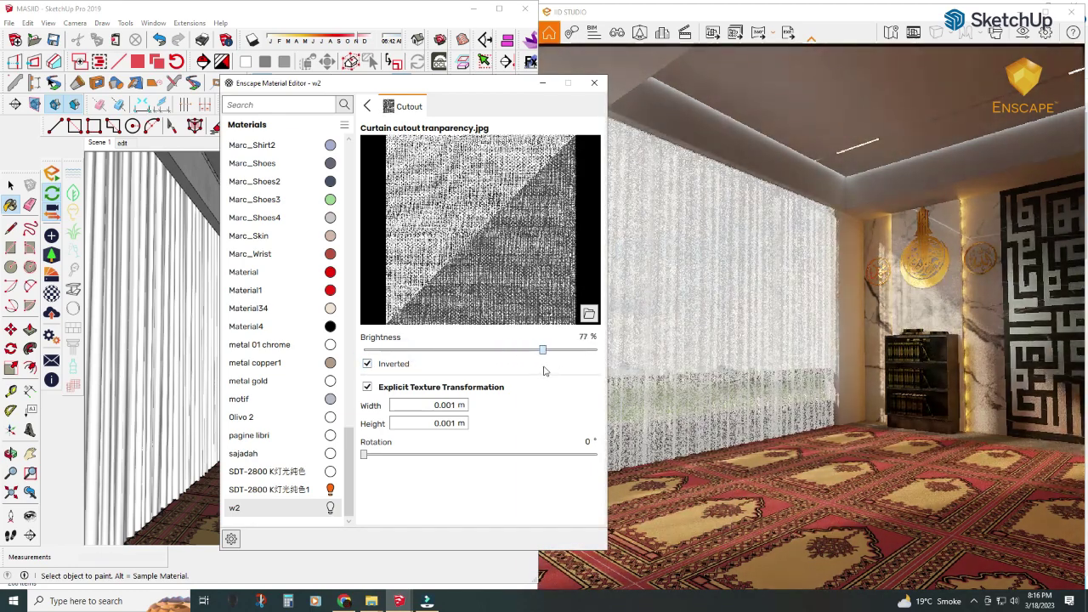
left_click_drag(717, 375, 646, 374)
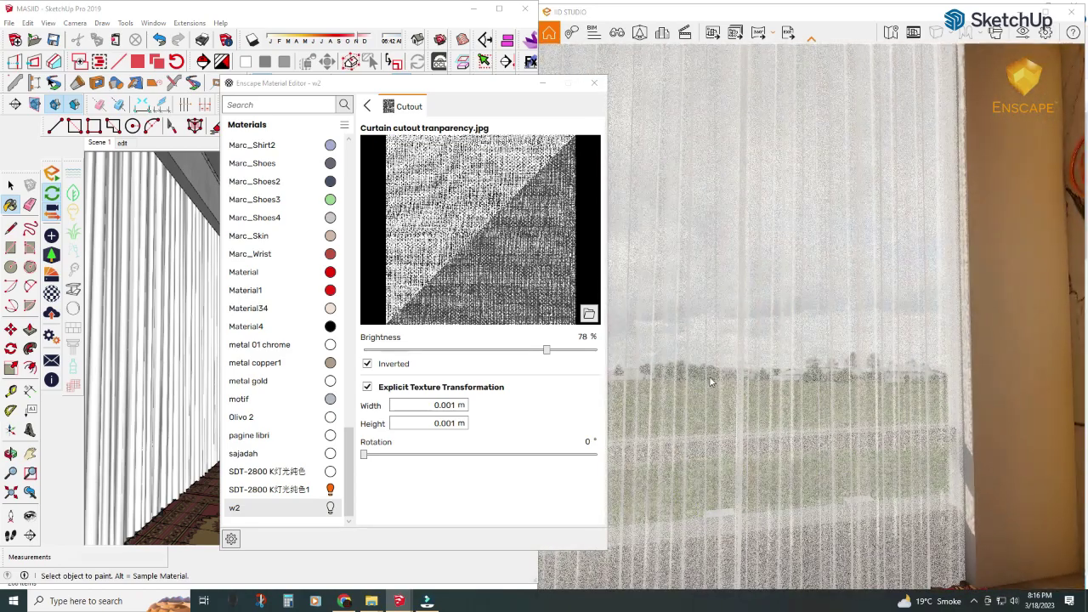
left_click(594, 83)
- Maximize the Enscape window and switch the render to Scene 1
left_click(1046, 12)
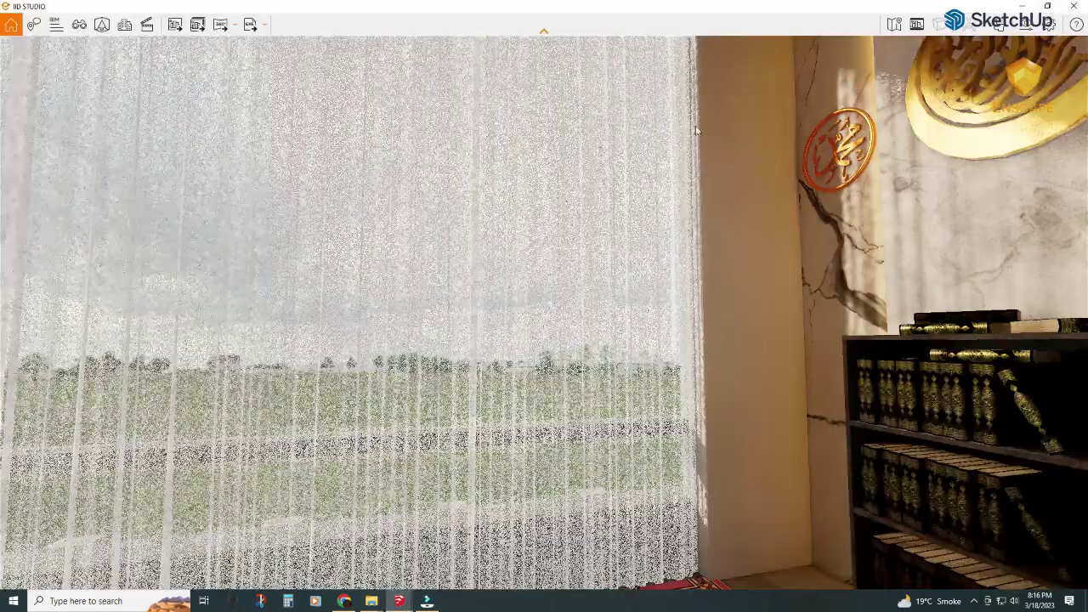
left_click(79, 24)
left_click(38, 190)
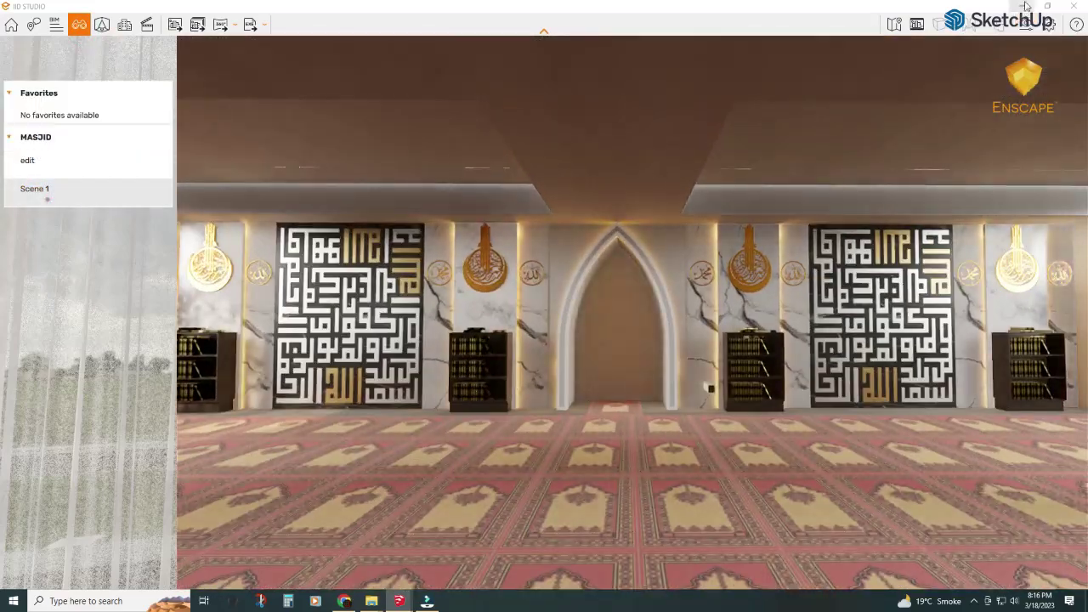
left_click(400, 601)
left_click(409, 571)
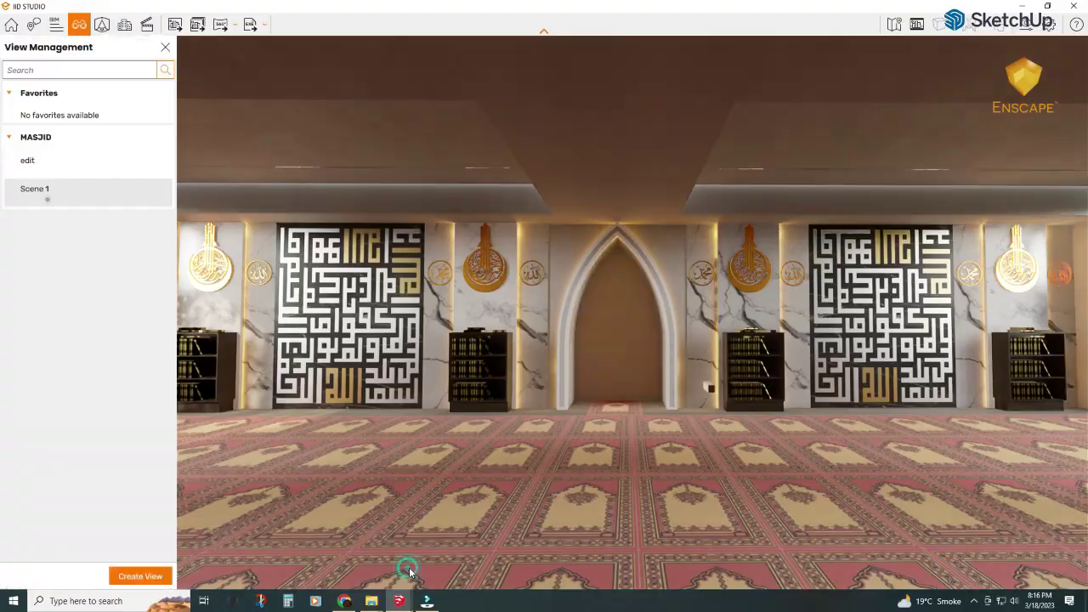
left_click(165, 47)
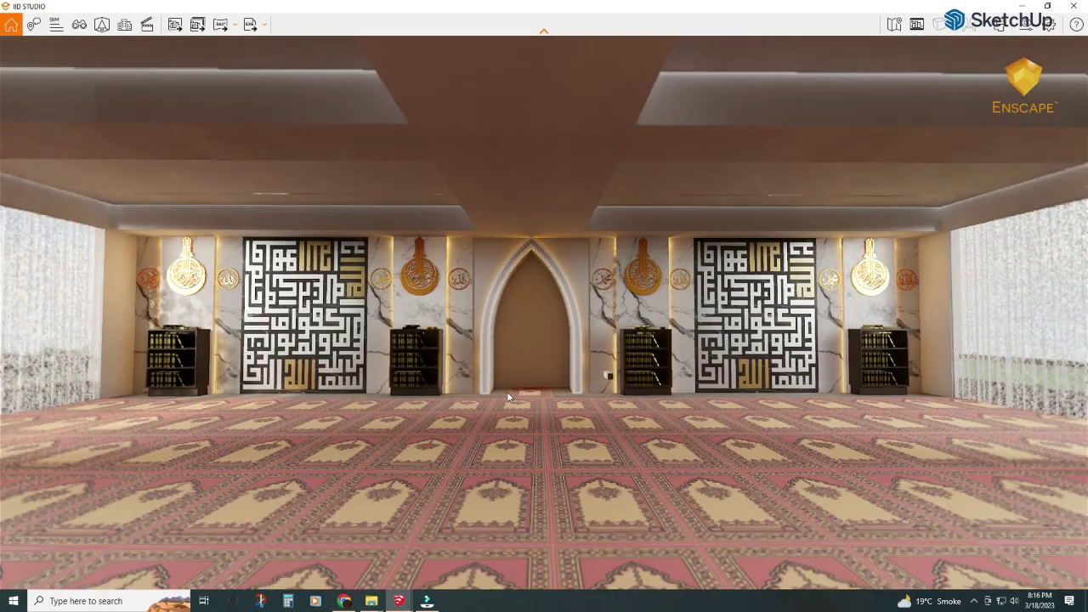
- Toggle the sky light layer, then save an Enscape screenshot of the mihrab wall
left_click(344, 557)
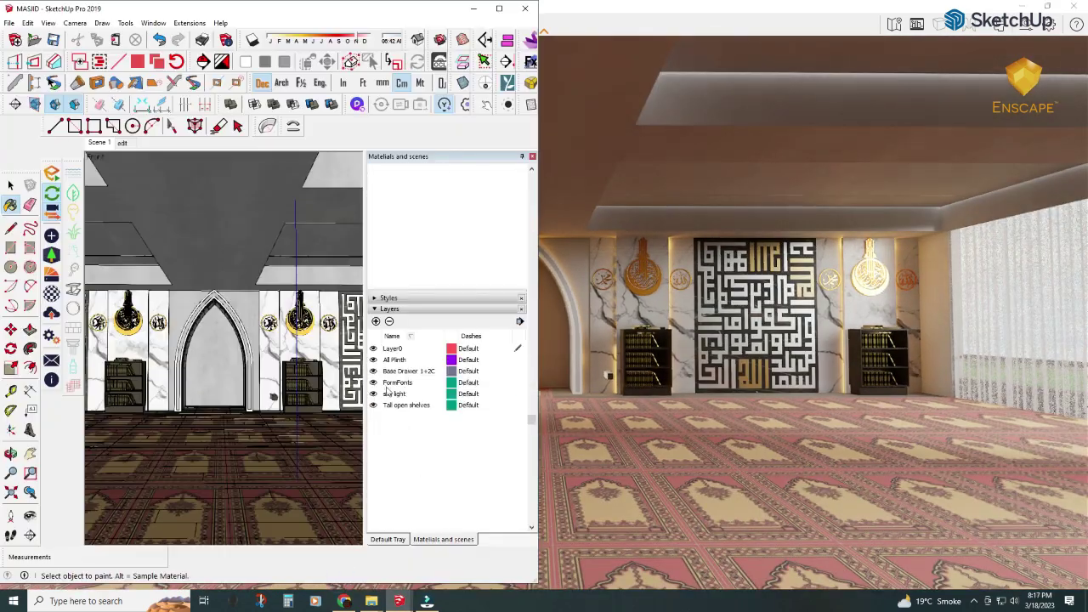
left_click(377, 395)
left_click(374, 395)
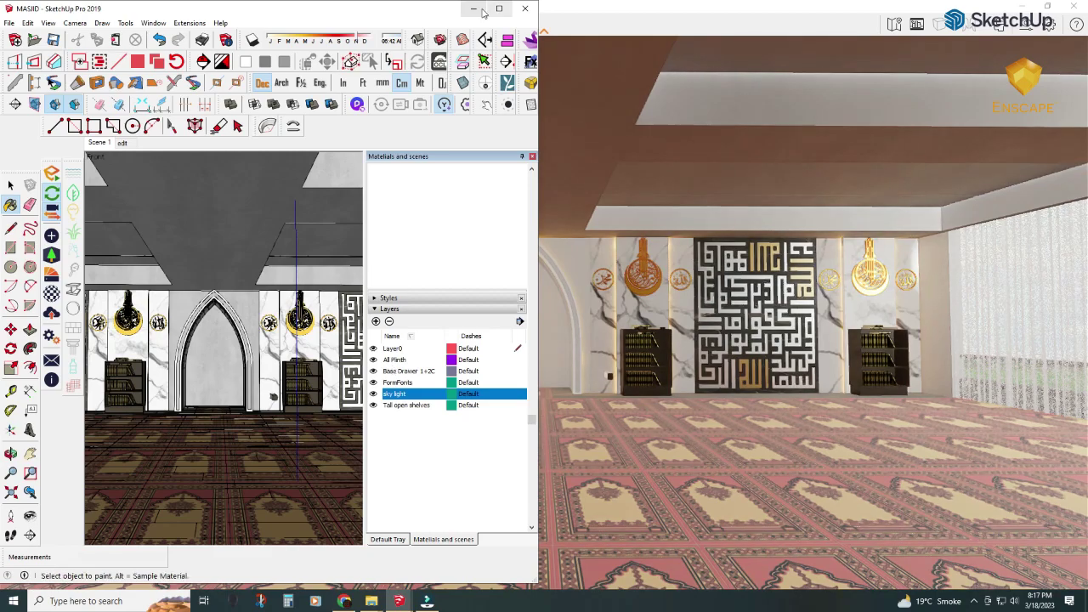
left_click(427, 601)
scroll(502, 344, "up", 3)
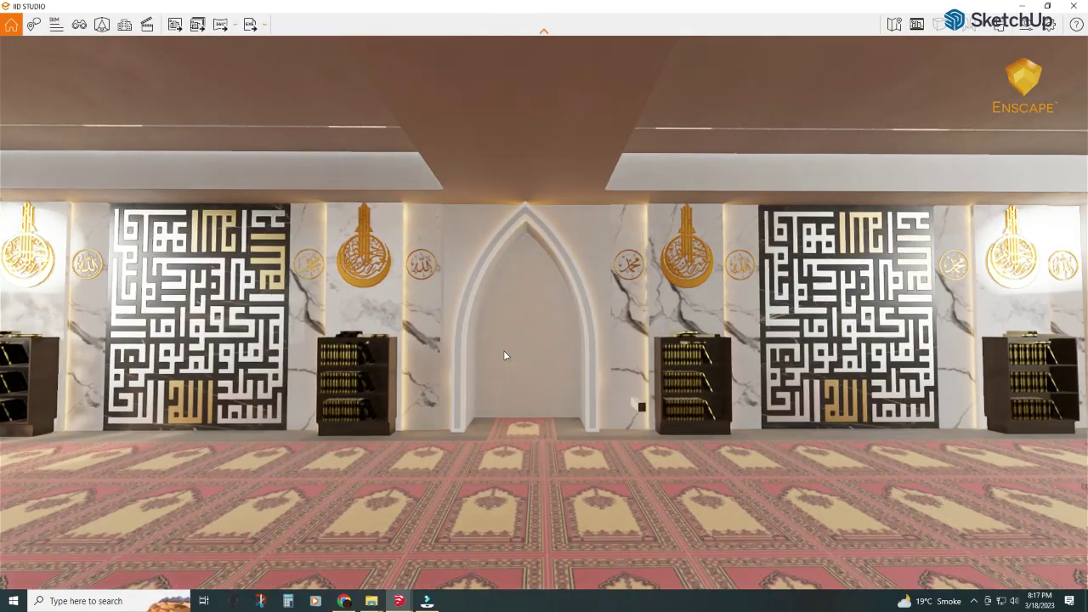
scroll(504, 351, "down", 3)
left_click(175, 24)
left_click(556, 573)
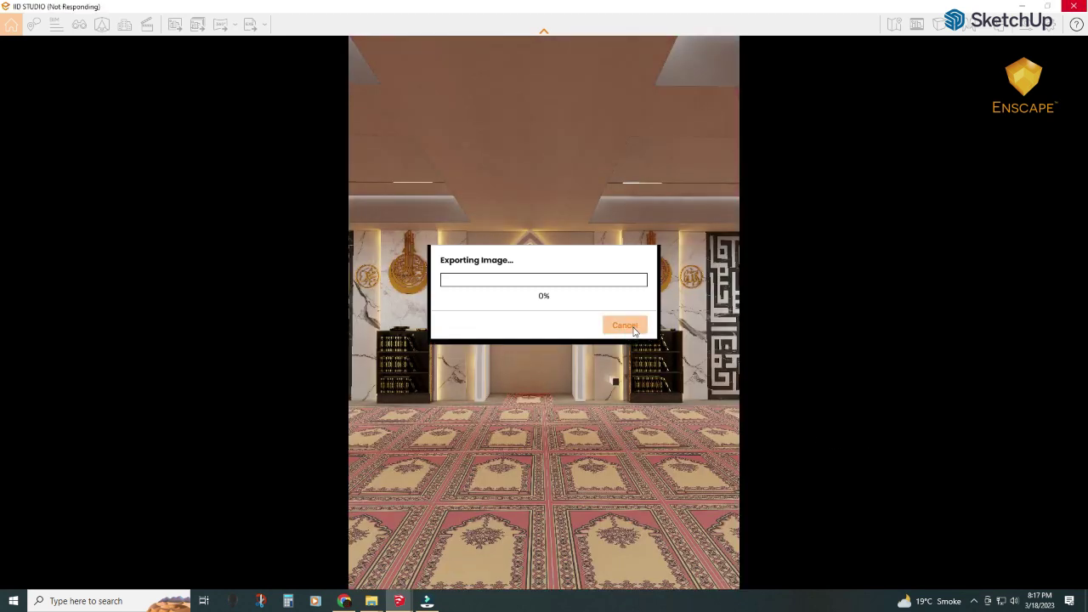
- Cancel the running export and set the output resolution to 4096 × 2160
left_click(624, 326)
left_click(1027, 24)
left_click(855, 160)
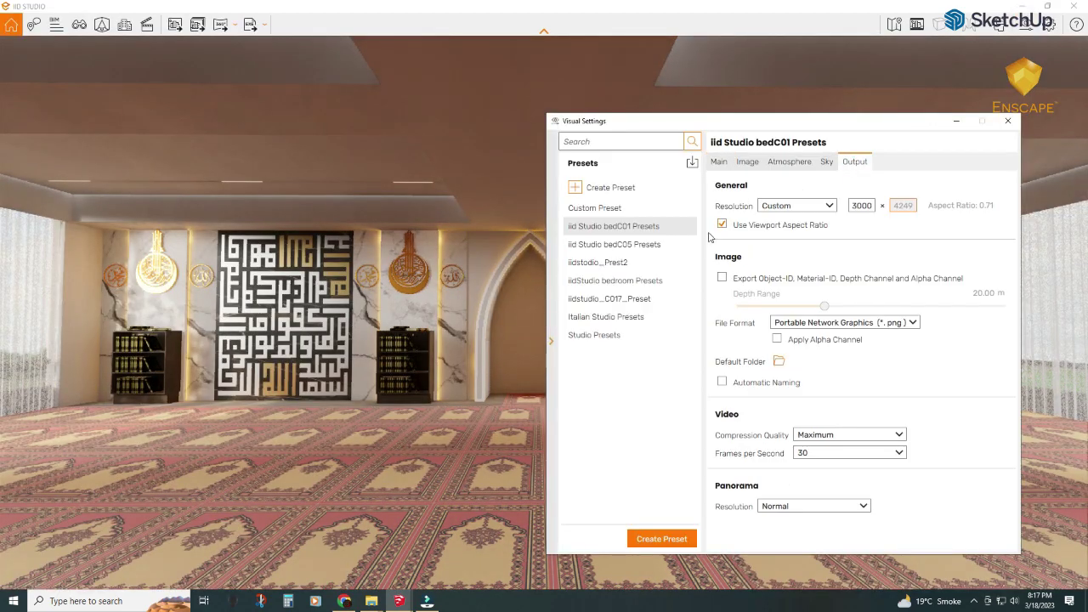
left_click(908, 205)
type("2160")
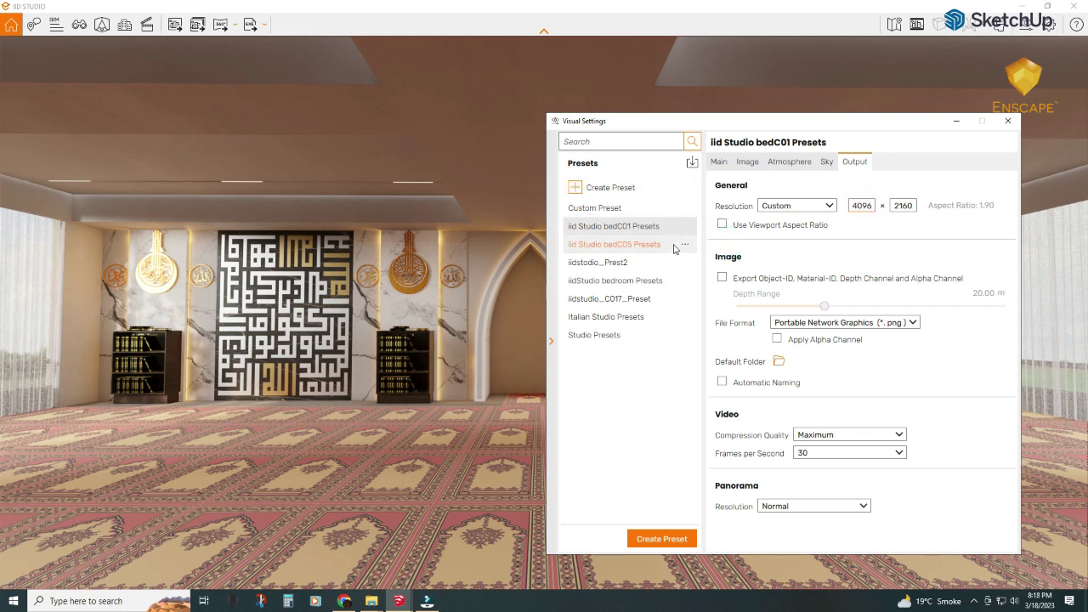
left_click(1007, 120)
- Raise exposure to 53% and save a new screenshot of the prayer hall
left_click(1014, 27)
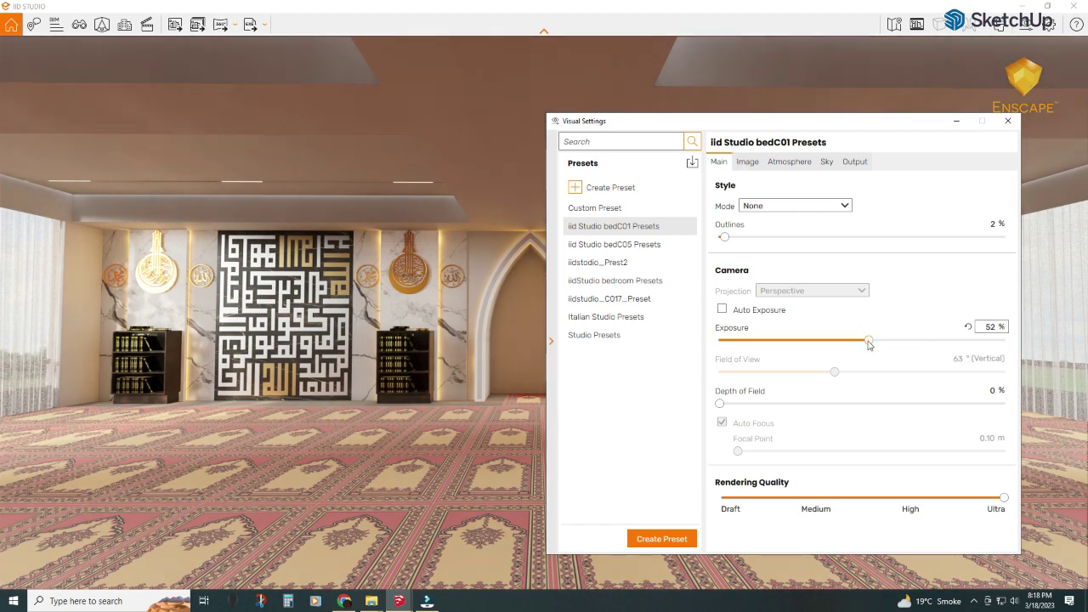
left_click(868, 341)
left_click(550, 341)
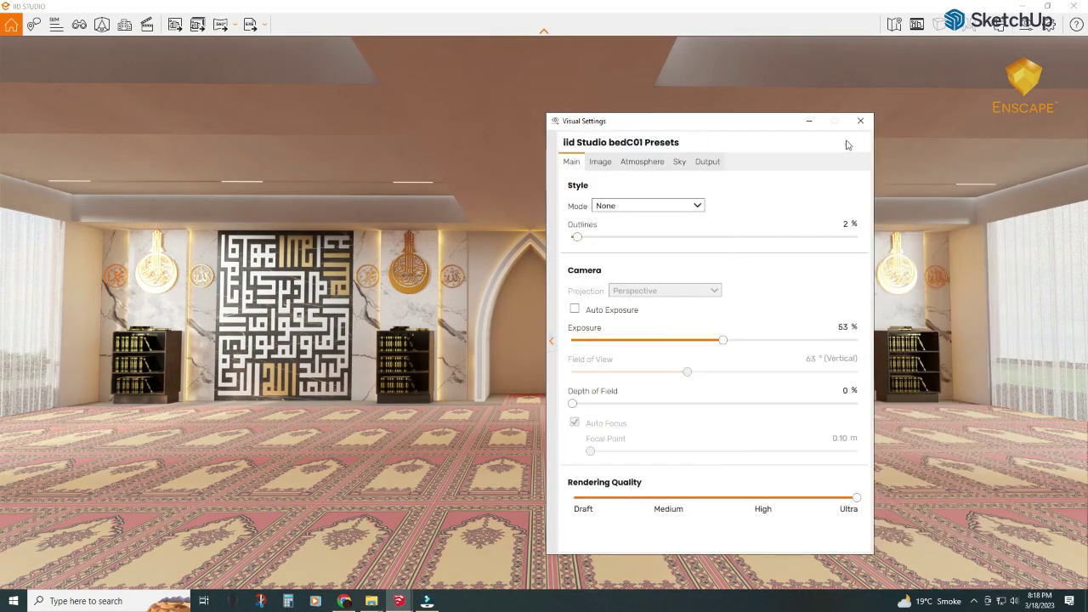
left_click(860, 123)
left_click(175, 24)
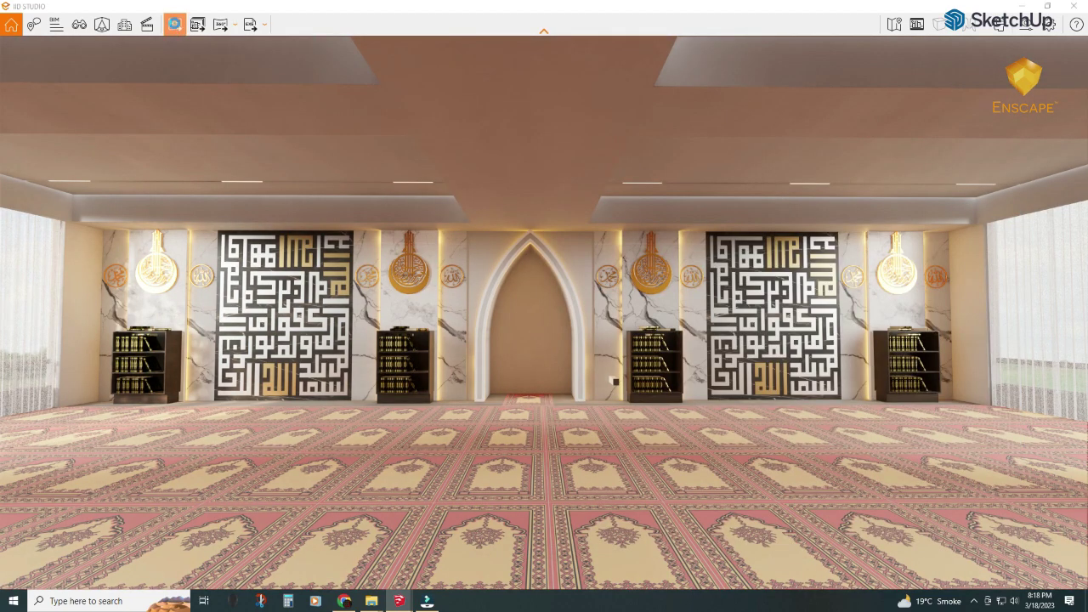
left_click(559, 508)
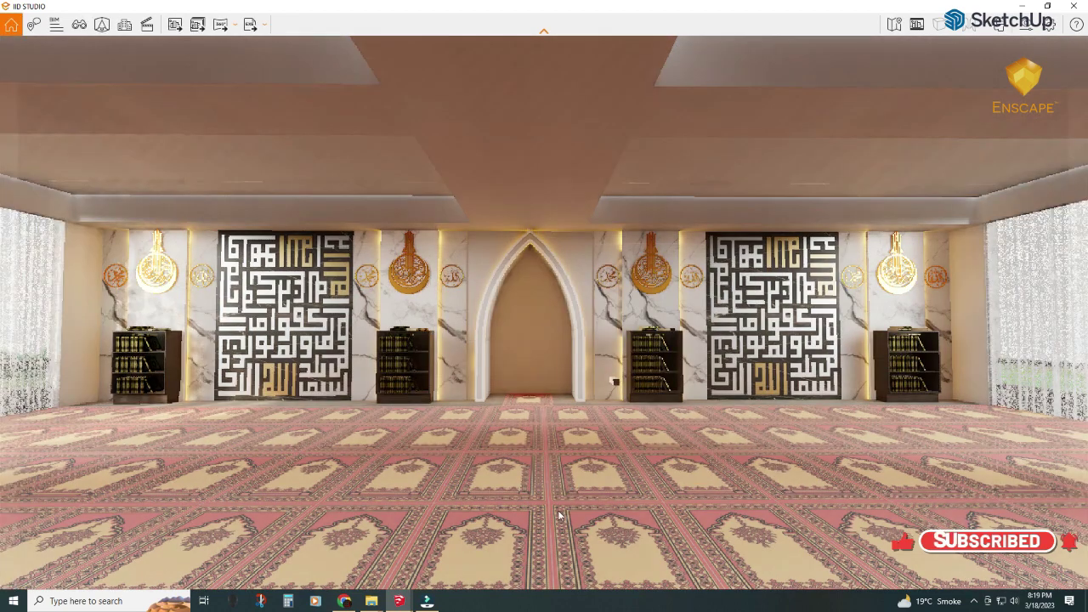
left_click(940, 23)
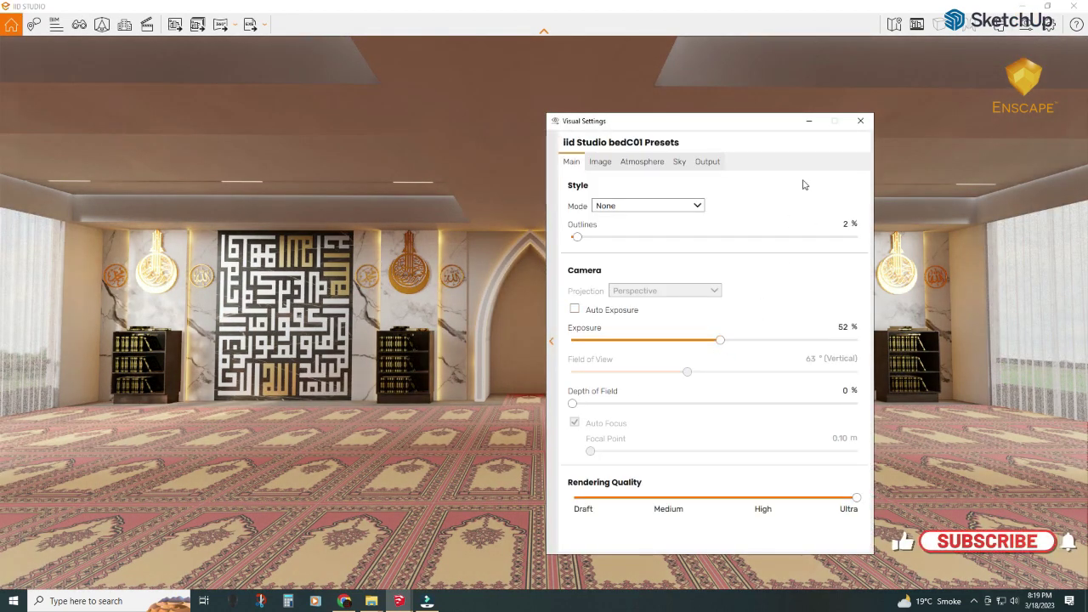
left_click(808, 121)
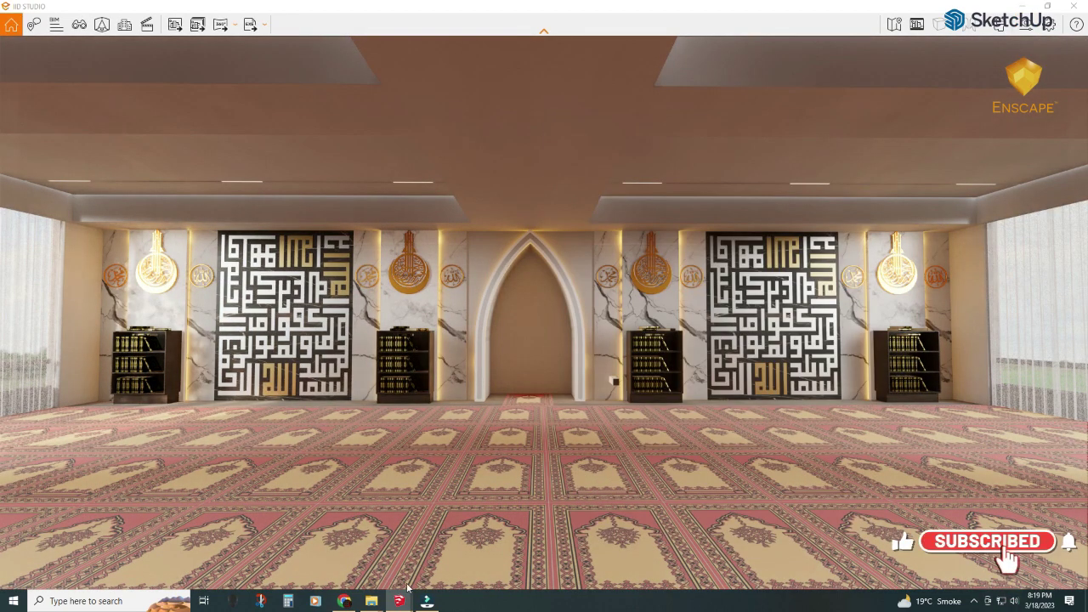
- Maximize SketchUp and show the model without textures
mouse_move(399, 601)
left_click(315, 581)
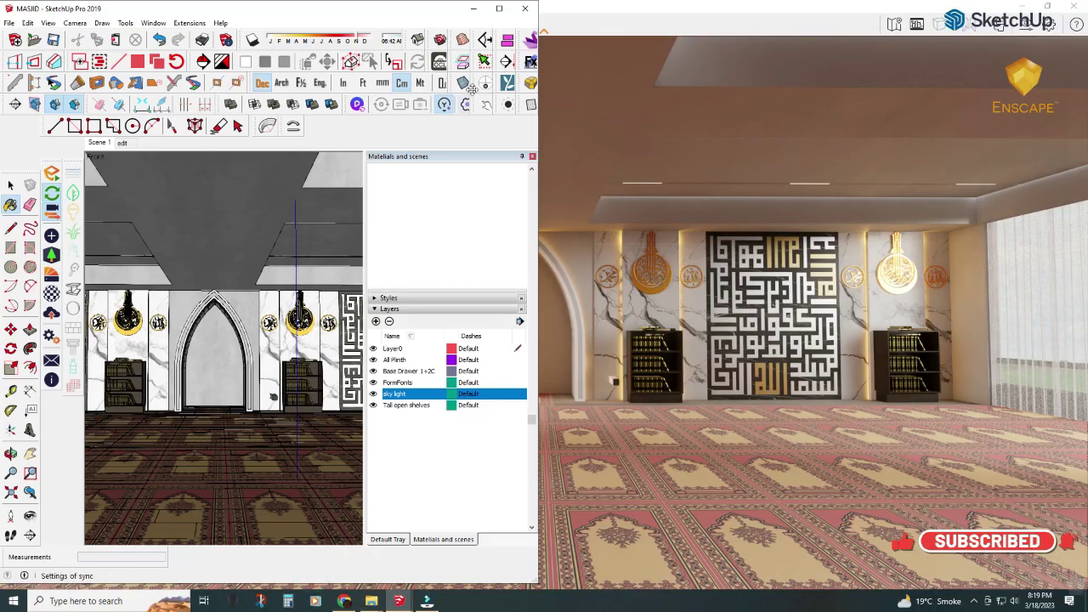
left_click(502, 6)
scroll(482, 351, "up", 2)
scroll(459, 315, "up", 2)
left_click(123, 140)
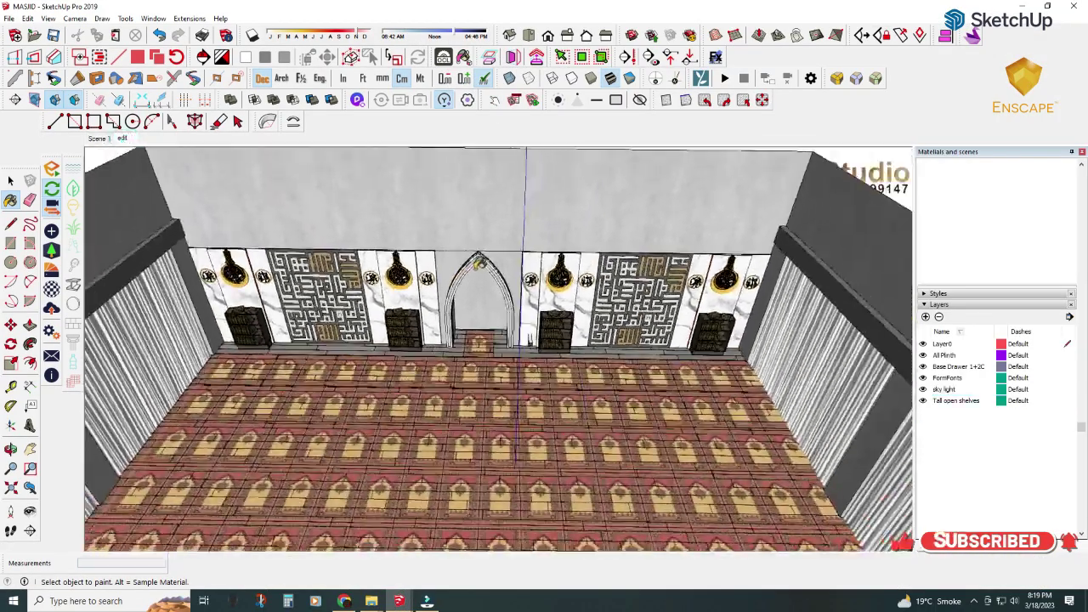
key("space")
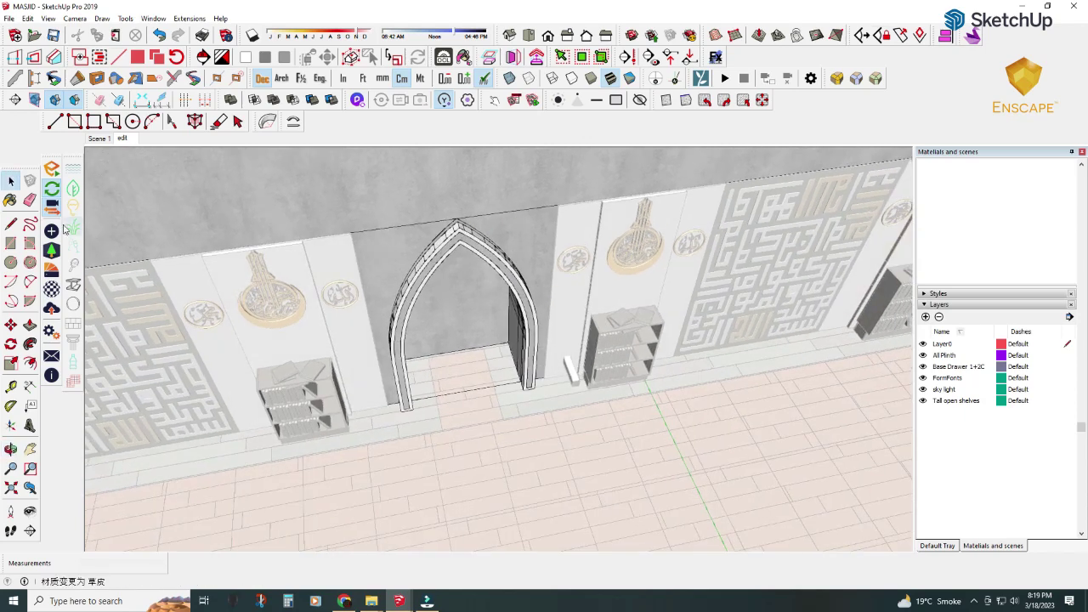
- Draw a line to the arch base and delete the grey wall face beside the arch
key("l")
scroll(476, 230, "up", 3)
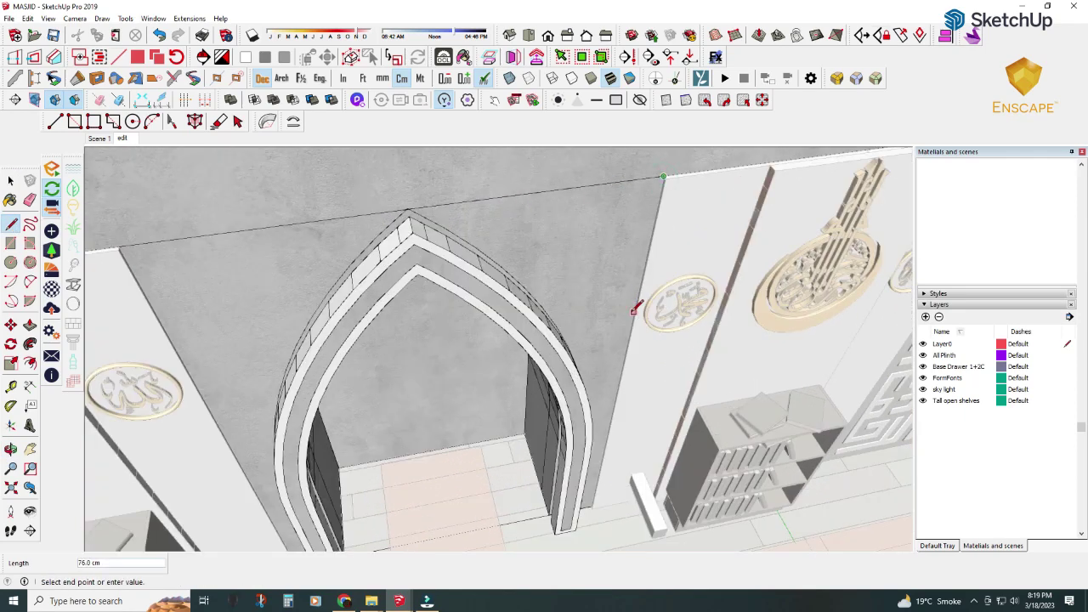
left_click(592, 504)
middle_click_drag(590, 510, 472, 387)
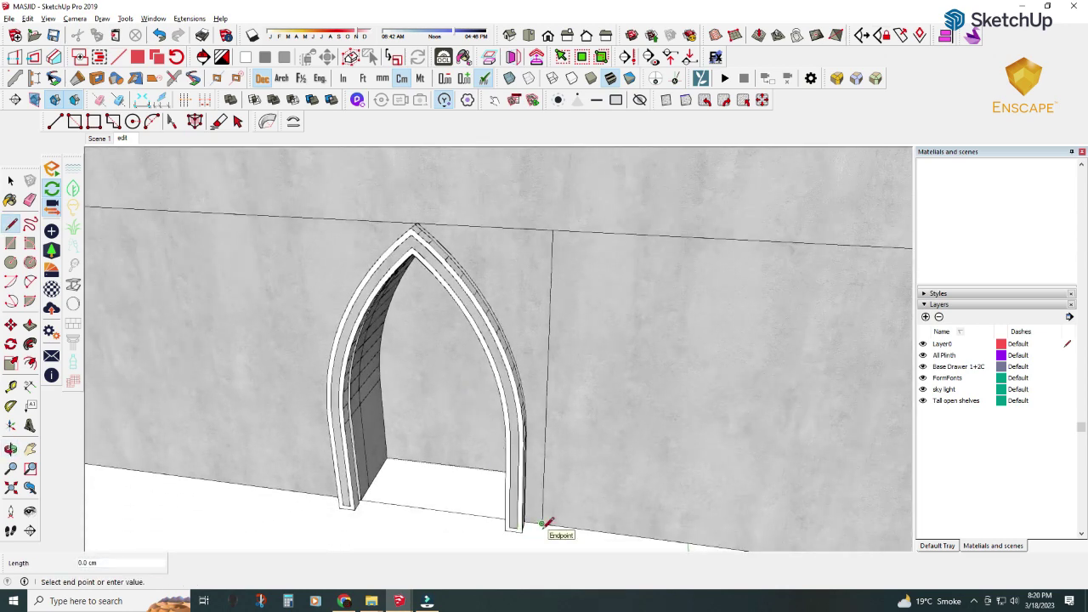
key("space")
left_click(522, 305)
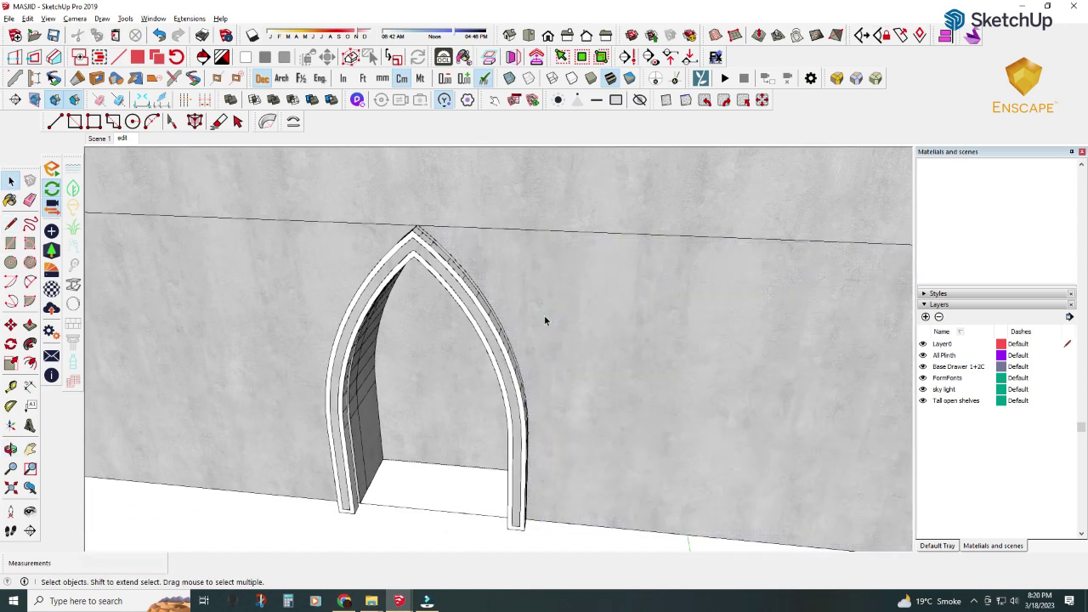
key("Delete")
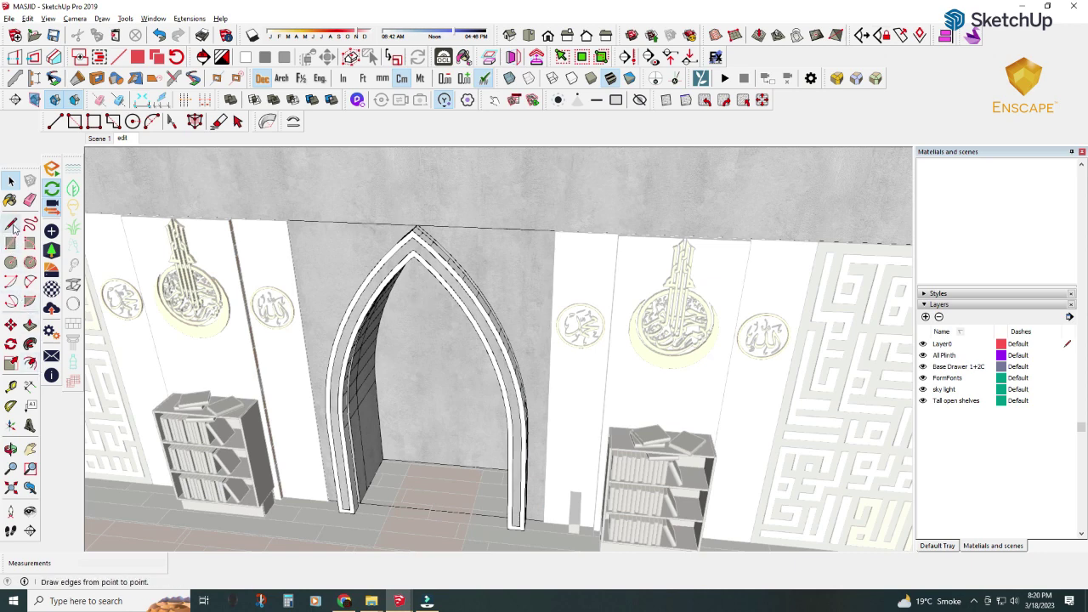
- Draw a vertical line down from the wall's top edge
left_click(13, 228)
scroll(493, 235, "up", 3)
left_click(506, 227)
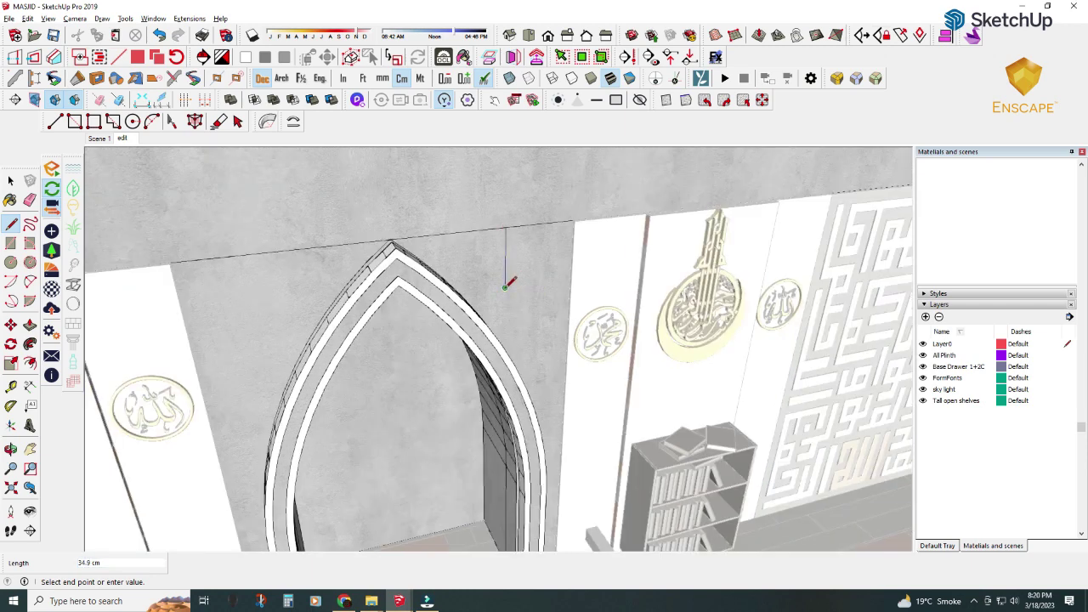
left_click(505, 286)
key("space")
- Place a Tape Measure guide 37.7 cm from the wall's edge
left_click(12, 387)
scroll(539, 238, "up", 2)
scroll(538, 238, "up", 2)
left_click(412, 234)
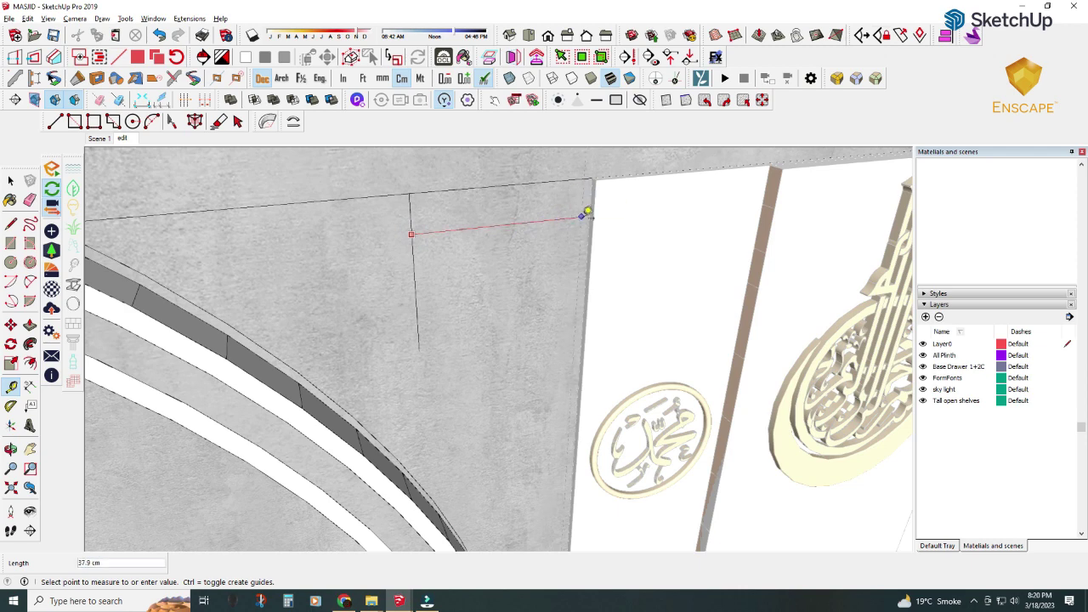
scroll(585, 226, "up", 3)
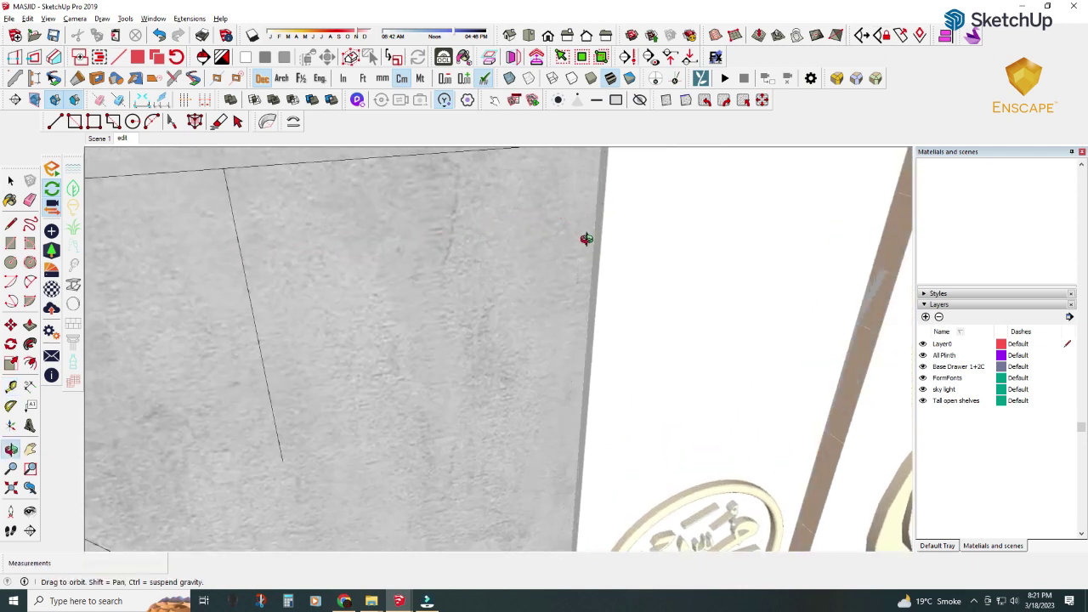
middle_click_drag(586, 236, 563, 237)
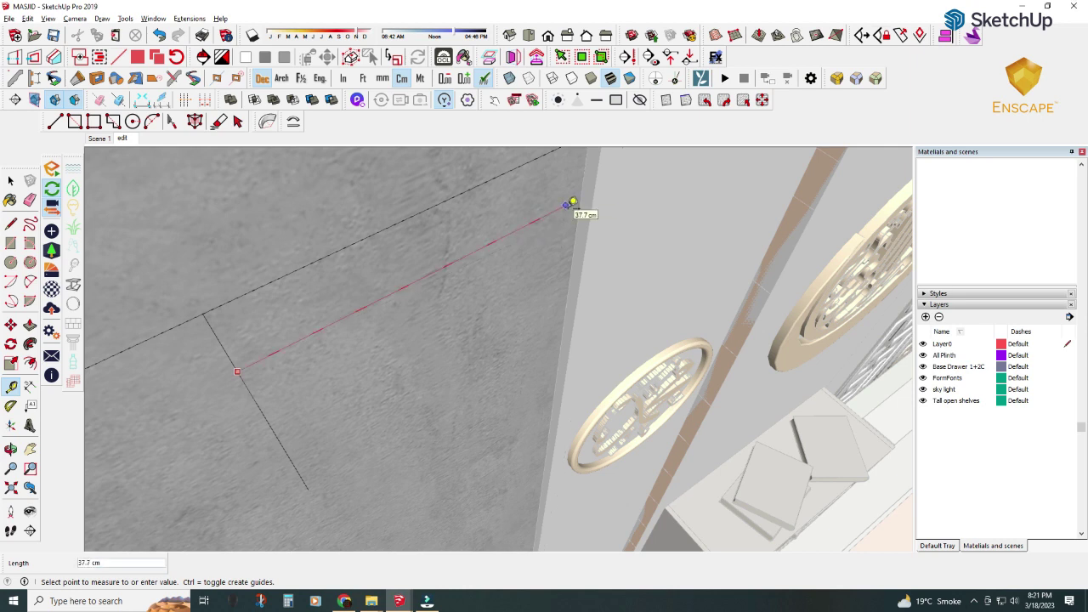
left_click(573, 204)
- Start a vertical line where the guide meets the wall's top edge
left_click(10, 223)
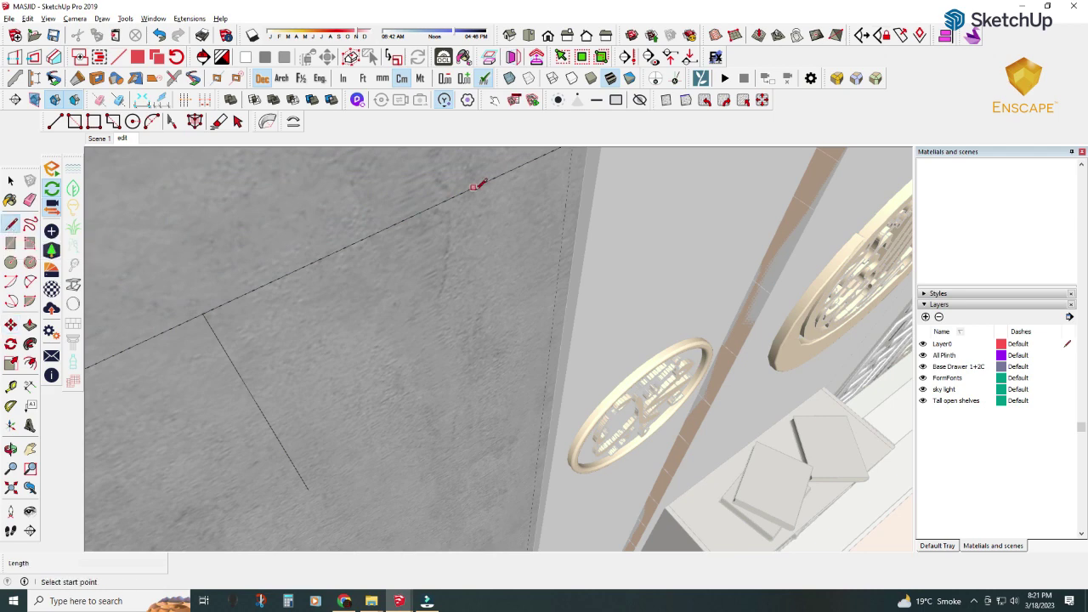
scroll(479, 180, "down", 1)
left_click(547, 161)
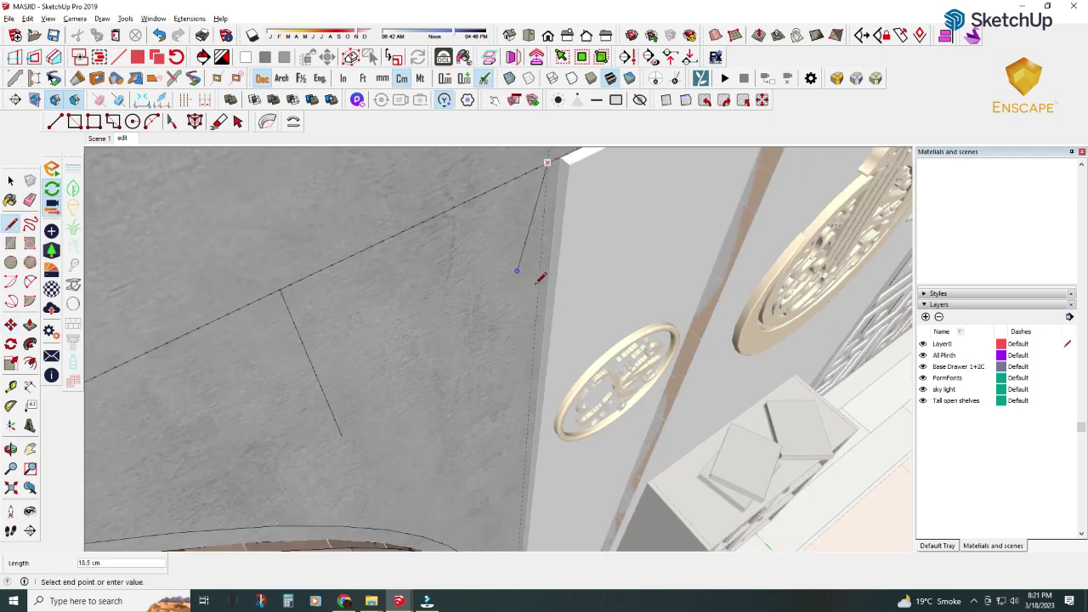
scroll(537, 278, "up", 1)
scroll(529, 289, "up", 1)
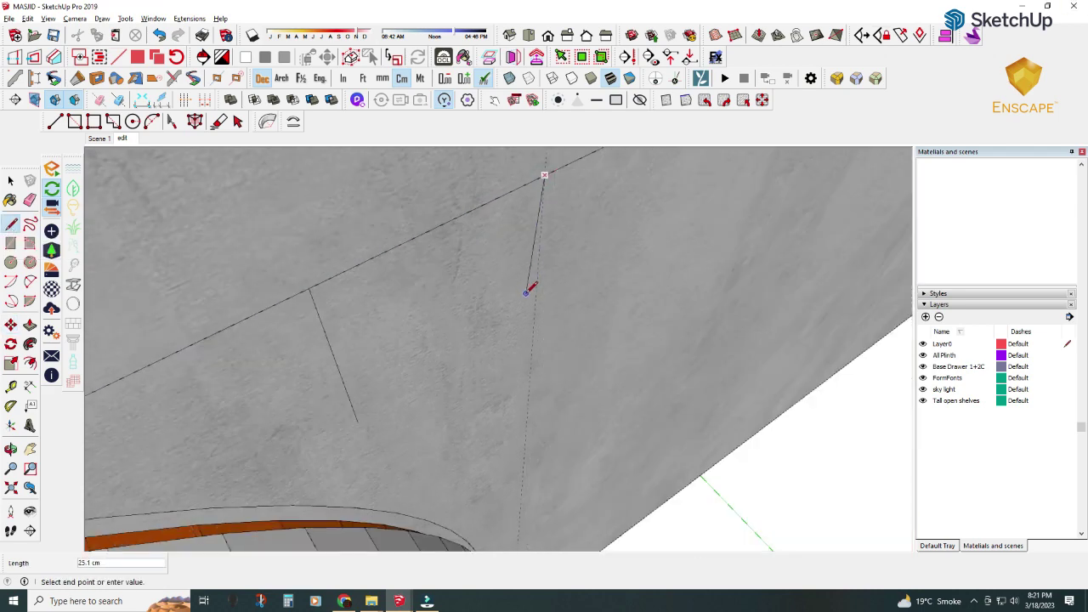
mouse_move(544, 389)
middle_mouse_down()
mouse_move(497, 191)
mouse_move(474, 449)
middle_mouse_up()
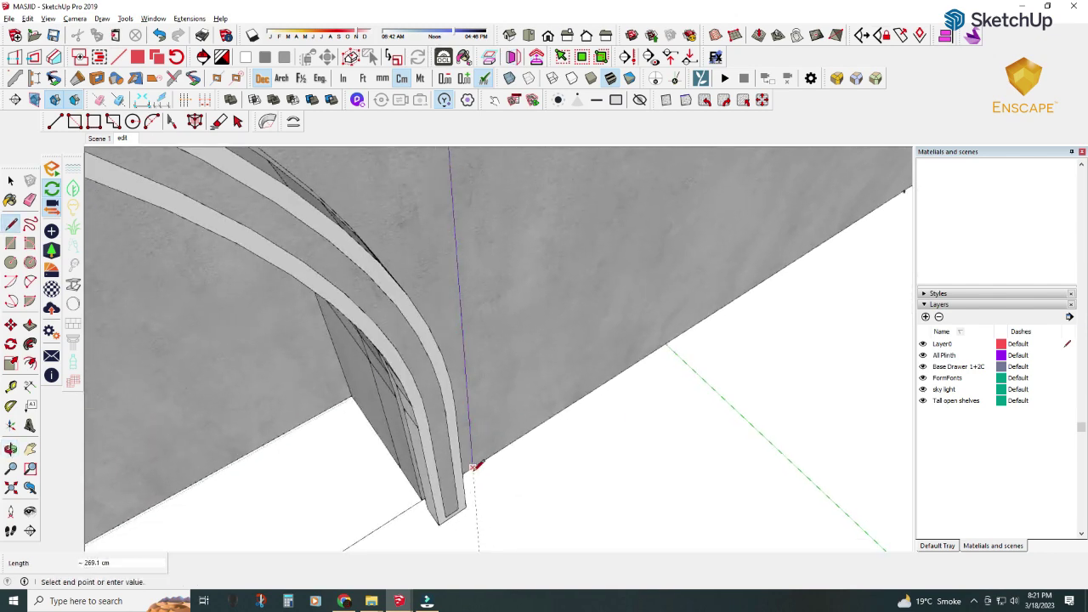
key("space")
scroll(450, 242, "down", 3)
scroll(450, 242, "down", 1)
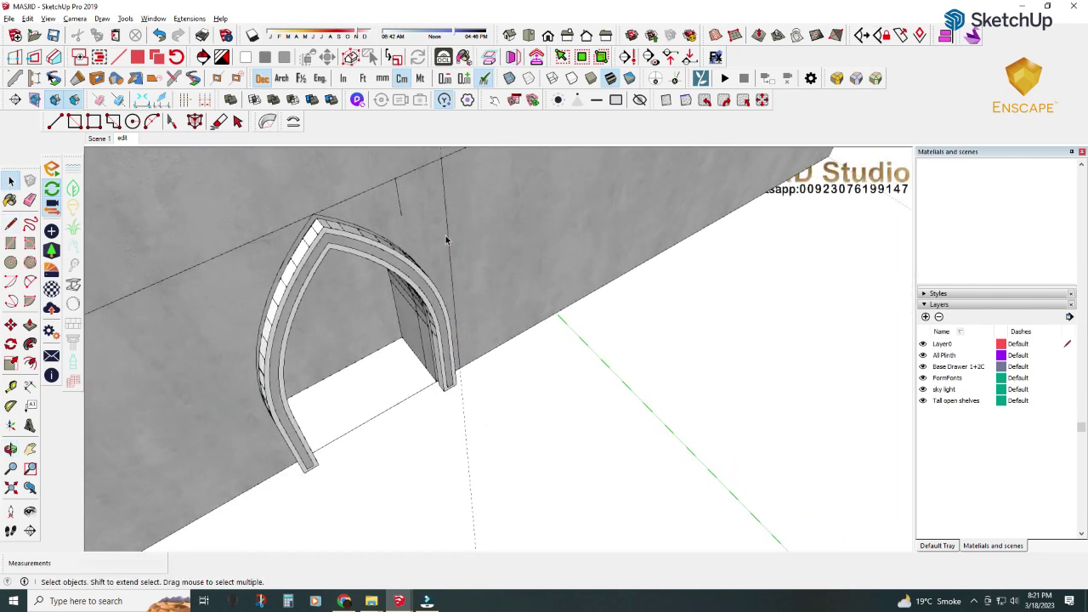
left_click(11, 324)
- Copy the vertical wall edge 193.2 cm to the left of the arch
left_click(444, 196)
key("ctrl")
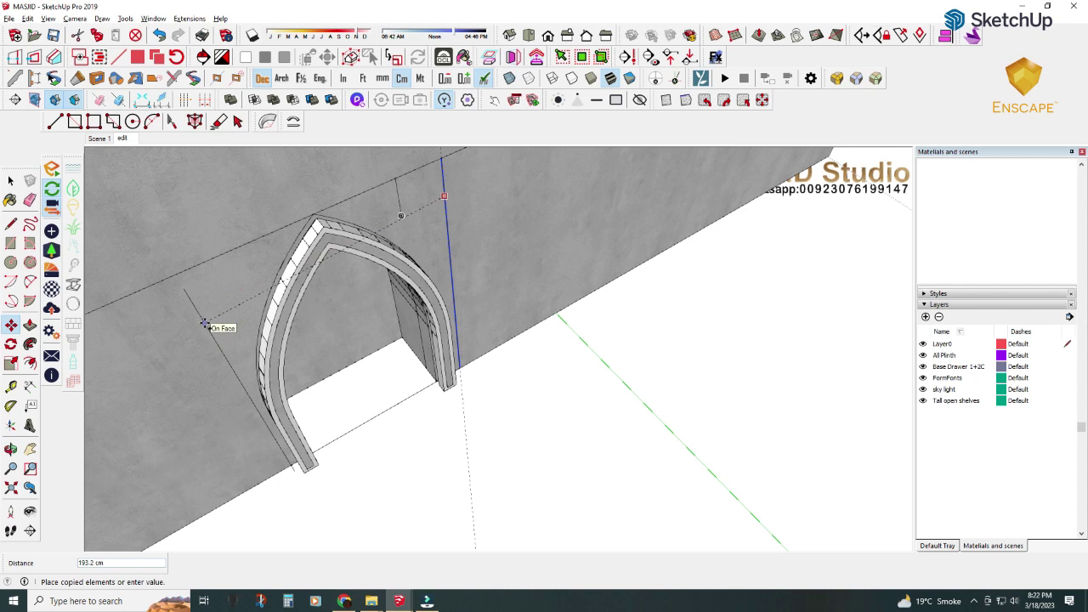
left_click(196, 313)
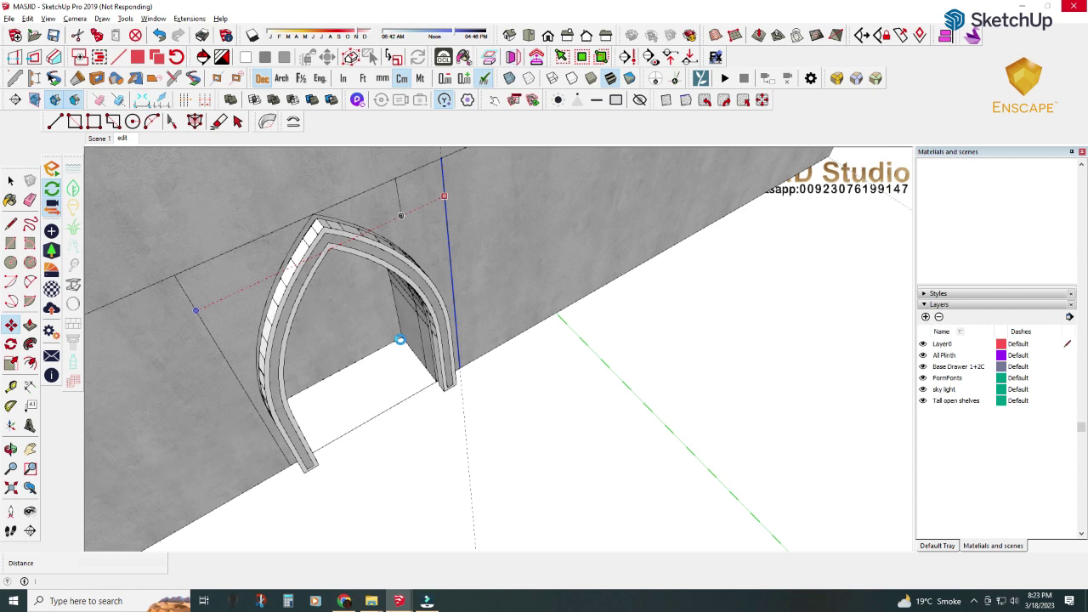
- Launch Task Manager from the taskbar's right-click menu
right_click(479, 609)
left_click(557, 383)
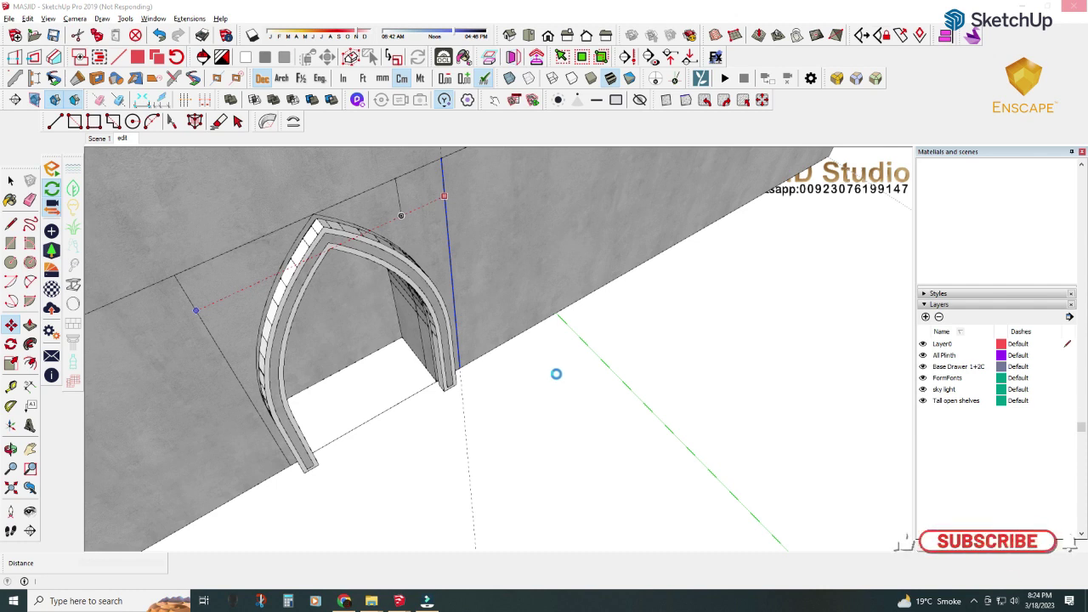
right_click(500, 600)
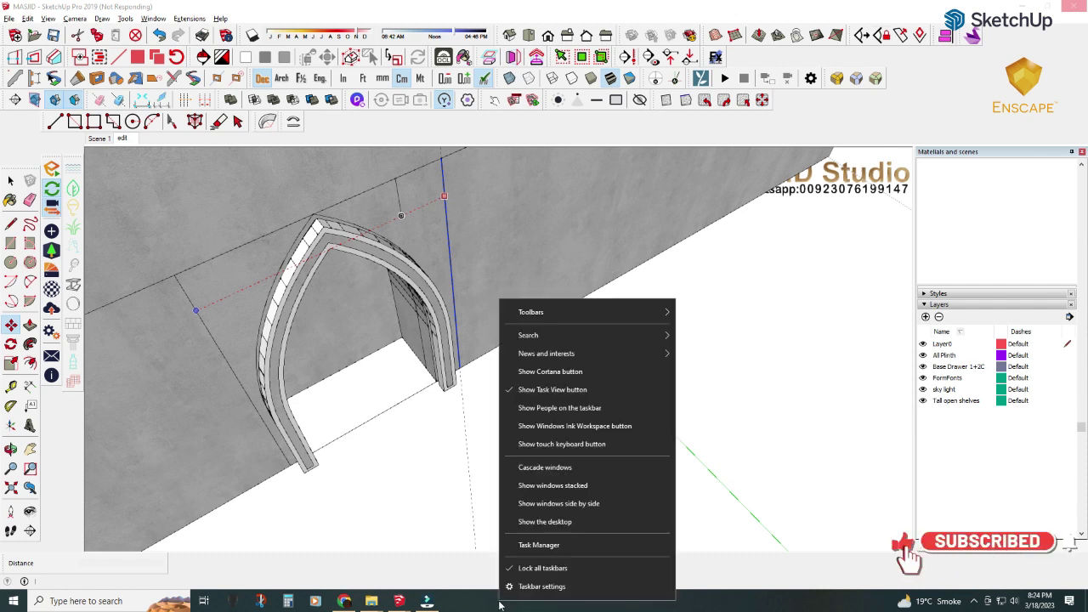
left_click(530, 544)
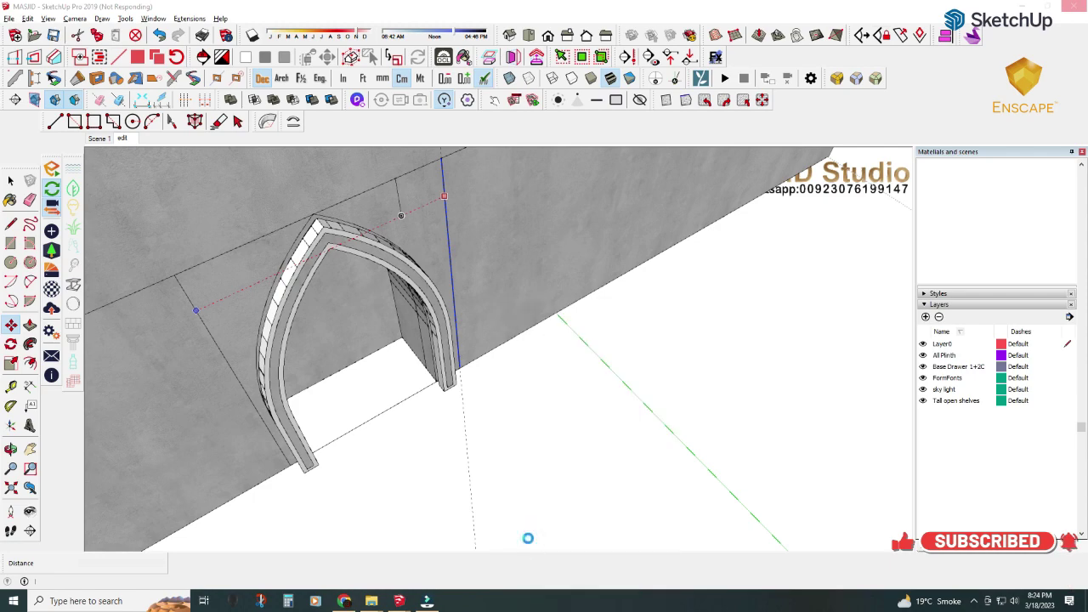
right_click(463, 605)
left_click(502, 525)
right_click(471, 602)
left_click(493, 542)
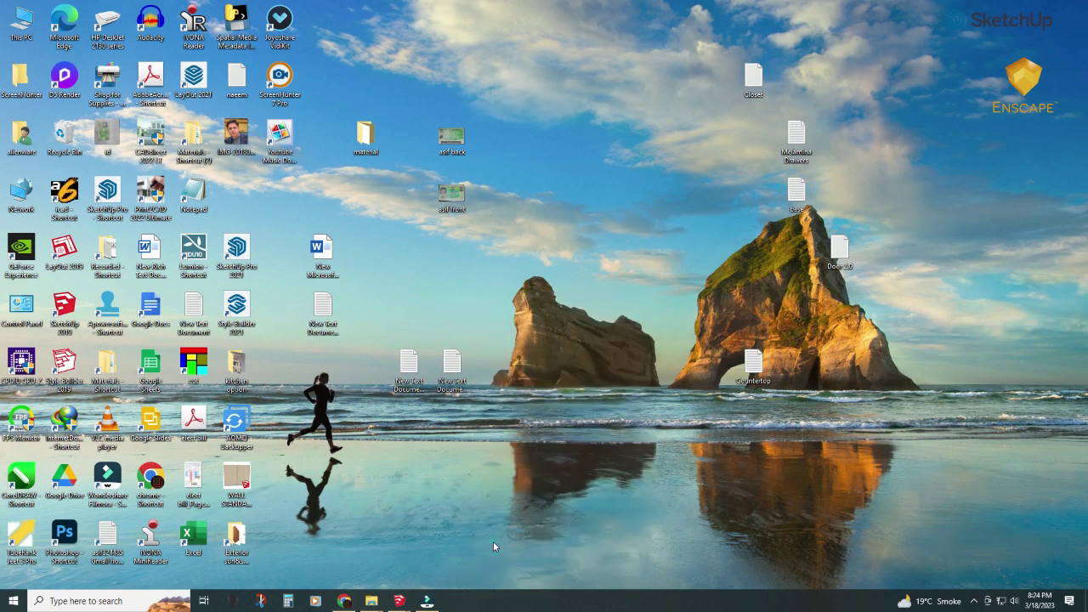
mouse_move(398, 600)
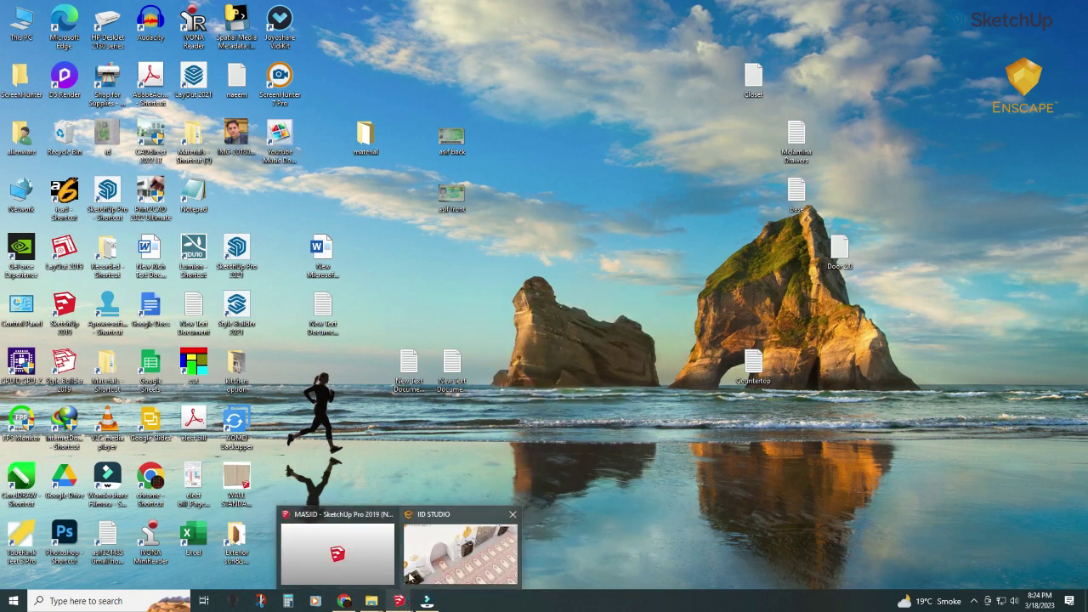
- Switch between SketchUp and Task Manager, then close Task Manager
left_click(413, 578)
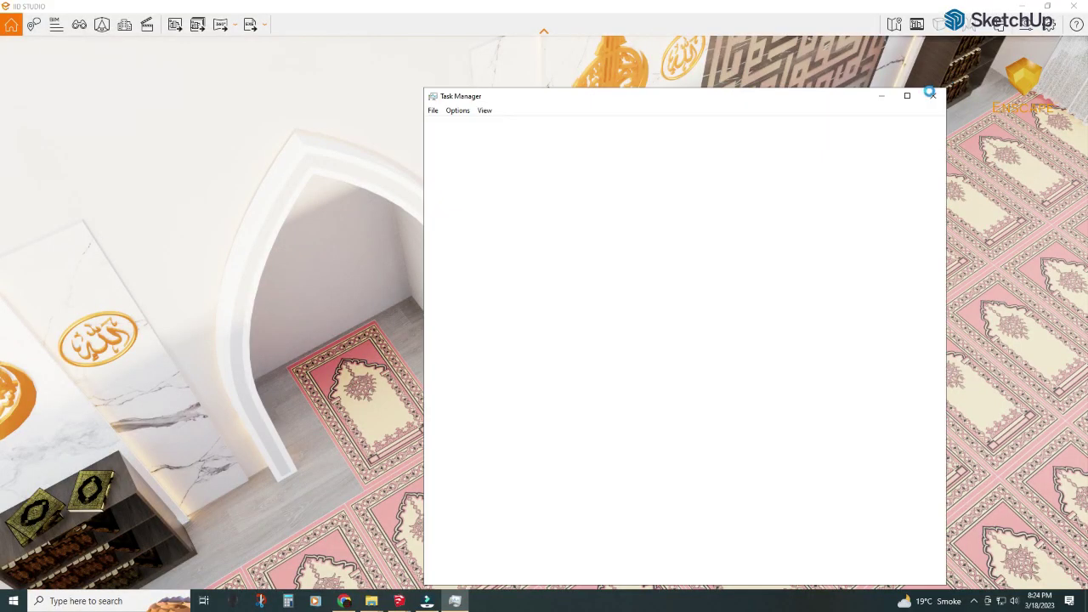
mouse_move(399, 601)
left_click(310, 552)
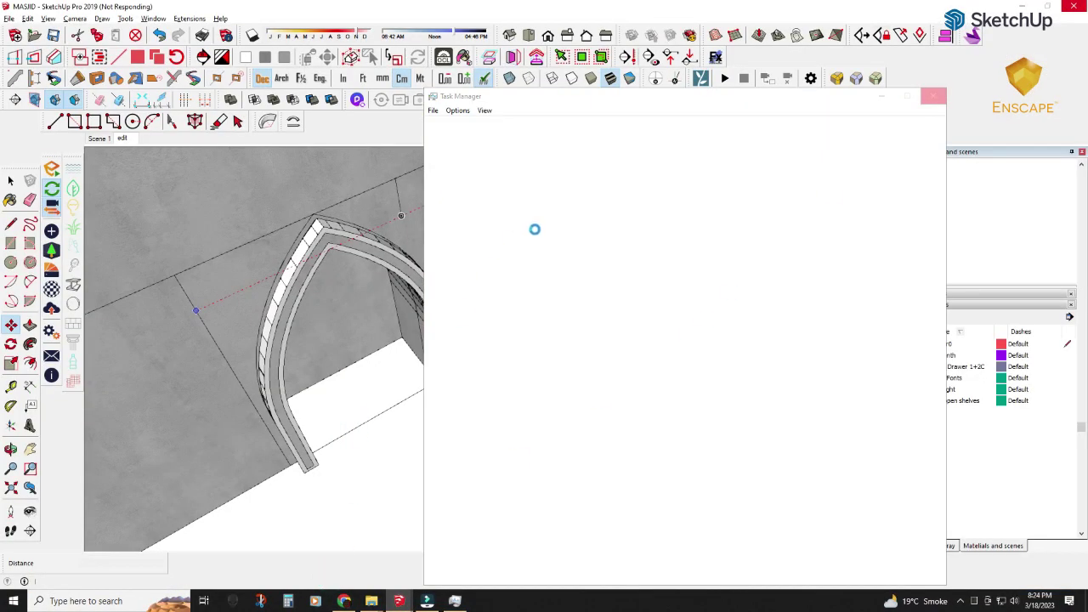
mouse_move(455, 601)
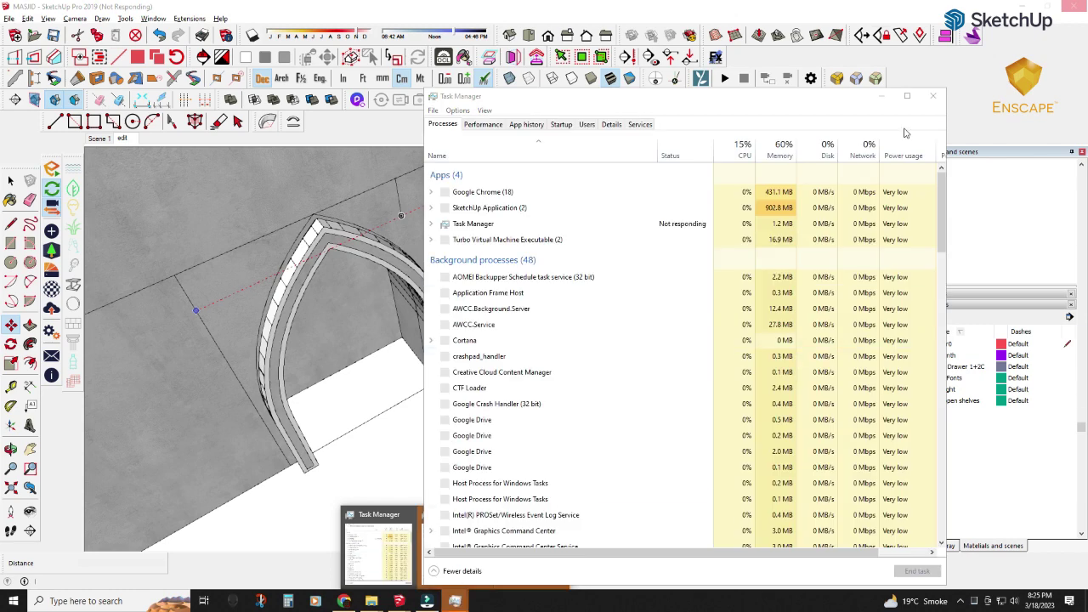
left_click(934, 100)
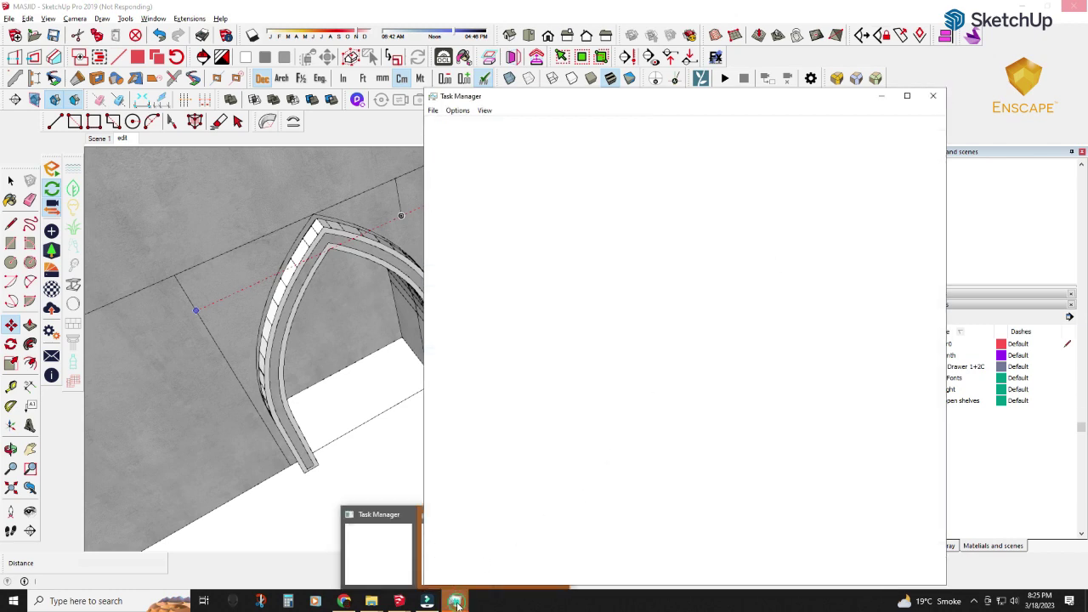
left_click(409, 516)
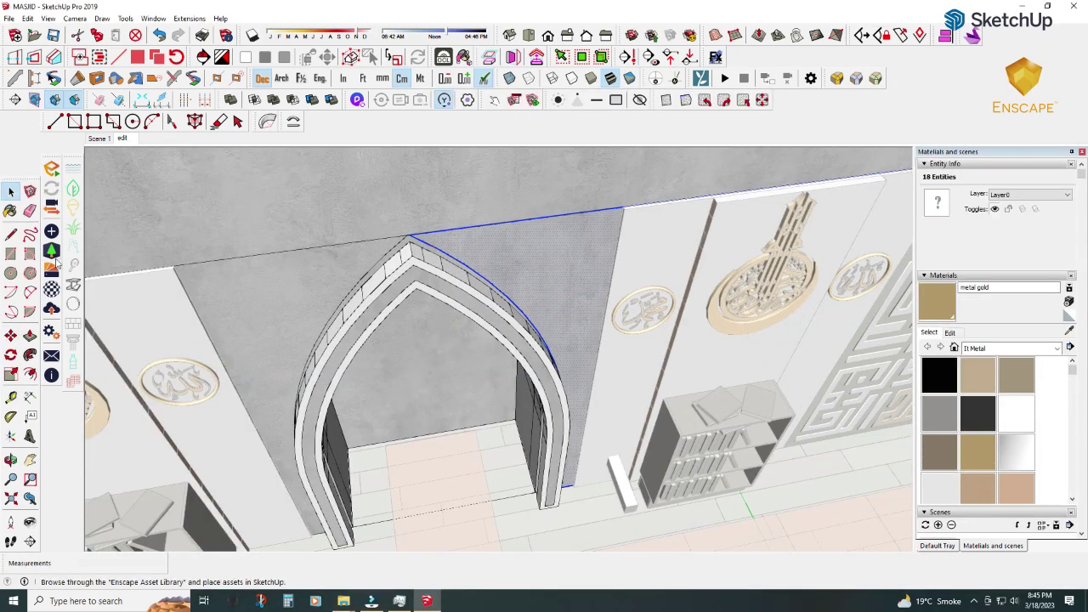
- Start a line at the wall's top edge near the arch's right leg
key("l")
left_click(601, 209)
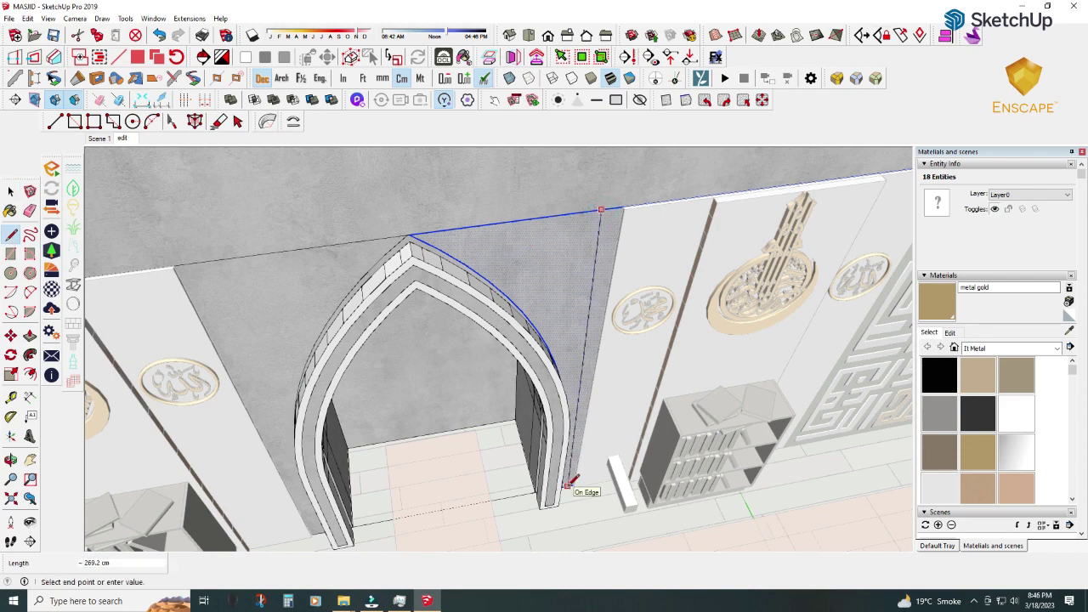
scroll(571, 479, "up", 3)
scroll(571, 478, "up", 3)
mouse_move(571, 479)
middle_mouse_down()
mouse_move(497, 459)
mouse_move(463, 474)
middle_mouse_up()
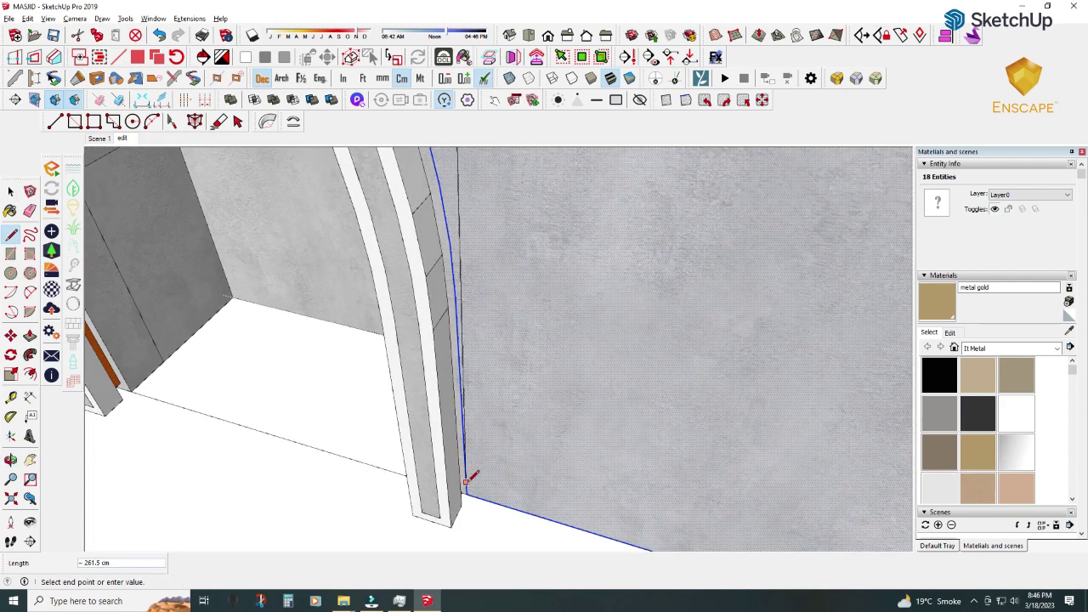
scroll(480, 496, "down", 5)
scroll(442, 425, "up", 3)
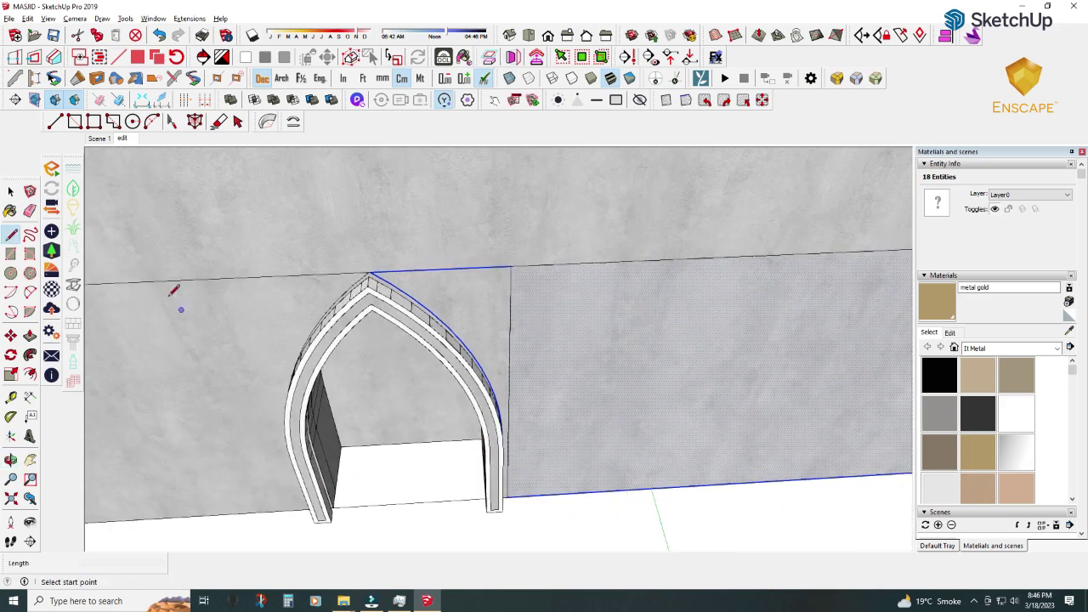
- Select the vertical edge beside the arch
key("space")
left_click(508, 298)
left_click(510, 297)
scroll(507, 310, "up", 1)
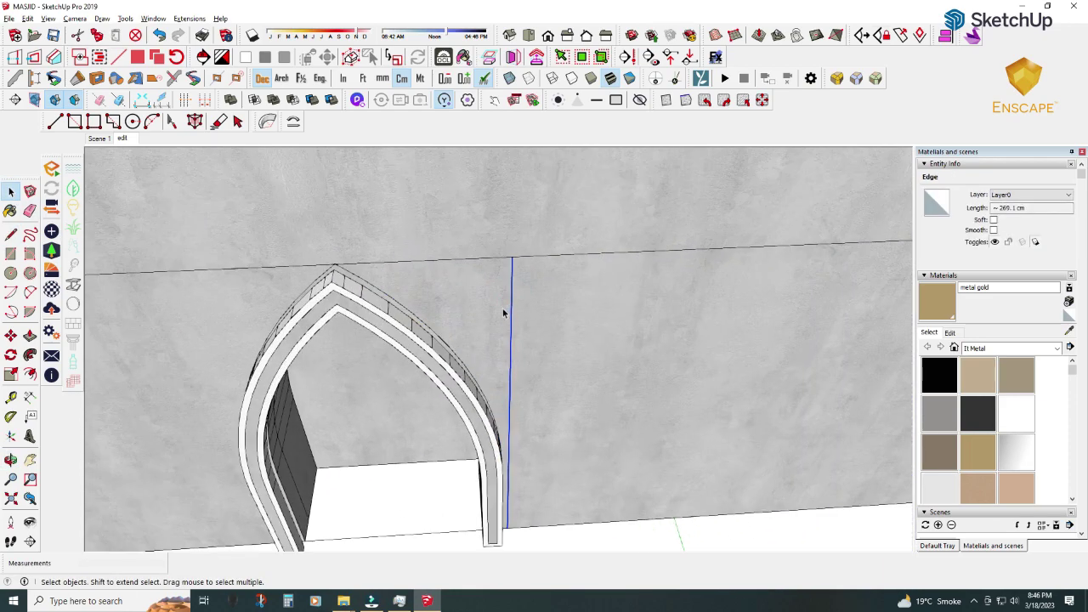
mouse_move(503, 313)
middle_mouse_down()
mouse_move(546, 274)
mouse_move(323, 284)
middle_mouse_up()
key("t")
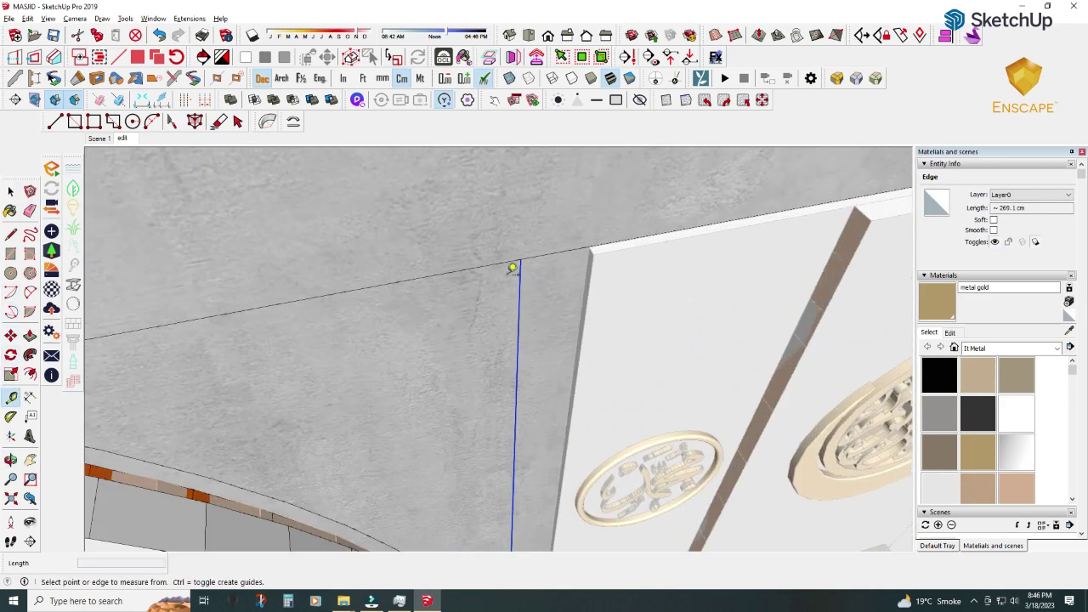
scroll(619, 233, "up", 2)
scroll(607, 246, "down", 2)
- Shift the edge 10.7 cm to the panel corner and copy it beside the left panel
left_click(11, 335)
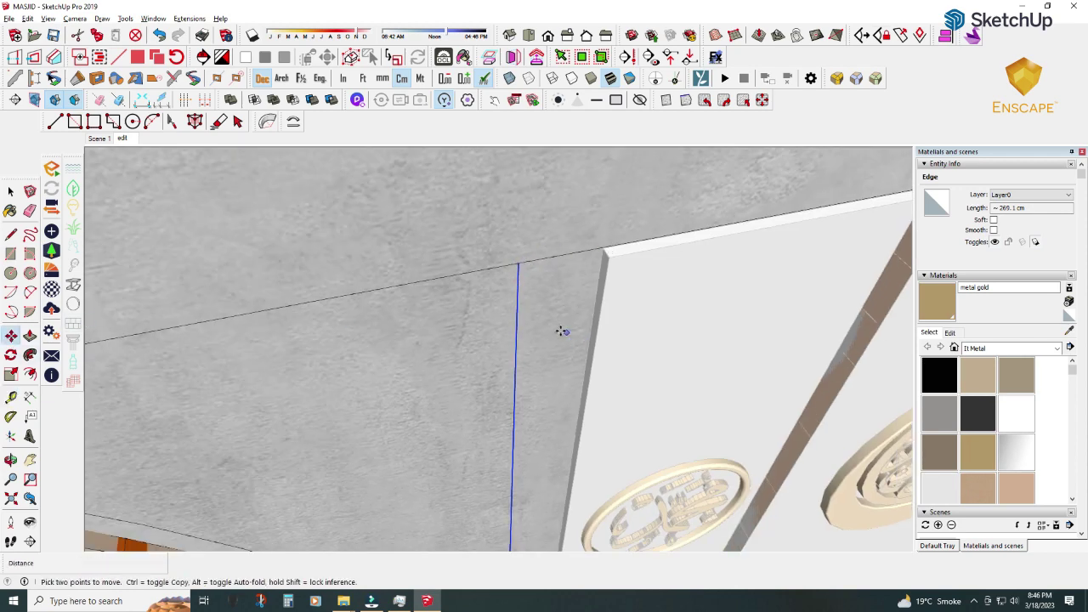
left_click(516, 327)
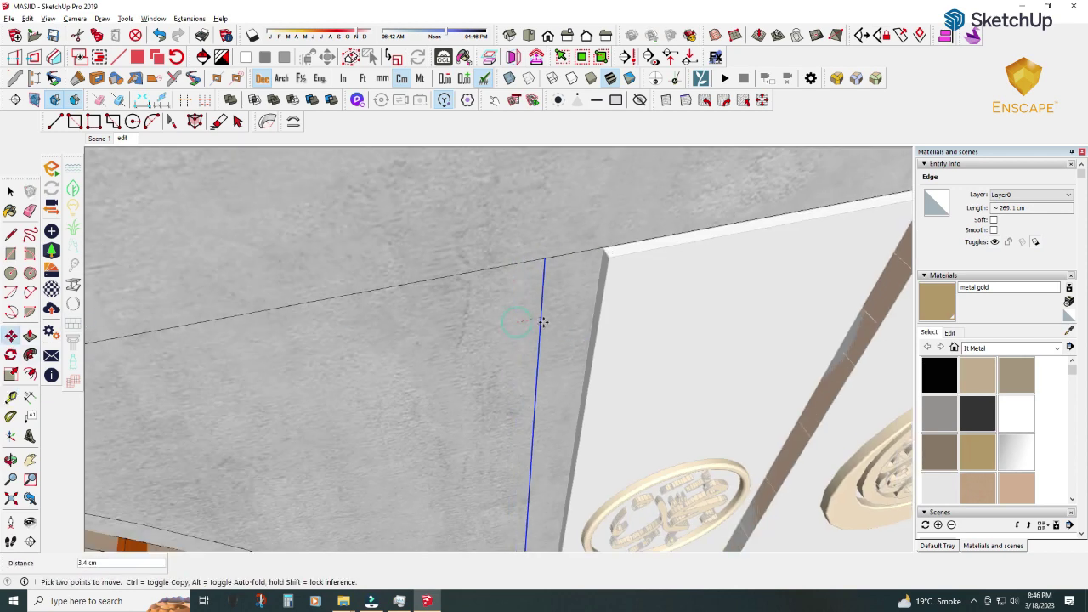
key("ctrl")
left_click(593, 313)
scroll(519, 316, "down", 2)
scroll(518, 315, "down", 2)
scroll(519, 316, "down", 1)
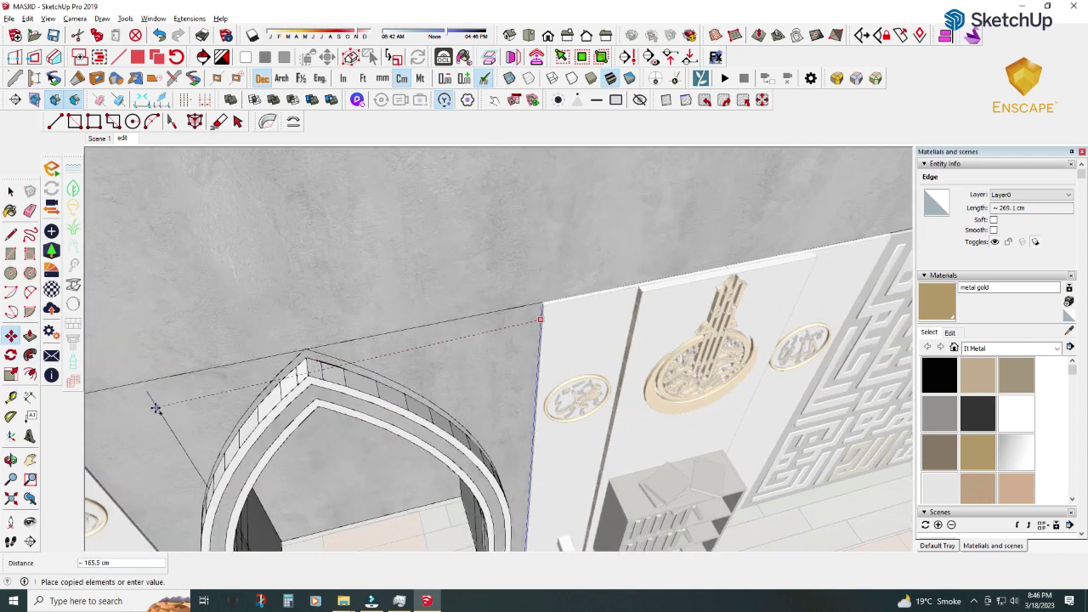
middle_click_drag(155, 408, 417, 316)
left_click(351, 315)
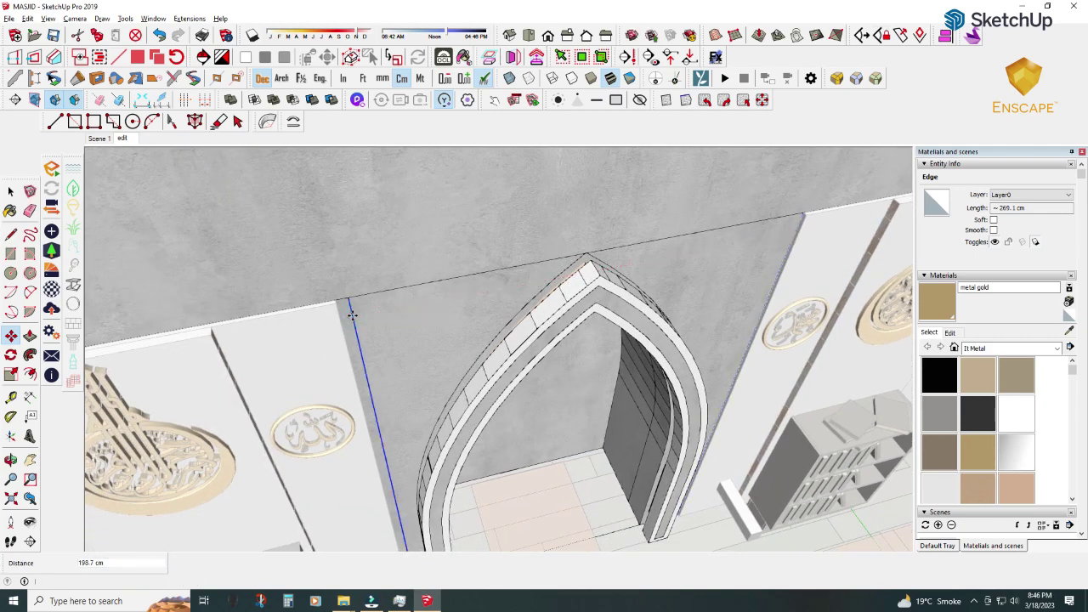
- Nudge the copied edge toward the left panel's edge
scroll(351, 314, "up", 3)
scroll(351, 309, "up", 2)
left_click(354, 309)
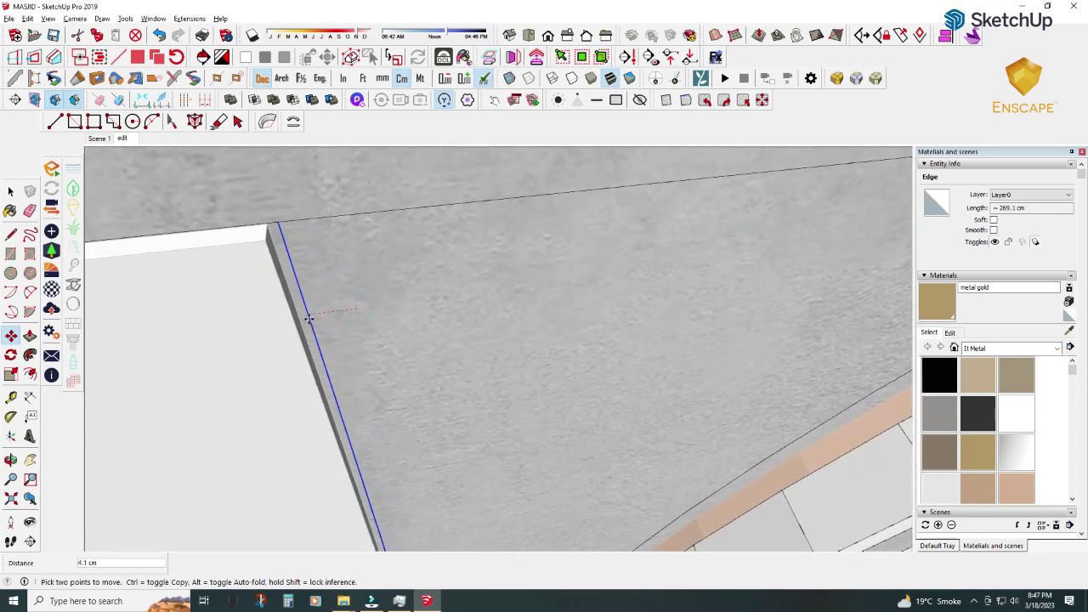
key("Escape")
key("space")
- Paint a grey marble from the It Marble collection onto the wall faces behind the arch
left_click(371, 273)
scroll(466, 322, "down", 3)
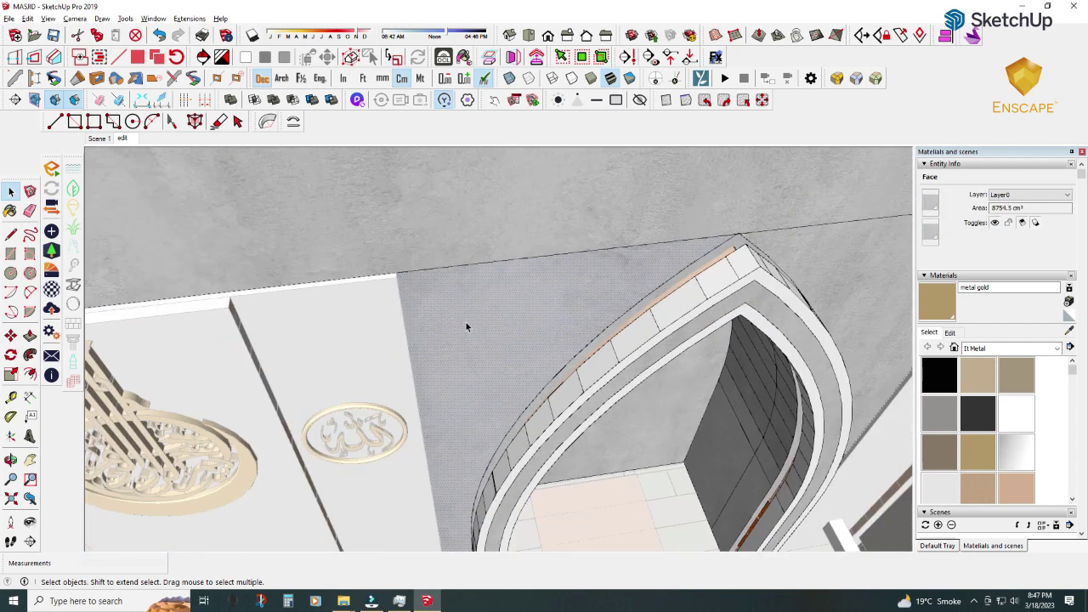
mouse_move(466, 322)
middle_mouse_down()
mouse_move(445, 255)
mouse_move(439, 281)
middle_mouse_up()
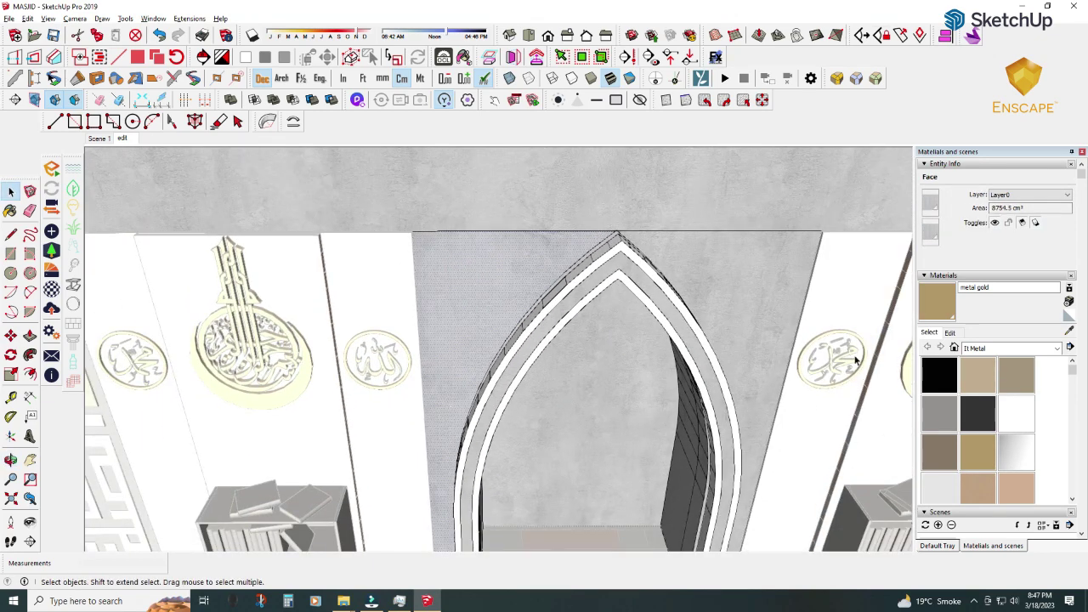
left_click(969, 348)
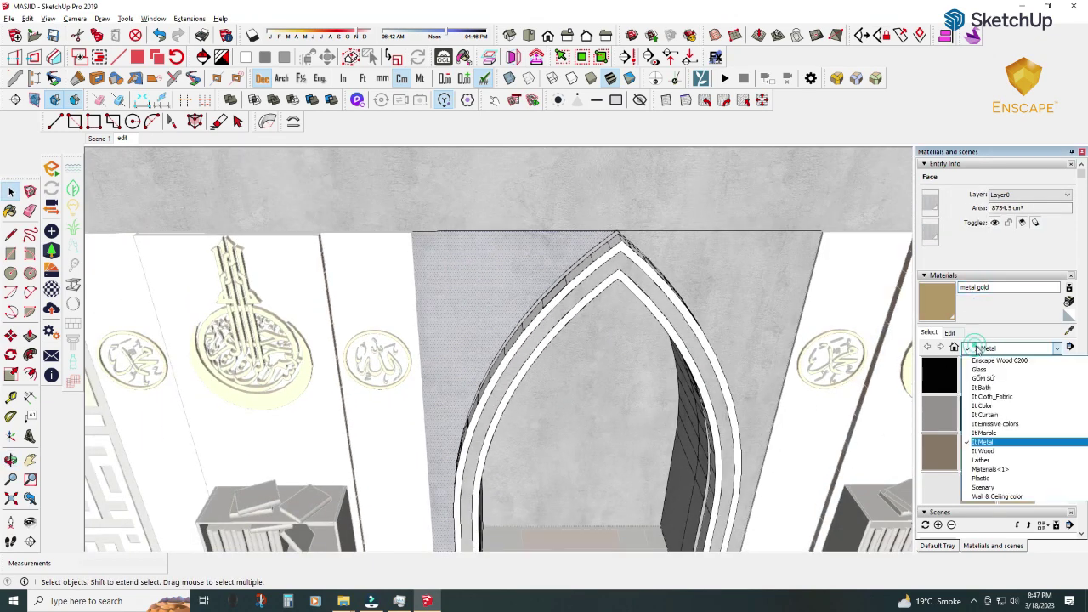
left_click(987, 433)
left_click(978, 414)
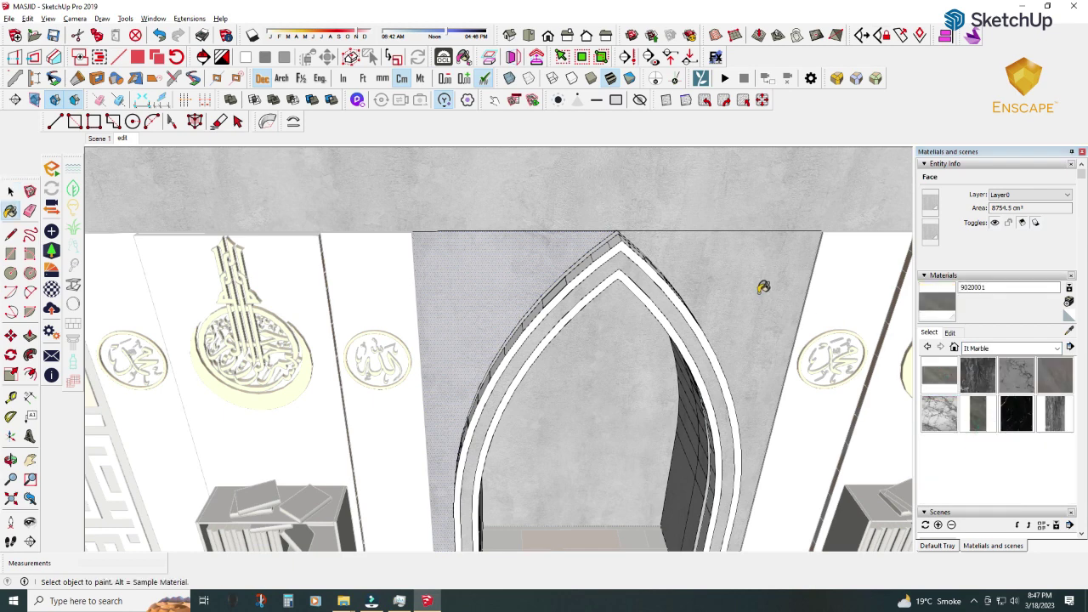
left_click(765, 286)
left_click(503, 255)
- Swap the marble's texture for ID_675489.jpg from the Wall decor tile folder
left_click(951, 333)
left_click(1018, 446)
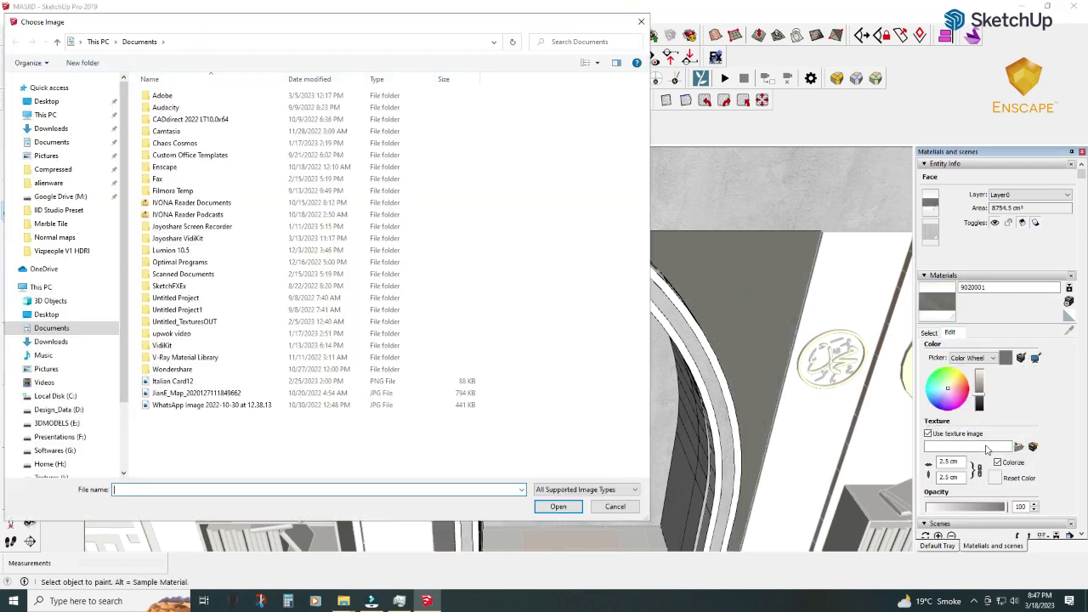
scroll(76, 399, "down", 1)
left_click(53, 429)
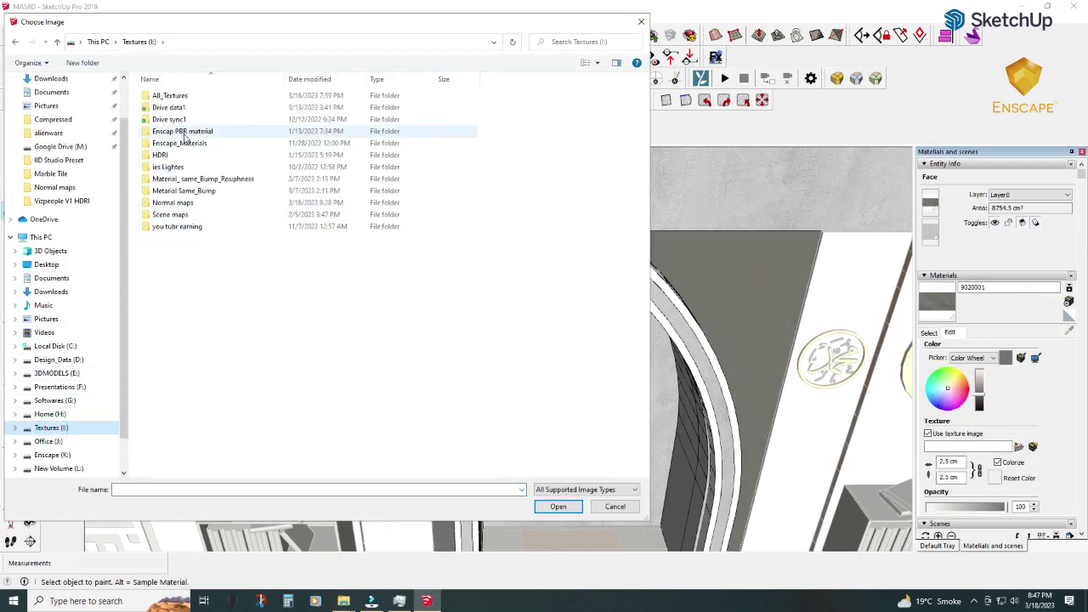
double_click(170, 96)
double_click(170, 95)
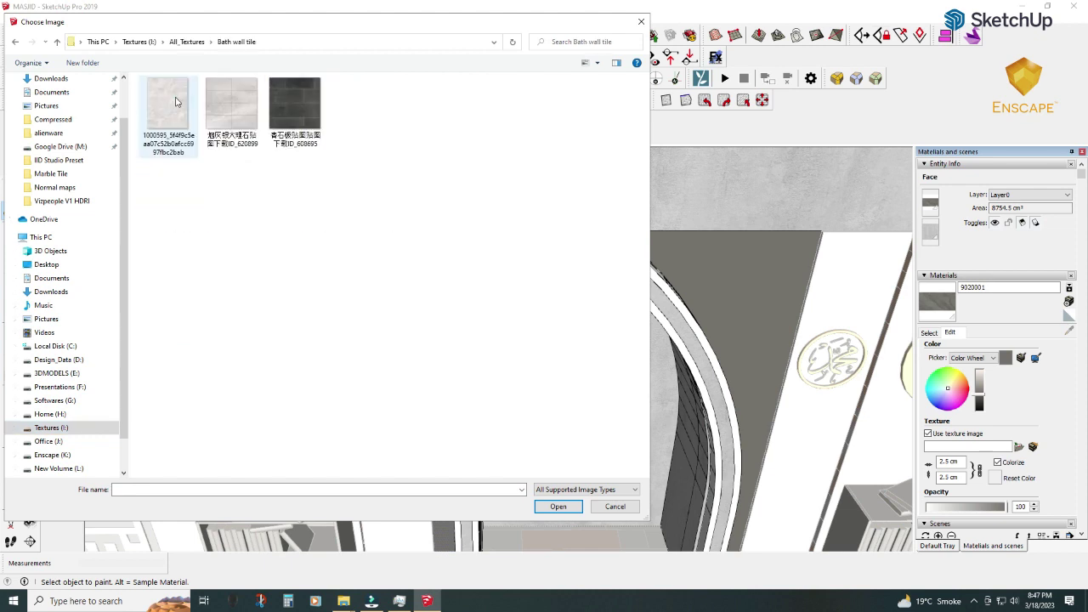
left_click(14, 41)
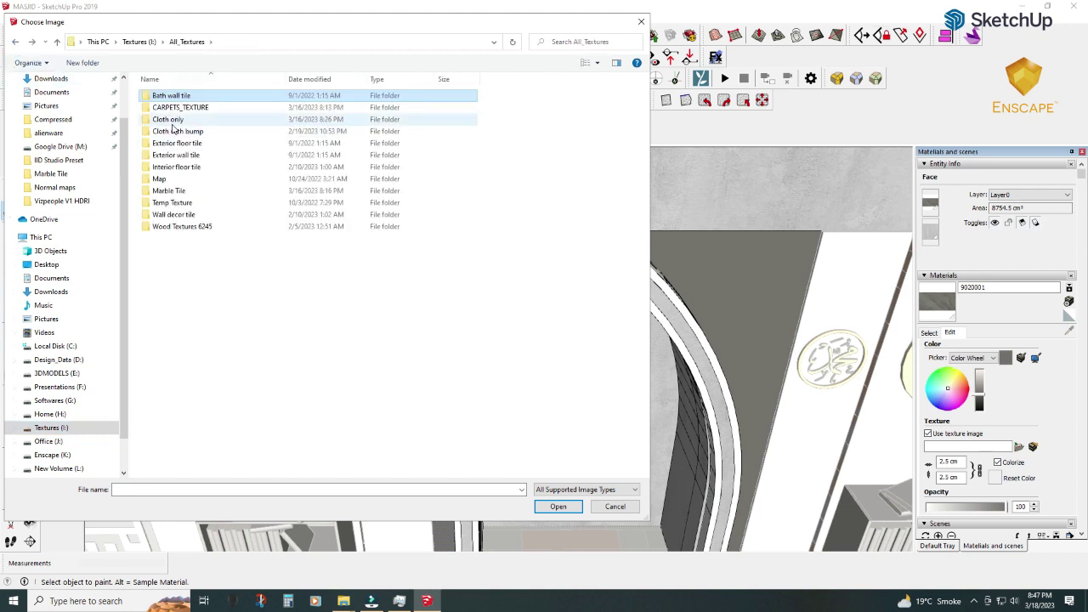
double_click(170, 215)
key("alt+Left")
double_click(155, 218)
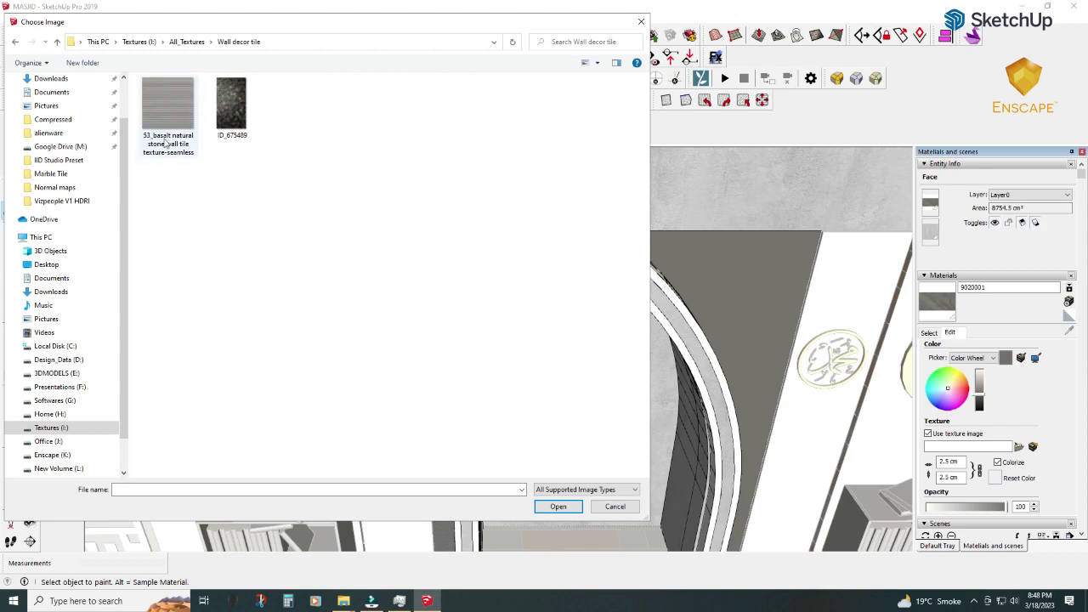
double_click(228, 111)
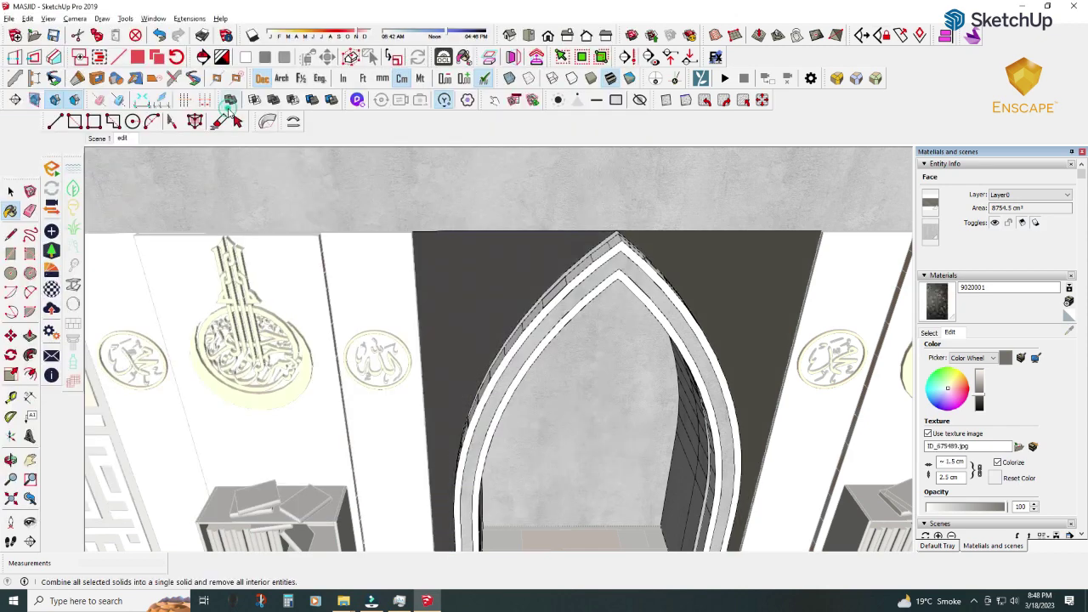
- Set the hexagon tile texture width to 1500
type("500")
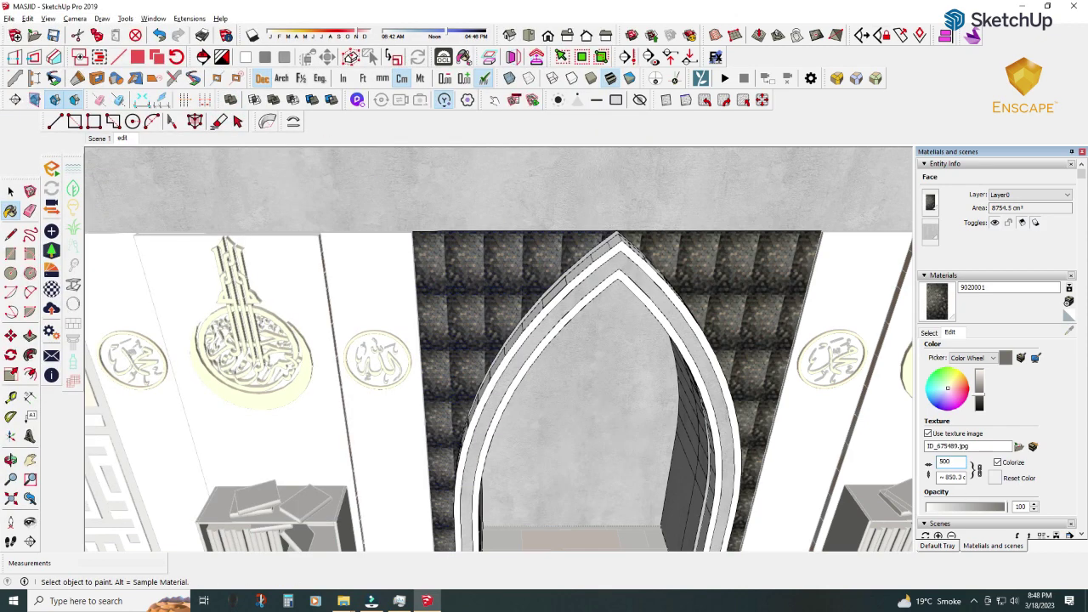
scroll(510, 251, "up", 3)
scroll(484, 243, "up", 3)
scroll(489, 240, "up", 2)
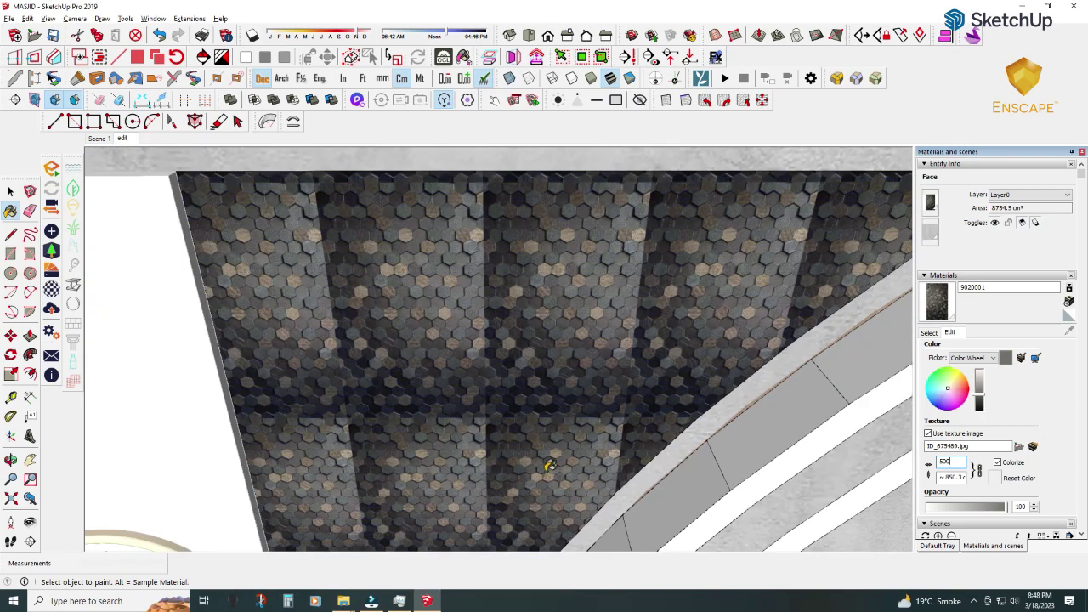
type("1500")
key("Return")
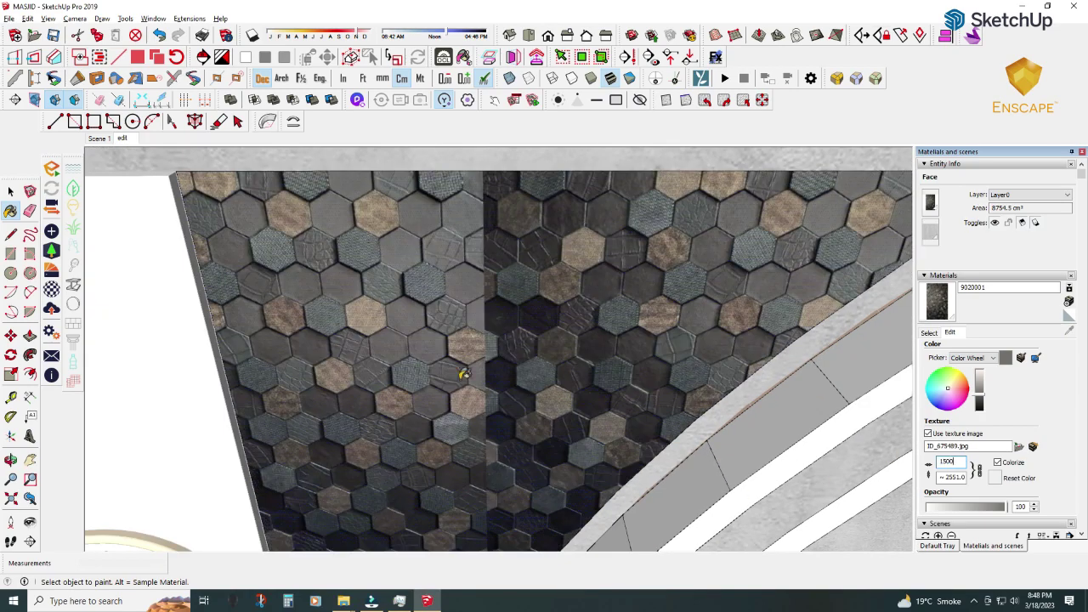
middle_click_drag(465, 375, 547, 255)
- Paint the arch wall face with Color A03 from the Colors library
left_click(51, 289)
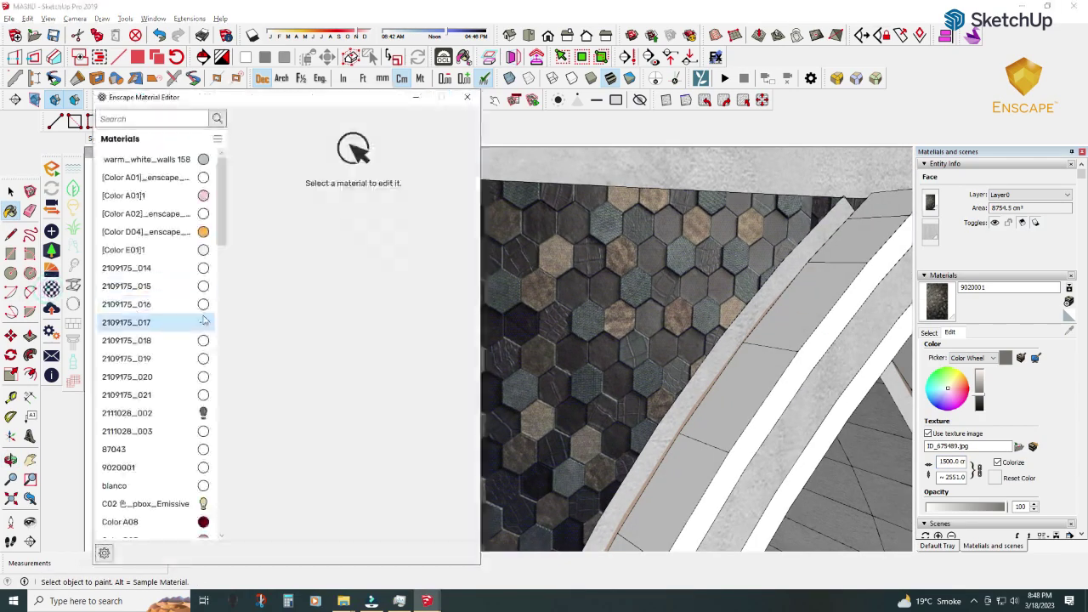
left_click_drag(213, 104, 646, 72)
left_click(376, 295)
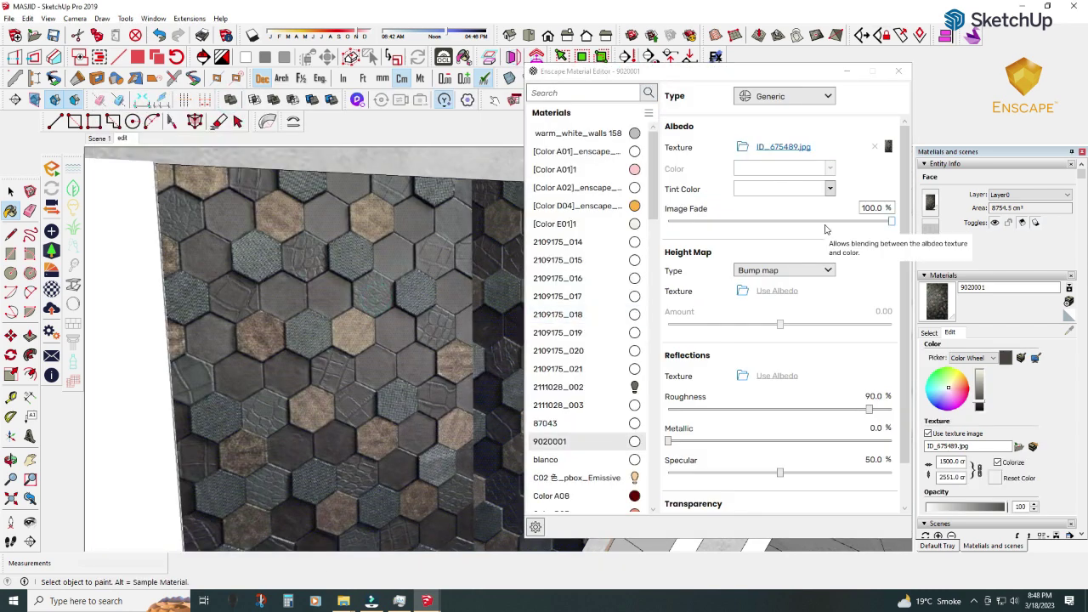
left_click(928, 333)
left_click(994, 349)
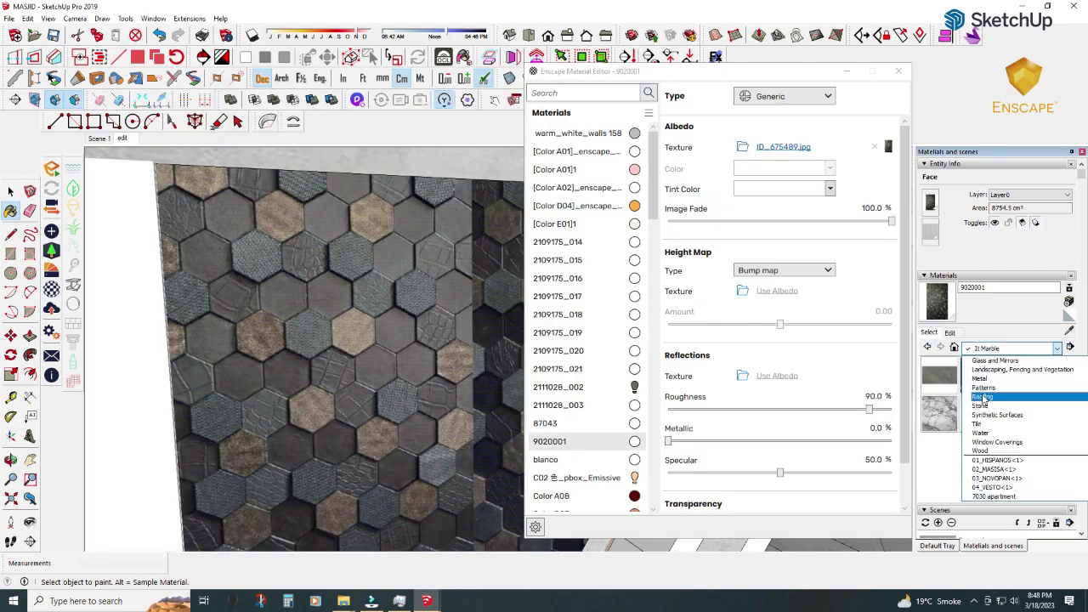
left_click(1003, 451)
left_click(1016, 375)
left_click(245, 320)
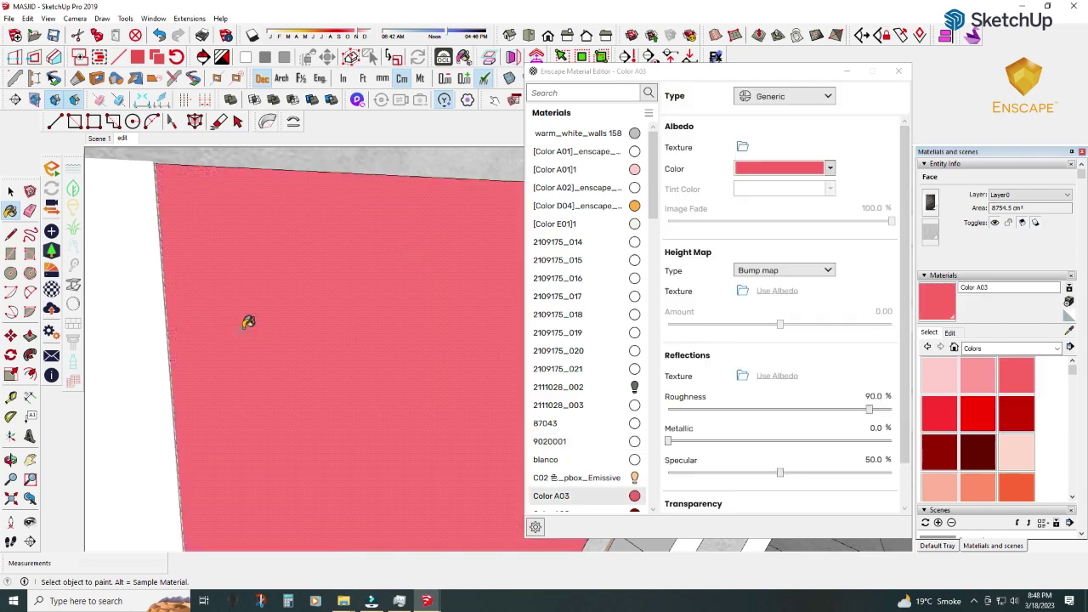
- Load the stone image from the Exterior wall tile folder as Color A03's texture
scroll(231, 359, "down", 2)
scroll(343, 354, "down", 2)
scroll(317, 371, "up", 5)
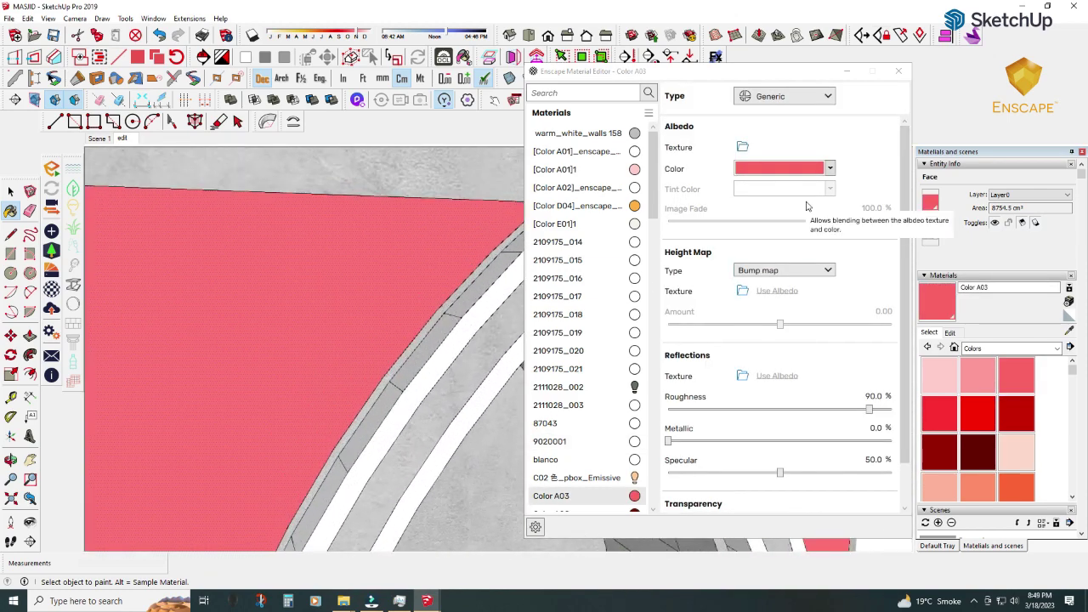
left_click(742, 146)
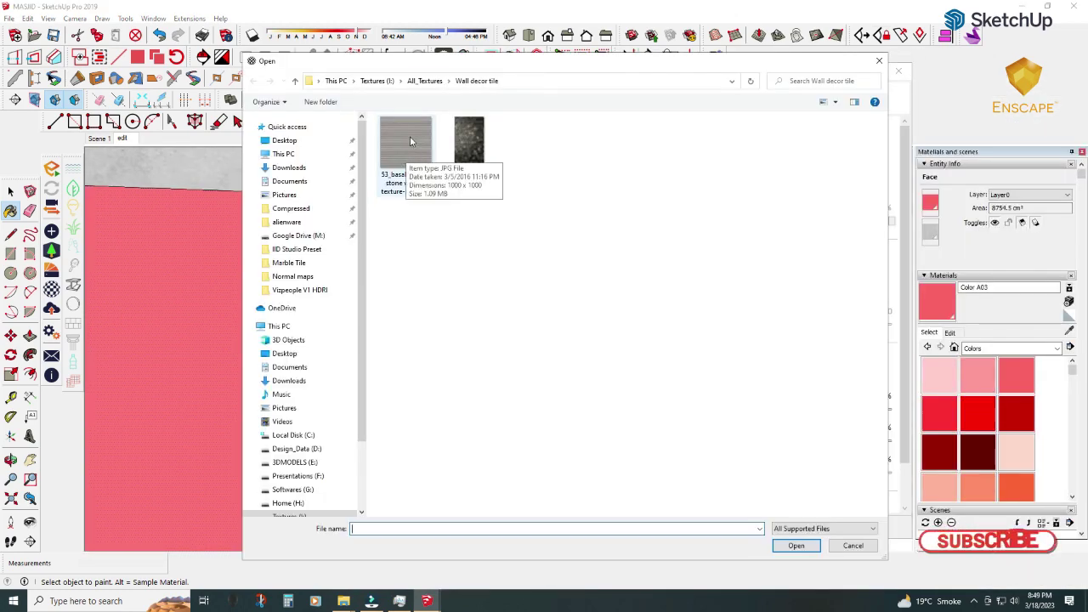
left_click(425, 80)
left_click(406, 230)
double_click(403, 220)
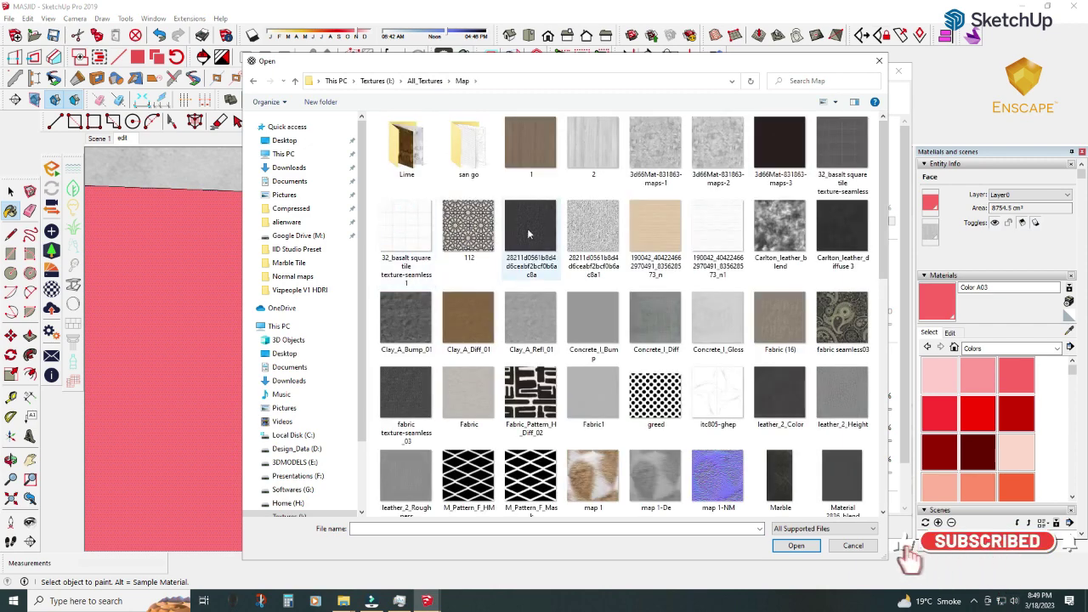
scroll(544, 323, "down", 5)
scroll(544, 323, "up", 5)
left_click(252, 81)
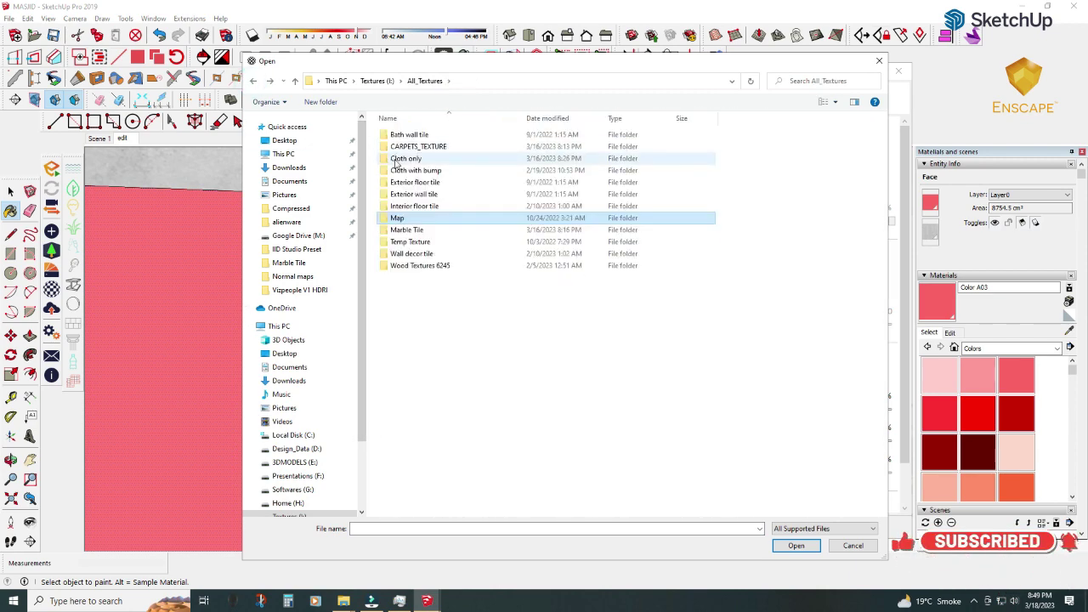
double_click(415, 182)
left_click(255, 80)
double_click(415, 182)
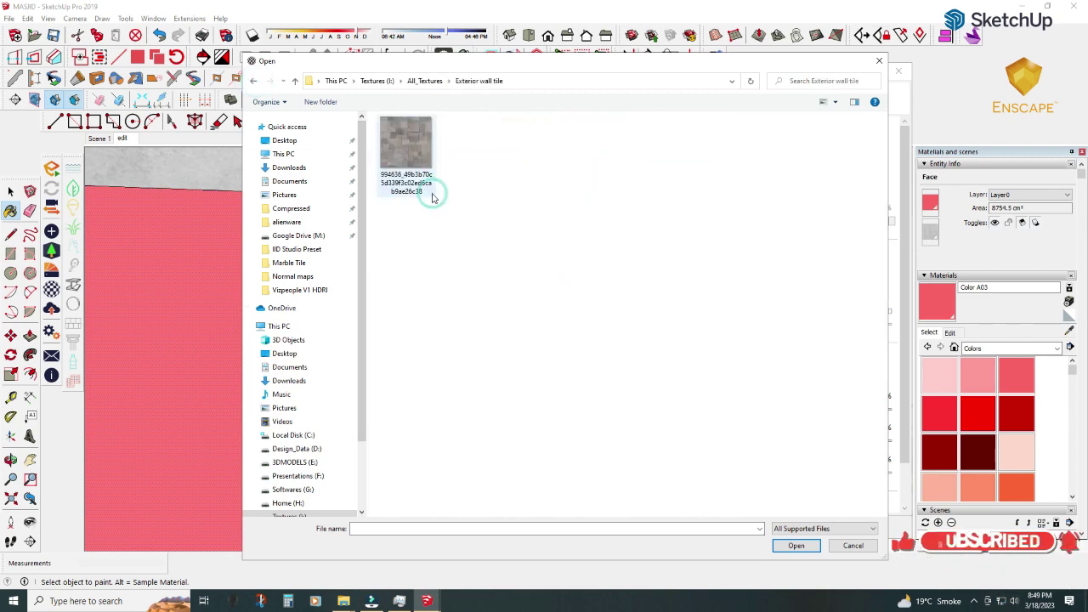
double_click(421, 183)
scroll(358, 190, "down", 2)
- Measure the wall height from its base to its top with the Tape Measure
key("space")
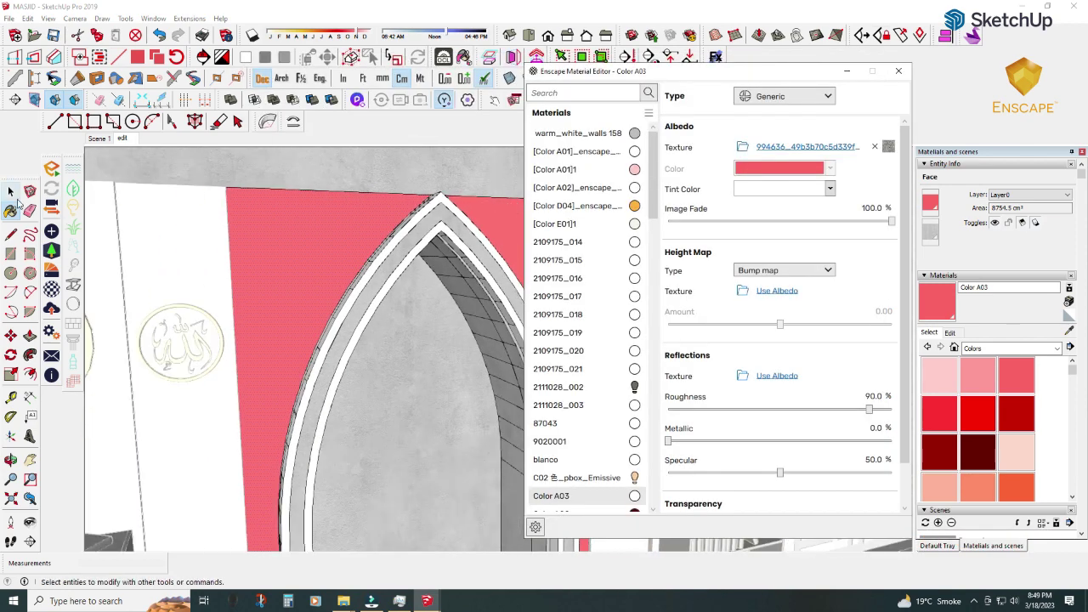
scroll(328, 286, "down", 2)
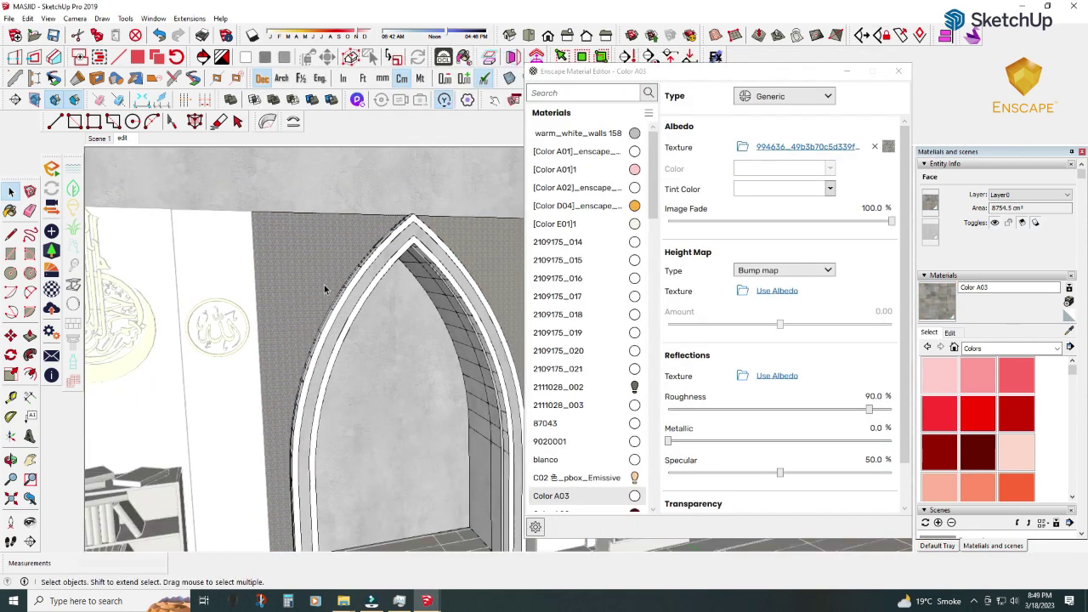
scroll(328, 286, "down", 2)
left_click(11, 397)
left_click(255, 538)
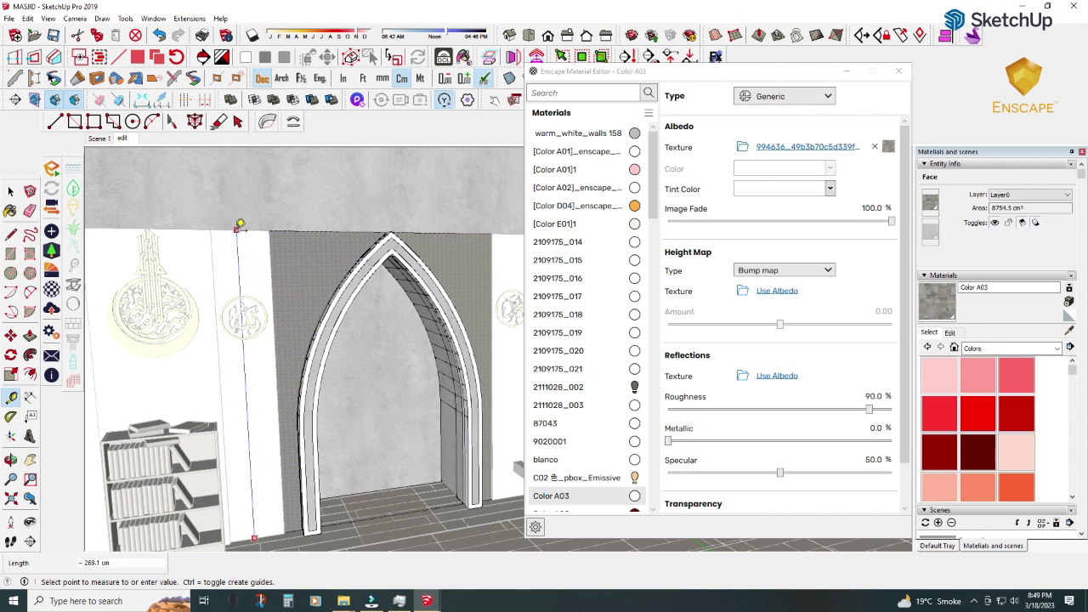
left_click(241, 223)
key("space")
- Set the Color A03 stone texture size to 1500 cm
left_click(951, 332)
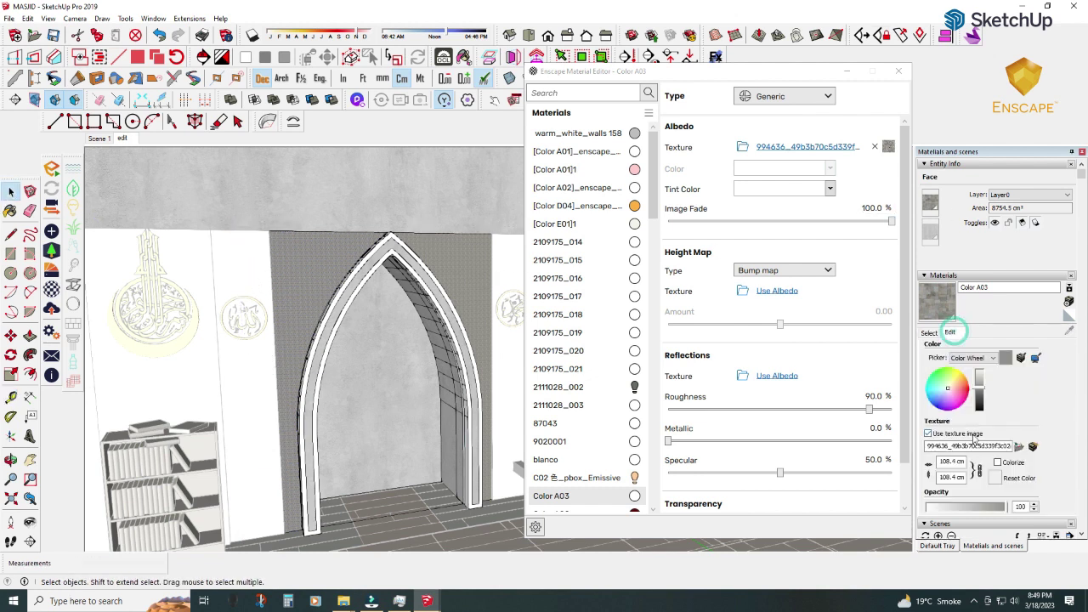
double_click(963, 478)
type("269")
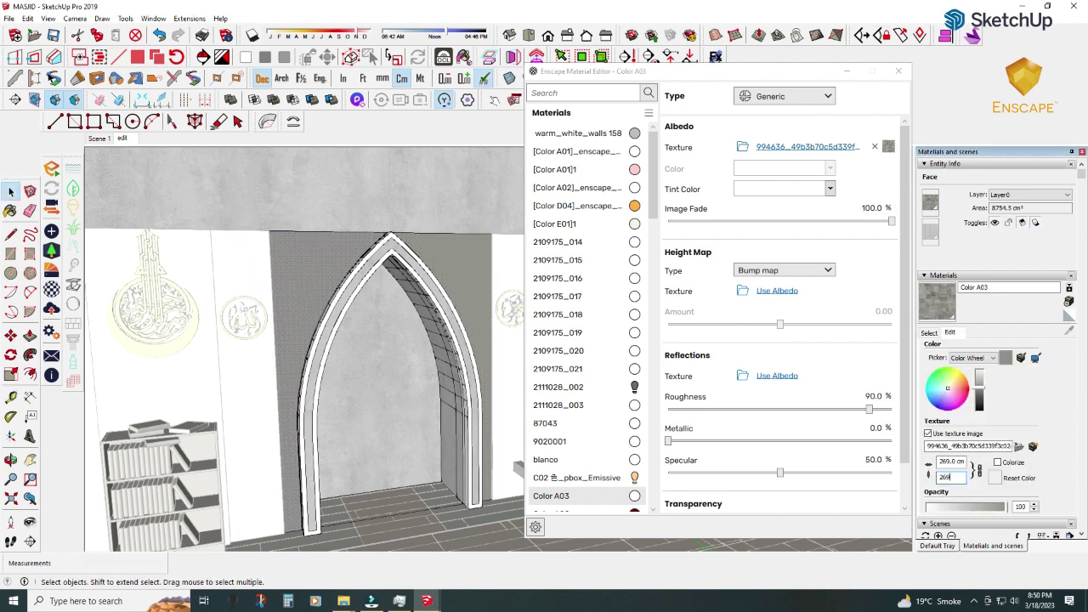
key("Return")
scroll(304, 244, "up", 5)
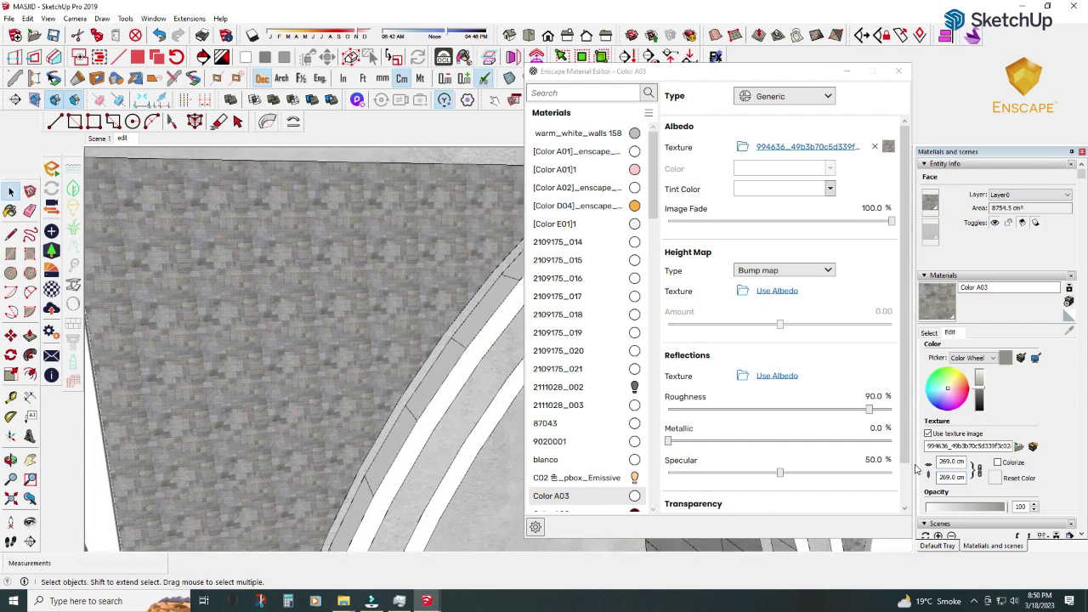
left_click(979, 473)
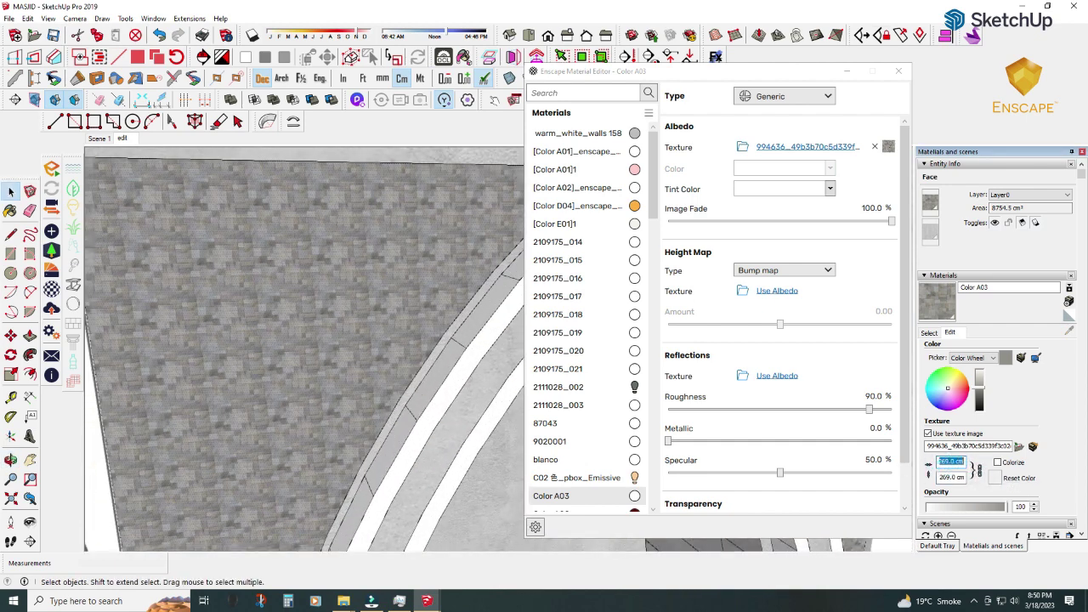
type("500")
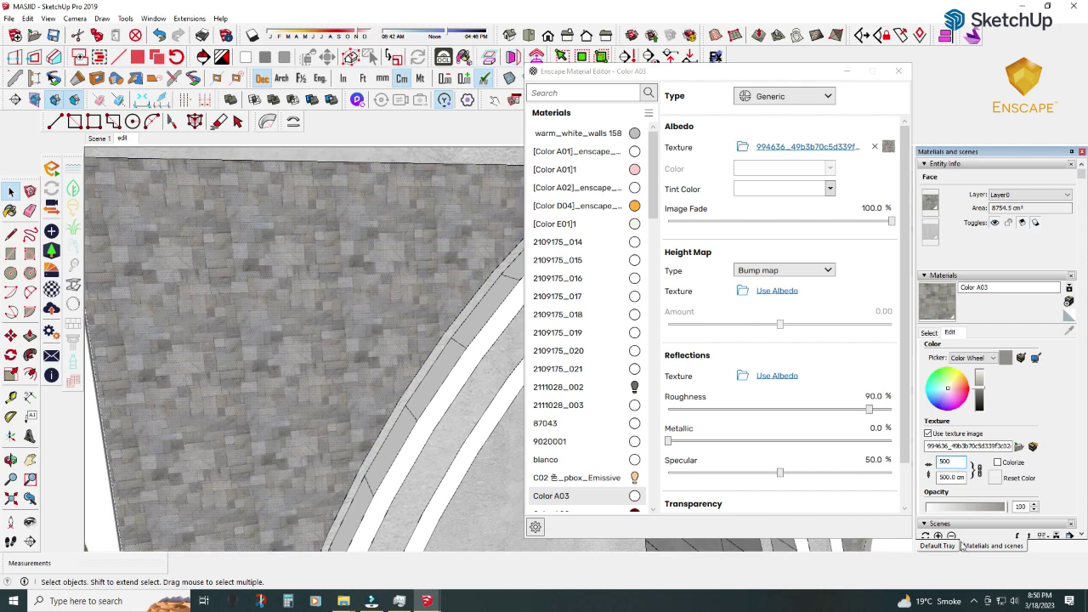
double_click(946, 461)
type("1000")
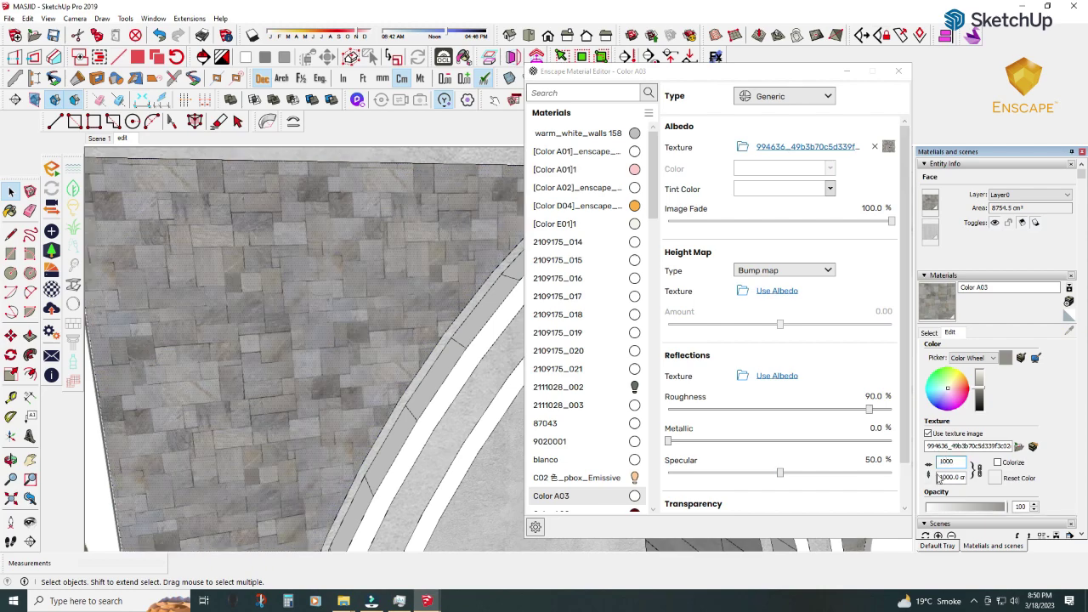
type("5")
key("Return")
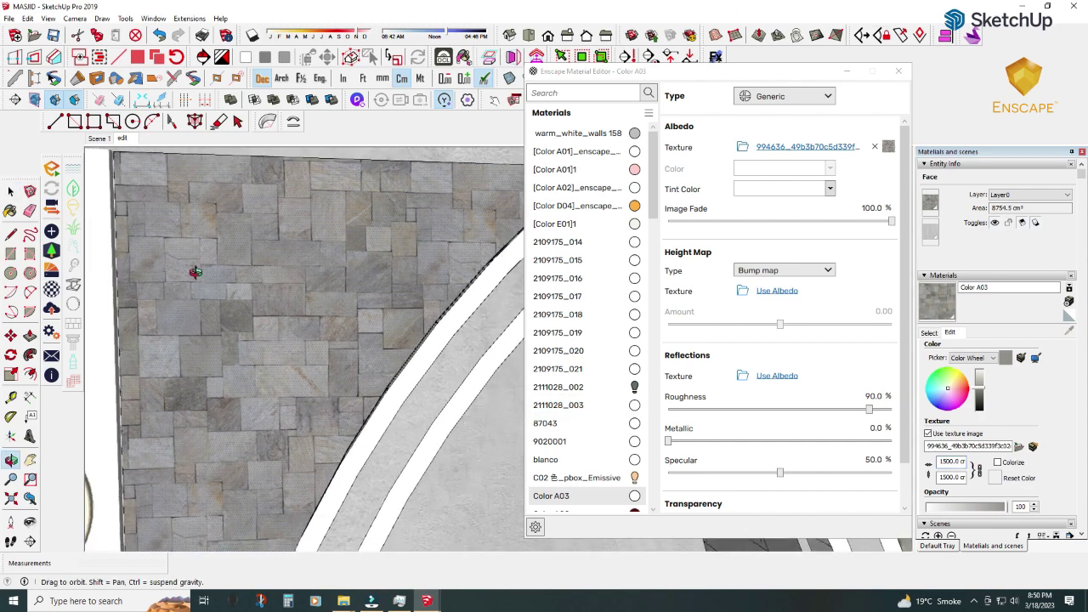
- Use the stone texture as the Enscape bump map and hide the material editor
middle_click_drag(195, 272, 244, 212)
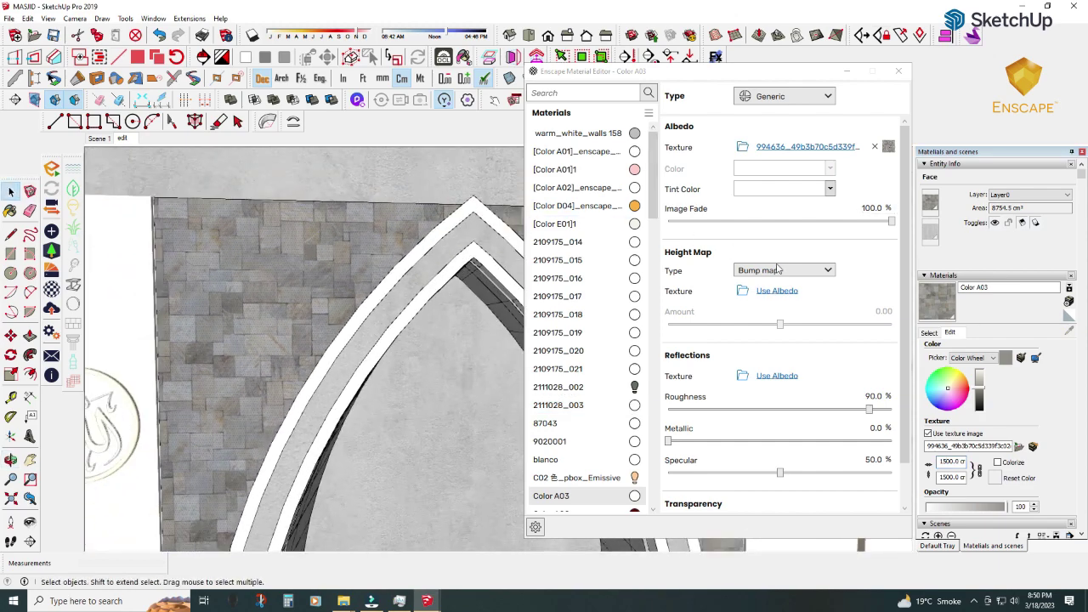
left_click(775, 290)
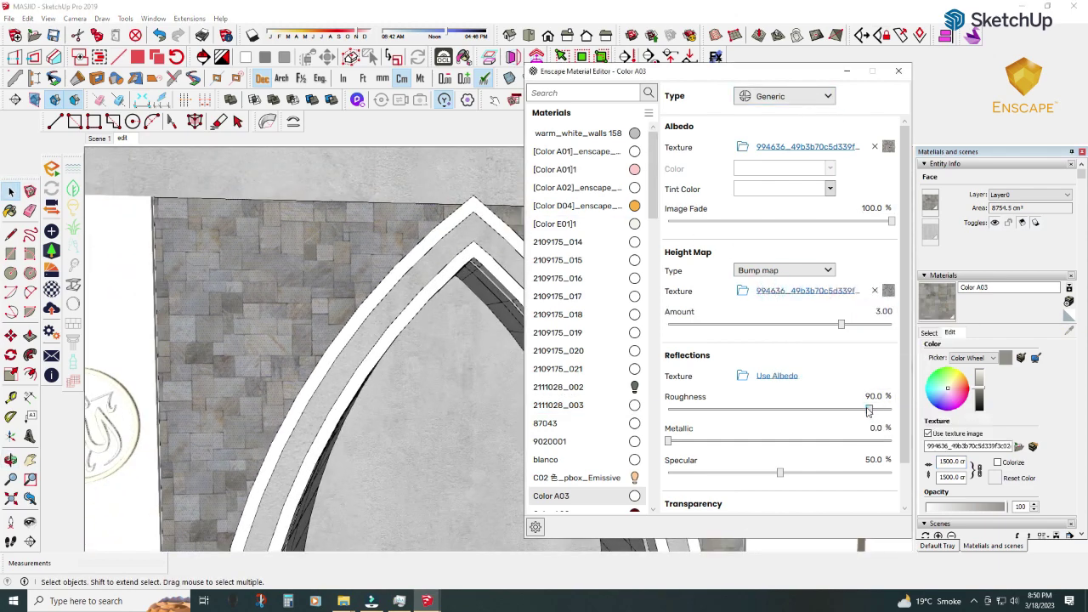
left_click(846, 73)
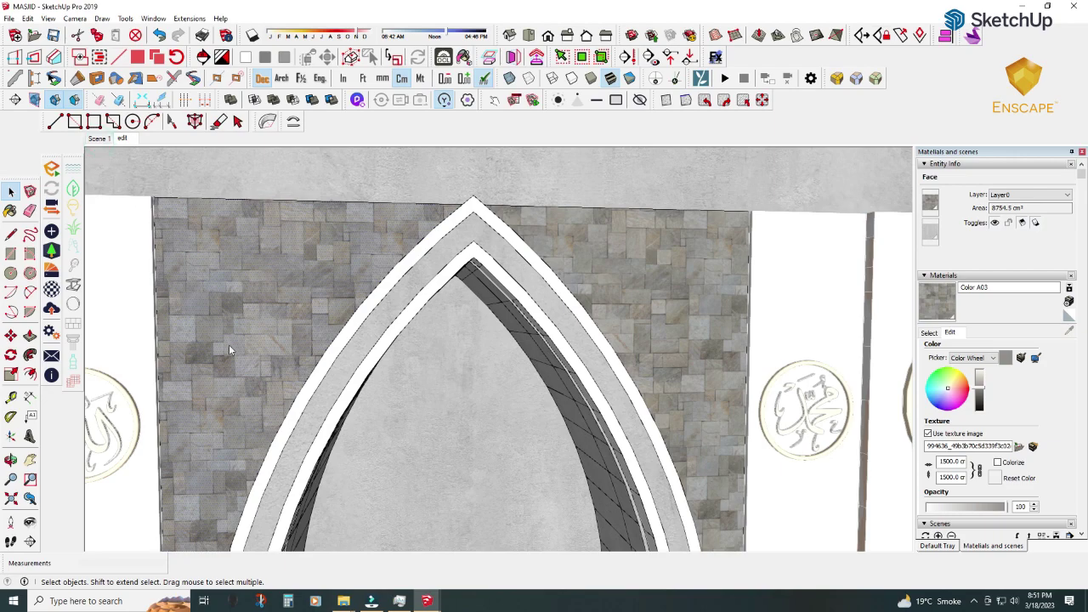
- Paint the arch band with Color B01 from the Colors library
scroll(544, 425, "down", 5)
scroll(507, 340, "up", 5)
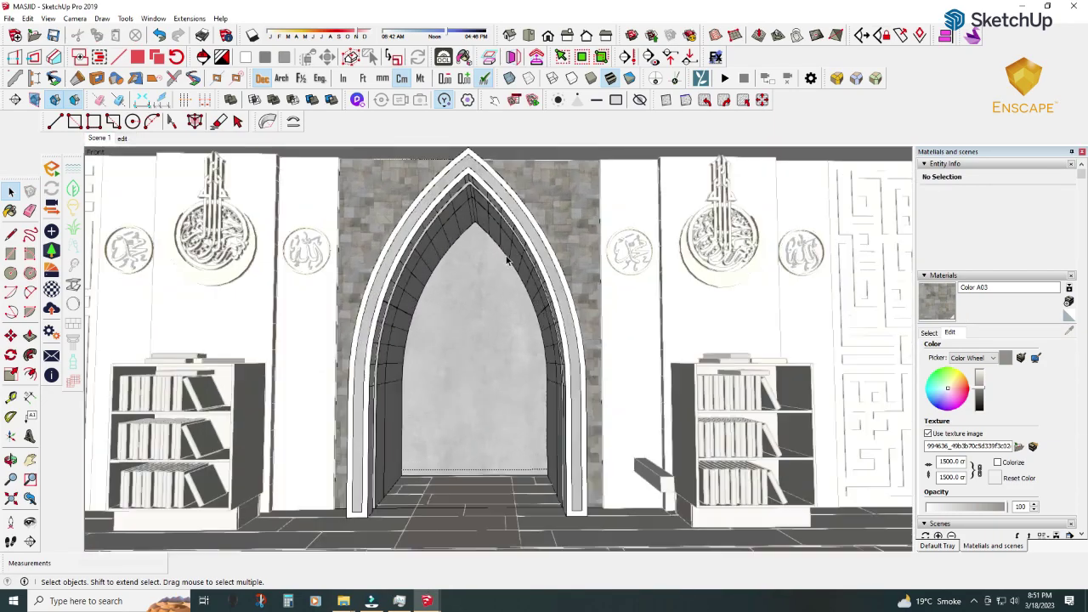
scroll(527, 264, "up", 3)
left_click(556, 264)
scroll(565, 266, "up", 2)
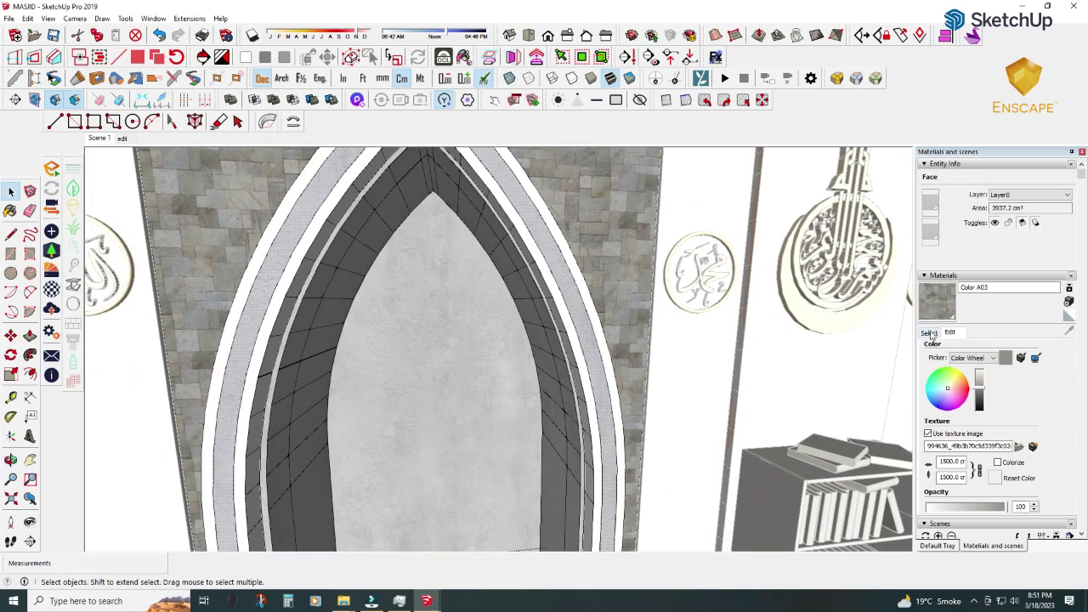
left_click(929, 333)
left_click(1016, 450)
left_click(578, 292)
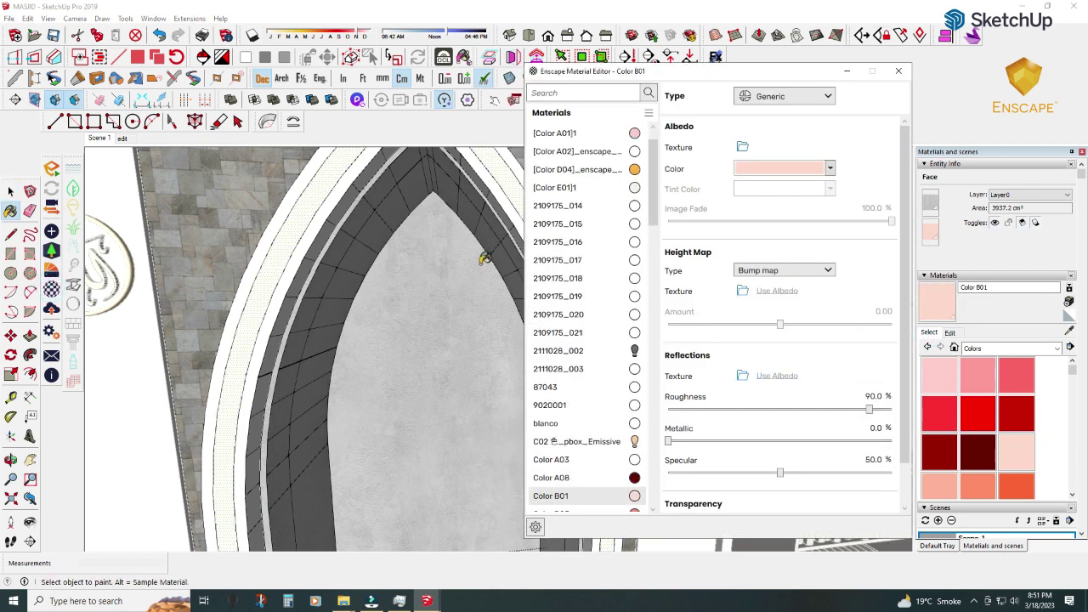
- Load Tiles072_2K_Color from the Enscape PBR Tile folder as Color B01's albedo texture
left_click(742, 147)
scroll(302, 459, "down", 2)
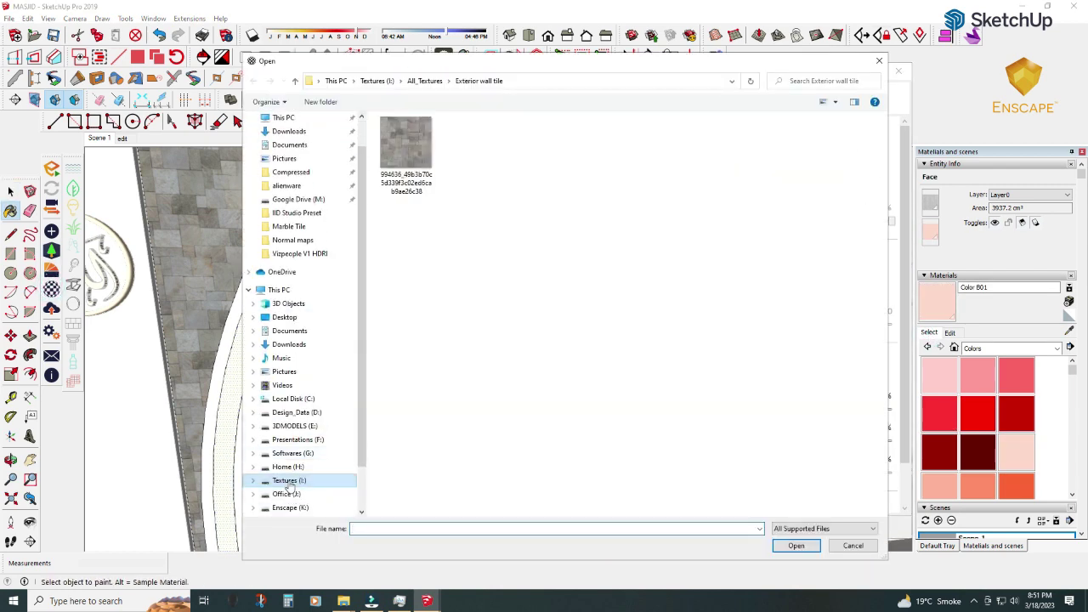
left_click(289, 481)
double_click(434, 185)
double_click(527, 374)
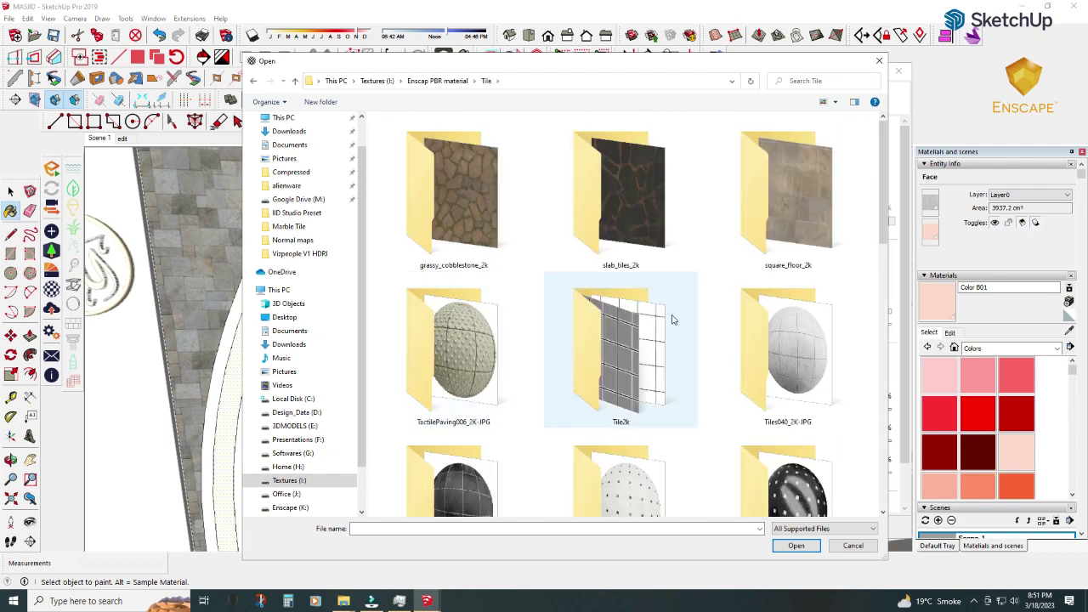
left_click_drag(884, 194, 887, 341)
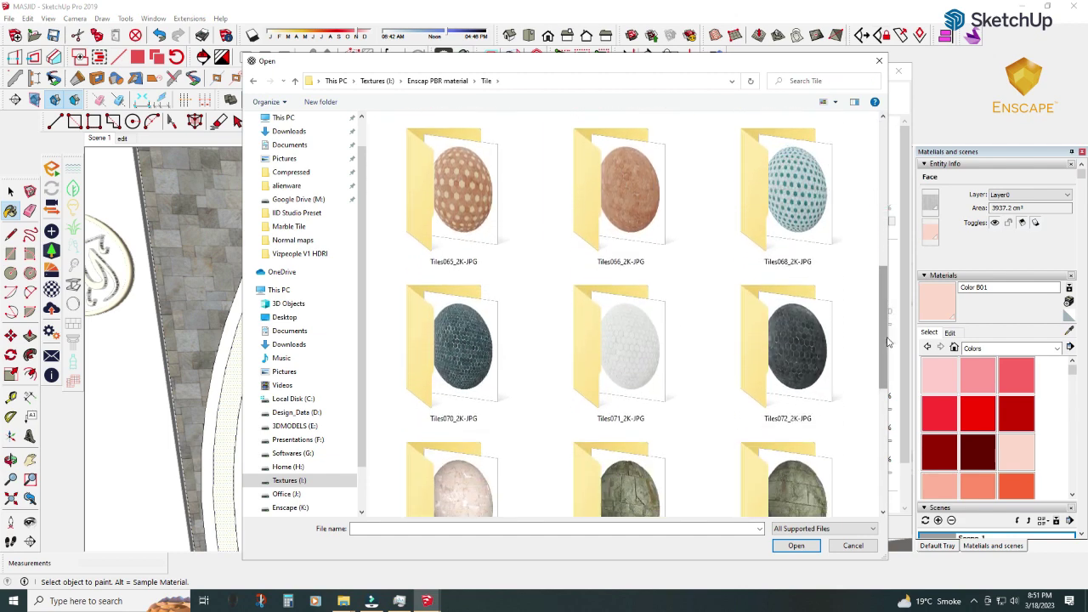
double_click(787, 346)
left_click(834, 101)
left_click(879, 74)
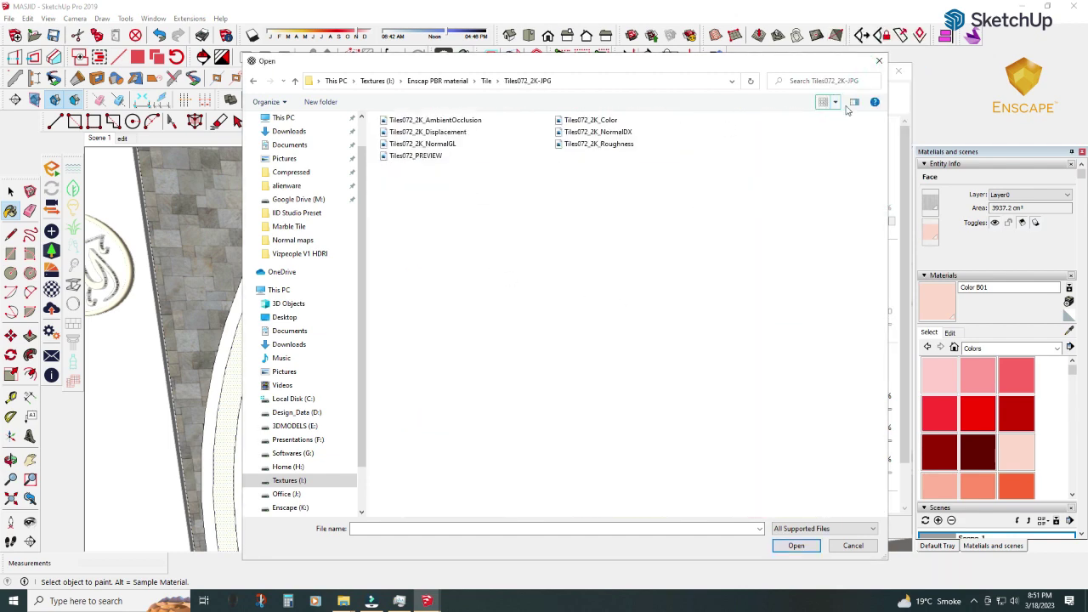
left_click(834, 102)
left_click(875, 79)
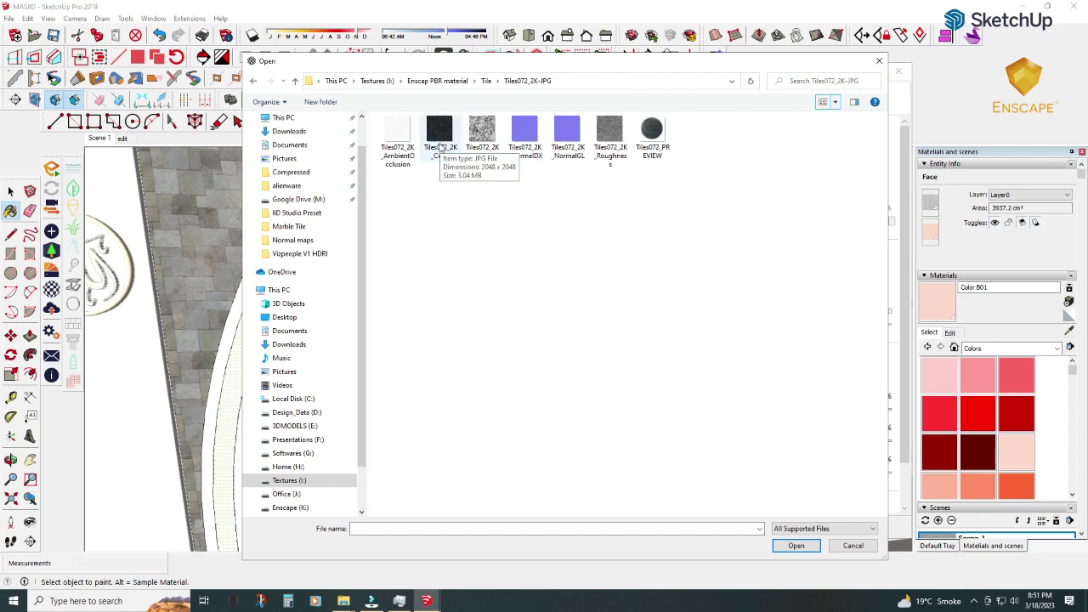
double_click(441, 136)
- Assign Tiles072_2K_Displacement as the height map and Tiles072_2K_Roughness for reflections
scroll(413, 255, "up", 3)
scroll(278, 235, "up", 3)
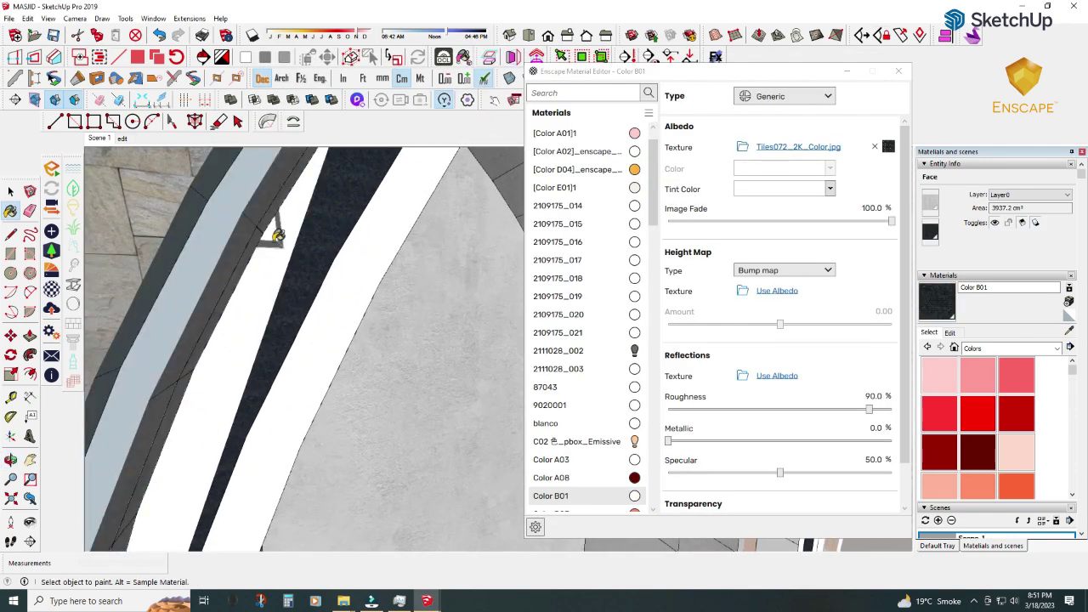
scroll(278, 235, "down", 3)
left_click(776, 291)
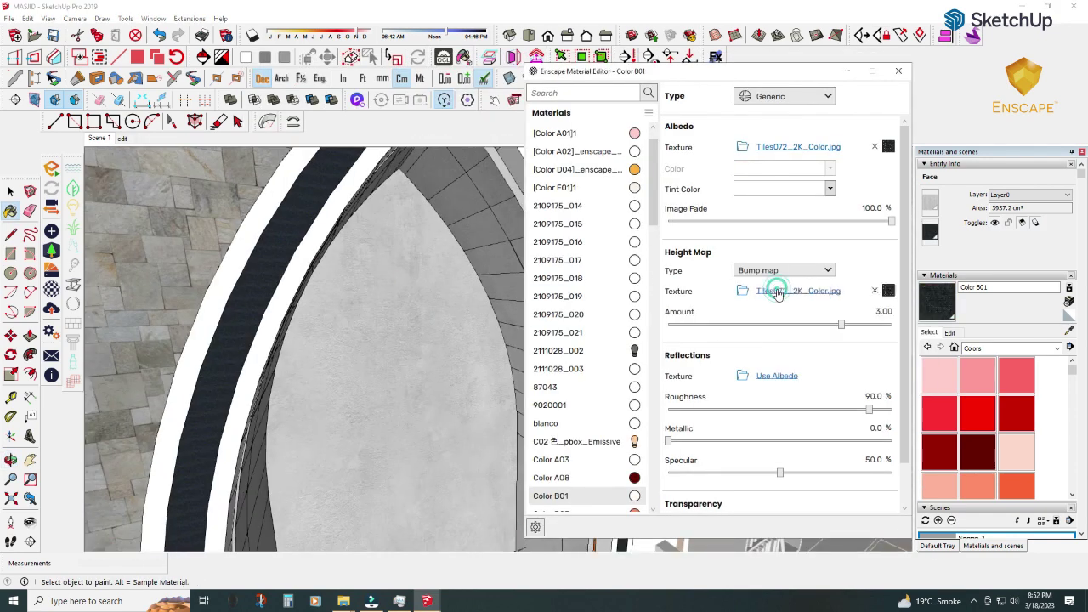
left_click(739, 291)
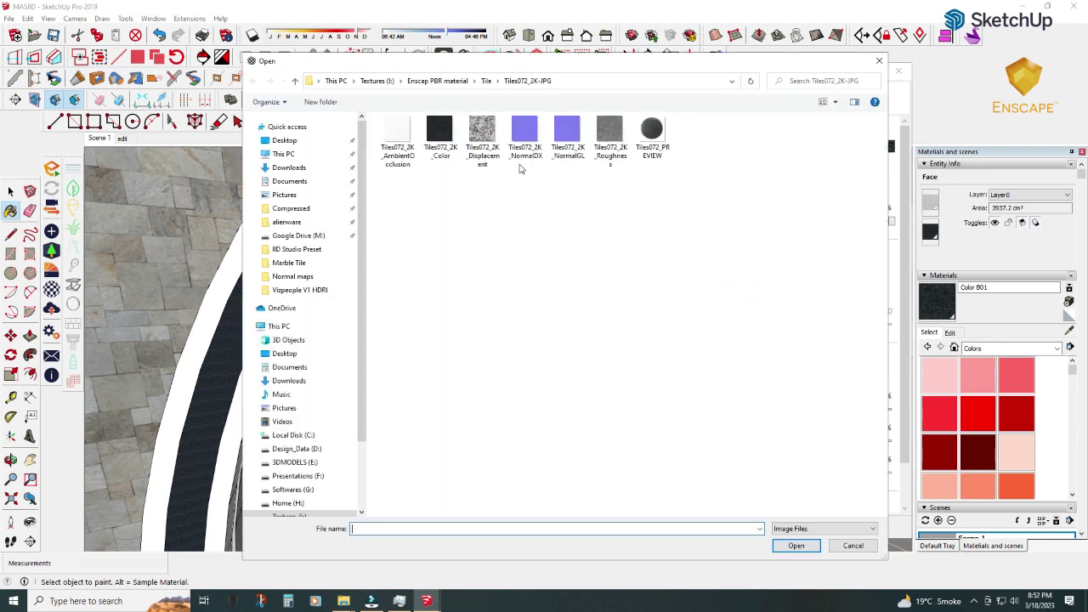
double_click(482, 136)
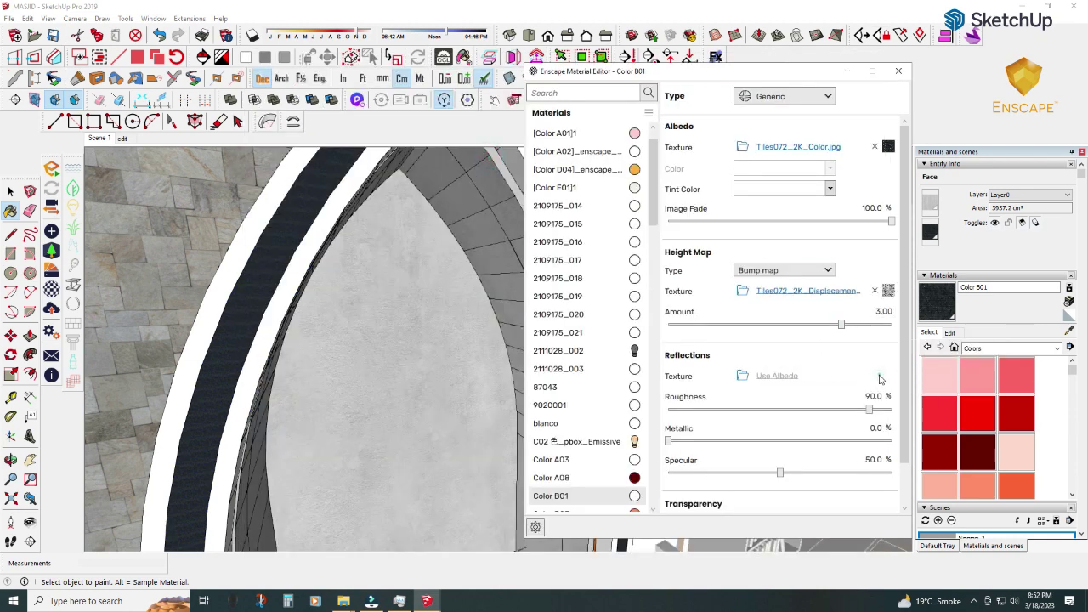
left_click(742, 376)
double_click(610, 140)
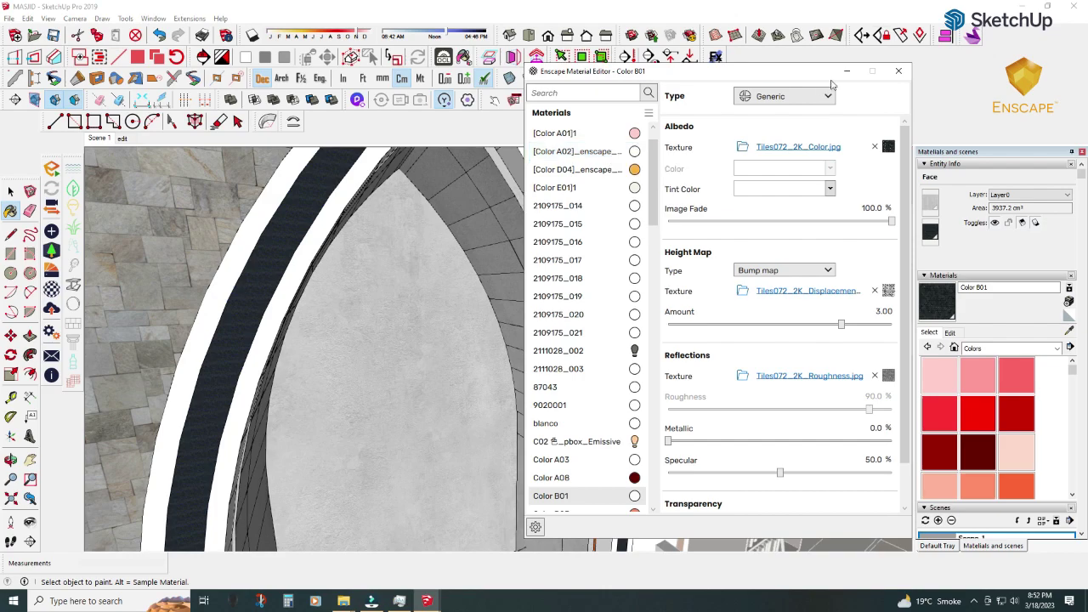
- Close the Enscape material editor and orbit around the arch wall
left_click(898, 71)
left_click(949, 332)
mouse_move(269, 253)
middle_mouse_down()
mouse_move(206, 315)
mouse_move(280, 312)
middle_mouse_up()
scroll(243, 314, "down", 2)
scroll(242, 316, "down", 3)
scroll(408, 308, "down", 3)
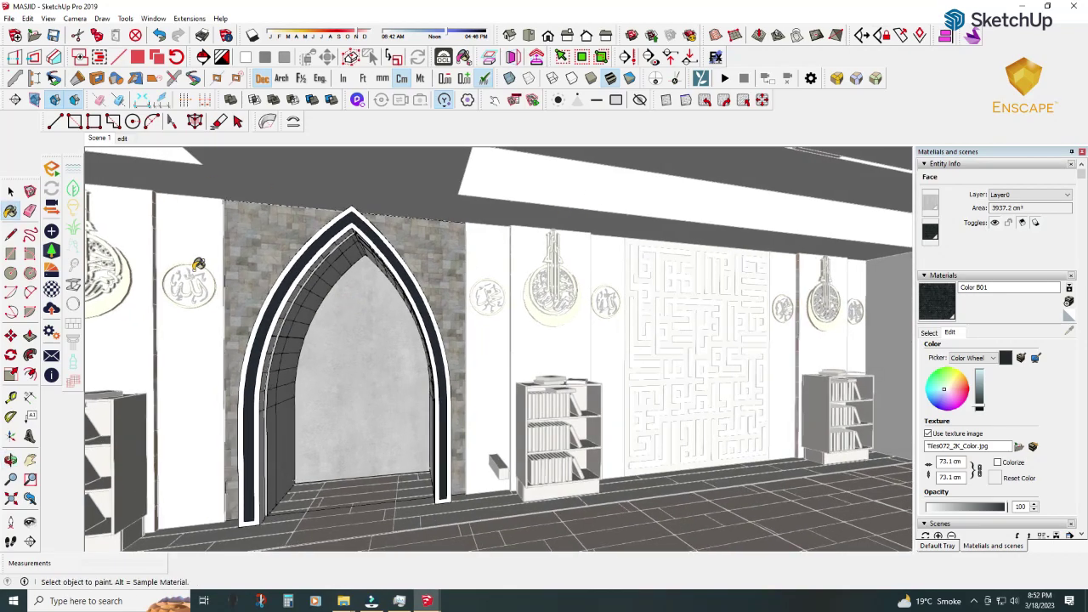
right_click(467, 440)
middle_click_drag(629, 510, 595, 510)
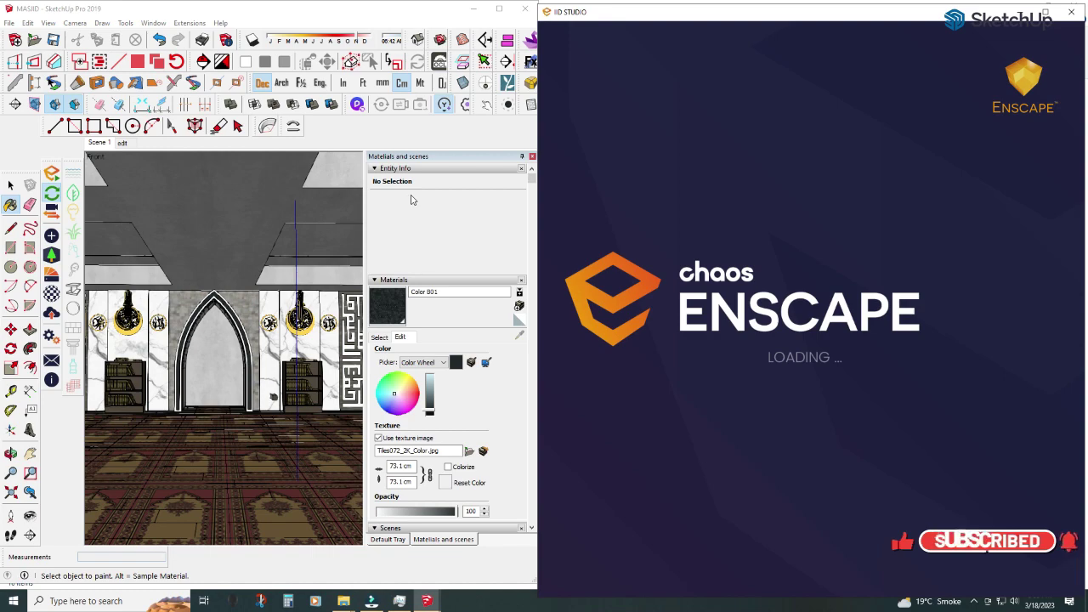
- Sync the Enscape view and set the Color B01 texture width to 900 cm
scroll(223, 316, "up", 3)
scroll(251, 310, "up", 3)
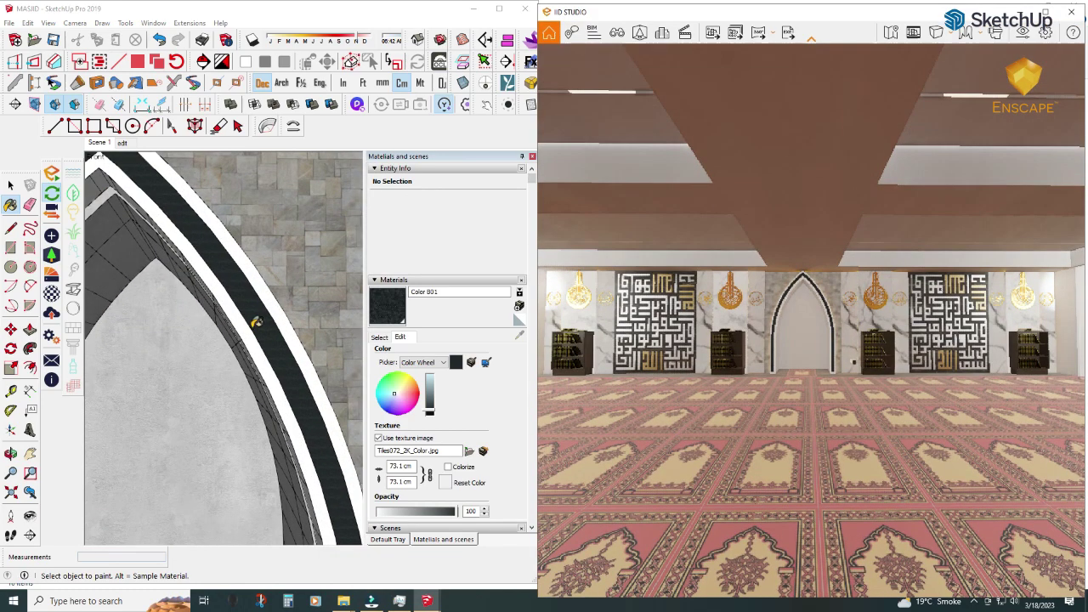
scroll(255, 315, "up", 2)
left_click(51, 214)
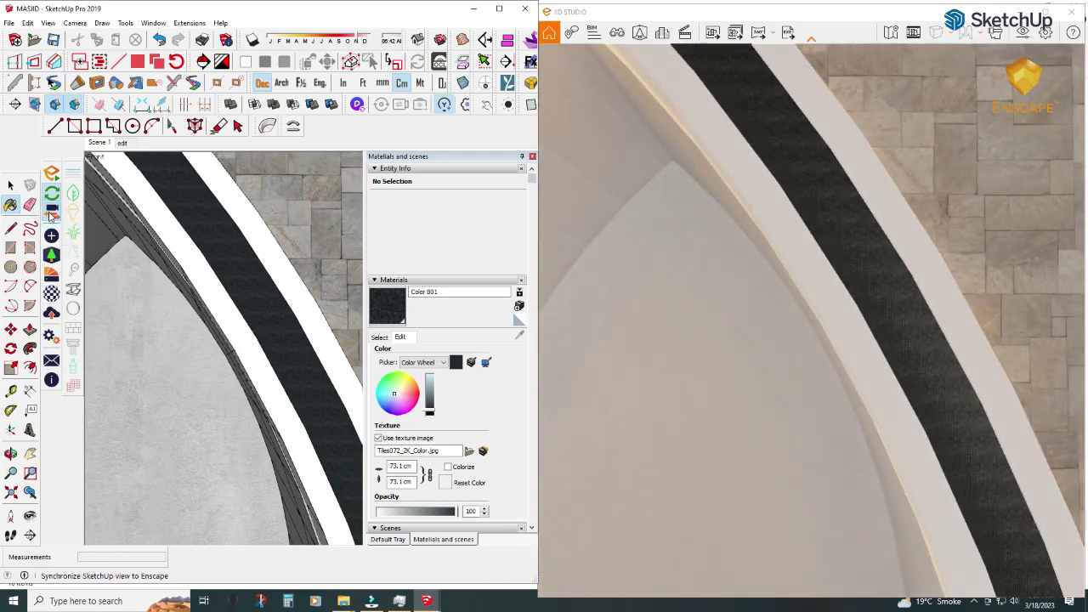
scroll(252, 308, "up", 2)
scroll(255, 310, "up", 2)
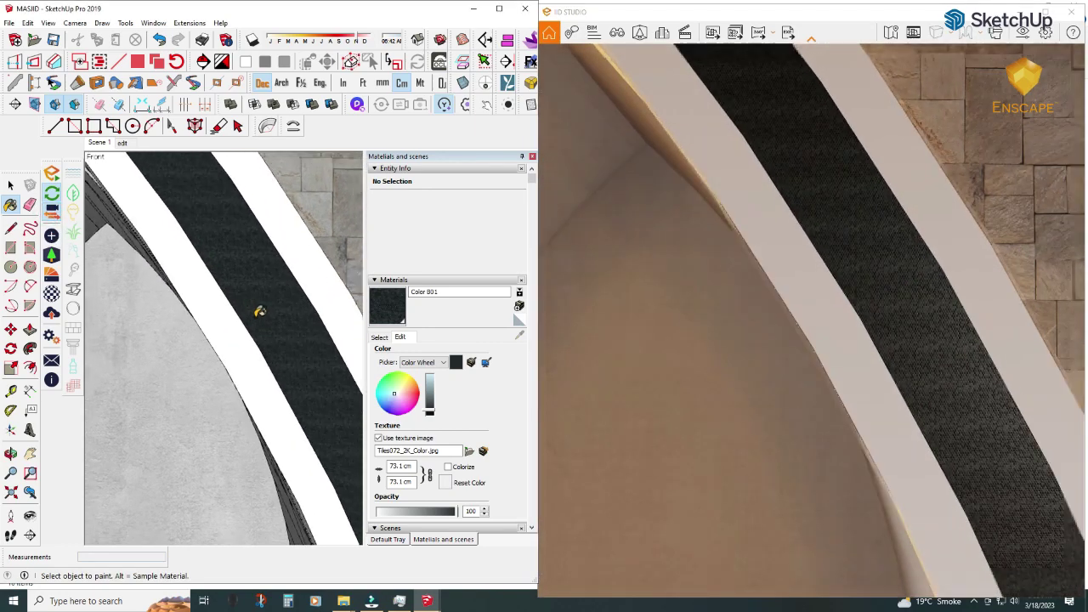
left_click(412, 466)
type("2")
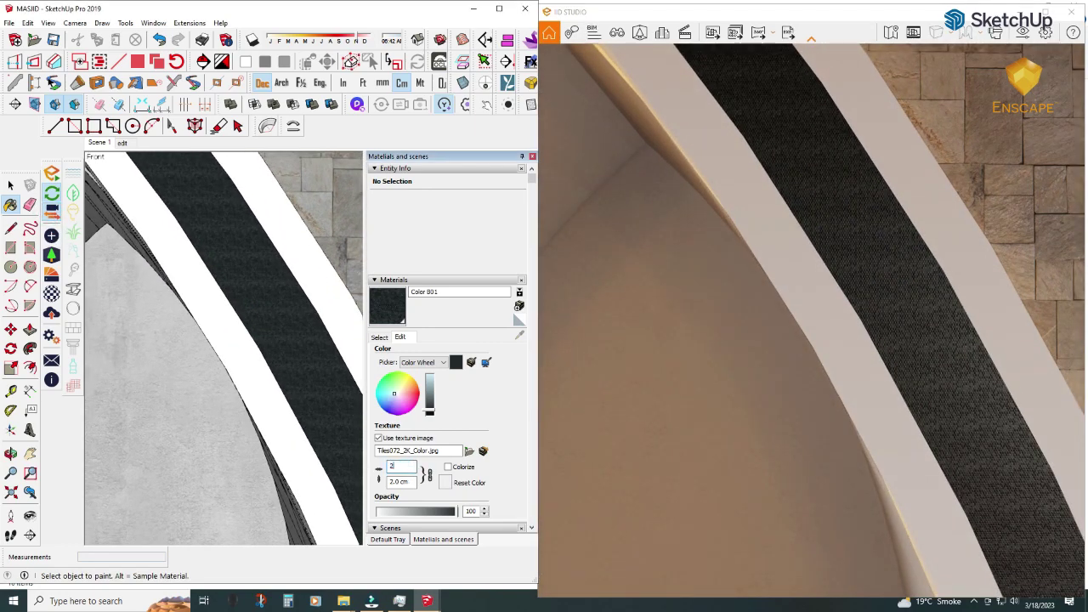
type("000")
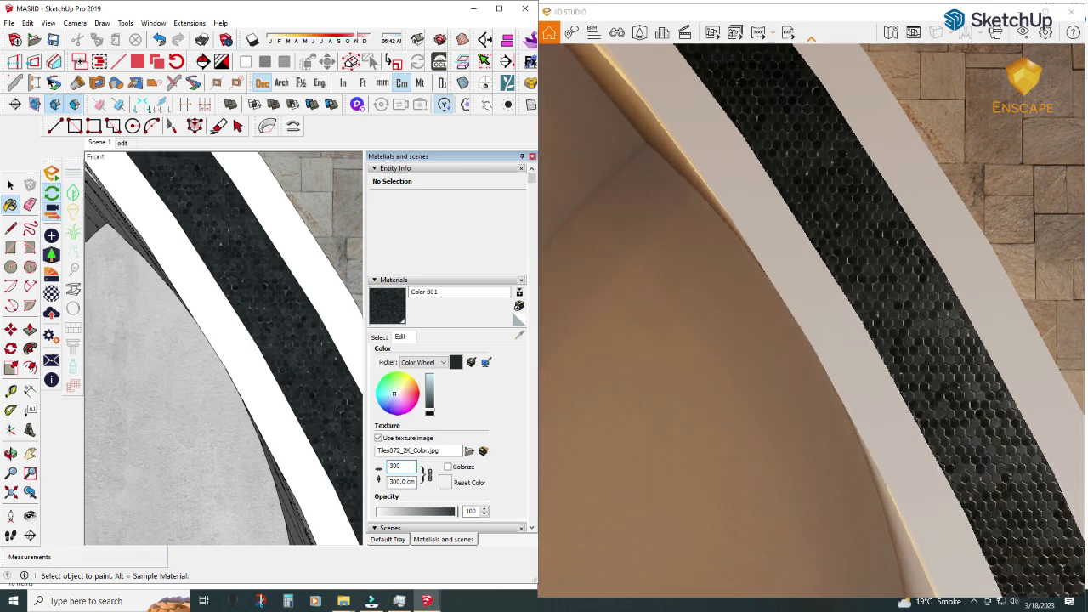
type("600")
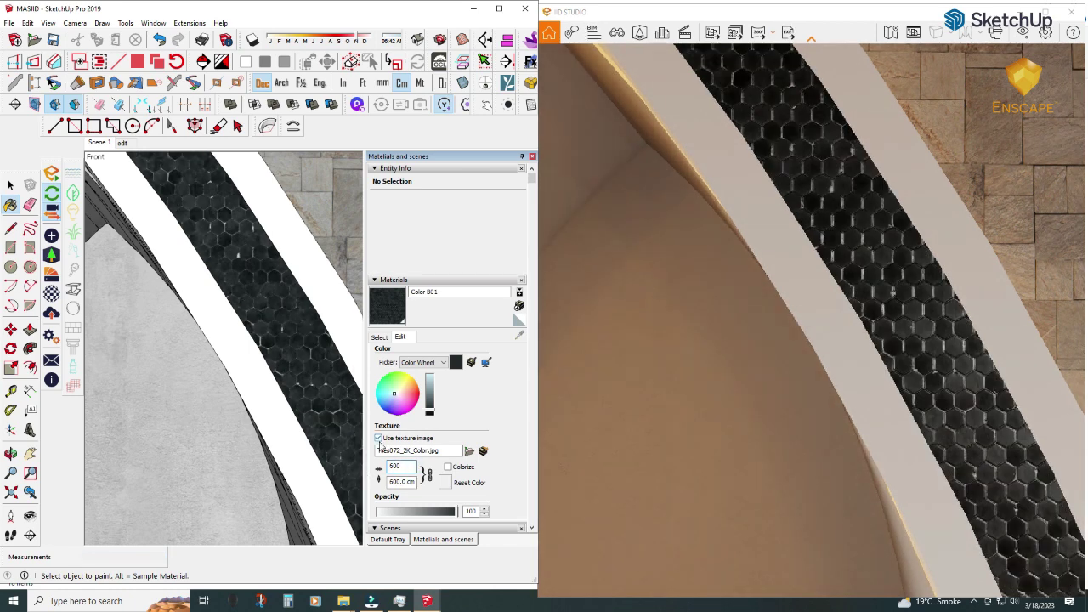
type("600")
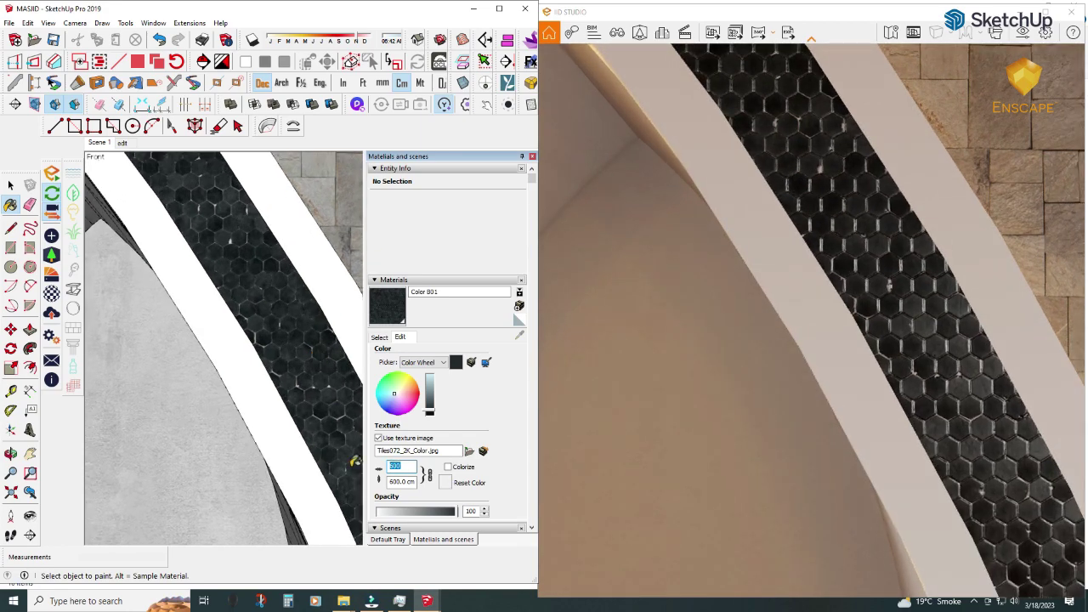
type("900")
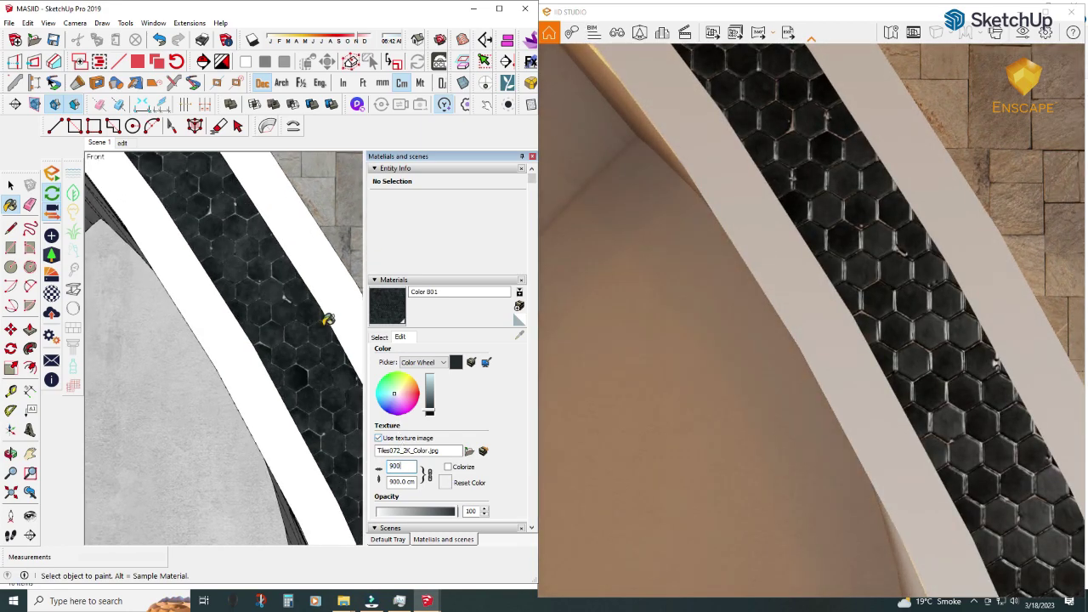
- Push/pull the grey band's face out by 1 cm
middle_click_drag(327, 320, 204, 298)
key("space")
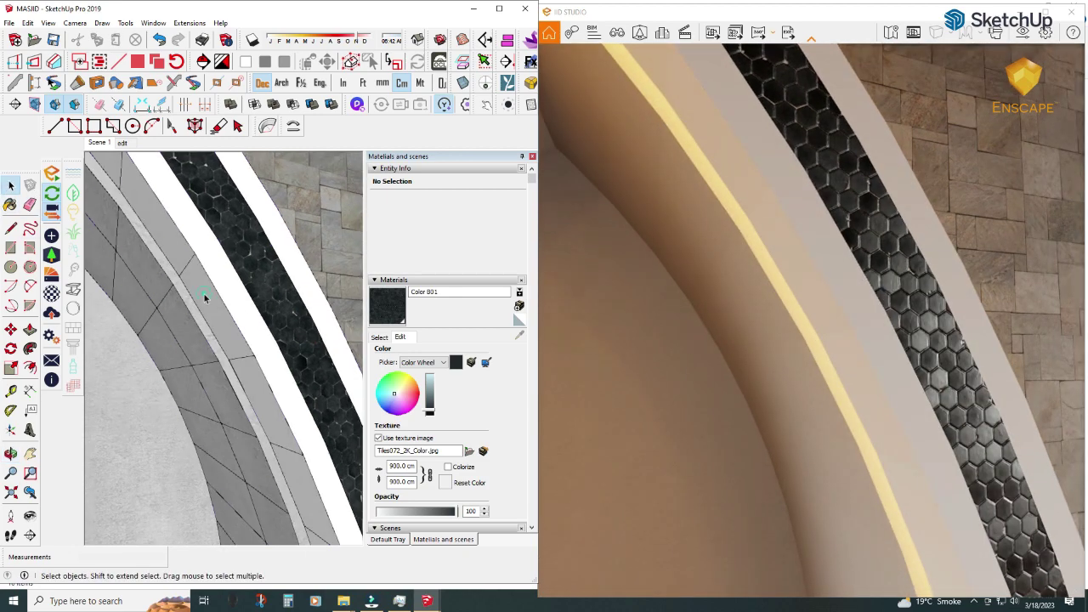
left_click(204, 297)
left_click(244, 312)
key("p")
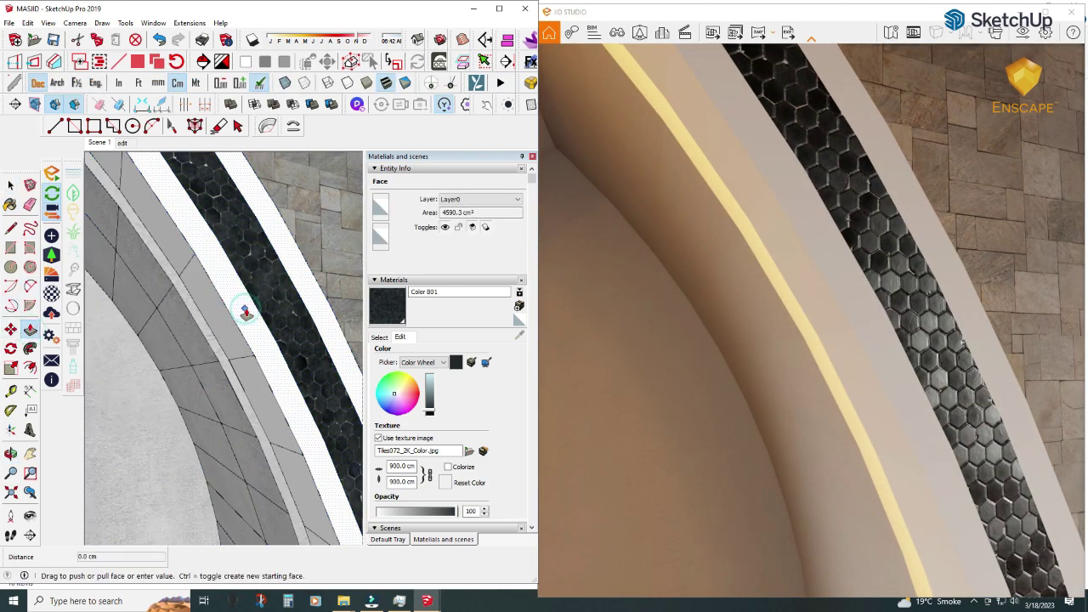
left_click_drag(245, 313, 250, 316)
type("1")
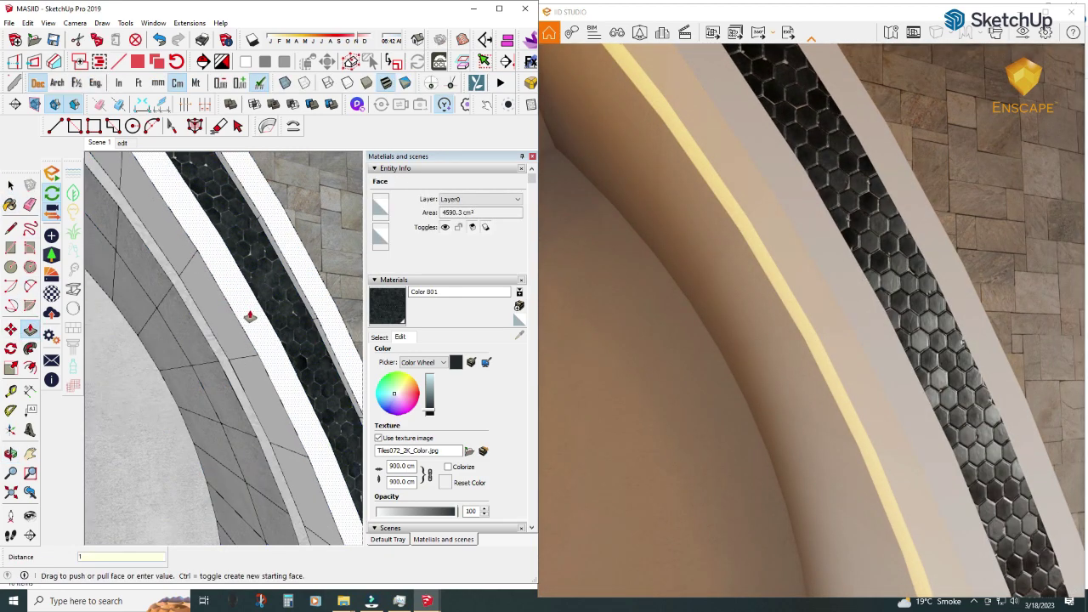
key("Return")
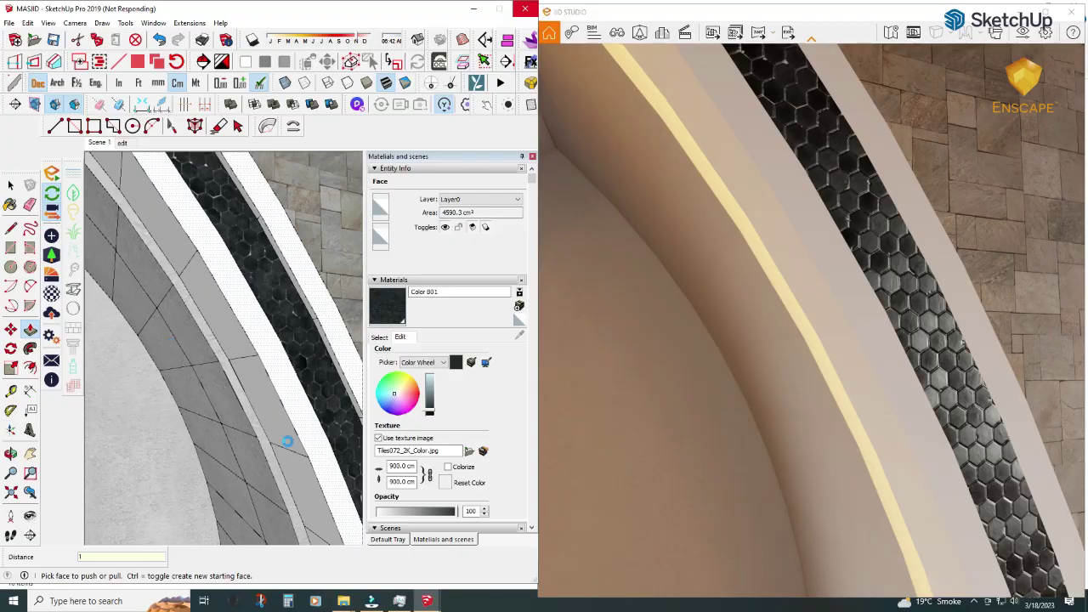
- Check the properties of MASJID-0.tmp in the RecoveredFiles folder
left_click(282, 552)
double_click(184, 136)
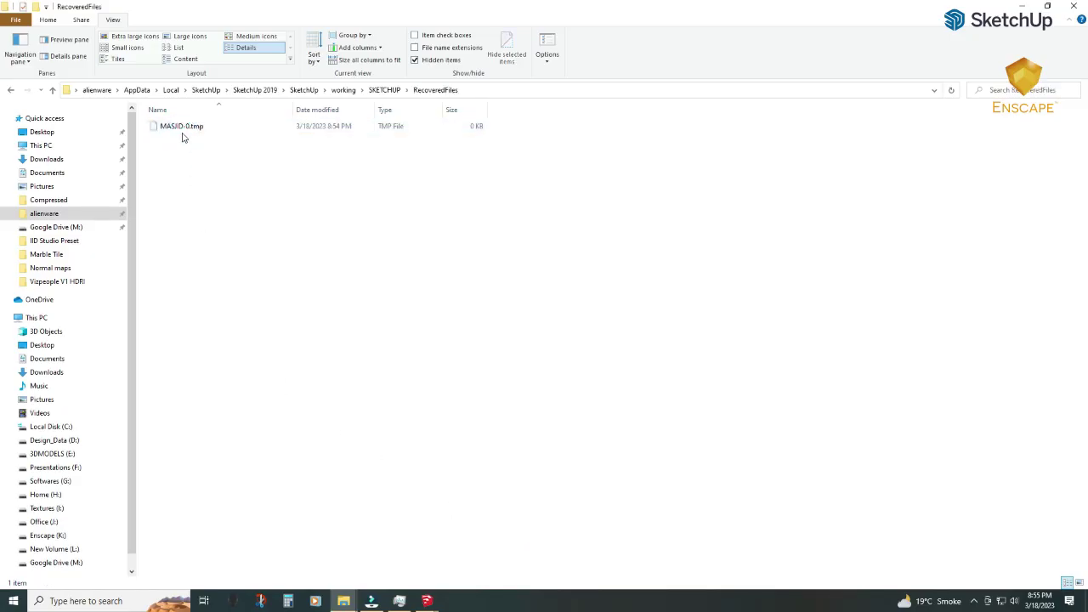
right_click(181, 129)
left_click(206, 361)
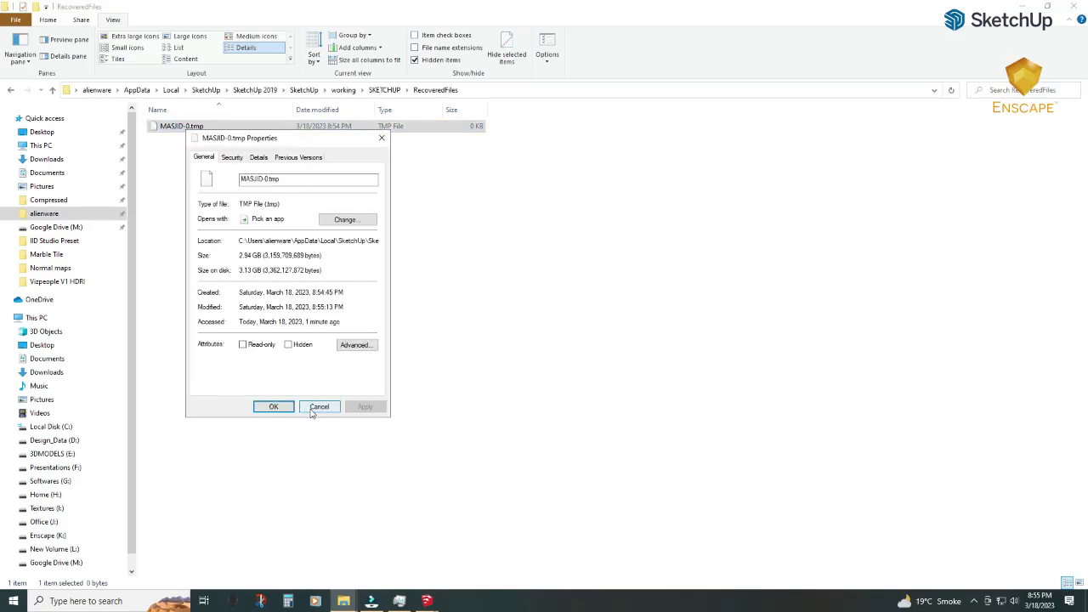
left_click(318, 407)
- Return to the SketchUp model and bring up Task Manager
mouse_move(427, 601)
left_click(364, 552)
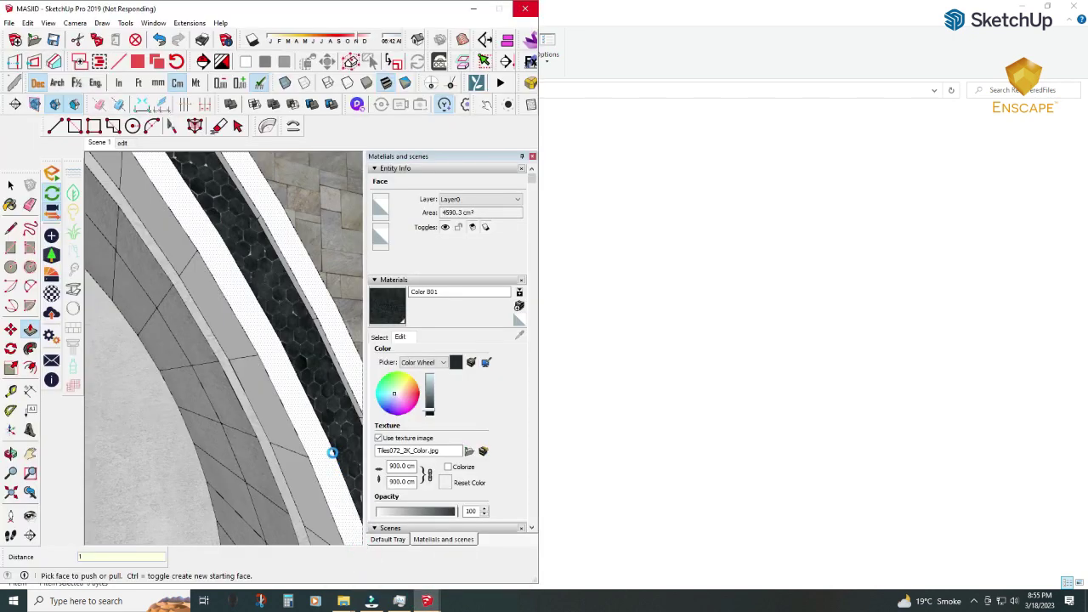
mouse_move(343, 601)
left_click(389, 568)
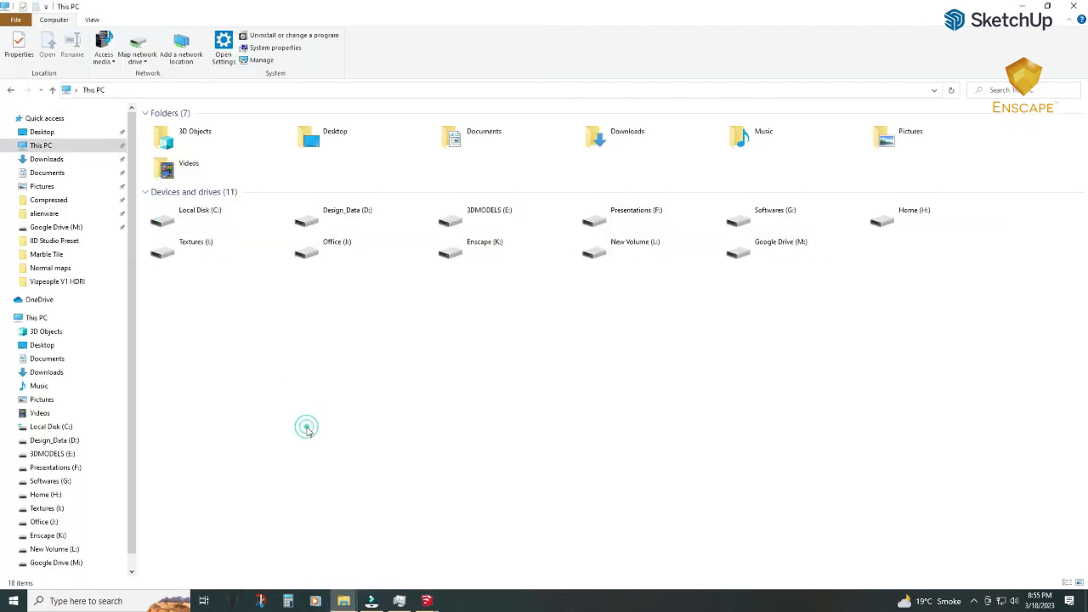
mouse_move(427, 601)
left_click(360, 571)
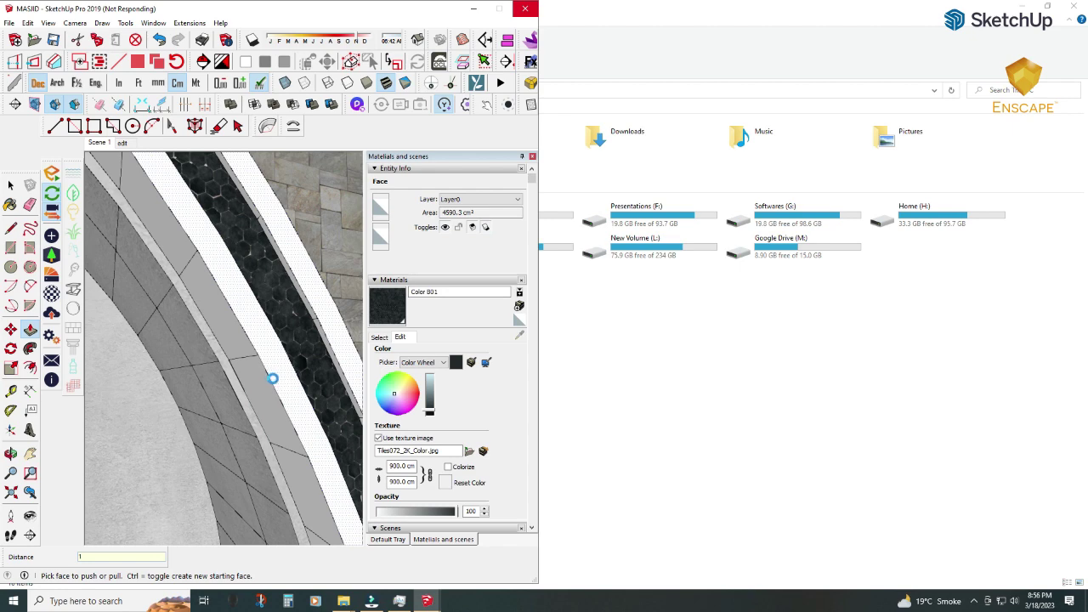
key("ctrl+shift+Escape")
left_click(167, 139)
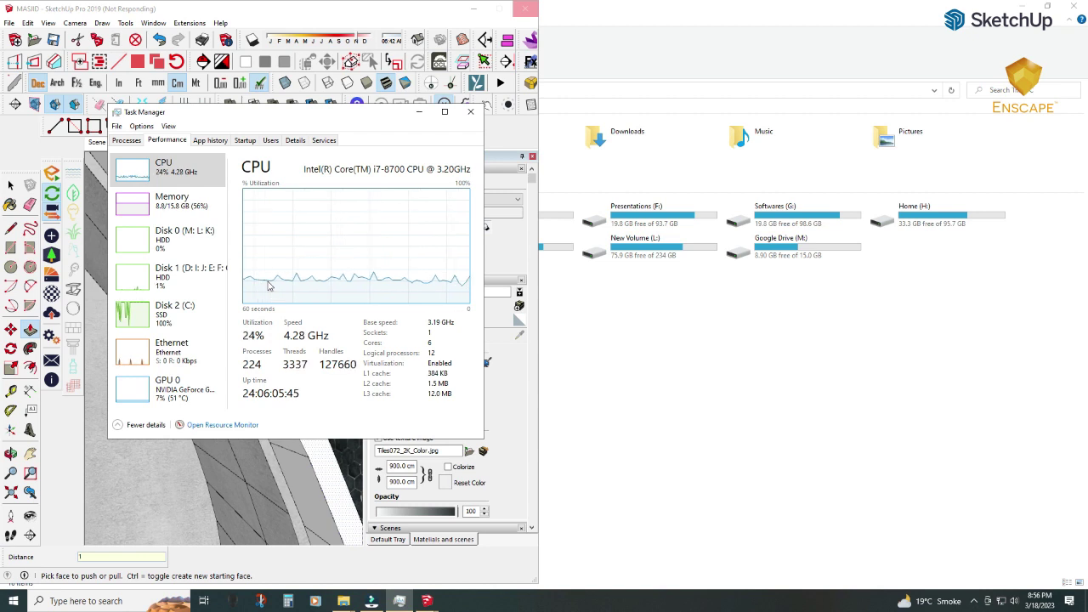
left_click(169, 198)
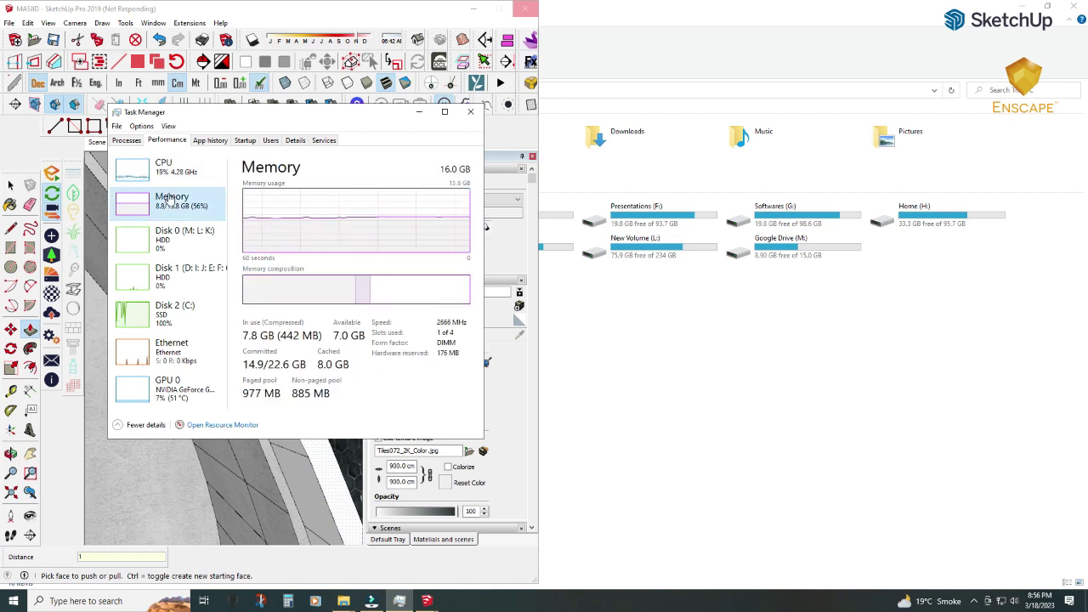
left_click(168, 240)
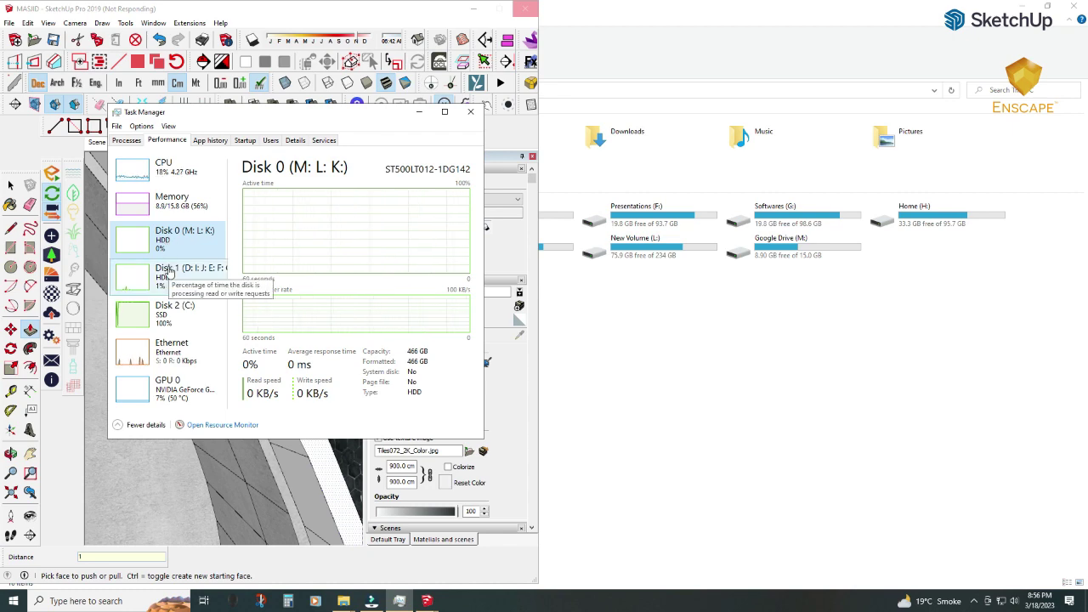
left_click(169, 272)
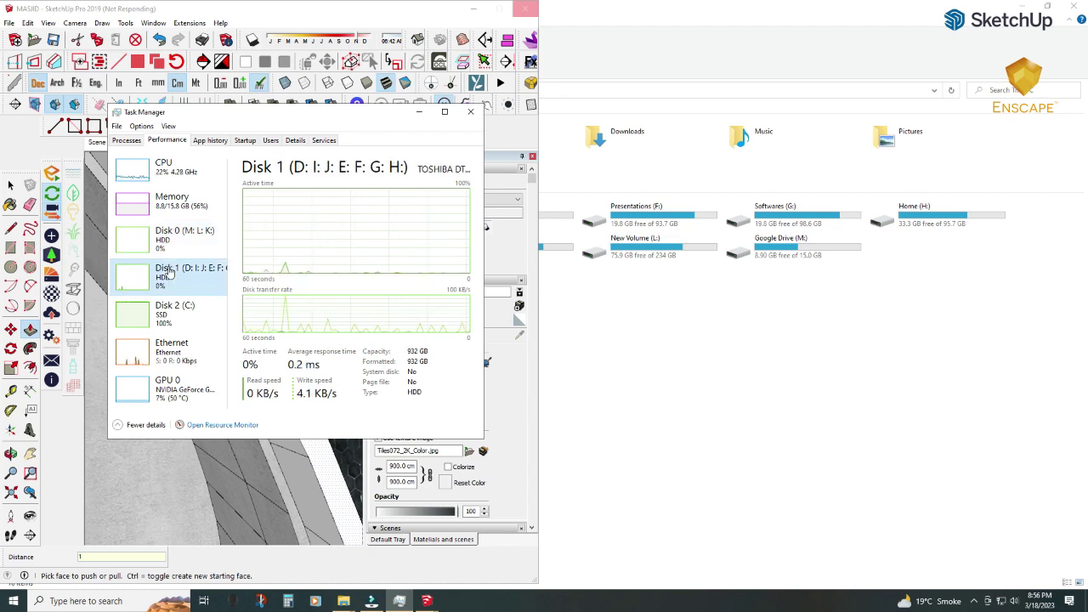
left_click(416, 114)
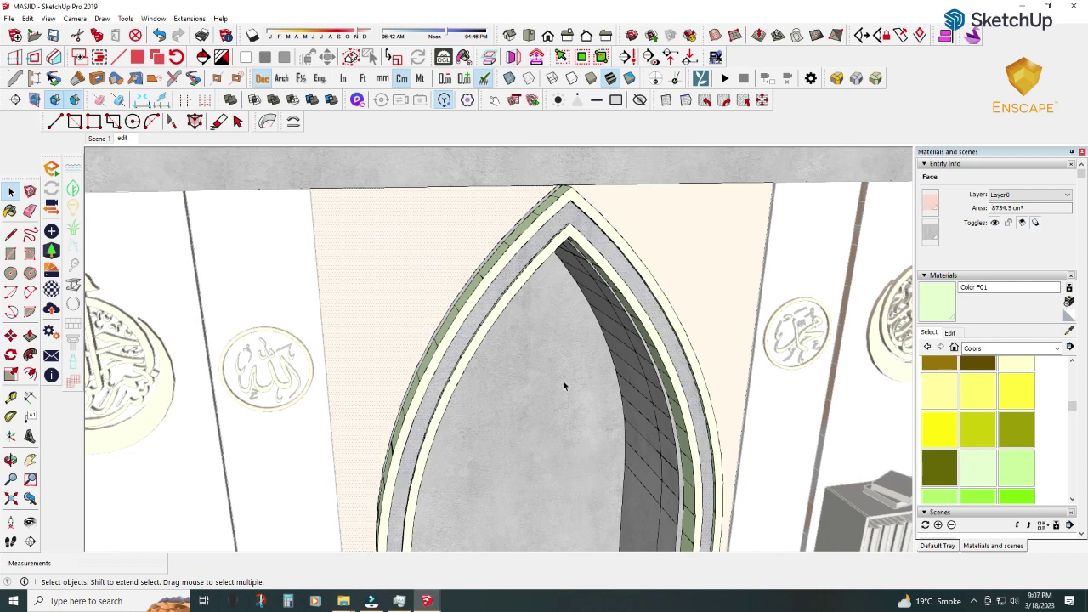
- Close the group being edited and sample the wall's material into the material editor
right_click(563, 385)
scroll(563, 385, "down", 3)
scroll(595, 467, "down", 3)
right_click(607, 500)
left_click(625, 507)
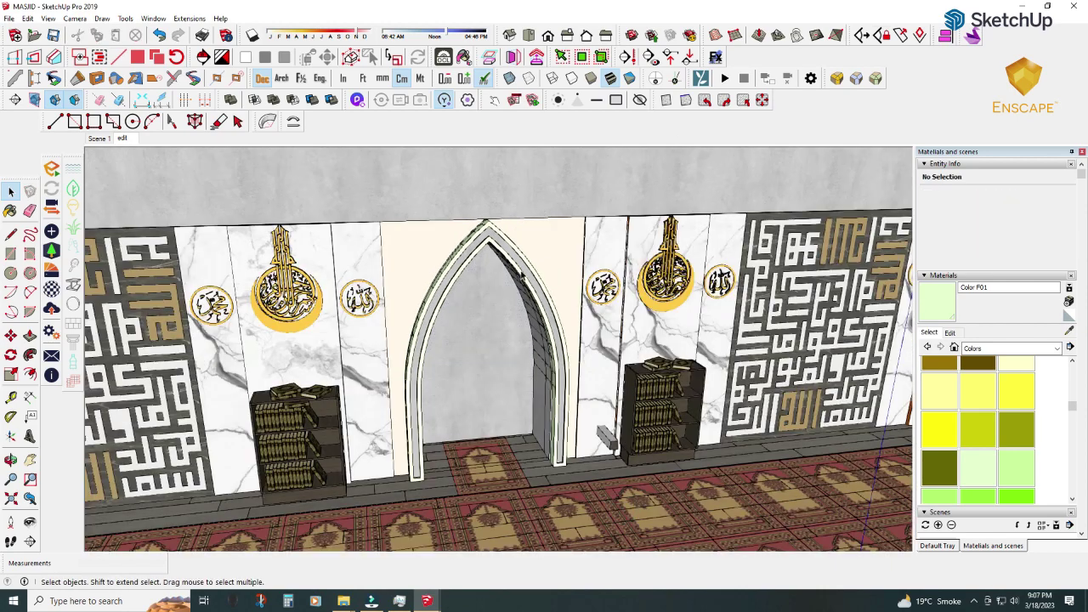
left_click(51, 289)
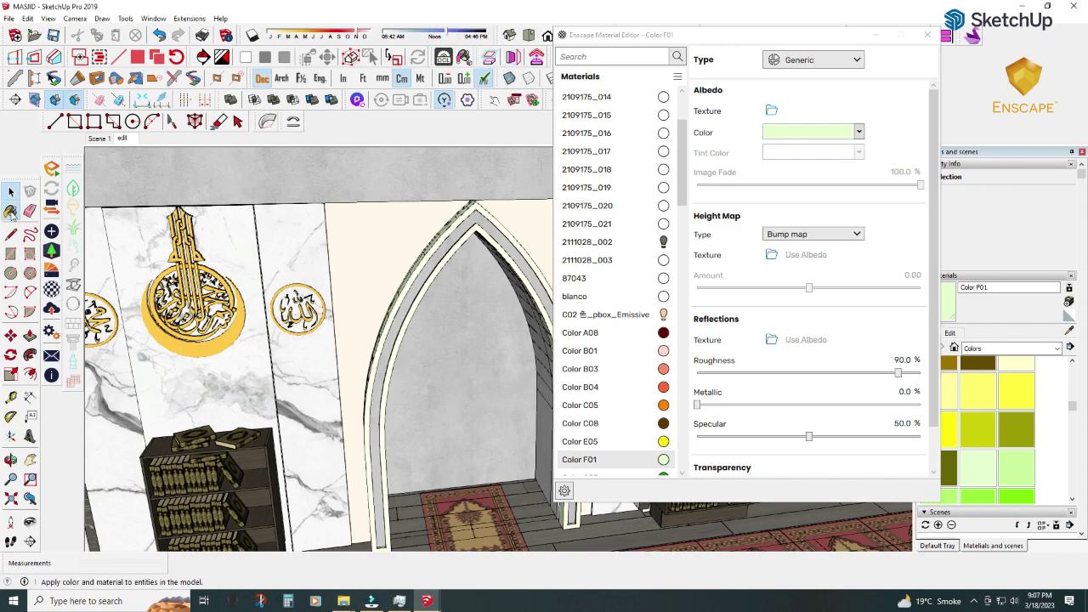
left_click(11, 212)
left_click(369, 246, "alt")
- Load the Exterior wall tile stone image as the wall material's texture
left_click(771, 110)
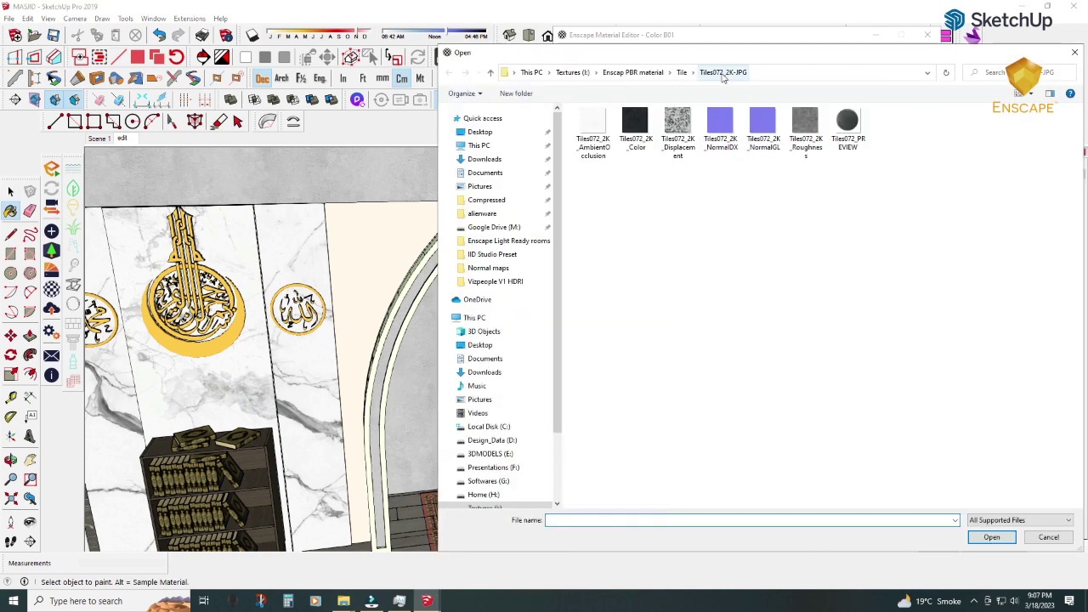
left_click(571, 72)
double_click(597, 124)
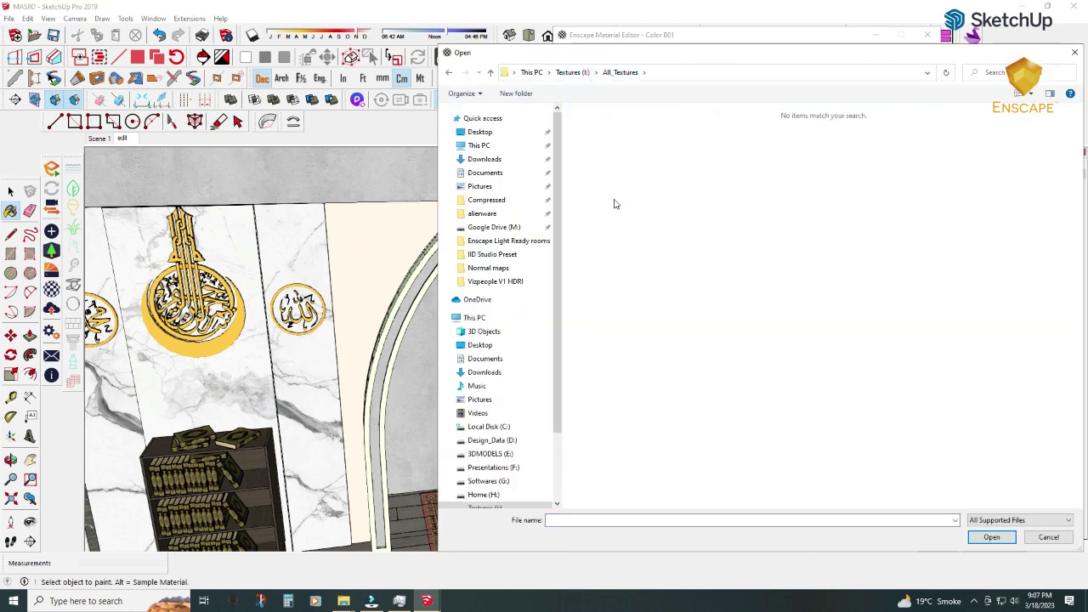
left_click(629, 75)
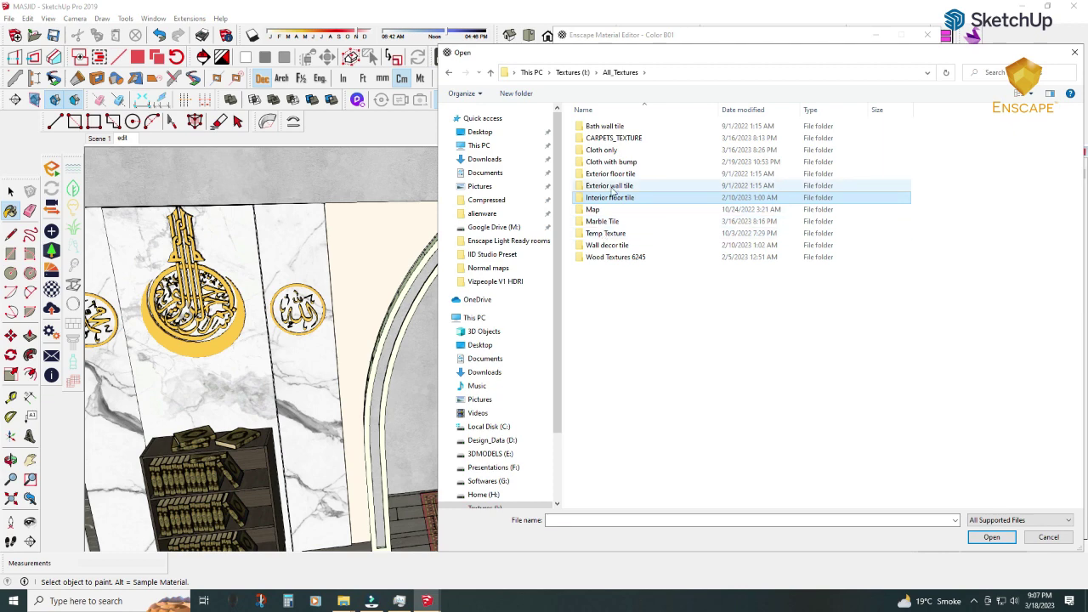
double_click(614, 187)
double_click(605, 177)
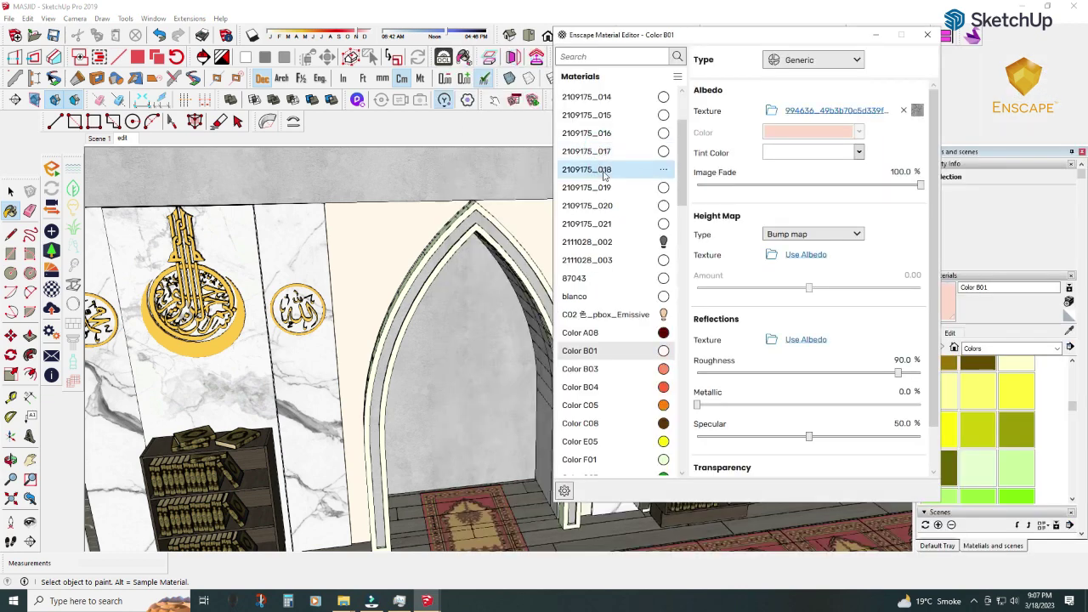
- Set the wall material's texture size to 1500 cm
left_click(11, 193)
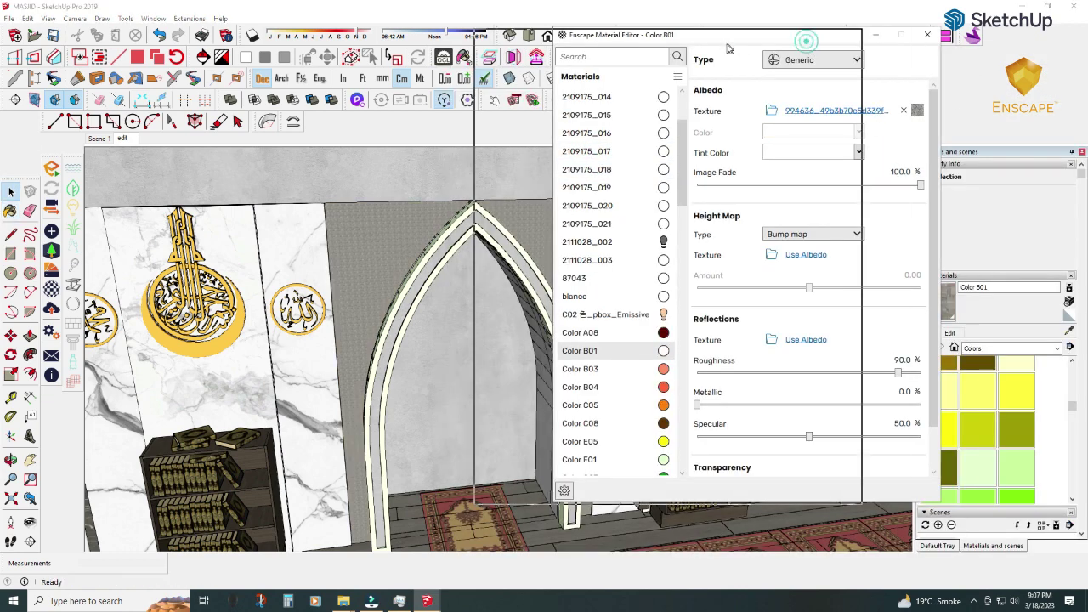
scroll(986, 425, "down", 2)
scroll(986, 425, "down", 2)
left_click(950, 332)
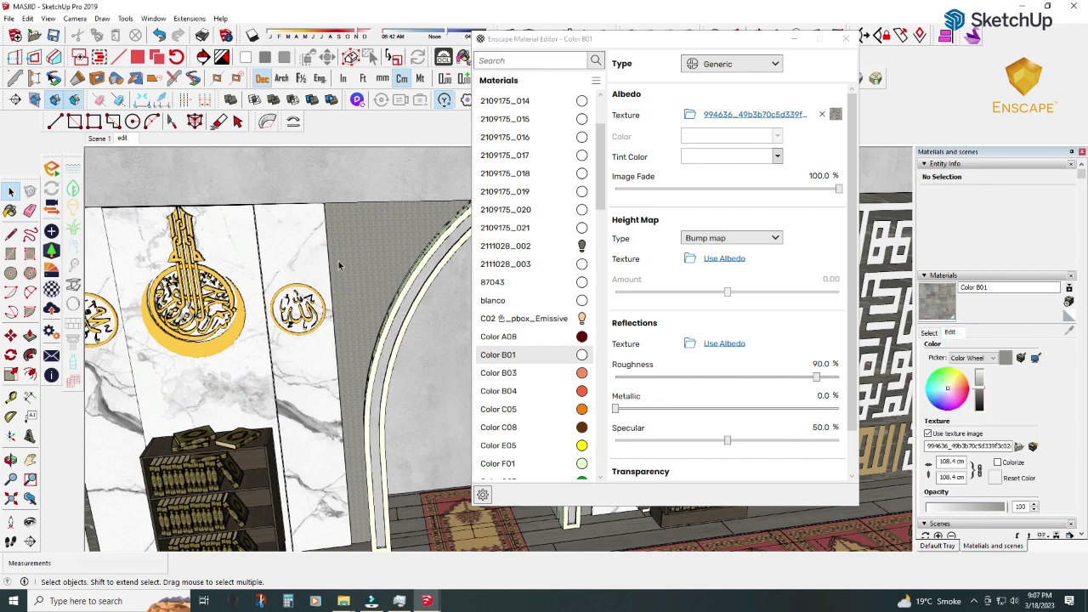
scroll(338, 266, "up", 3)
left_click(952, 462)
type("900")
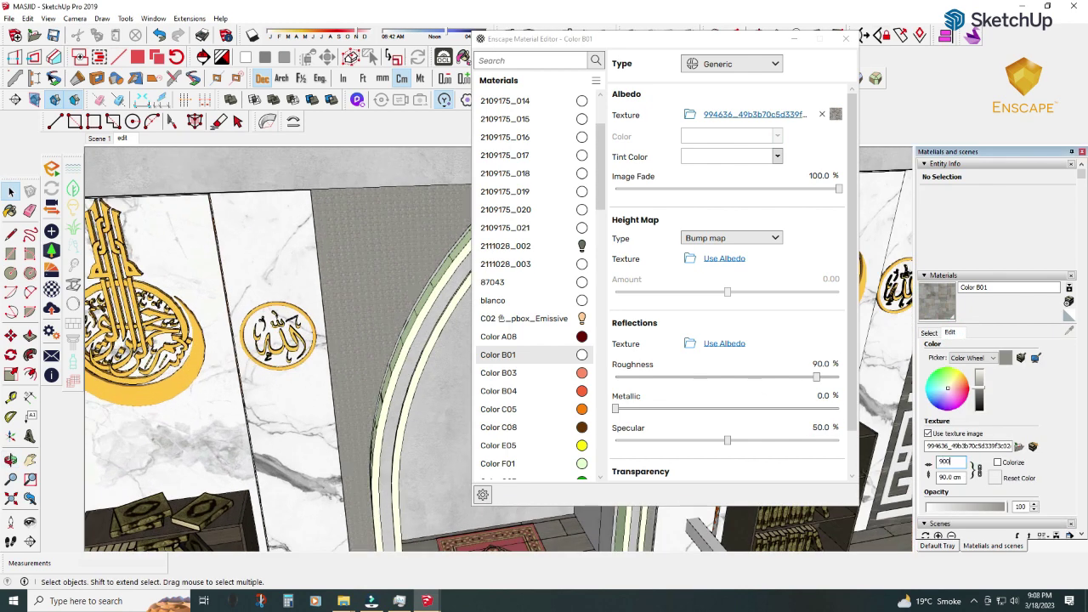
key("Return")
type("1500")
key("Return")
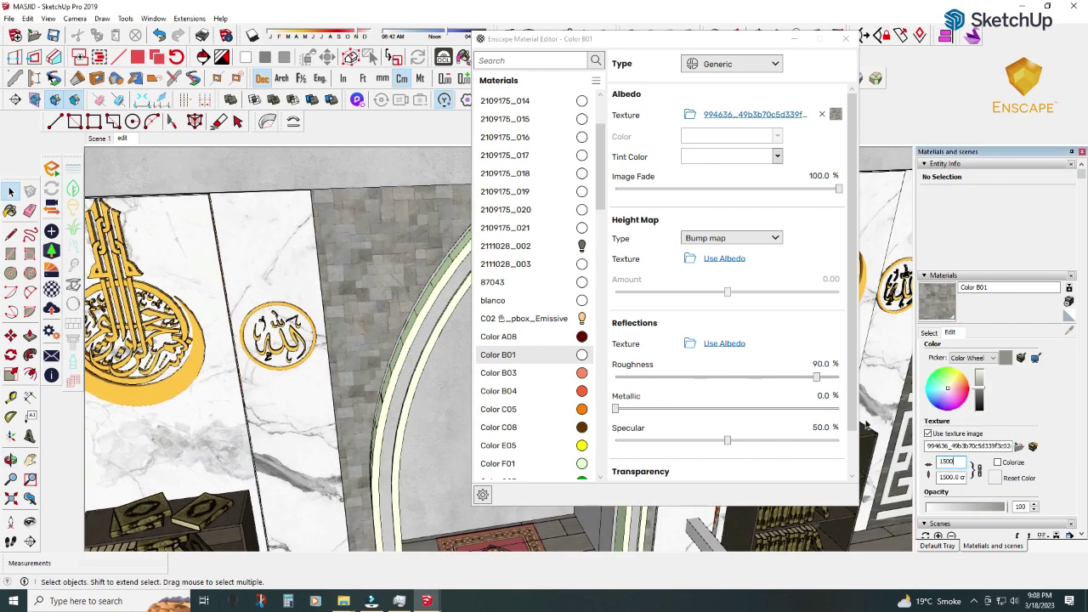
- Paint the inner arch band with the cyan Color H05 material
scroll(417, 280, "up", 2)
left_click(929, 332)
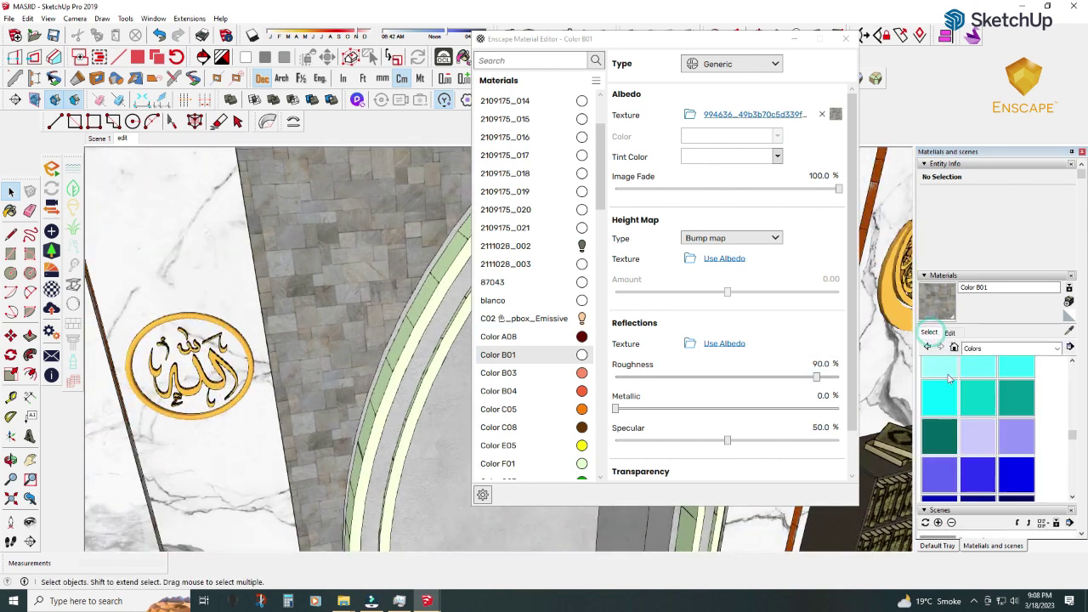
left_click(939, 397)
key("space")
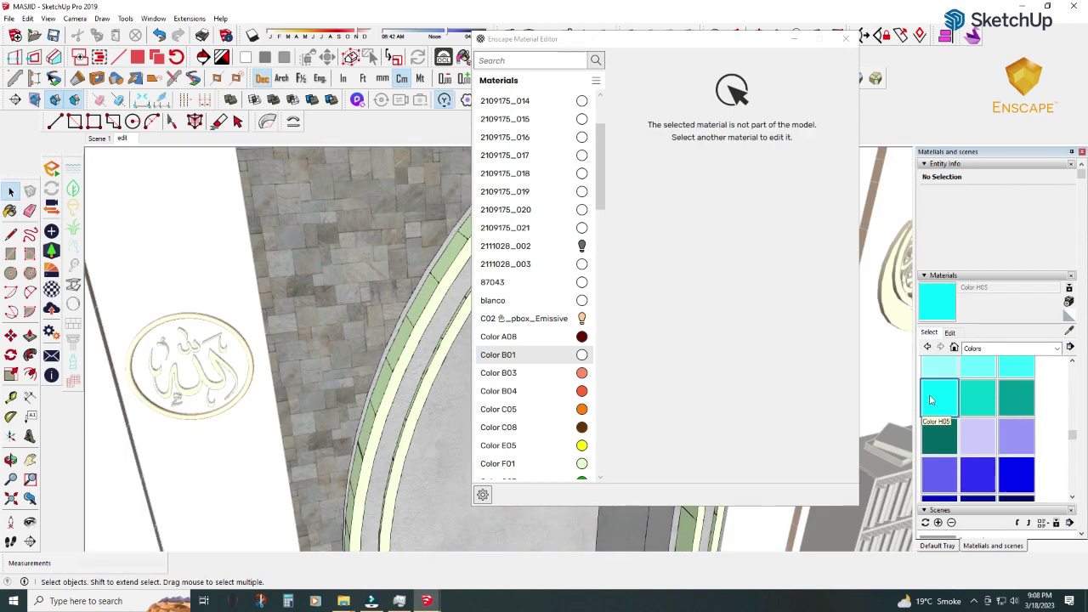
left_click(930, 400)
left_click(430, 329)
key("space")
- Browse for a Color H05 texture in the Enscape PBR Tile folder's Tiles072_2K-JPG
left_click(687, 114)
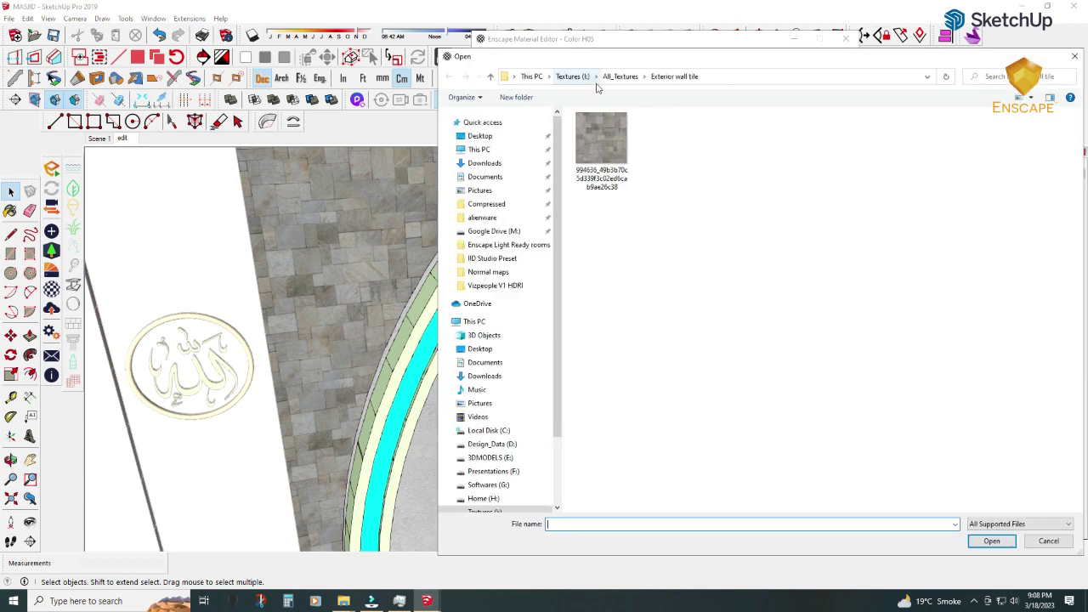
left_click(620, 77)
left_click(572, 77)
double_click(616, 174)
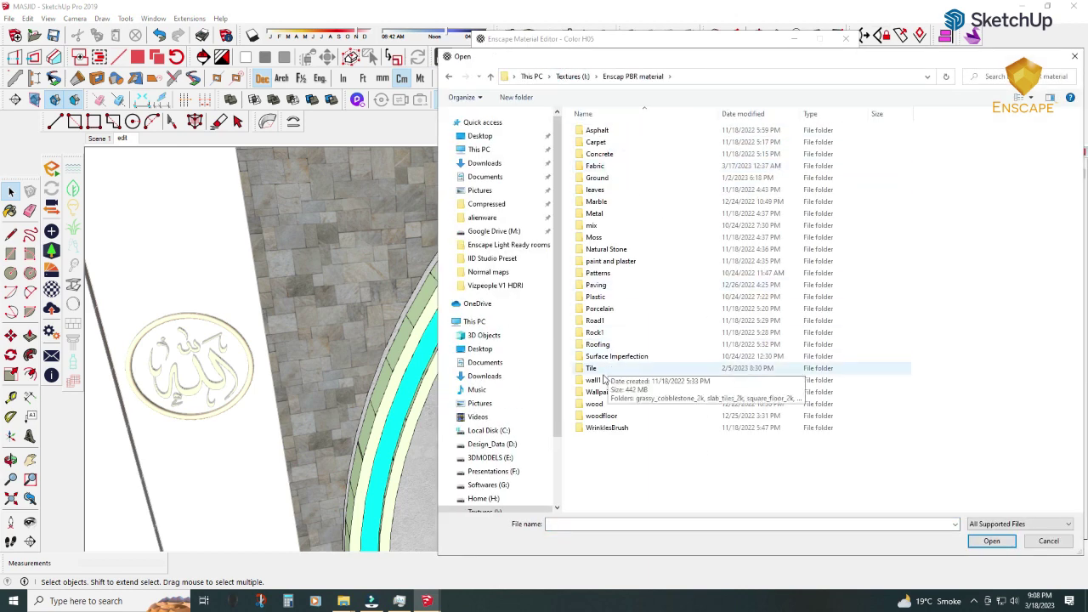
double_click(599, 369)
scroll(733, 347, "down", 5)
double_click(735, 349)
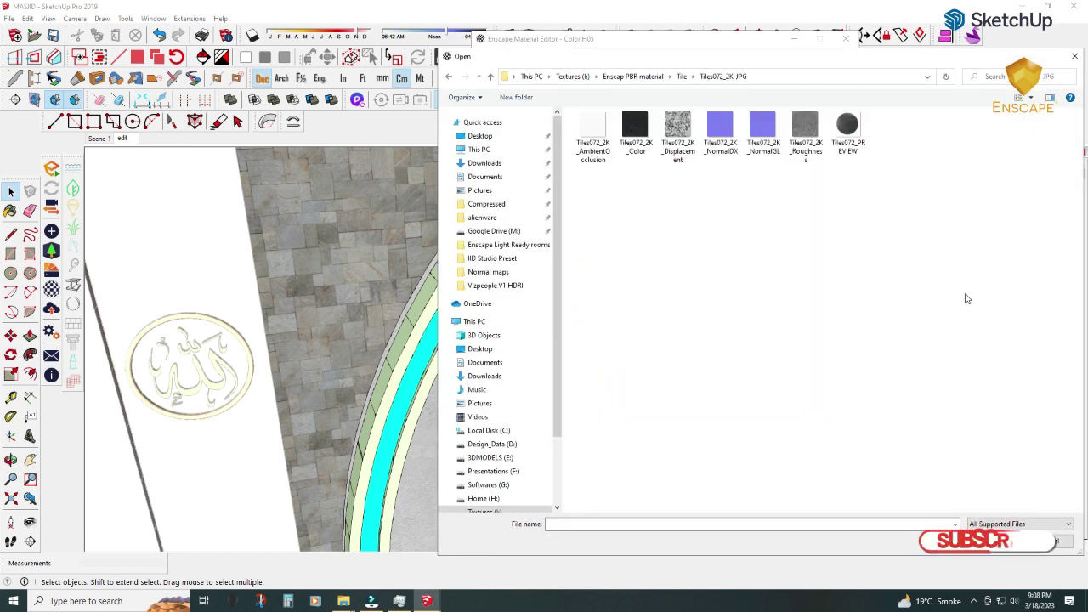
- Load the Tiles072 colour, displacement and roughness maps into Color H05
double_click(640, 144)
left_click(687, 265)
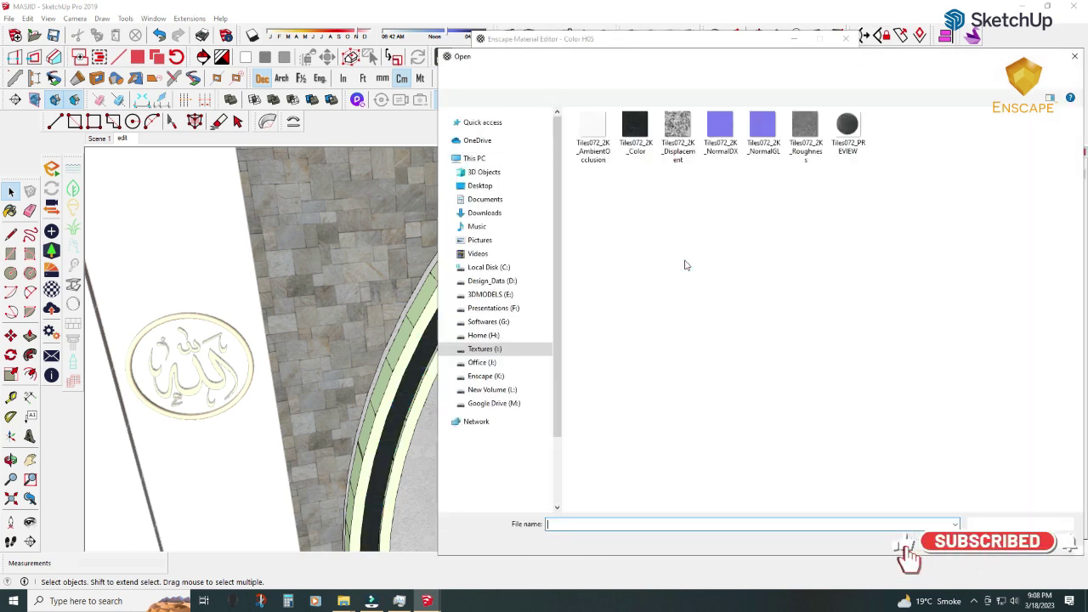
double_click(684, 166)
left_click(691, 343)
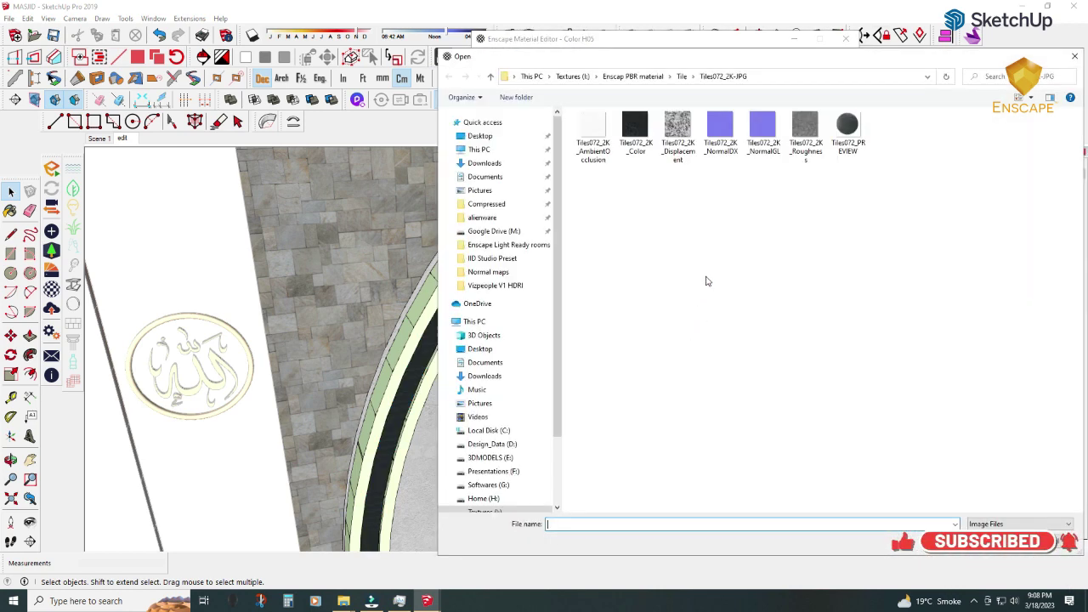
double_click(804, 136)
- Set the hexagon material's texture size to 900 cm
left_click(949, 332)
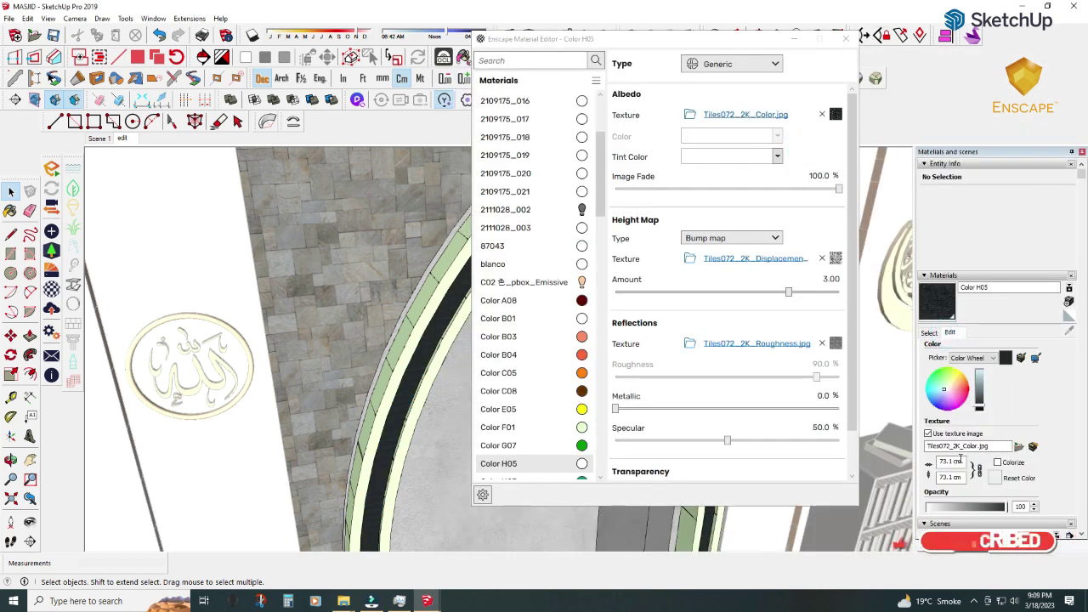
key("Return")
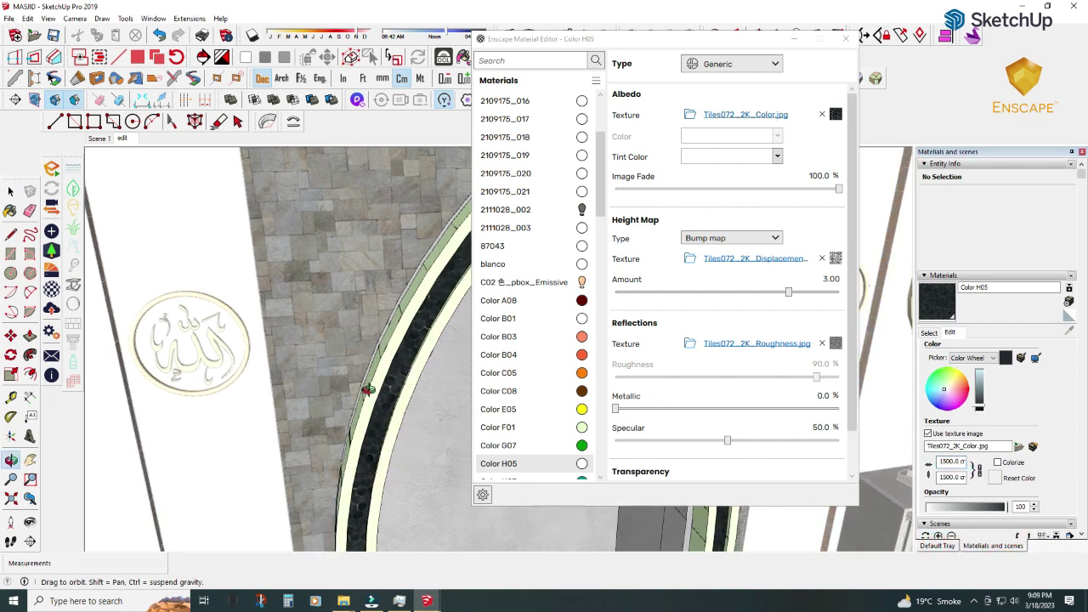
scroll(912, 473, "up", 5)
double_click(946, 462)
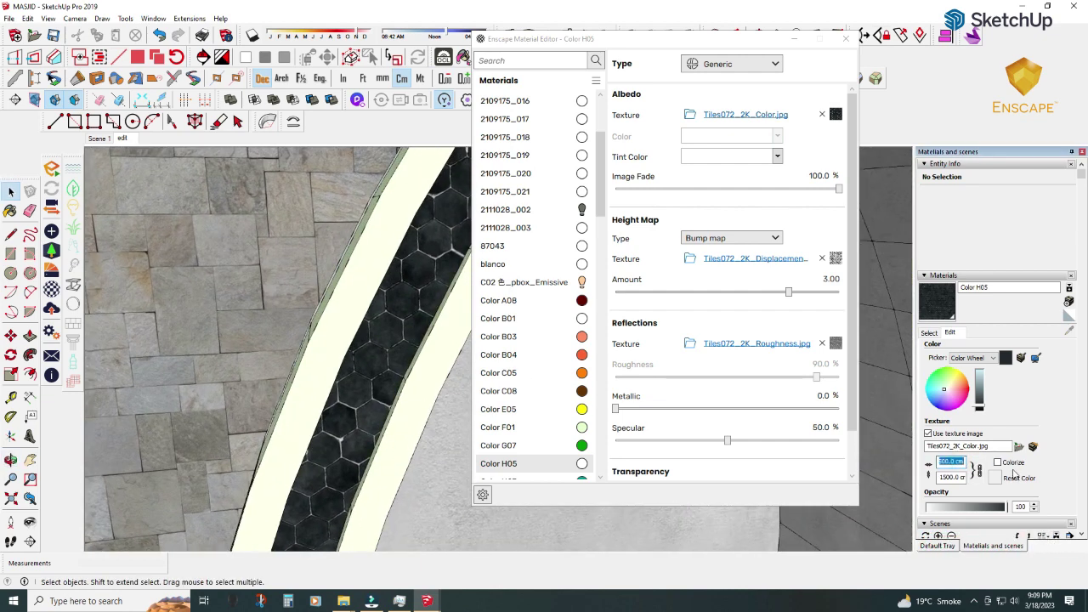
type("1200900")
key("Return")
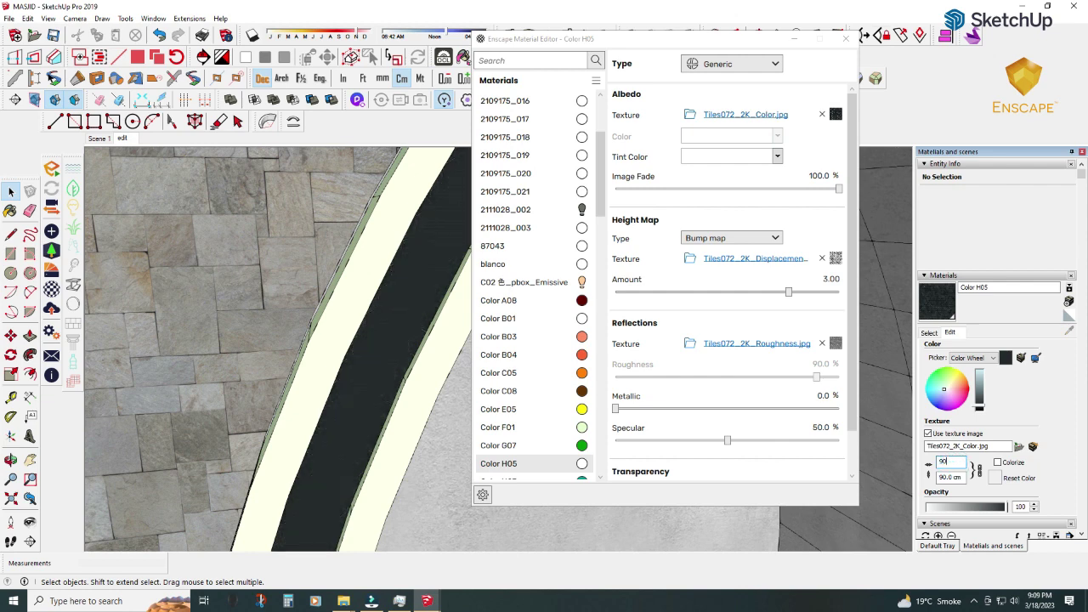
left_click(11, 211)
- Sample the white band's material and browse to the Tiles071_2K-JPG texture folder
left_click(498, 427)
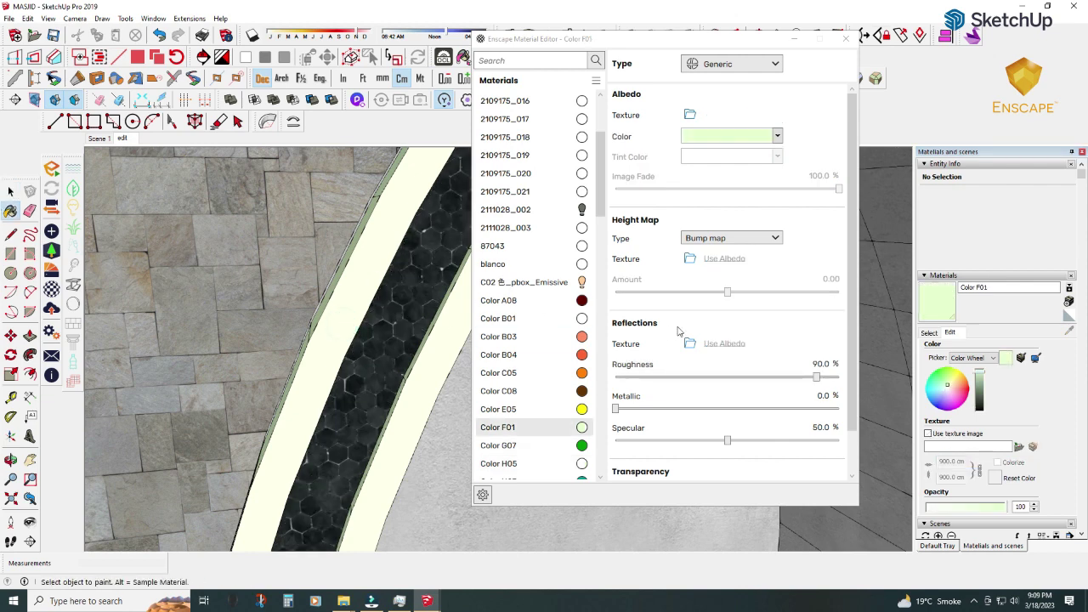
left_click(689, 114)
left_click(682, 76)
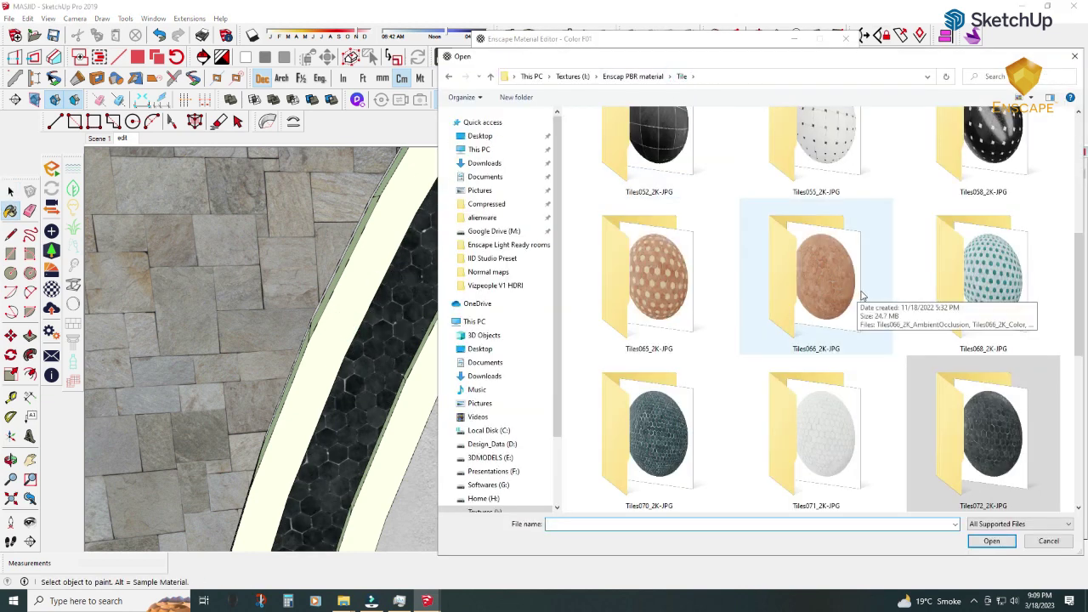
scroll(960, 259, "down", 3)
scroll(960, 259, "down", 3)
scroll(963, 270, "up", 1)
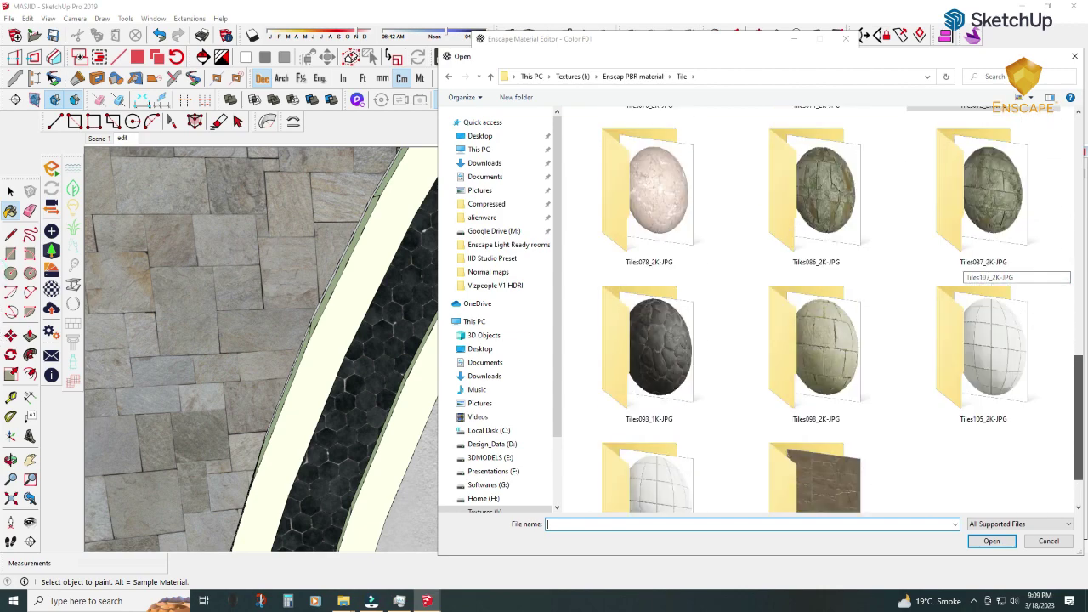
scroll(964, 270, "up", 2)
scroll(963, 271, "up", 1)
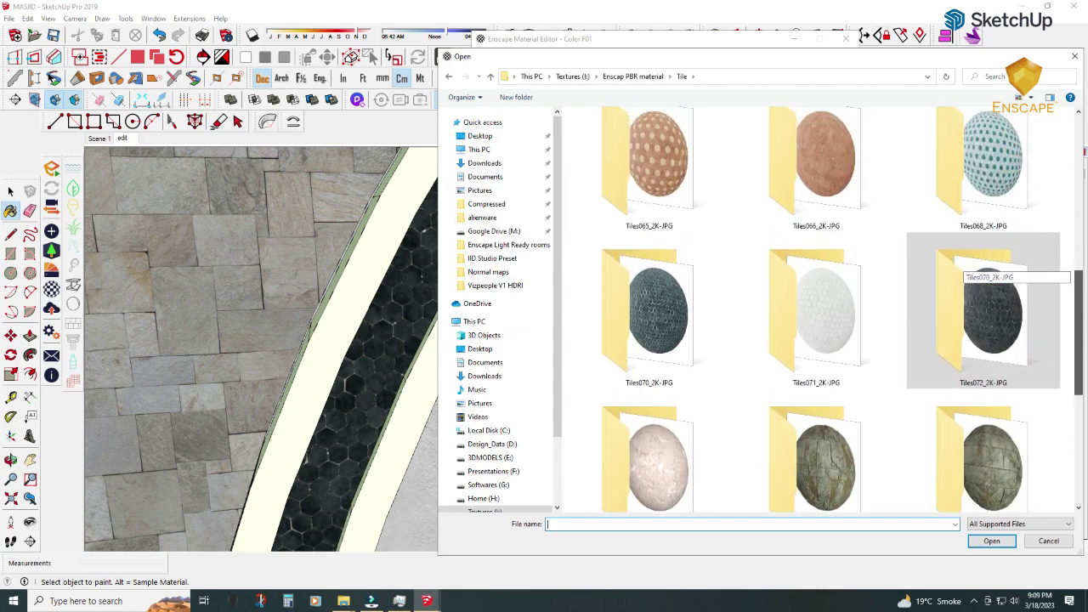
scroll(963, 271, "up", 1)
scroll(964, 270, "up", 5)
scroll(963, 270, "down", 1)
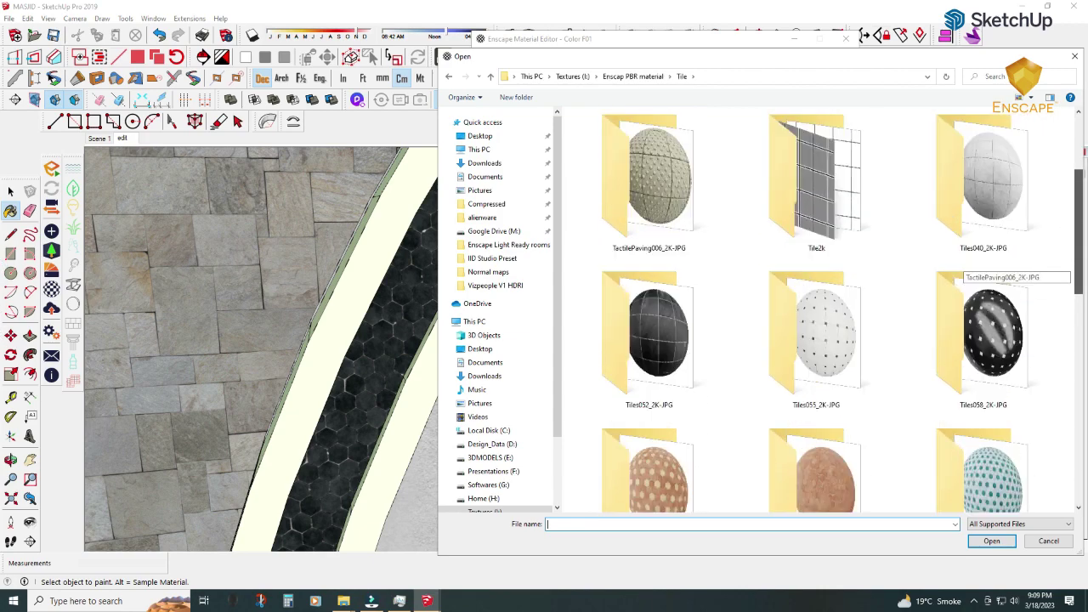
scroll(963, 271, "up", 1)
scroll(963, 270, "down", 3)
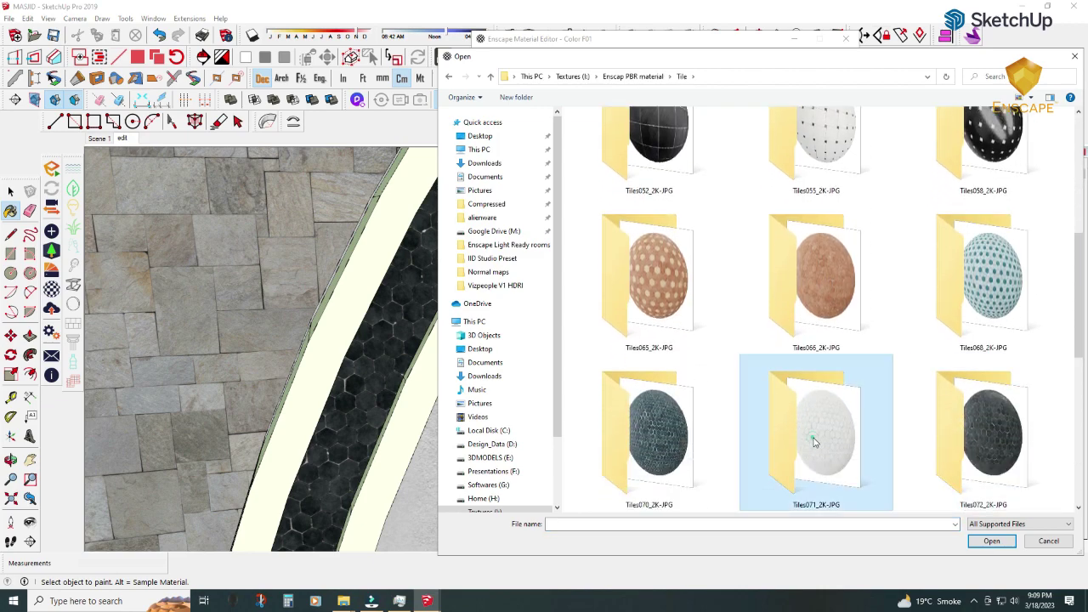
double_click(820, 425)
- Load the Tiles071 colour, displacement and roughness maps into the white band material
left_click(1018, 96)
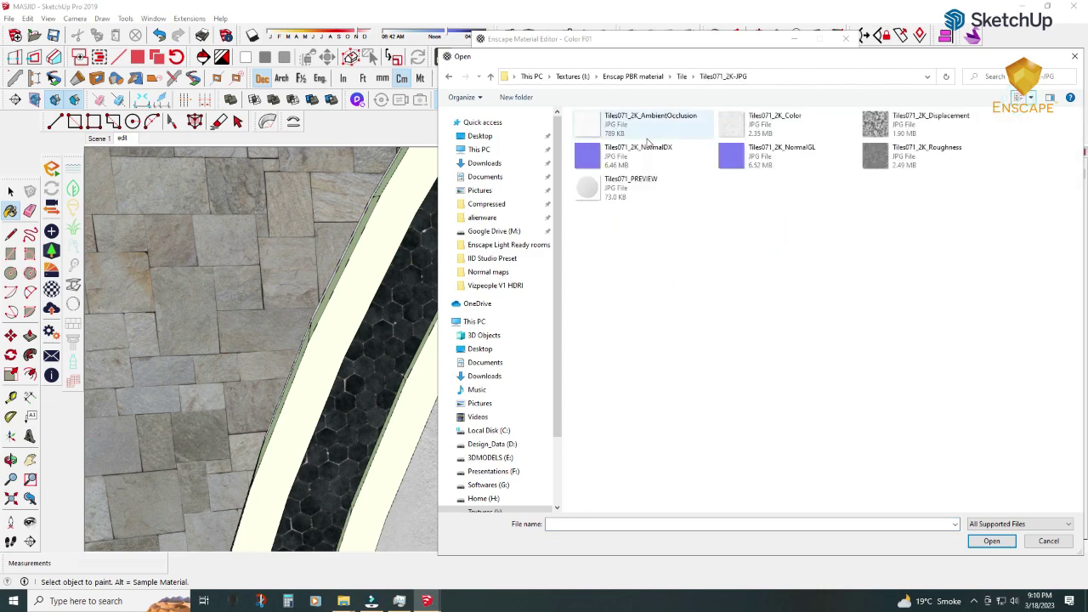
double_click(745, 122)
left_click(691, 260)
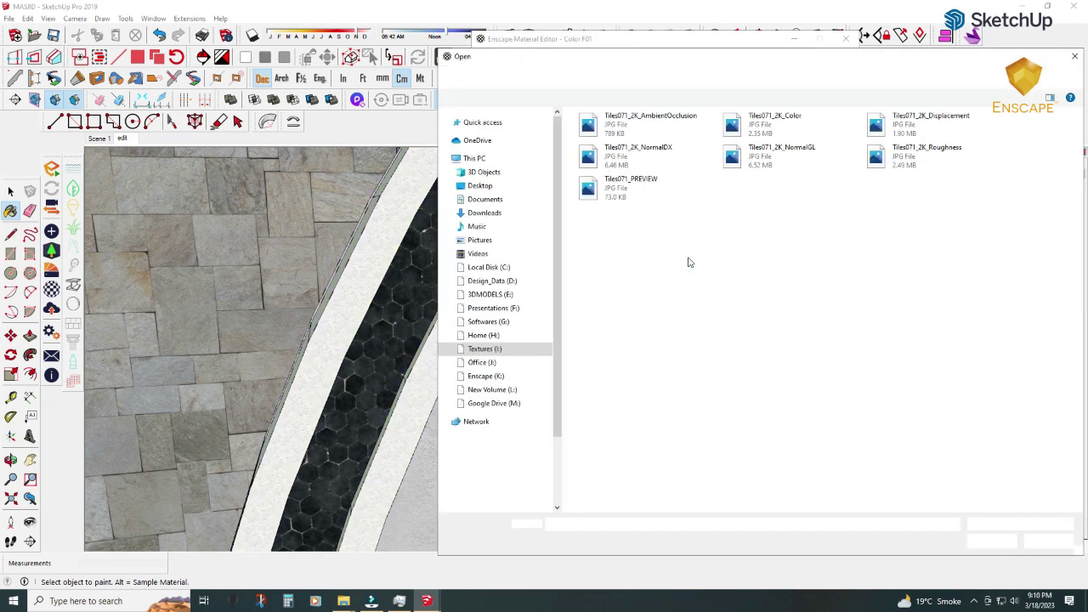
double_click(892, 128)
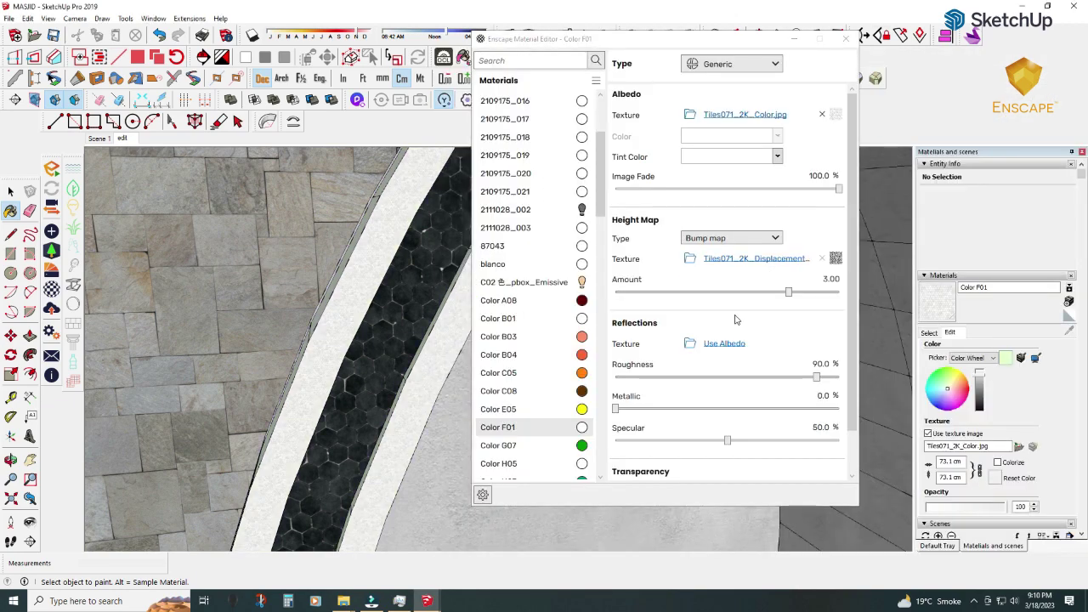
left_click(690, 343)
double_click(902, 153)
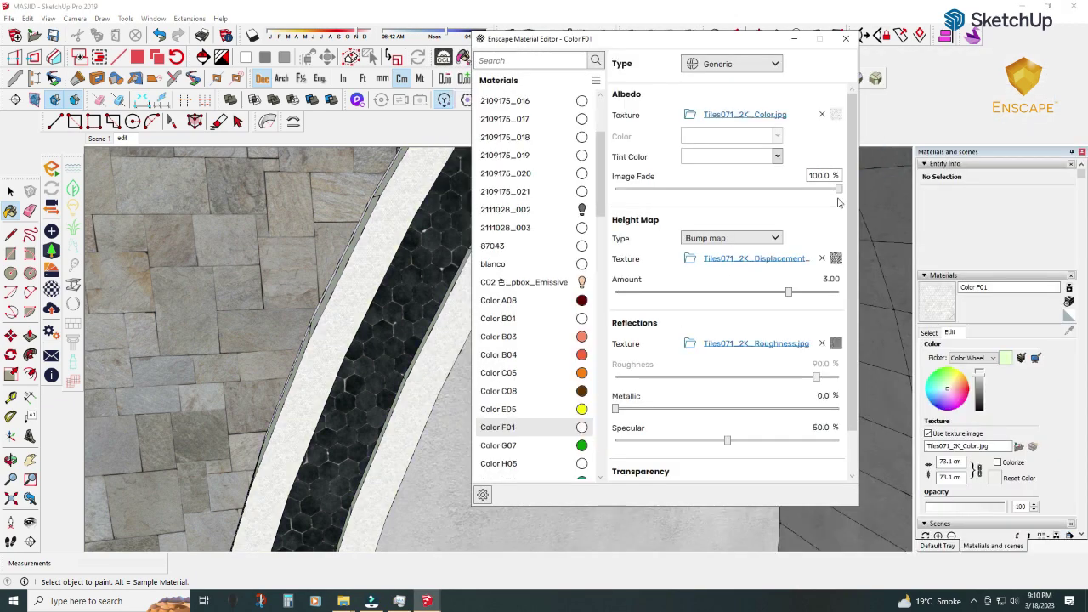
- Set the white band's texture width to 600
left_click(947, 460)
type("0")
key("Return")
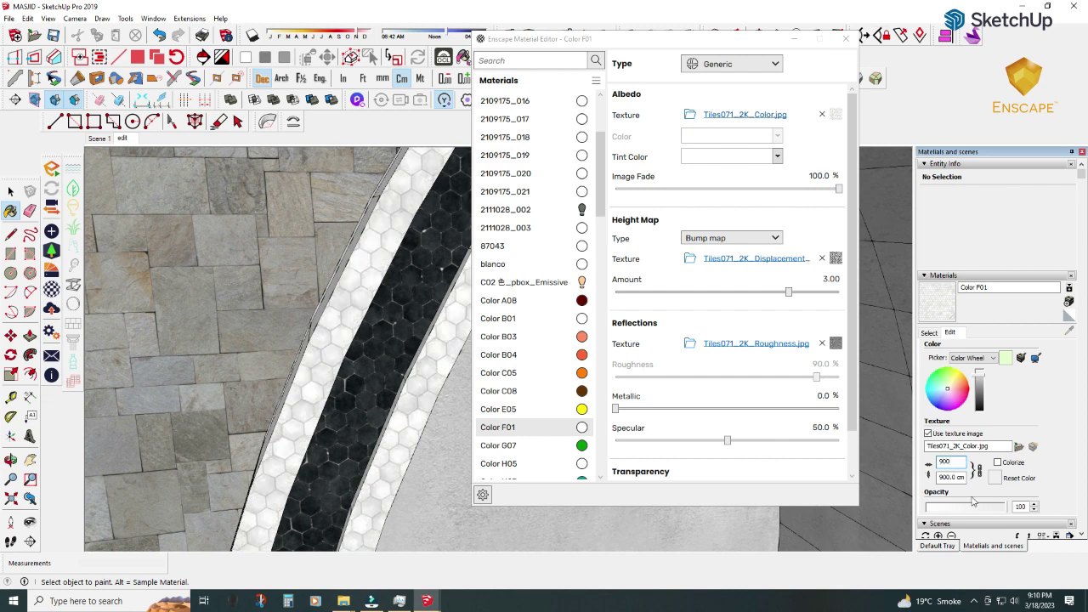
type("600")
key("Return")
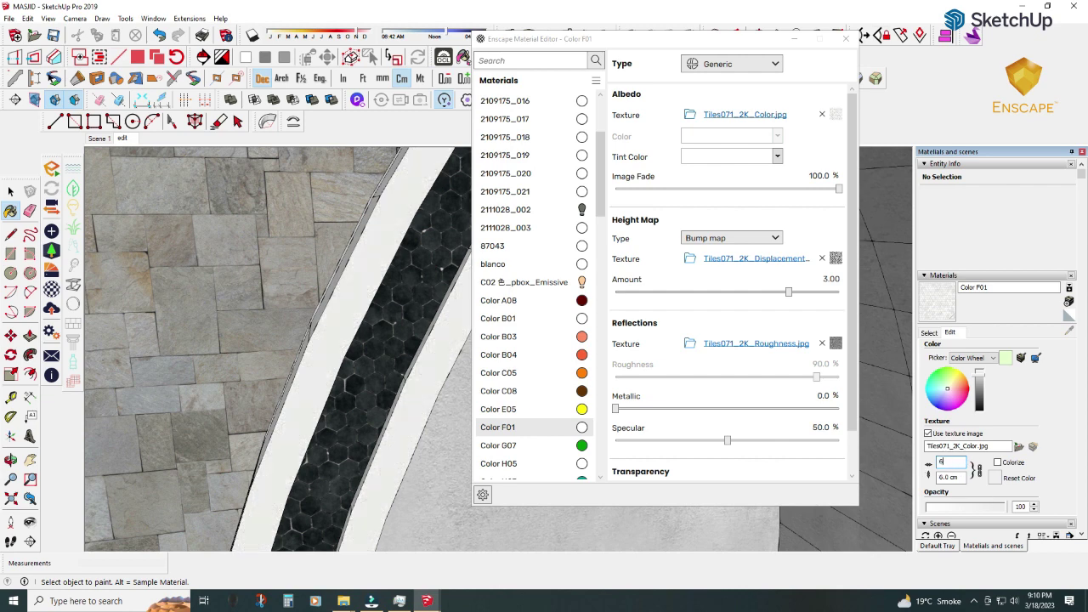
- Resize the dark hexagon band's texture to 500 cm, then re-sample the white band
left_click(408, 292, "alt")
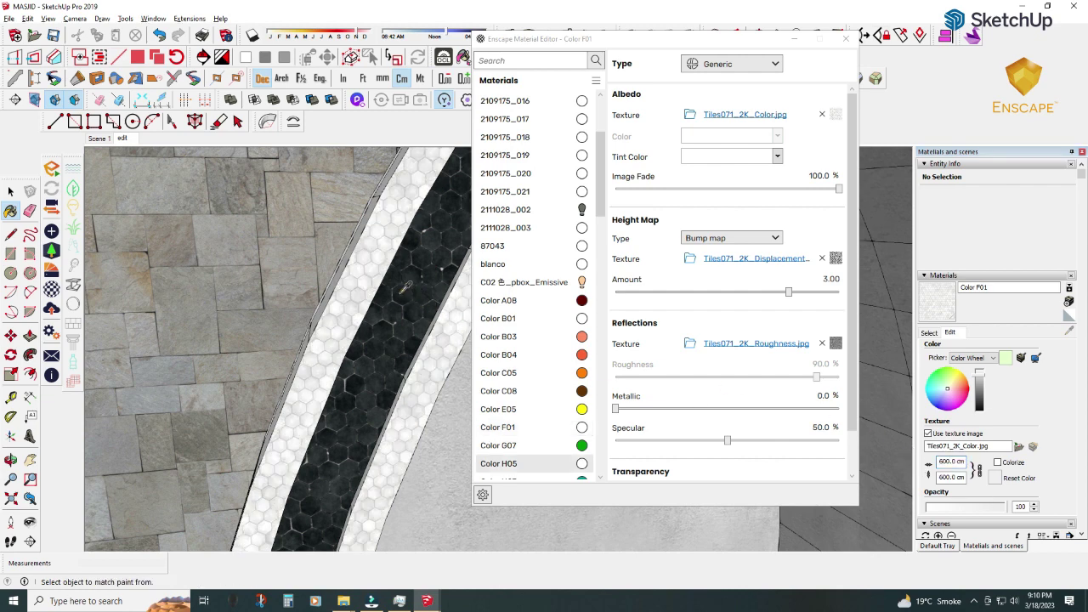
left_click(935, 462)
type("00")
key("Return")
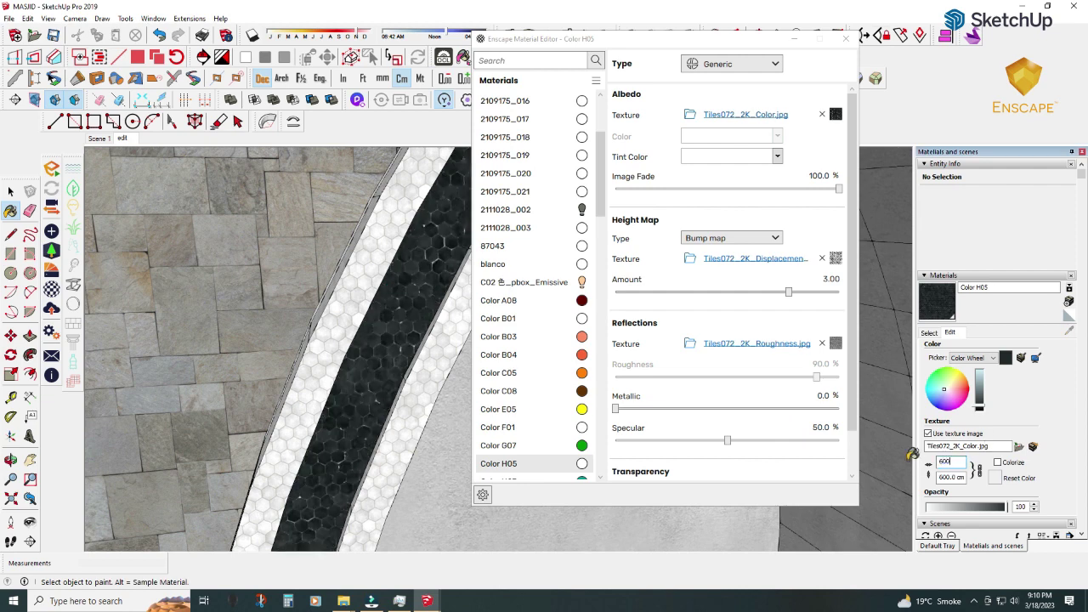
type("400")
key("Return")
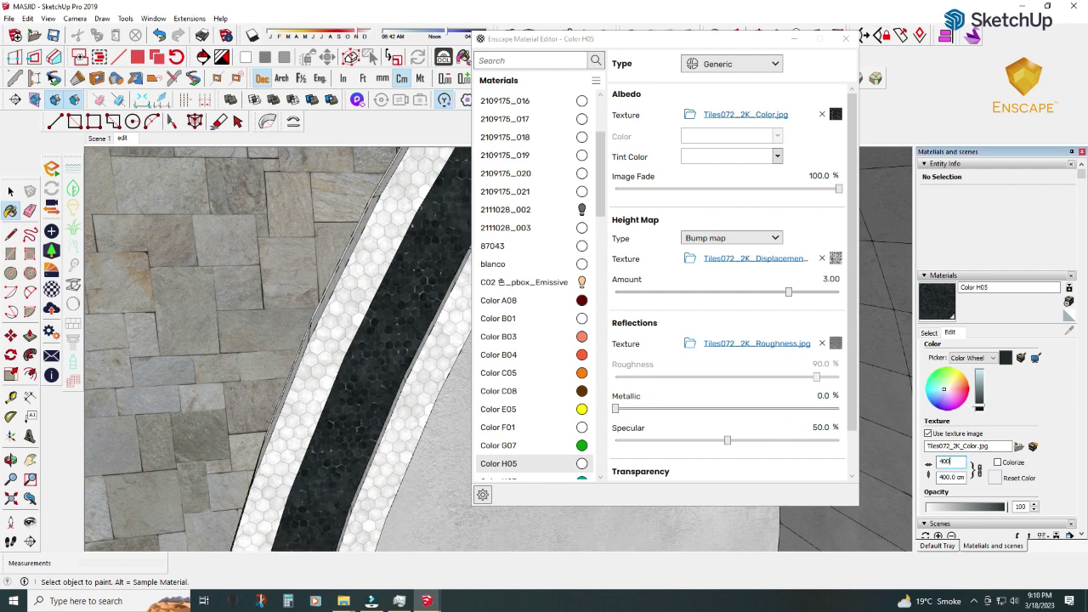
type("500")
key("Return")
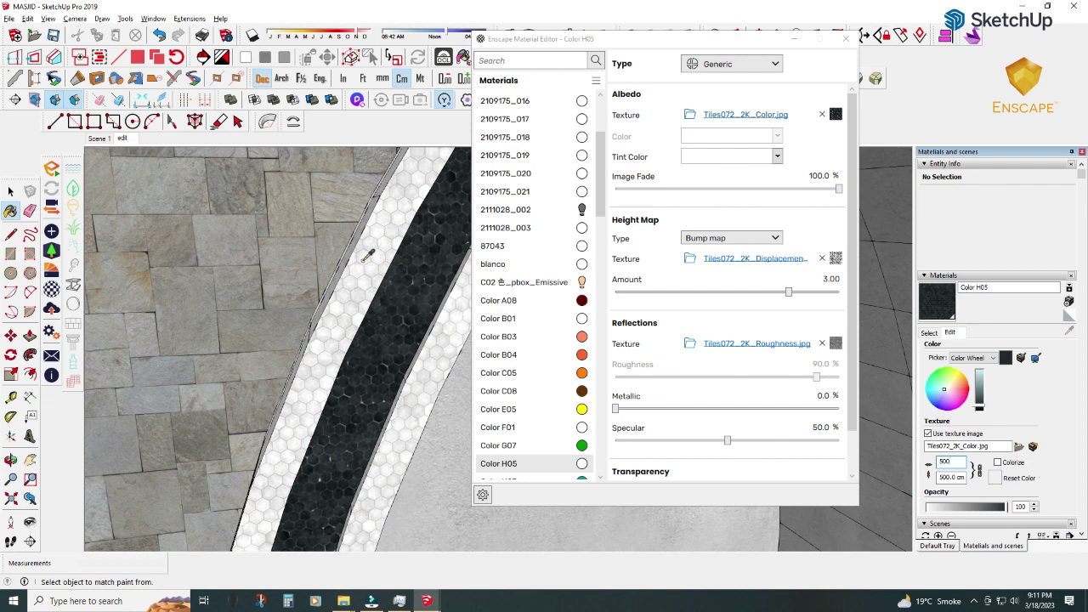
left_click(364, 259, "alt")
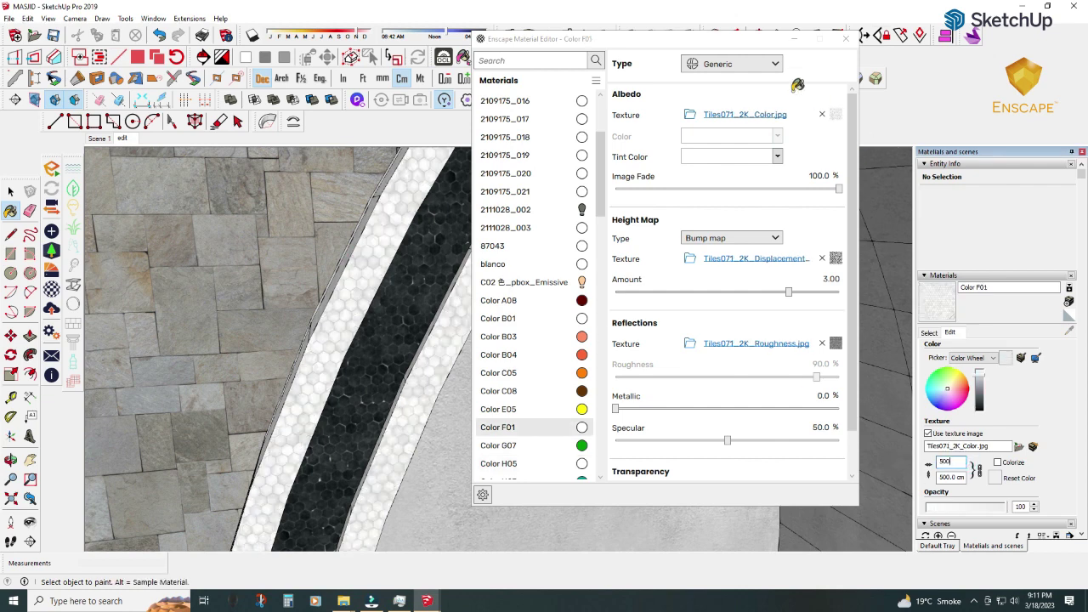
key("space")
- Close the material editor and orbit to a frontal view of the arch wall
left_click(845, 39)
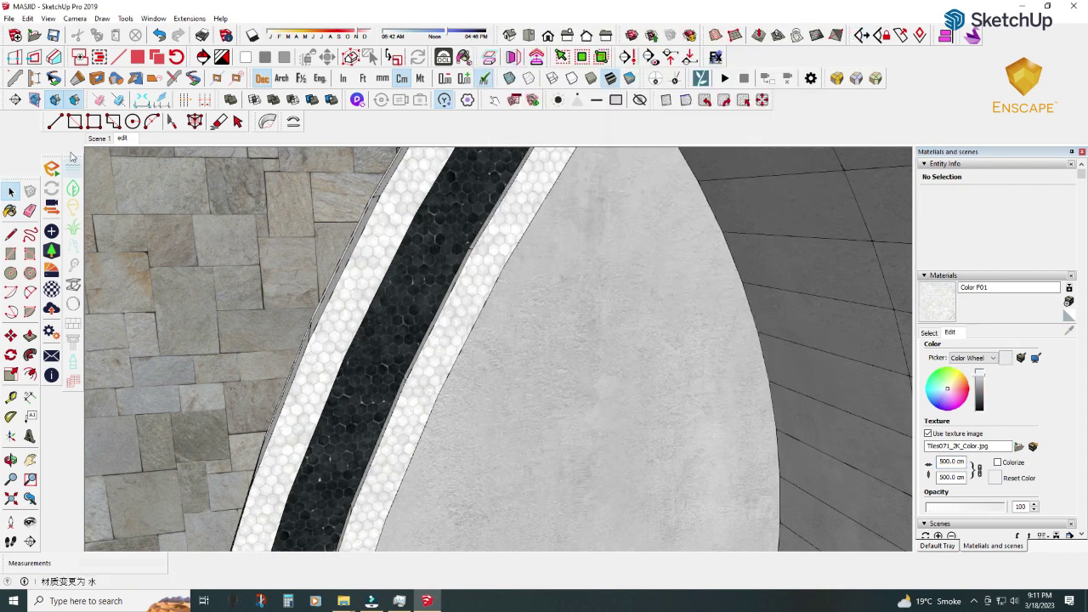
left_click(54, 35)
left_click(519, 573)
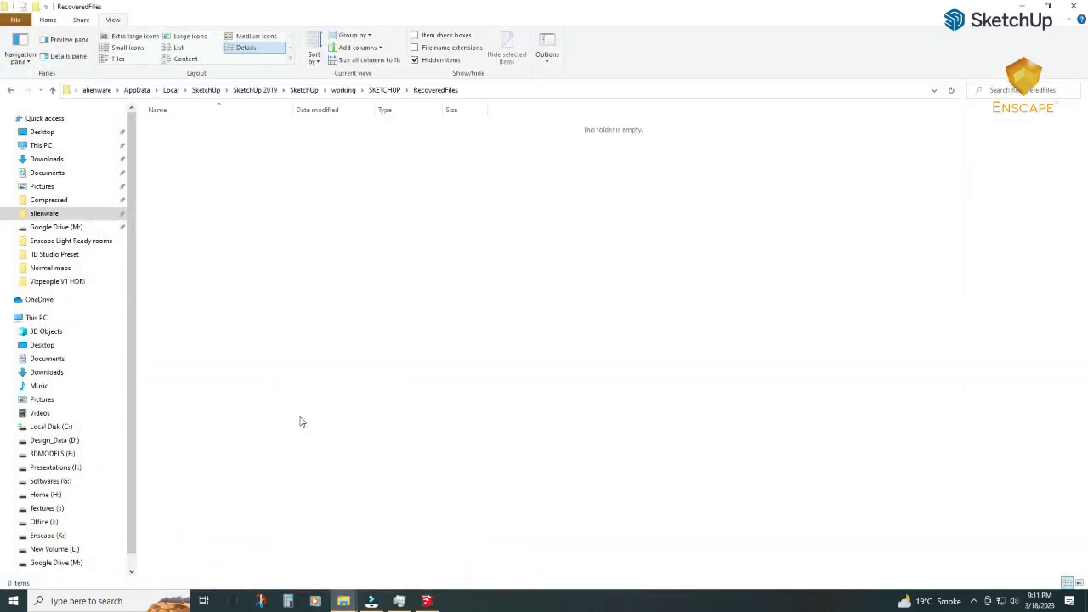
left_click(427, 601)
scroll(359, 338, "down", 2)
left_click(332, 319)
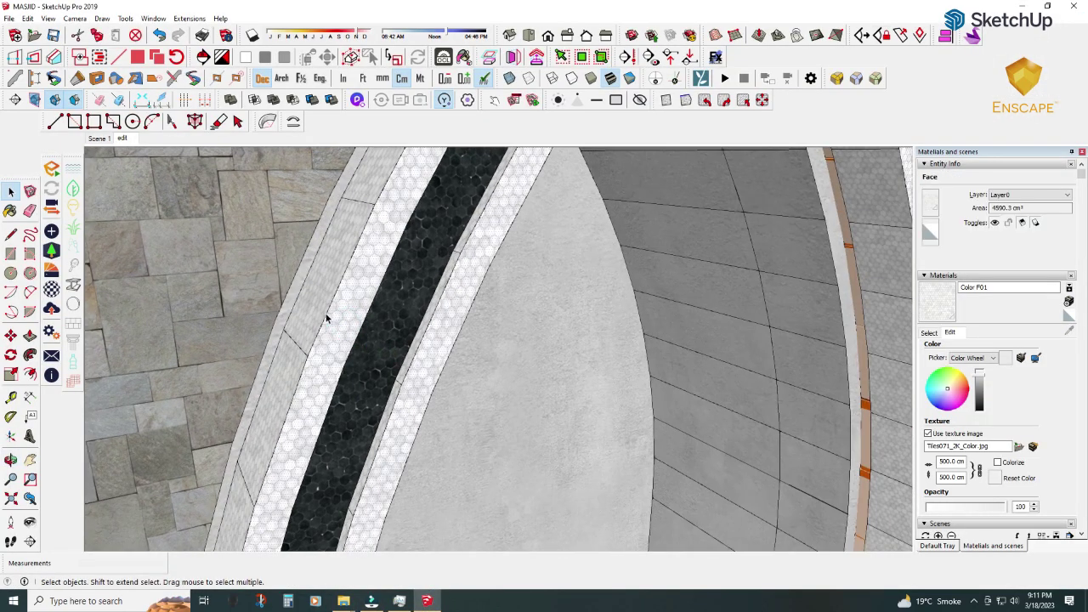
scroll(539, 396, "down", 2)
mouse_move(539, 397)
middle_mouse_down()
mouse_move(444, 357)
mouse_move(420, 323)
middle_mouse_up()
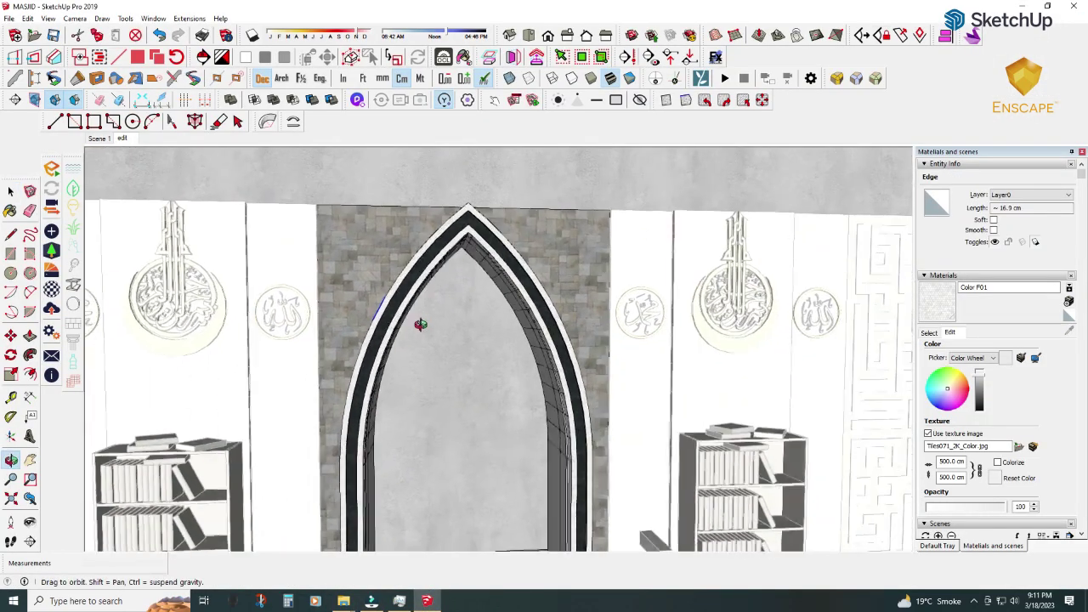
- Lower the stone tile frame material Color B01's roughness to 48.2%
key("b")
left_click(363, 253, "alt")
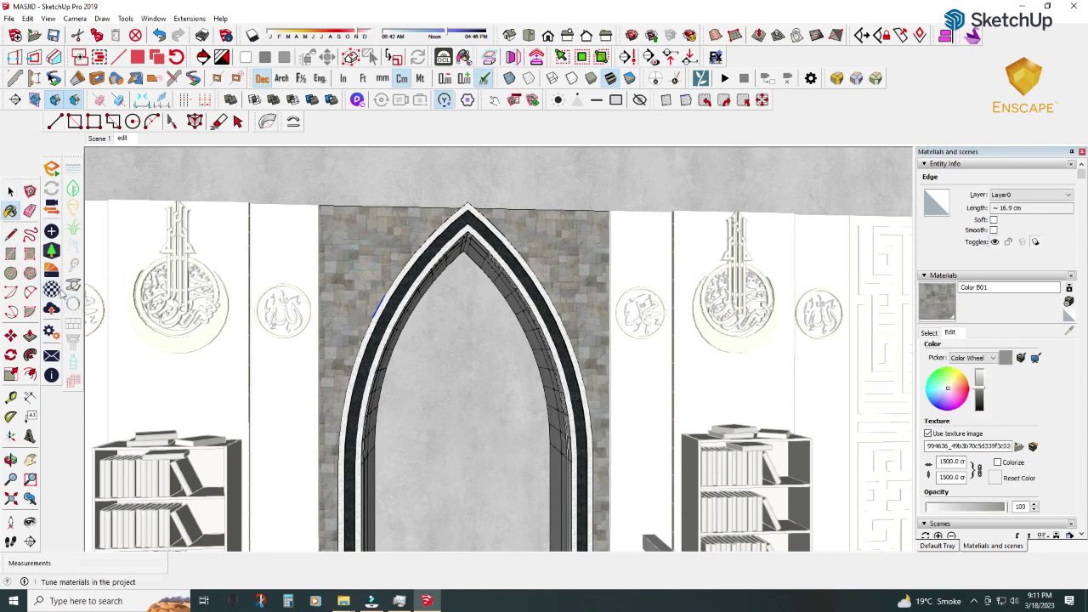
left_click(724, 258)
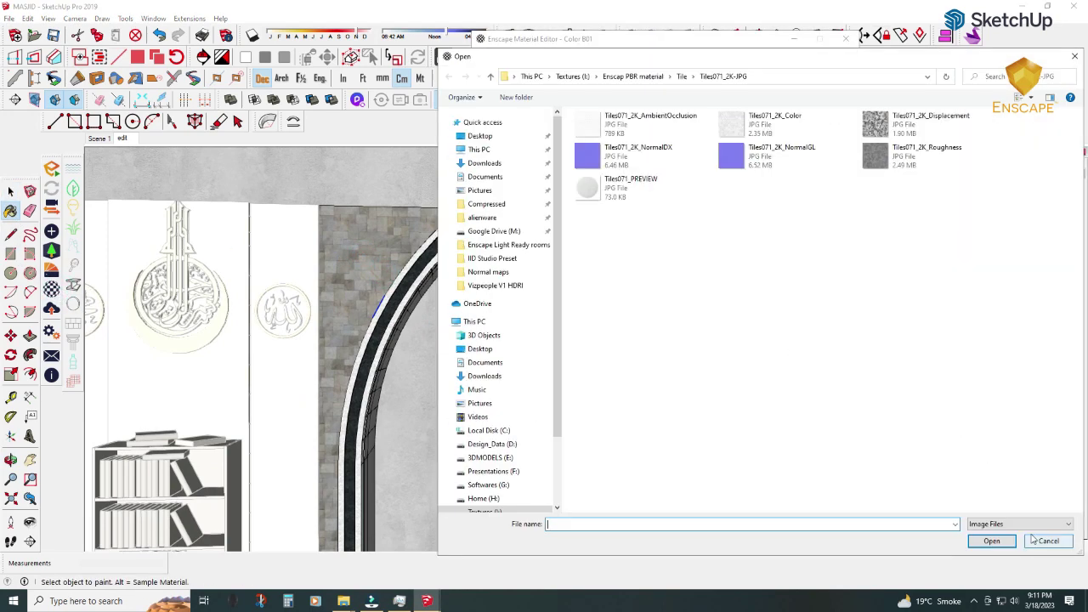
key("Escape")
left_click_drag(816, 377, 805, 379)
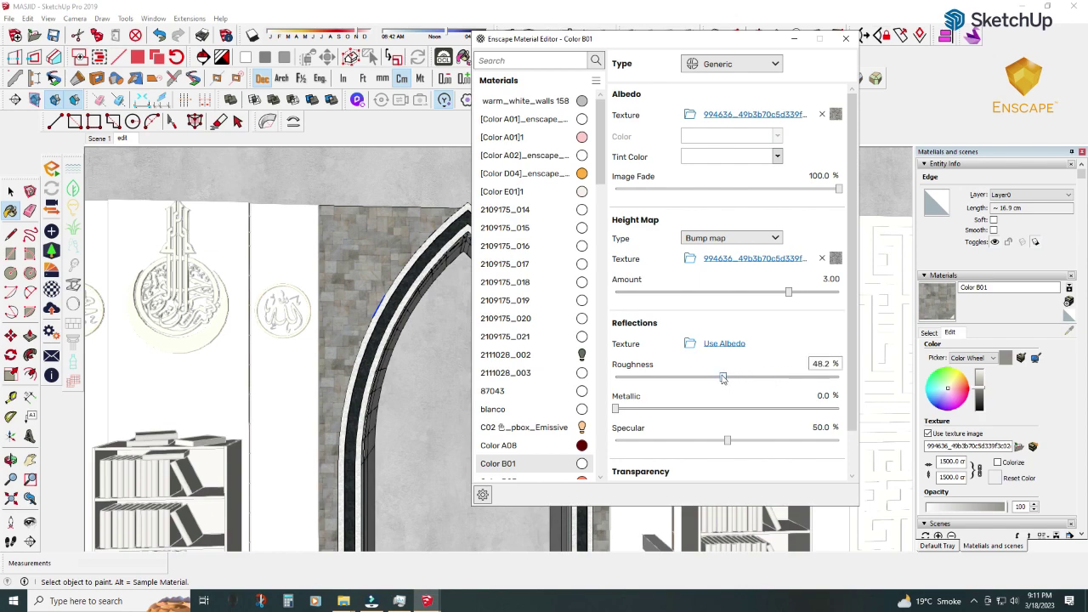
left_click(845, 38)
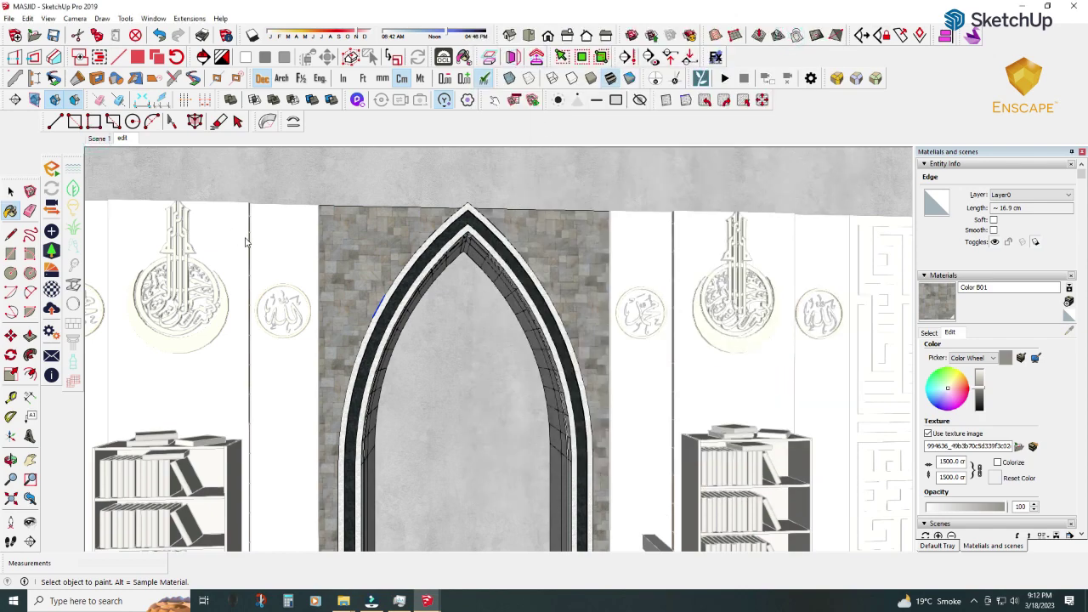
- Switch to the front standard view of the whole wall
key("f")
right_click(412, 492)
key("Escape")
key("space")
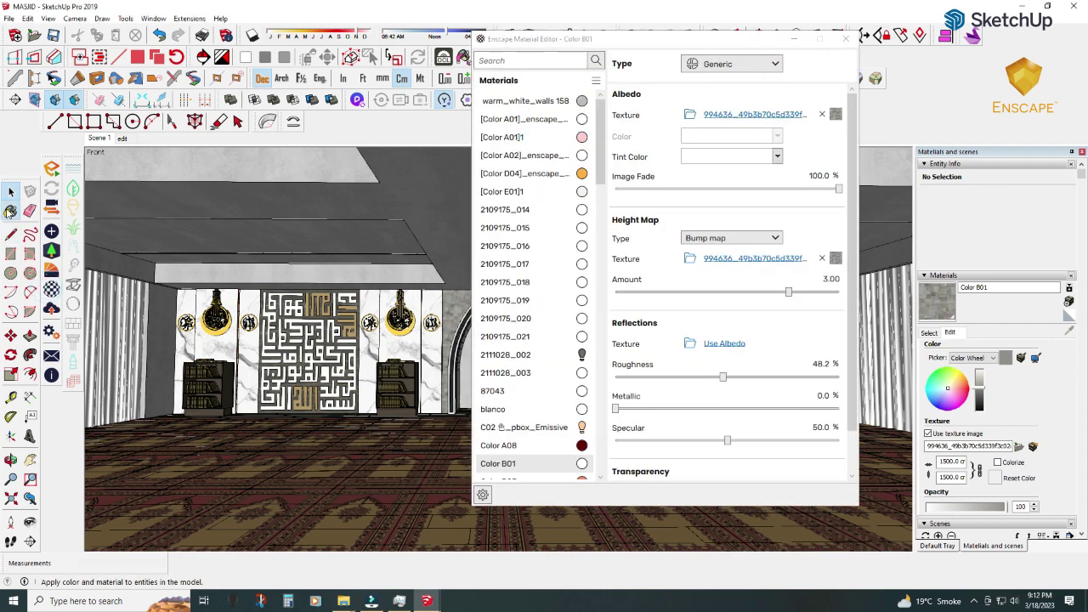
- Load Curtain cutout tranparency.jpg as the w2 curtain material's cutout texture
left_click(10, 210)
left_click(116, 327, "alt")
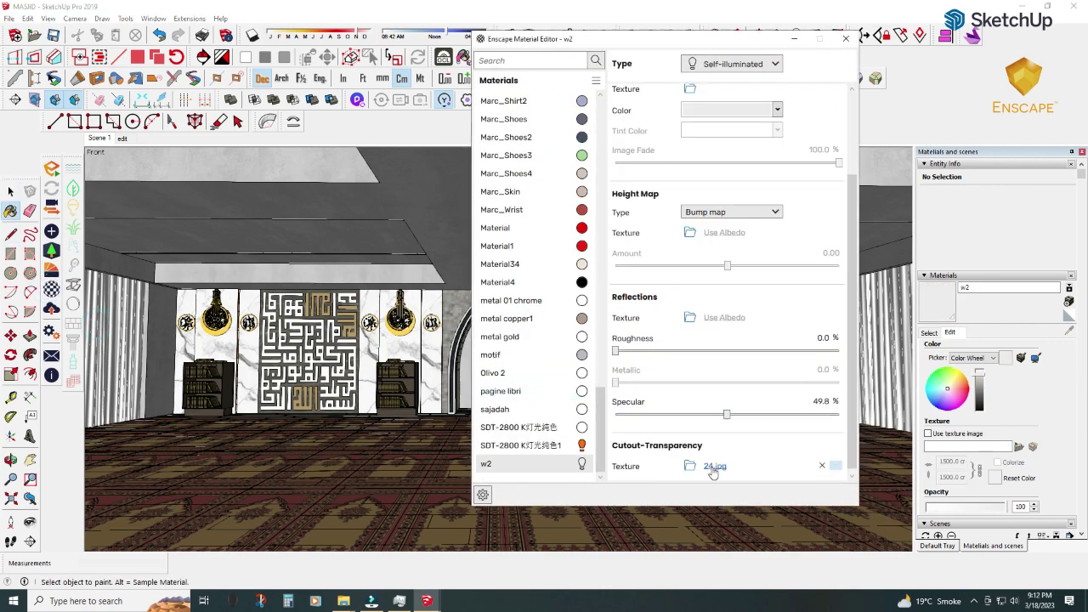
left_click(715, 466)
left_click(615, 62)
left_click(689, 466)
left_click(572, 77)
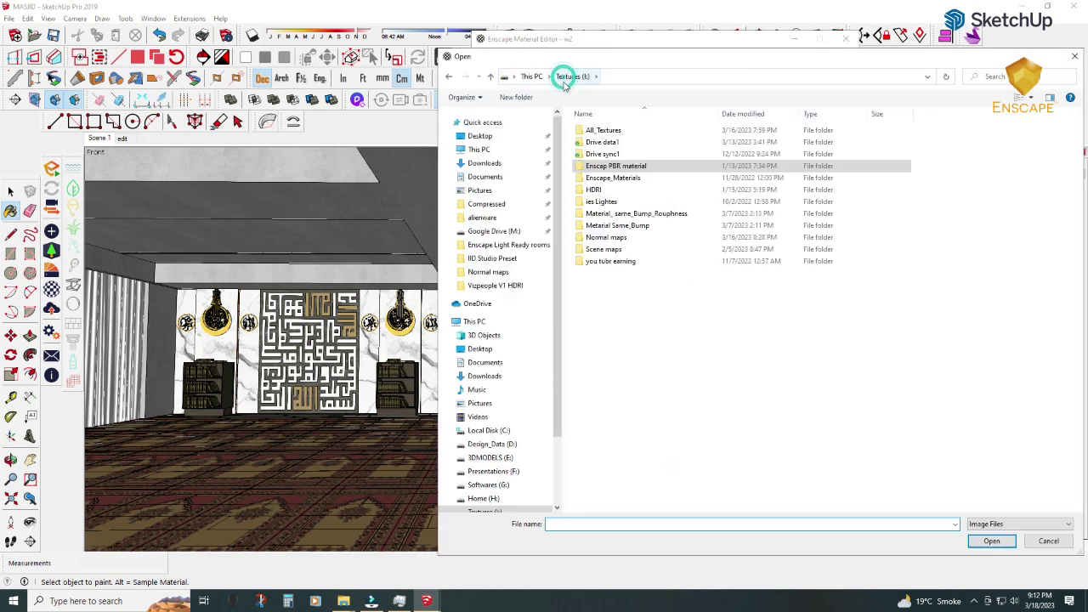
double_click(595, 238)
double_click(595, 223)
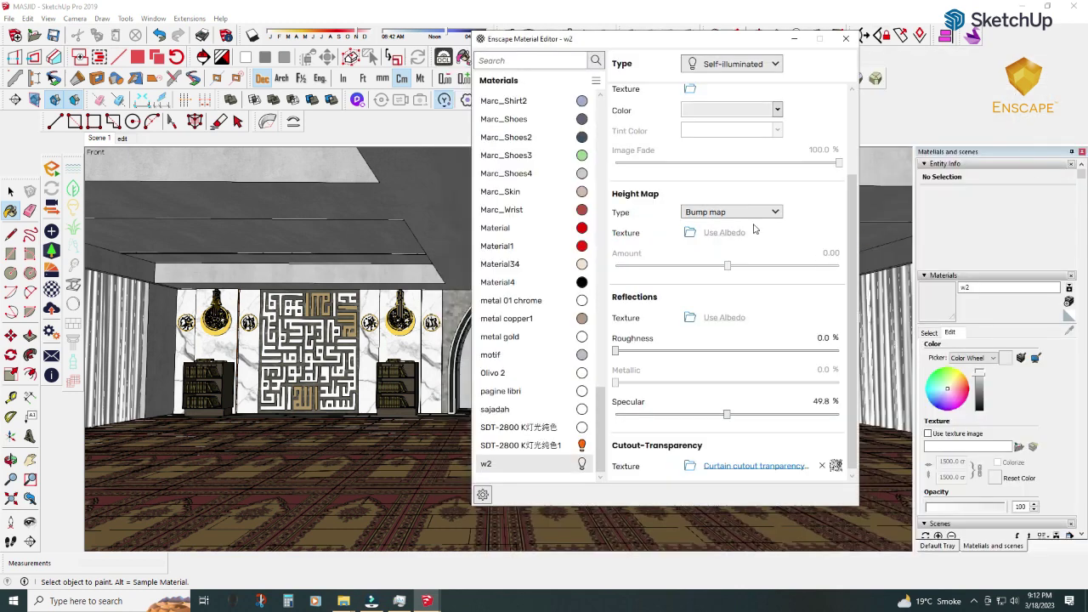
- Enable Explicit Texture Transformation on the cutout and set its width to 0.05 m
left_click(730, 470)
left_click(619, 343)
left_click(708, 363)
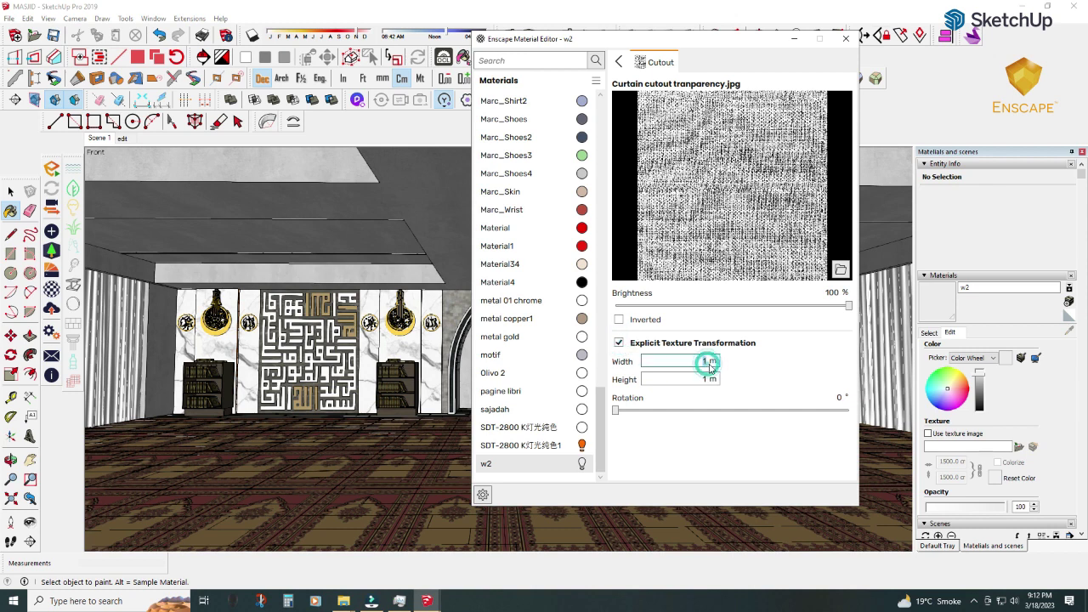
type("0.05")
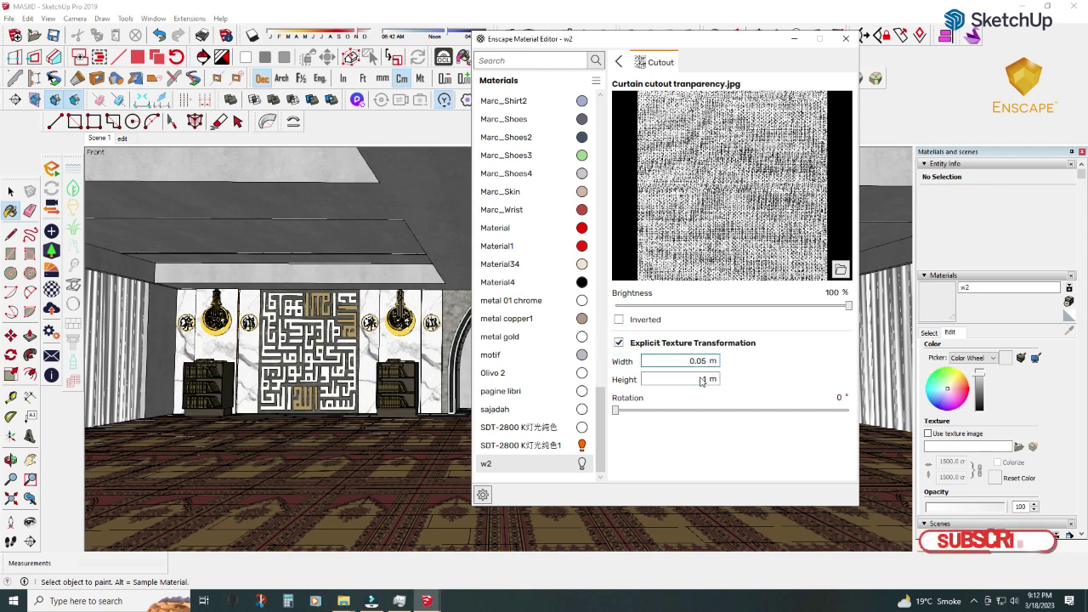
key("Tab")
- Start the Enscape render, then switch over to the Filmora video editor
left_click(619, 62)
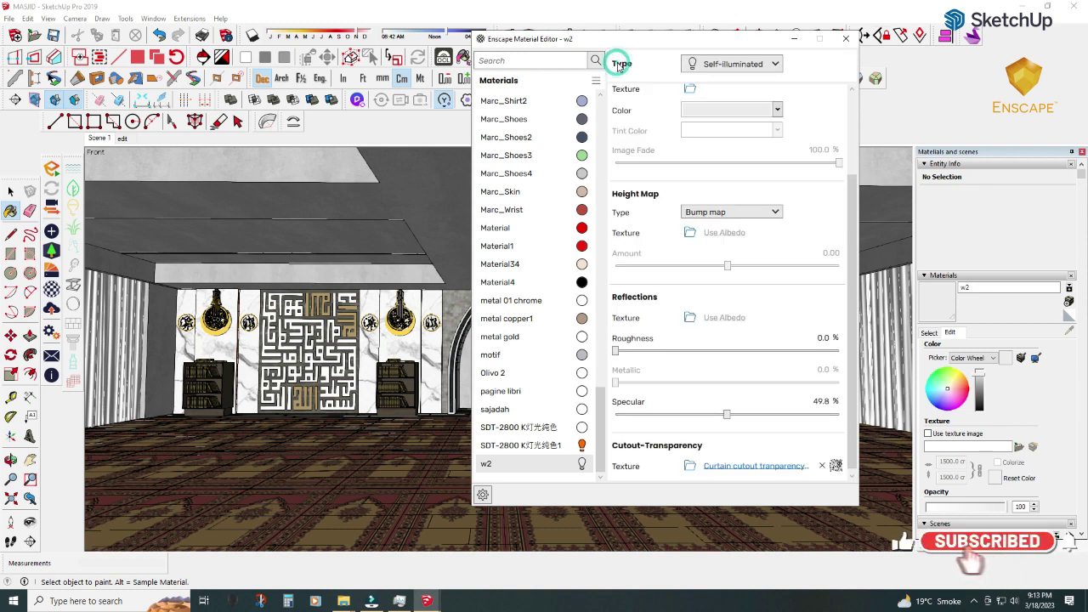
left_click(846, 38)
left_click(1048, 7)
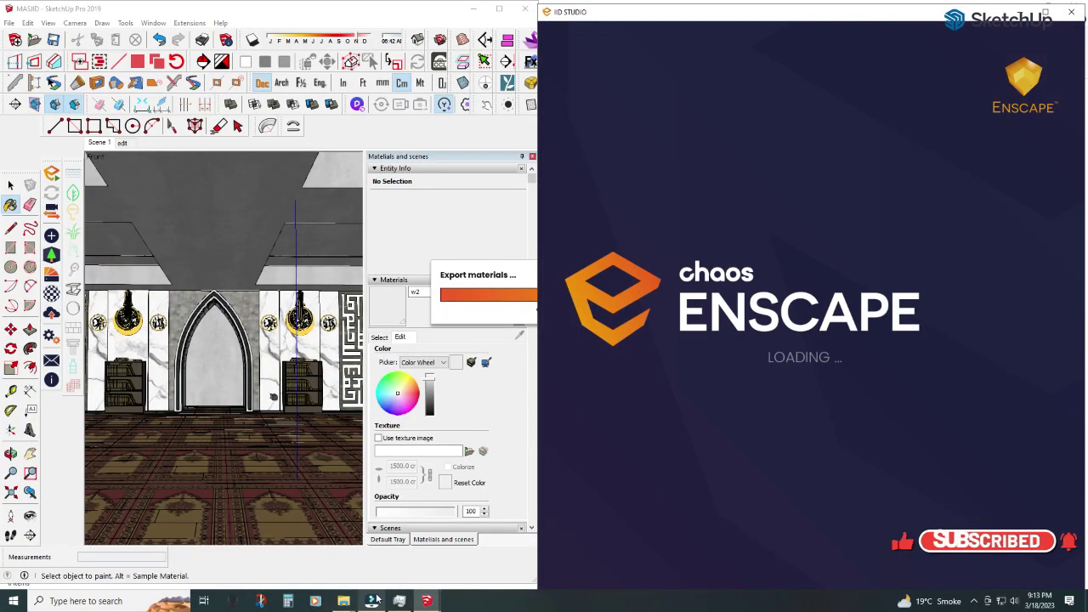
left_click(371, 601)
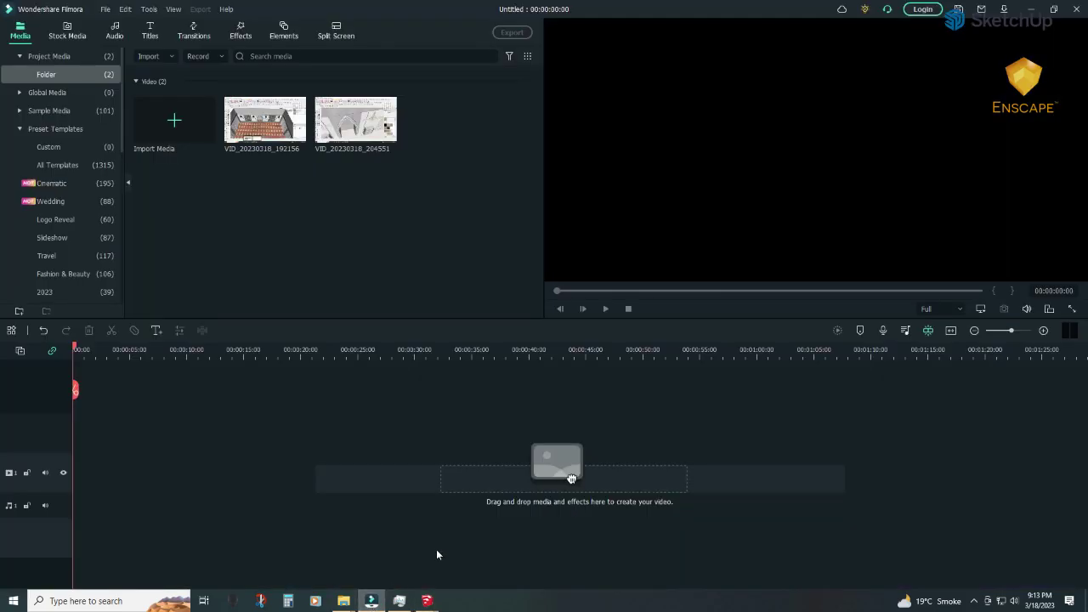
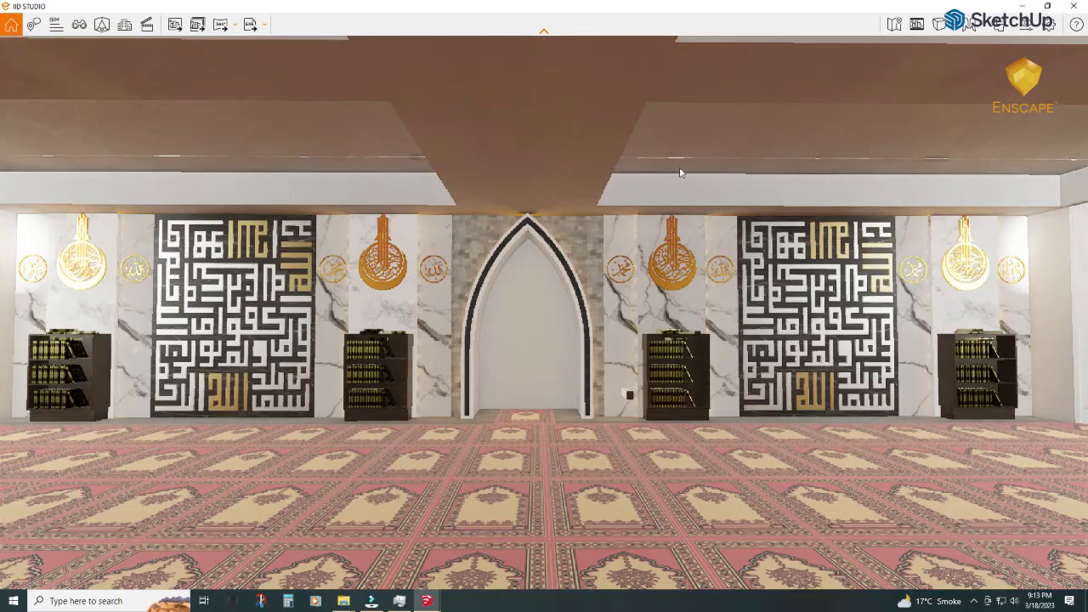
- Nudge the sky brightness slider on the Sky tab and check the render
scroll(650, 202, "down", 5)
scroll(648, 202, "up", 3)
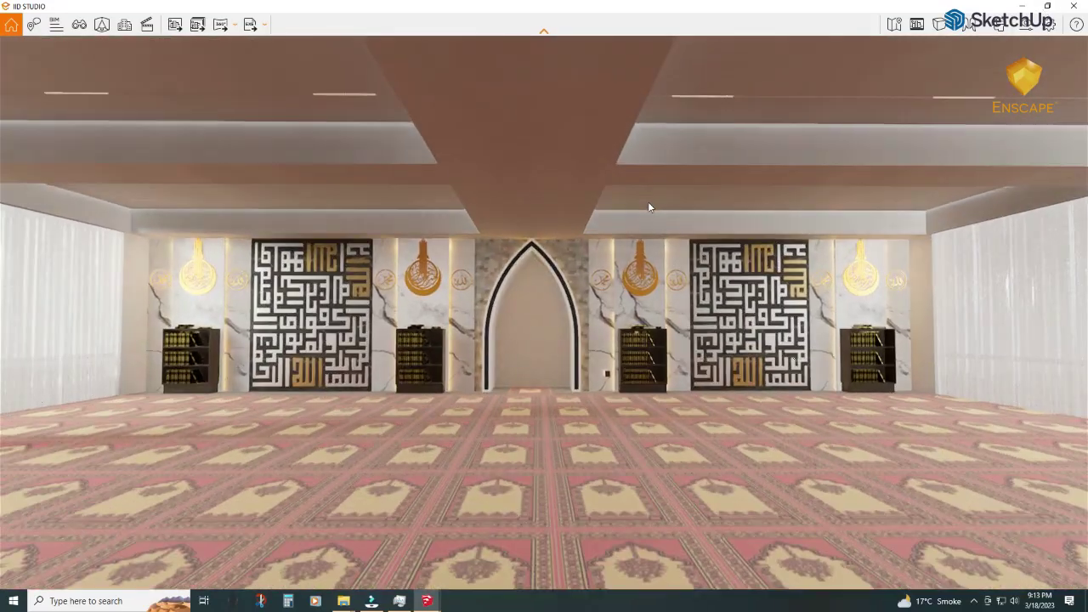
scroll(569, 323, "up", 3)
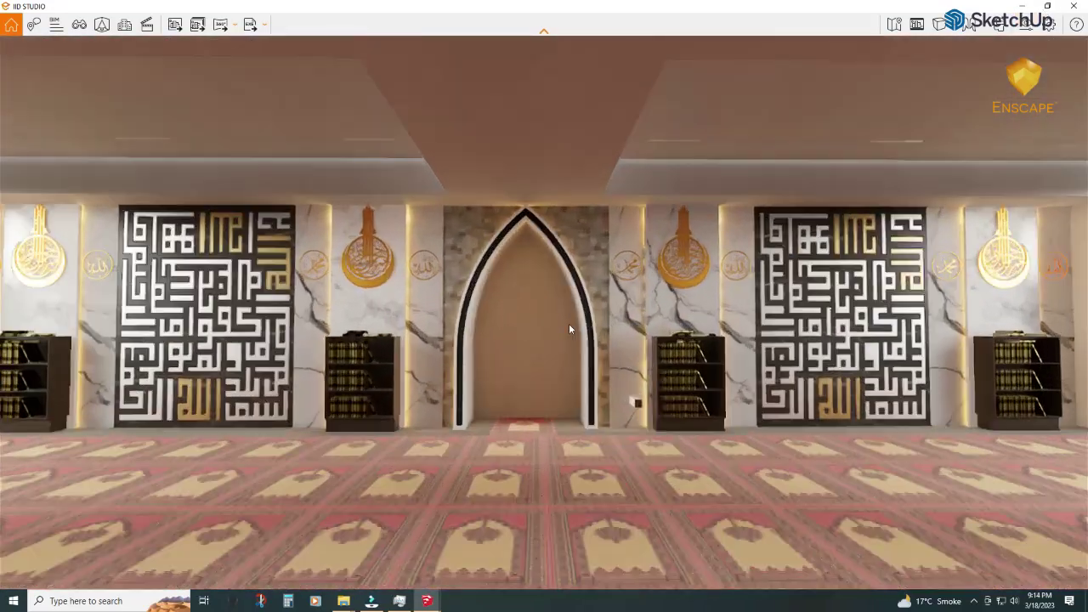
scroll(554, 306, "up", 3)
scroll(554, 312, "down", 5)
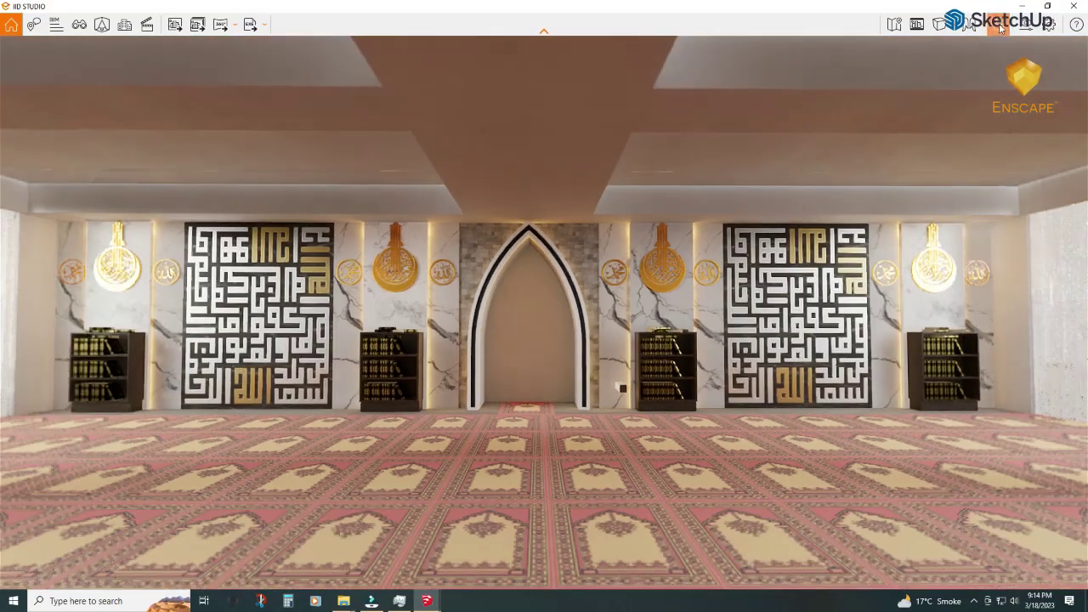
left_click(916, 24)
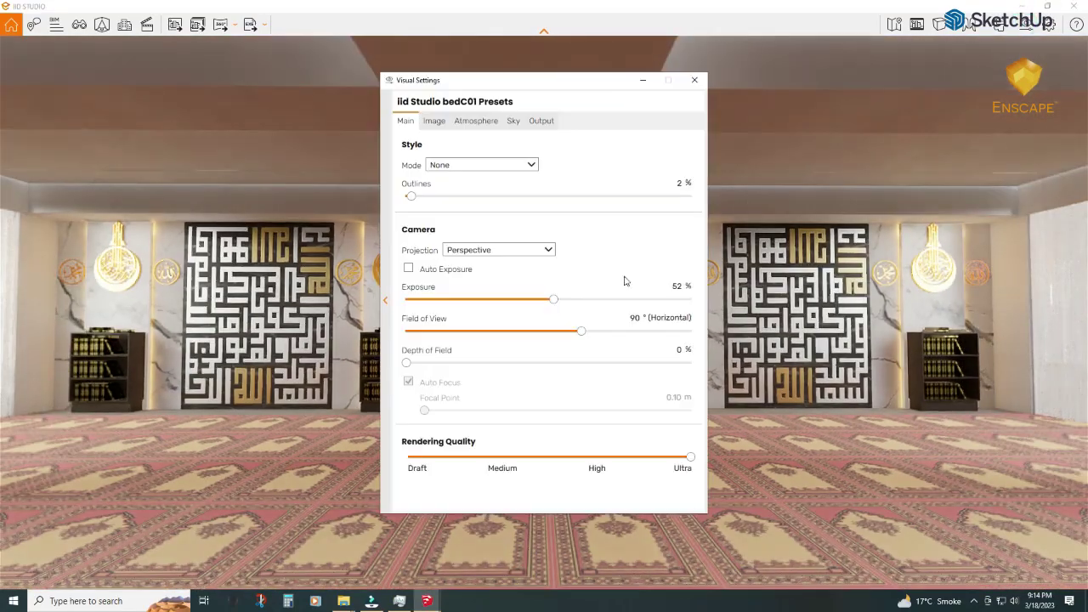
left_click(477, 121)
left_click(514, 121)
left_click_drag(612, 309, 620, 309)
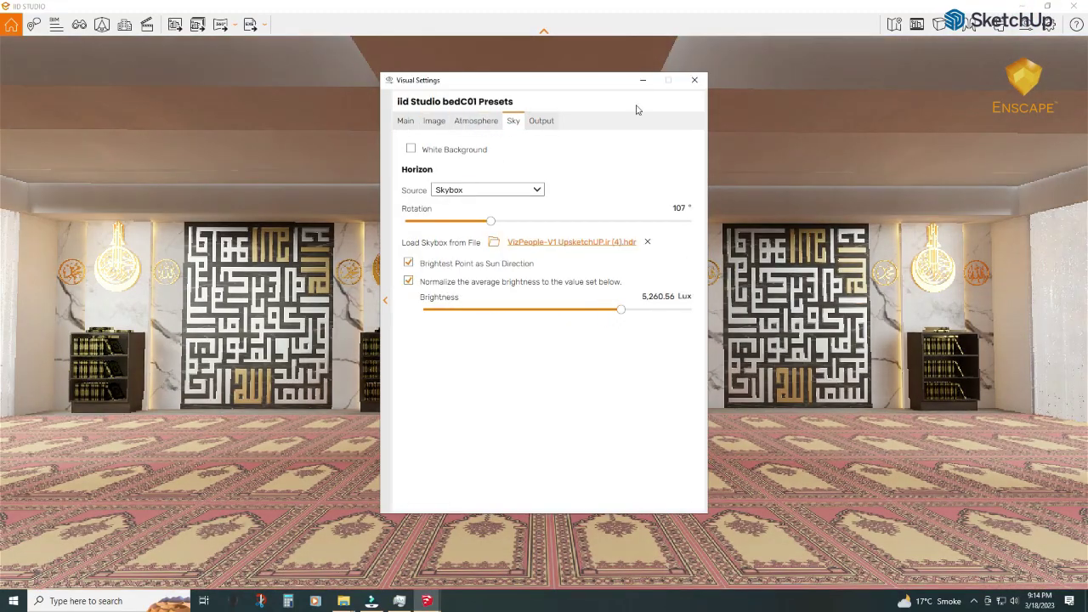
left_click(643, 80)
scroll(604, 162, "up", 3)
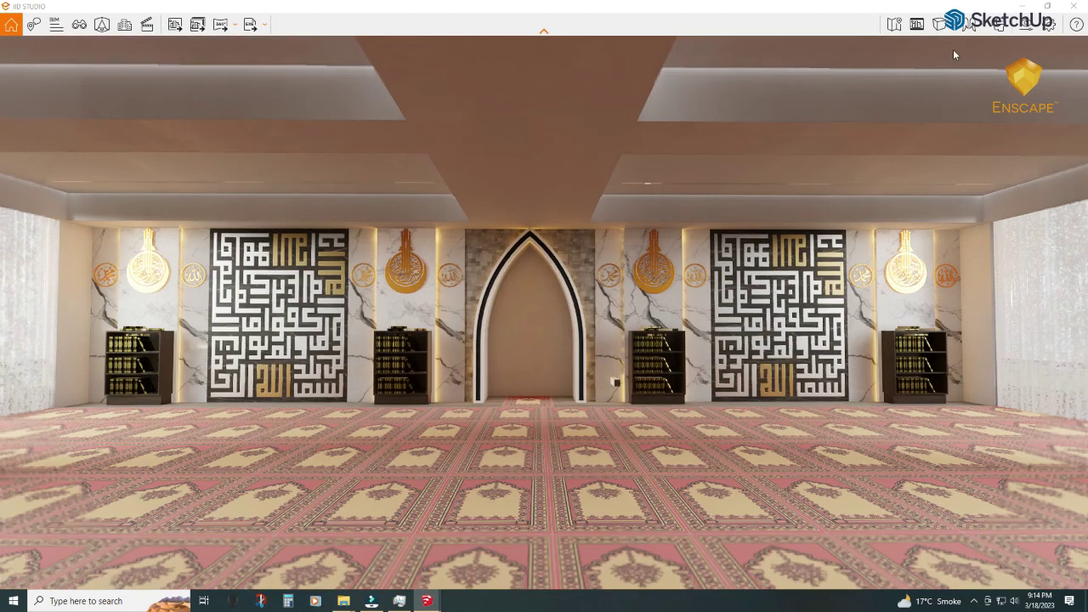
- Rotate the sky to 70° and lower the Atmosphere sun brightness to 0%
left_click(1023, 30)
left_click(476, 121)
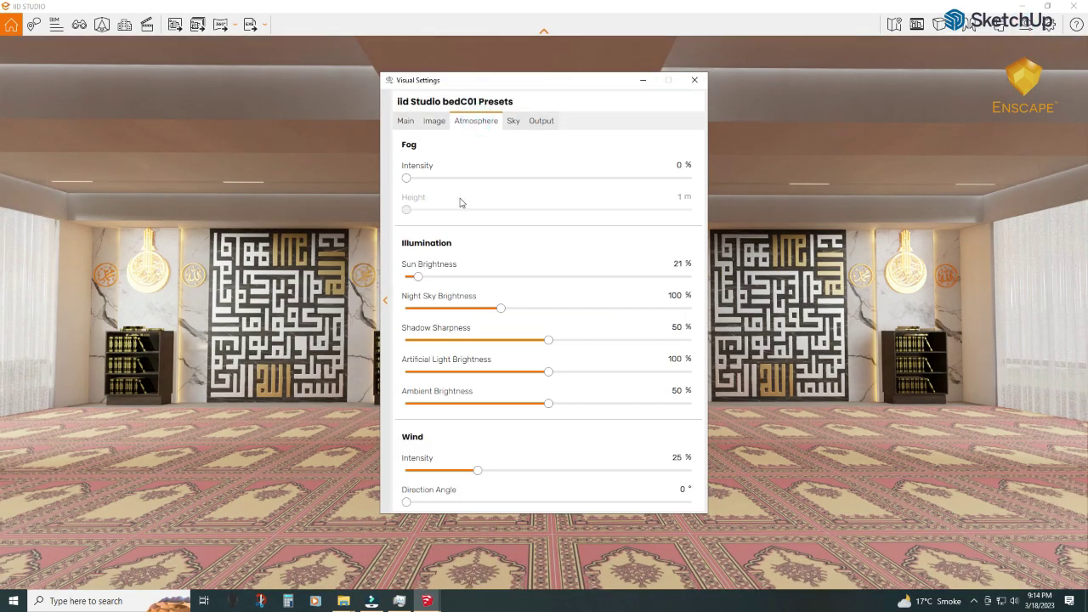
left_click(643, 80)
scroll(599, 134, "up", 2)
left_click(973, 30)
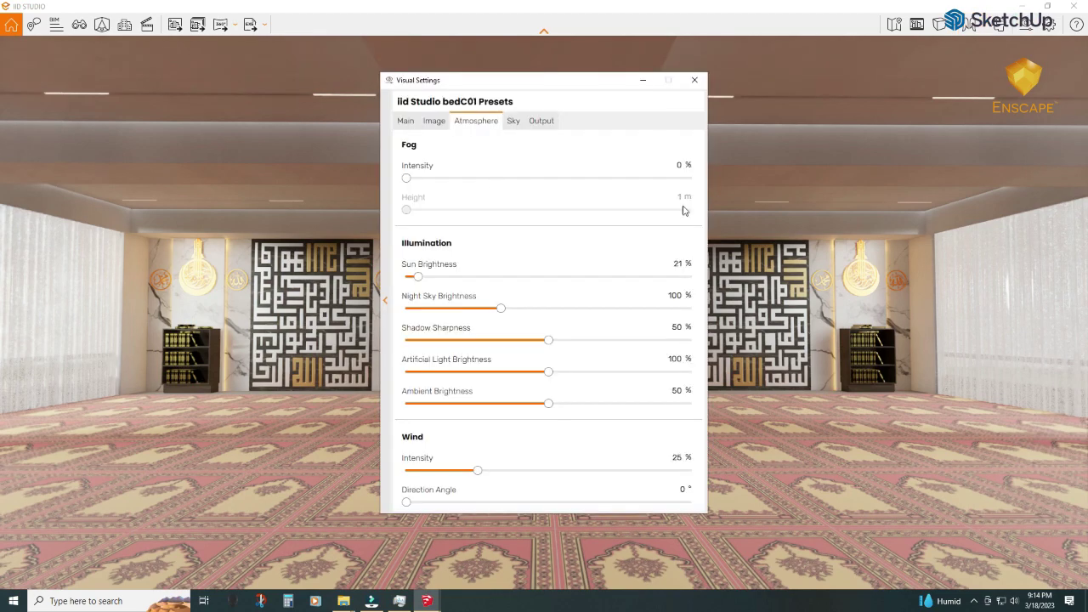
left_click(513, 120)
mouse_move(499, 224)
left_mouse_down()
mouse_move(478, 229)
mouse_move(523, 230)
mouse_move(461, 223)
left_mouse_up()
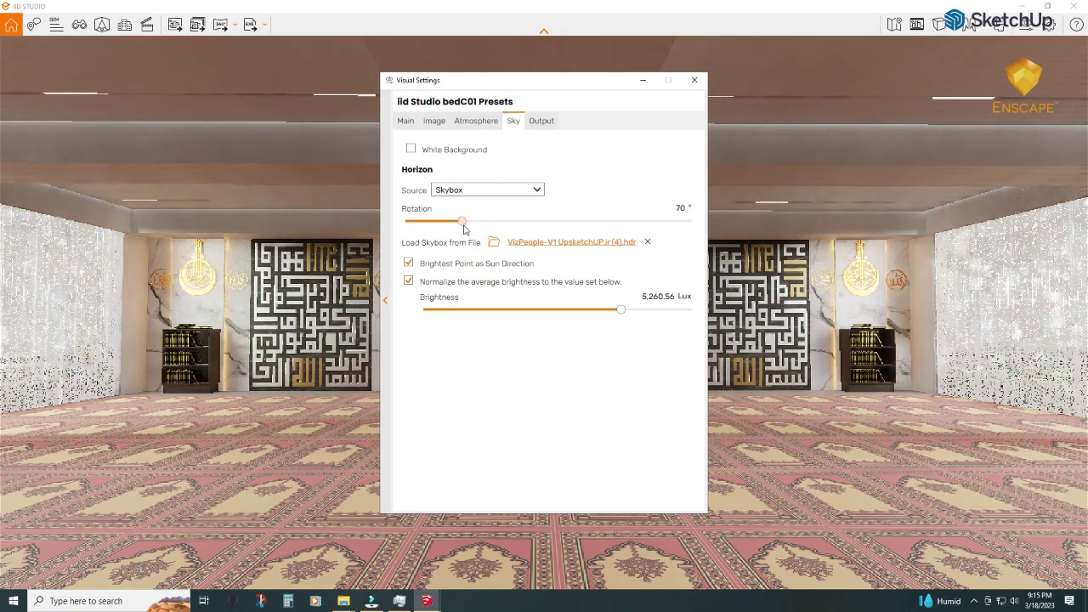
left_click(409, 263)
left_click(474, 120)
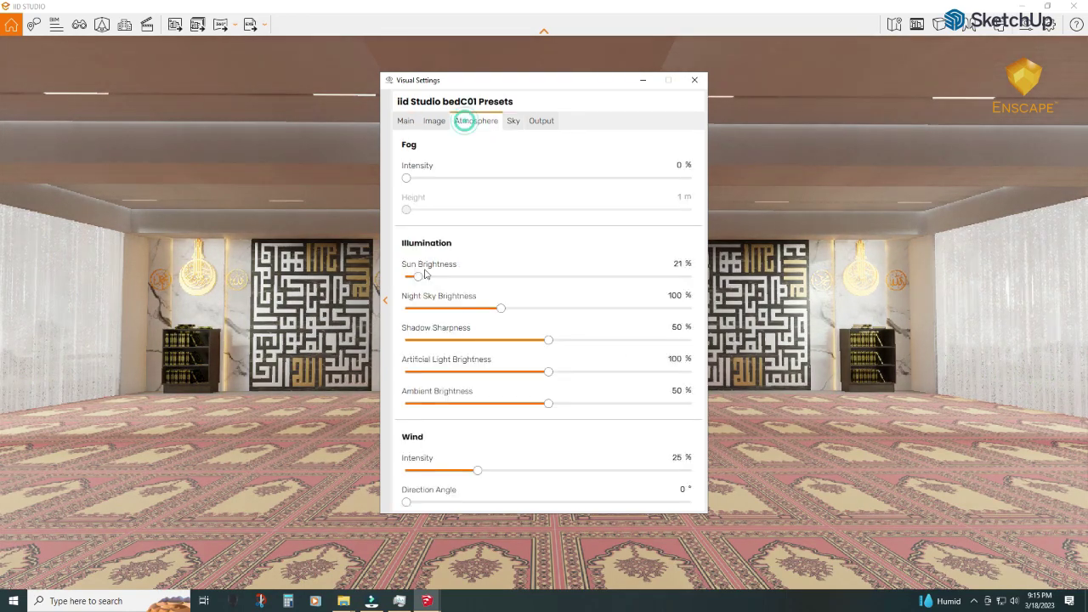
left_click(640, 82)
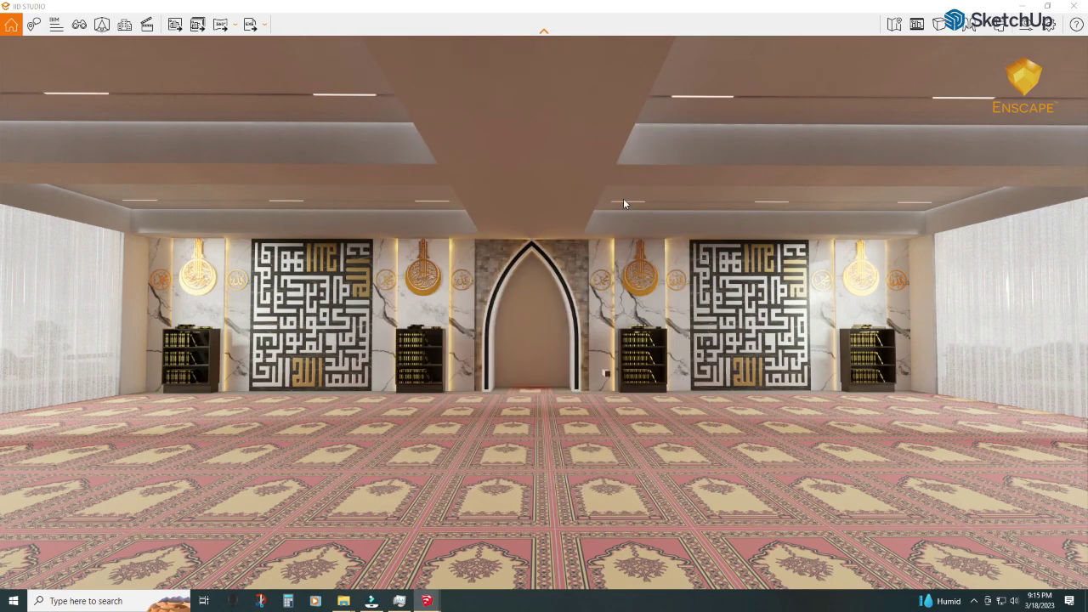
- Look over the SketchUp model, then return to the Enscape render
mouse_move(427, 601)
left_click(306, 546)
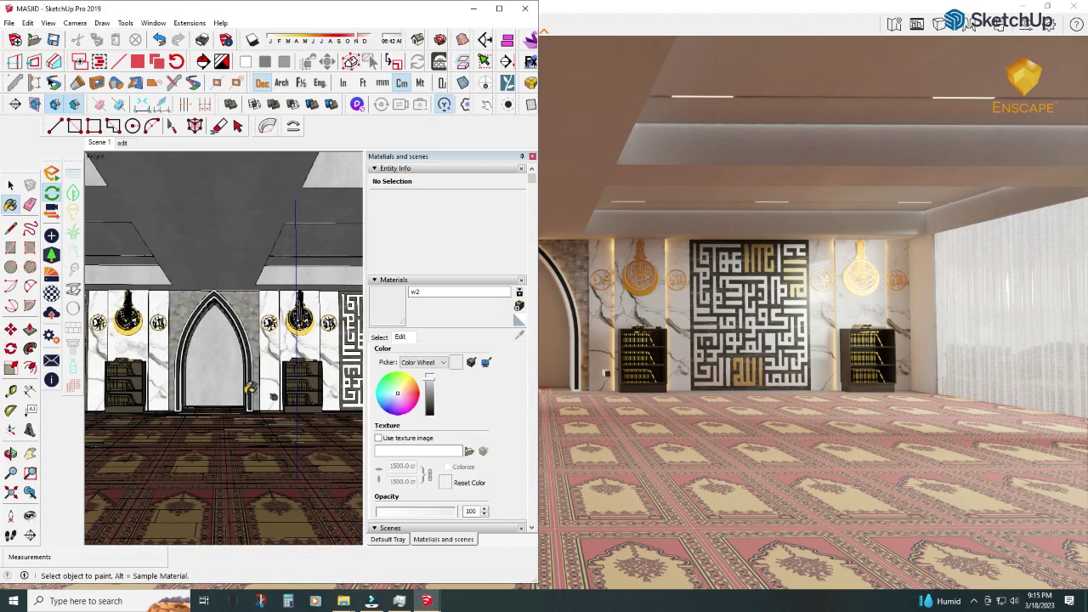
scroll(273, 398, "up", 2)
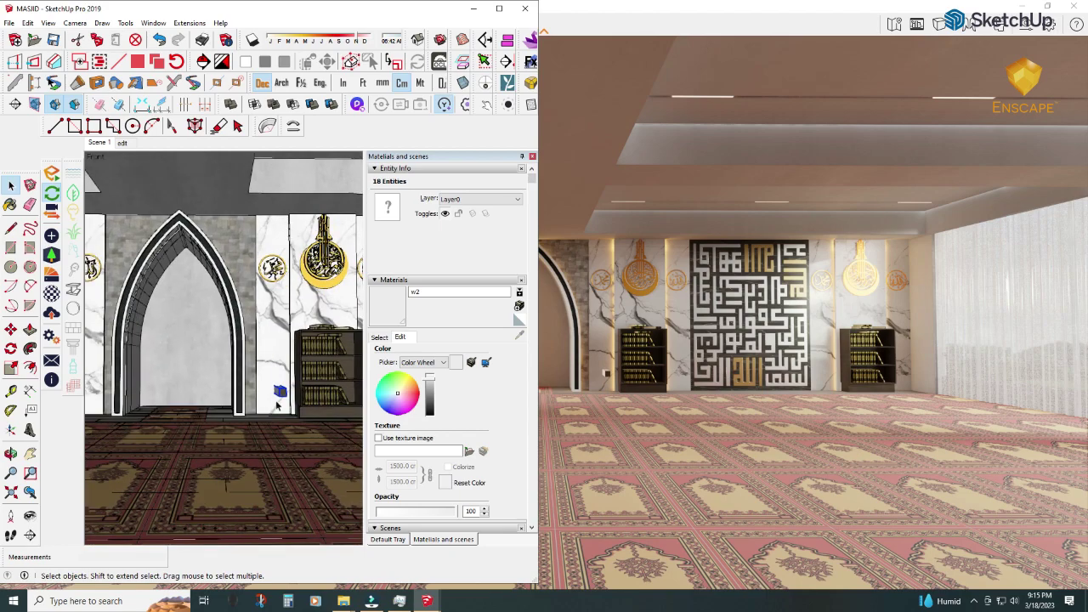
scroll(274, 396, "up", 3)
scroll(274, 396, "down", 3)
scroll(273, 396, "down", 2)
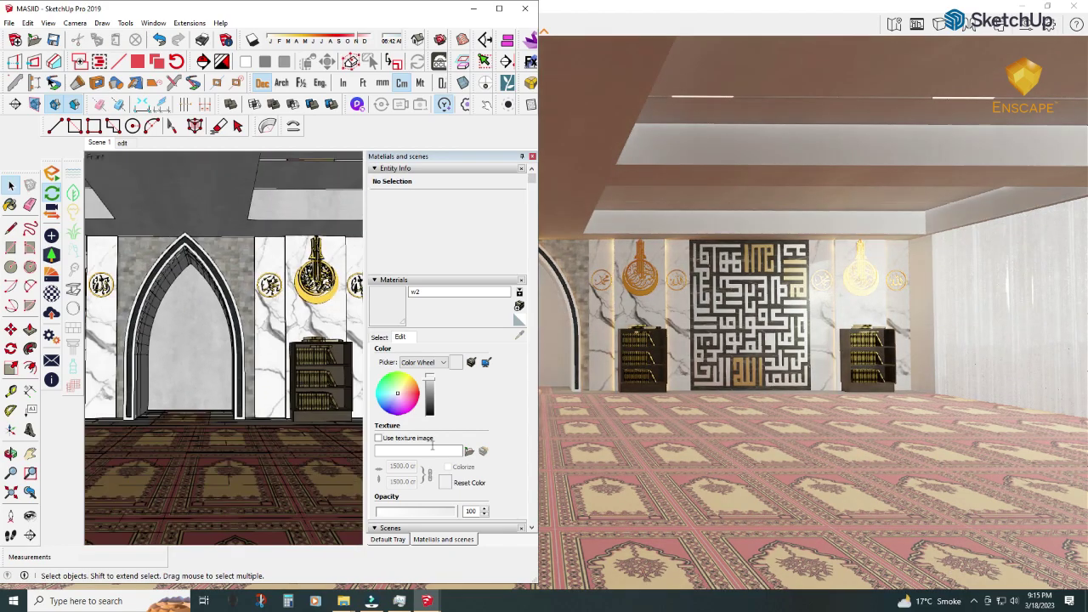
left_click(699, 122)
- Jump to the saved Scene 1 view of the mihrab wall
left_click(79, 24)
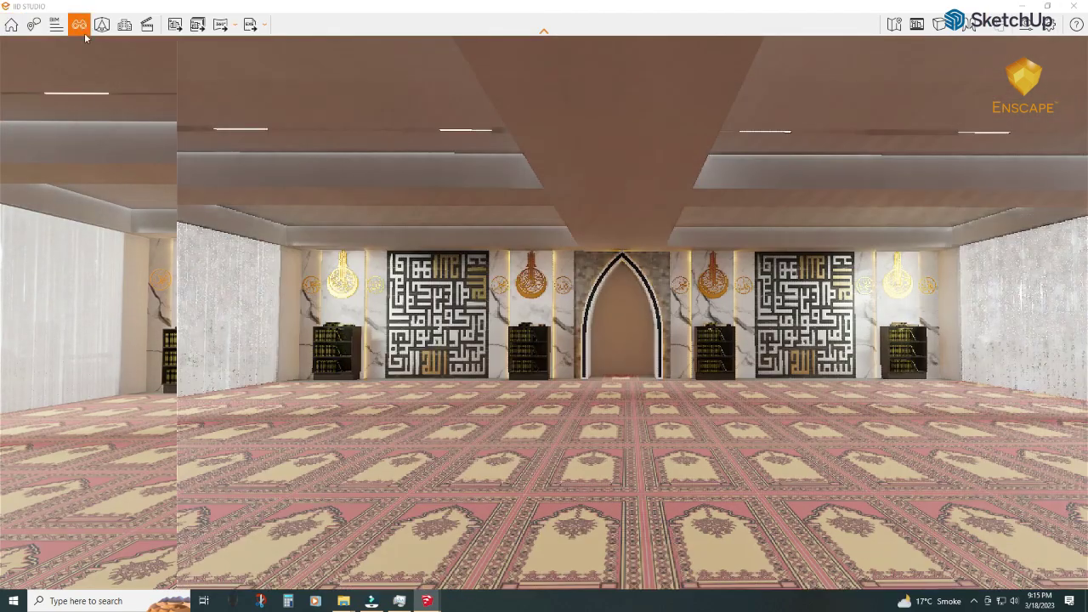
left_click(31, 190)
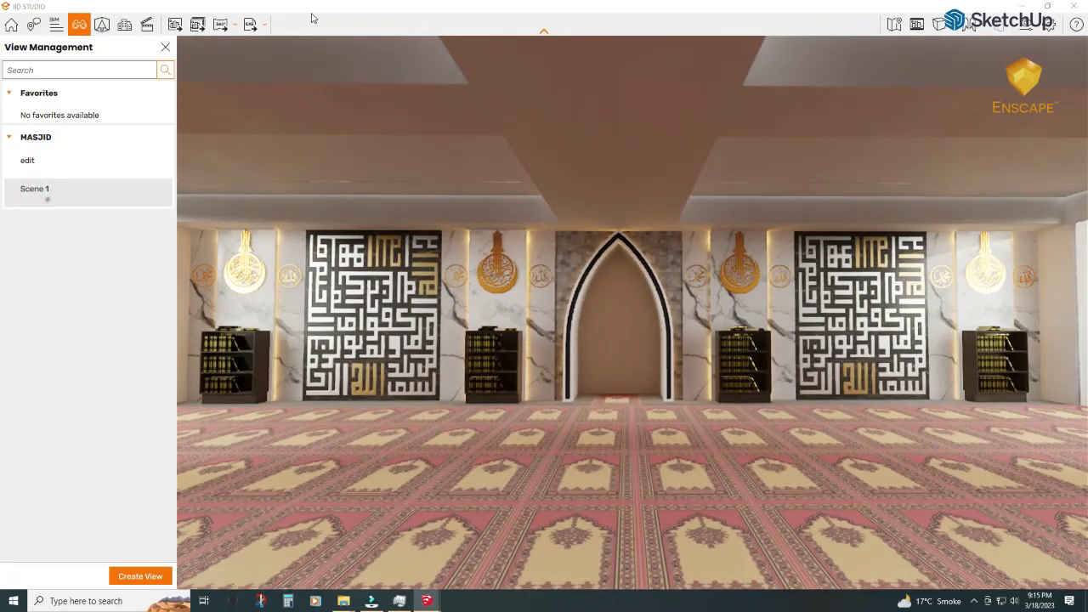
left_click(165, 47)
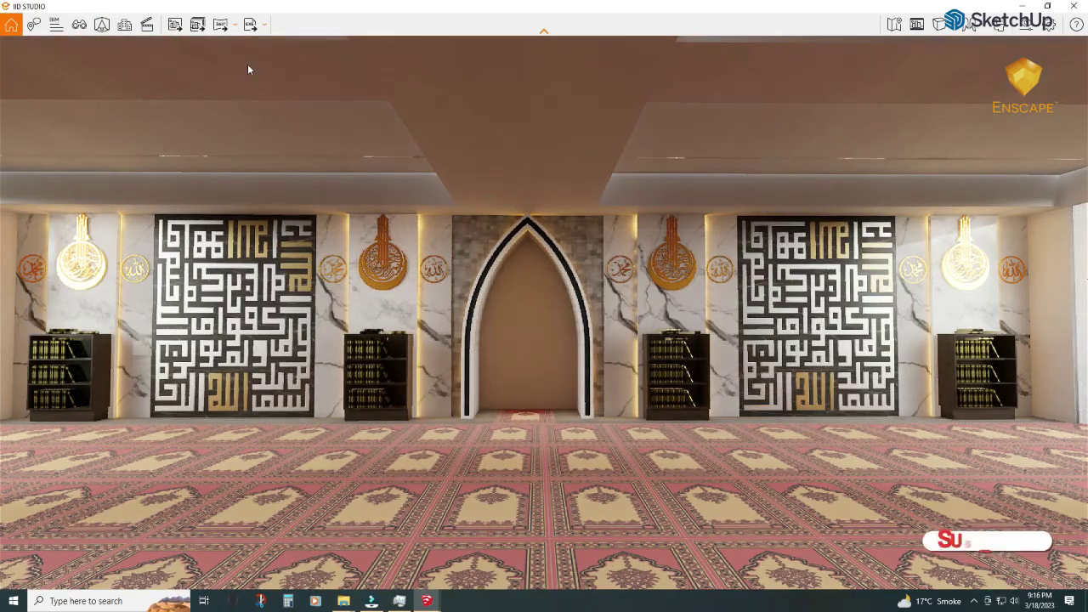
- Set the camera projection to Two-Point in the Main visual settings
left_click(405, 121)
left_click(453, 250)
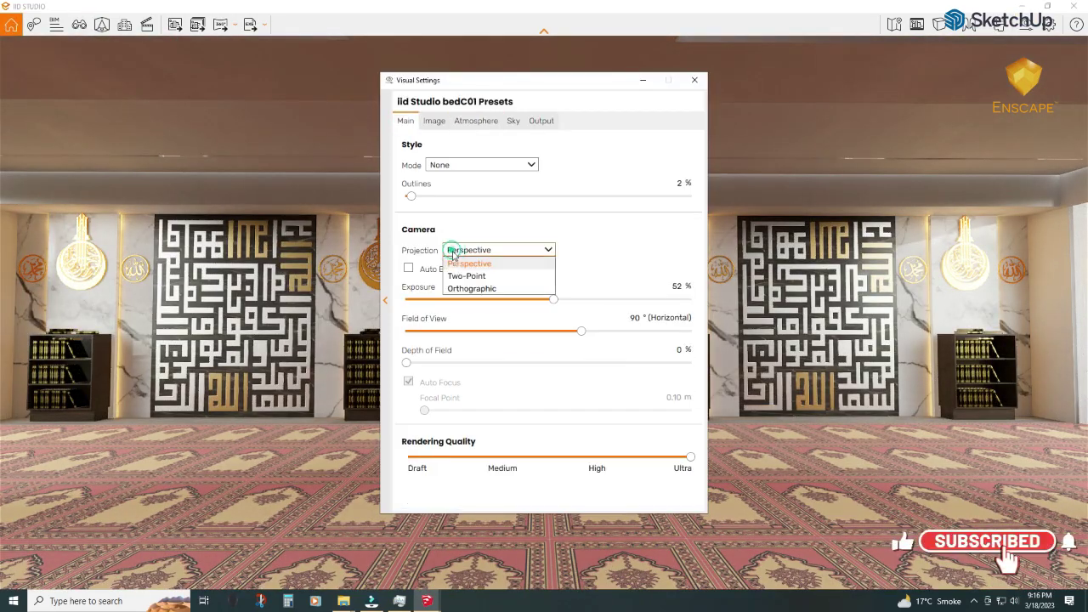
left_click(467, 276)
left_click(694, 80)
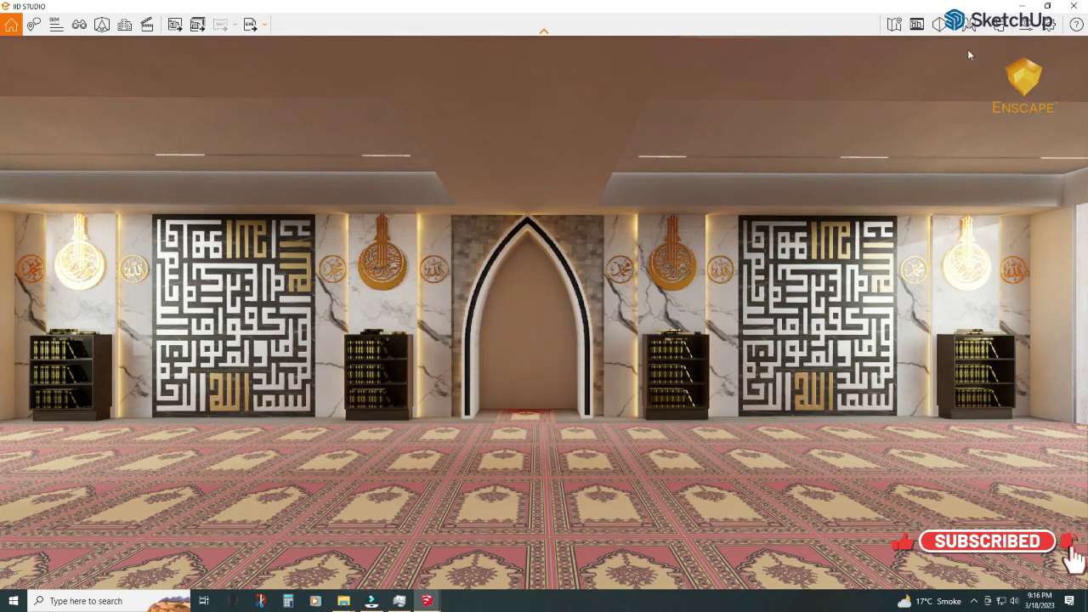
left_click(1026, 24)
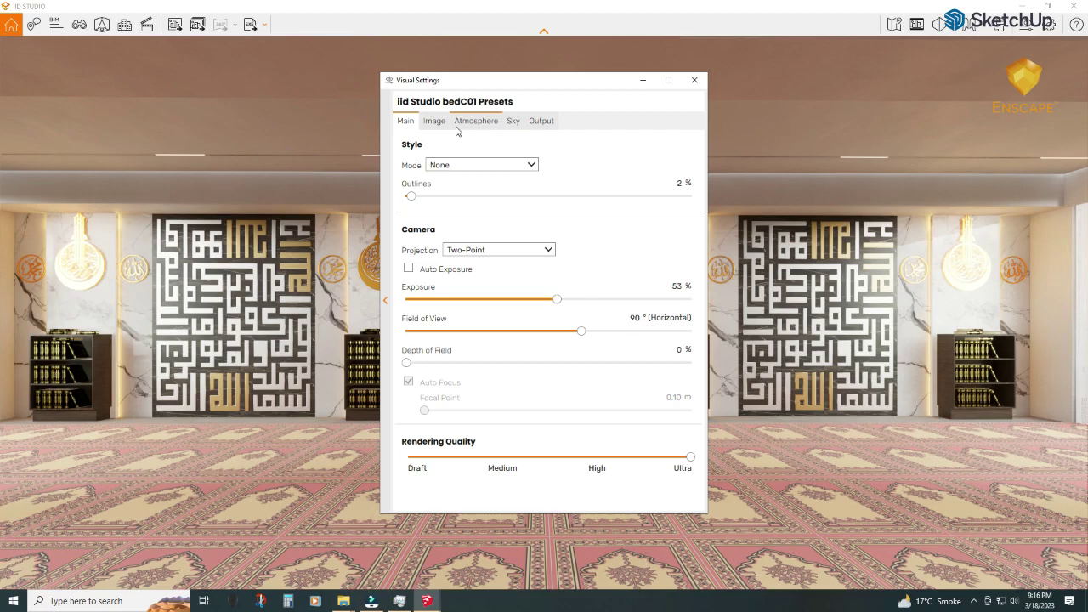
left_click(642, 81)
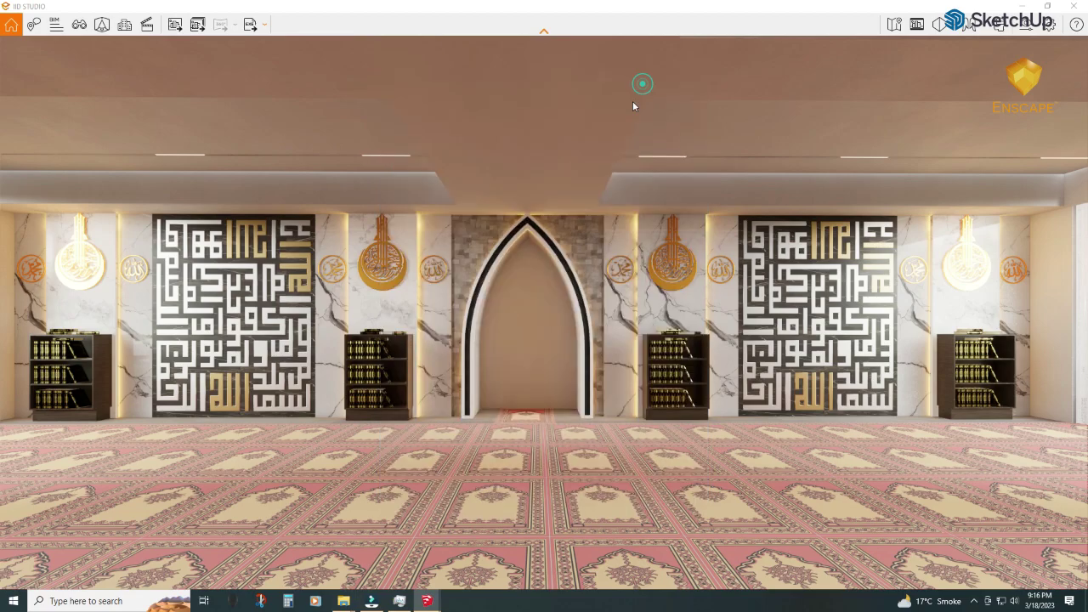
- Delete the six 2023-03-18 Enscape render images from the Pictures folder, then return to Enscape
mouse_move(343, 601)
left_click(378, 559)
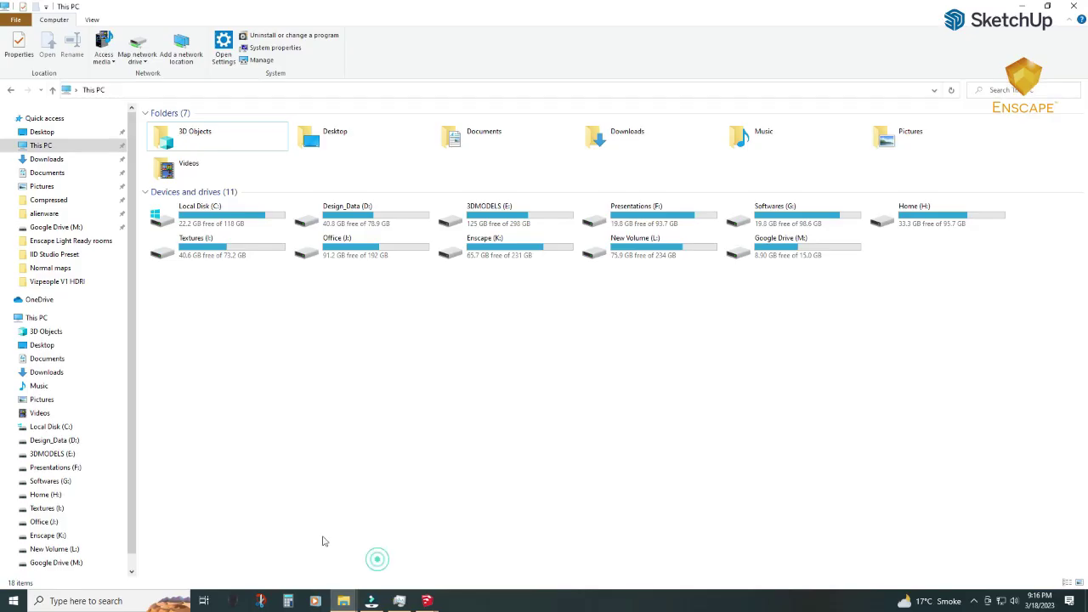
left_click(42, 186)
left_click_drag(769, 333, 446, 308)
key("Delete")
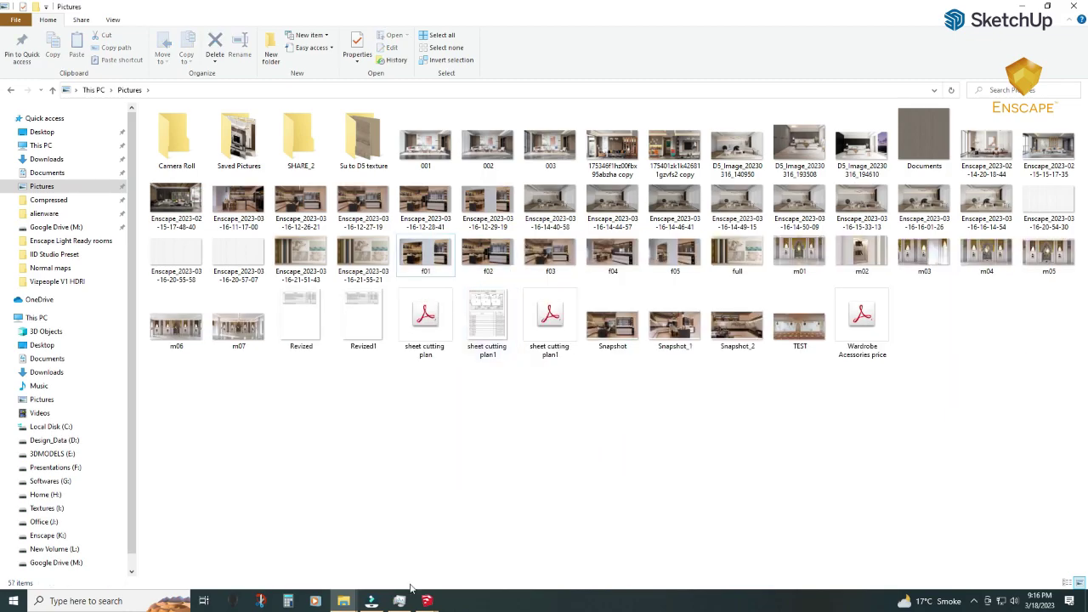
left_click(443, 562)
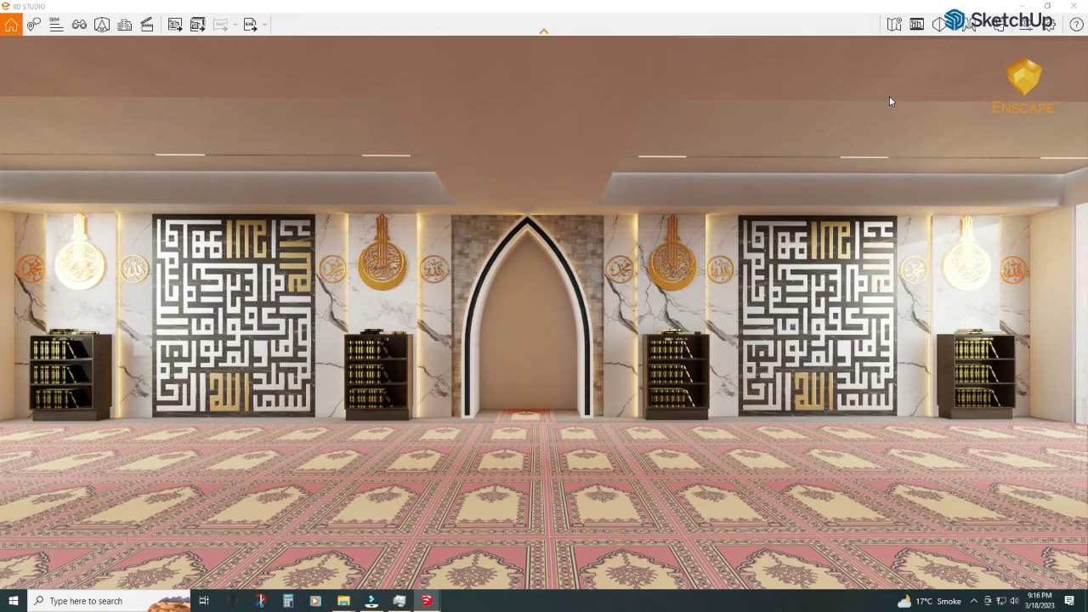
mouse_move(427, 601)
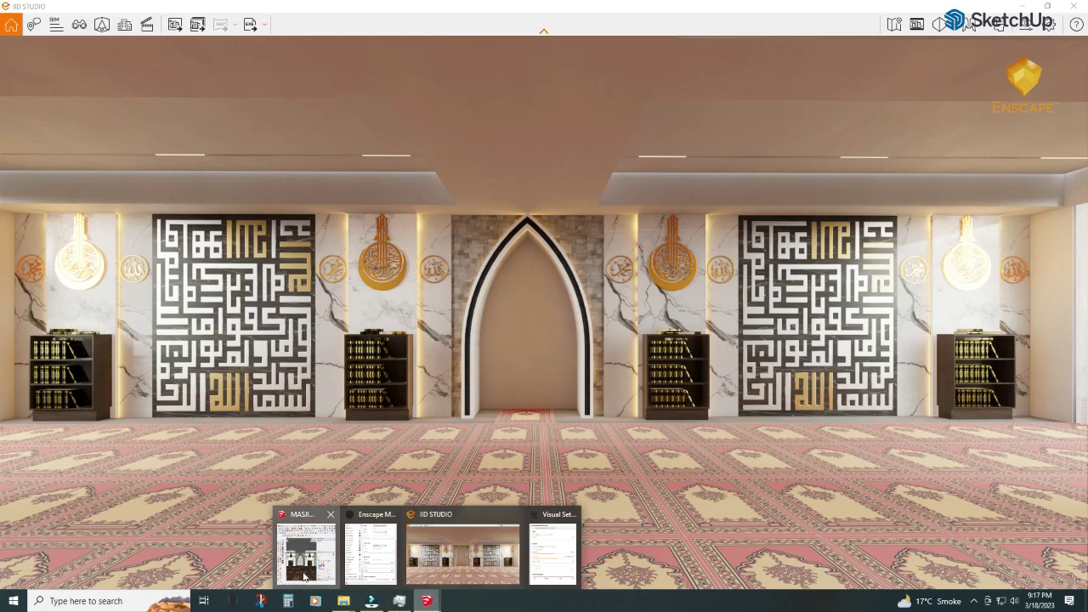
- Set Color_009_enscape_Metal's Metallic to 98.2% in the Enscape Material Editor
left_click(304, 544)
scroll(266, 359, "up", 3)
scroll(272, 377, "up", 3)
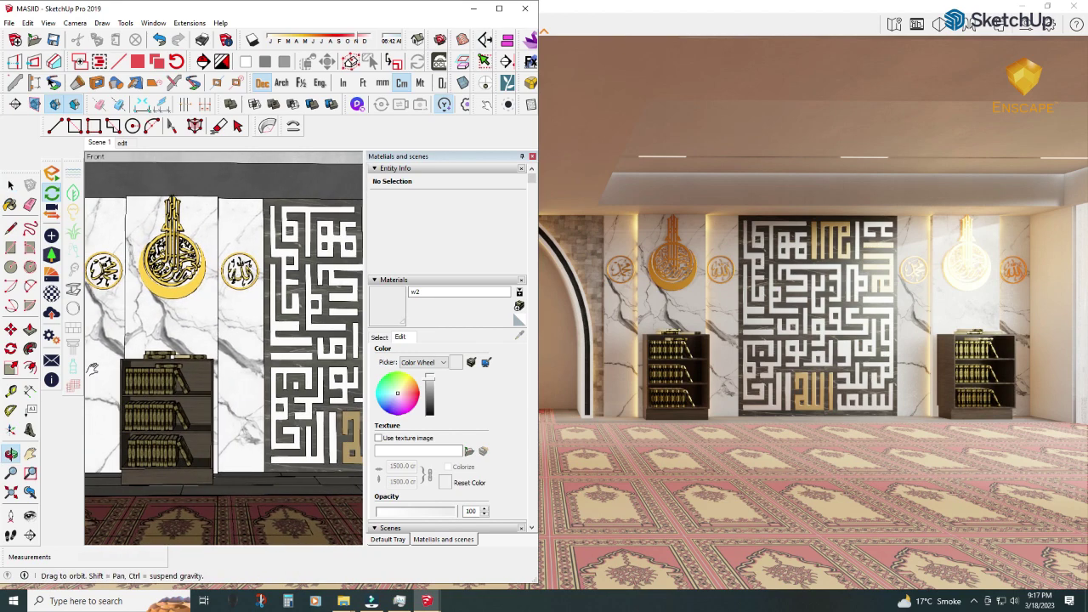
scroll(272, 376, "up", 2)
left_click(51, 293)
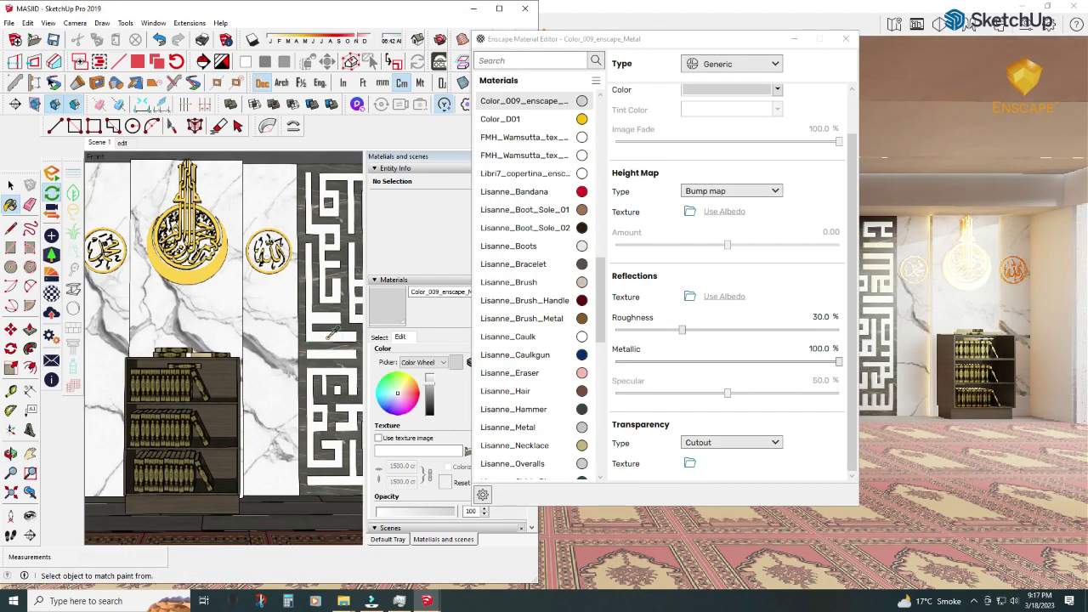
left_click(187, 374, "alt")
left_click(776, 136)
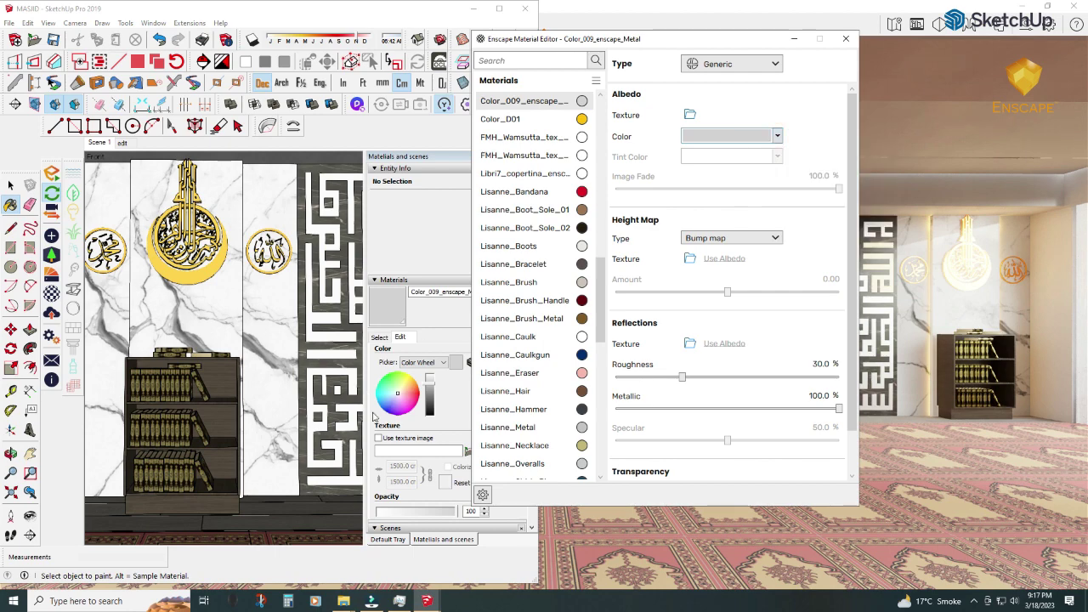
left_click(431, 389)
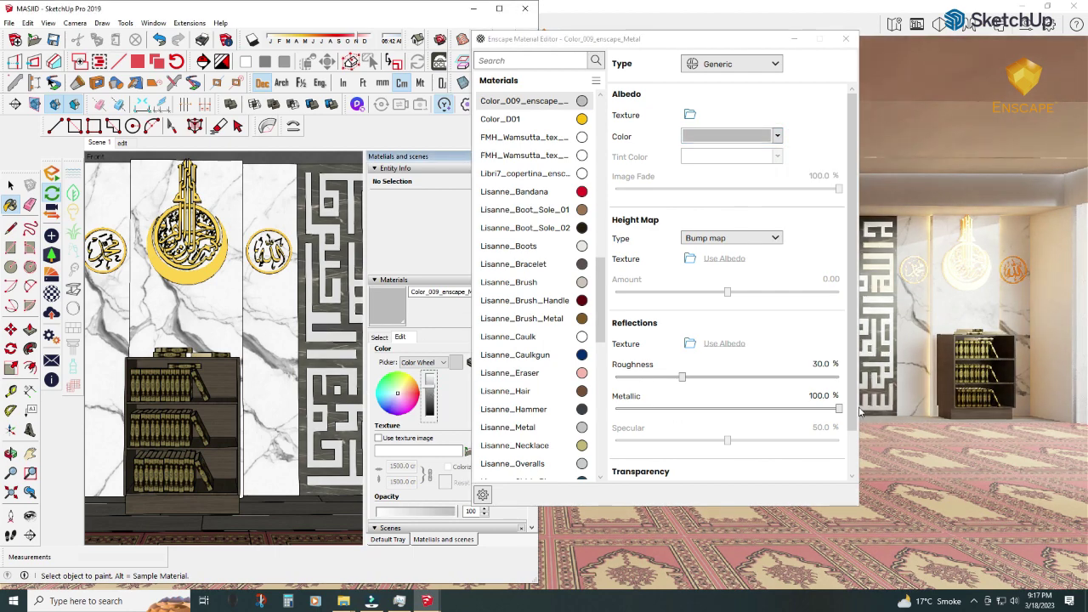
left_click_drag(839, 409, 836, 412)
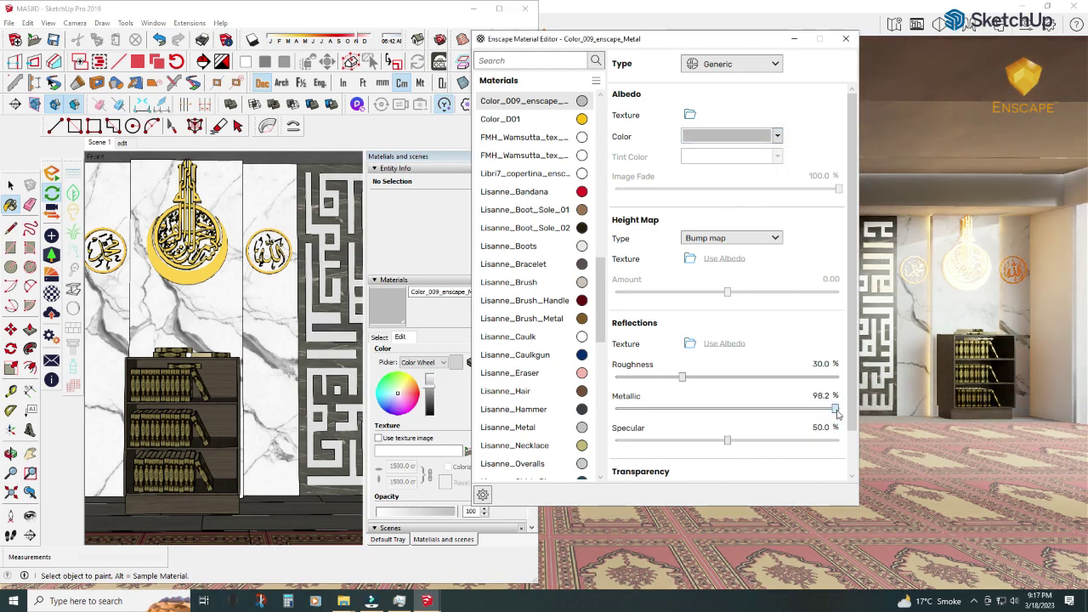
left_click(794, 39)
double_click(631, 14)
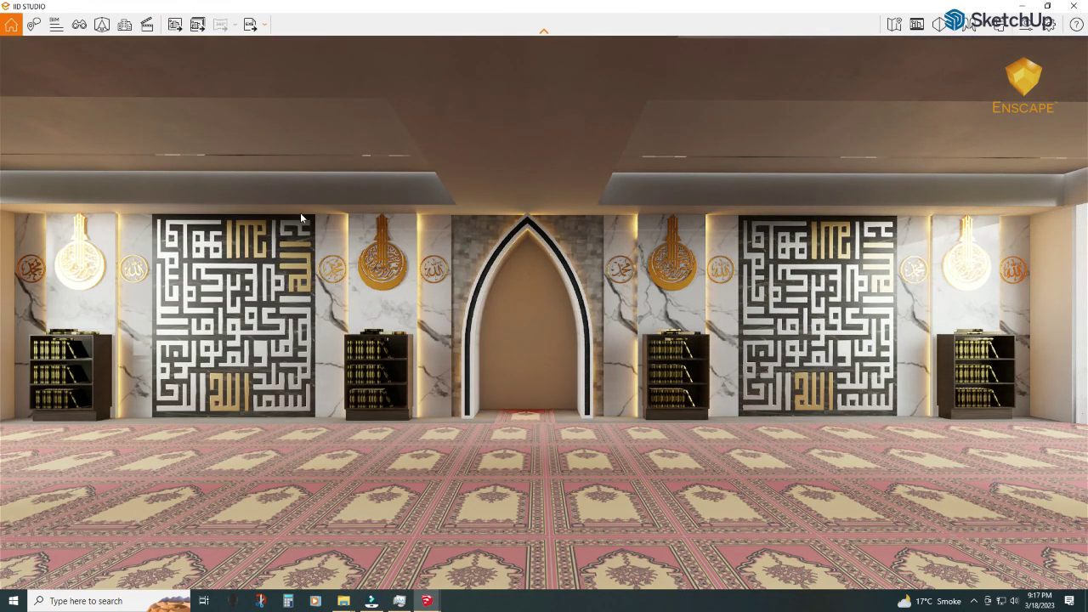
- Move the camera back and set the output resolution to 4096 × 2160
key("s")
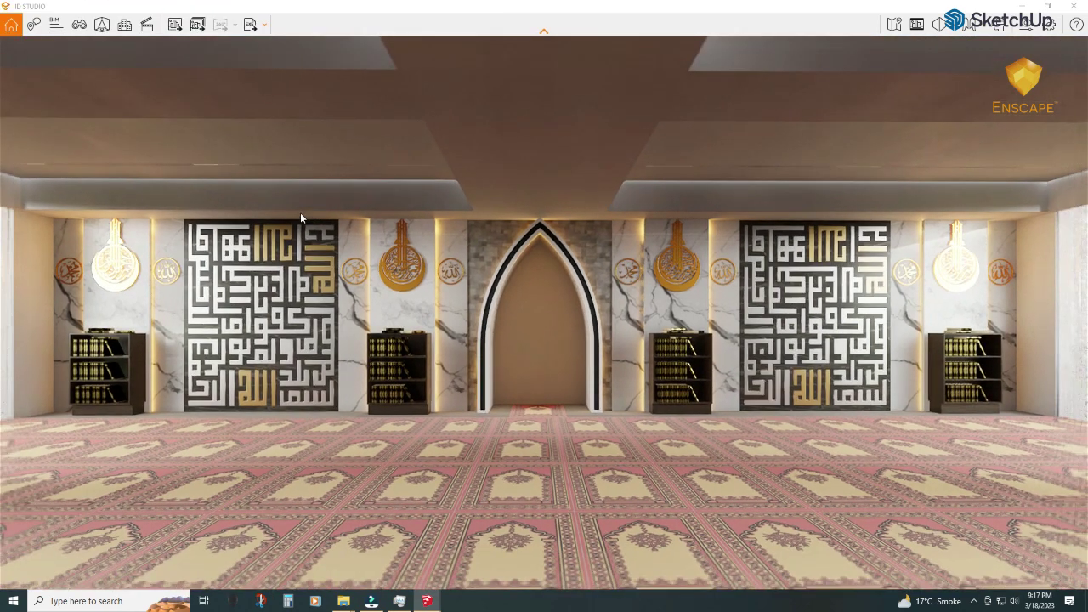
left_click(1002, 31)
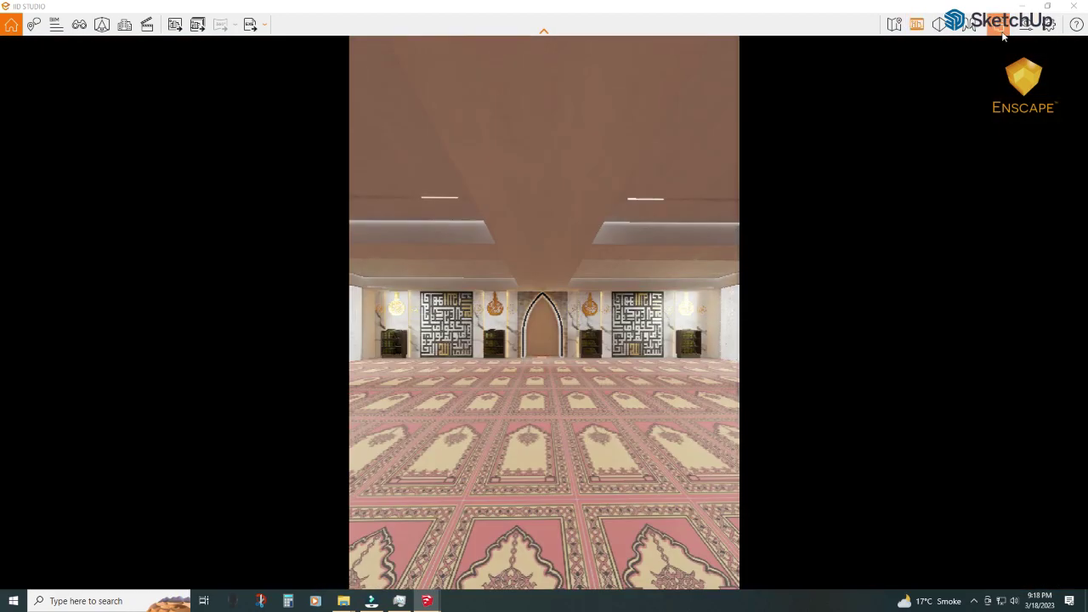
left_click(1001, 30)
left_click(542, 121)
left_click(409, 183)
left_click(589, 165)
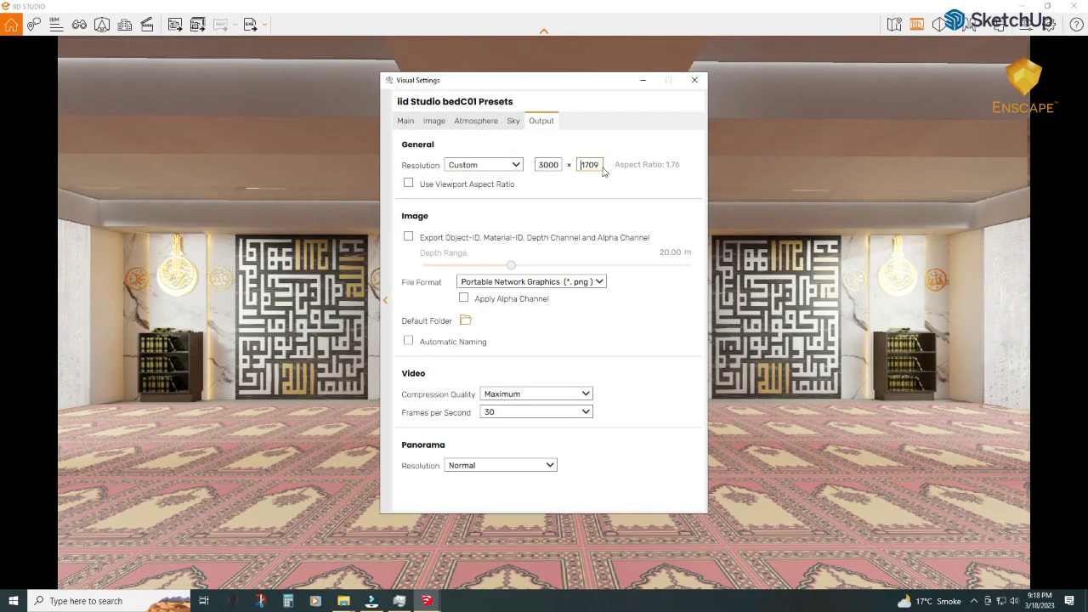
type("3160")
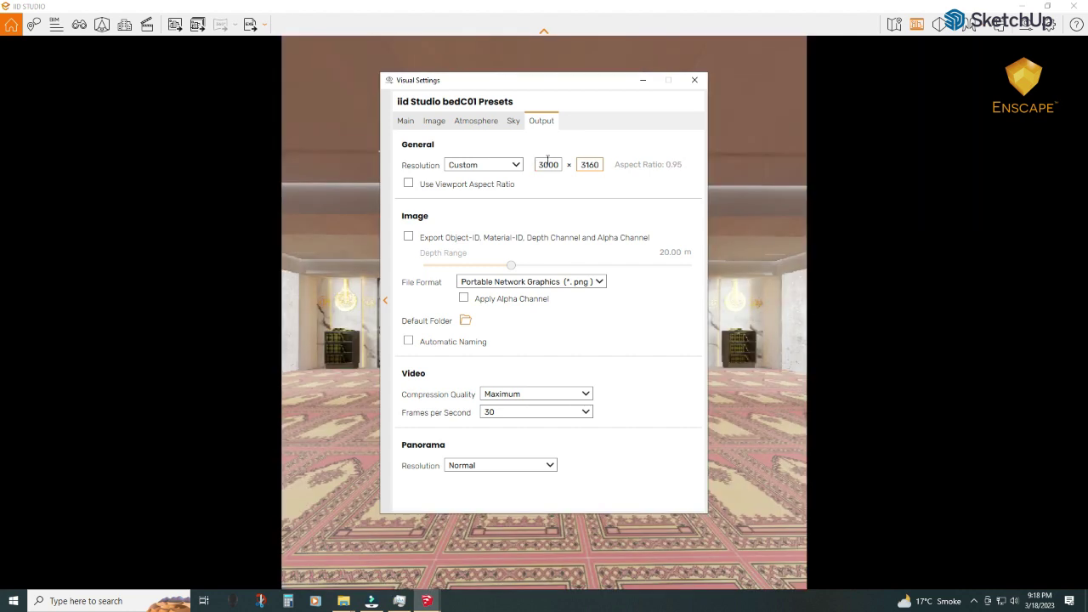
left_click(548, 164)
type("40")
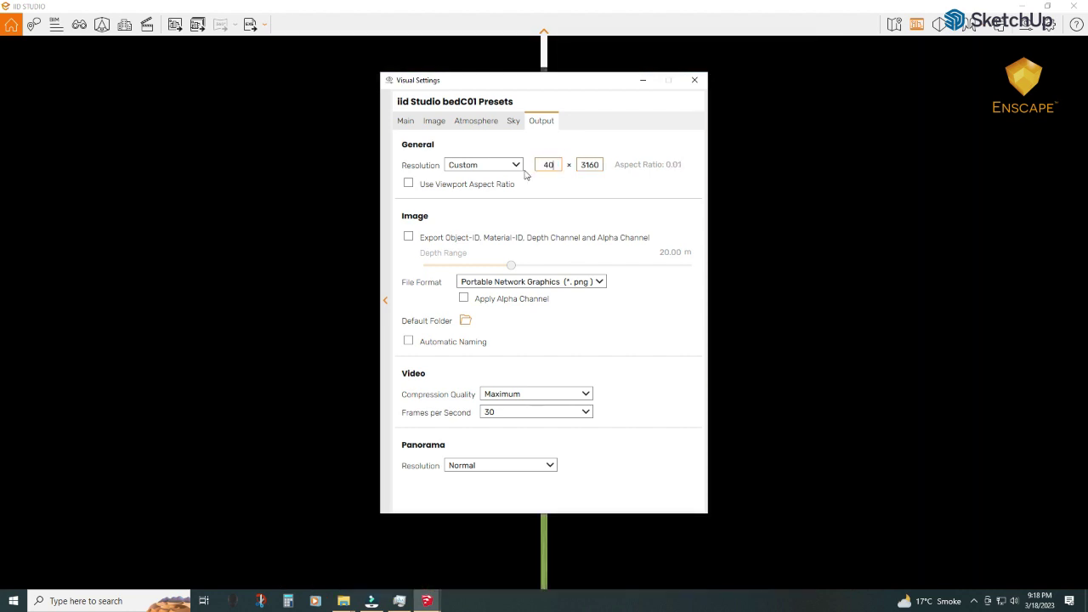
type("96")
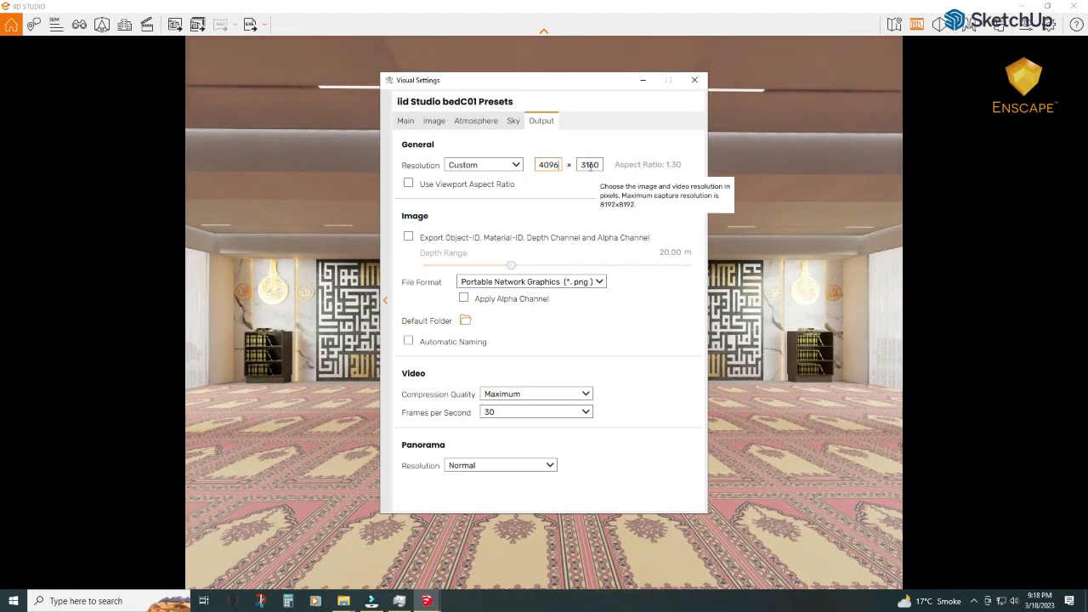
left_click(595, 164)
type("2160")
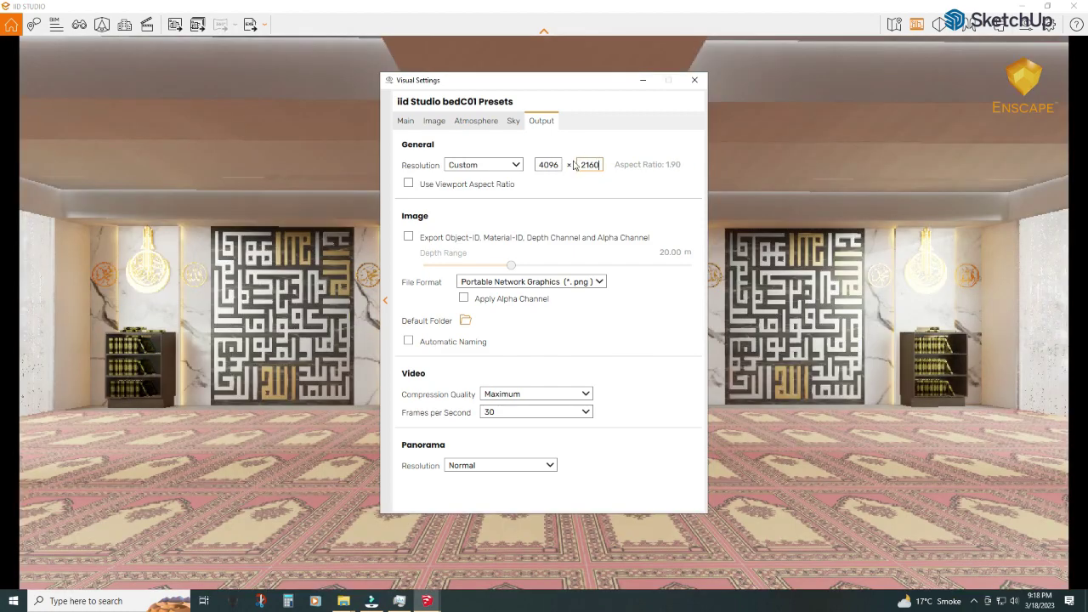
left_click(408, 183)
left_click(409, 185)
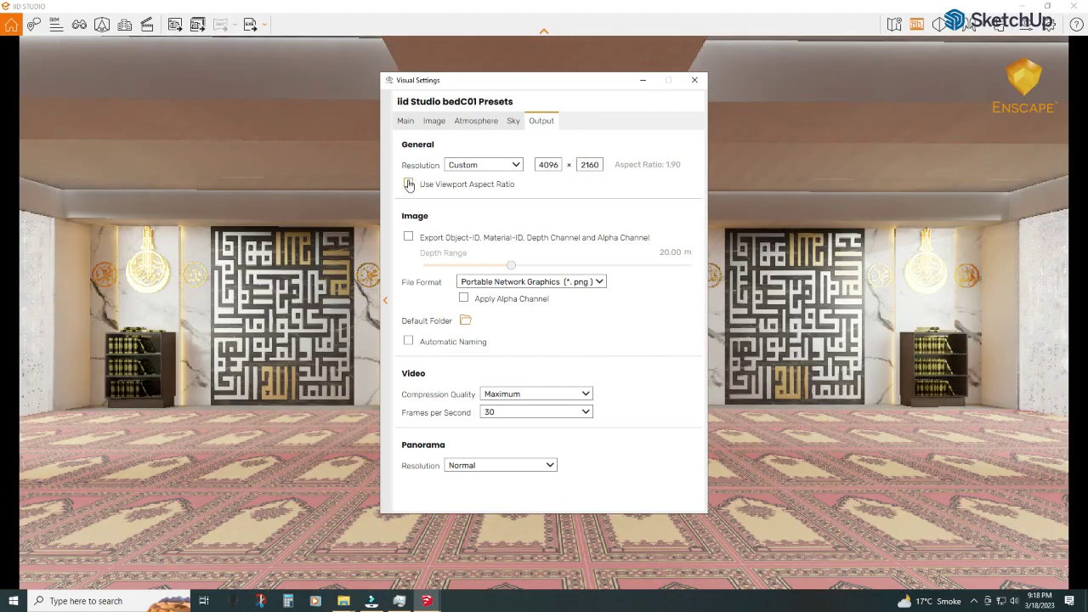
- Export an Ultra-quality still image of the mihrab-wall view
left_click(406, 120)
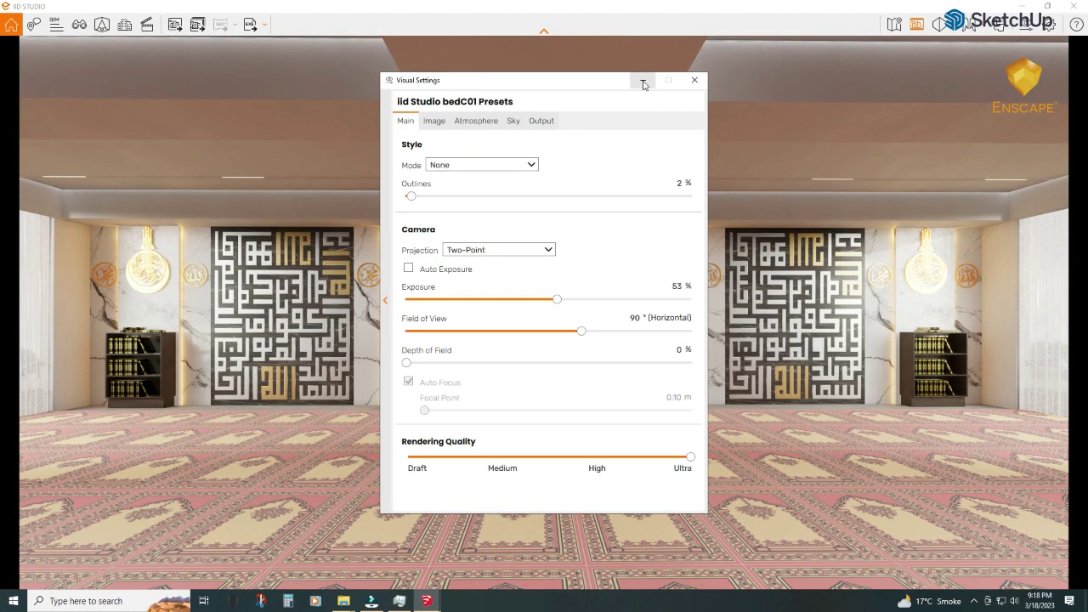
left_click(644, 84)
left_click(175, 23)
key("Return")
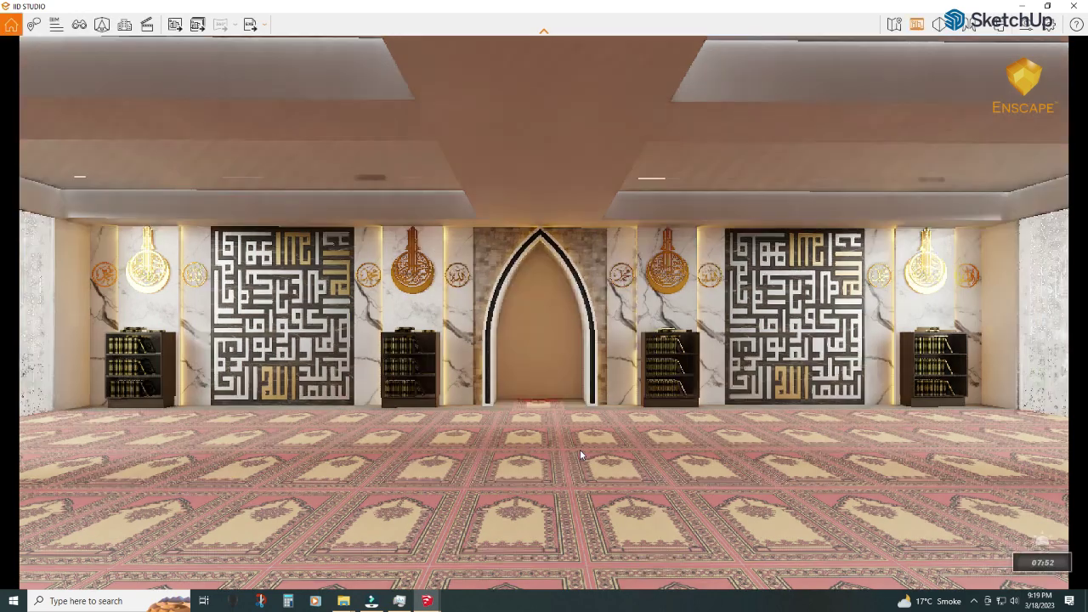
- Narrow the field of view to 42° and export a closer still of the mihrab wall
left_click(1027, 25)
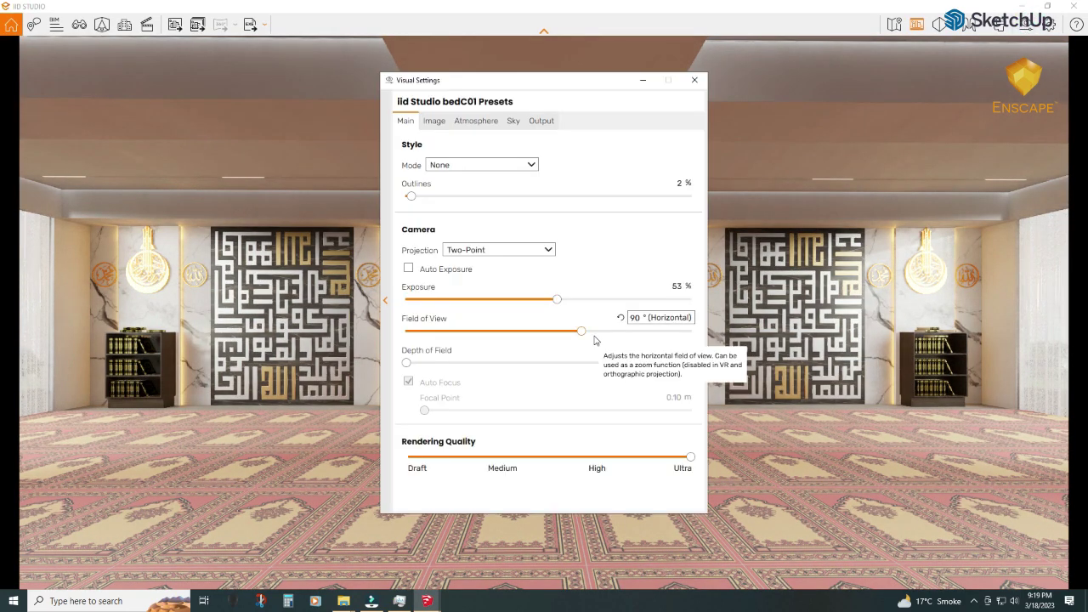
left_click_drag(576, 331, 475, 355)
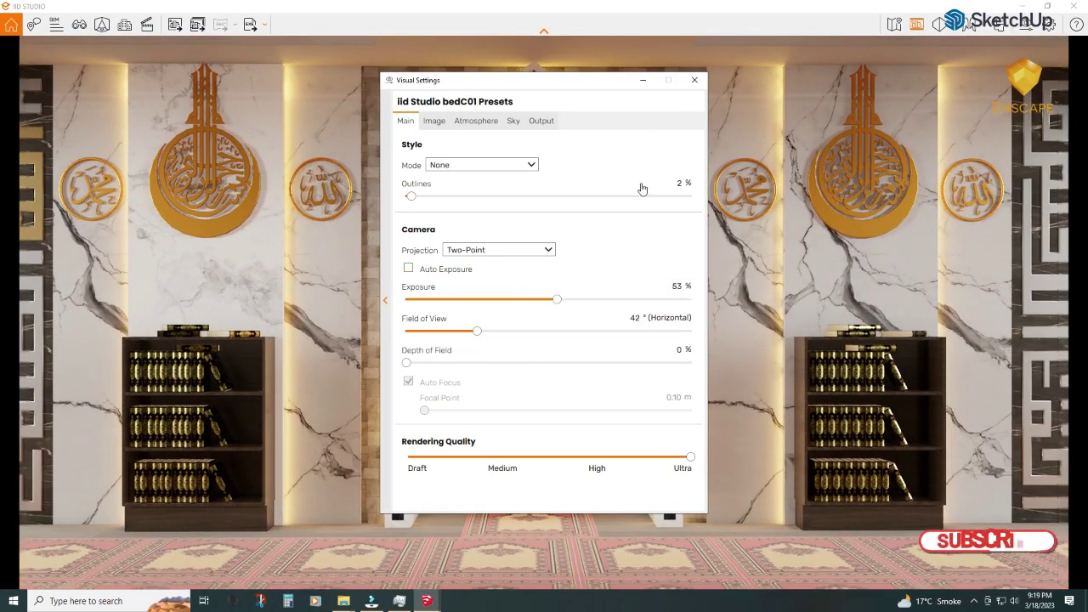
left_click(696, 79)
left_click(174, 24)
left_click(559, 505)
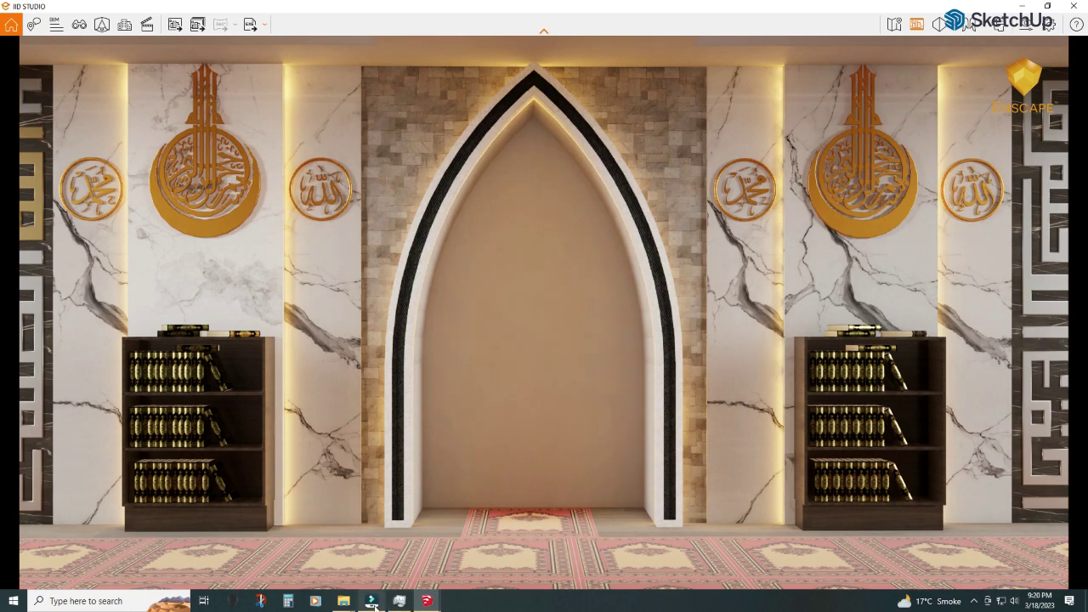
- Change the SDT-2800 K orange strip material from self-illuminated to Generic
left_click(328, 561)
scroll(299, 278, "up", 2)
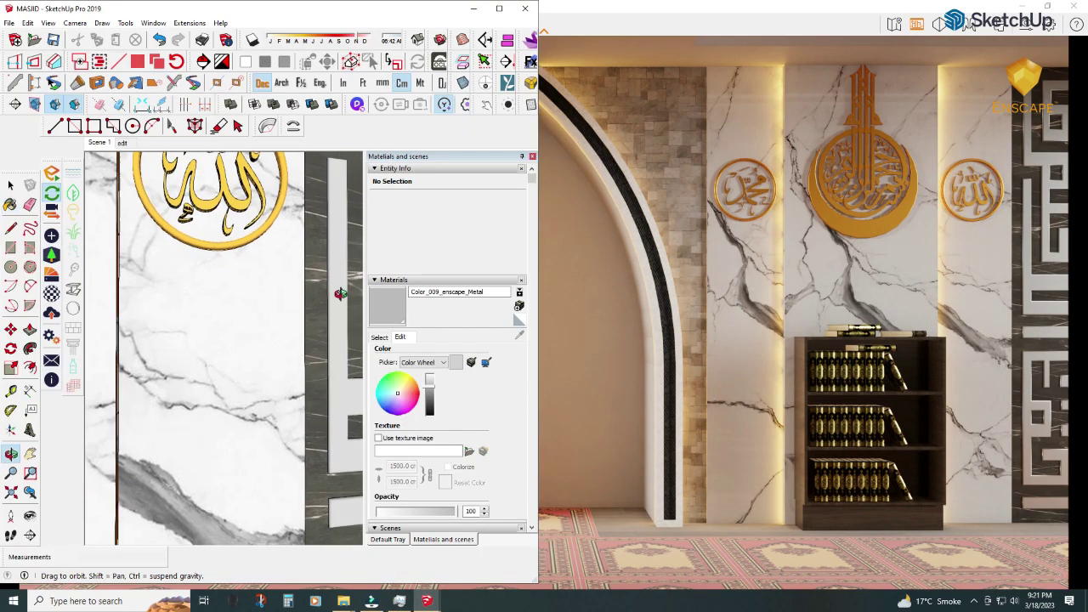
scroll(207, 323, "up", 2)
scroll(165, 320, "up", 2)
key("alt")
left_click(149, 335, "alt")
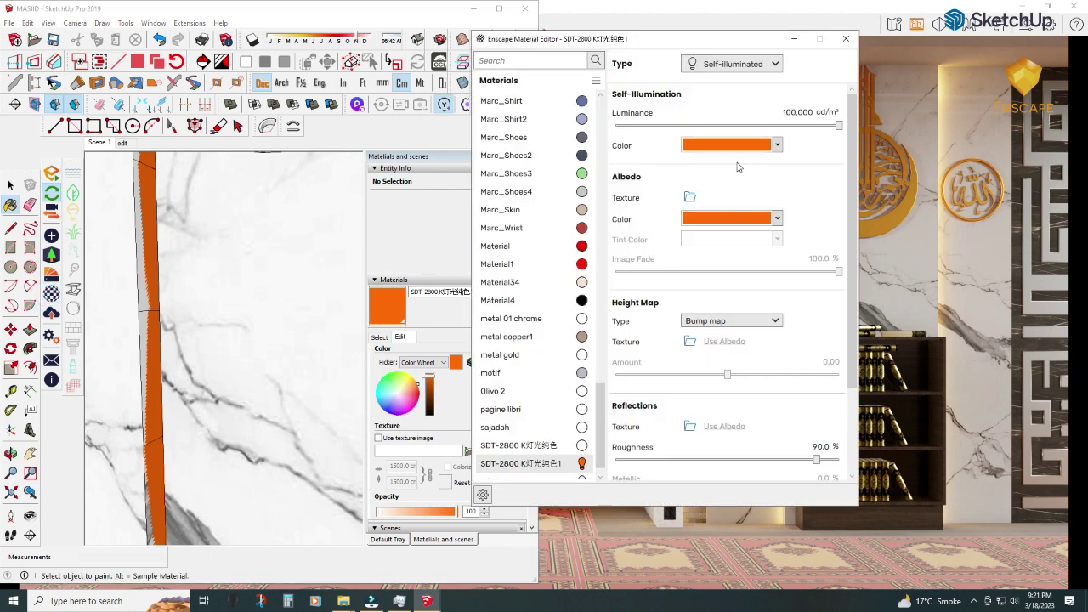
left_click(731, 64)
left_click(723, 74)
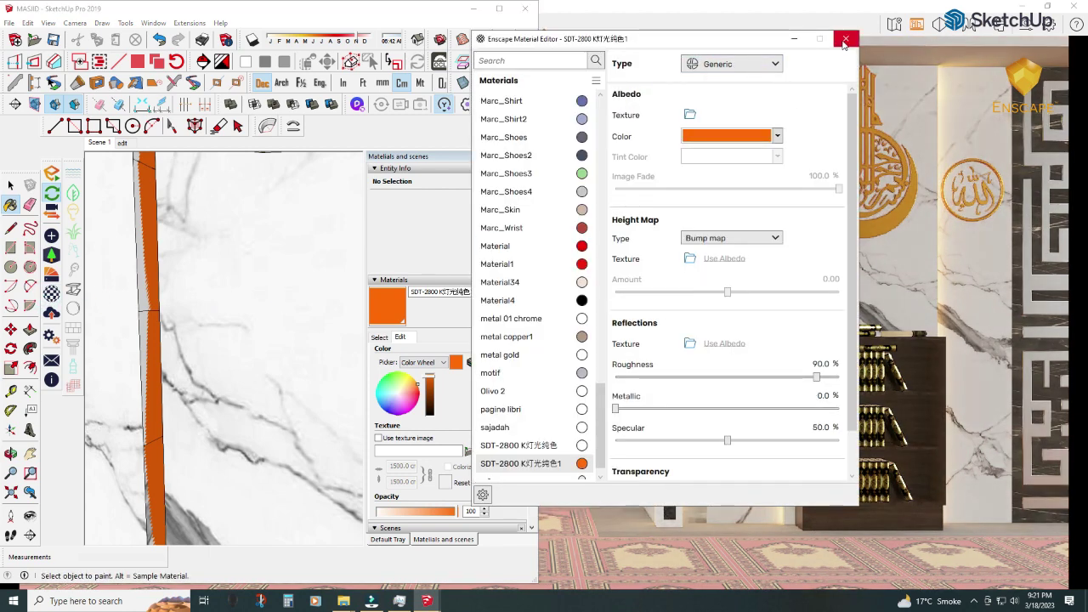
left_click(845, 40)
- Lower the material's green value using the RGB colour sliders
left_click(423, 362)
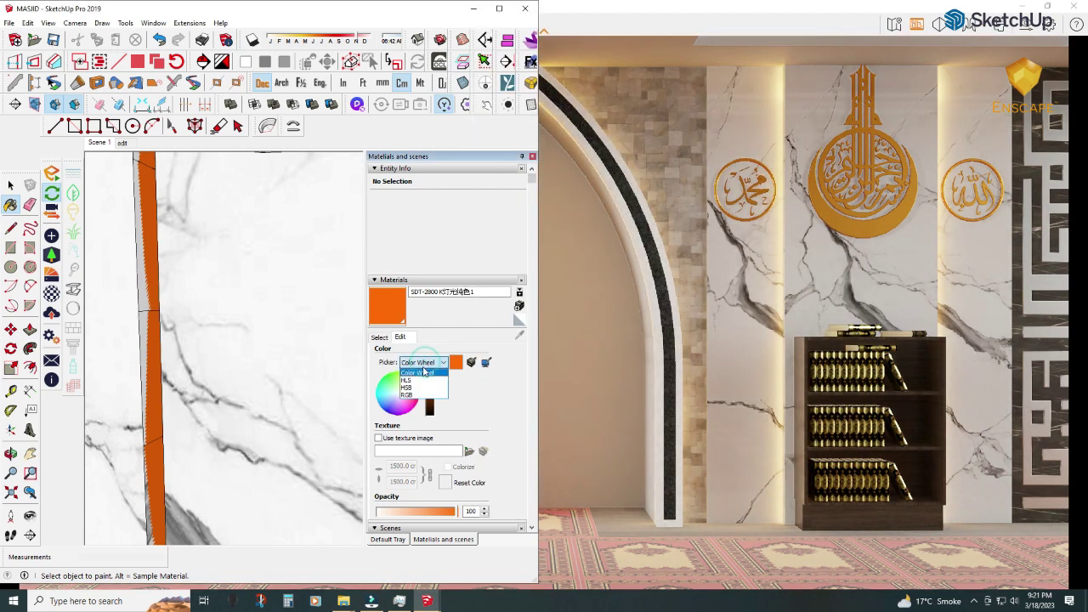
left_click(416, 399)
left_click(483, 400)
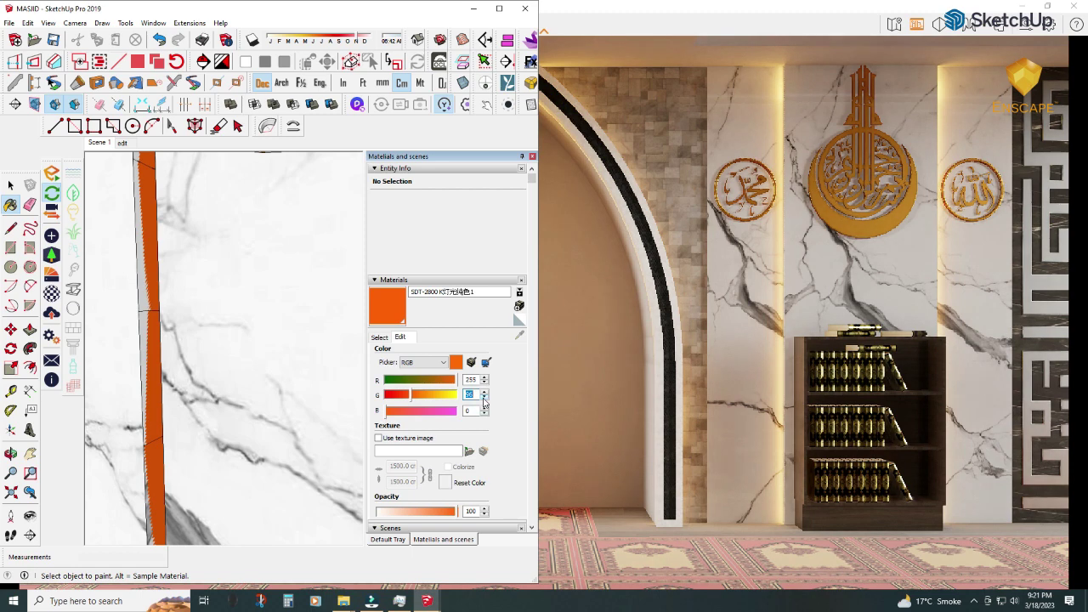
left_click(484, 402)
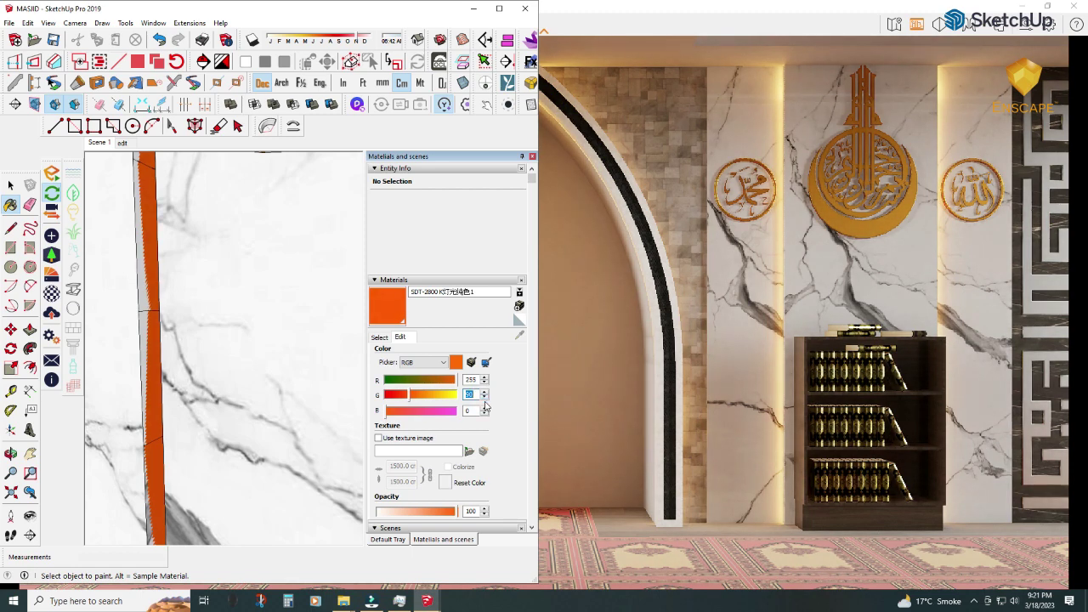
left_click(486, 411)
left_click(605, 7)
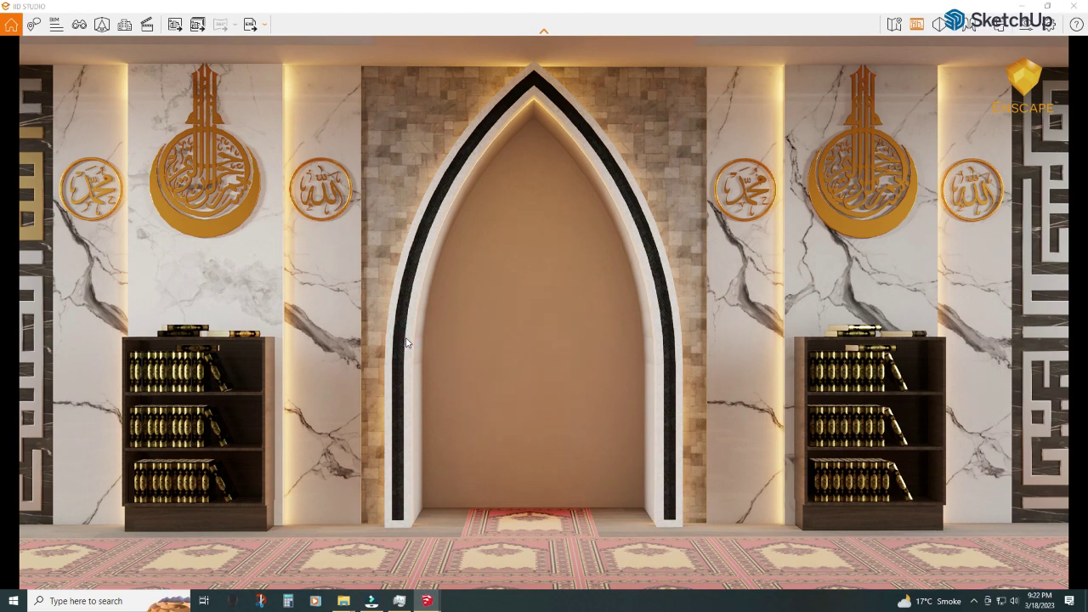
- Pan to the calligraphy panel beside the bookshelf, export a still, and bring up the Video Editor
key("d")
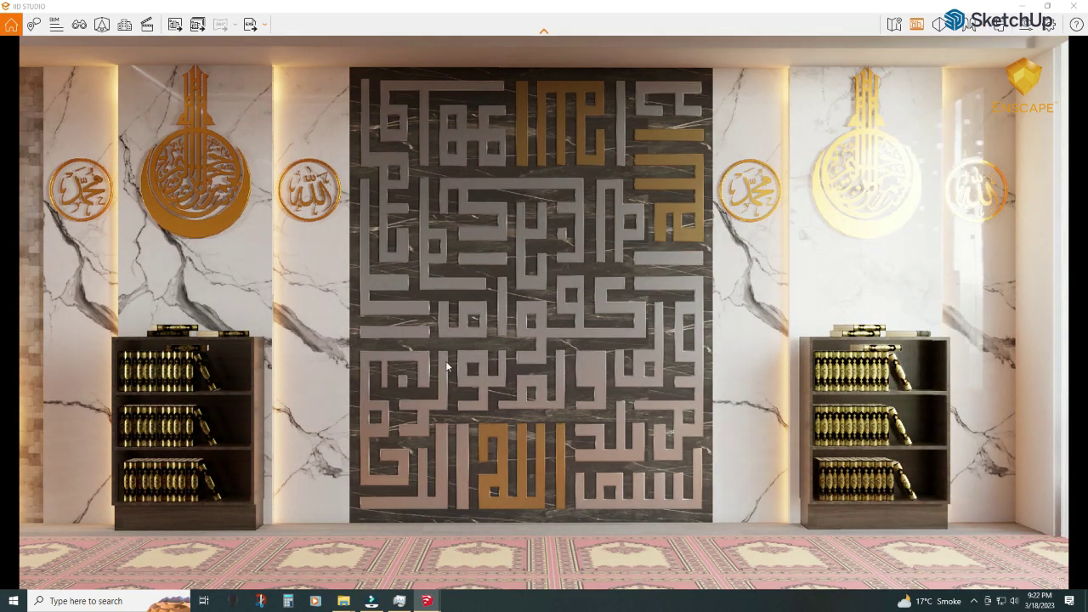
left_click(176, 31)
key("Return")
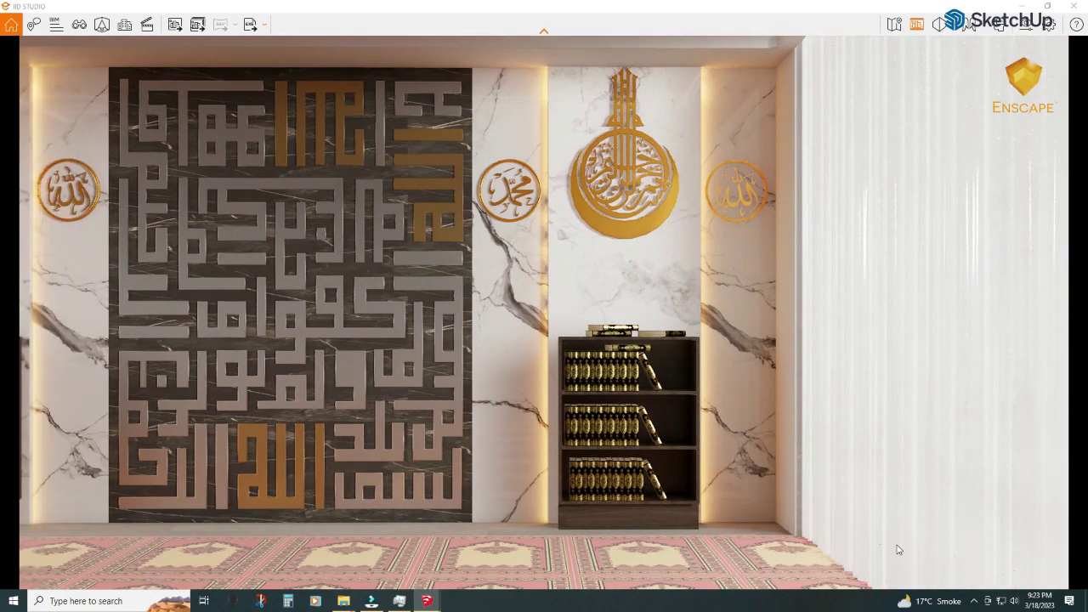
left_click(151, 26)
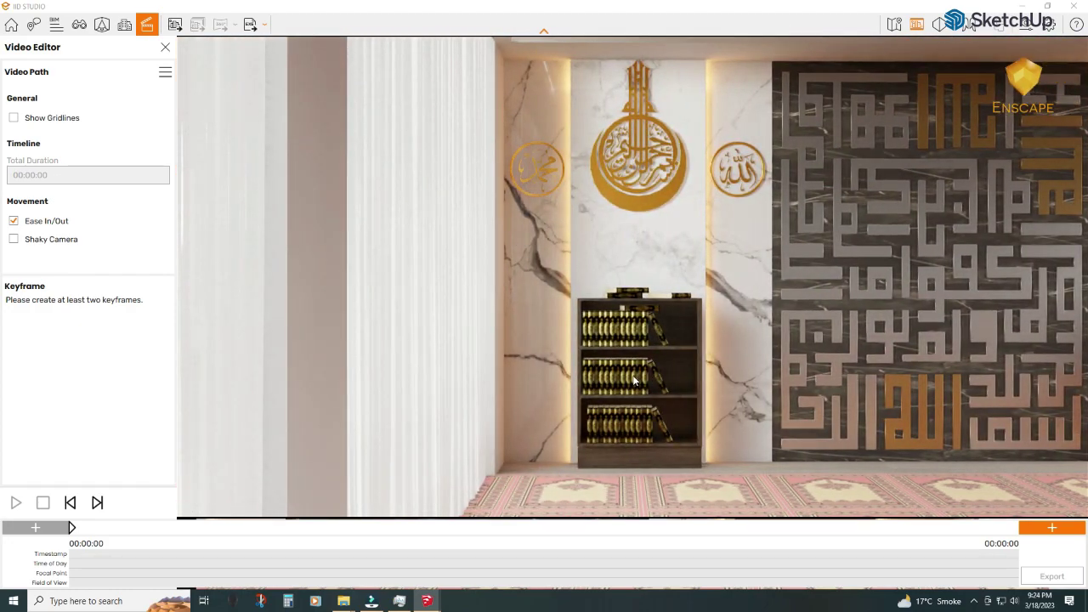
- Add a keyframe for the current view and preview the 34-second walkthrough
left_click(1052, 528)
left_click(77, 176)
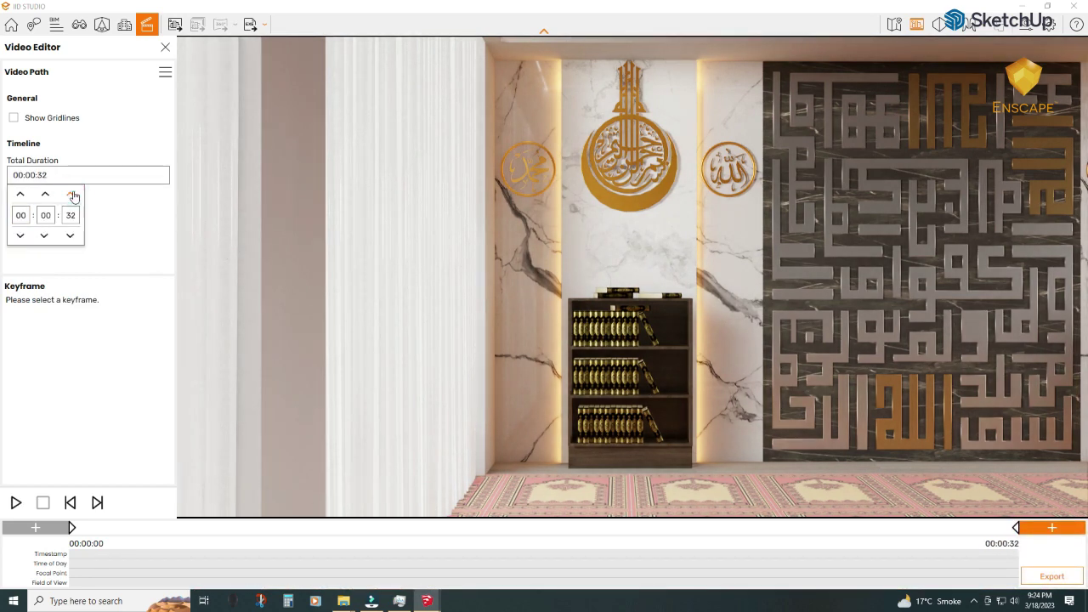
left_click(16, 503)
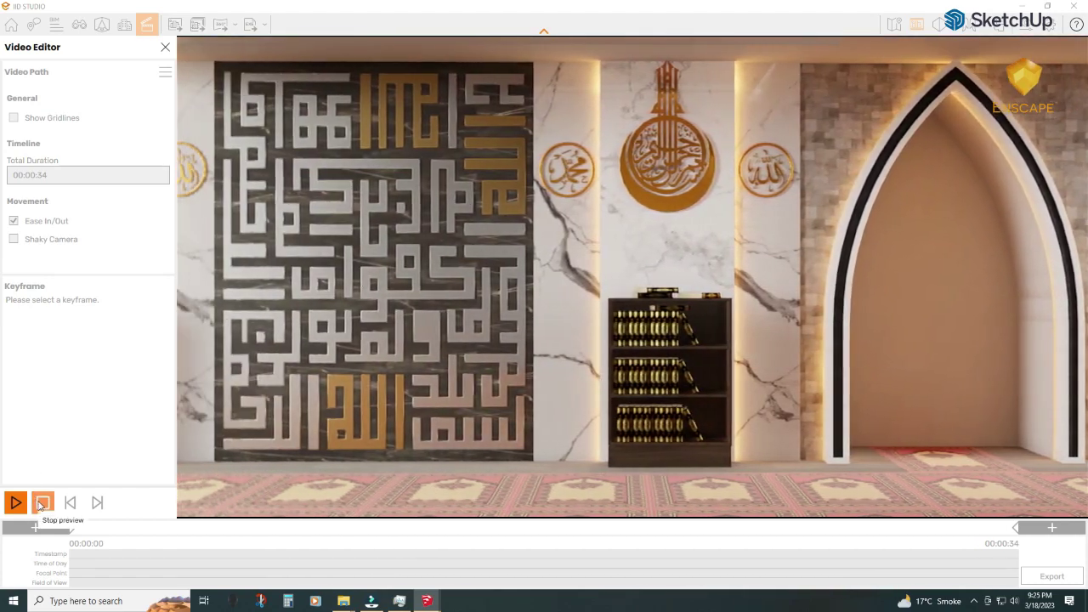
left_click(39, 502)
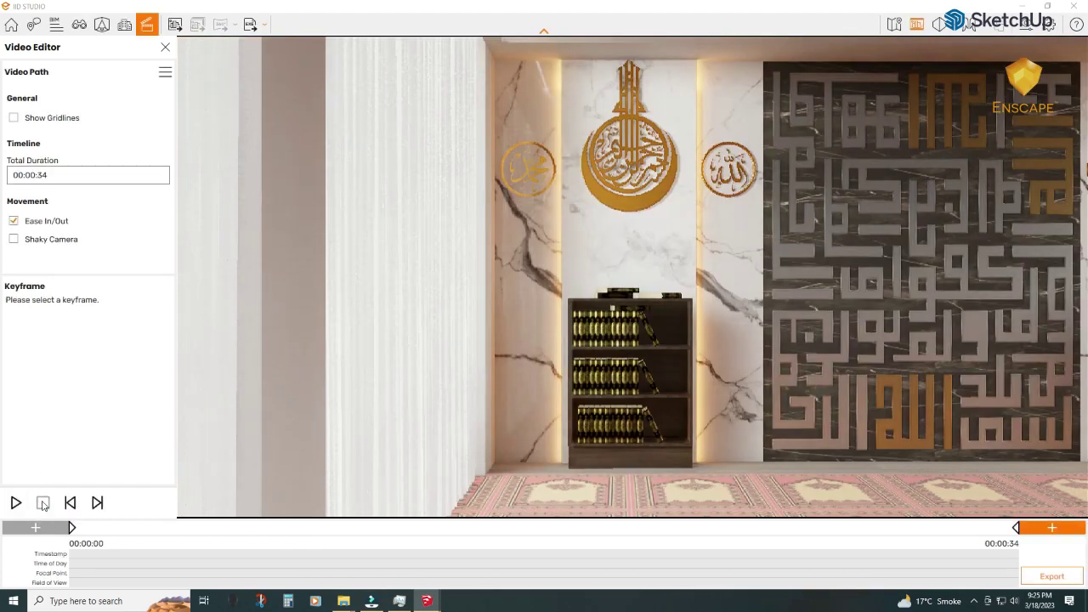
left_click(939, 24)
- Set the walkthrough's total duration to 00:00:24 and preview the shortened path
left_click(542, 120)
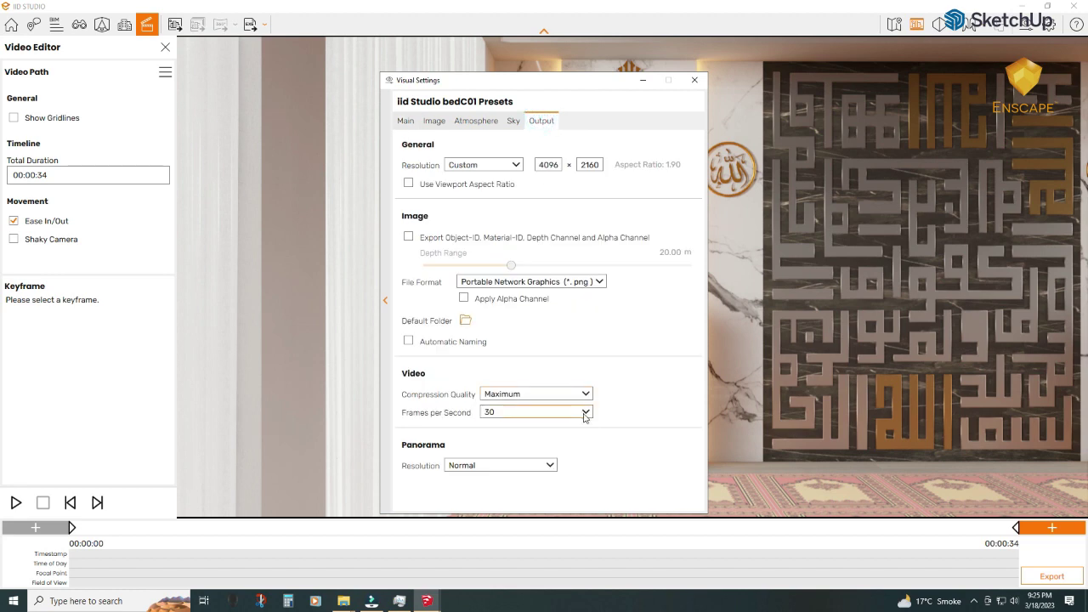
left_click(692, 80)
left_click(39, 174)
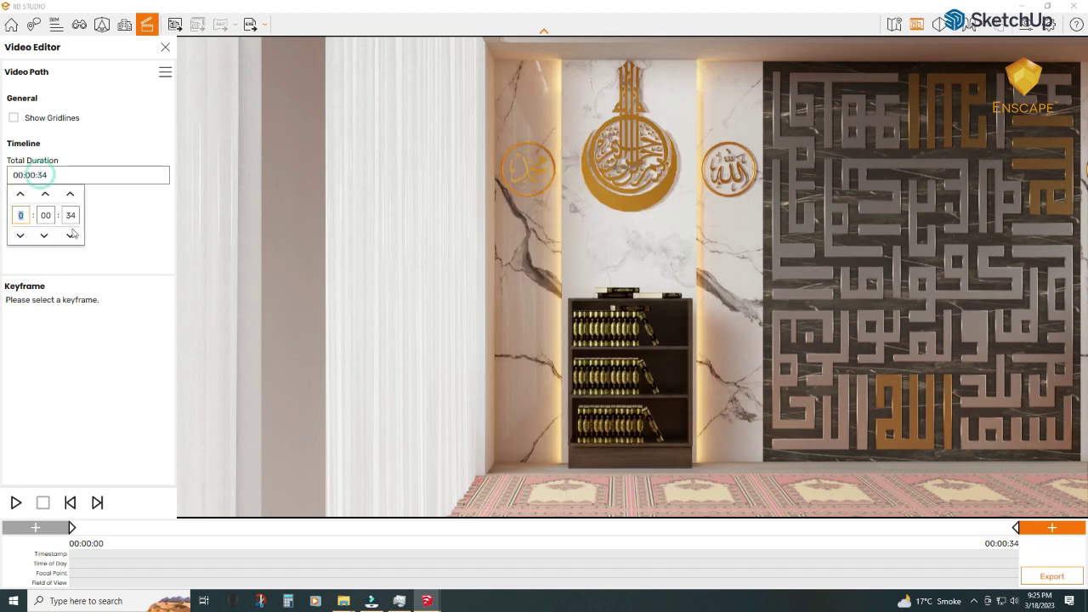
left_click(15, 502)
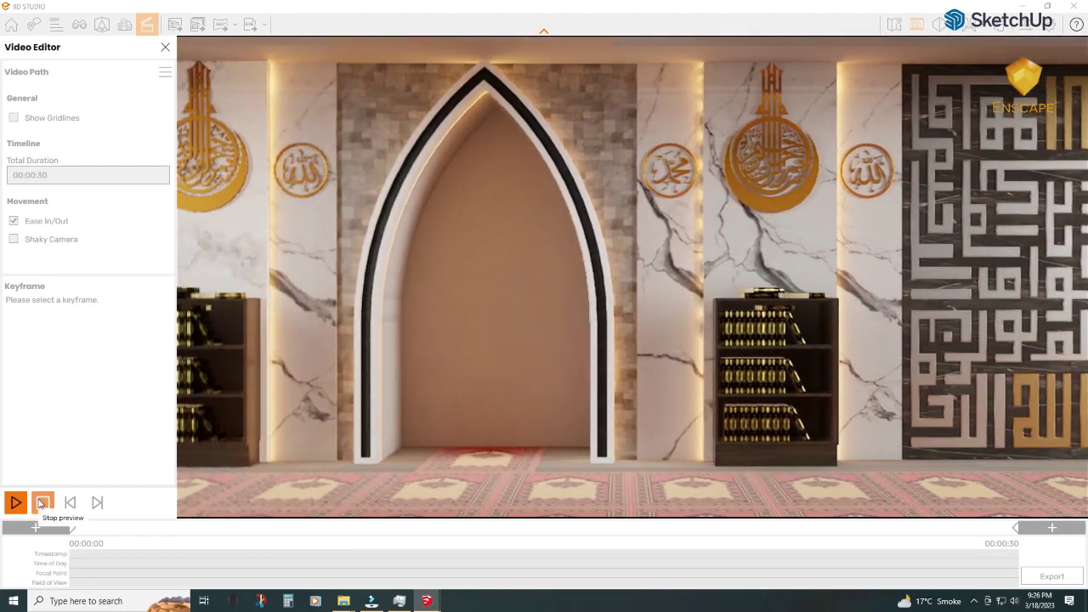
left_click(40, 505)
left_click(71, 175)
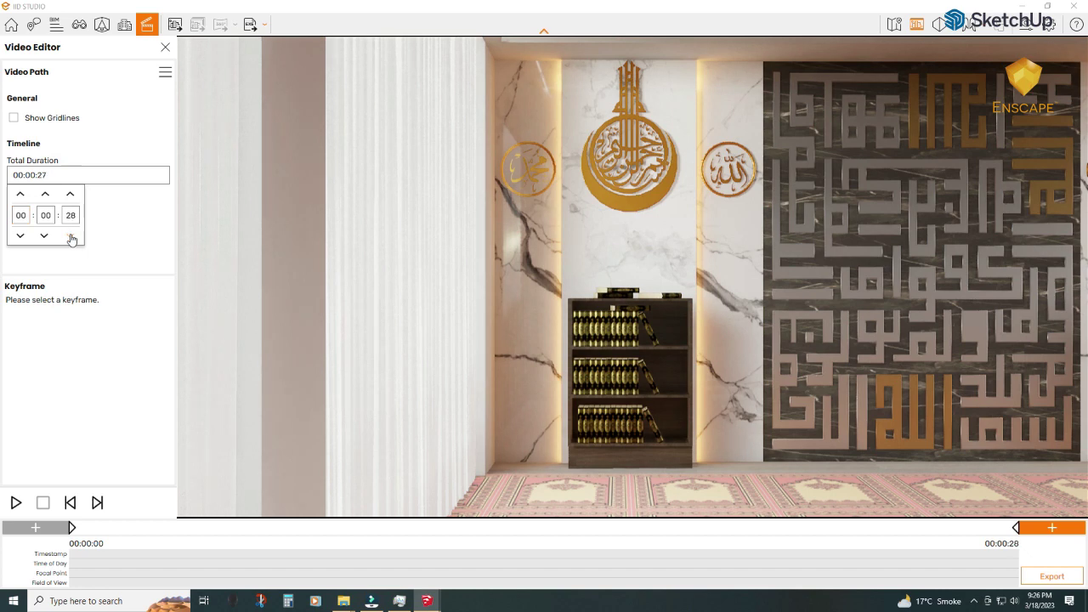
left_click(15, 502)
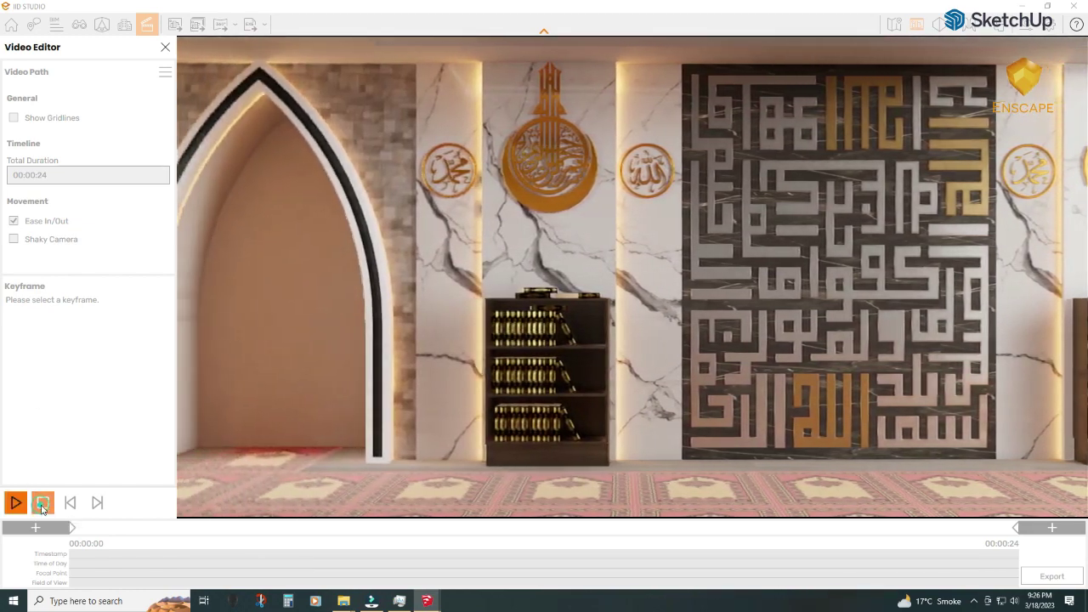
left_click(43, 502)
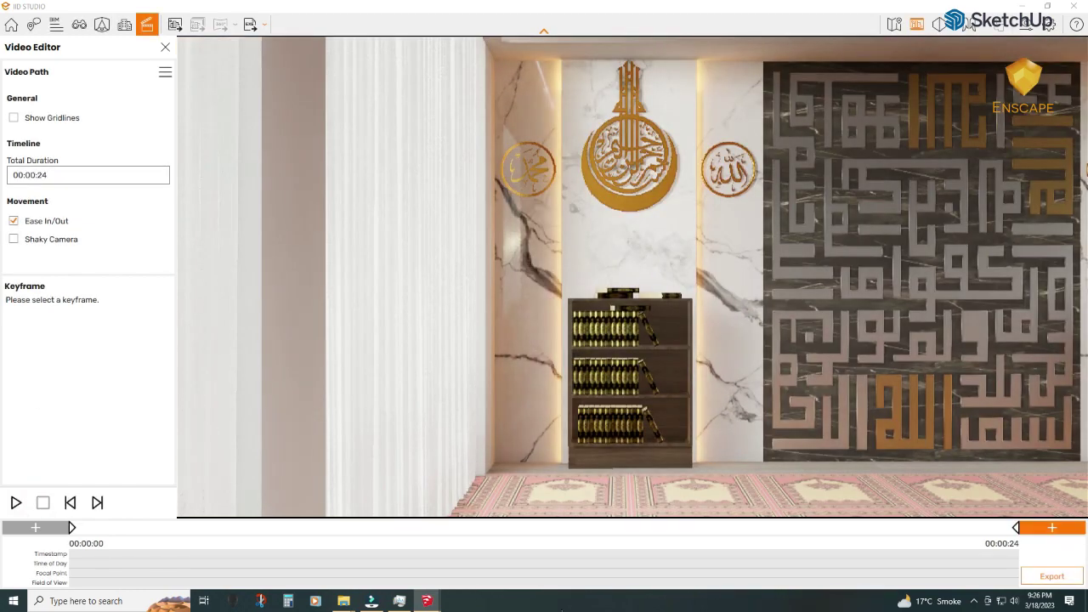
- Start an MP4 export of the walkthrough named 'masjid', then cancel the running export
left_click(1052, 575)
left_click(638, 339)
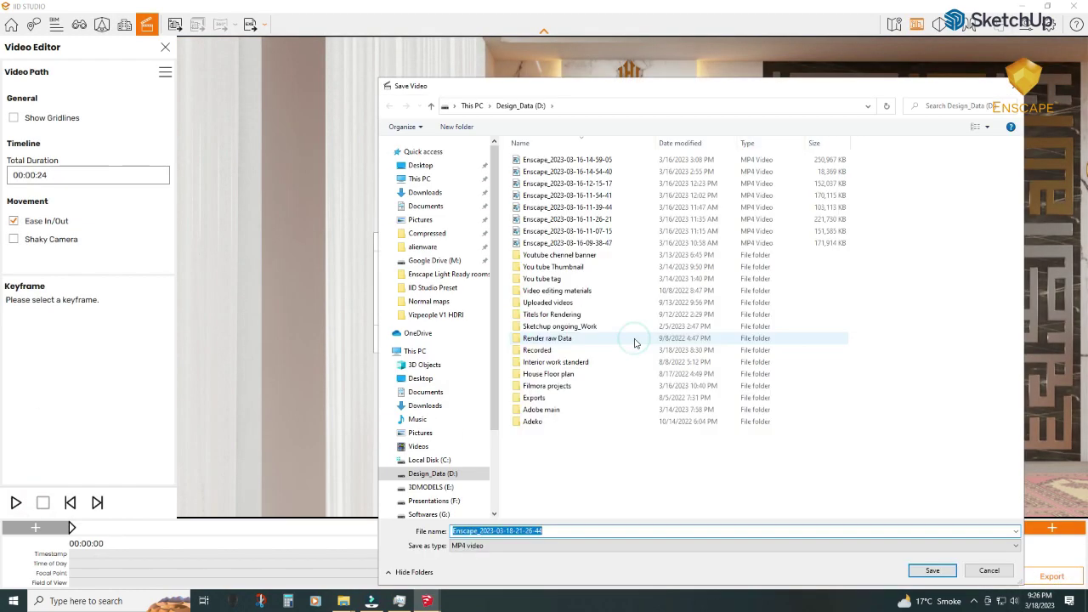
left_click(561, 529)
left_click_drag(481, 531, 603, 532)
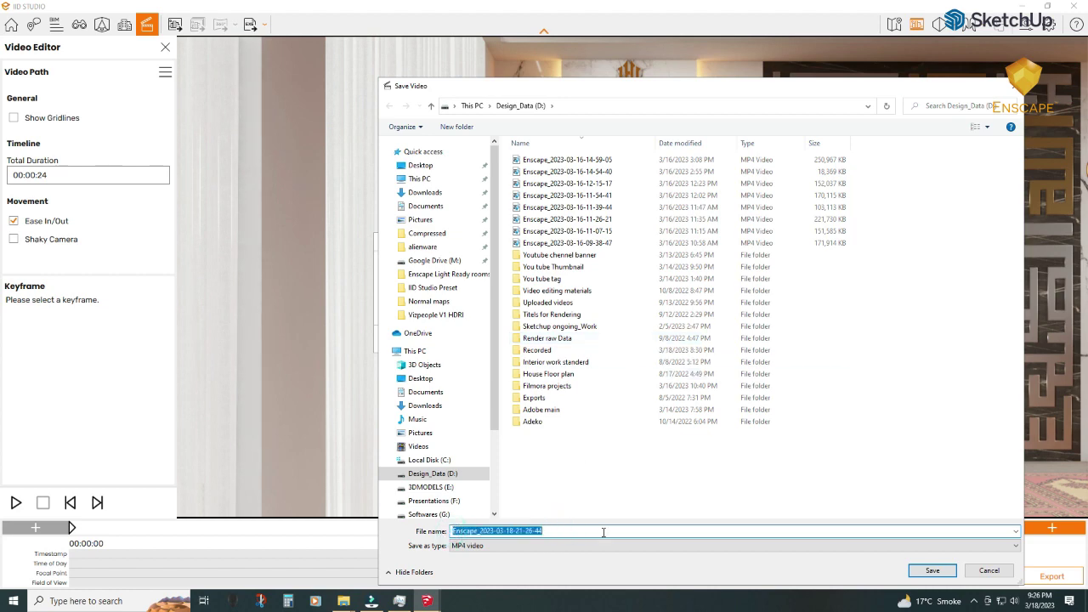
type("masjid")
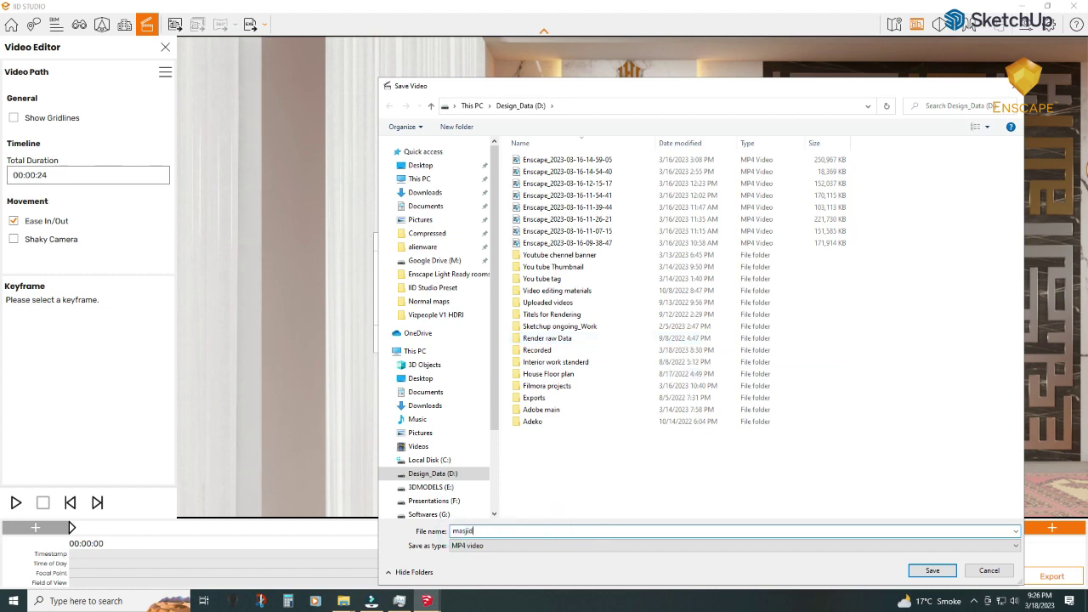
left_click(932, 571)
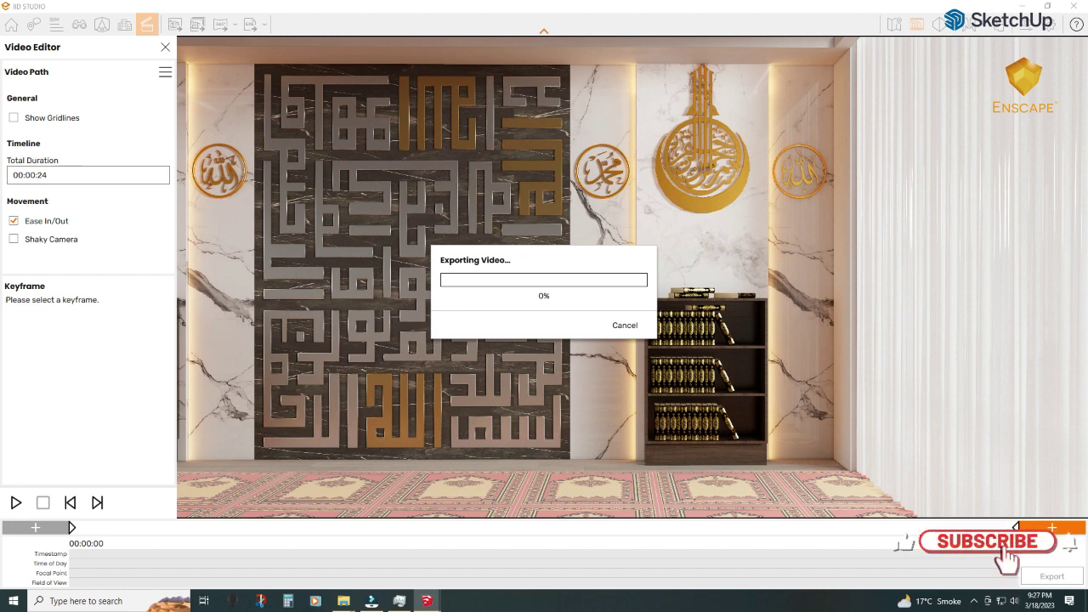
left_click(625, 324)
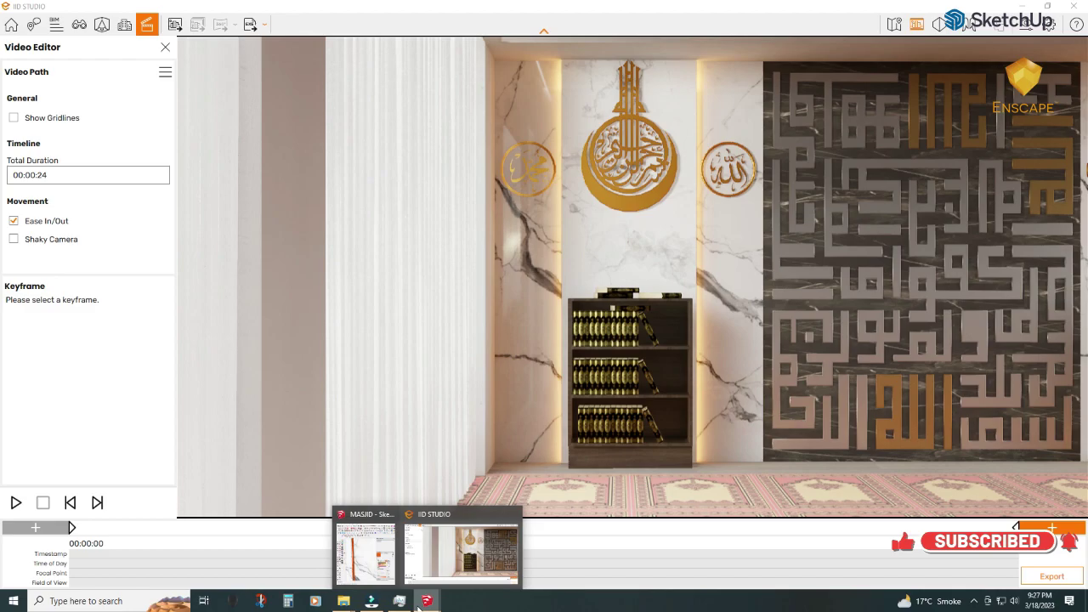
- Sample the white marble wall materials and set their roughness to 1.5 %
mouse_move(372, 601)
left_click(379, 520)
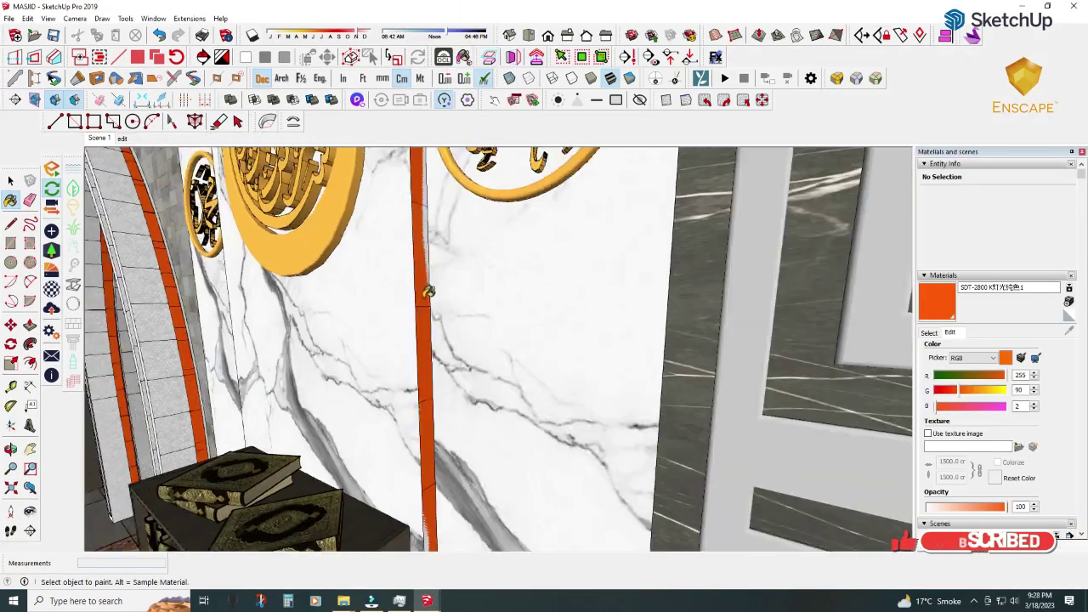
middle_click_drag(380, 519, 587, 303)
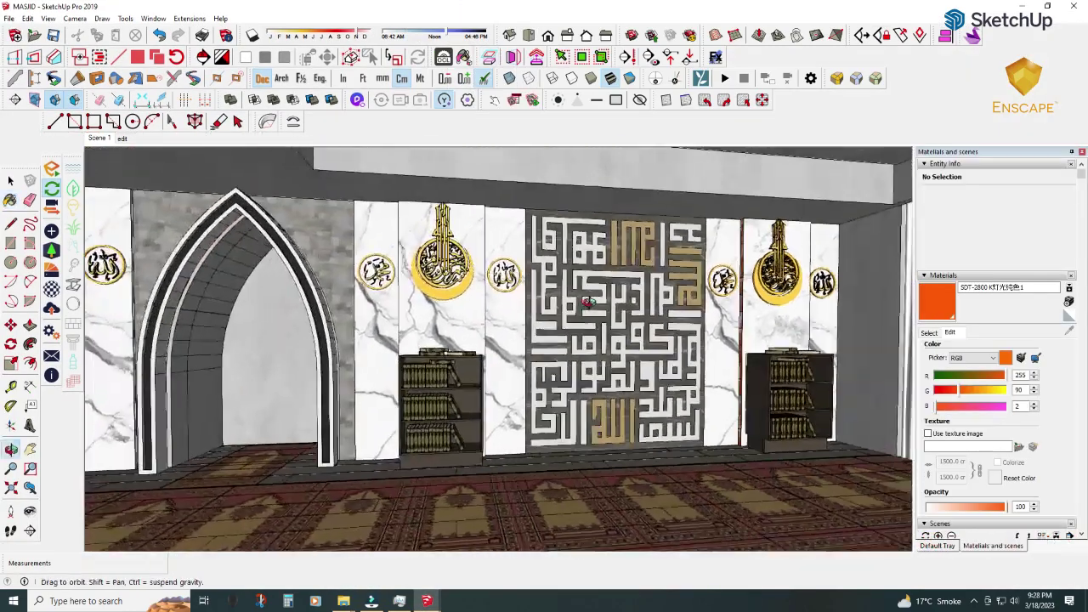
key("b")
left_click(51, 289)
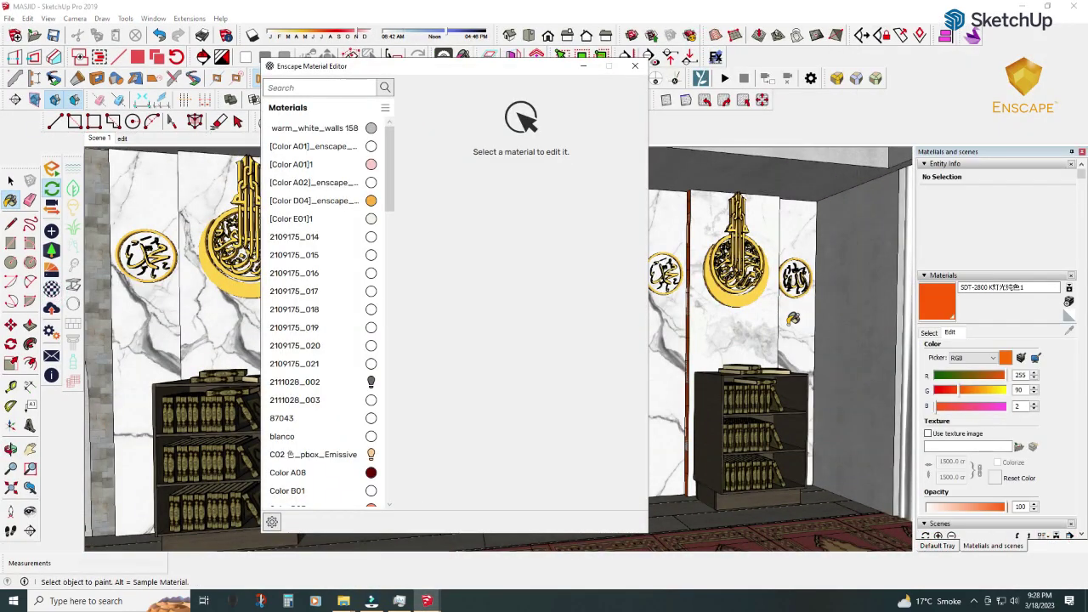
left_click(793, 318, "alt")
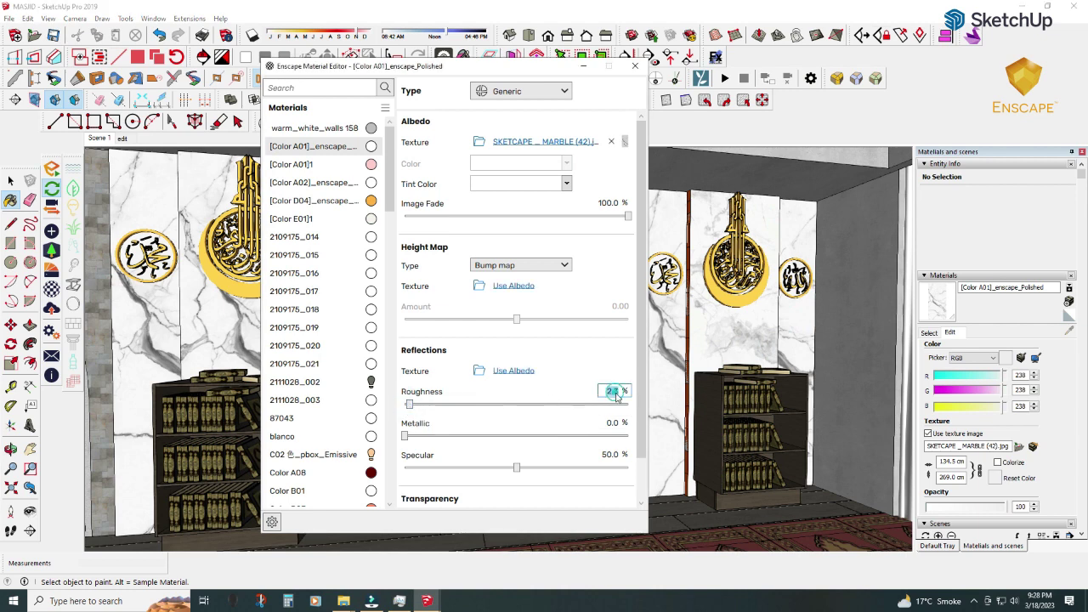
left_click(719, 321, "alt")
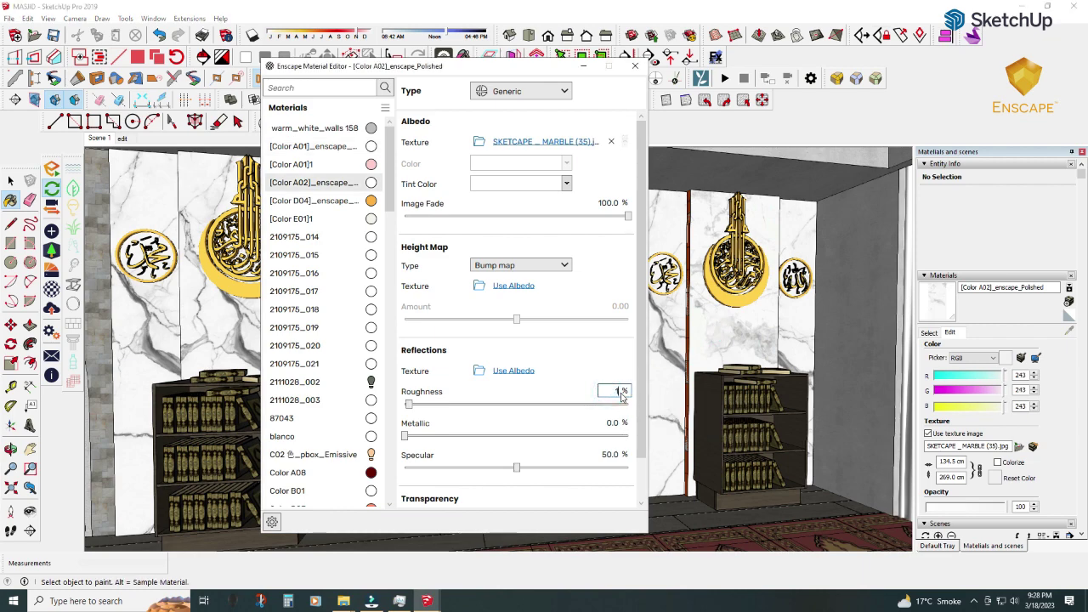
left_click_drag(436, 75, 853, 73)
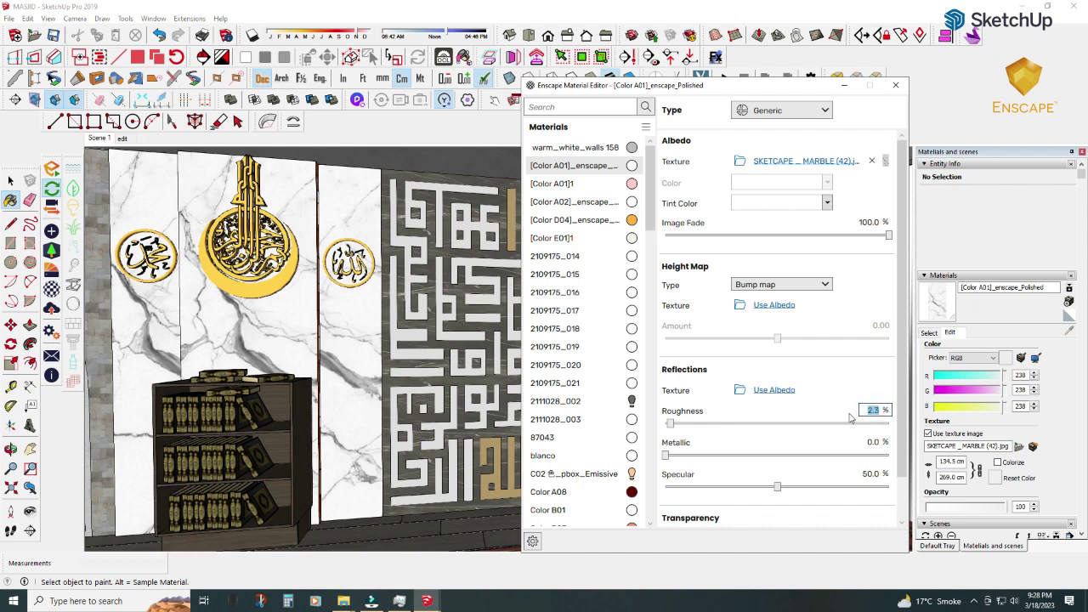
type("1.5")
key("Return")
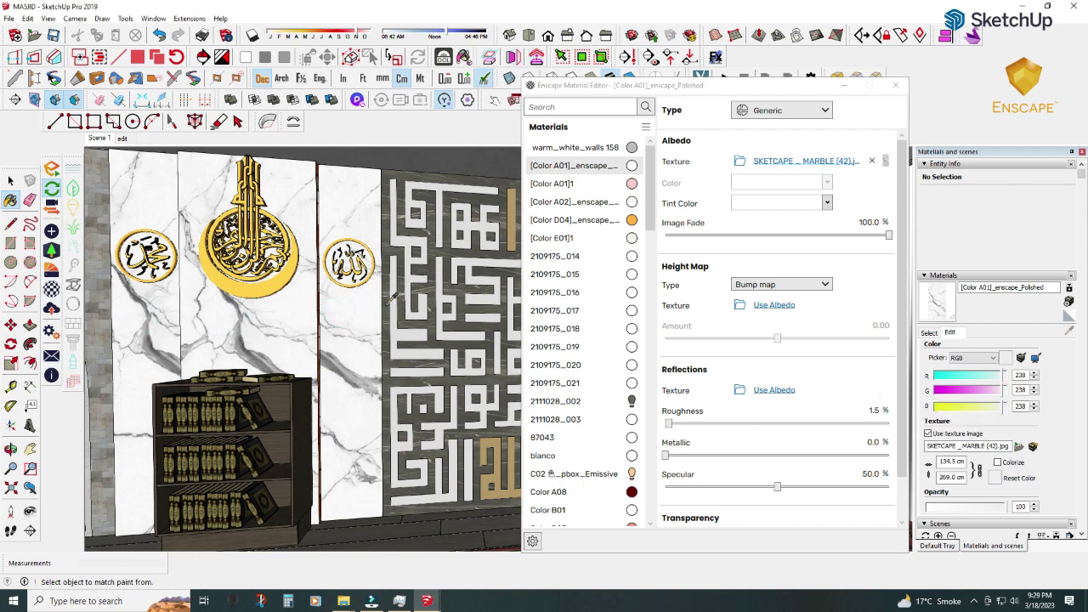
- Set the white marble's texture brightness to 80% and close the material editor
left_click(390, 299)
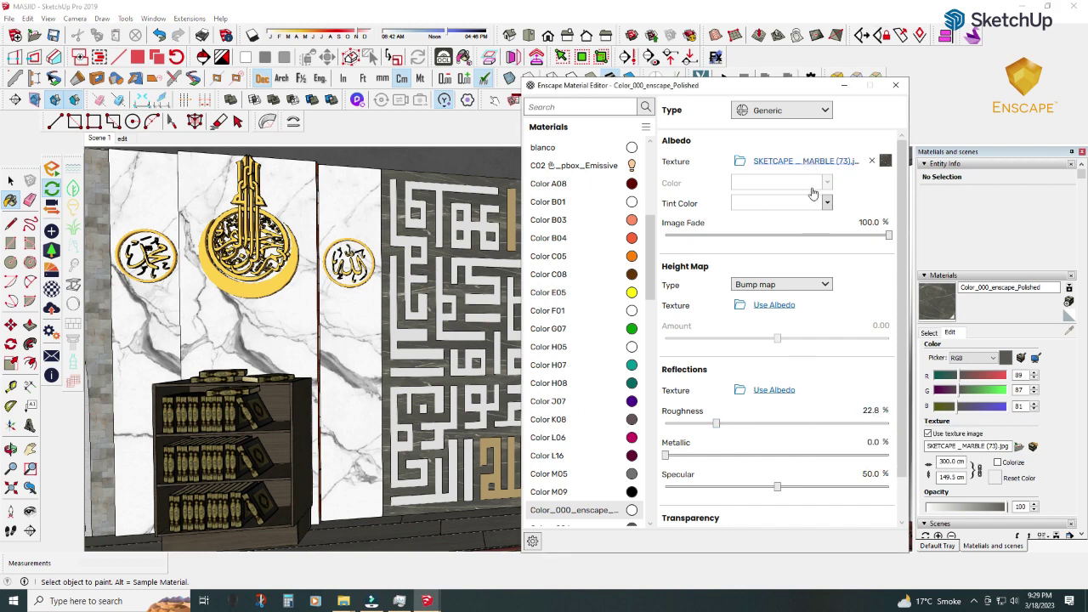
left_click(357, 314, "alt")
left_click(799, 160)
left_click_drag(884, 352, 850, 354)
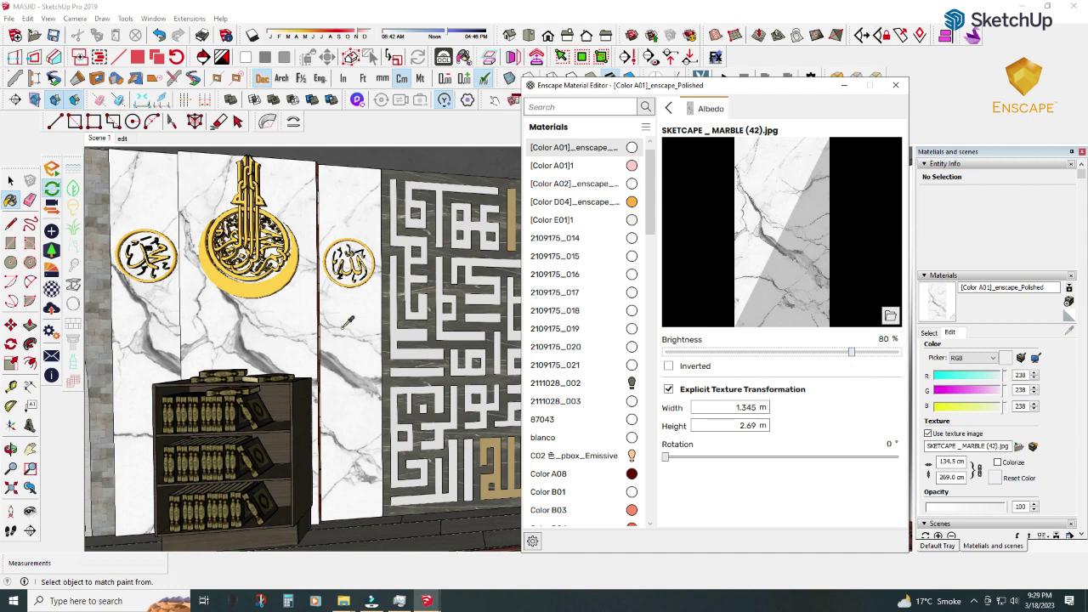
left_click(151, 319, "alt")
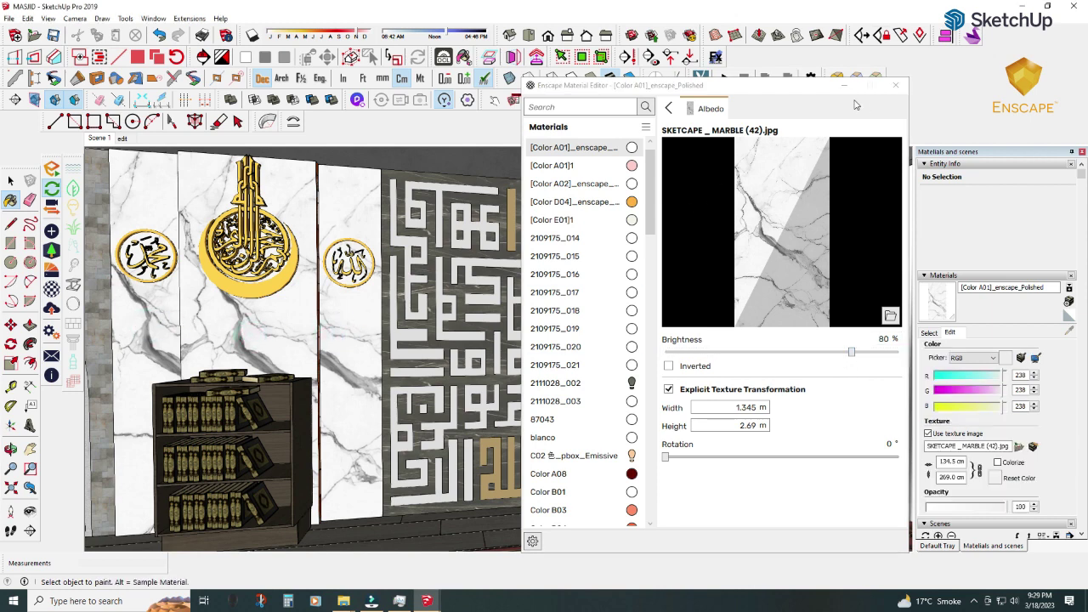
left_click(669, 109)
left_click(895, 85)
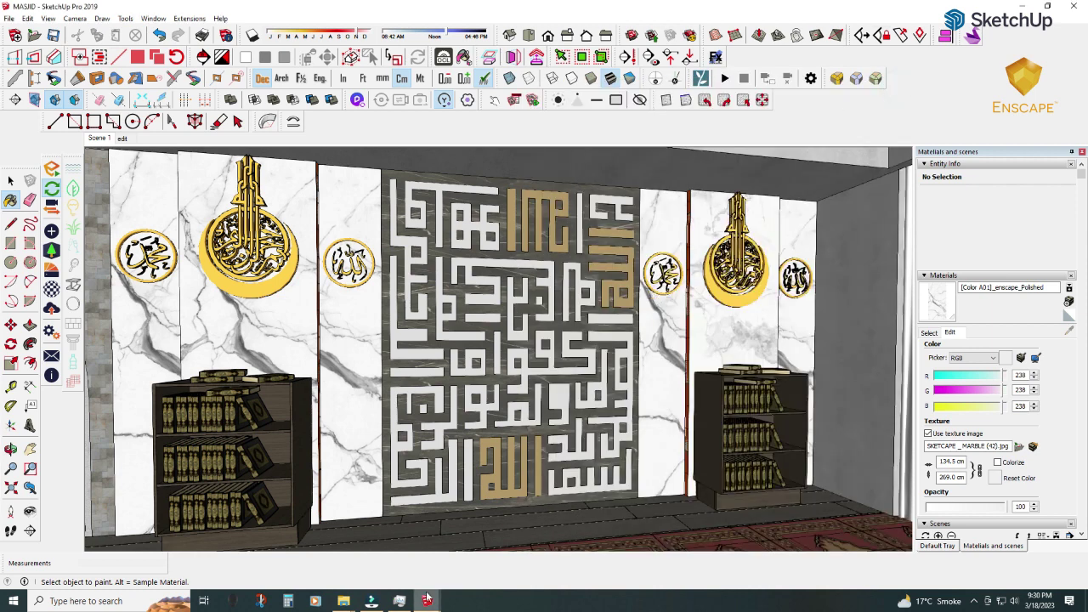
left_click(487, 563)
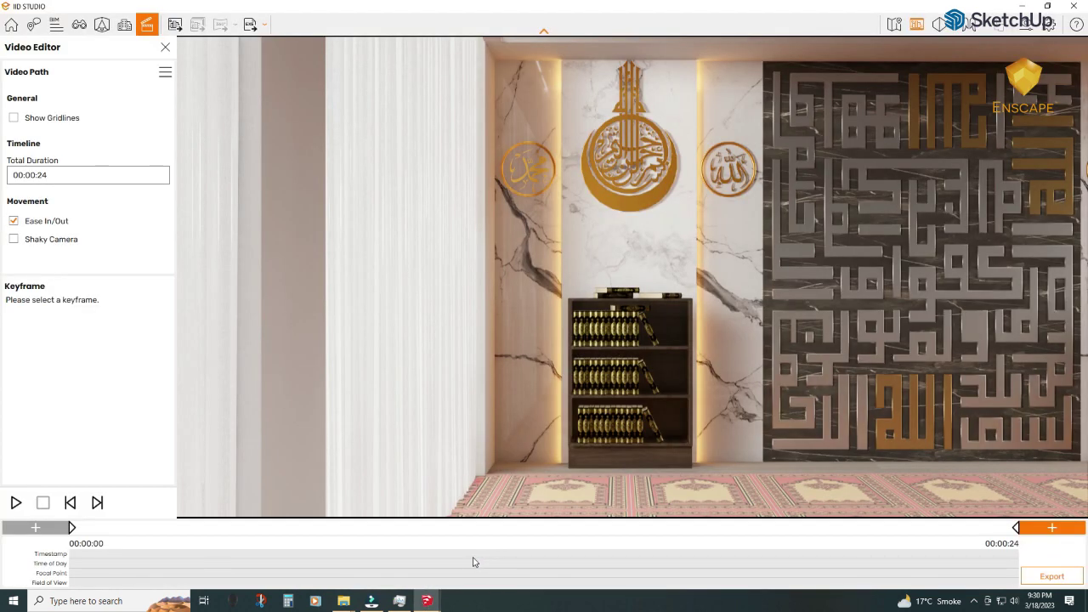
- Sample the dark marble calligraphy panel material and slightly darken its texture
mouse_move(427, 601)
left_click(365, 553)
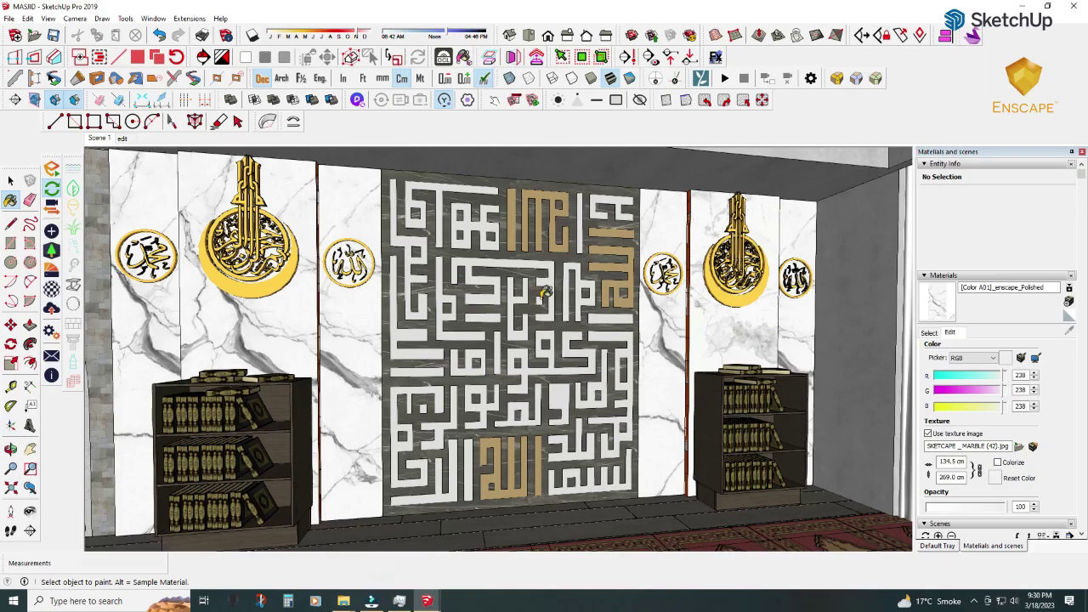
left_click(51, 291)
left_click(432, 222, "alt")
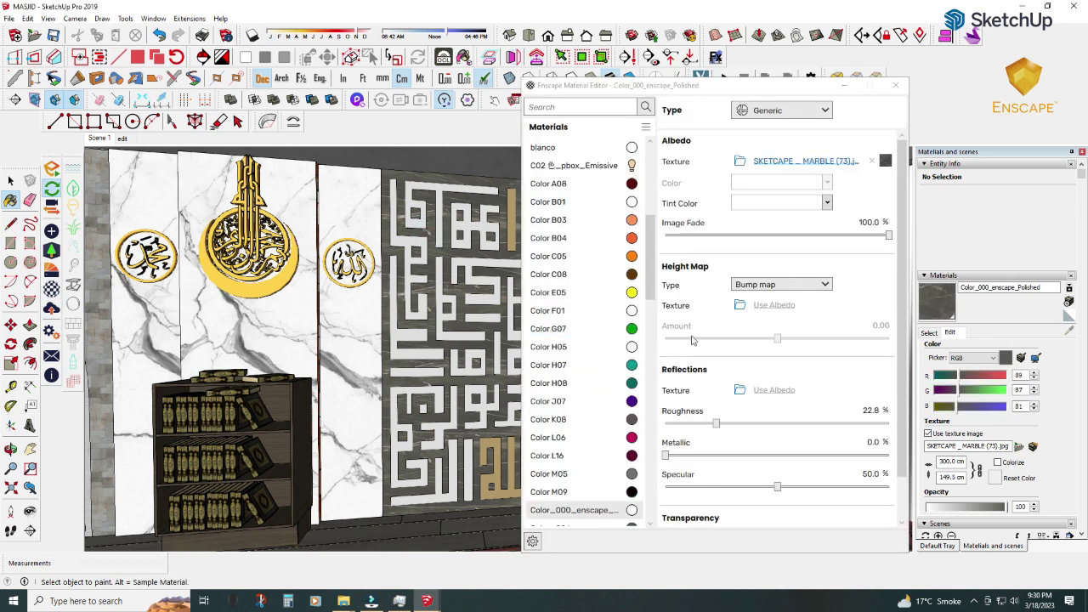
left_click(865, 412)
type("1.5")
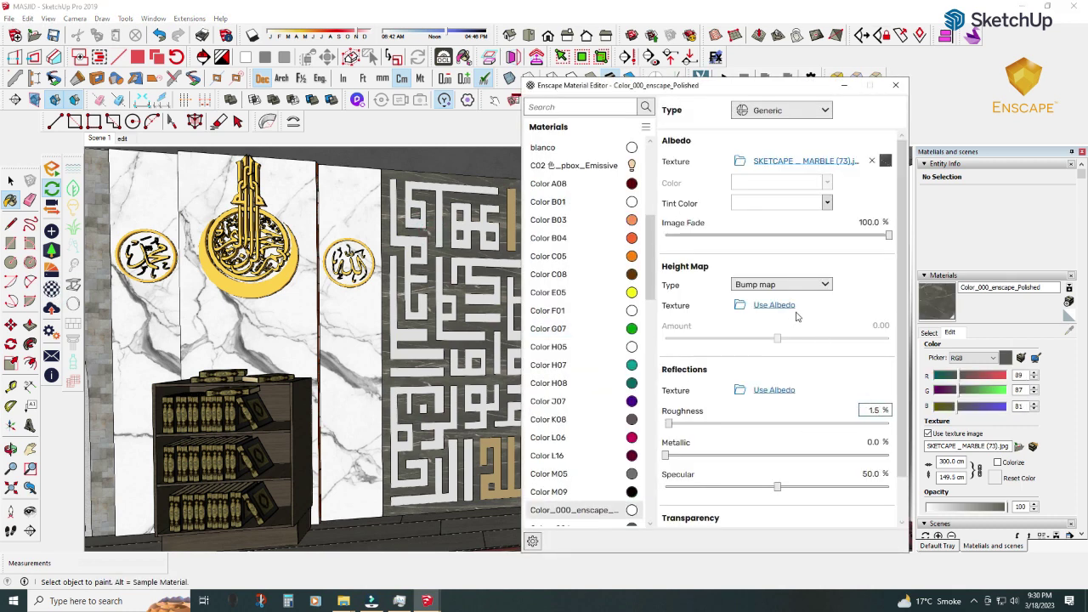
left_click(457, 566)
mouse_move(426, 601)
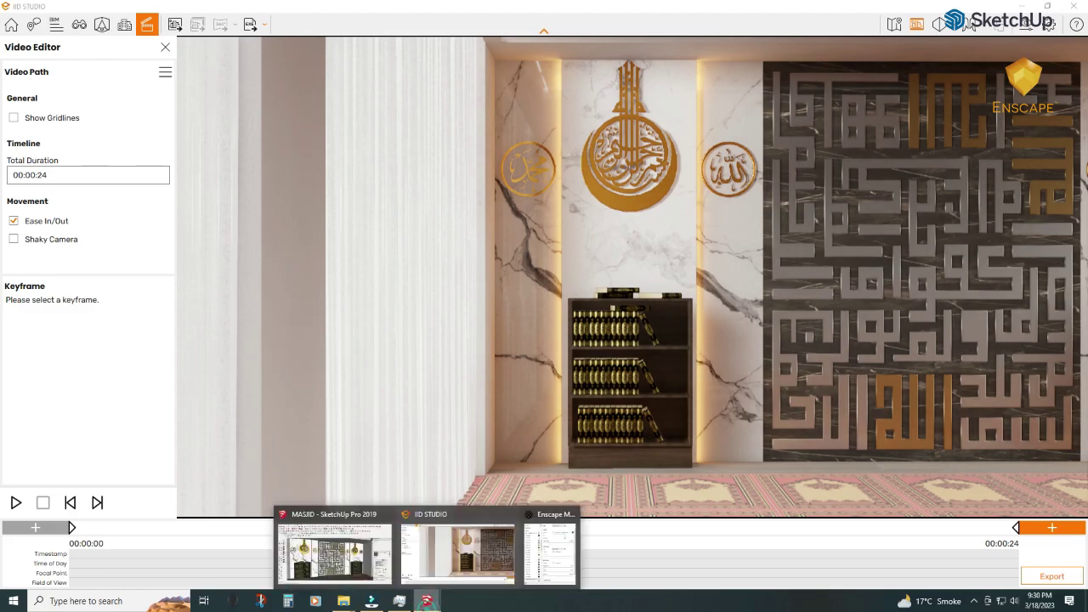
left_click(341, 568)
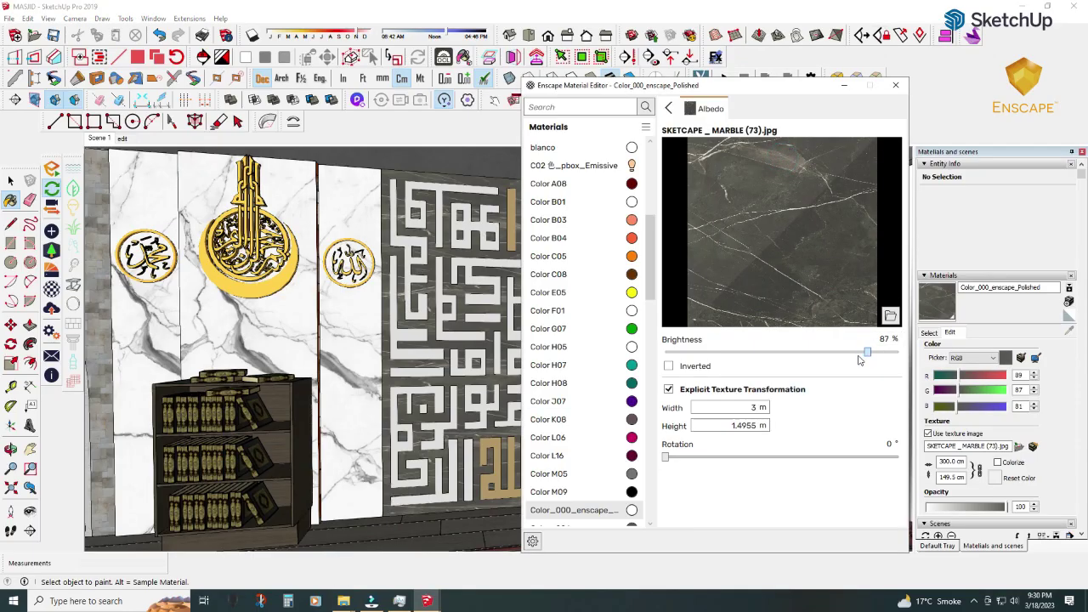
left_click(863, 354)
- Play and stop the walkthrough preview in the Enscape Video Editor
left_click(850, 85)
left_click(469, 573)
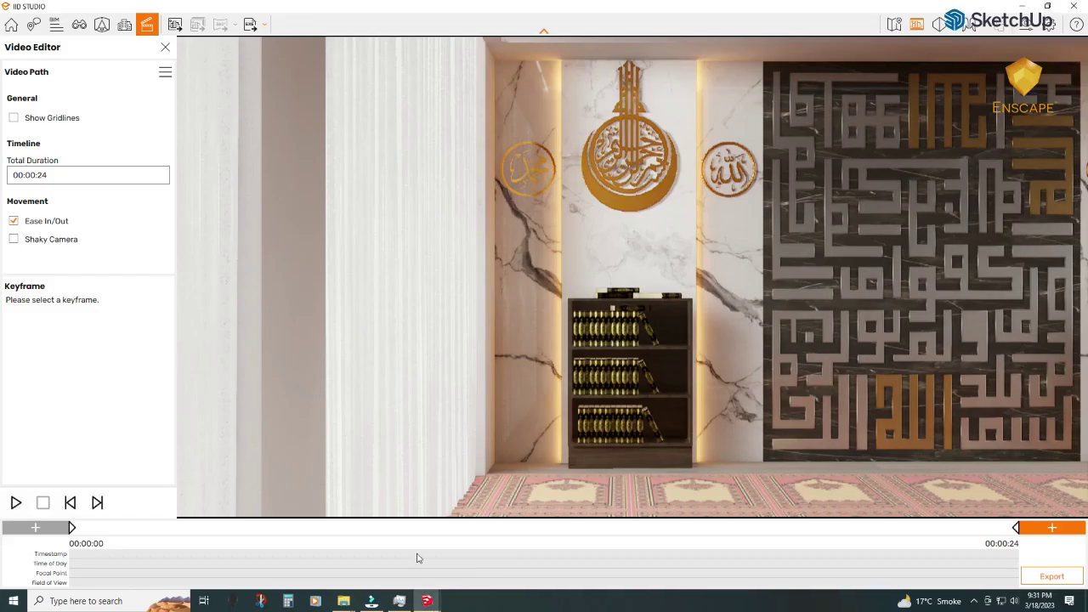
left_click(16, 503)
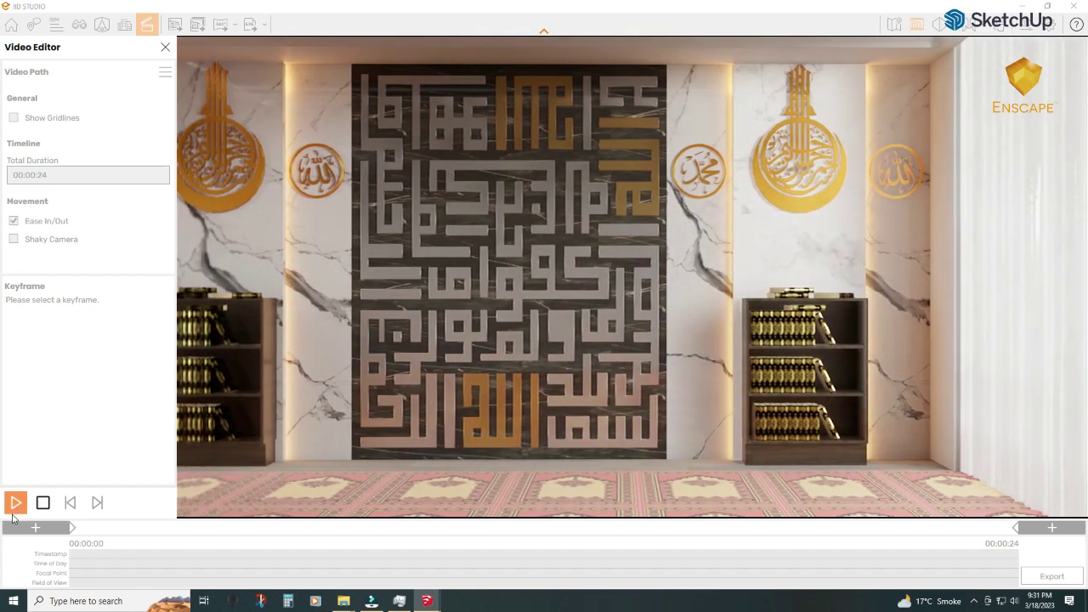
left_click(37, 509)
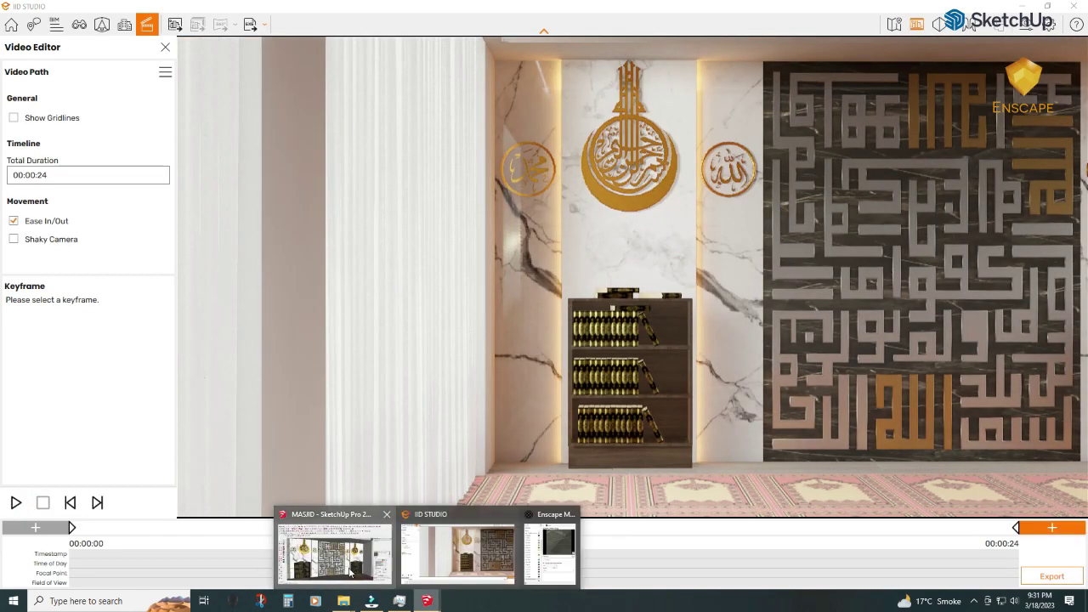
- Sample the bookcase wood material 87043 in the material editor and select its roughness value
left_click(340, 548)
left_click(294, 408, "alt")
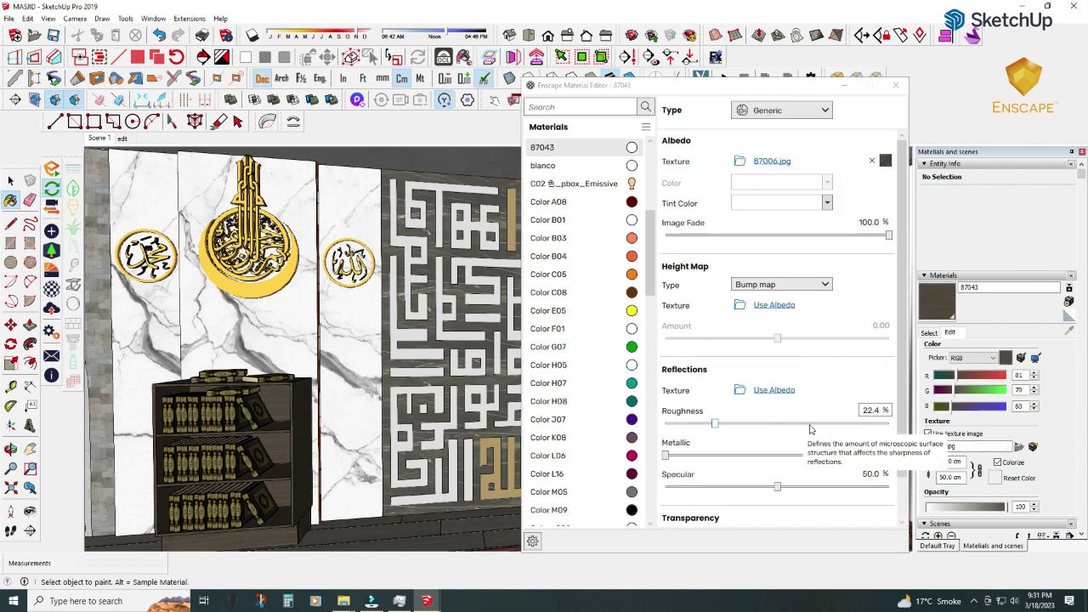
double_click(880, 410)
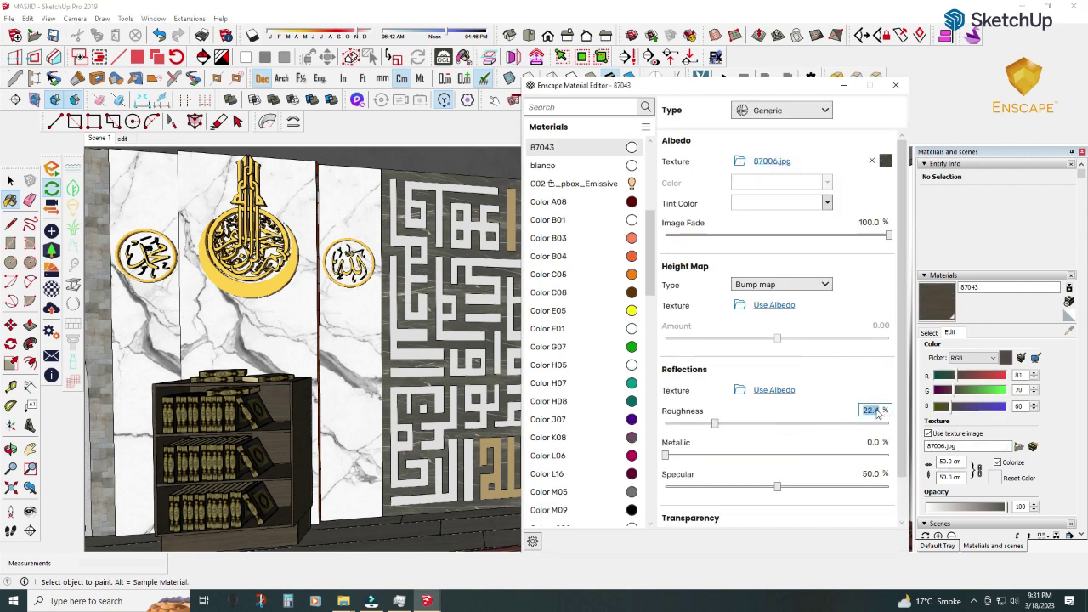
type("70")
left_click(843, 85)
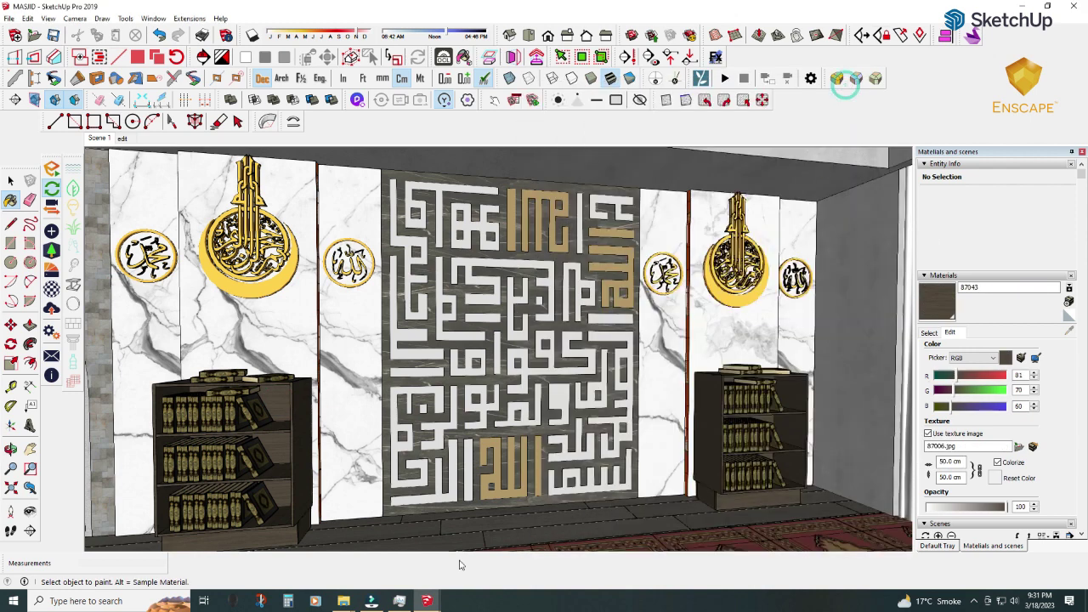
left_click(433, 571)
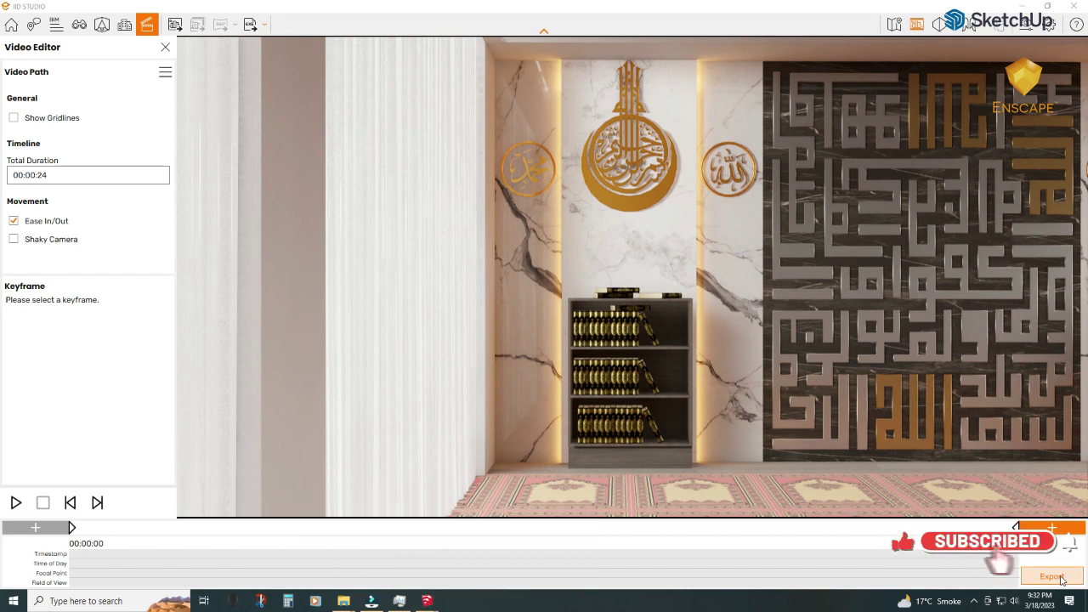
mouse_move(427, 601)
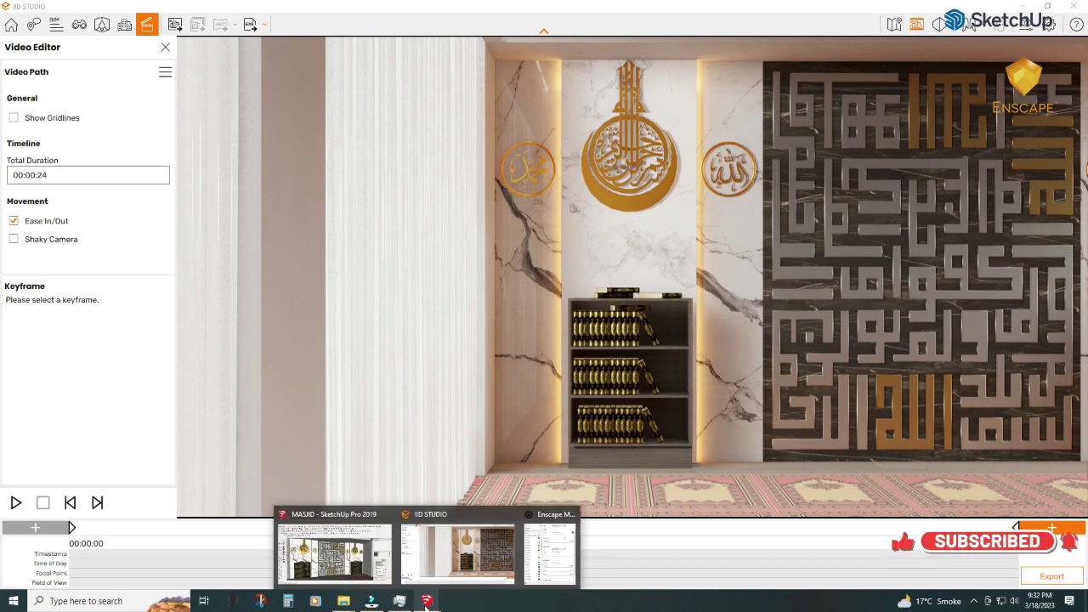
left_click(334, 552)
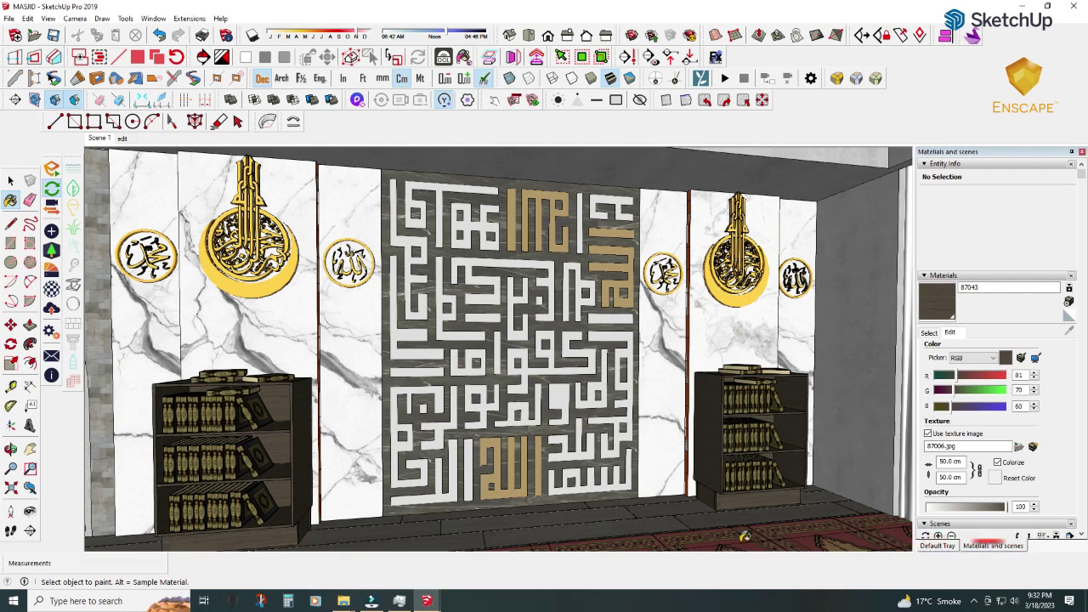
key("alt+Tab")
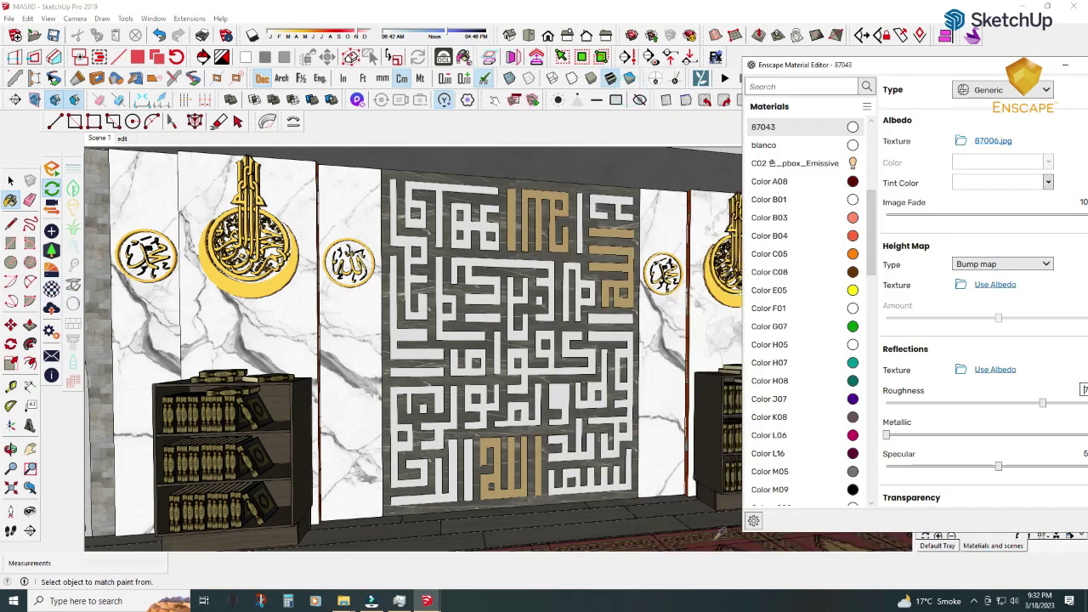
- Sample marble material 2109175_017 and clear its Height Map and Reflections textures
left_click(719, 533, "alt")
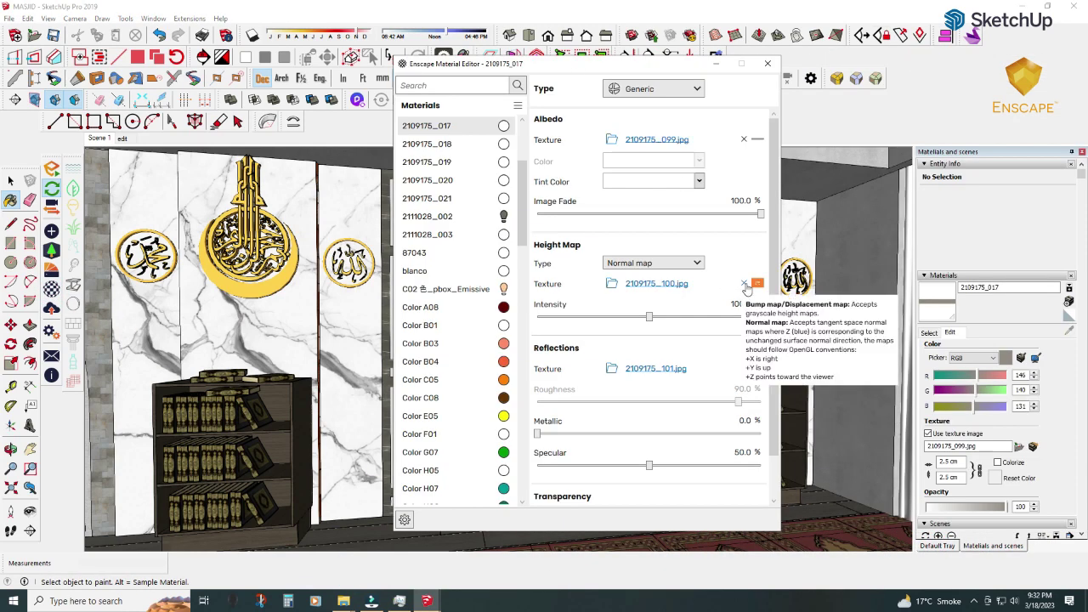
left_click(744, 284)
left_click(744, 368)
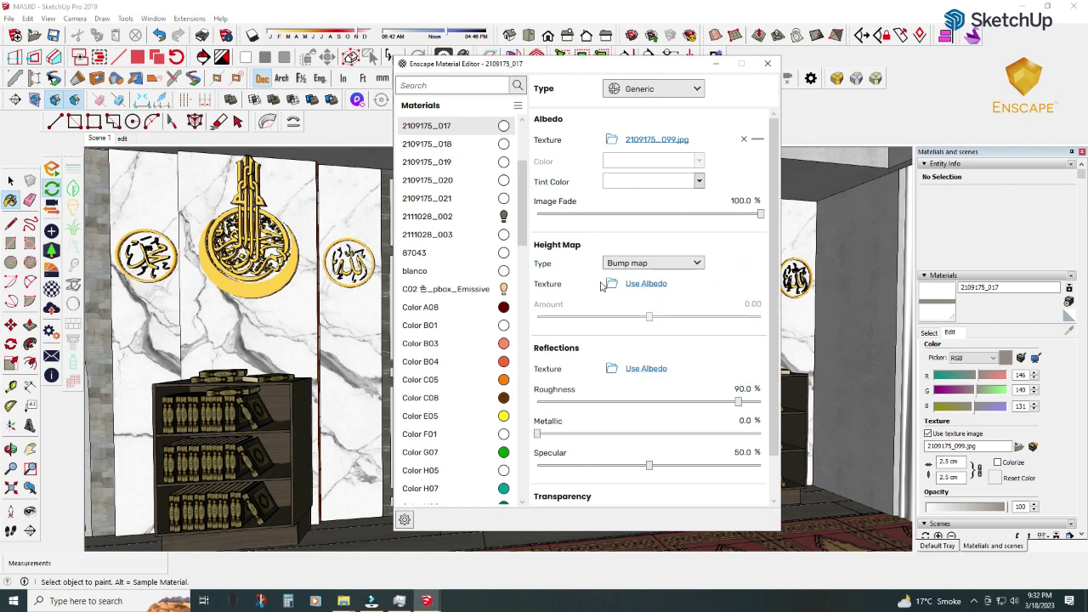
- Load Carpet Bump.jpg as the bump texture with an explicit 0.005 m width
left_click(611, 283)
scroll(447, 476, "down", 1)
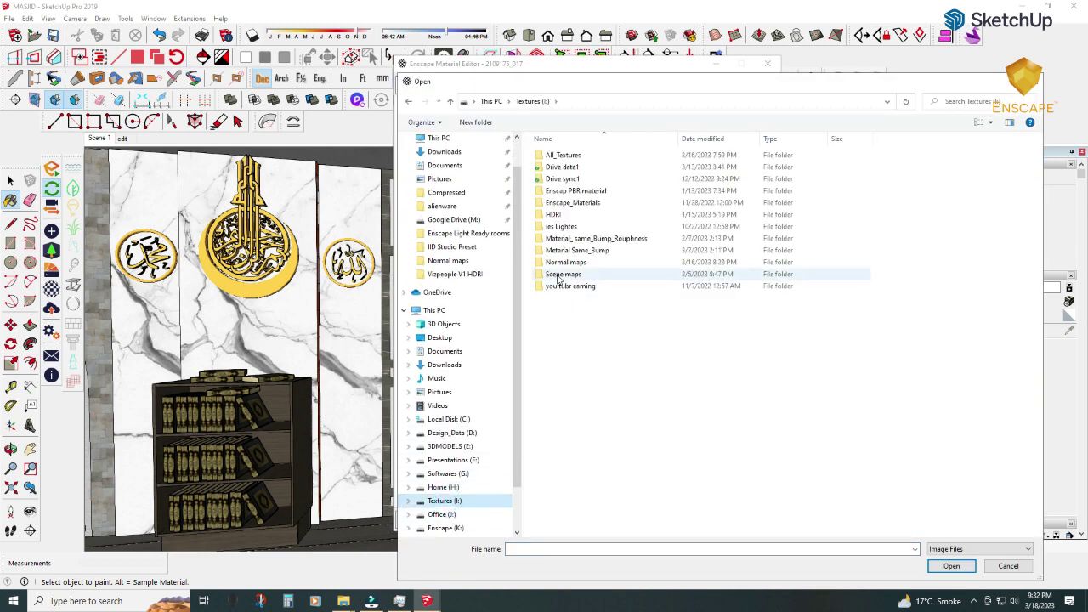
double_click(558, 280)
double_click(757, 176)
left_click(650, 282)
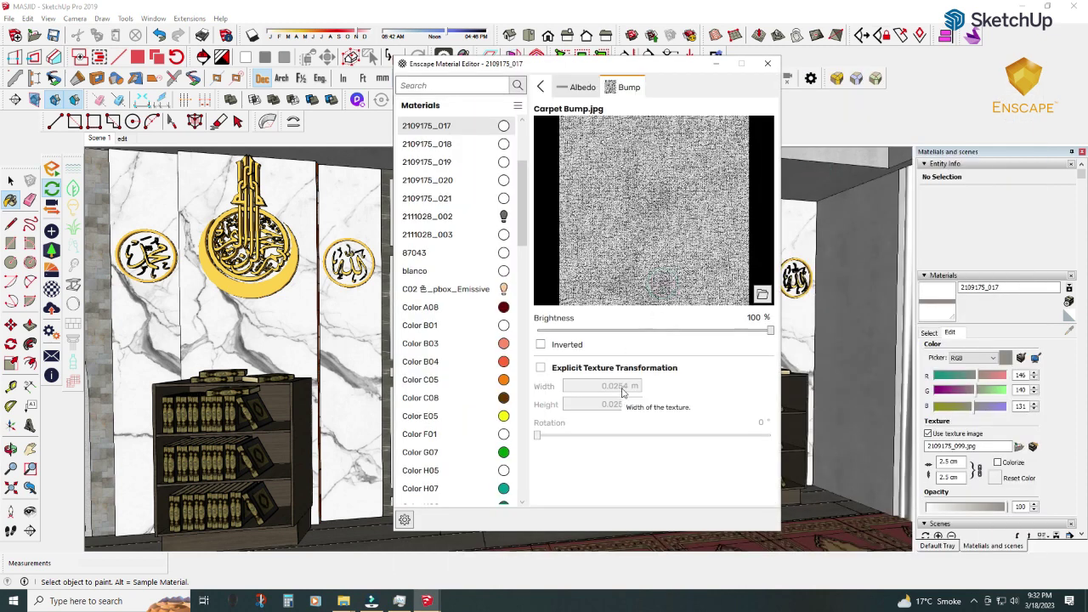
left_click(575, 364)
double_click(614, 388)
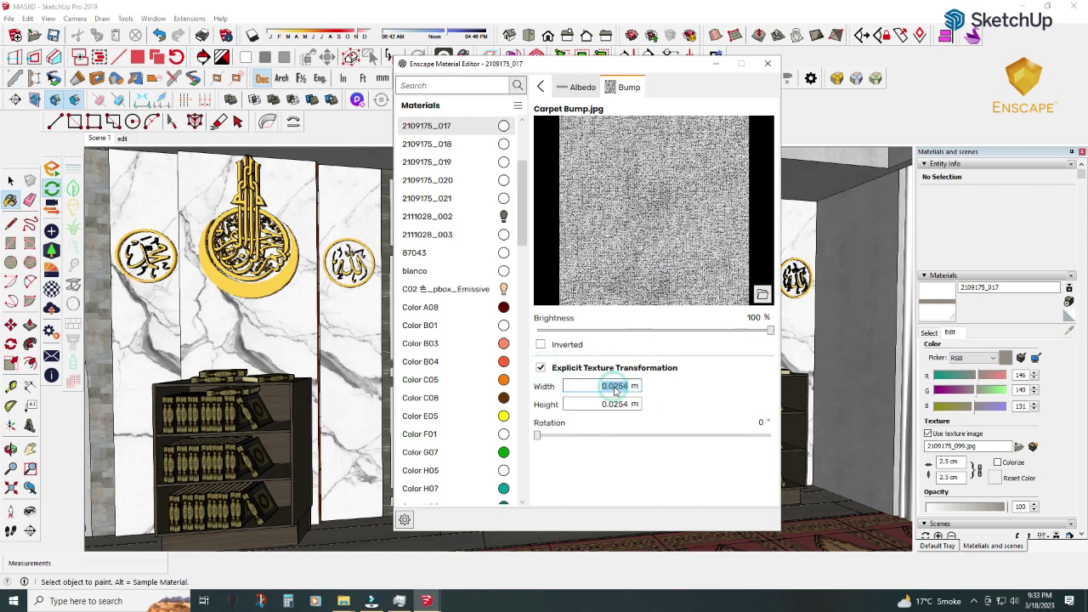
double_click(616, 404)
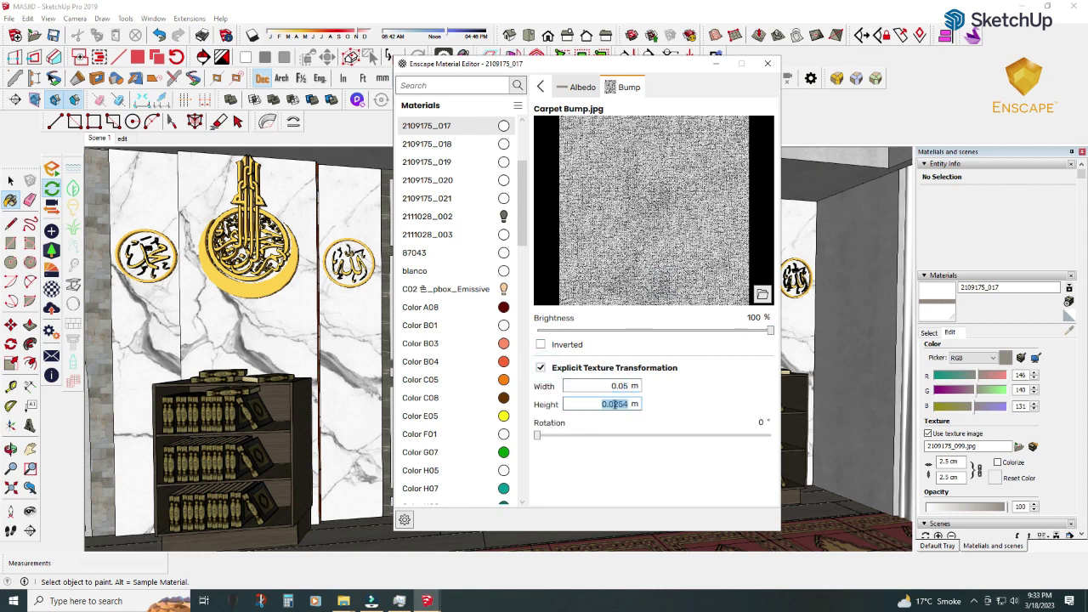
double_click(620, 386)
type("0.005")
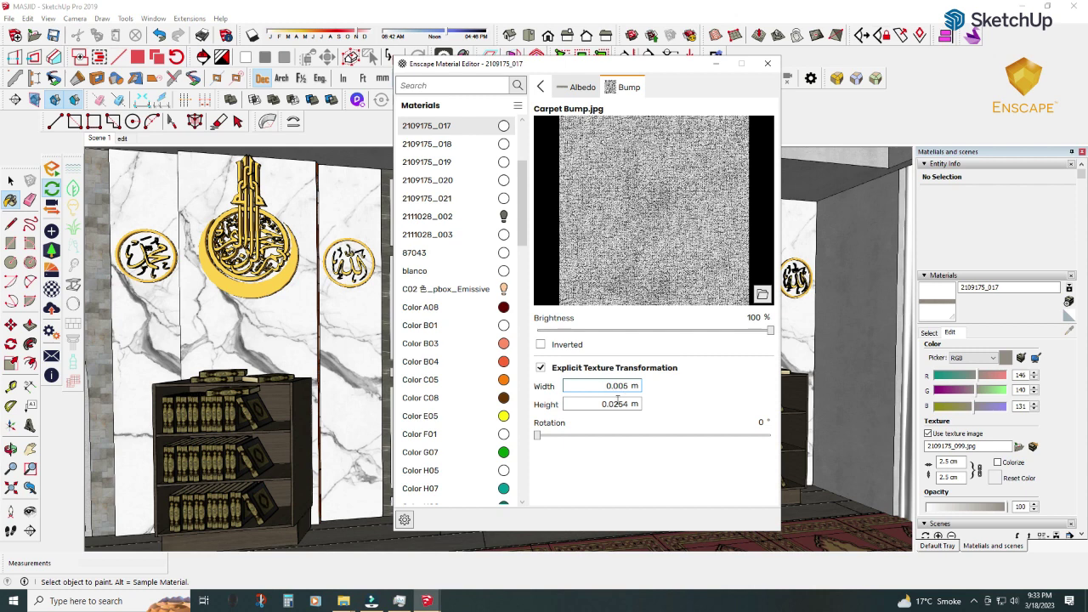
key("Tab")
- Clear Carpet Bump.jpg back to Use Albedo and sample other wall materials
left_click(540, 87)
left_click(716, 64)
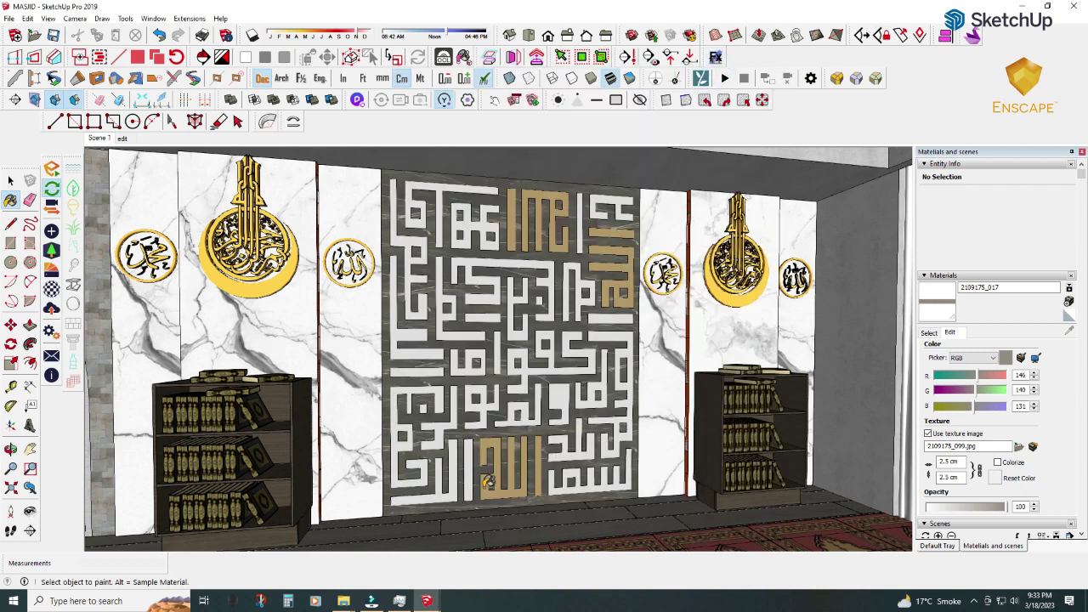
left_click(463, 553)
left_click(346, 568)
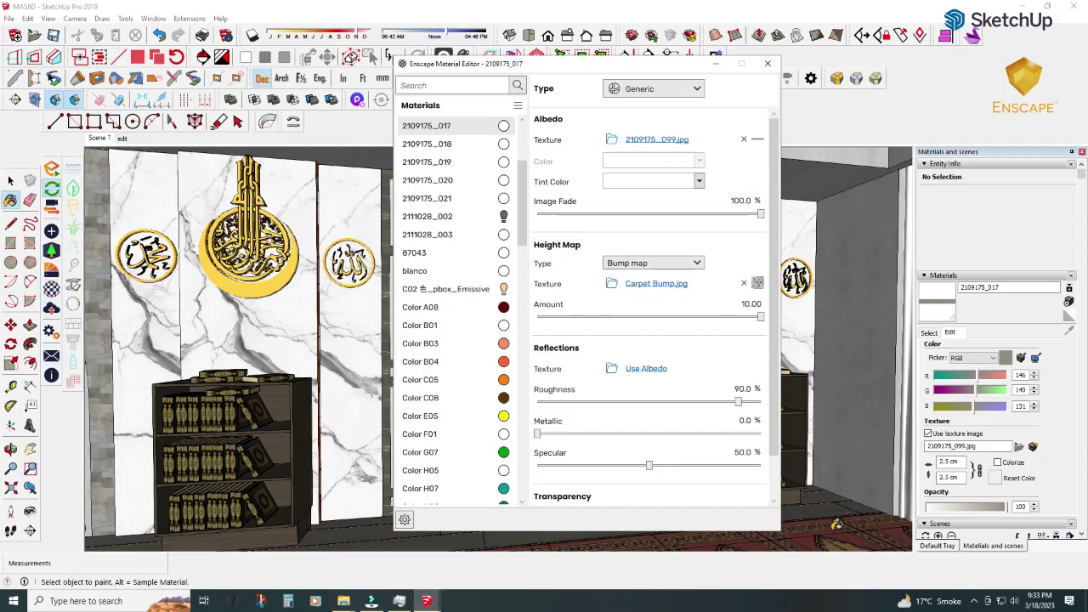
left_click(742, 284)
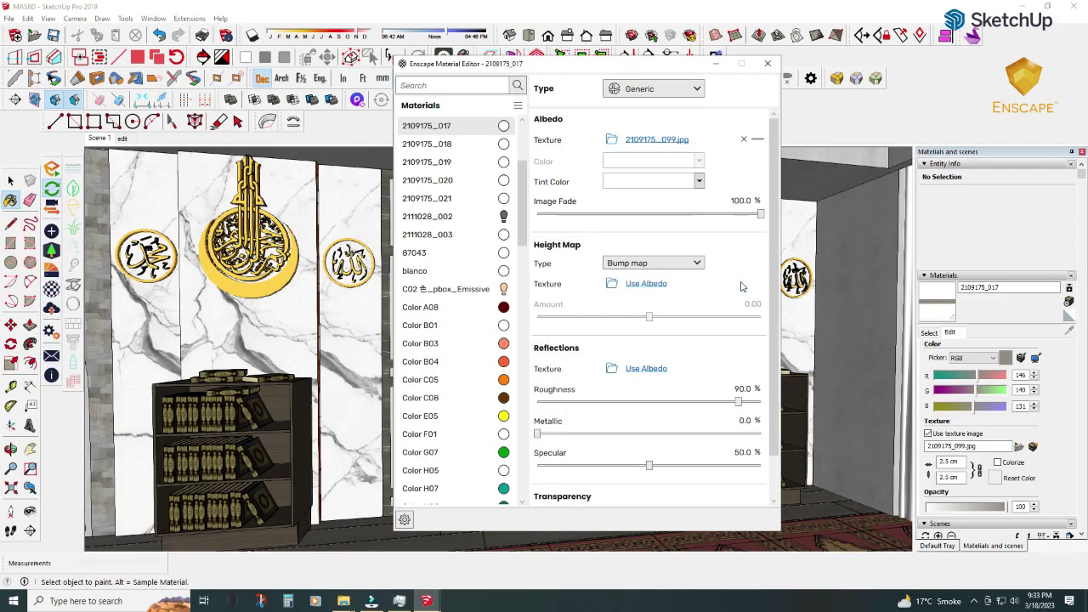
left_click(845, 533, "alt")
left_click(892, 522, "alt")
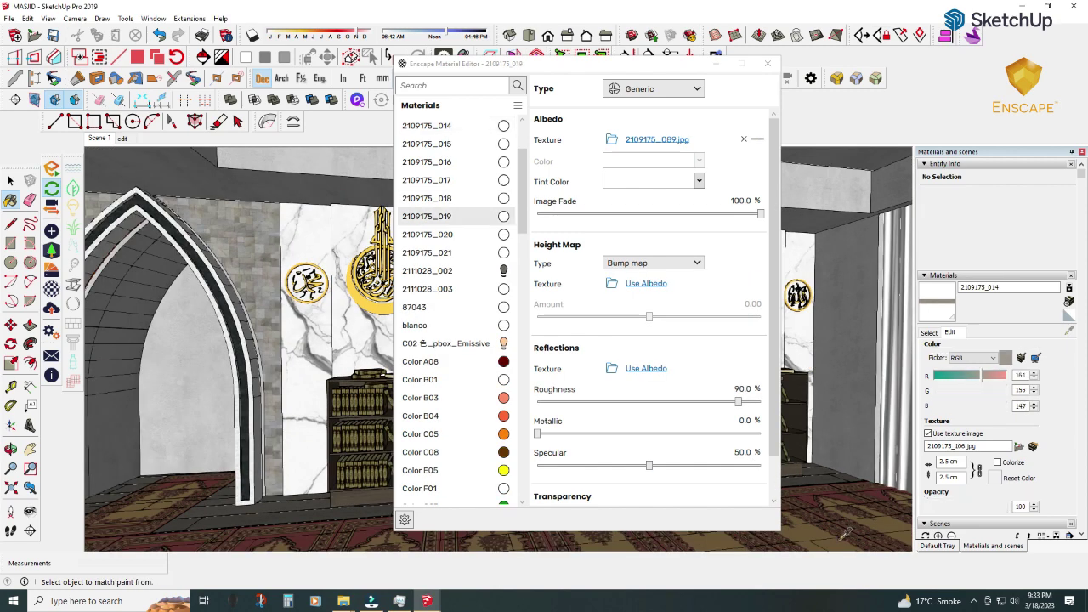
- Sample the sajadah carpet and lower its albedo texture brightness
middle_click_drag(812, 364, 833, 519)
left_click(833, 519, "alt")
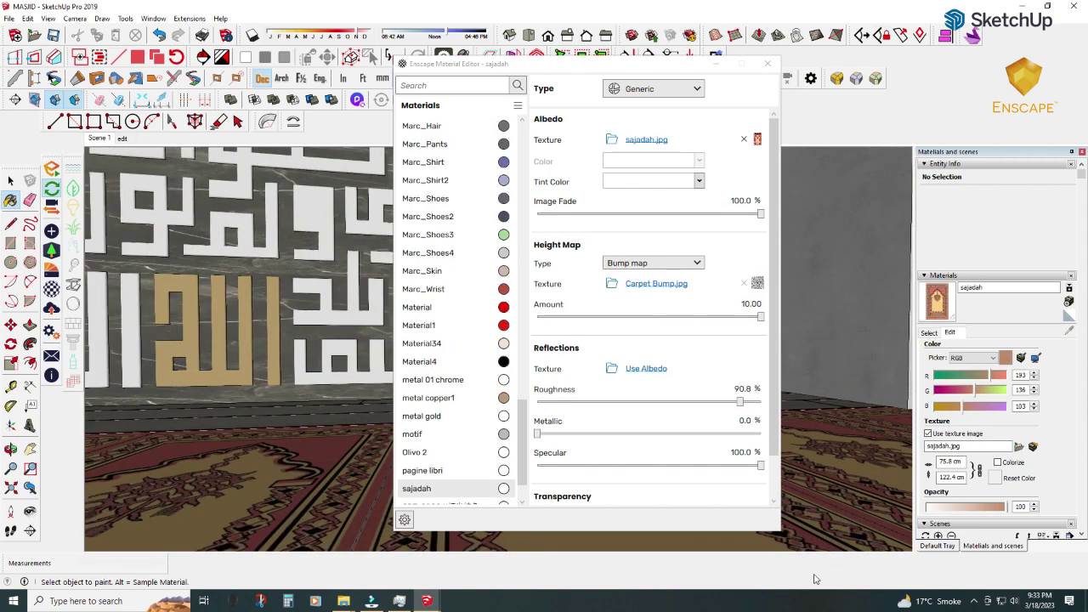
left_click(642, 284)
left_click(540, 86)
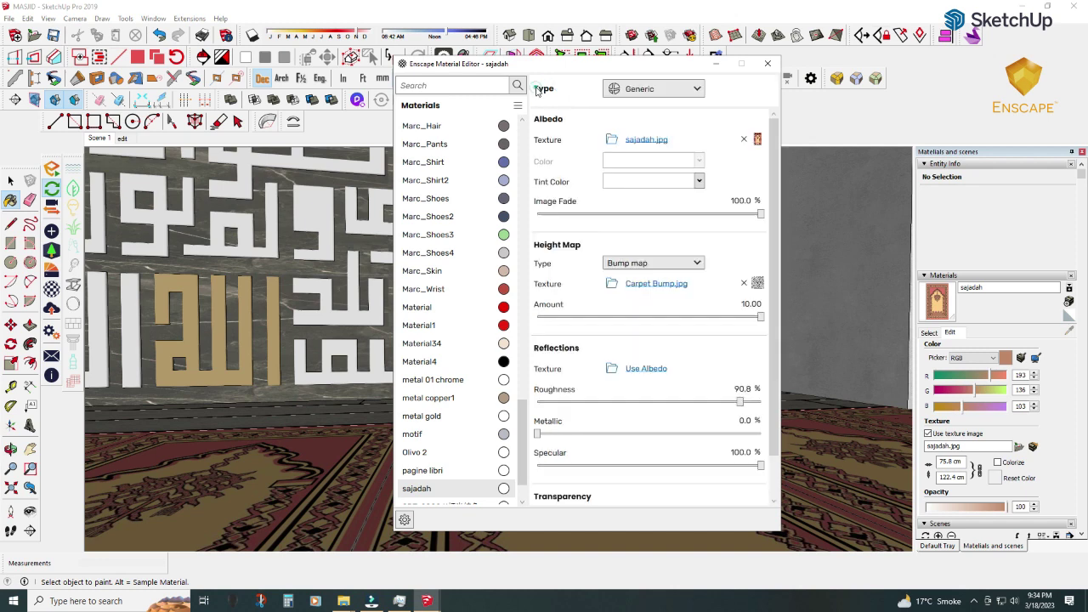
left_click(643, 209)
left_click_drag(769, 331, 738, 336)
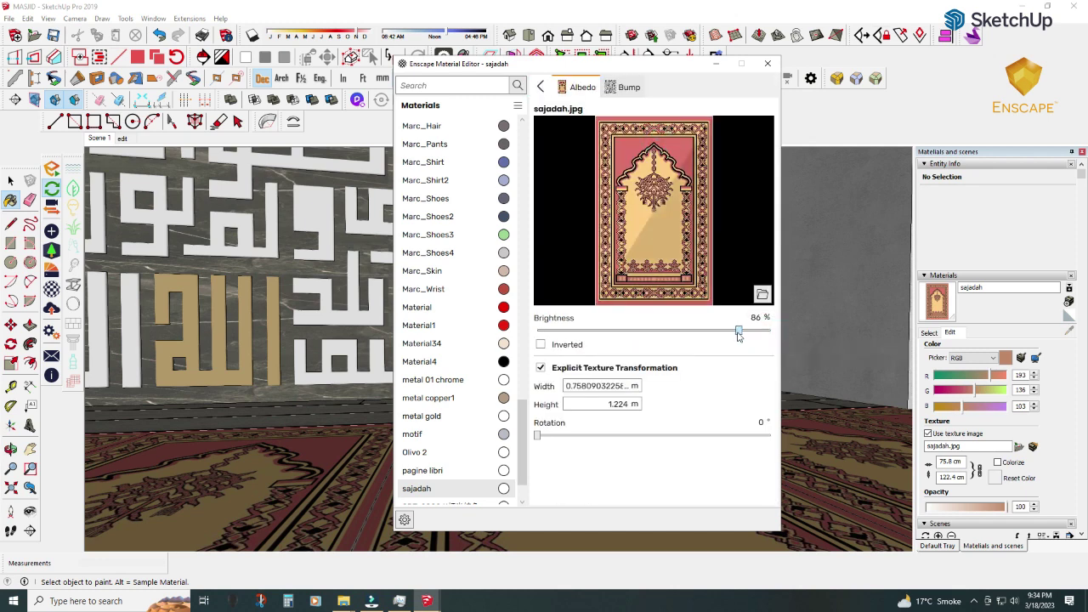
- Dim the carpet texture further and preview the walkthrough in the Video Editor
mouse_move(426, 601)
left_click(463, 572)
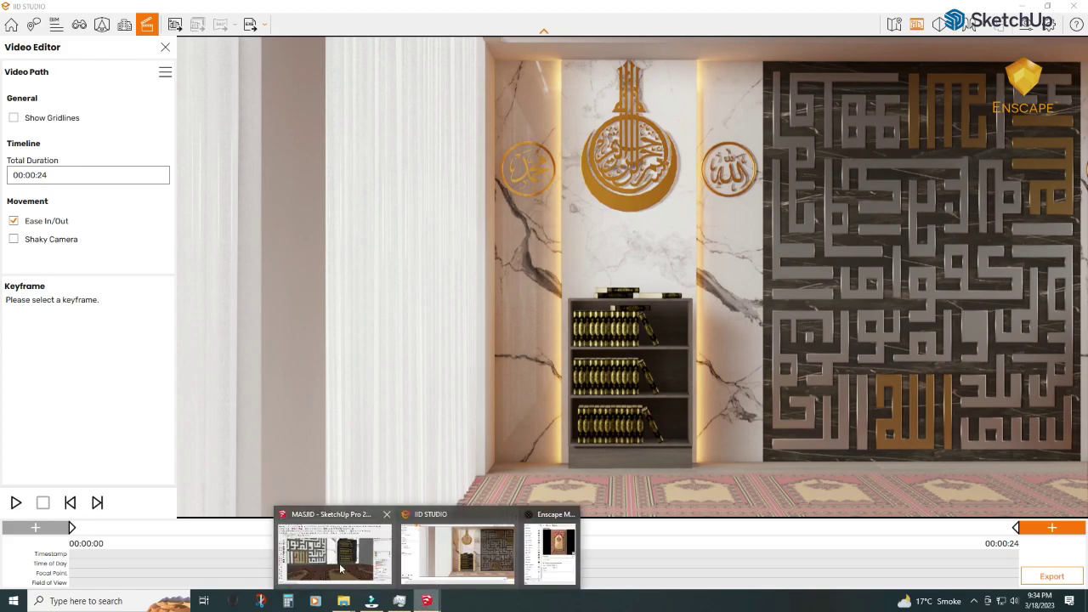
left_click(343, 567)
left_click_drag(738, 336, 723, 331)
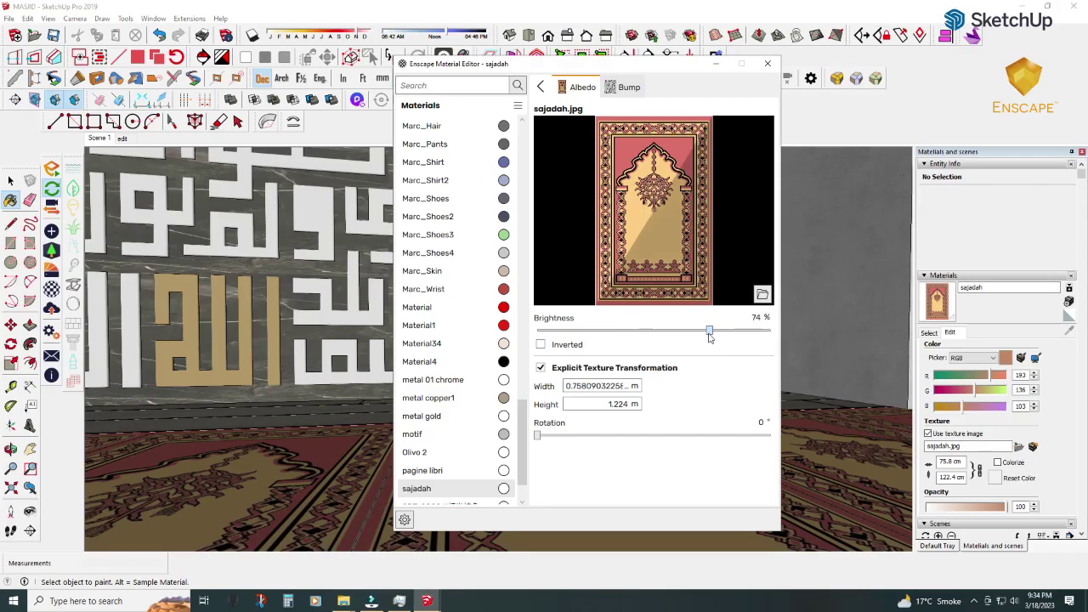
left_click(541, 87)
left_click(463, 561)
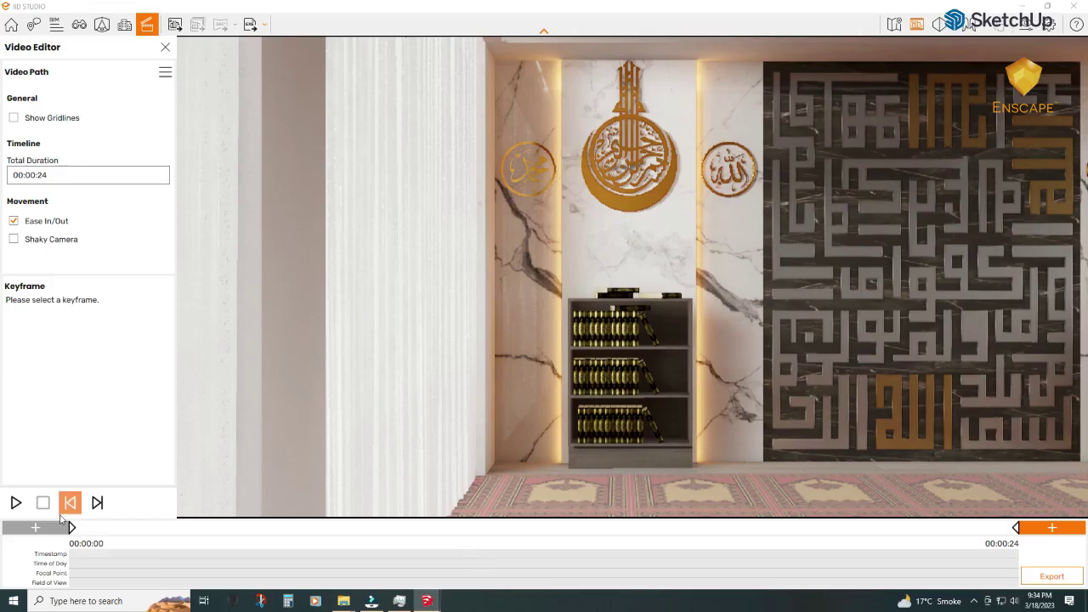
left_click(15, 504)
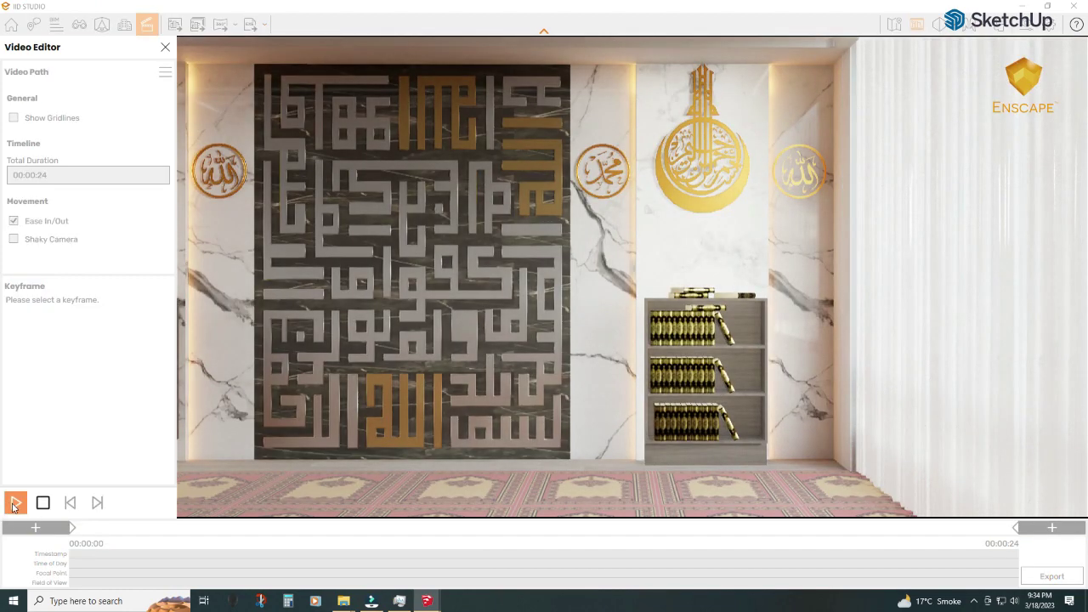
left_click(43, 503)
mouse_move(426, 601)
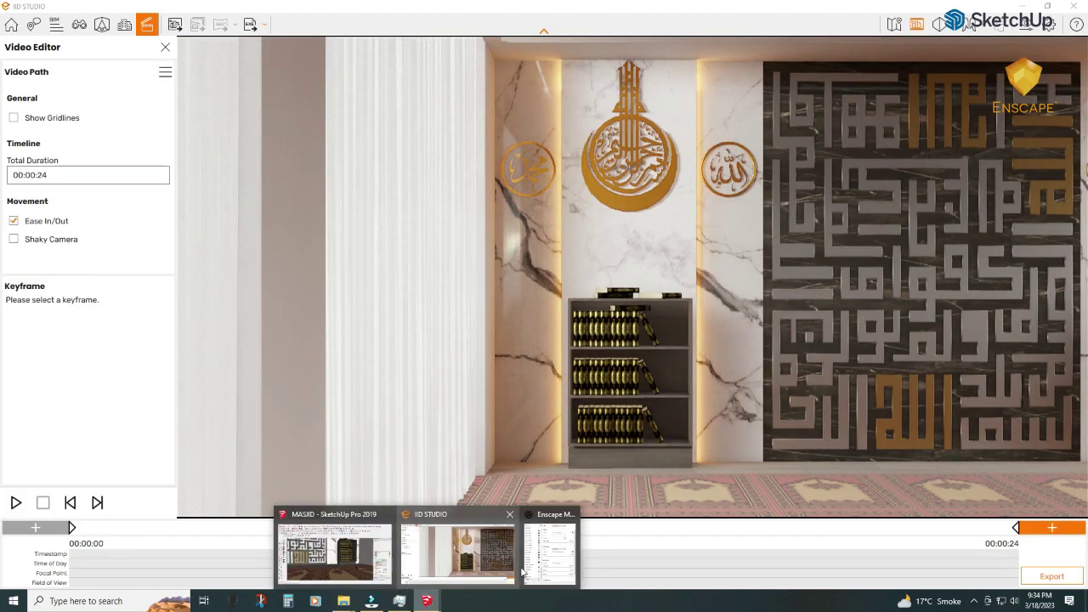
- Raise the carpet texture brightness to 98% and replay the walkthrough
left_click(523, 572)
left_click(648, 143)
left_click_drag(709, 331, 766, 331)
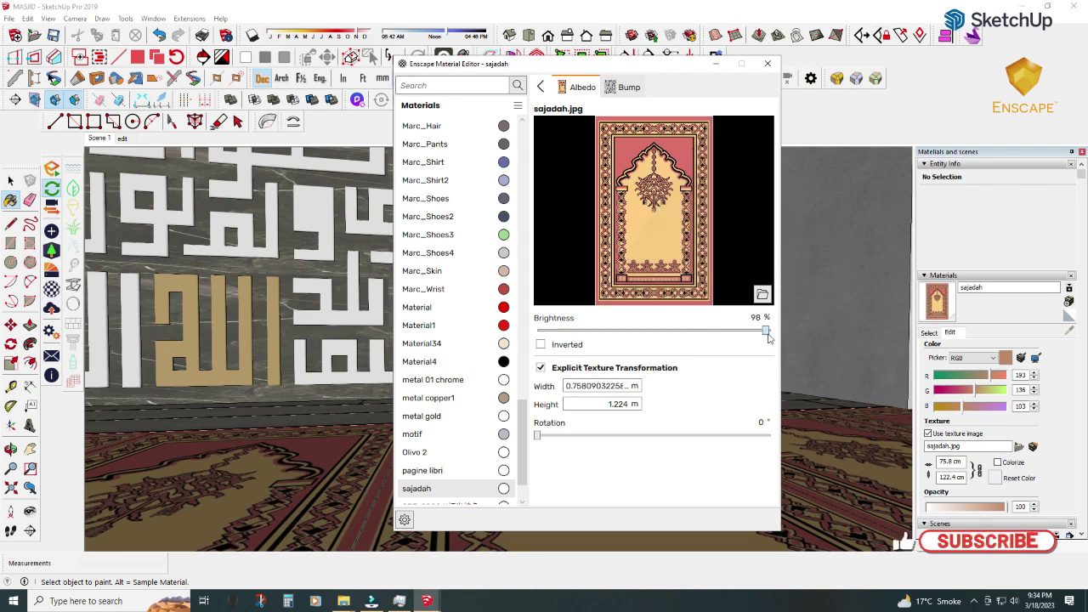
left_click(767, 63)
mouse_move(427, 601)
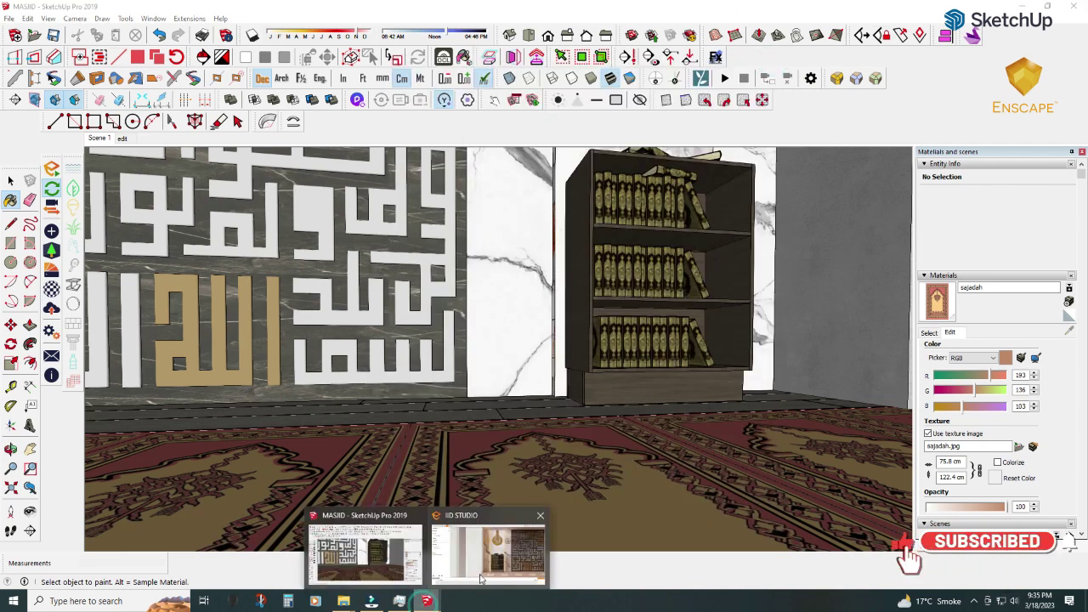
left_click(480, 552)
key("space")
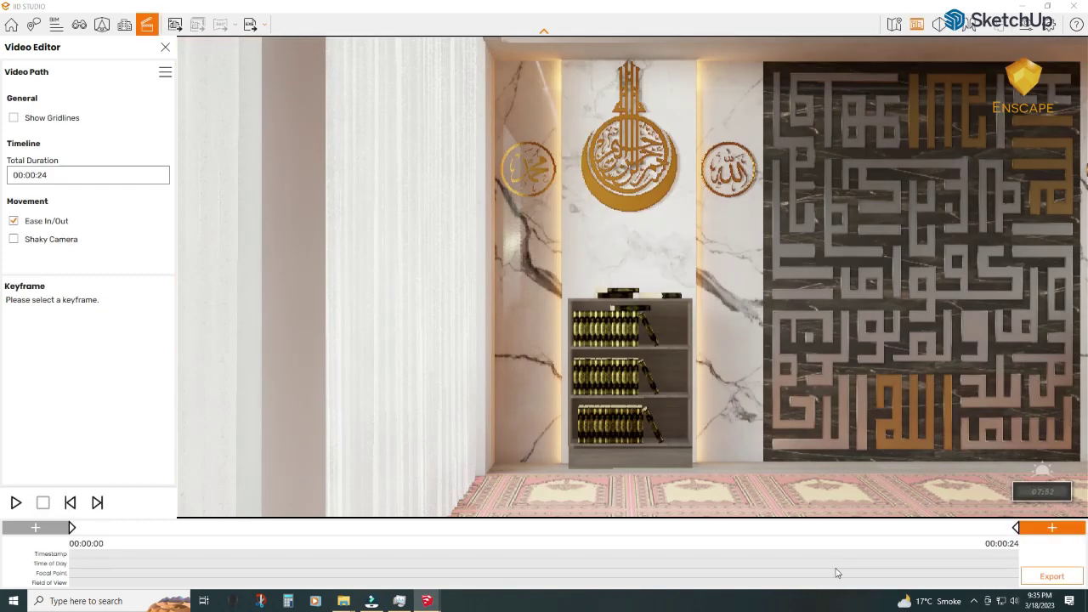
- Export the walkthrough as MP4 'masjid', overwriting the earlier file
left_click(1051, 575)
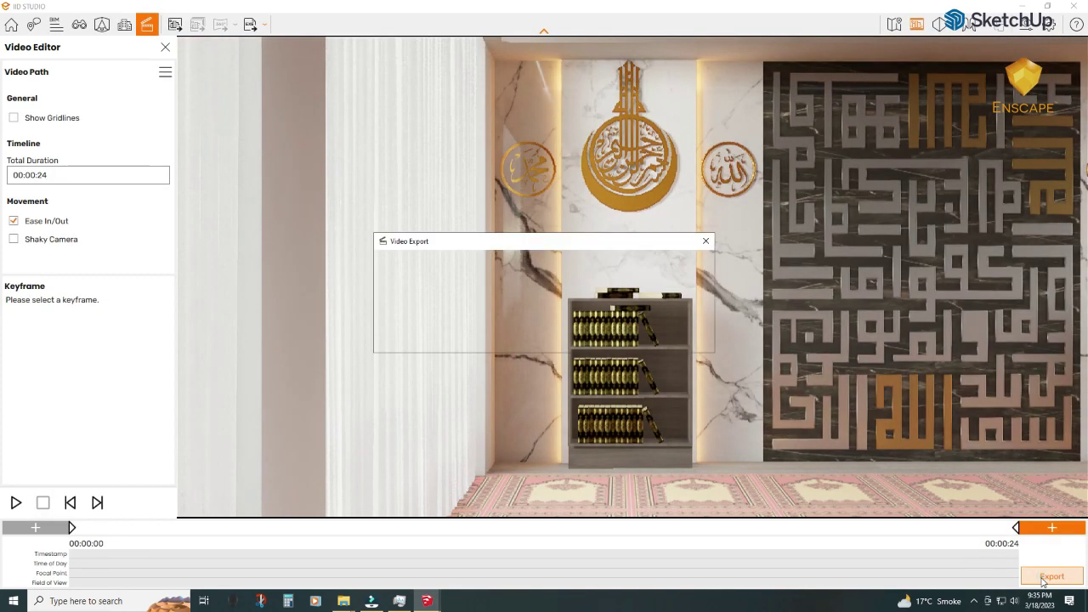
left_click(637, 338)
left_click(533, 160)
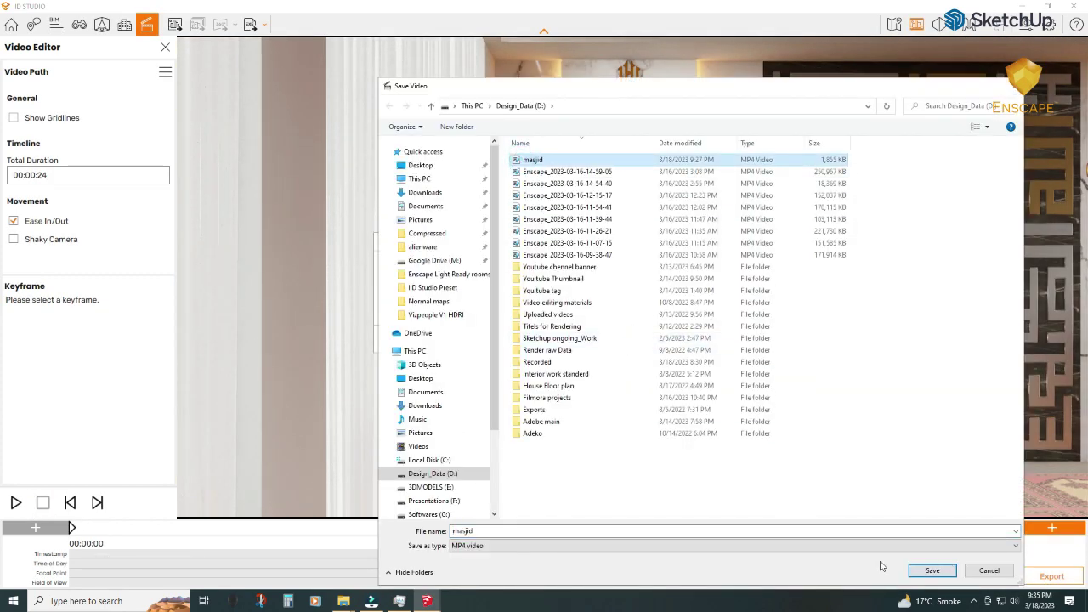
left_click(931, 570)
left_click(537, 343)
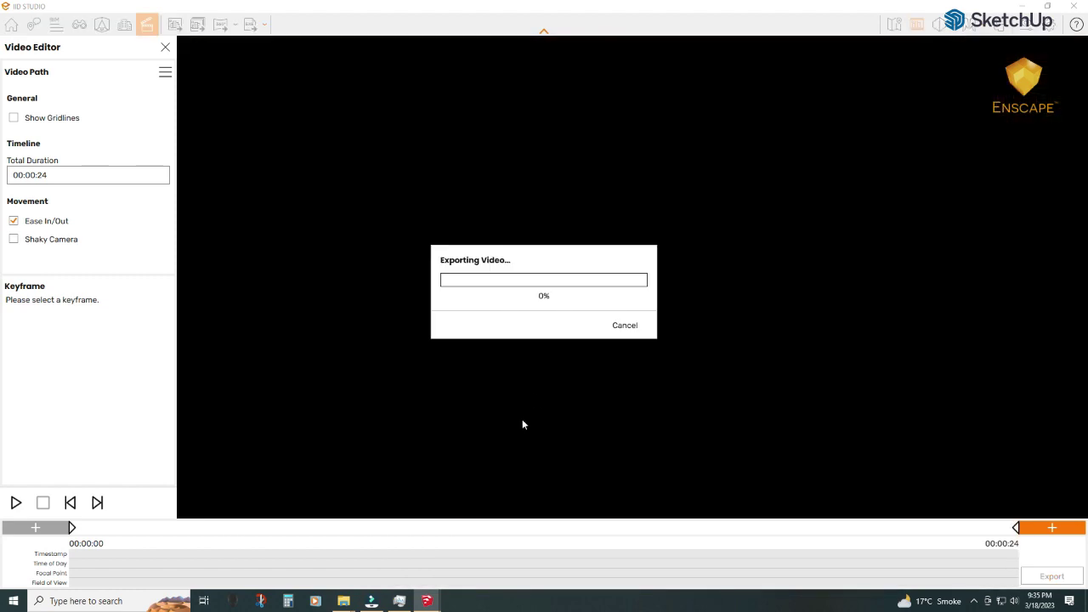